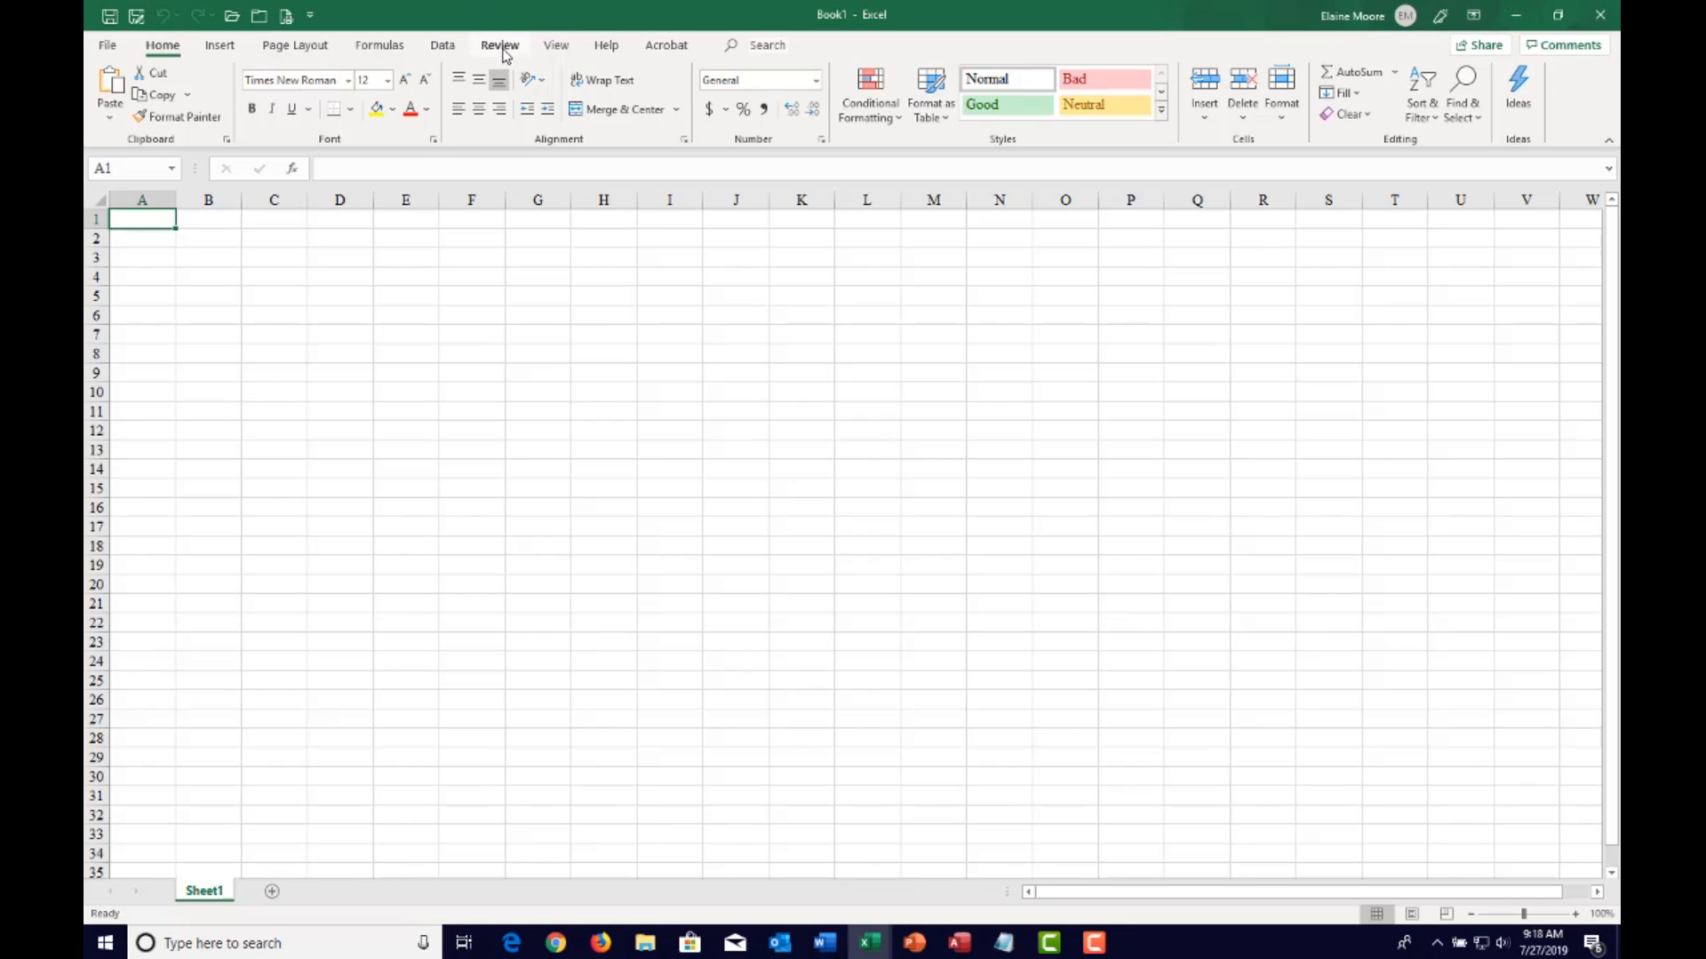
# Minimize the blank workbook and calculate Oil's total cost in D3 of EXCEL-P2.xlsx with =B3*C3
pyautogui.click(500, 45)
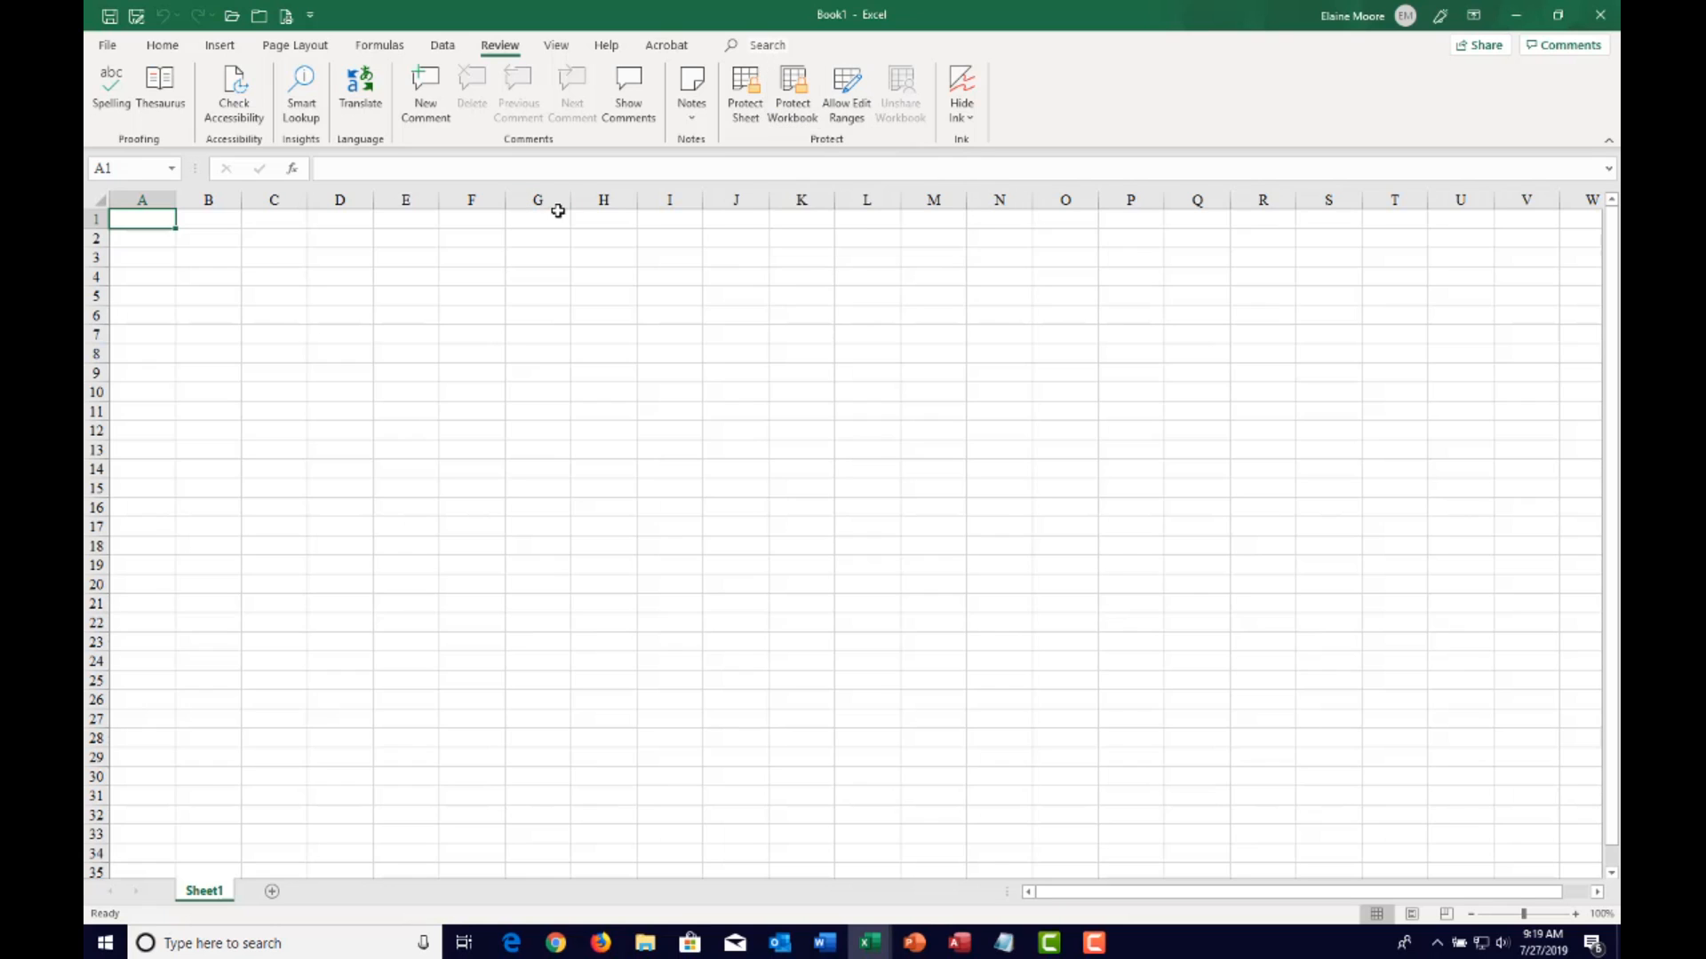
pyautogui.click(1517, 16)
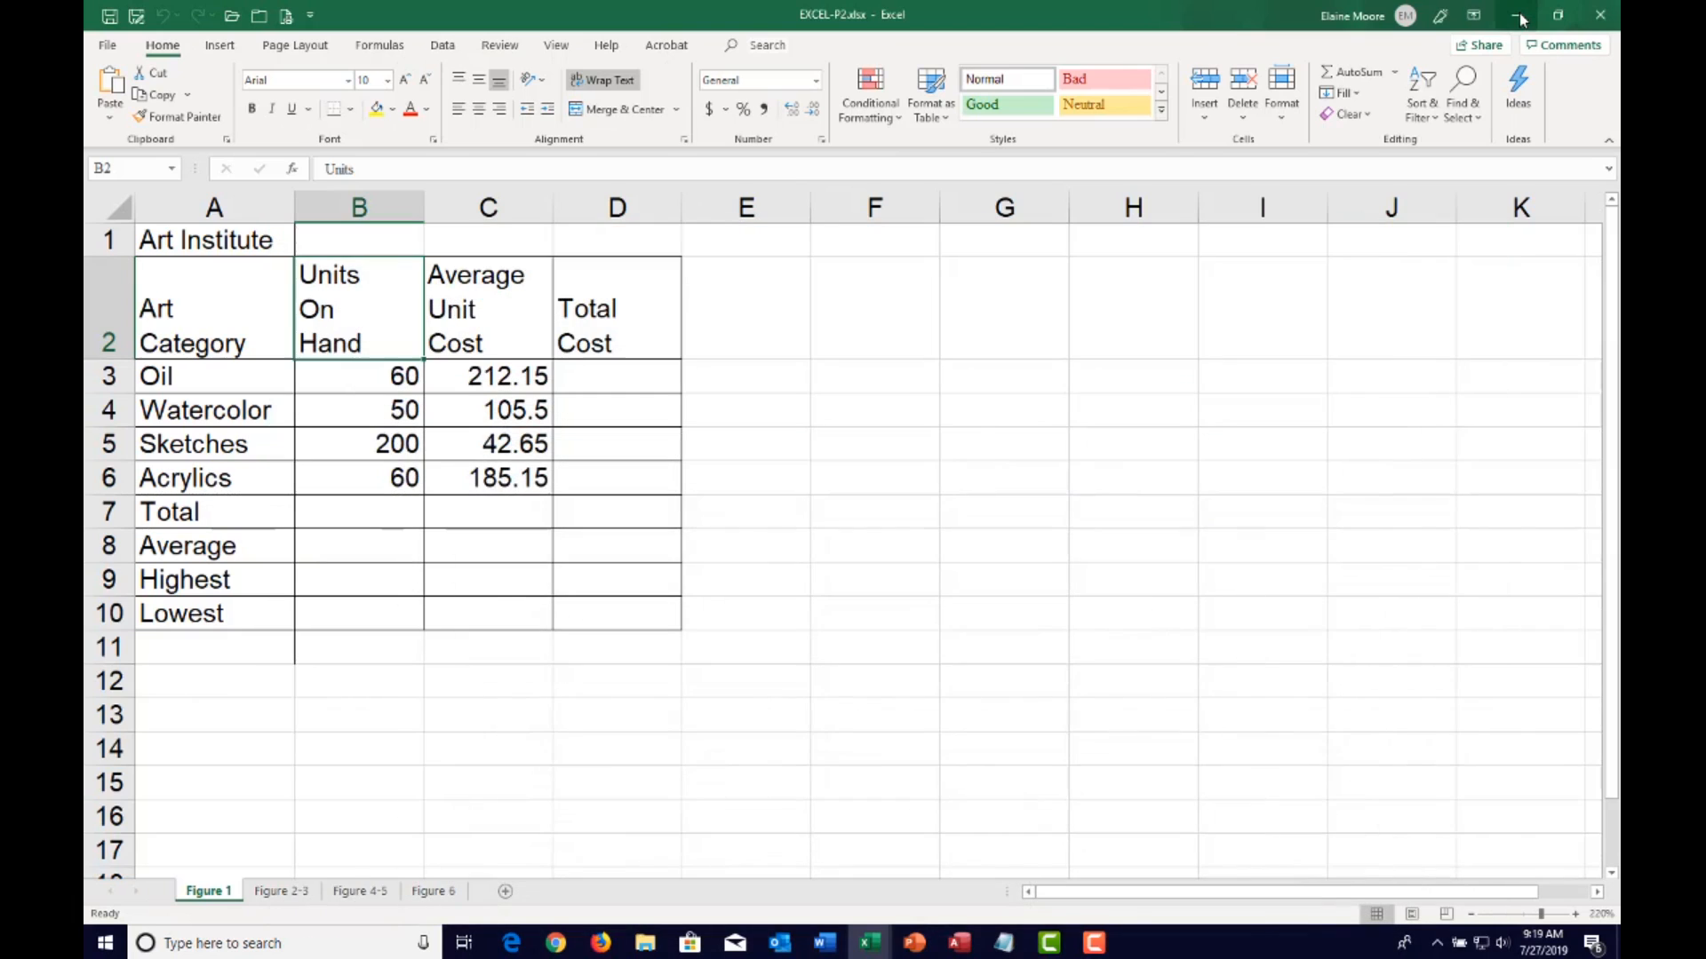
pyautogui.click(637, 379)
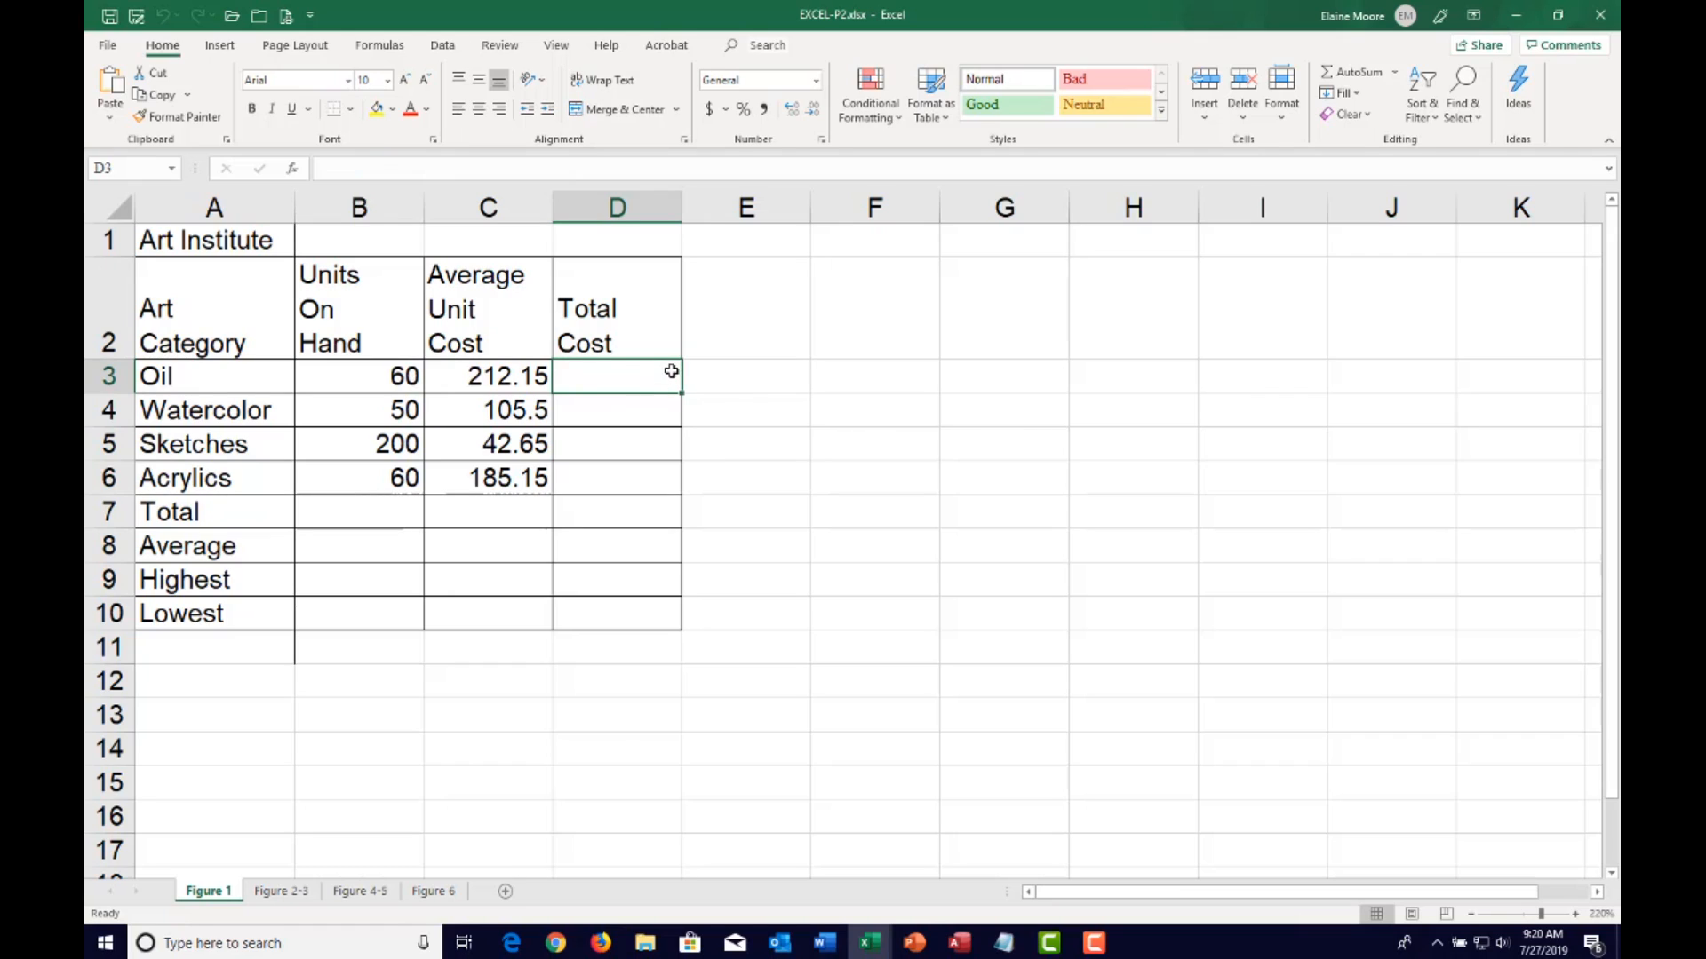
pyautogui.write('=')
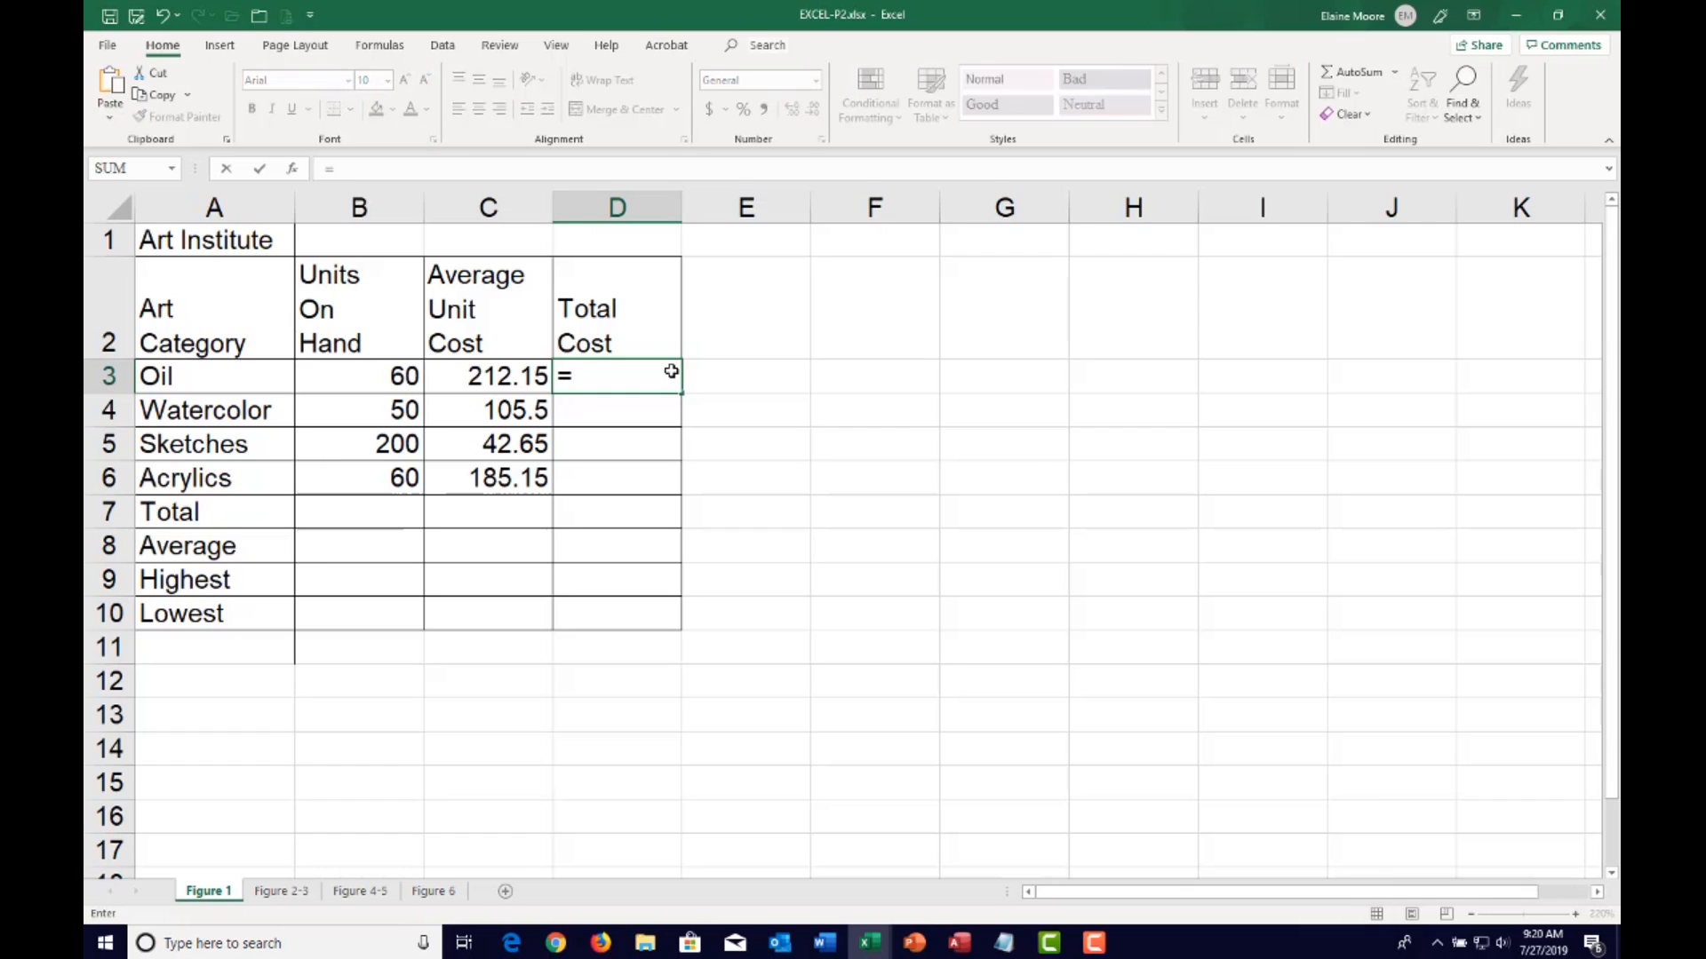
pyautogui.press('Left')
pyautogui.press('Left')
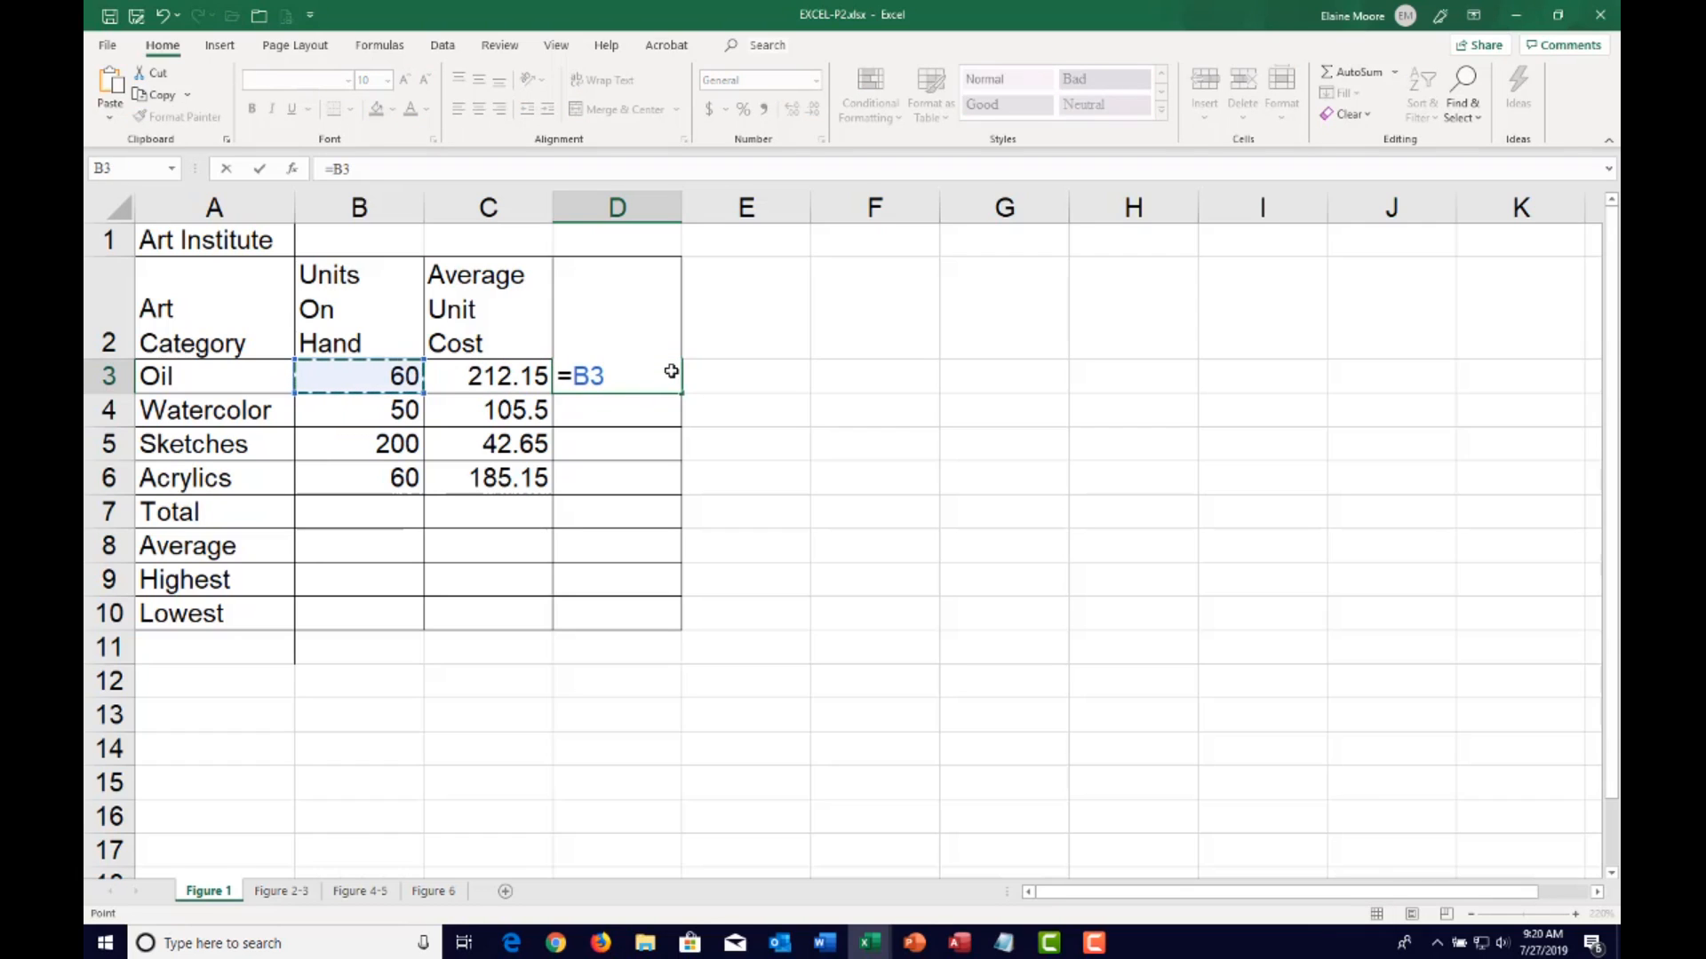
pyautogui.write('*')
pyautogui.press('Left')
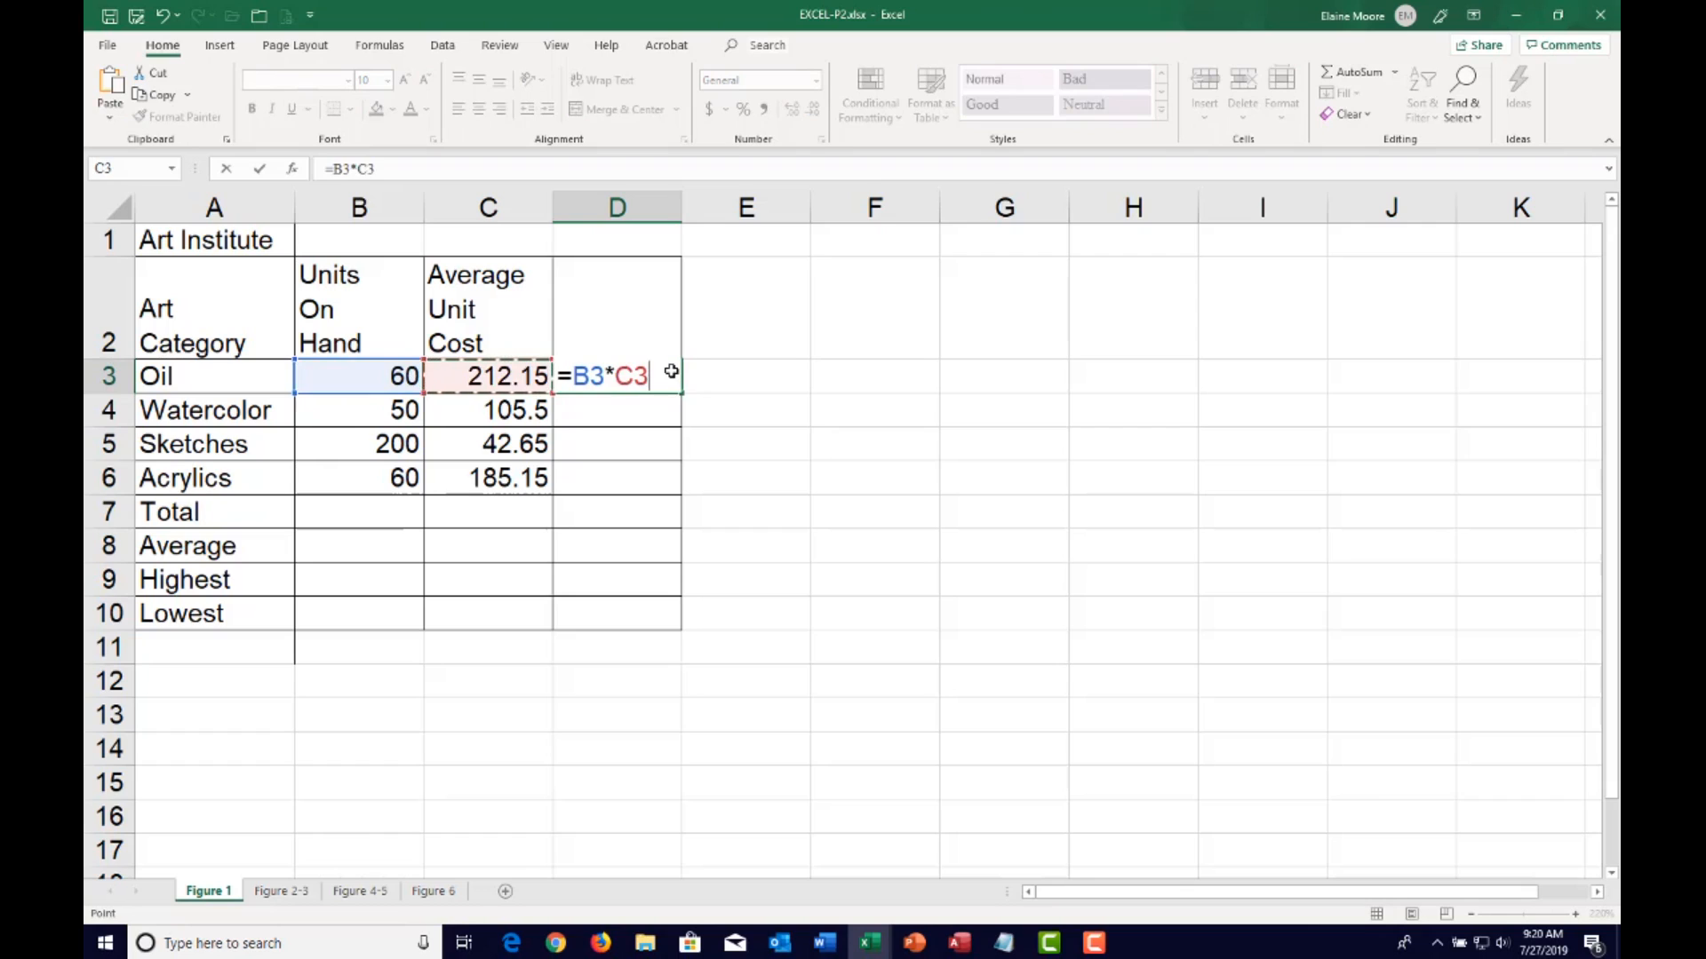
pyautogui.press('Return')
# Fill the total cost formula from D3 down to D6 and apply the comma number format to C3:D6
pyautogui.click(640, 377)
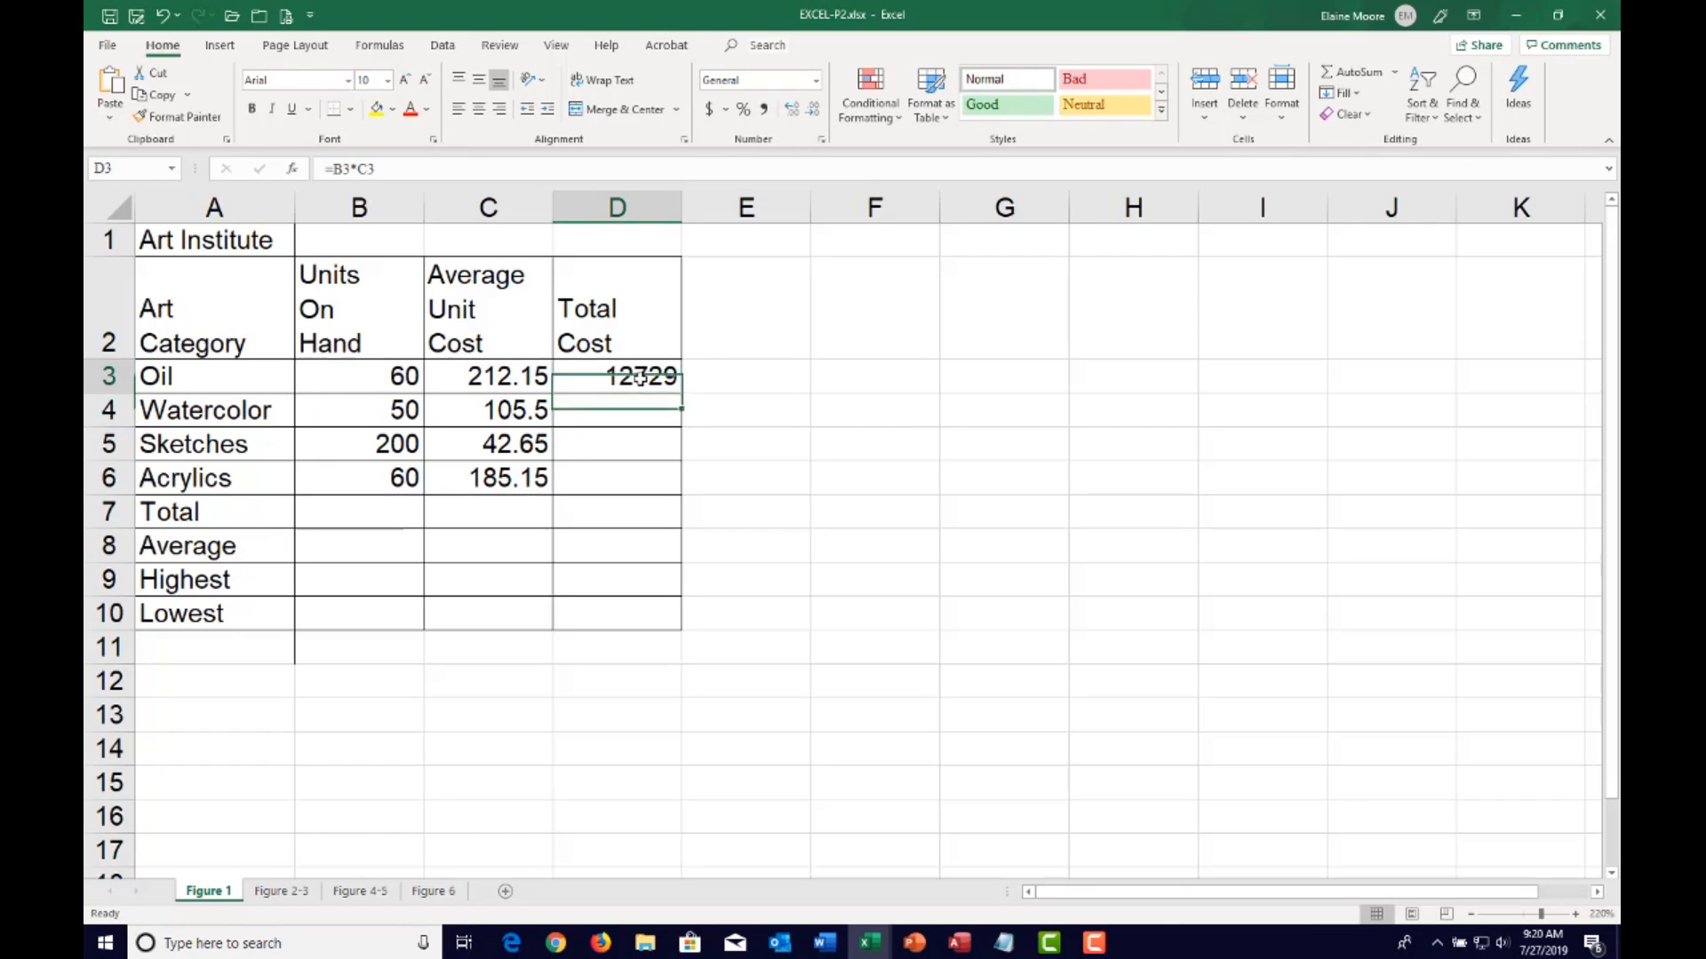
pyautogui.moveTo(681, 393); pyautogui.dragTo(646, 502)
pyautogui.click(349, 376)
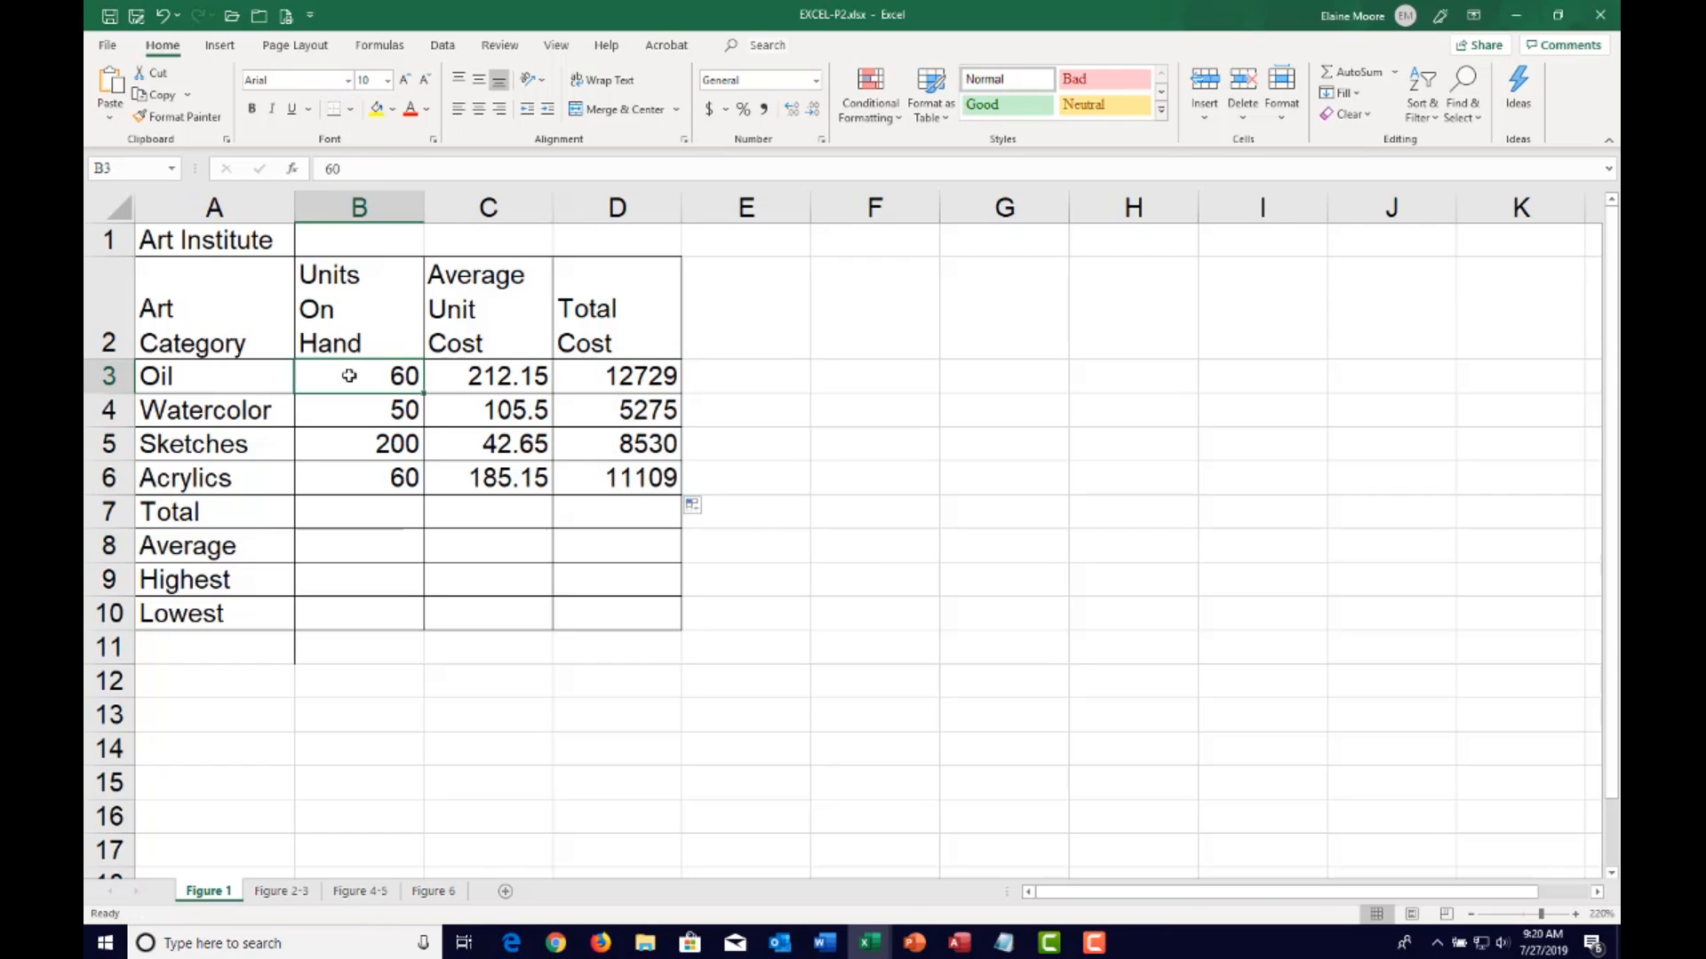
pyautogui.moveTo(461, 375); pyautogui.dragTo(629, 477)
pyautogui.click(764, 109)
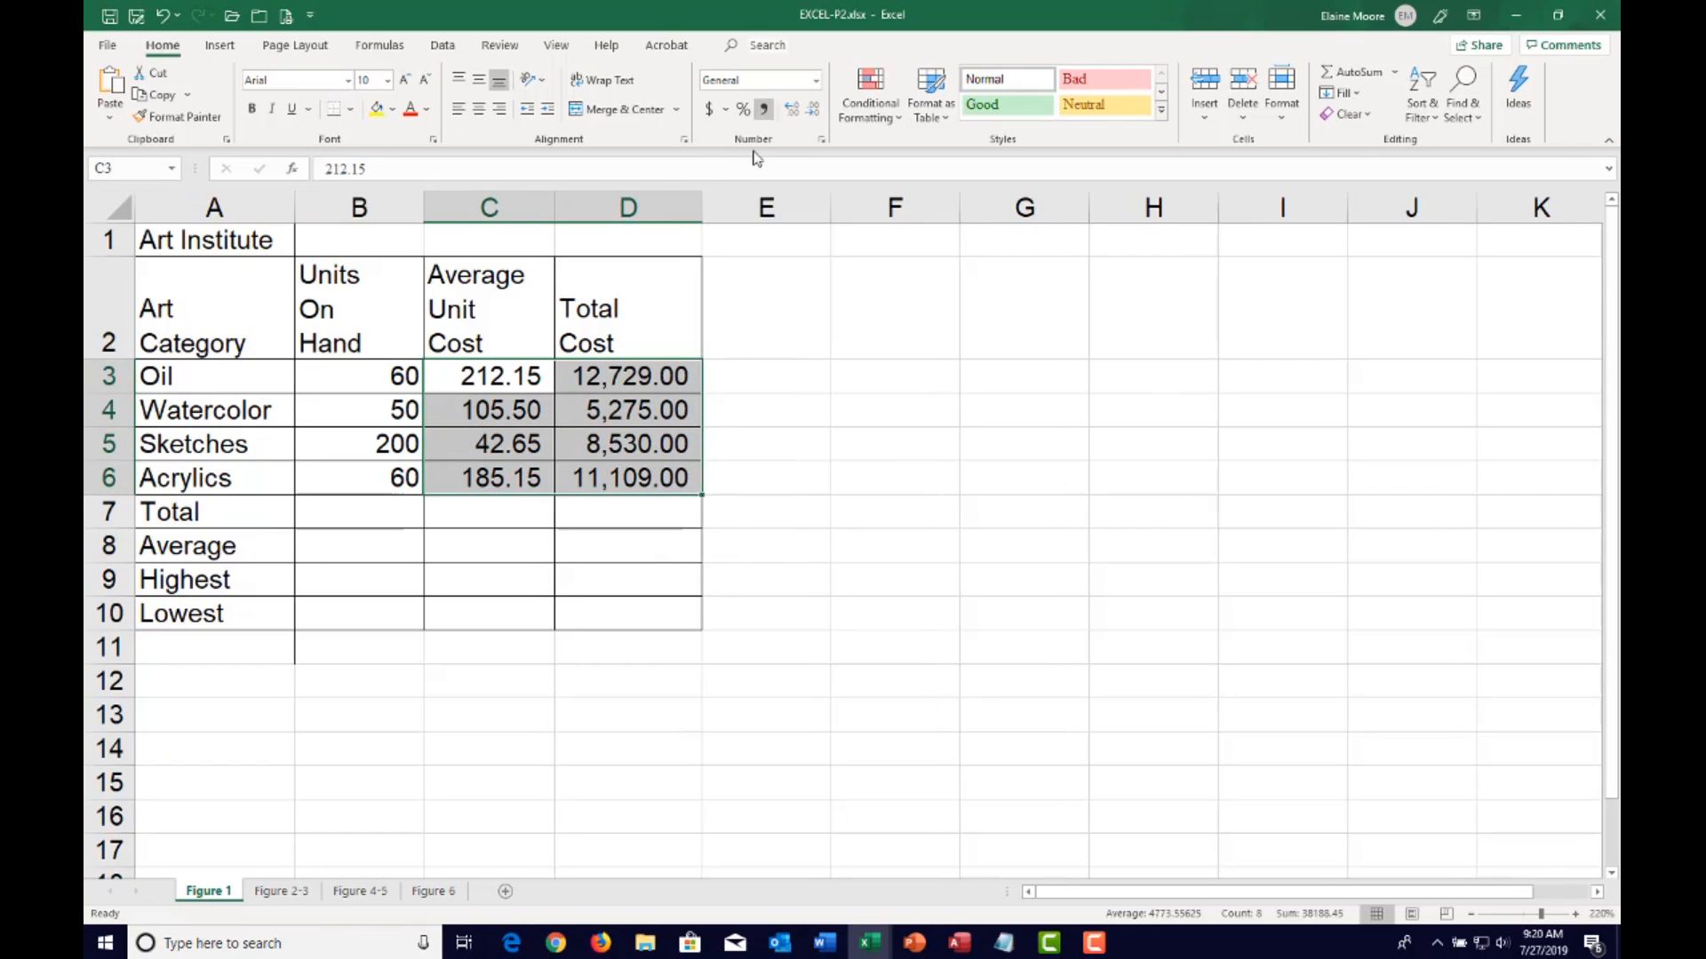
# Sum the units on hand, average unit cost and total cost columns in the Total row, B7:D7
pyautogui.click(586, 500)
pyautogui.moveTo(365, 515); pyautogui.dragTo(627, 512)
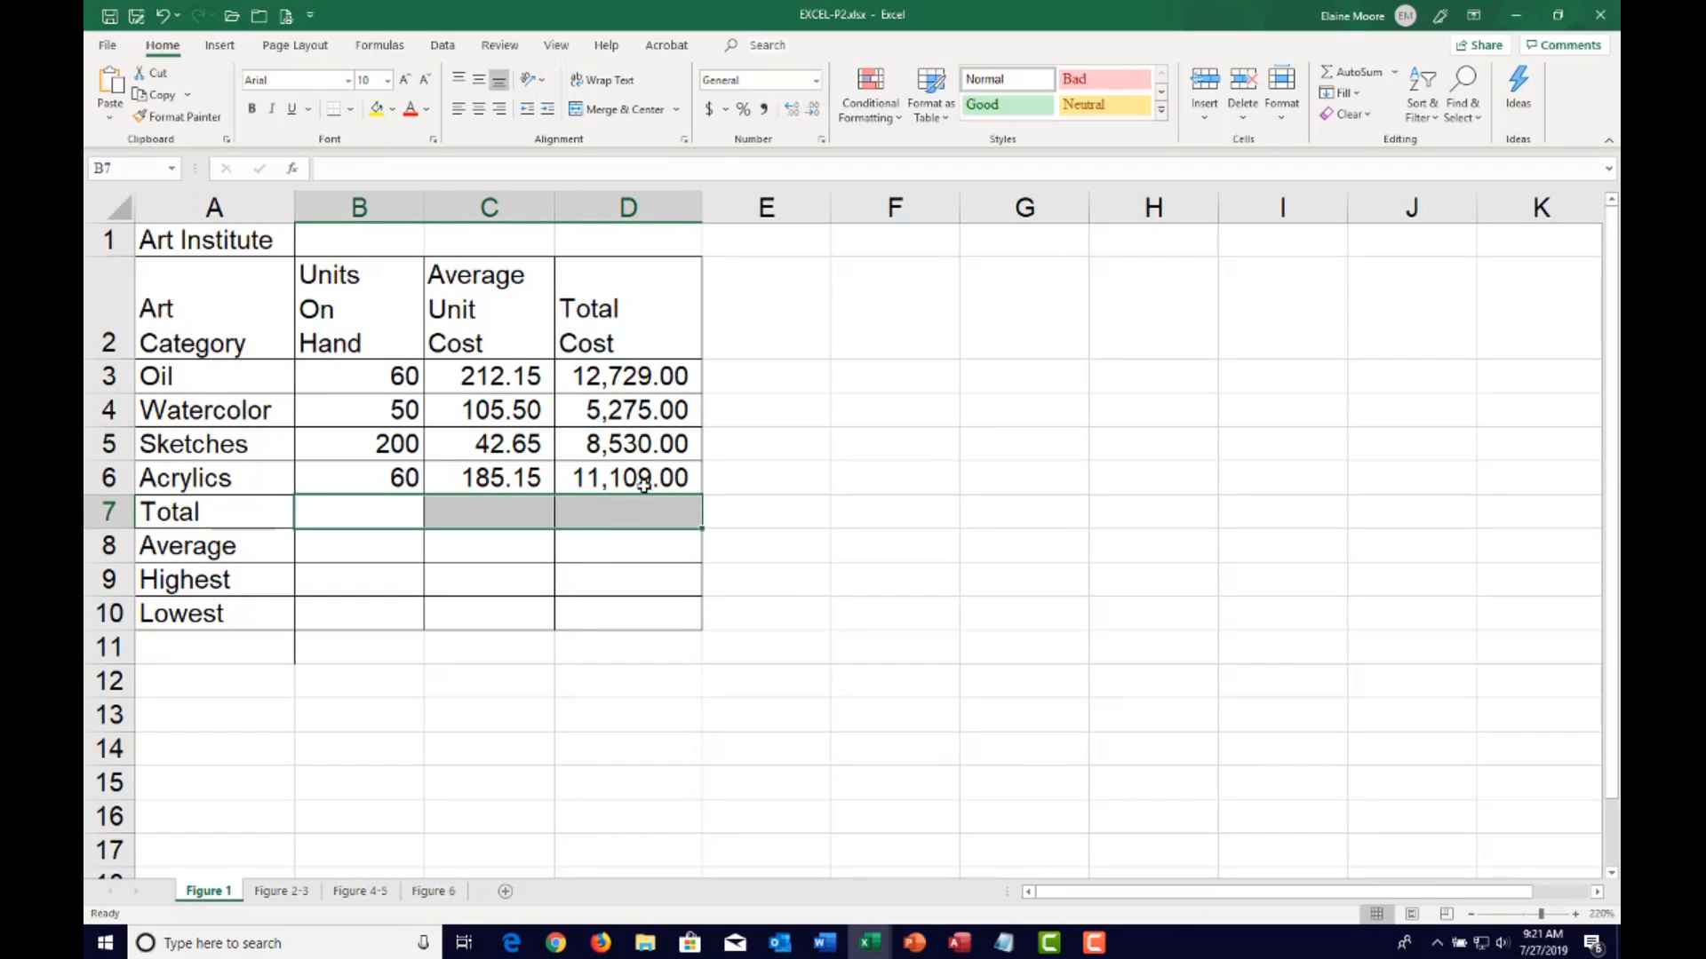
pyautogui.click(1346, 75)
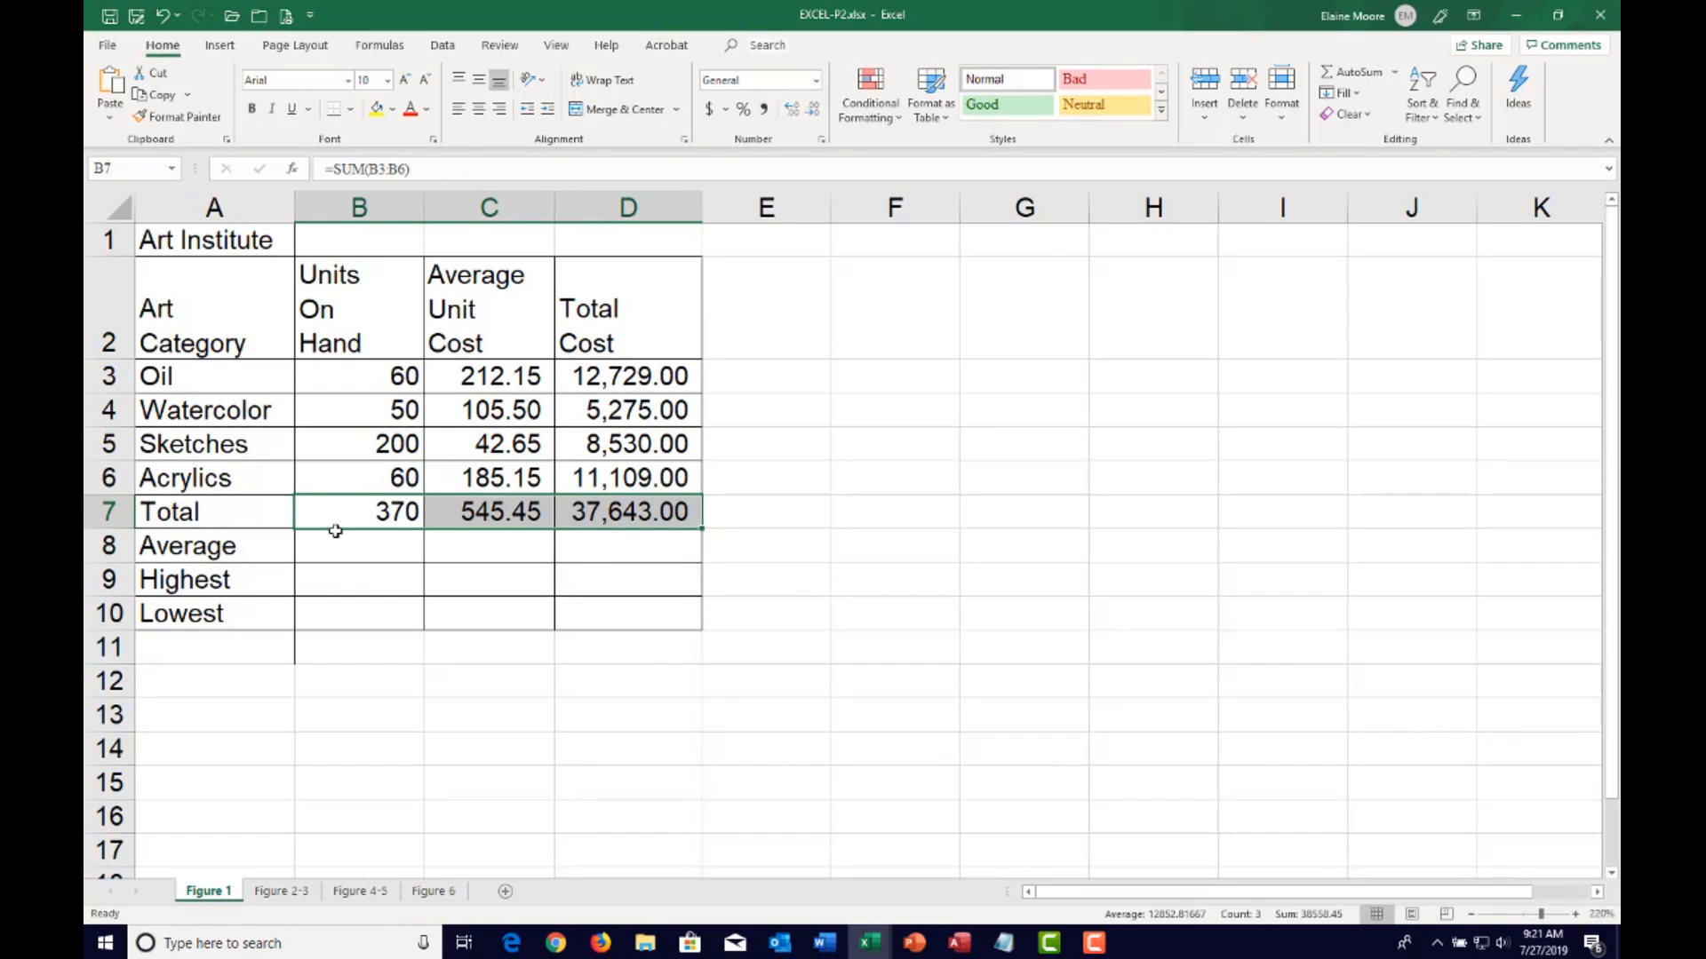
pyautogui.click(367, 371)
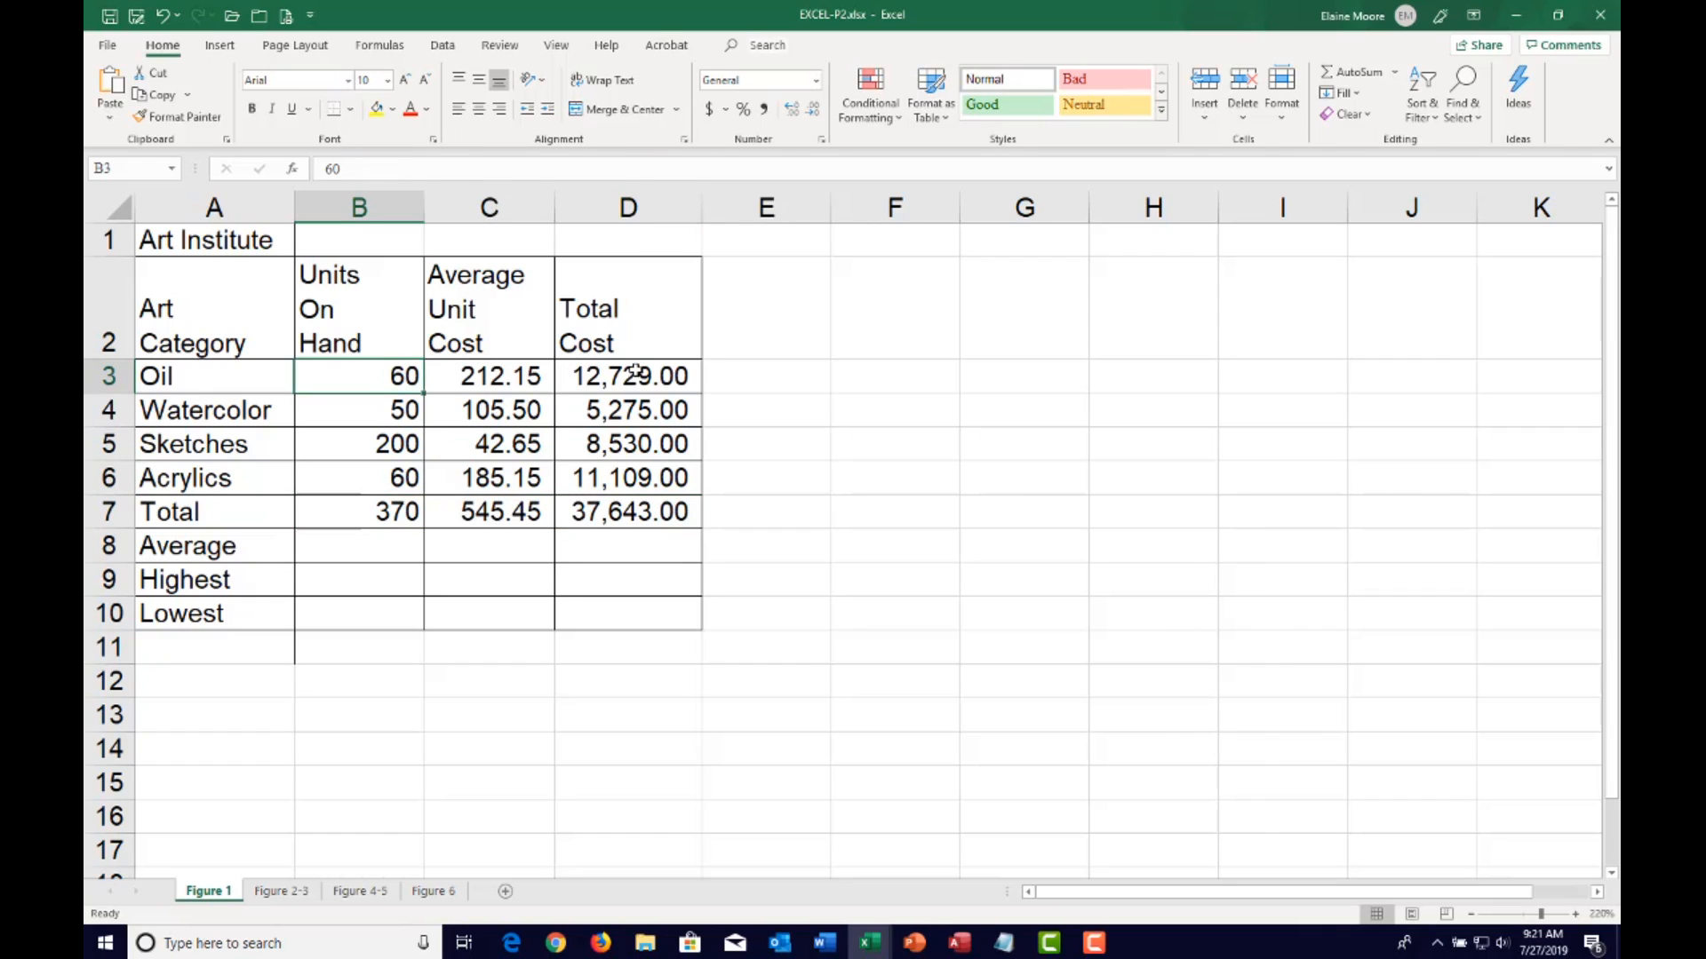
pyautogui.moveTo(635, 373); pyautogui.dragTo(633, 516)
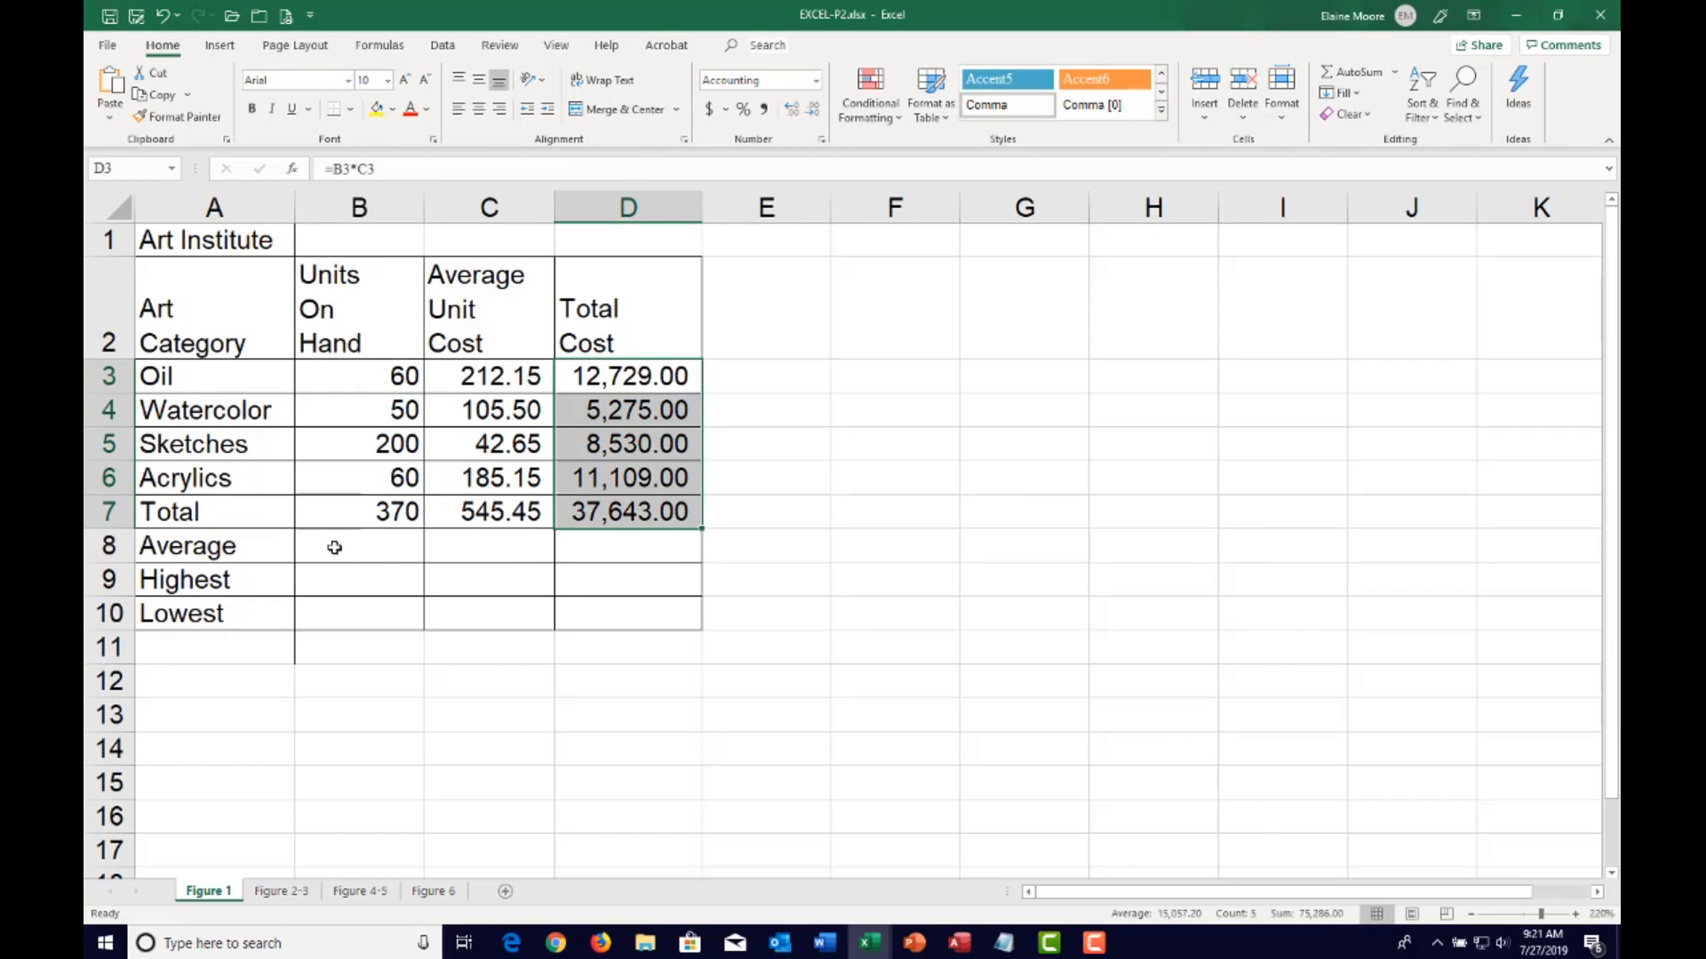
pyautogui.moveTo(333, 544); pyautogui.dragTo(590, 602)
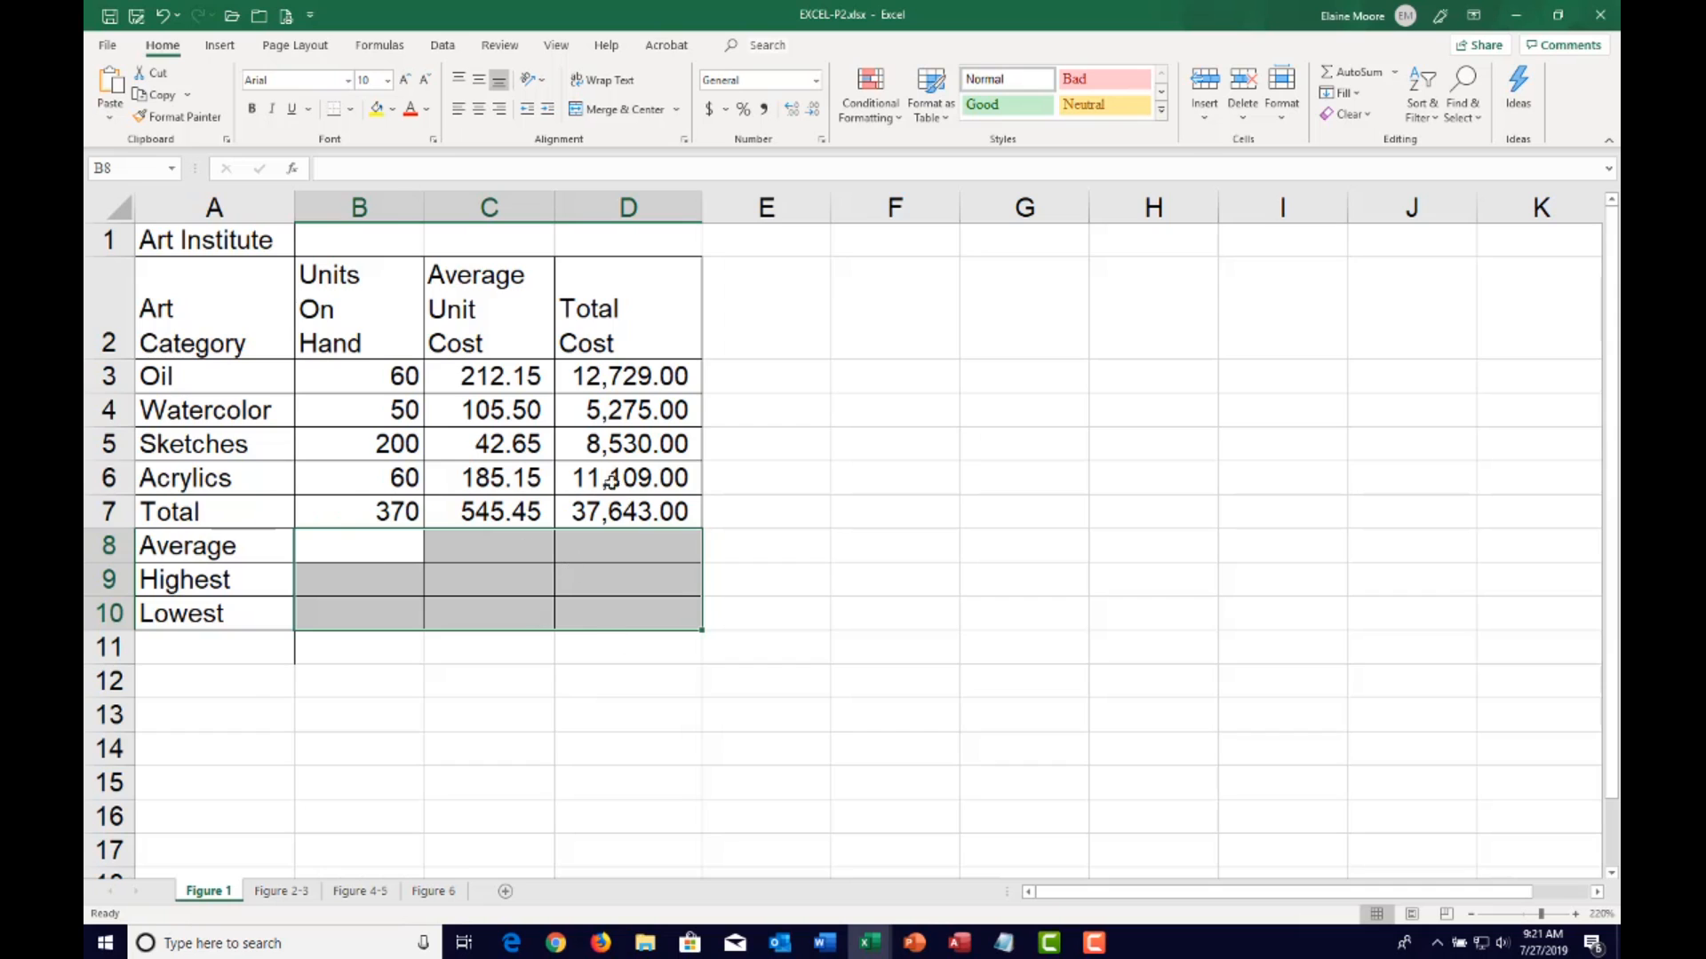
pyautogui.click(391, 377)
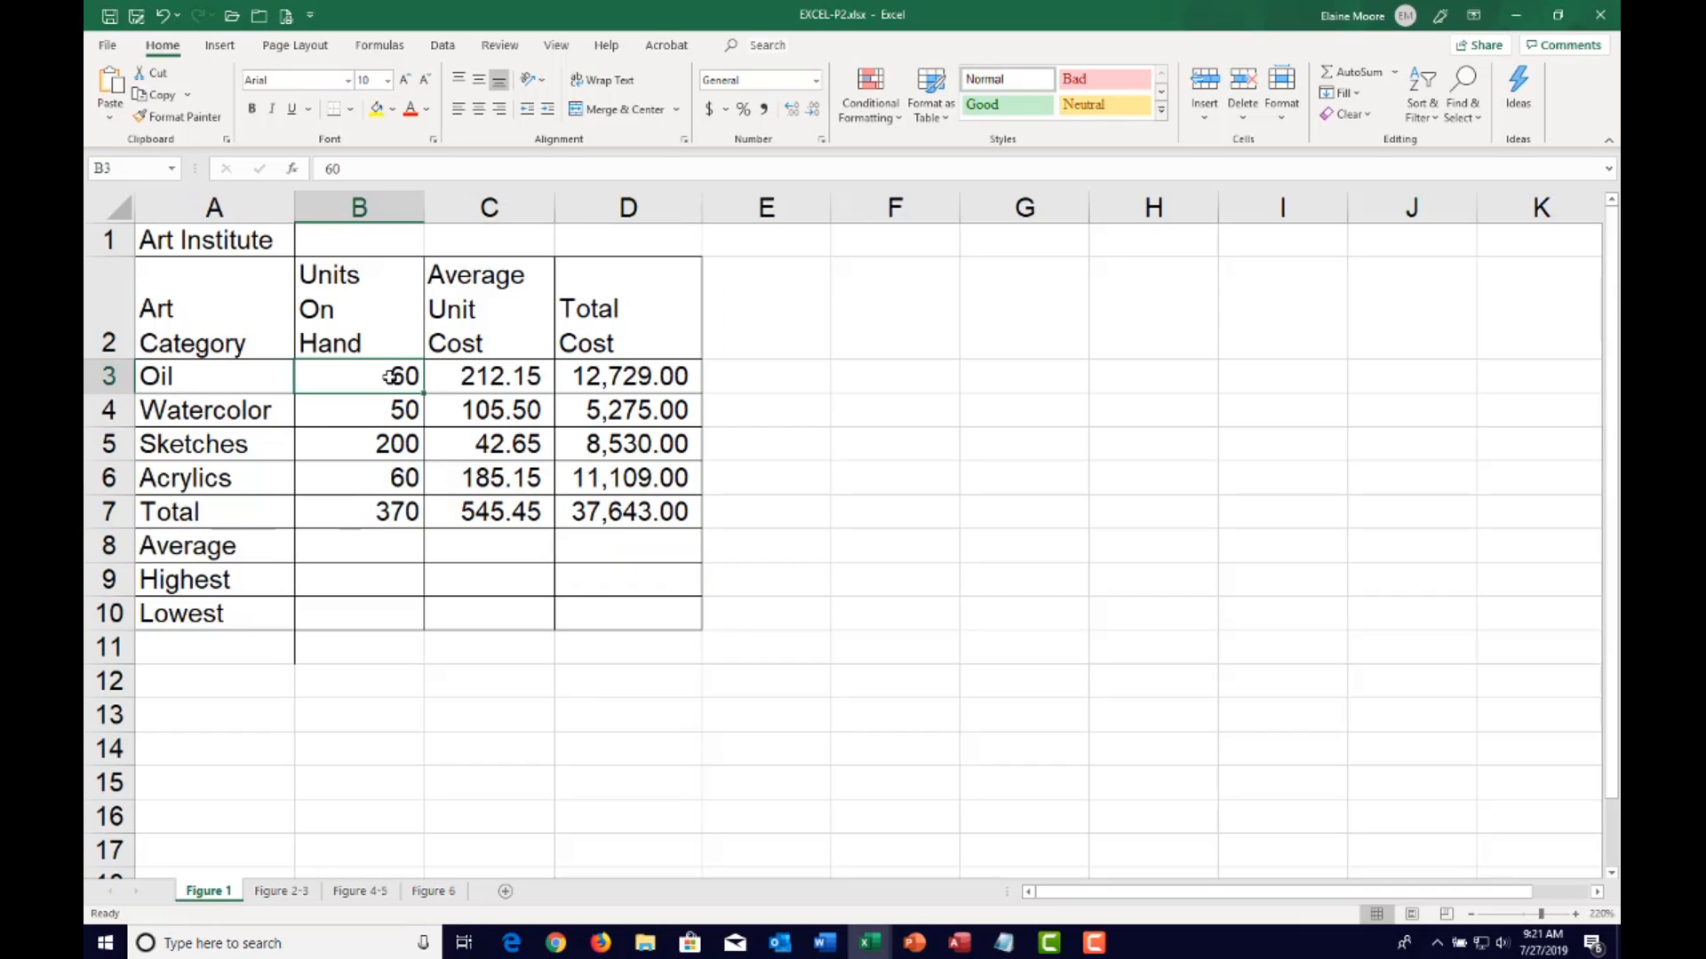
pyautogui.moveTo(391, 377); pyautogui.dragTo(478, 508)
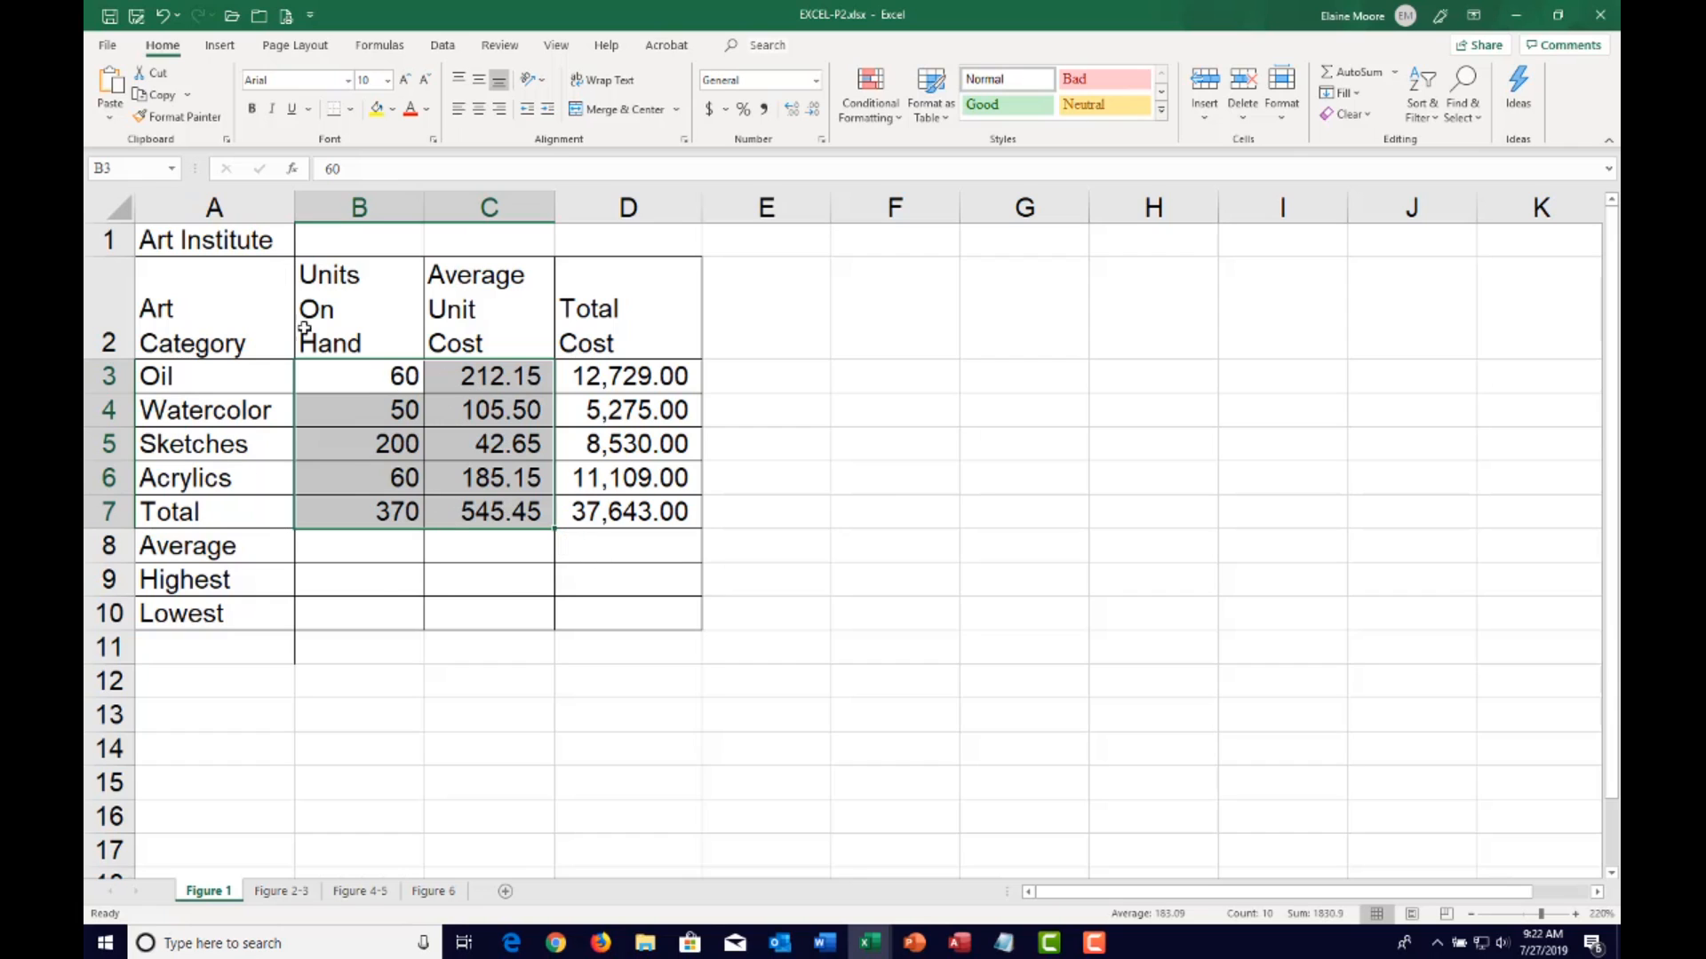
pyautogui.click(165, 242)
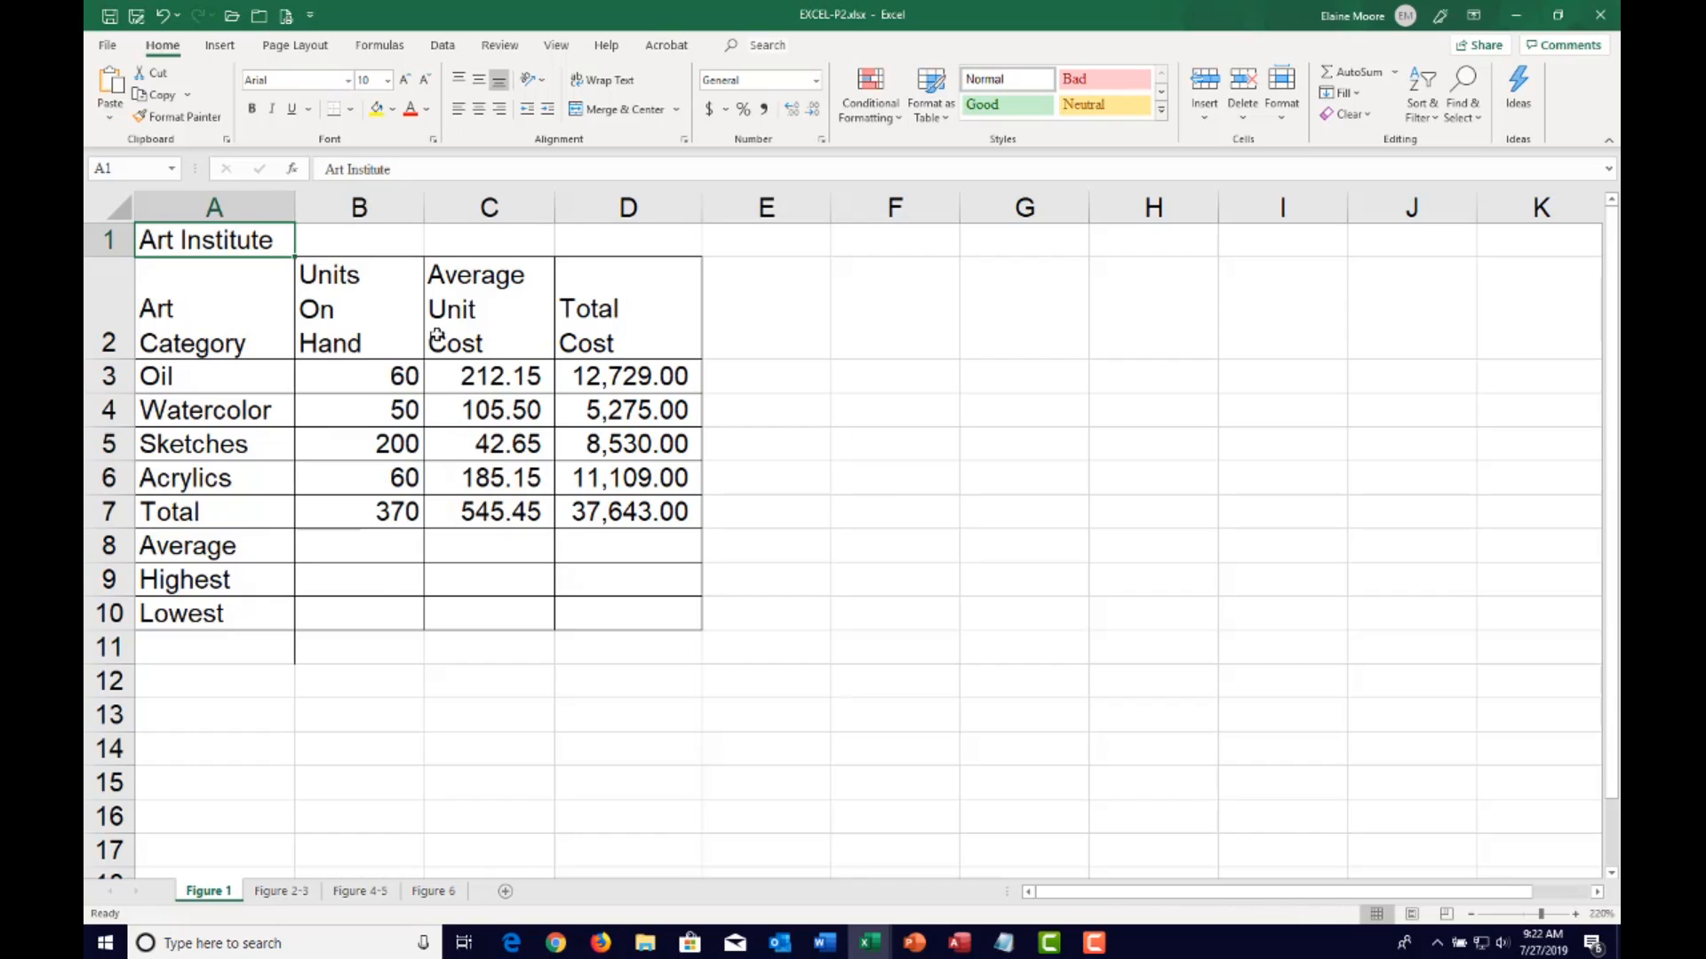
pyautogui.click(436, 366)
pyautogui.click(389, 373)
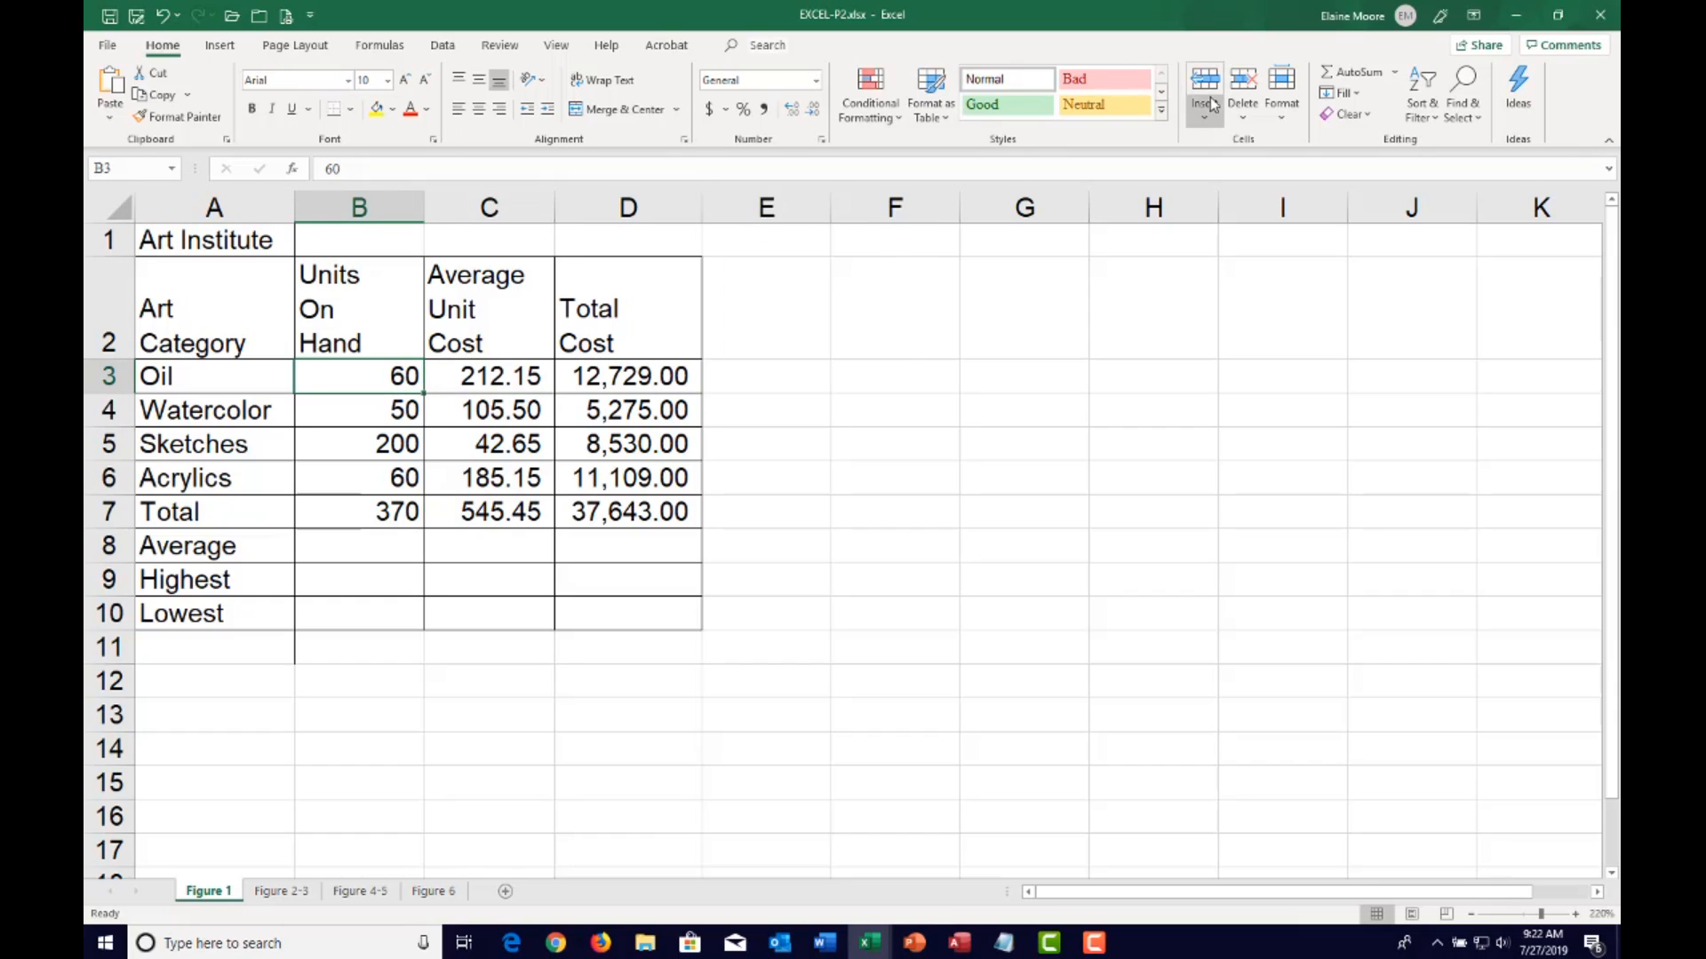
# Create an allowed edit range titled "Units on Hand" that covers cells B3:B6, without a range password
pyautogui.click(501, 48)
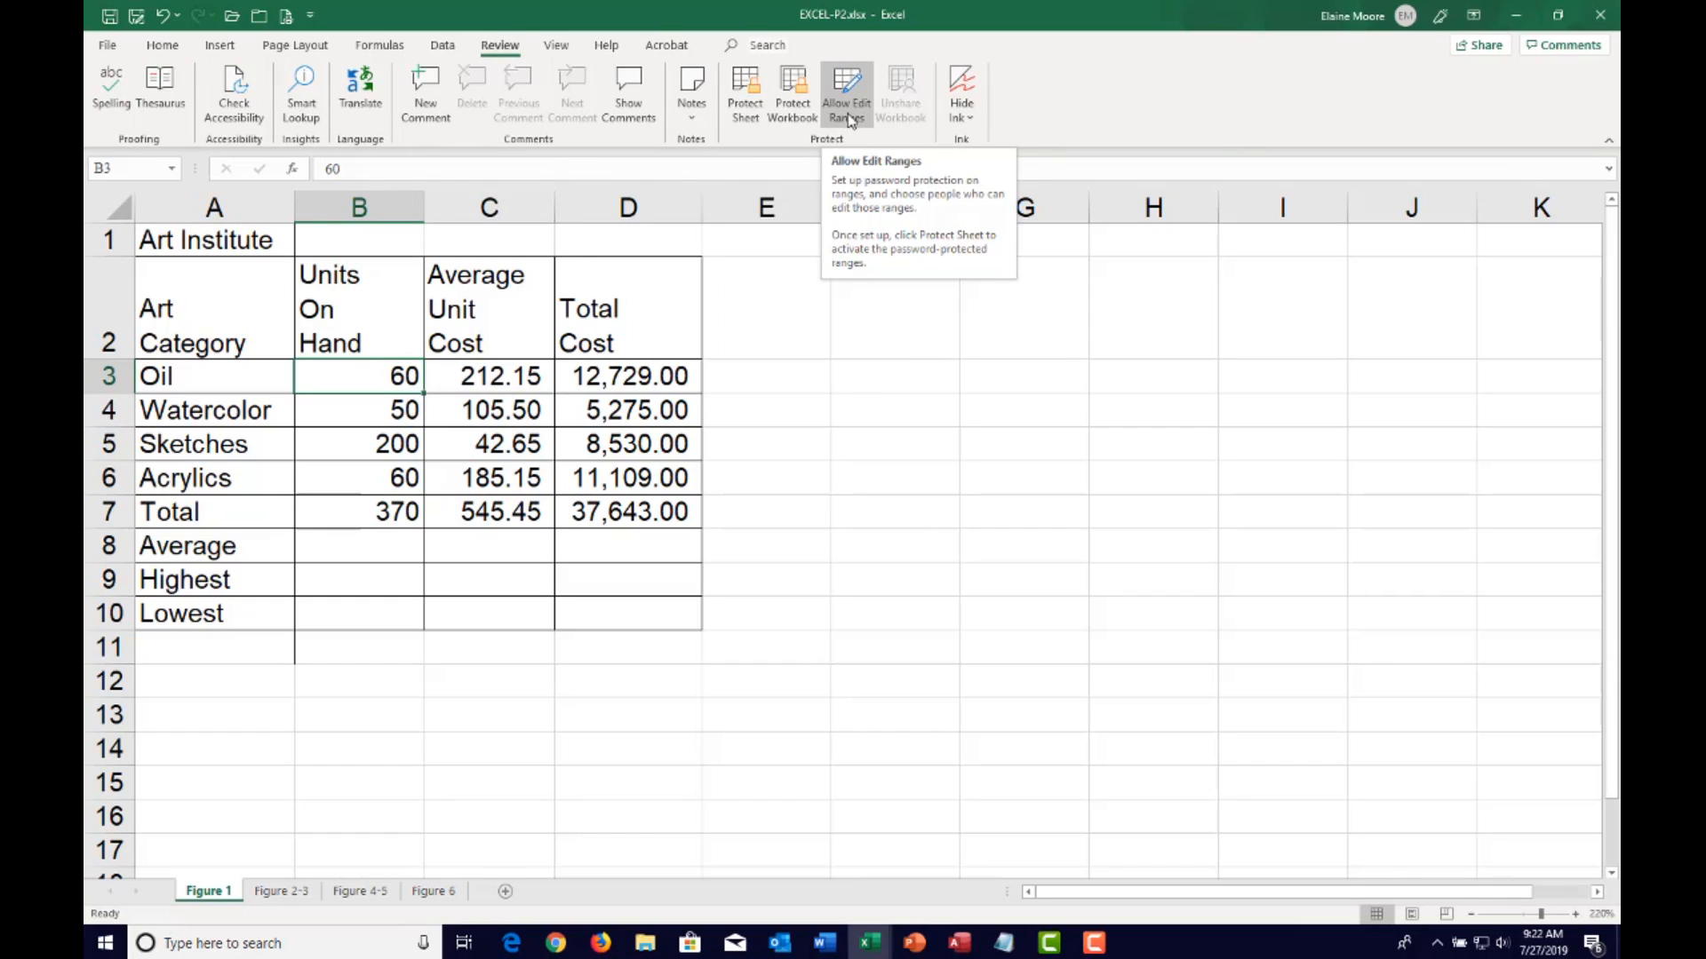
pyautogui.click(850, 121)
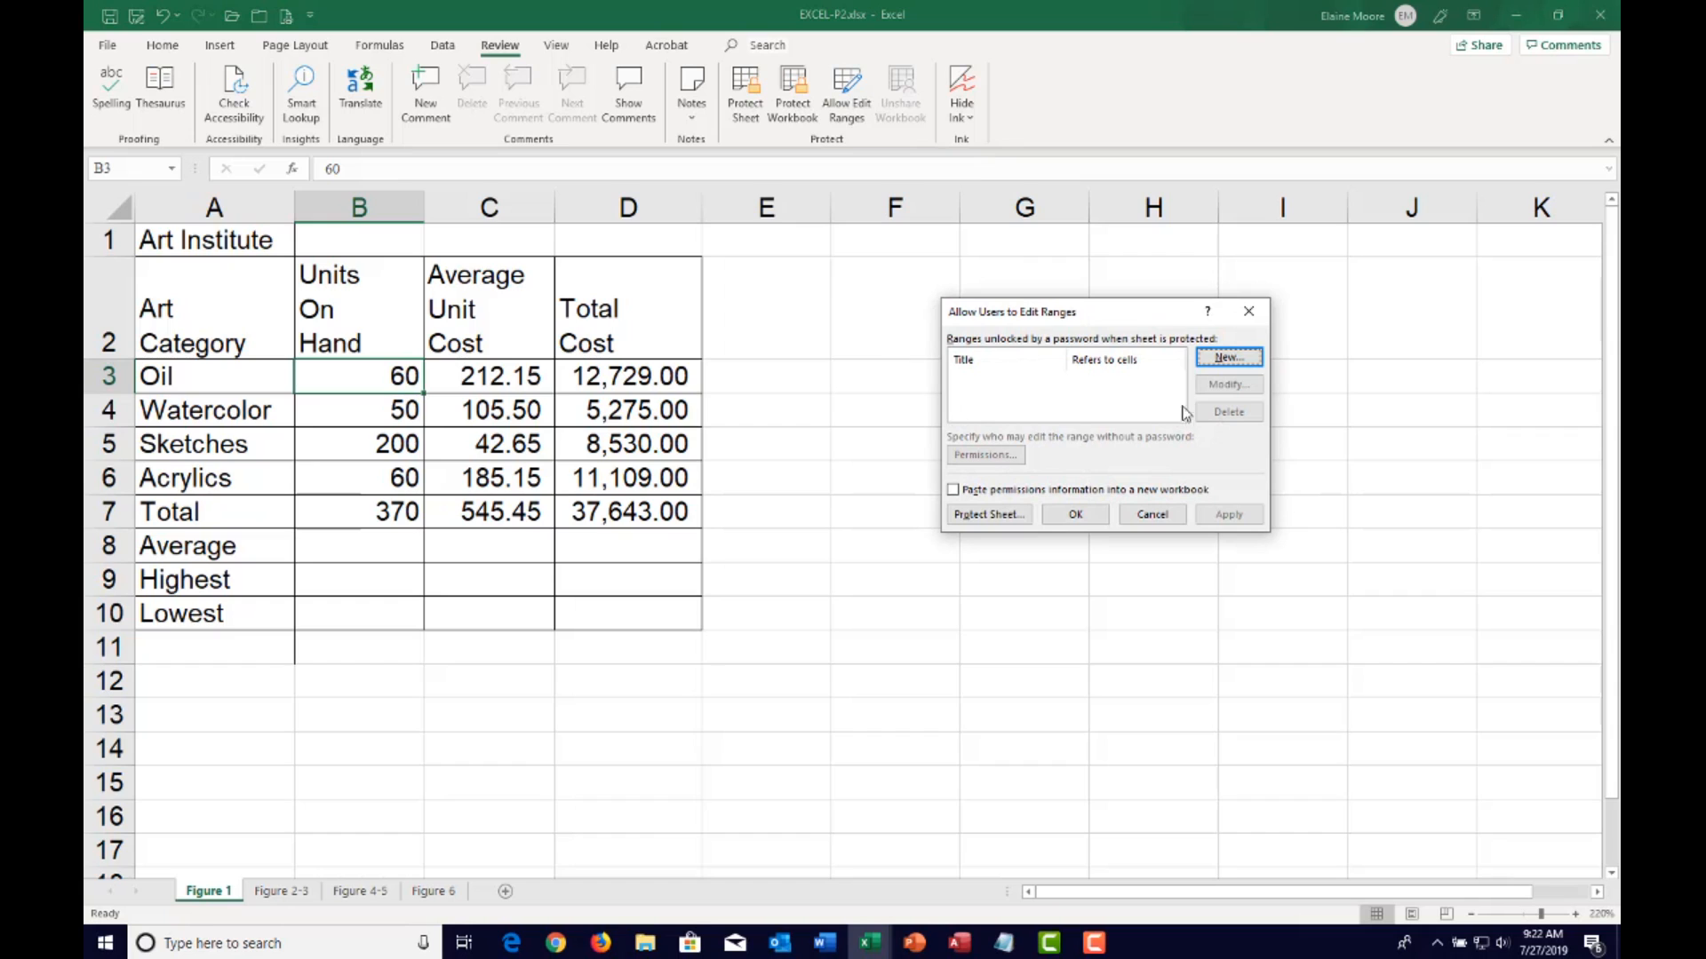
pyautogui.click(1242, 362)
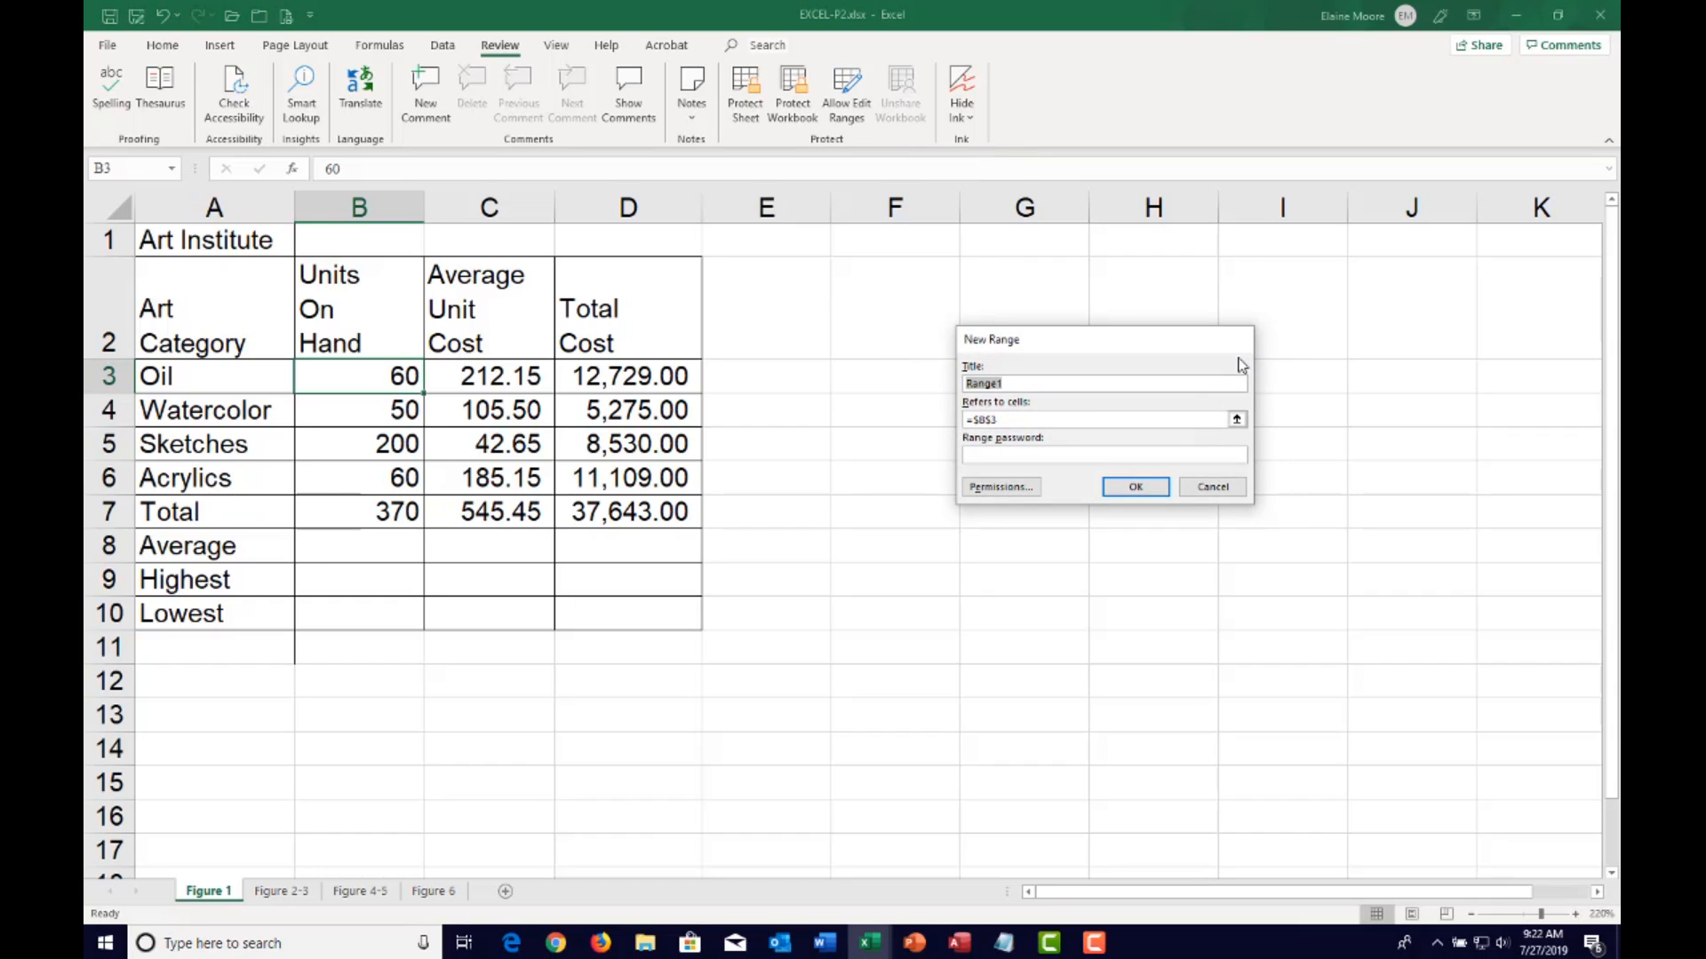
pyautogui.write('Units on Hand')
pyautogui.click(1011, 415)
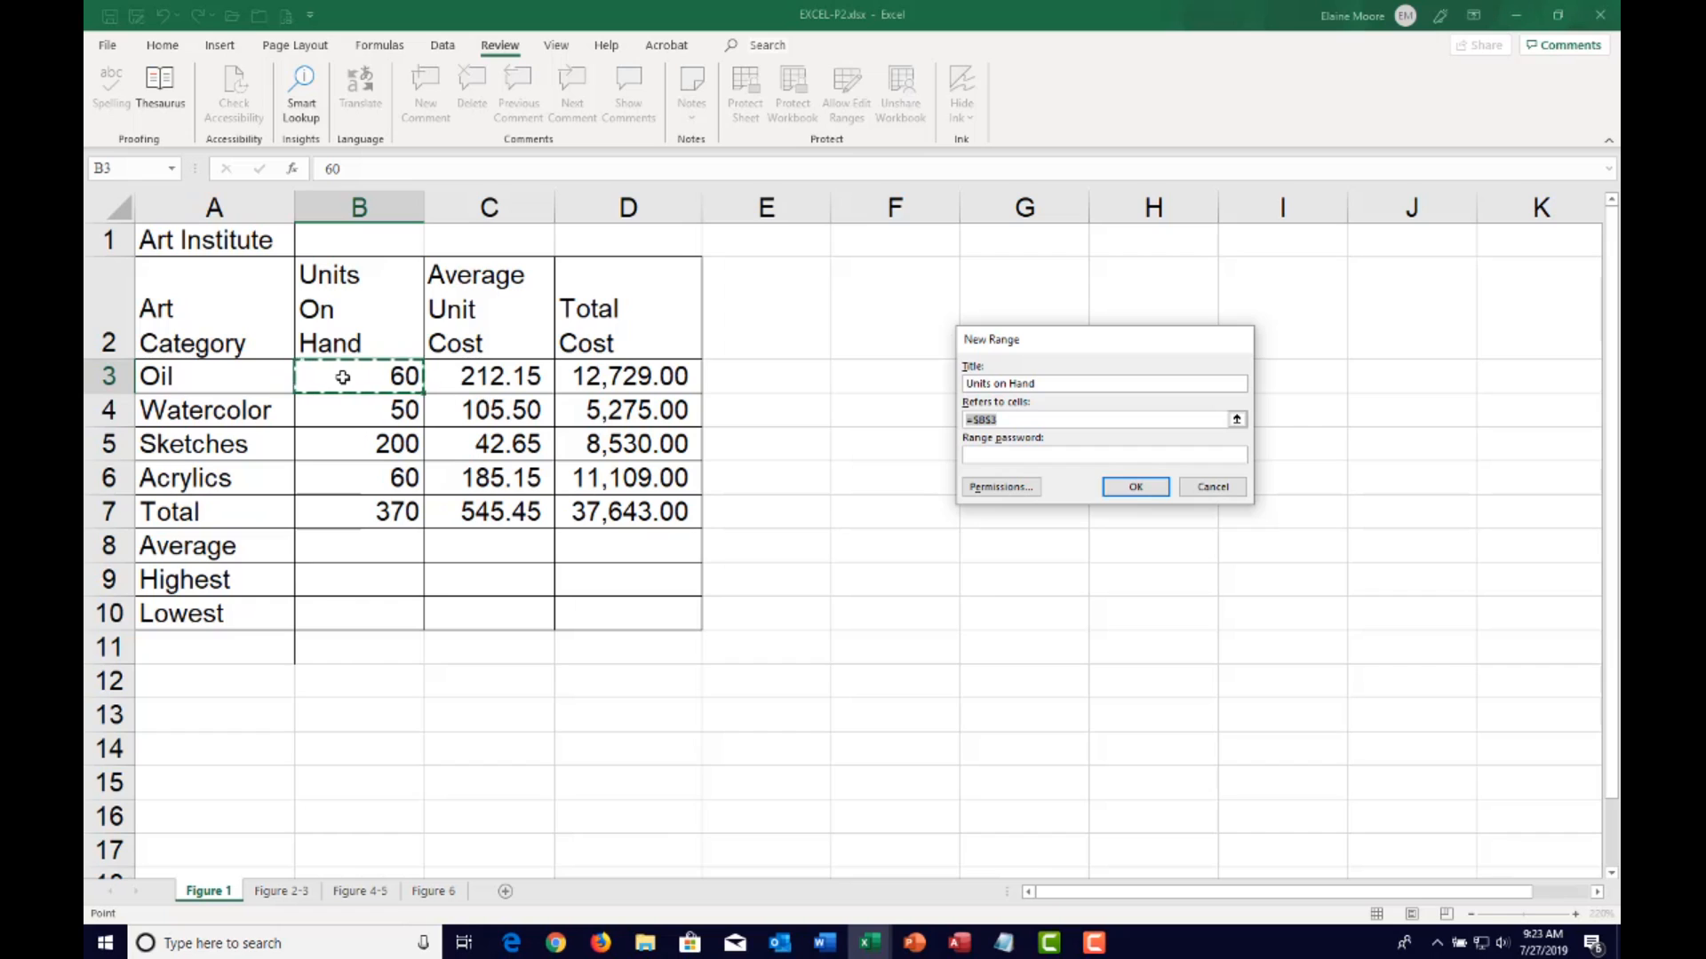
pyautogui.click(342, 389)
pyautogui.moveTo(342, 388); pyautogui.dragTo(343, 473)
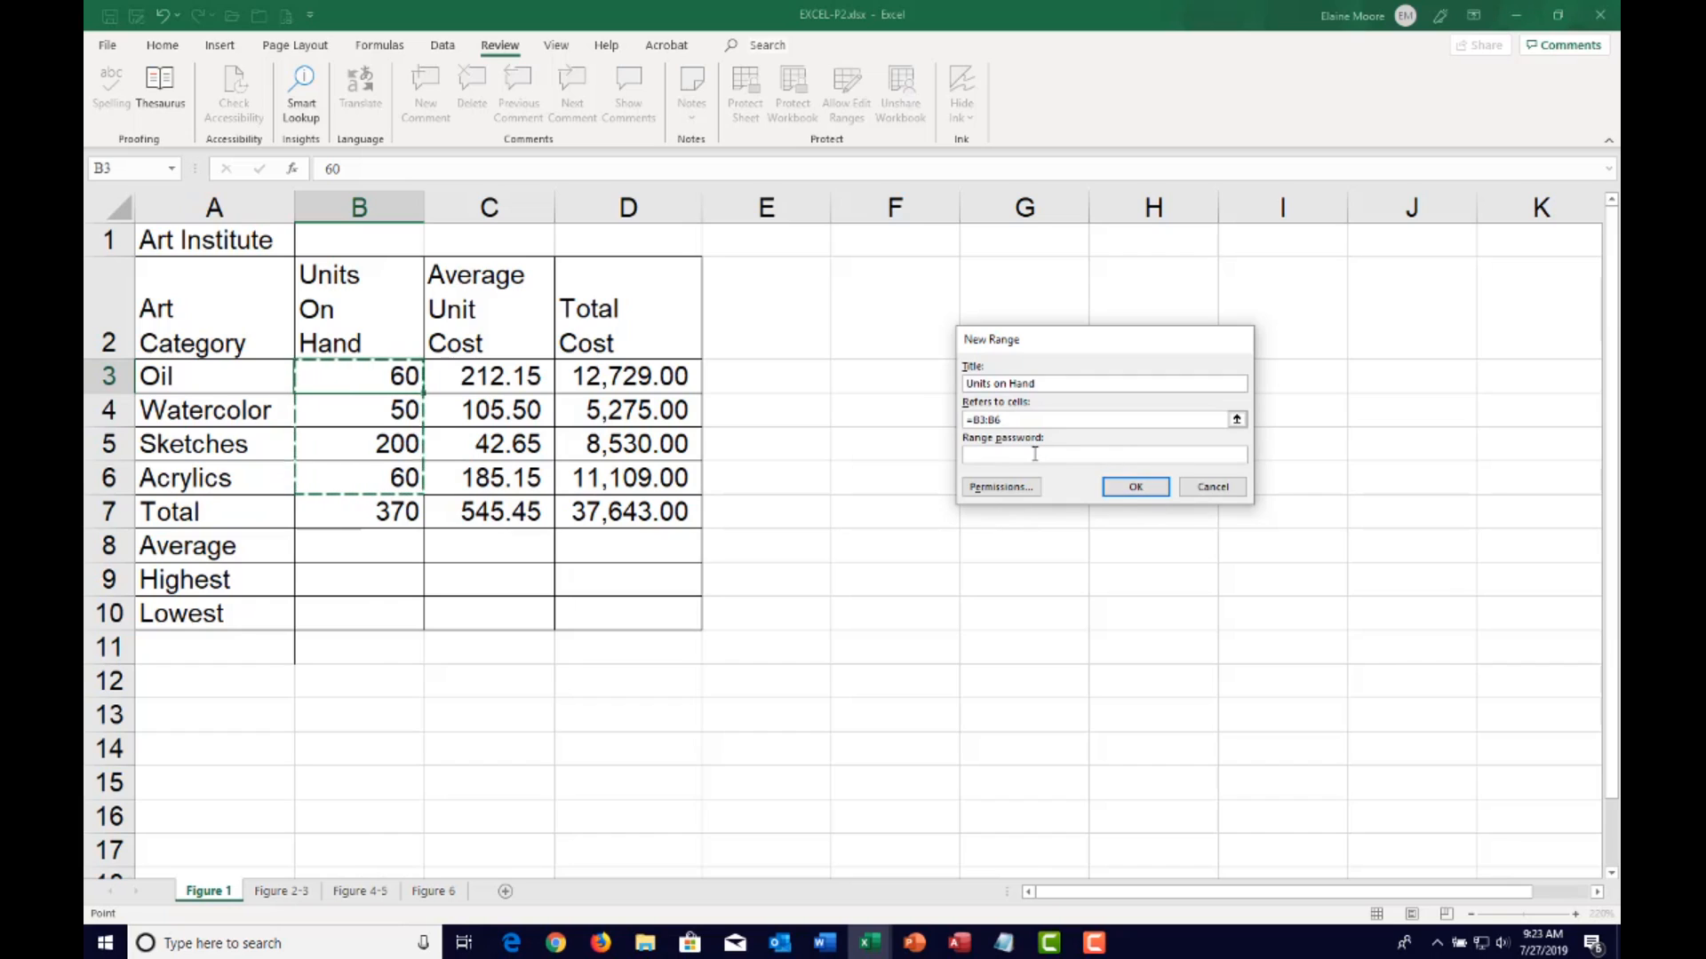
pyautogui.click(1134, 490)
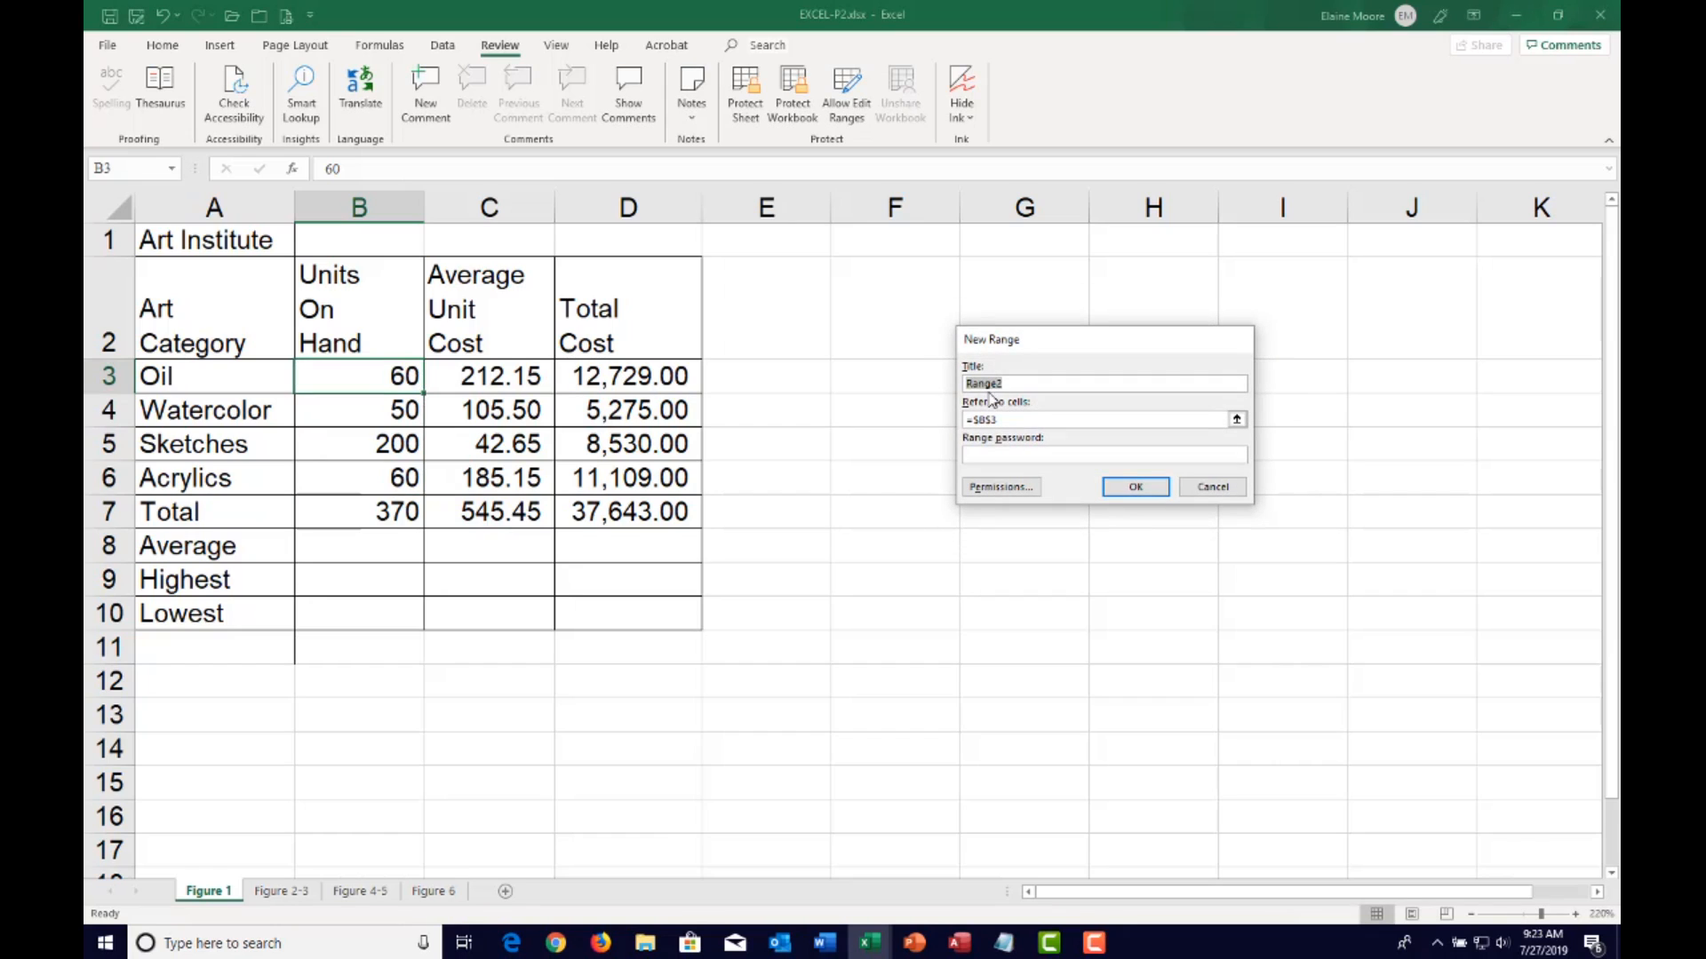
# Add a second allowed edit range titled "Average Unit Cost" for cells C3:C6 and apply the ranges
pyautogui.write('Average Unit Cost')
pyautogui.press('Tab')
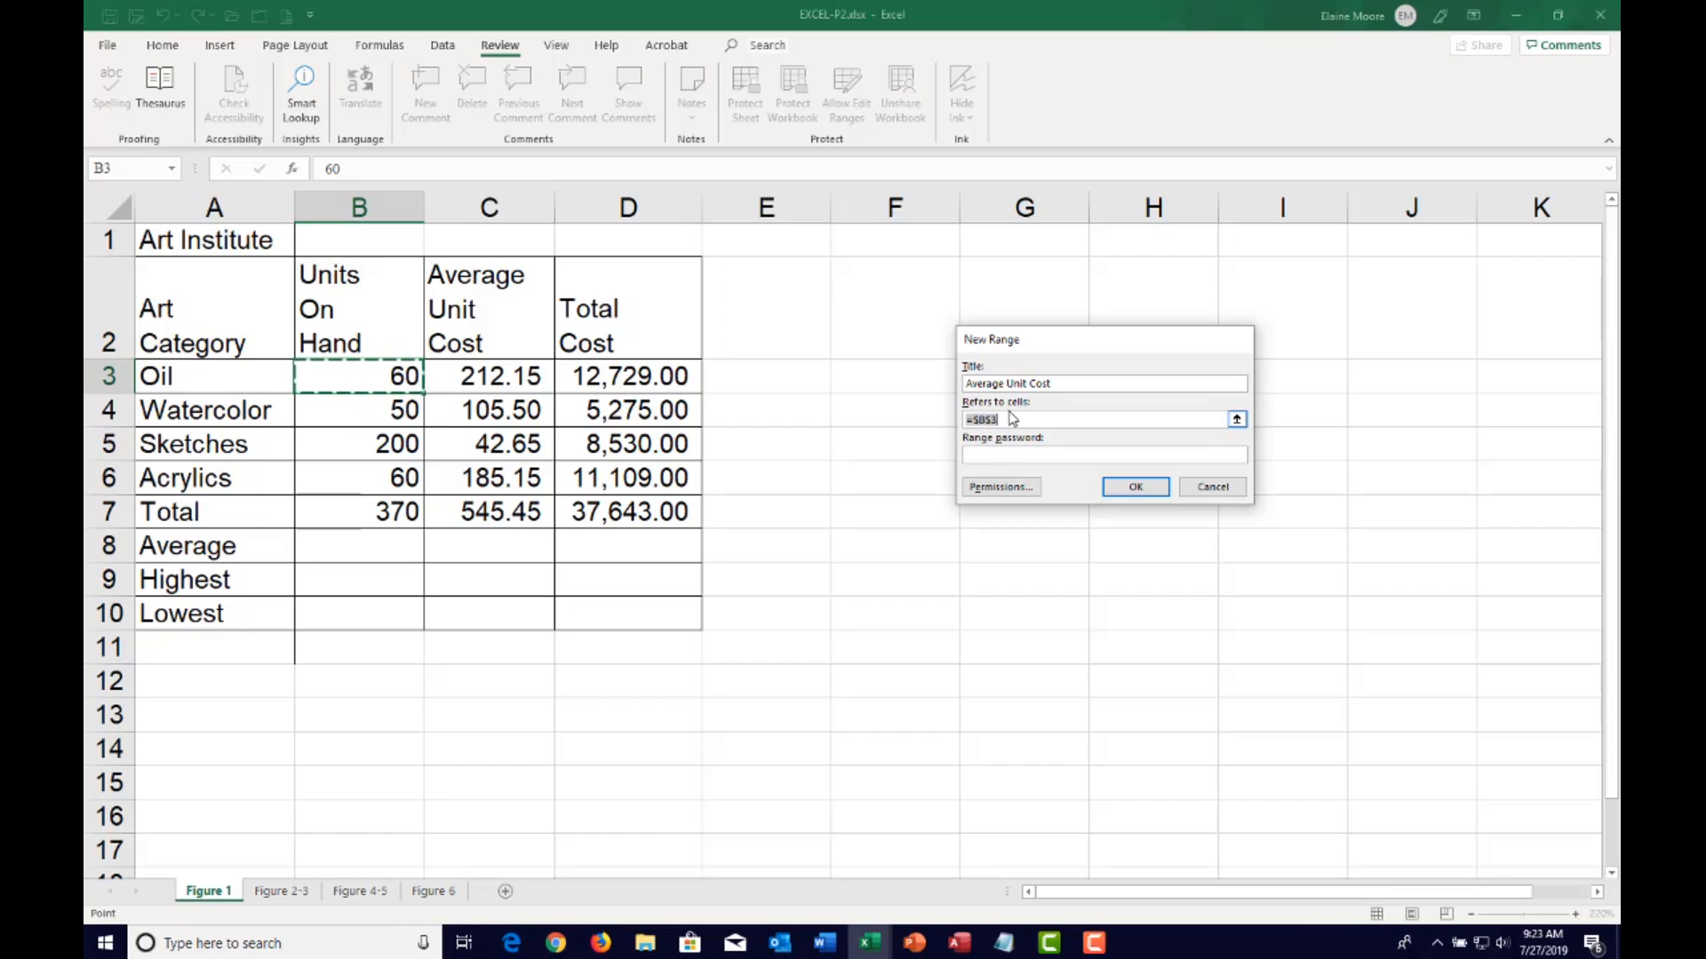
pyautogui.click(492, 376)
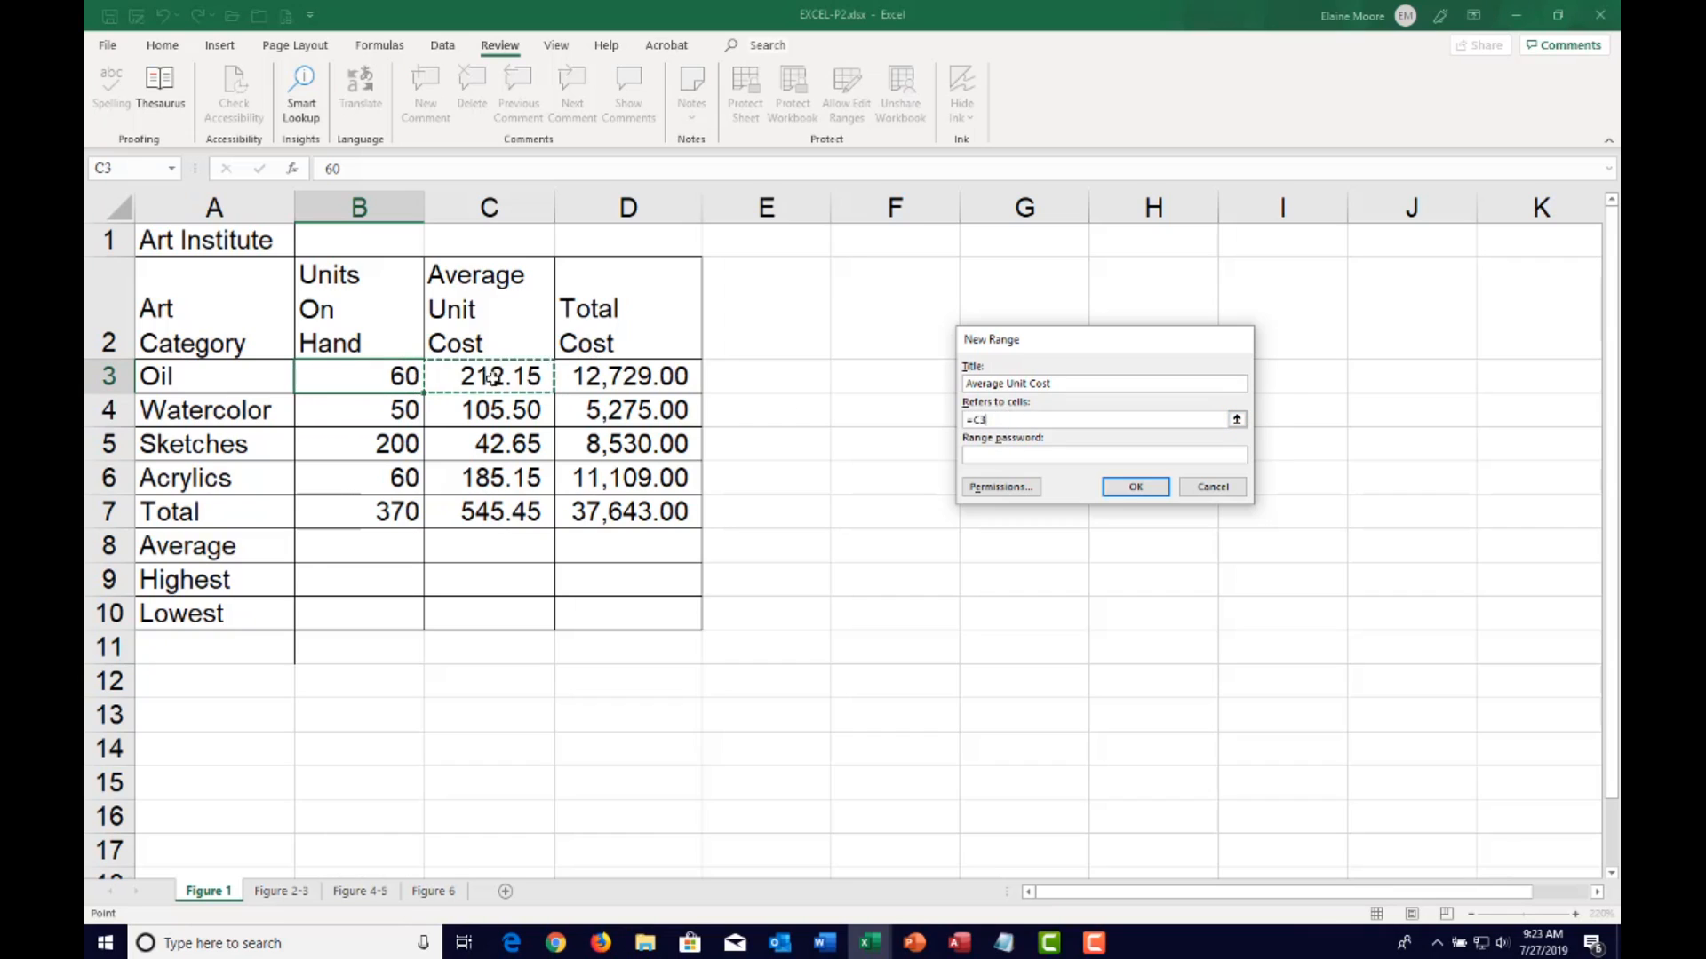
pyautogui.moveTo(491, 376); pyautogui.dragTo(497, 464)
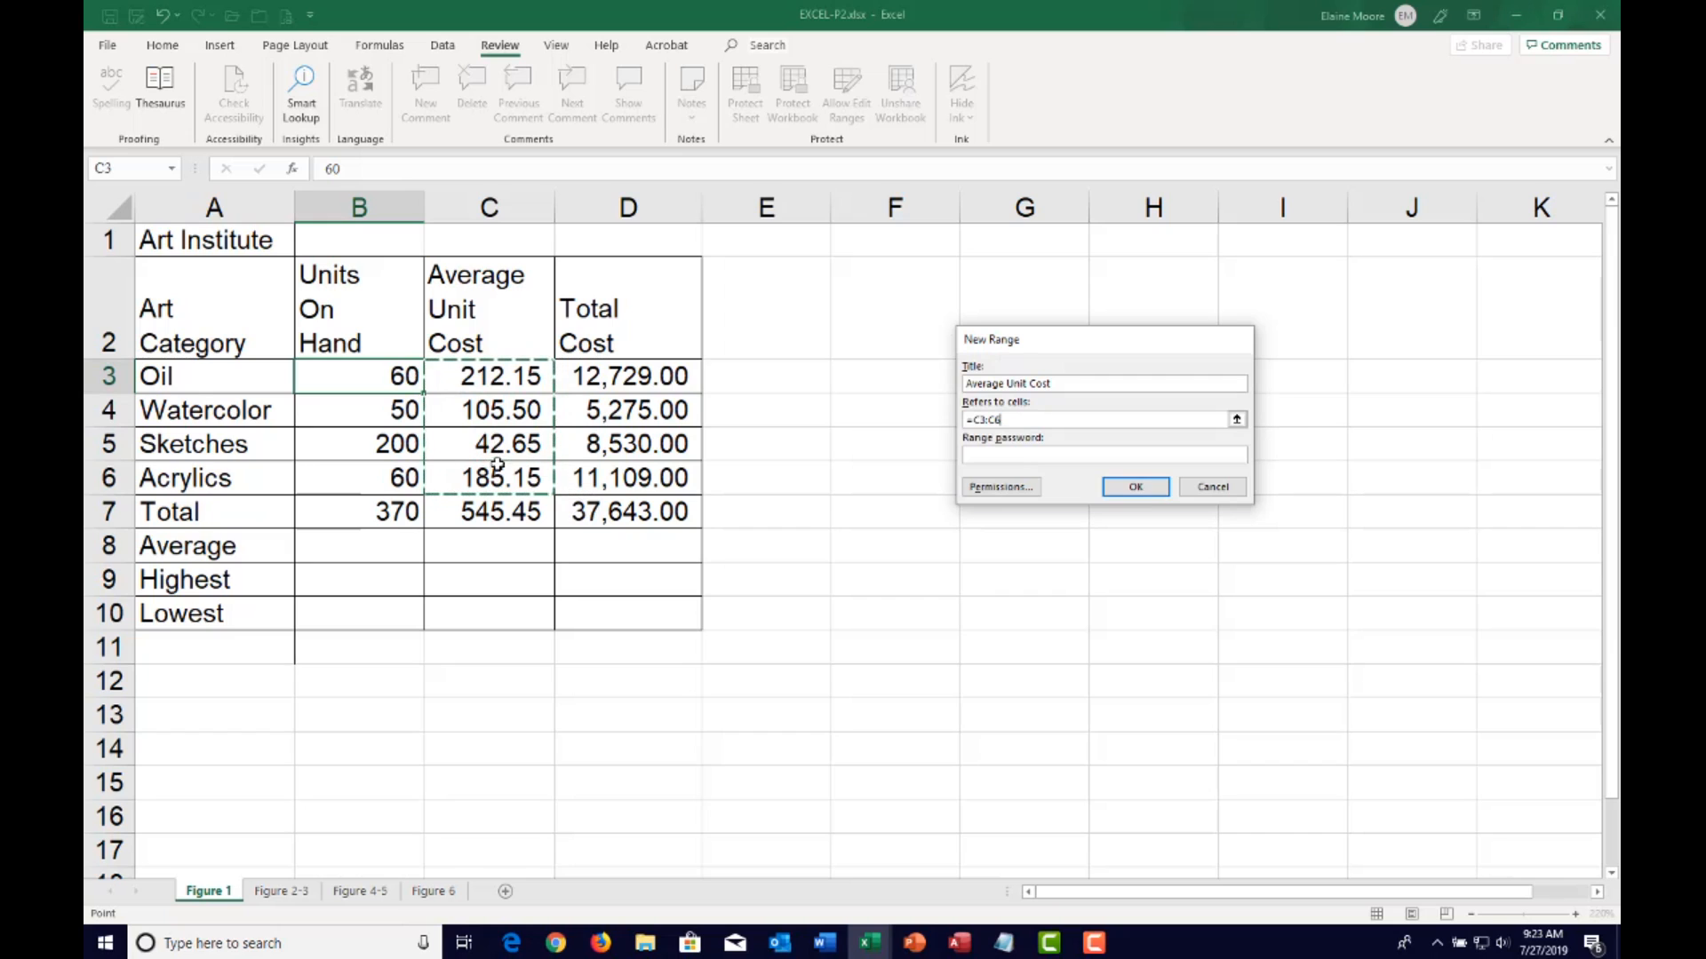
pyautogui.click(1143, 492)
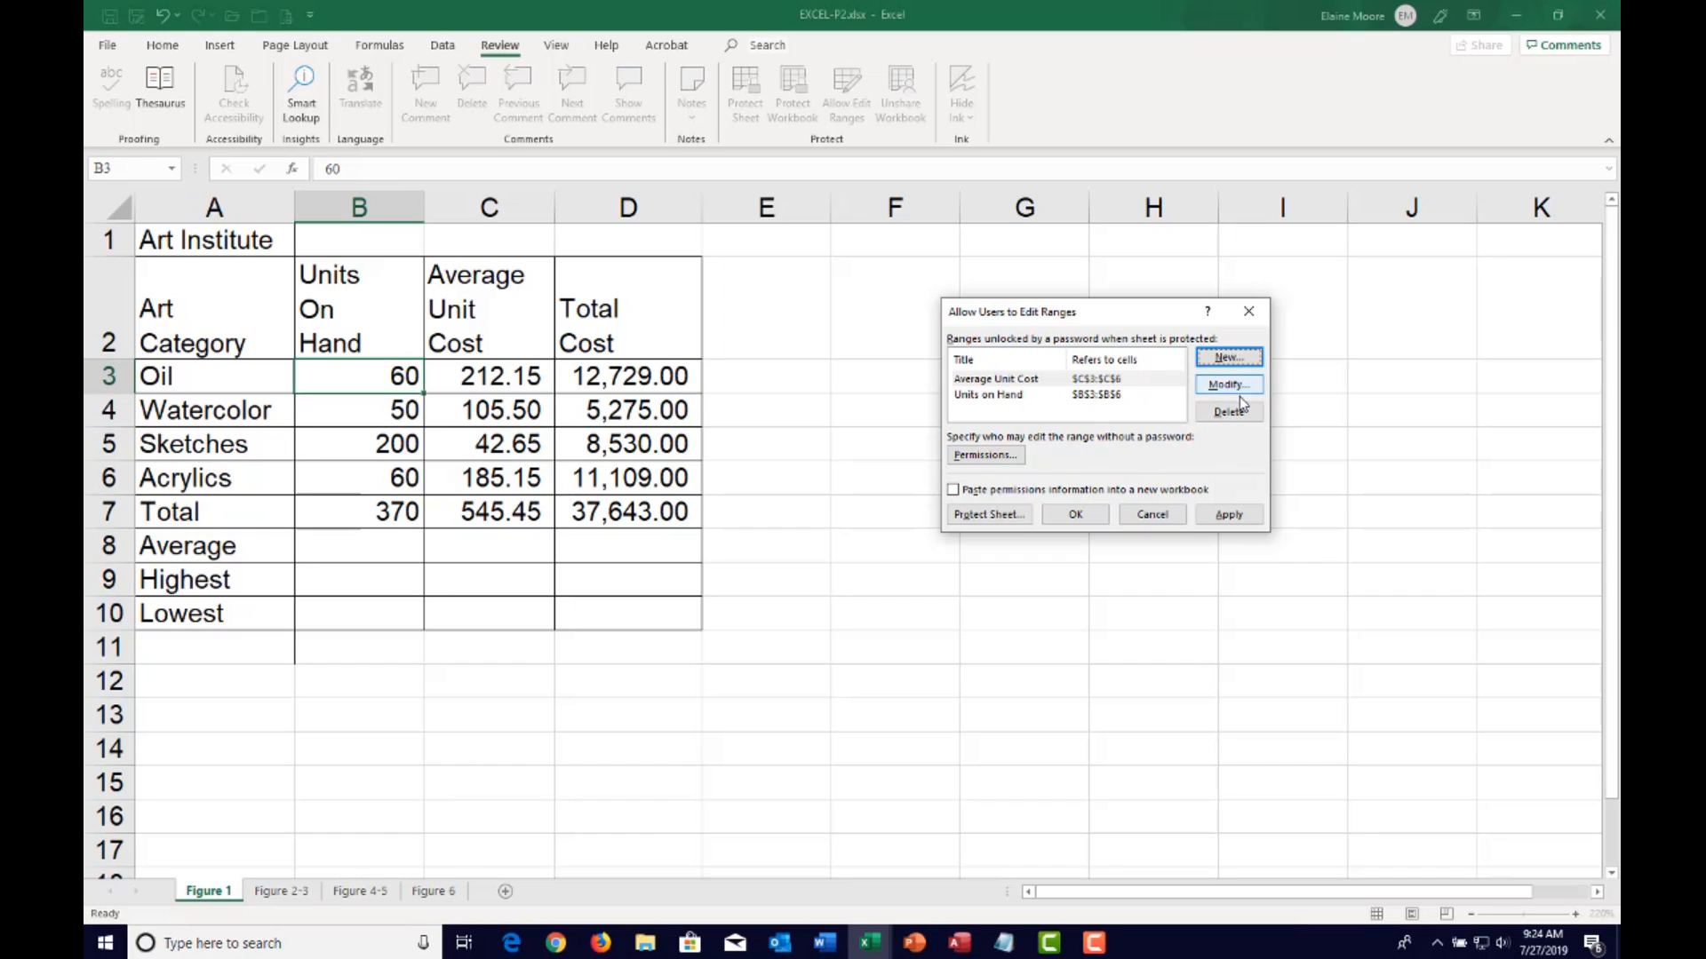
pyautogui.click(1226, 515)
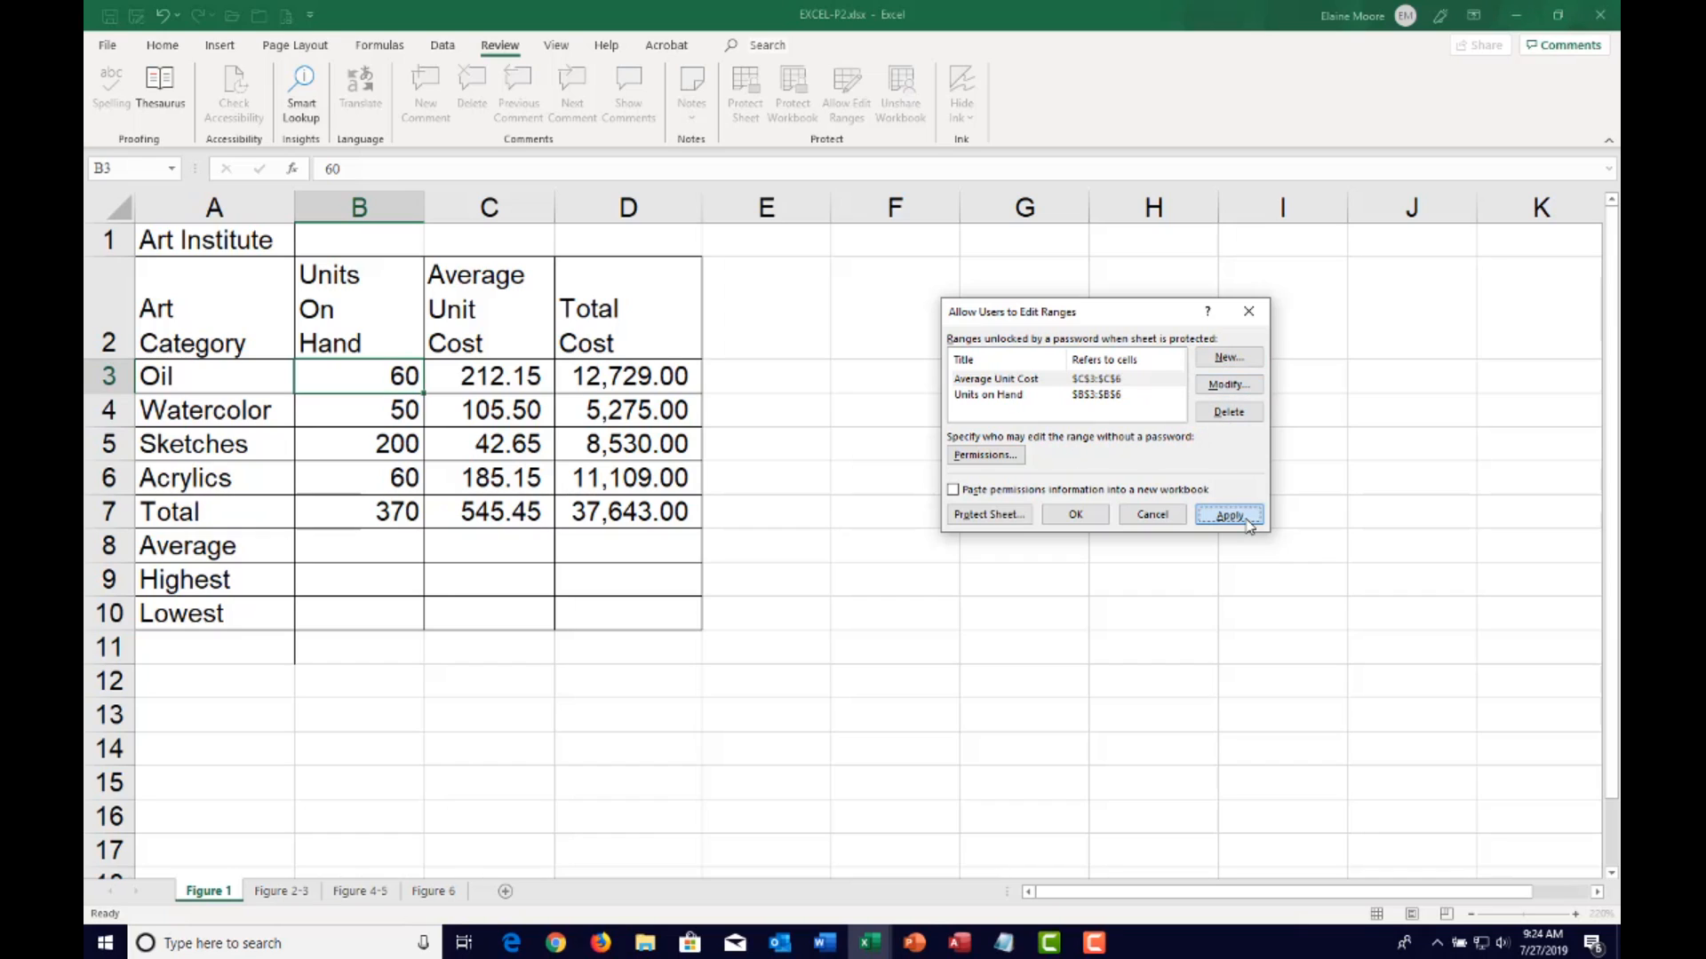
pyautogui.click(1076, 516)
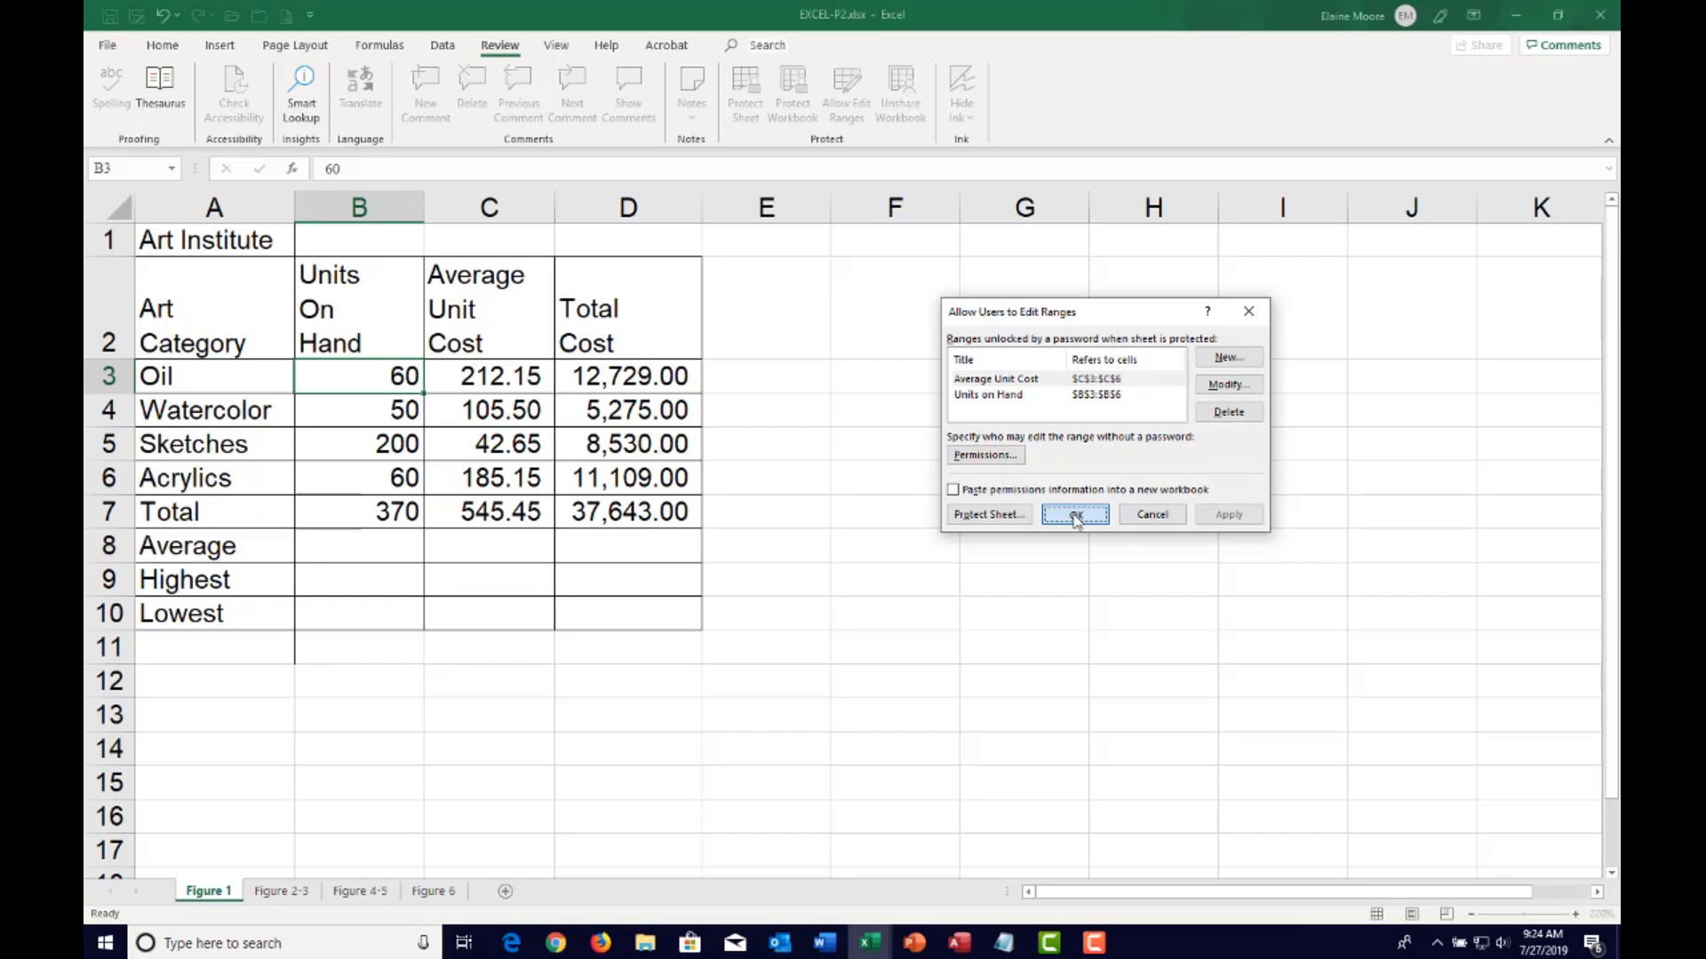
# Protect the Figure 1 worksheet without a password, allowing only selection of locked and unlocked cells
pyautogui.click(192, 236)
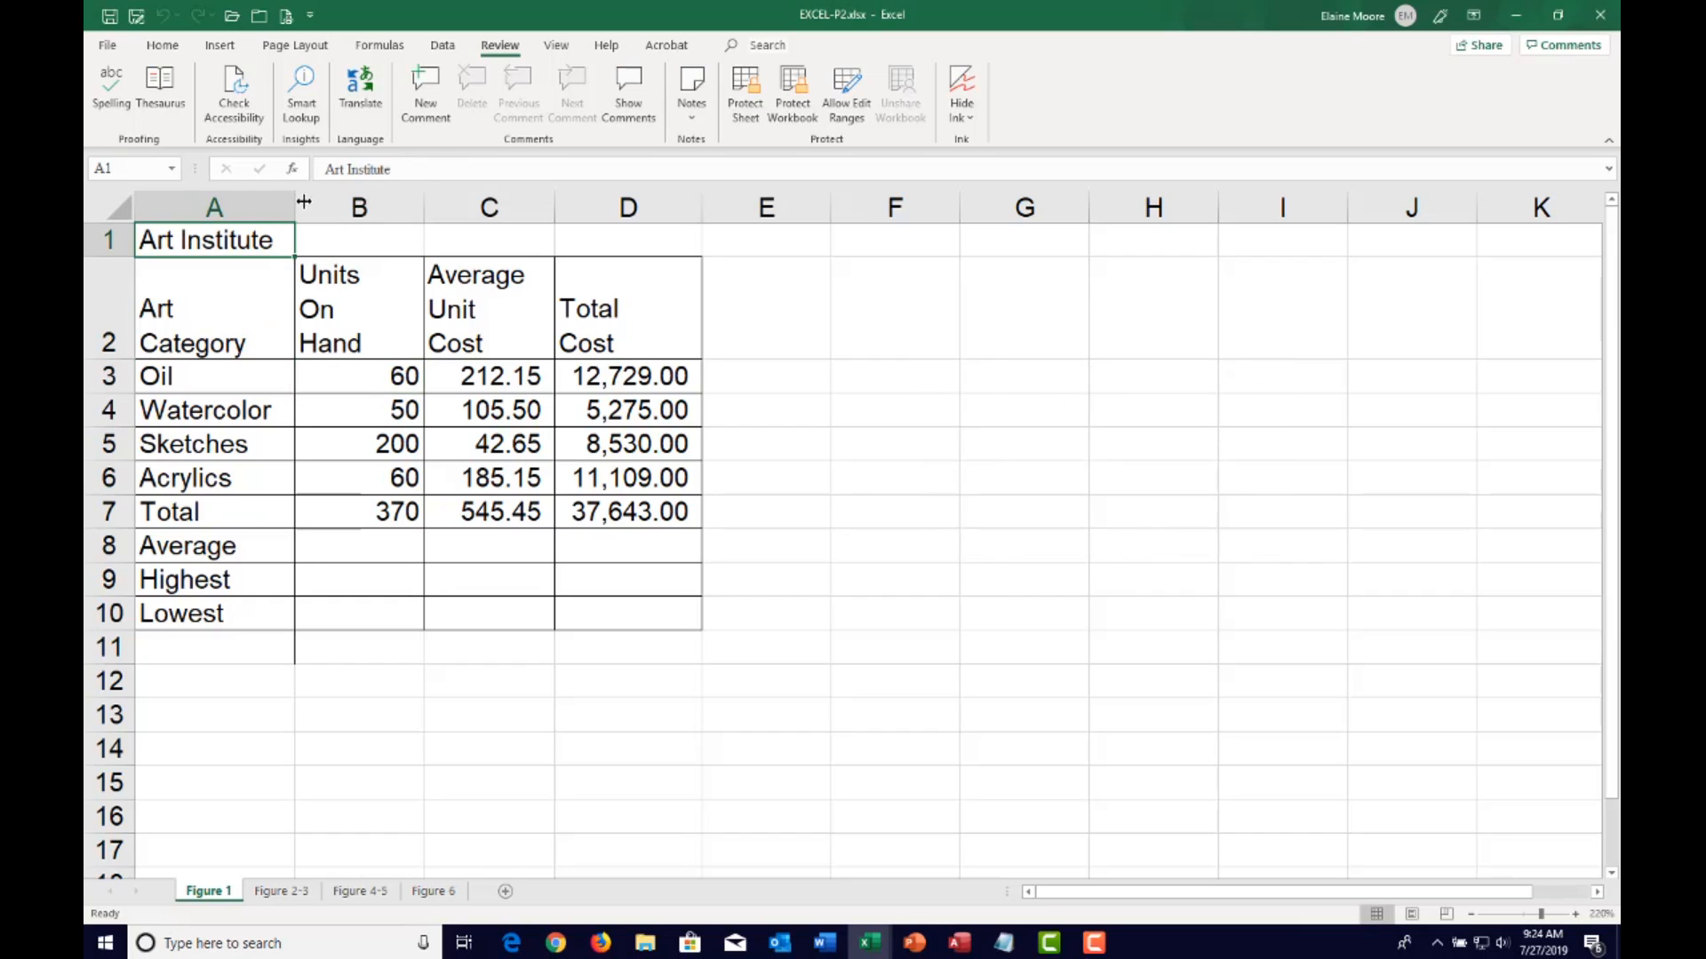
pyautogui.click(747, 108)
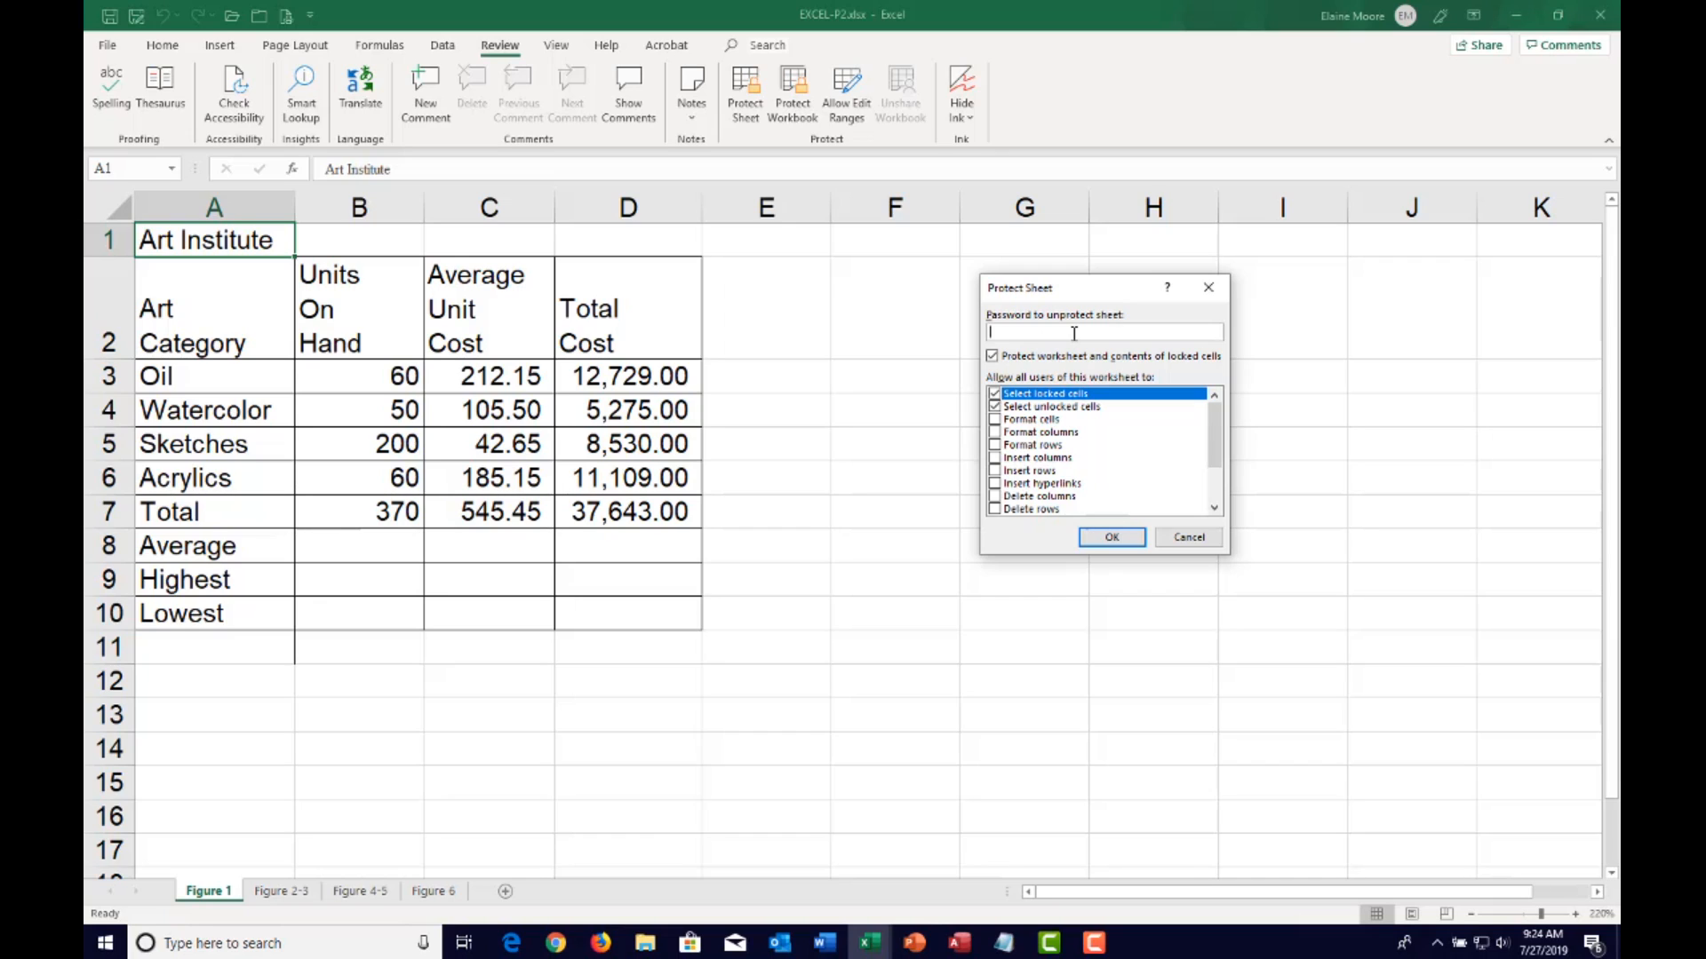
pyautogui.click(1110, 538)
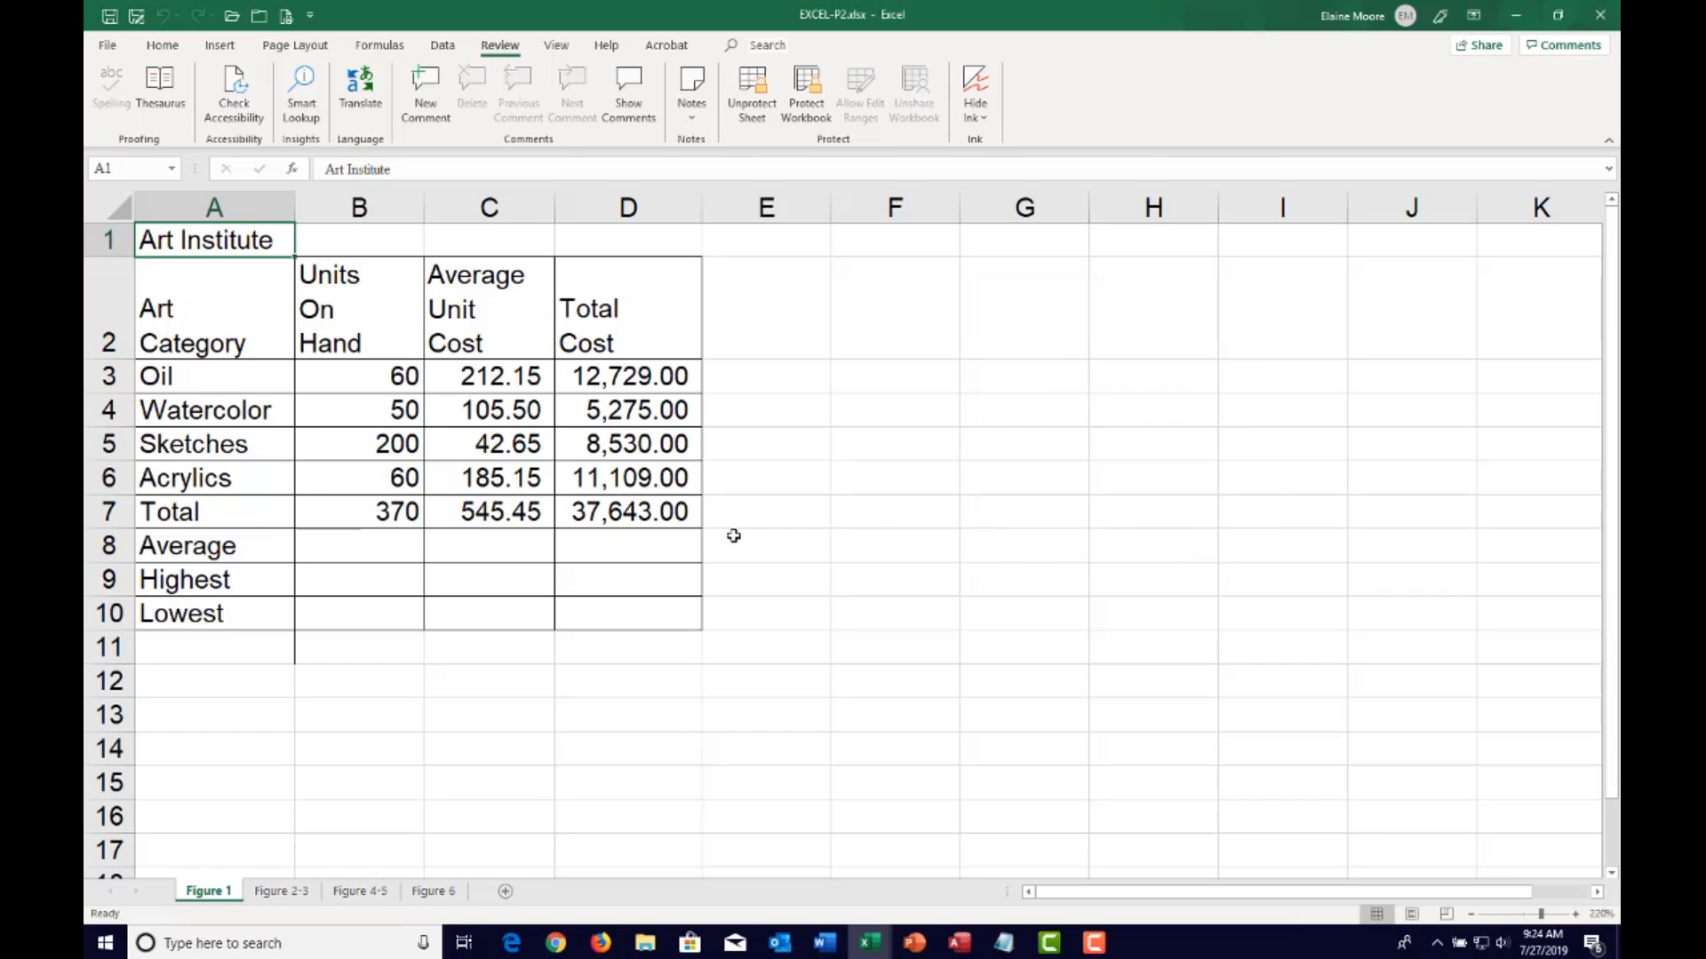
# Set Oil's units on hand in cell B3 to 55 to test editing on the protected sheet
pyautogui.click(392, 375)
pyautogui.write('55')
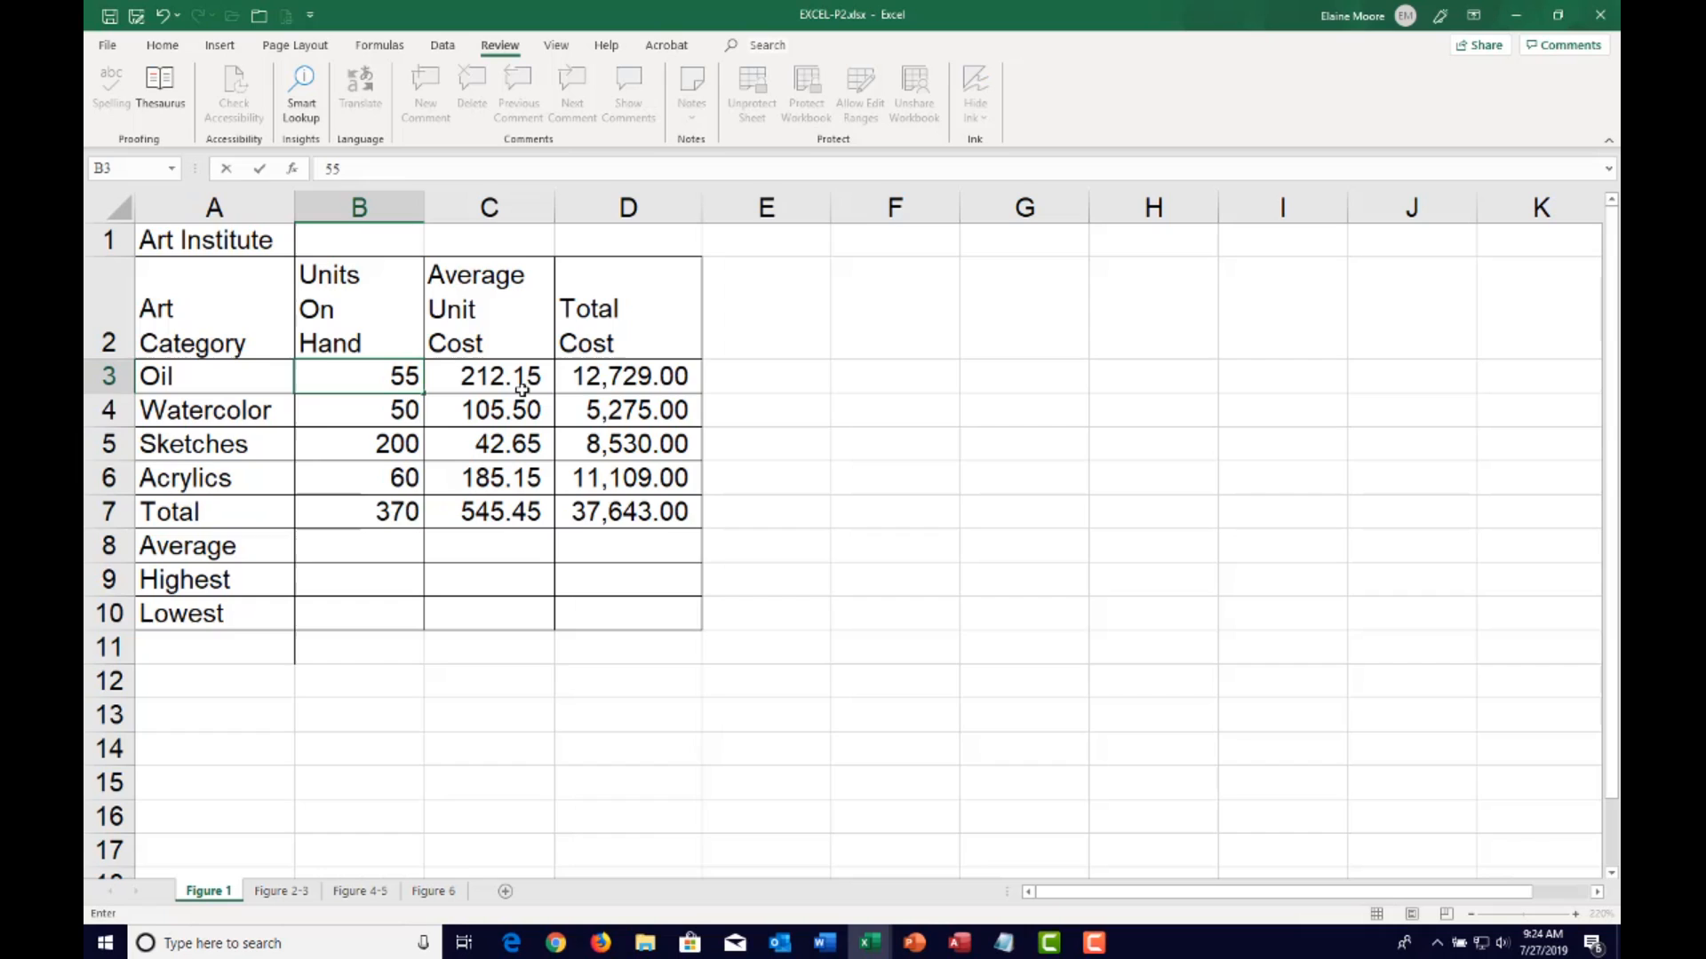
pyautogui.press('Return')
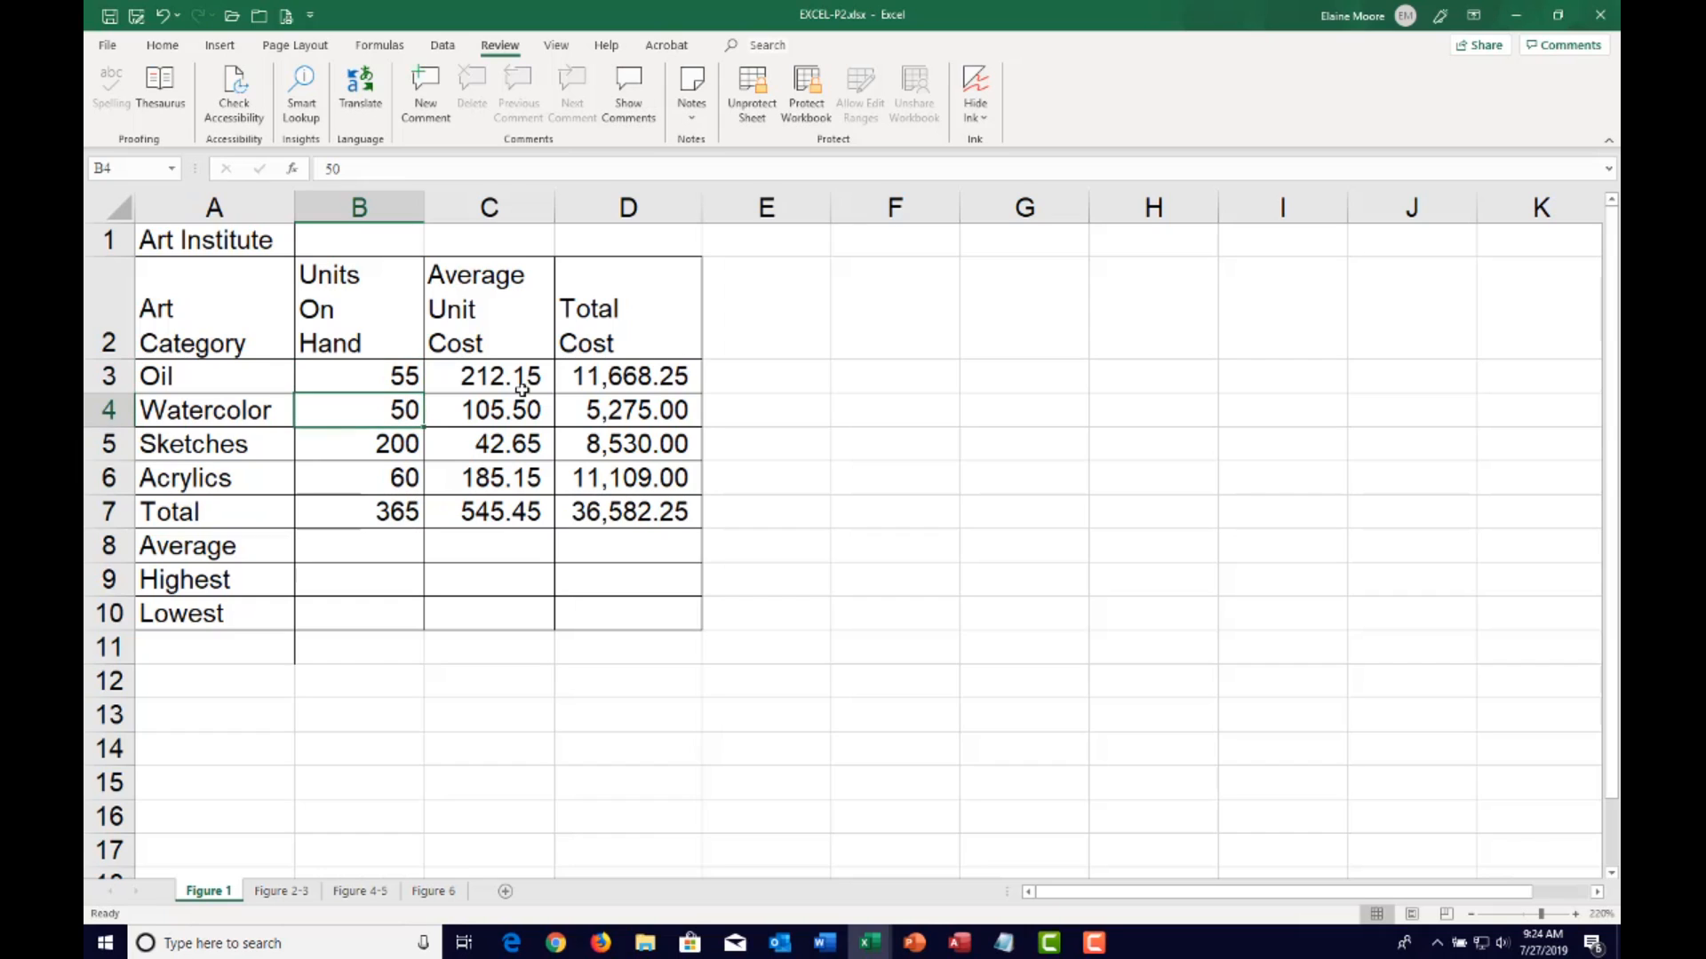
# Set the units on hand in cells B4:B6 to 25 for Watercolor, 175 for Sketches and 35 for Acrylics
pyautogui.write('25')
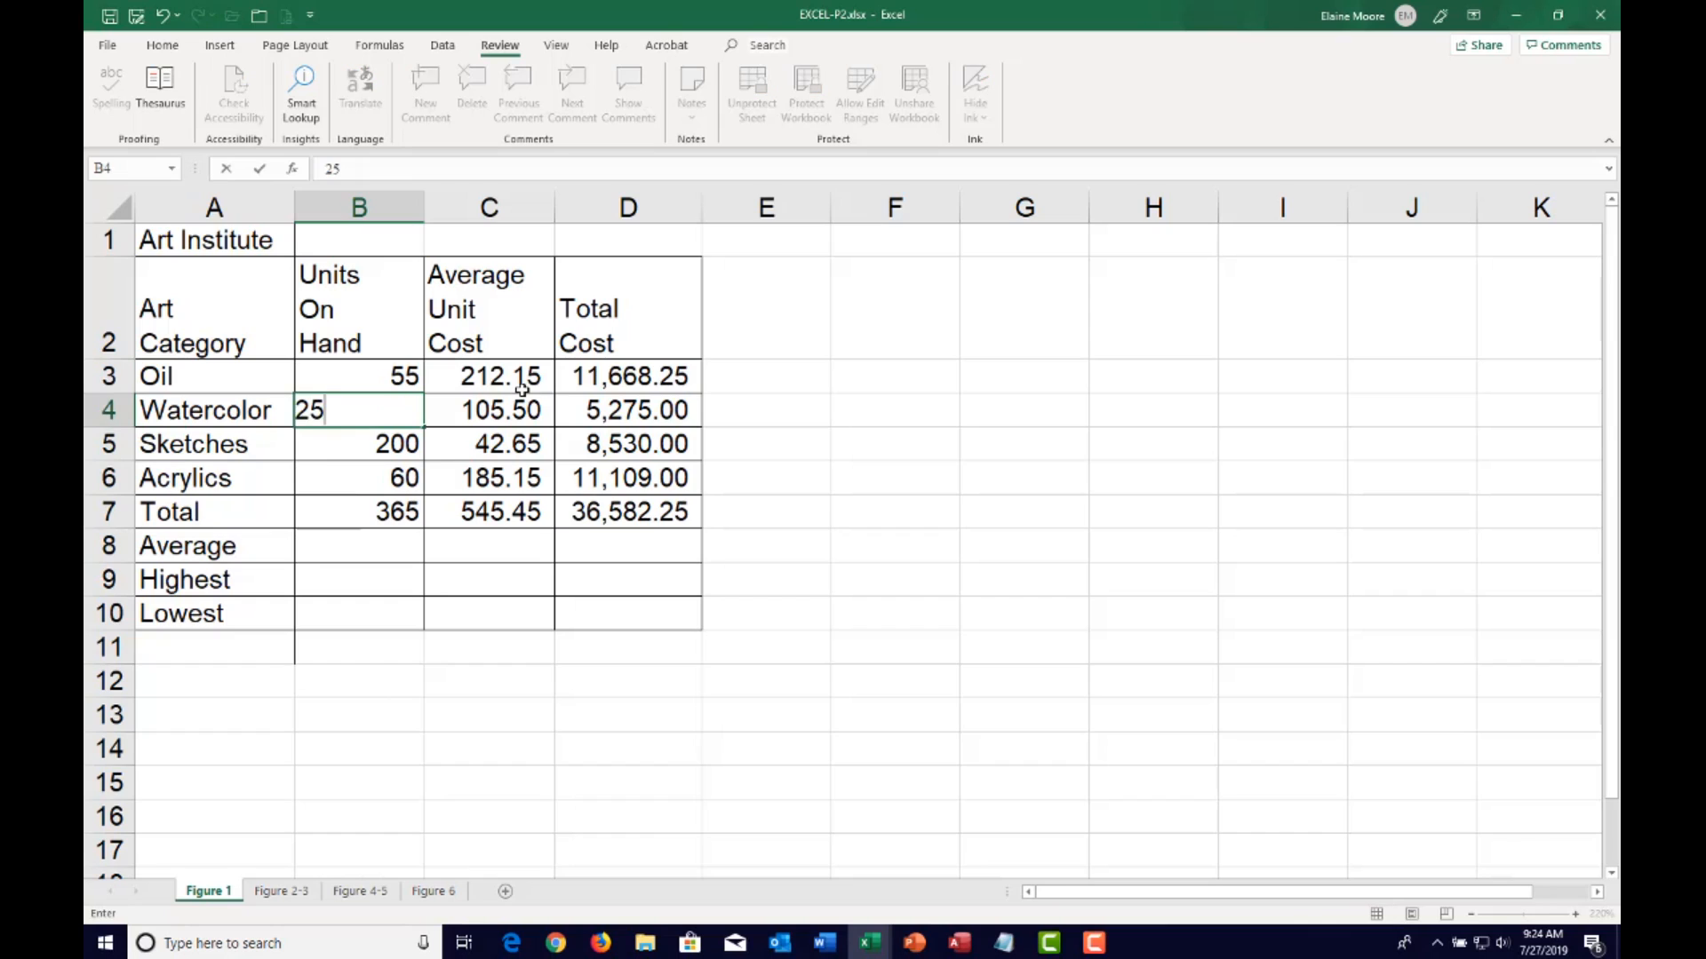
pyautogui.press('Return')
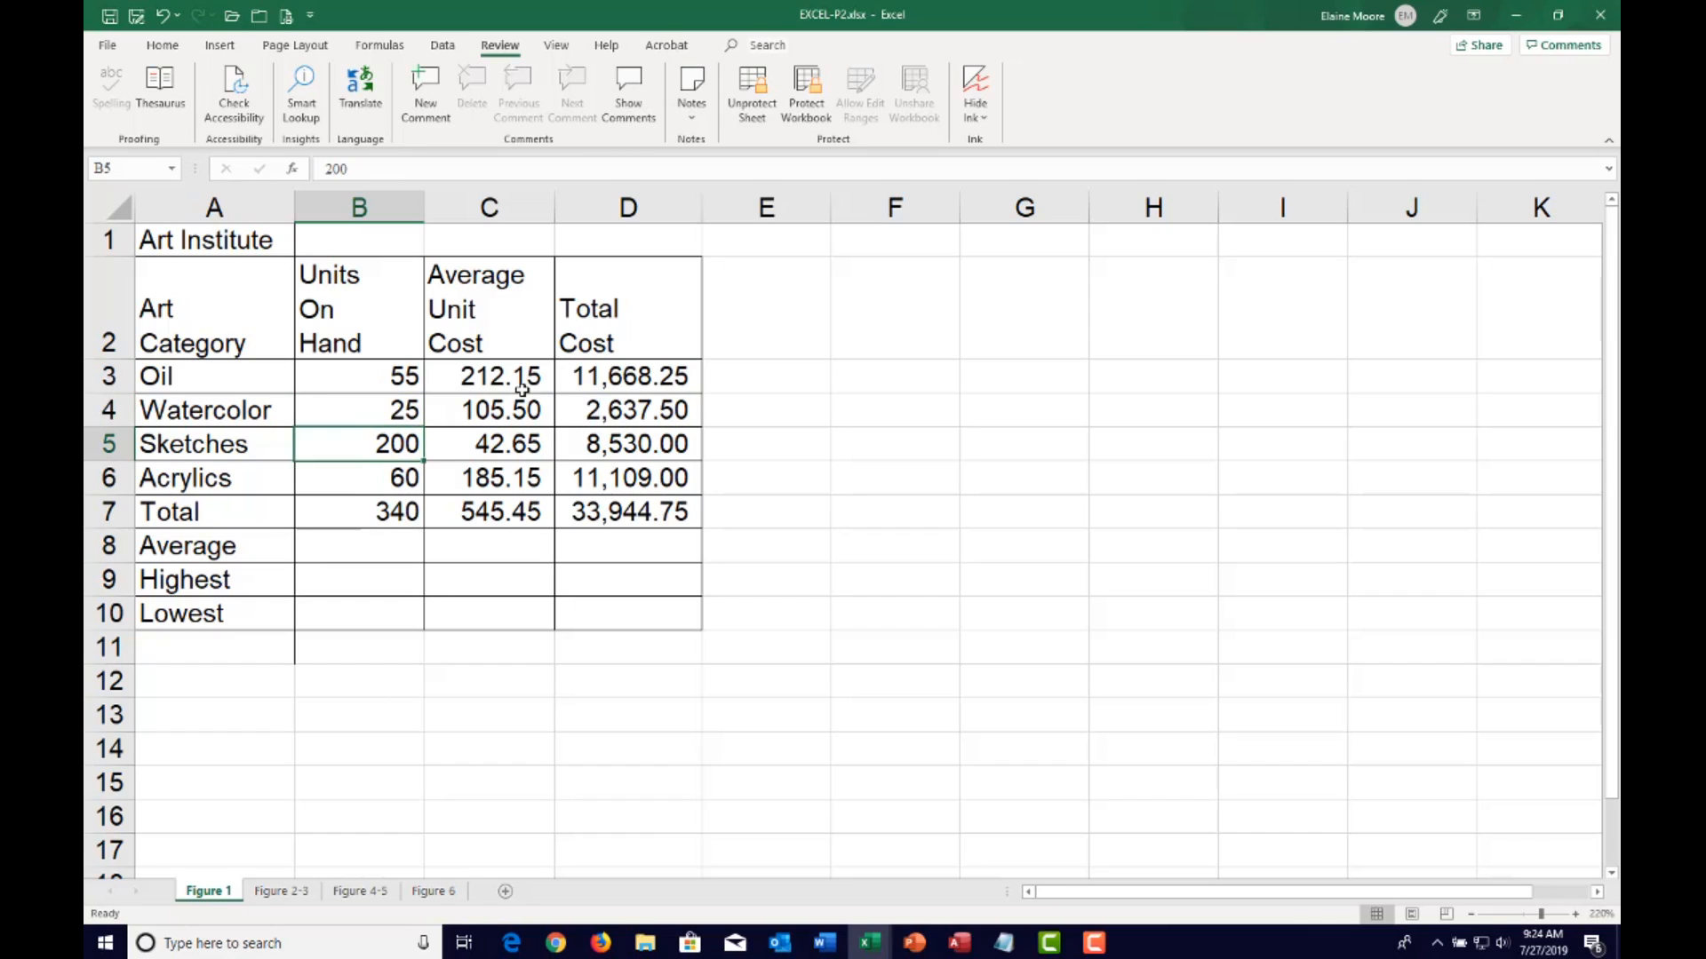
pyautogui.write('175')
pyautogui.press('Return')
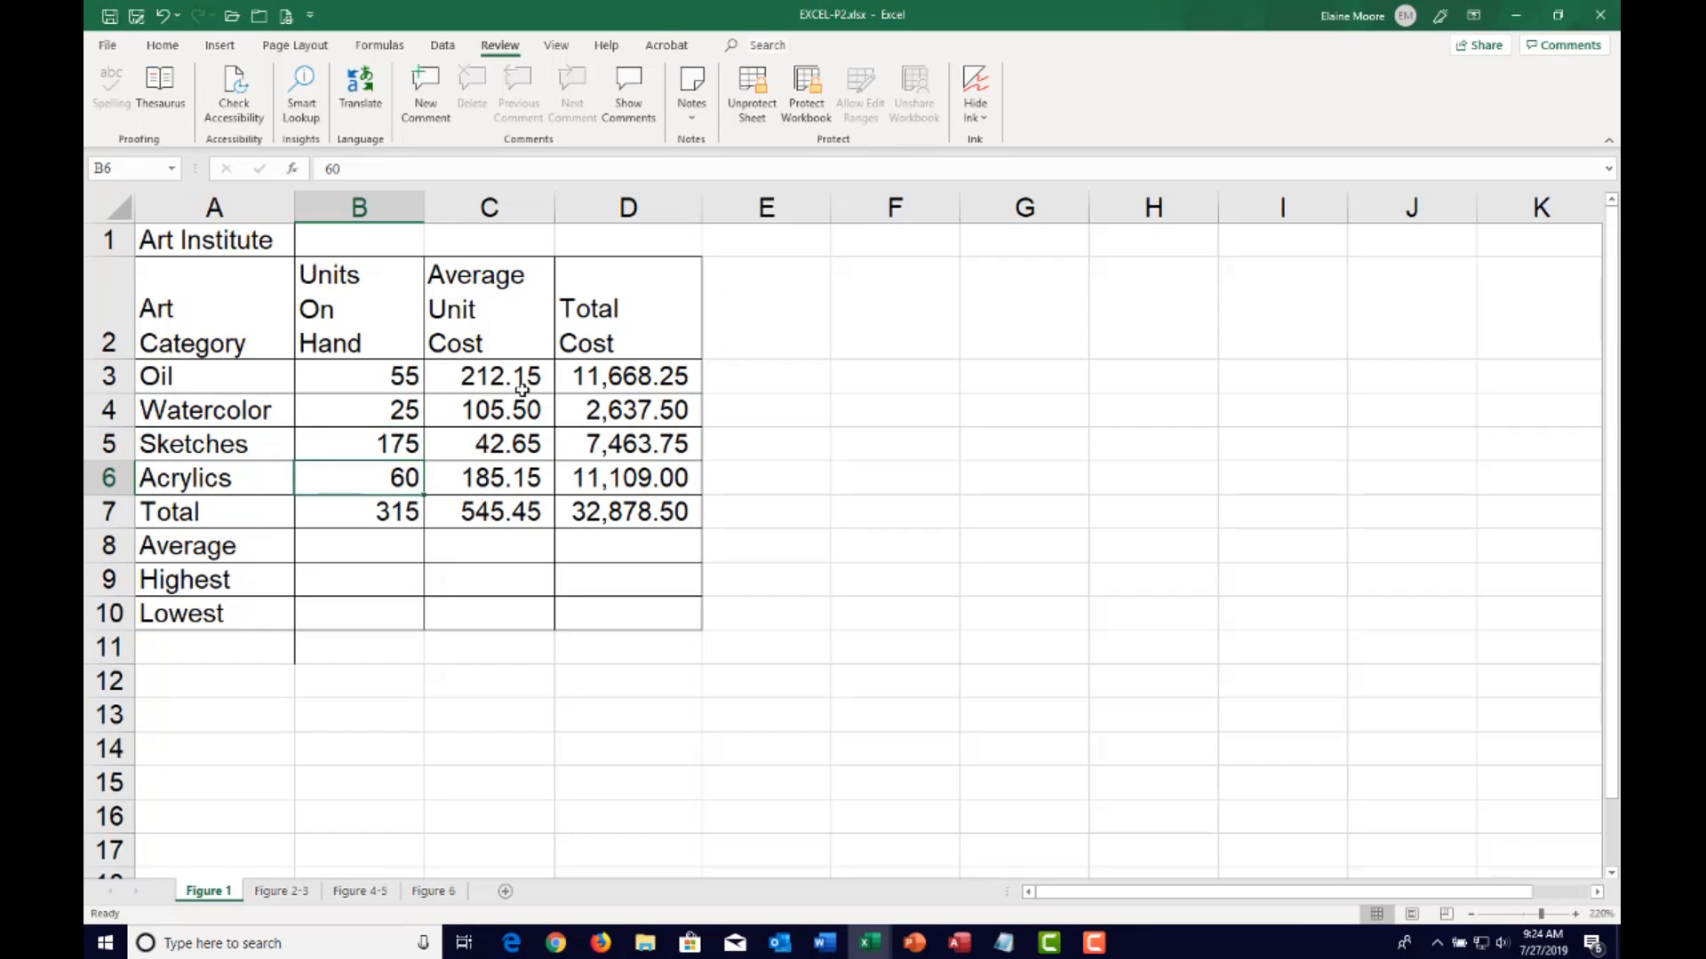
pyautogui.write('35')
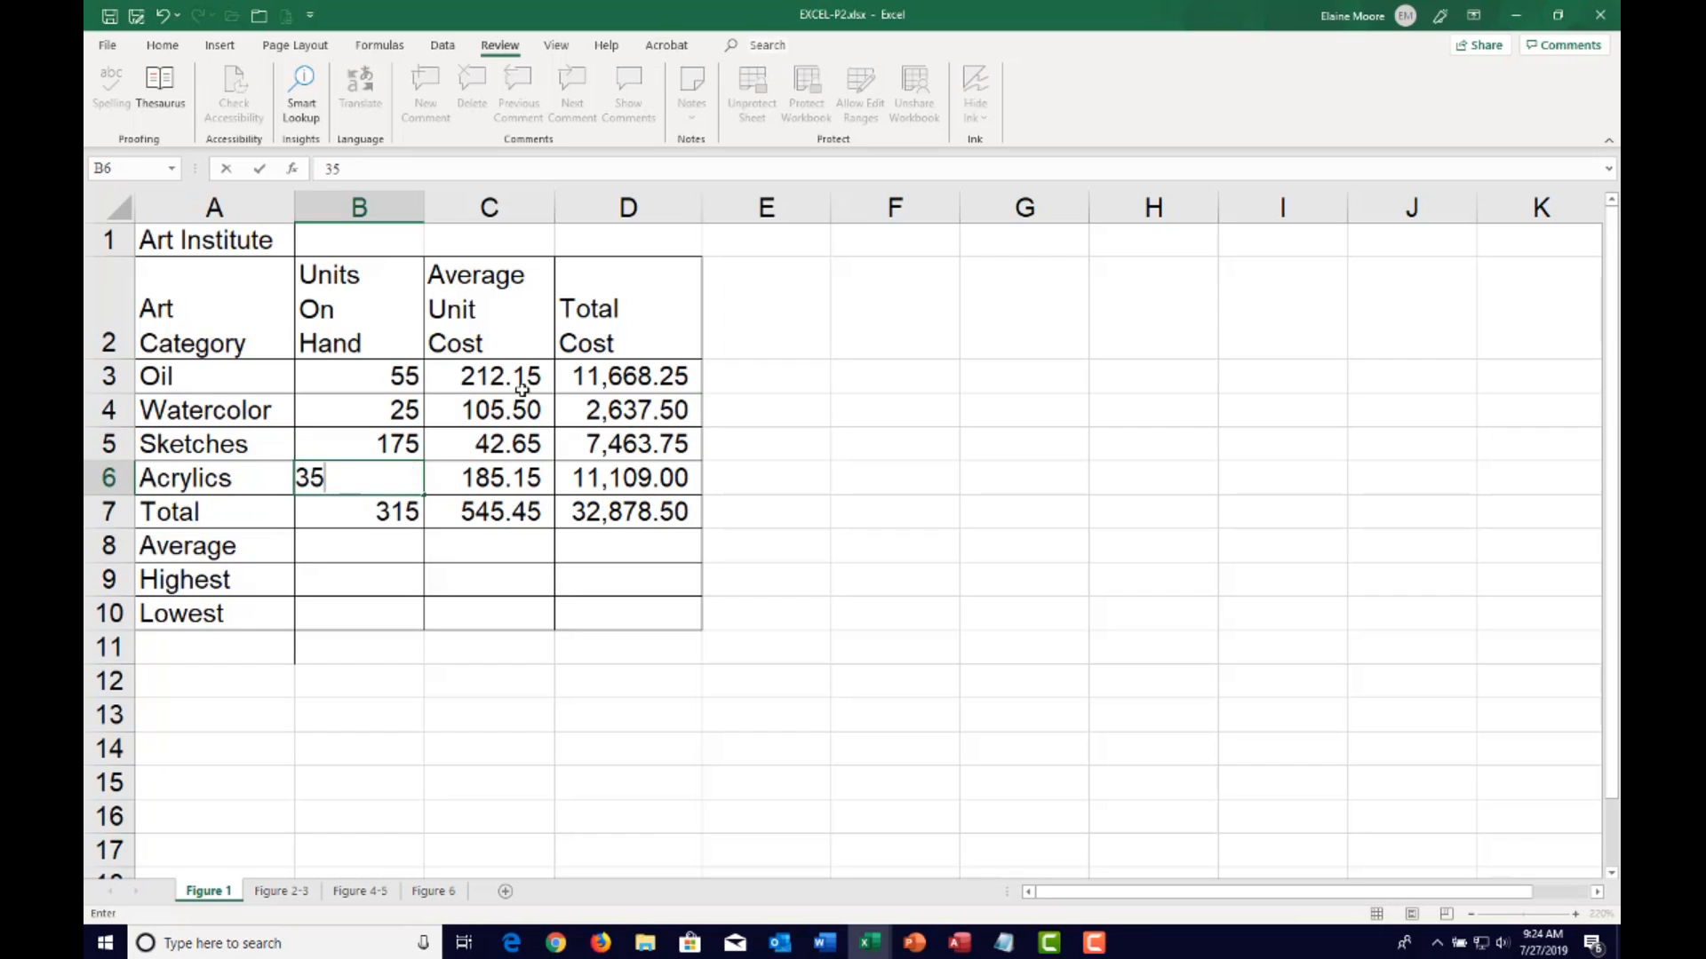
pyautogui.press('Return')
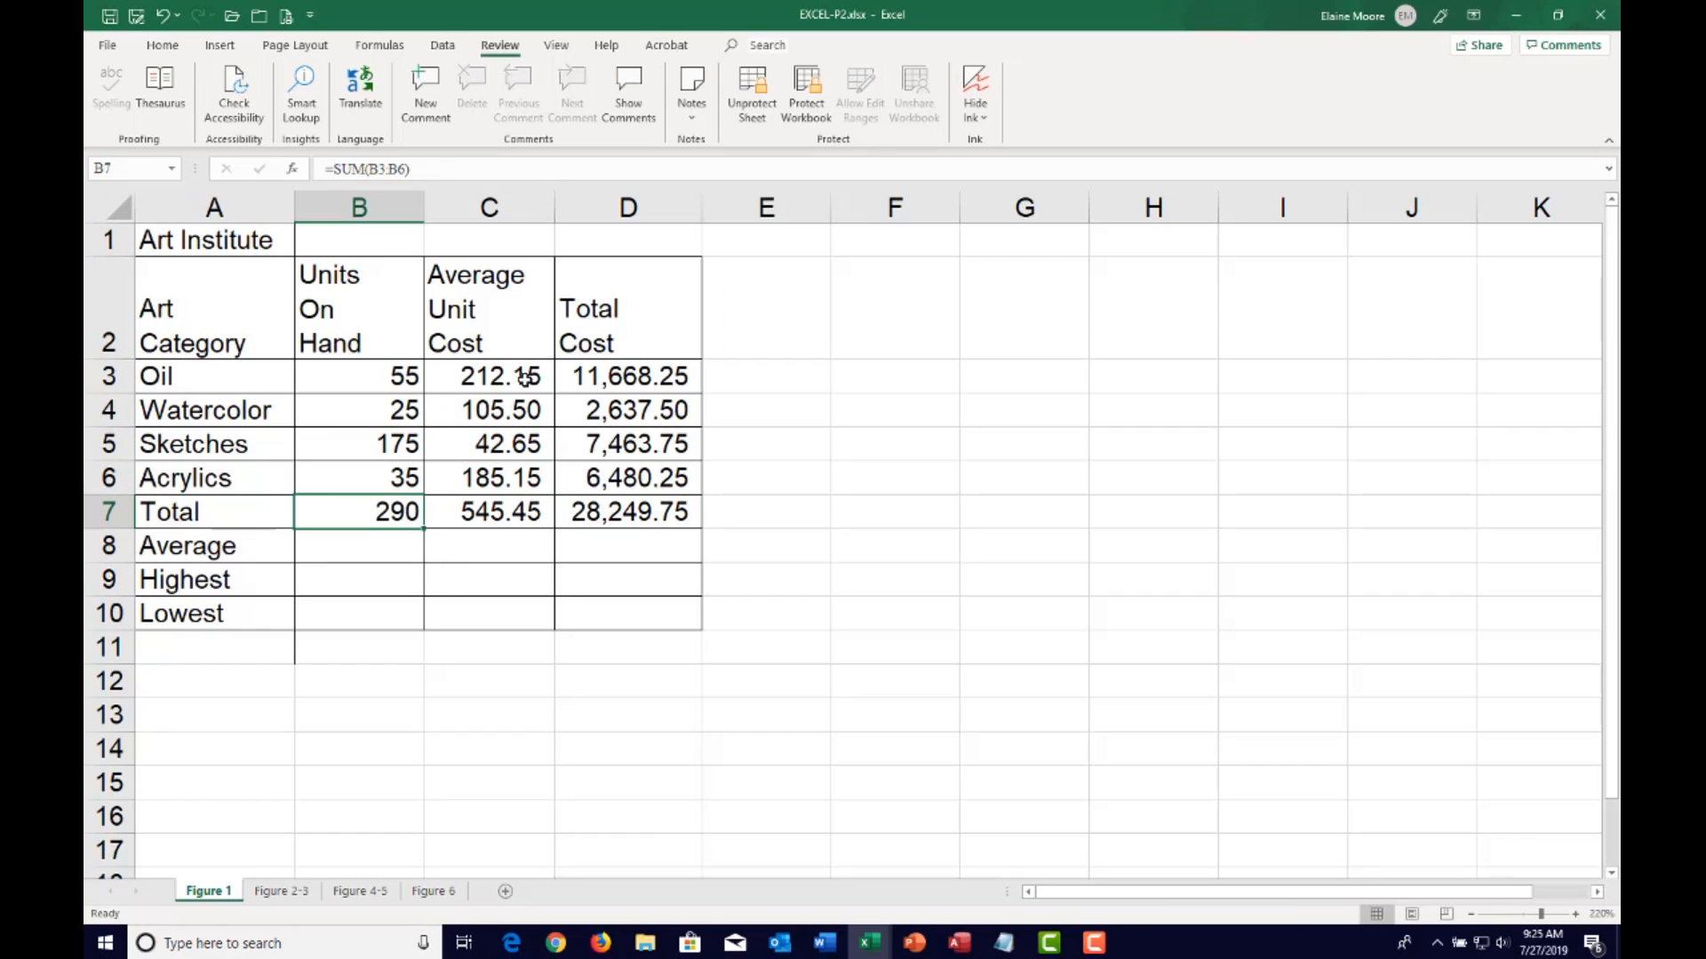
# Set the average unit costs in cells C3:C6 to 212, 105, 43 and 185
pyautogui.click(524, 377)
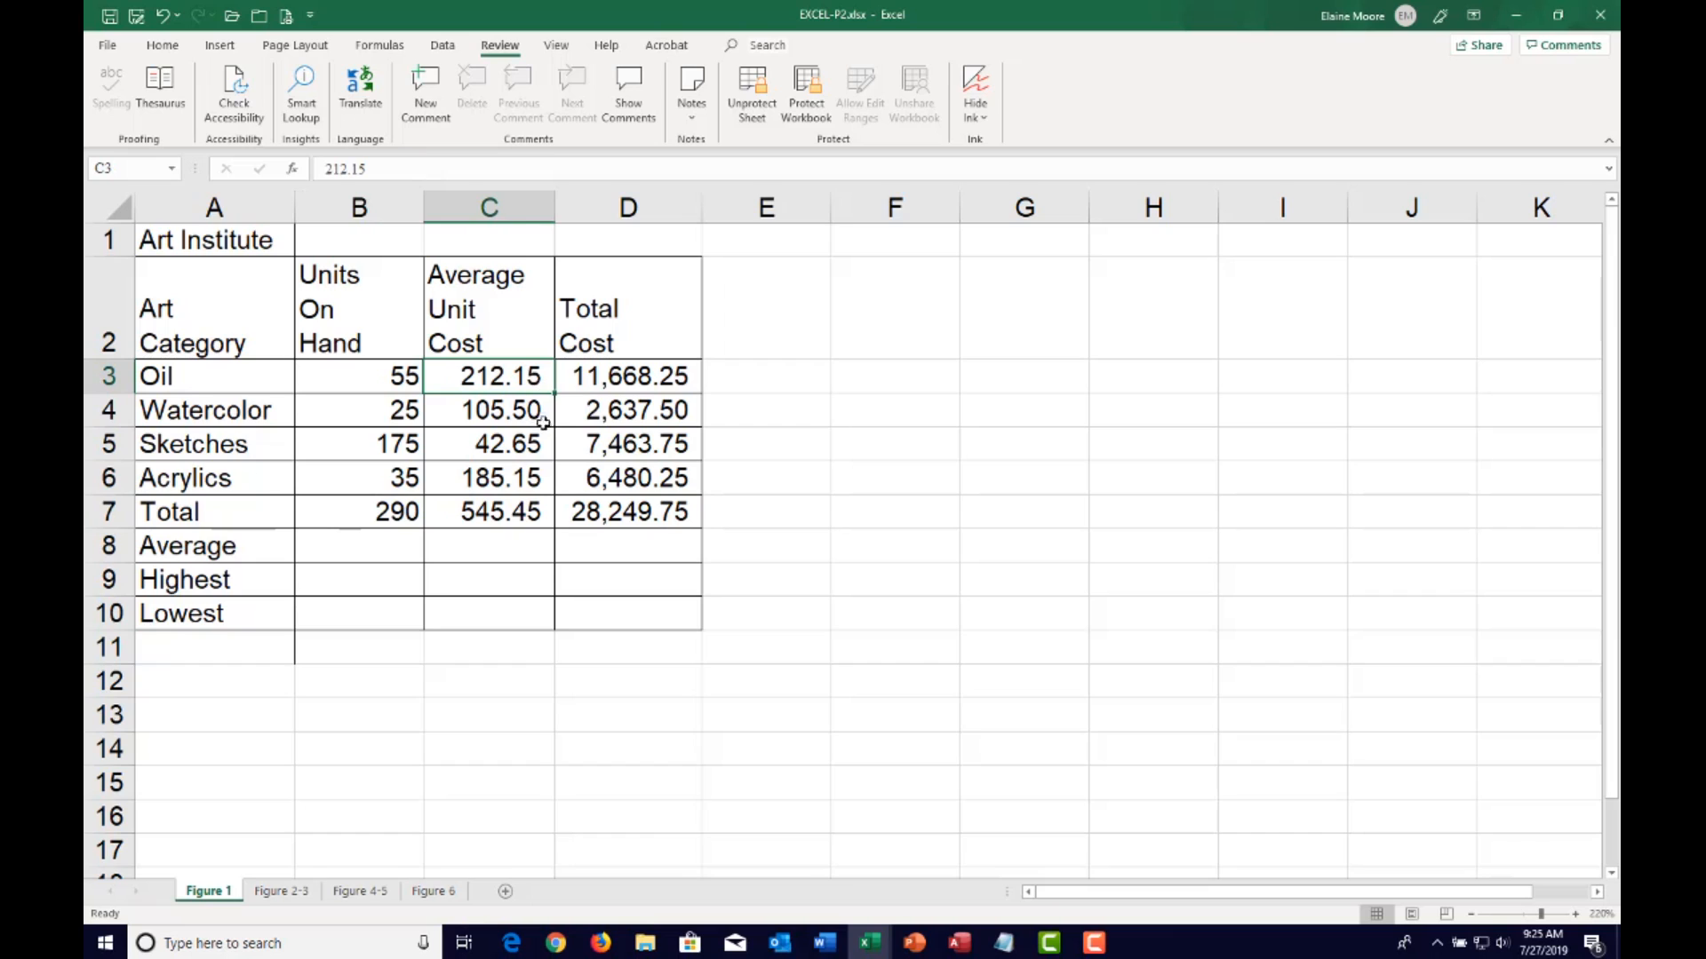
pyautogui.write('212')
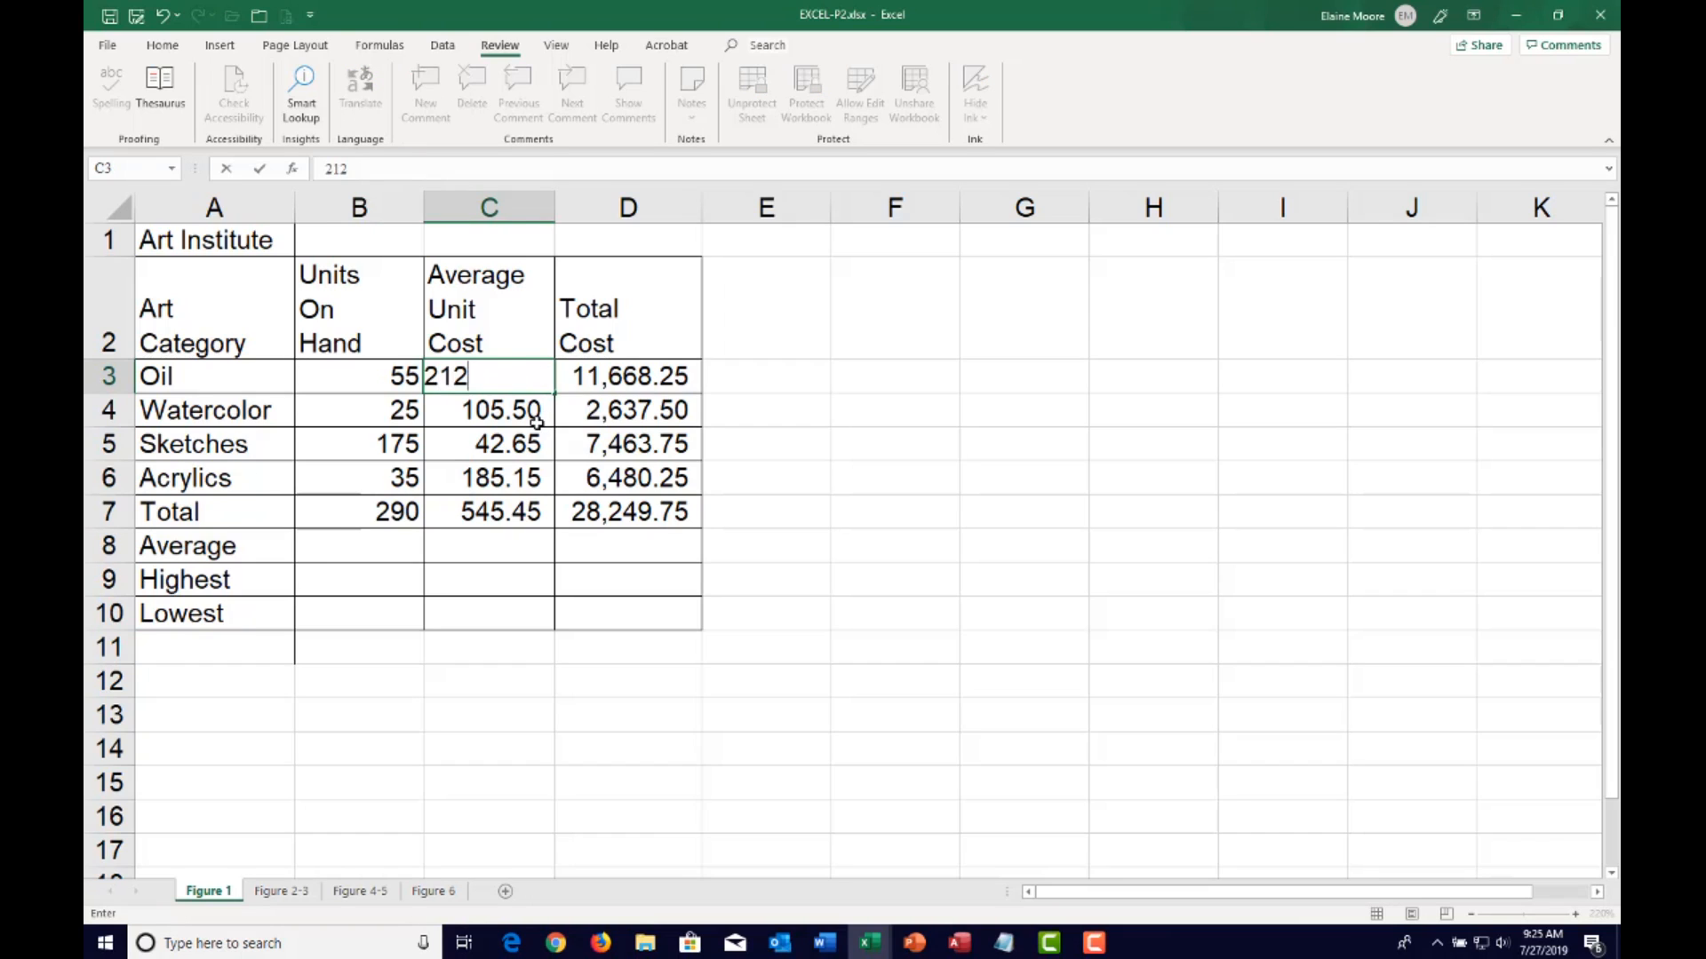
pyautogui.press('Return')
pyautogui.write('105')
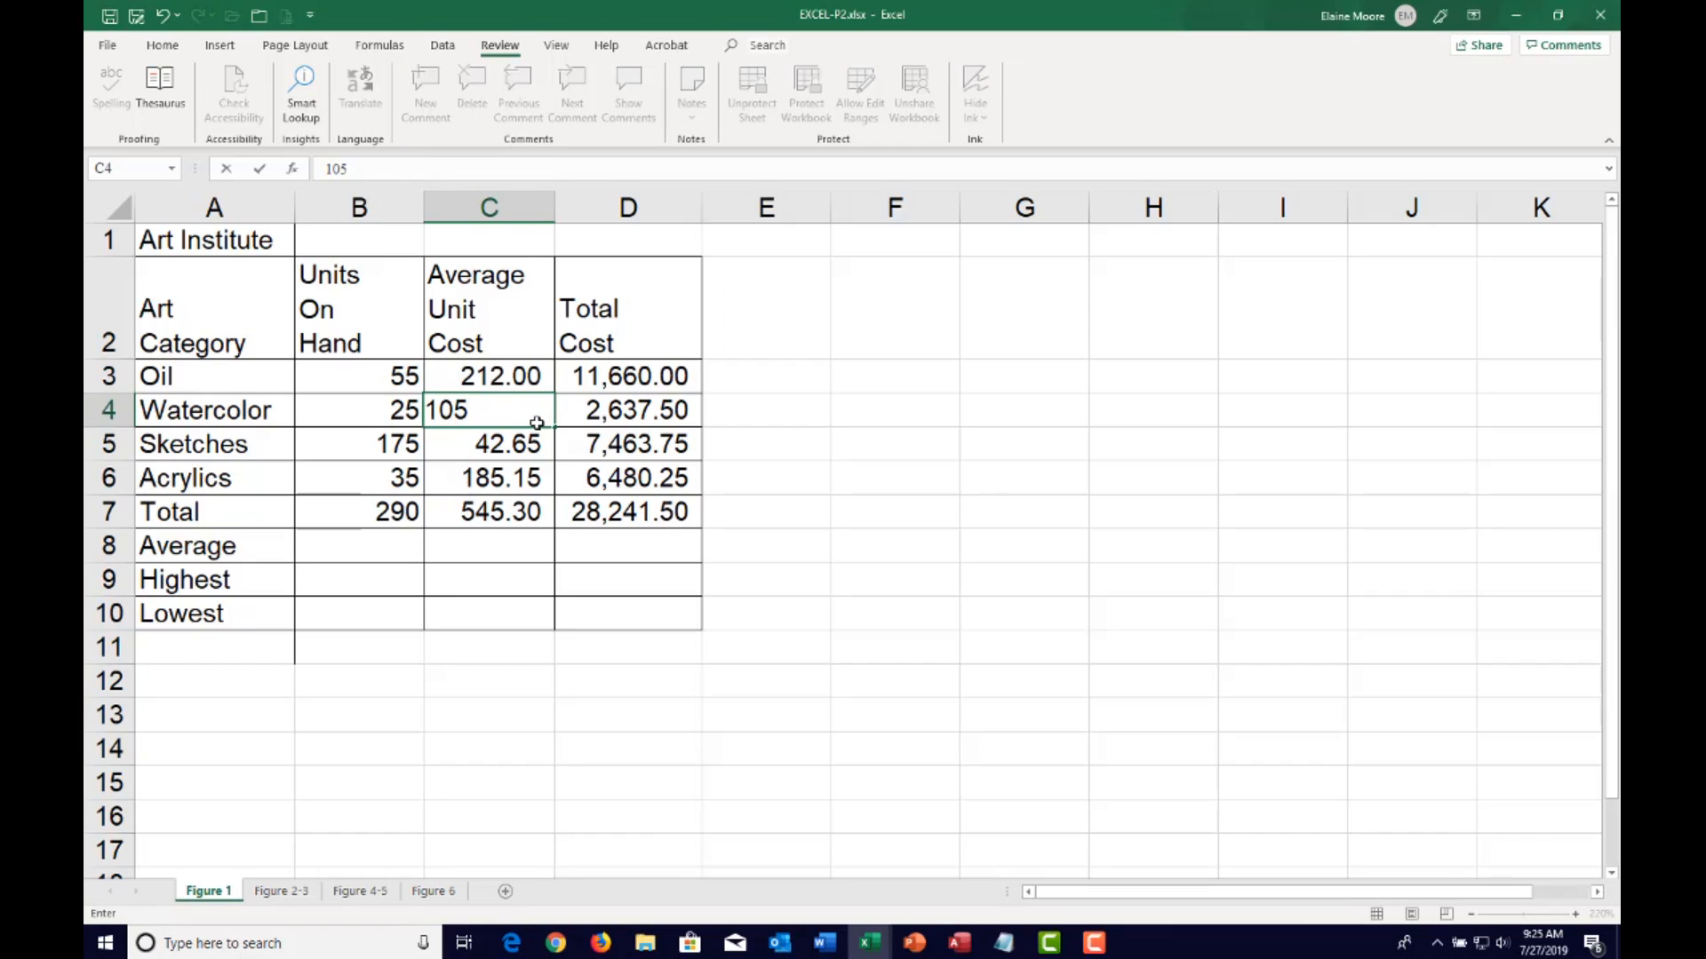
pyautogui.press('Return')
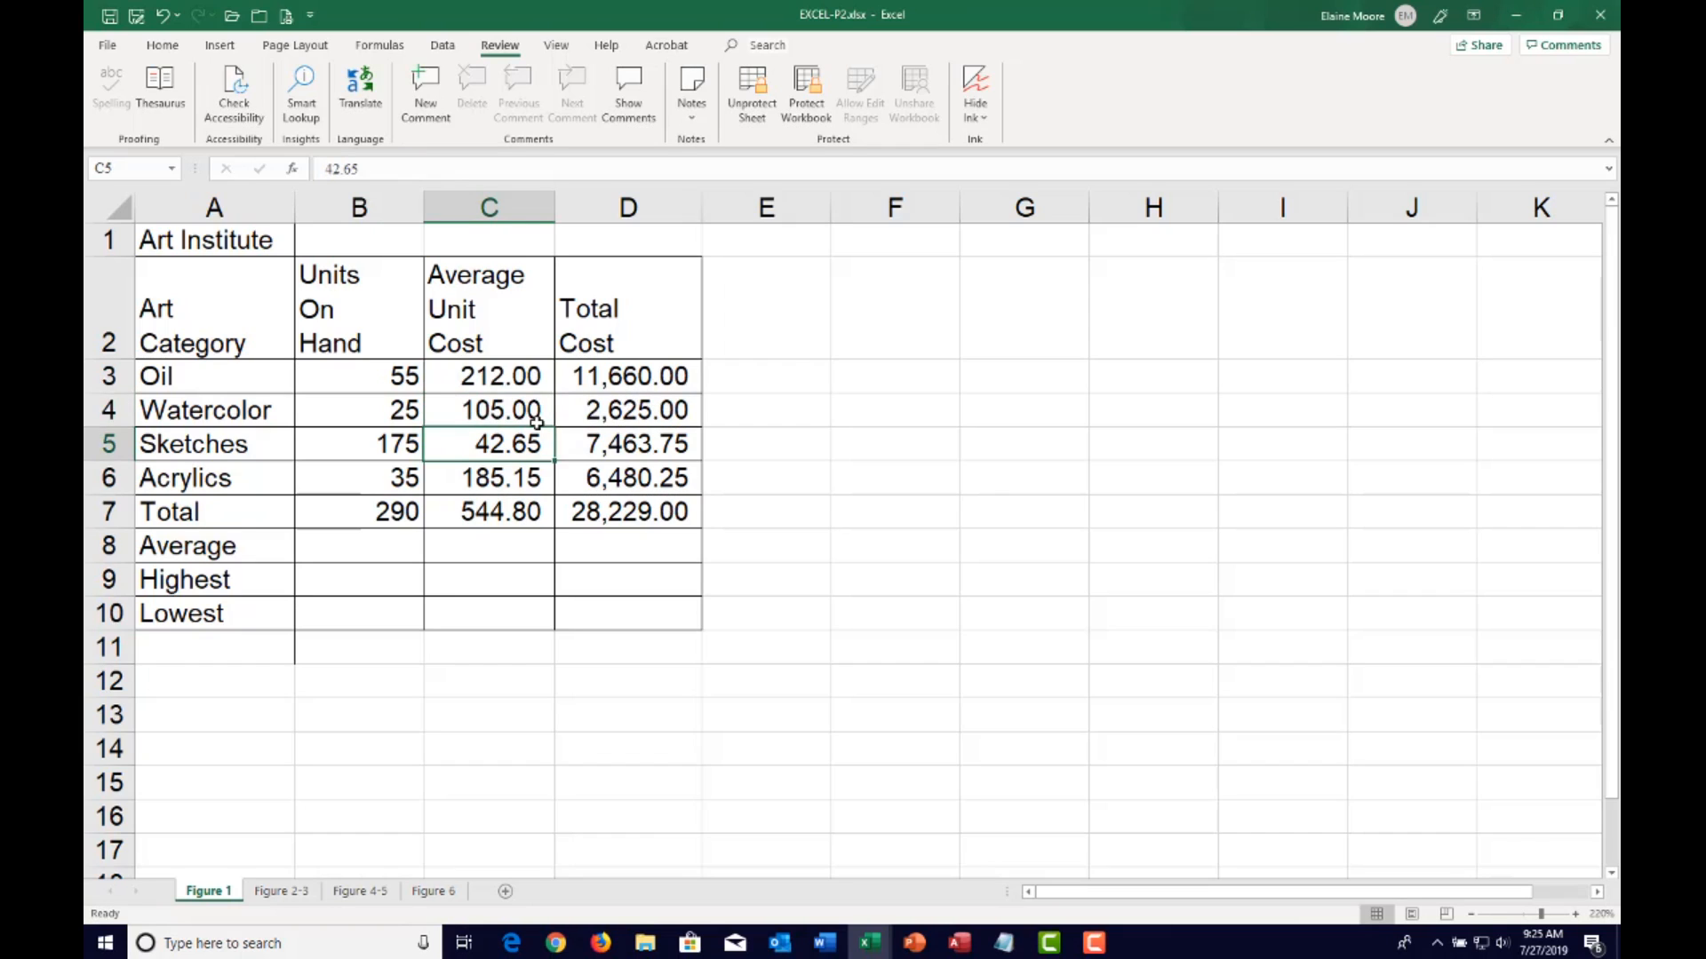
pyautogui.write('43')
pyautogui.press('Return')
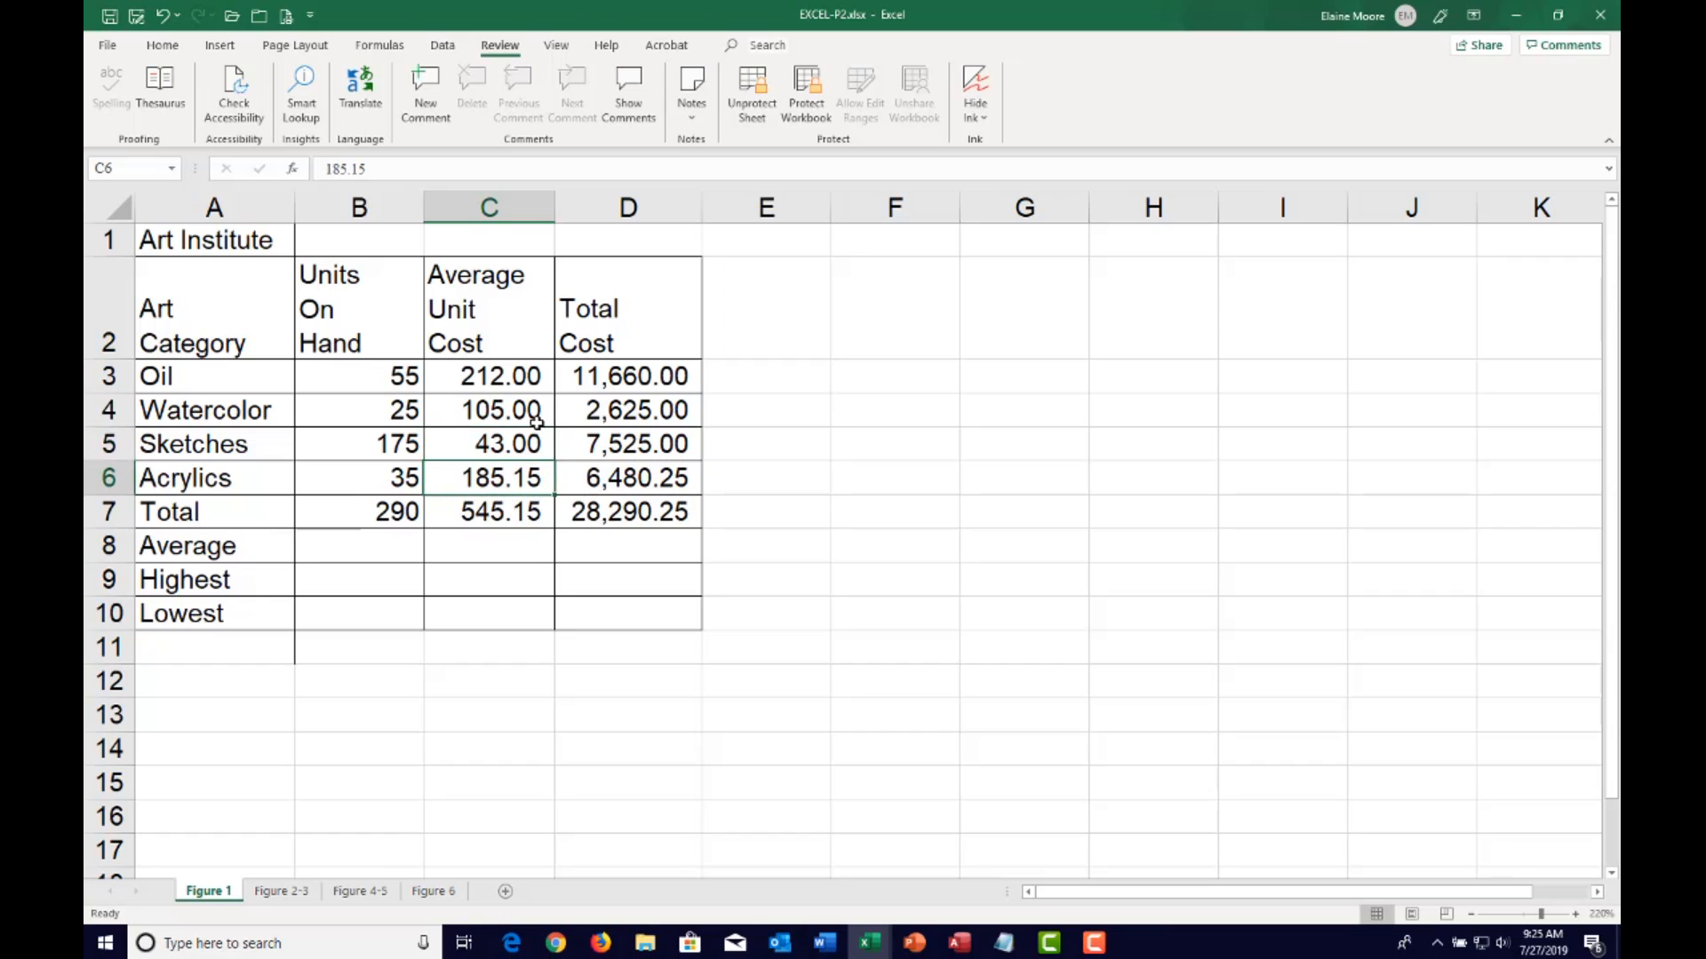
pyautogui.write('185')
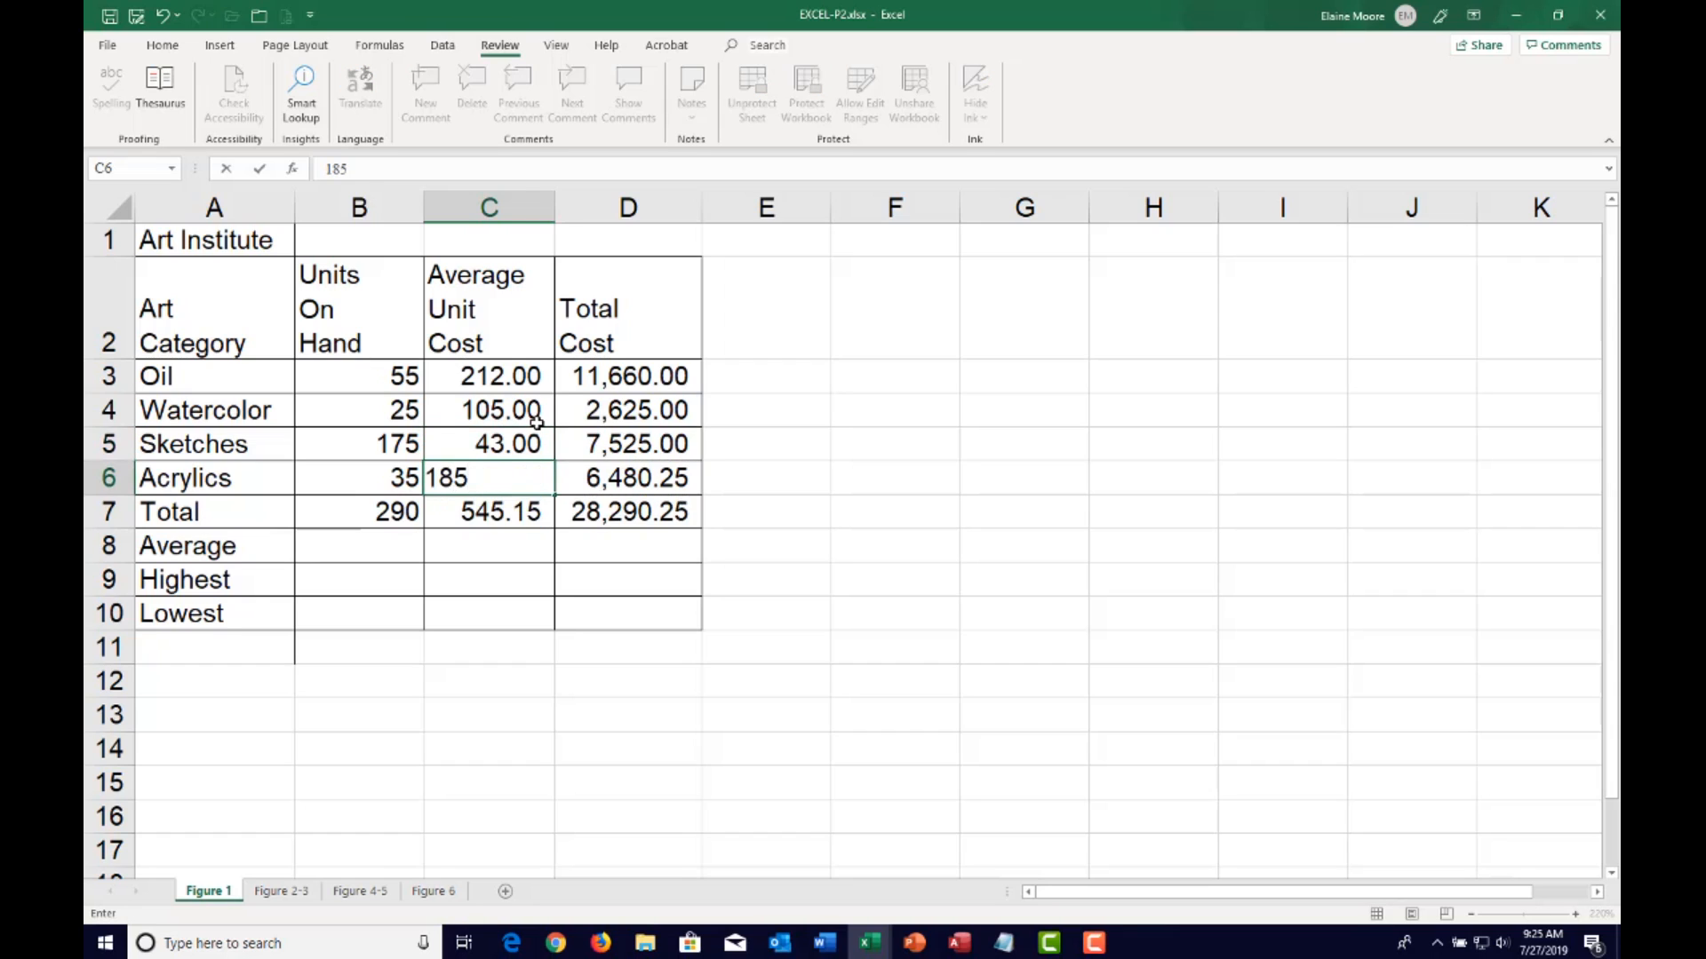
pyautogui.press('Tab')
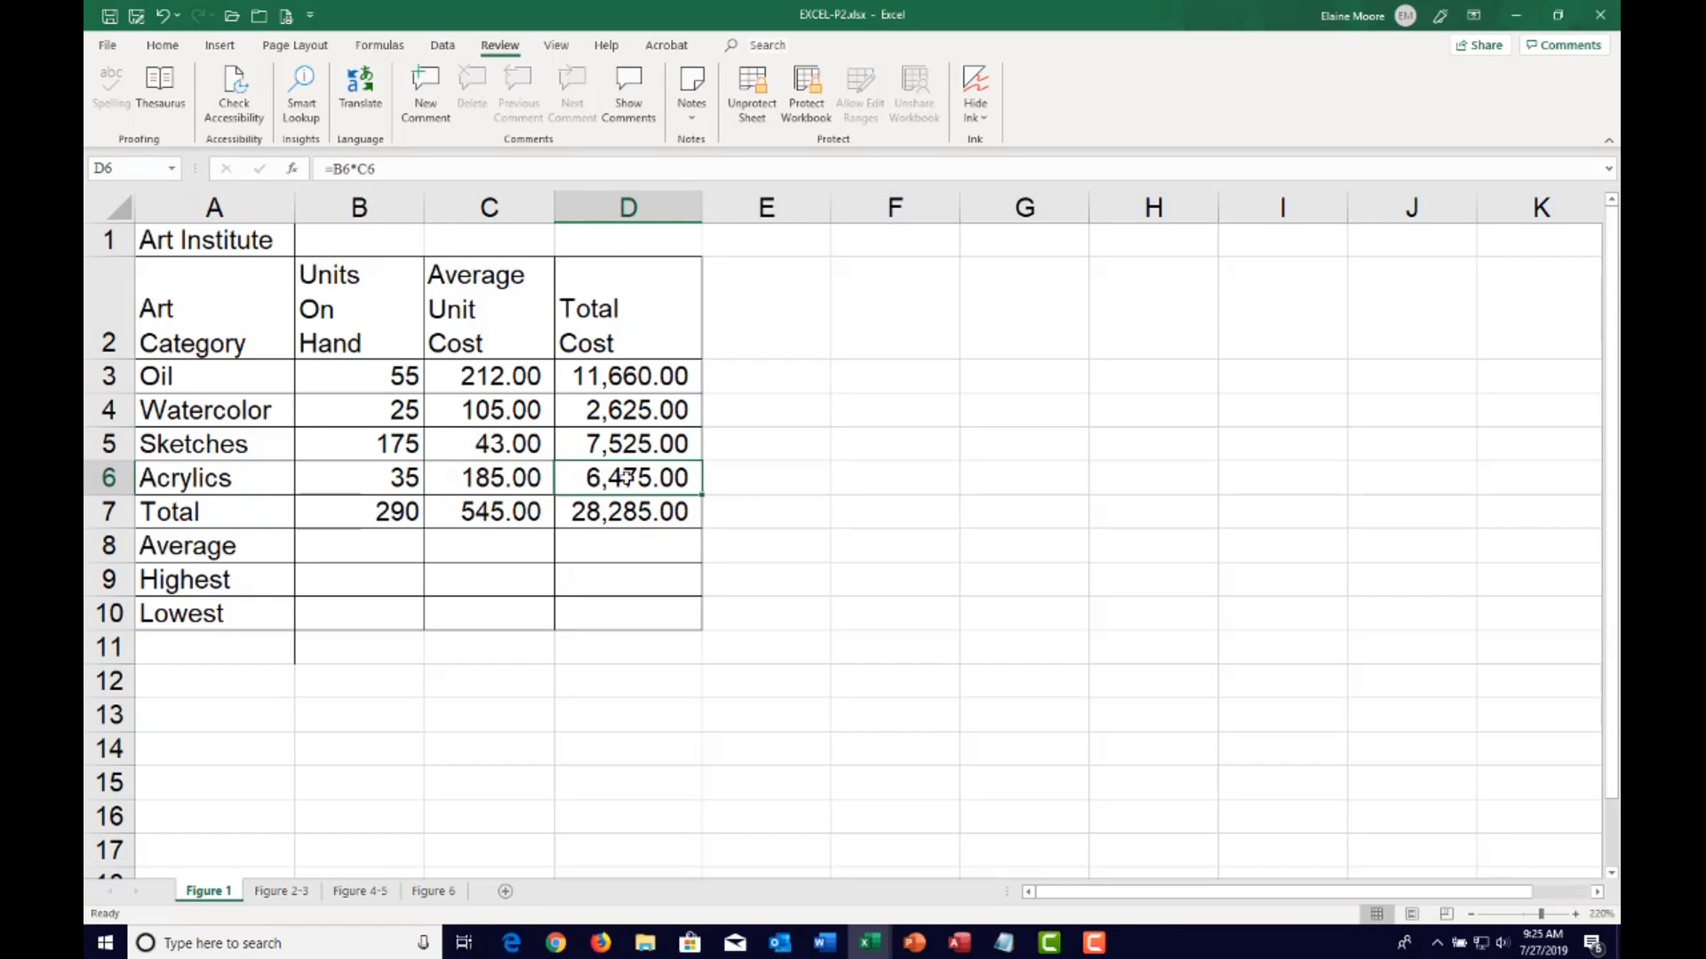
# Try to delete Oil's total cost formula in cell D3 to test the sheet protection
pyautogui.click(654, 377)
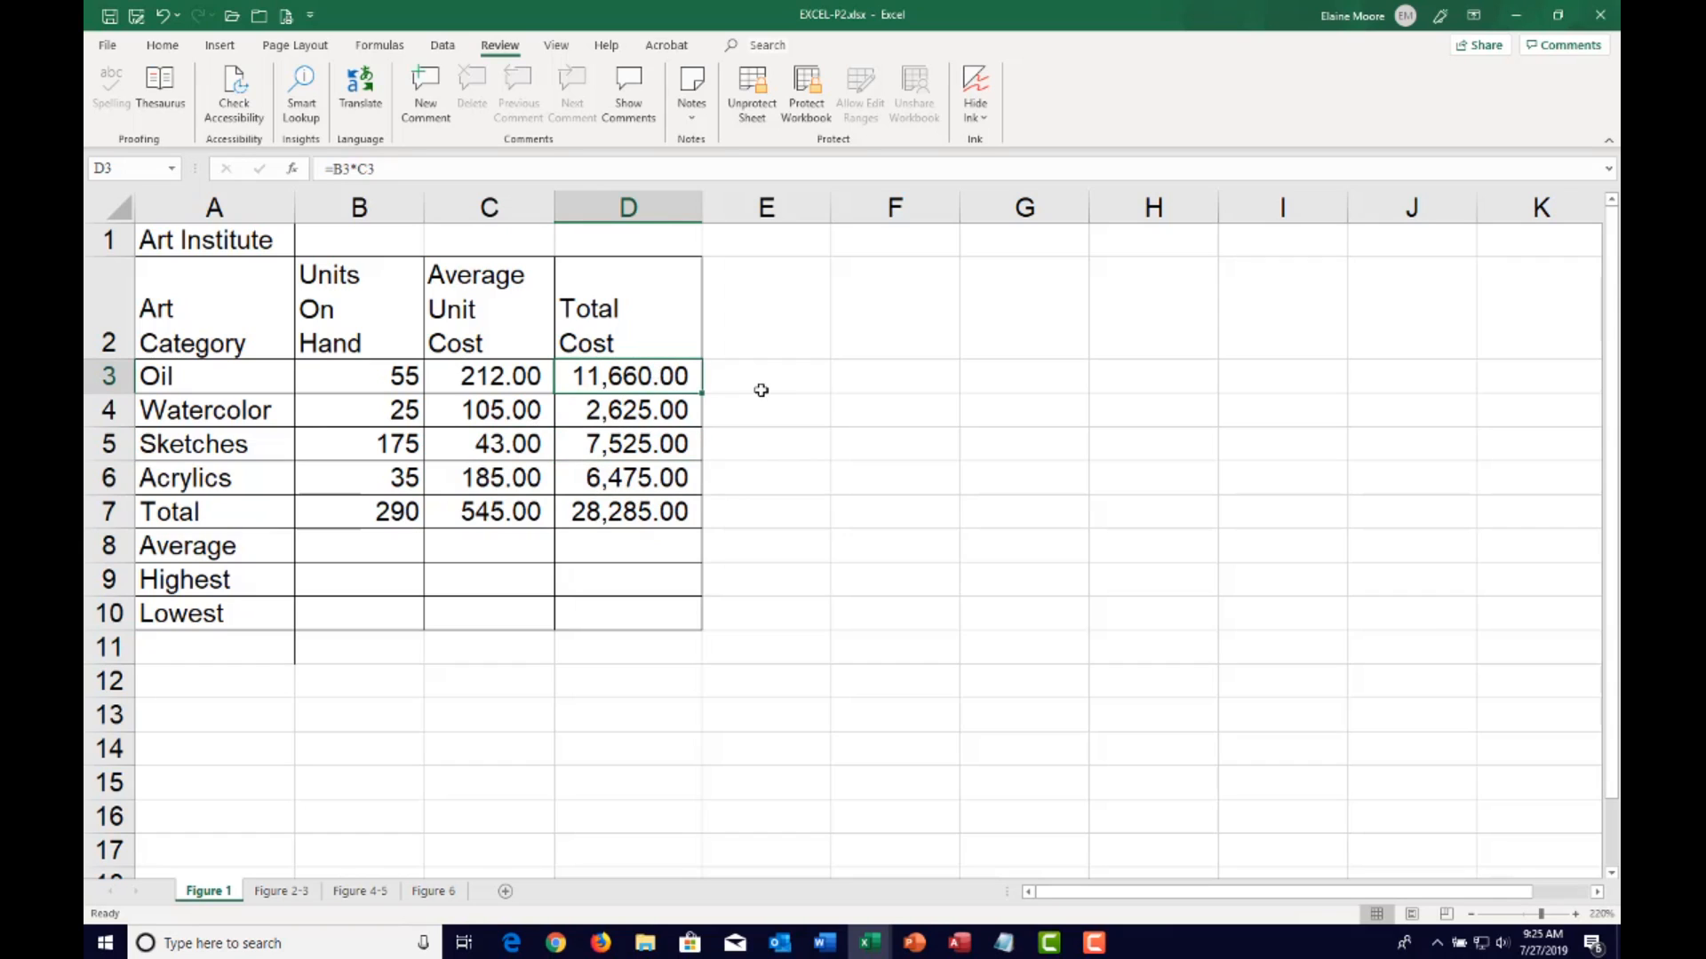
pyautogui.press('Delete')
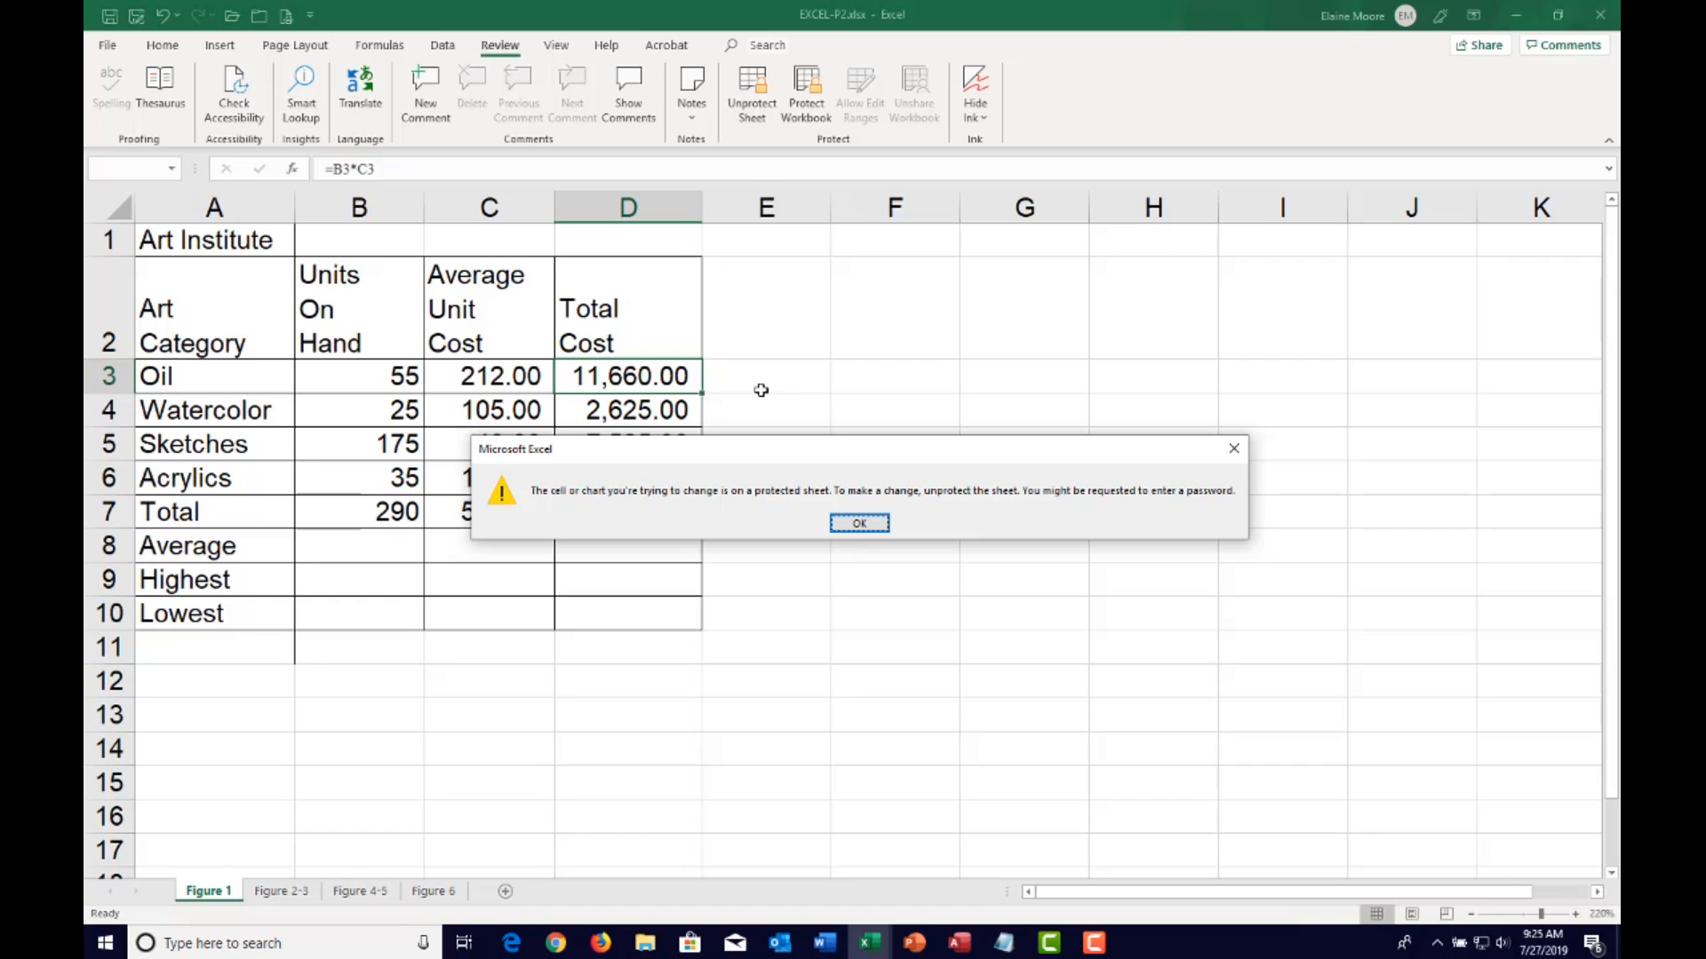
pyautogui.click(876, 526)
pyautogui.click(763, 535)
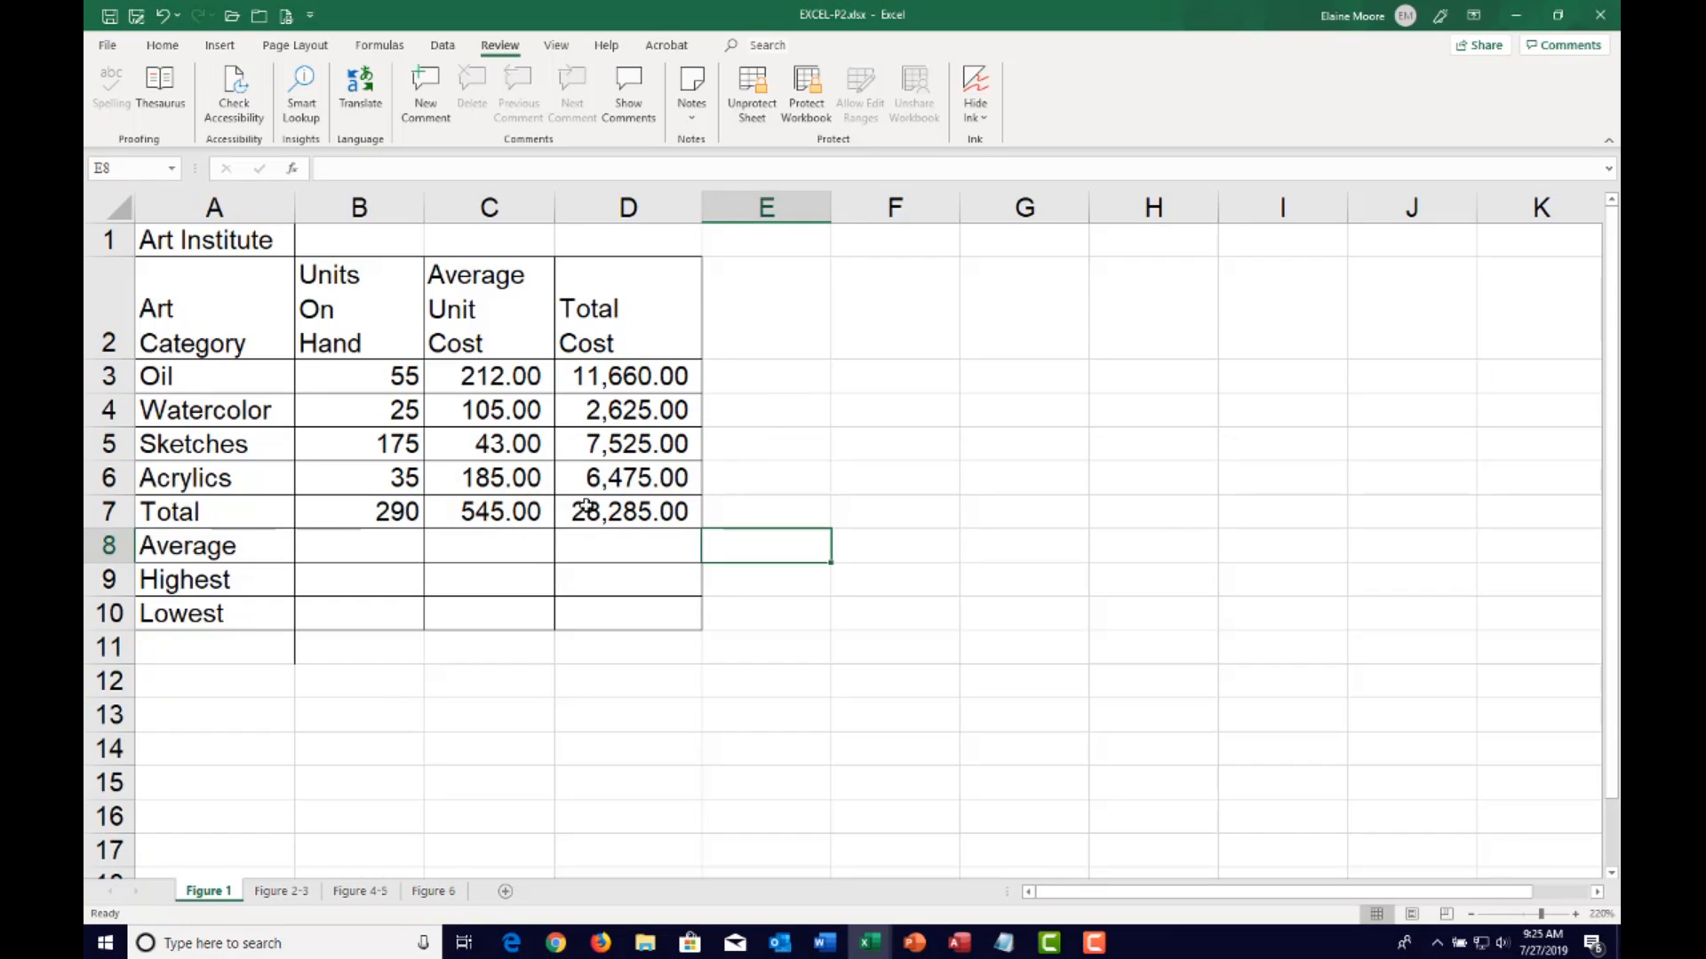
# Try to enter 5 in cell B9 and start a formula in cell C8 on the protected sheet
pyautogui.click(389, 575)
pyautogui.write('5')
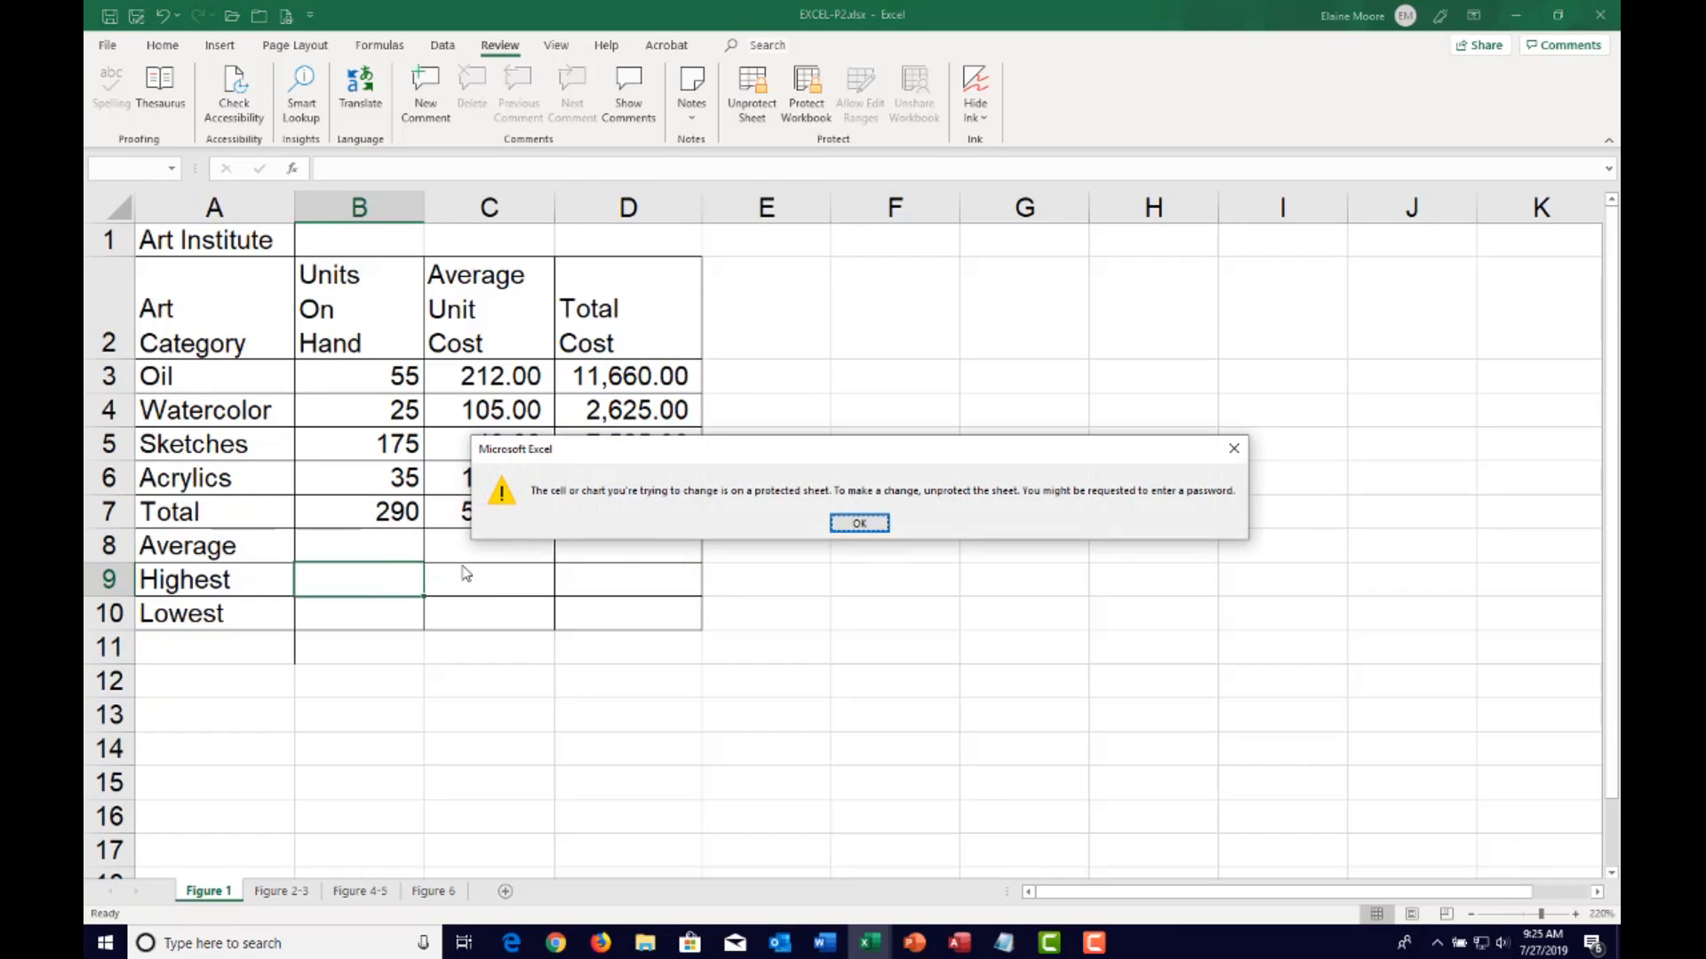
pyautogui.click(858, 524)
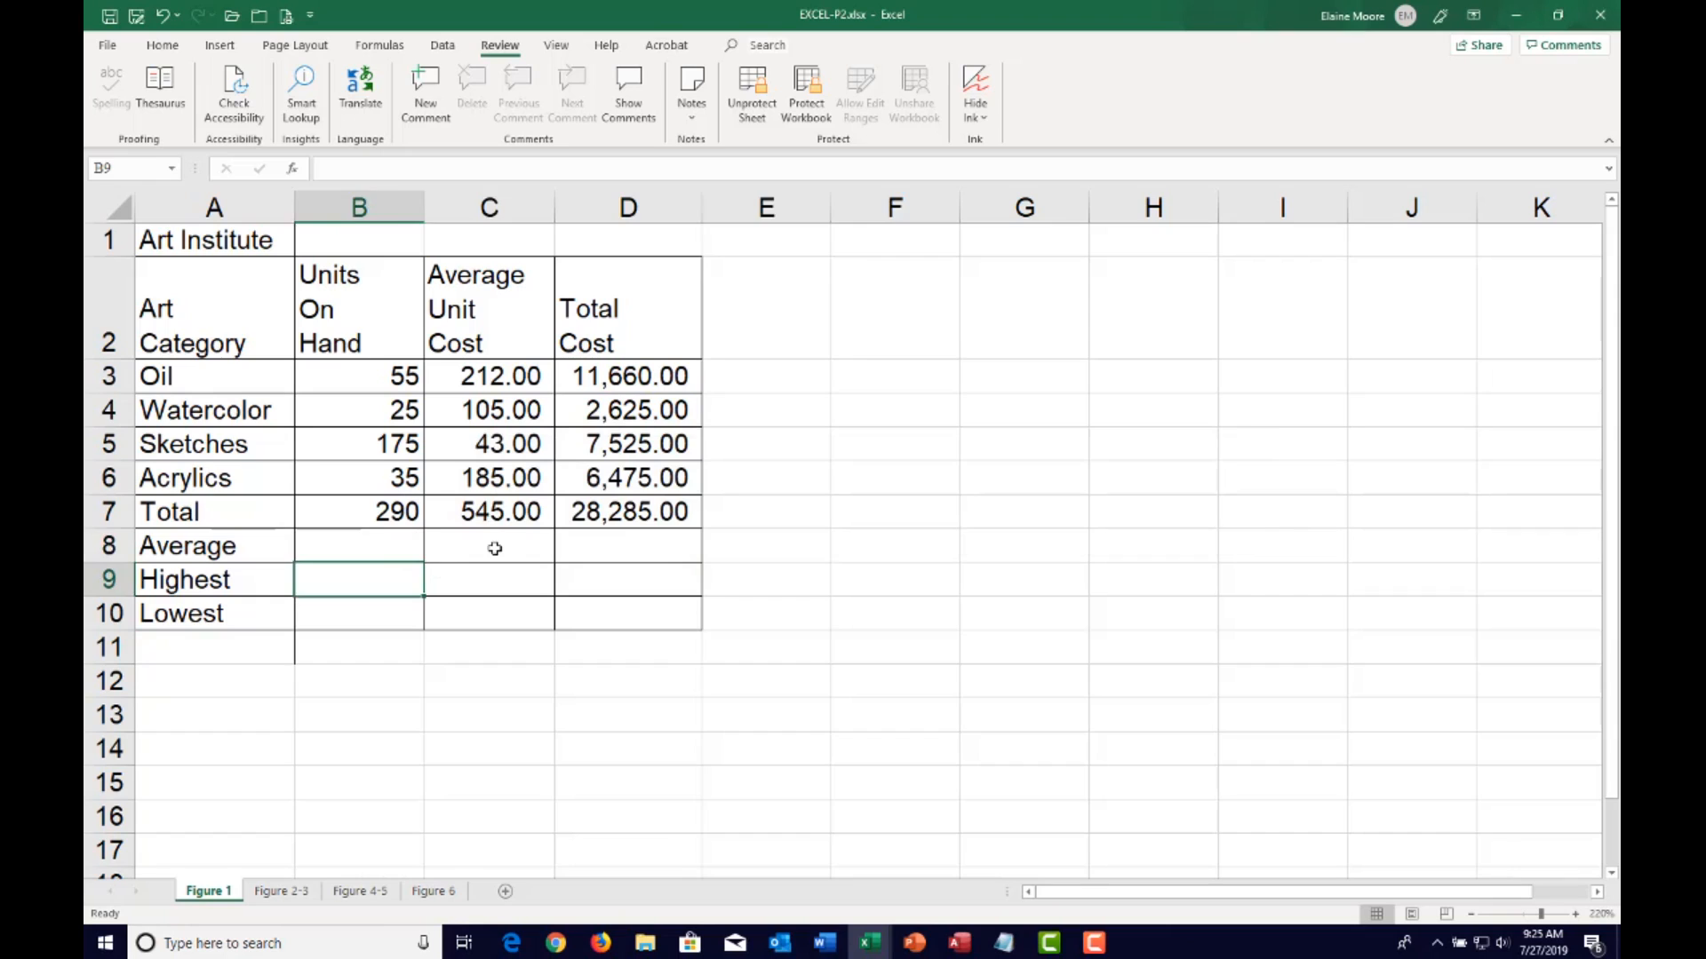
pyautogui.click(503, 540)
pyautogui.write('=')
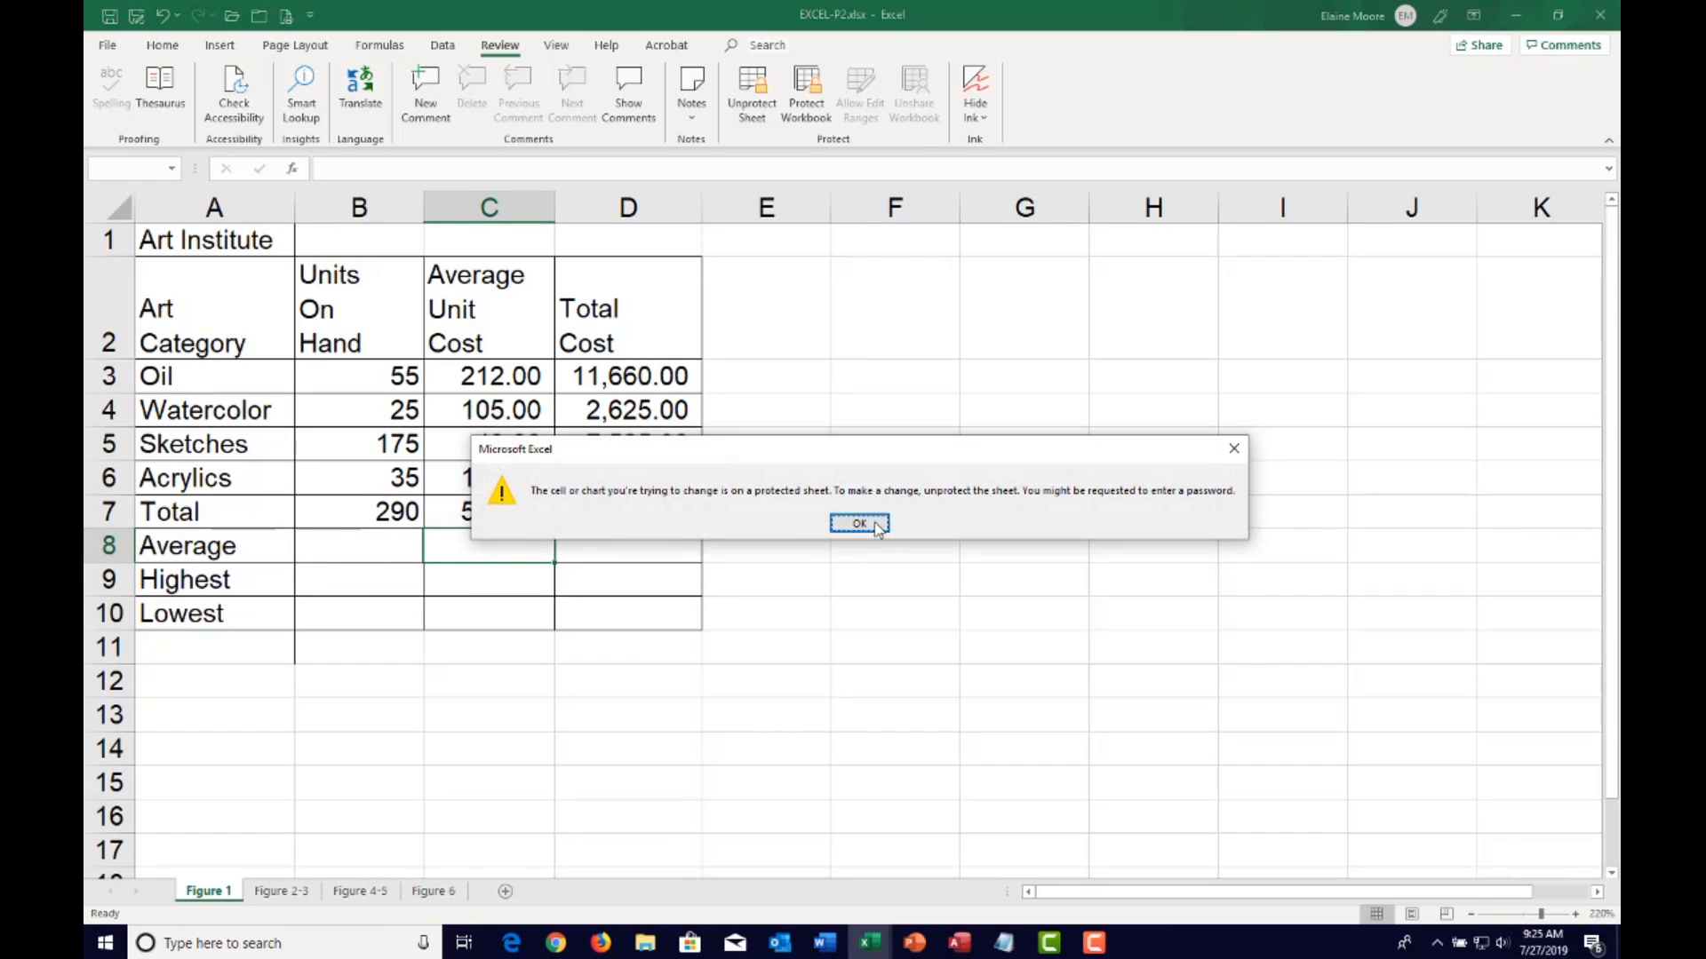
pyautogui.click(855, 524)
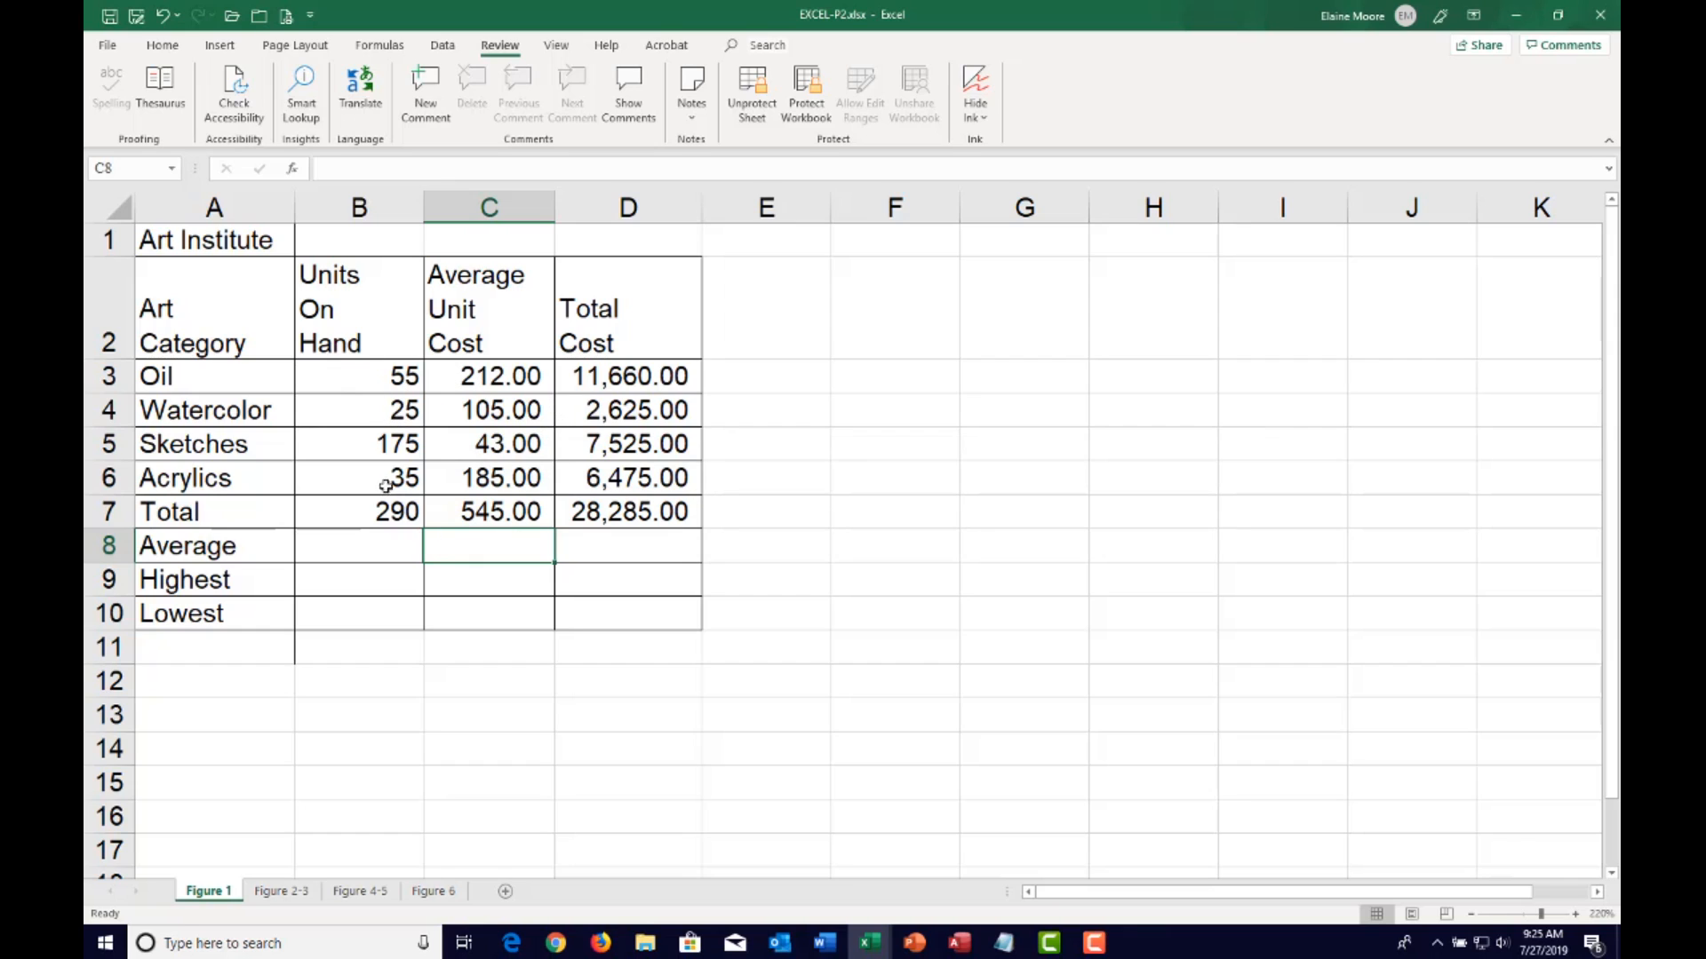
pyautogui.moveTo(351, 375); pyautogui.dragTo(496, 504)
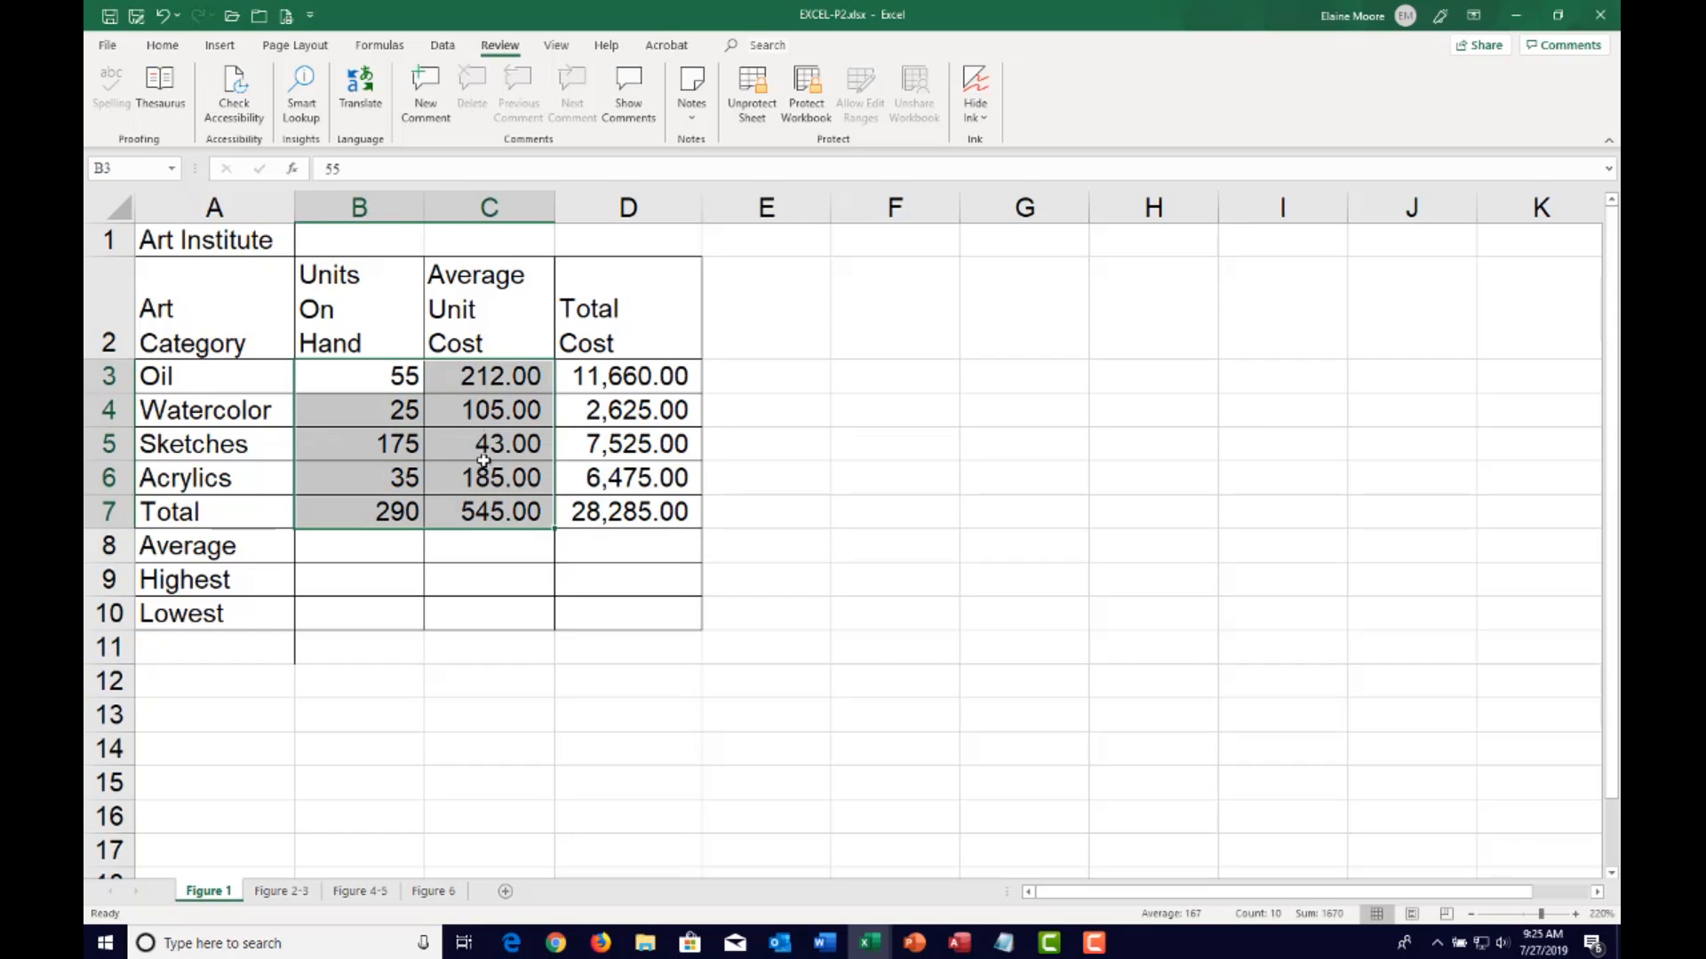
pyautogui.click(160, 46)
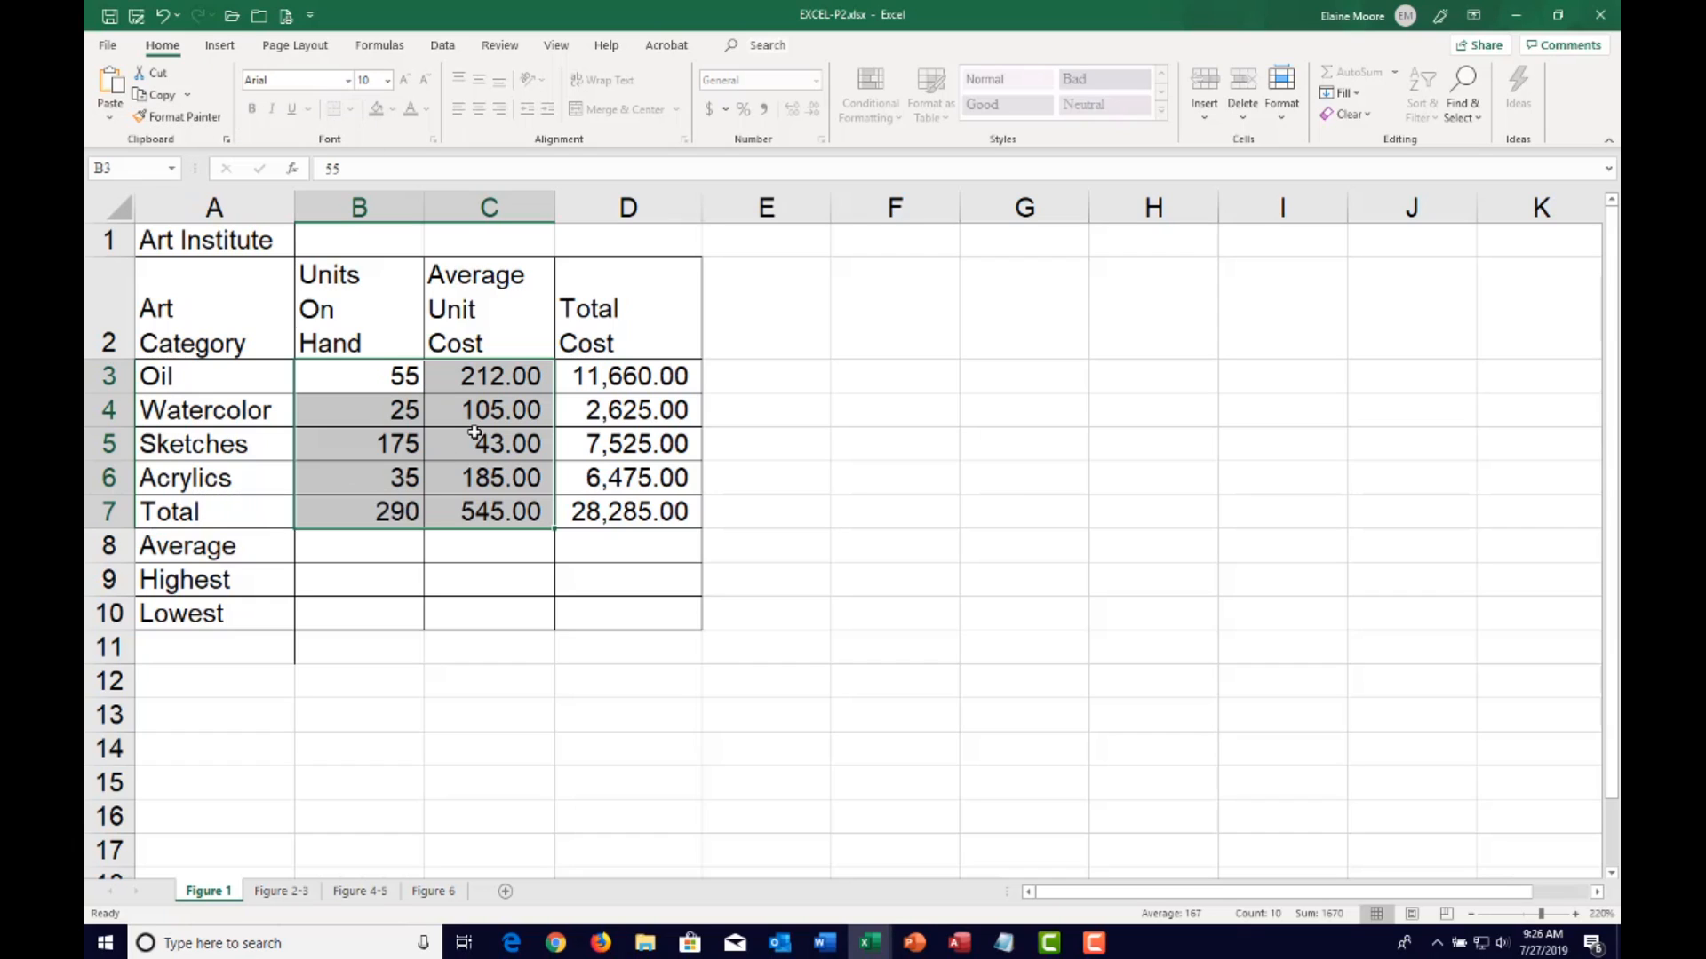
pyautogui.click(645, 434)
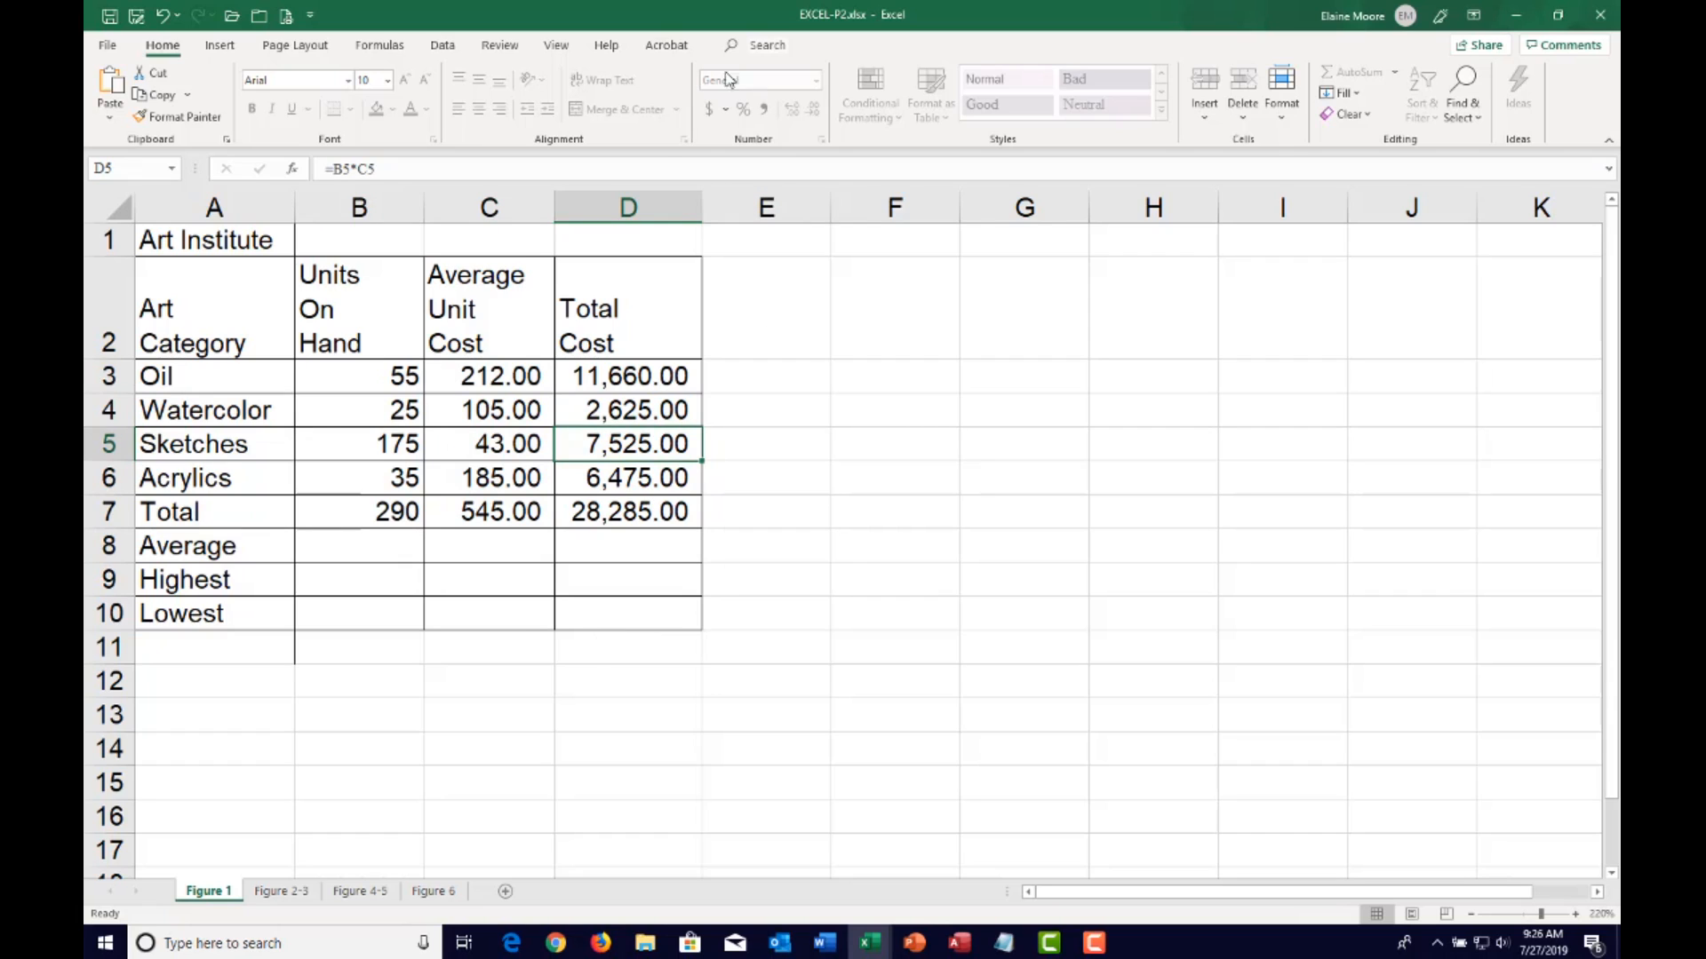
# Unprotect the Figure 1 worksheet and fill the editable cells B3:C6 with a light blue theme color
pyautogui.click(511, 50)
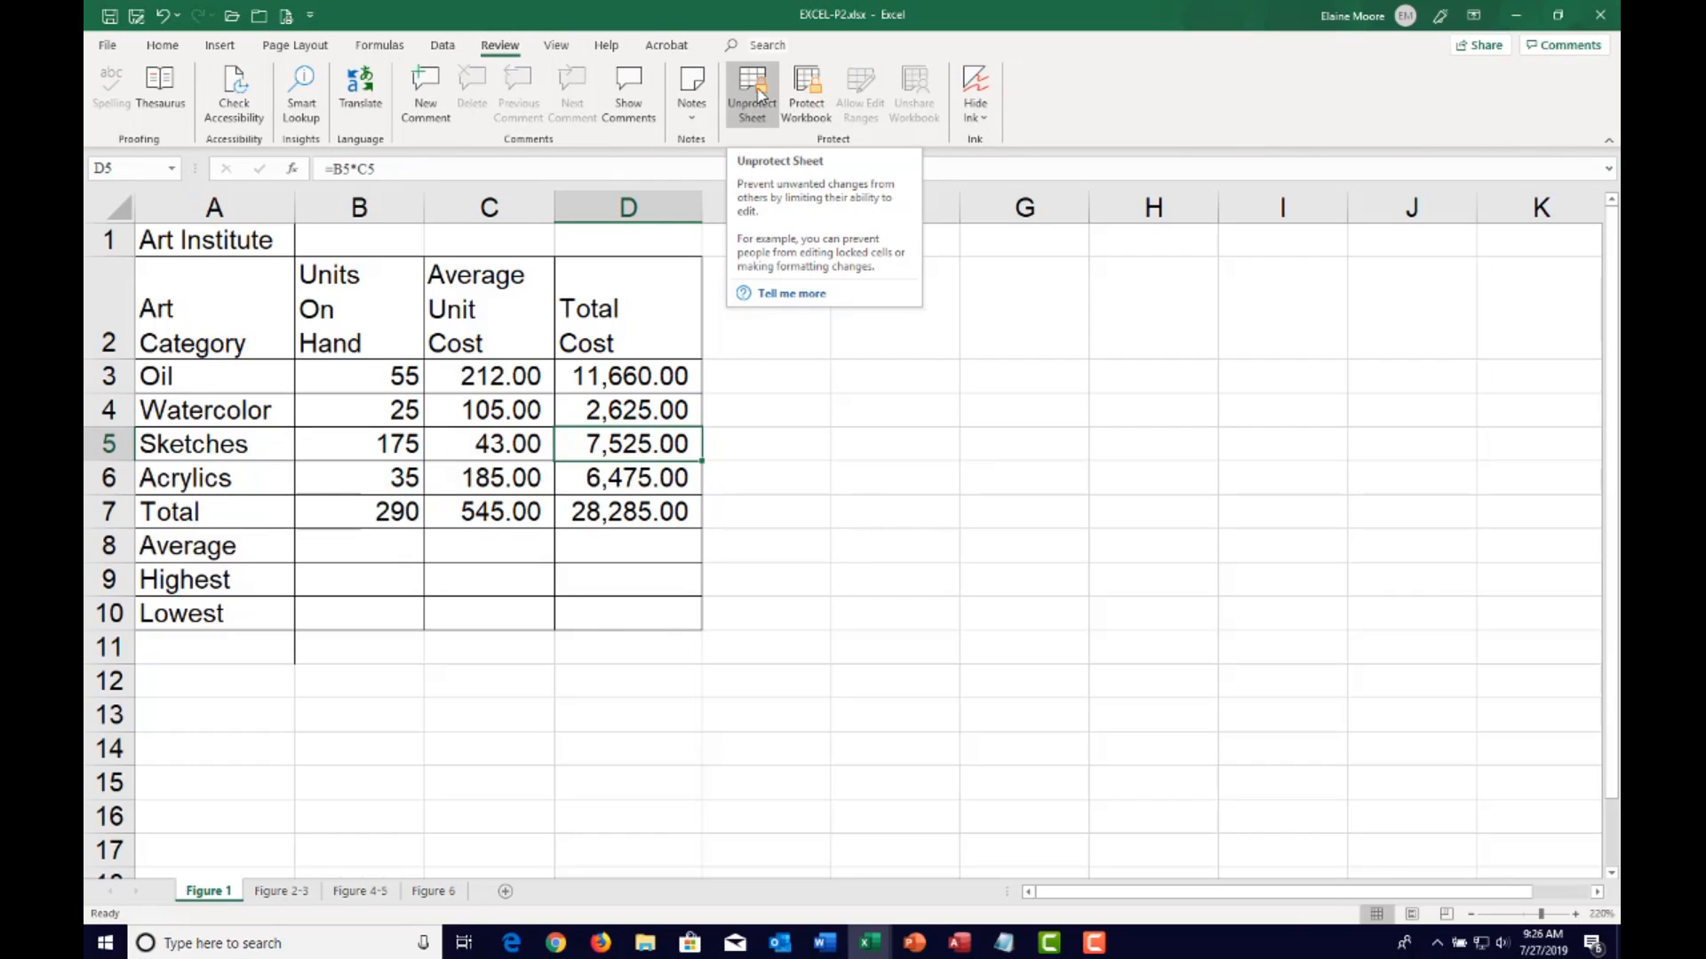
pyautogui.click(760, 95)
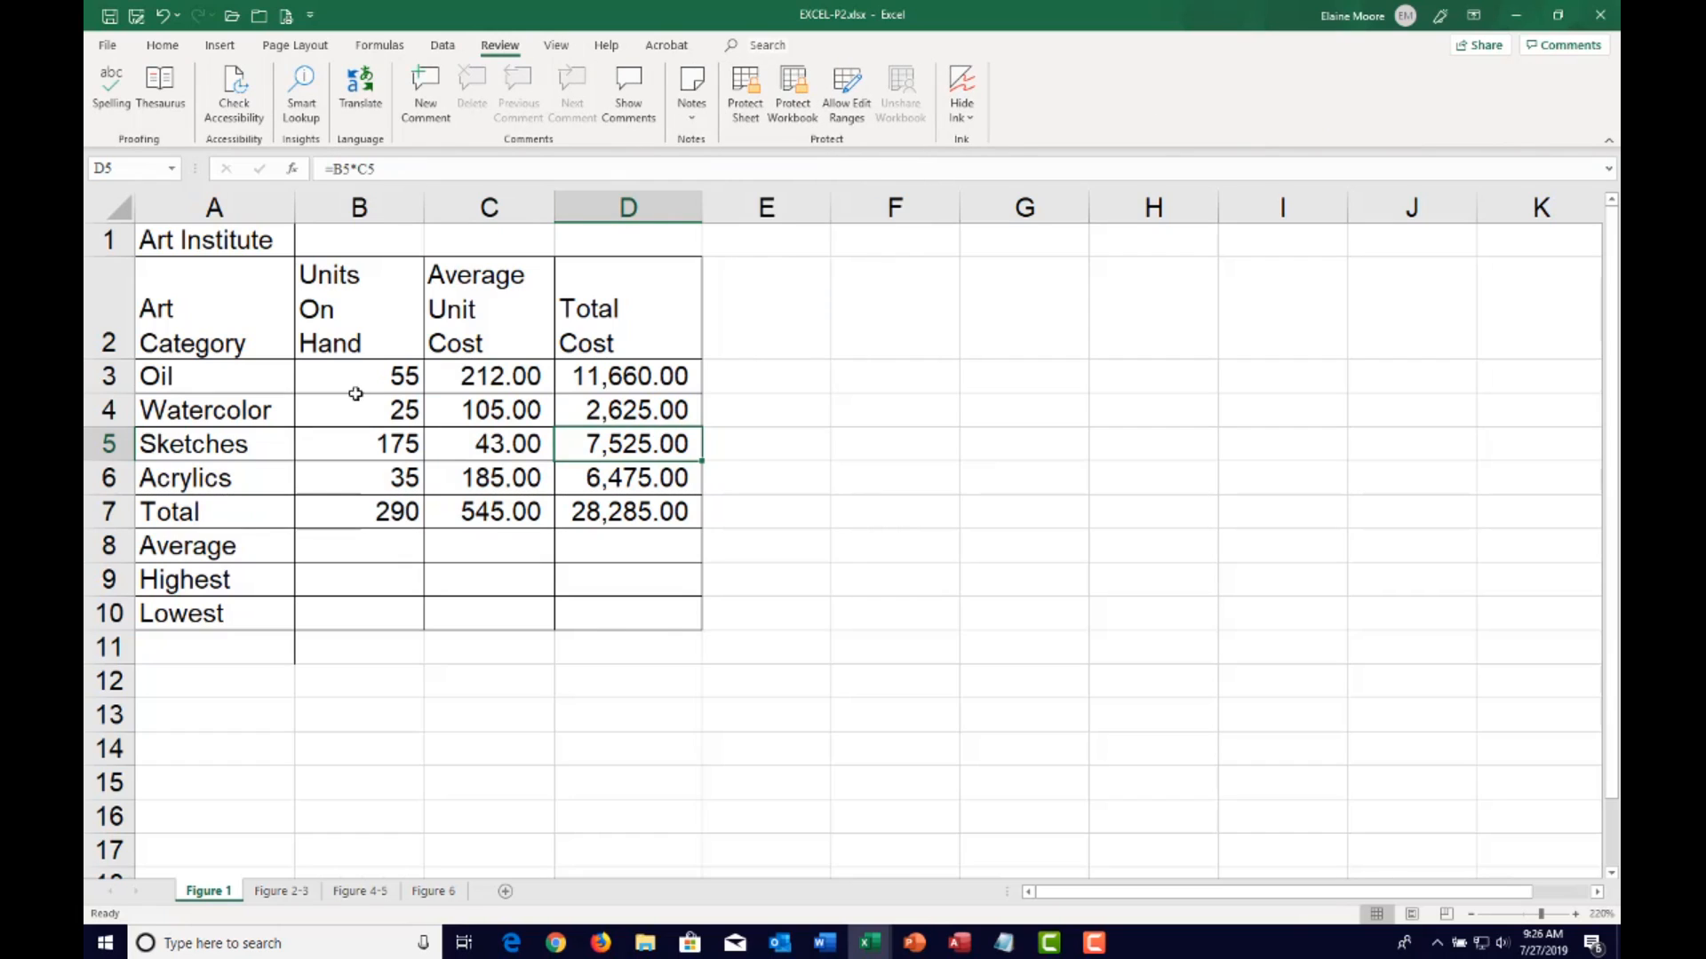
pyautogui.moveTo(358, 377); pyautogui.dragTo(499, 478)
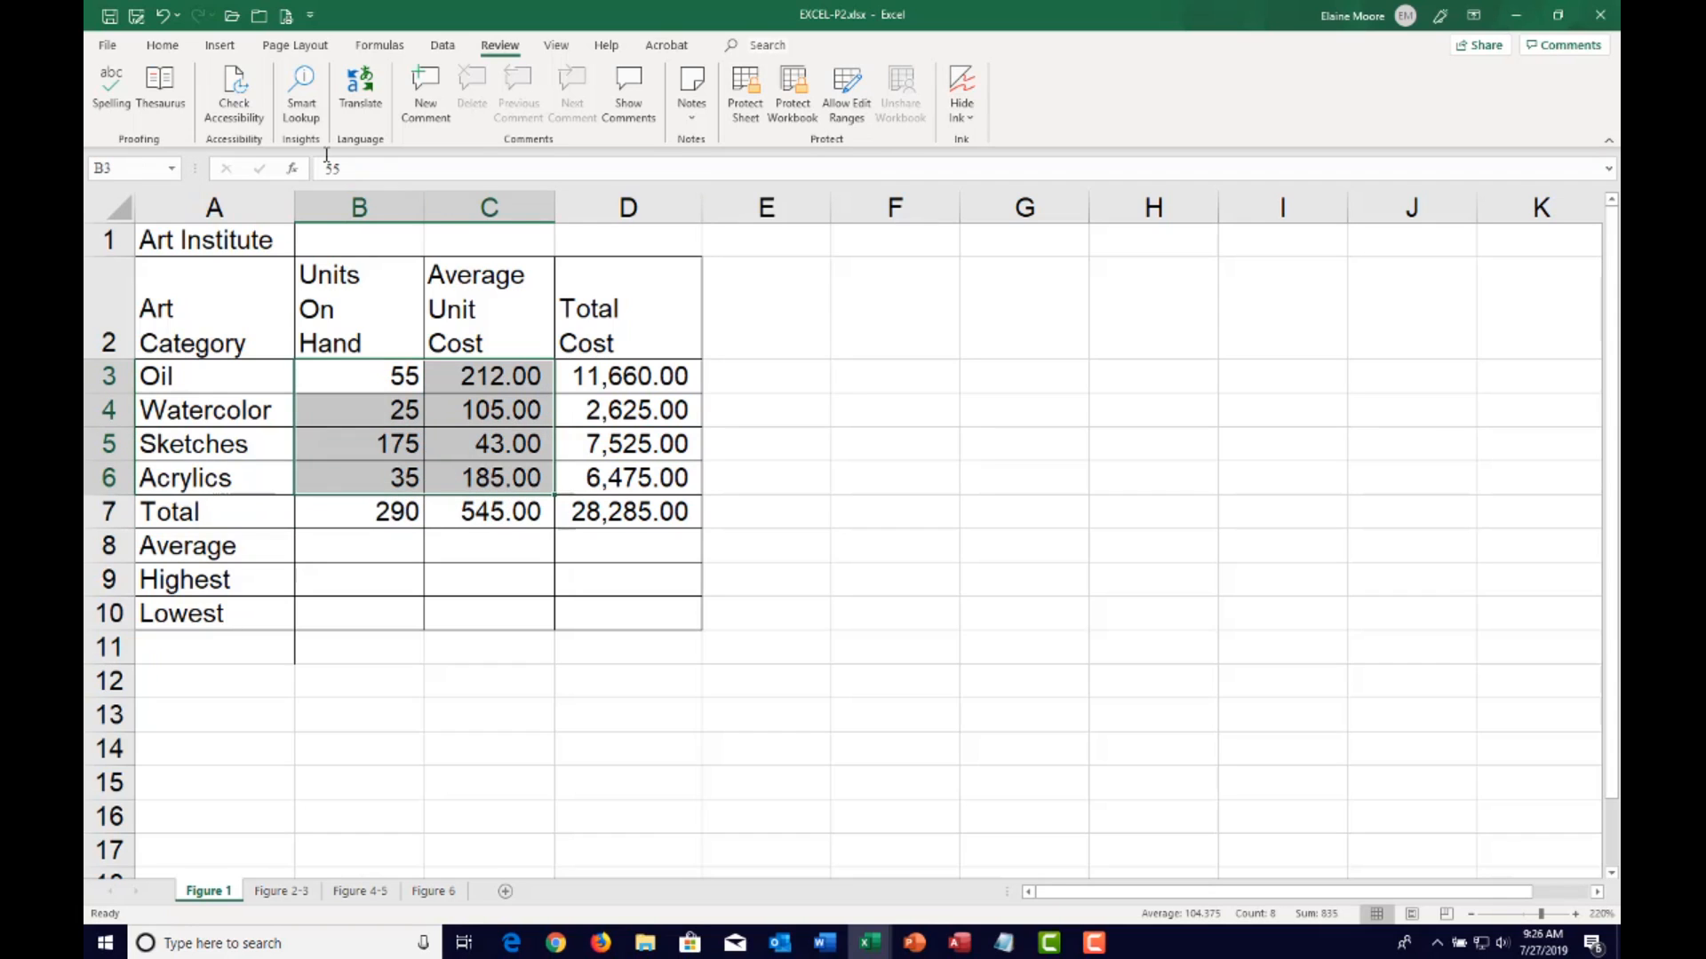
pyautogui.click(172, 47)
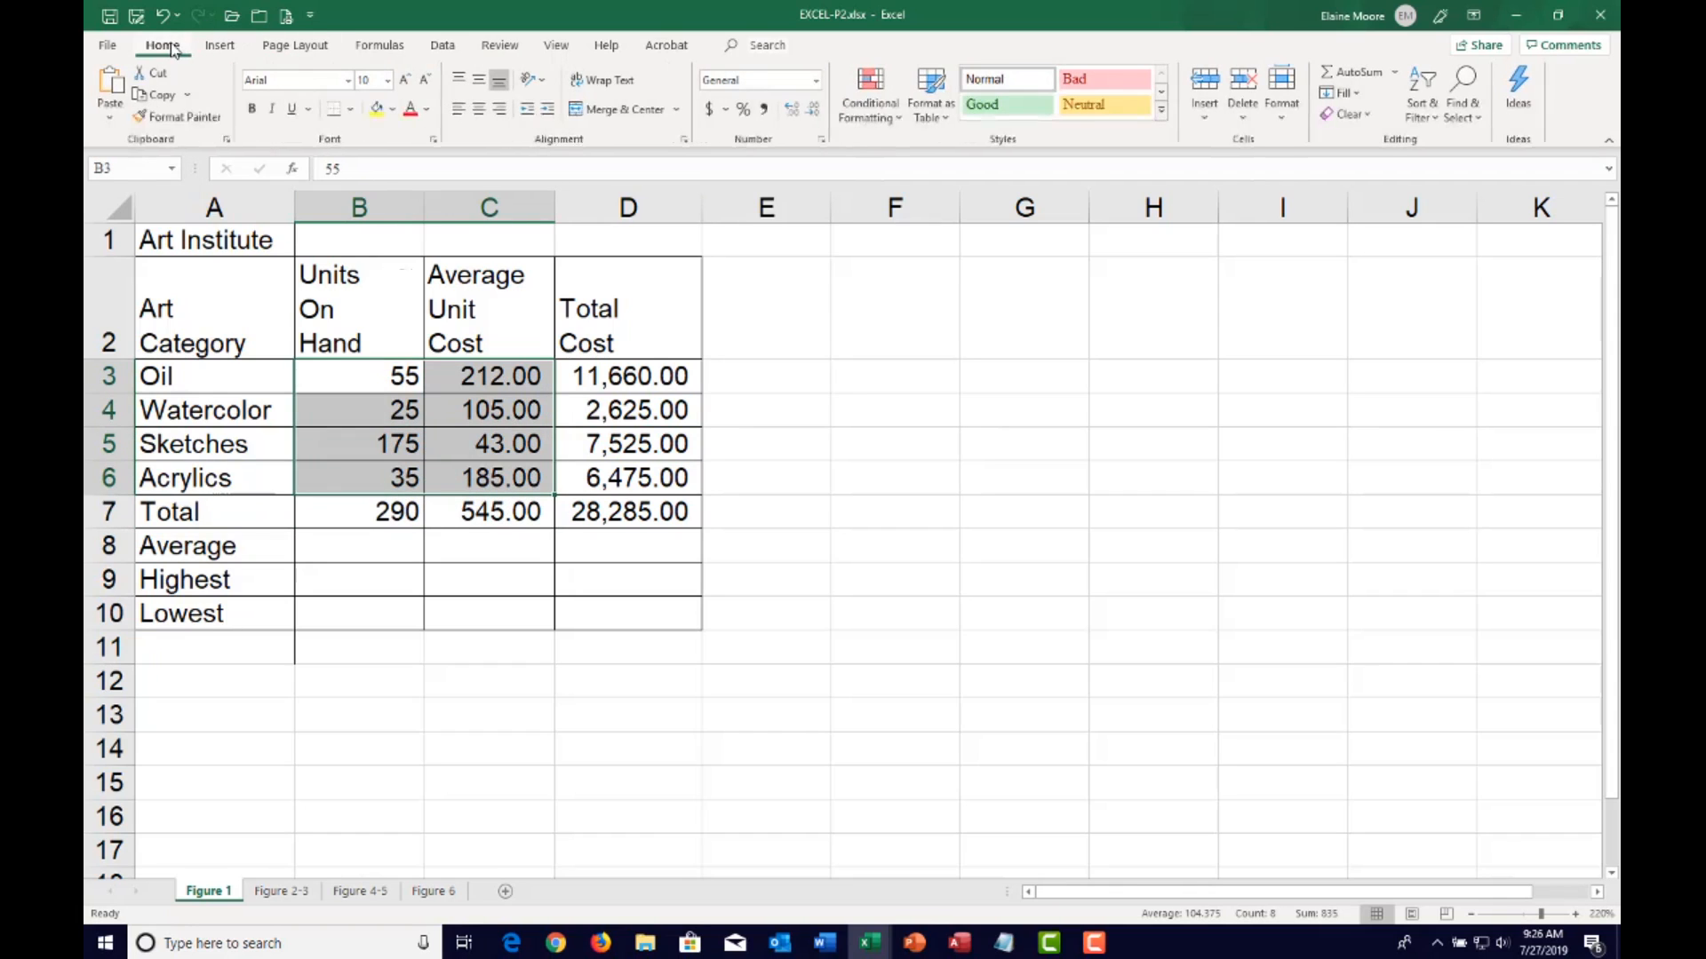
pyautogui.click(394, 110)
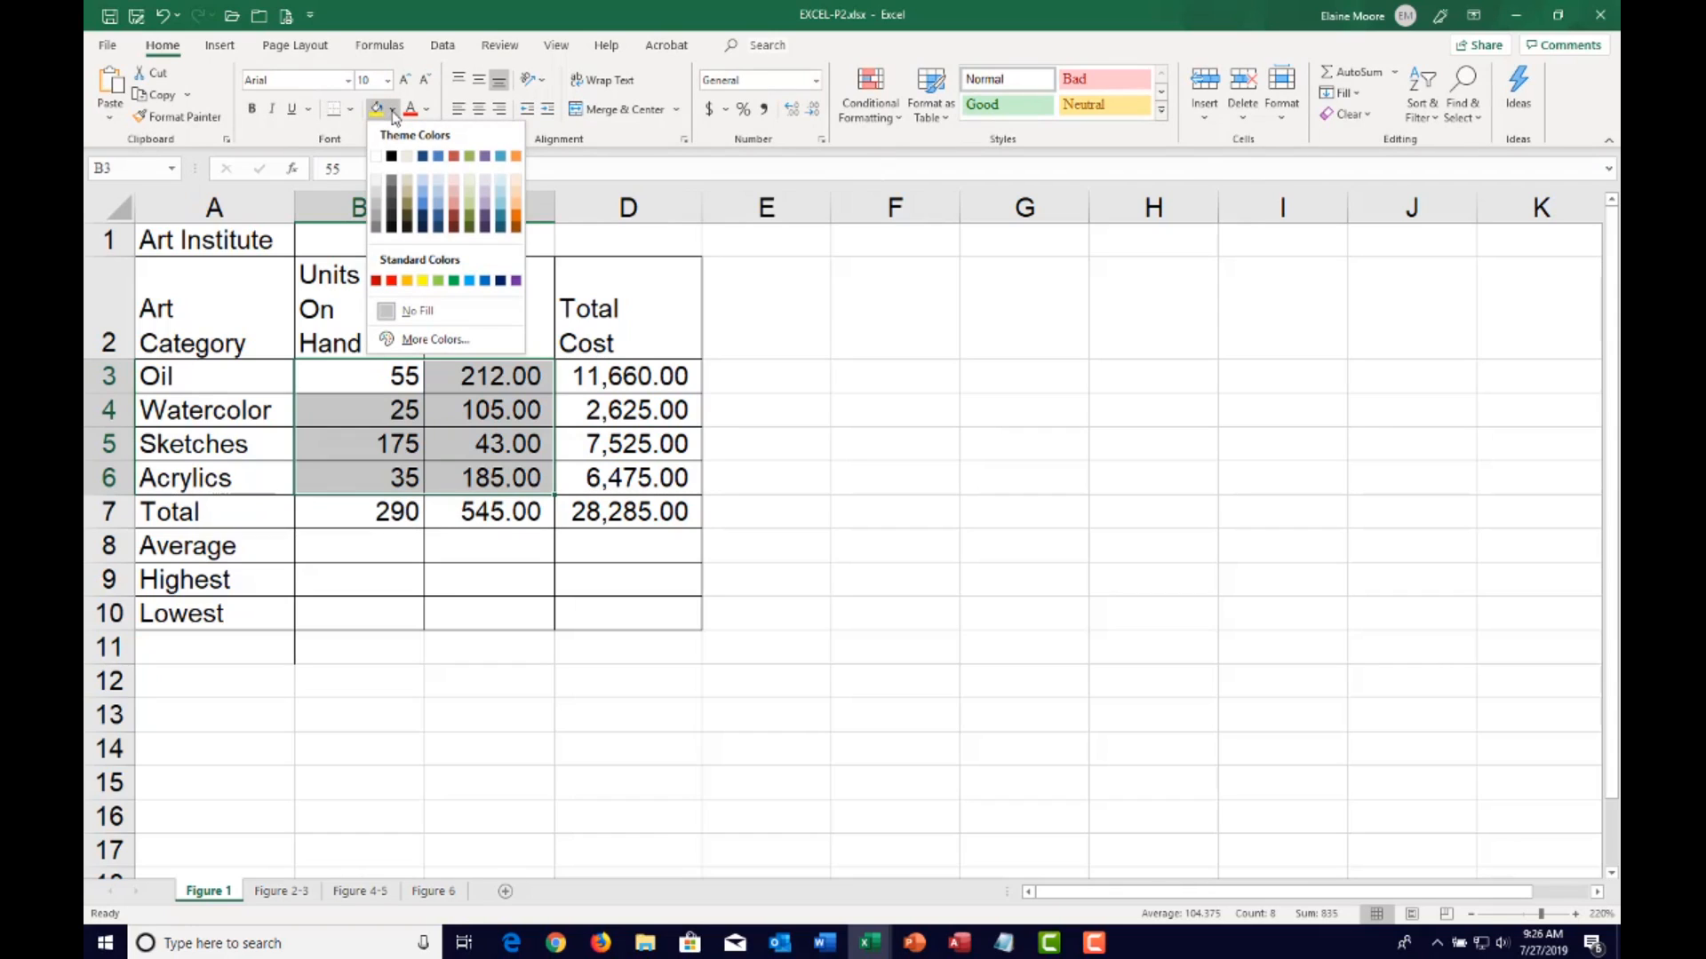
pyautogui.click(438, 181)
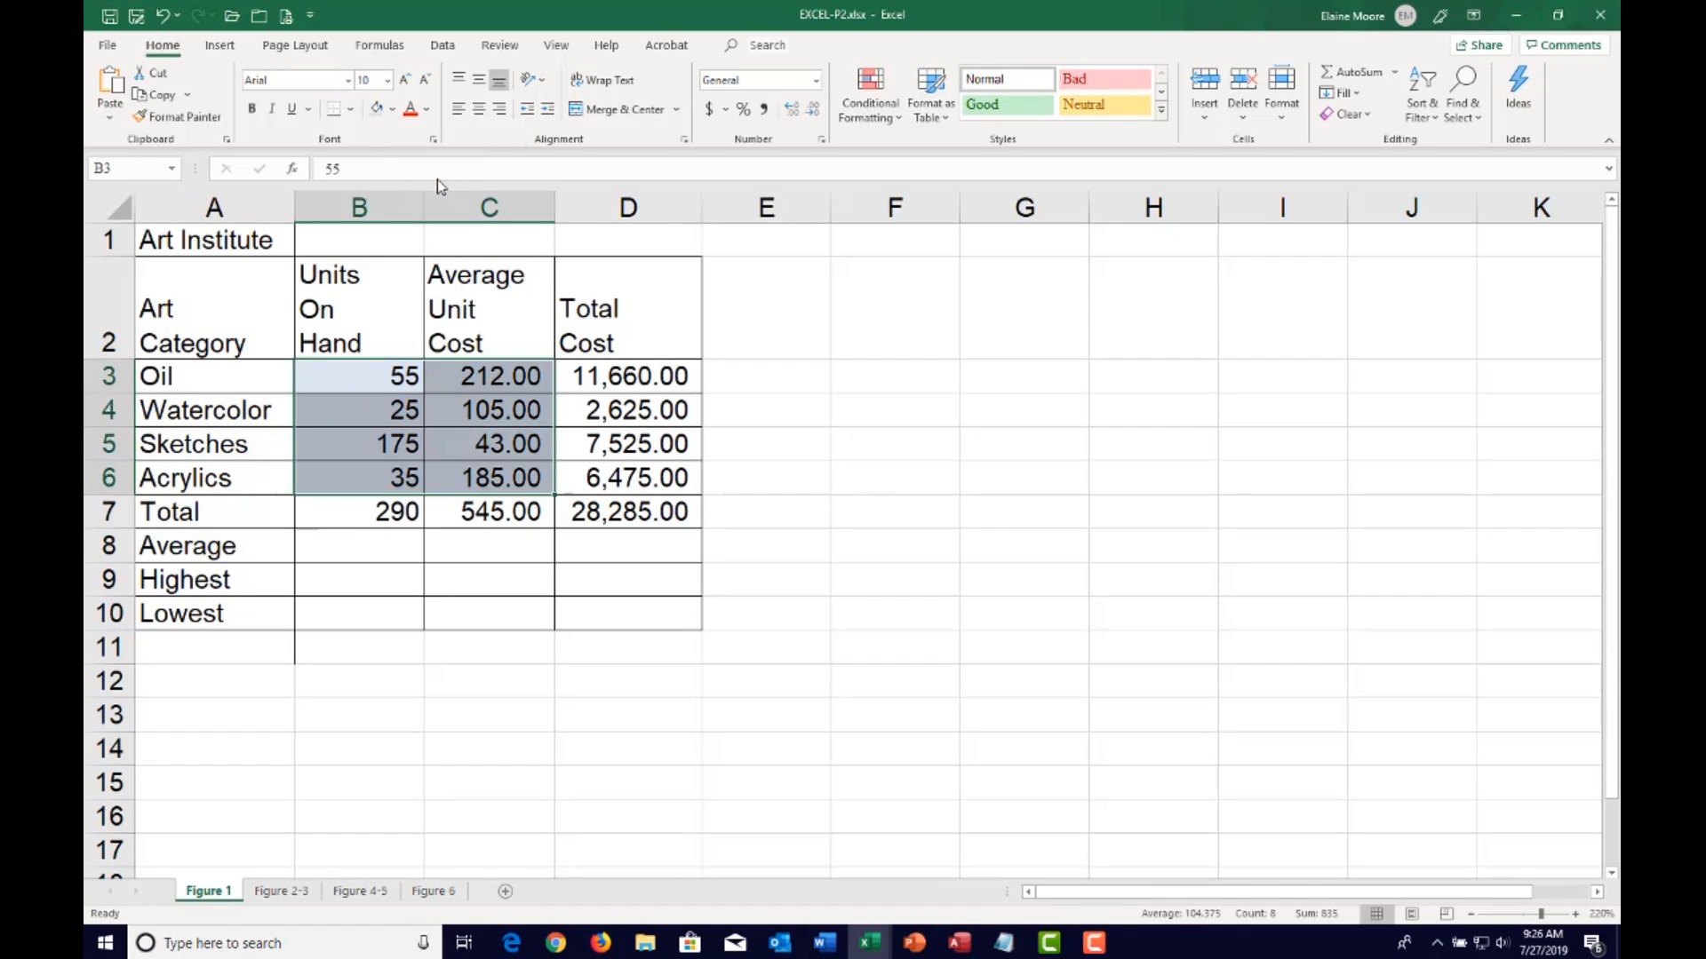
pyautogui.click(534, 602)
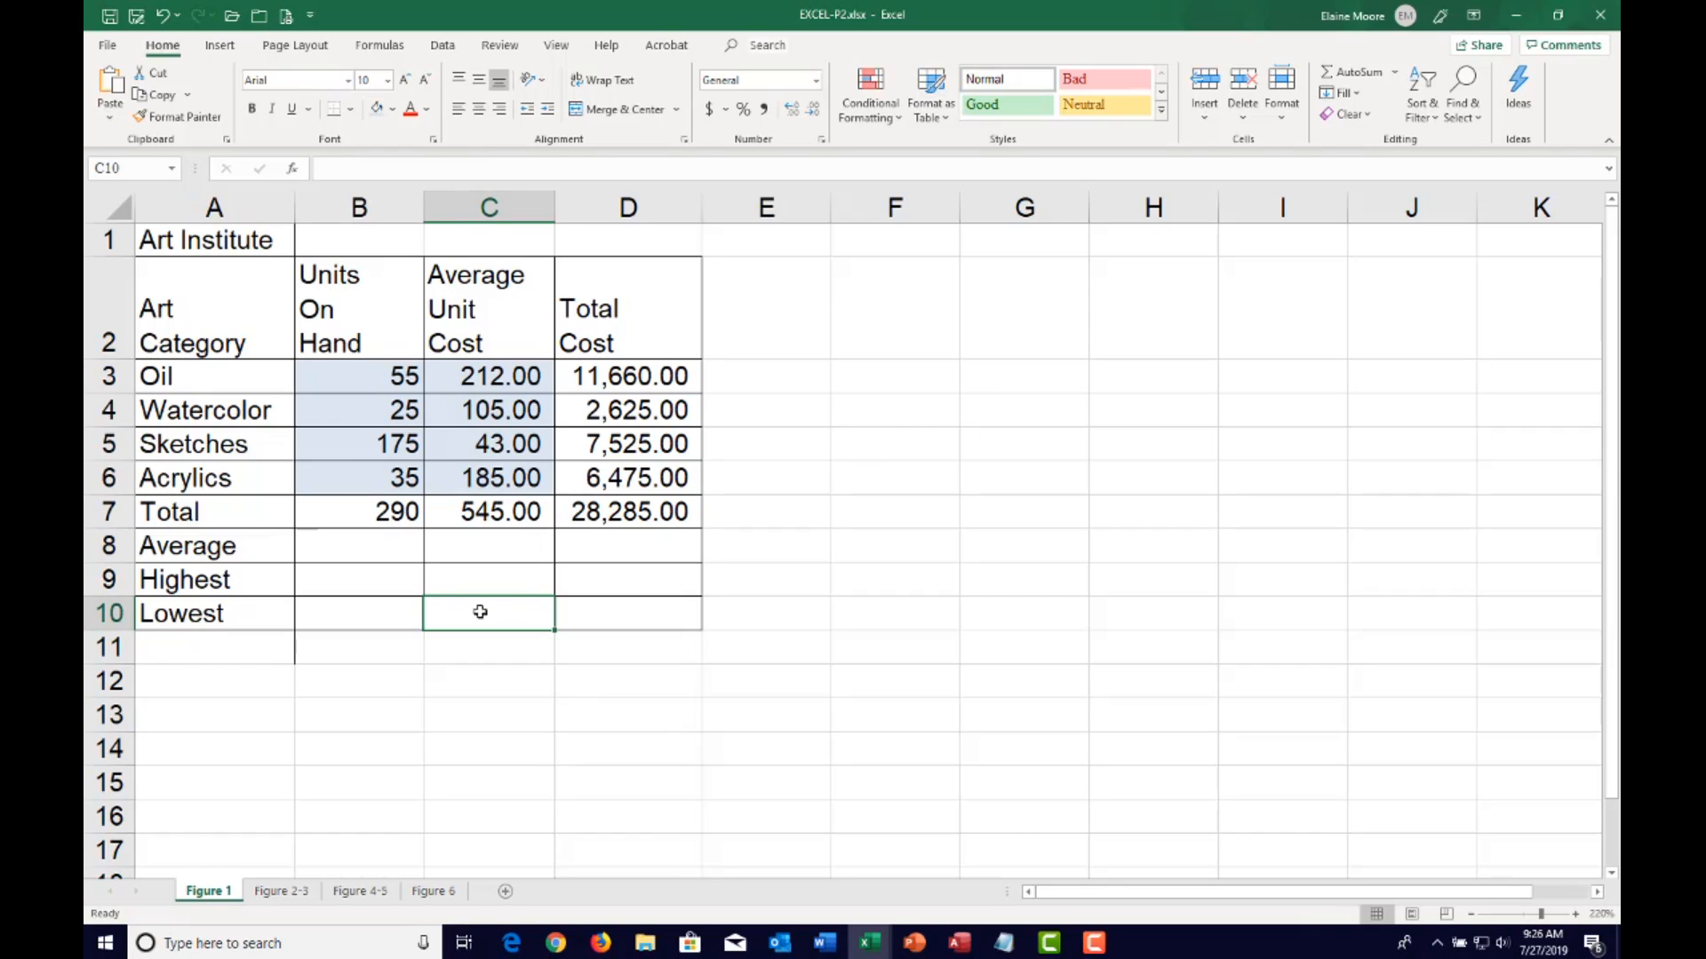
pyautogui.click(192, 684)
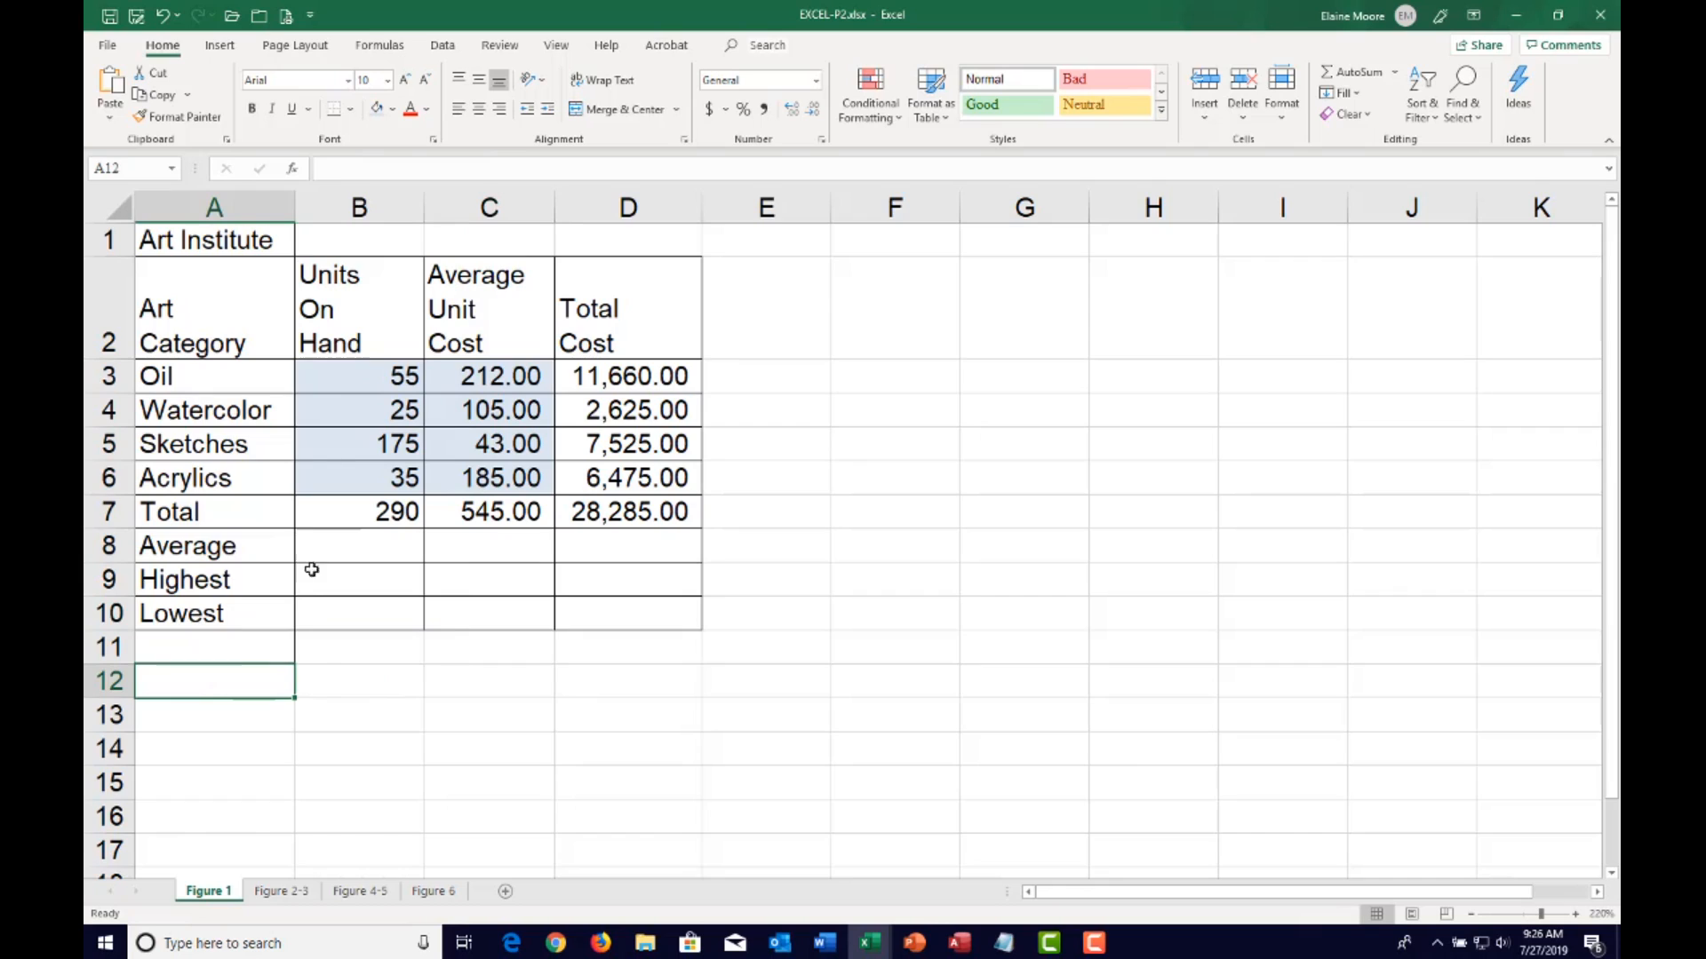
pyautogui.click(359, 550)
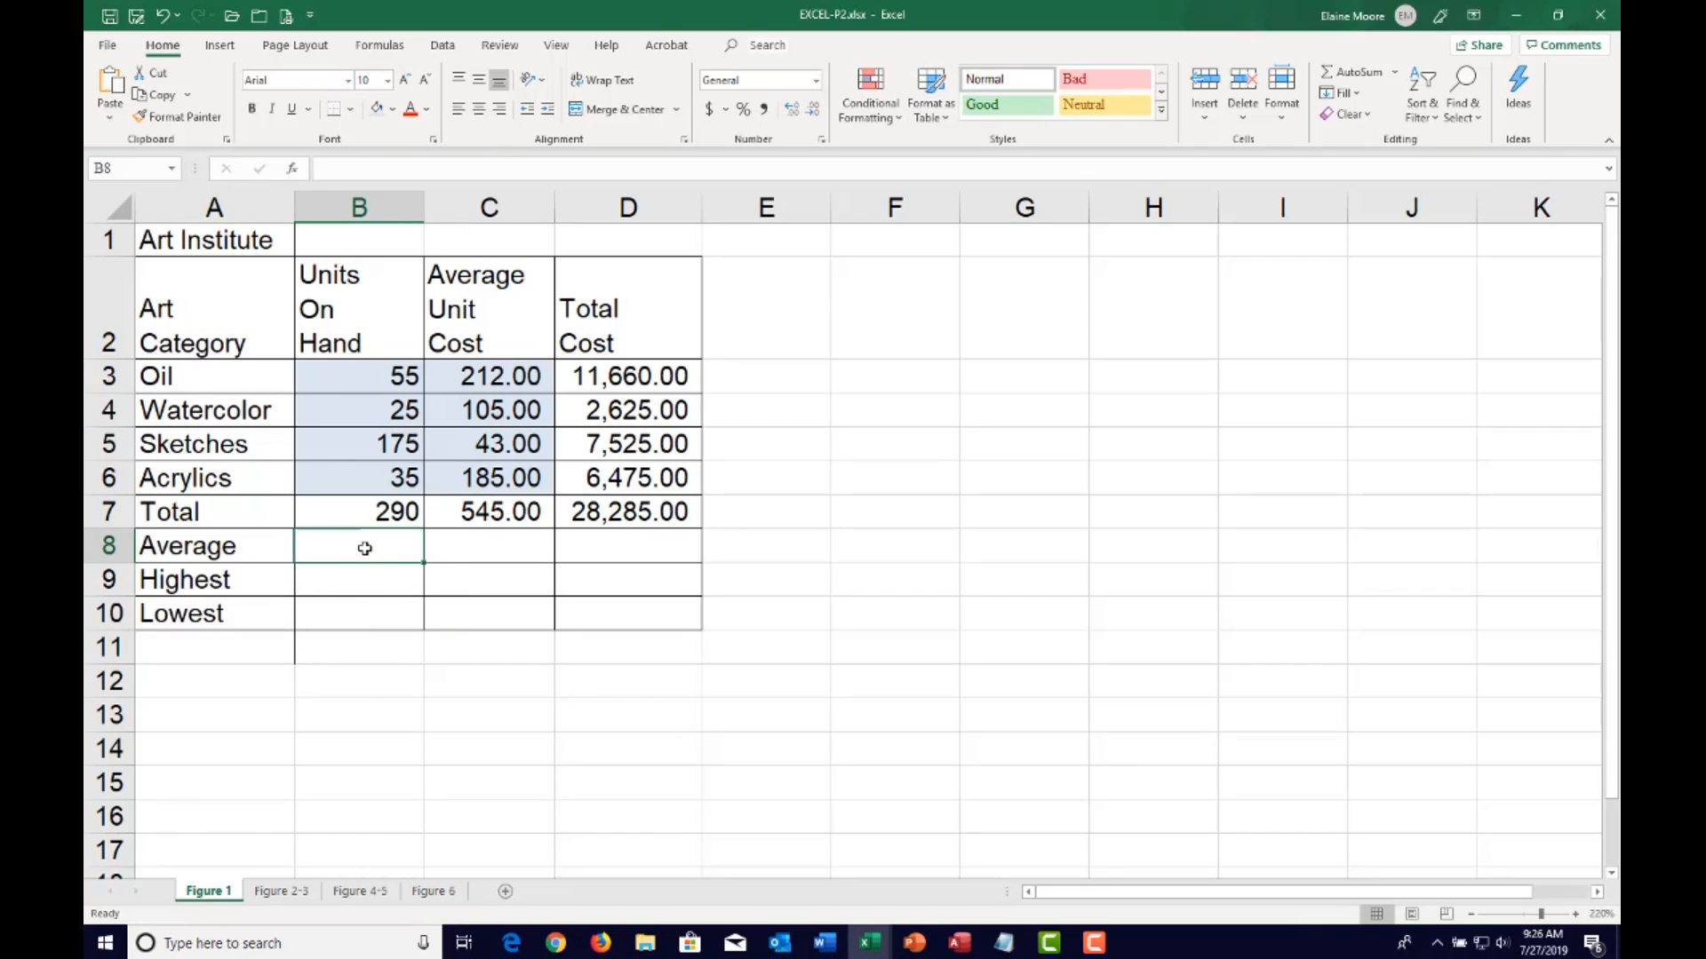
pyautogui.click(348, 587)
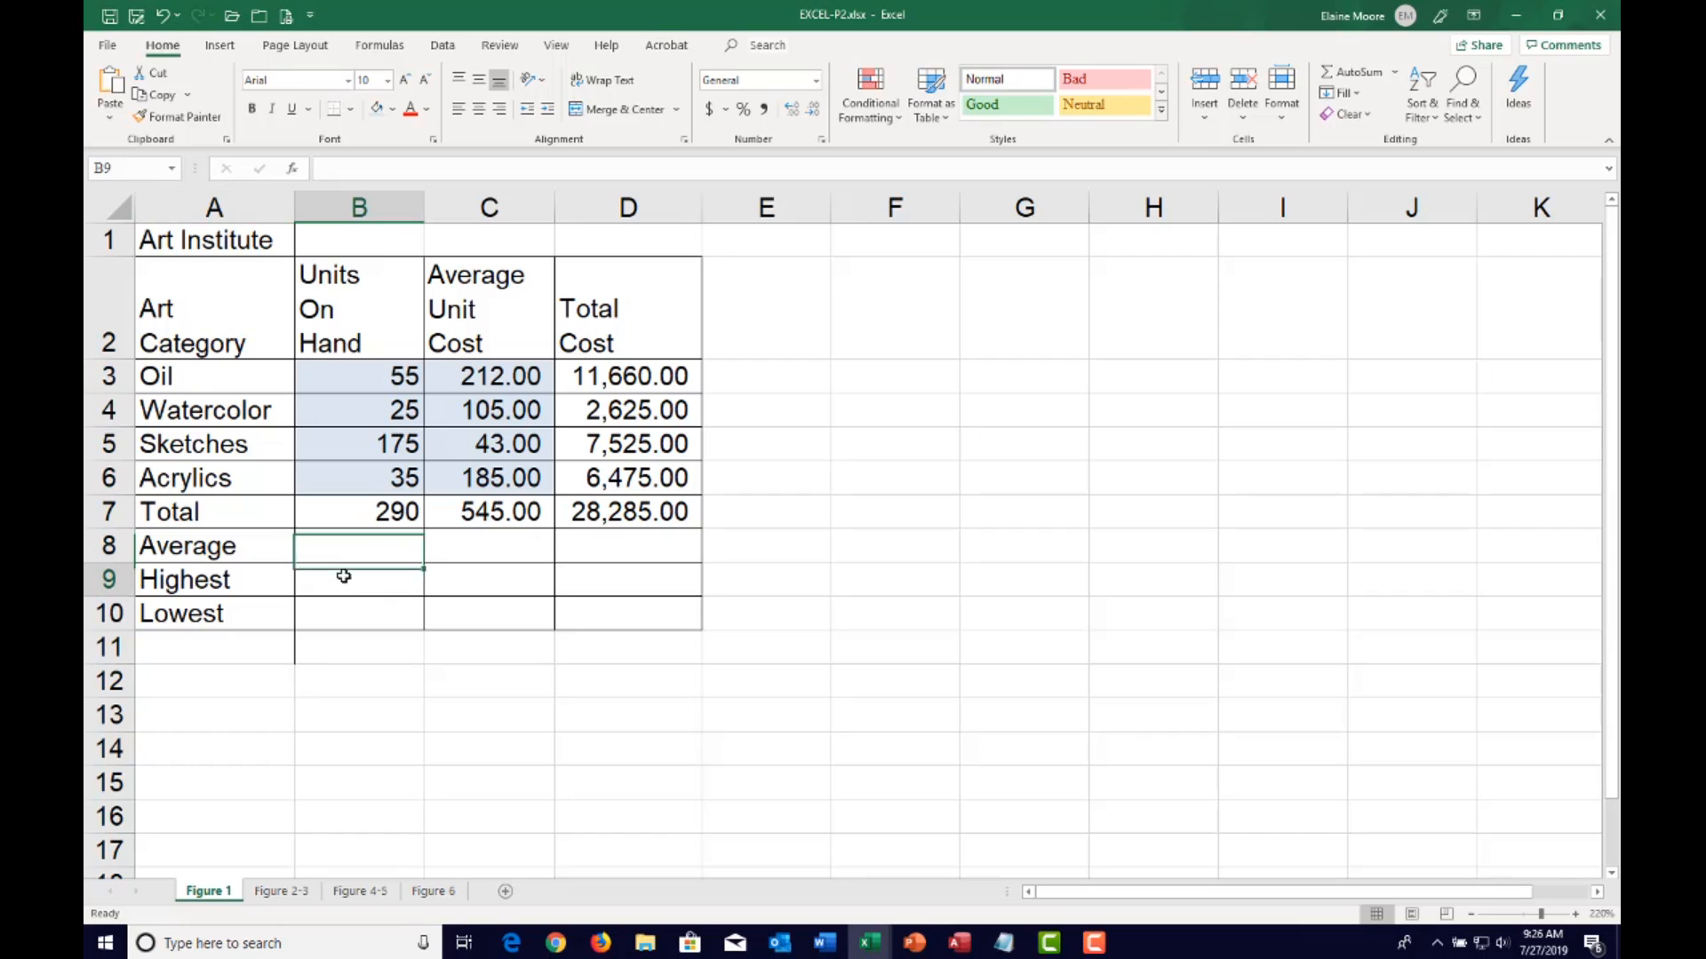
pyautogui.click(328, 620)
# Calculate the average of the units on hand B3:B6 in cell B8 with the AVERAGE function
pyautogui.click(333, 551)
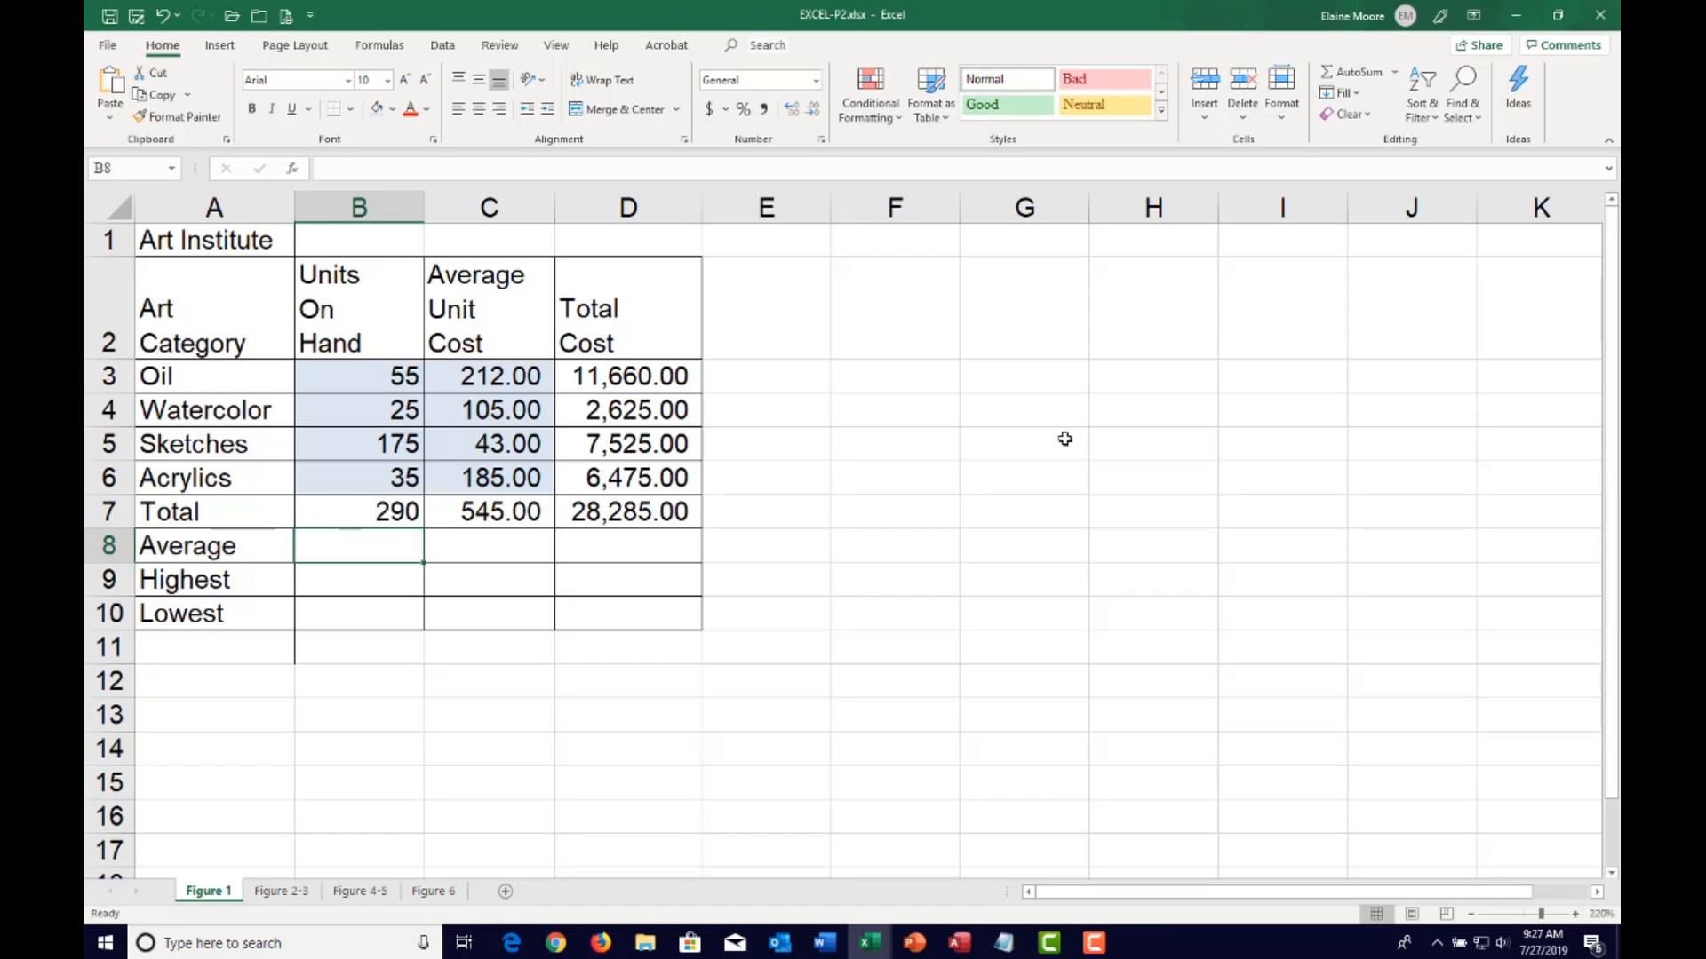
pyautogui.click(1398, 76)
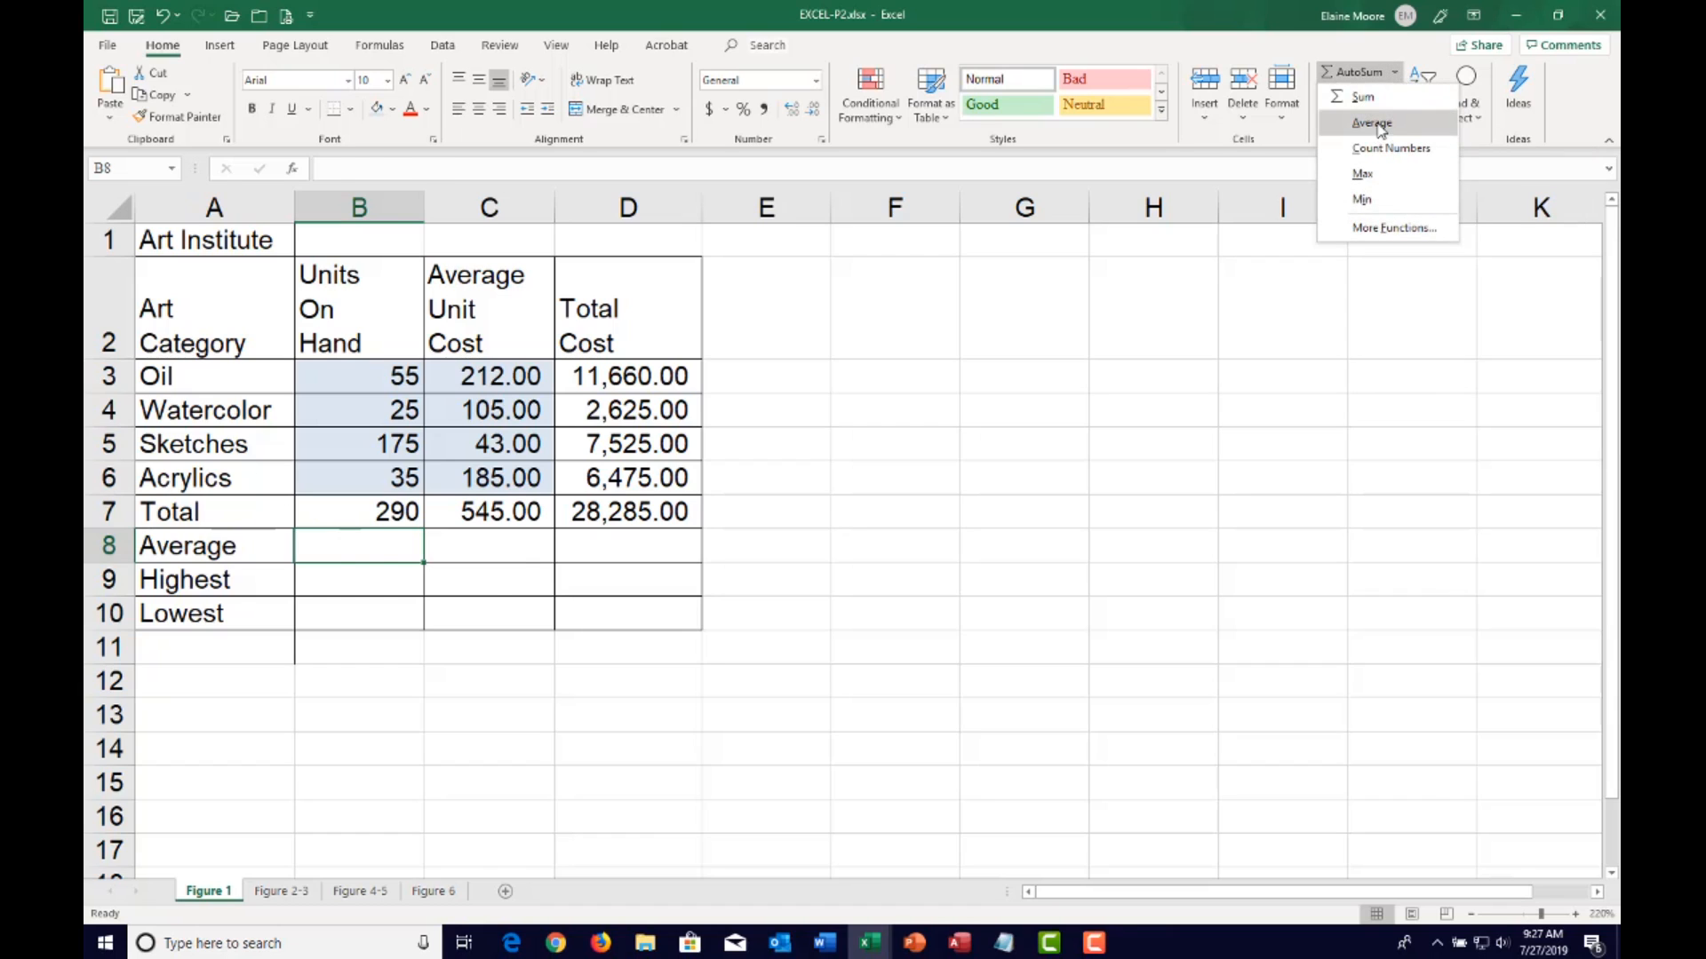
pyautogui.click(1373, 124)
pyautogui.click(366, 373)
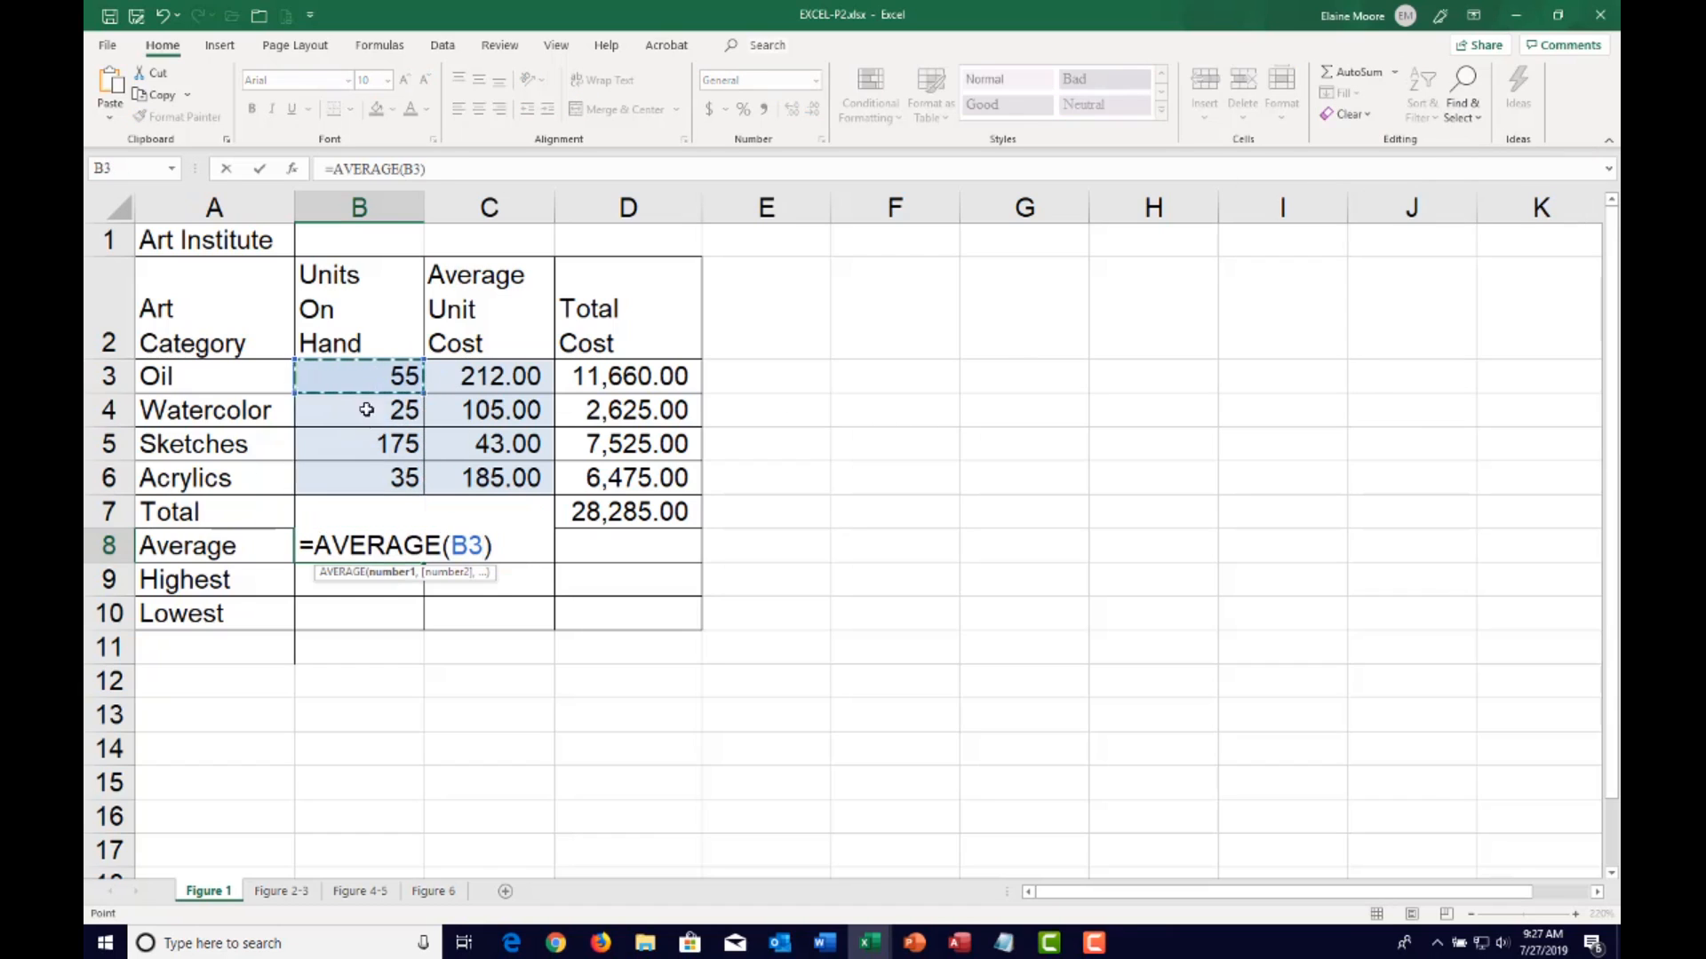
pyautogui.moveTo(366, 409); pyautogui.dragTo(361, 476)
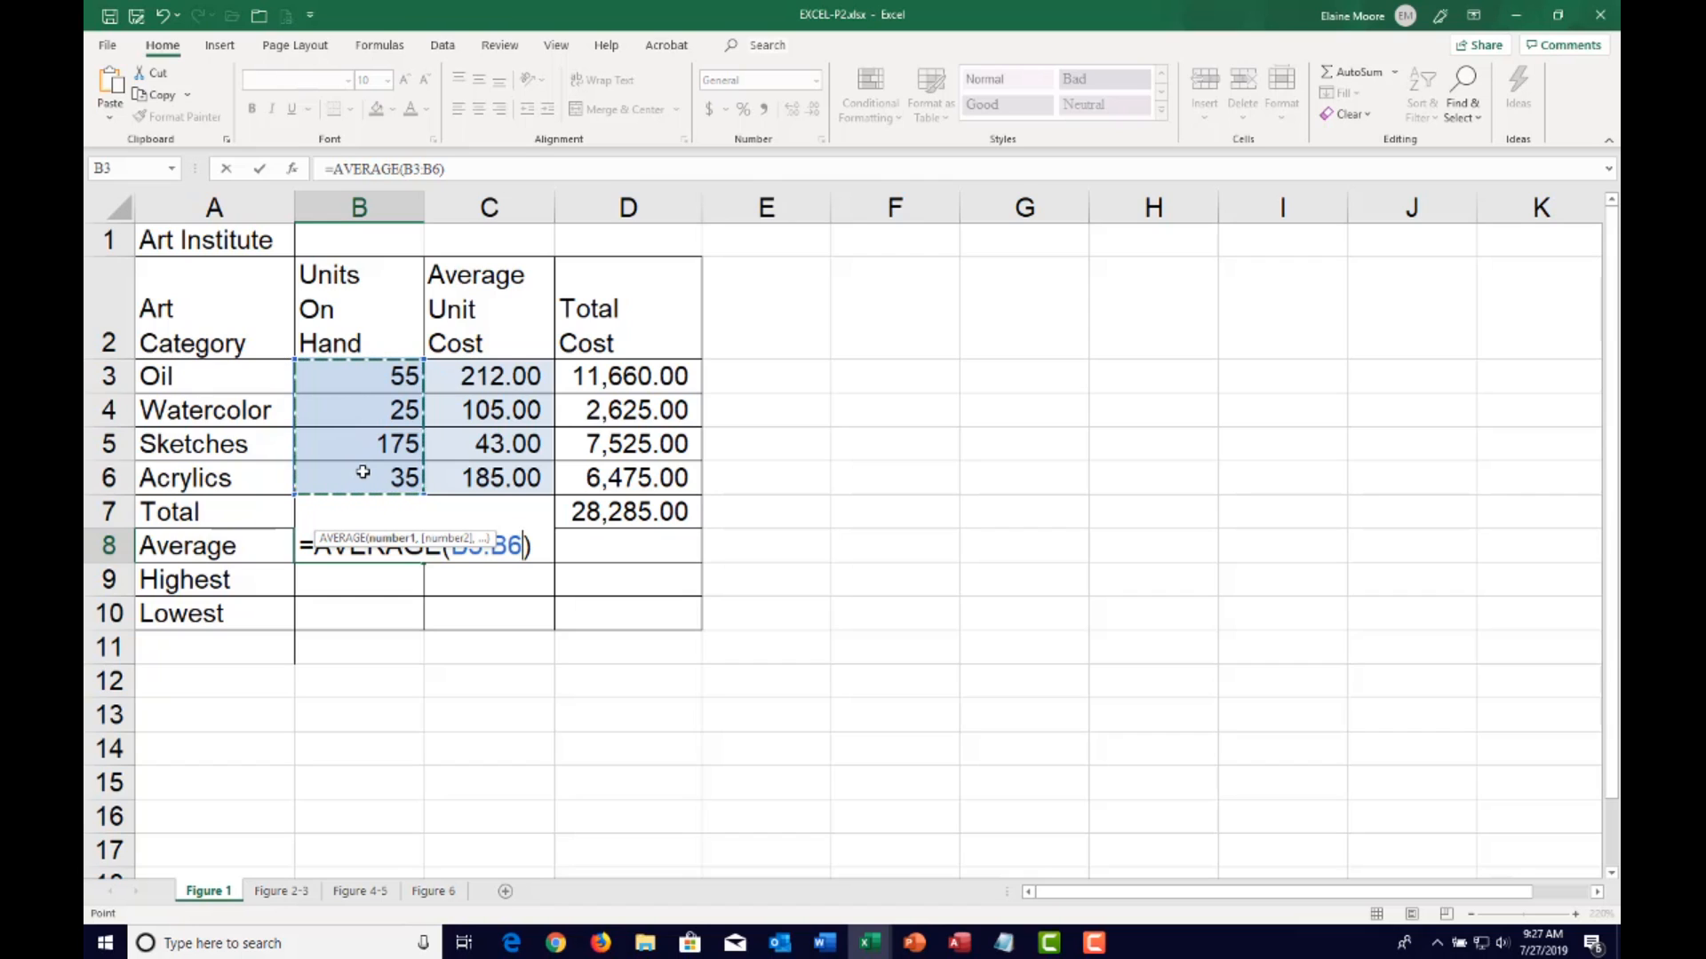
pyautogui.press('Return')
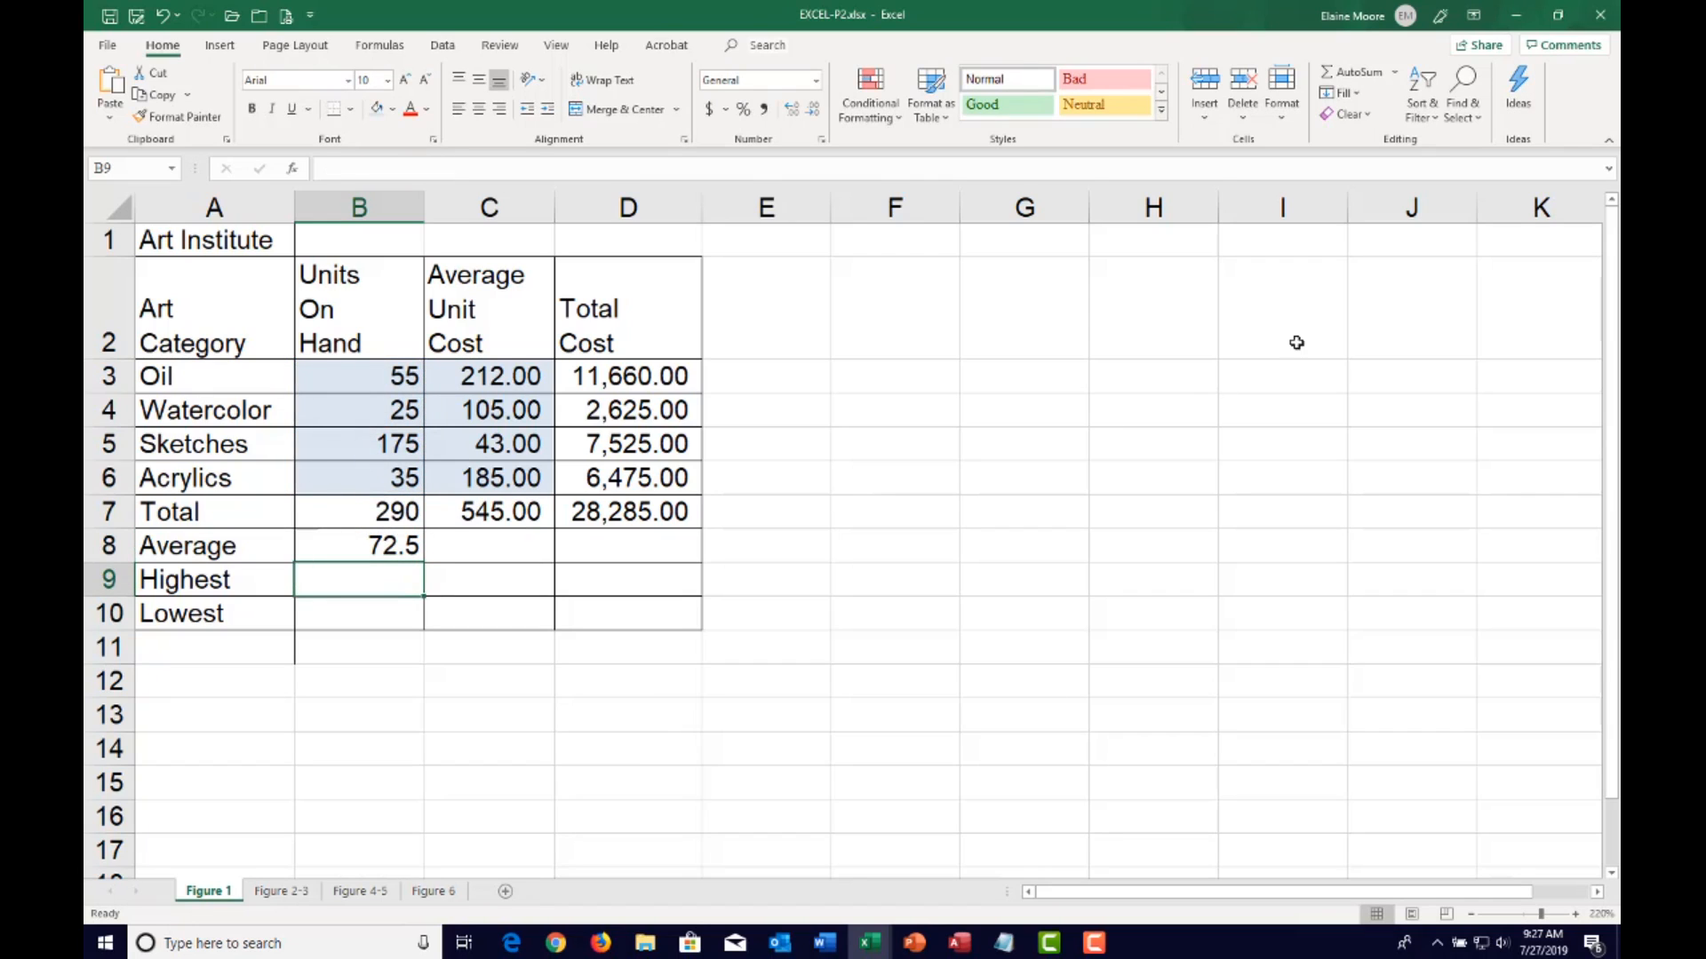
# Find the highest units on hand in cell B9 with the MAX function over B3:B6
pyautogui.click(1395, 72)
pyautogui.click(1390, 175)
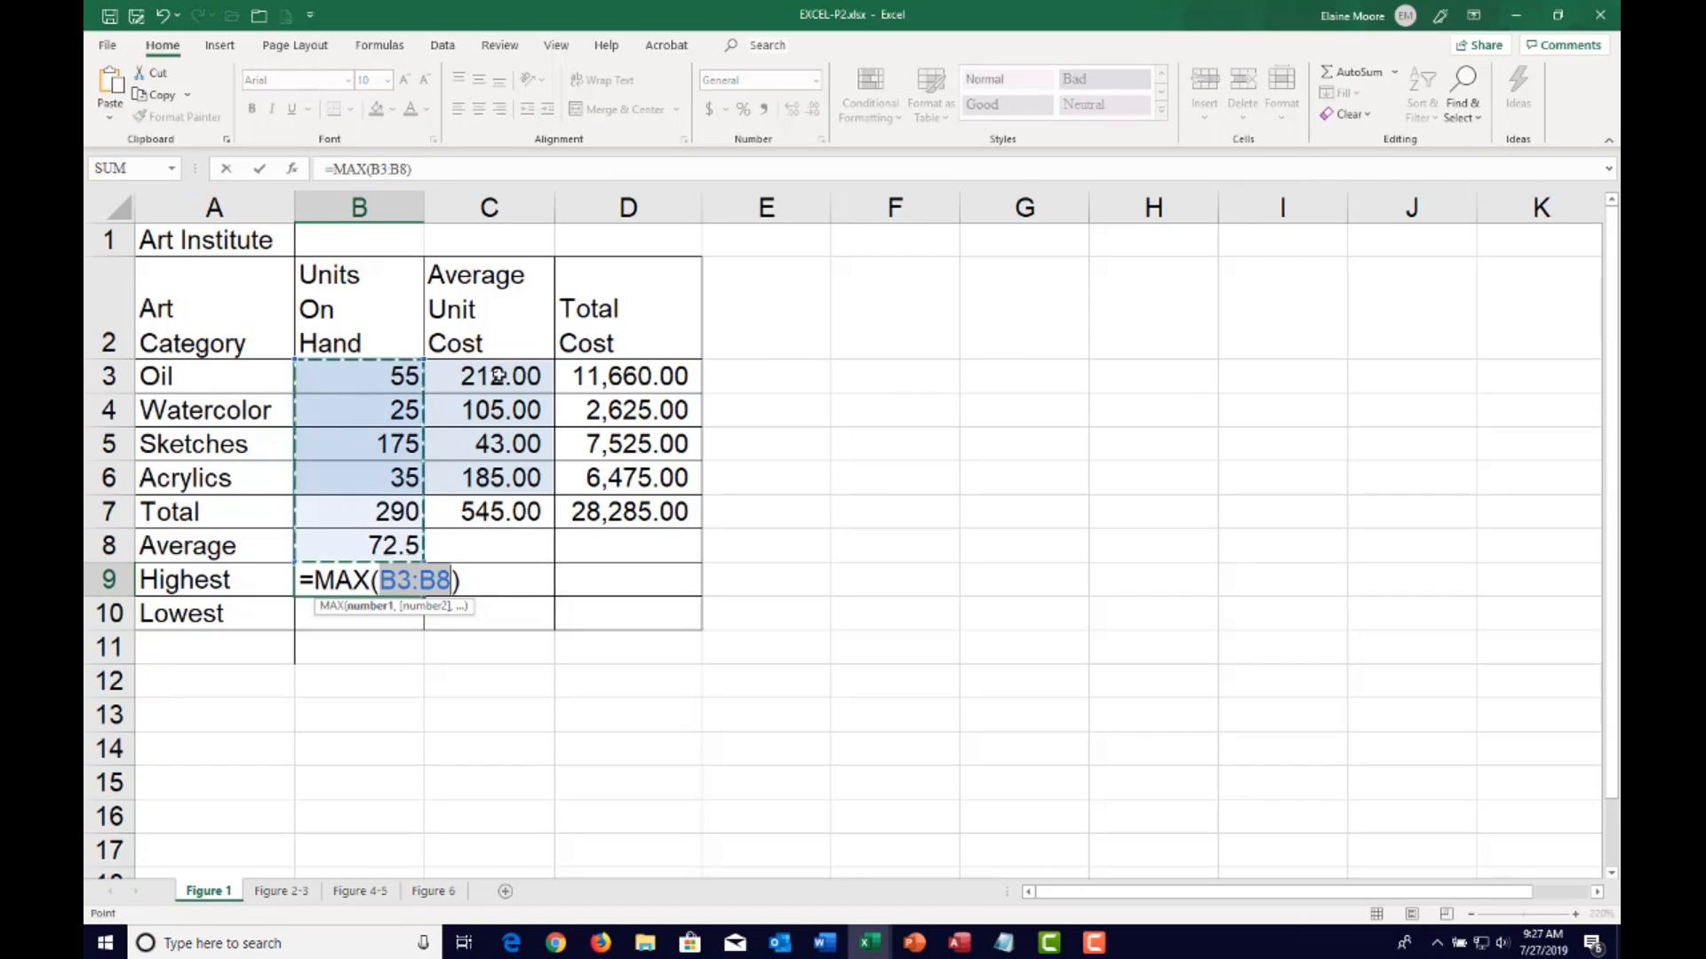
pyautogui.moveTo(377, 375); pyautogui.dragTo(385, 474)
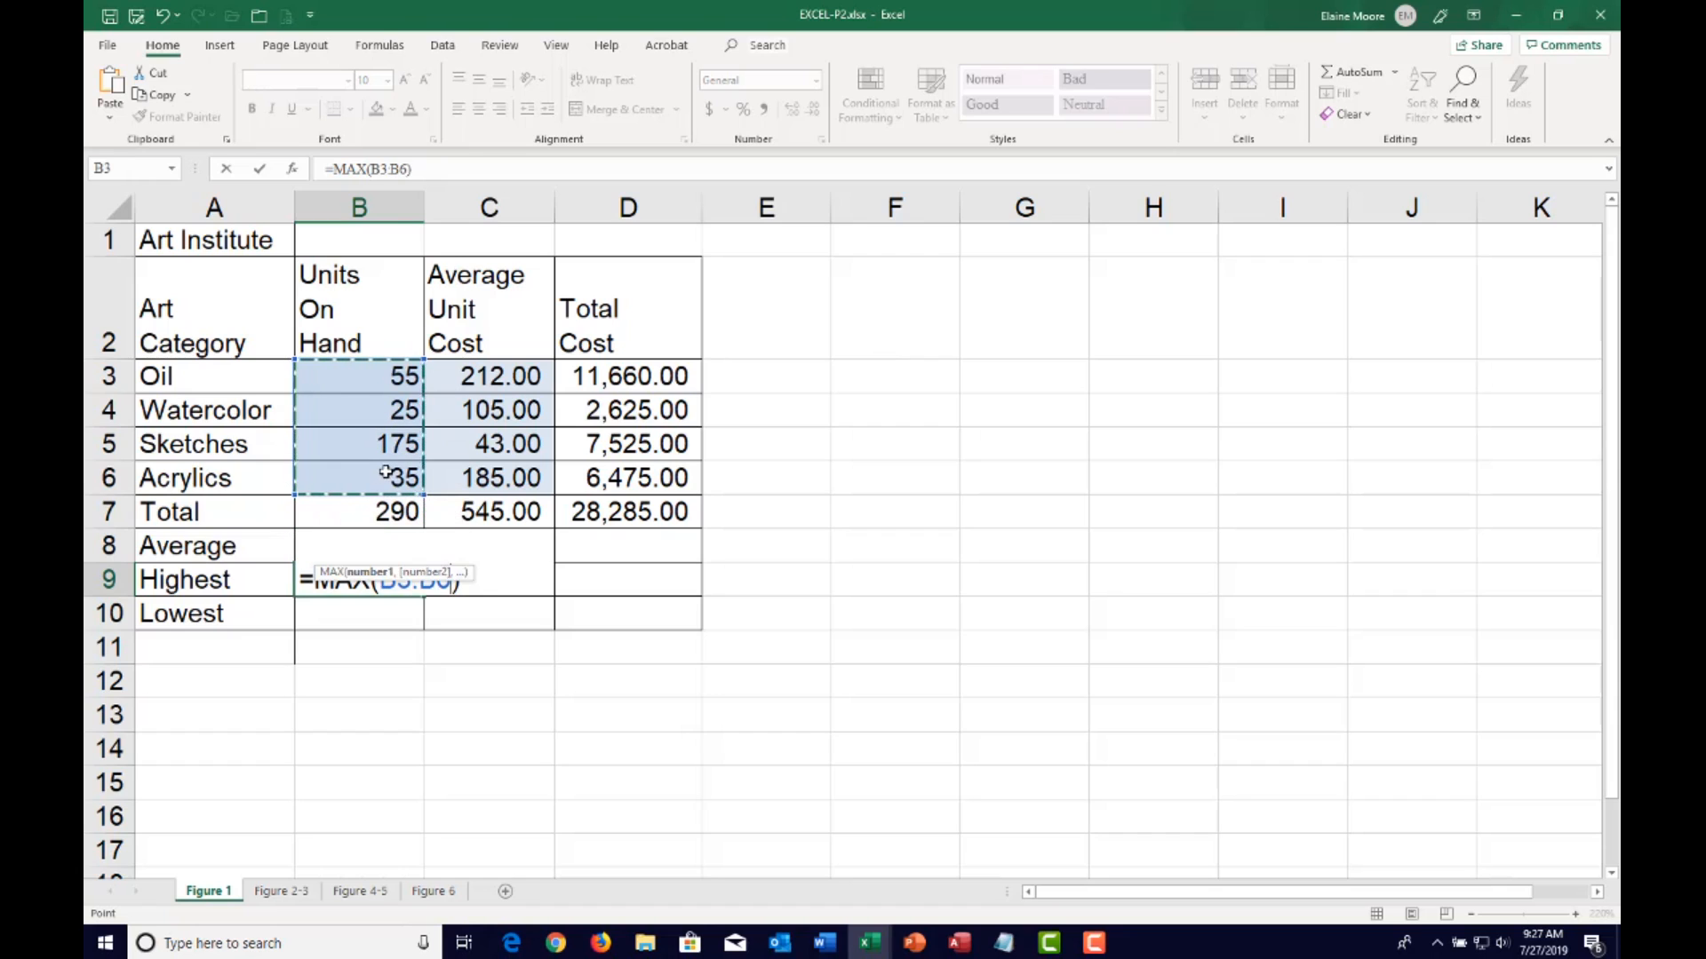
pyautogui.press('Return')
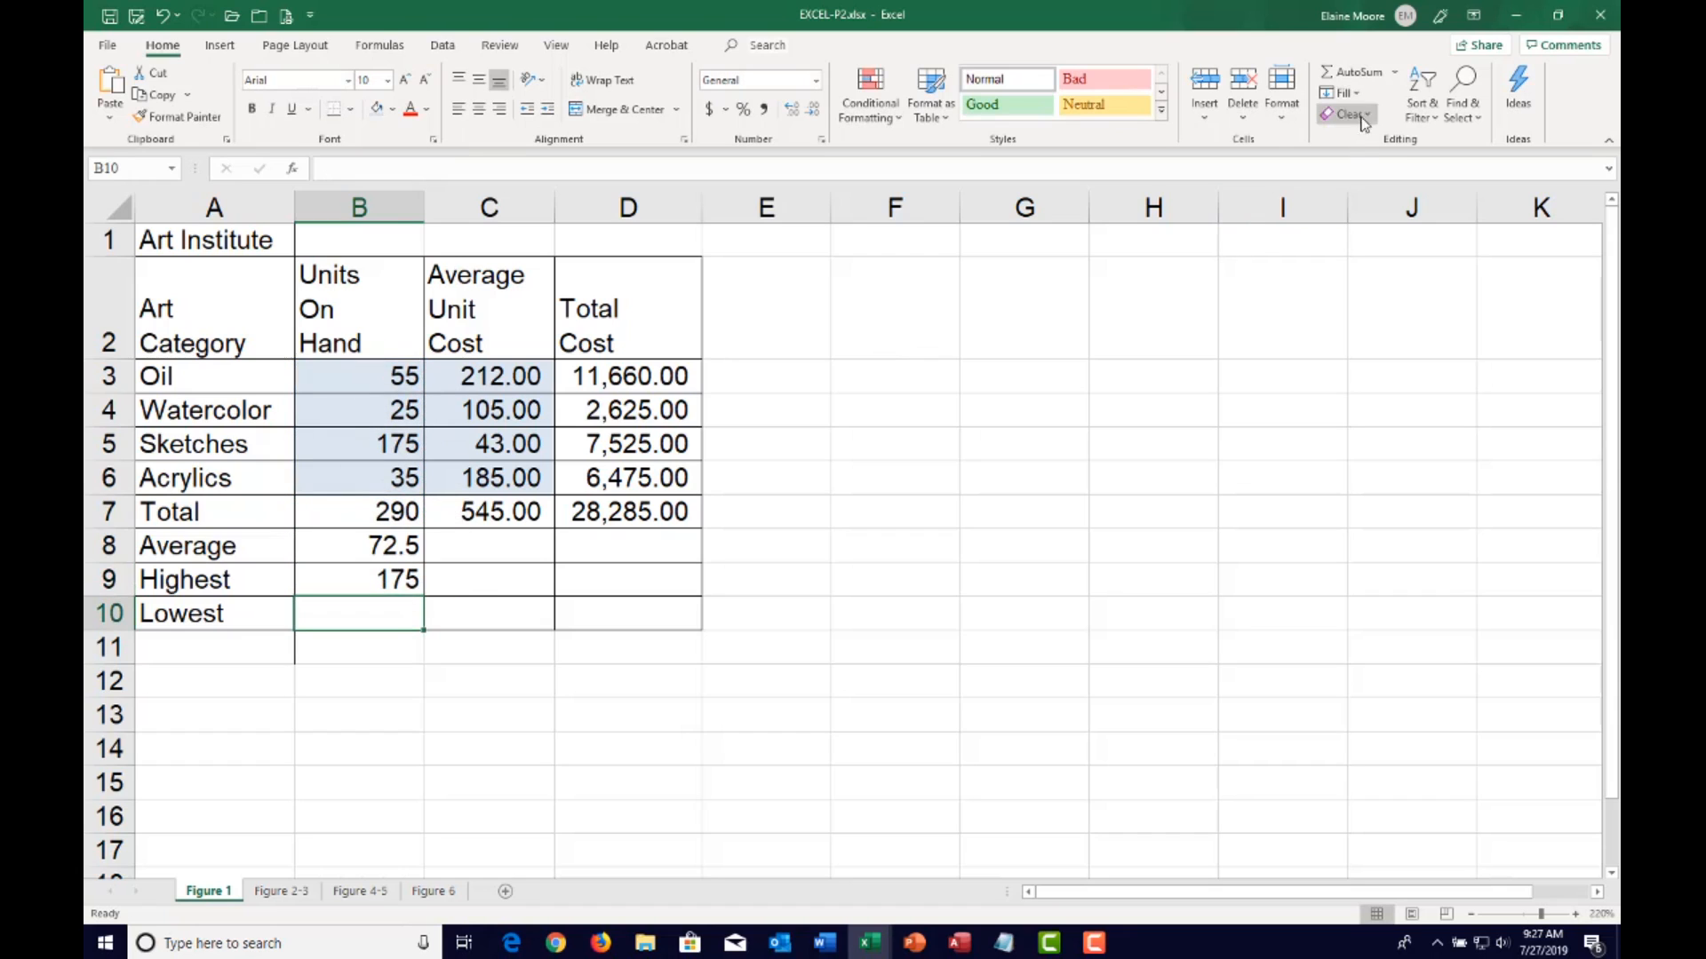
# Find the lowest units on hand in cell B10 with the MIN function over B3:B6
pyautogui.click(1392, 74)
pyautogui.click(1362, 199)
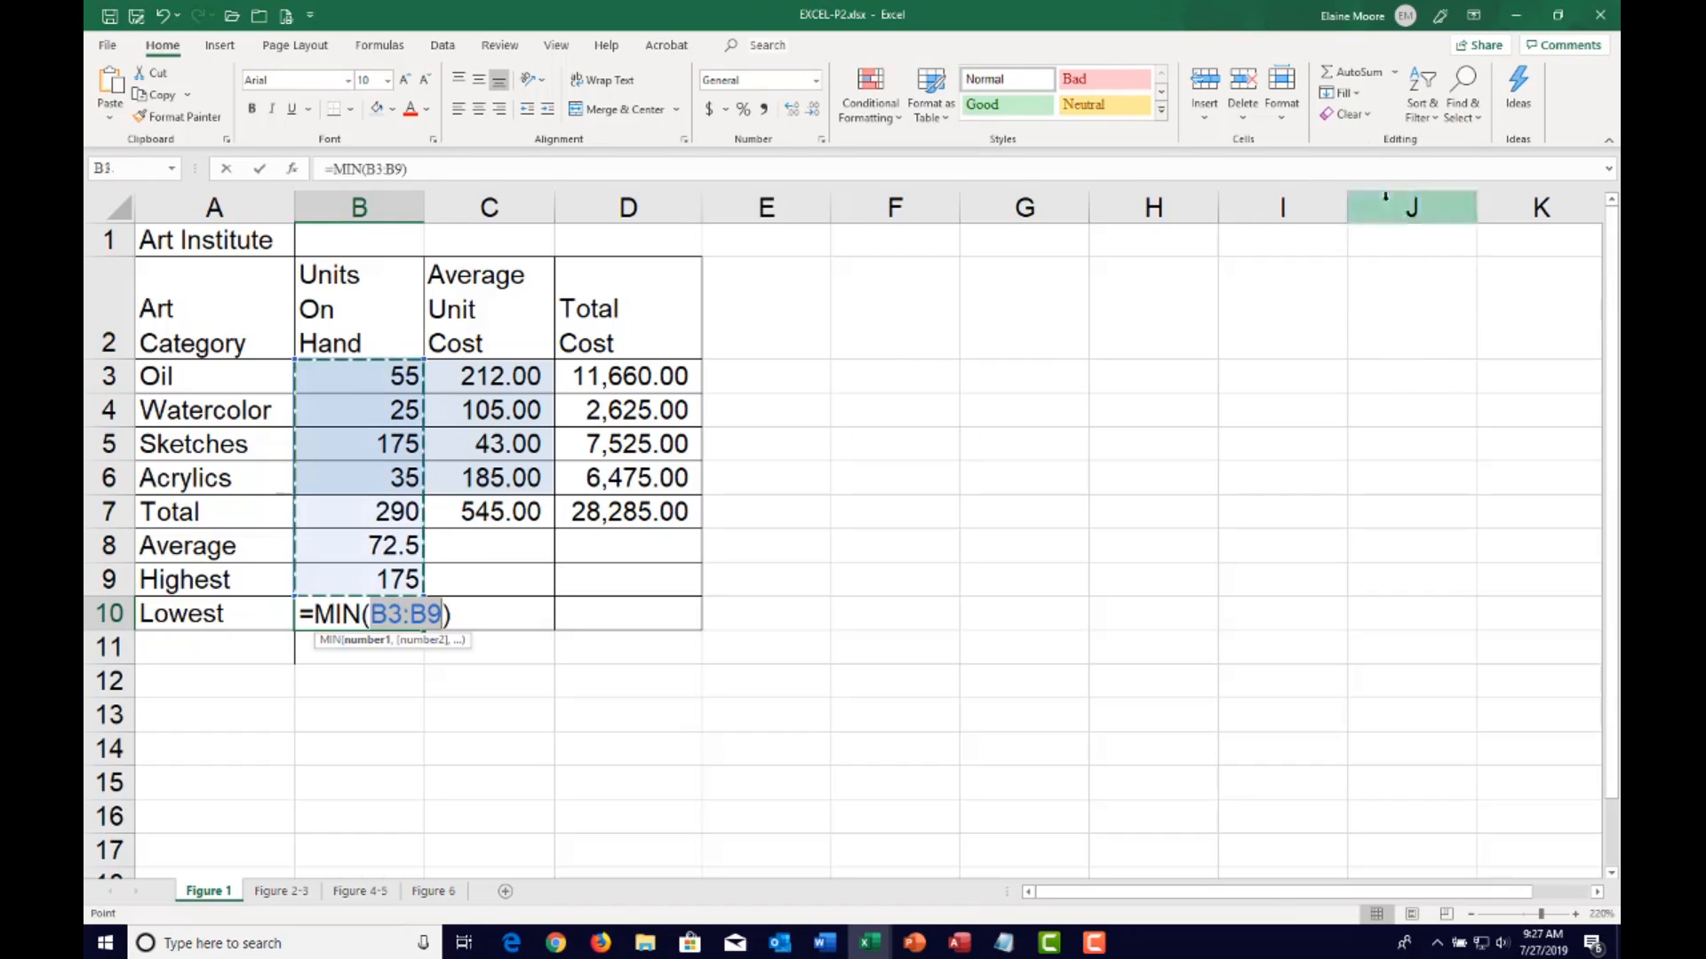
pyautogui.click(375, 384)
pyautogui.moveTo(375, 384); pyautogui.dragTo(388, 471)
pyautogui.press('Return')
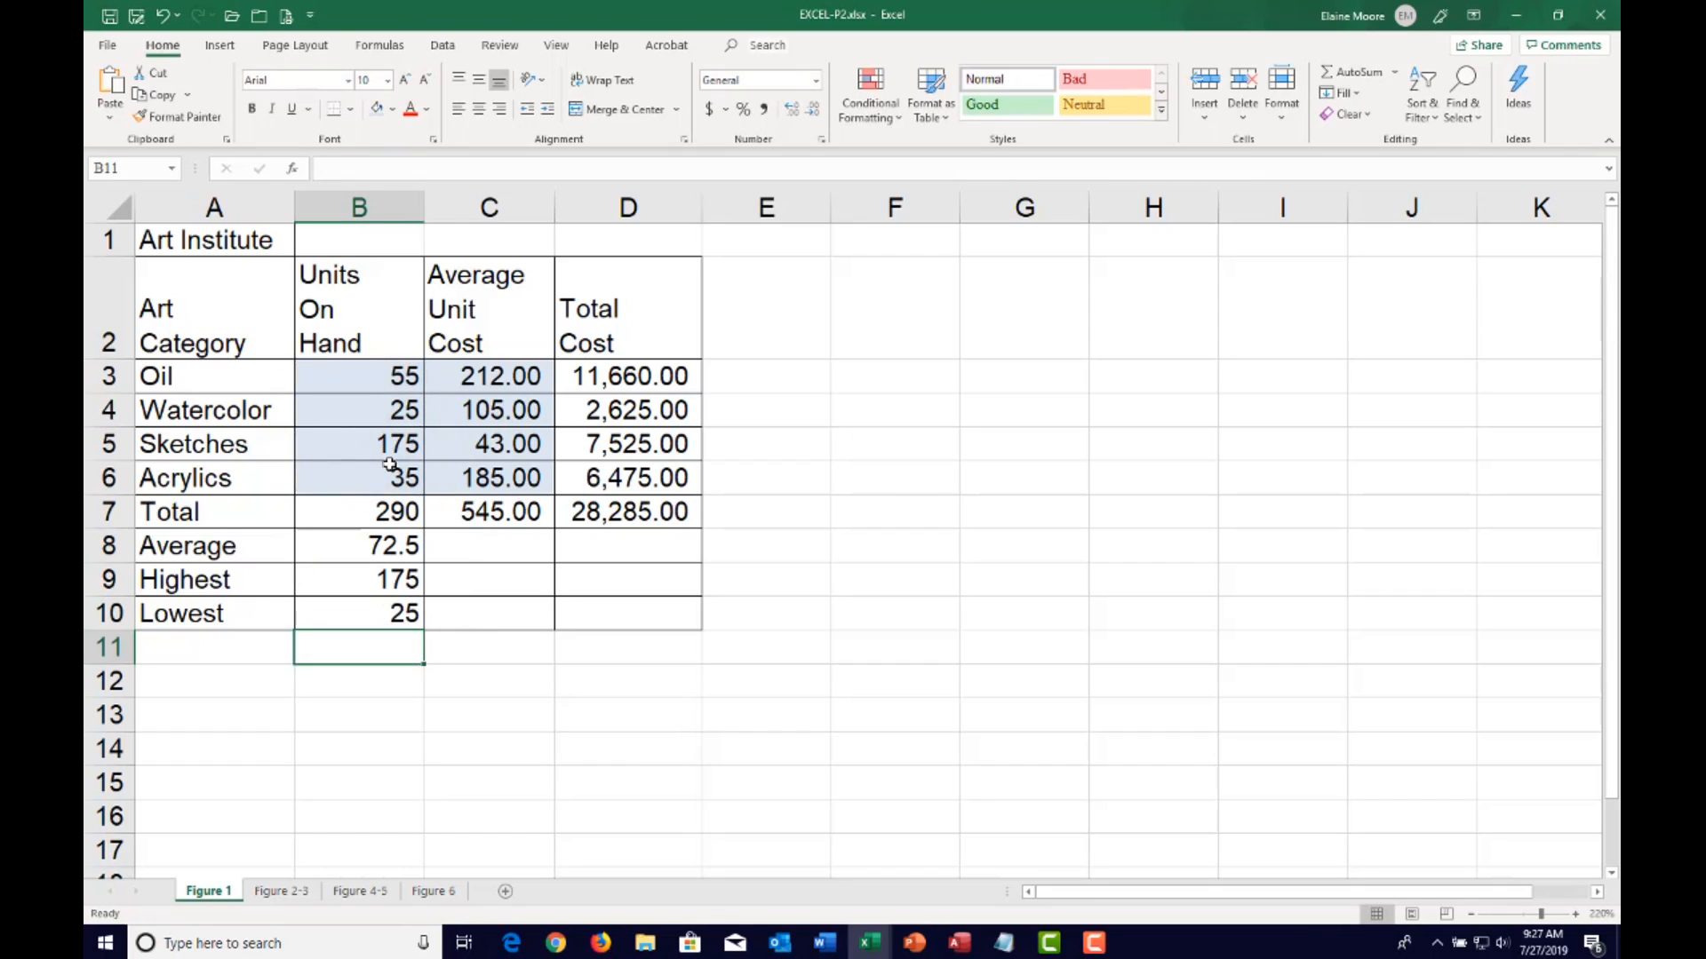
# Copy the average, highest and lowest formulas from B8:B10 across to columns C and D
pyautogui.moveTo(398, 551); pyautogui.dragTo(400, 622)
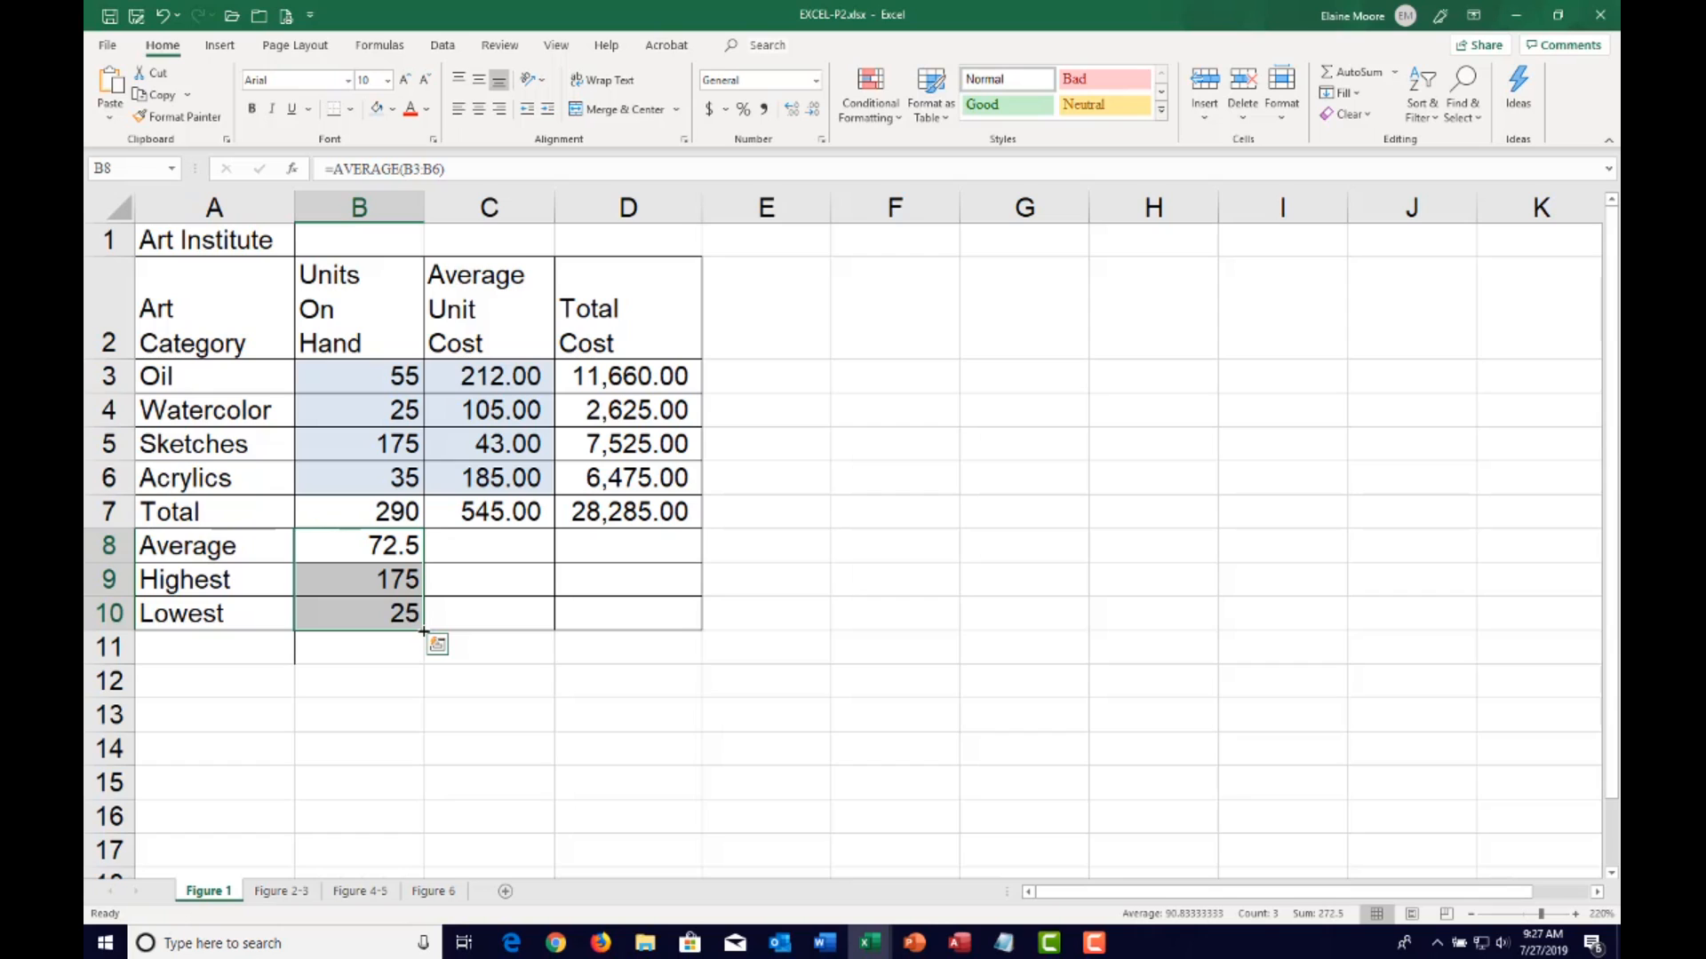
pyautogui.moveTo(424, 632); pyautogui.dragTo(644, 628)
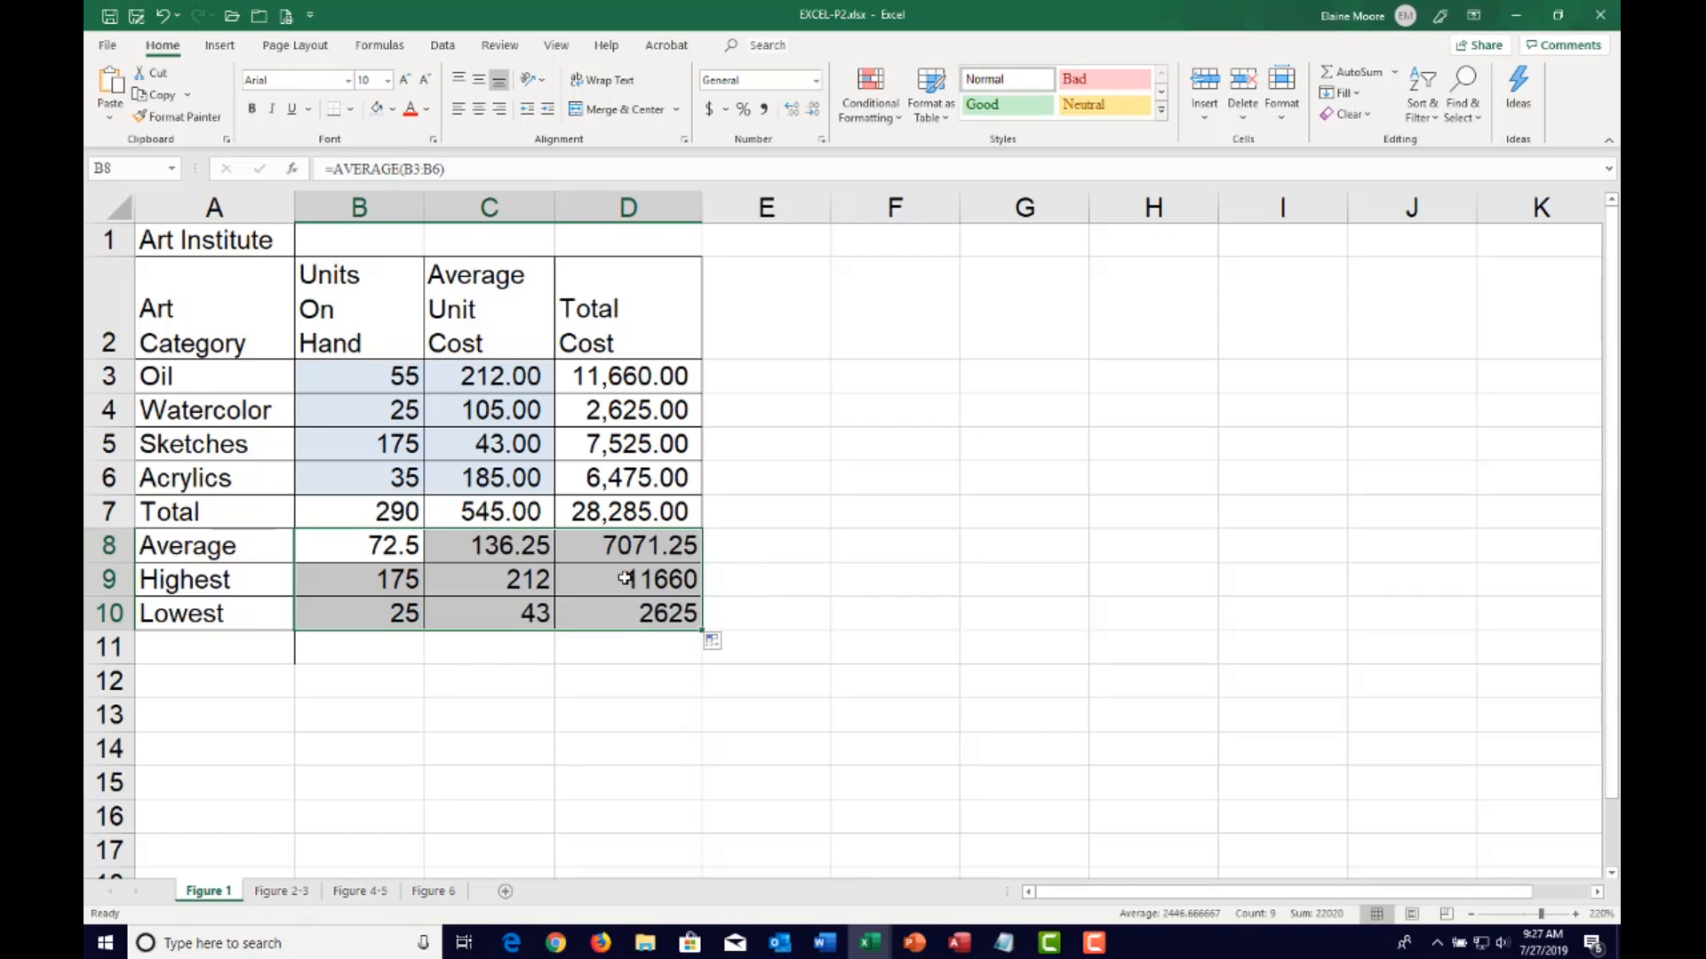
pyautogui.click(794, 458)
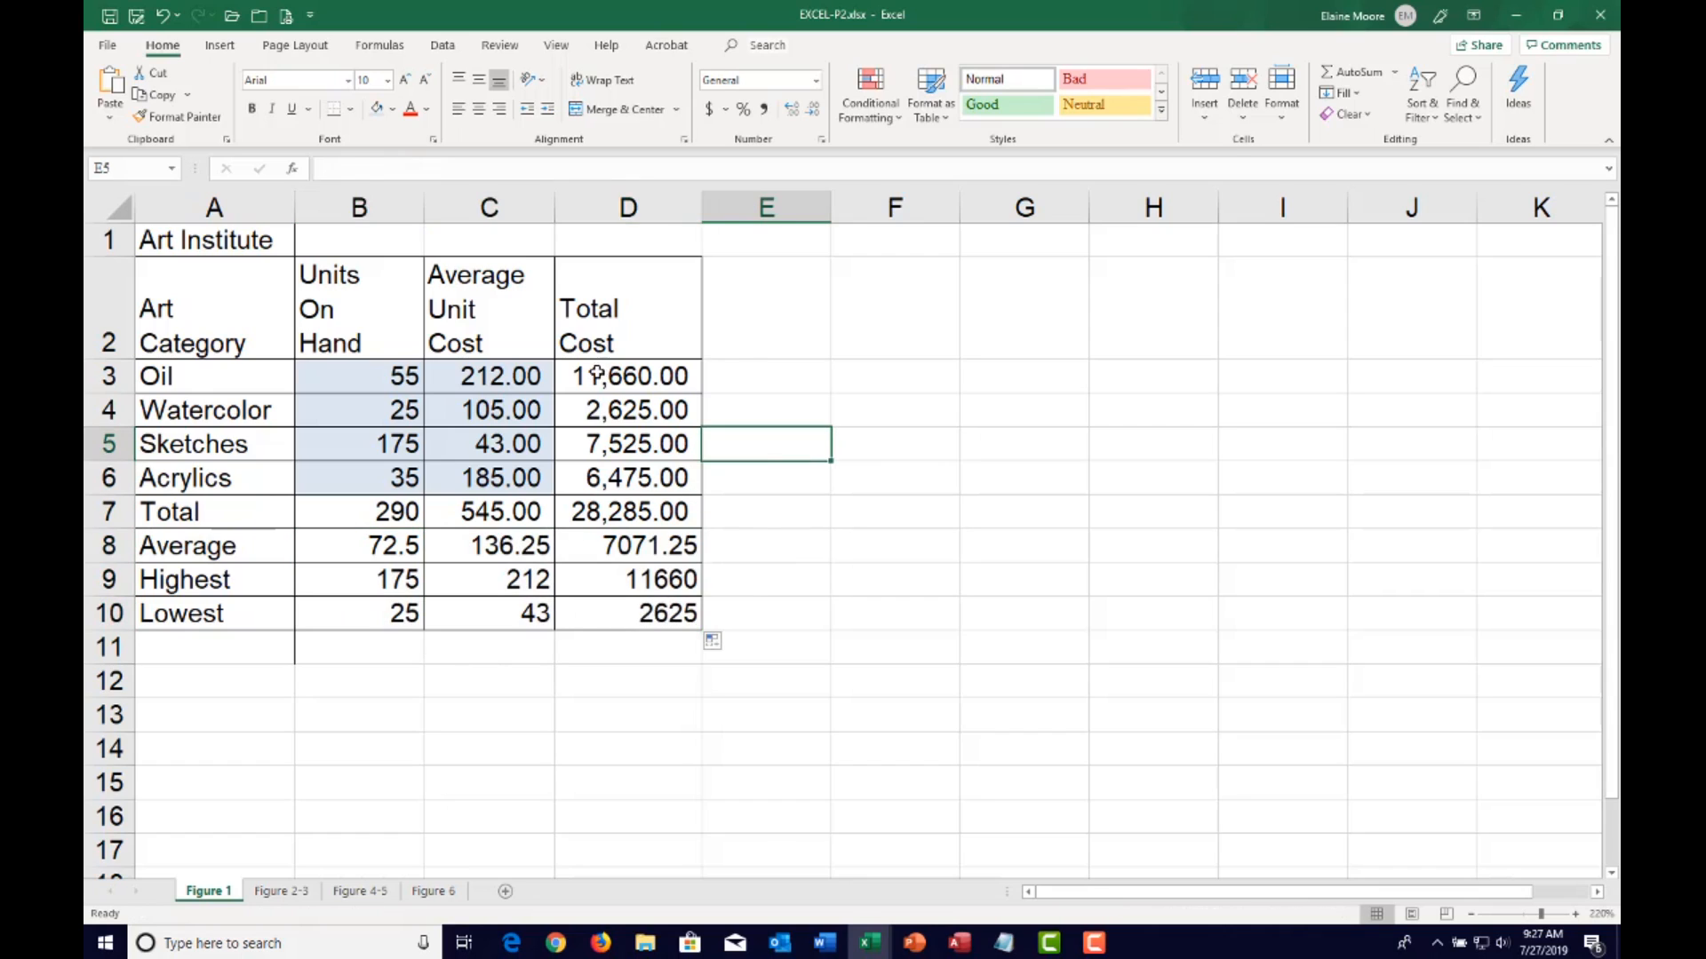
# Apply the comma number style to the summary cells C7:D10
pyautogui.click(600, 368)
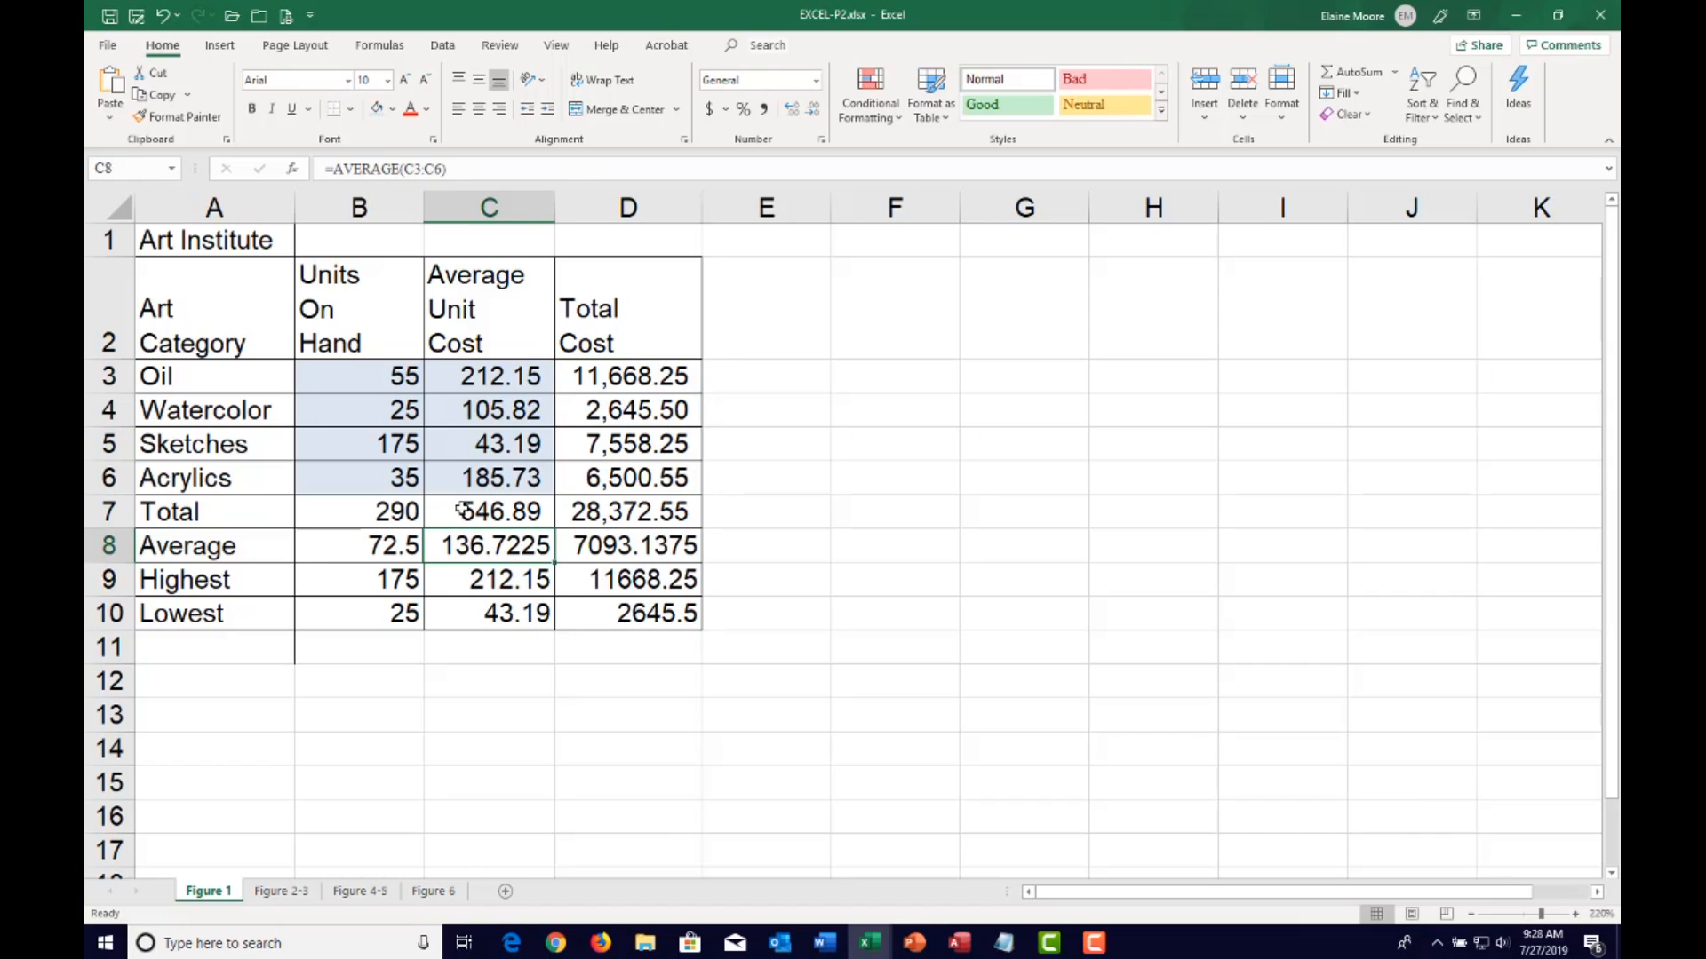
pyautogui.moveTo(462, 508); pyautogui.dragTo(624, 615)
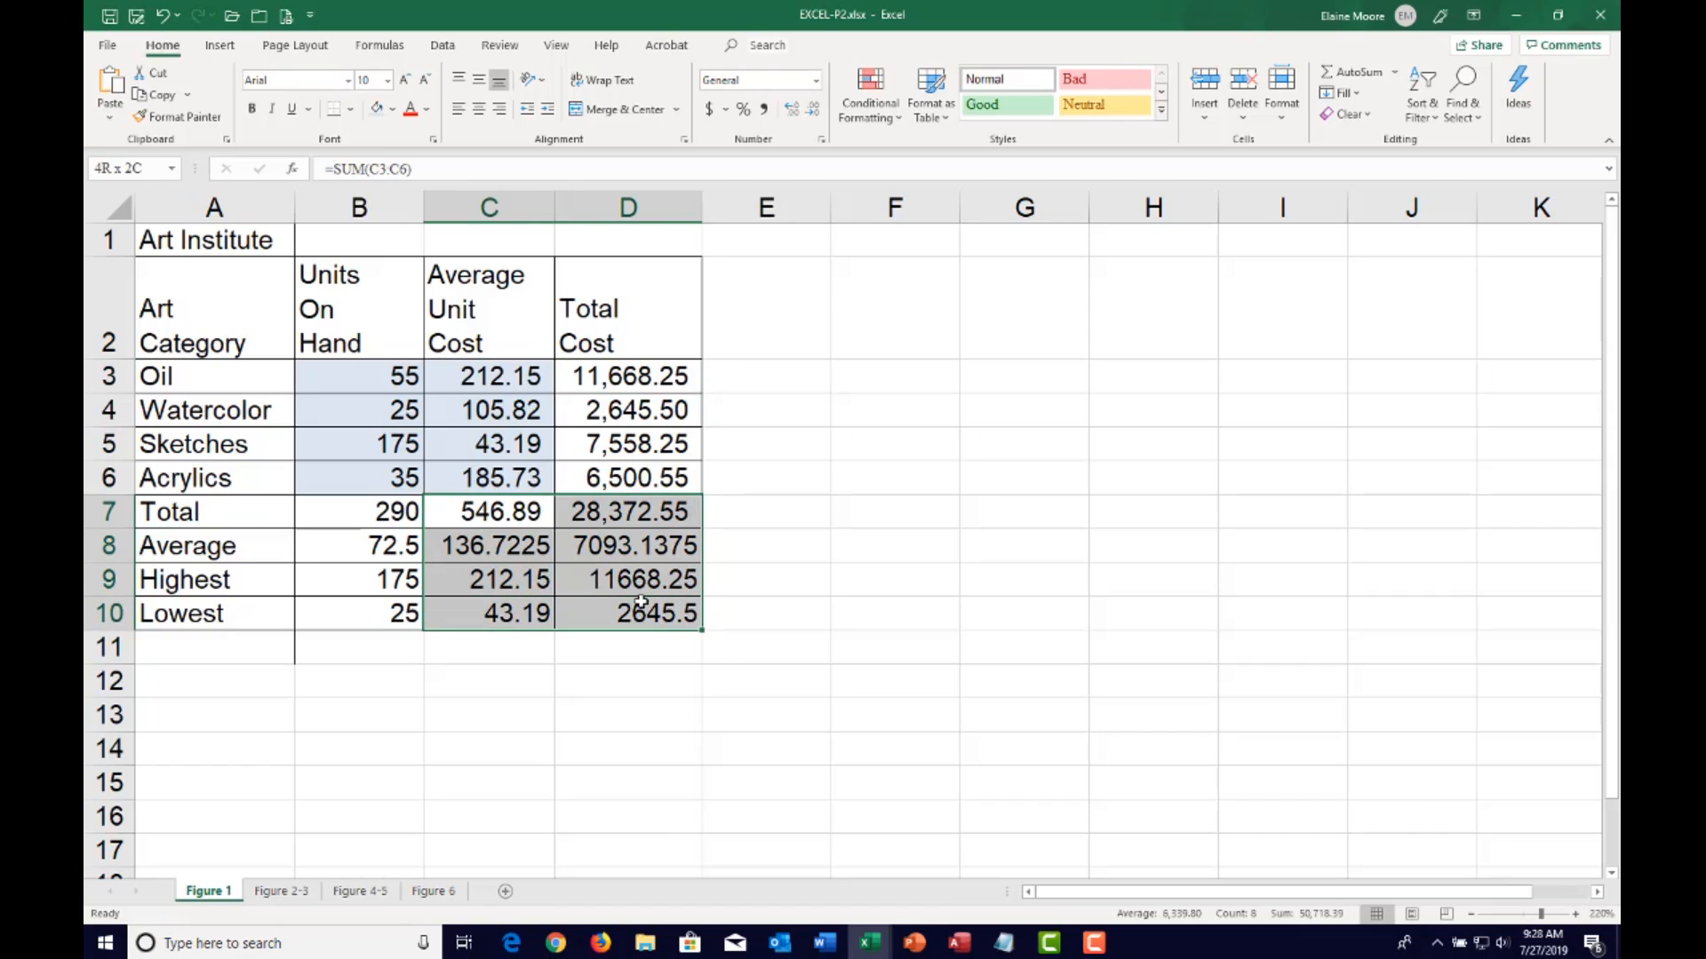
pyautogui.click(765, 109)
pyautogui.click(760, 453)
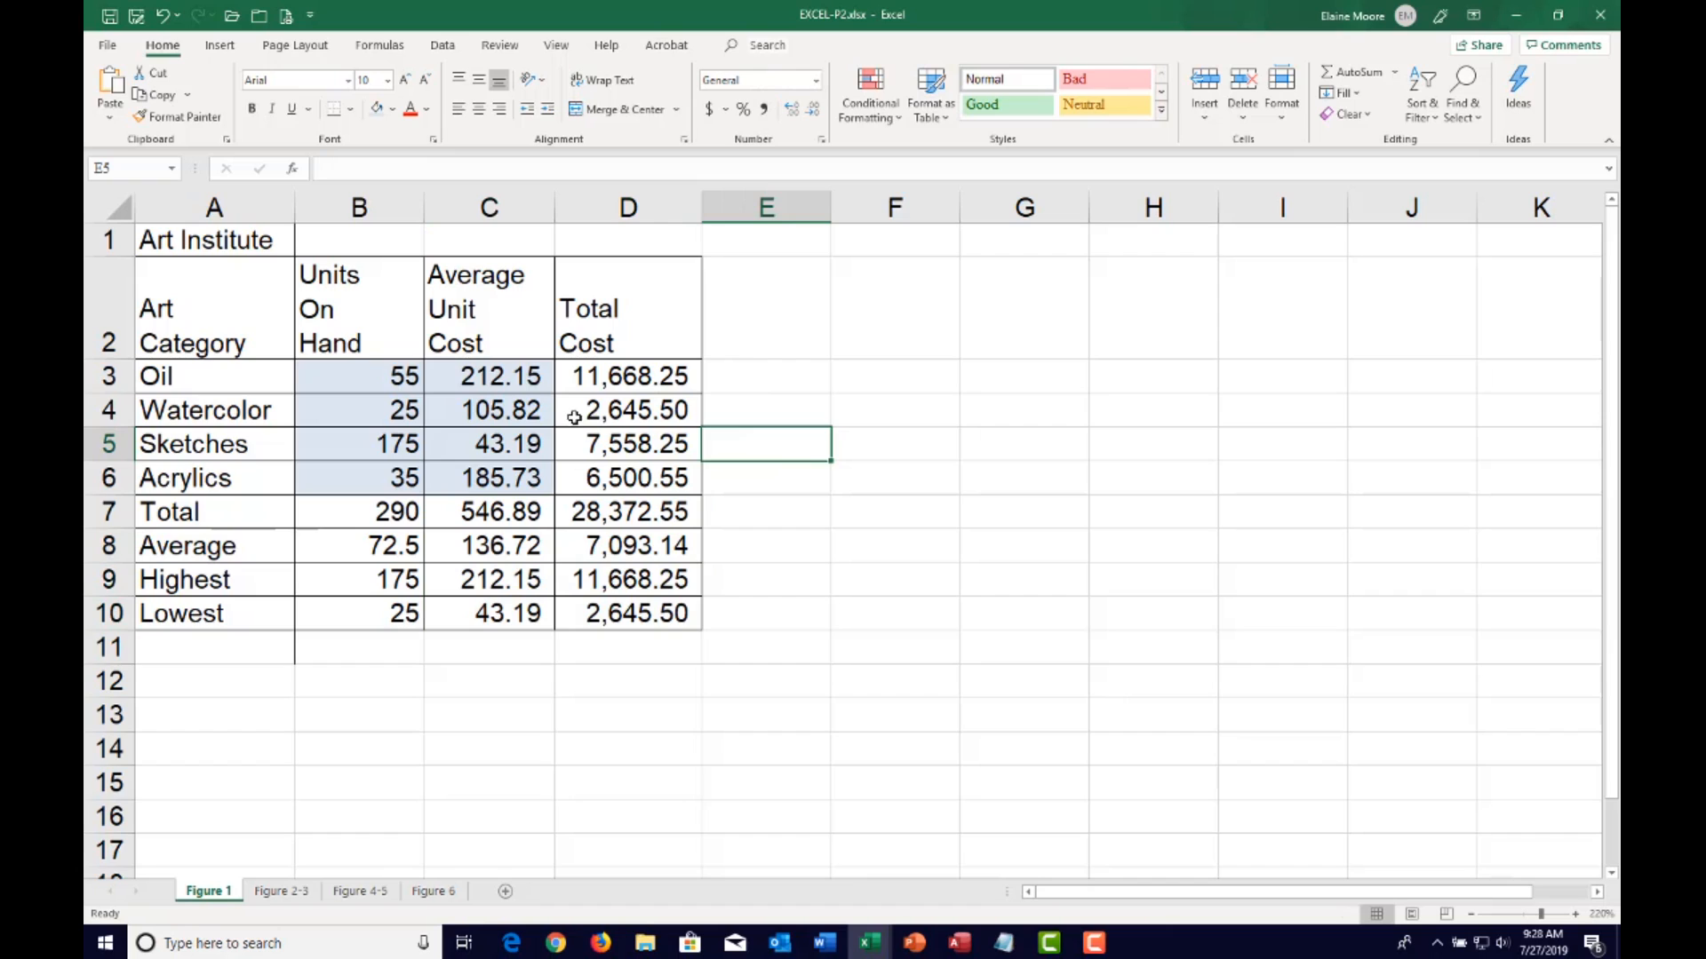
# Examine Oil's total cost formula in cell D3 without changing it
pyautogui.click(612, 381)
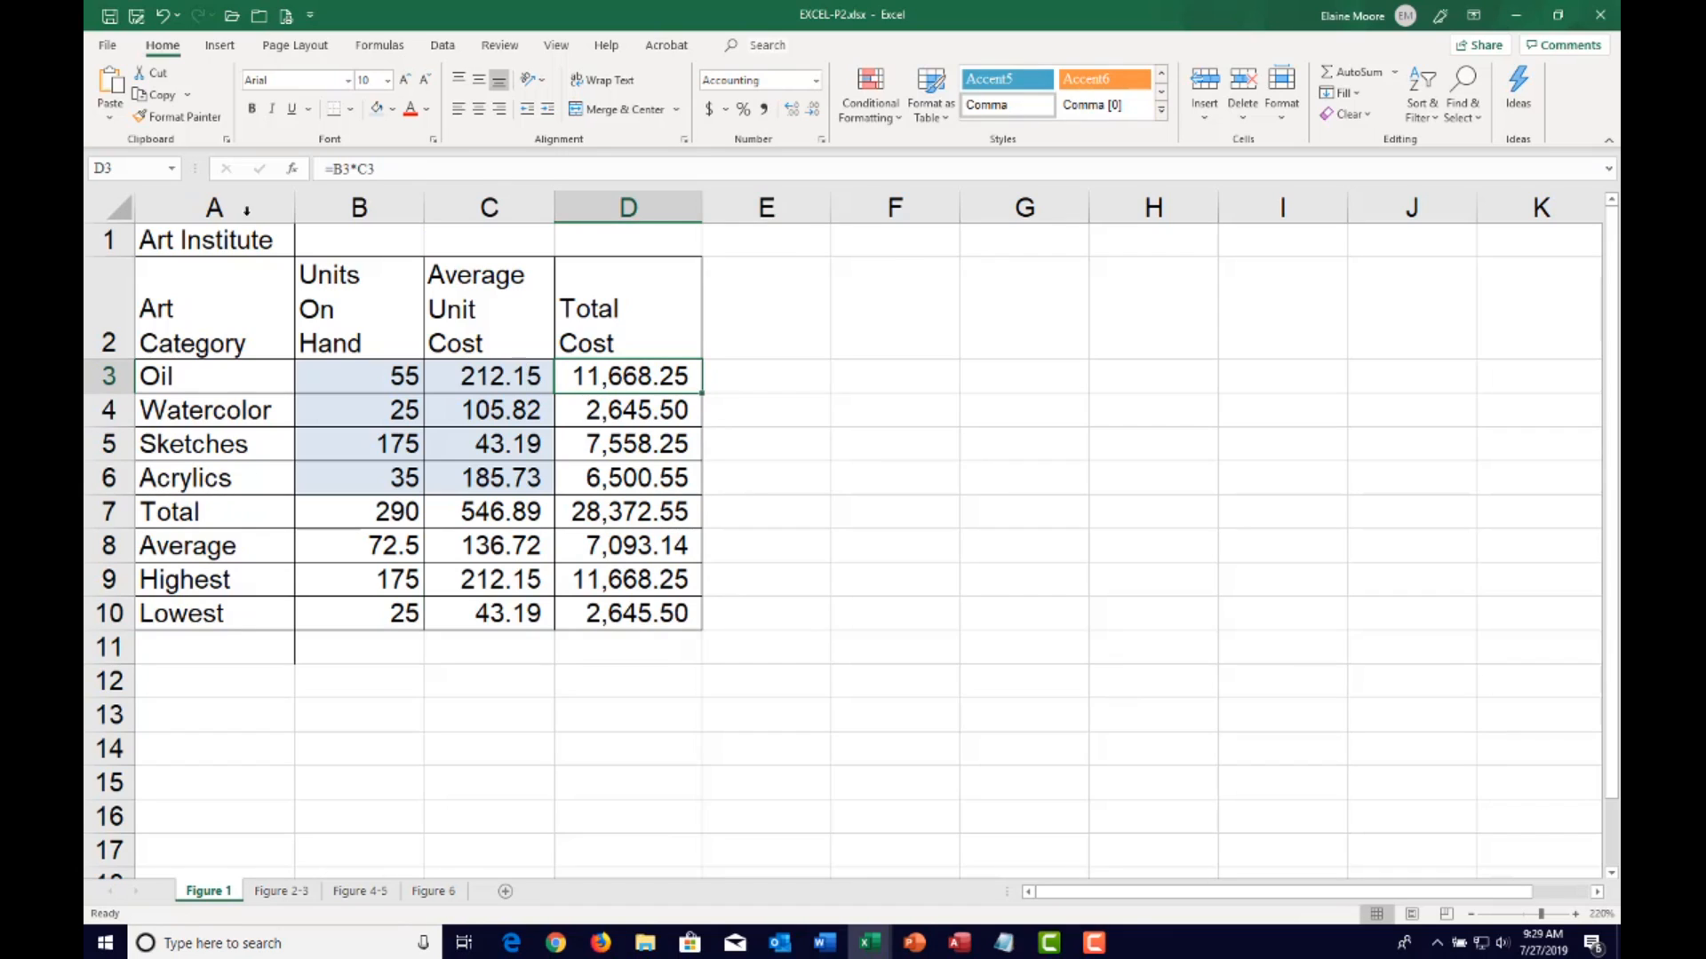
pyautogui.click(409, 167)
pyautogui.moveTo(377, 169); pyautogui.dragTo(323, 169)
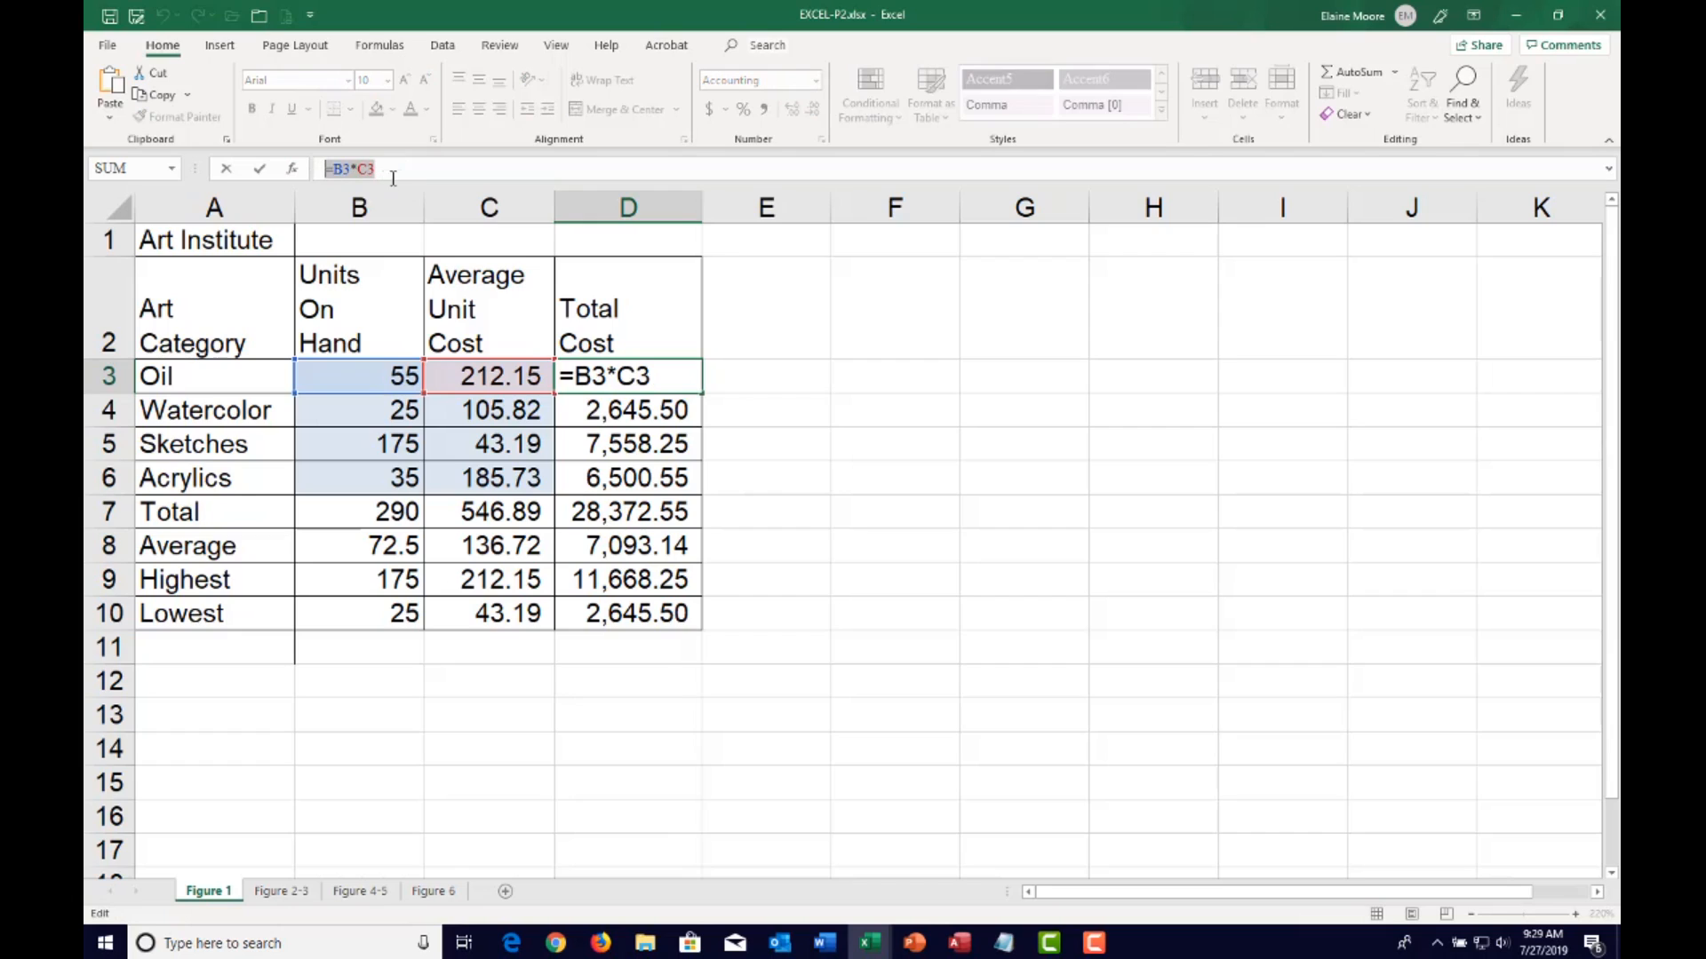
pyautogui.doubleClick(564, 377)
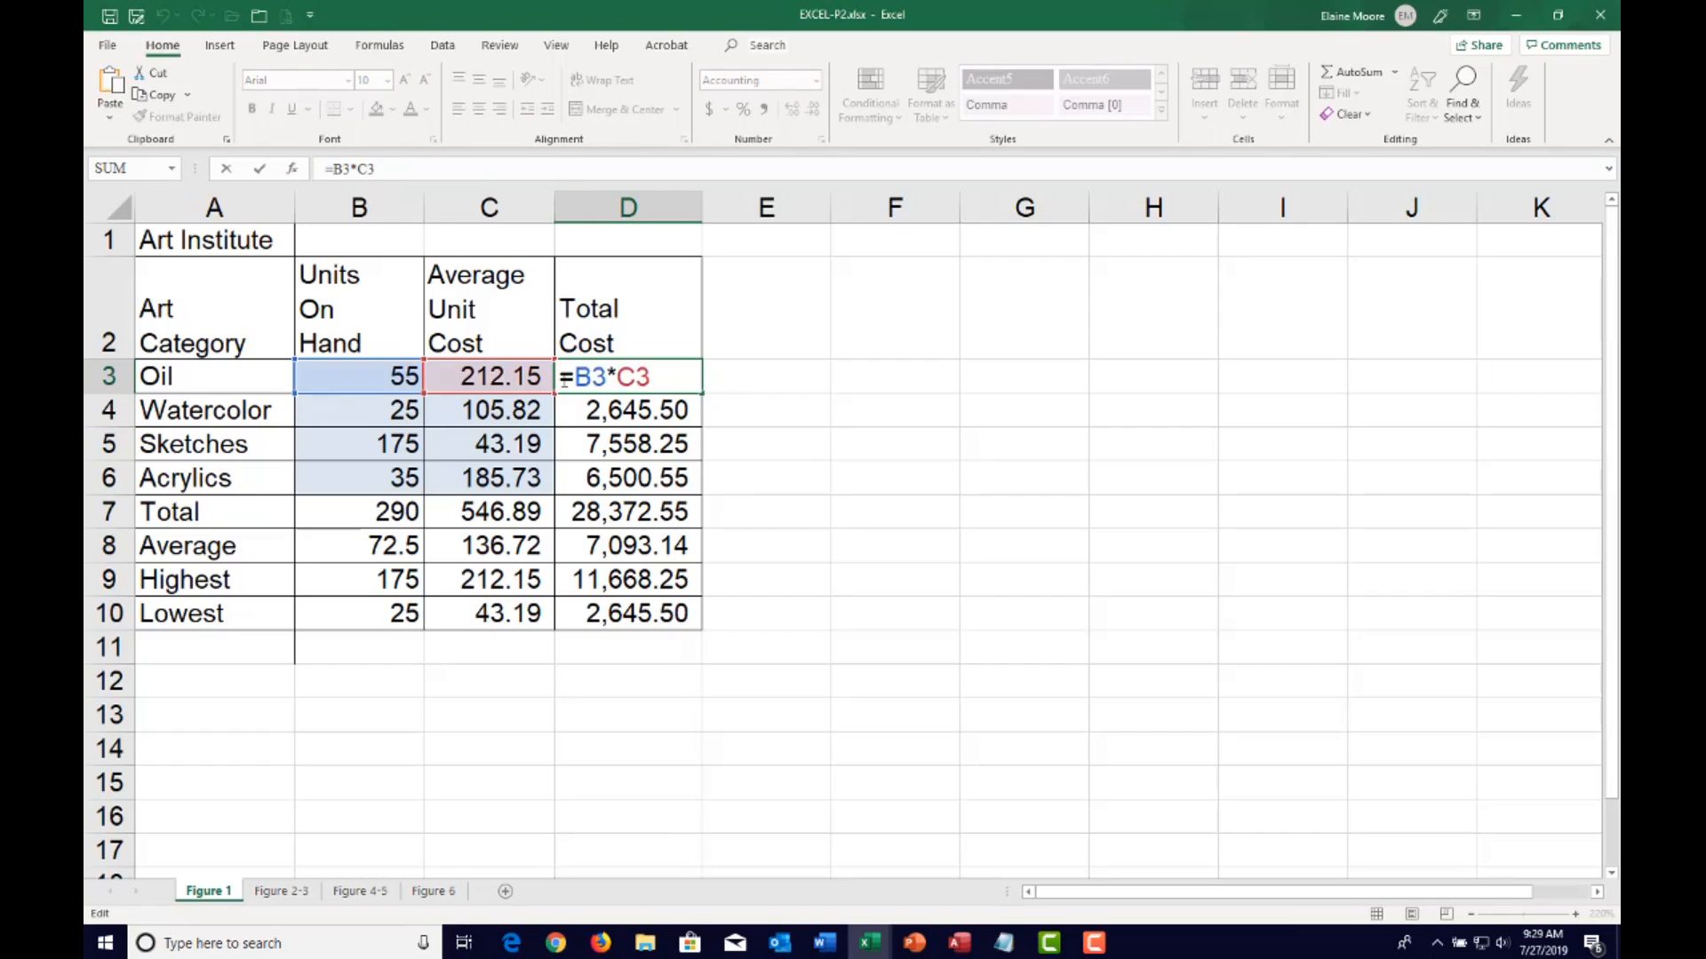
pyautogui.click(725, 377)
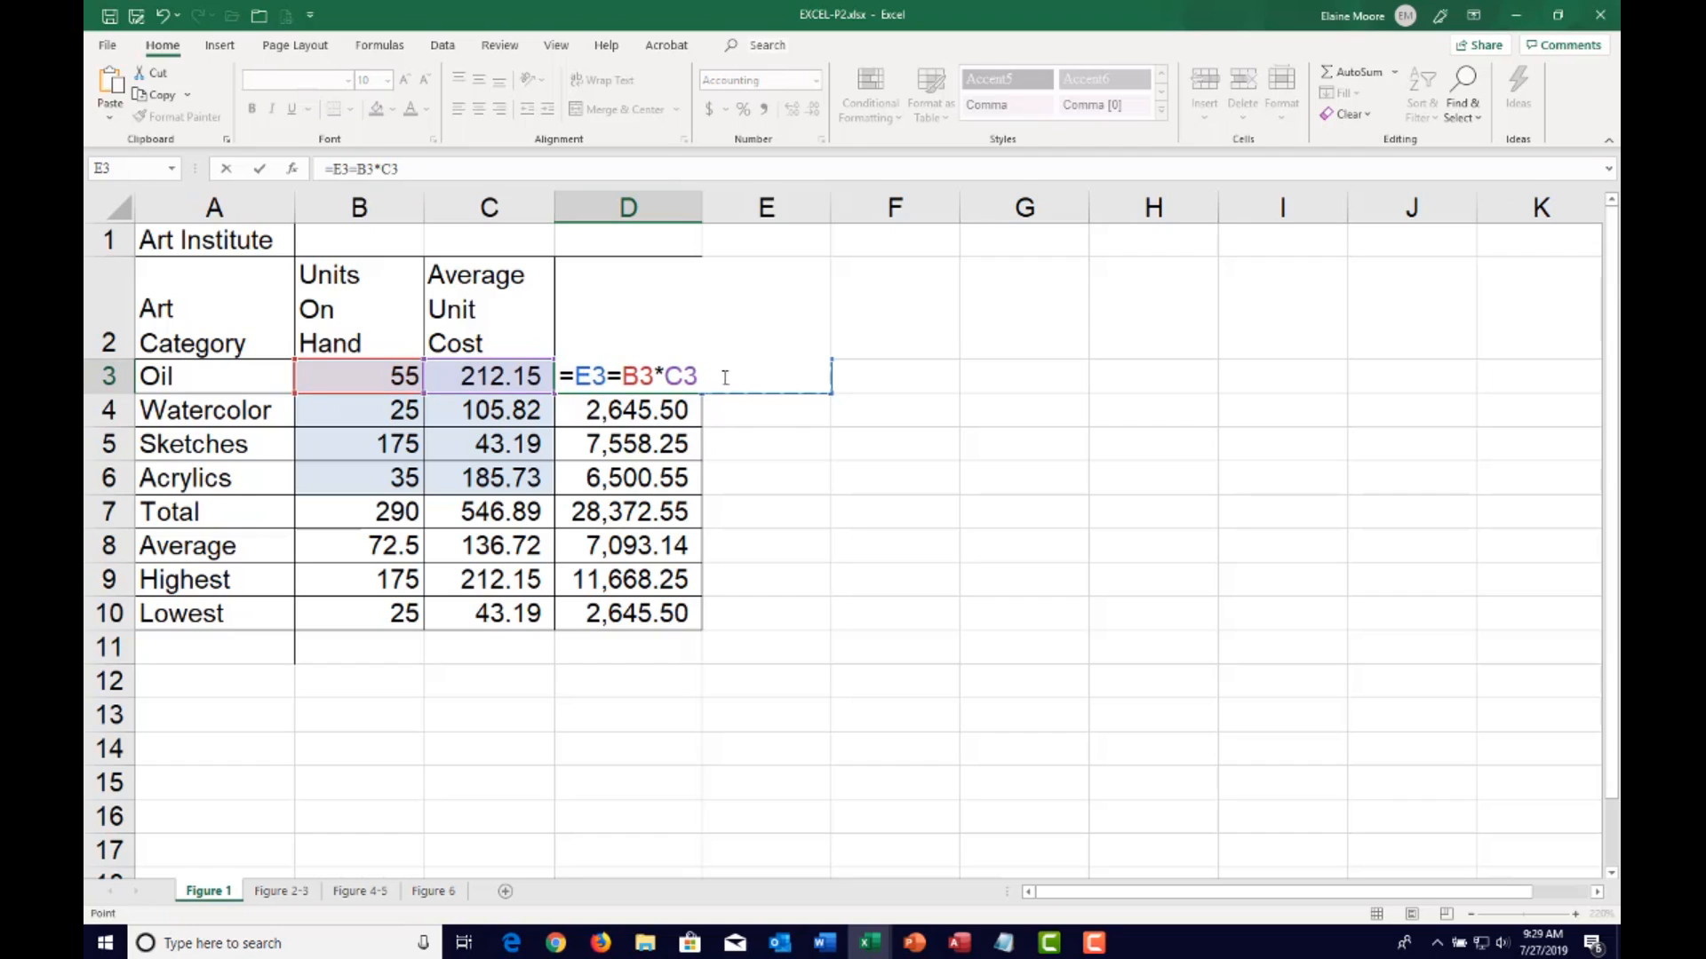
pyautogui.press('Escape')
pyautogui.click(751, 373)
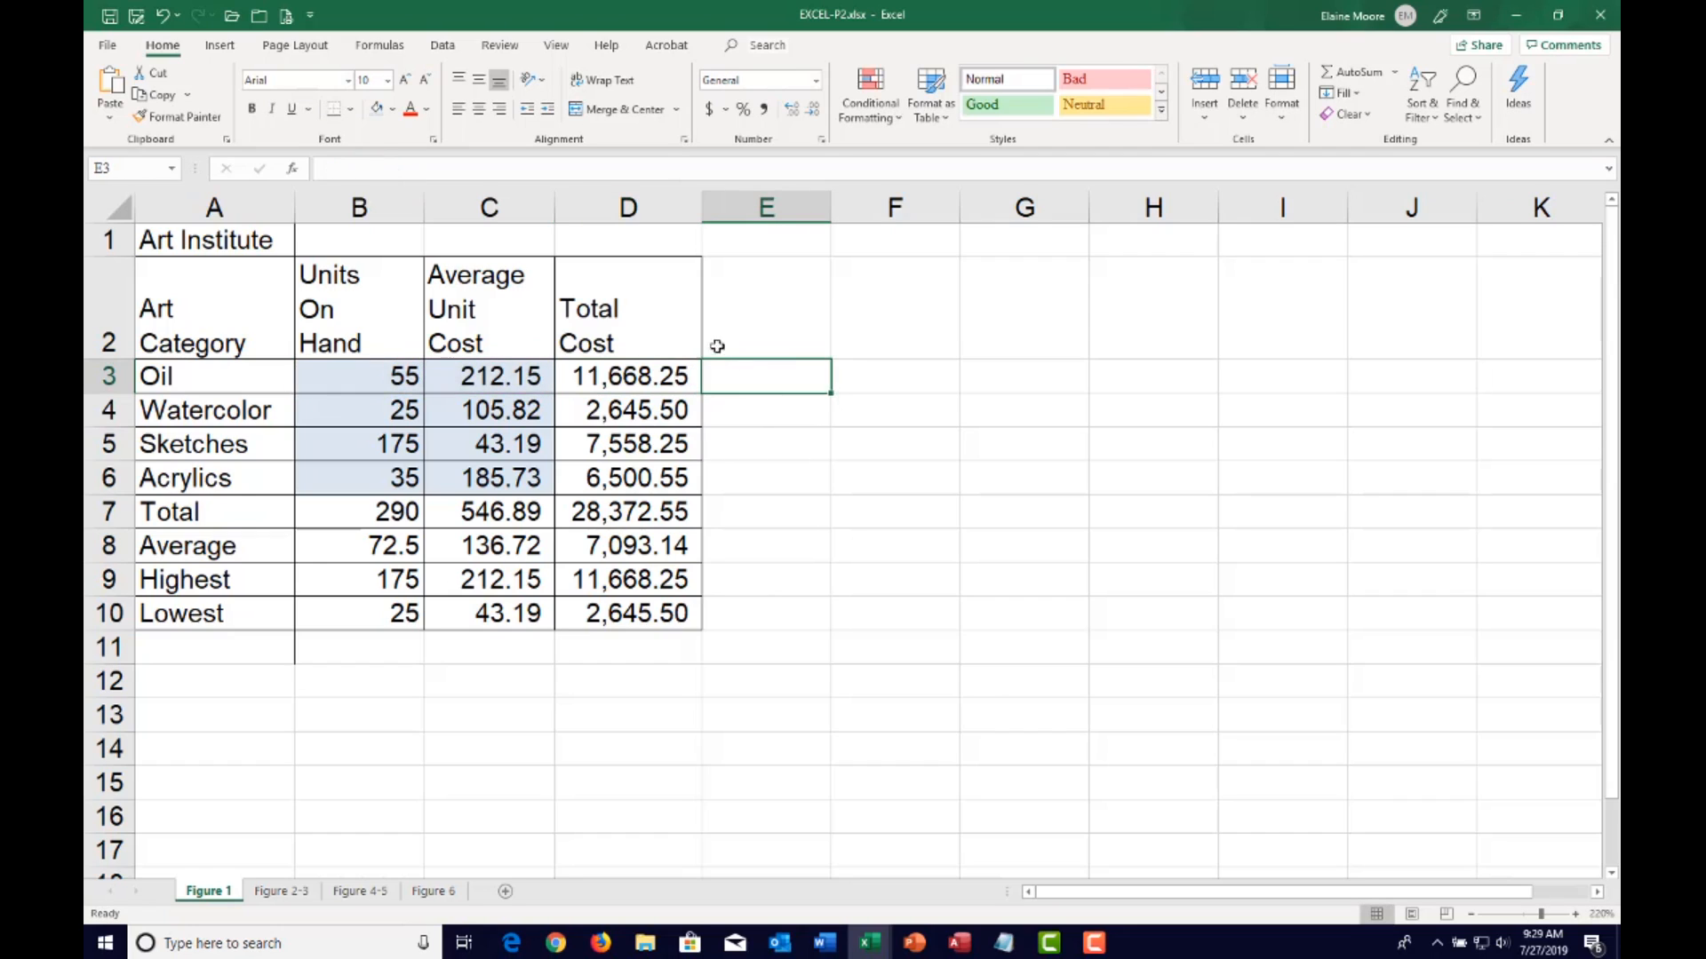
# Enter the column heading "Round" in cell E2
pyautogui.click(751, 324)
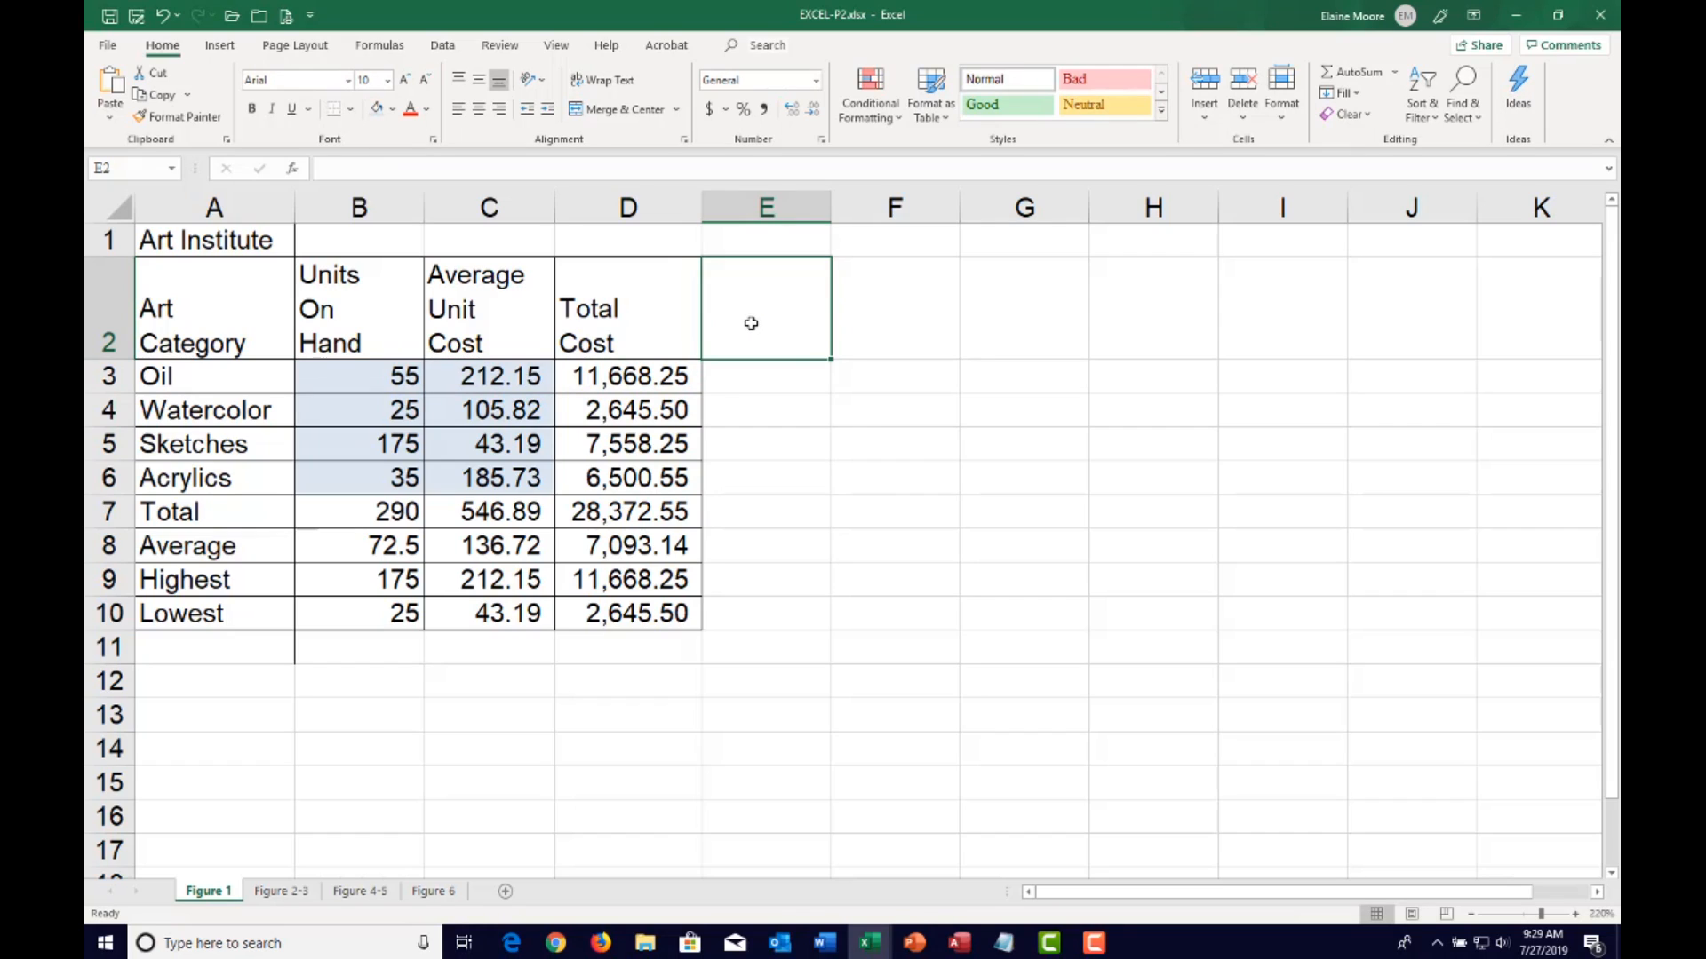
pyautogui.write('Round')
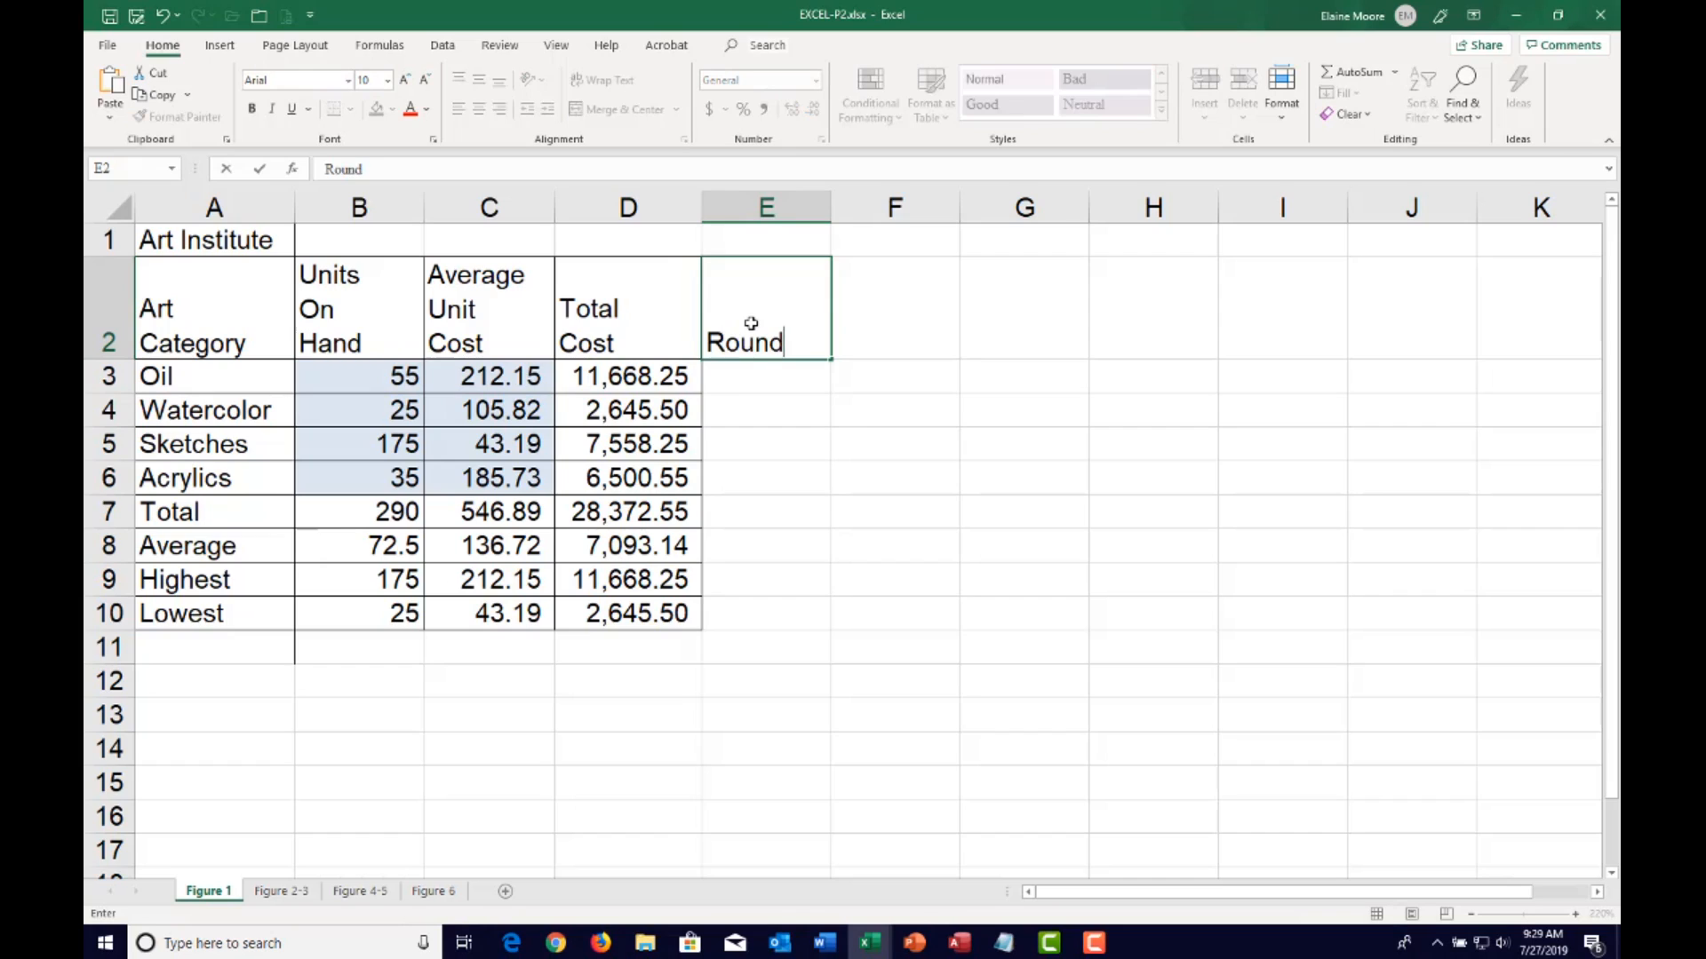
pyautogui.press('Return')
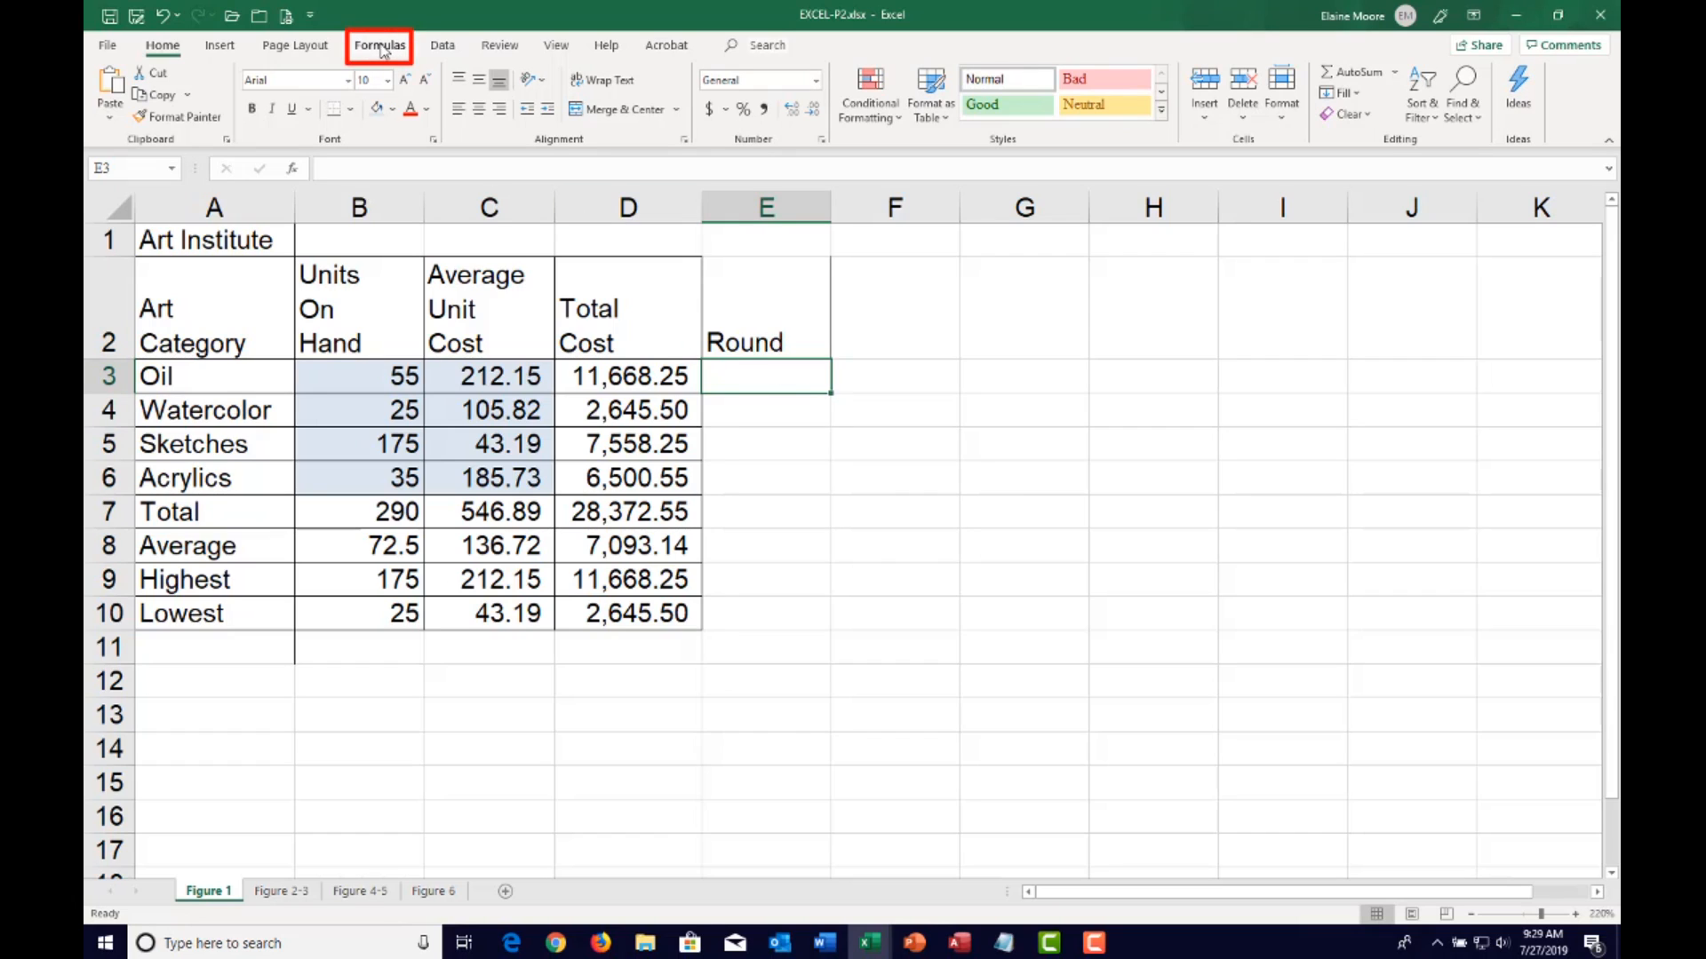
# Search for and insert the ROUND function in cell E3, rounding D3 to 0 digits
pyautogui.click(294, 172)
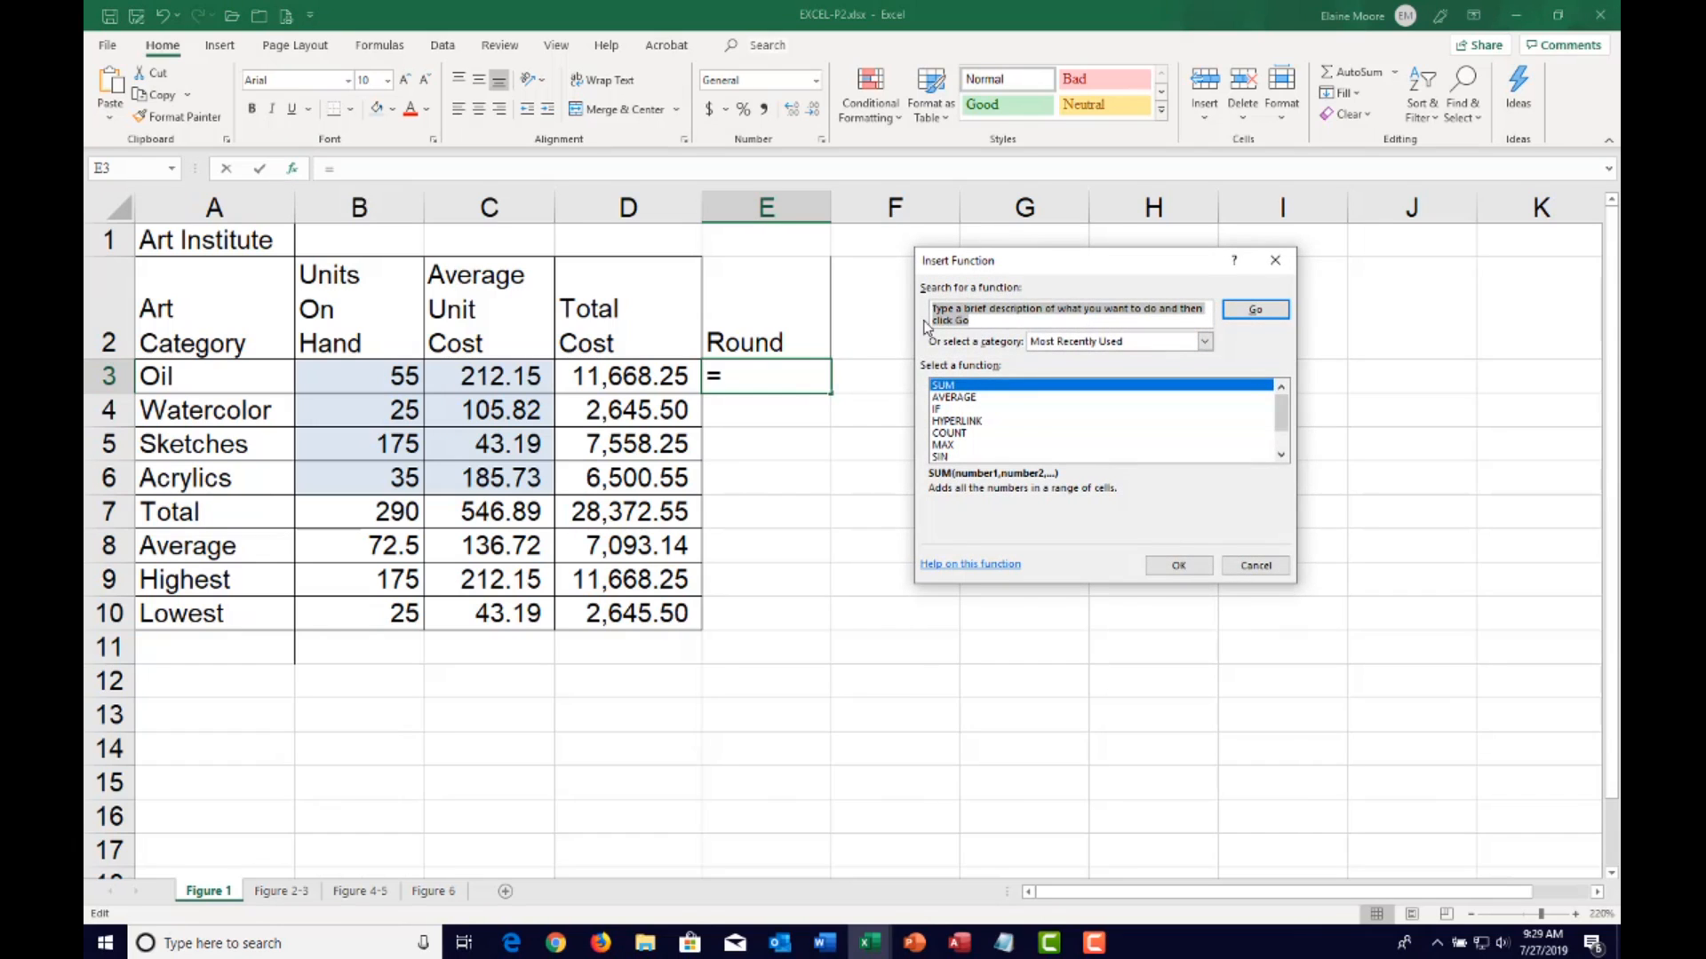
pyautogui.write('Round')
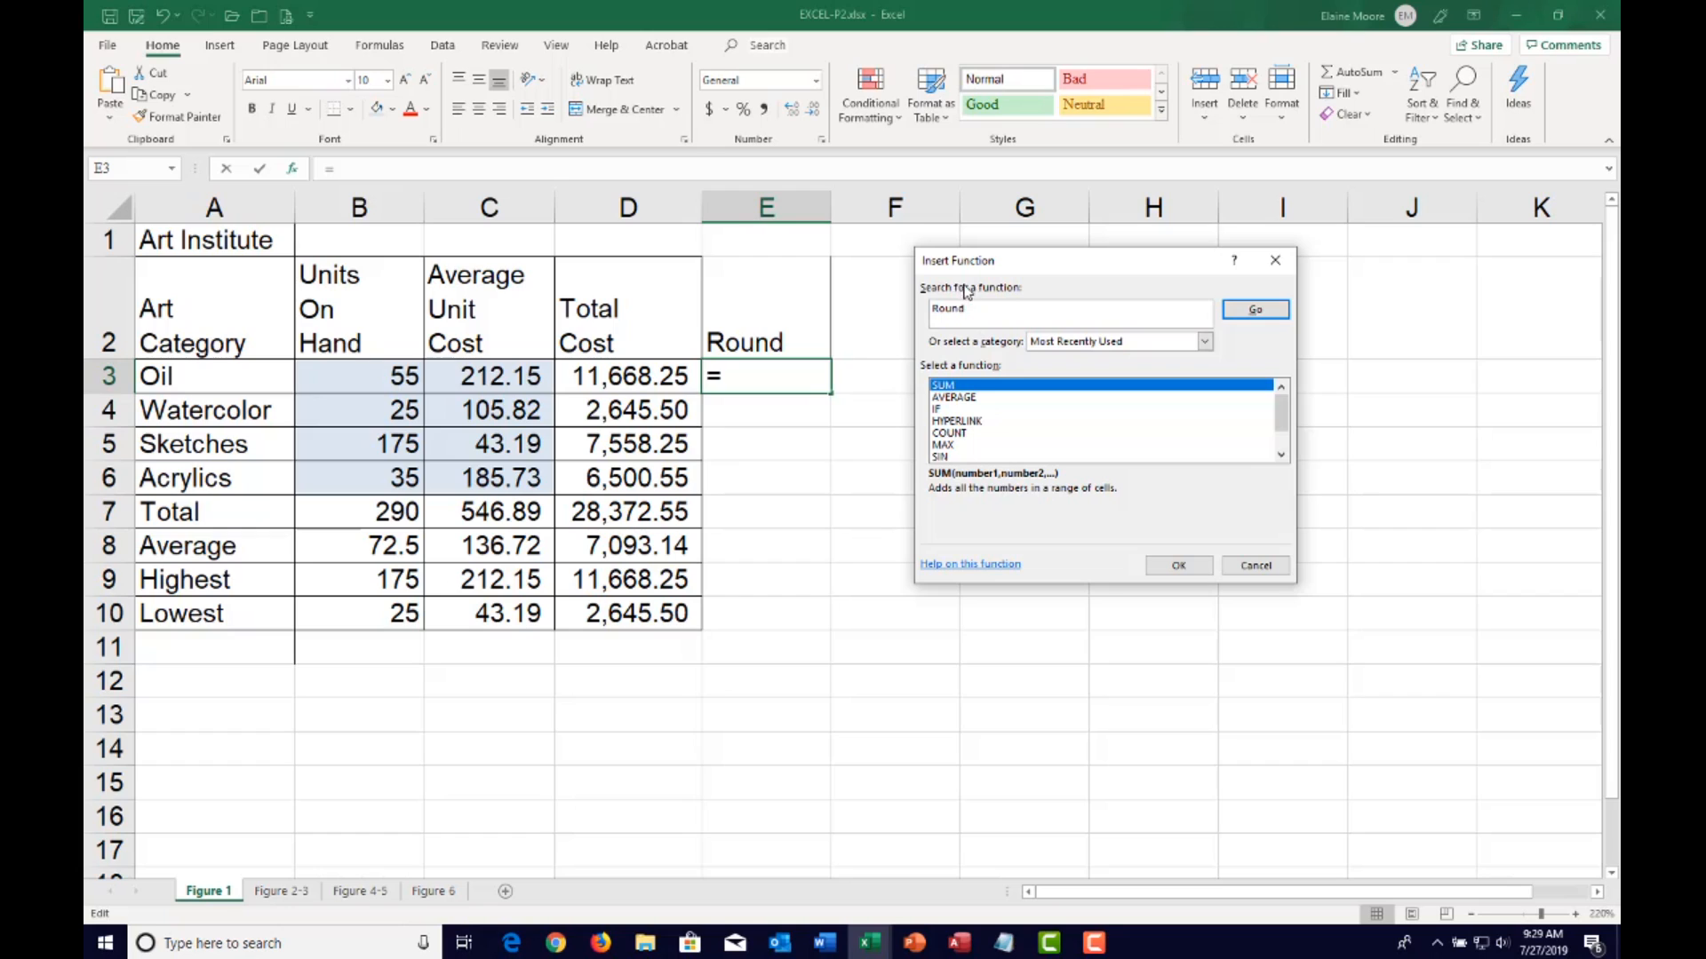
pyautogui.click(1254, 313)
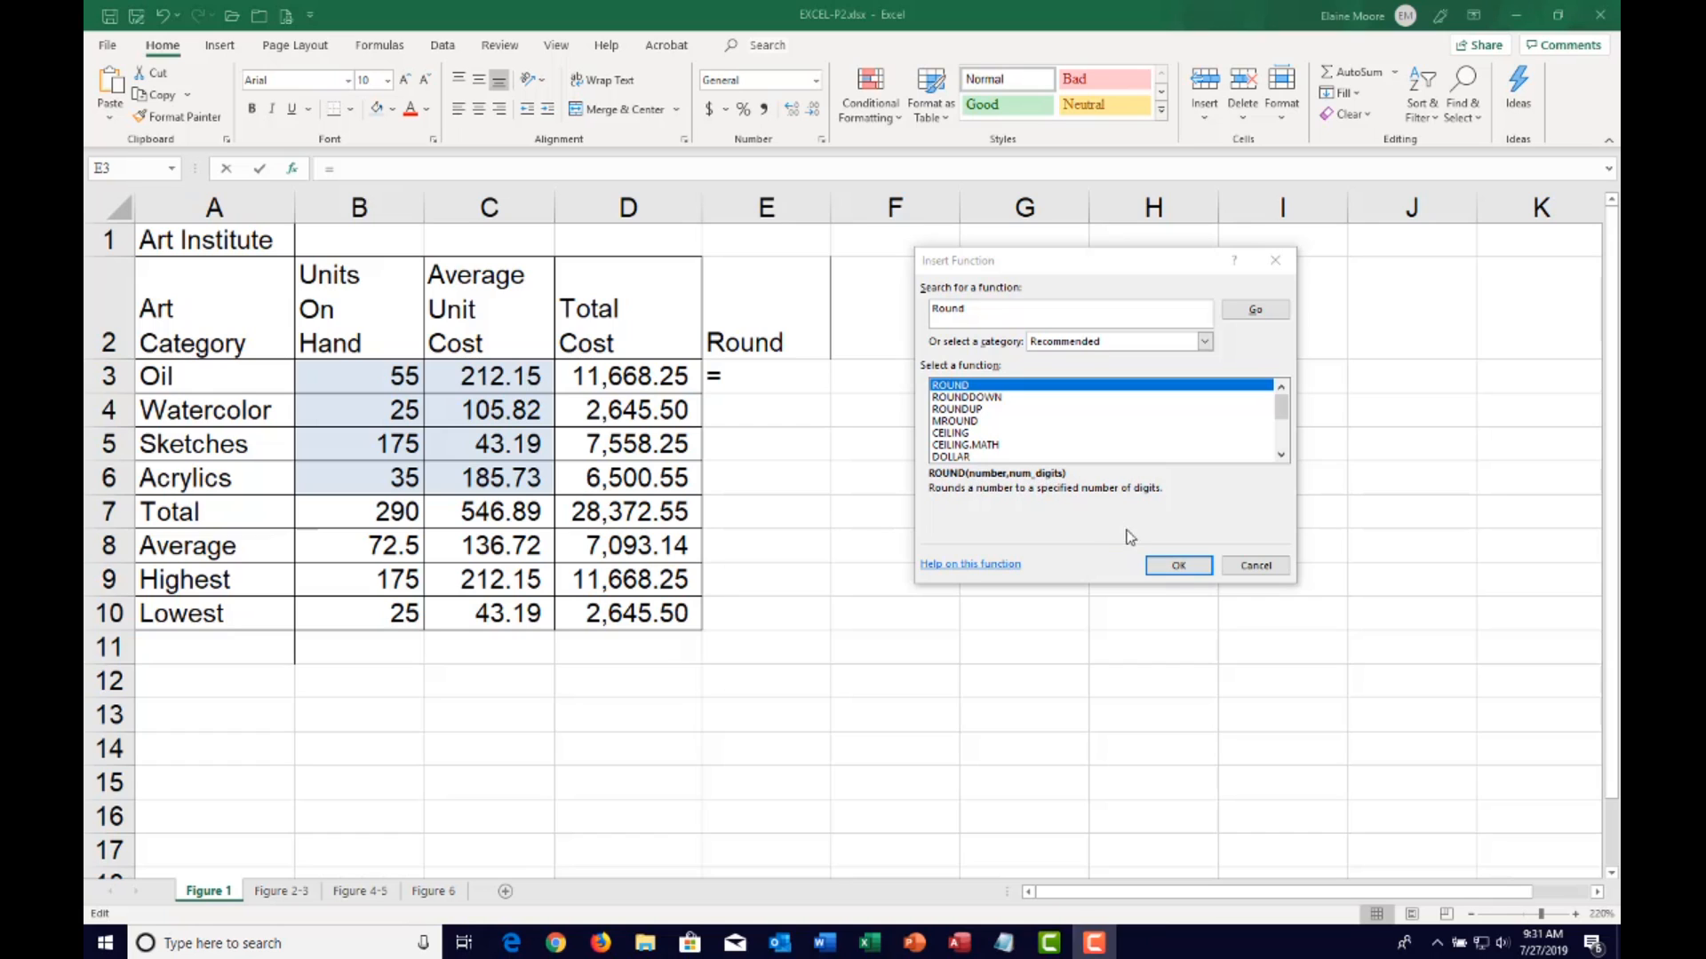
pyautogui.click(1179, 566)
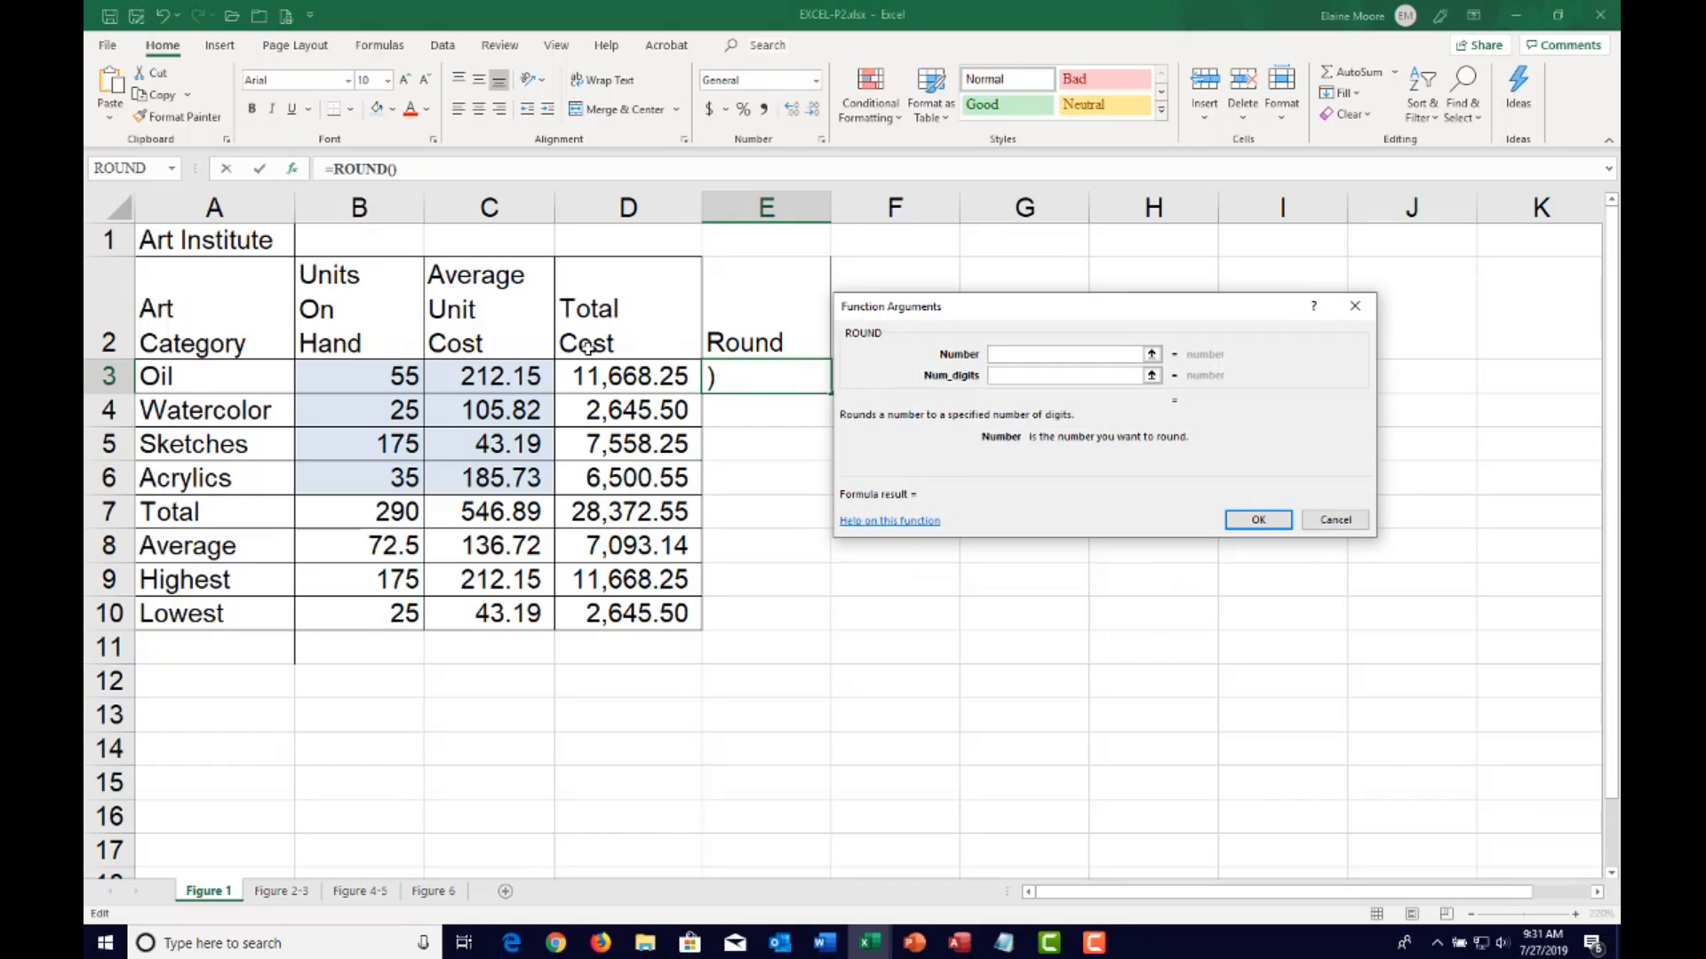
pyautogui.click(602, 379)
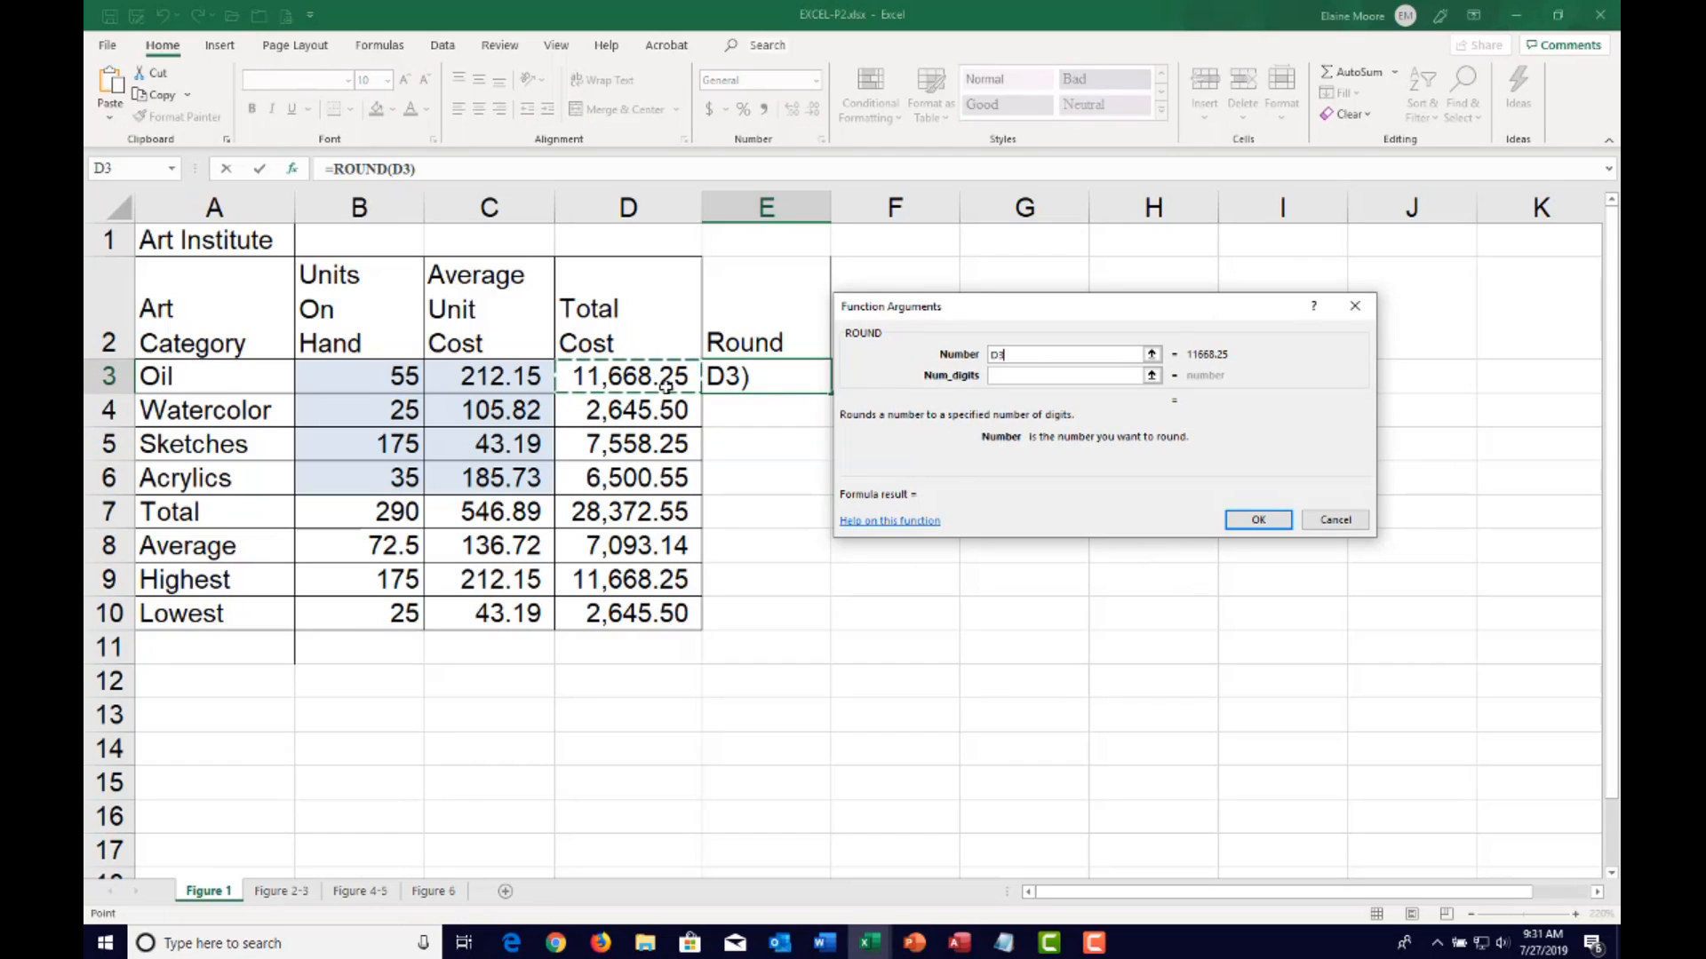
pyautogui.click(1001, 376)
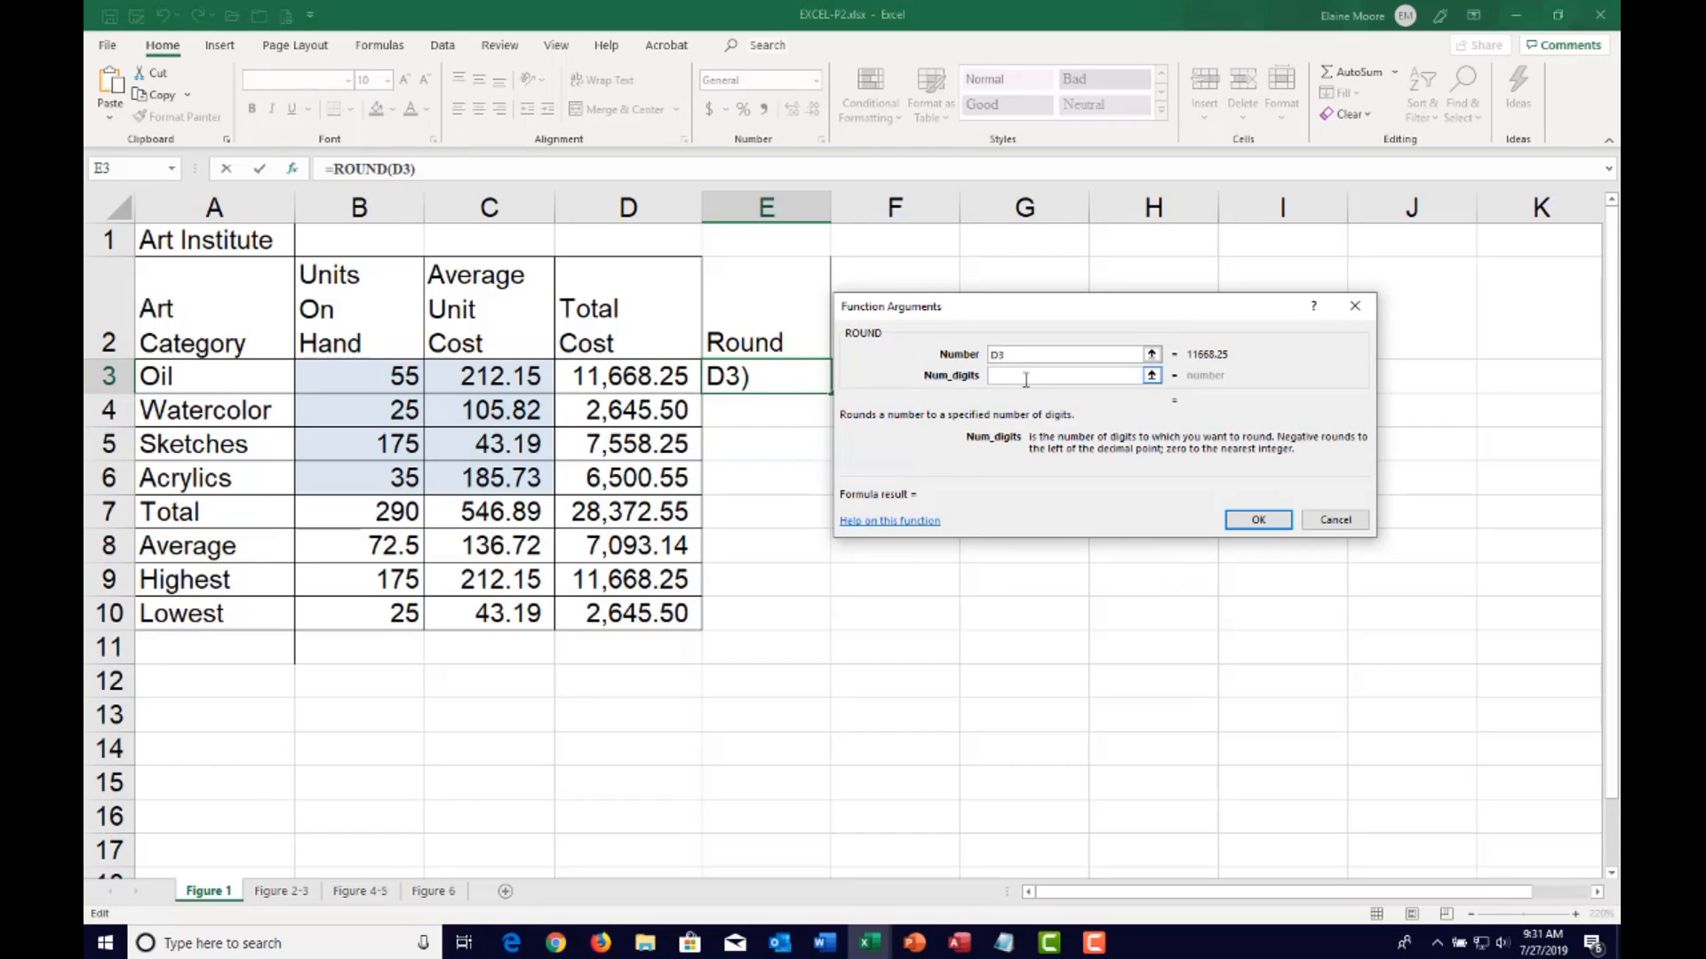
pyautogui.write('0')
pyautogui.click(1260, 521)
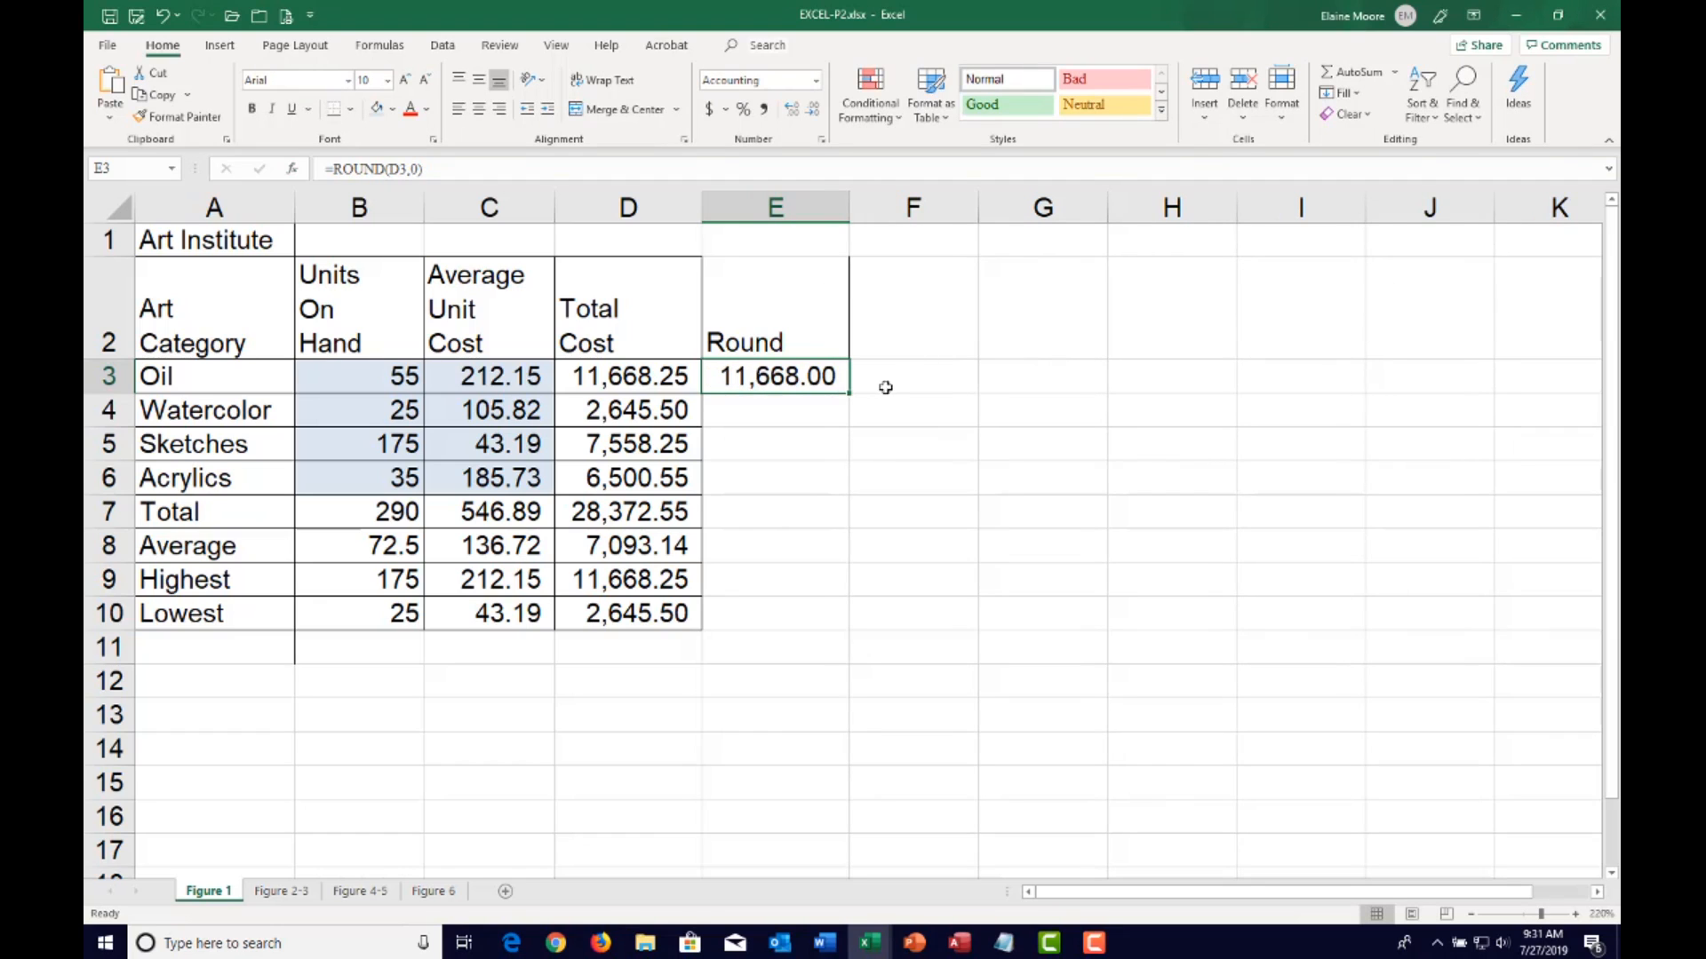
# Enter the column headings "Round UP" in cell F2 and "Round Down" in cell G2
pyautogui.click(918, 307)
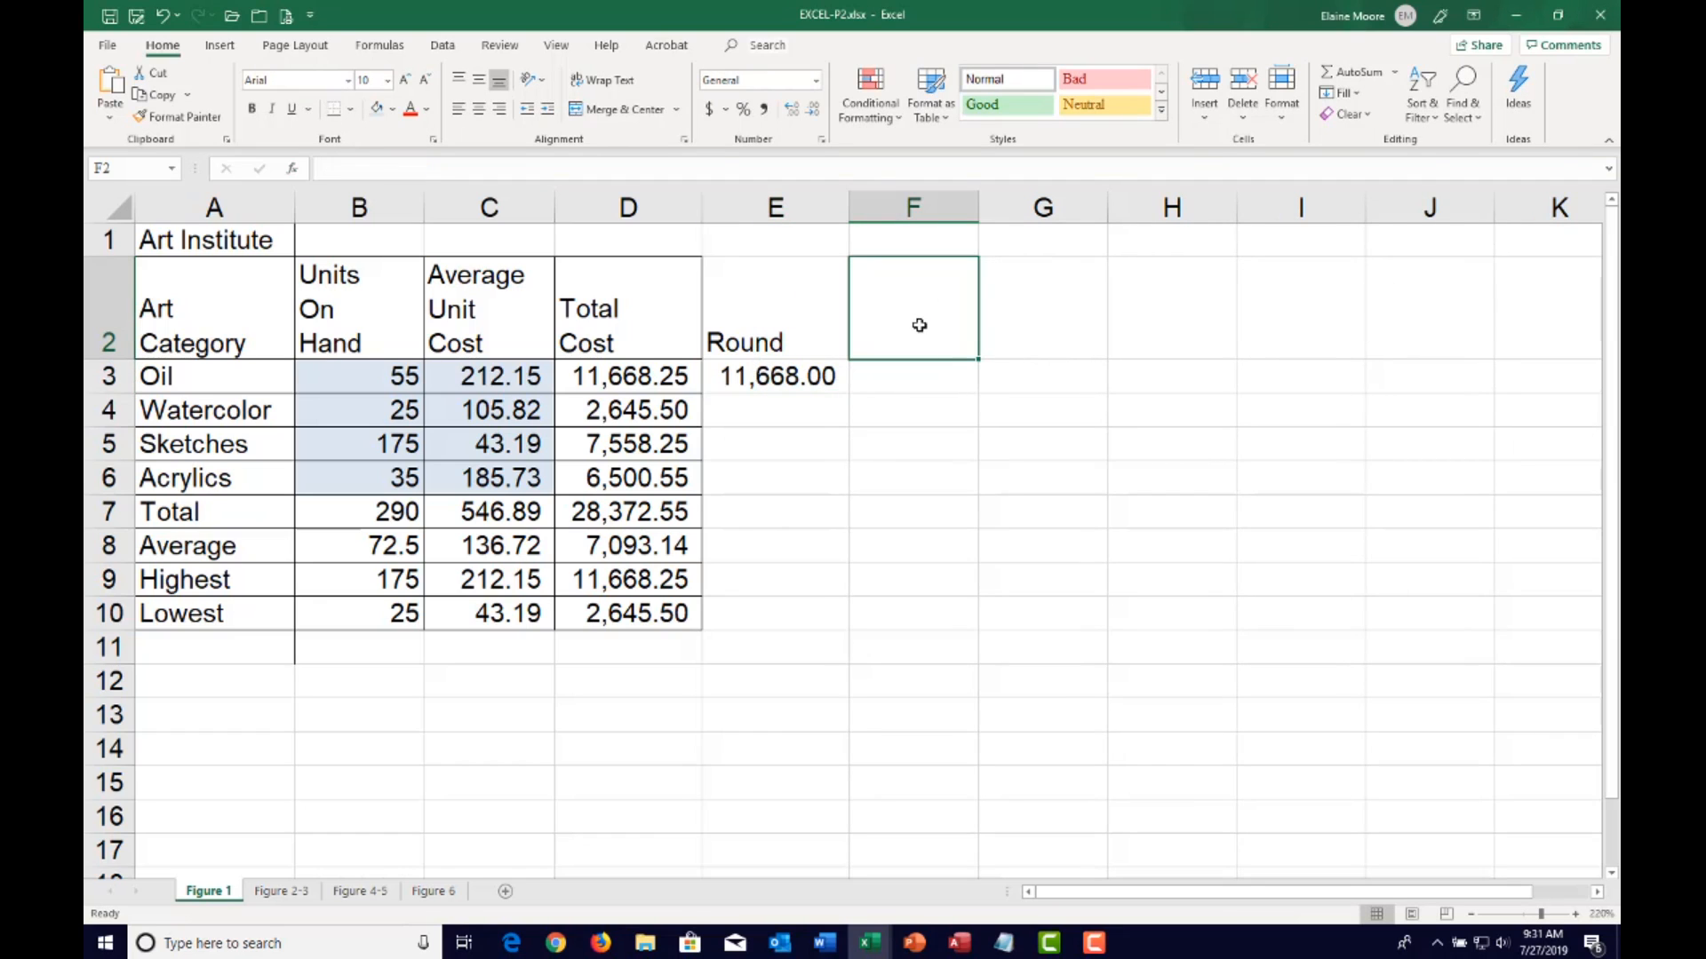
pyautogui.write('Round')
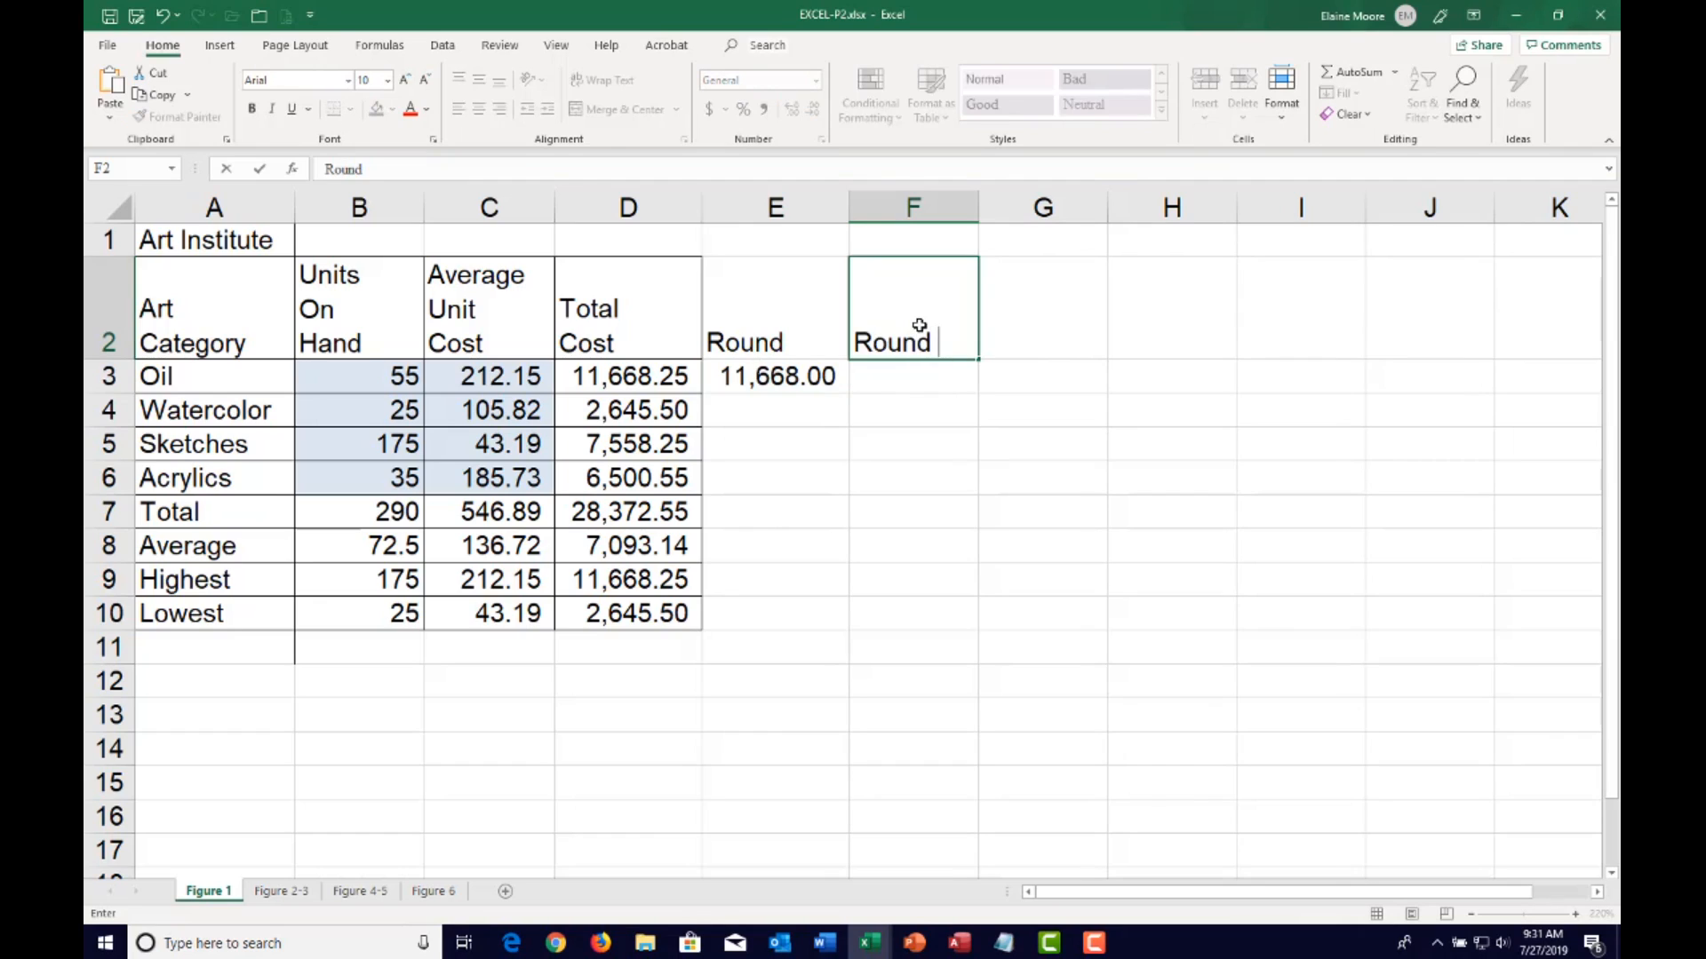
pyautogui.write(' UP')
pyautogui.press('Tab')
pyautogui.write('R')
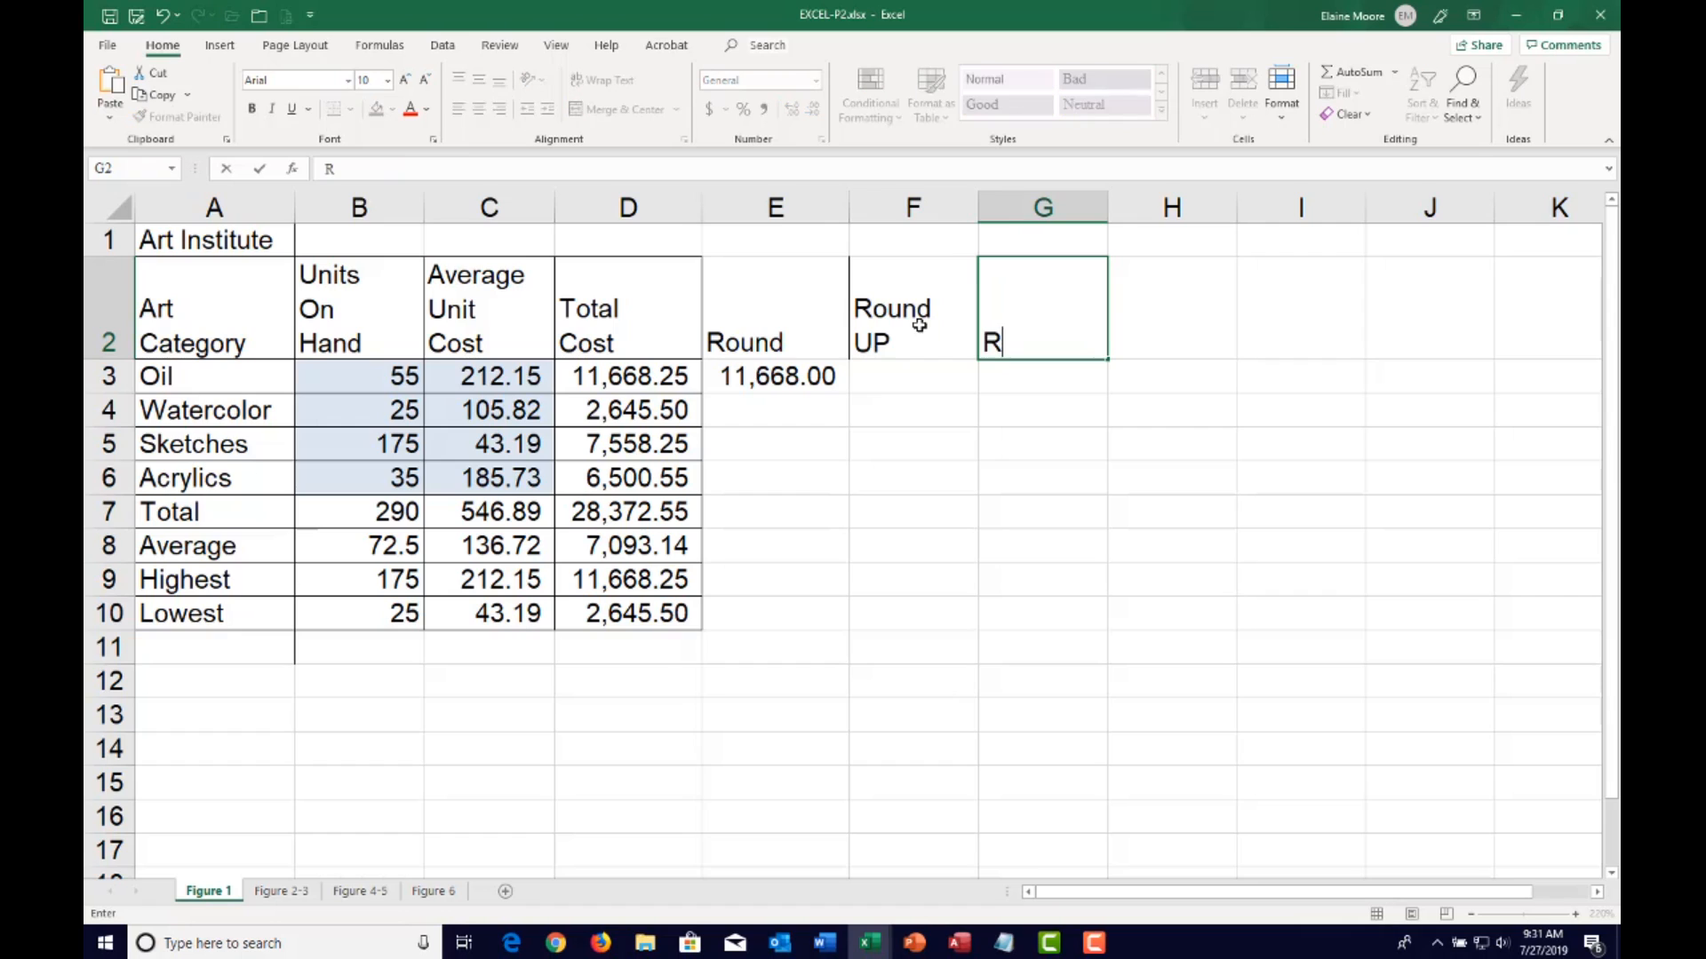
pyautogui.write('ound Down')
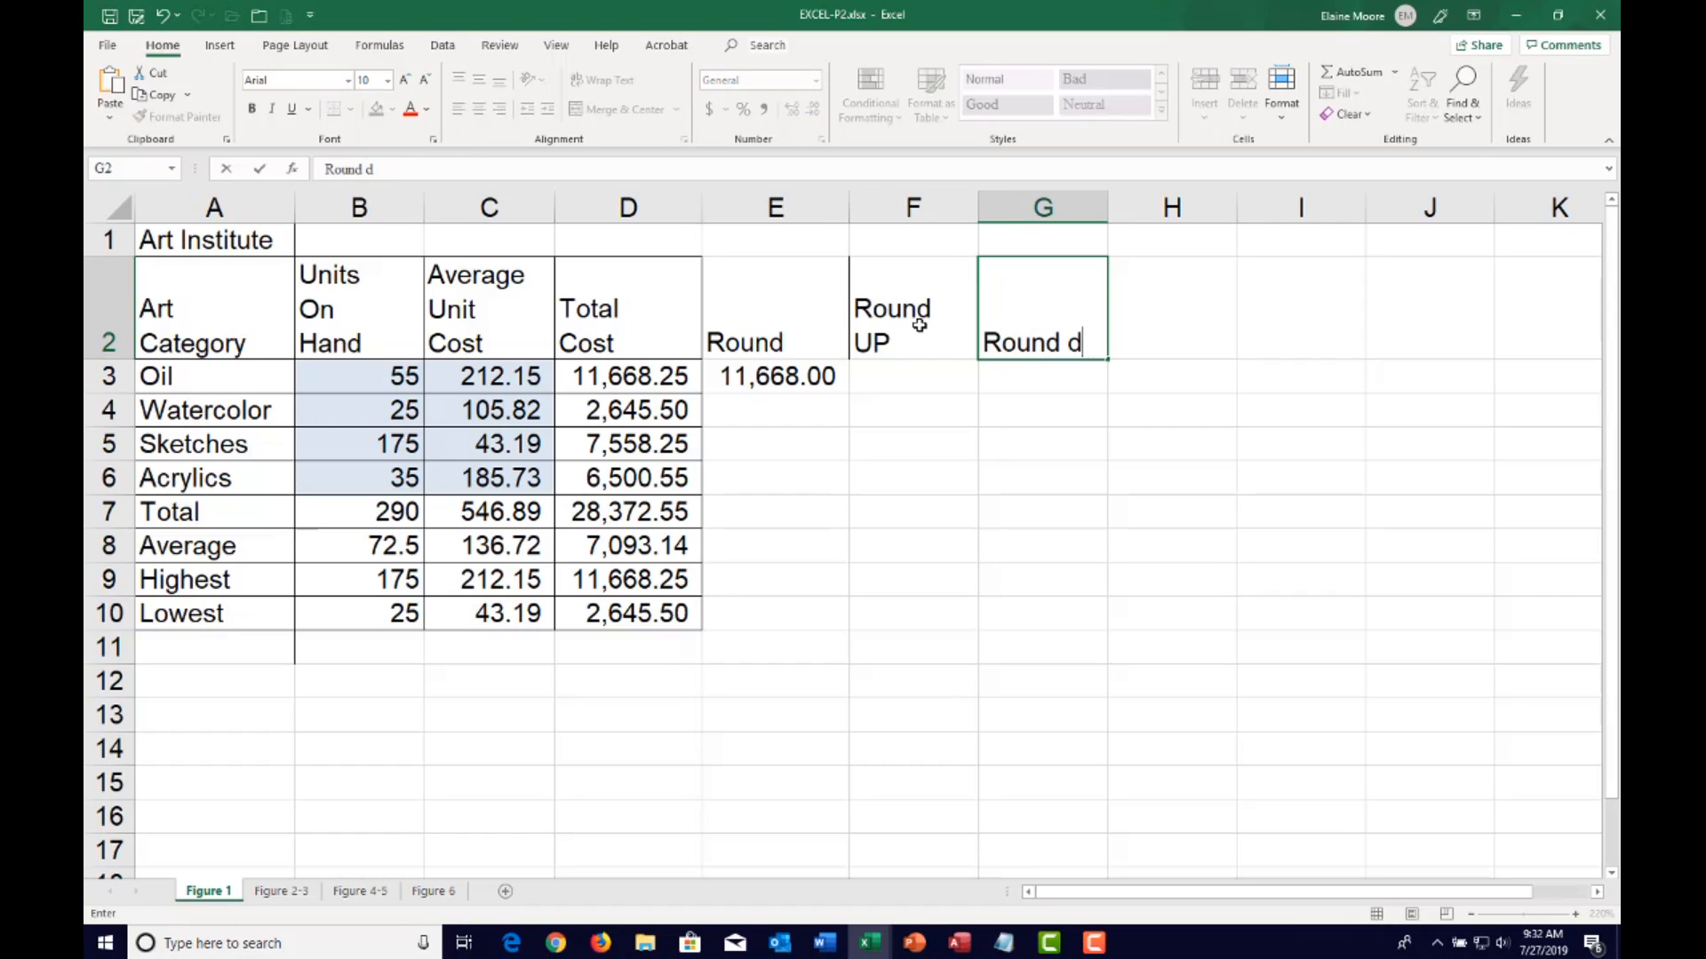
pyautogui.press('Return')
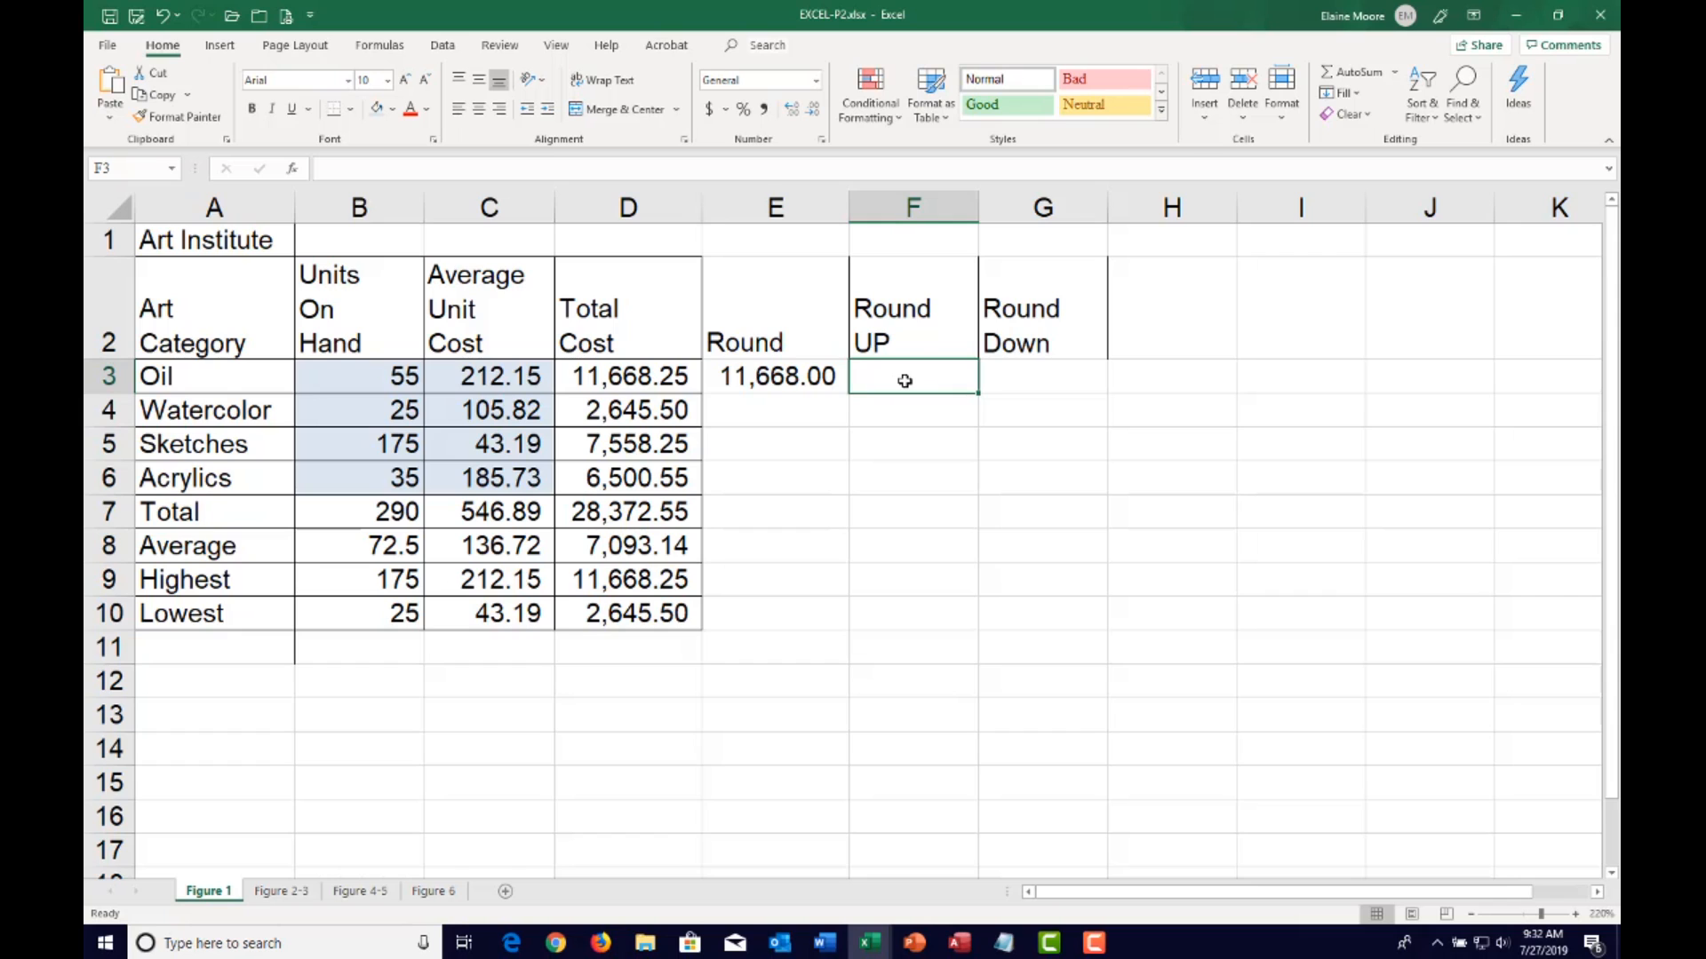
# Search for and insert the ROUNDUP function in cell F3, rounding D3 up to 0 digits
pyautogui.click(293, 170)
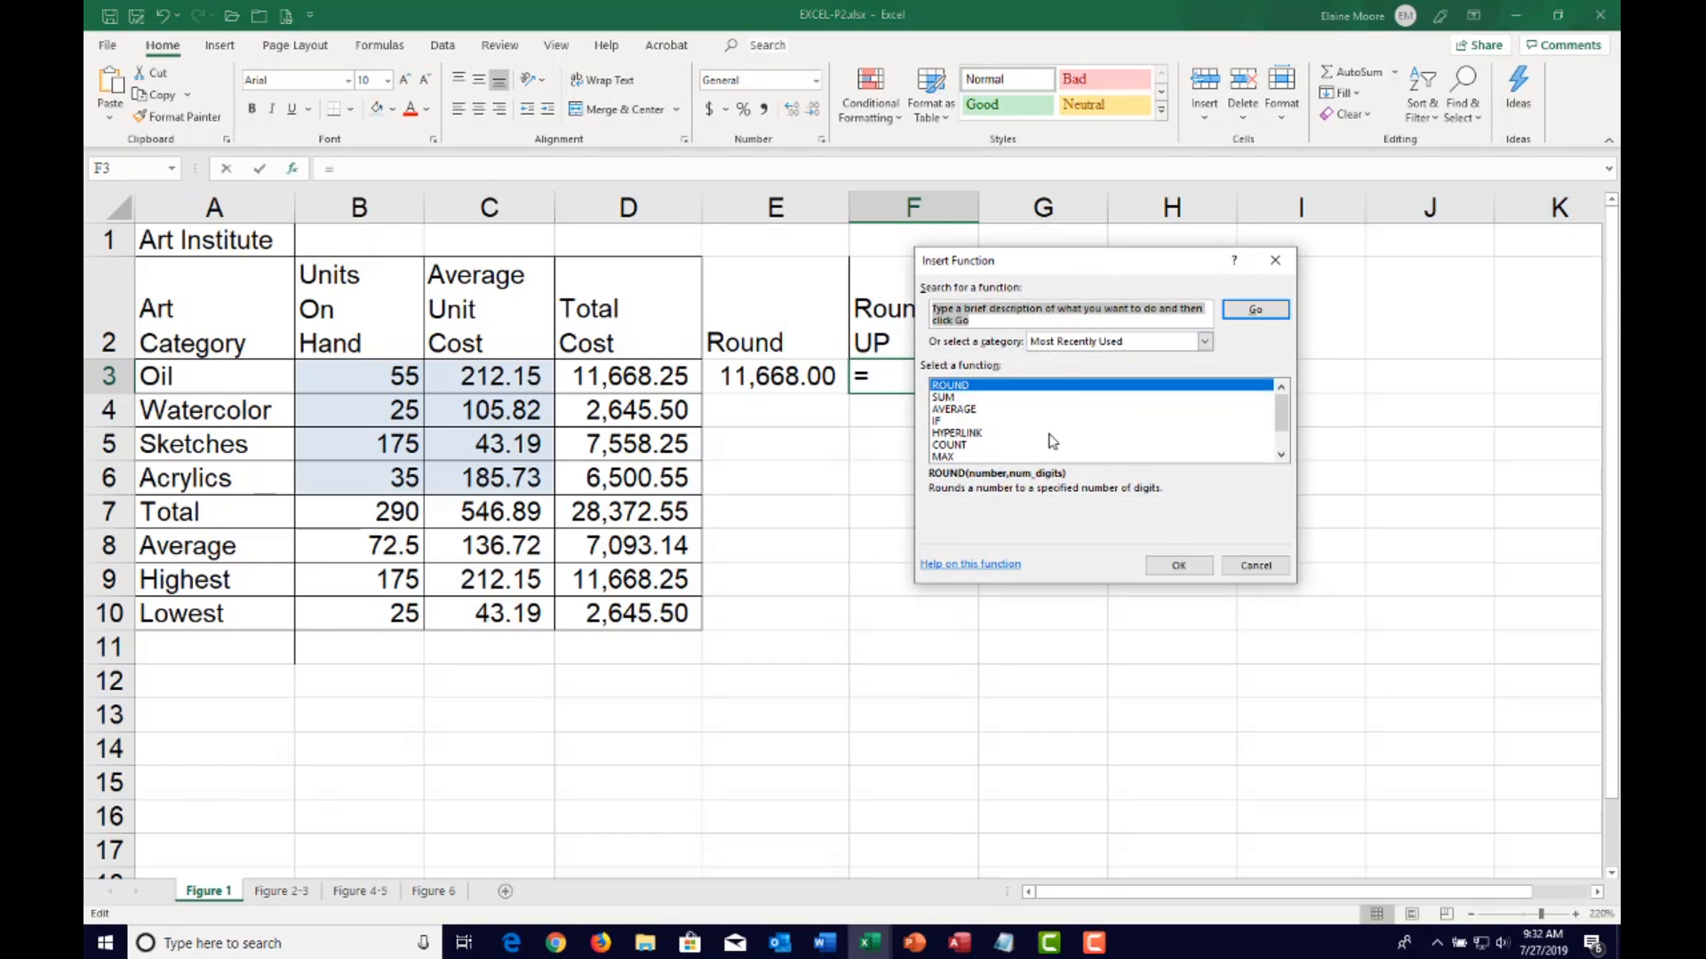
pyautogui.write('Rou')
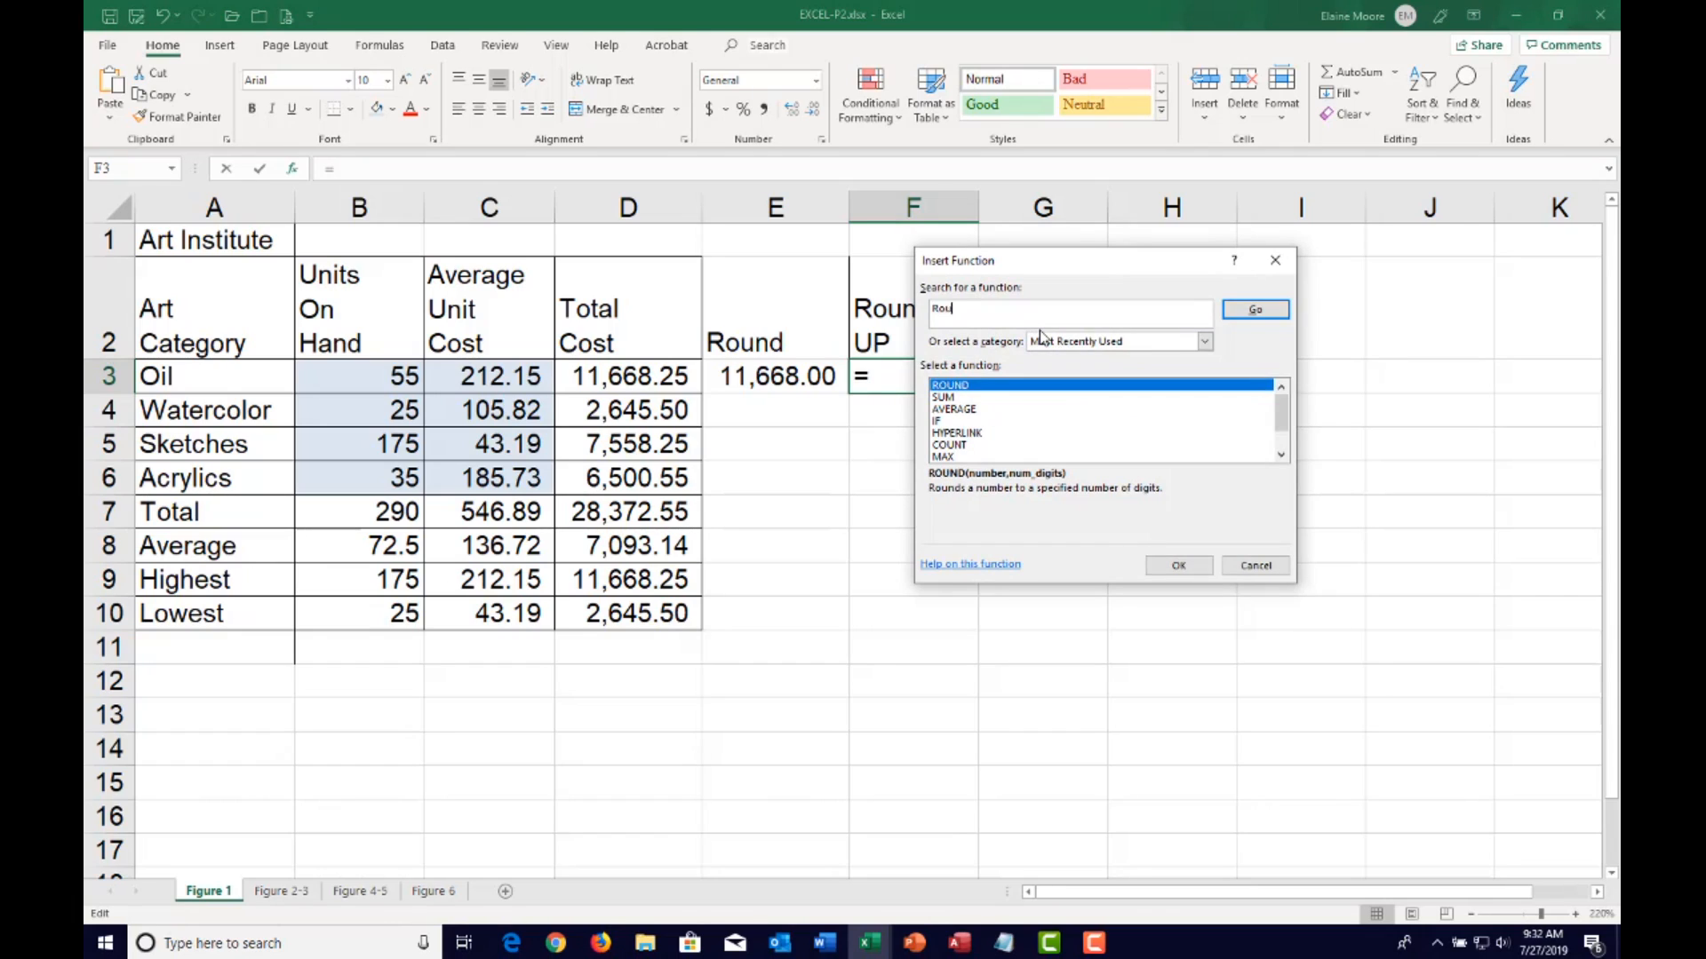
pyautogui.write('ndup')
pyautogui.press('Return')
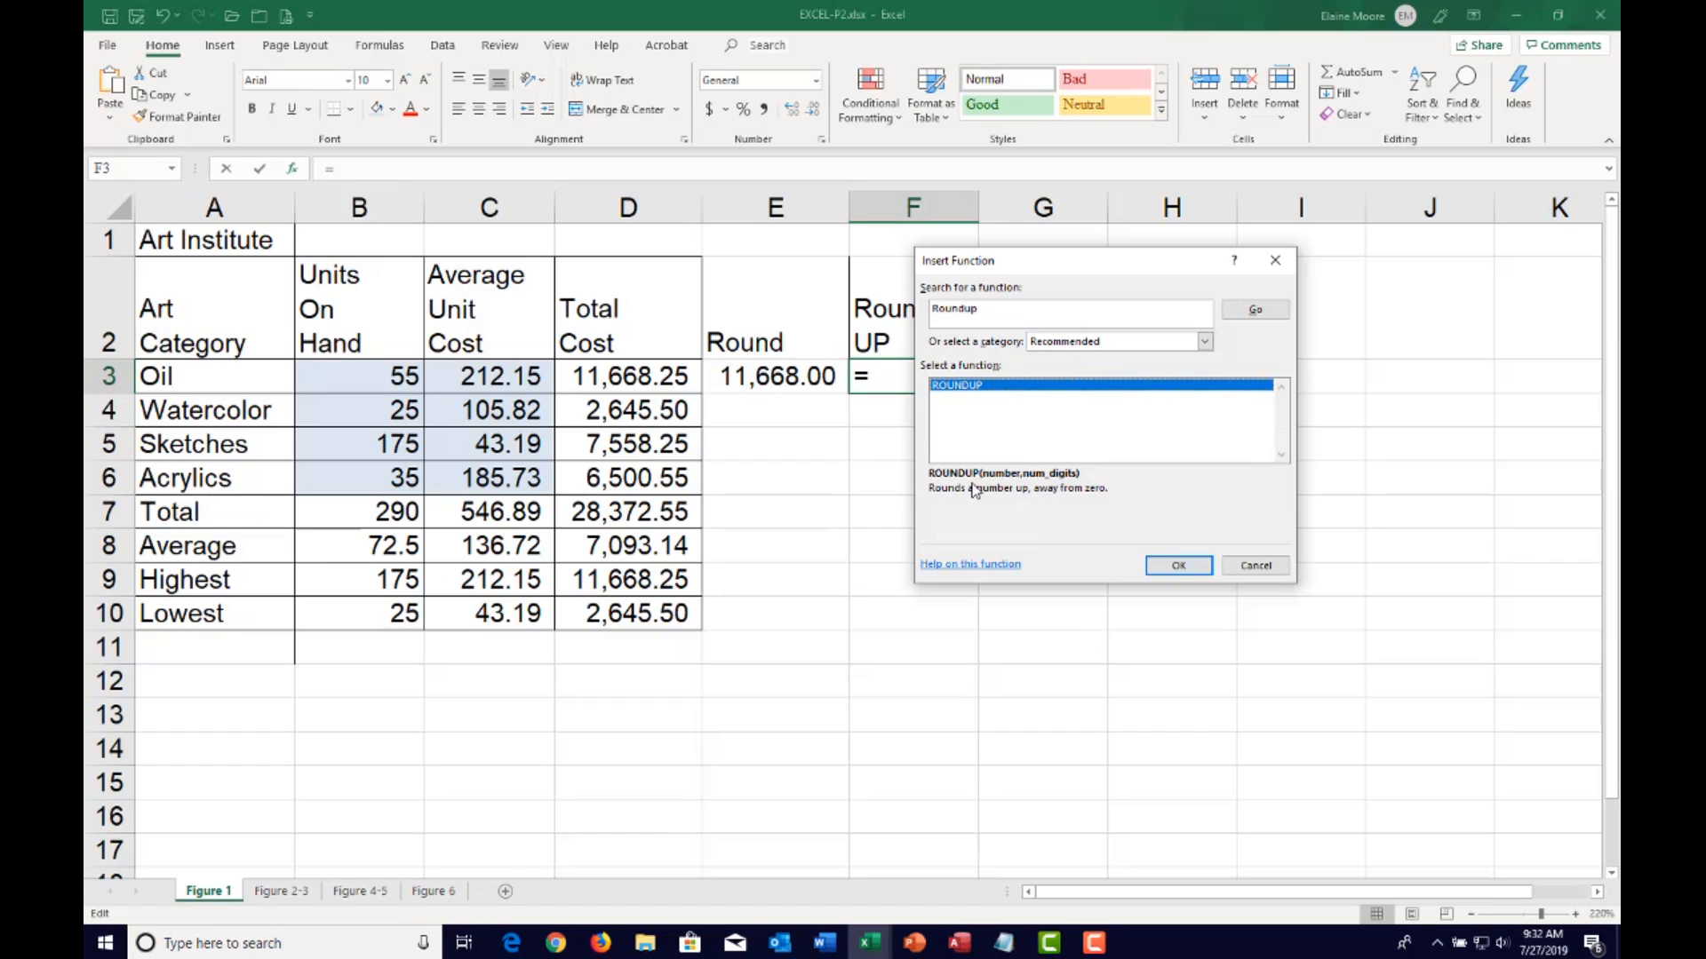
pyautogui.click(1179, 566)
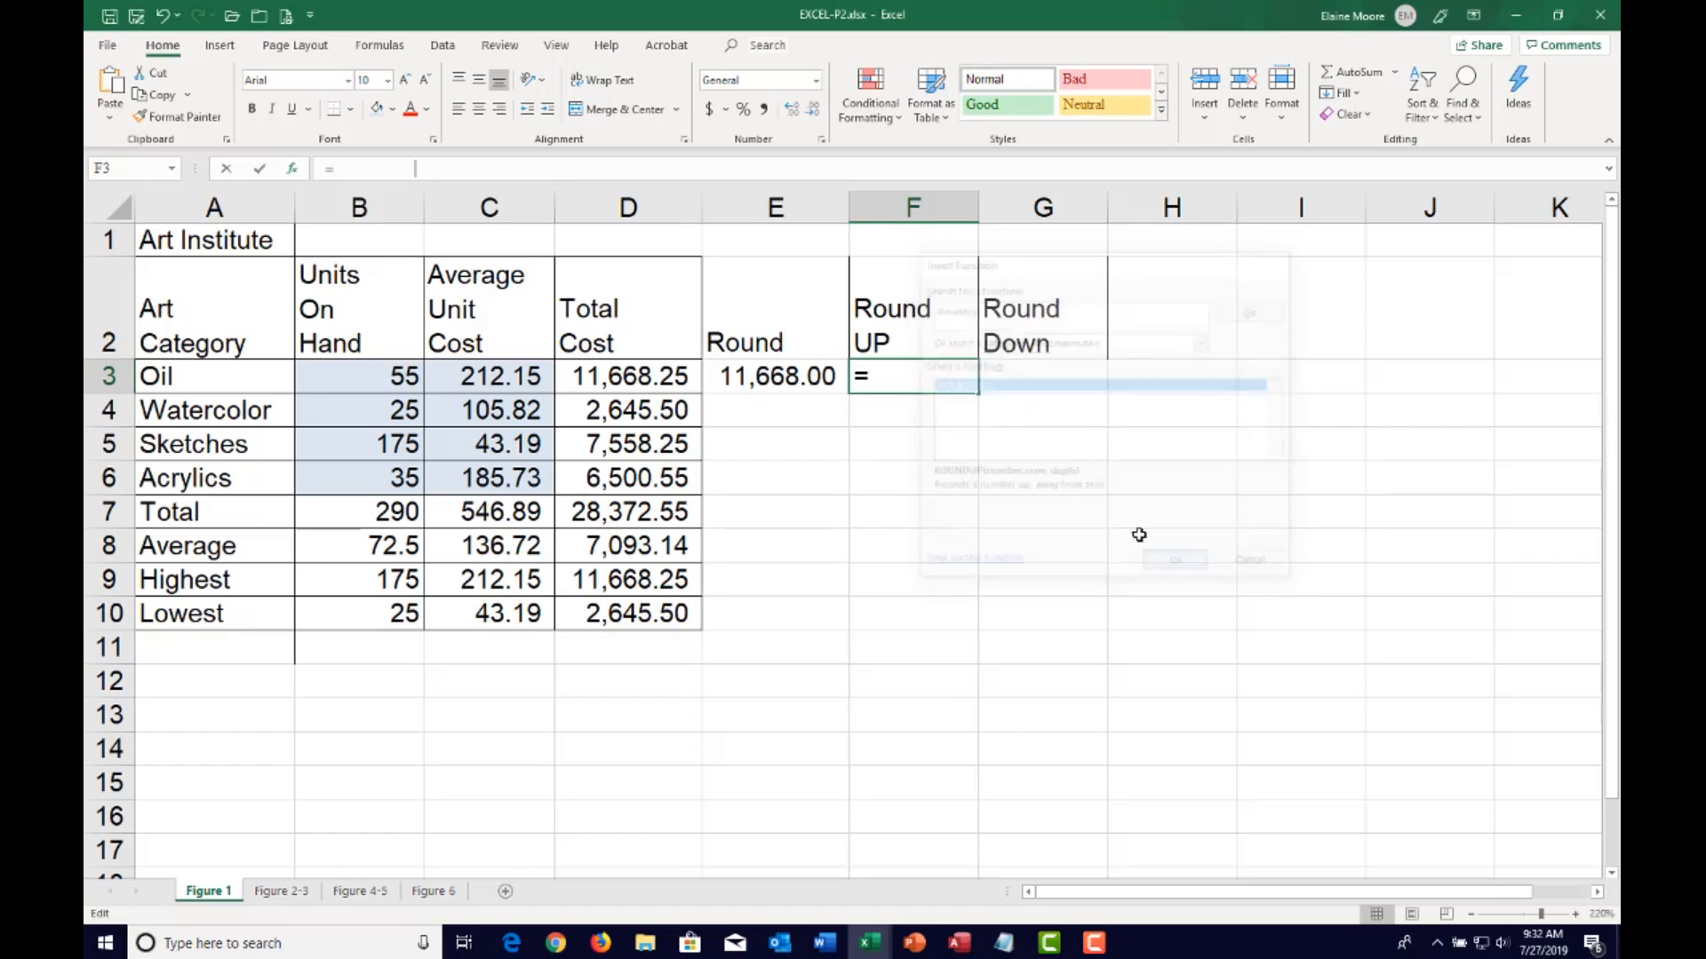
pyautogui.click(636, 379)
pyautogui.click(1003, 377)
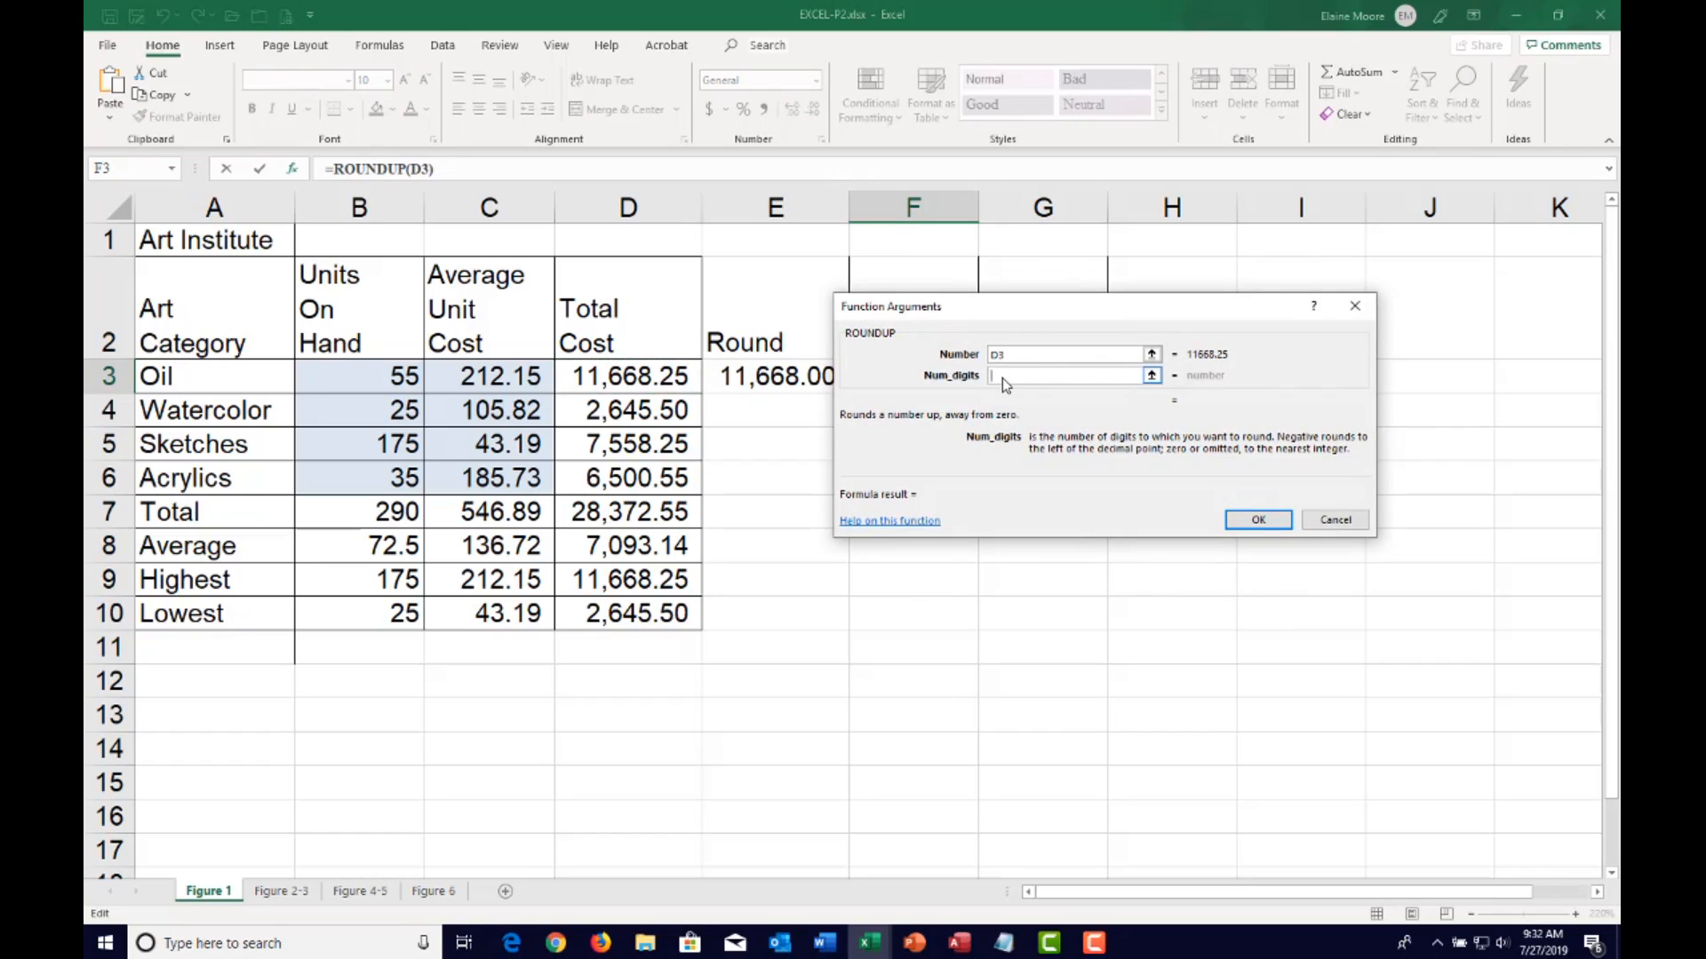
pyautogui.write('0')
pyautogui.click(1258, 523)
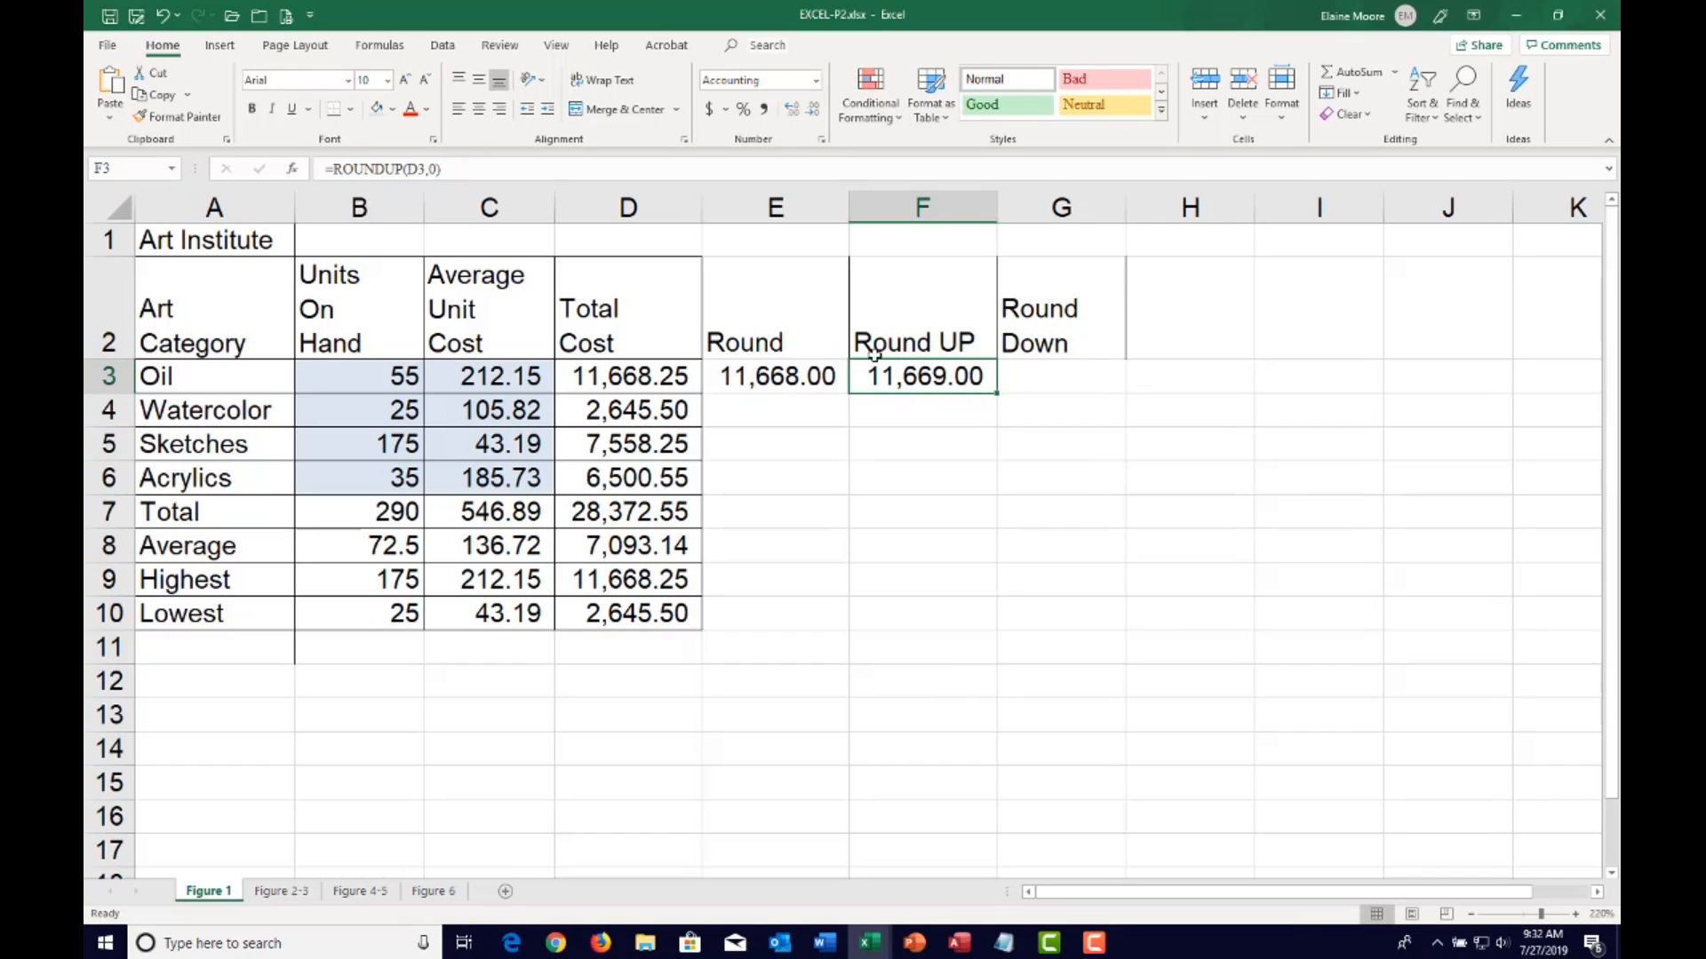
# Search for and insert the ROUNDDOWN function in cell G3, rounding D3 down to 0 digits
pyautogui.click(1065, 374)
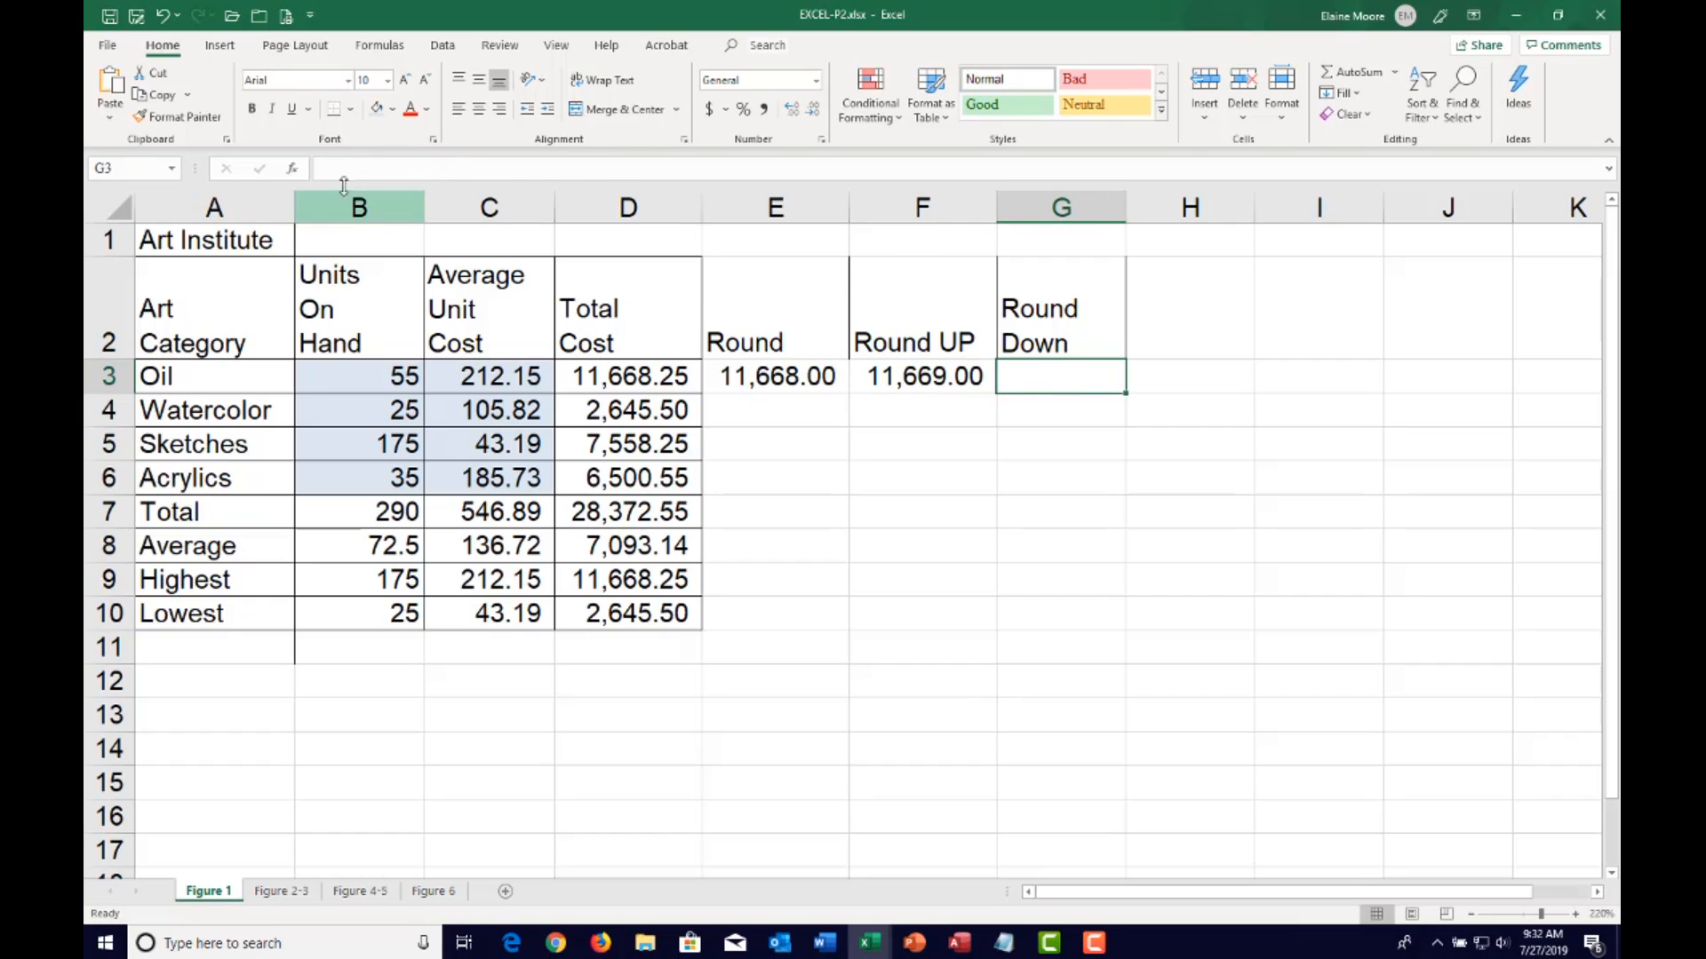
pyautogui.click(291, 169)
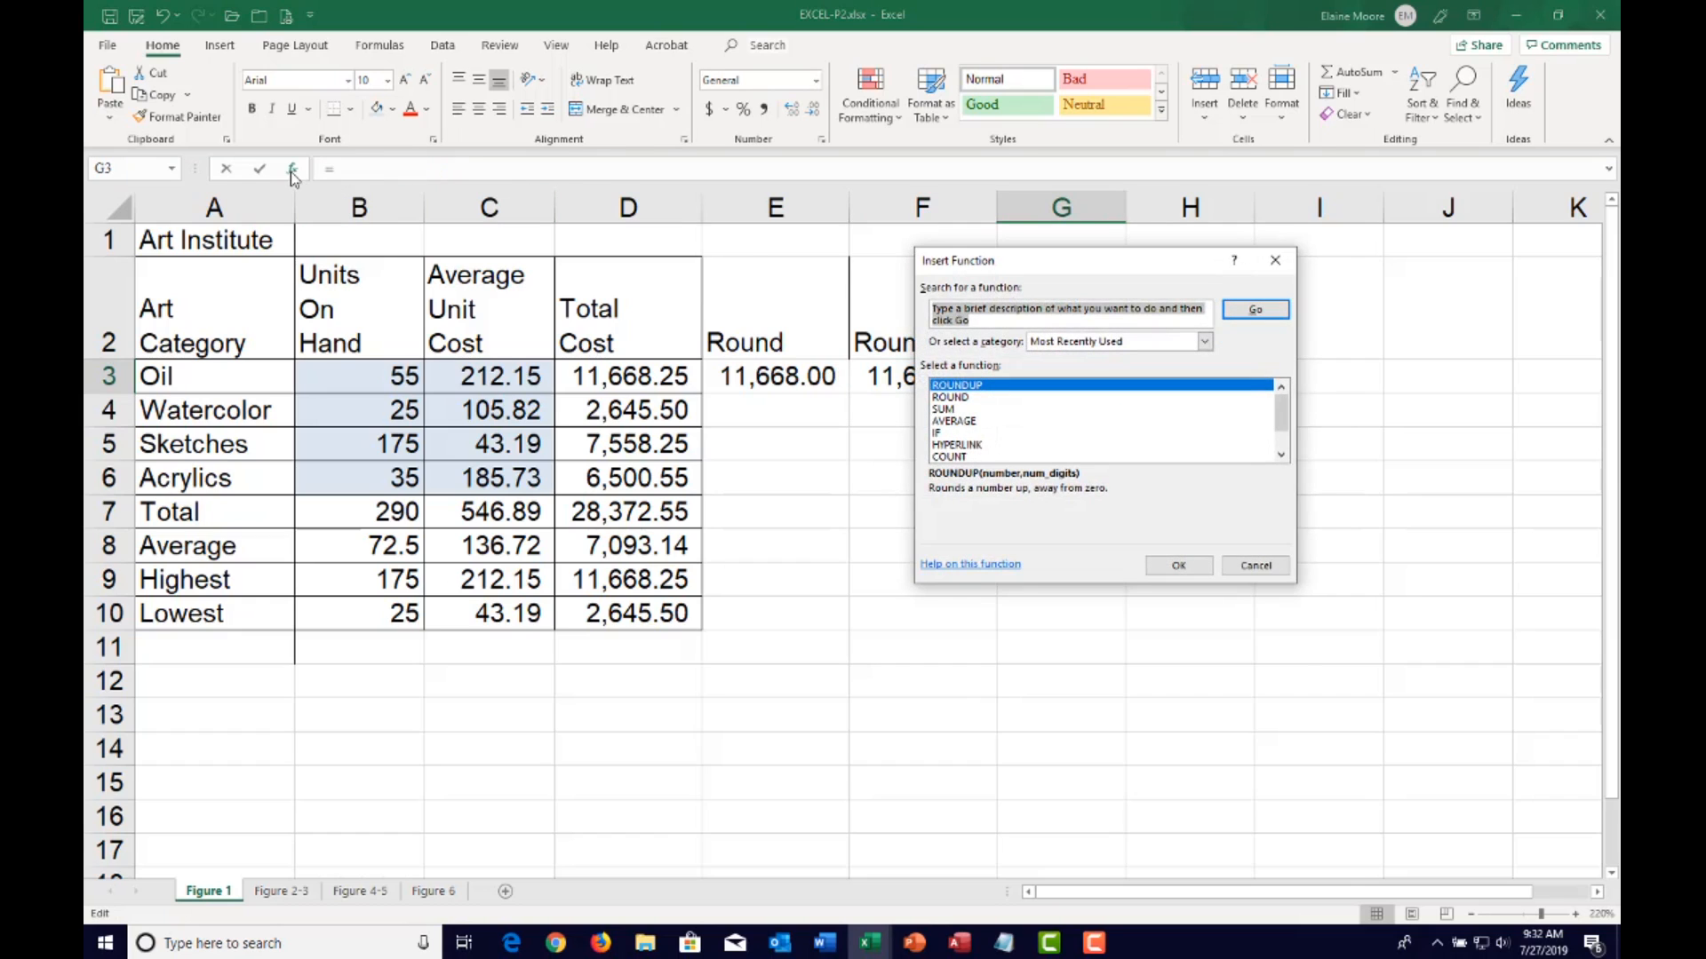
pyautogui.write('rounddown')
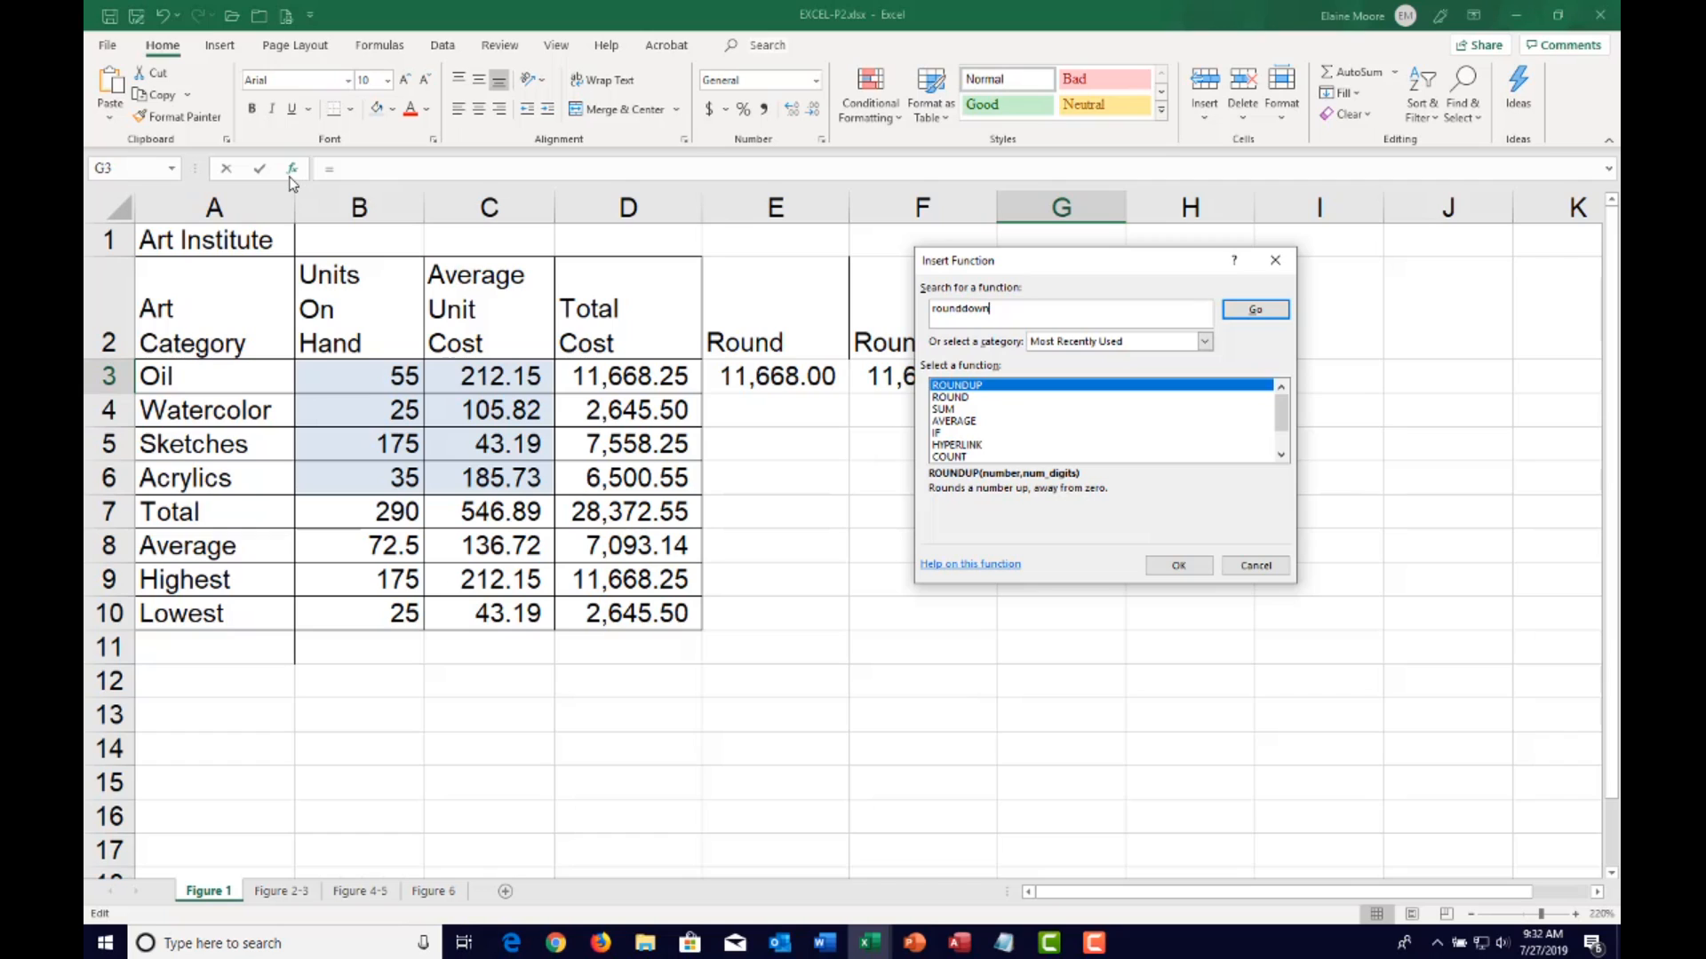
pyautogui.press('Return')
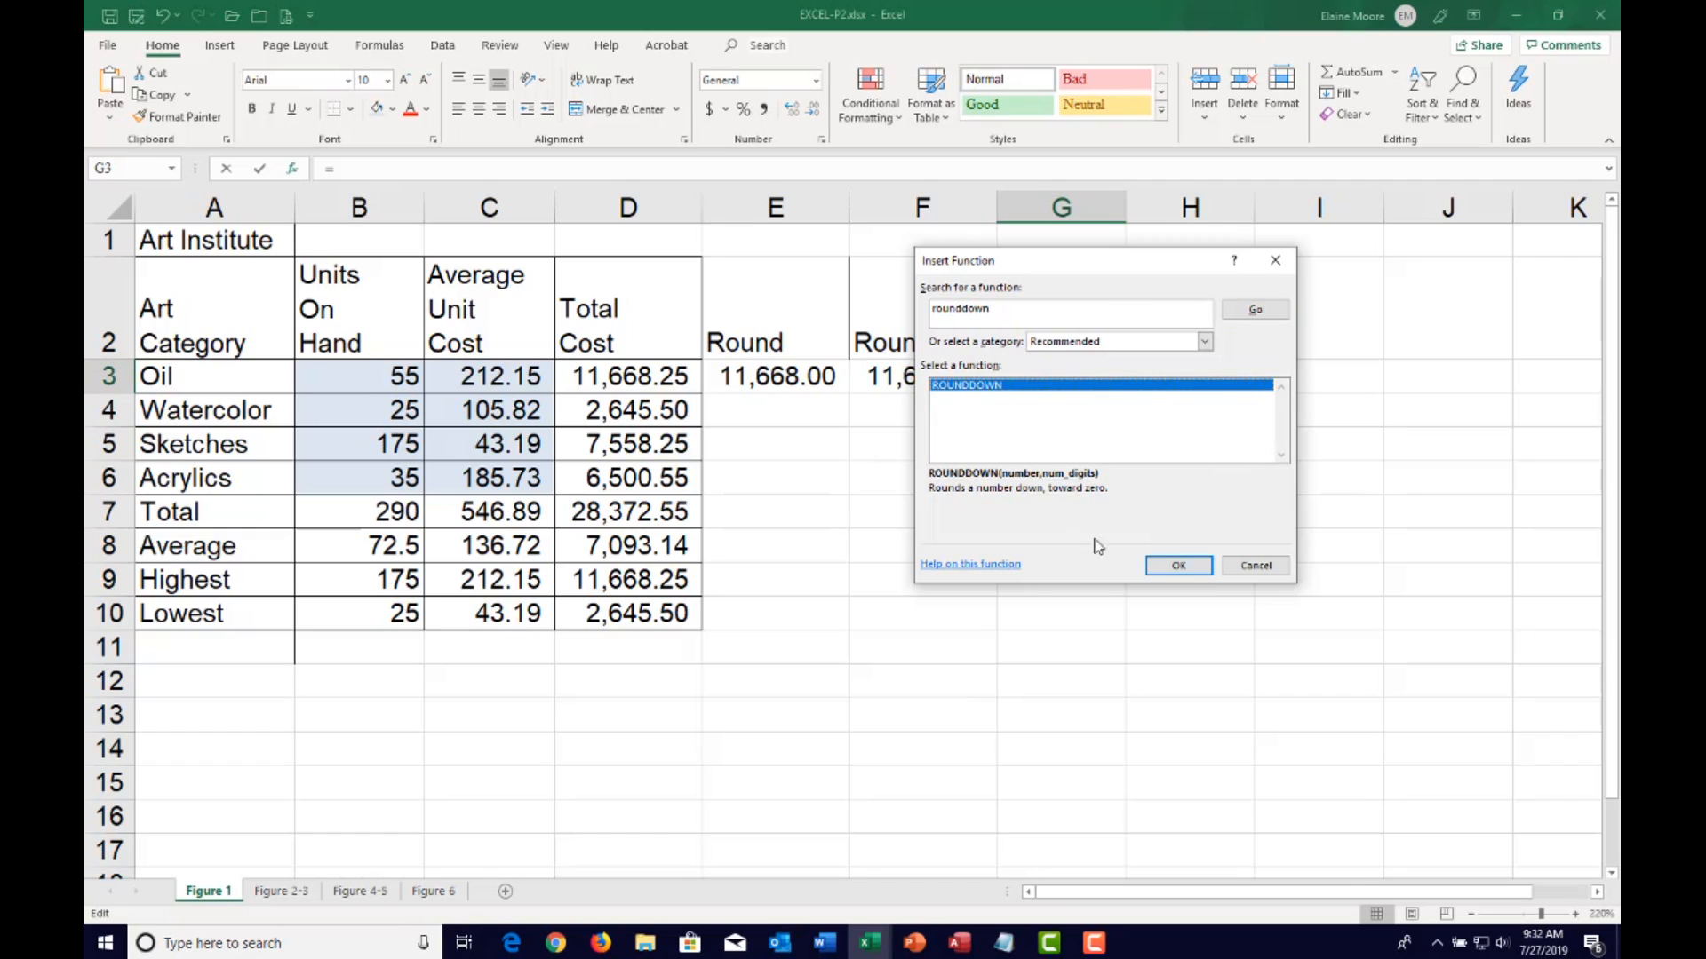
pyautogui.click(1181, 568)
pyautogui.click(1192, 566)
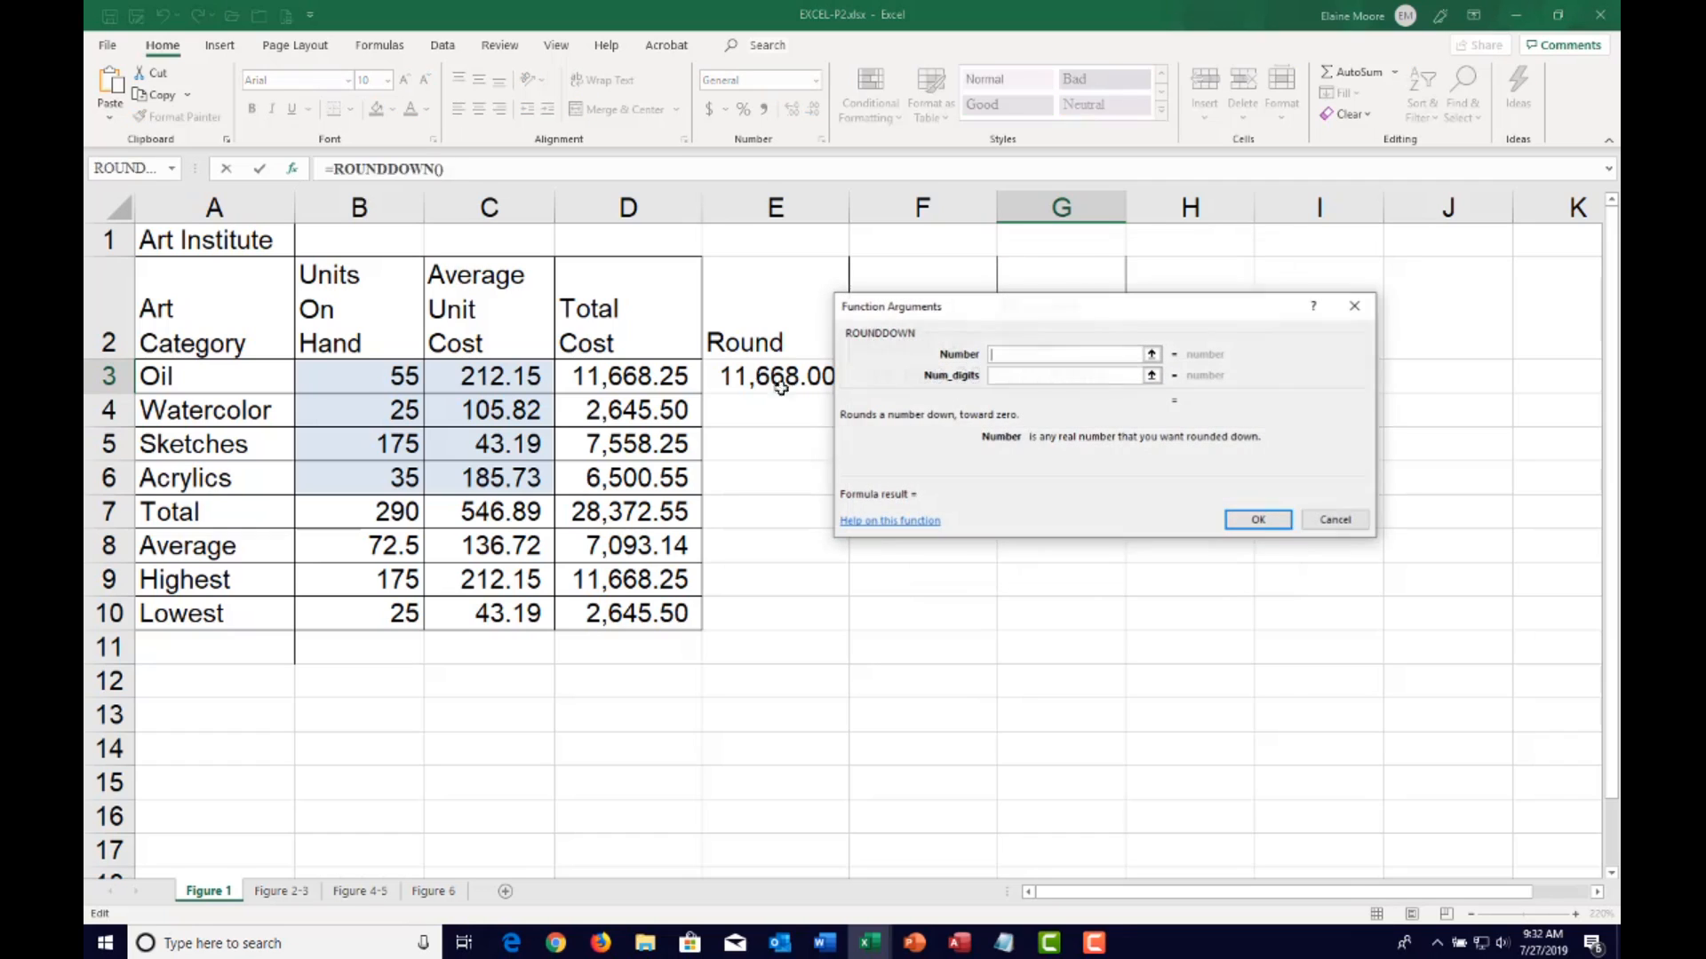
pyautogui.click(636, 383)
pyautogui.click(1017, 375)
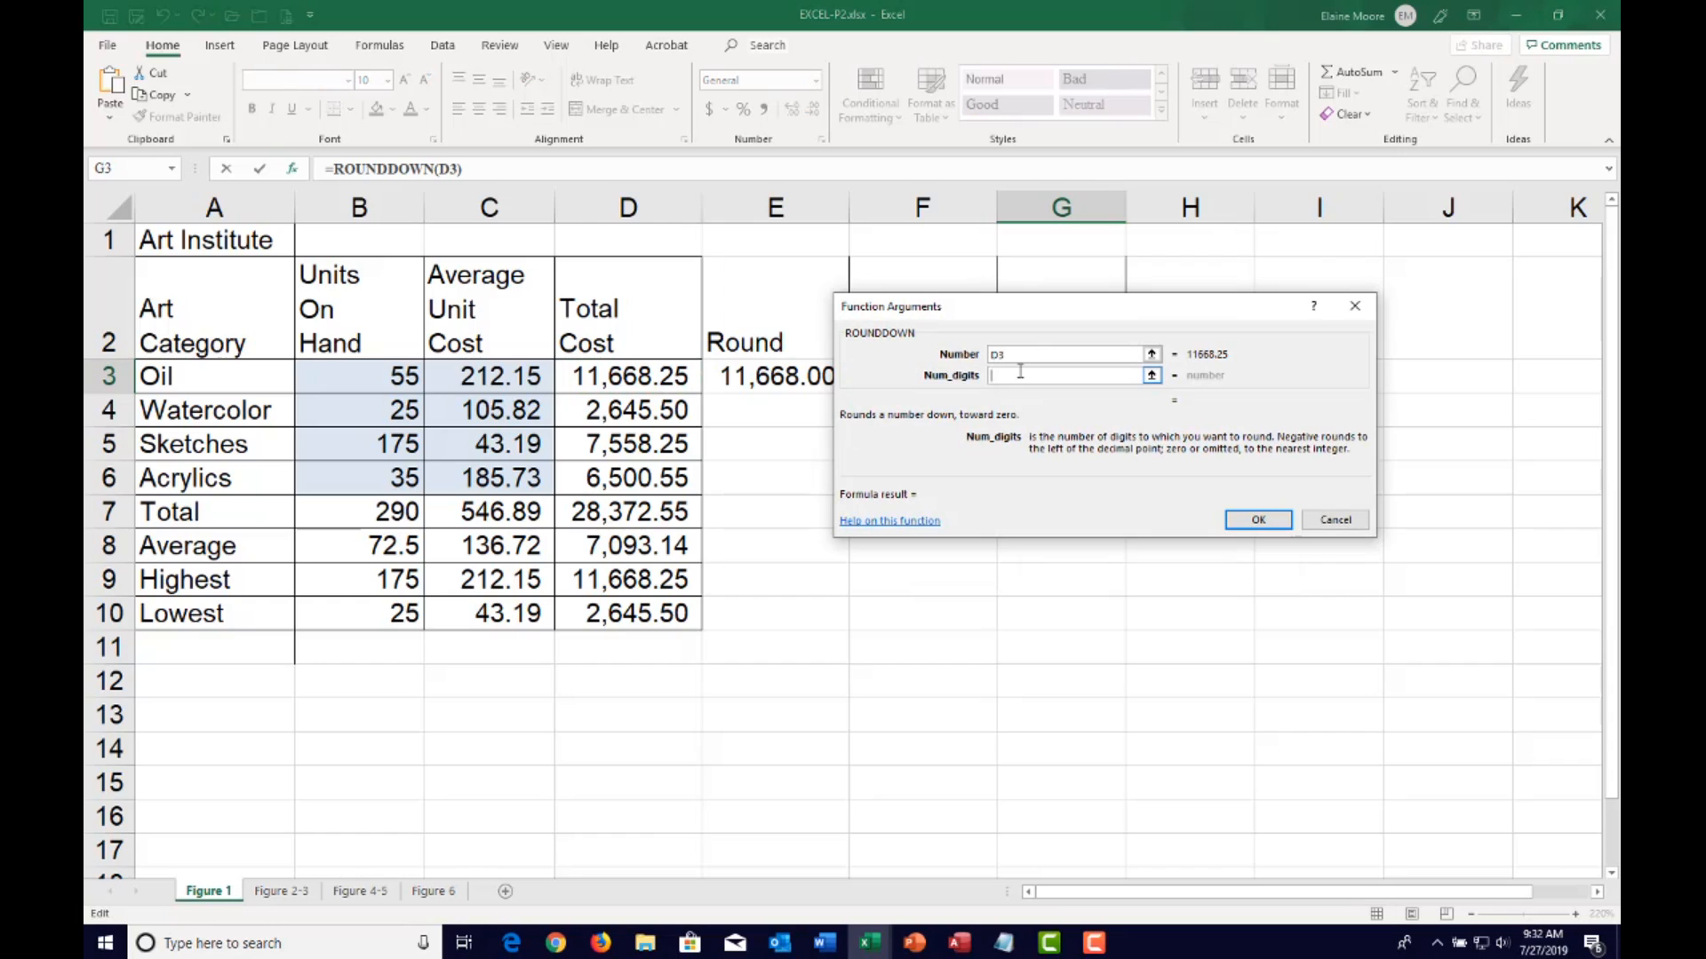
pyautogui.write('0')
pyautogui.click(1258, 520)
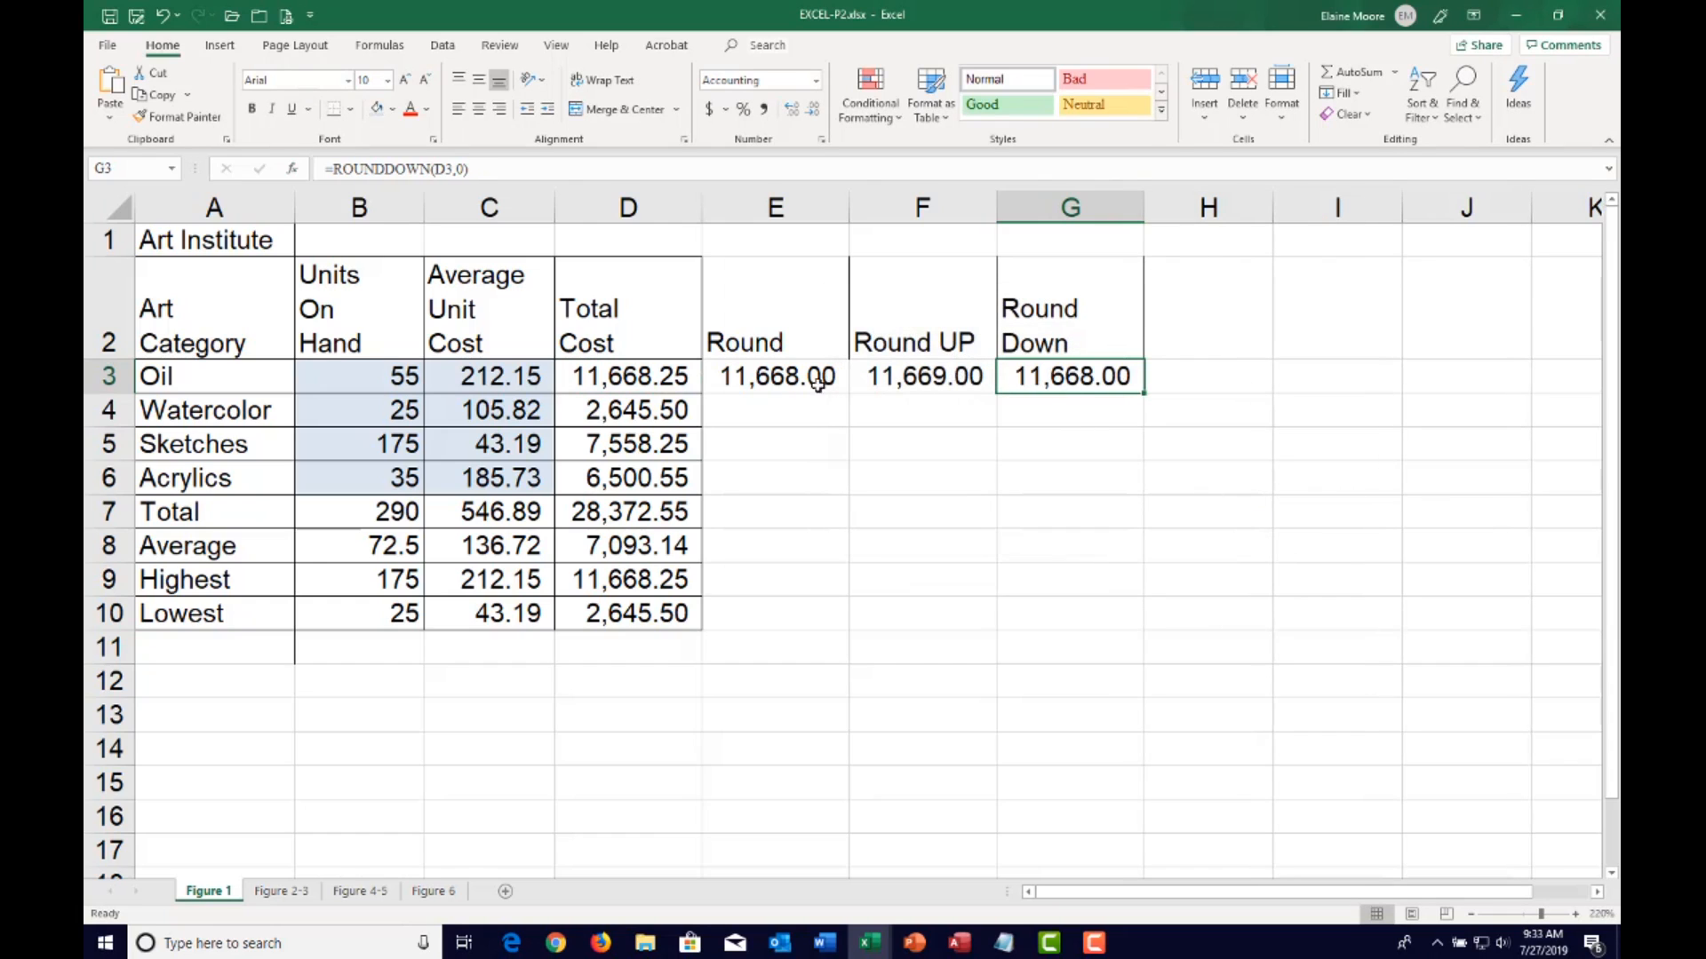
# Copy the rounding formulas in E3:G3 down through the Total row and check the formulas in E7 and F7
pyautogui.moveTo(749, 380); pyautogui.dragTo(1145, 525)
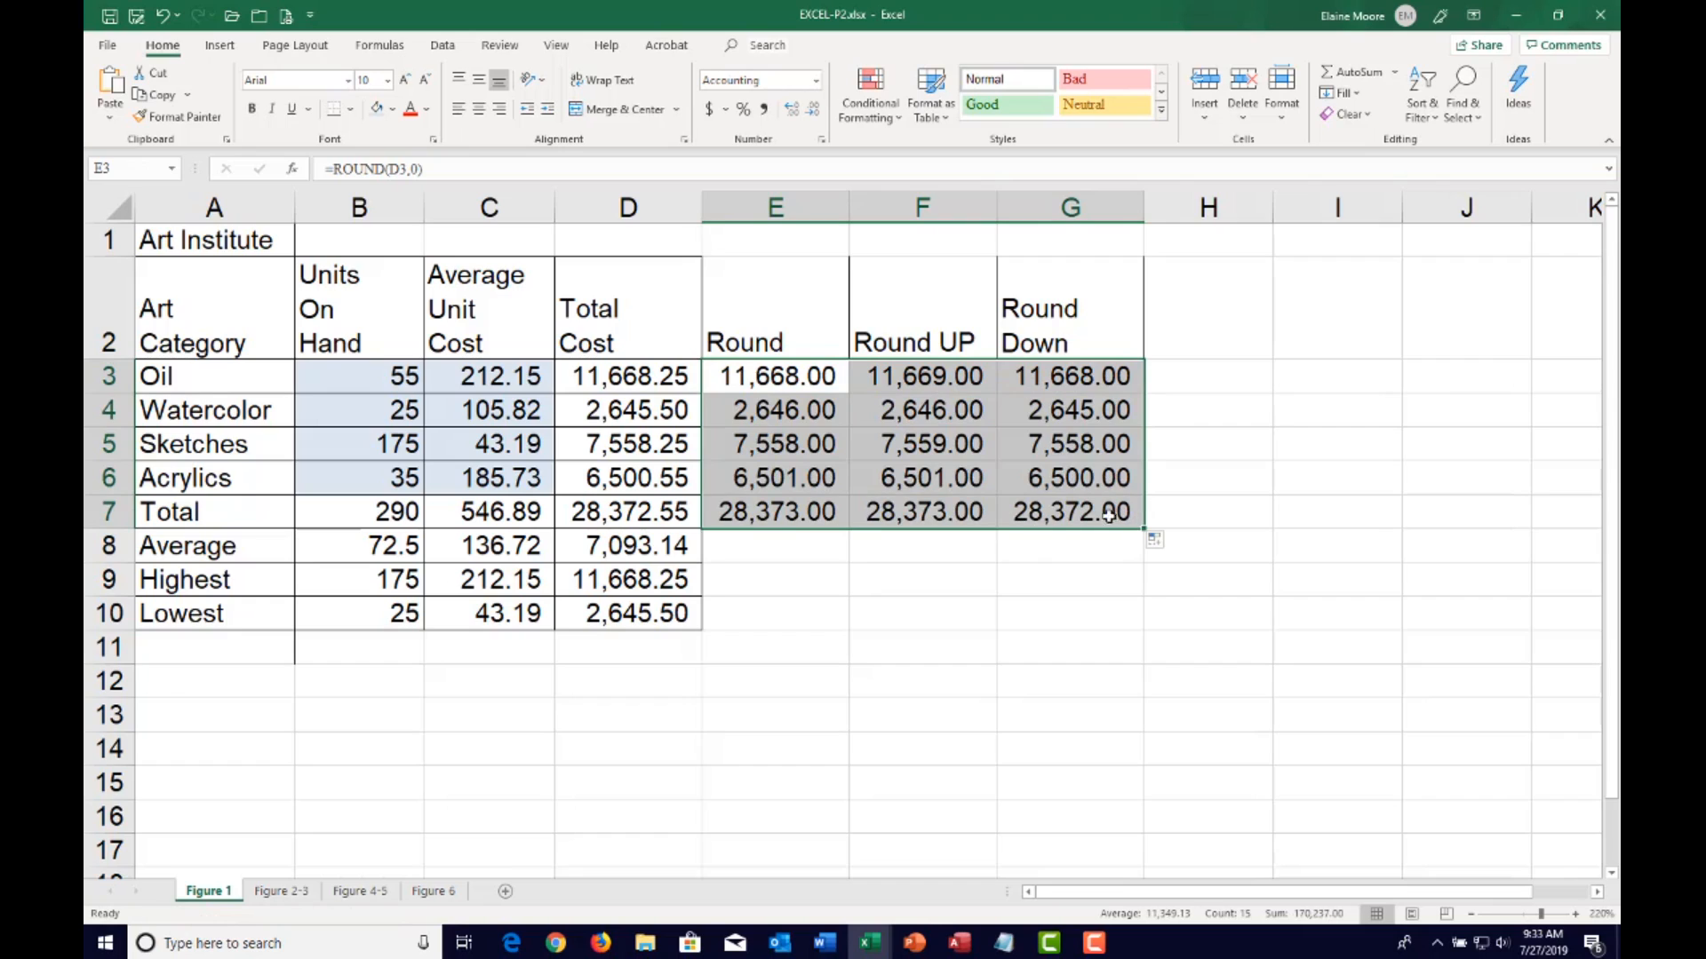
pyautogui.click(656, 514)
pyautogui.click(830, 512)
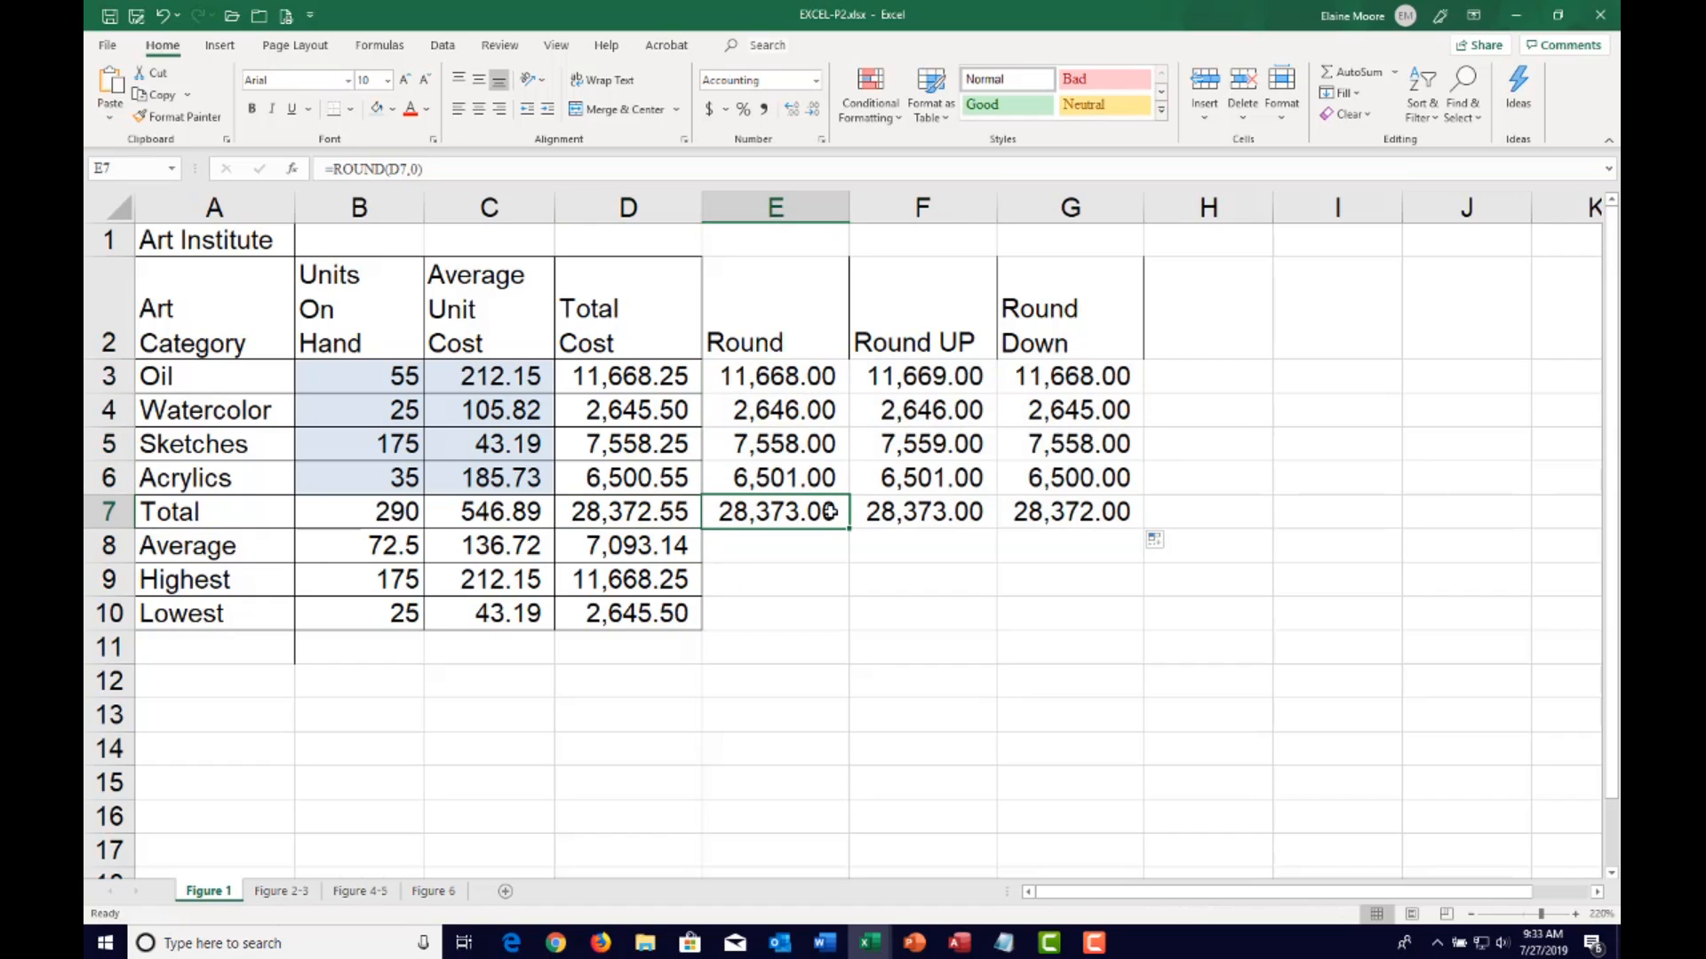
pyautogui.click(934, 513)
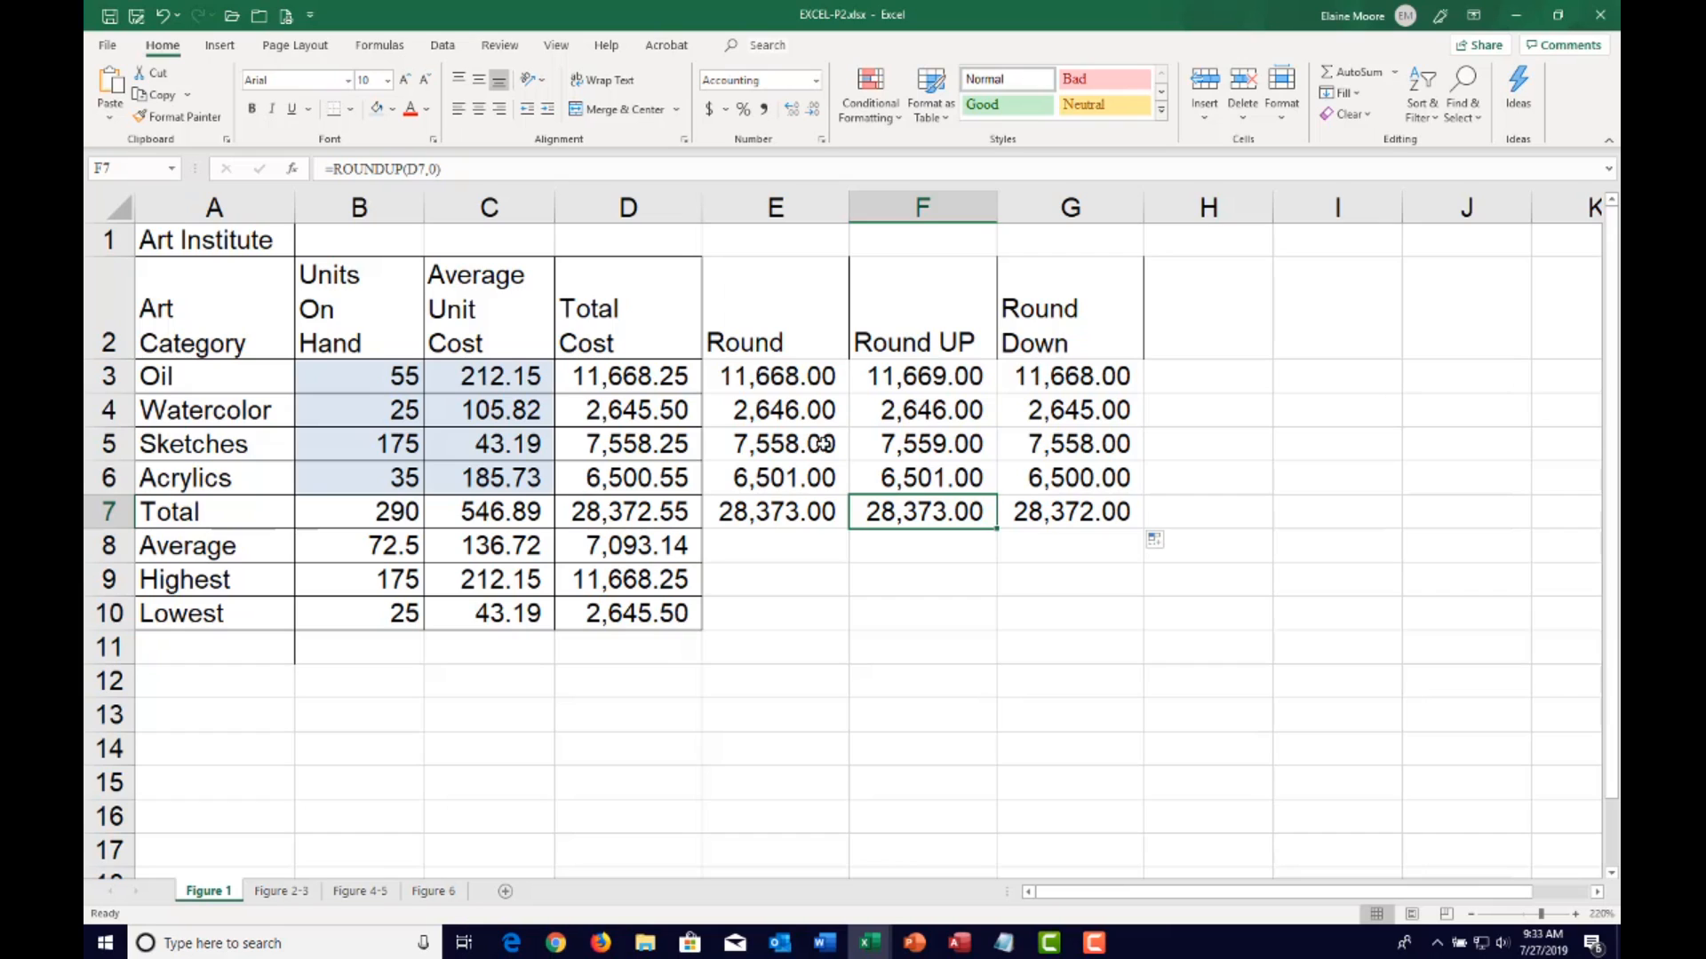
pyautogui.click(797, 566)
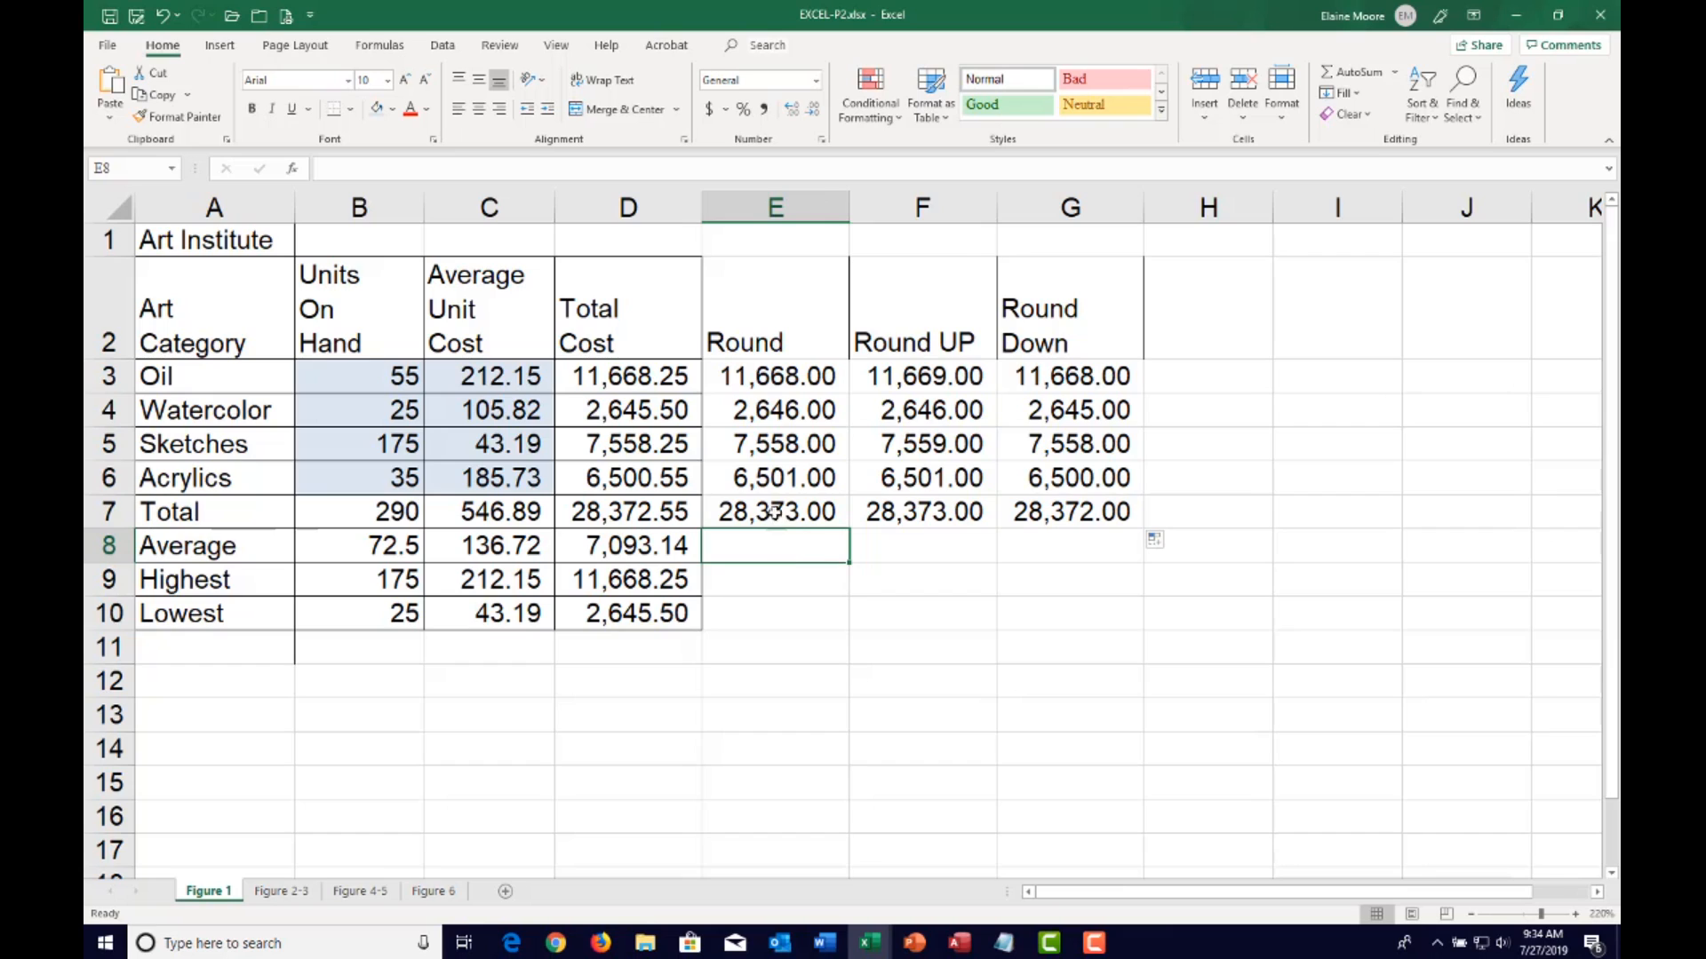
pyautogui.moveTo(783, 380); pyautogui.dragTo(784, 489)
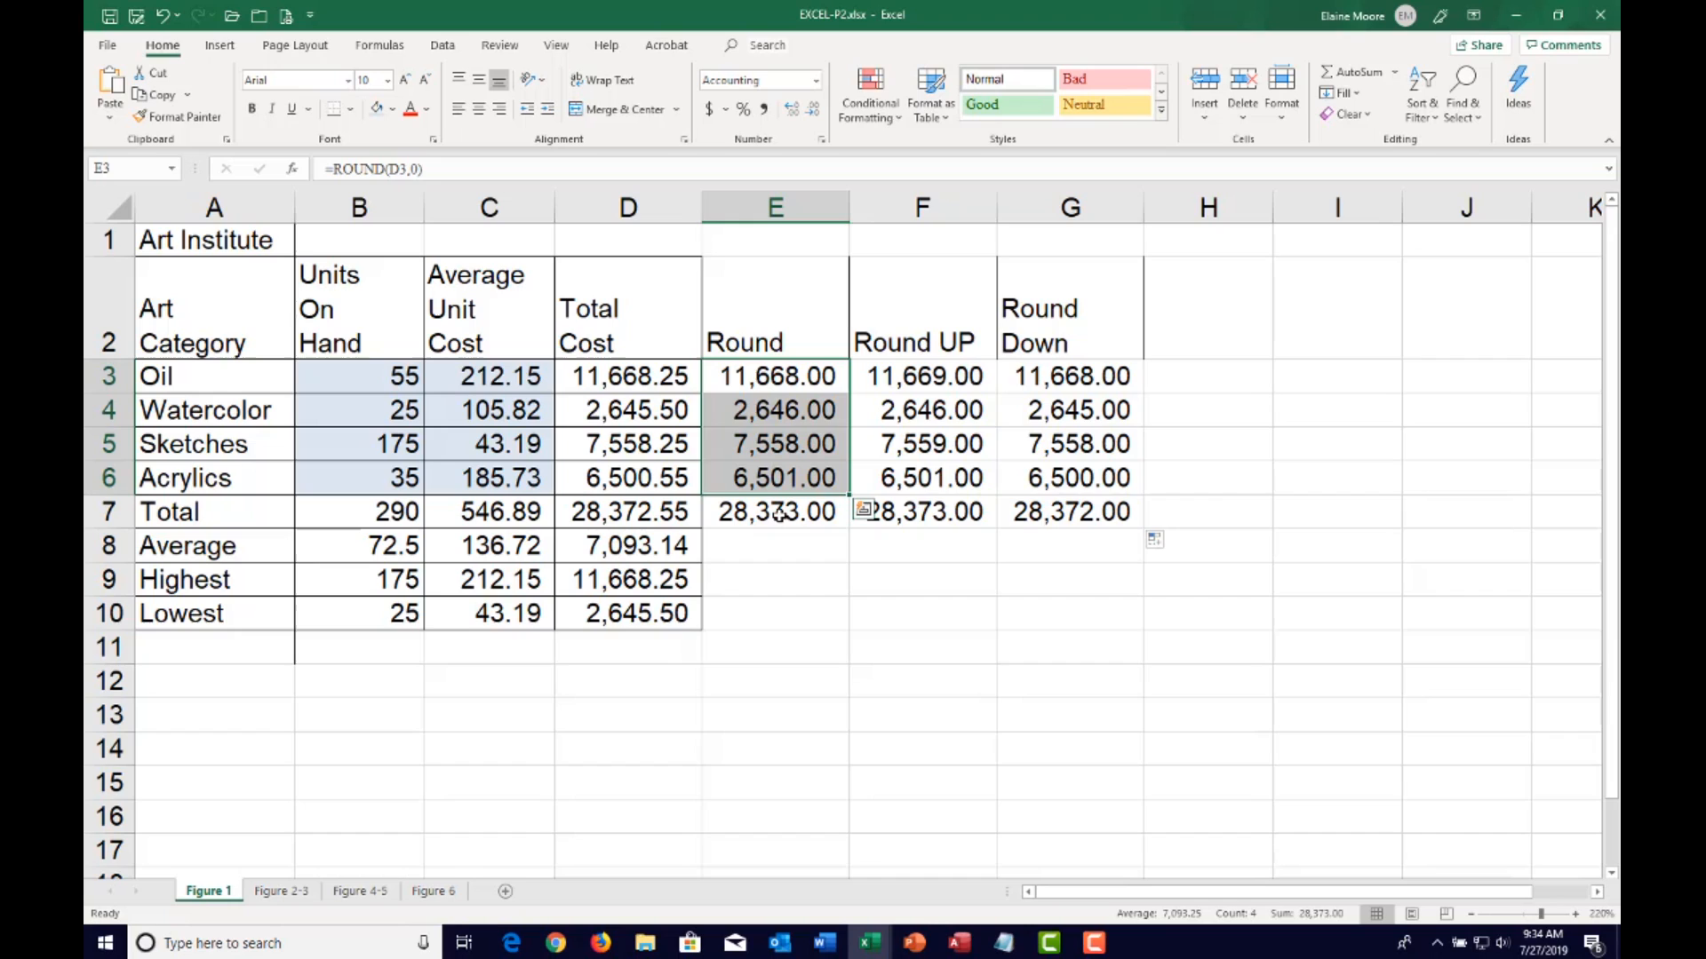
pyautogui.click(1228, 510)
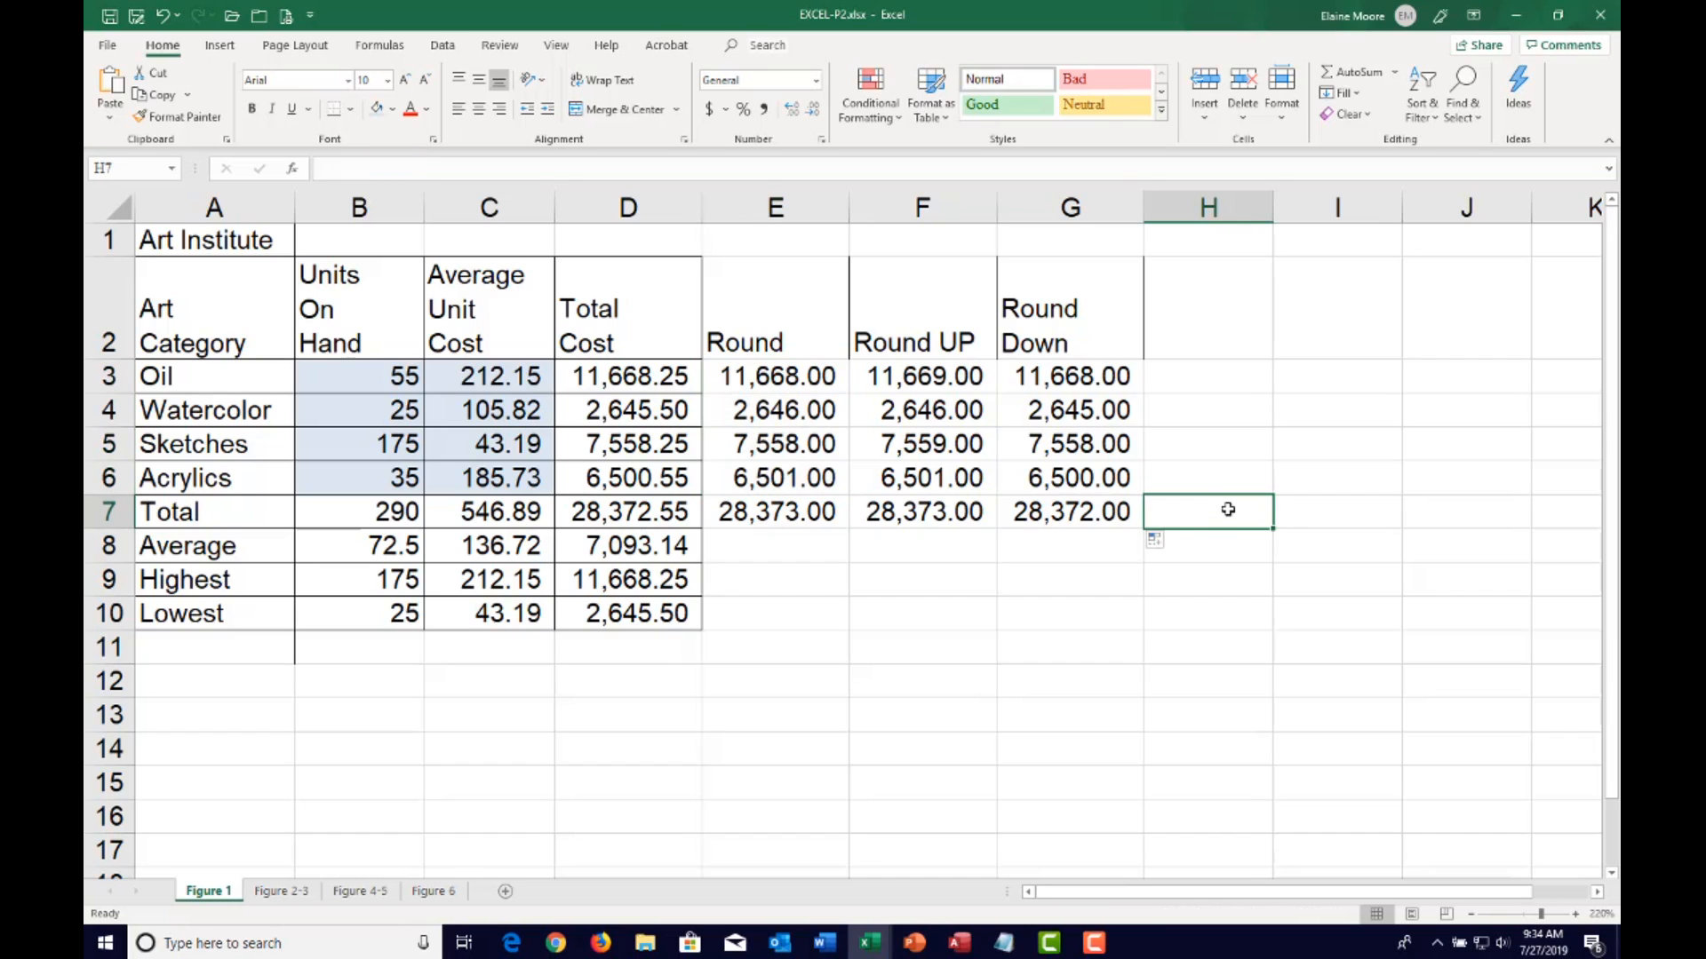
# Create a column sparkline in cell E8 from the rounded category costs in E3:E6
pyautogui.click(766, 542)
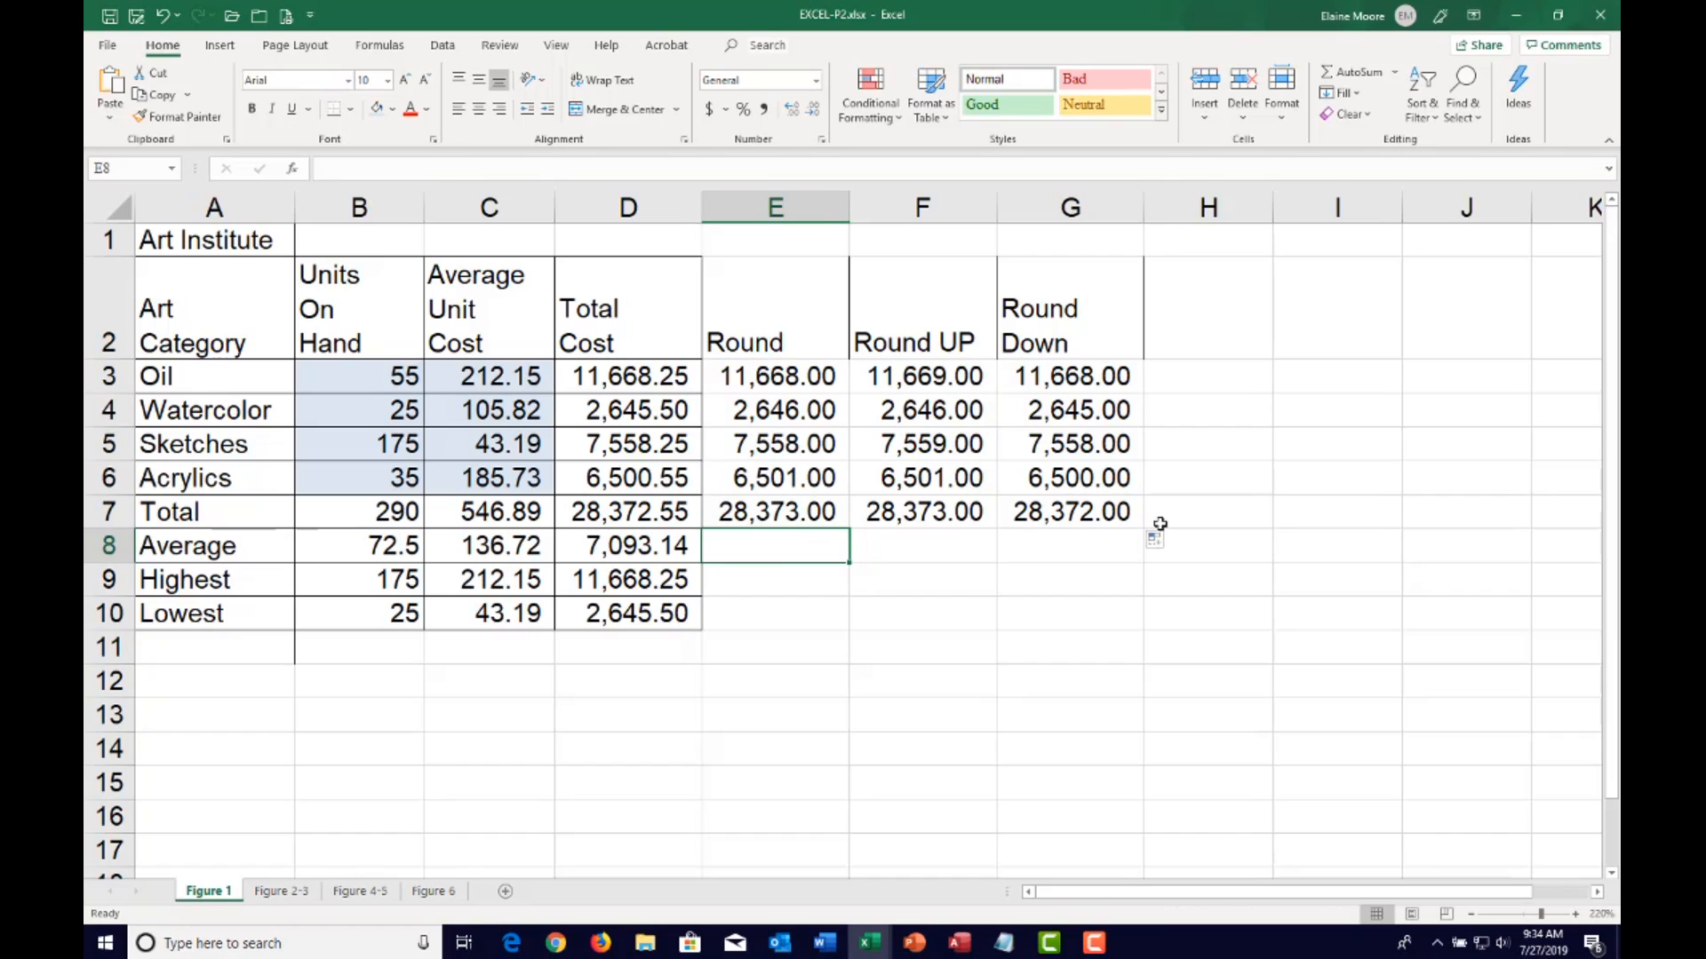
pyautogui.moveTo(804, 367); pyautogui.dragTo(807, 482)
pyautogui.click(787, 542)
pyautogui.click(220, 46)
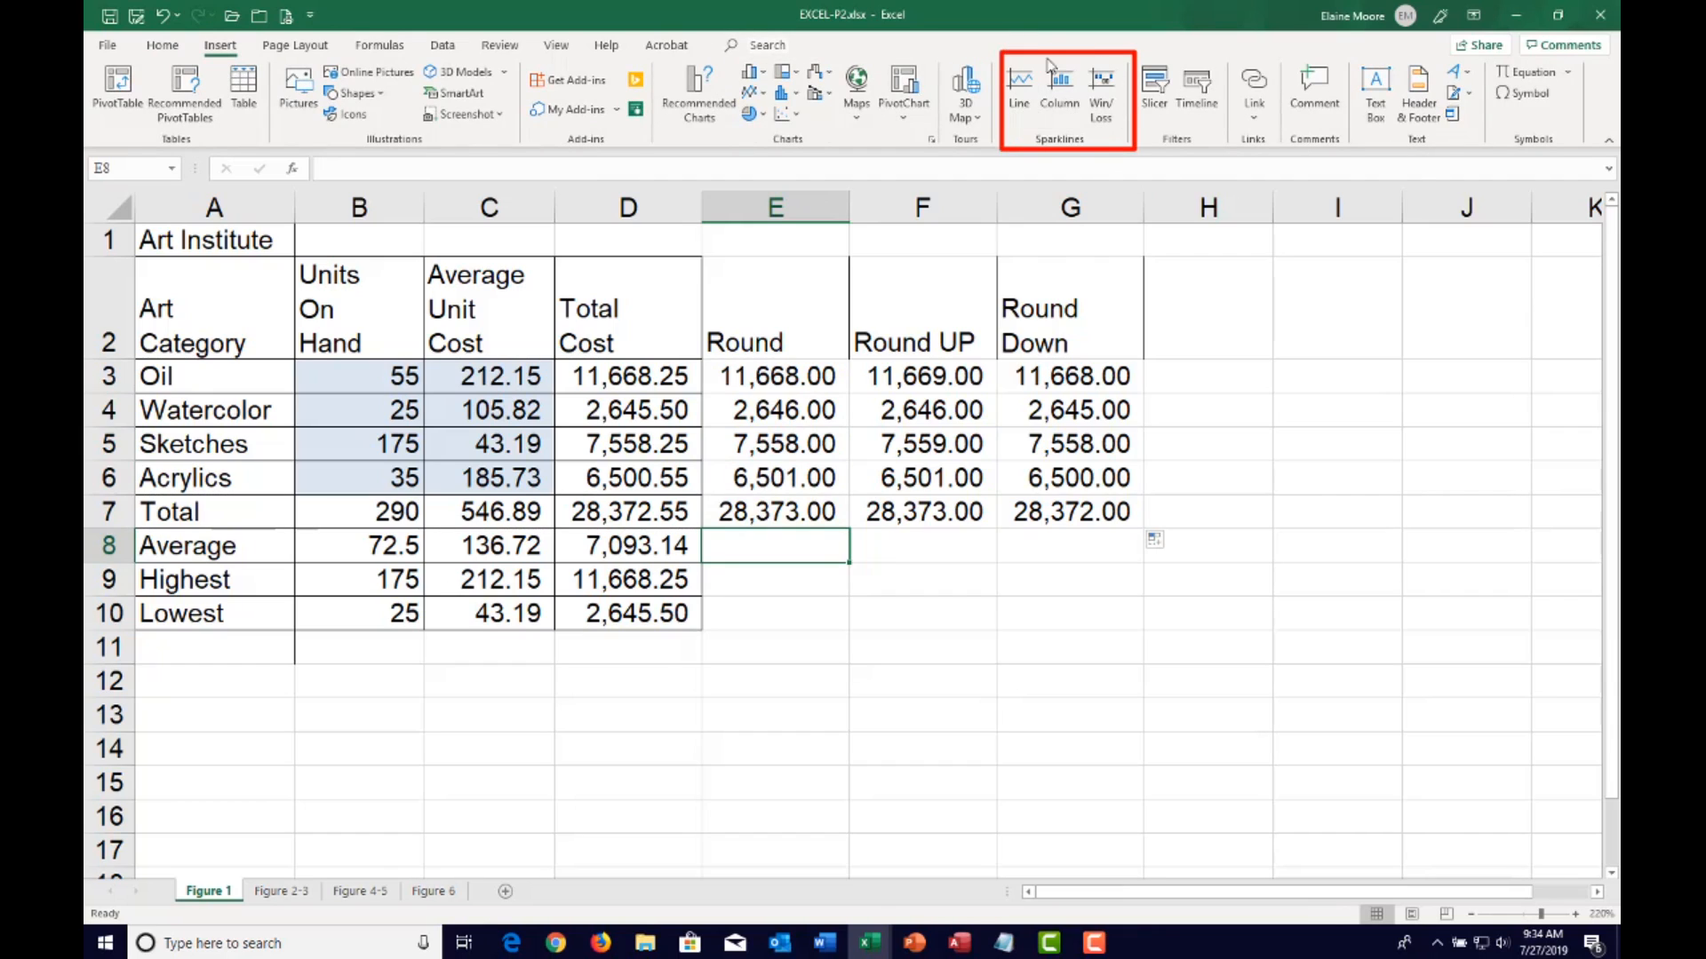
pyautogui.click(1068, 85)
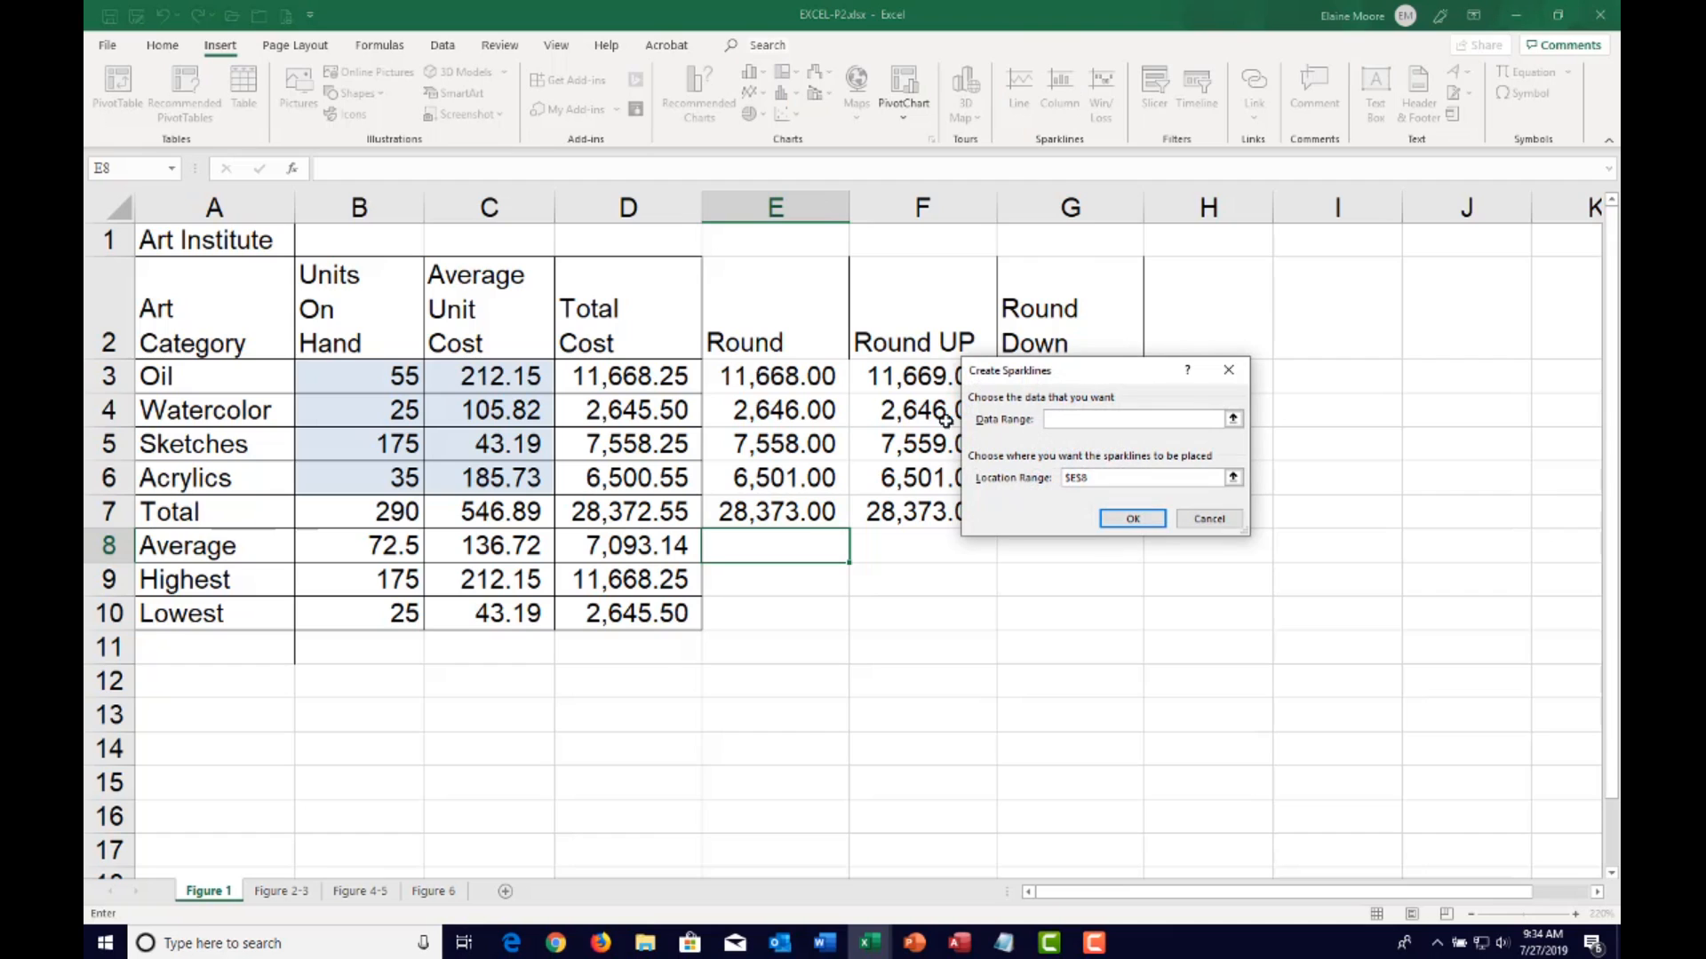
pyautogui.moveTo(753, 364); pyautogui.dragTo(756, 419)
pyautogui.moveTo(766, 477); pyautogui.dragTo(766, 478)
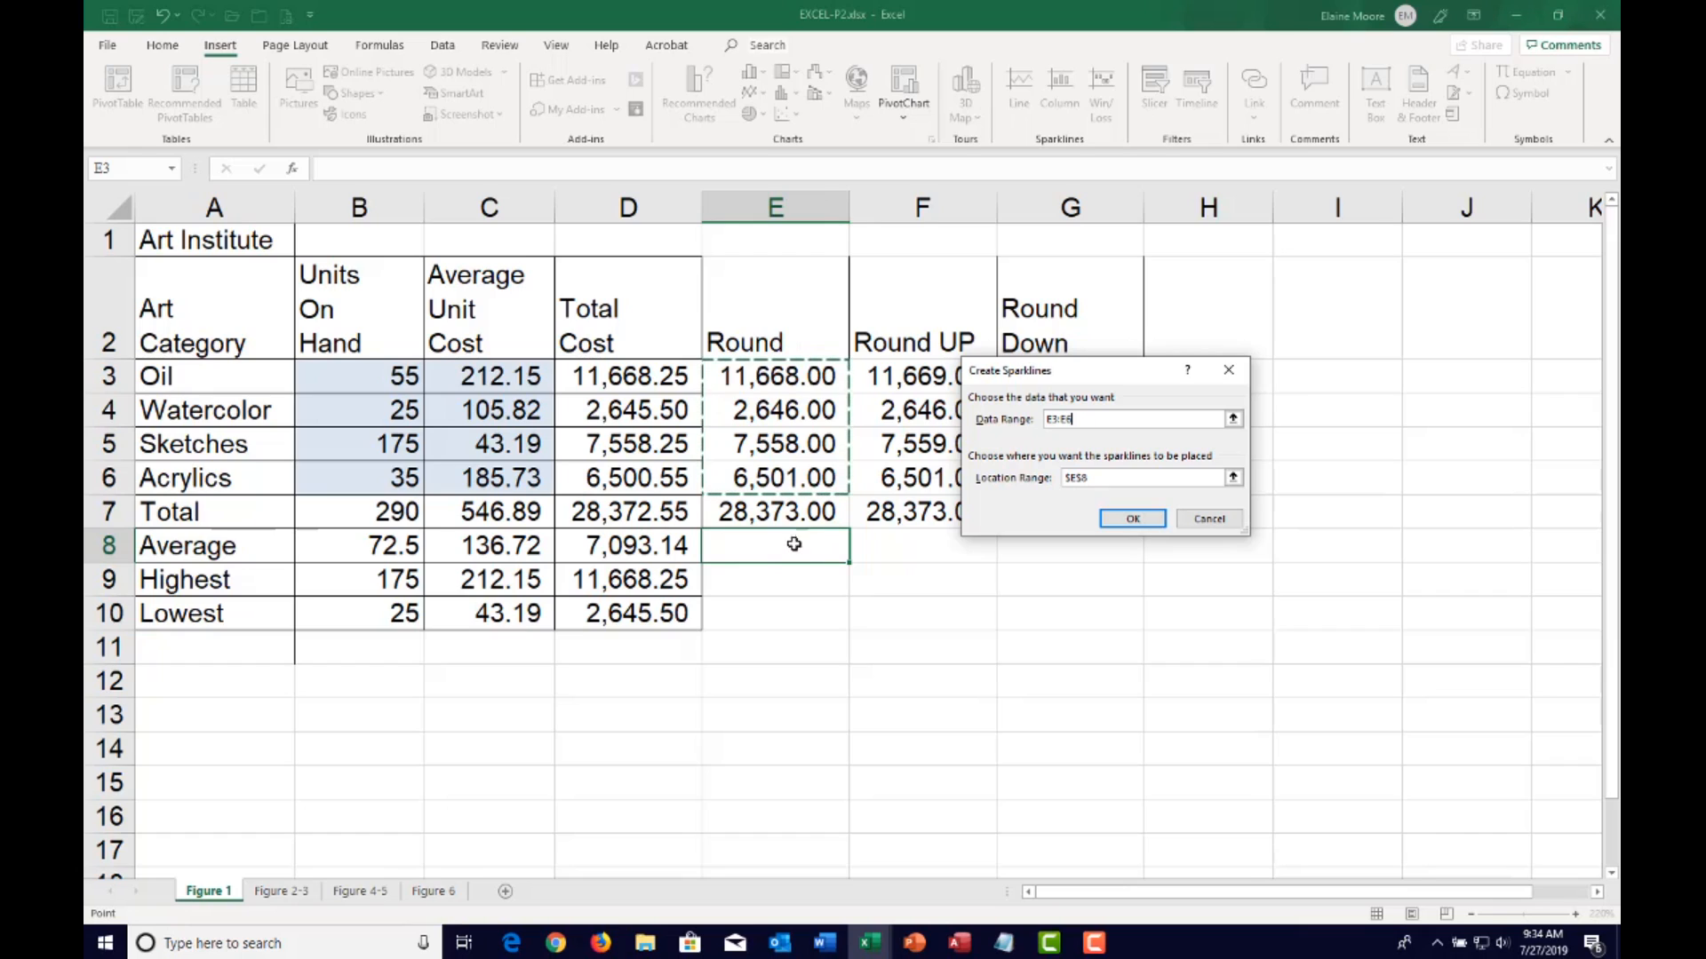
pyautogui.click(1135, 520)
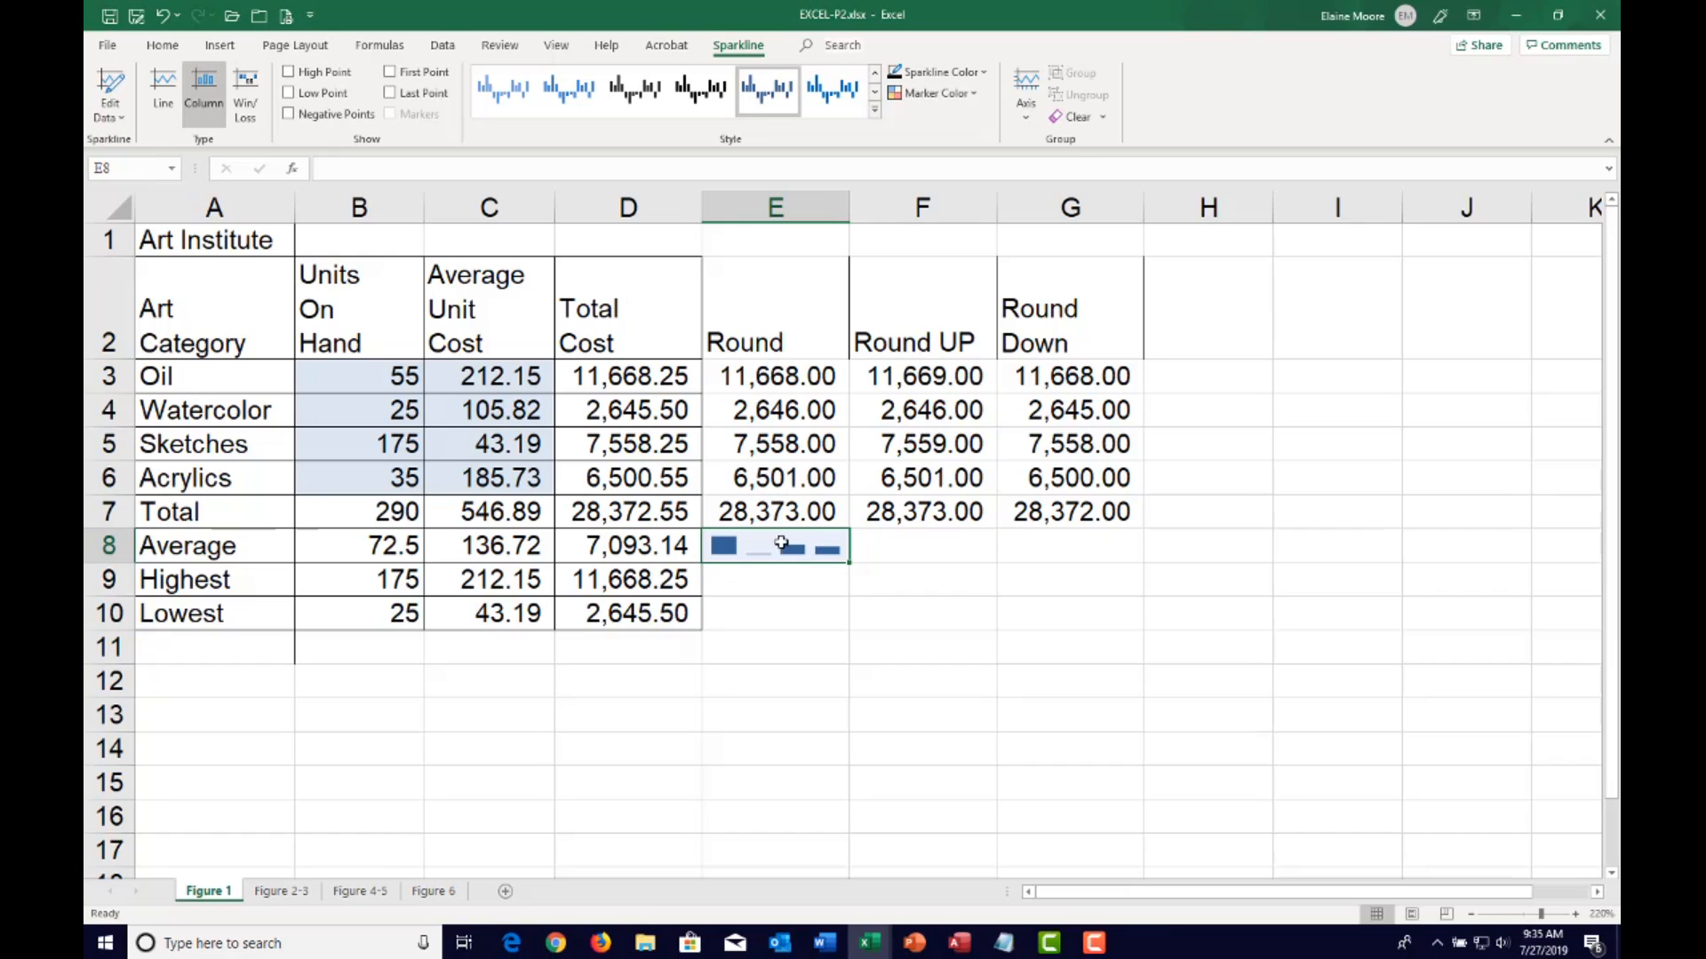
# Set Oil's units on hand in cell B3 to 25
pyautogui.click(389, 374)
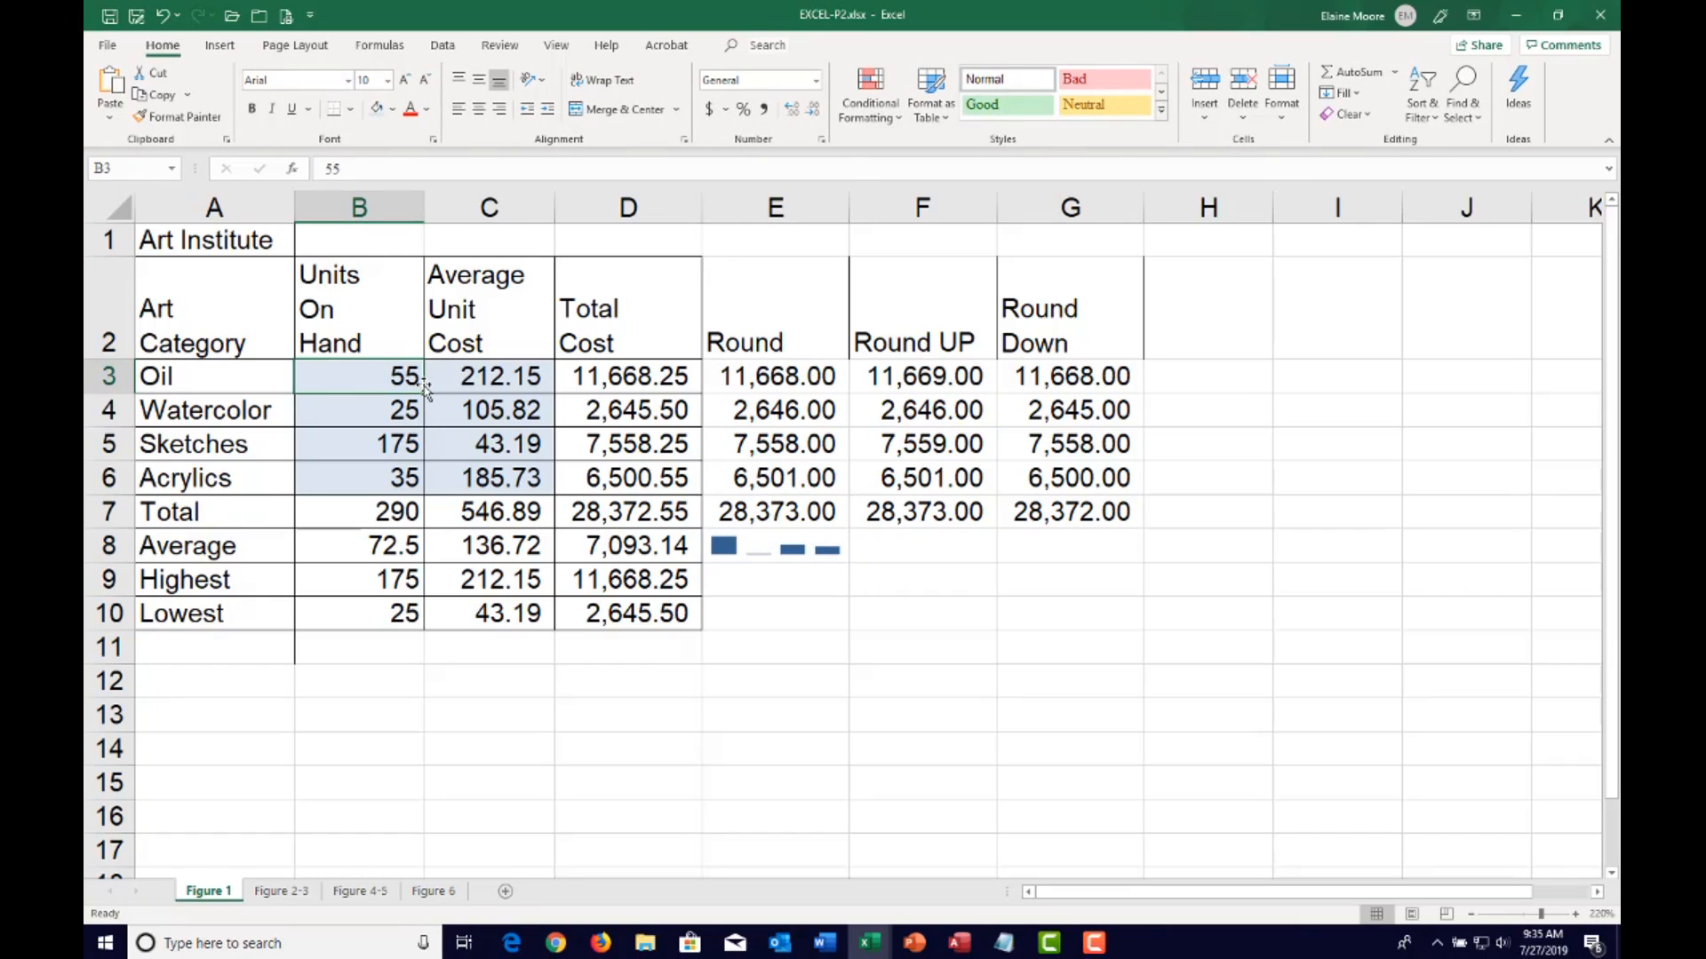
pyautogui.write('25')
pyautogui.press('Return')
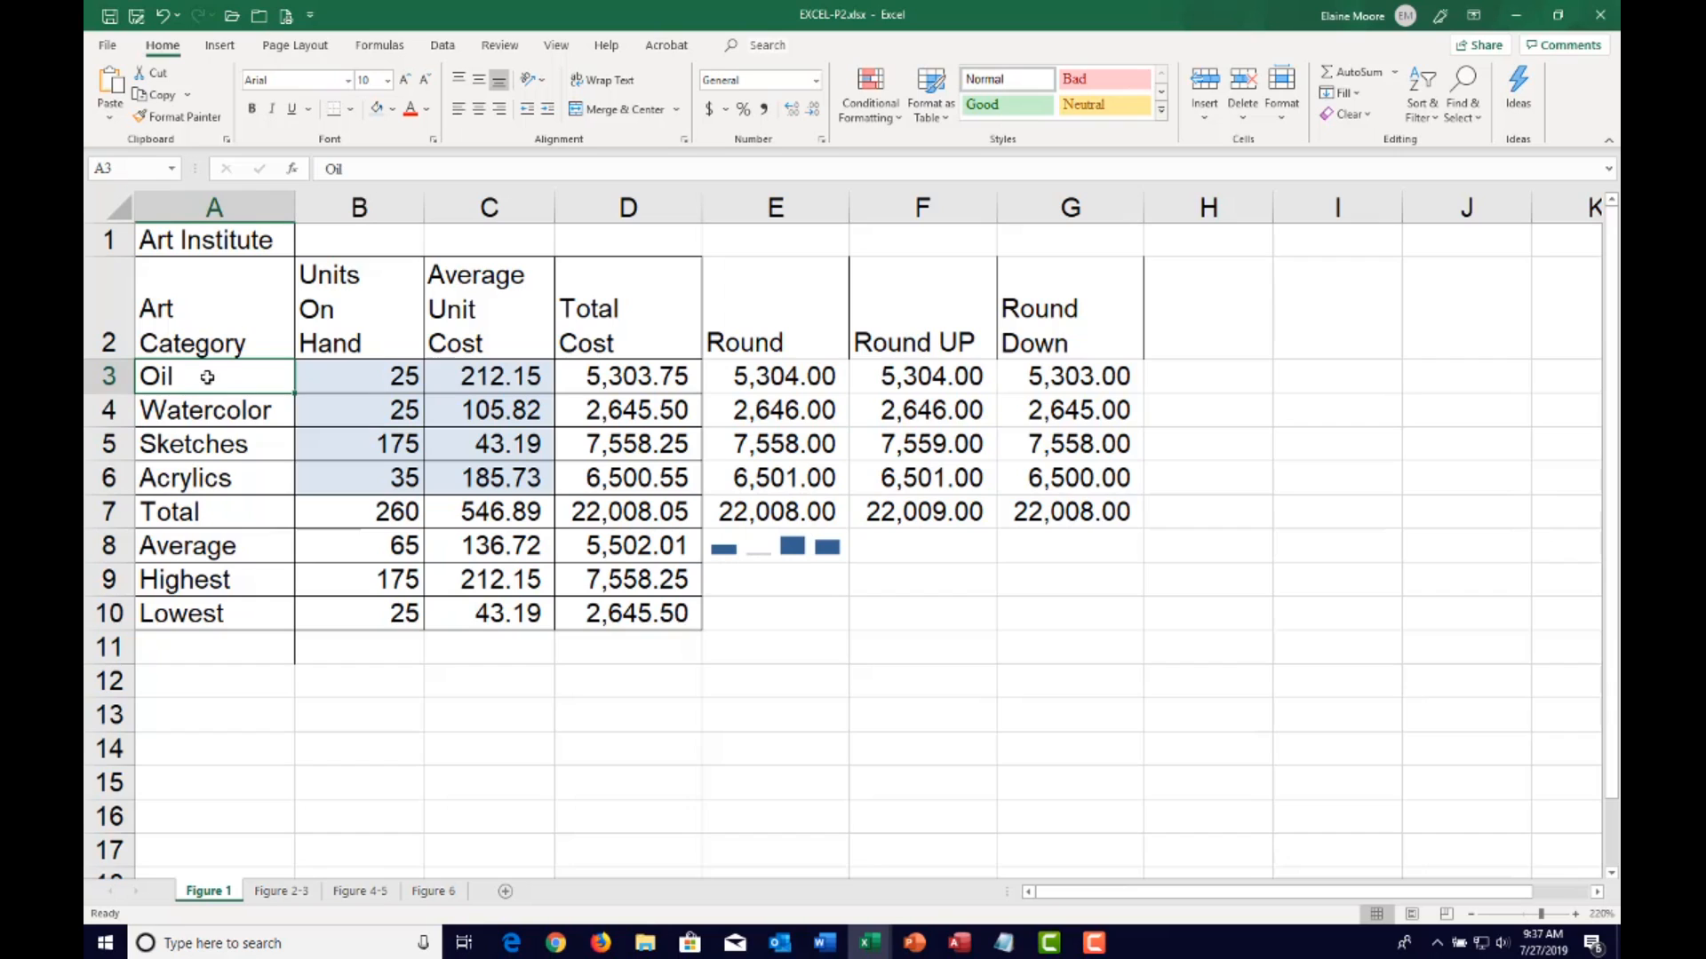
# Create a 3-D clustered column chart from the category names in A3:A6 and total costs in D3:D6
pyautogui.moveTo(207, 376); pyautogui.dragTo(203, 477)
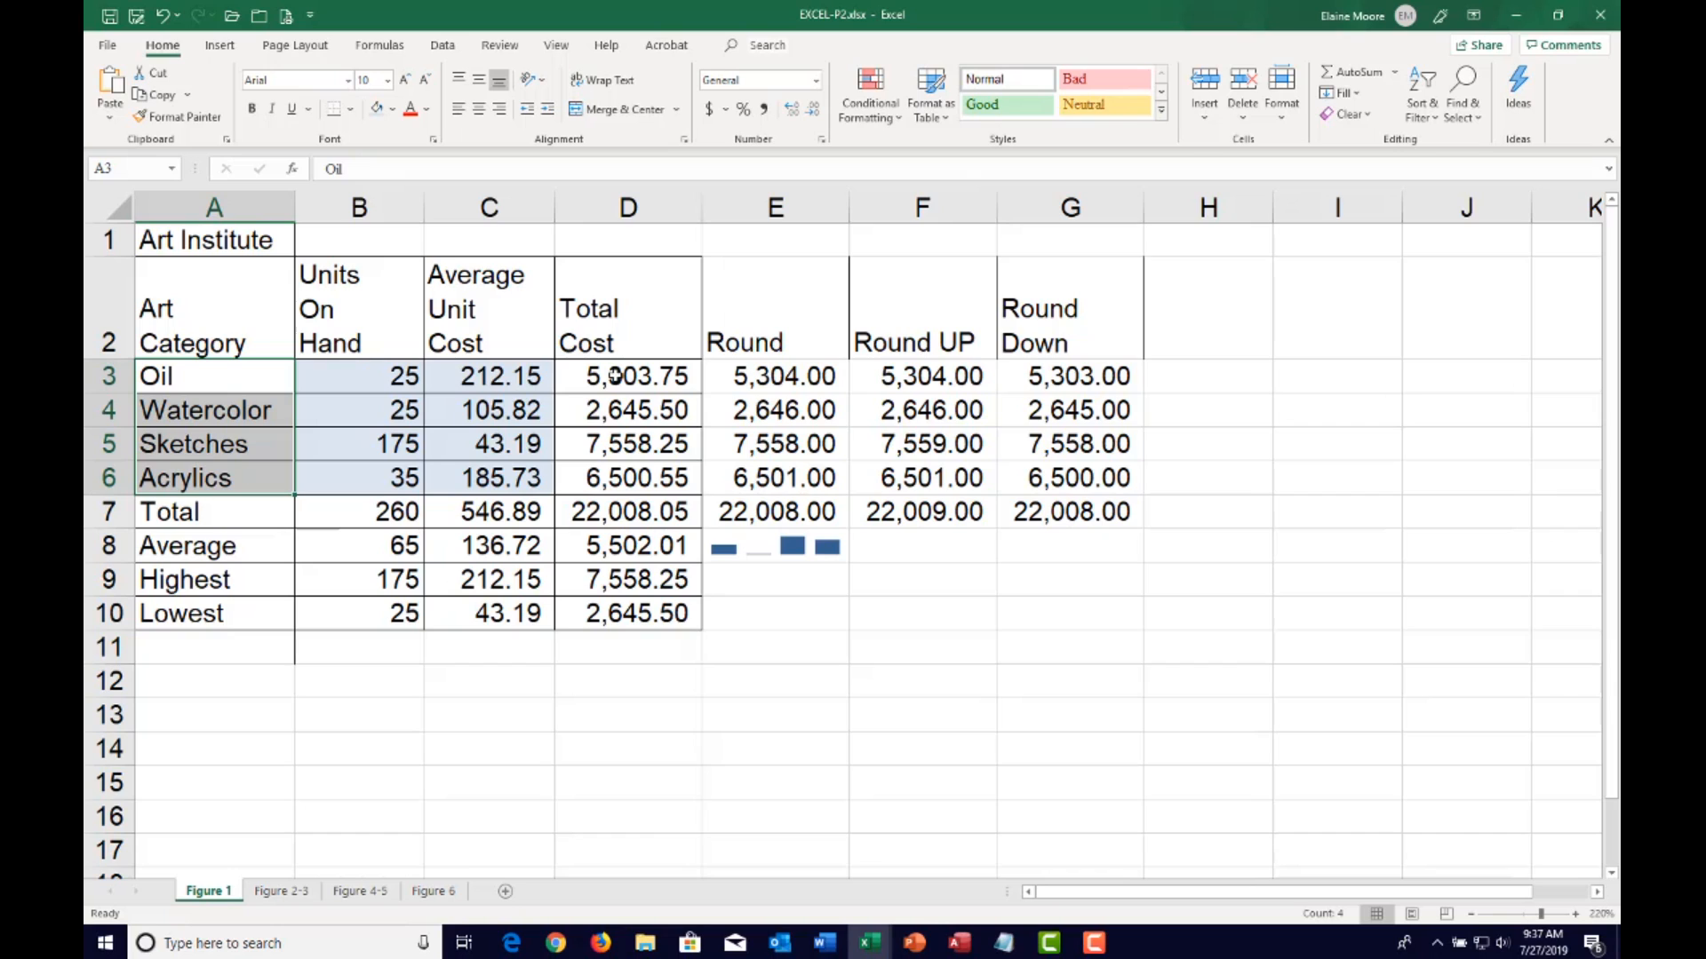
pyautogui.moveTo(616, 375); pyautogui.dragTo(621, 476)
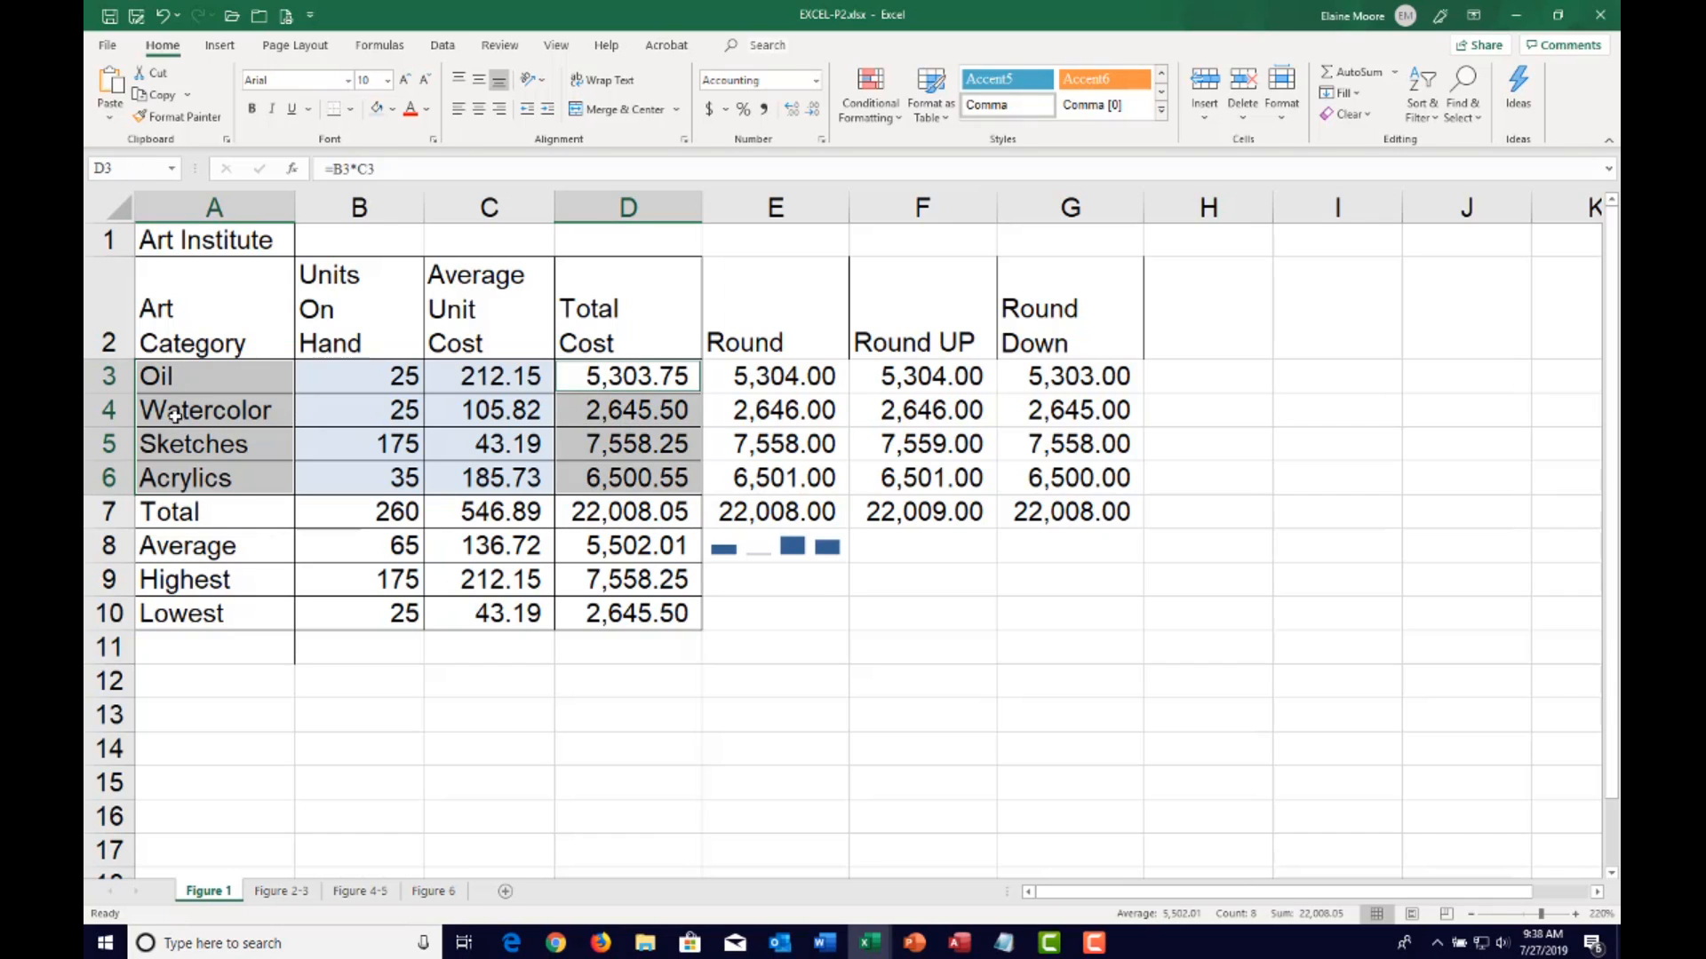
pyautogui.click(224, 48)
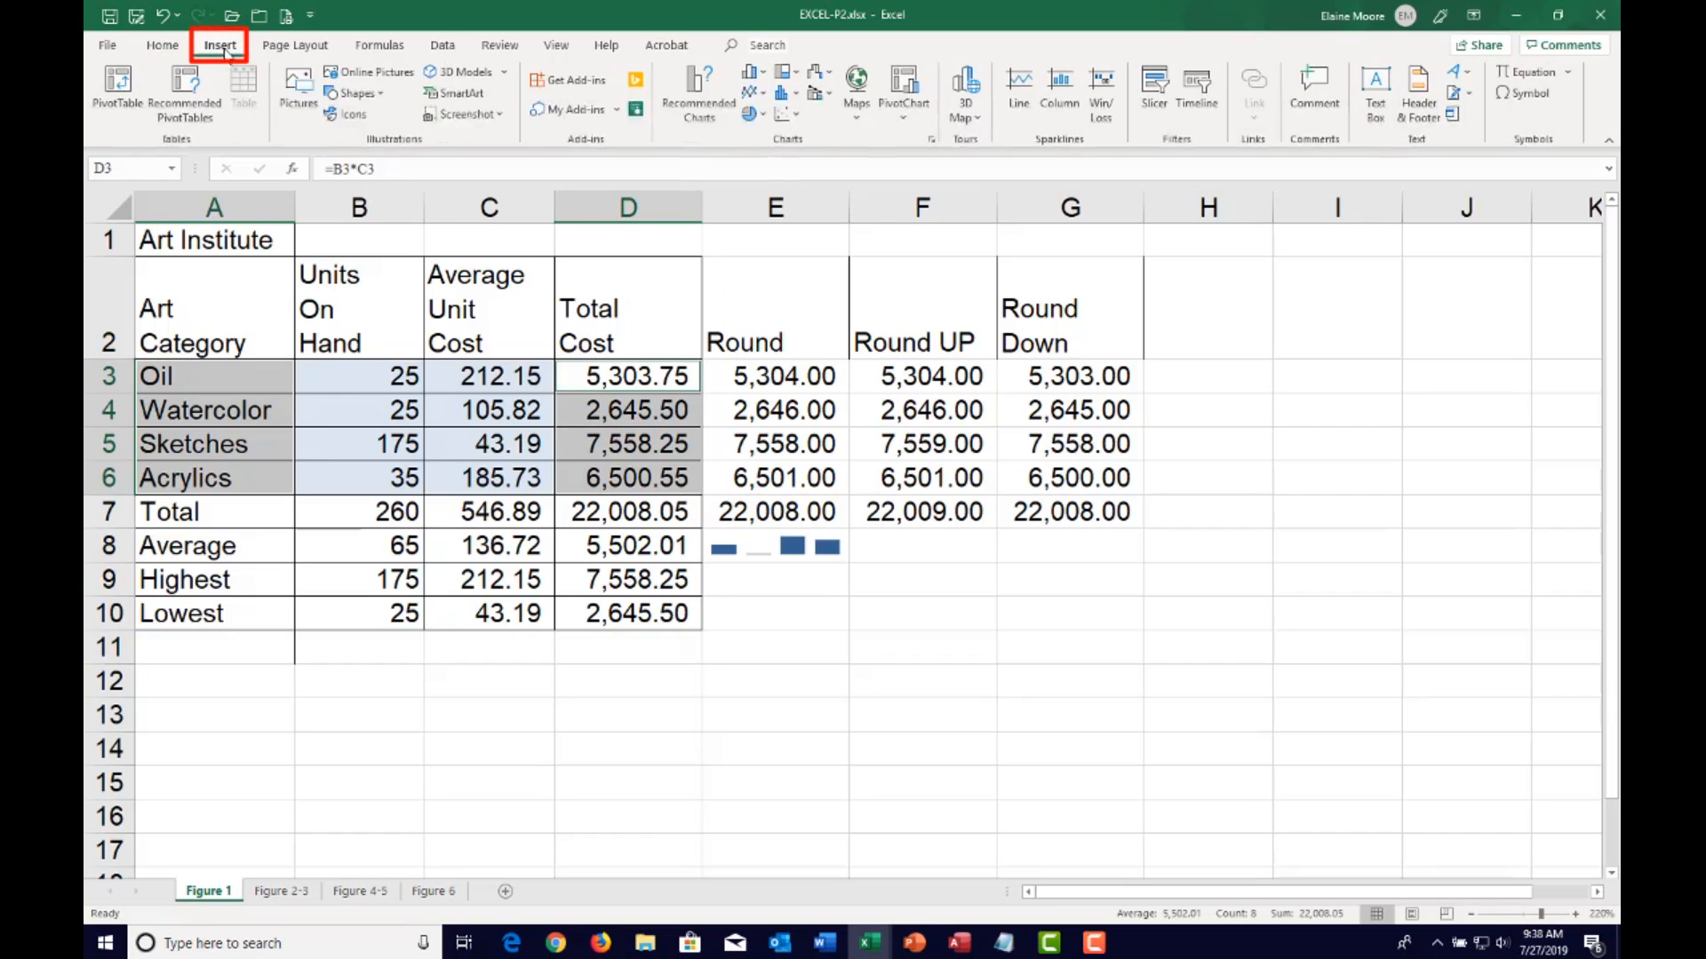
pyautogui.click(752, 75)
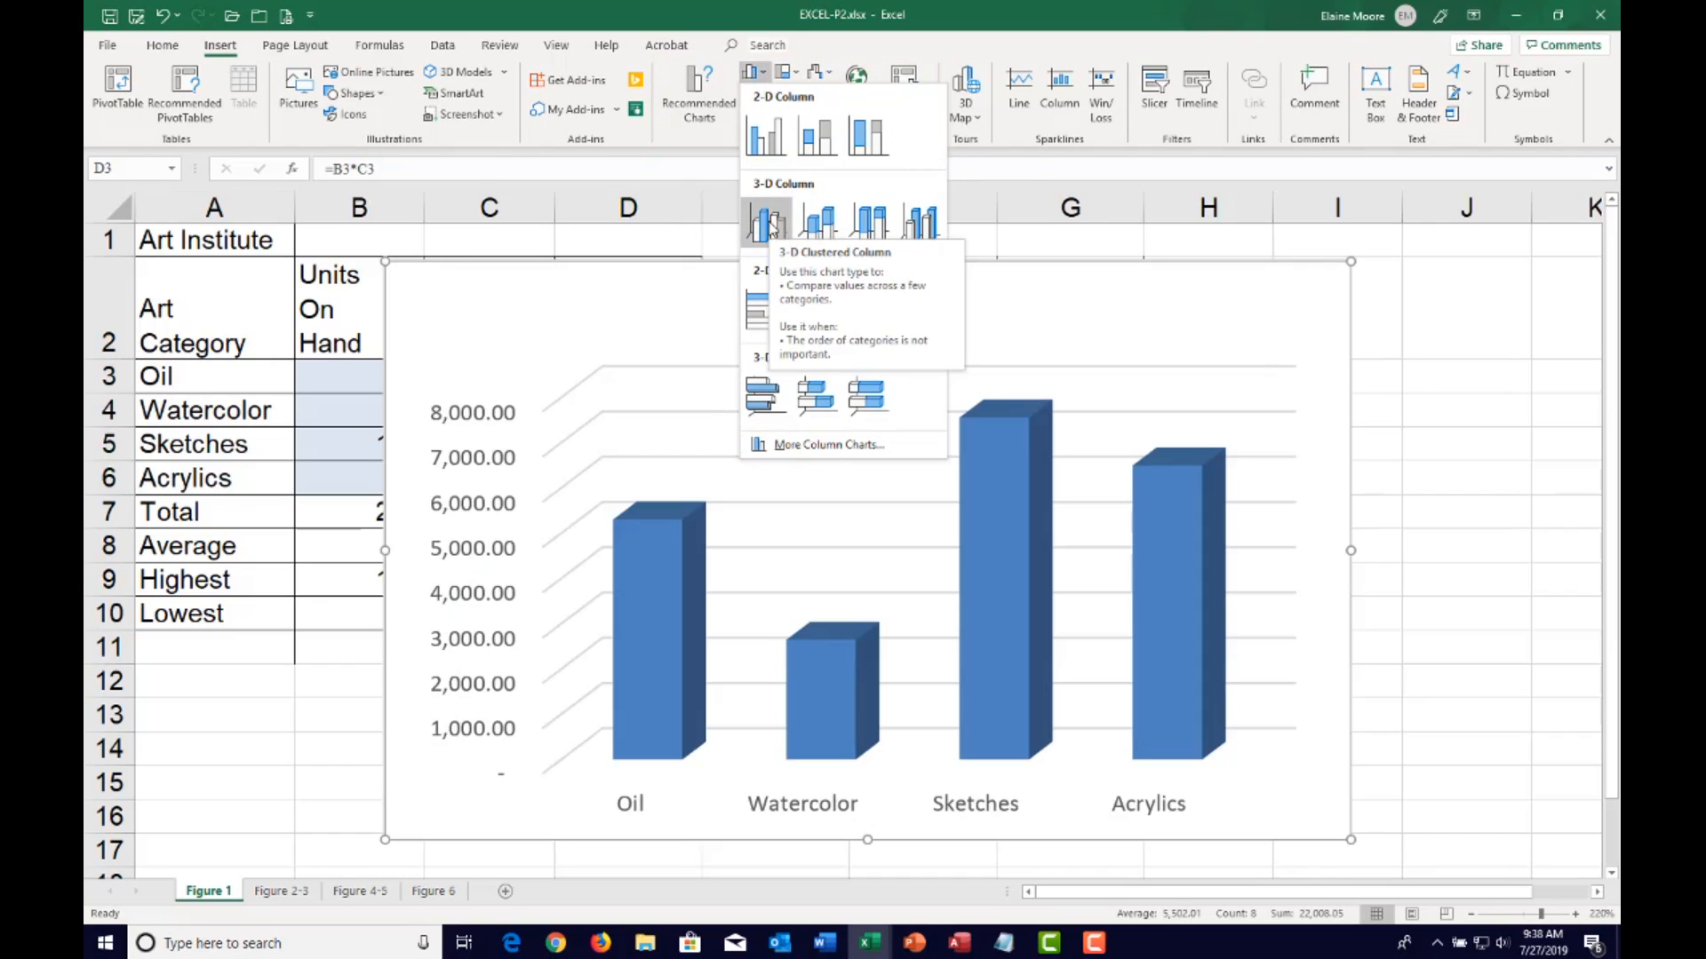
pyautogui.click(768, 224)
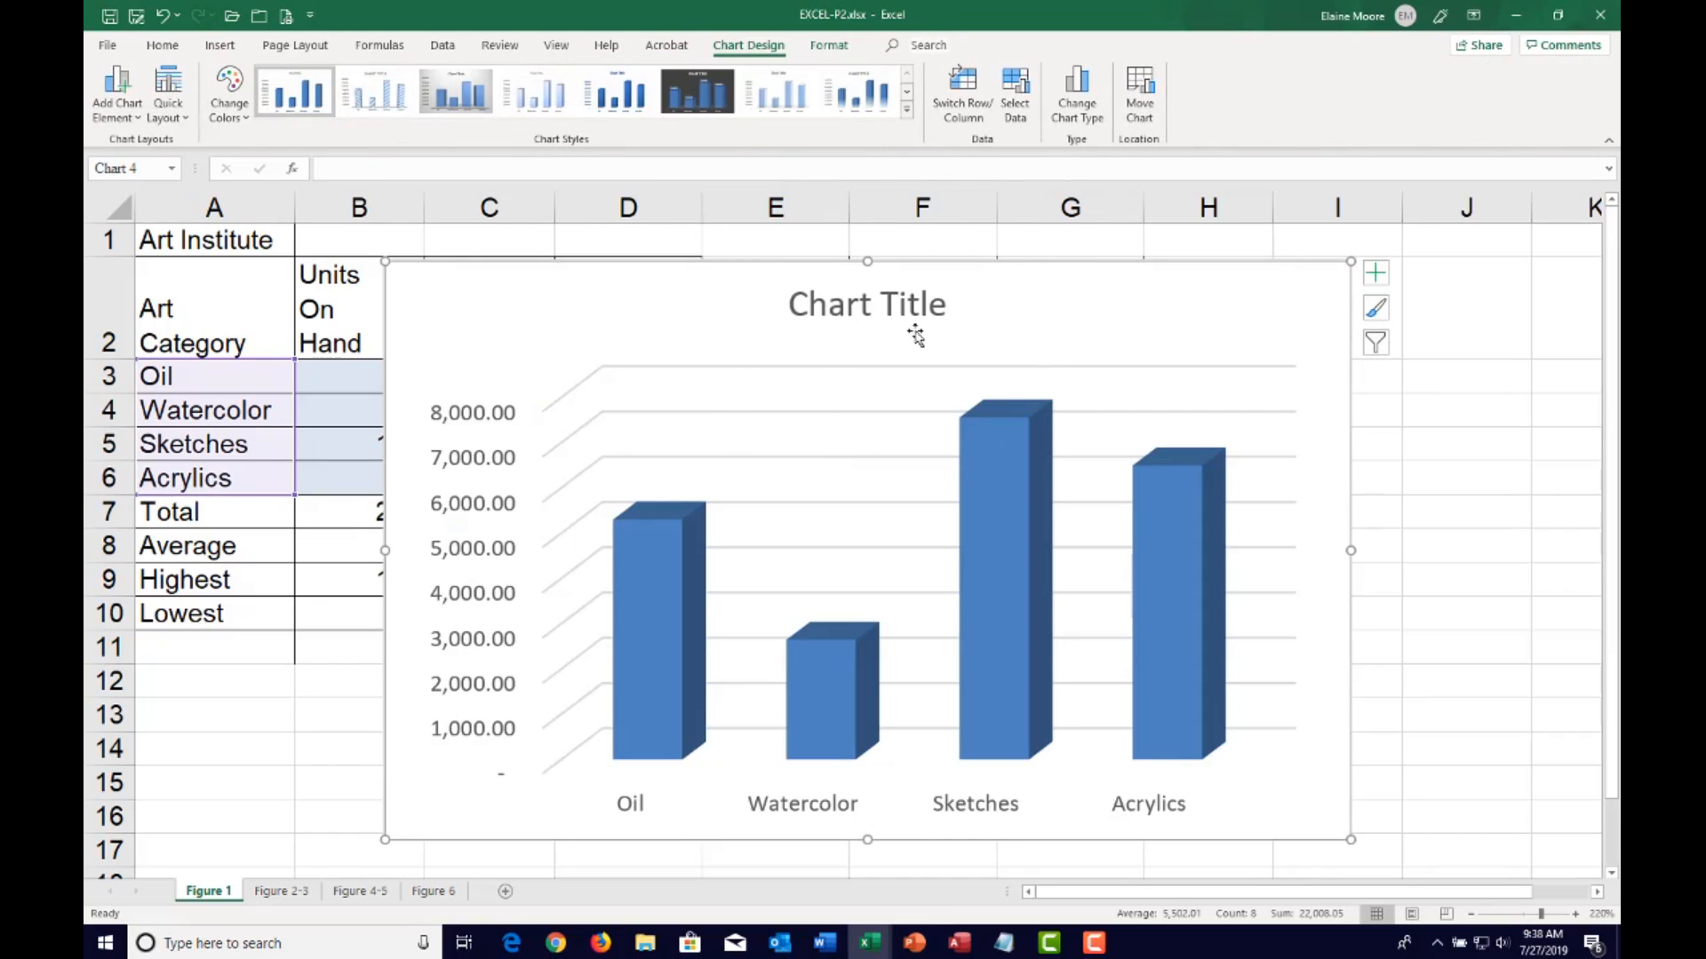
# Change the chart title to "Art Category"
pyautogui.click(800, 303)
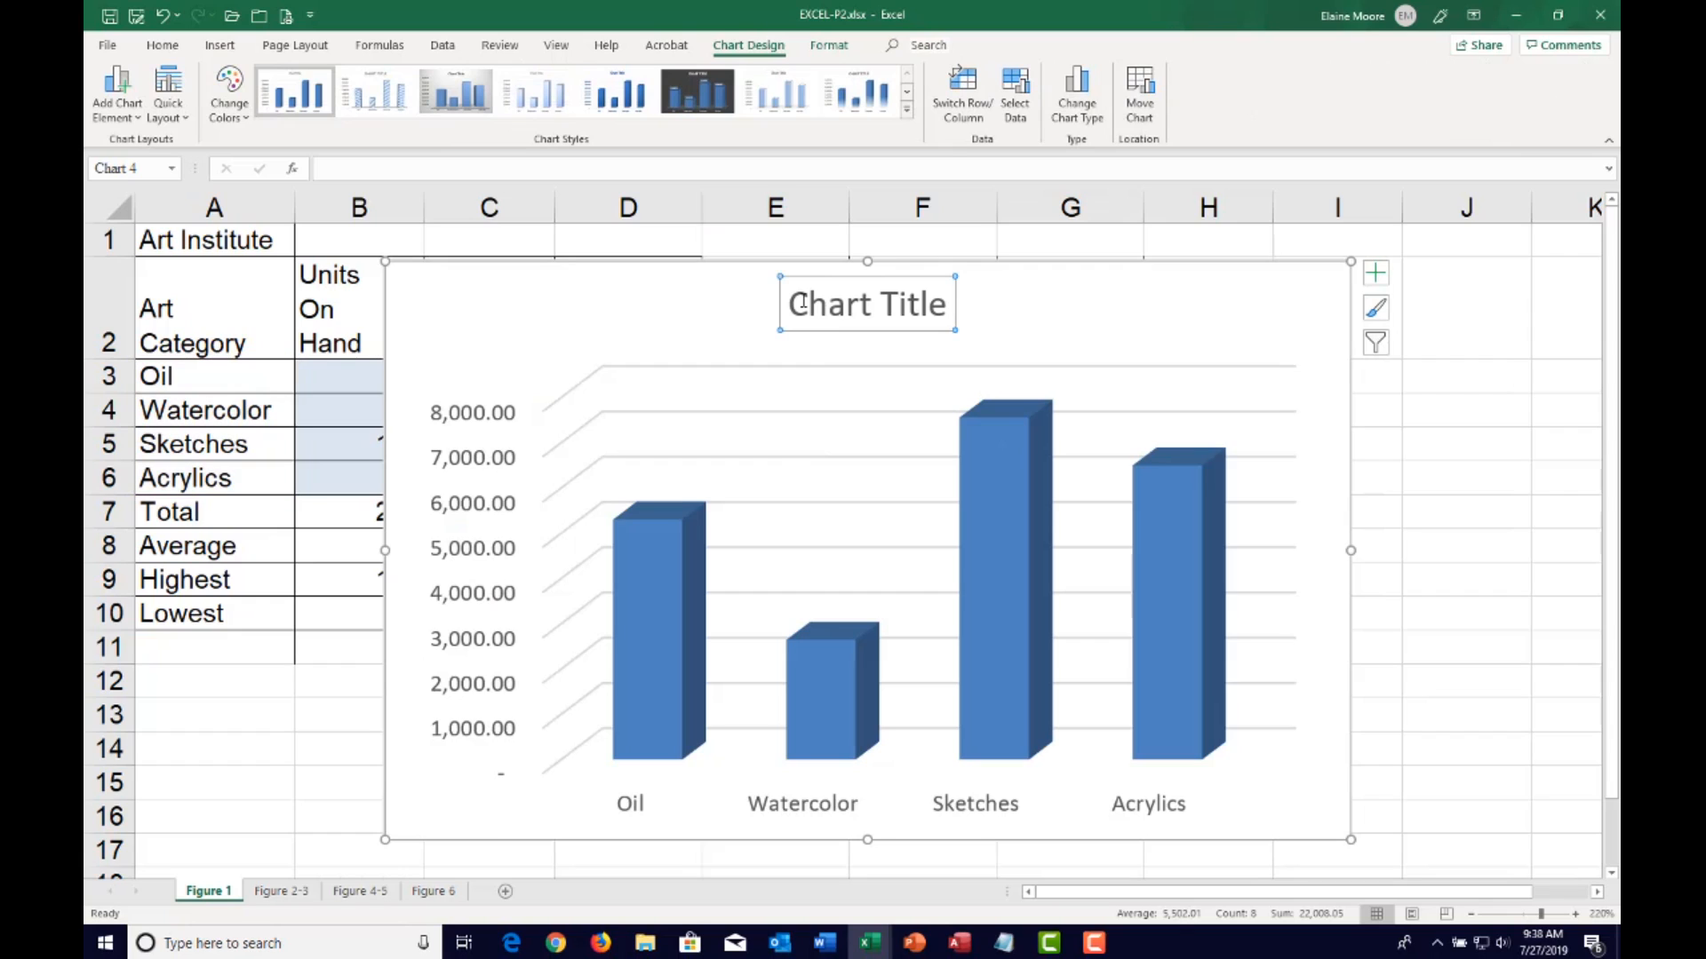
pyautogui.moveTo(788, 303); pyautogui.dragTo(954, 300)
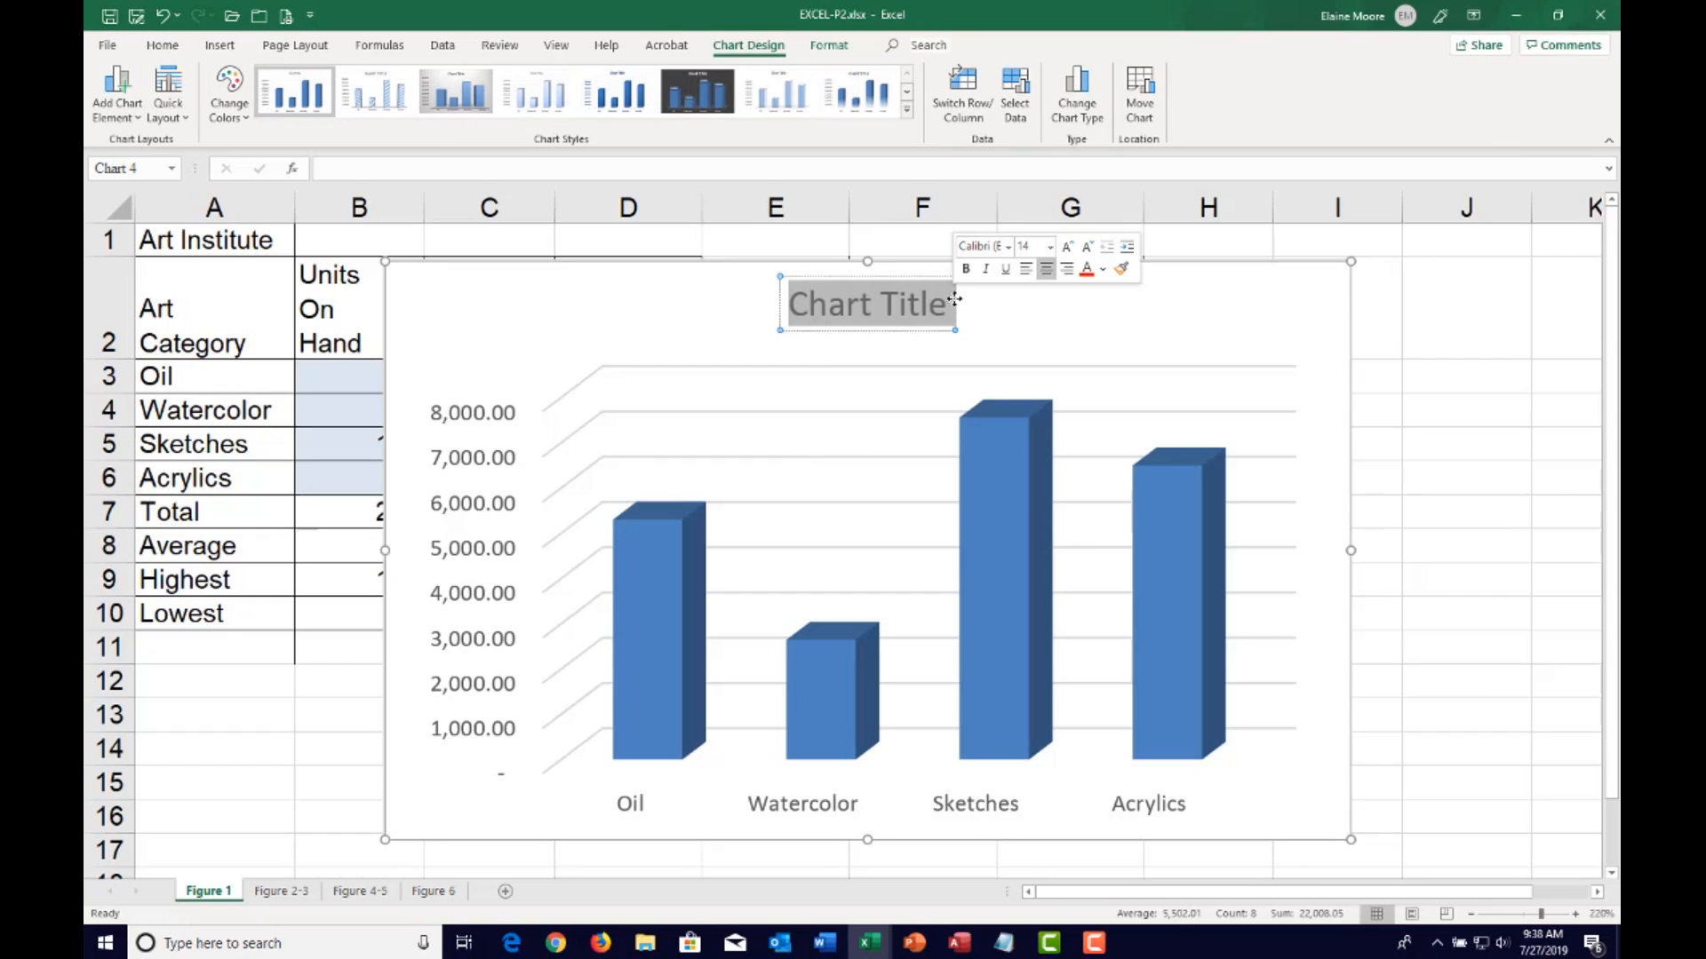
pyautogui.write('Art c')
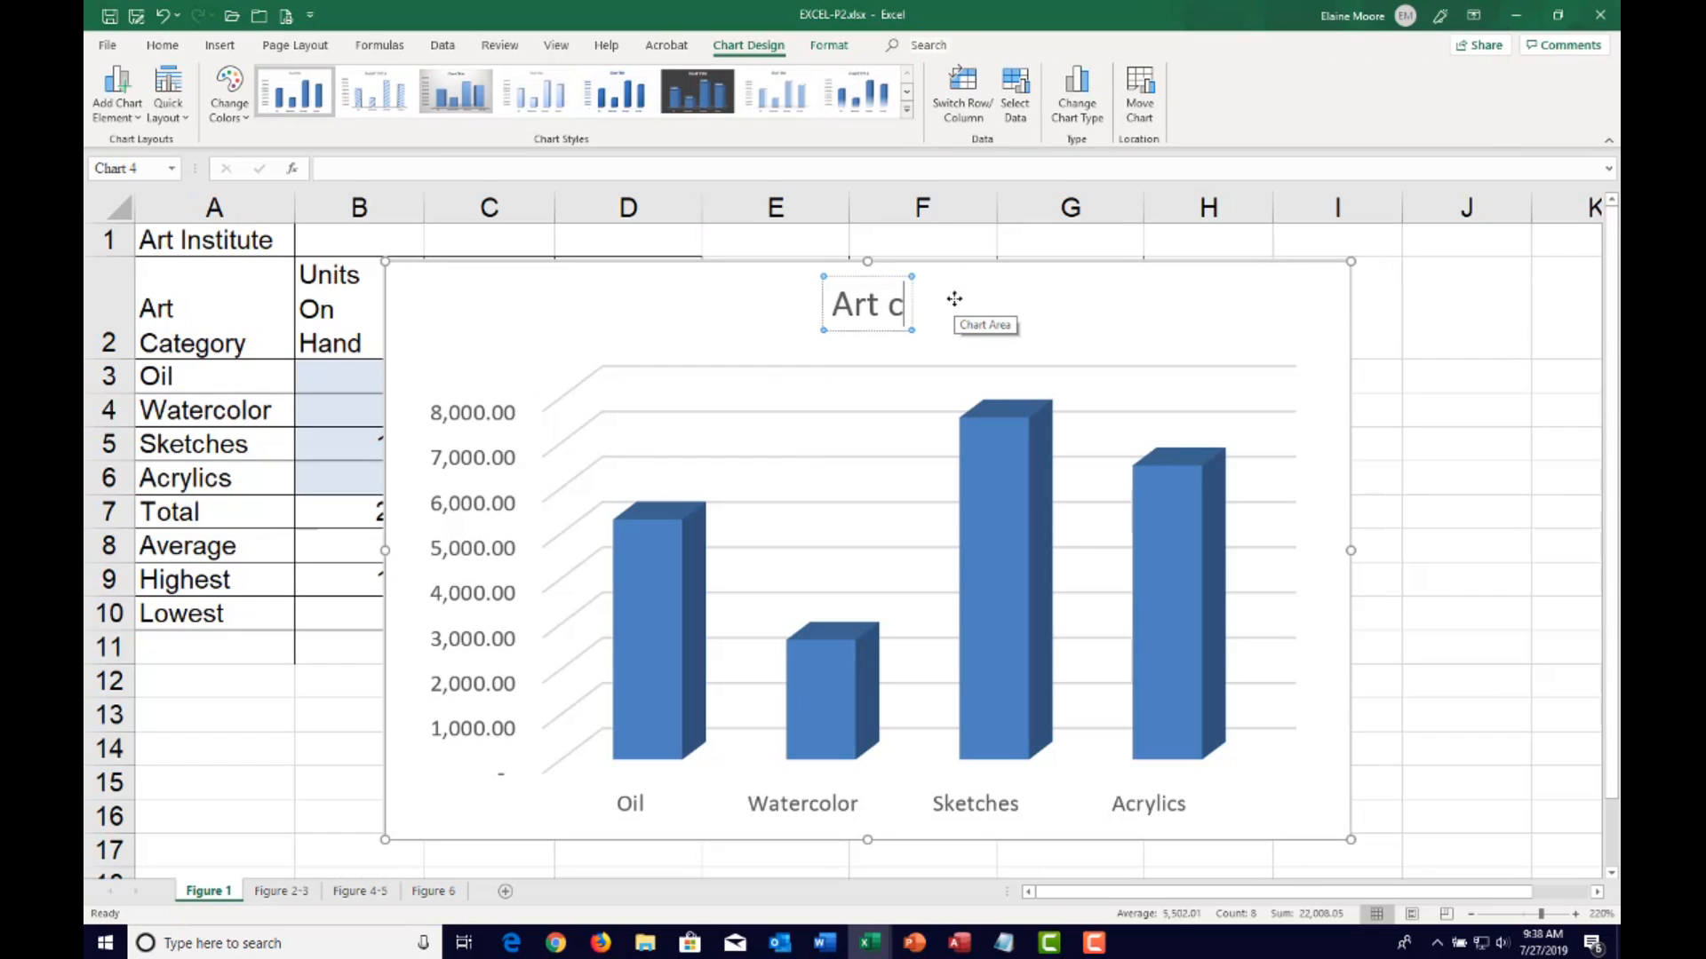
pyautogui.write('at')
pyautogui.press('BackSpace')
pyautogui.press('BackSpace')
pyautogui.press('BackSpace')
pyautogui.write('Cat')
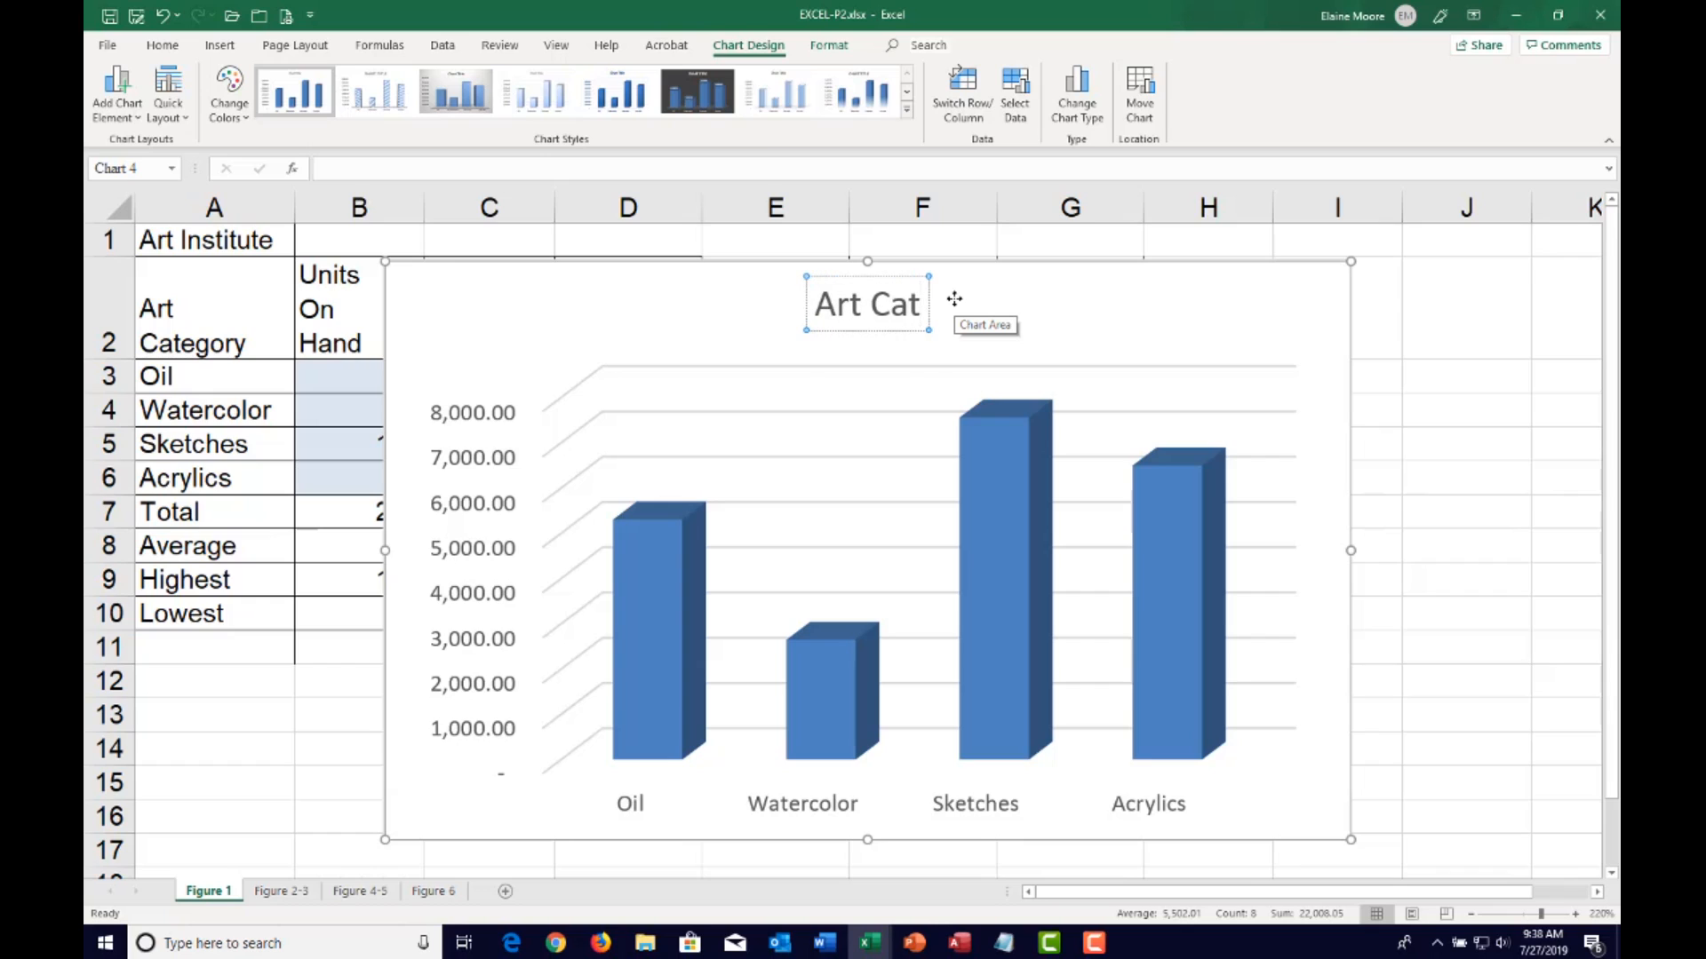
pyautogui.write('egory')
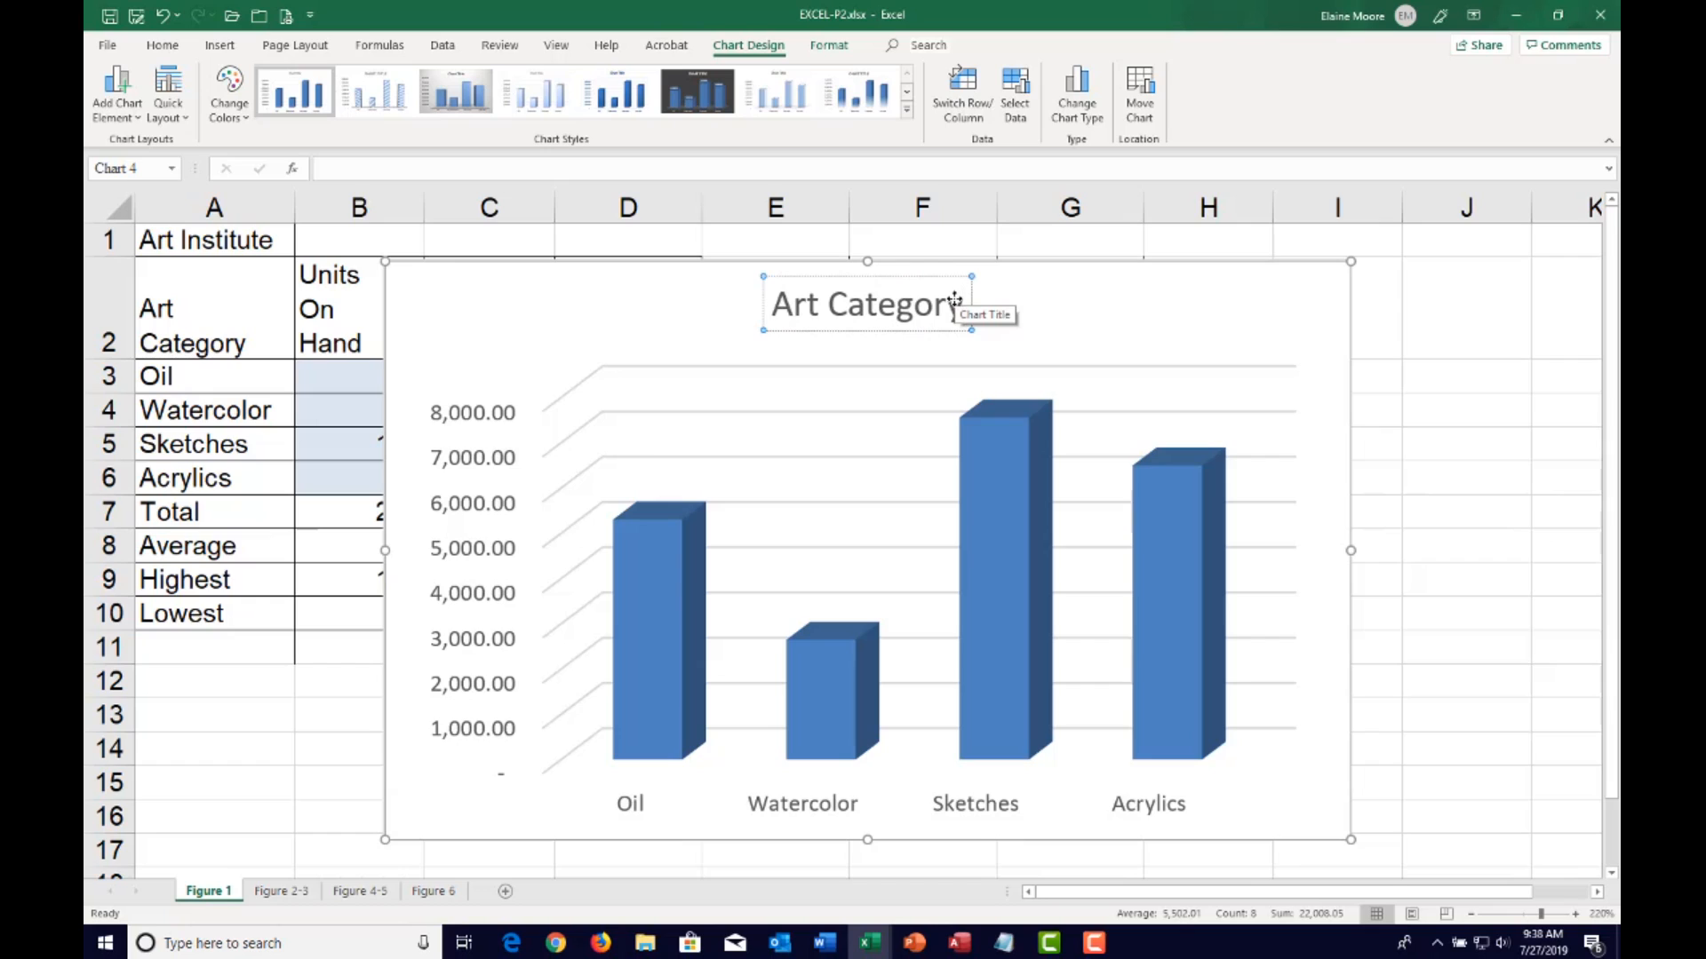
pyautogui.click(1286, 315)
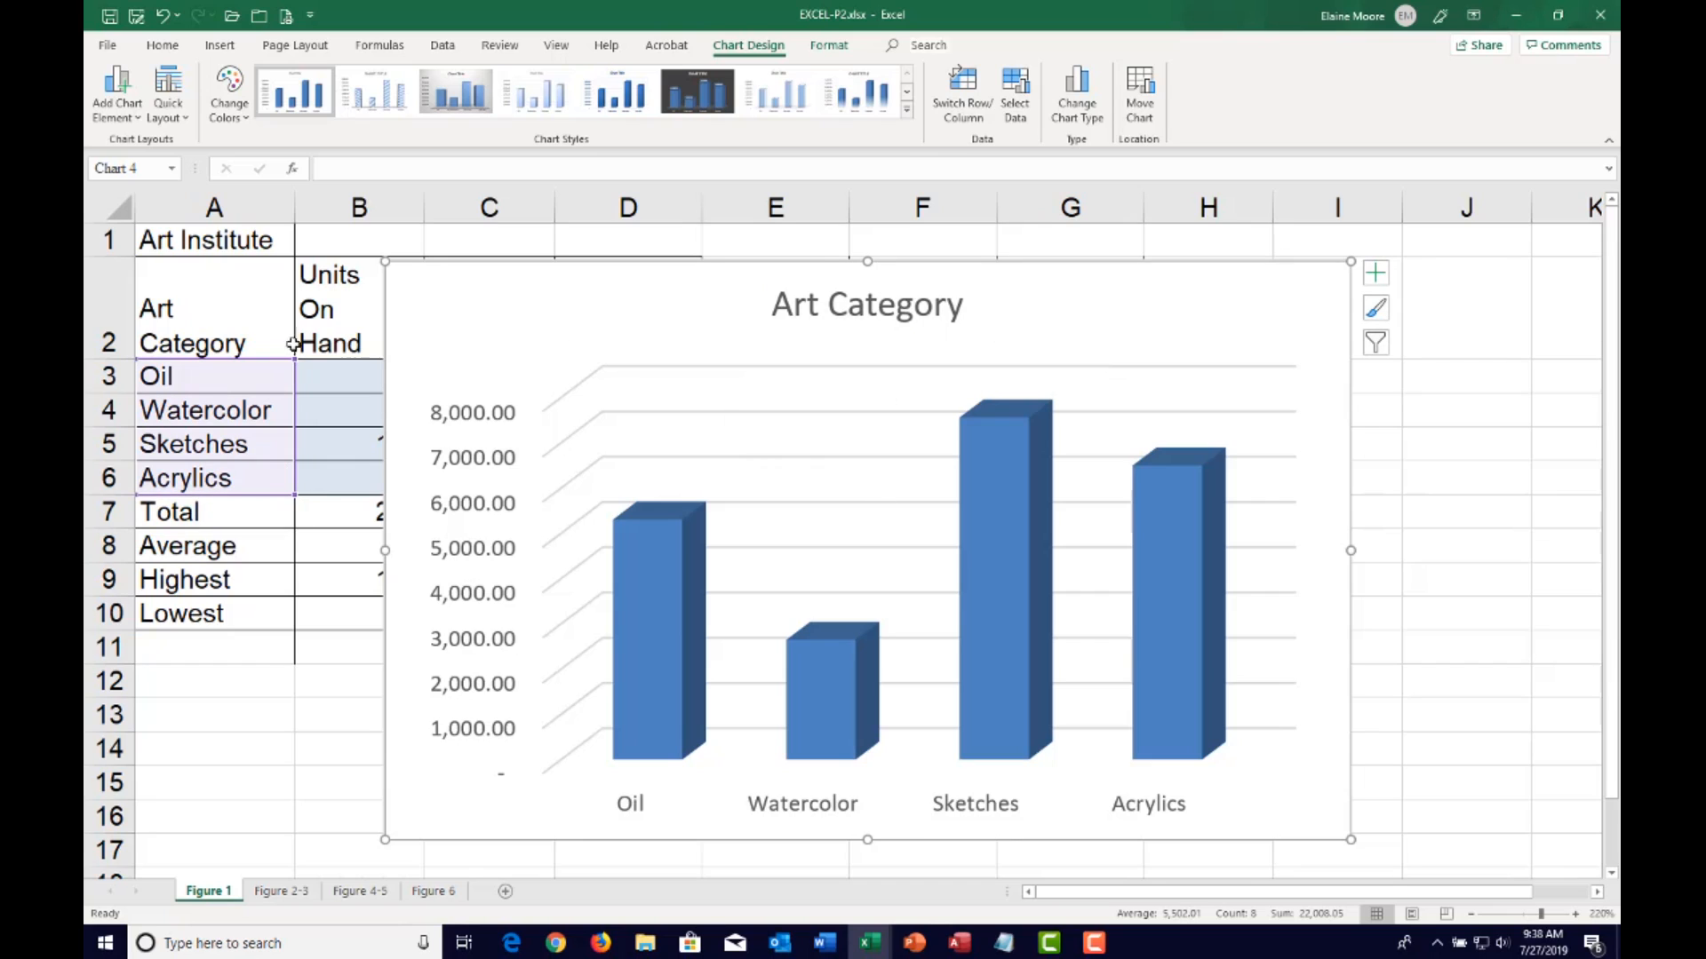
# Move the chart to a new sheet named "Art Category Chart1"
pyautogui.click(1146, 108)
pyautogui.click(1004, 404)
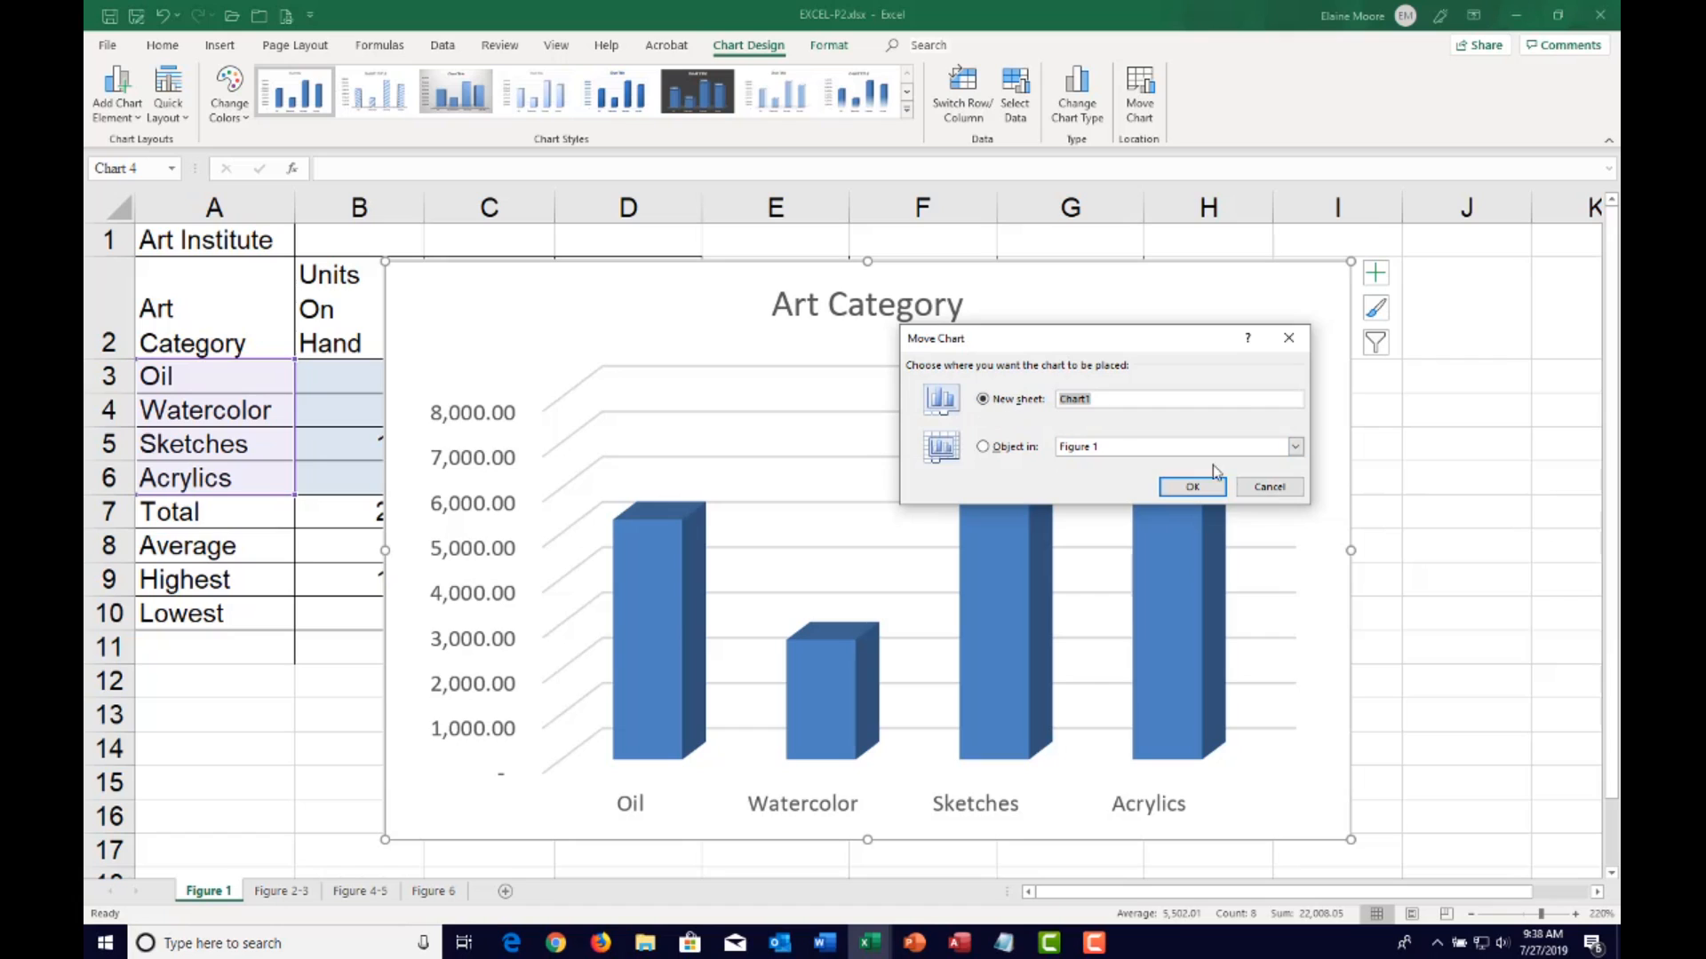
pyautogui.click(1059, 402)
pyautogui.write('Art Category')
pyautogui.click(1195, 487)
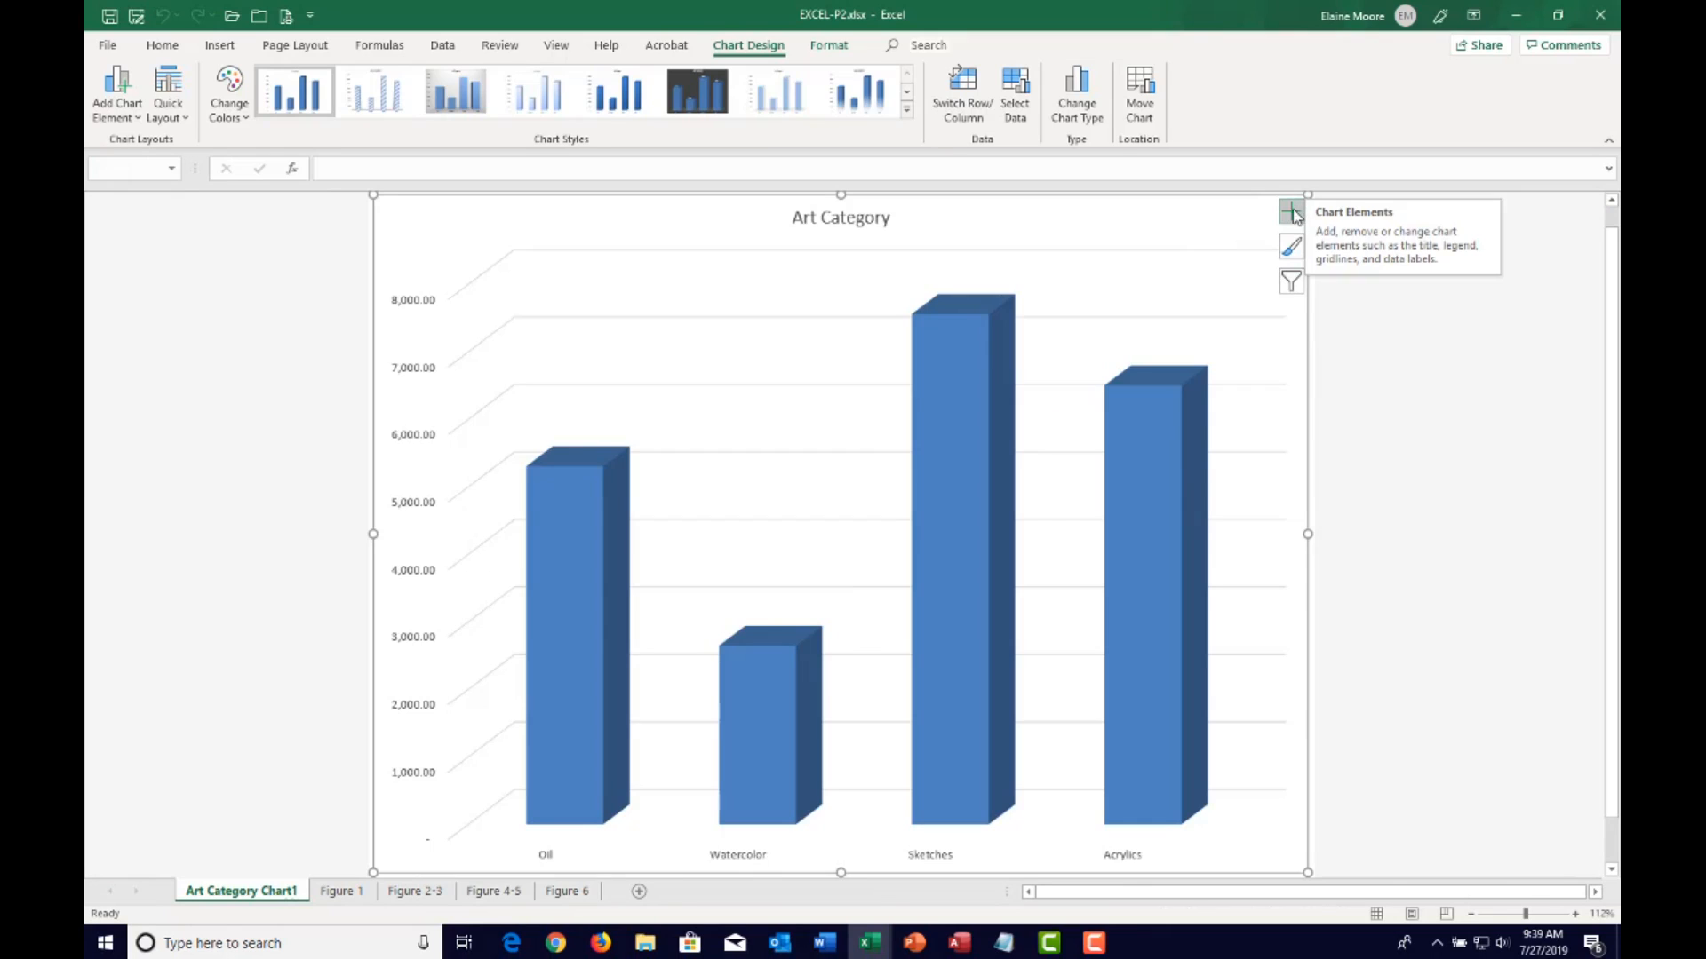
# Switch the chart's gridlines off and back on, and add data labels to the columns
pyautogui.click(1295, 212)
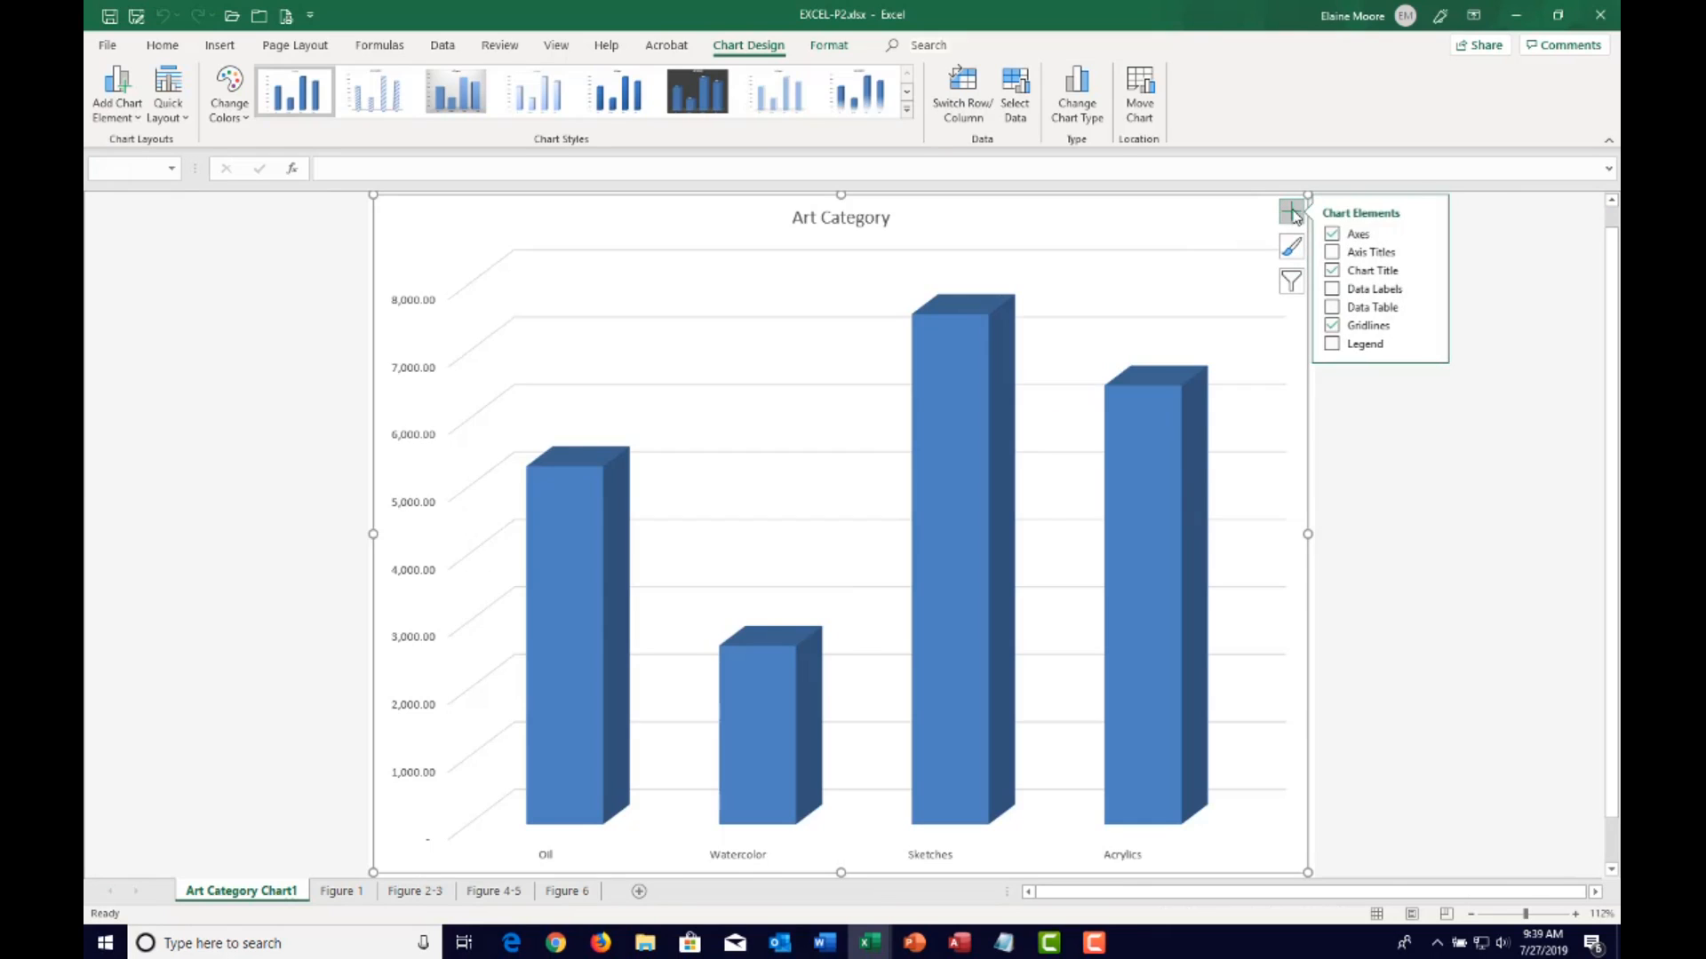
pyautogui.click(1391, 252)
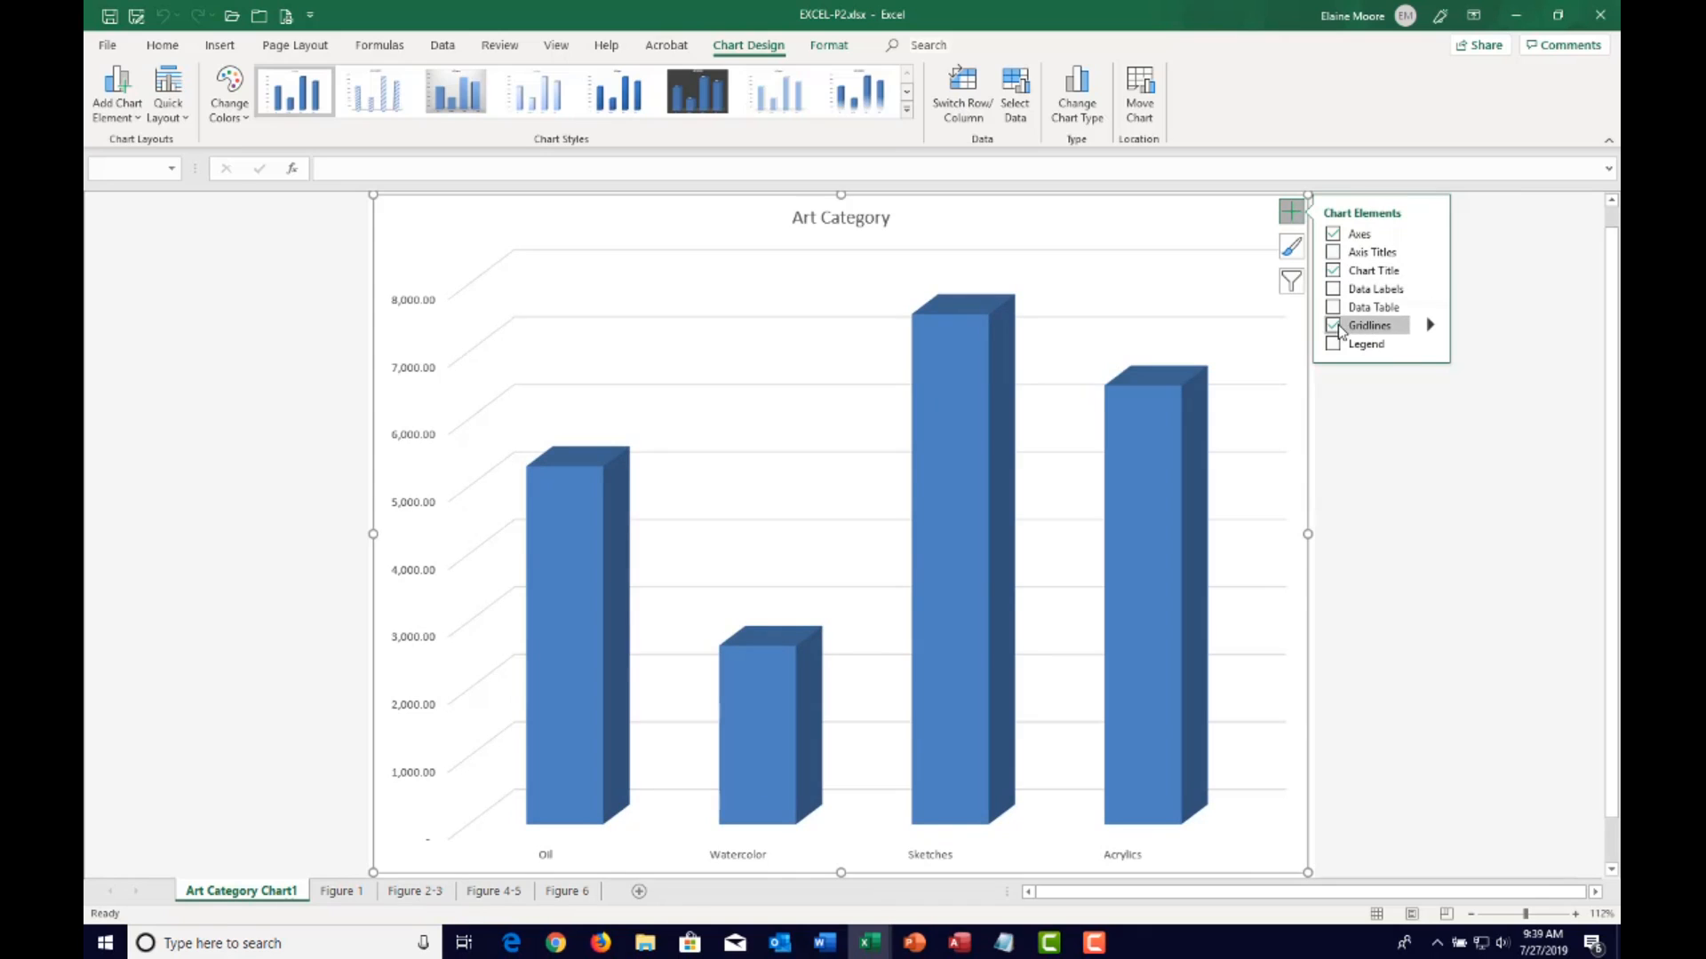
pyautogui.click(1337, 328)
pyautogui.click(1335, 326)
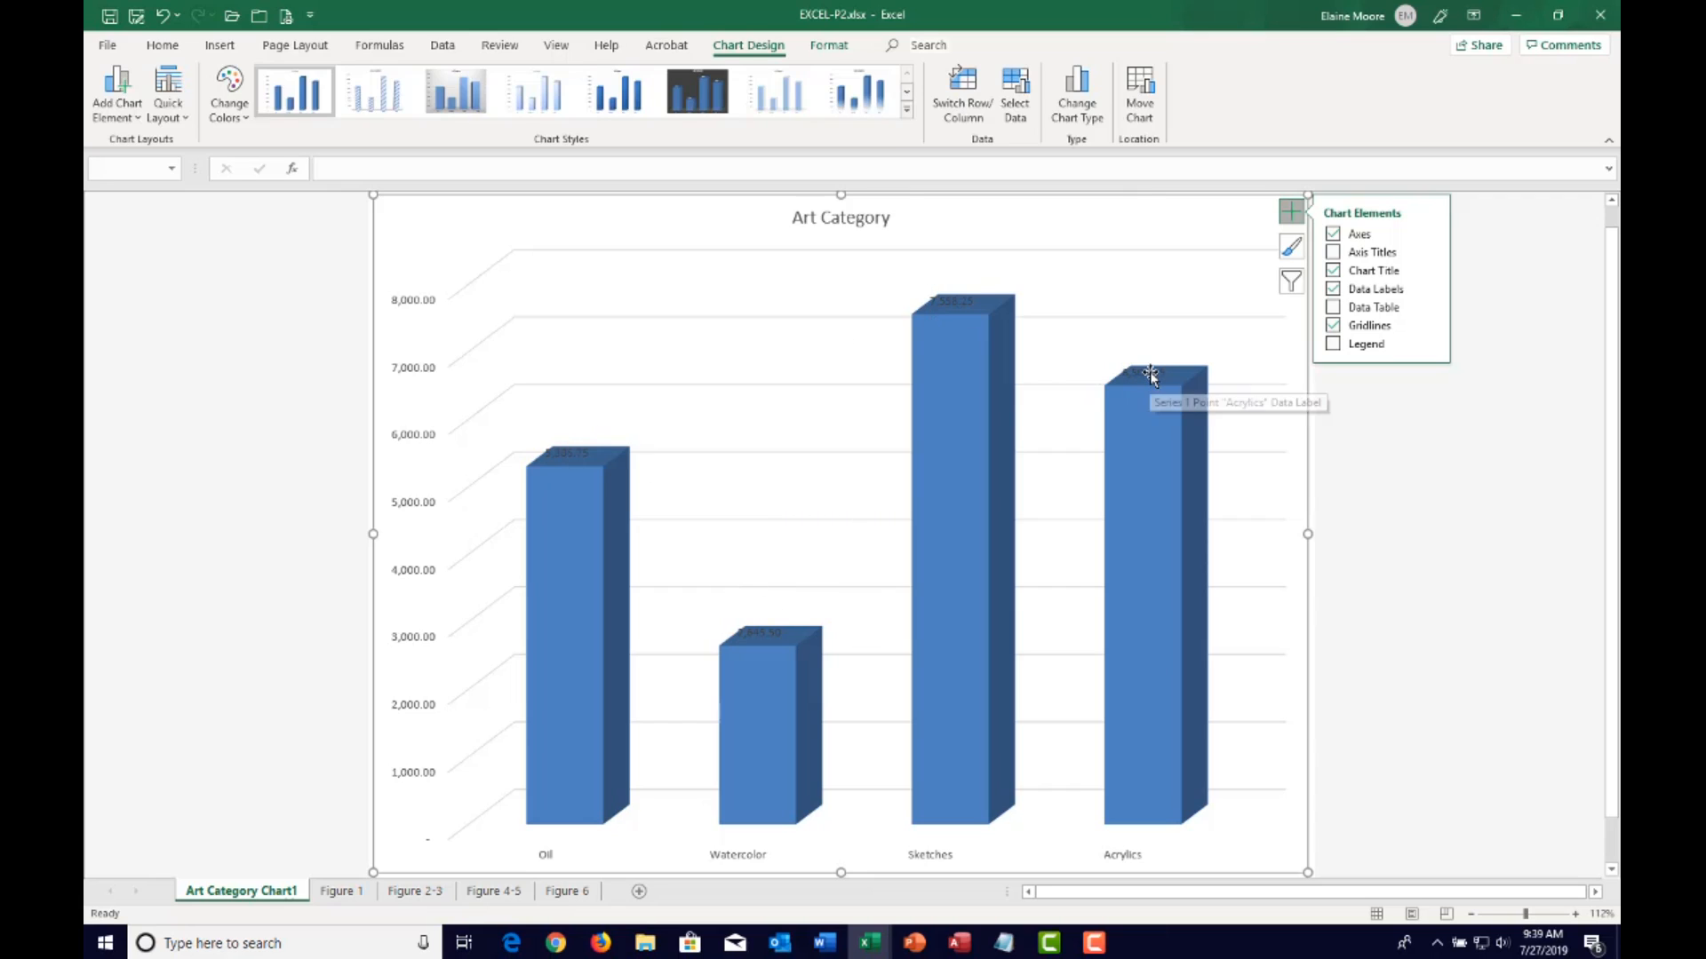
# Reposition the Acrylics, Sketches, Watercolor and Oil data labels just above their columns
pyautogui.moveTo(1149, 373); pyautogui.dragTo(1181, 350)
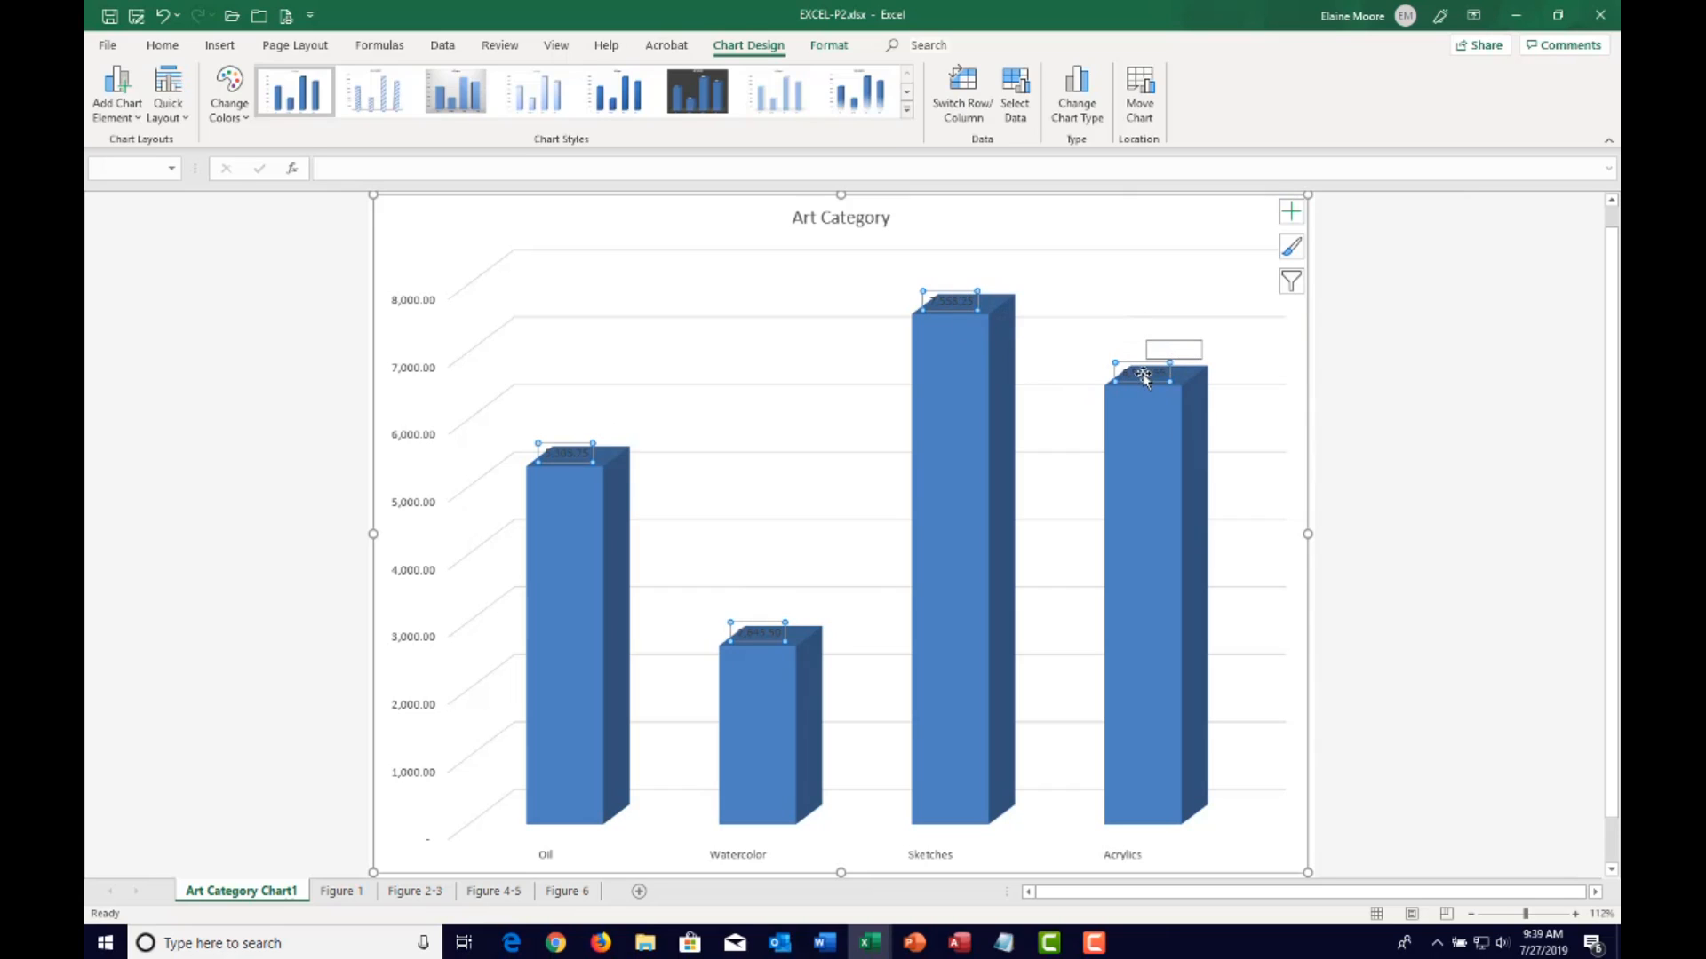
pyautogui.click(1147, 365)
pyautogui.moveTo(1147, 365); pyautogui.dragTo(1171, 349)
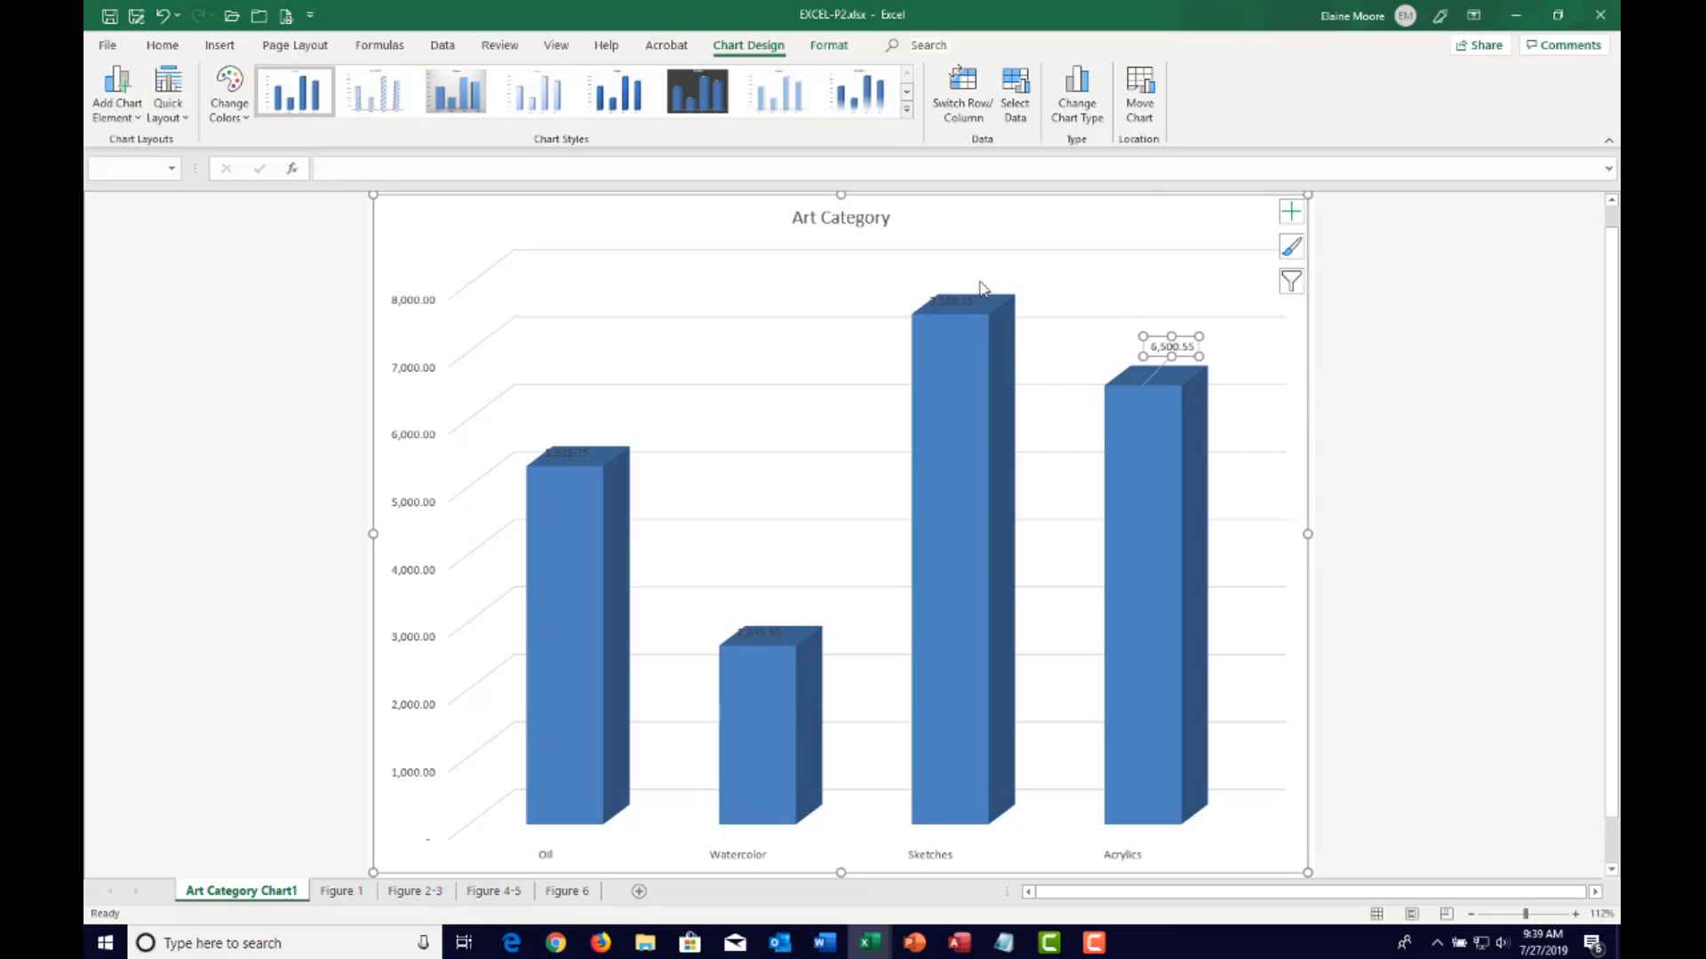
pyautogui.click(949, 304)
pyautogui.moveTo(967, 311); pyautogui.dragTo(1008, 288)
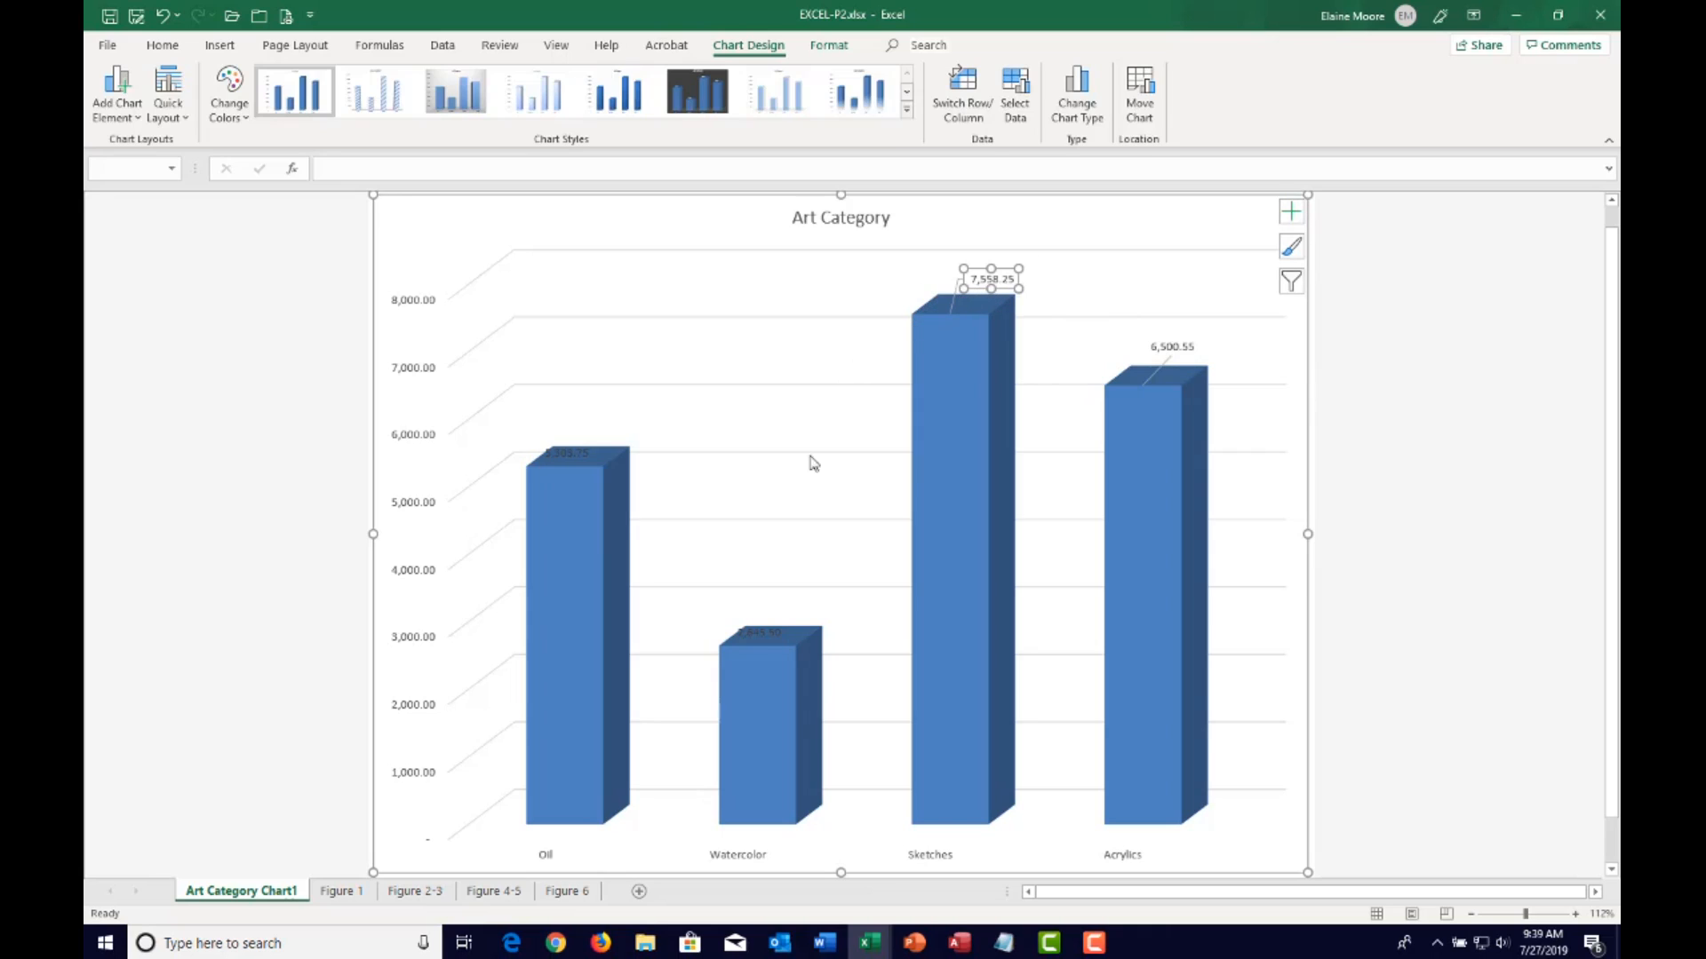
pyautogui.click(761, 632)
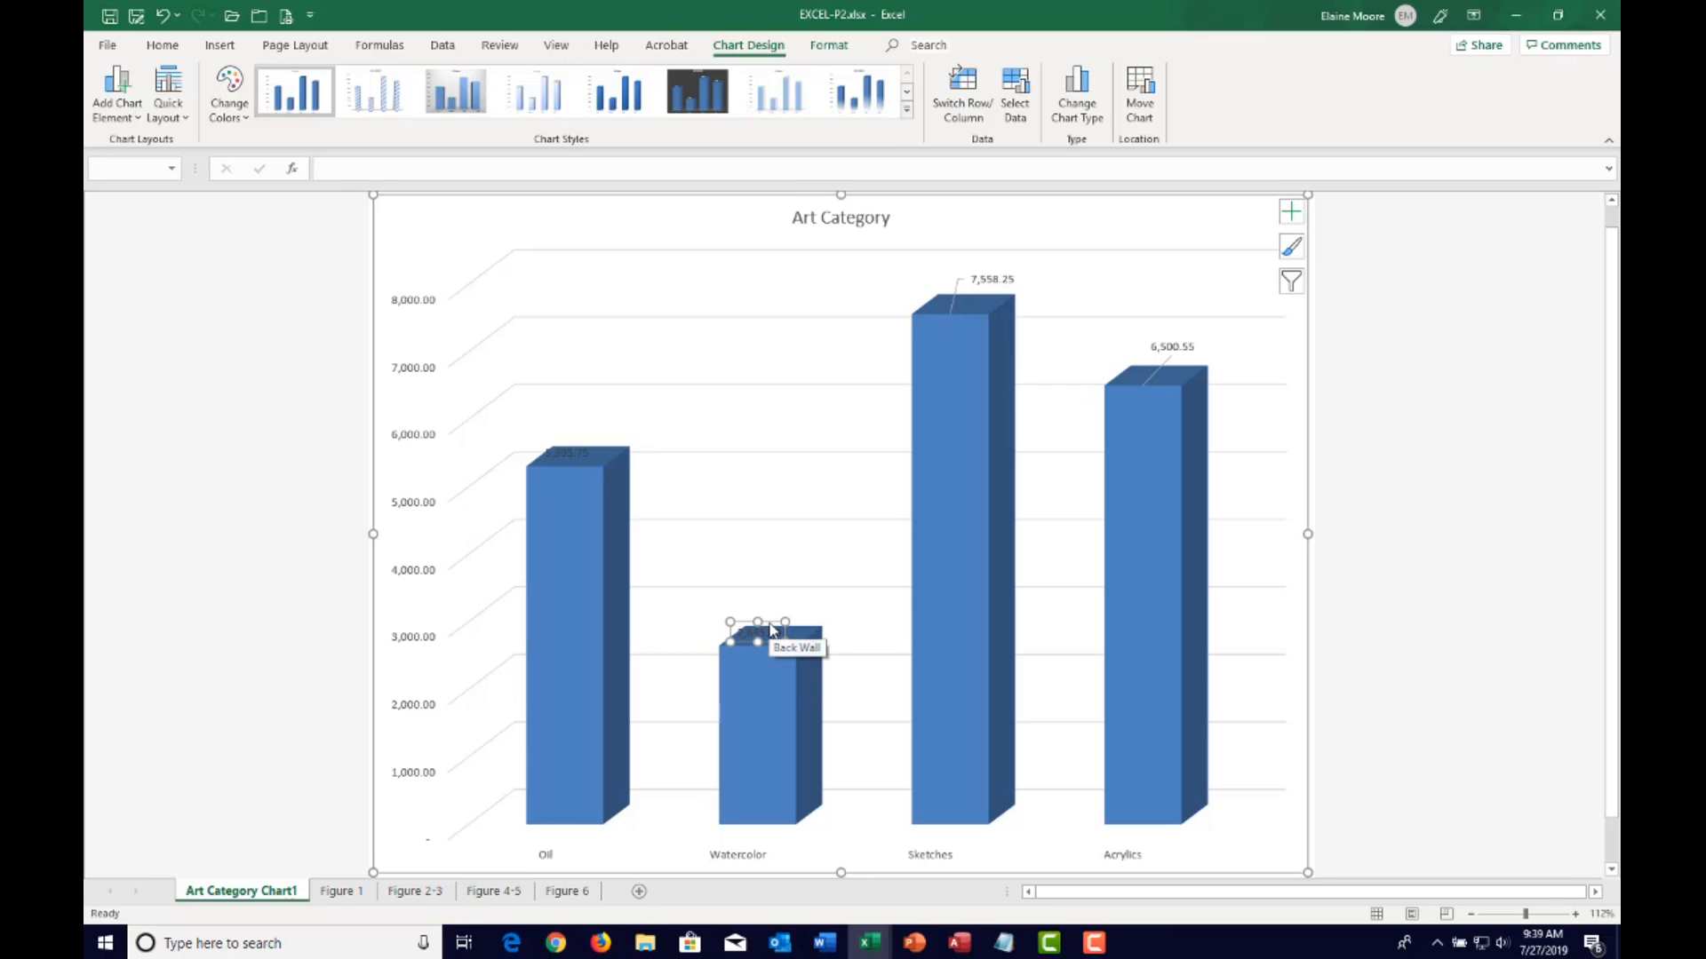
pyautogui.moveTo(772, 629); pyautogui.dragTo(775, 591)
pyautogui.click(569, 455)
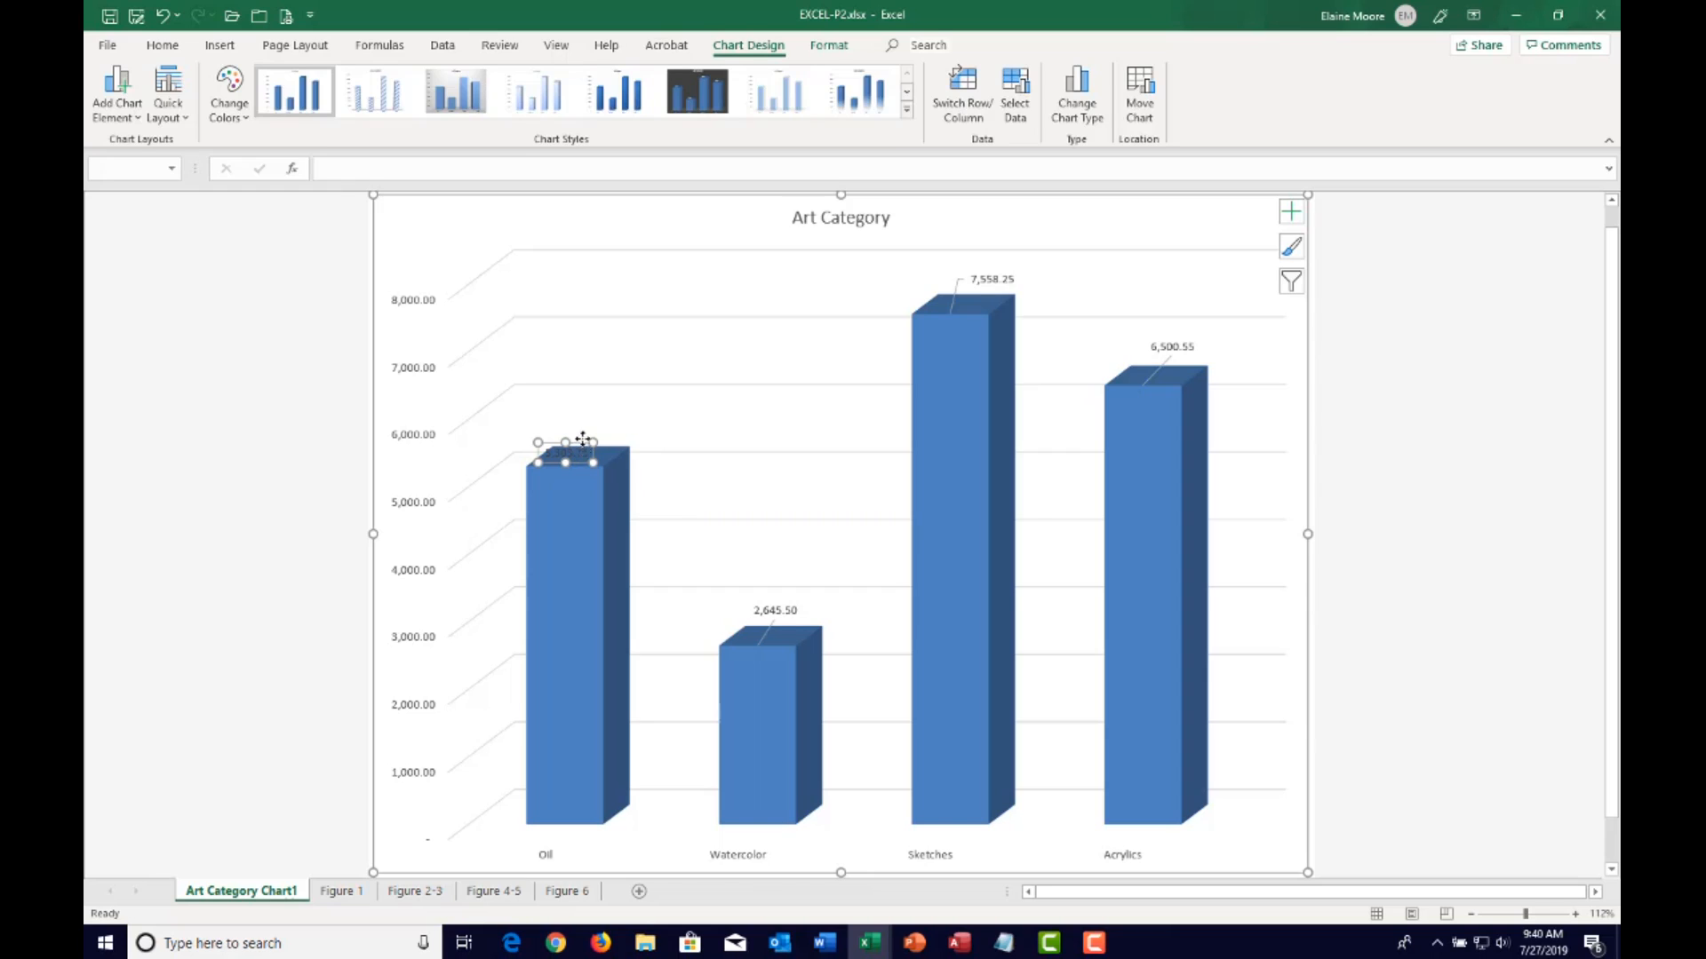
pyautogui.moveTo(583, 438); pyautogui.dragTo(608, 418)
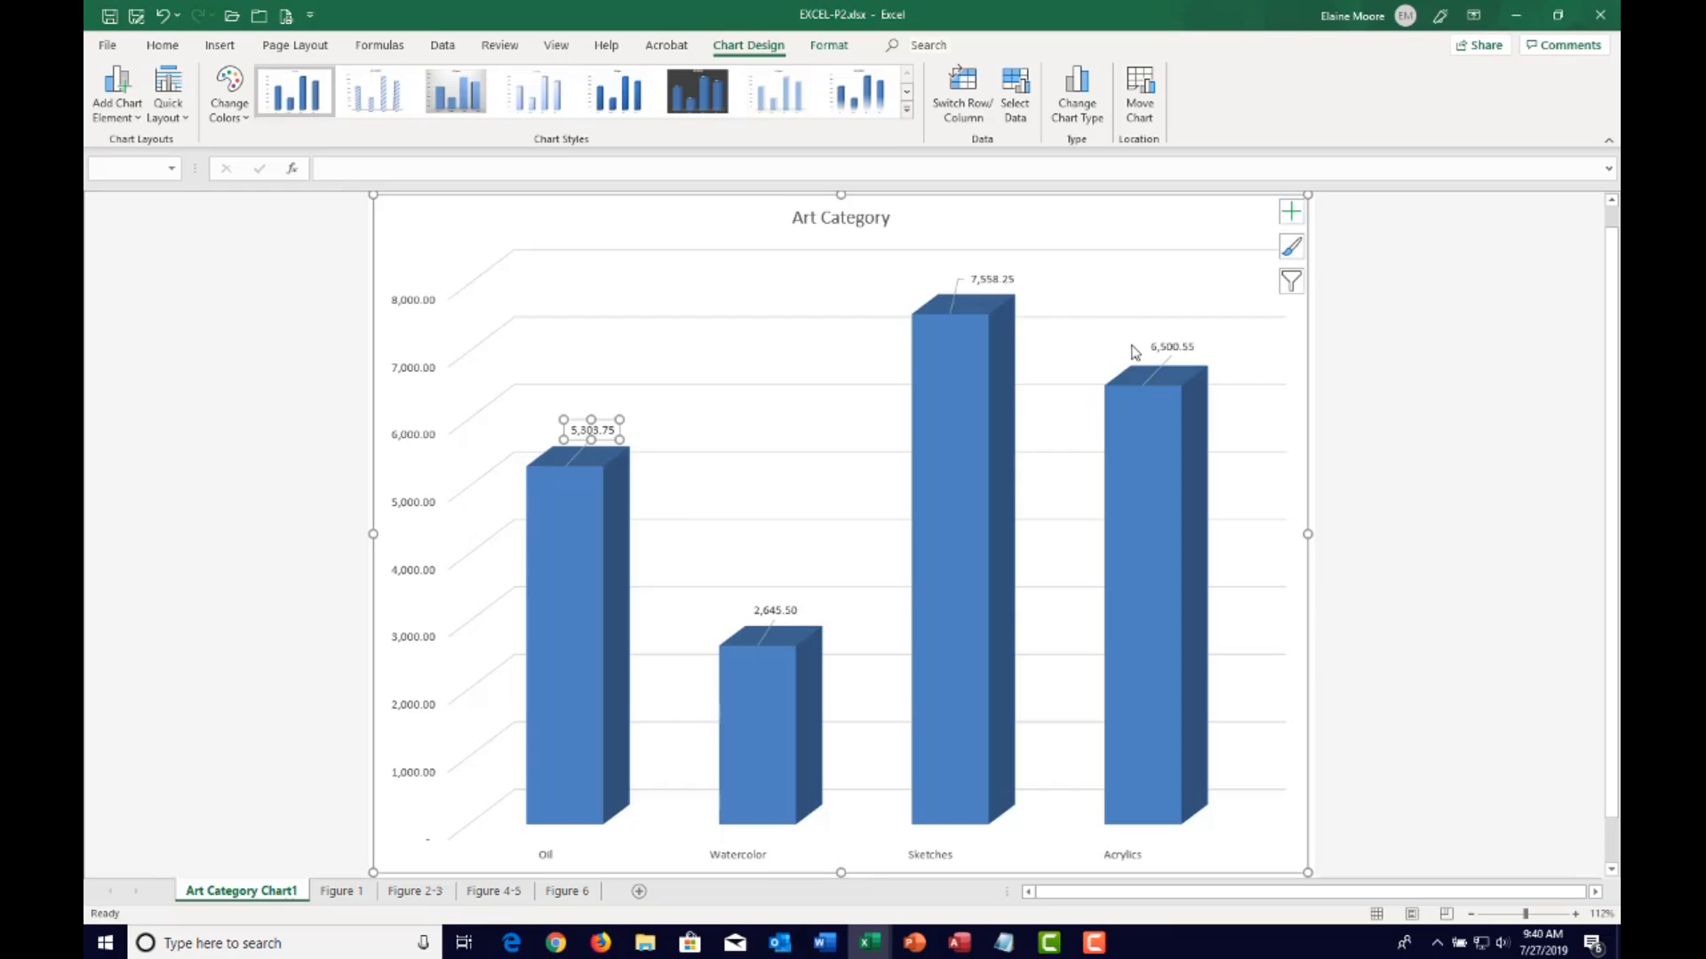
# Delete Oil's data label and remove the remaining data labels from the chart
pyautogui.click(1296, 214)
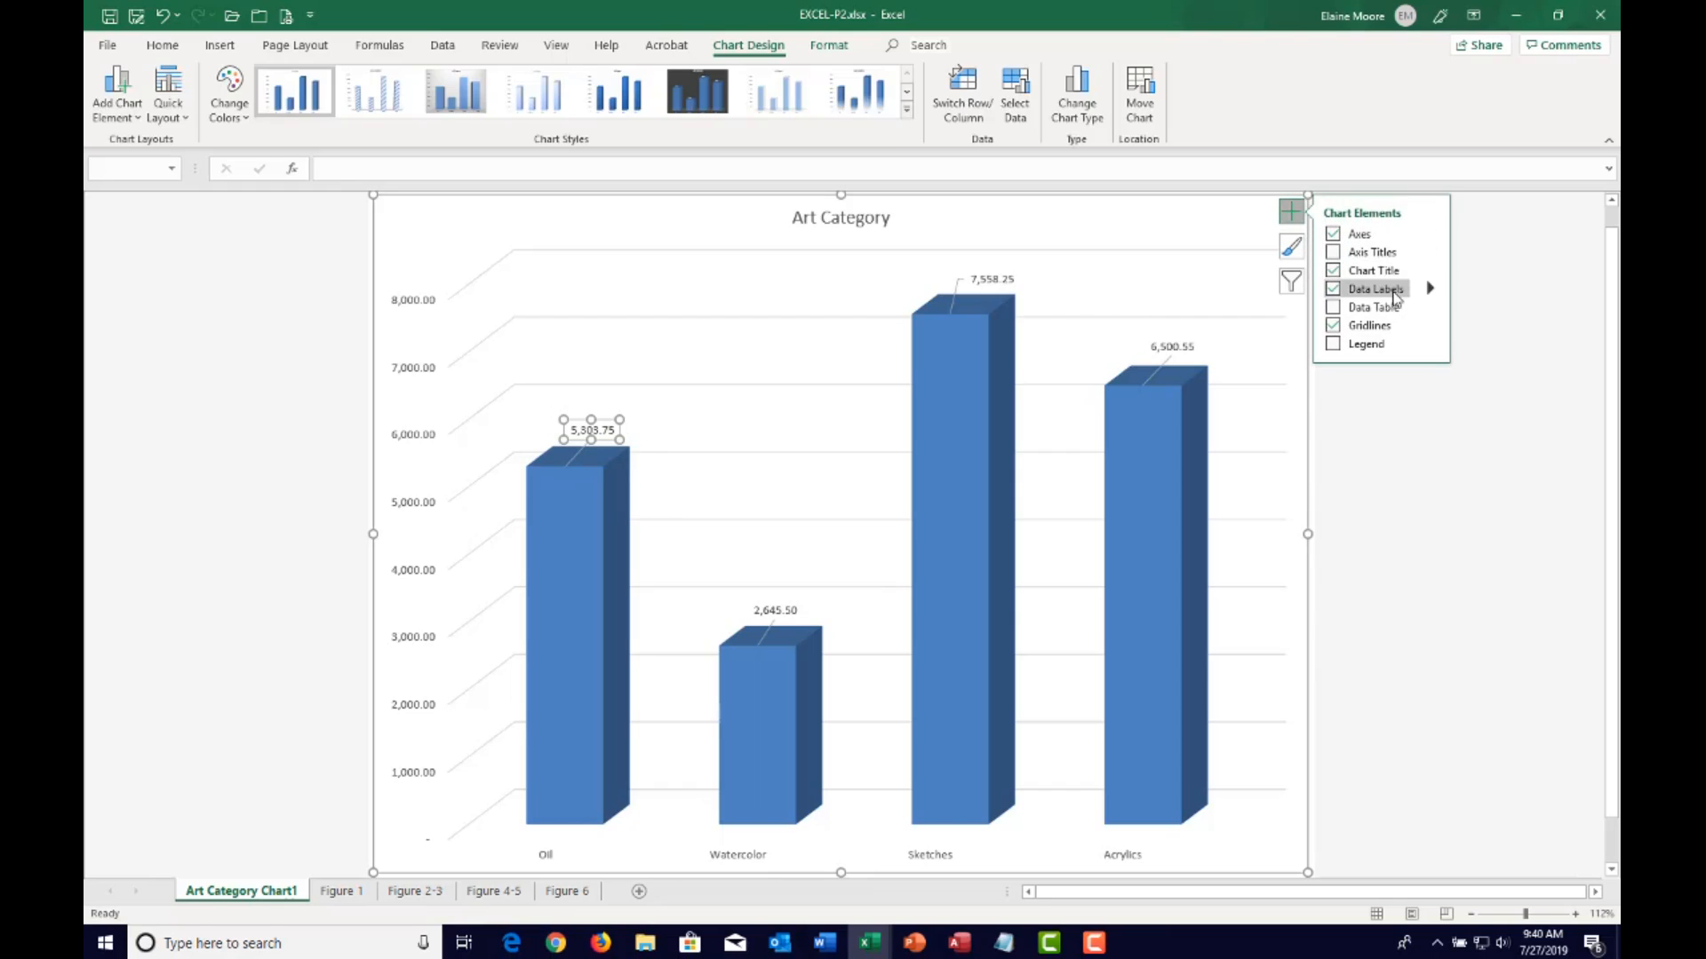
pyautogui.press('Delete')
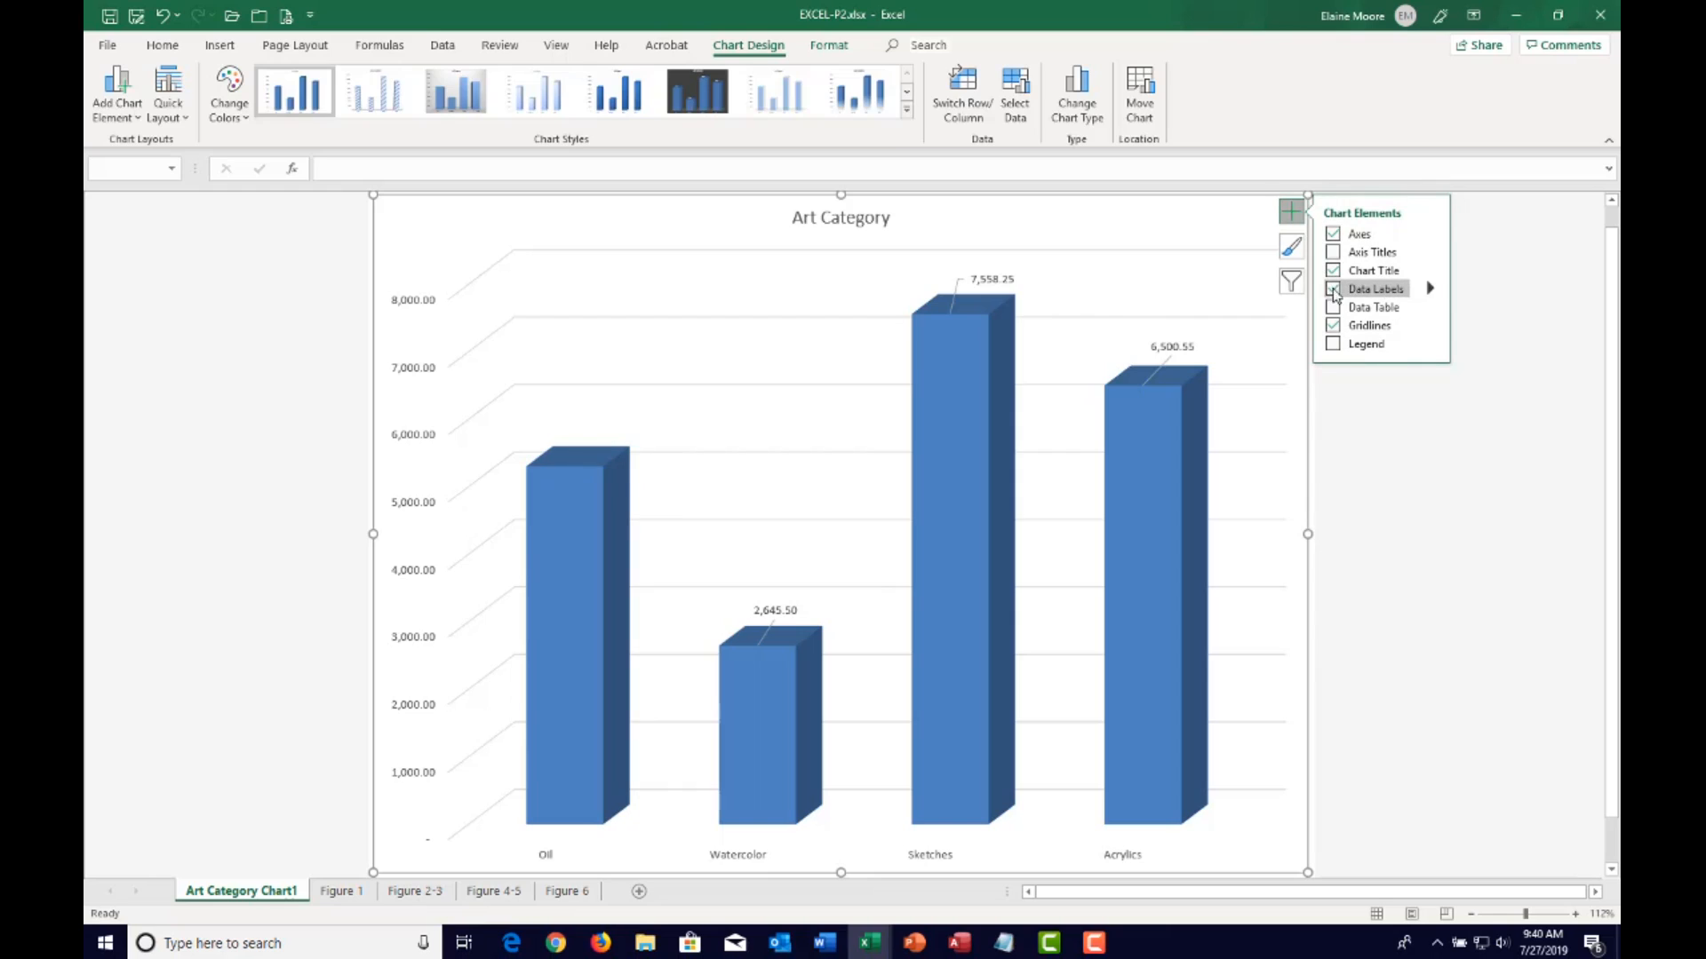
pyautogui.click(1350, 292)
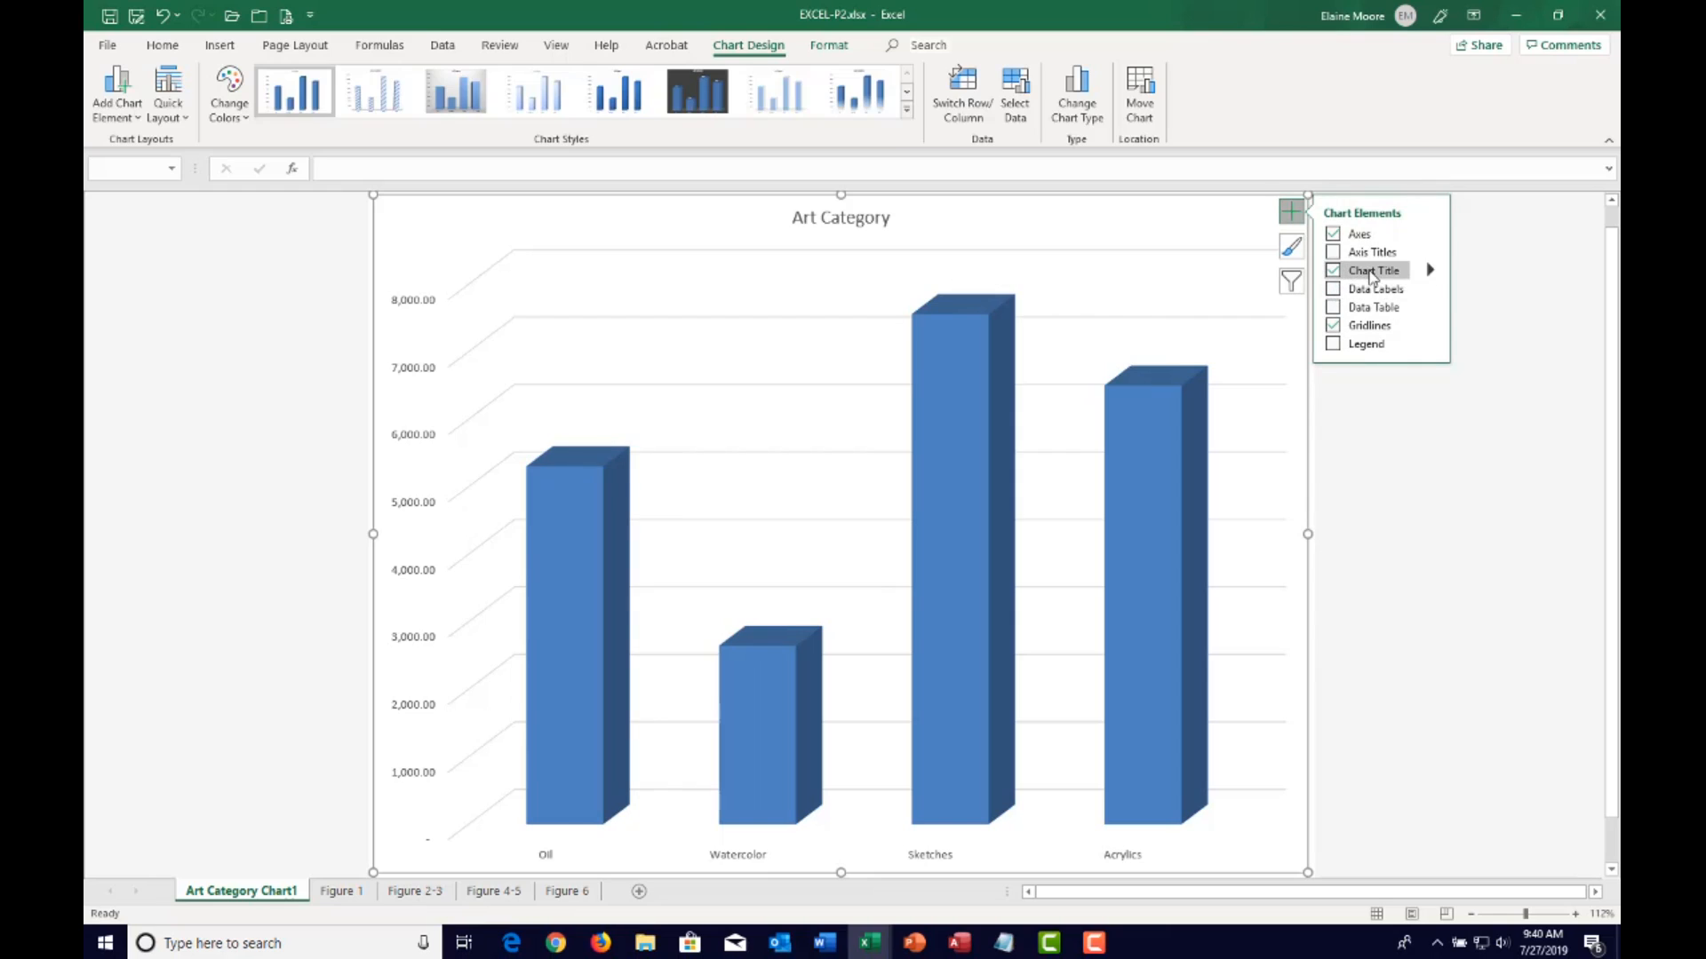
# Add axis titles to the chart and set the vertical axis title to "Dollars"
pyautogui.click(1373, 254)
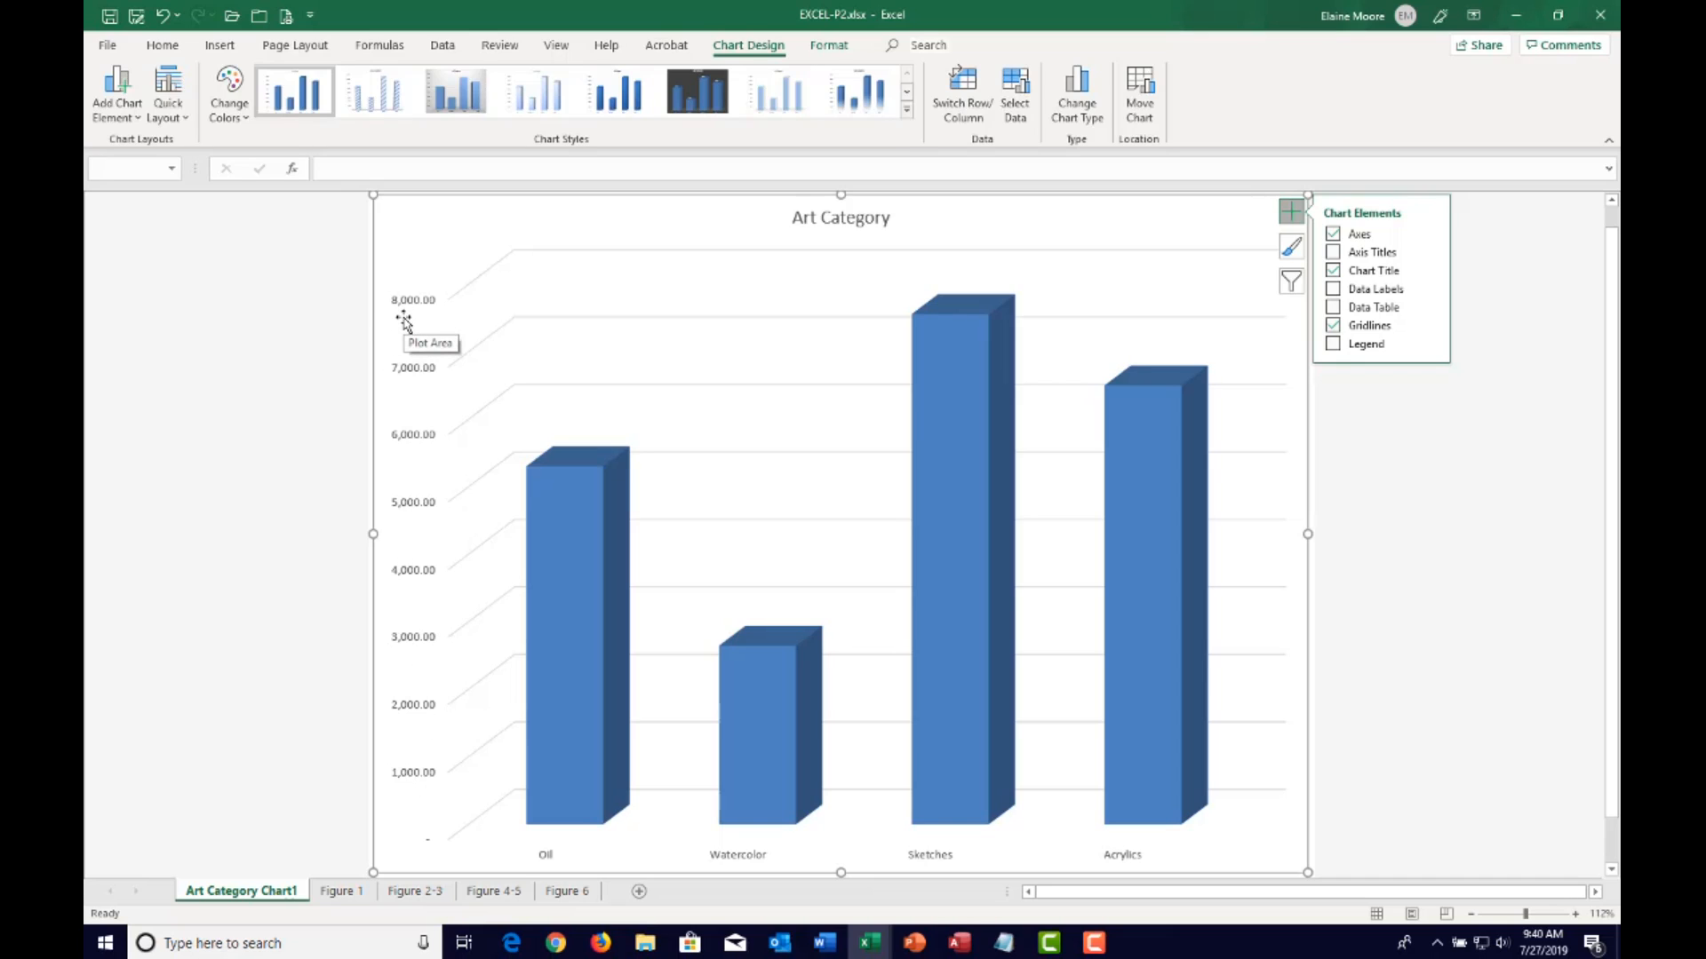
pyautogui.click(1365, 256)
pyautogui.click(408, 549)
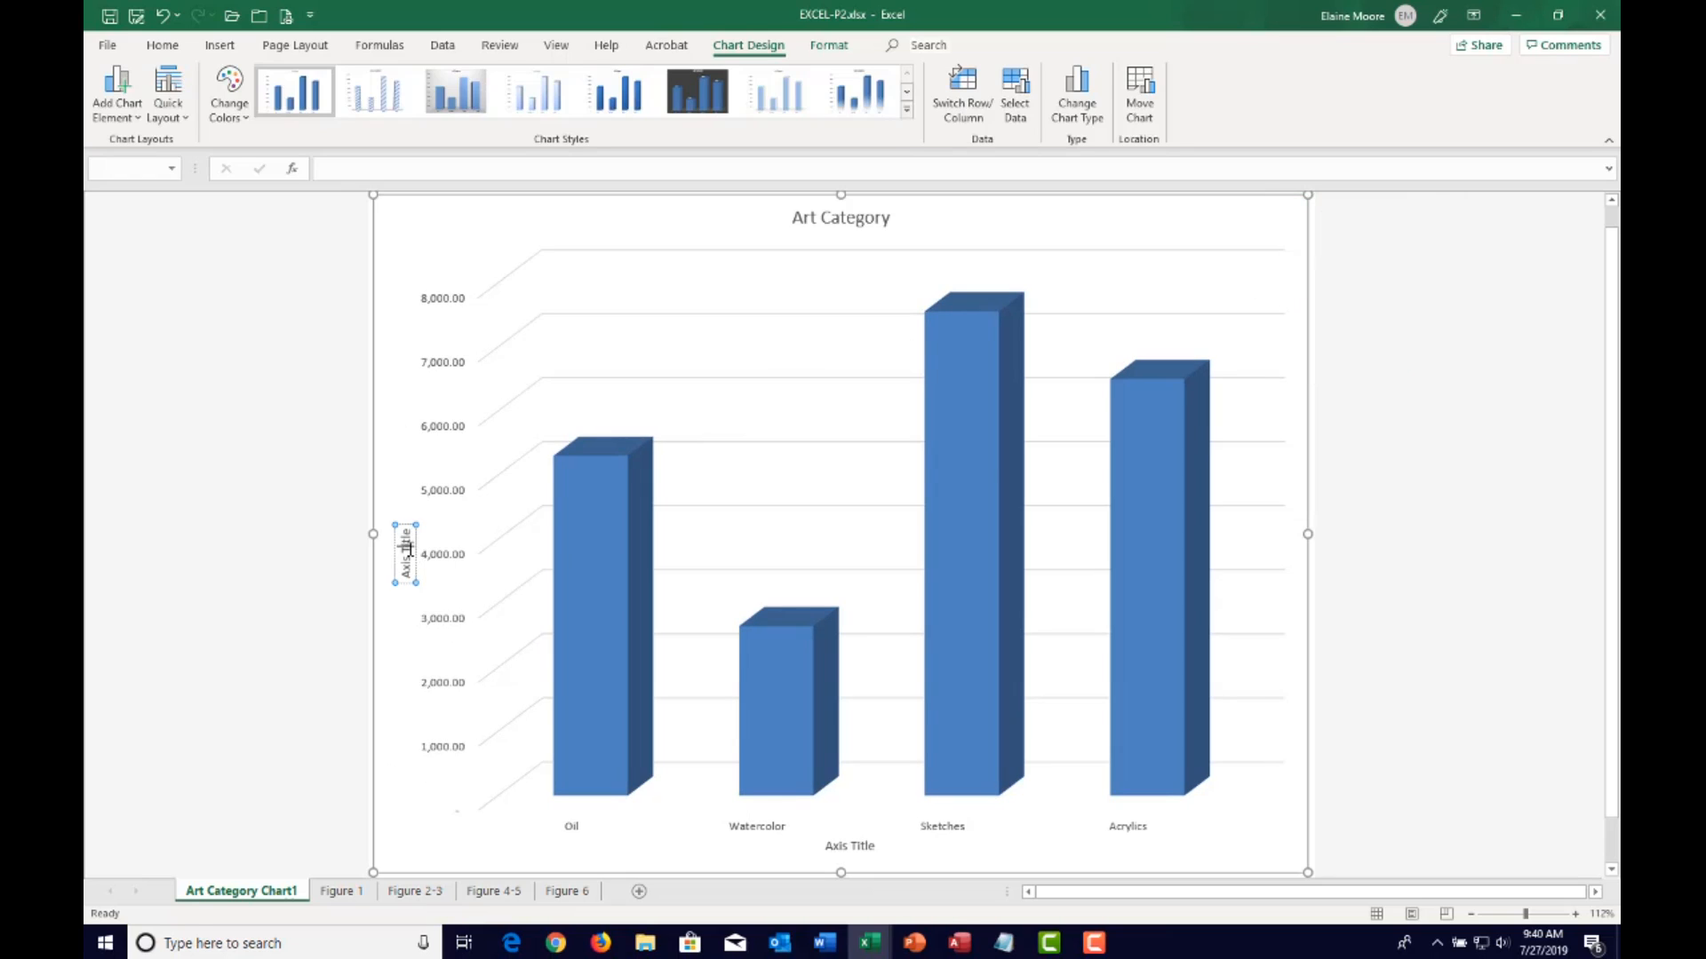
pyautogui.moveTo(567, 533)
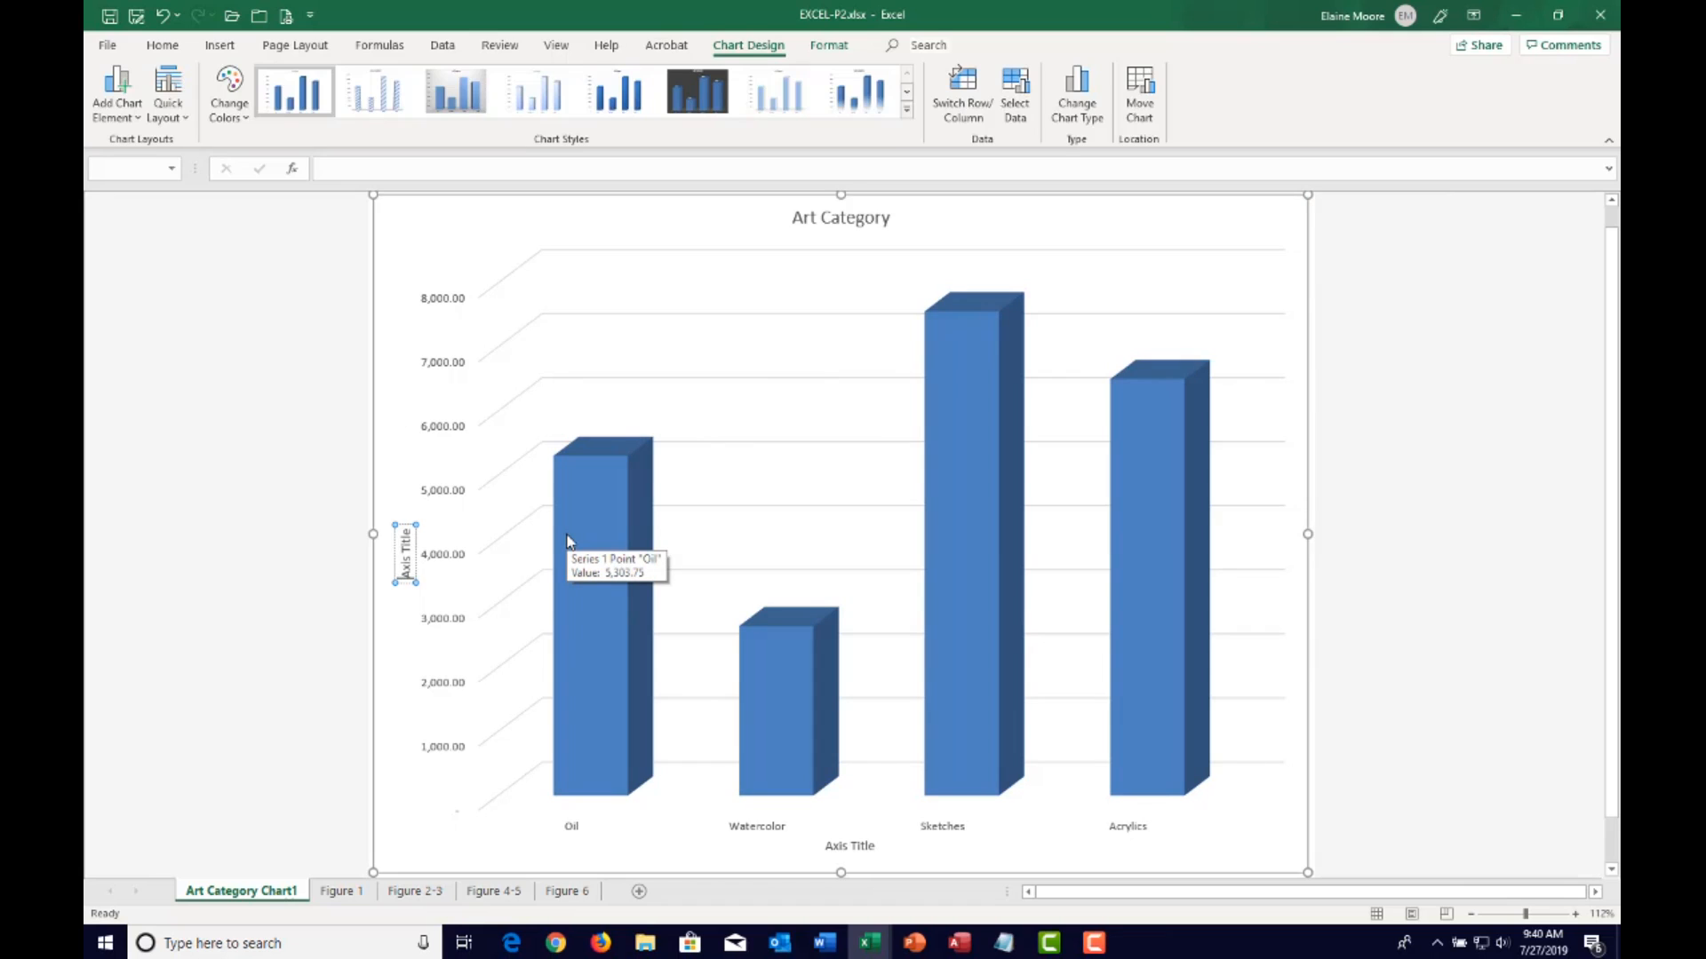
pyautogui.press('Delete')
pyautogui.press('Delete')
pyautogui.press('Delete')
pyautogui.press('Delete')
pyautogui.press('Delete')
pyautogui.press('Delete')
pyautogui.press('Delete')
pyautogui.press('Delete')
pyautogui.press('Delete')
pyautogui.press('Delete')
pyautogui.write('Dollars')
pyautogui.click(393, 343)
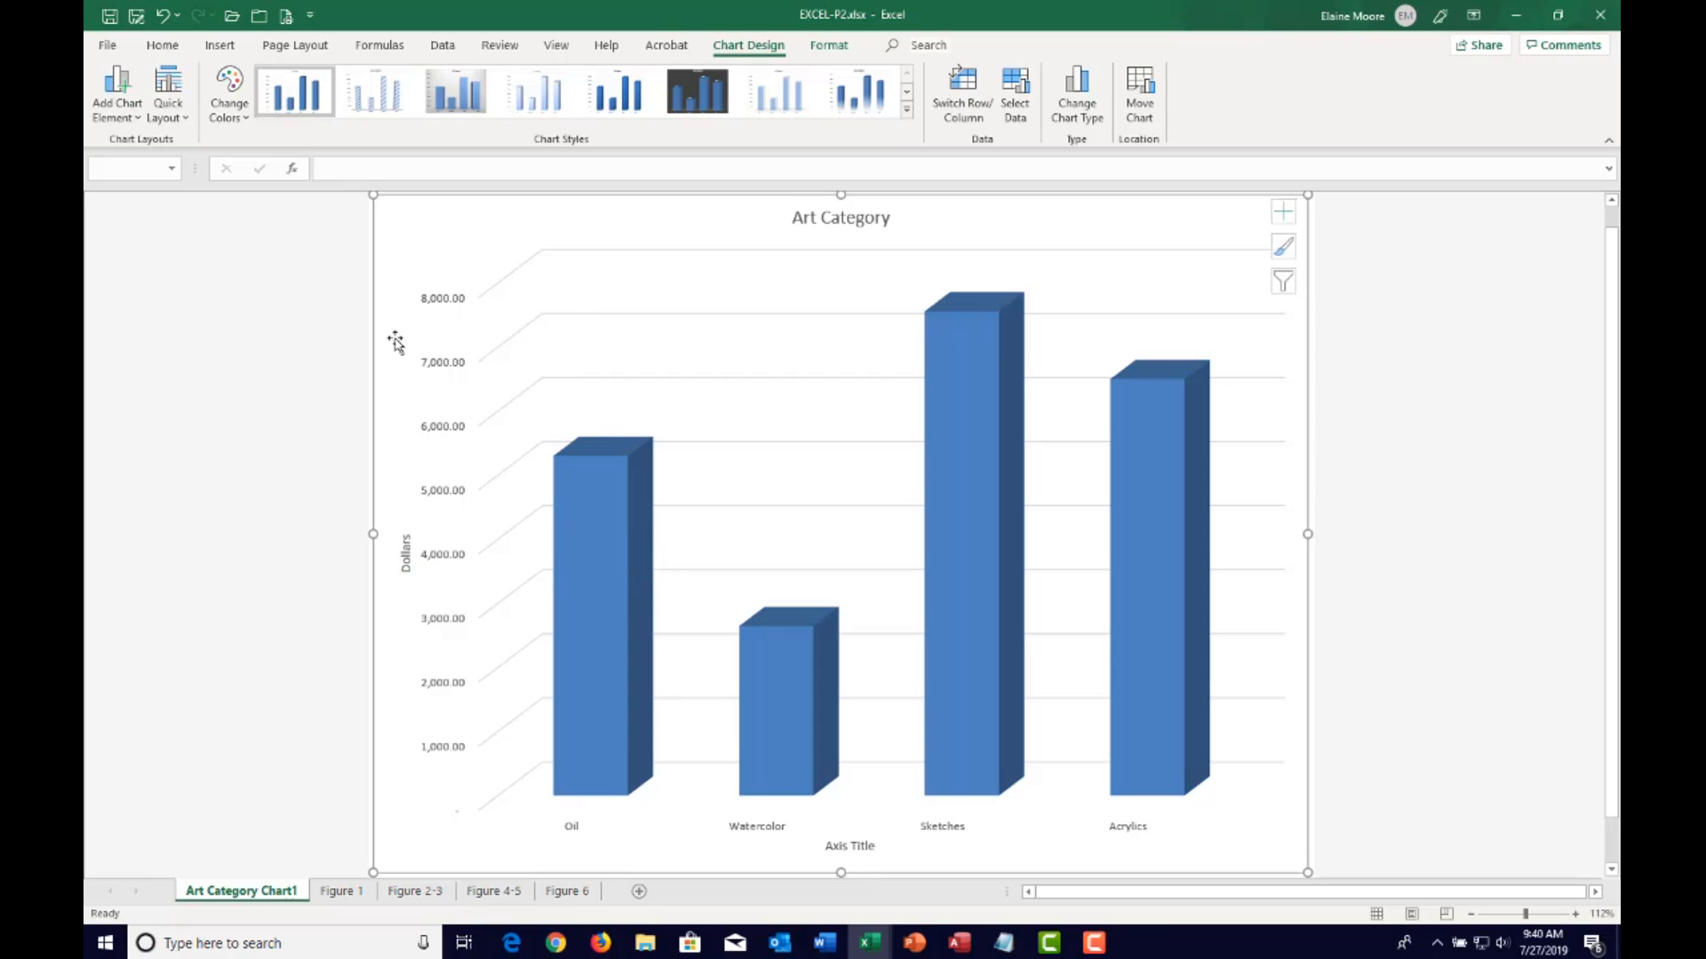
# Try several chart styles and apply the one with solid blue columns and fine minor gridlines
pyautogui.click(1291, 249)
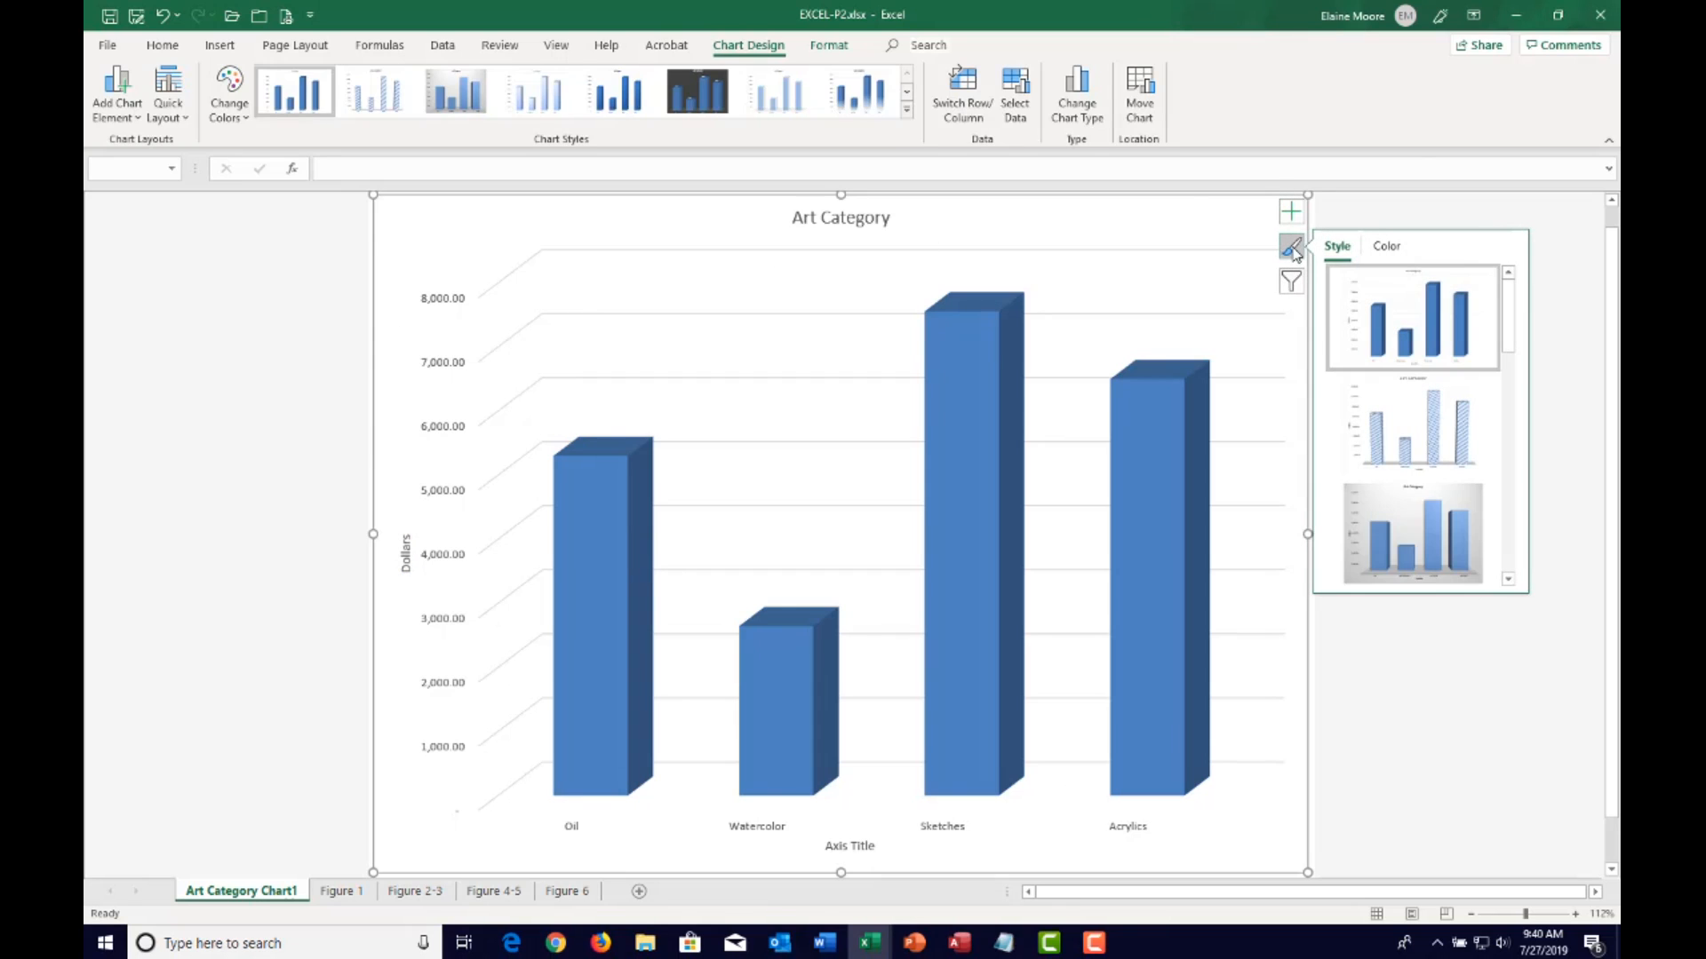
pyautogui.click(1387, 252)
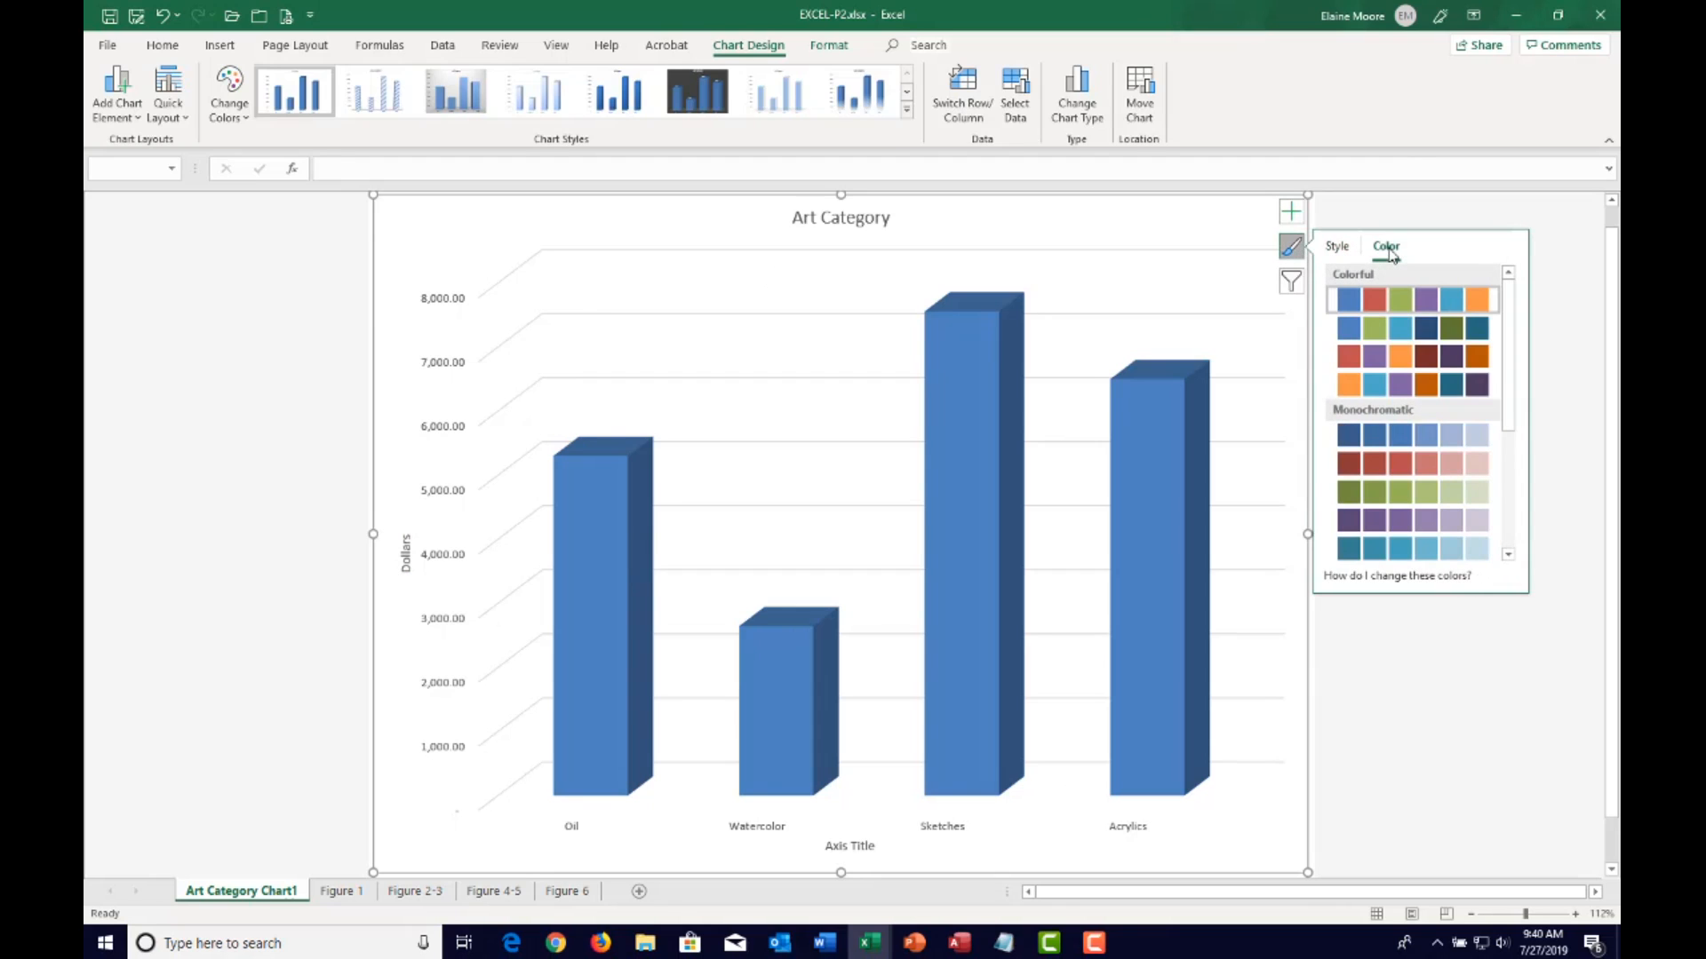
pyautogui.click(1337, 249)
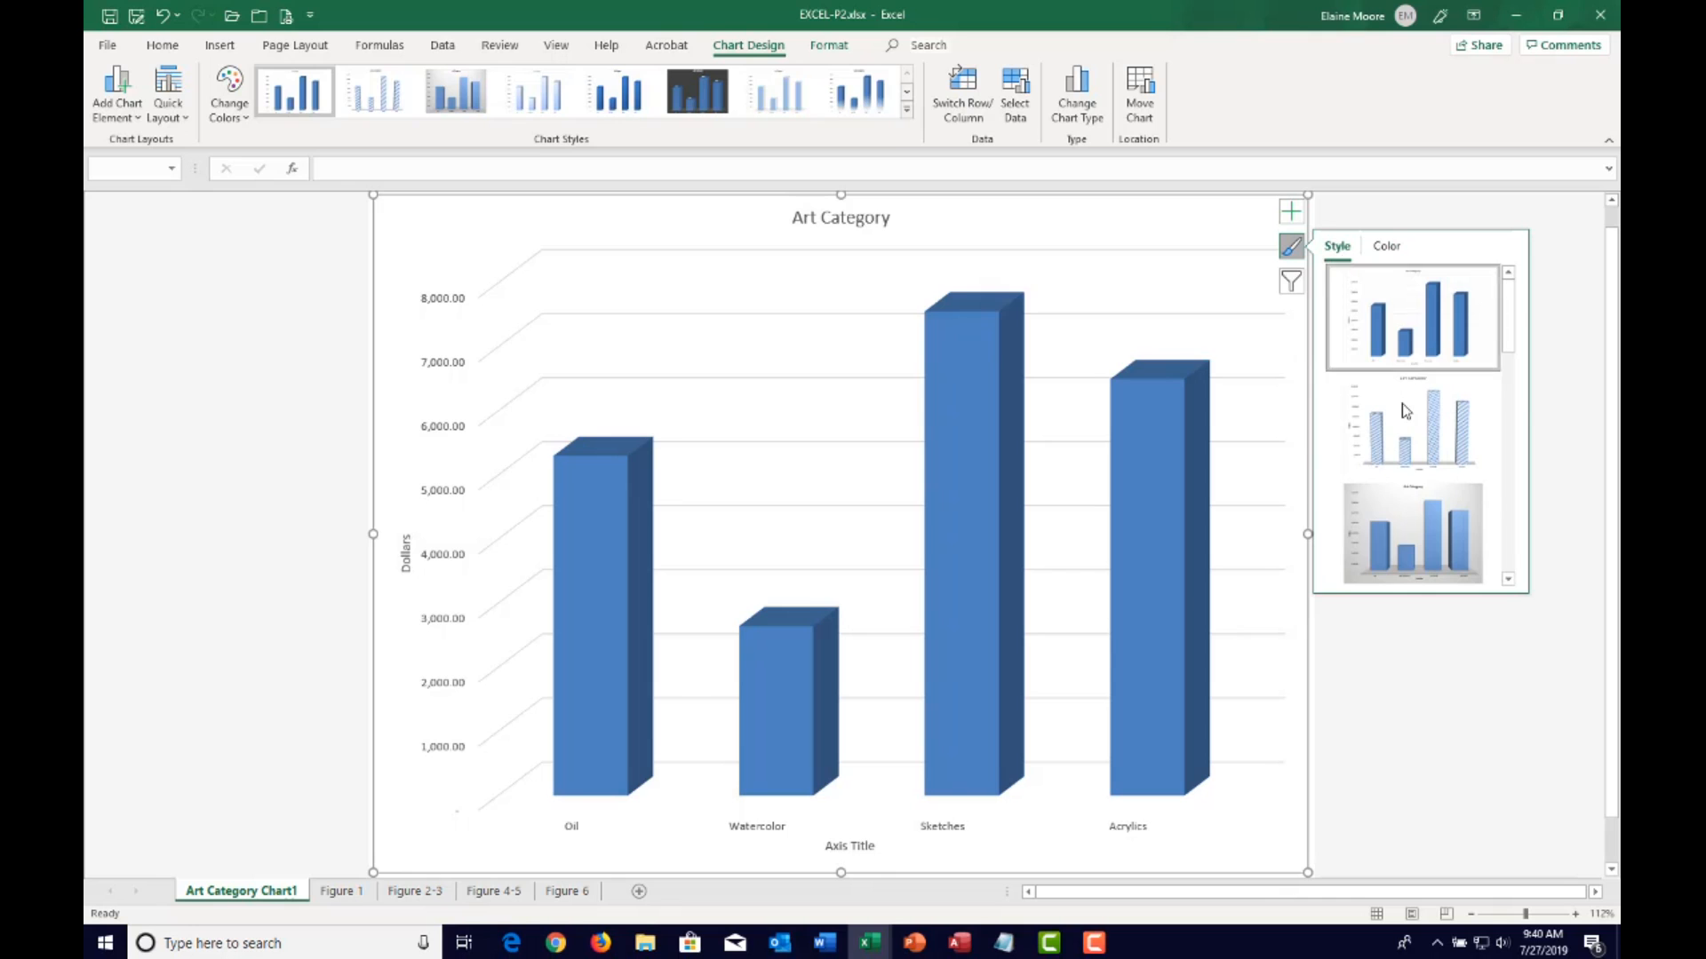
pyautogui.click(1409, 407)
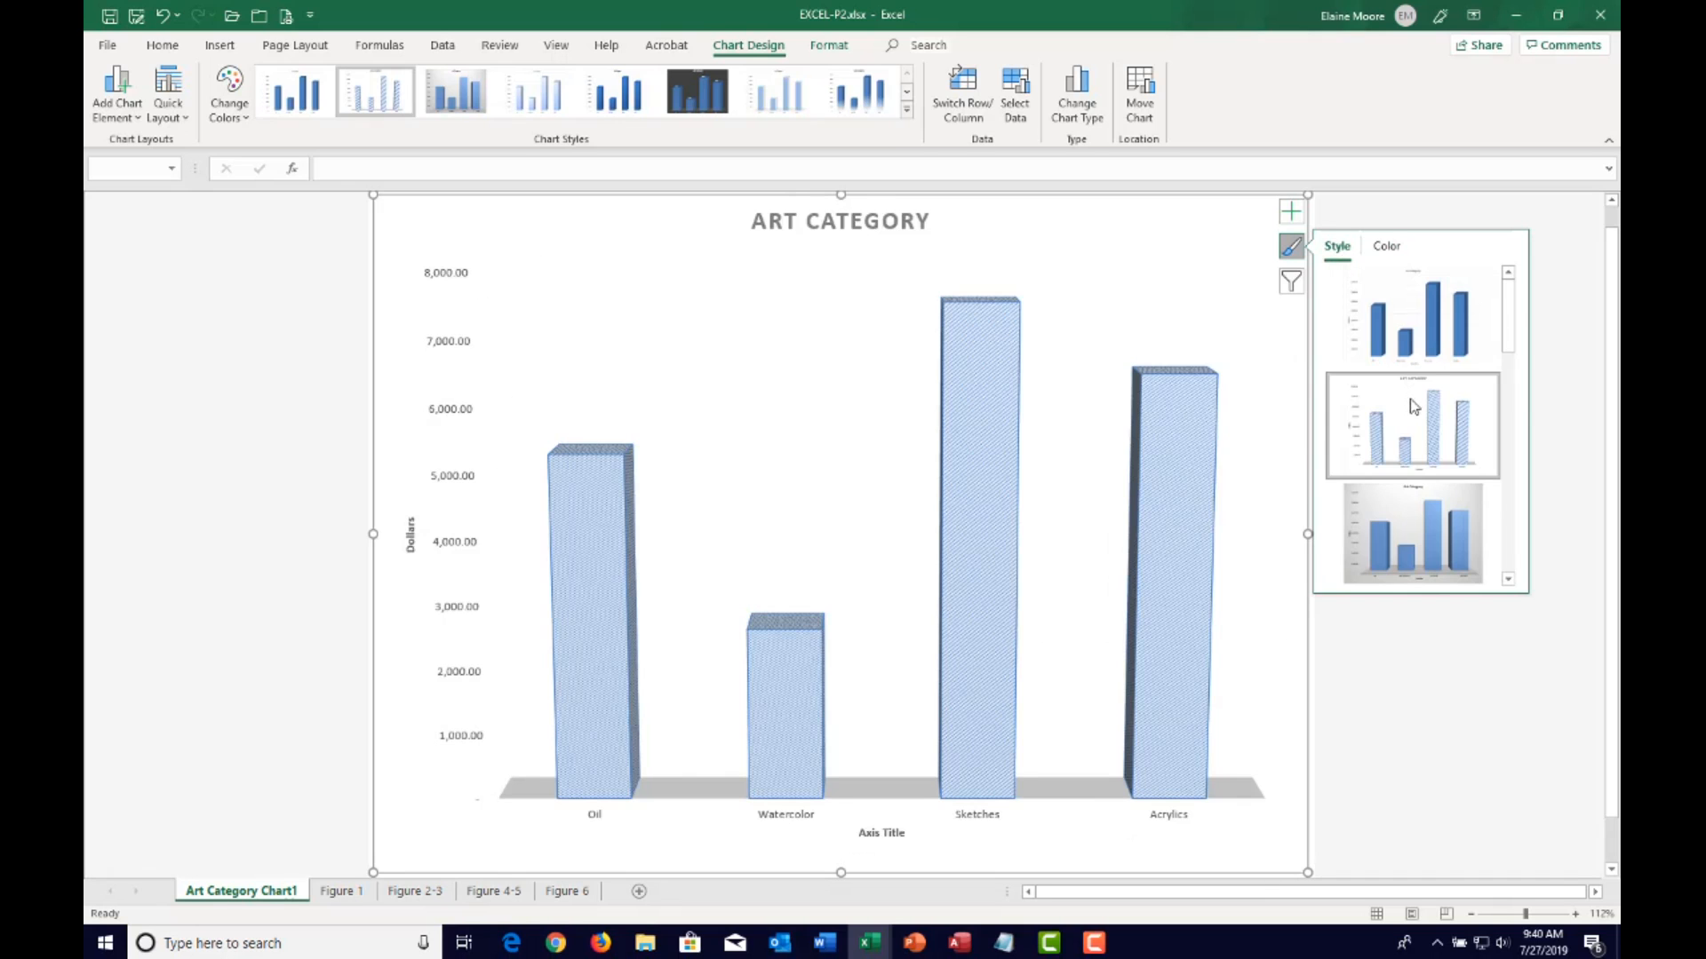
pyautogui.scroll(-3, 1413, 407)
pyautogui.scroll(1, 1413, 409)
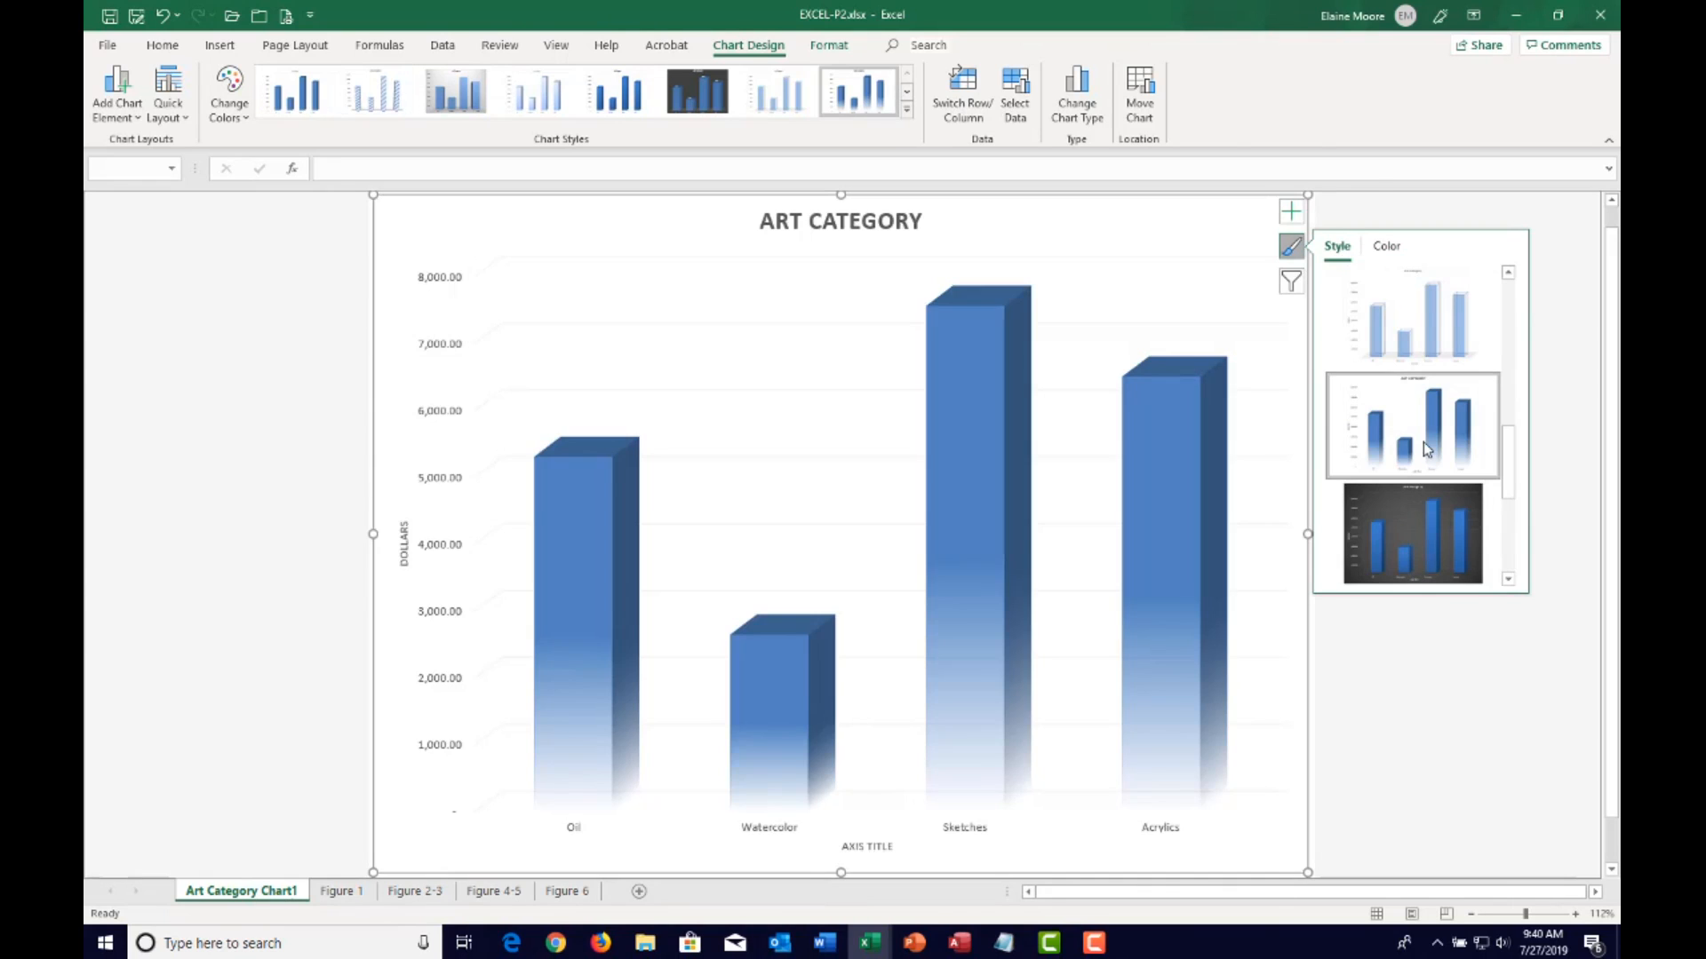
pyautogui.scroll(-2, 1424, 441)
pyautogui.click(1426, 449)
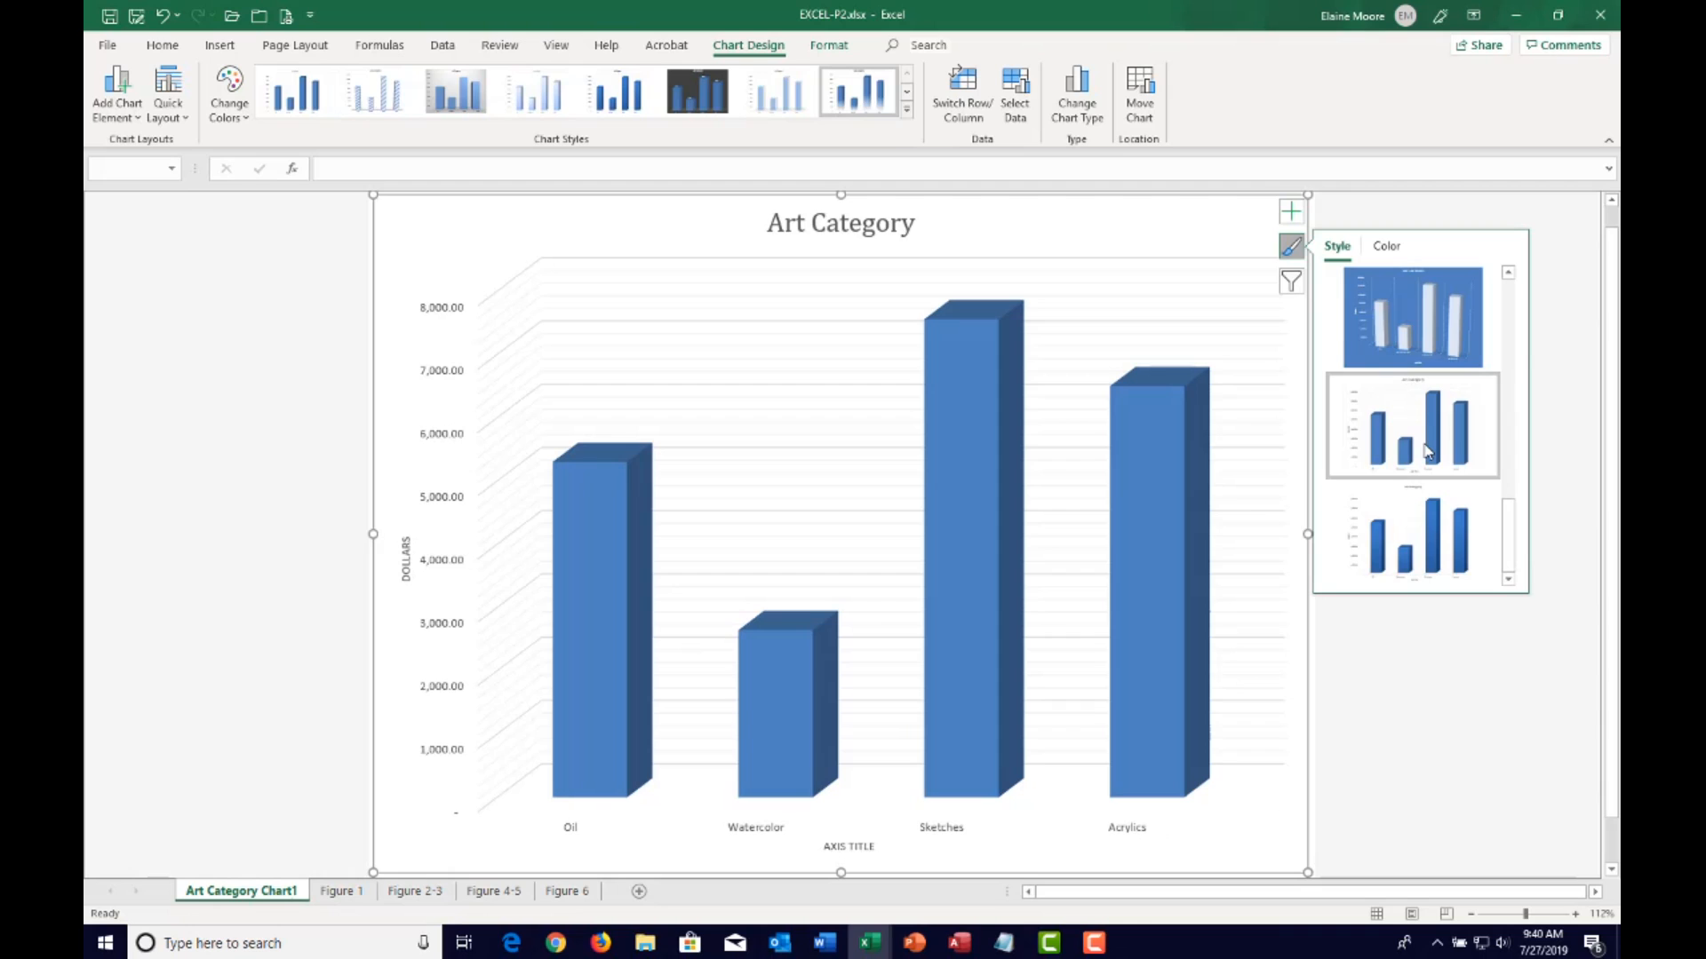
# Try the chart style with the gray gradient background, and apply the first chart style with plain blue columns
pyautogui.moveTo(1515, 545); pyautogui.dragTo(1522, 322)
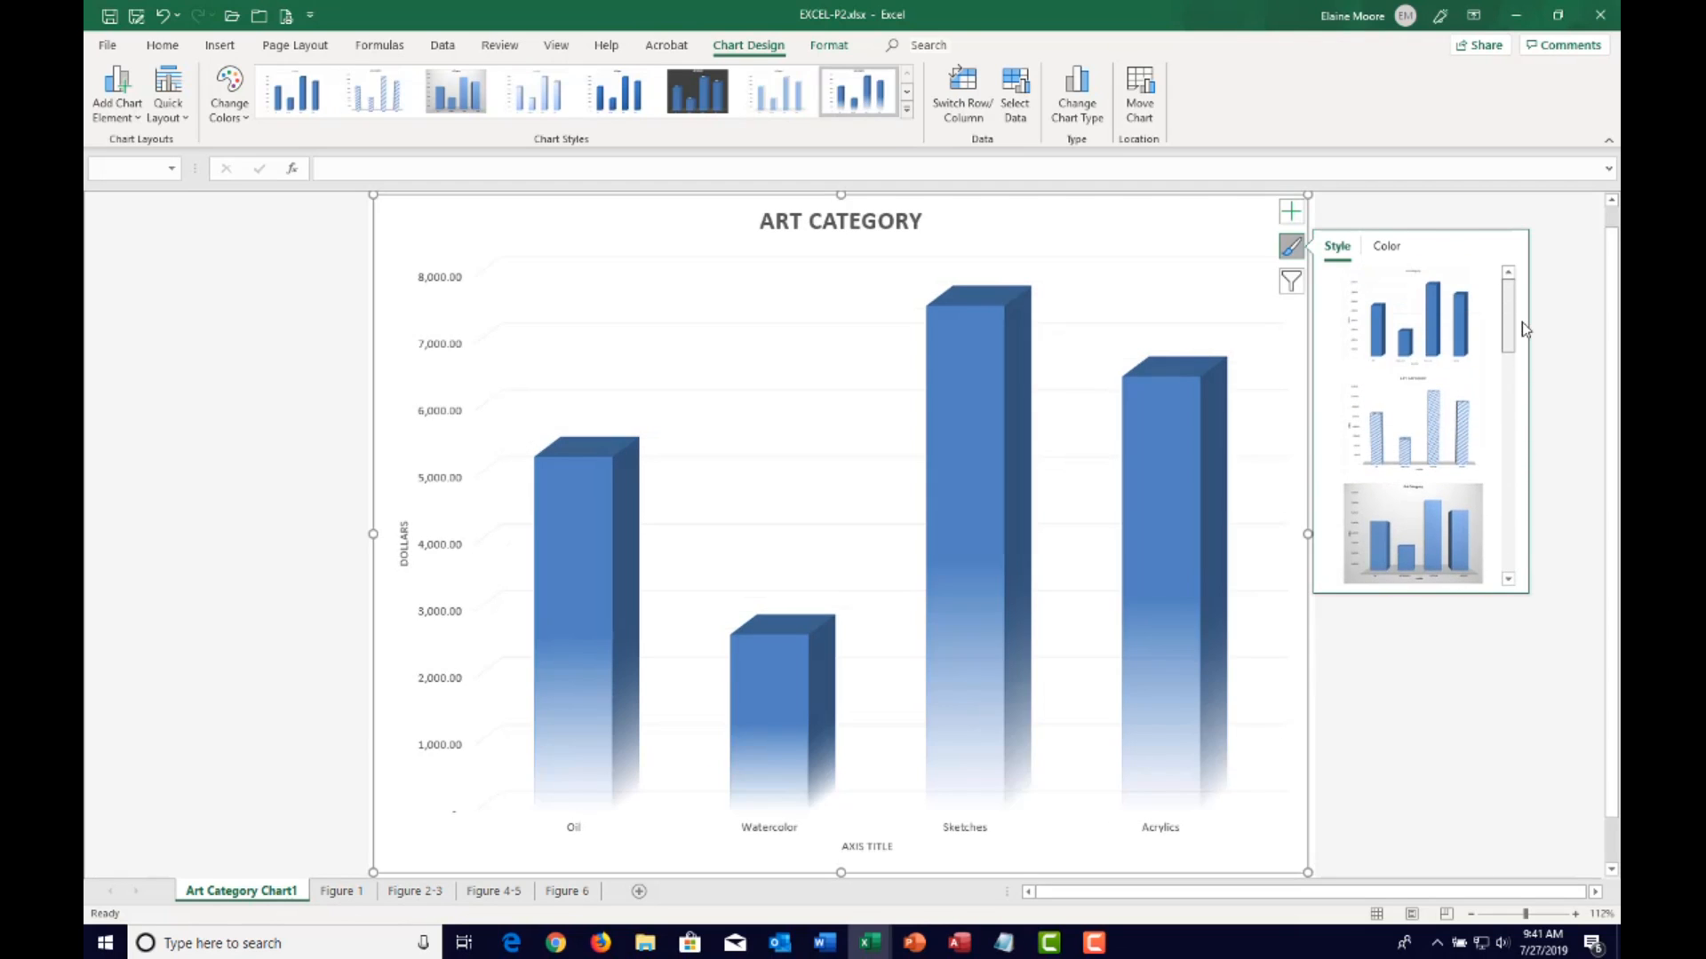
pyautogui.click(1439, 511)
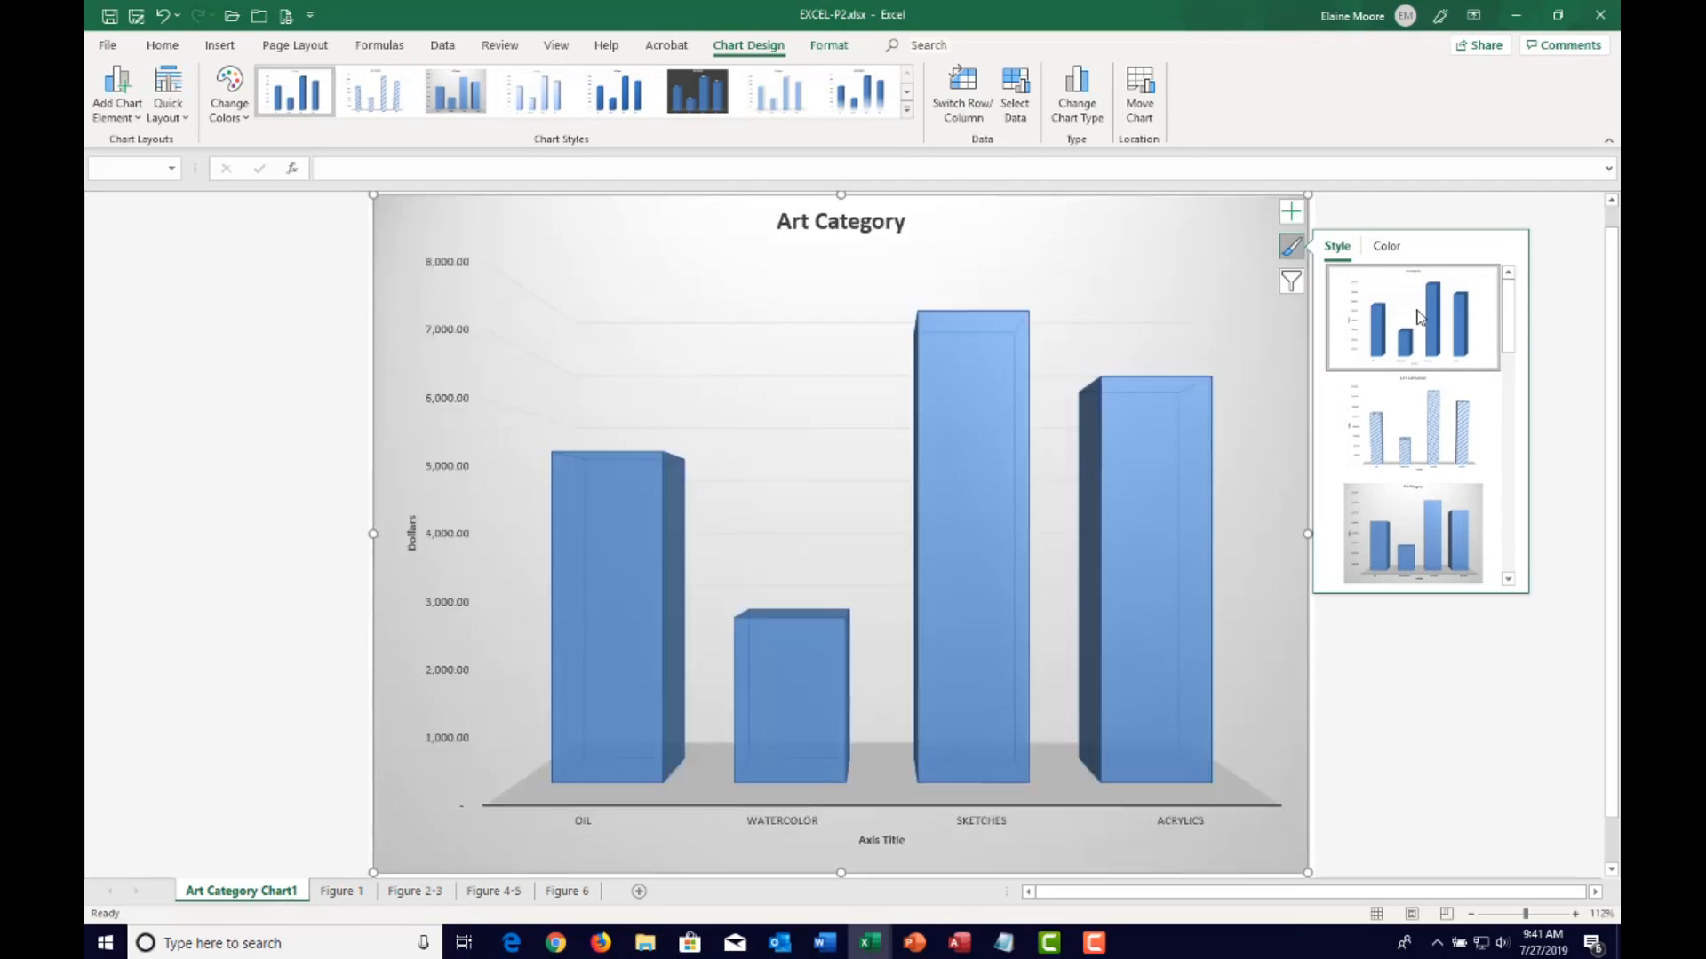
pyautogui.click(1420, 319)
# Try several colorful and monochromatic palettes on the chart columns, ending with the green Monochromatic Palette 10
pyautogui.click(1388, 246)
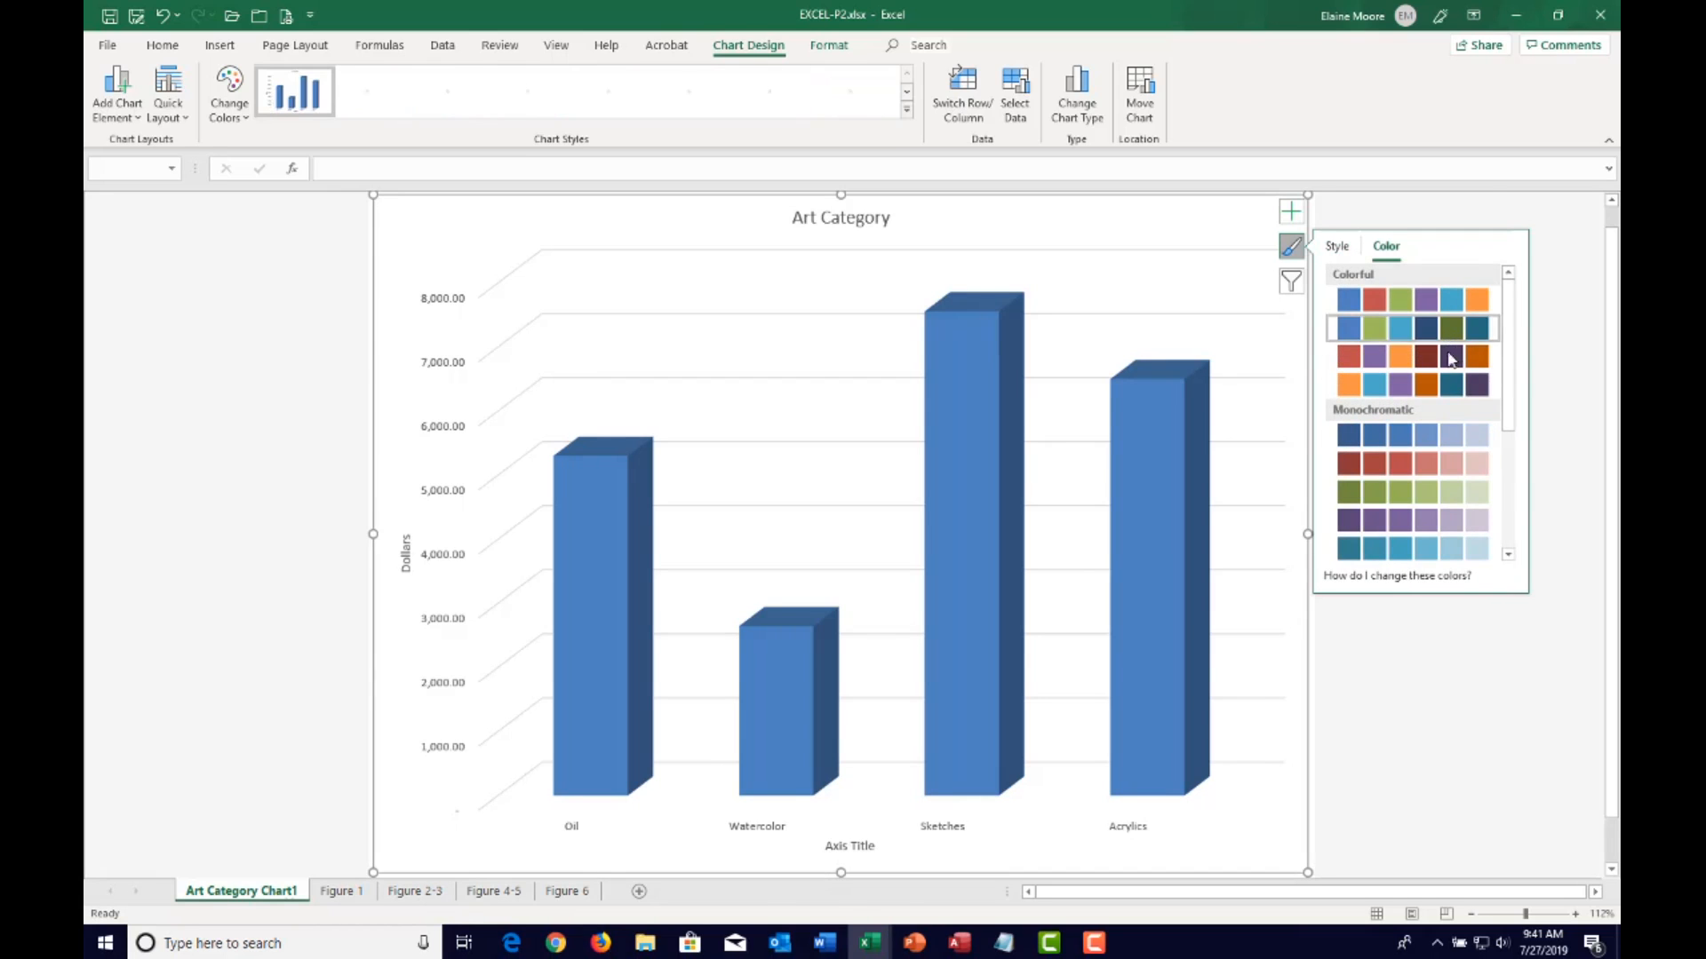
pyautogui.click(1433, 391)
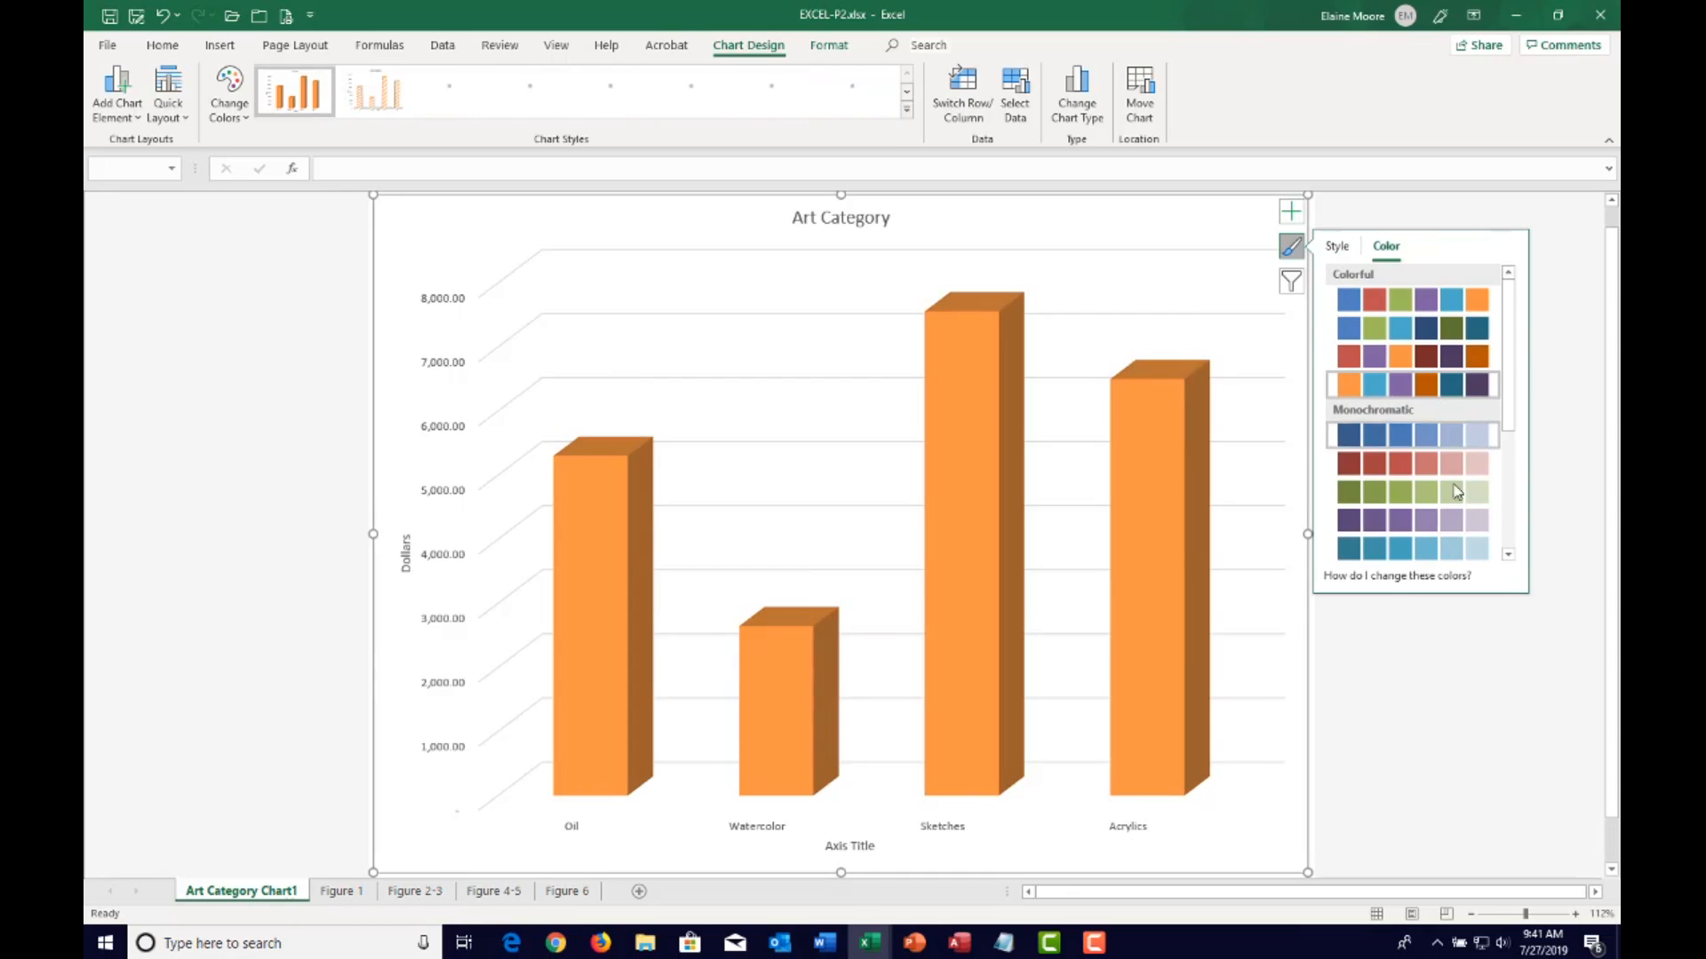
pyautogui.click(1438, 493)
pyautogui.click(1431, 463)
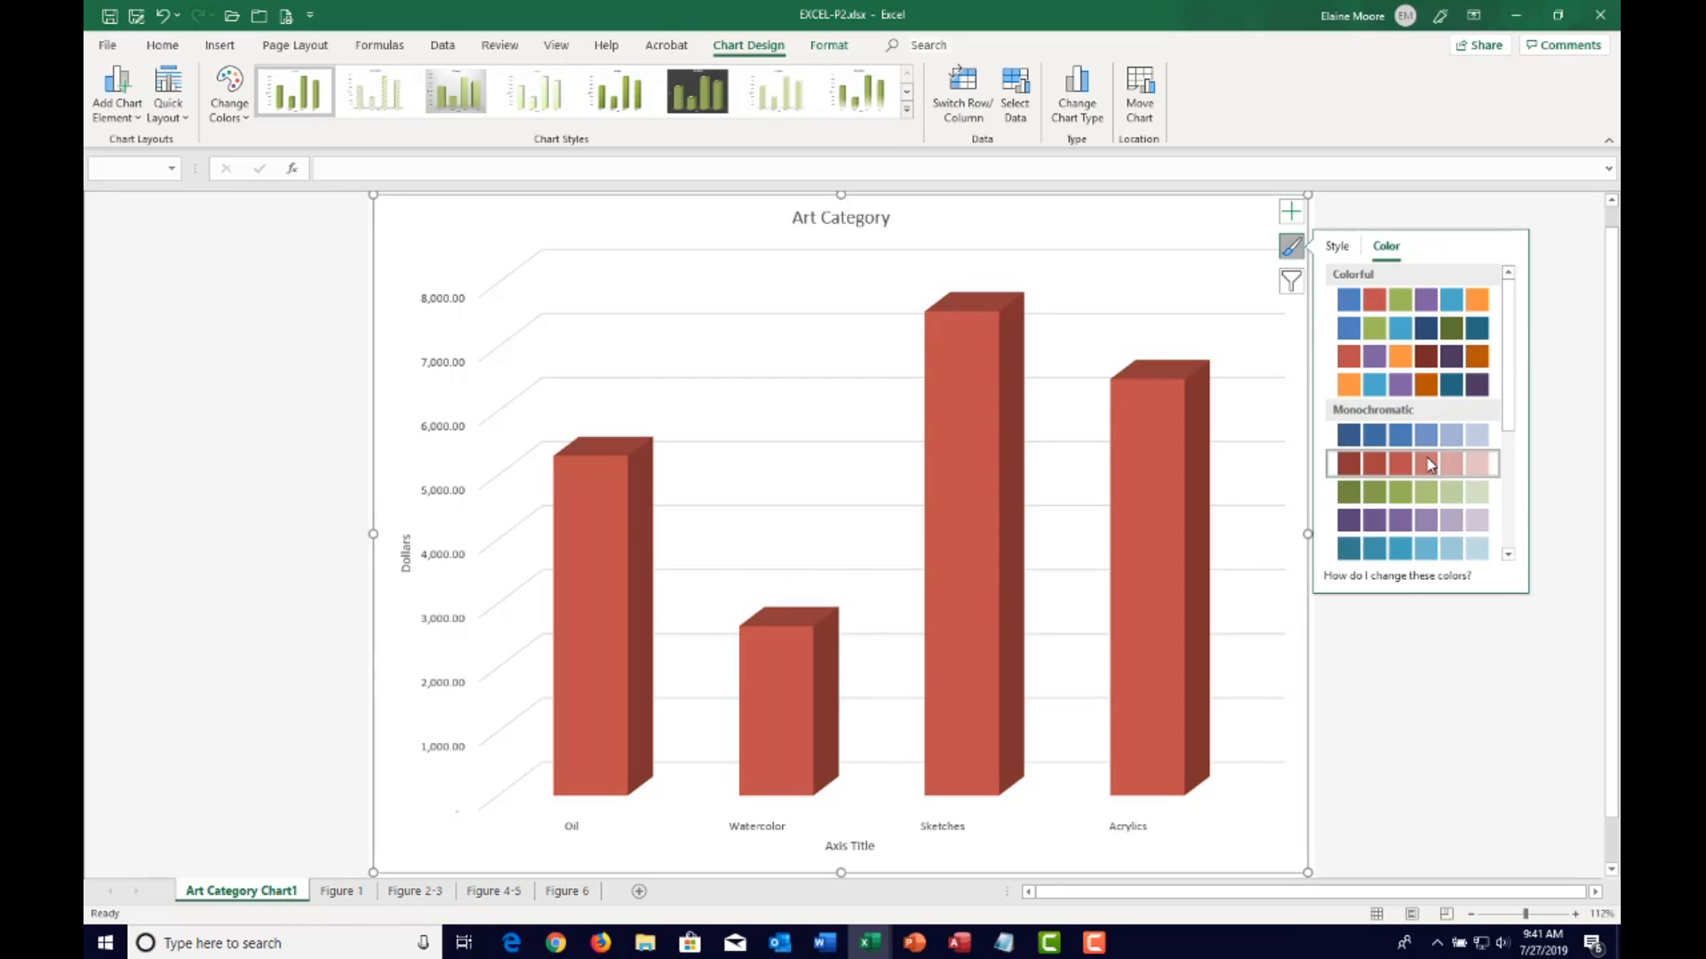
pyautogui.click(1426, 439)
pyautogui.scroll(-2, 1426, 439)
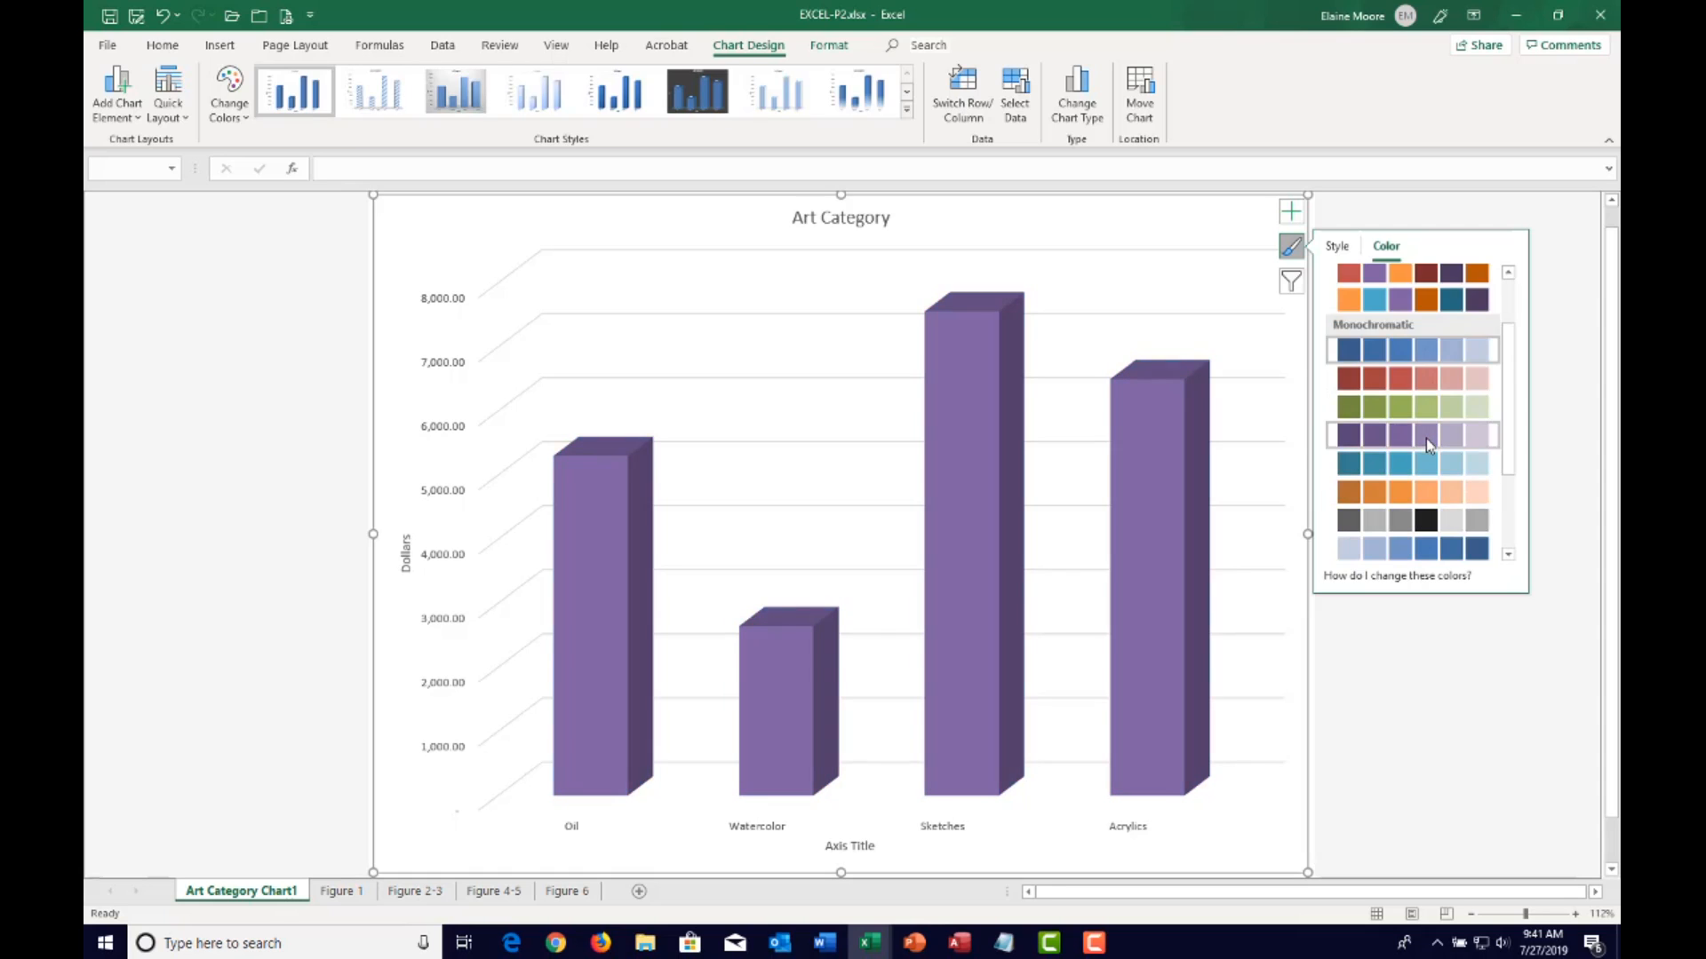
pyautogui.click(1426, 381)
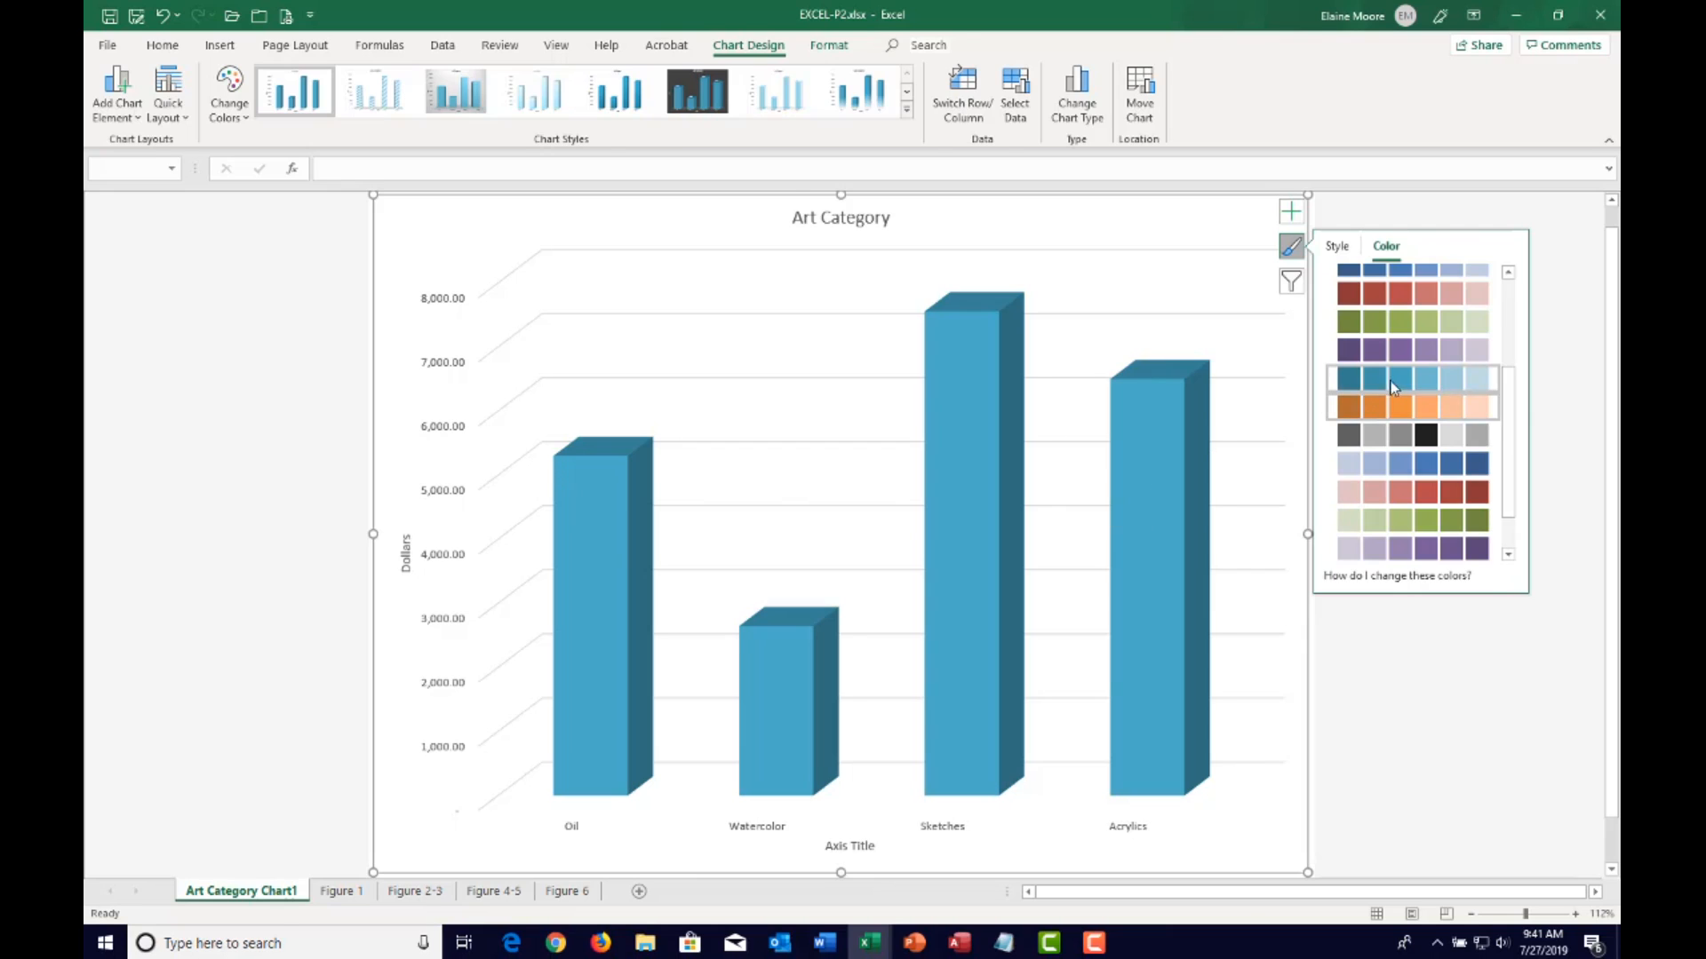
pyautogui.click(1426, 463)
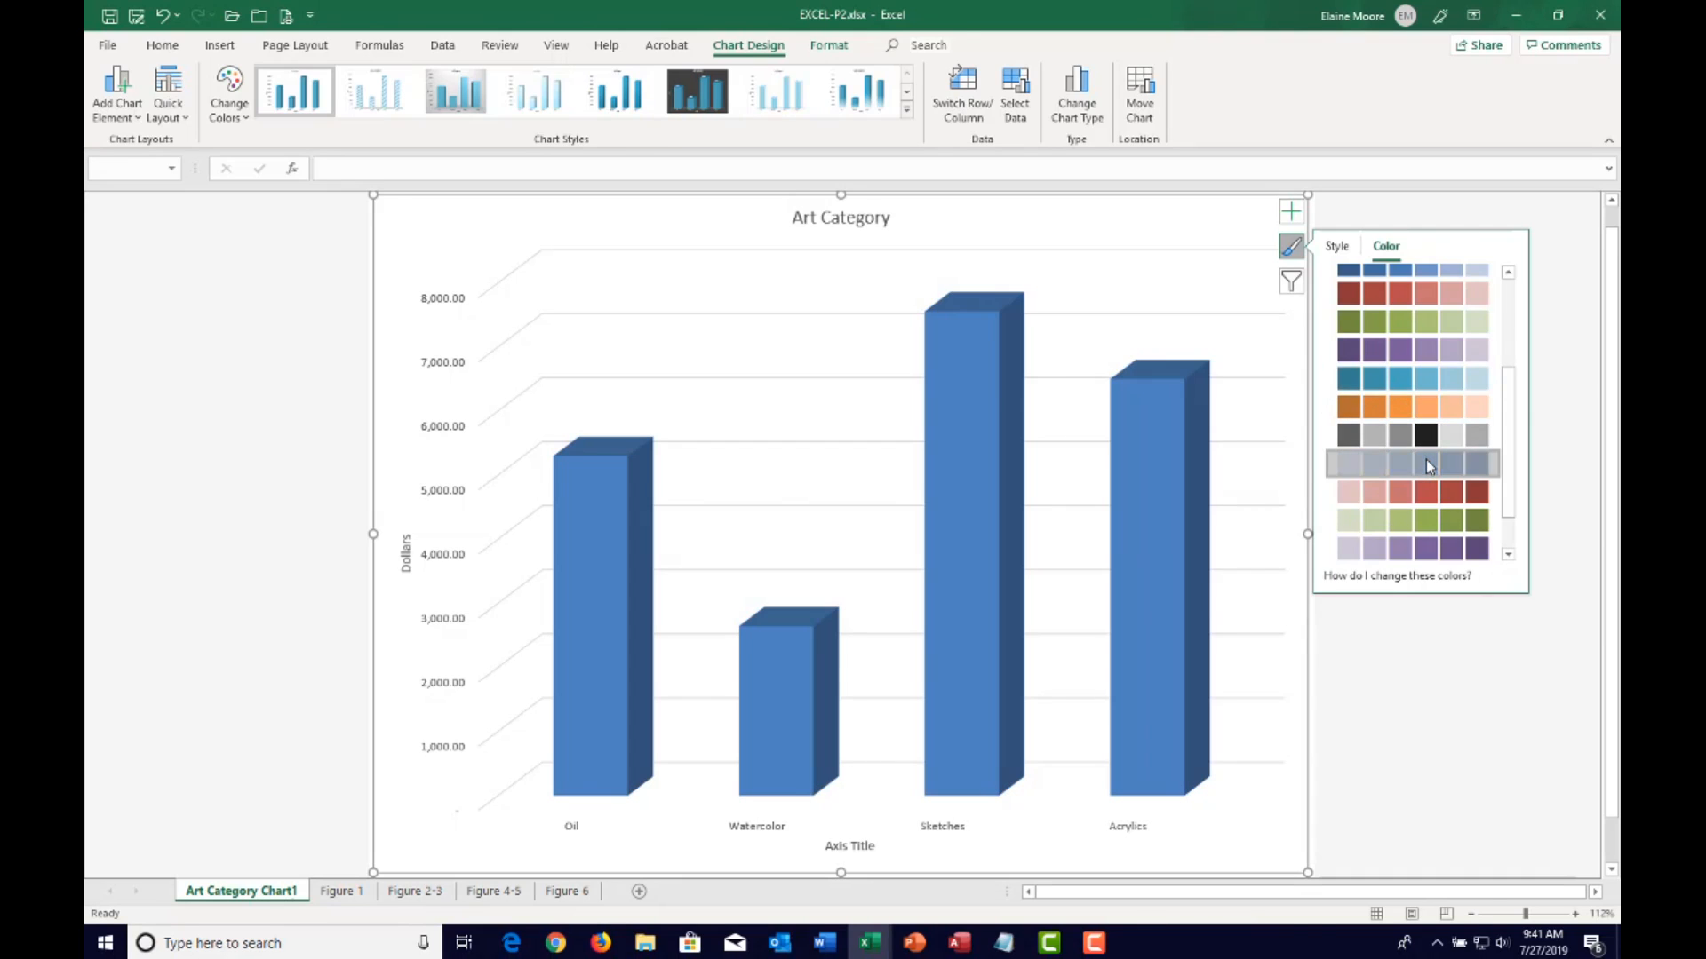
pyautogui.scroll(-2, 1421, 468)
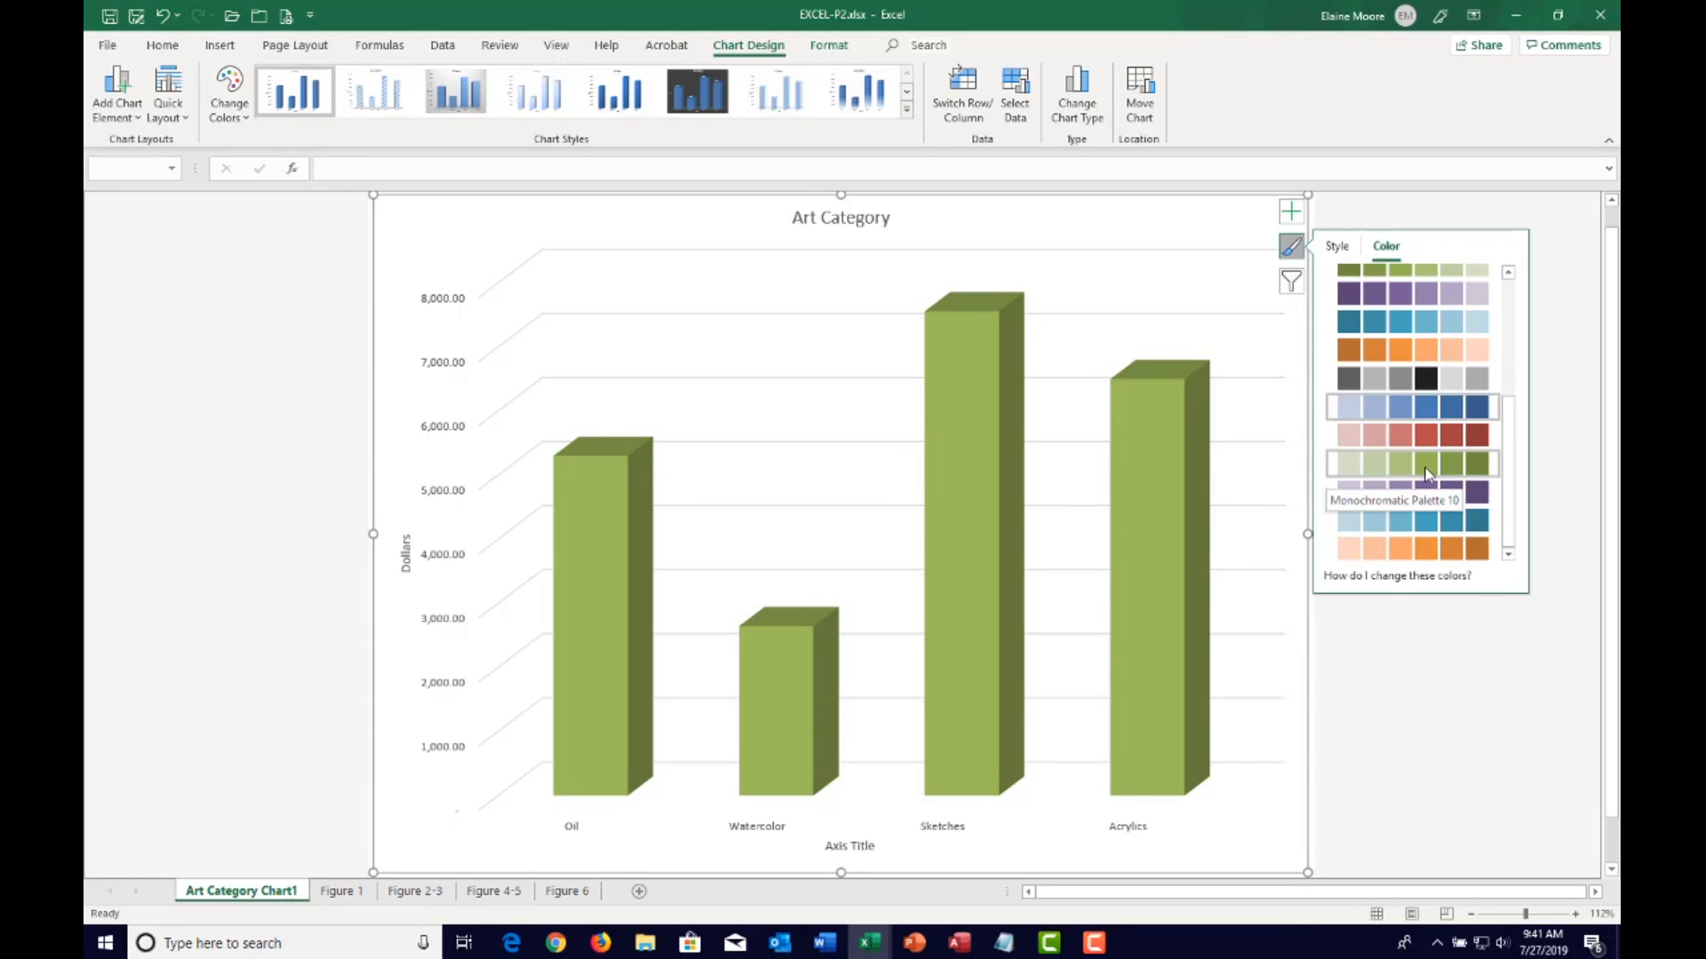
pyautogui.click(1426, 466)
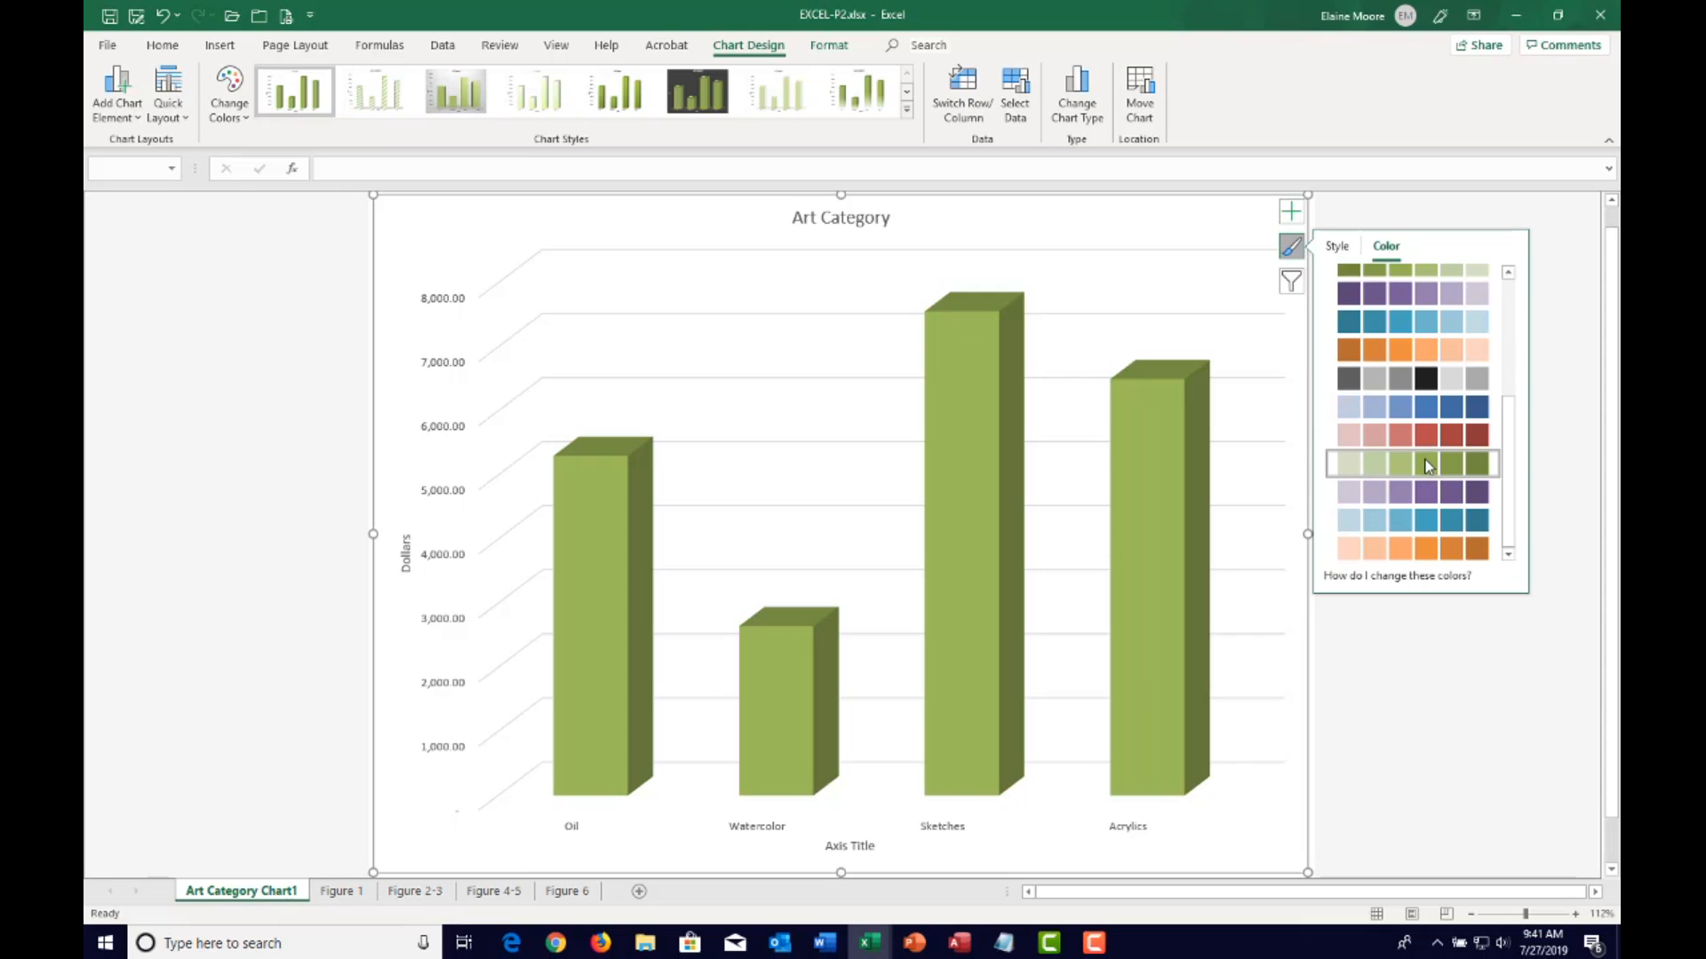
# Apply the first colorful palette to the chart and close the chart style and color options
pyautogui.scroll(3, 1425, 457)
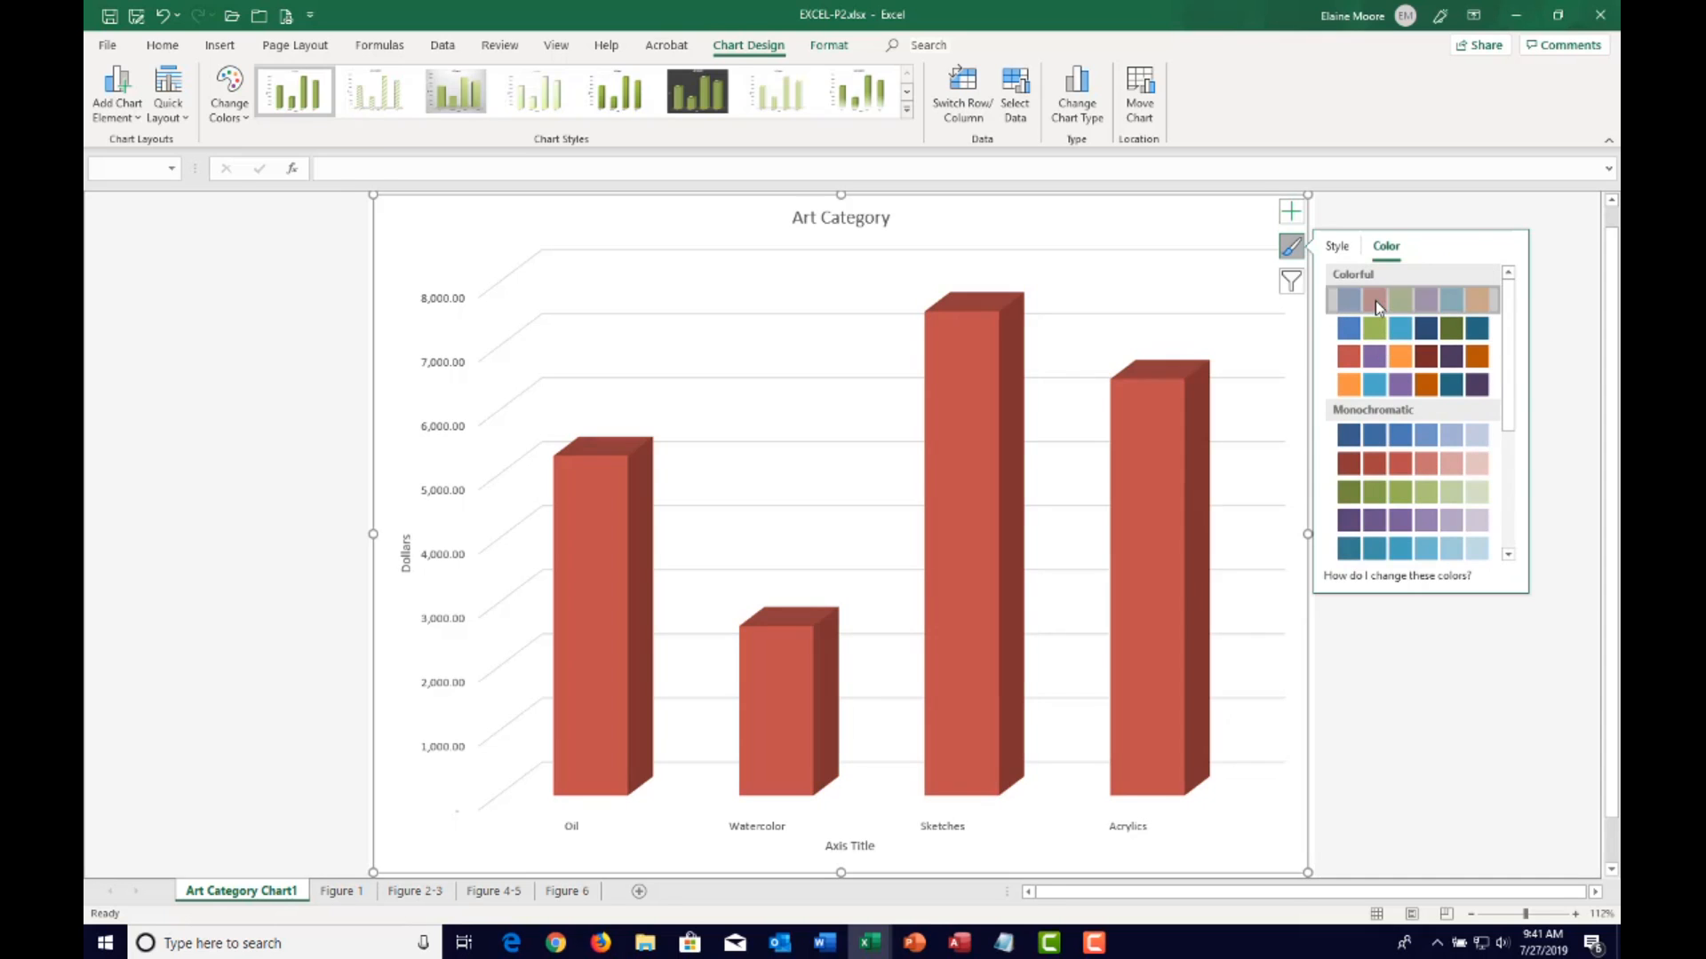
pyautogui.click(1375, 300)
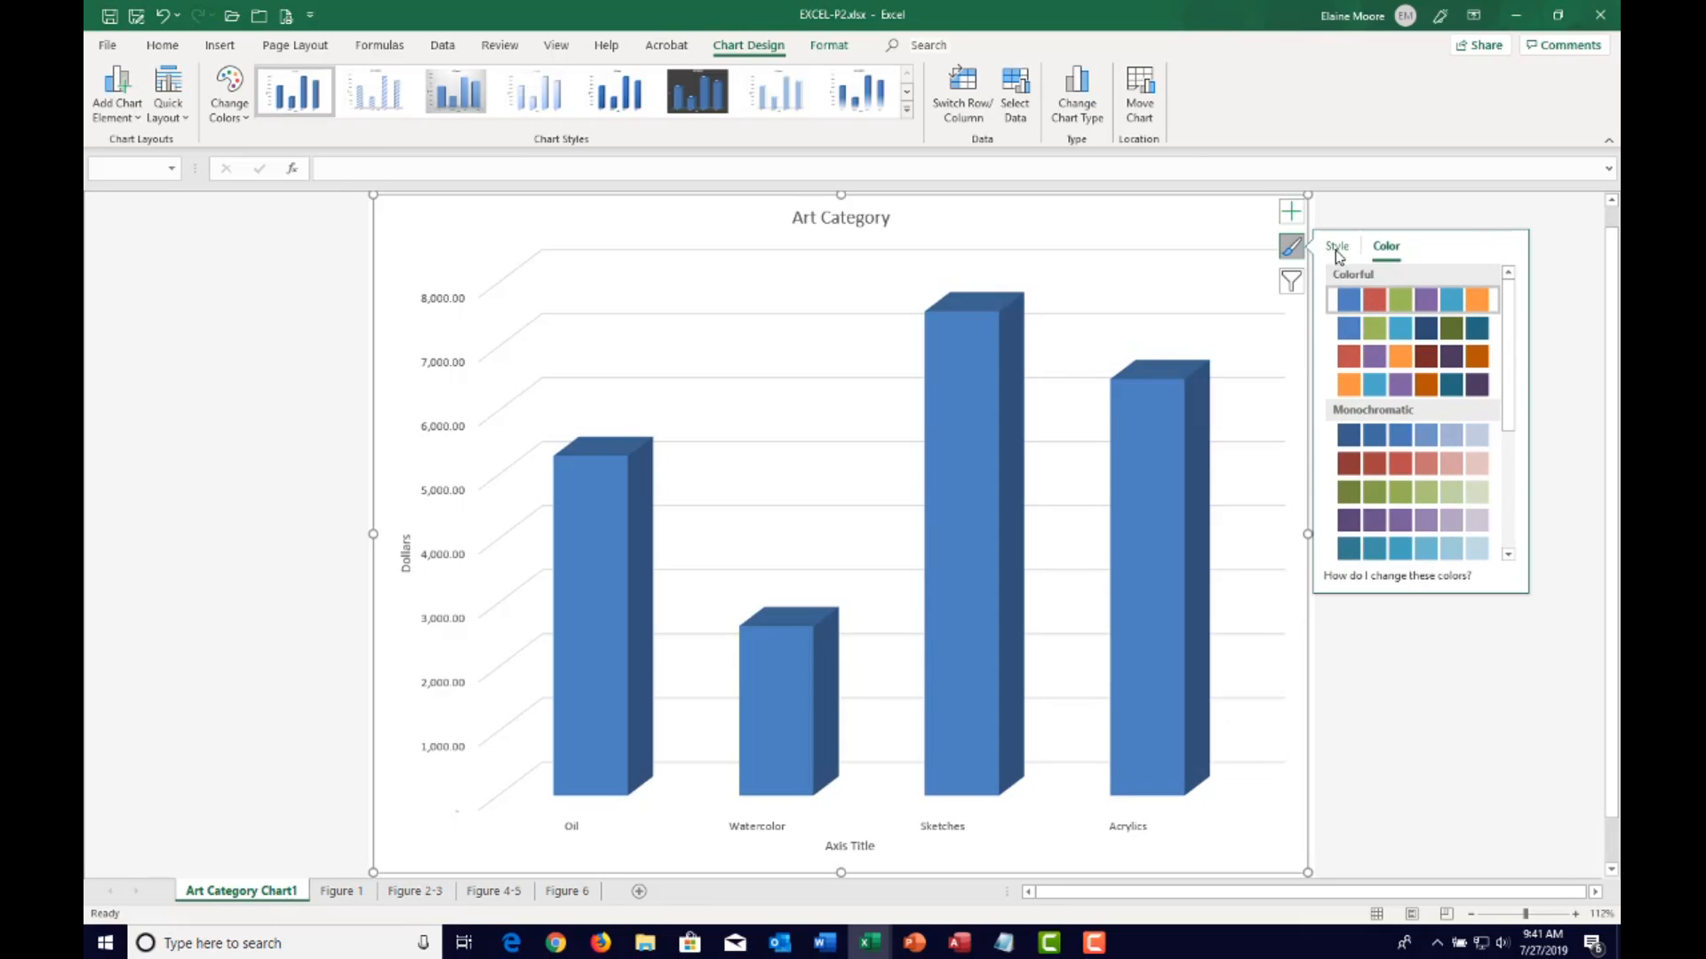
pyautogui.click(1367, 255)
pyautogui.click(1304, 300)
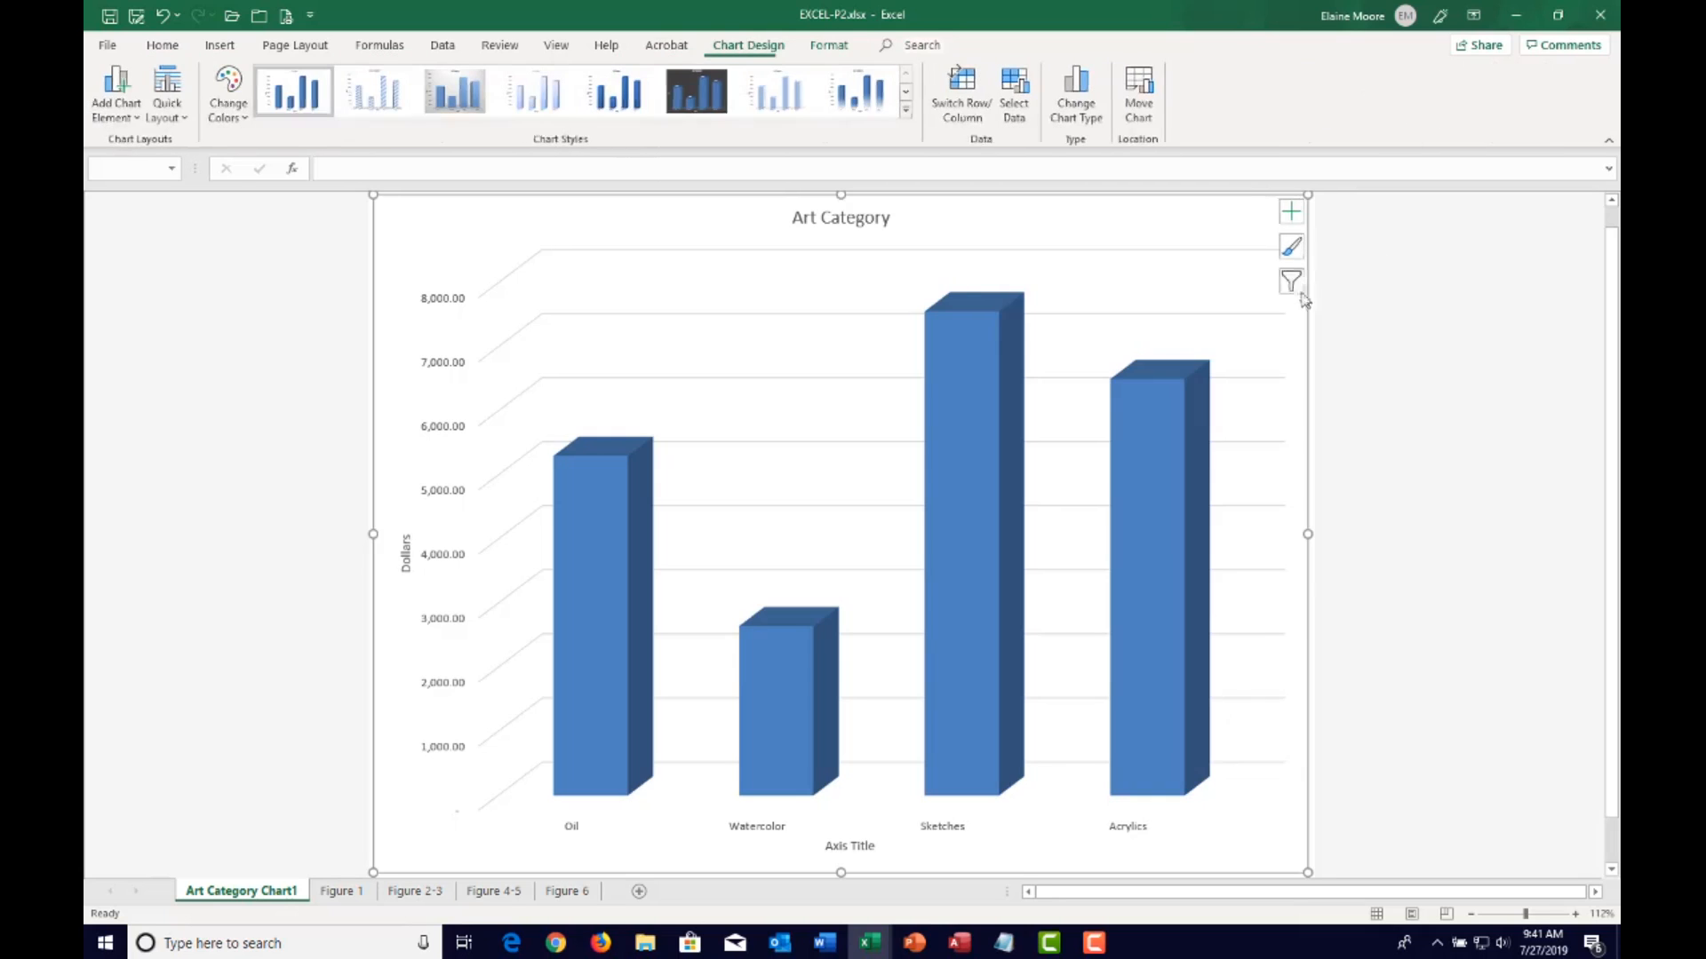
# Filter the chart to show only the Oil and Sketches categories
pyautogui.click(1292, 283)
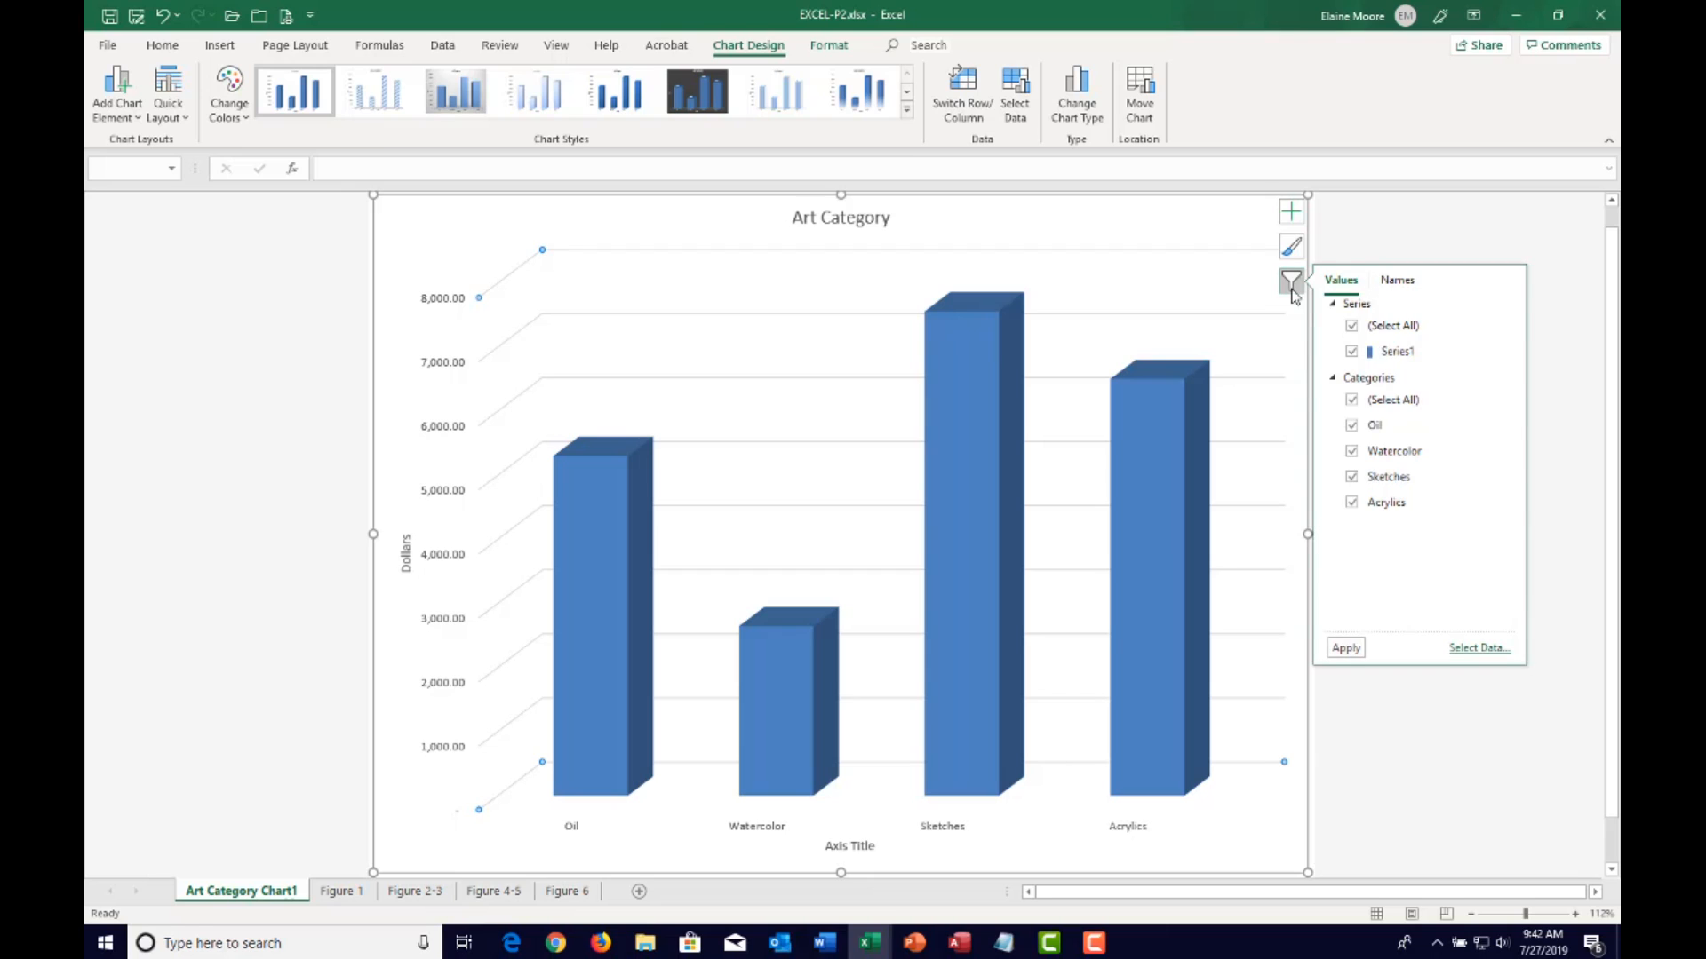
pyautogui.click(1351, 402)
pyautogui.click(1351, 426)
pyautogui.click(1346, 649)
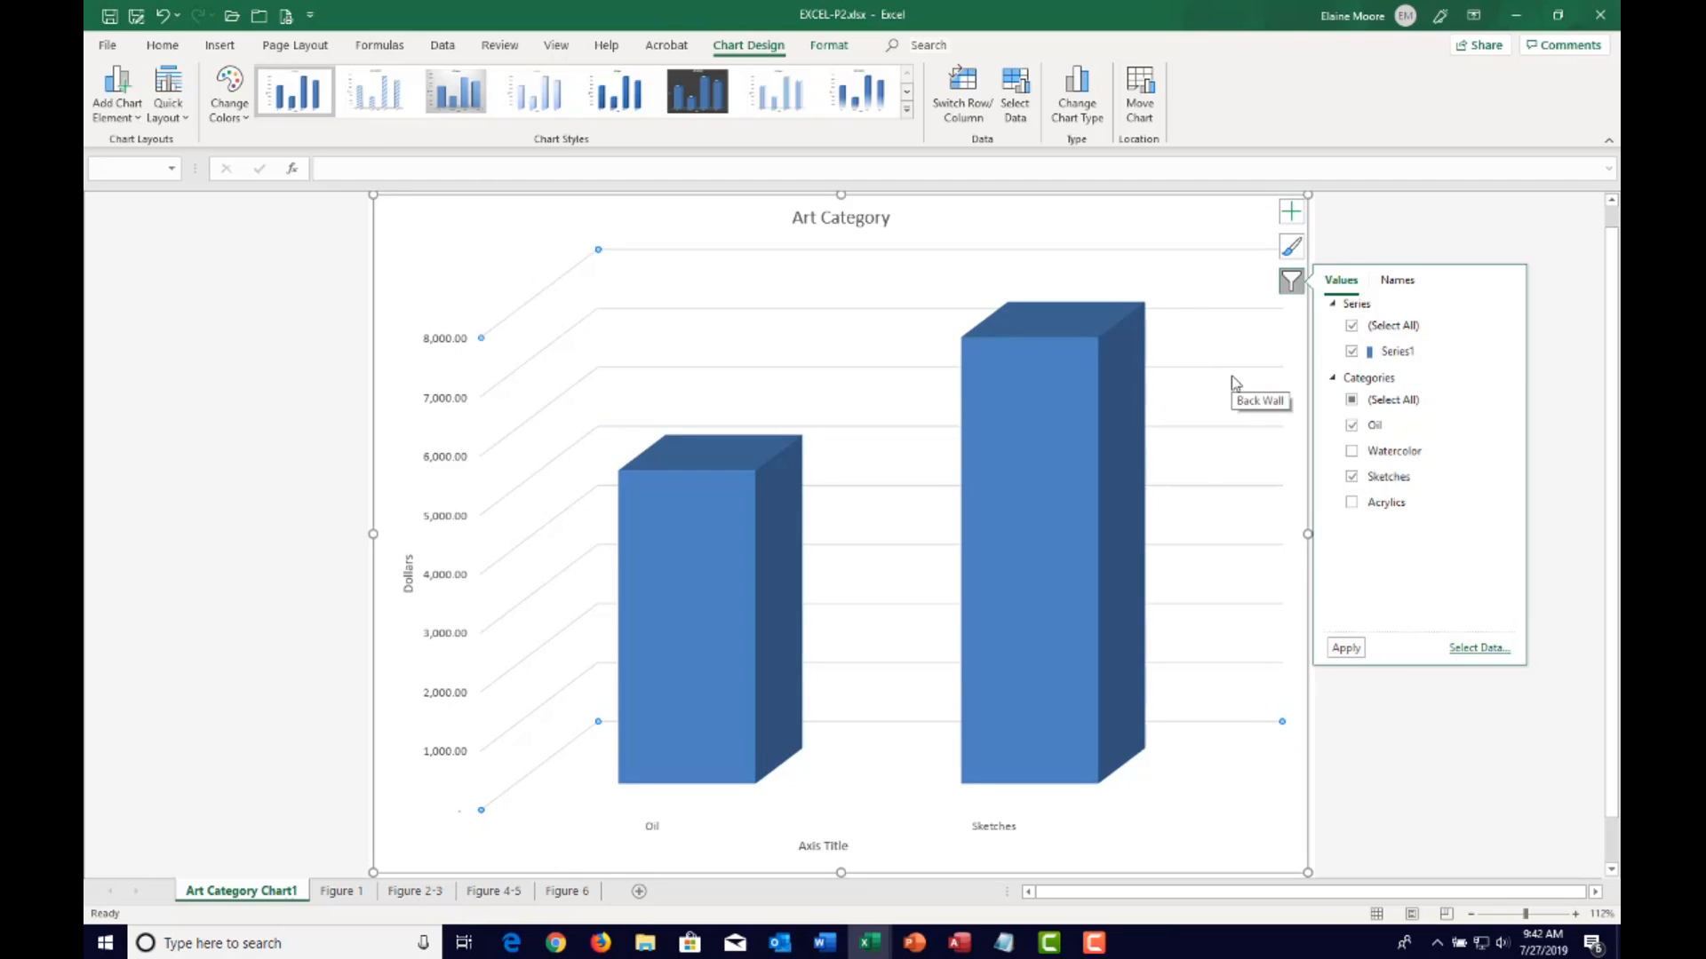
# Restore all four categories in the chart filter and look at its series and category name options
pyautogui.click(1352, 401)
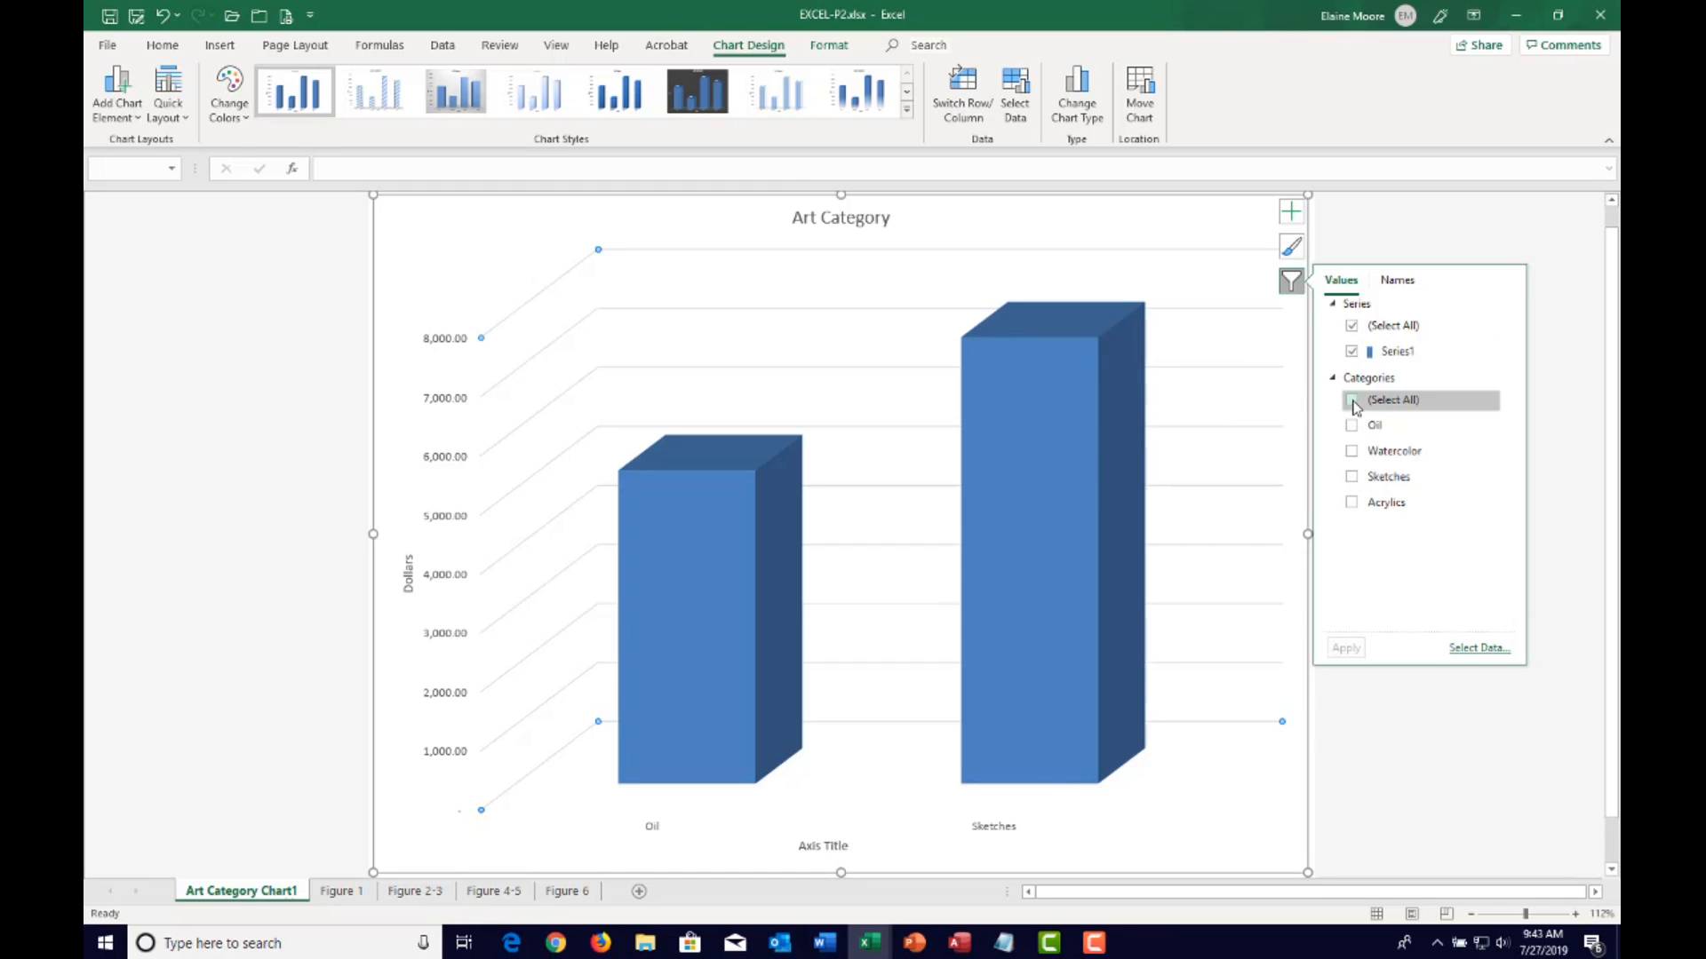
pyautogui.click(1354, 401)
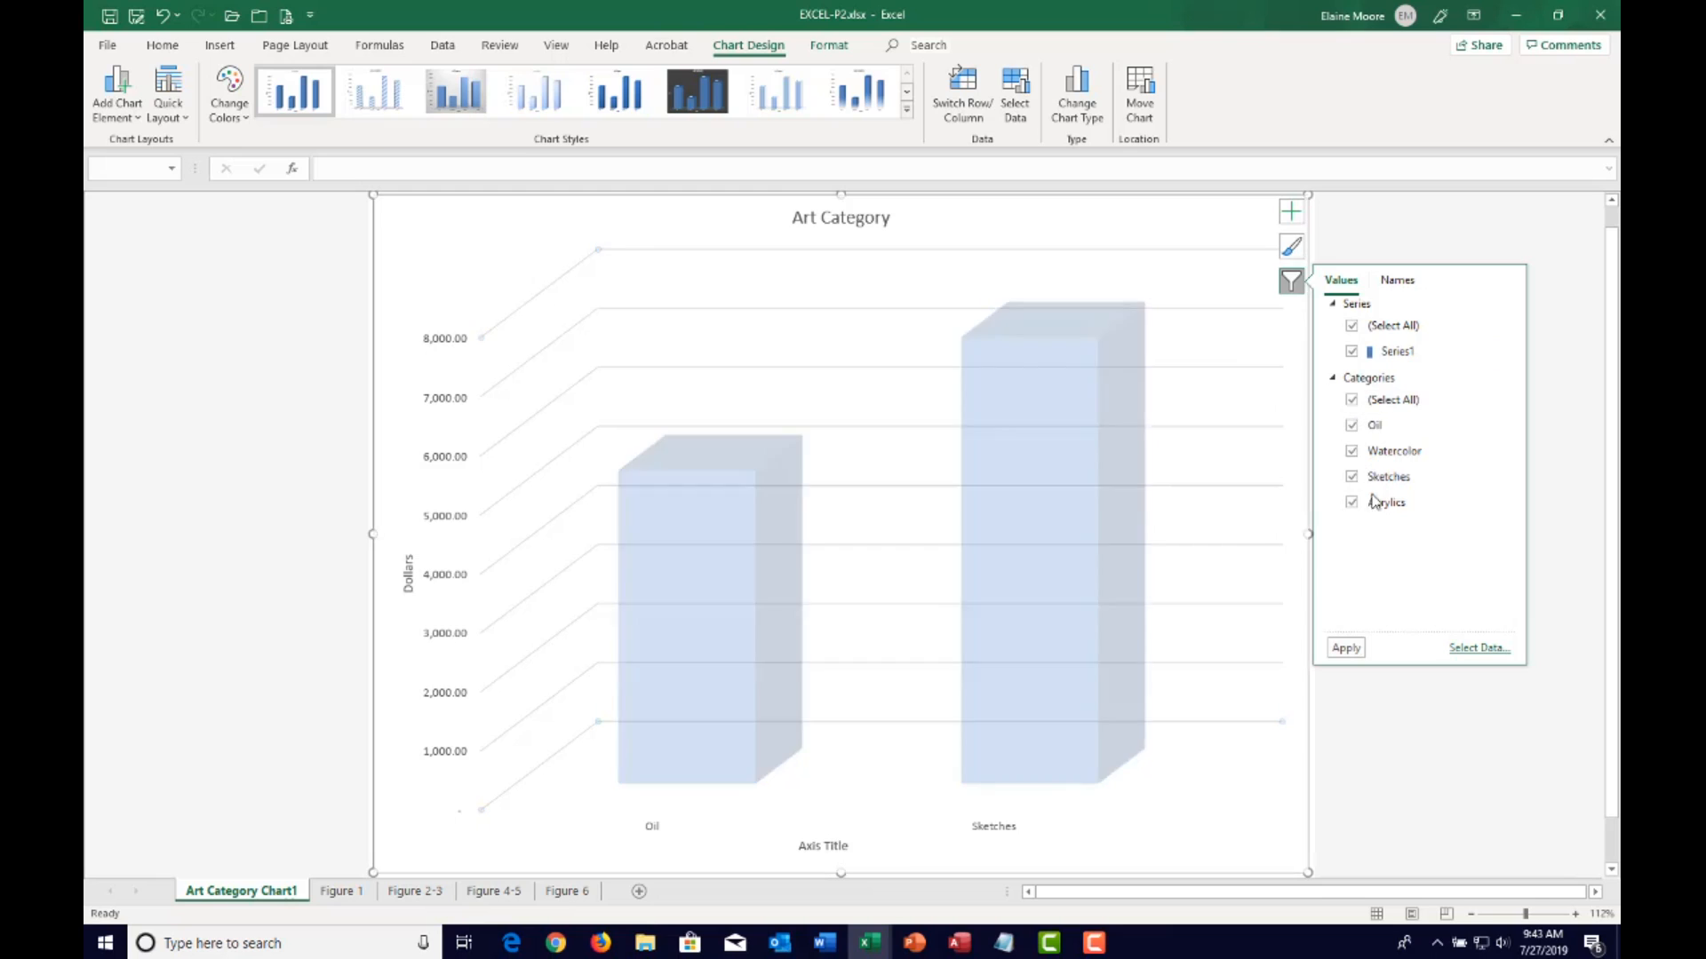
pyautogui.click(1346, 648)
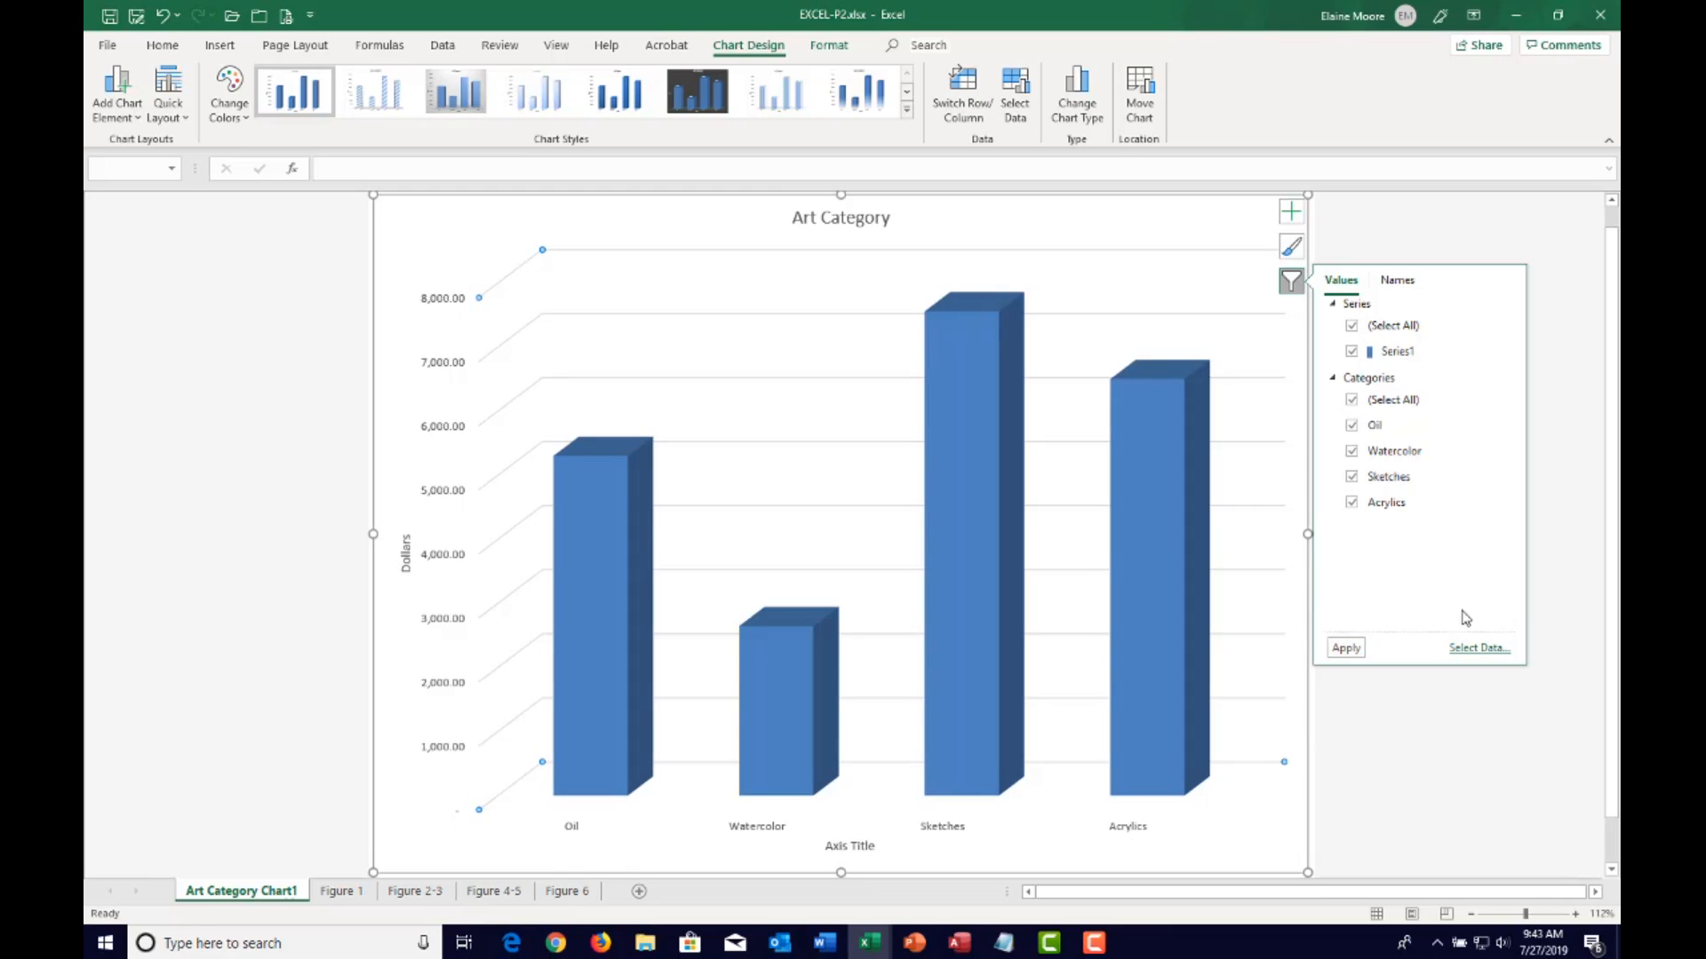
pyautogui.click(1406, 282)
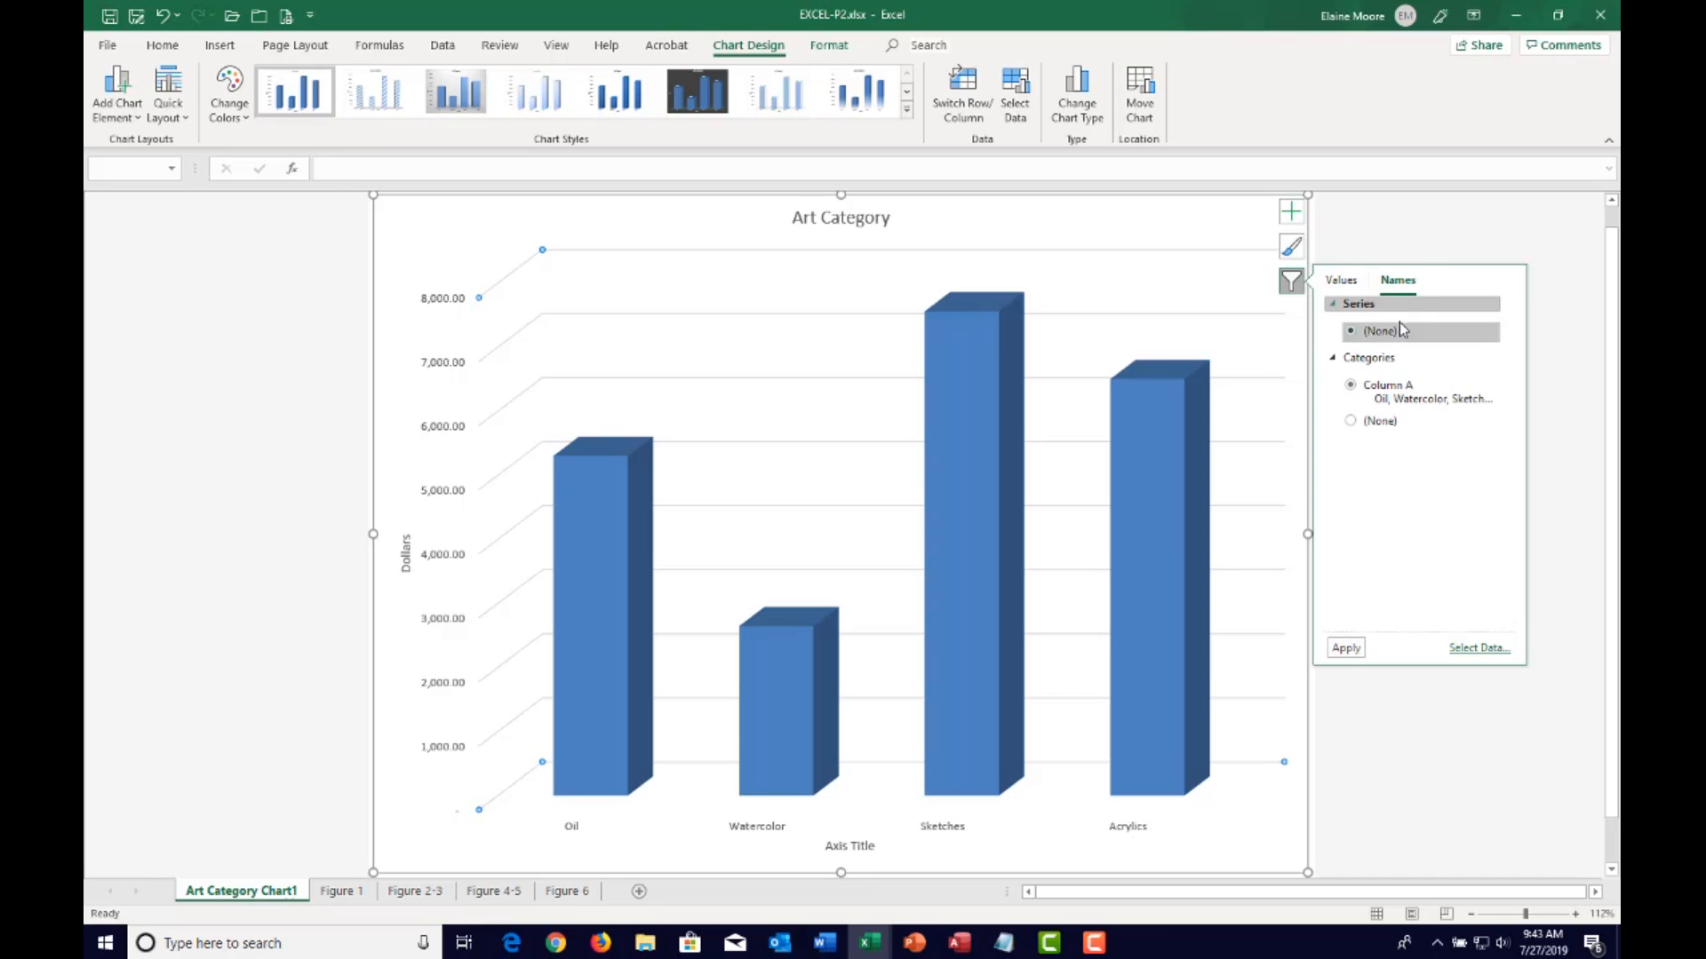
pyautogui.click(1291, 283)
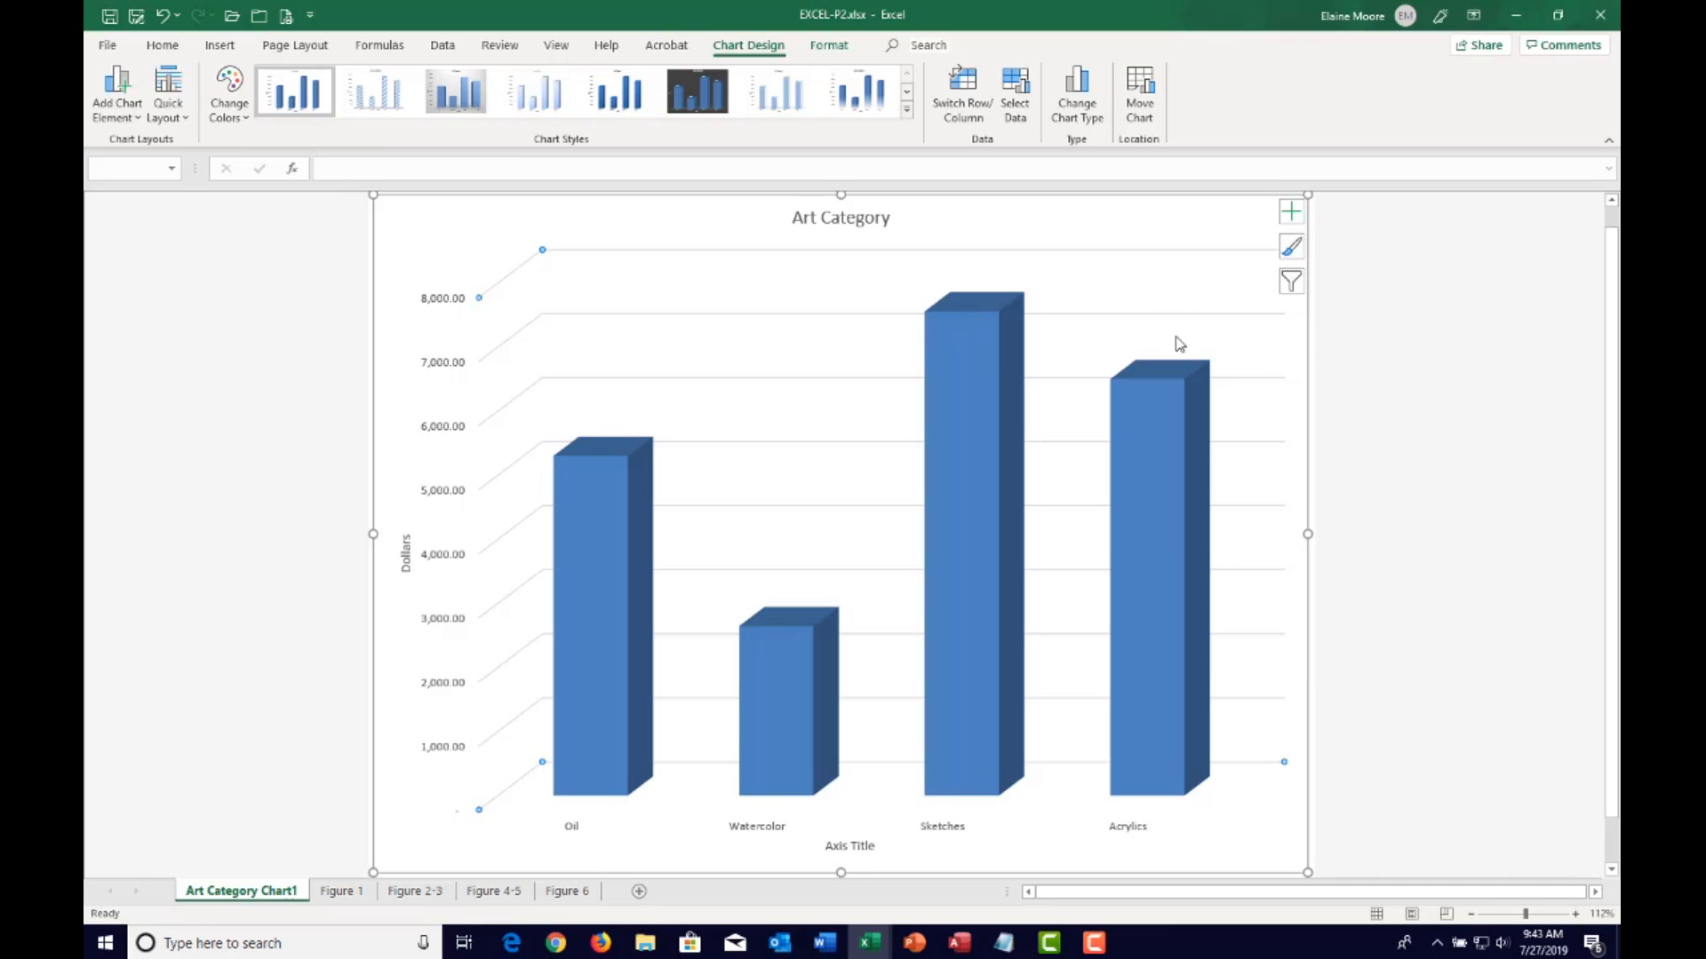
# Return to the Figure 1 sheet and close the EXCEL-P2.xlsx workbook
pyautogui.click(277, 286)
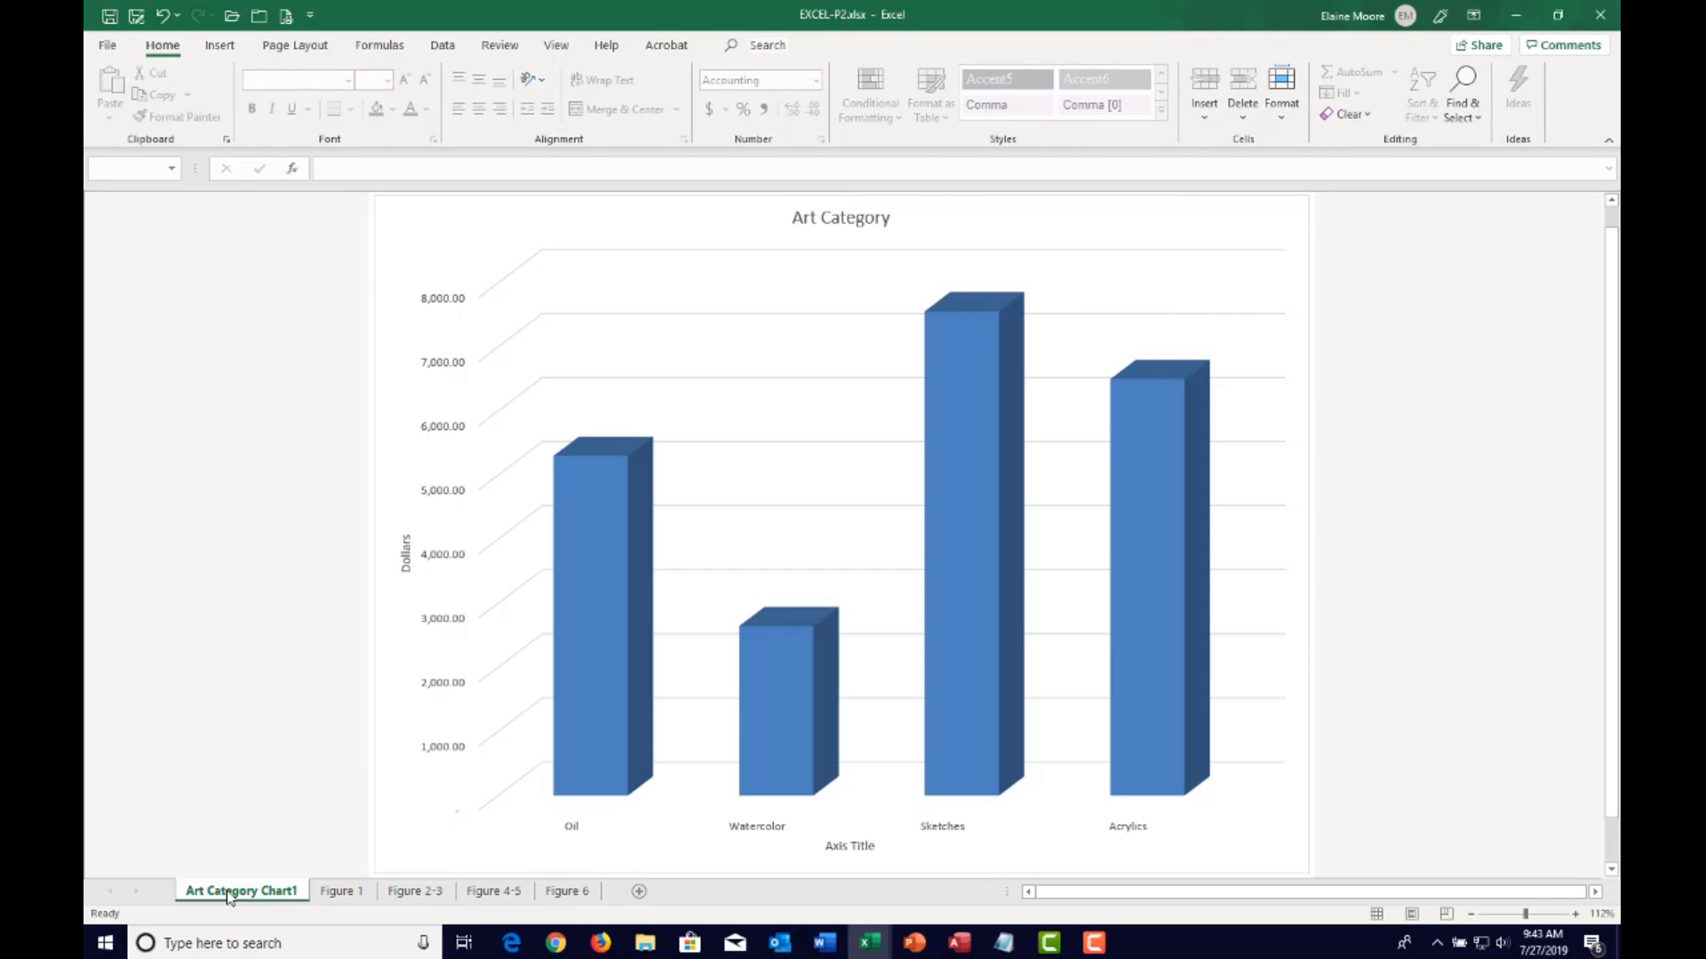
pyautogui.click(355, 897)
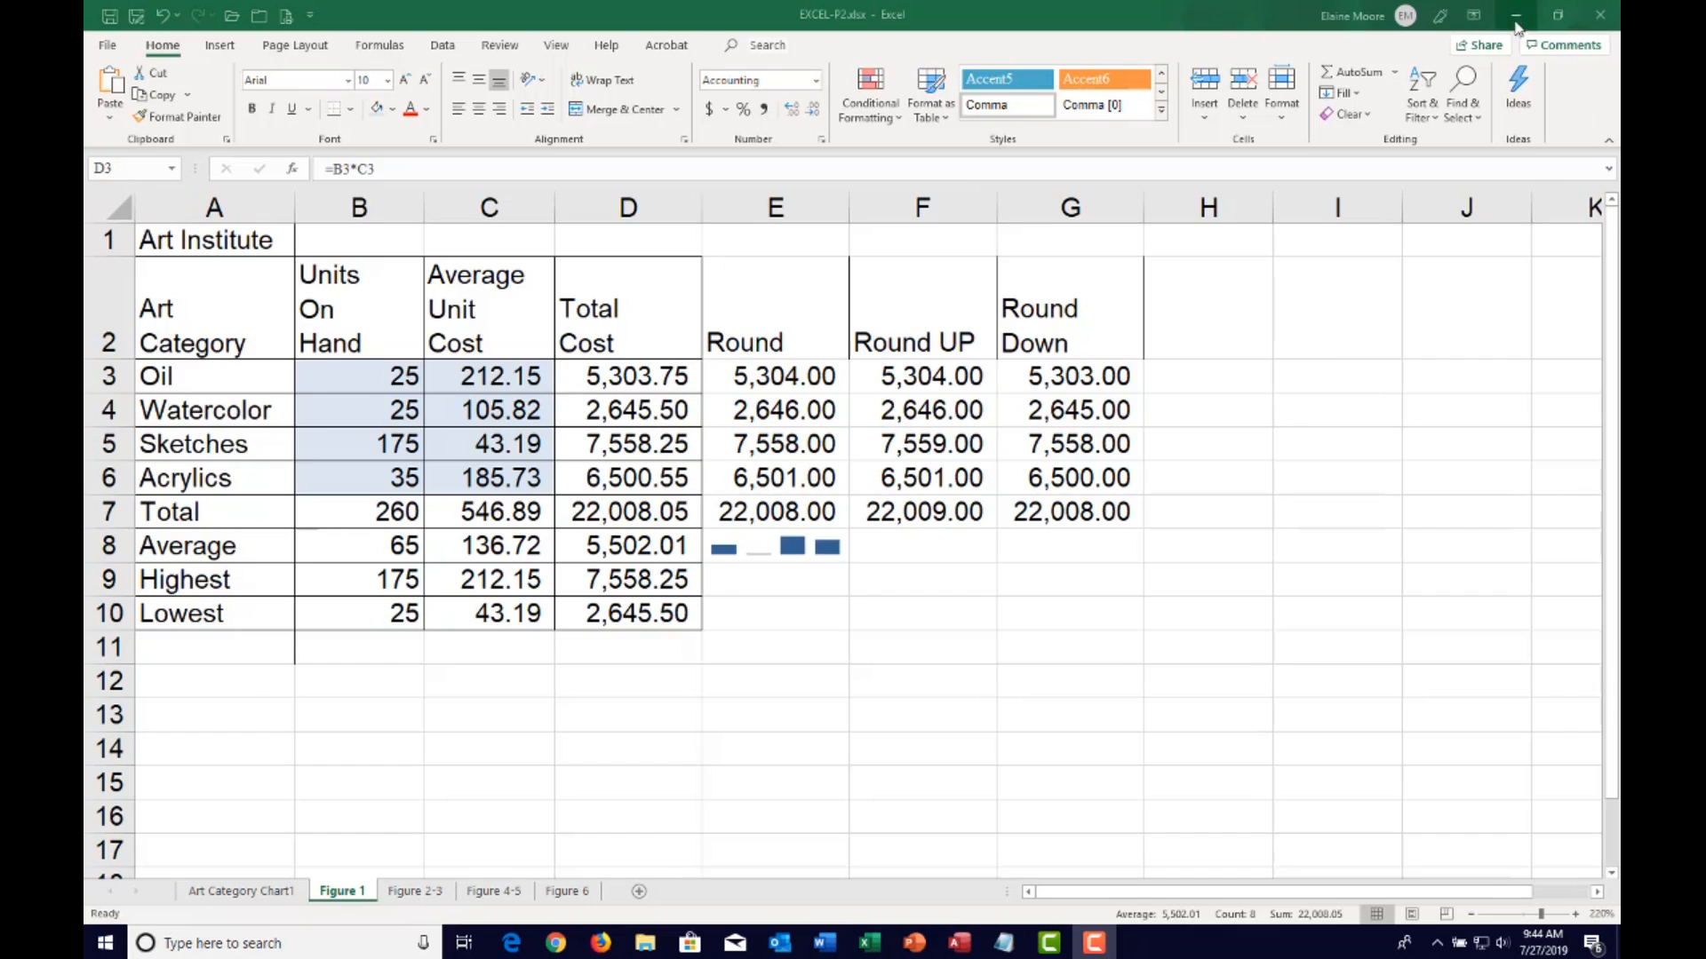
pyautogui.click(1611, 15)
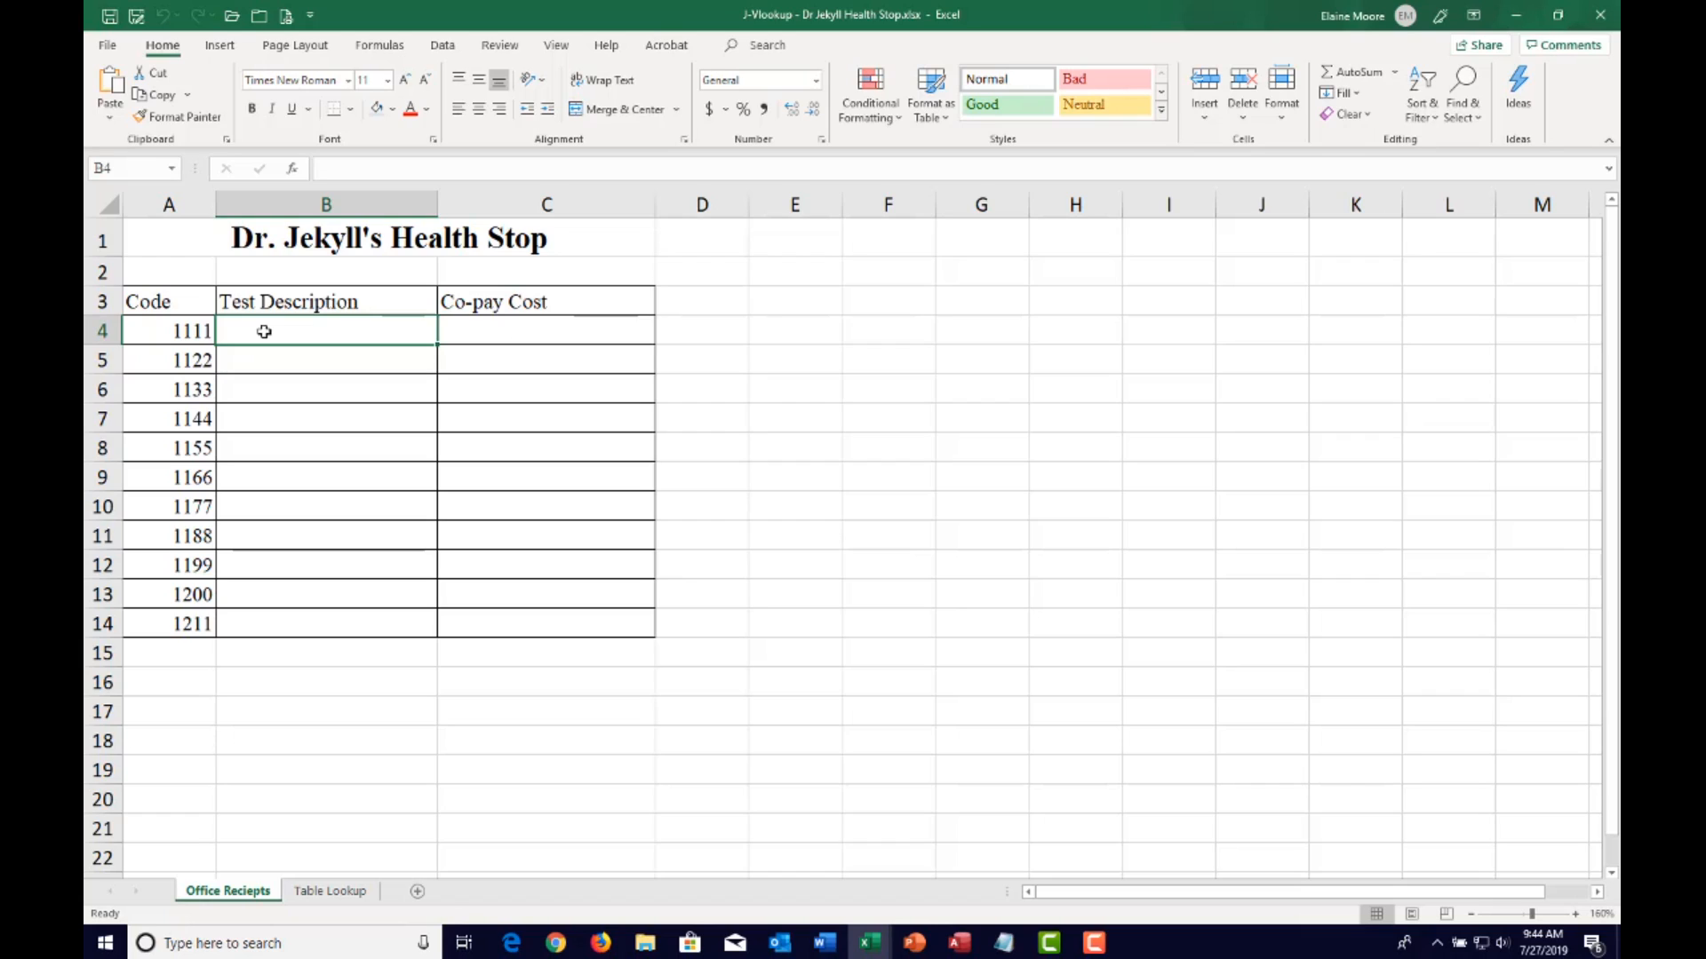
# On the Table Lookup sheet, select the data range A2:C12 and autofit the Description column
pyautogui.click(331, 892)
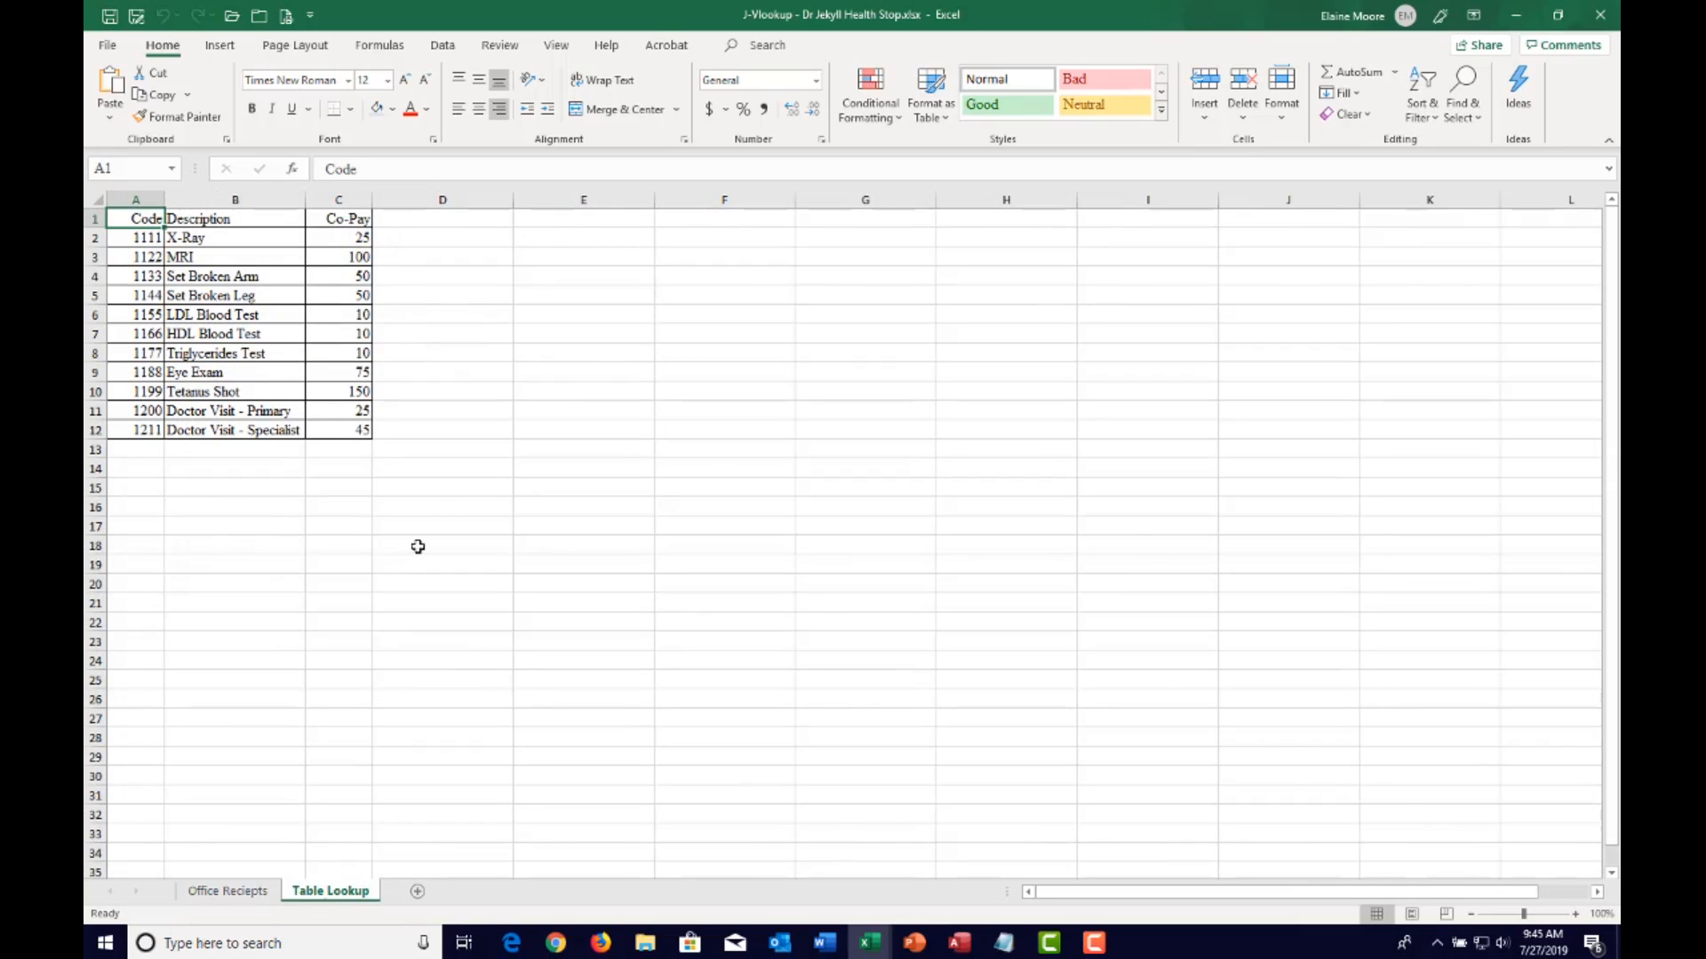
pyautogui.click(1575, 914)
pyautogui.click(1575, 914)
pyautogui.click(1575, 914)
pyautogui.click(1575, 914)
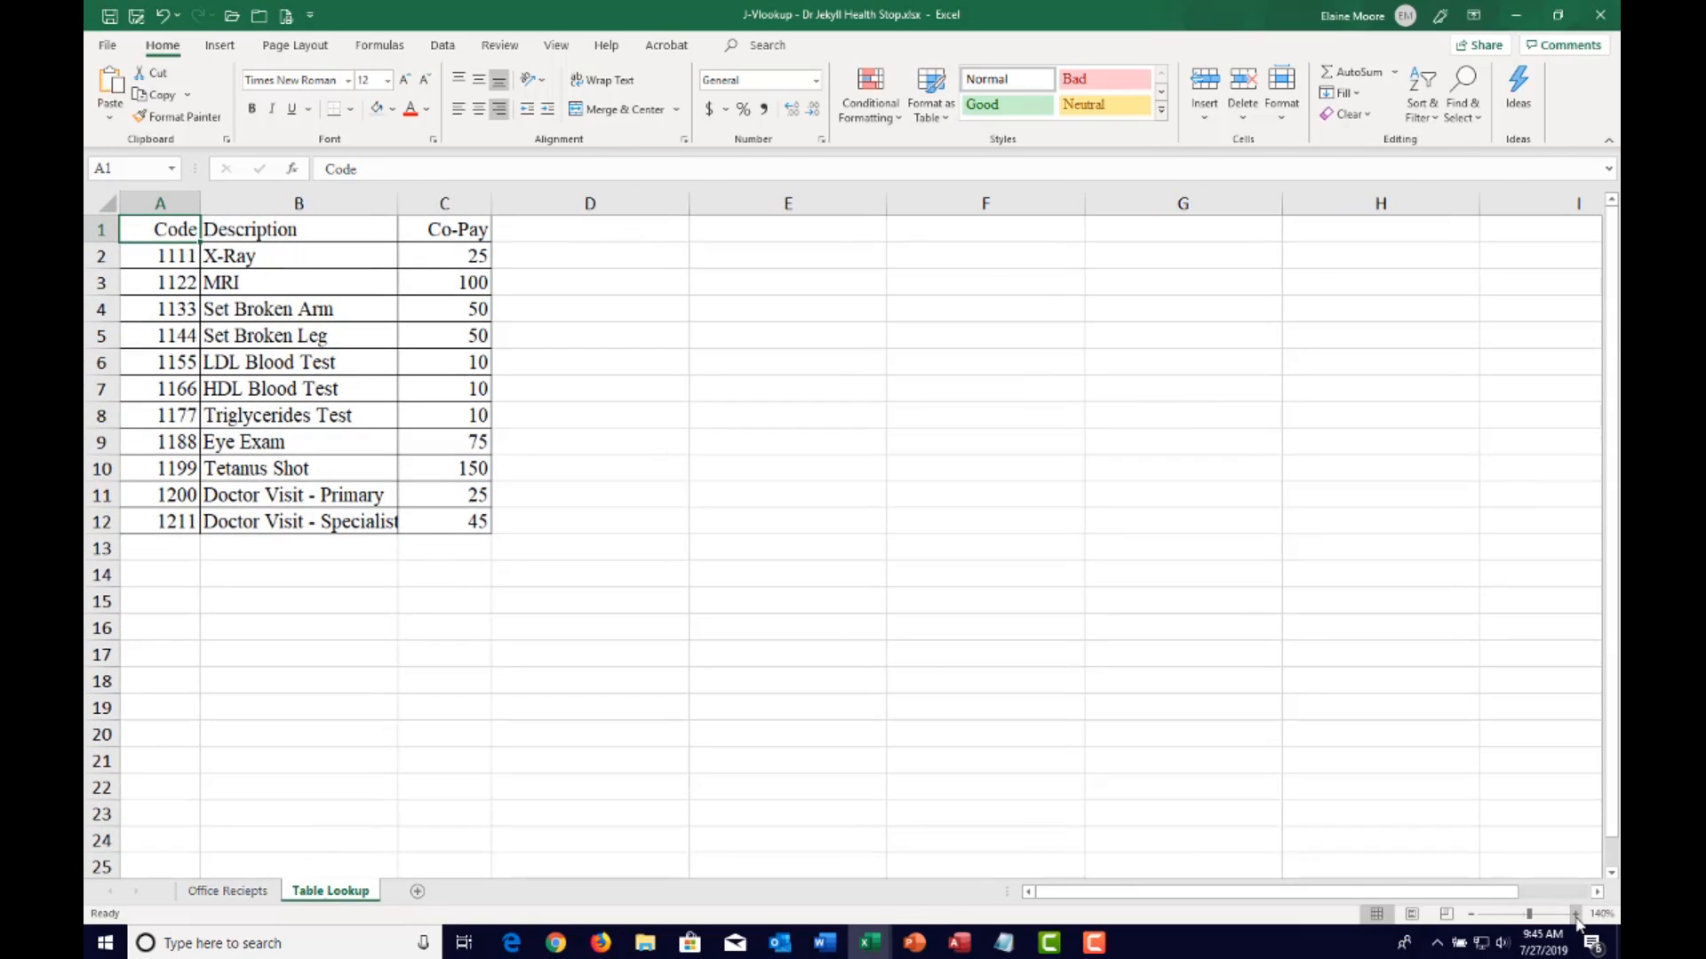
pyautogui.click(1575, 914)
pyautogui.click(1575, 914)
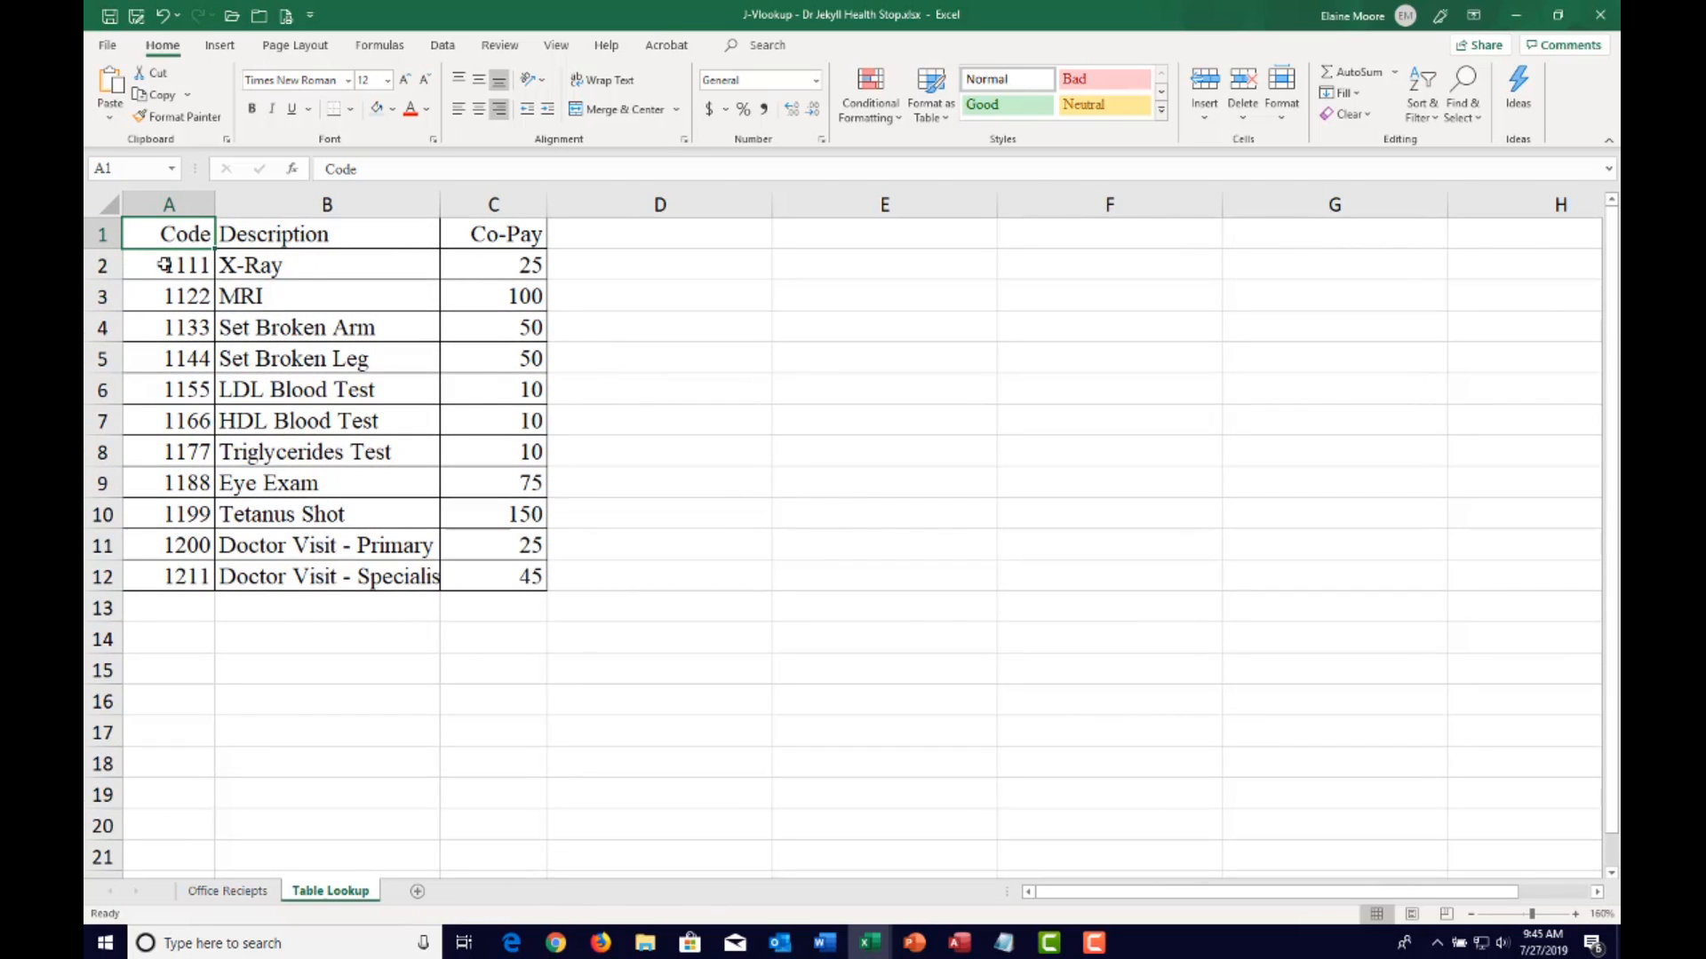
pyautogui.moveTo(165, 265); pyautogui.dragTo(473, 571)
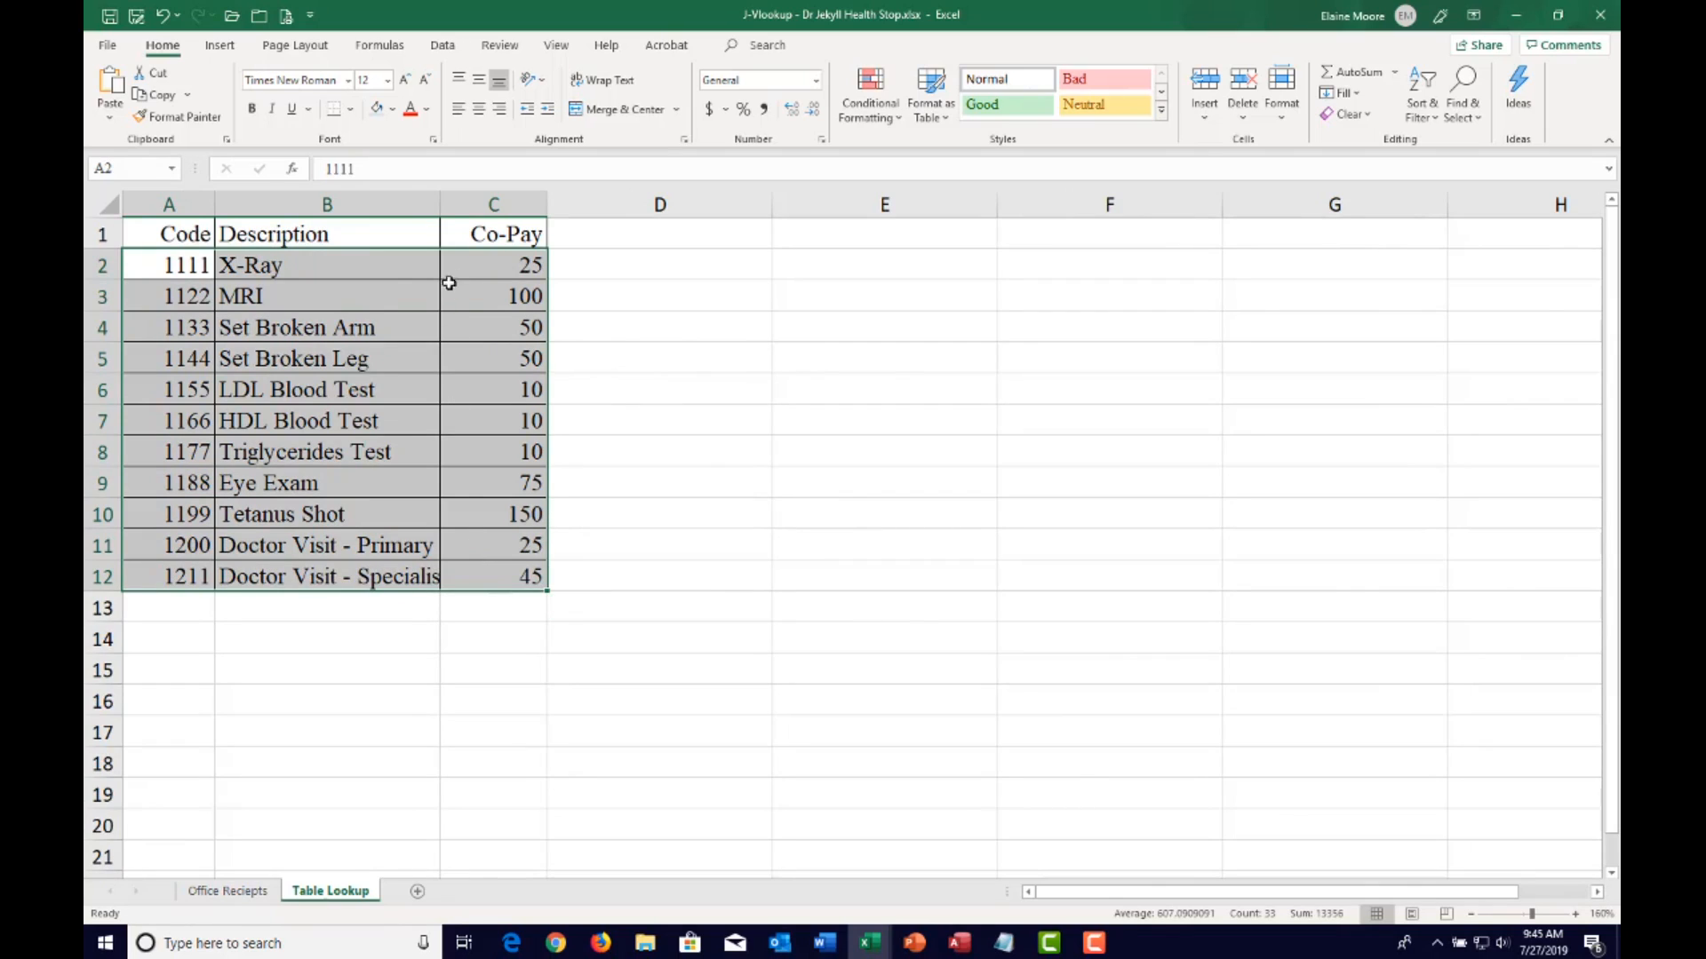
pyautogui.doubleClick(442, 200)
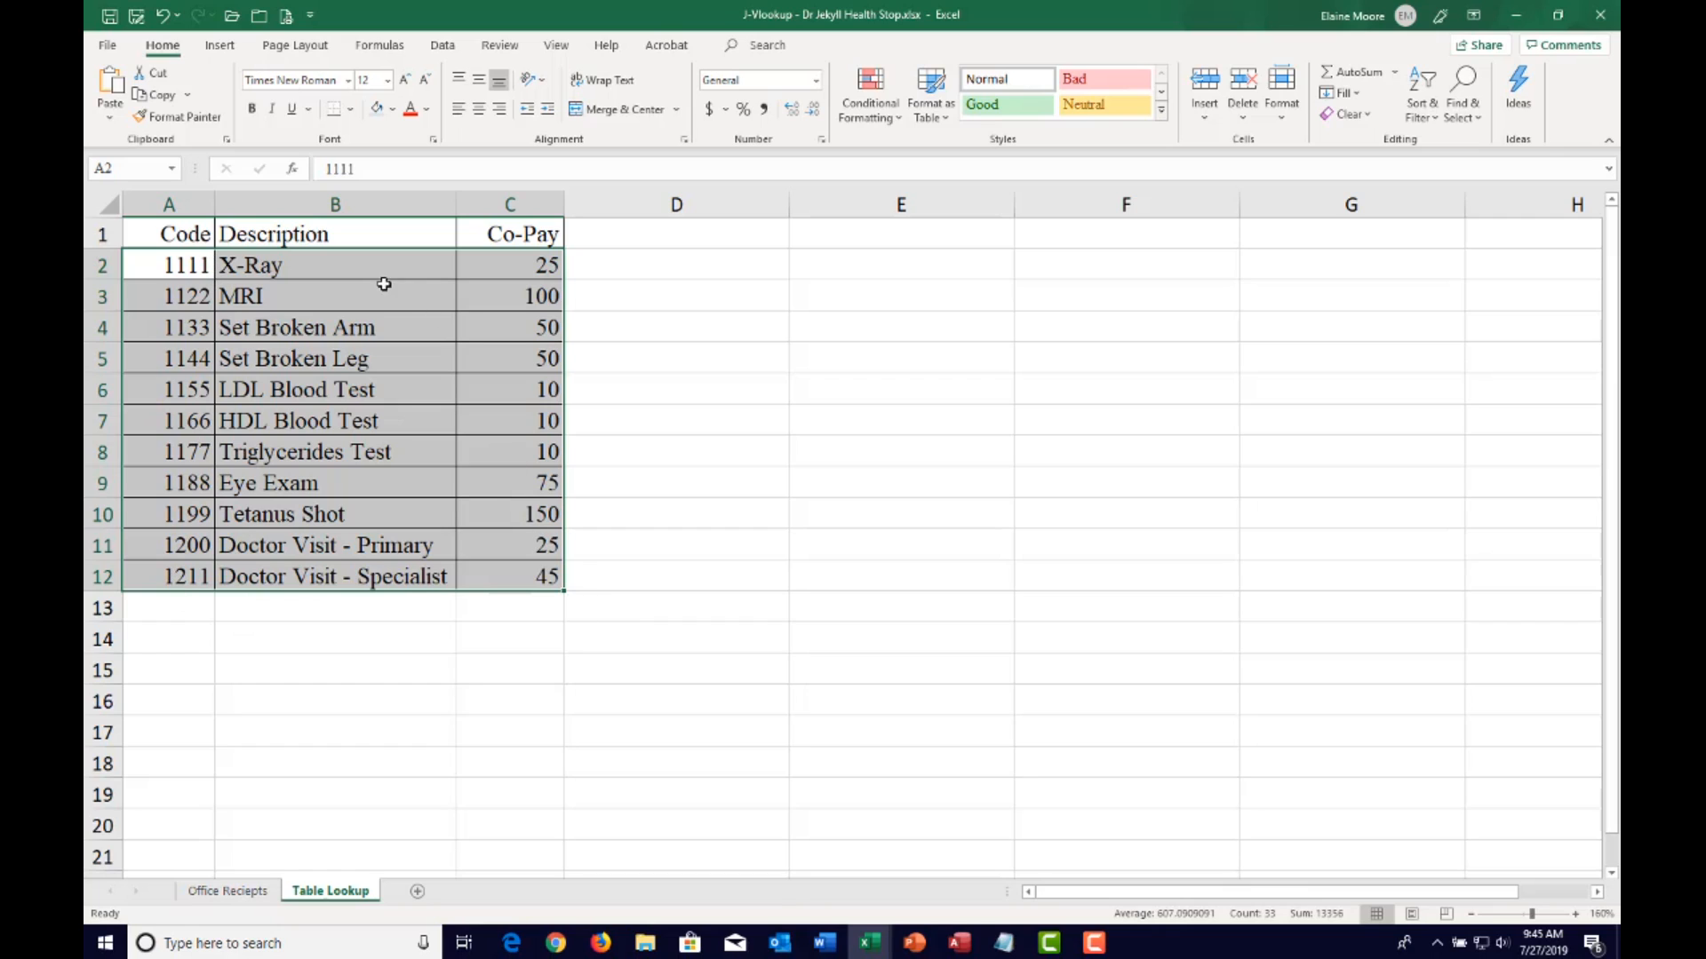
# Name the selected lookup range A2:C12 "Table"
pyautogui.click(129, 169)
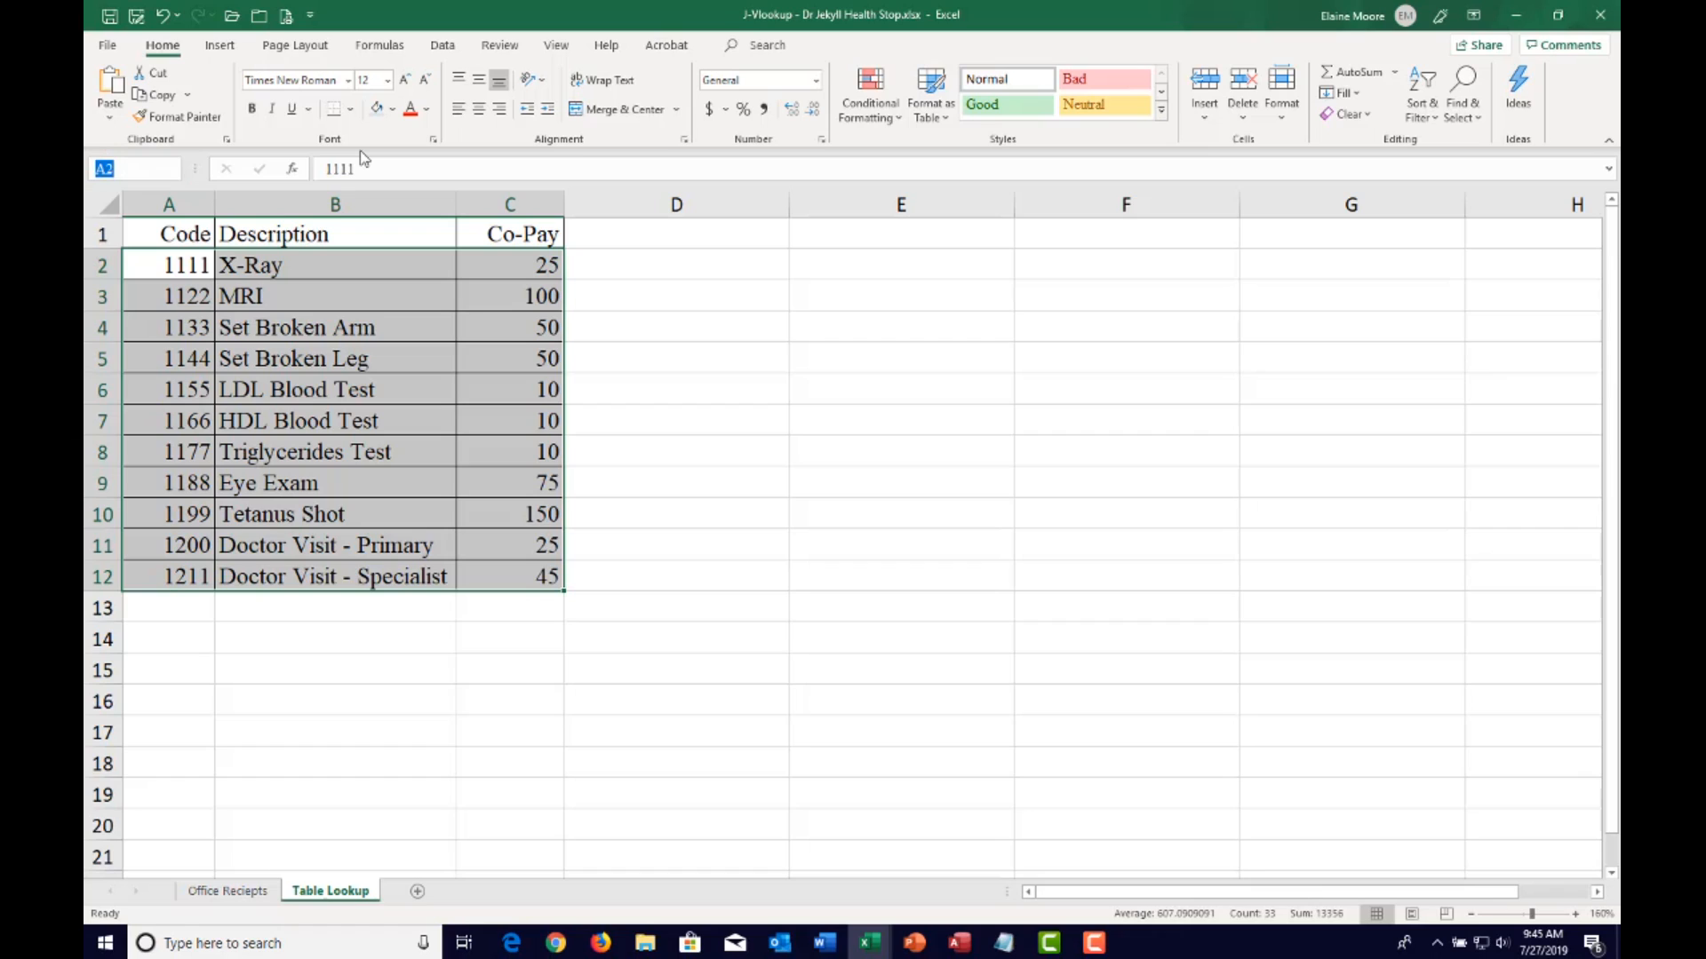
pyautogui.write('Table')
pyautogui.press('Return')
pyautogui.click(1060, 353)
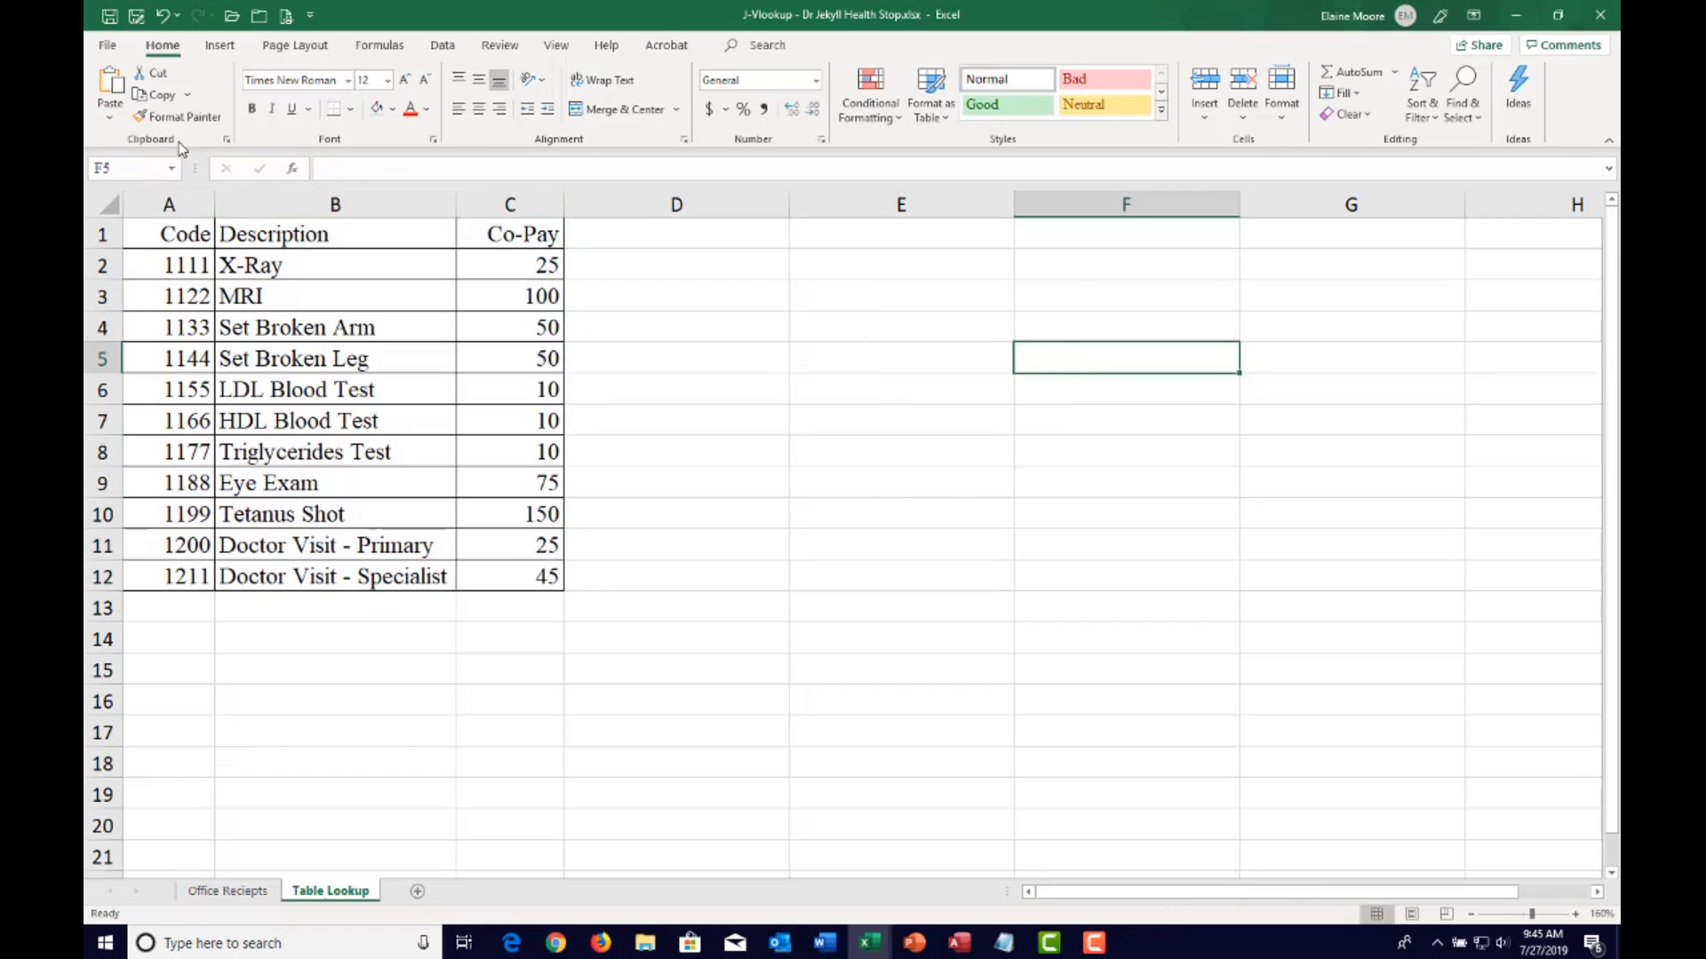
# Check which cells the named range Table covers on the Table Lookup sheet
pyautogui.click(171, 168)
pyautogui.click(159, 192)
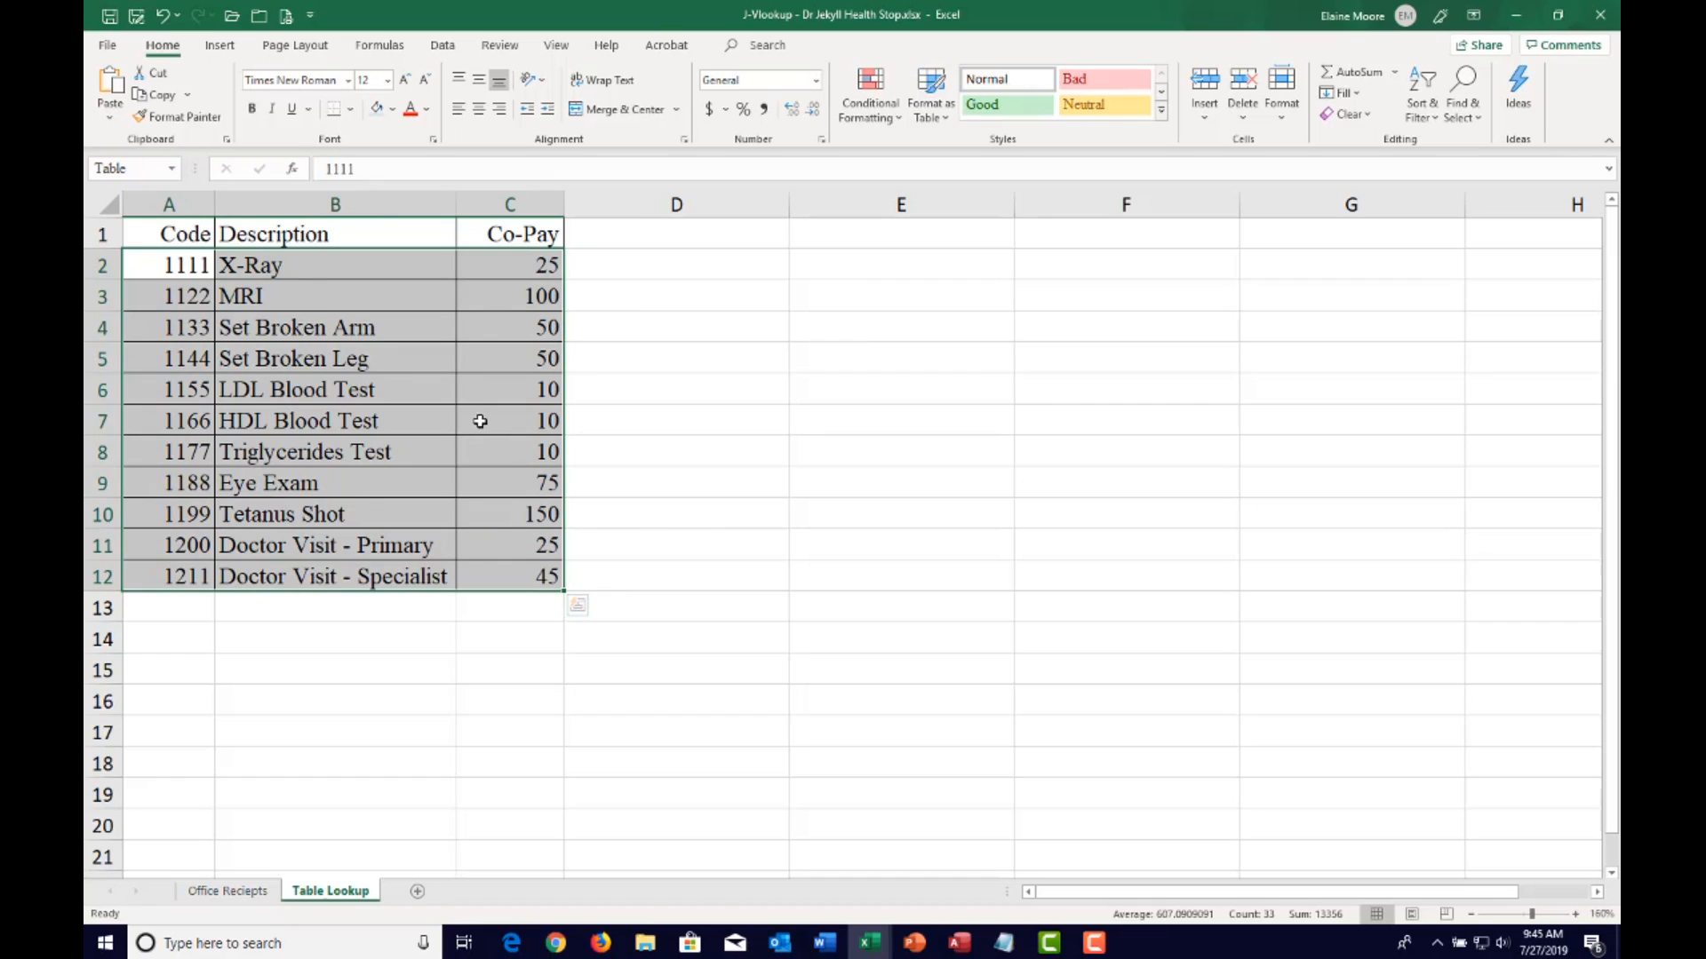
pyautogui.click(533, 268)
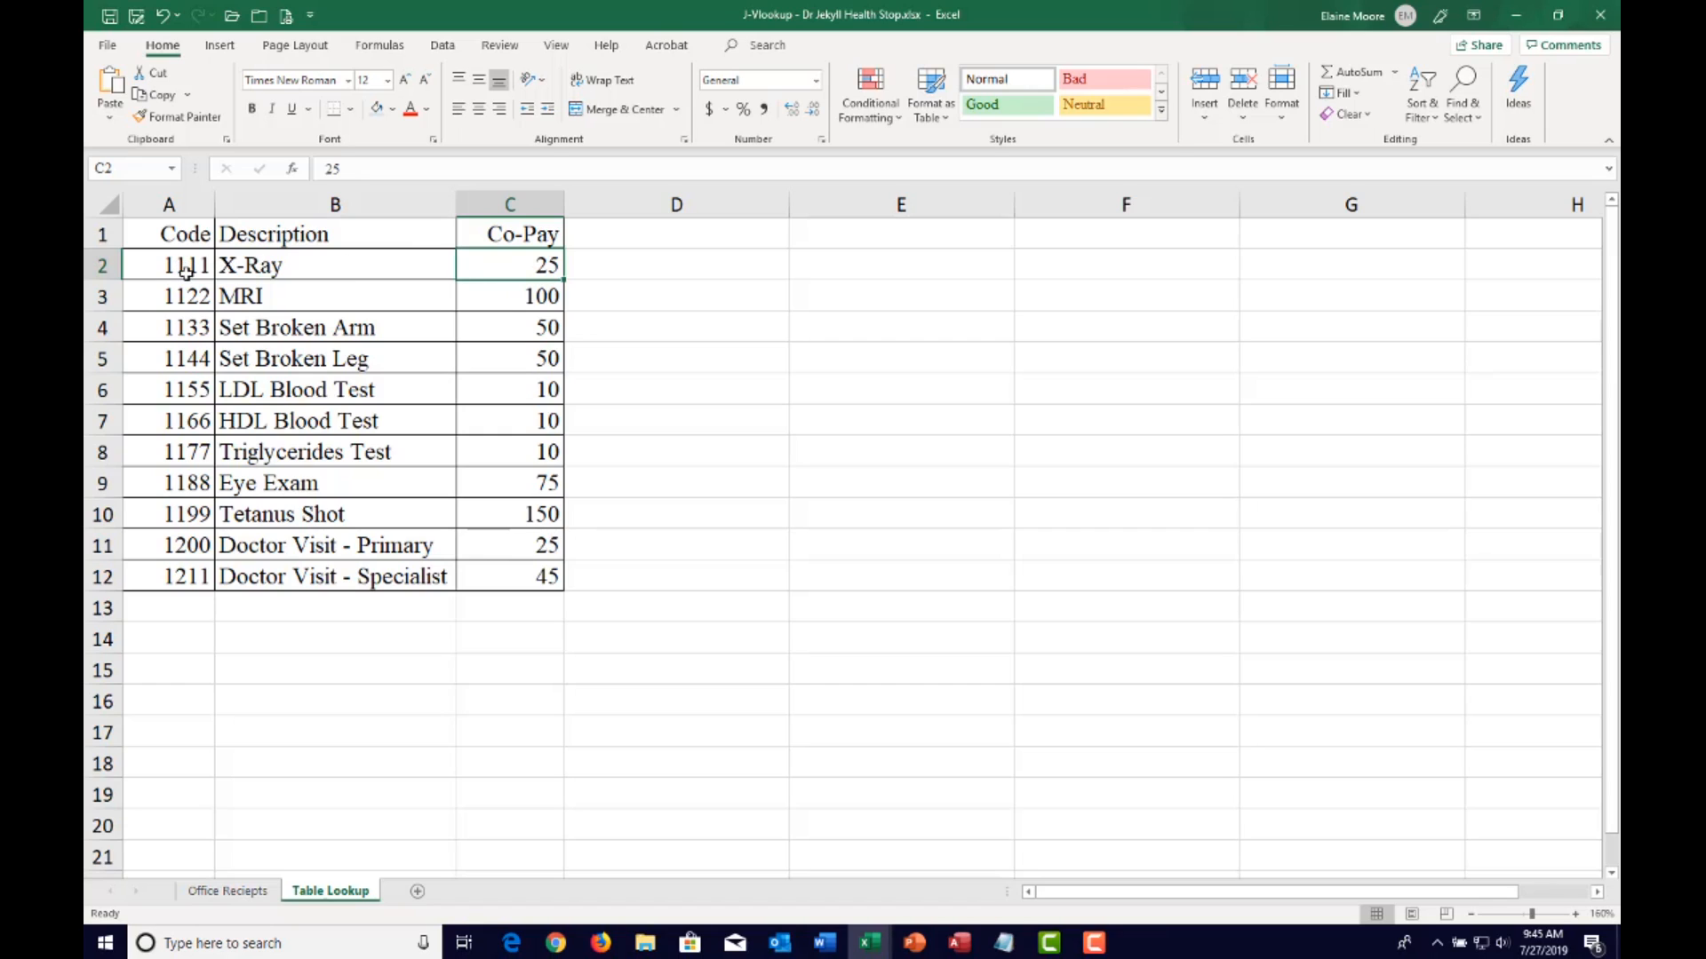
pyautogui.moveTo(186, 266); pyautogui.dragTo(497, 573)
pyautogui.click(634, 486)
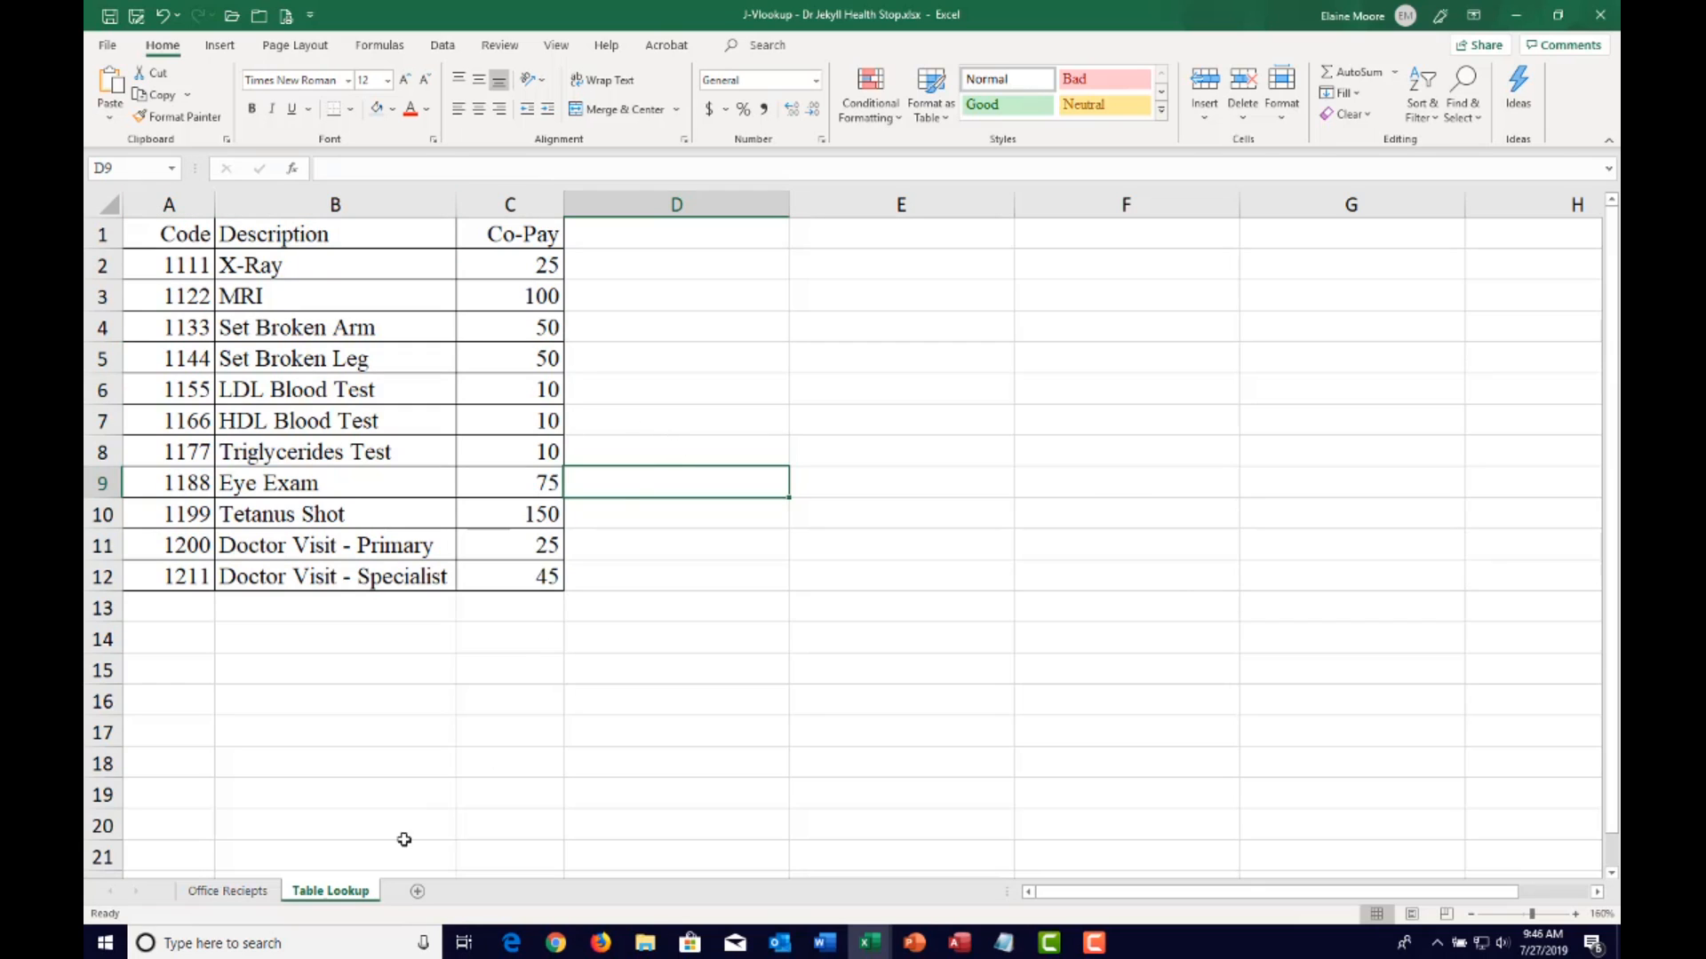
# On the Office Reciepts sheet, search for the VLOOKUP function and insert it in cell B4
pyautogui.click(241, 892)
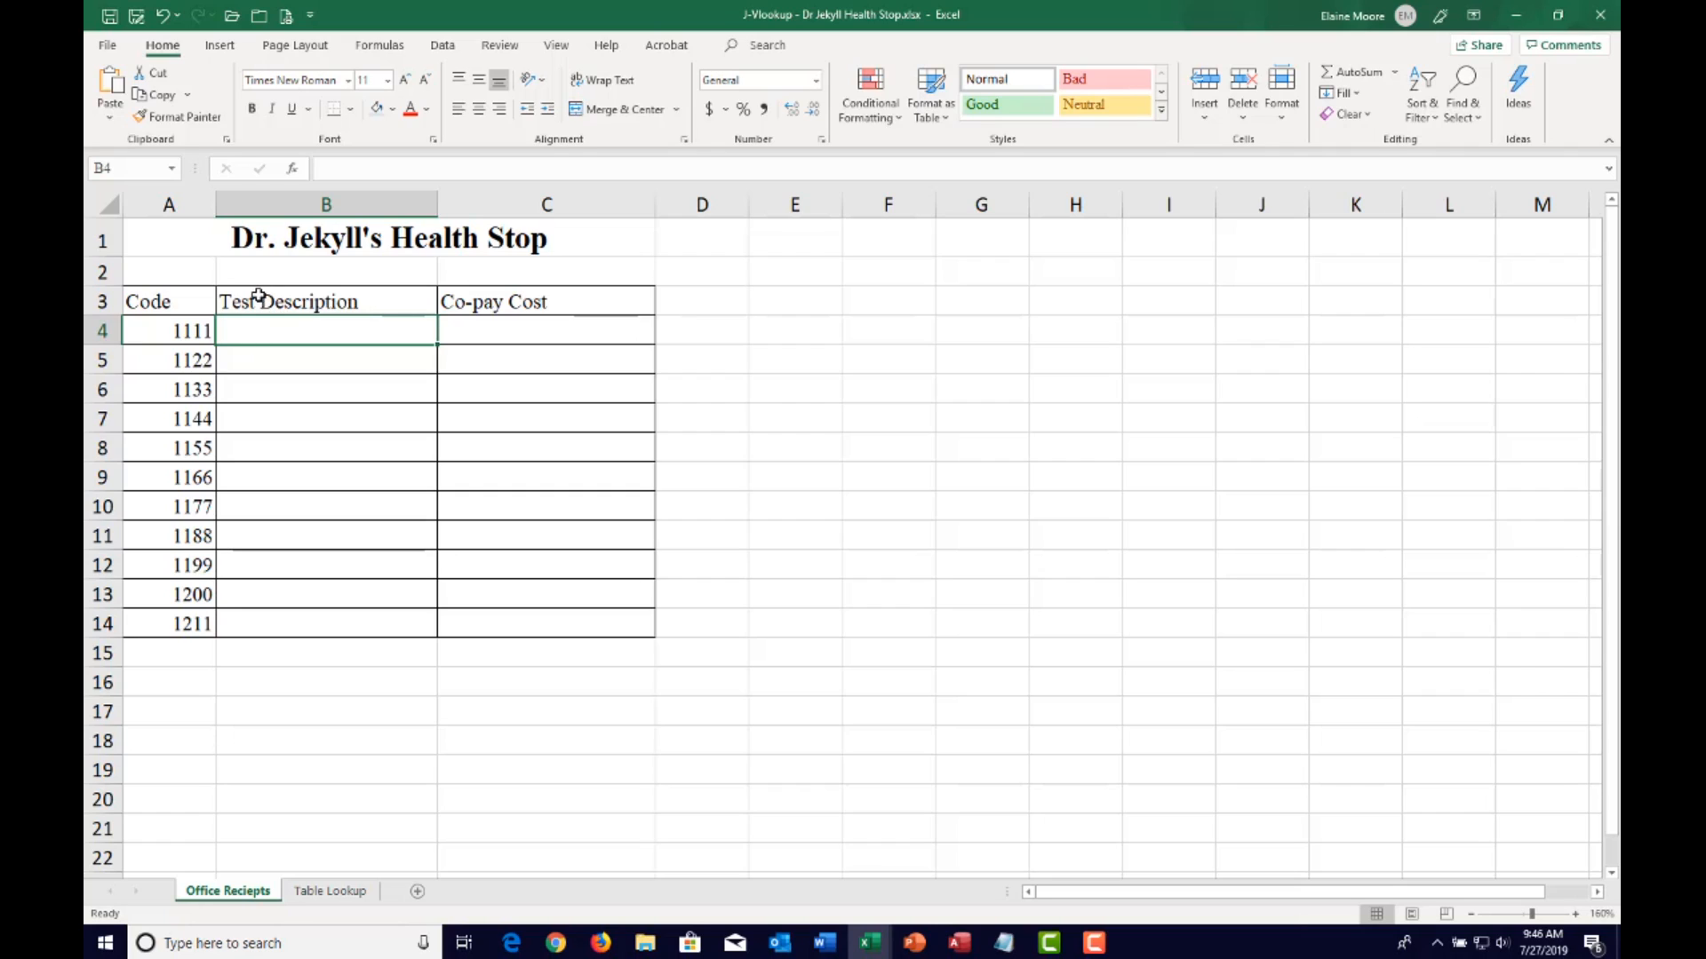
pyautogui.click(292, 169)
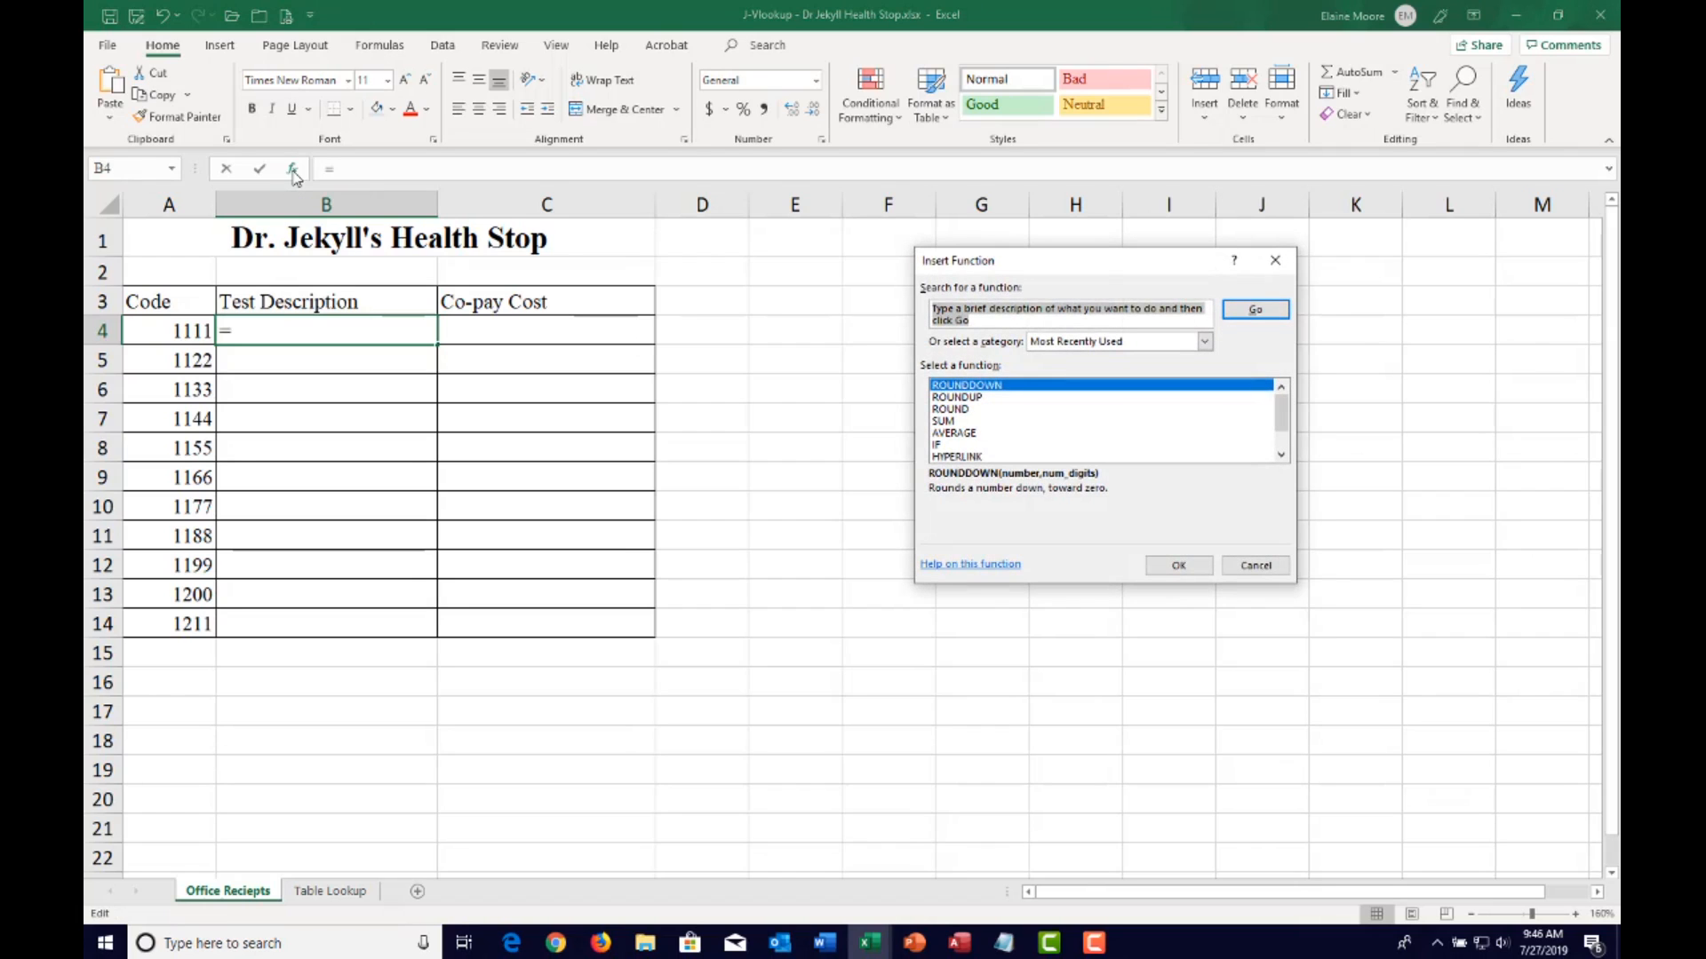
pyautogui.write('v')
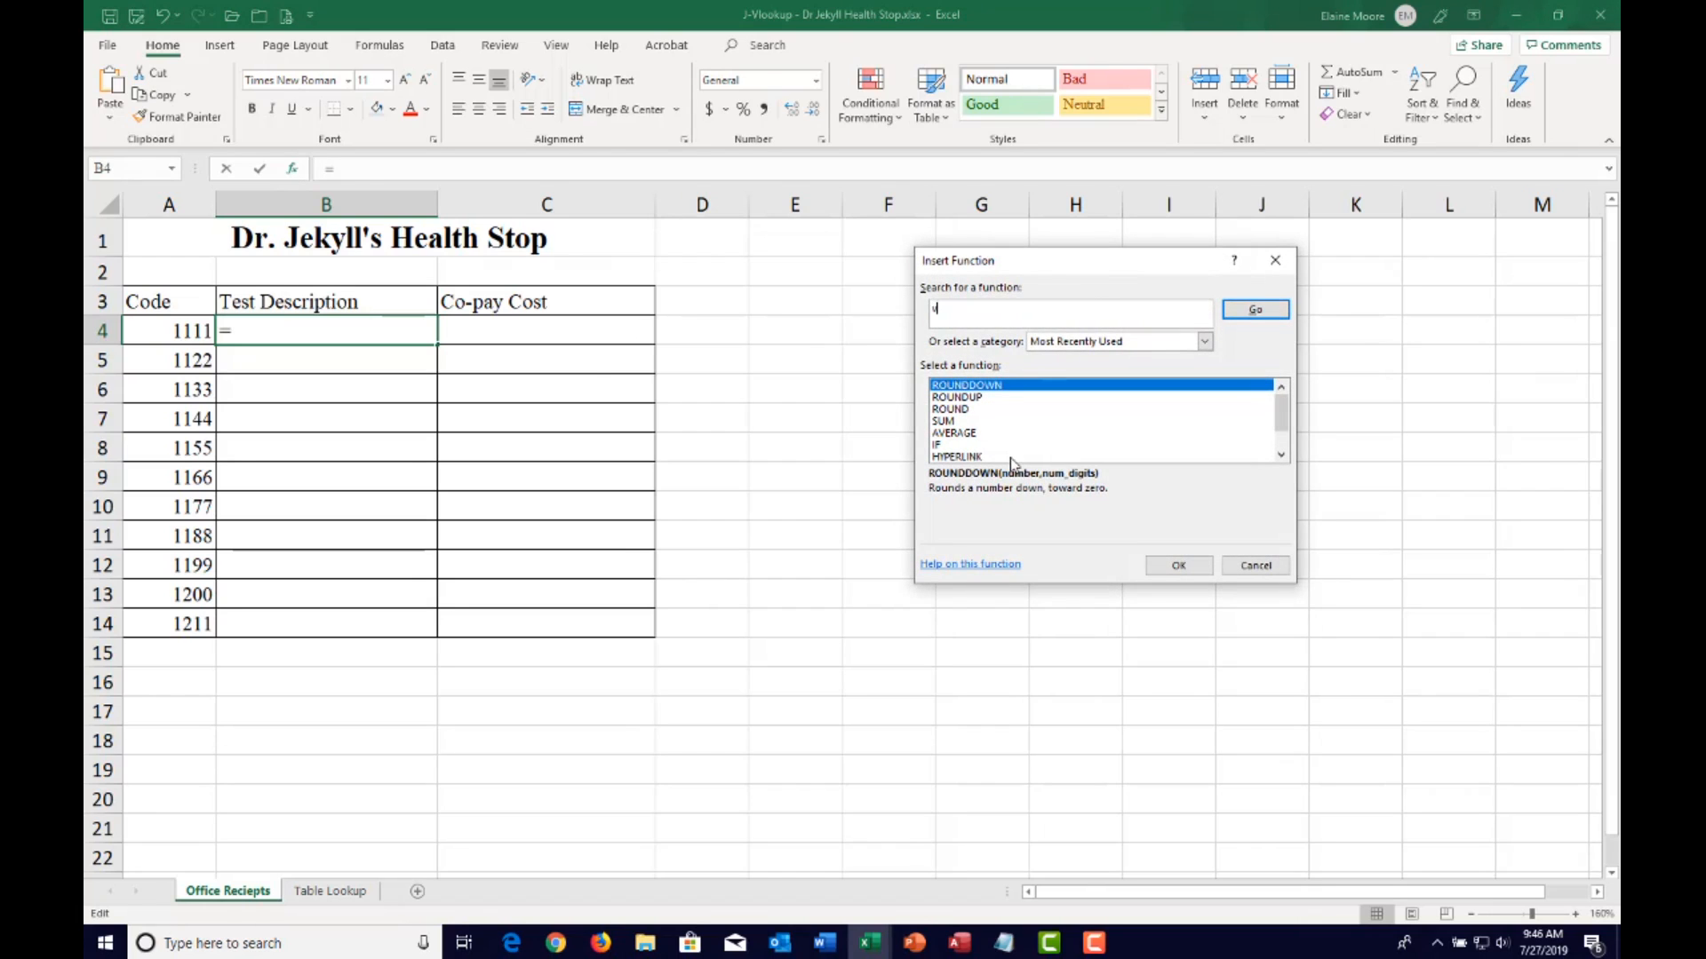
pyautogui.write('lookup')
pyautogui.click(1273, 313)
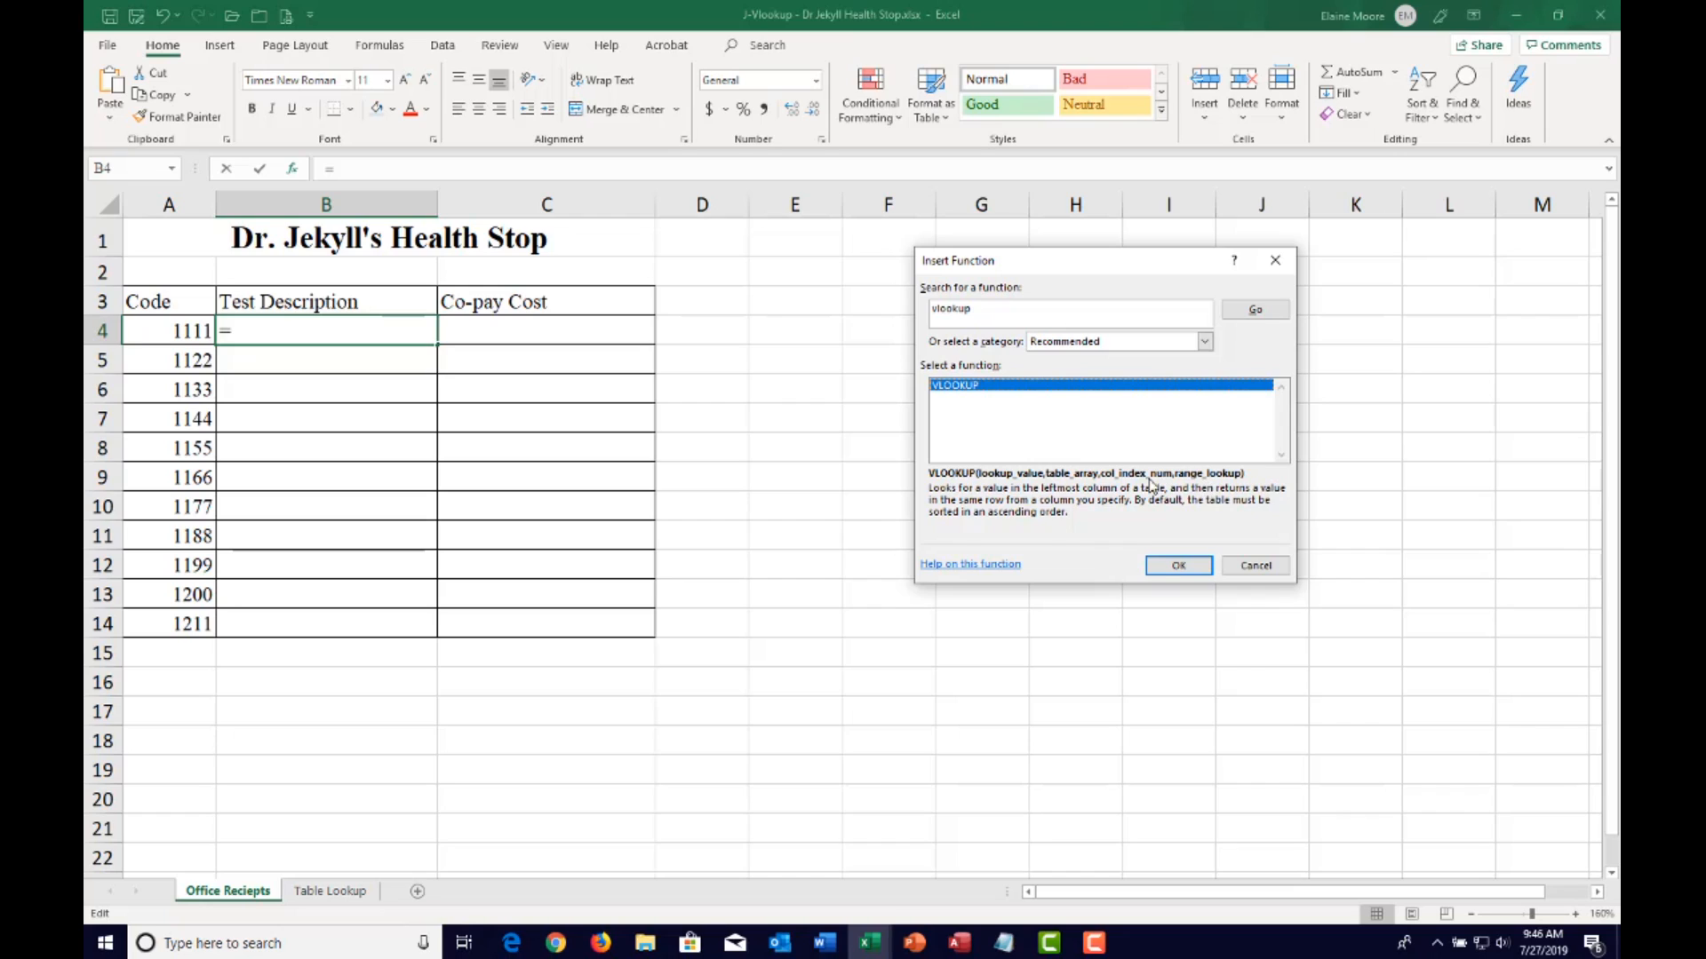
pyautogui.click(1159, 567)
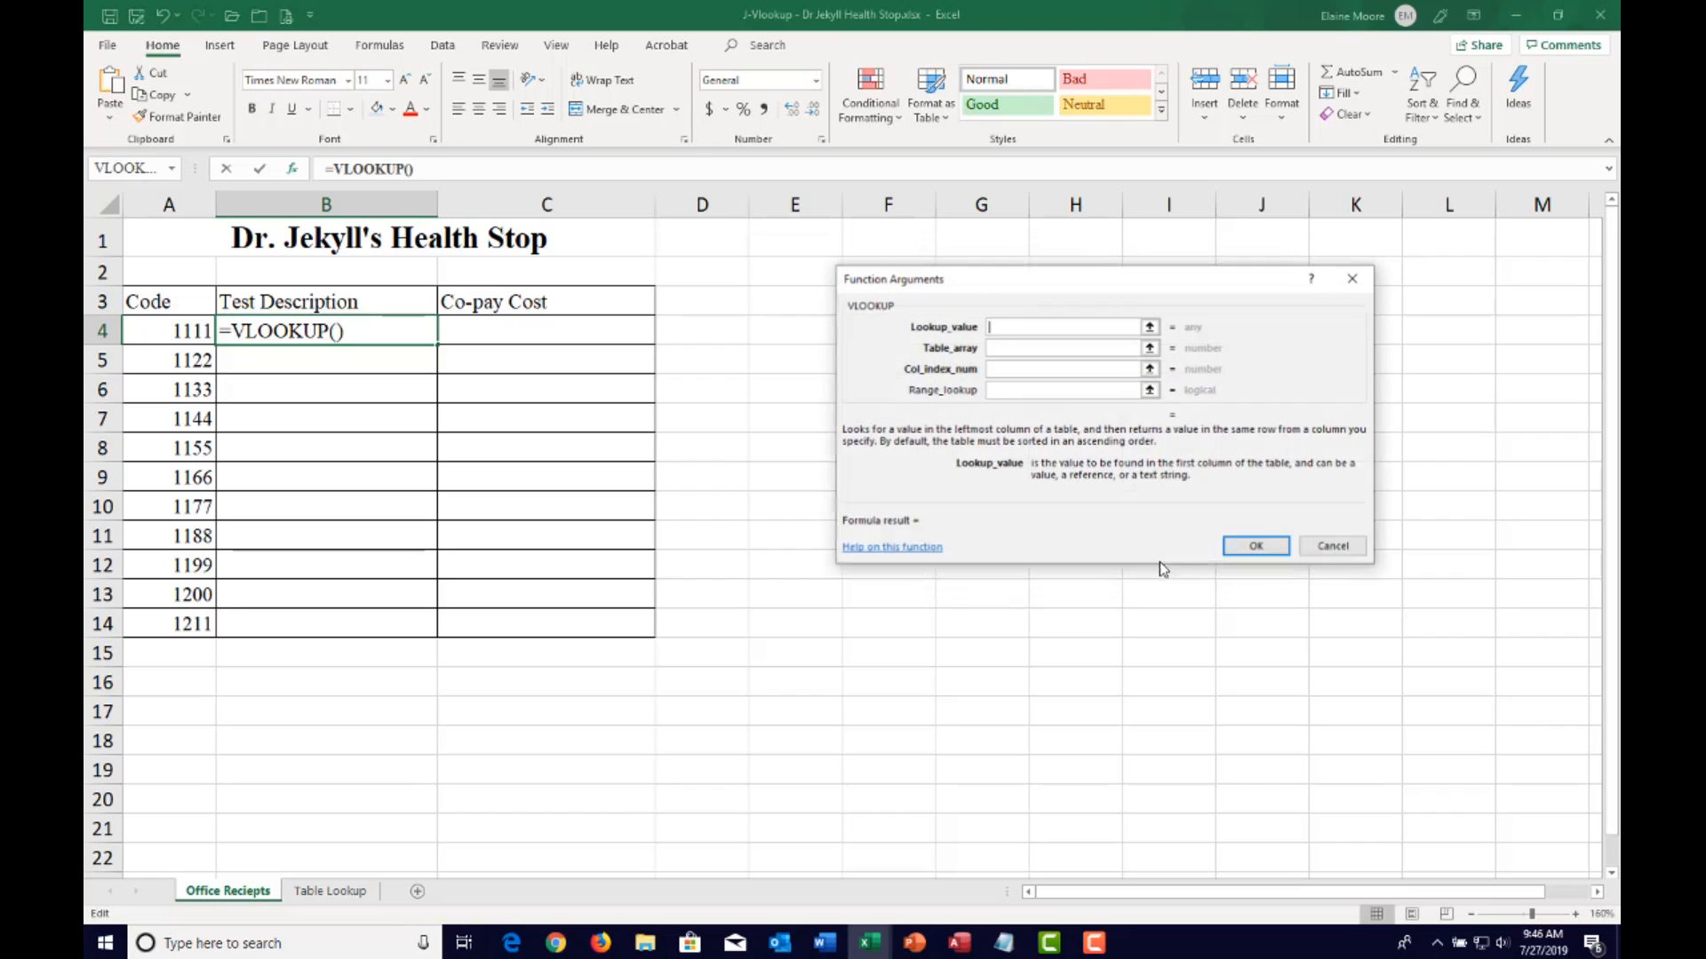
# Complete the VLOOKUP in B4 with lookup value A4, table array Table and column index 2
pyautogui.click(184, 331)
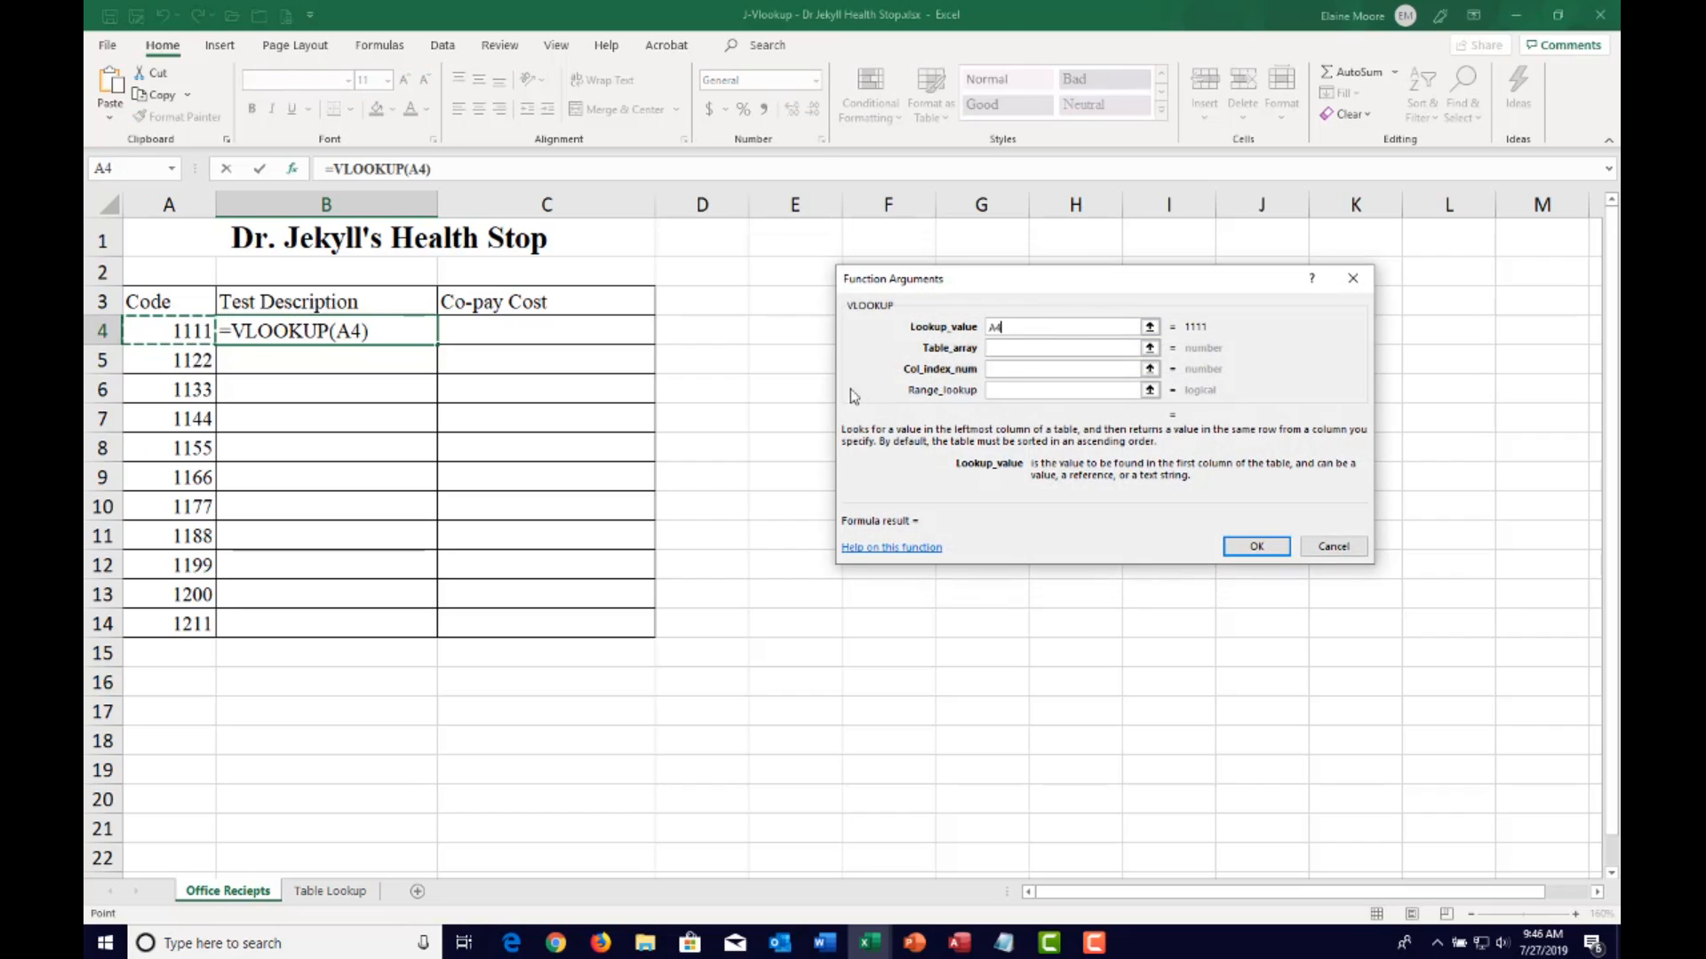
pyautogui.click(1017, 350)
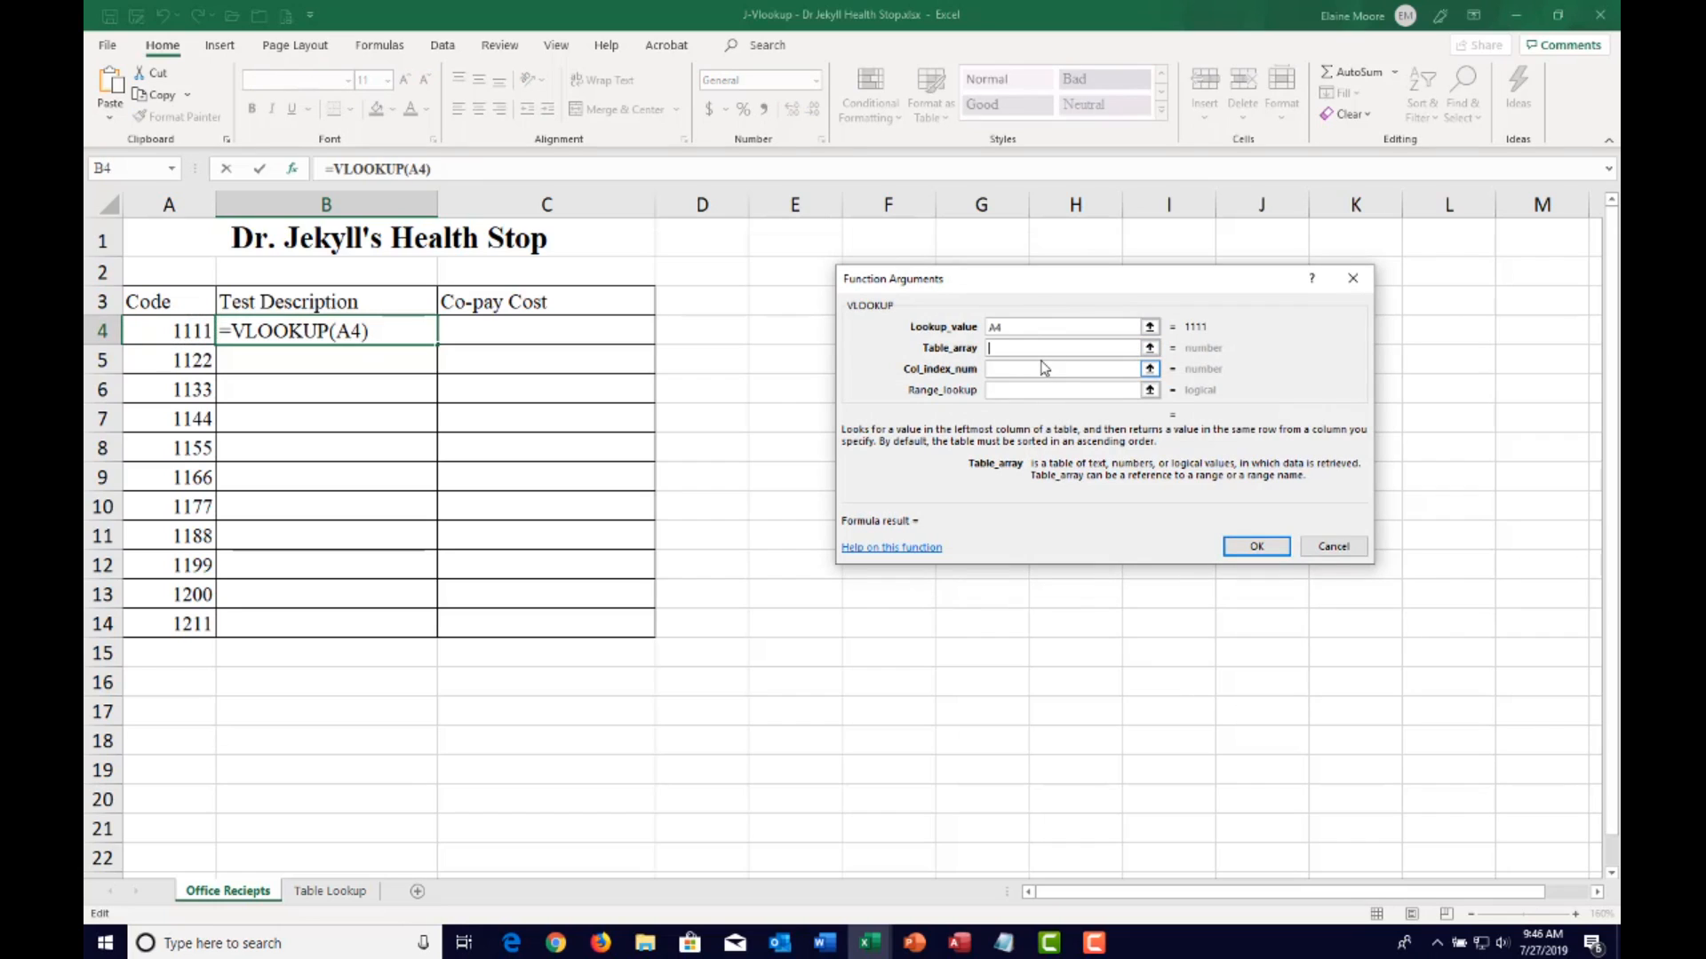
pyautogui.write('Table')
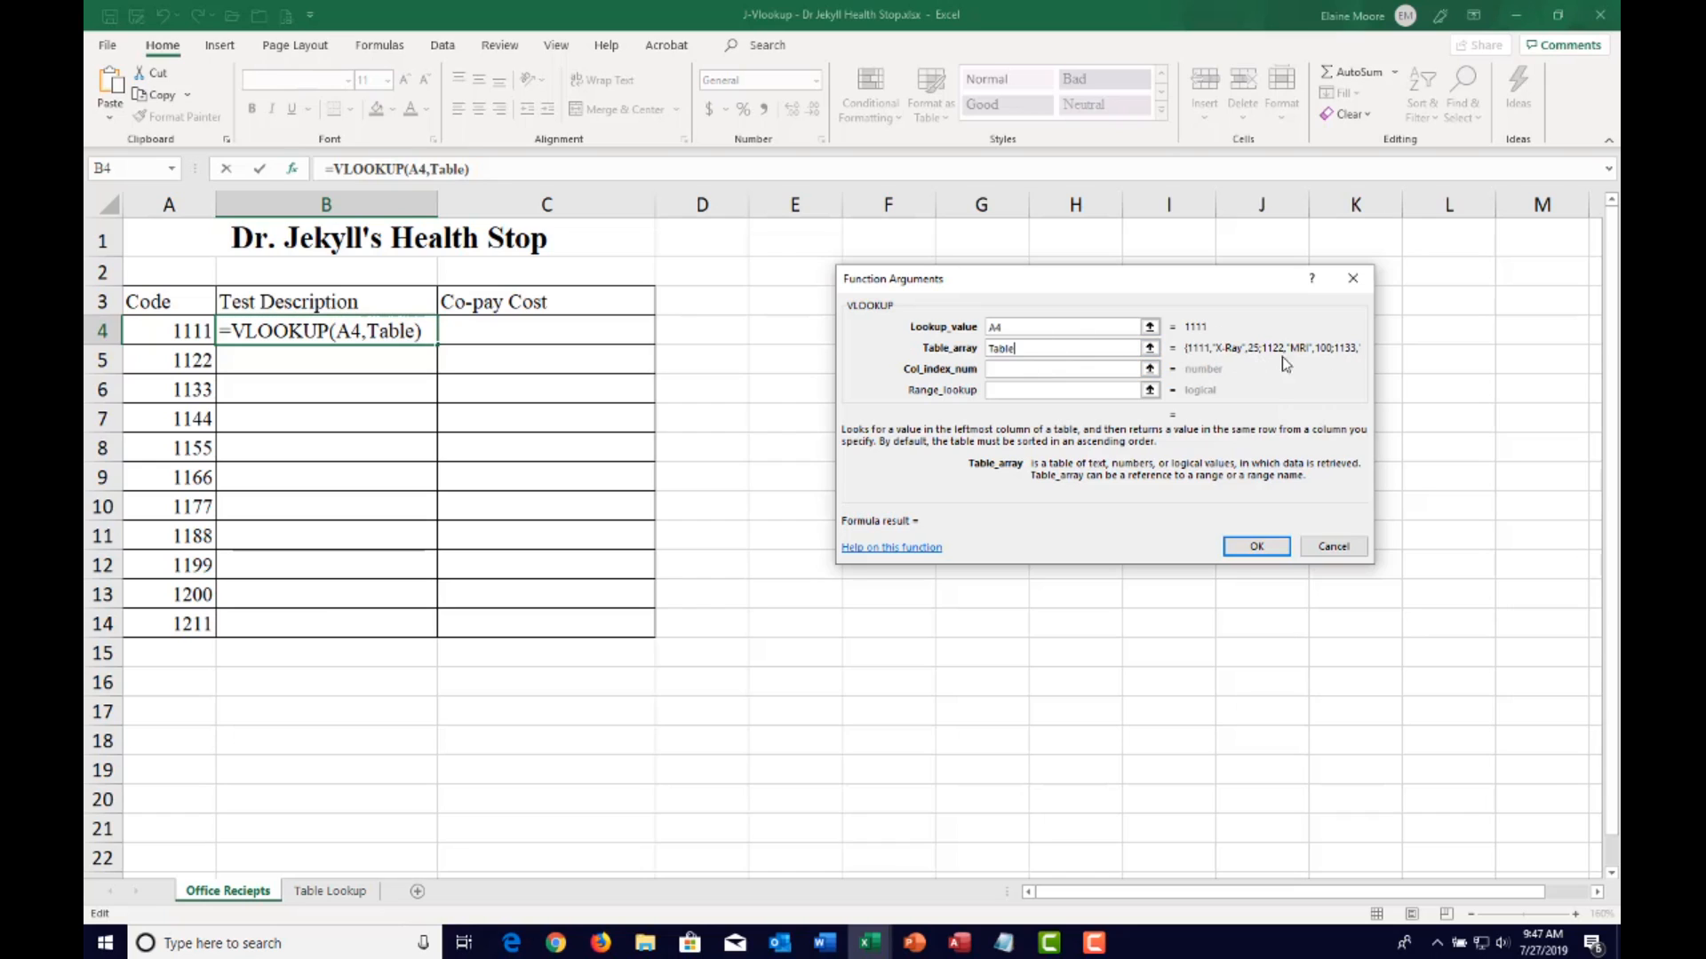
pyautogui.click(1086, 371)
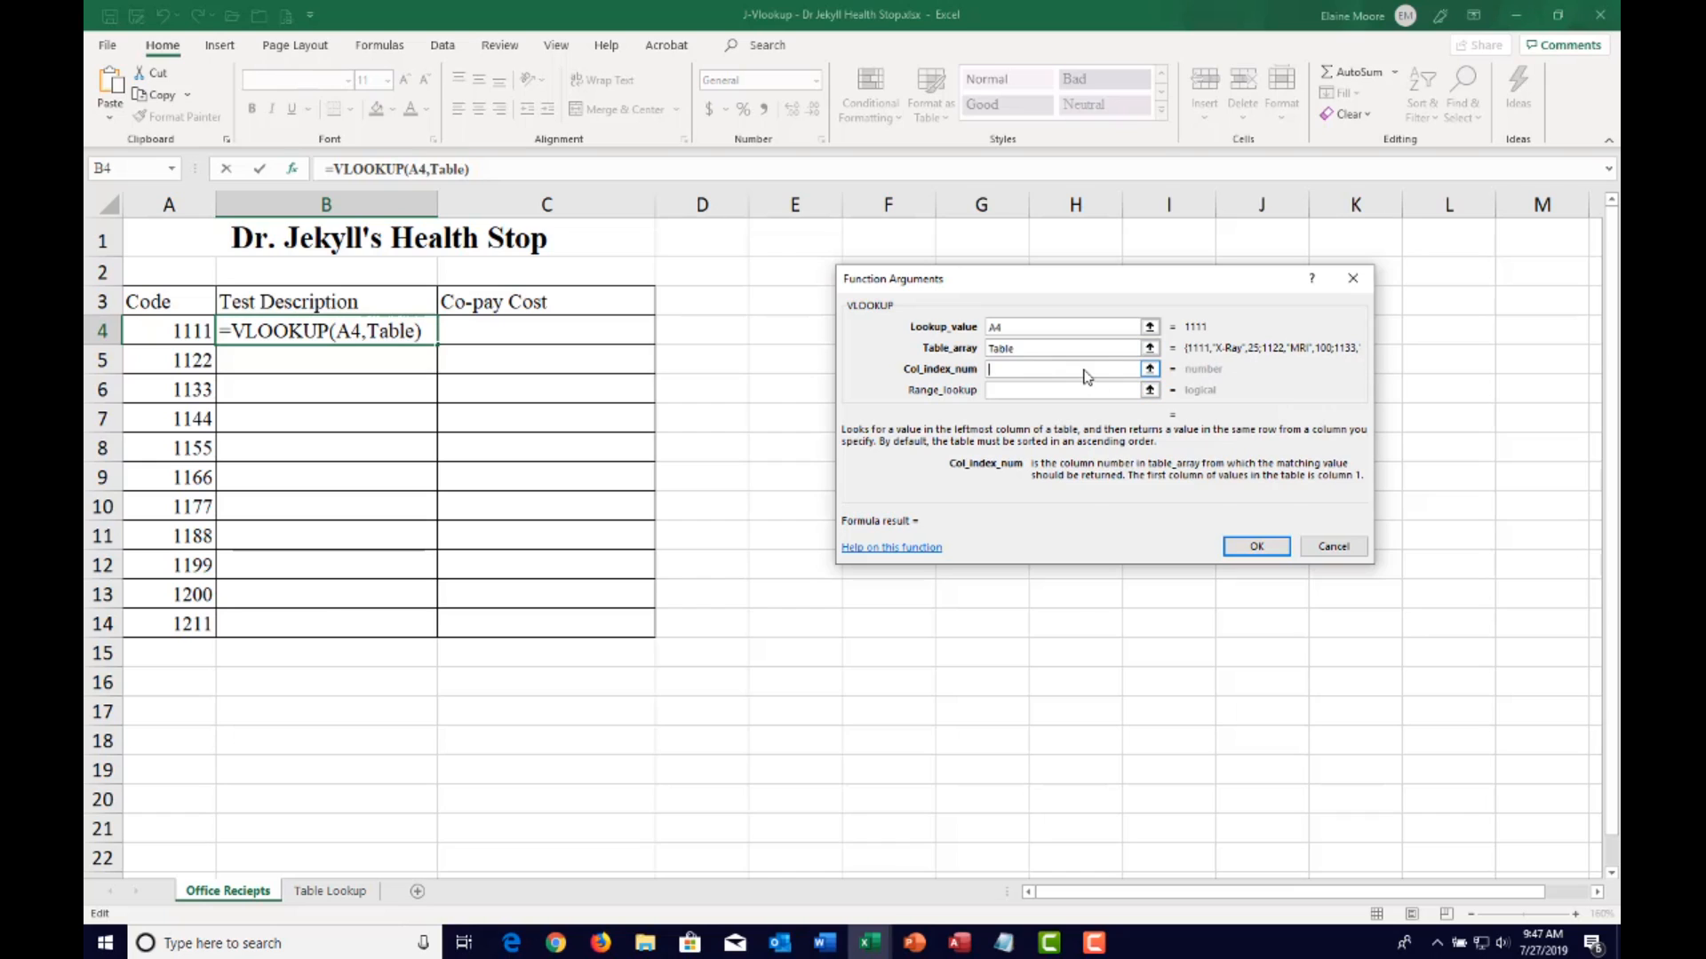
pyautogui.write('2')
pyautogui.moveTo(1215, 408); pyautogui.dragTo(1183, 410)
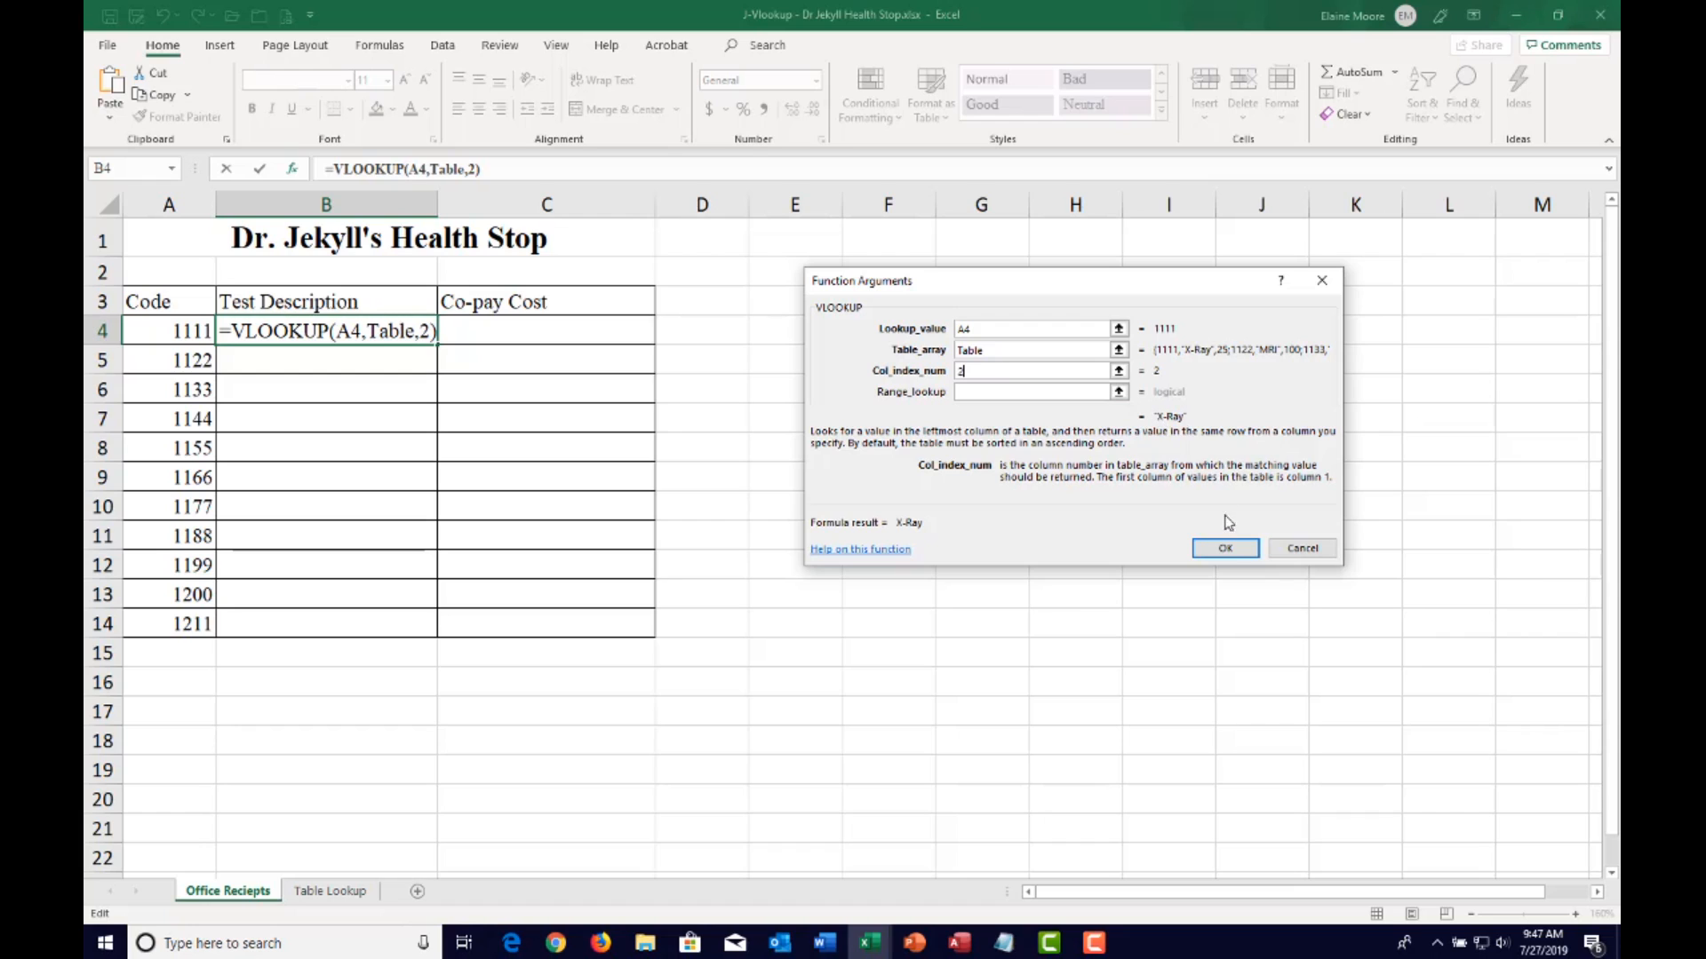
pyautogui.click(1226, 550)
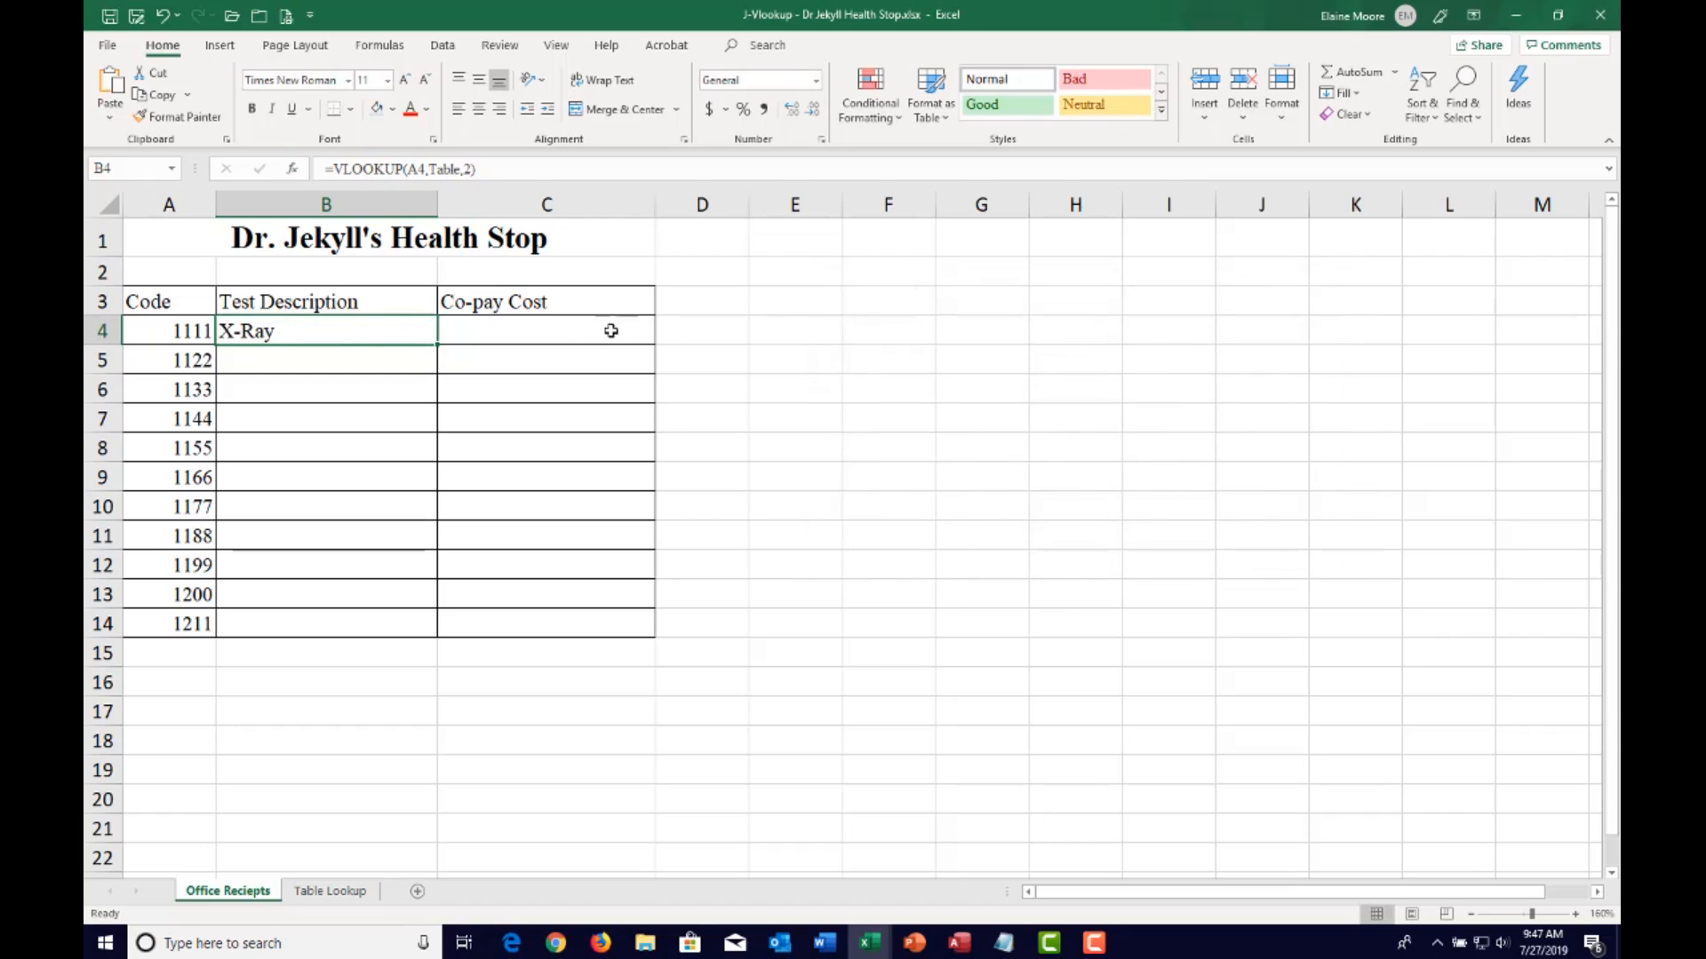
# Enter a VLOOKUP in C4 with lookup value A4, table array Table and column index 3, and fill B4:C4 down to row 14
pyautogui.click(582, 335)
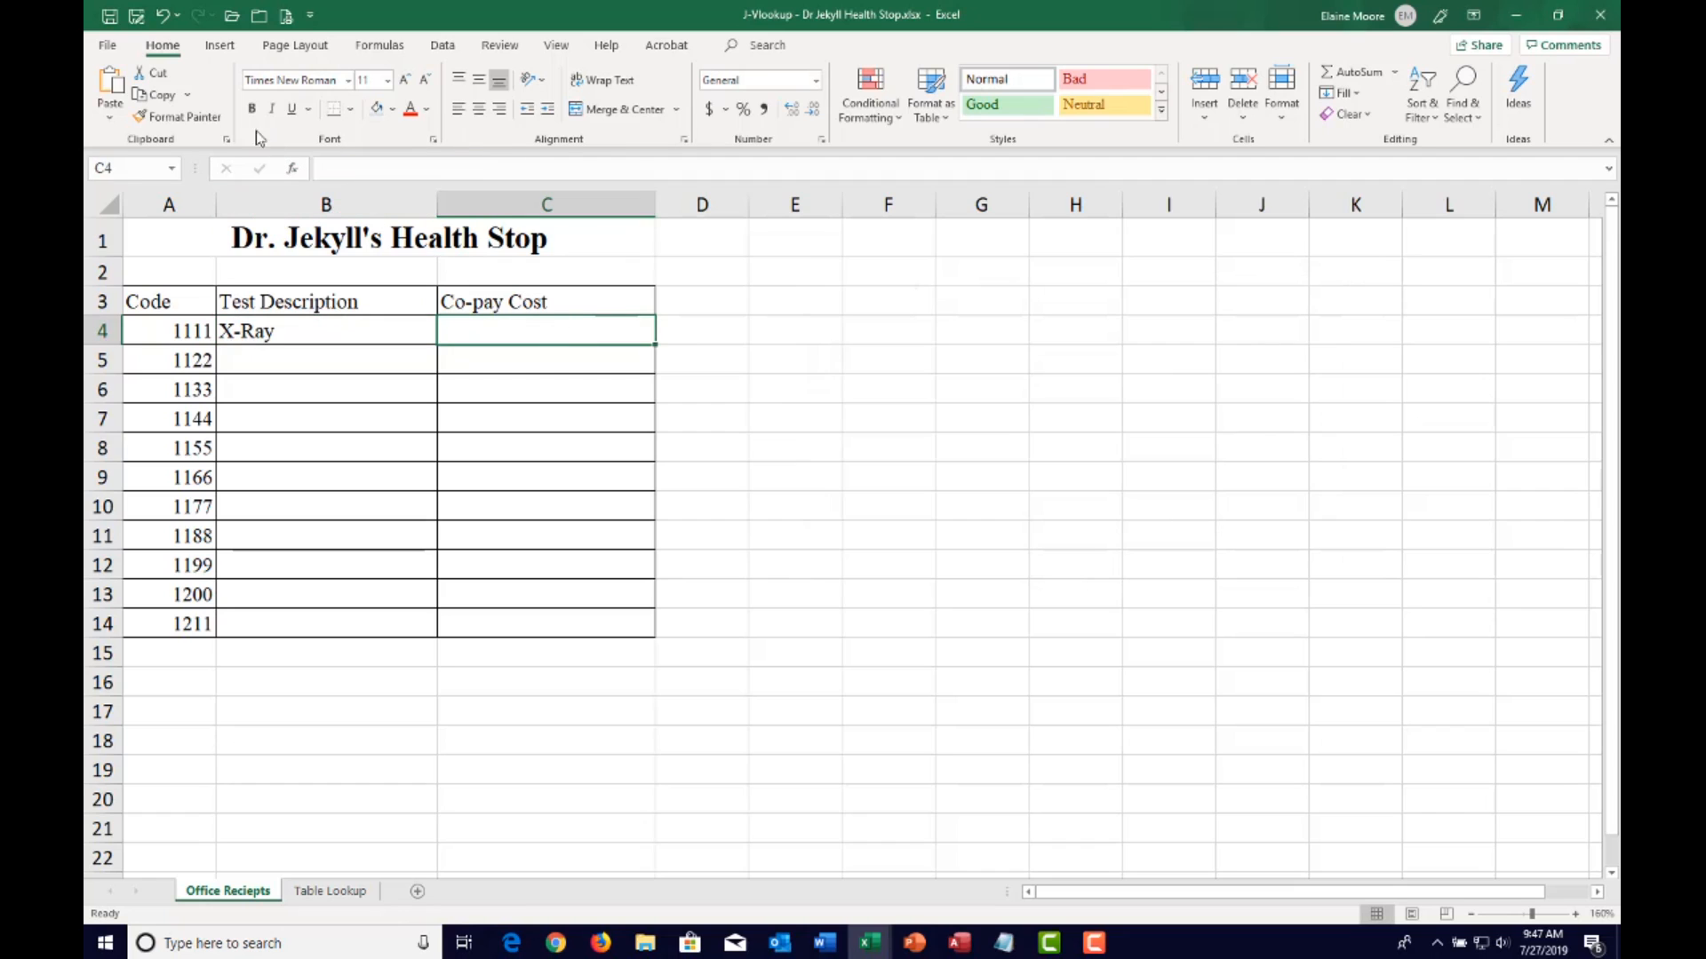
pyautogui.click(302, 173)
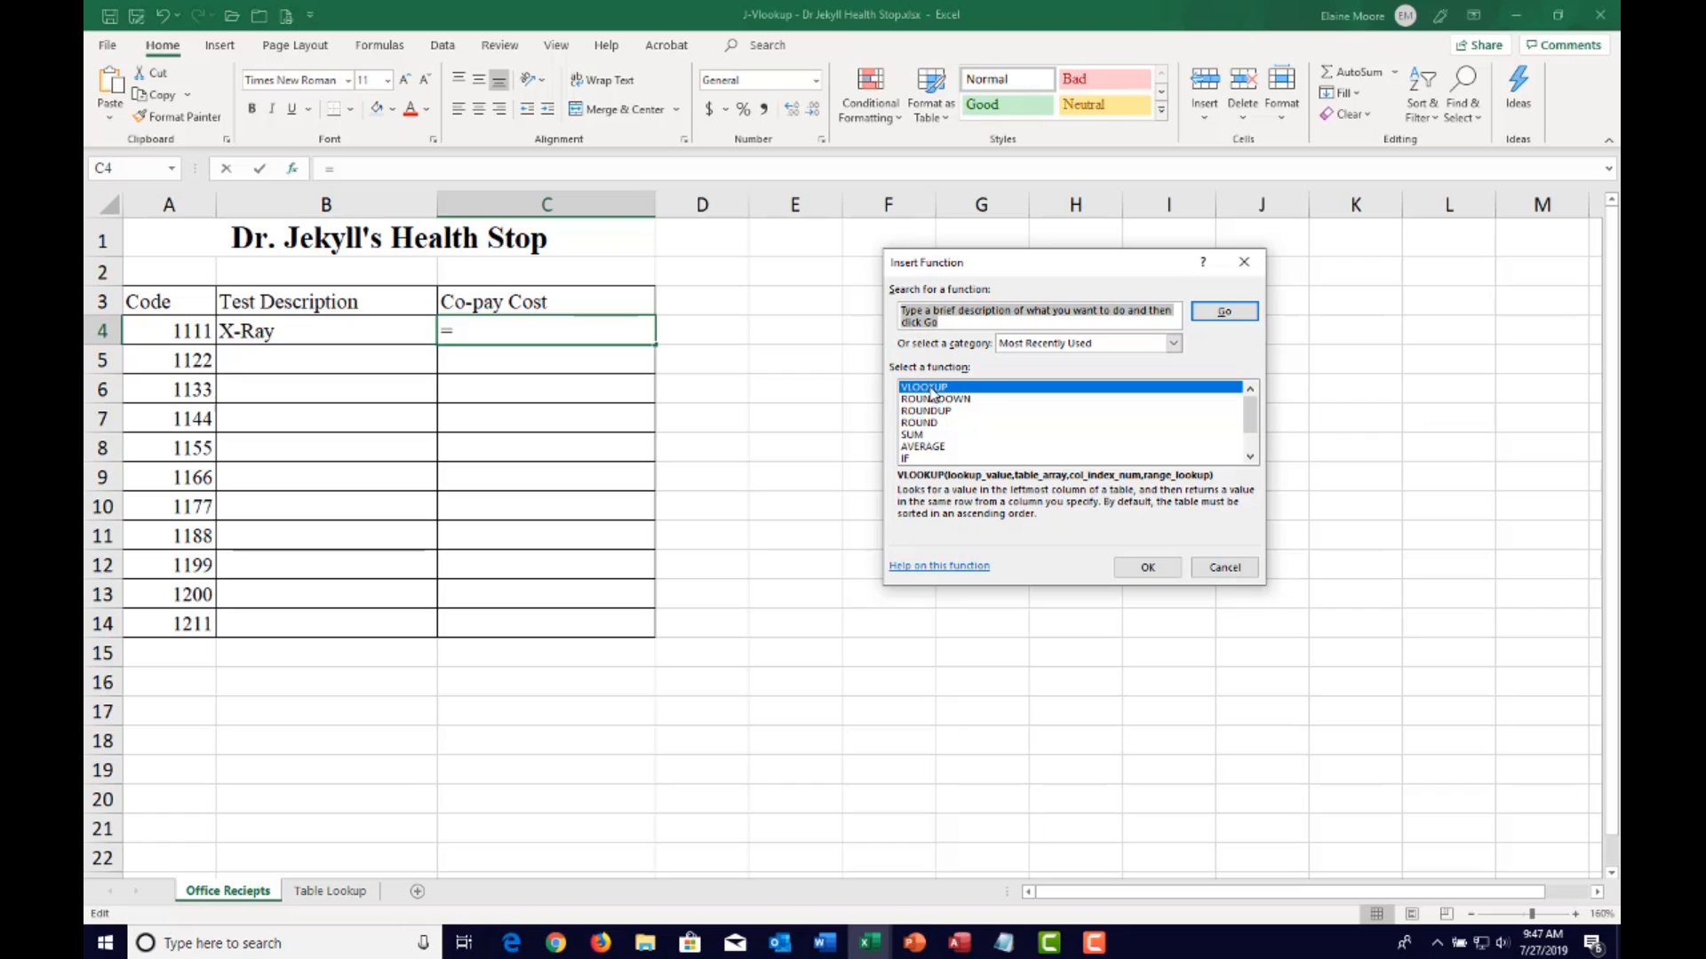
pyautogui.click(1147, 567)
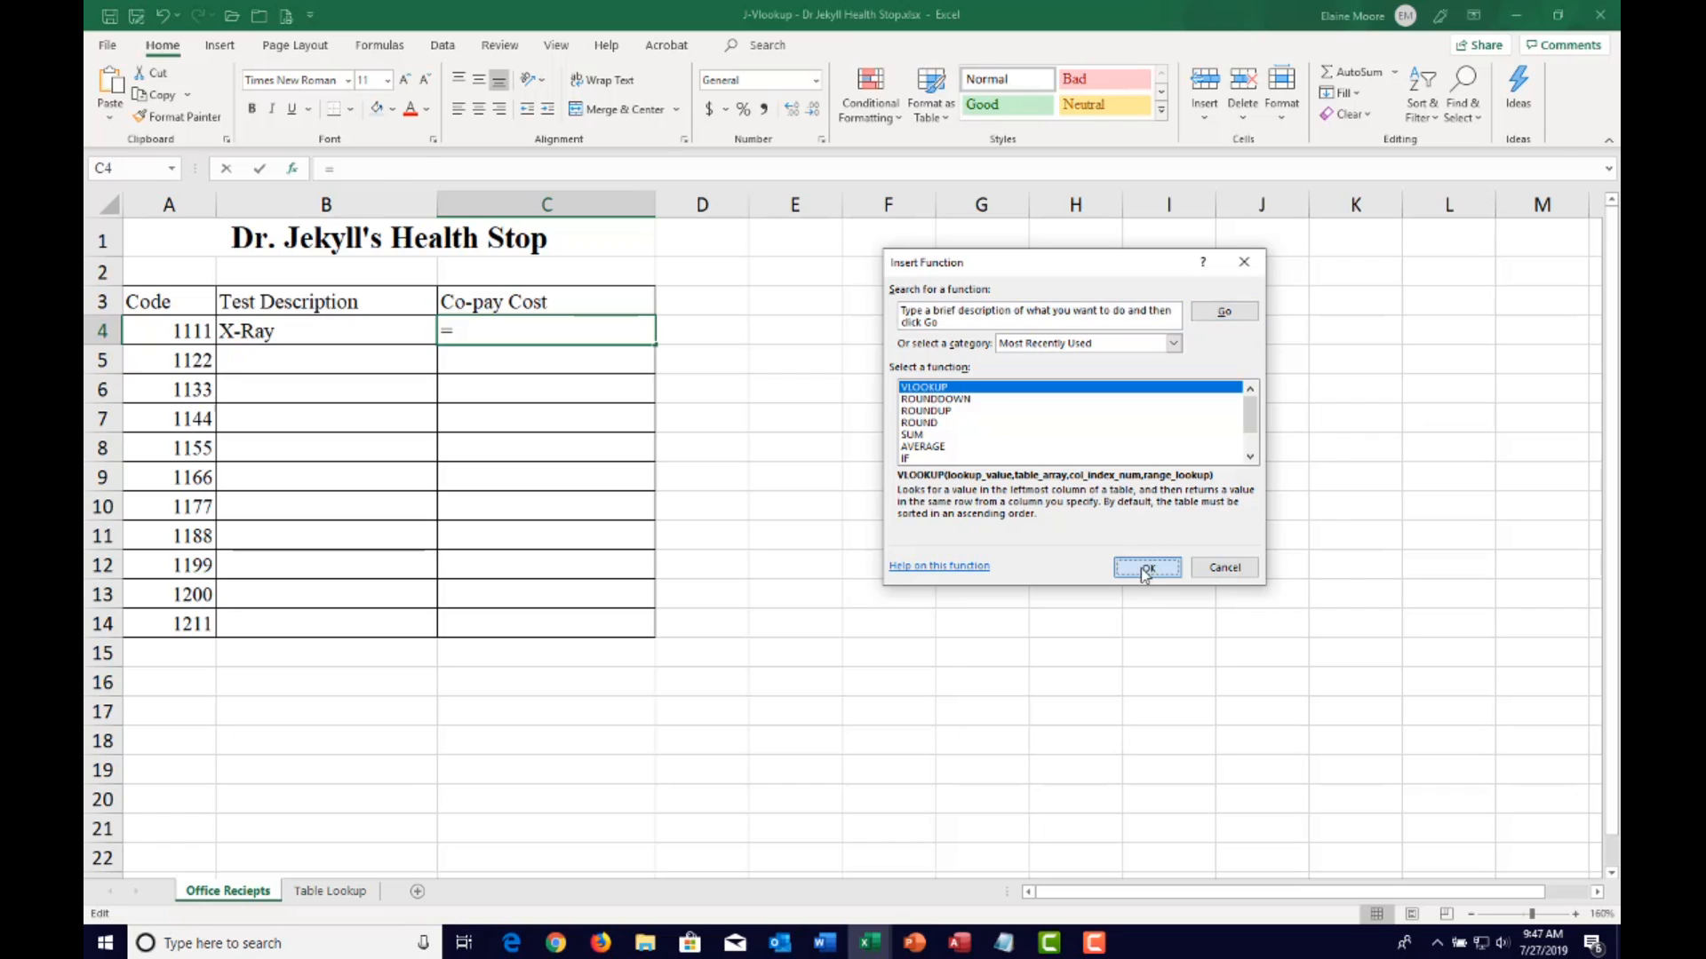
pyautogui.click(158, 341)
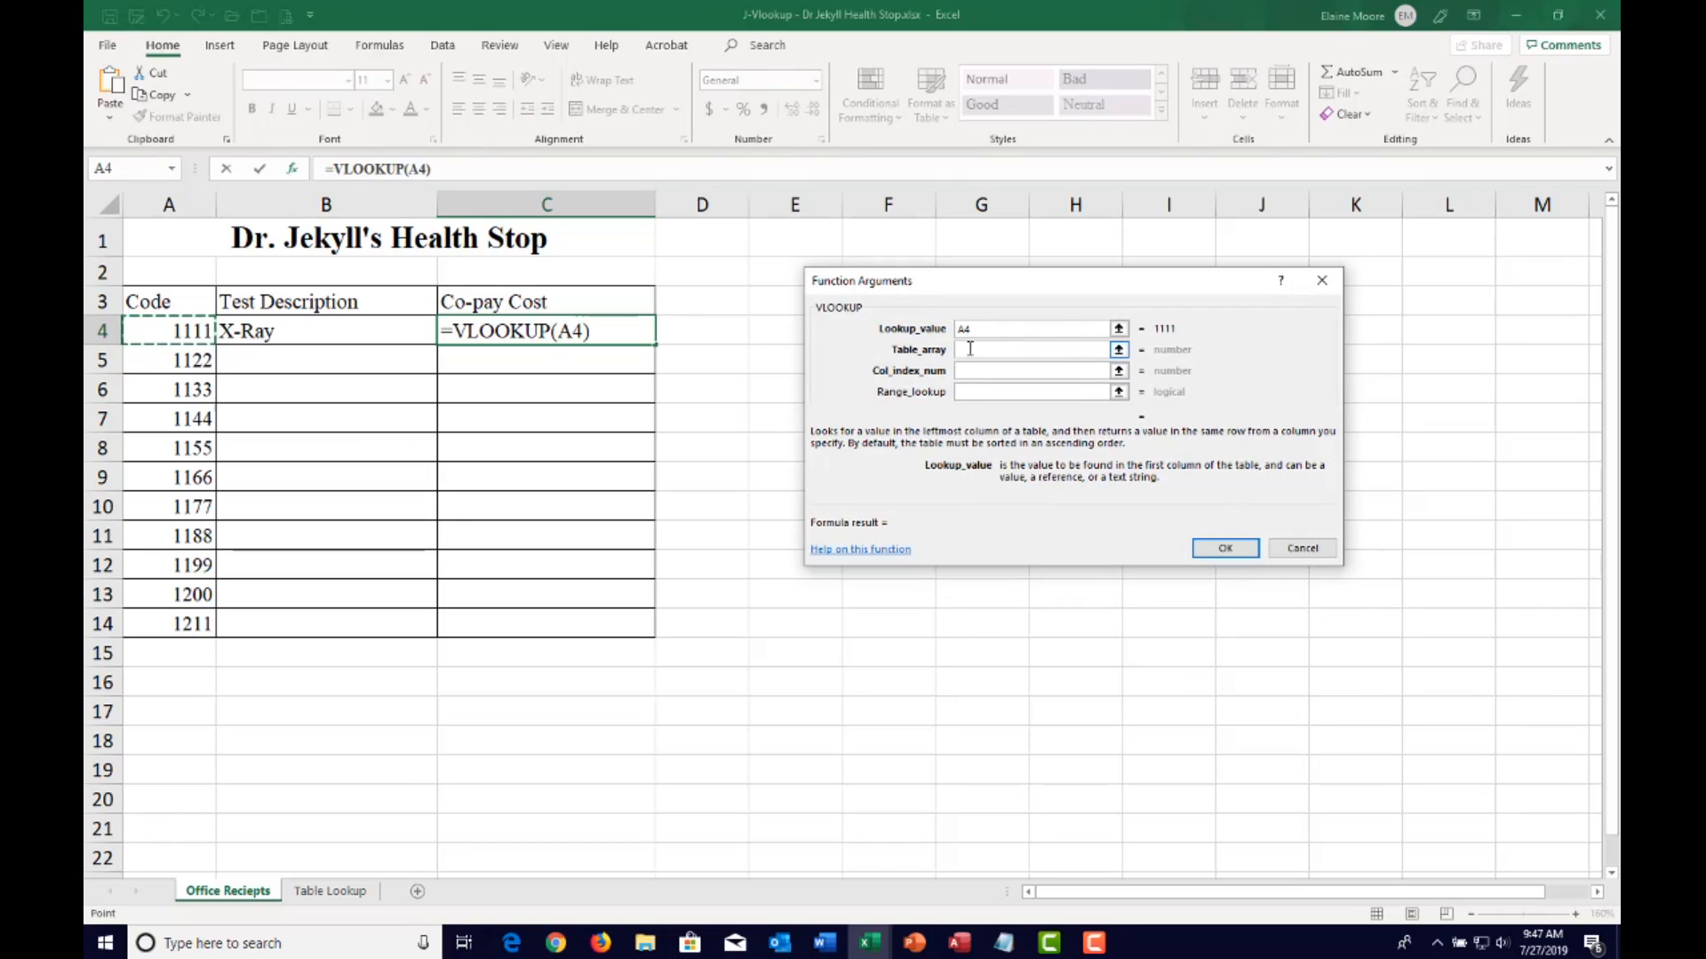
pyautogui.click(1098, 352)
pyautogui.write('l')
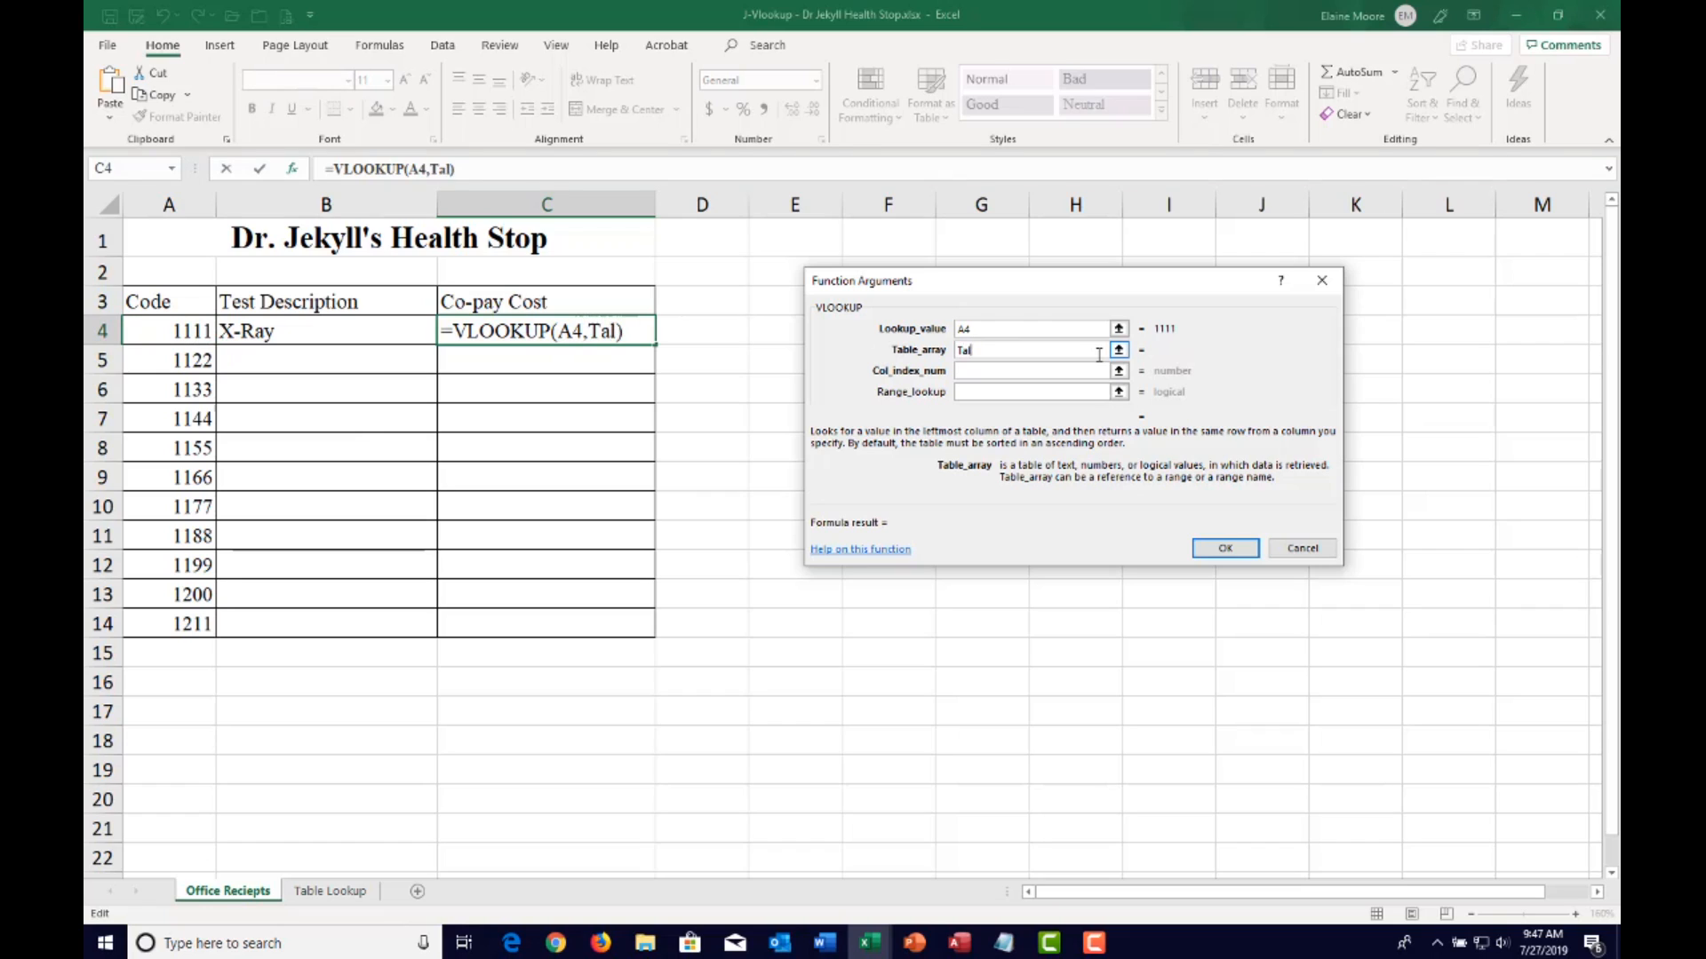
pyautogui.write('be')
pyautogui.press('Tab')
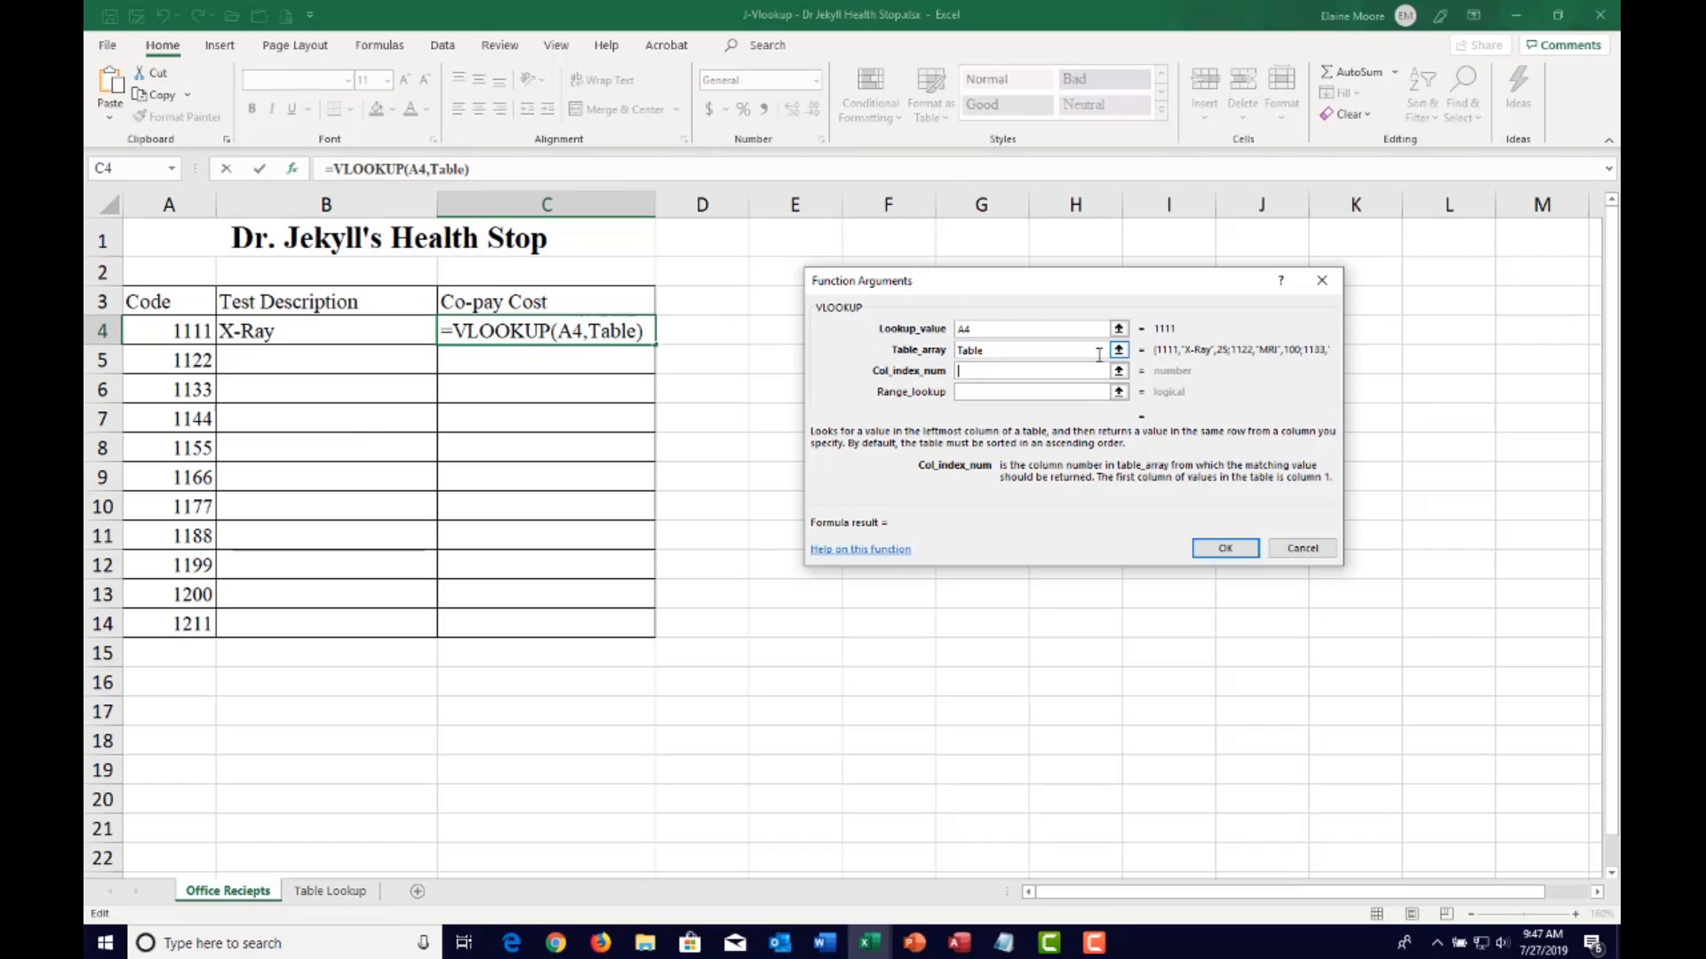
pyautogui.write('3')
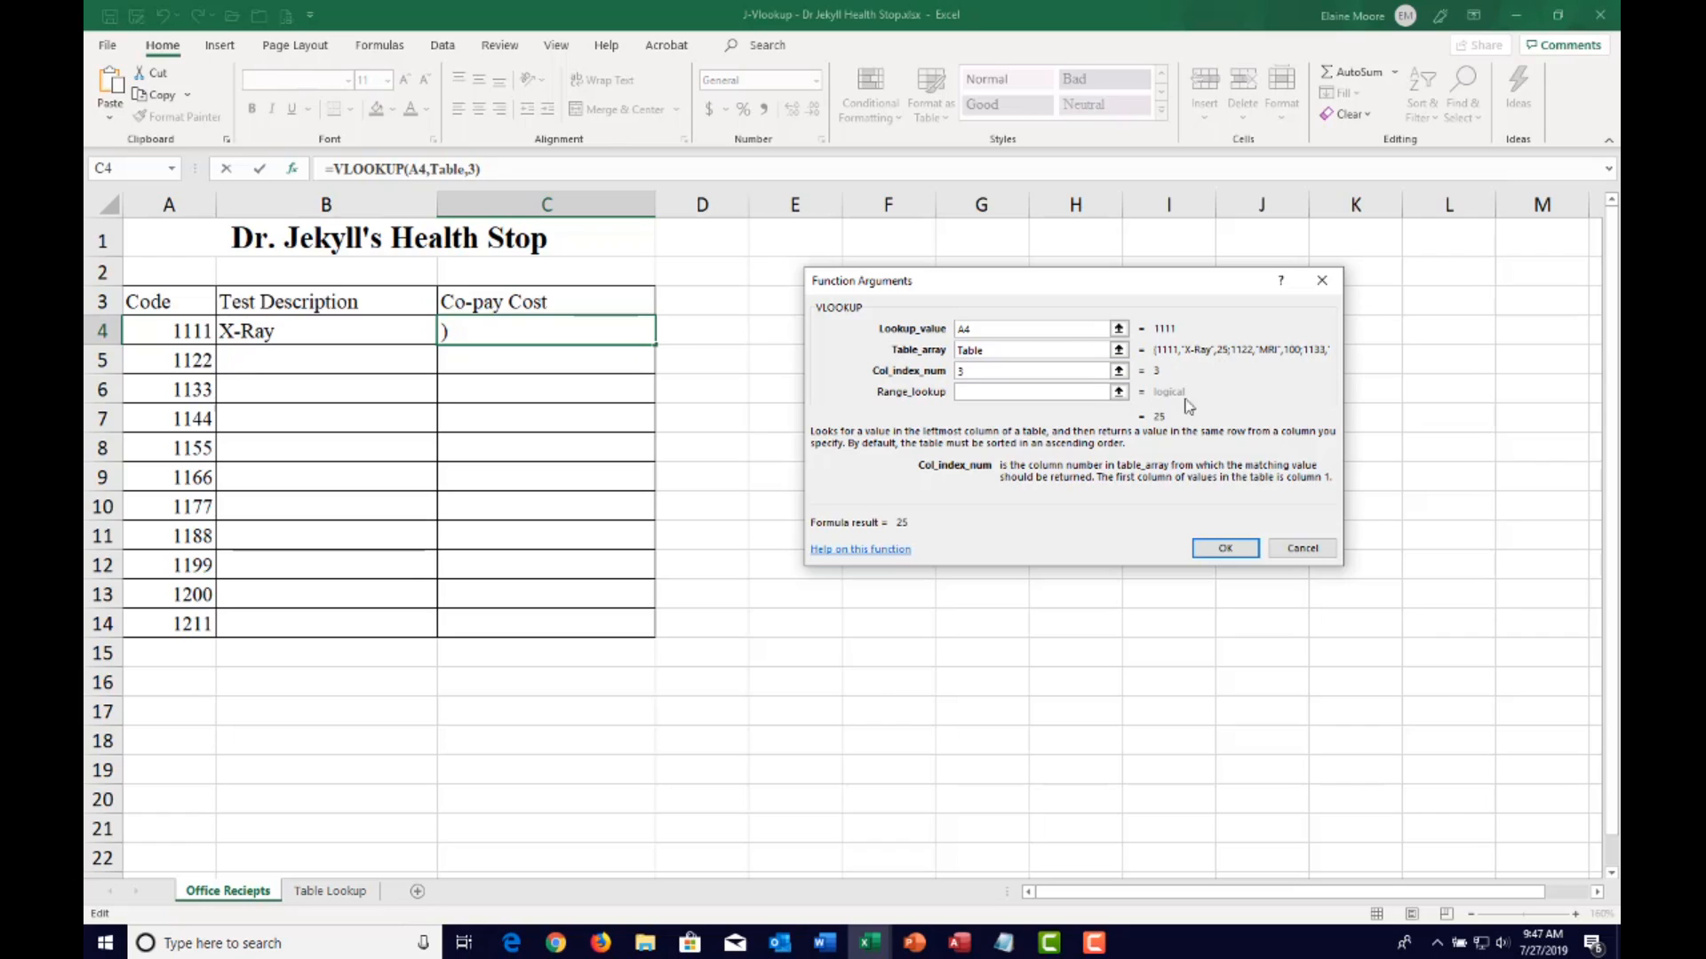
pyautogui.click(1221, 549)
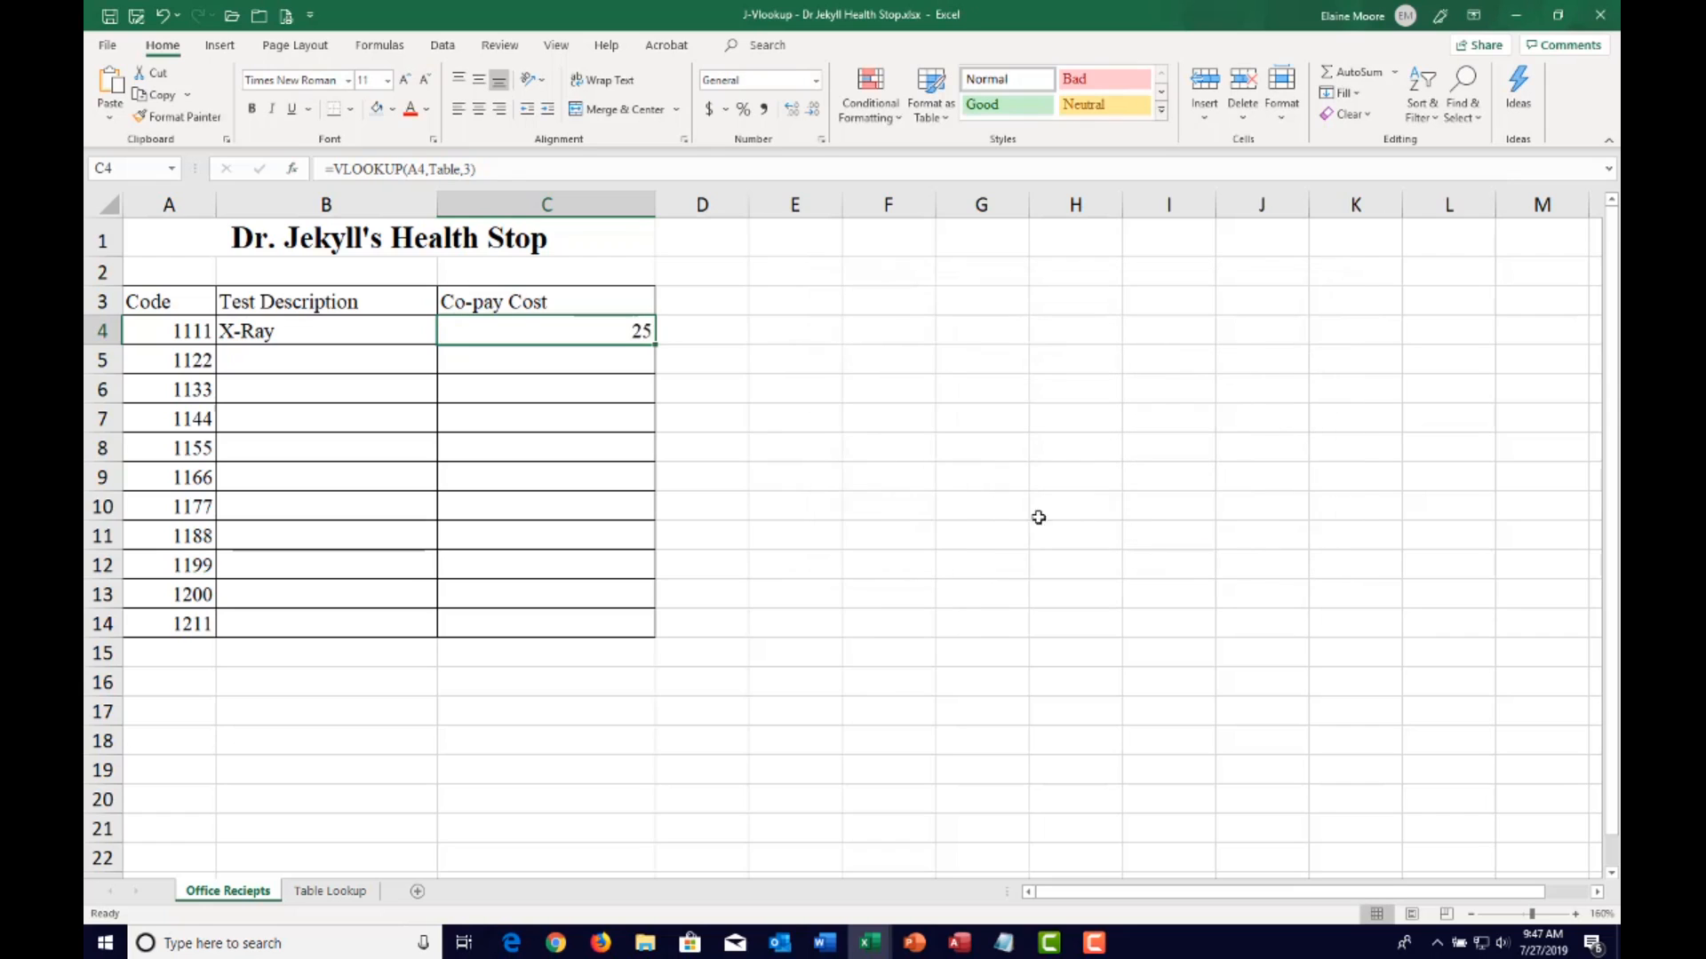
pyautogui.moveTo(377, 331); pyautogui.dragTo(535, 330)
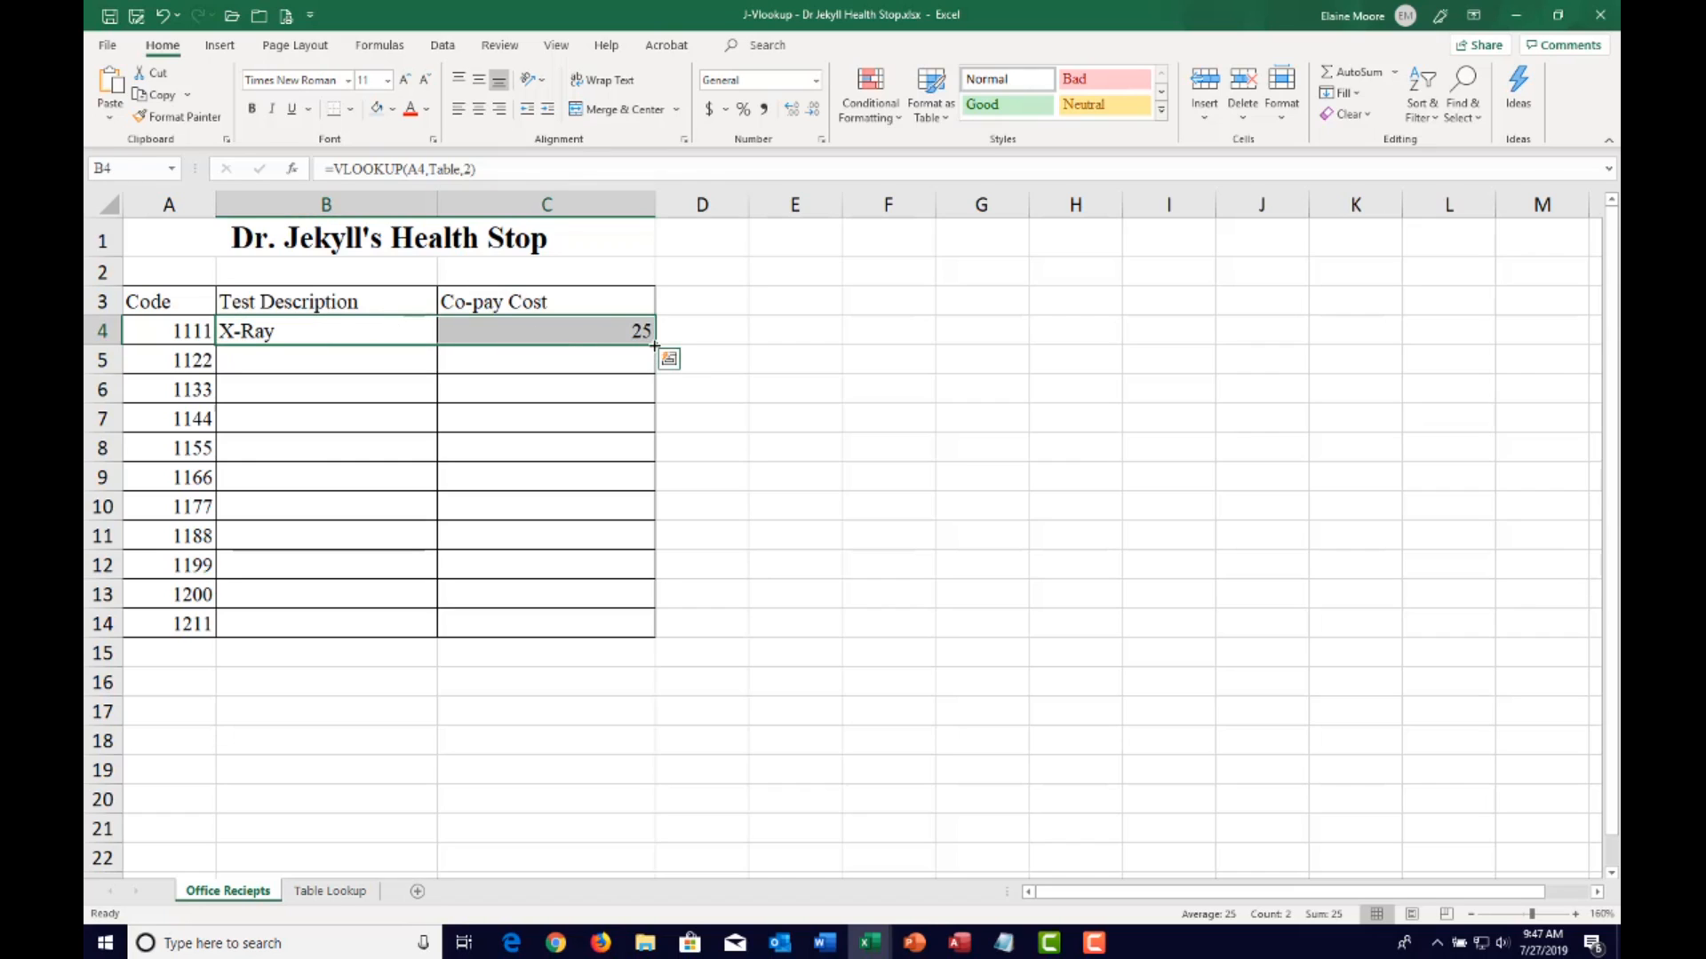
pyautogui.moveTo(655, 345); pyautogui.dragTo(628, 626)
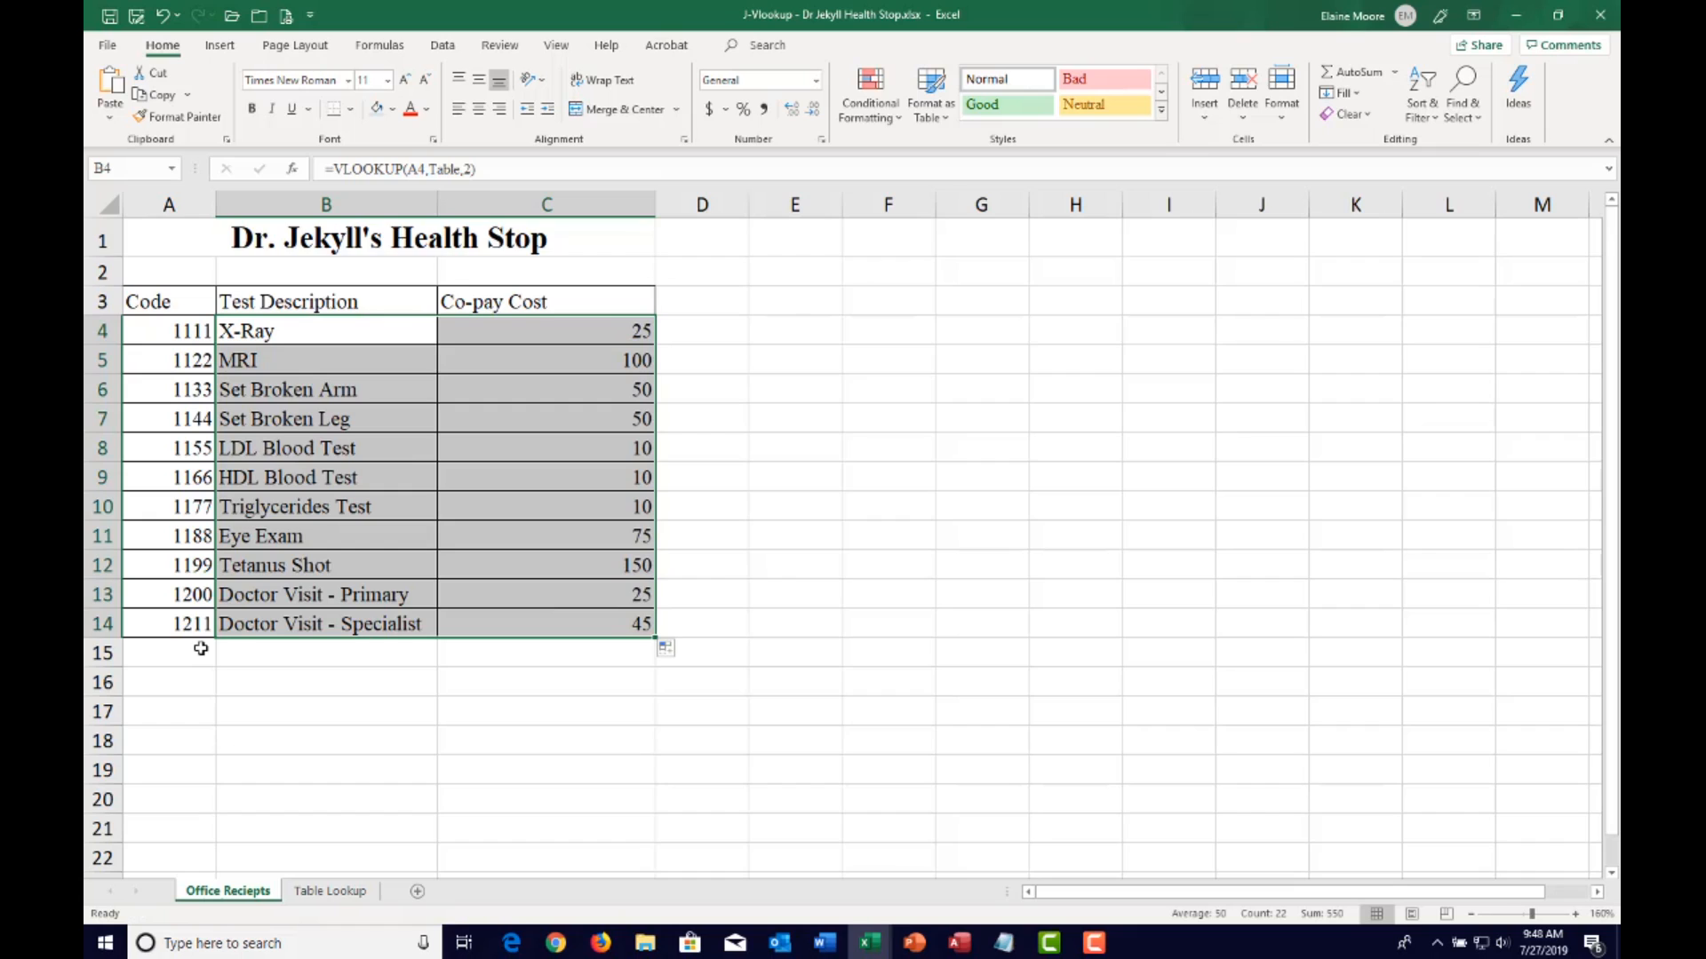
# Enter the codes 1122, 1155 and 177 in A15:A17 and extend the lookup formulas from B14:C14 down to row 17
pyautogui.scroll(-1, 256, 639)
pyautogui.click(181, 563)
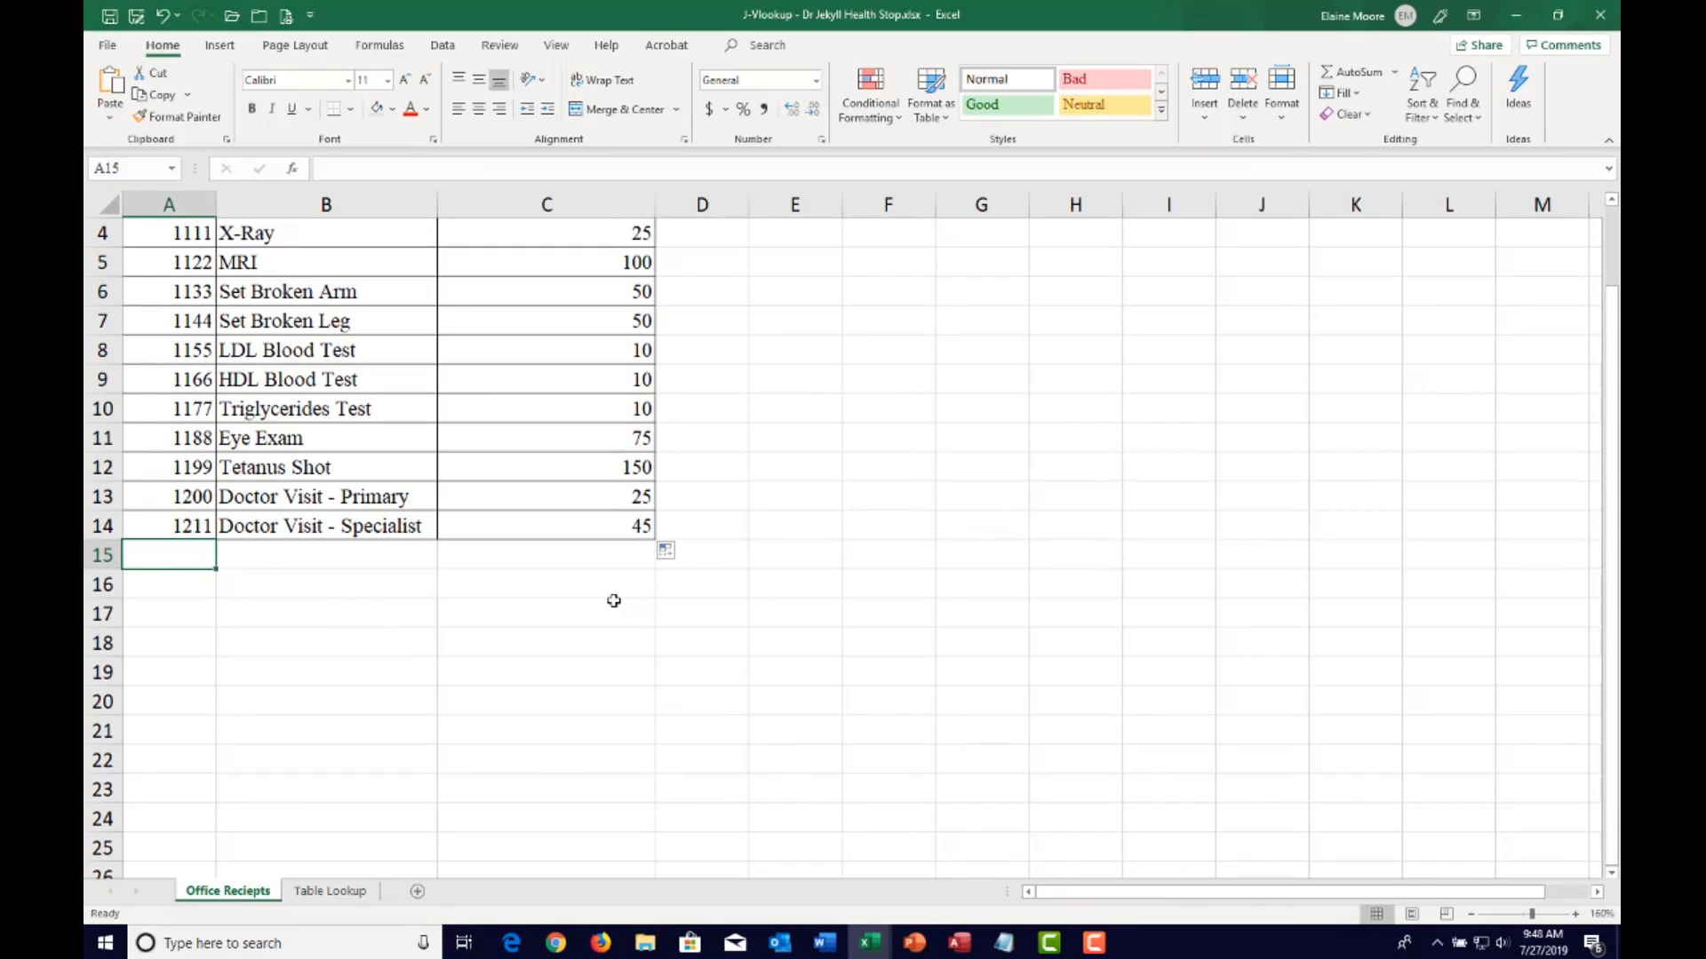
pyautogui.write('1122')
pyautogui.press('Return')
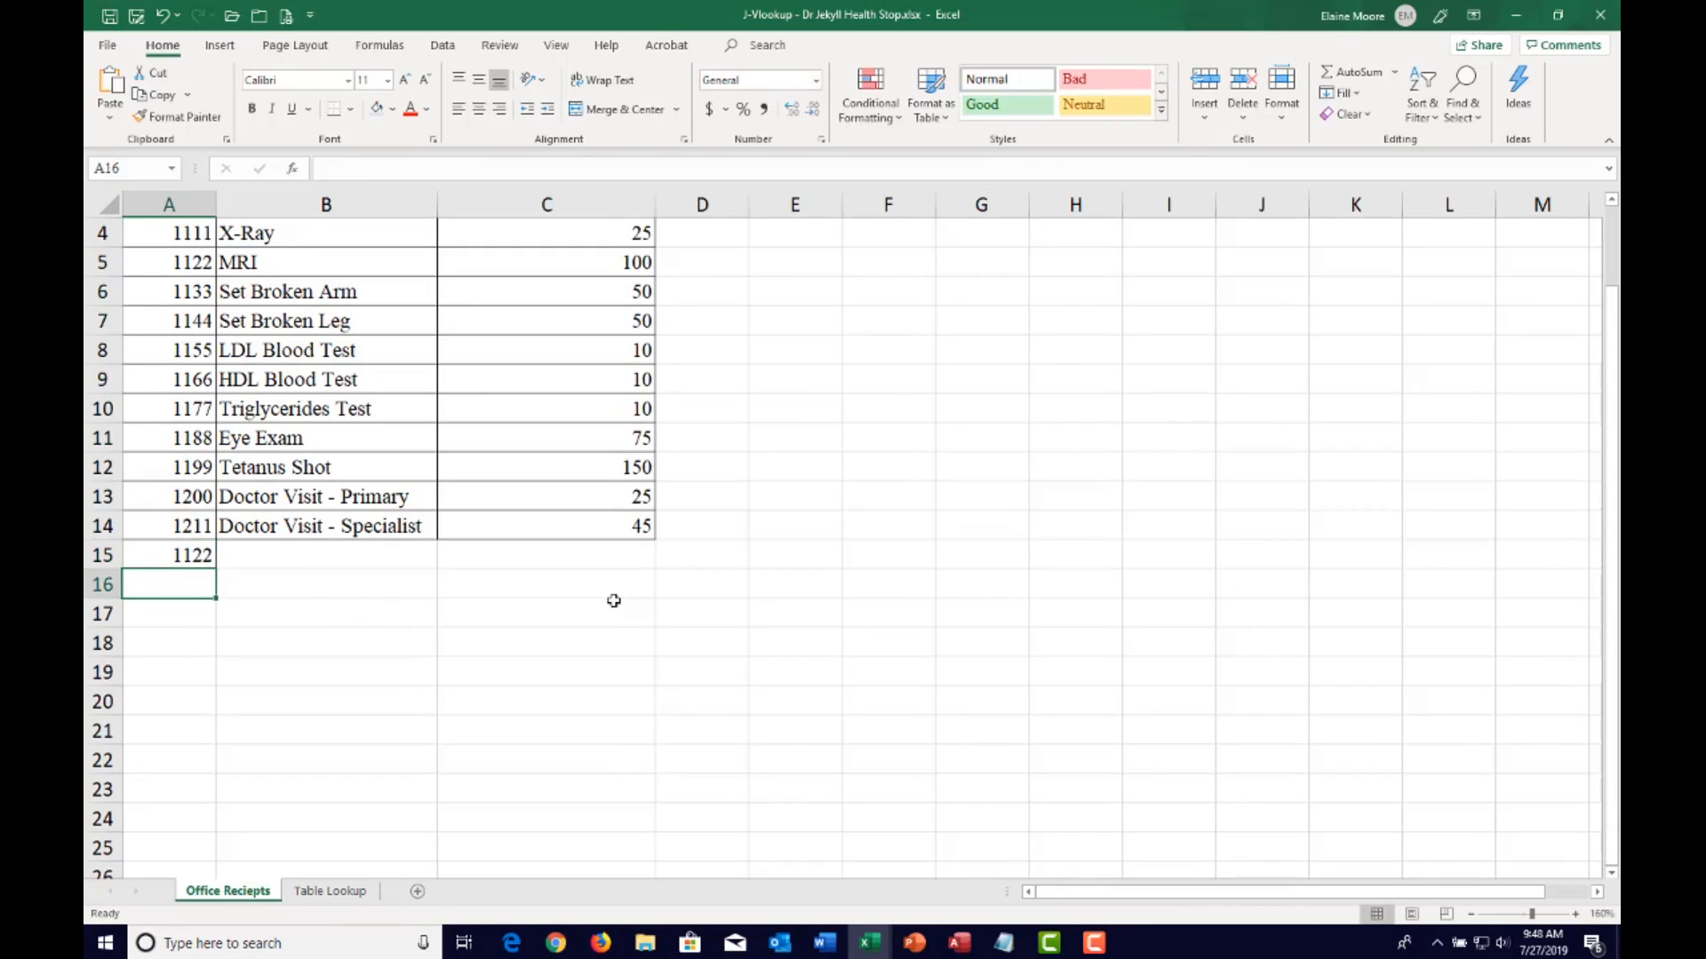
pyautogui.write('1155')
pyautogui.press('Return')
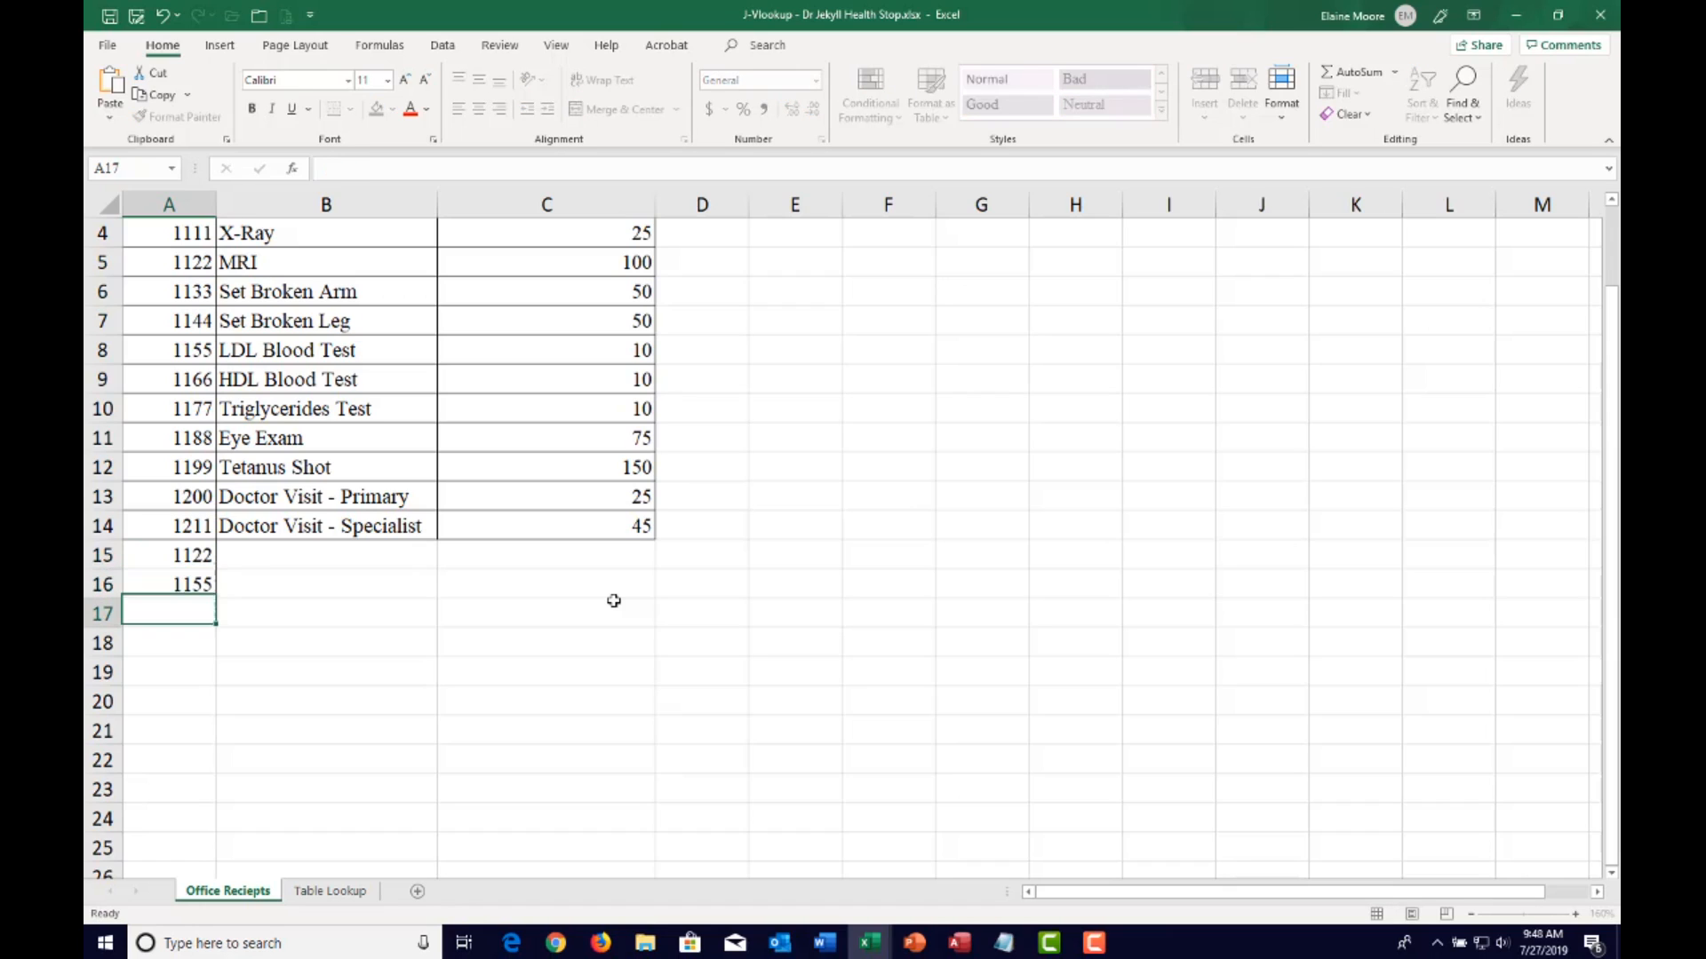
pyautogui.write('177')
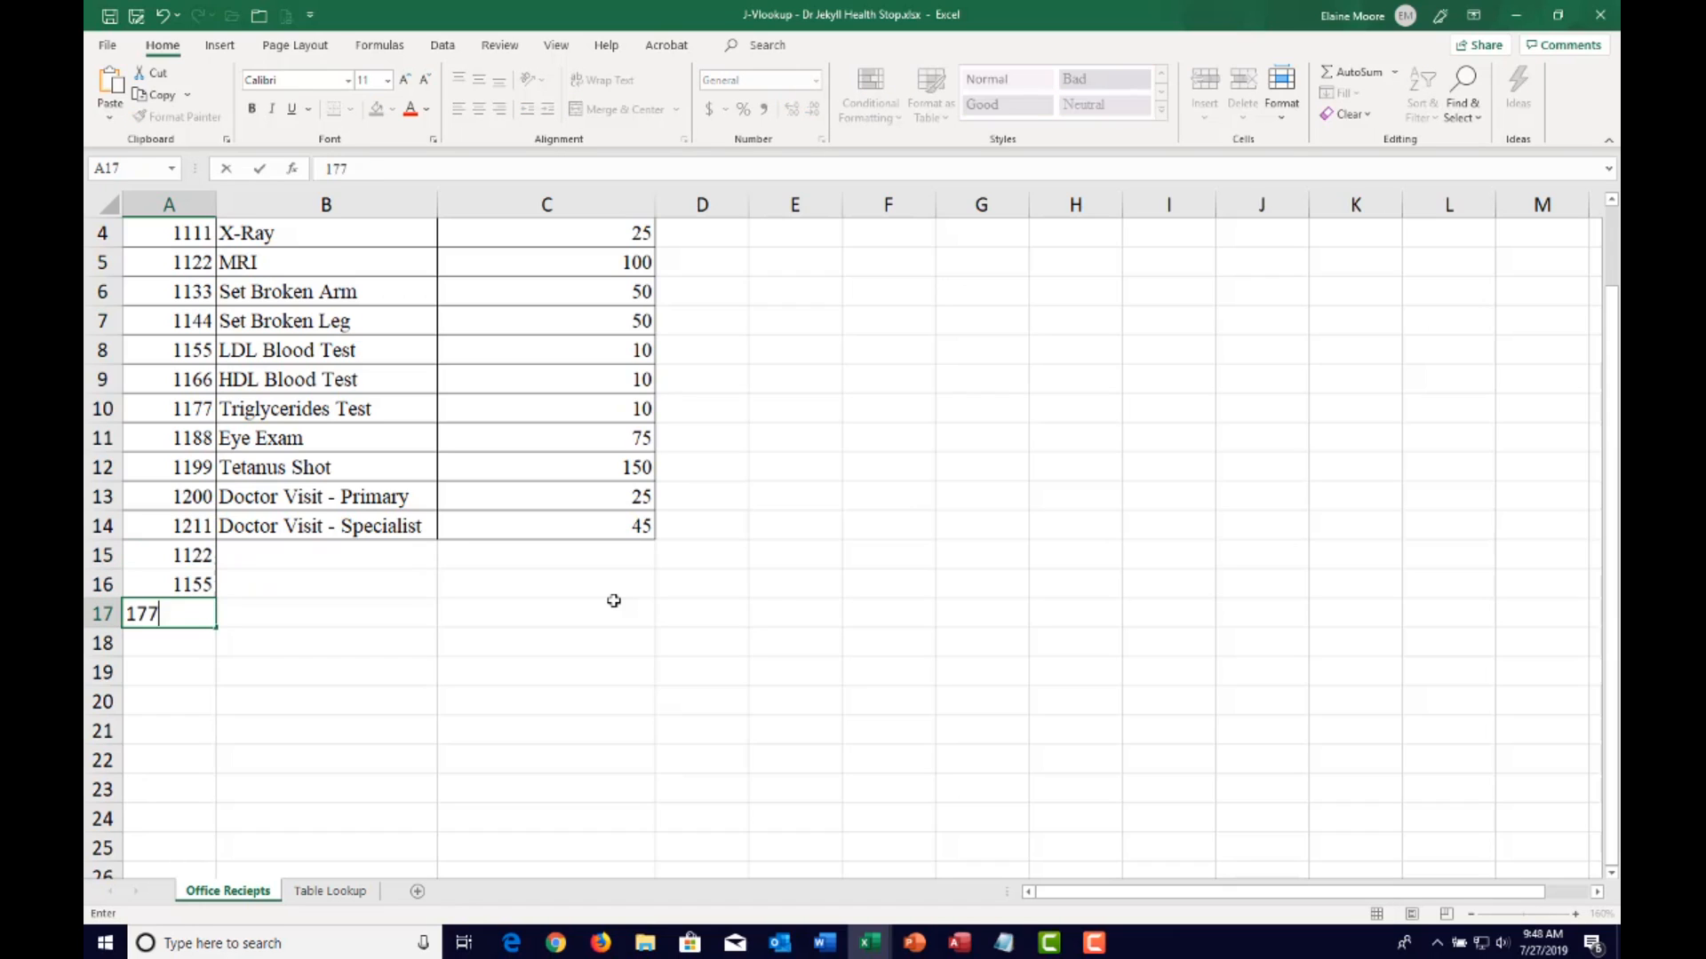
pyautogui.press('Return')
pyautogui.moveTo(328, 524); pyautogui.dragTo(647, 615)
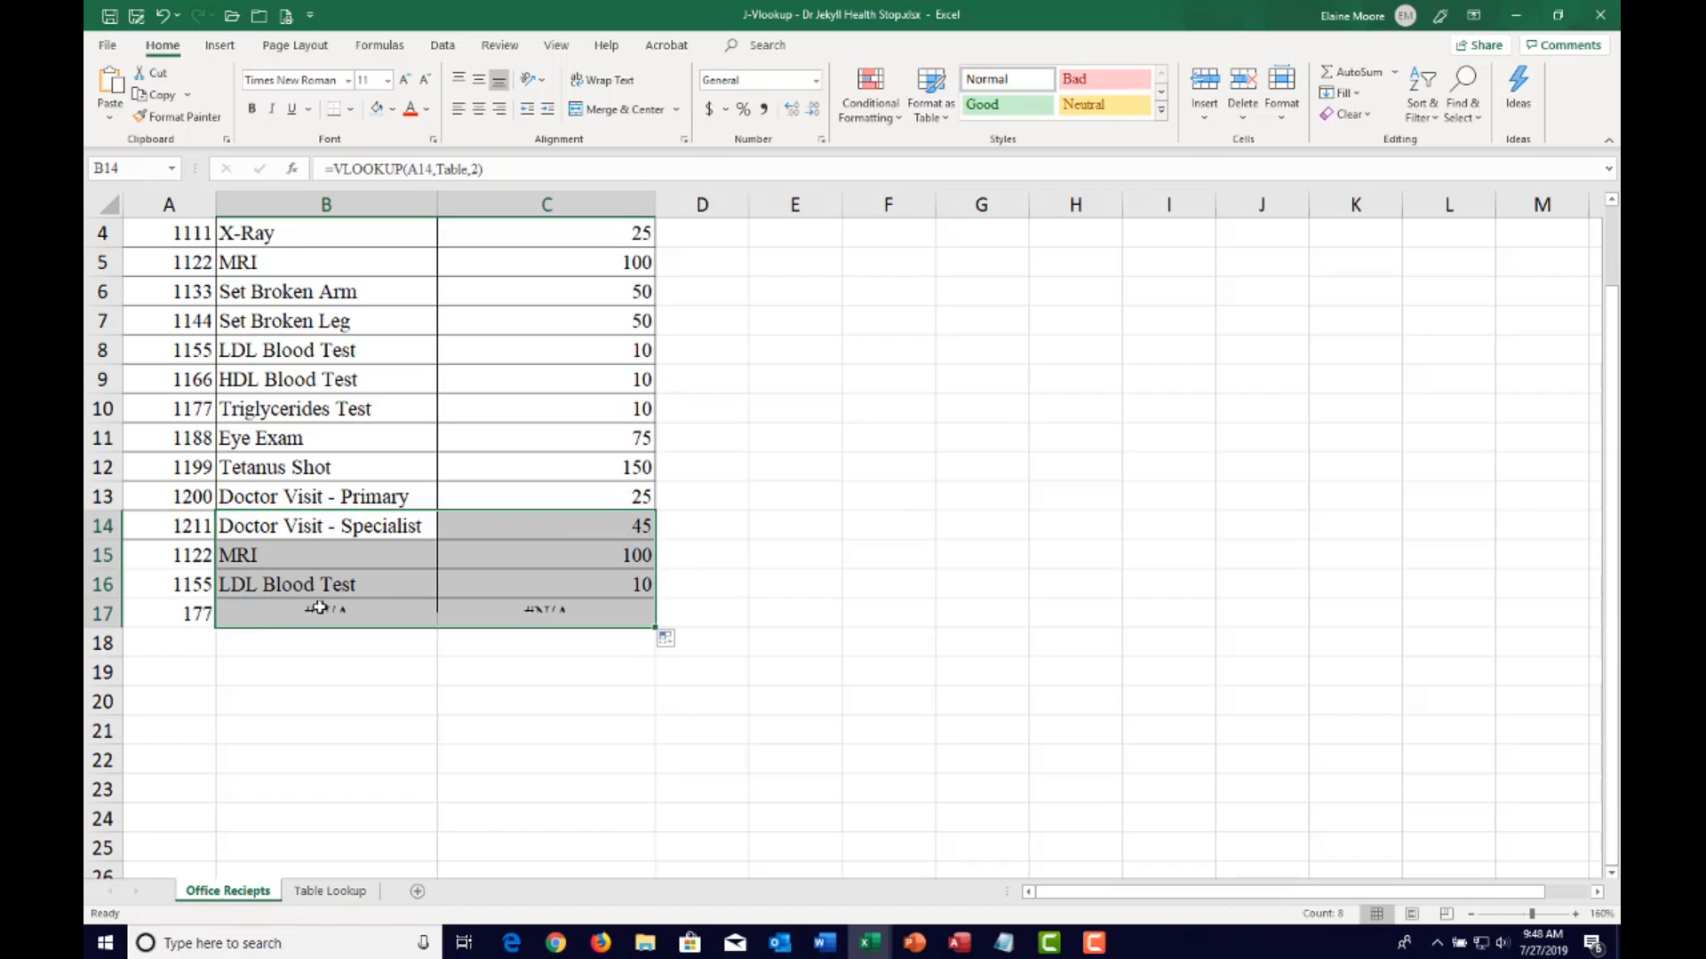
# Correct the code in cell A17 to 1177
pyautogui.click(178, 610)
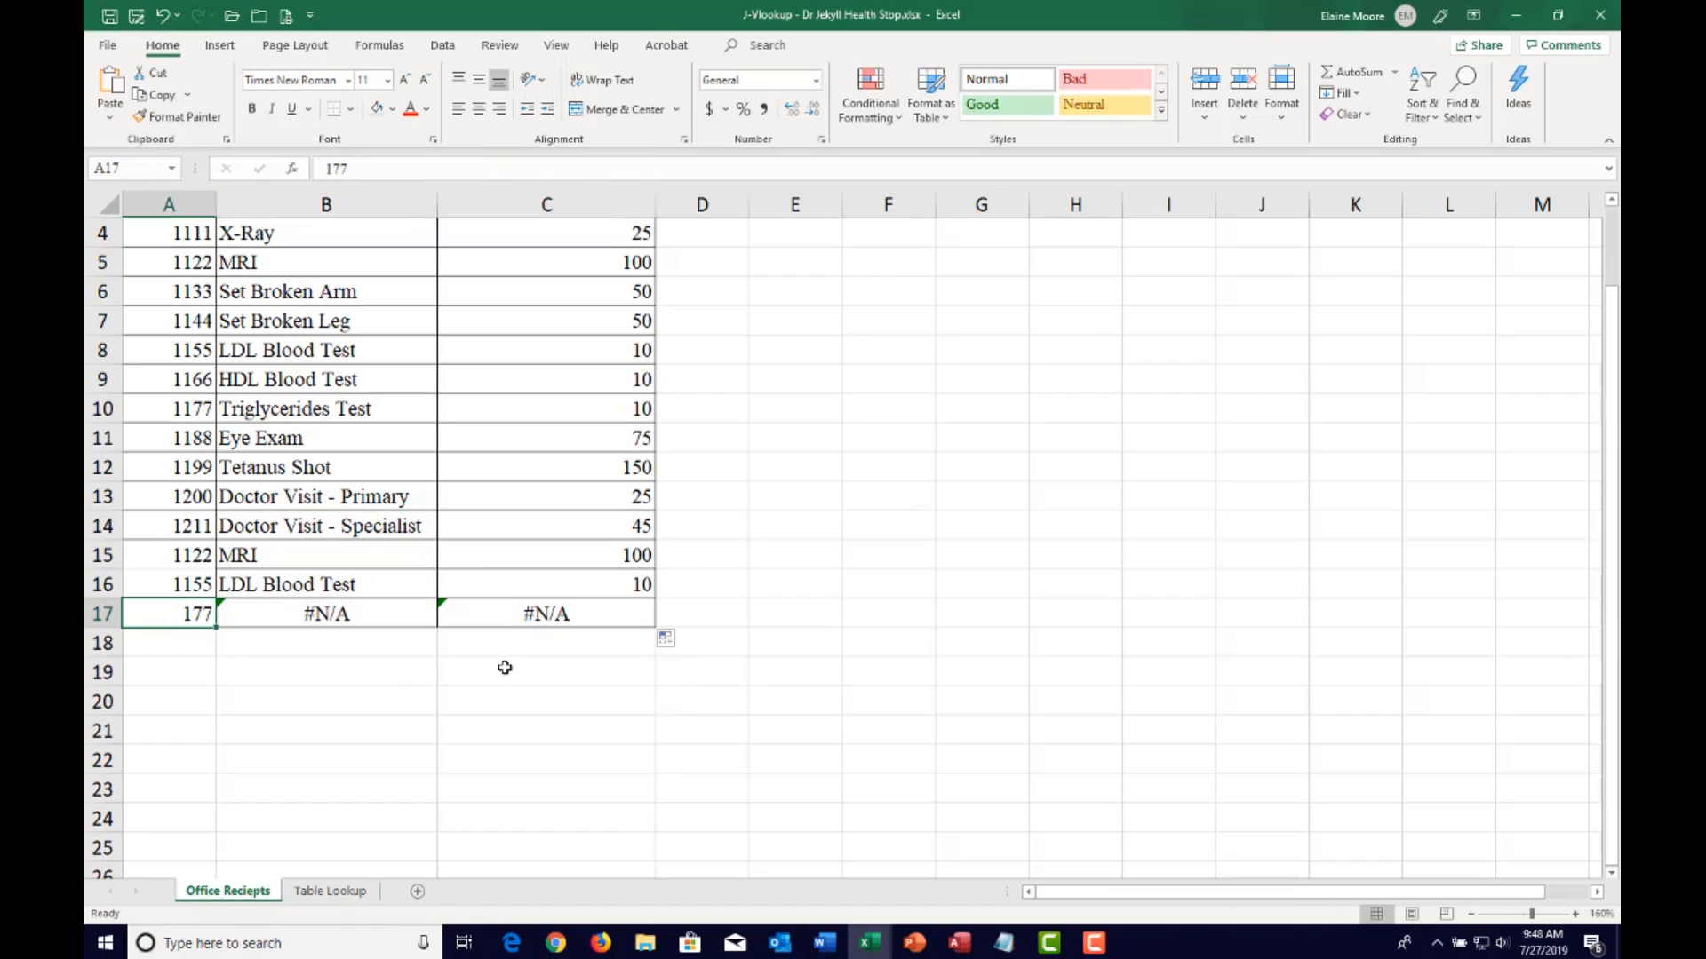
pyautogui.write('117')
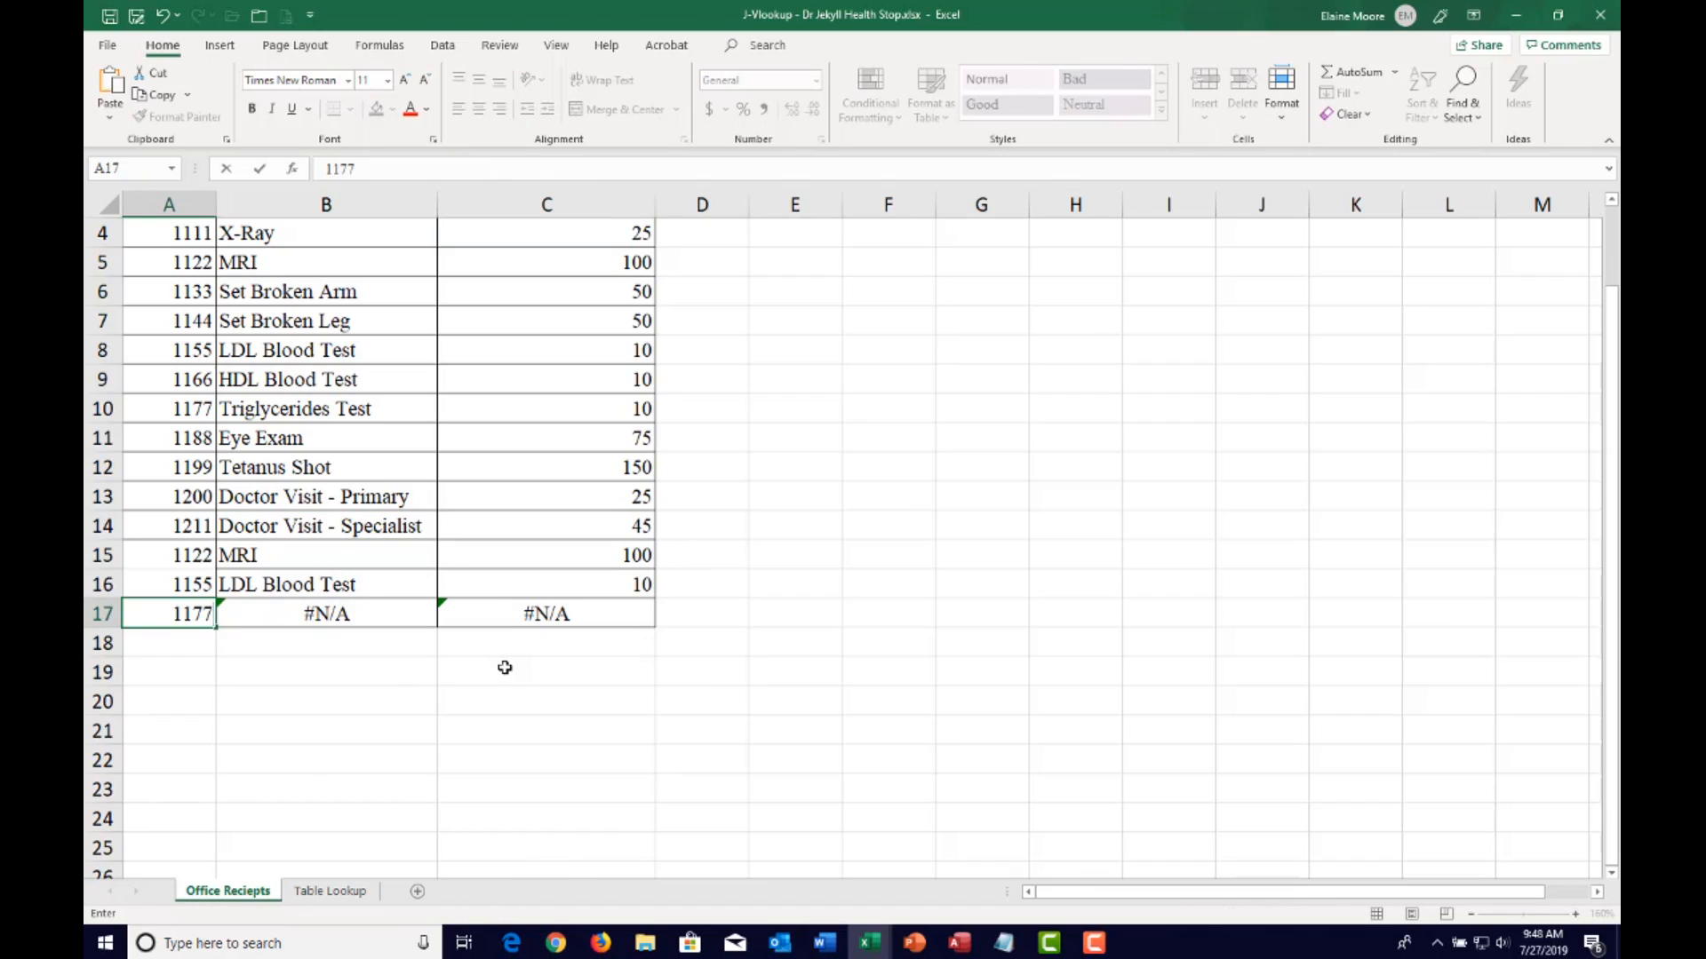
pyautogui.write('7')
pyautogui.press('Return')
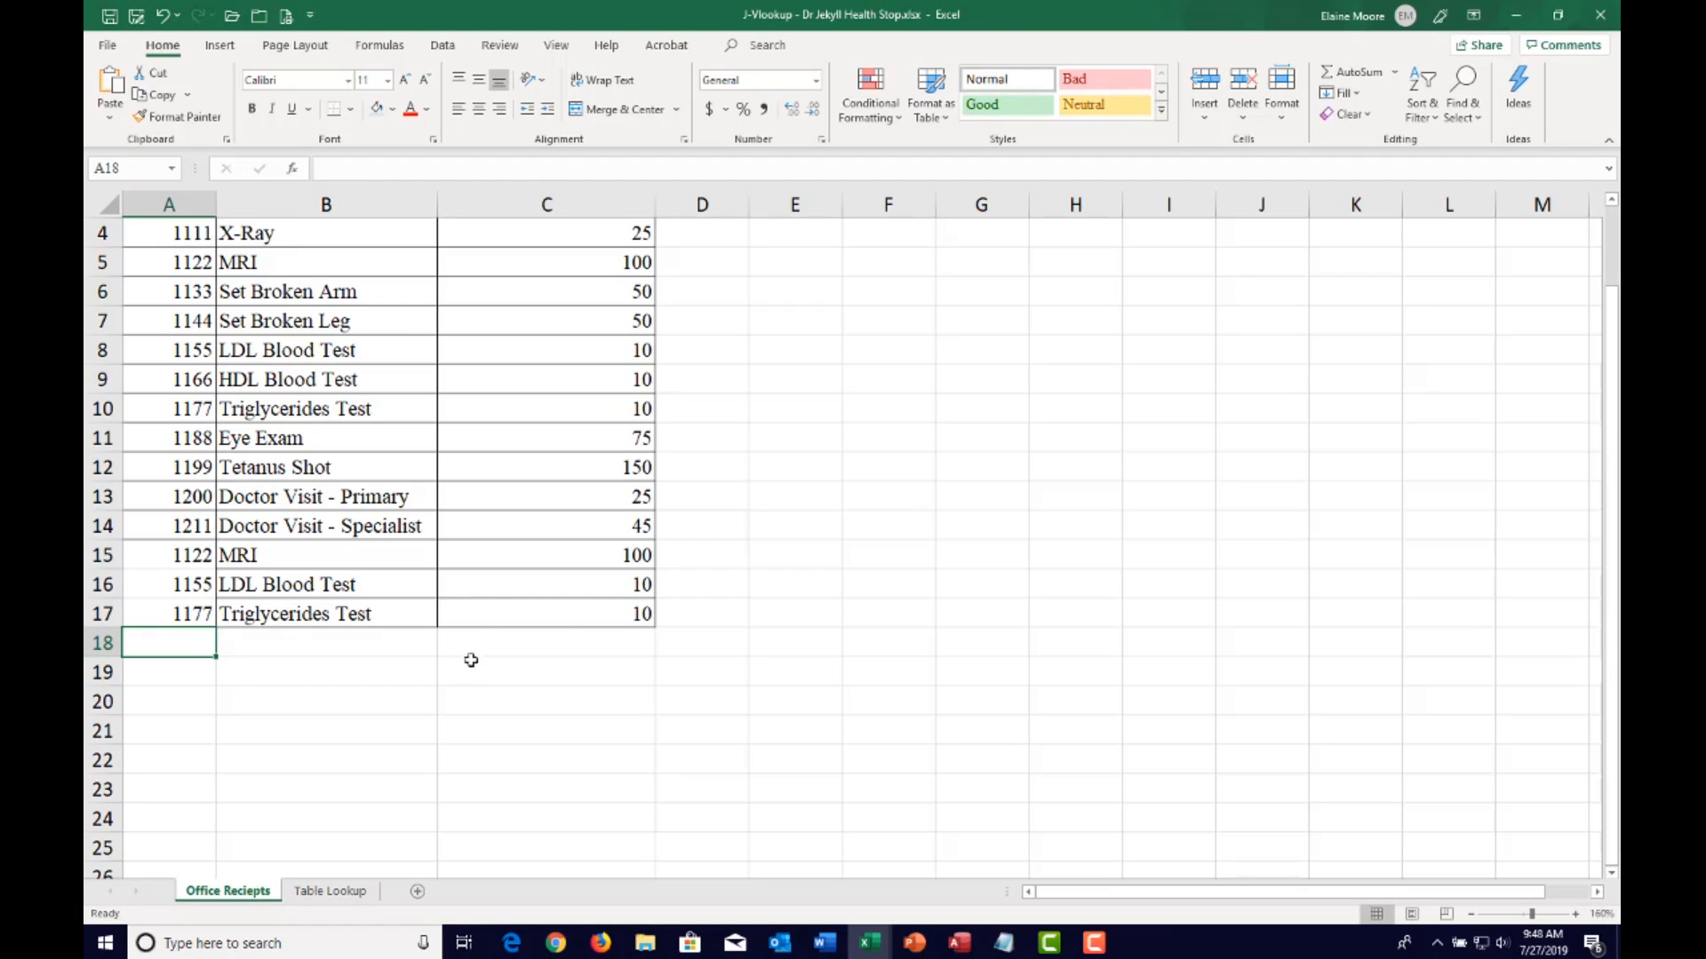
# Enter the label Total in cell D1, beside the Dr. Jekyll's Health Stop title
pyautogui.scroll(1, 561, 619)
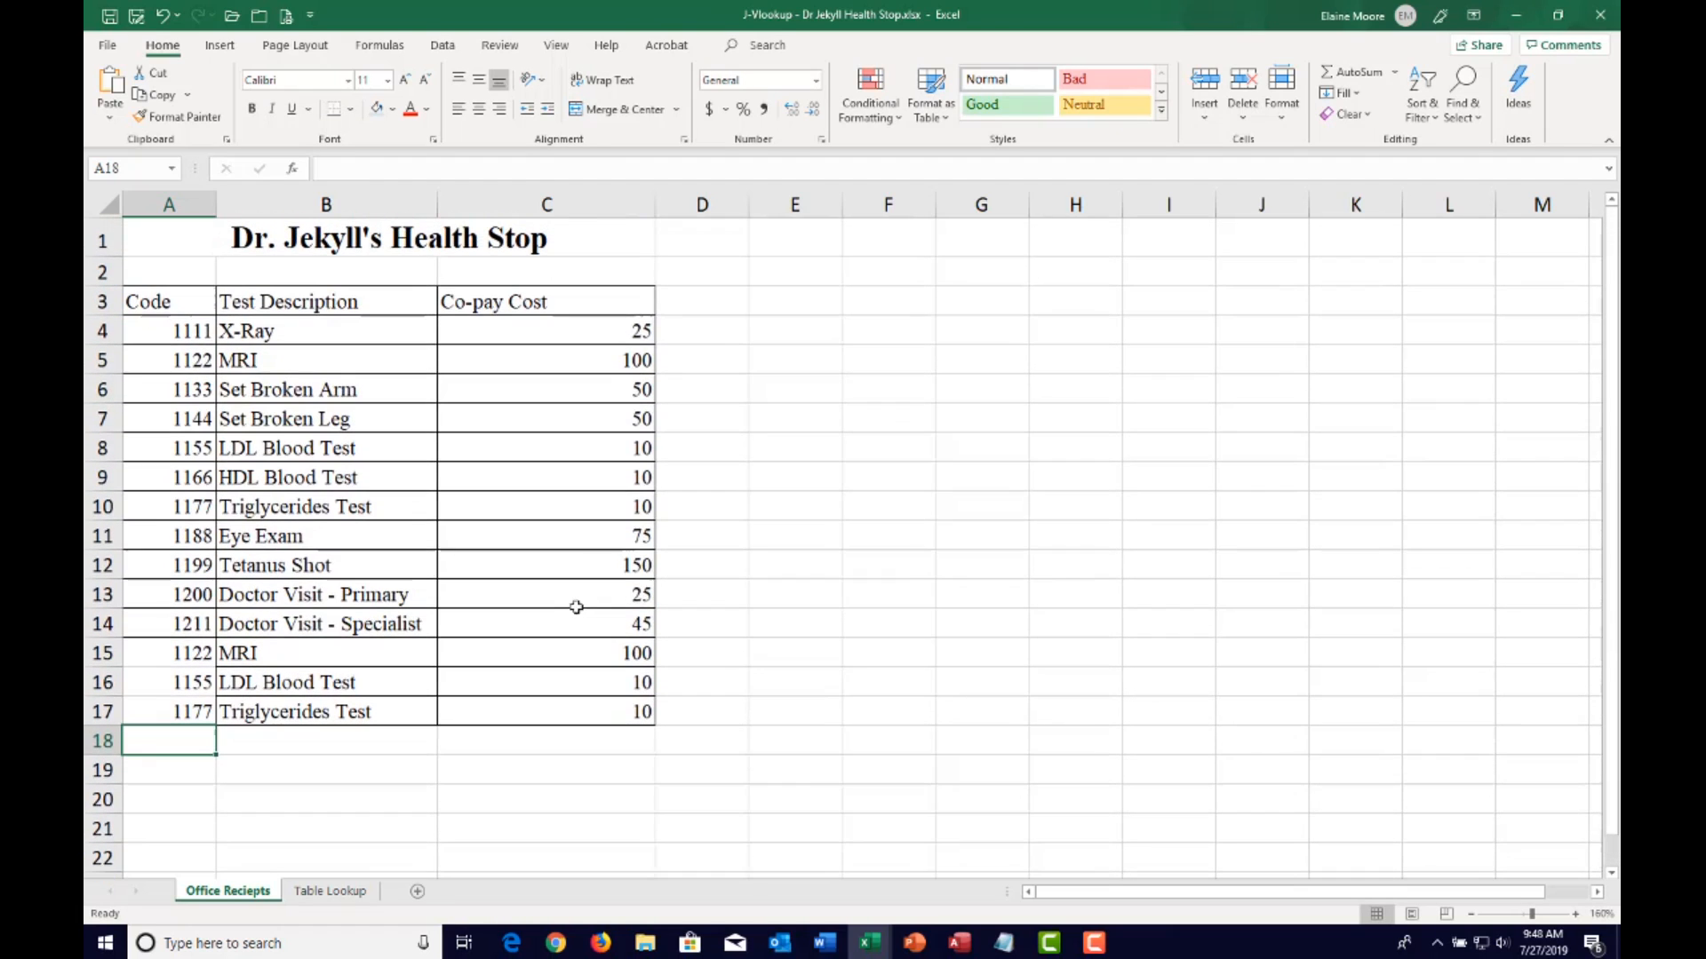
pyautogui.click(702, 236)
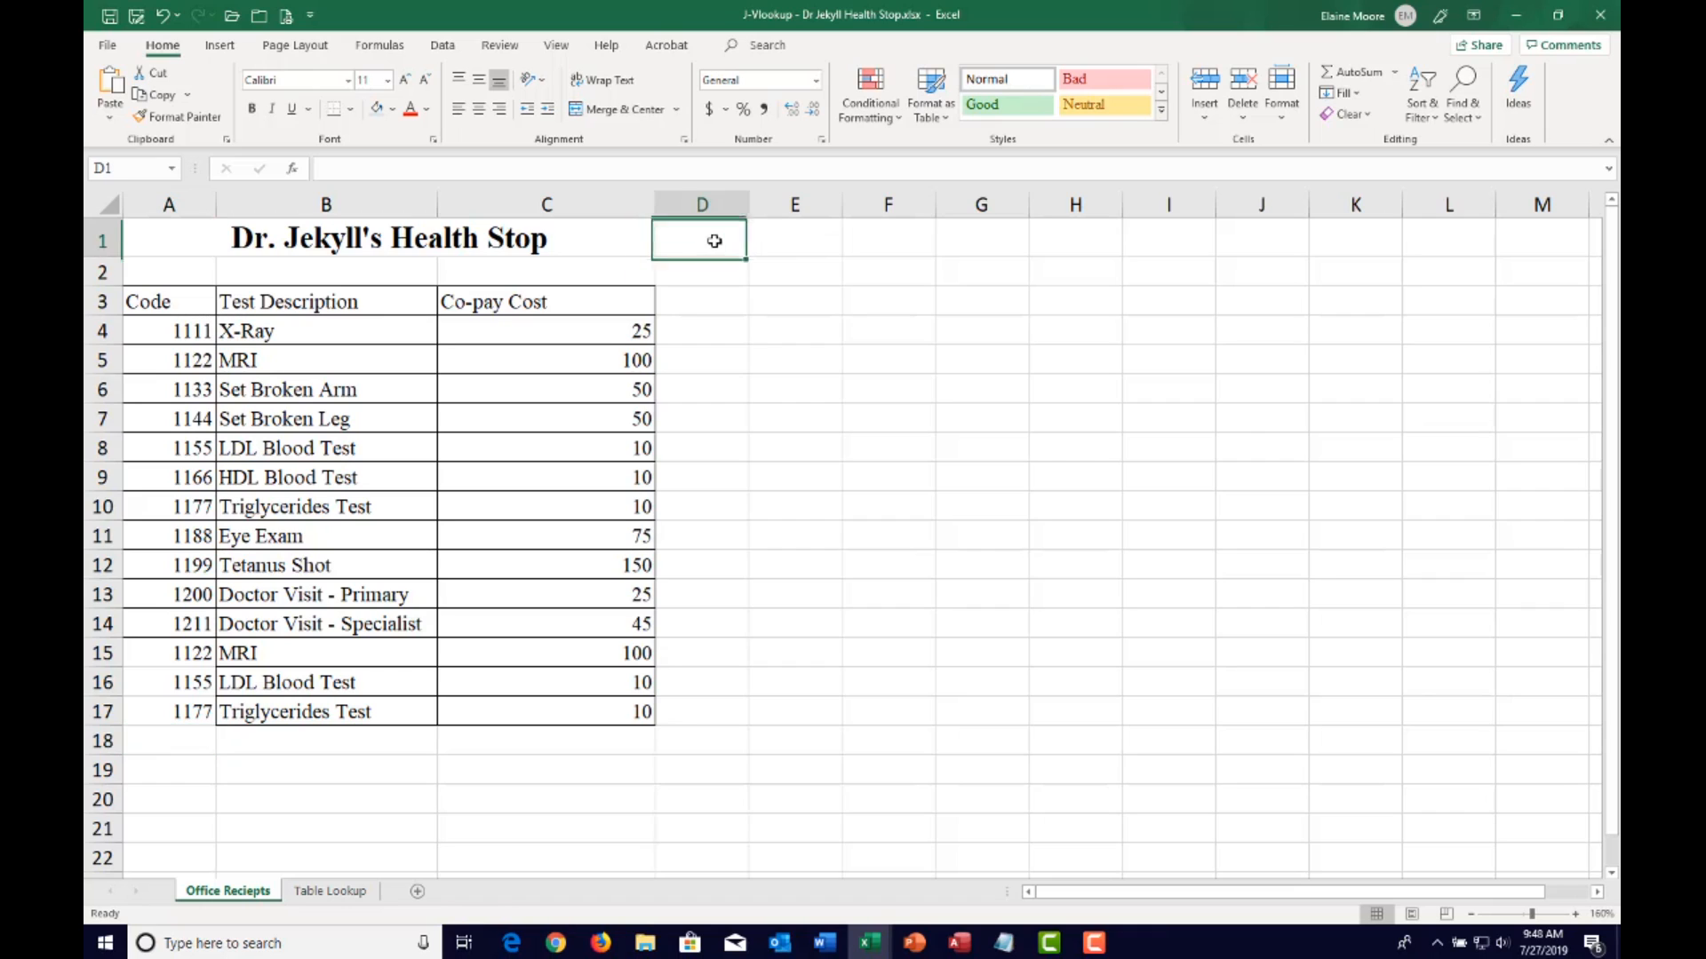
pyautogui.write('Total')
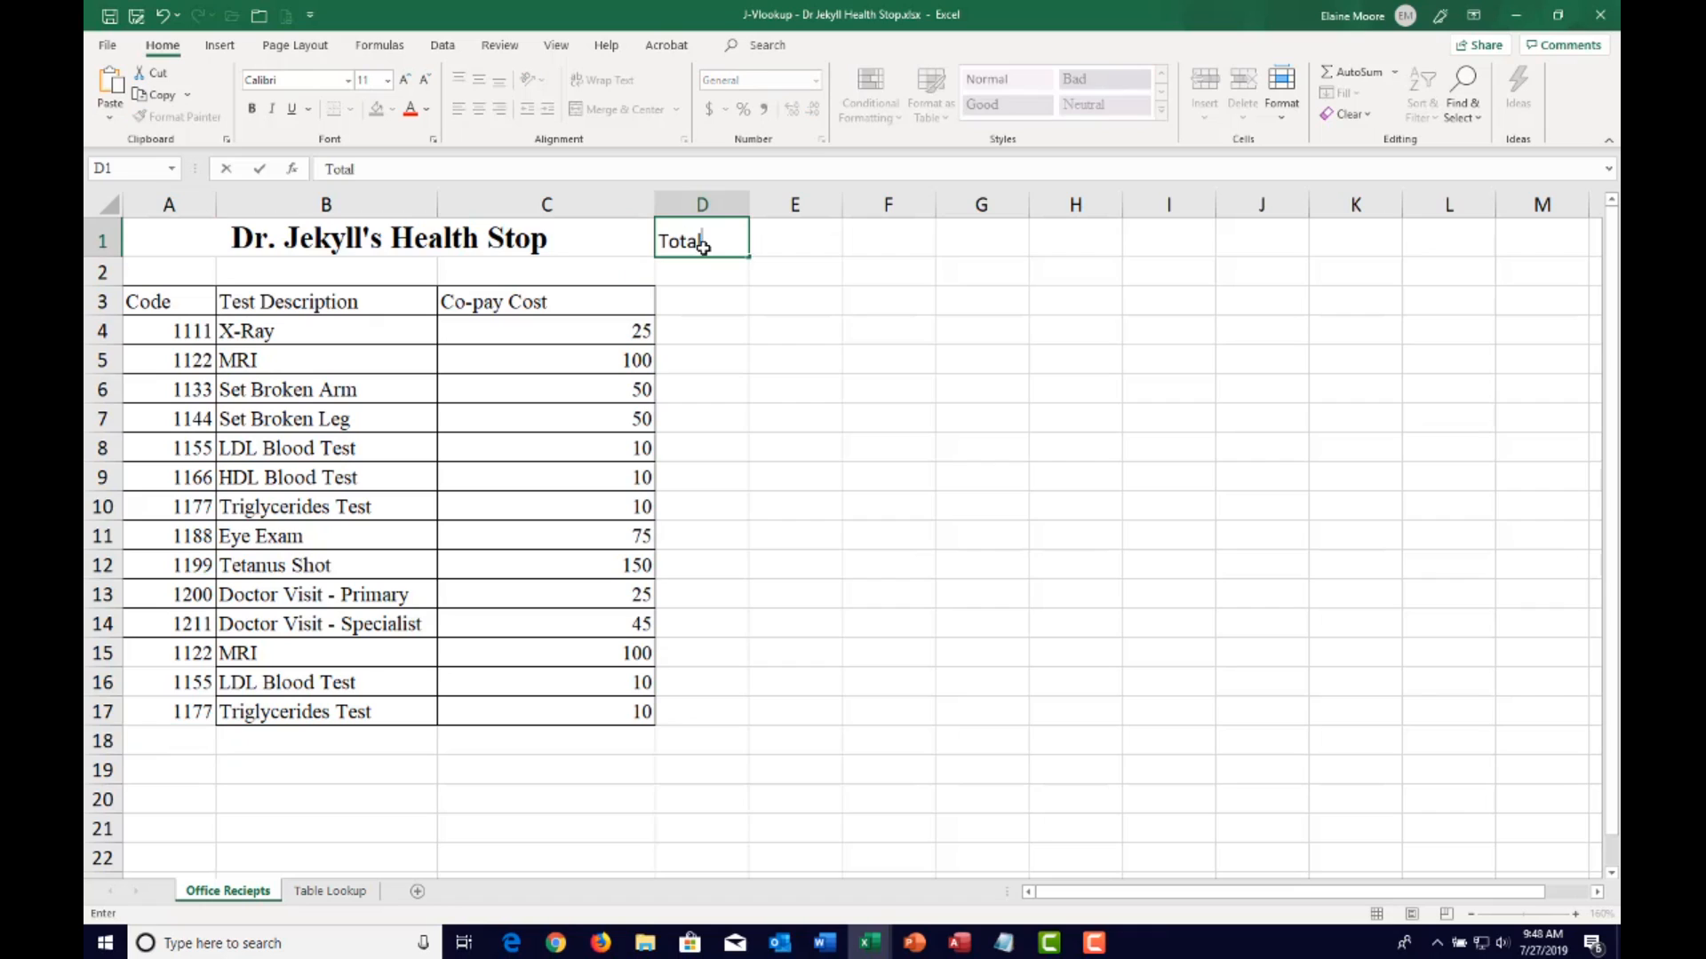
pyautogui.press('Tab')
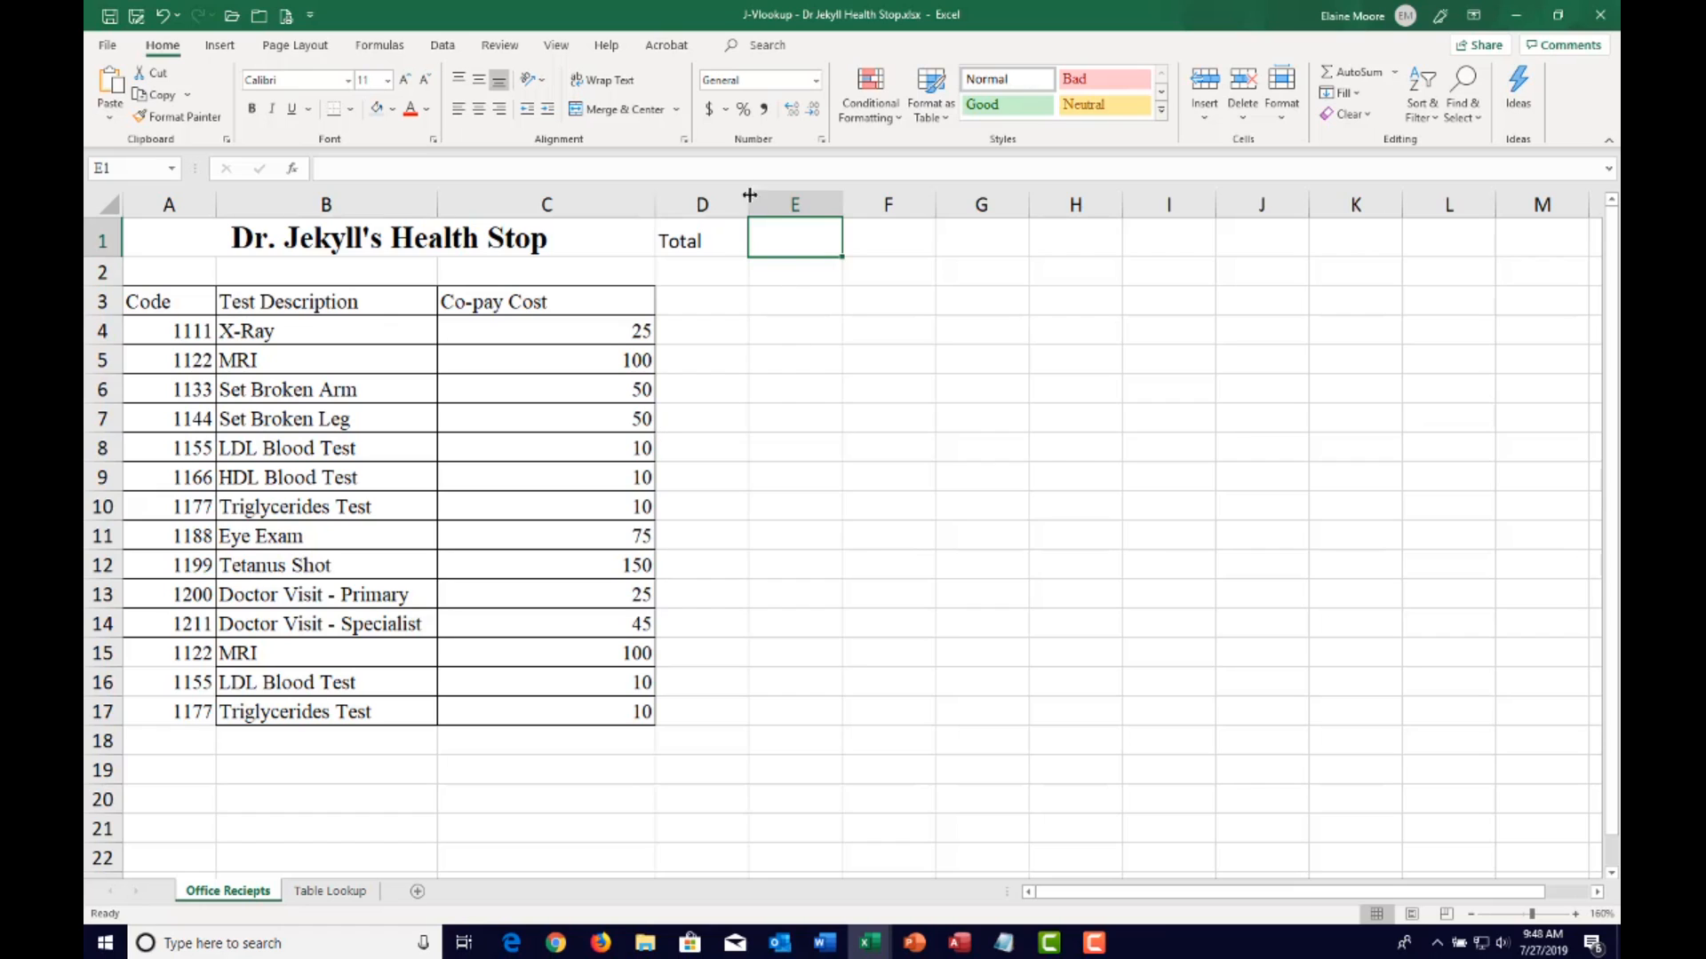
# Sum the co-pay costs in cell E1 with AutoSum over the range C4:C440
pyautogui.click(1375, 79)
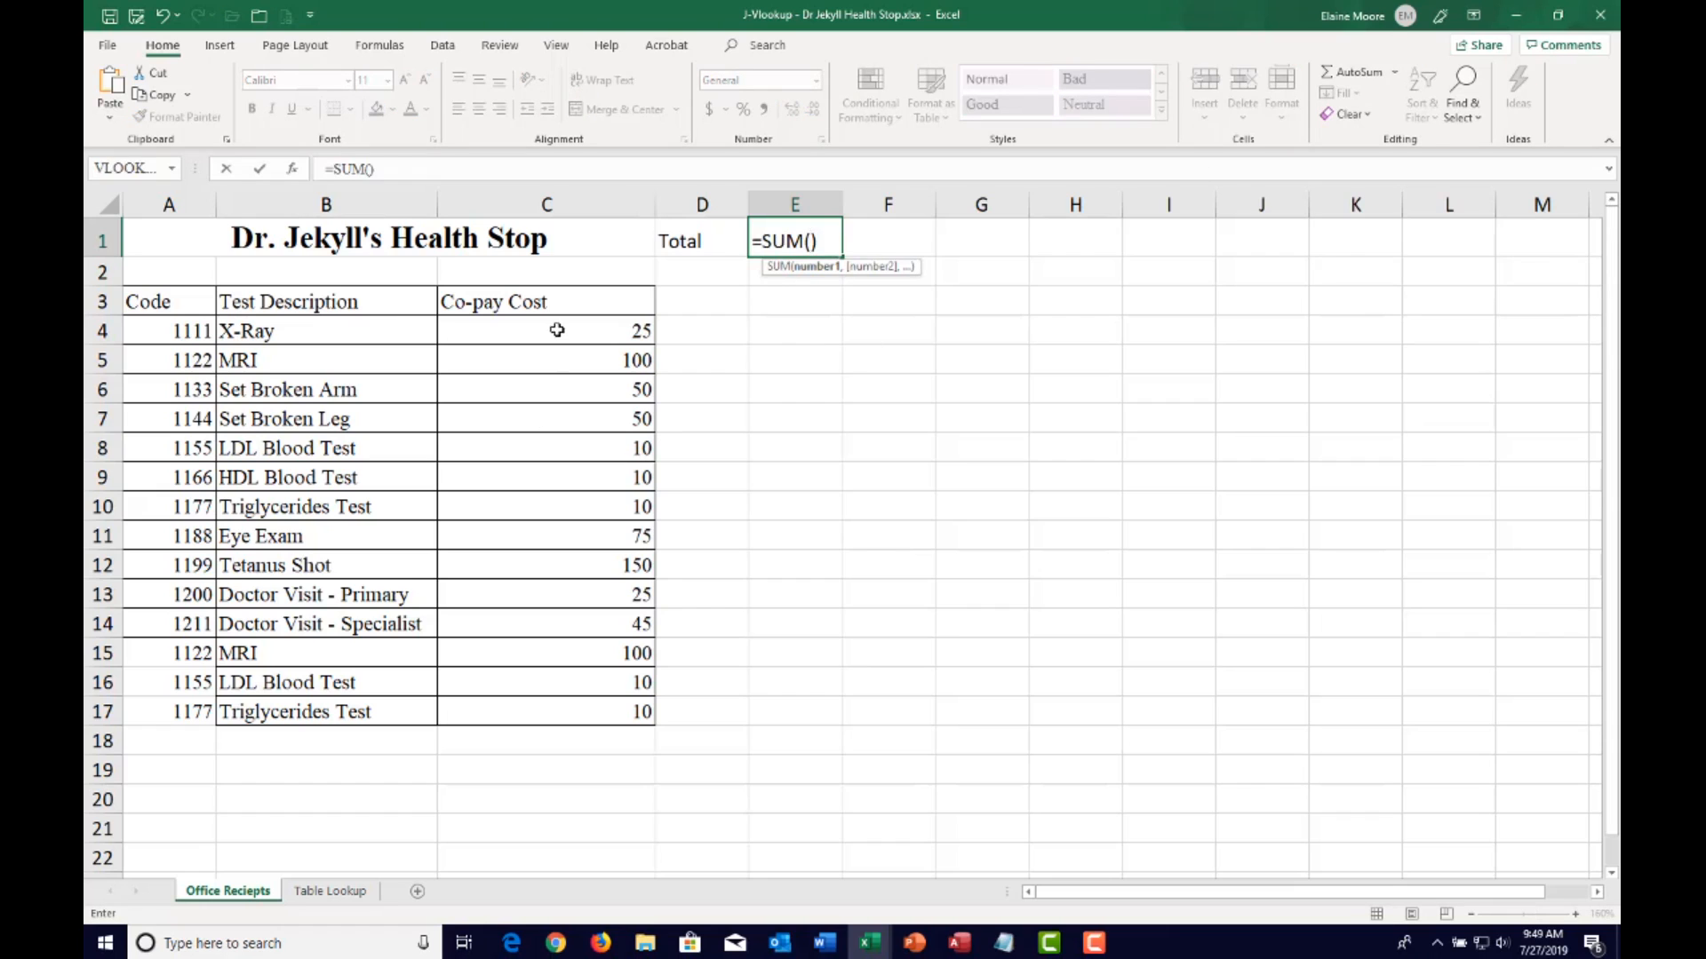
pyautogui.moveTo(557, 330); pyautogui.dragTo(586, 780)
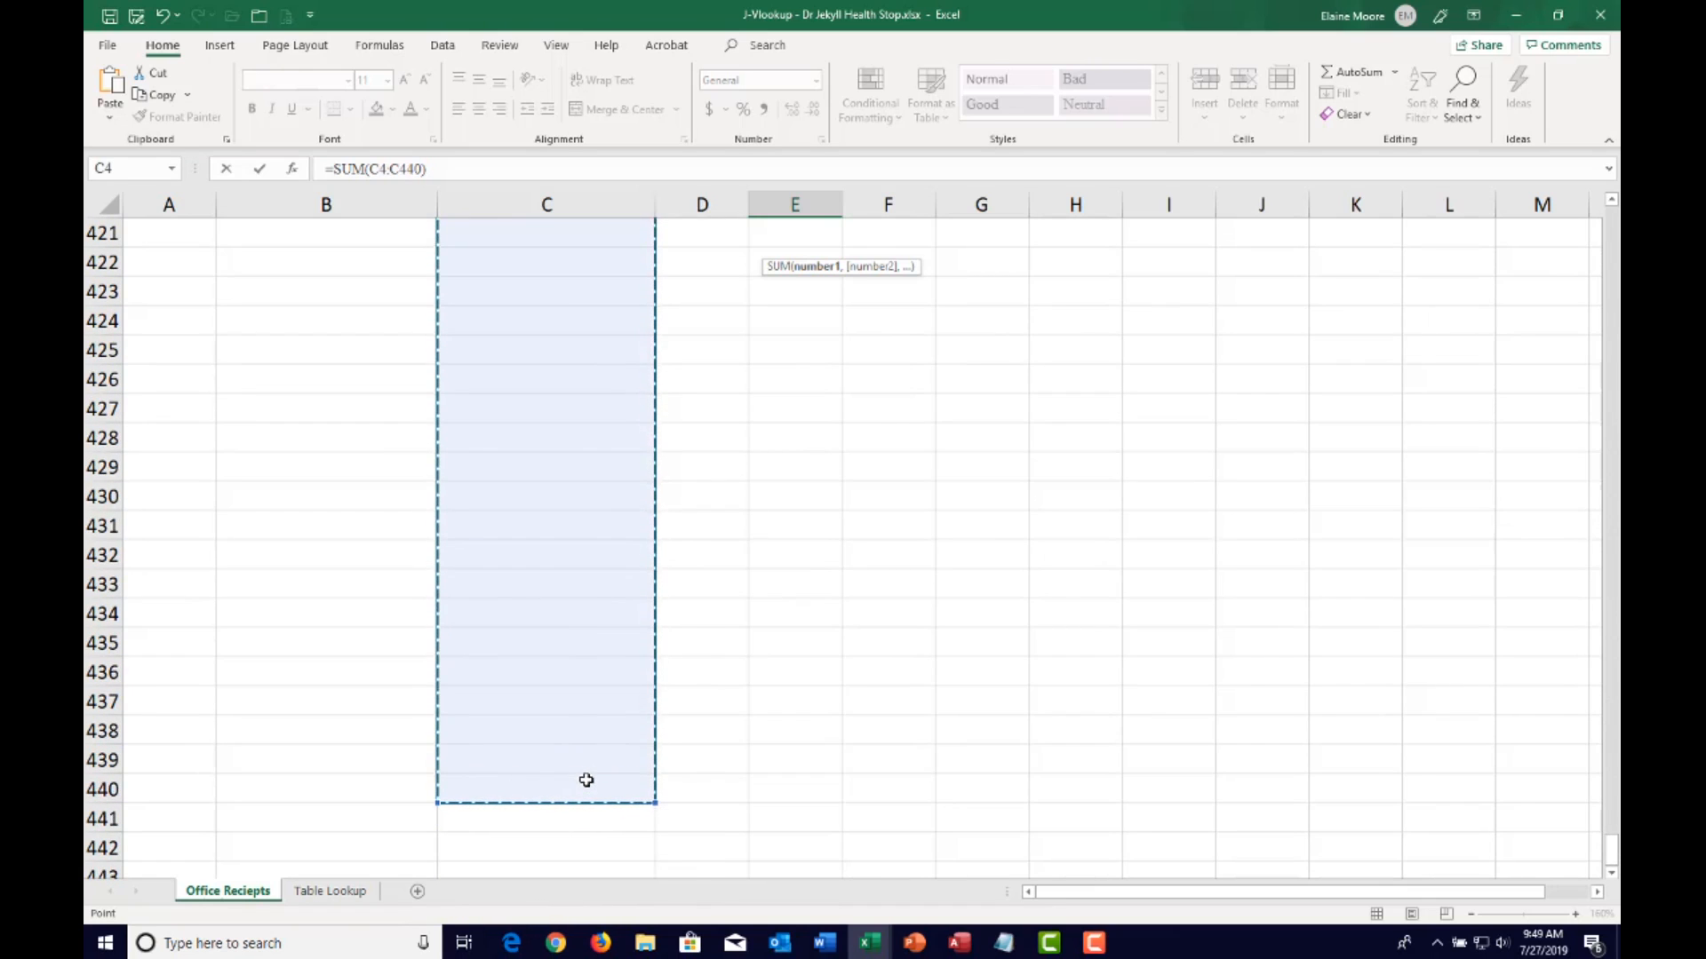
pyautogui.press('Return')
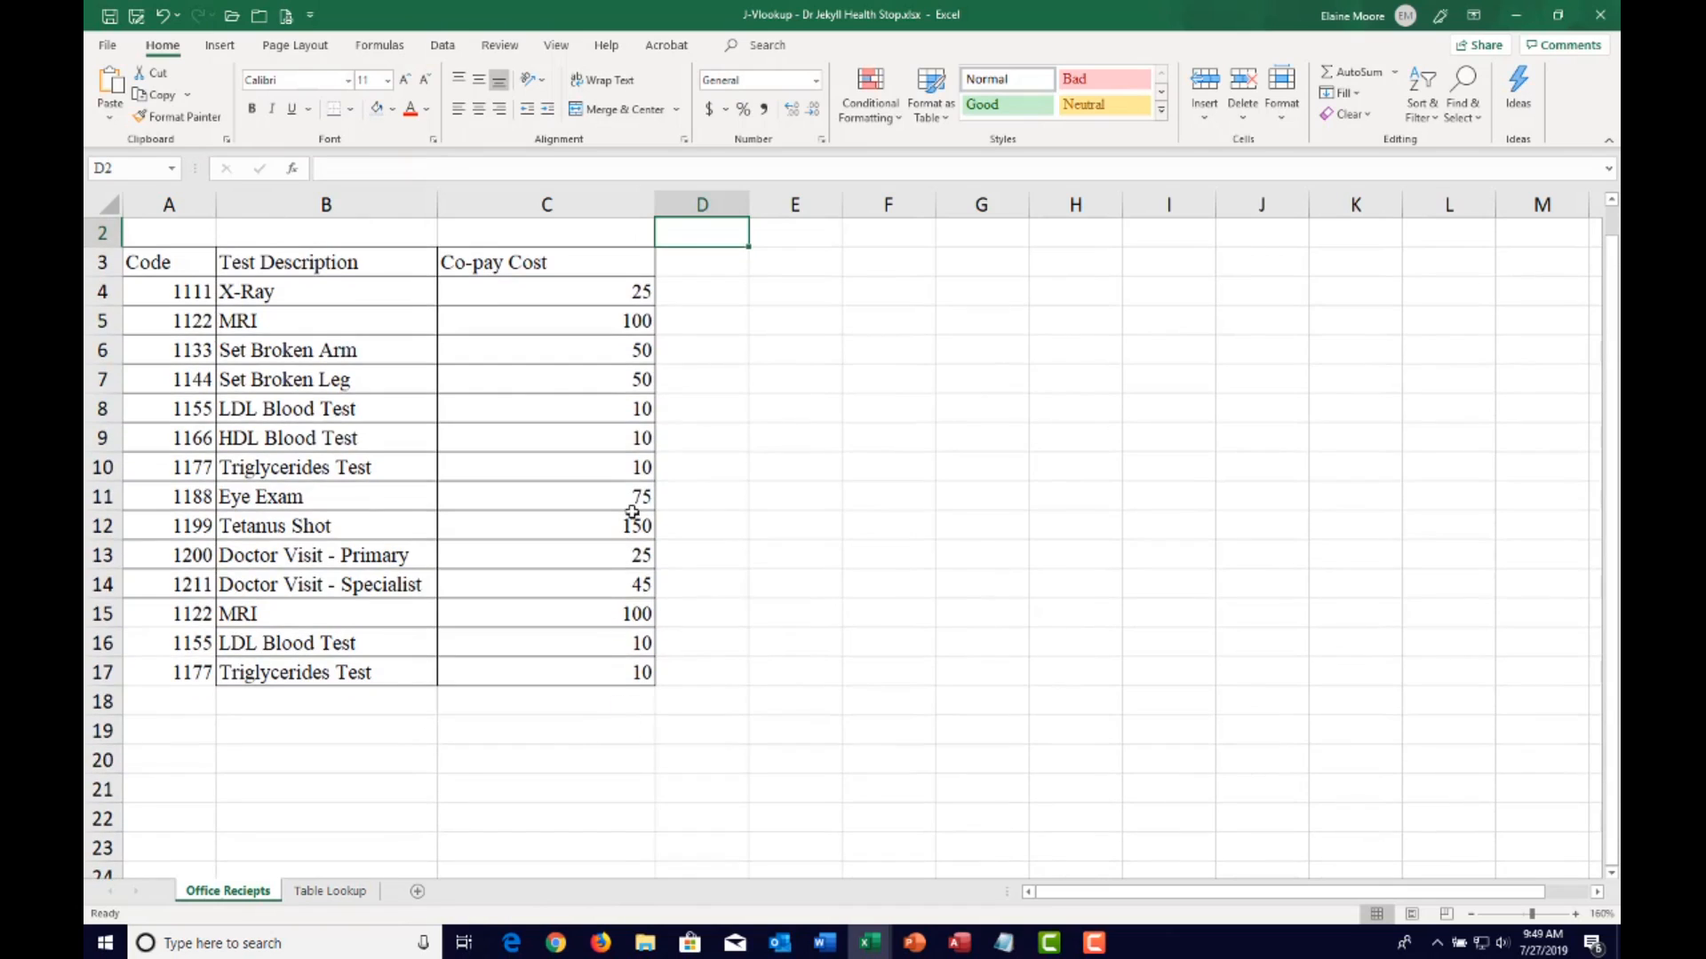
pyautogui.scroll(1, 735, 501)
pyautogui.click(812, 240)
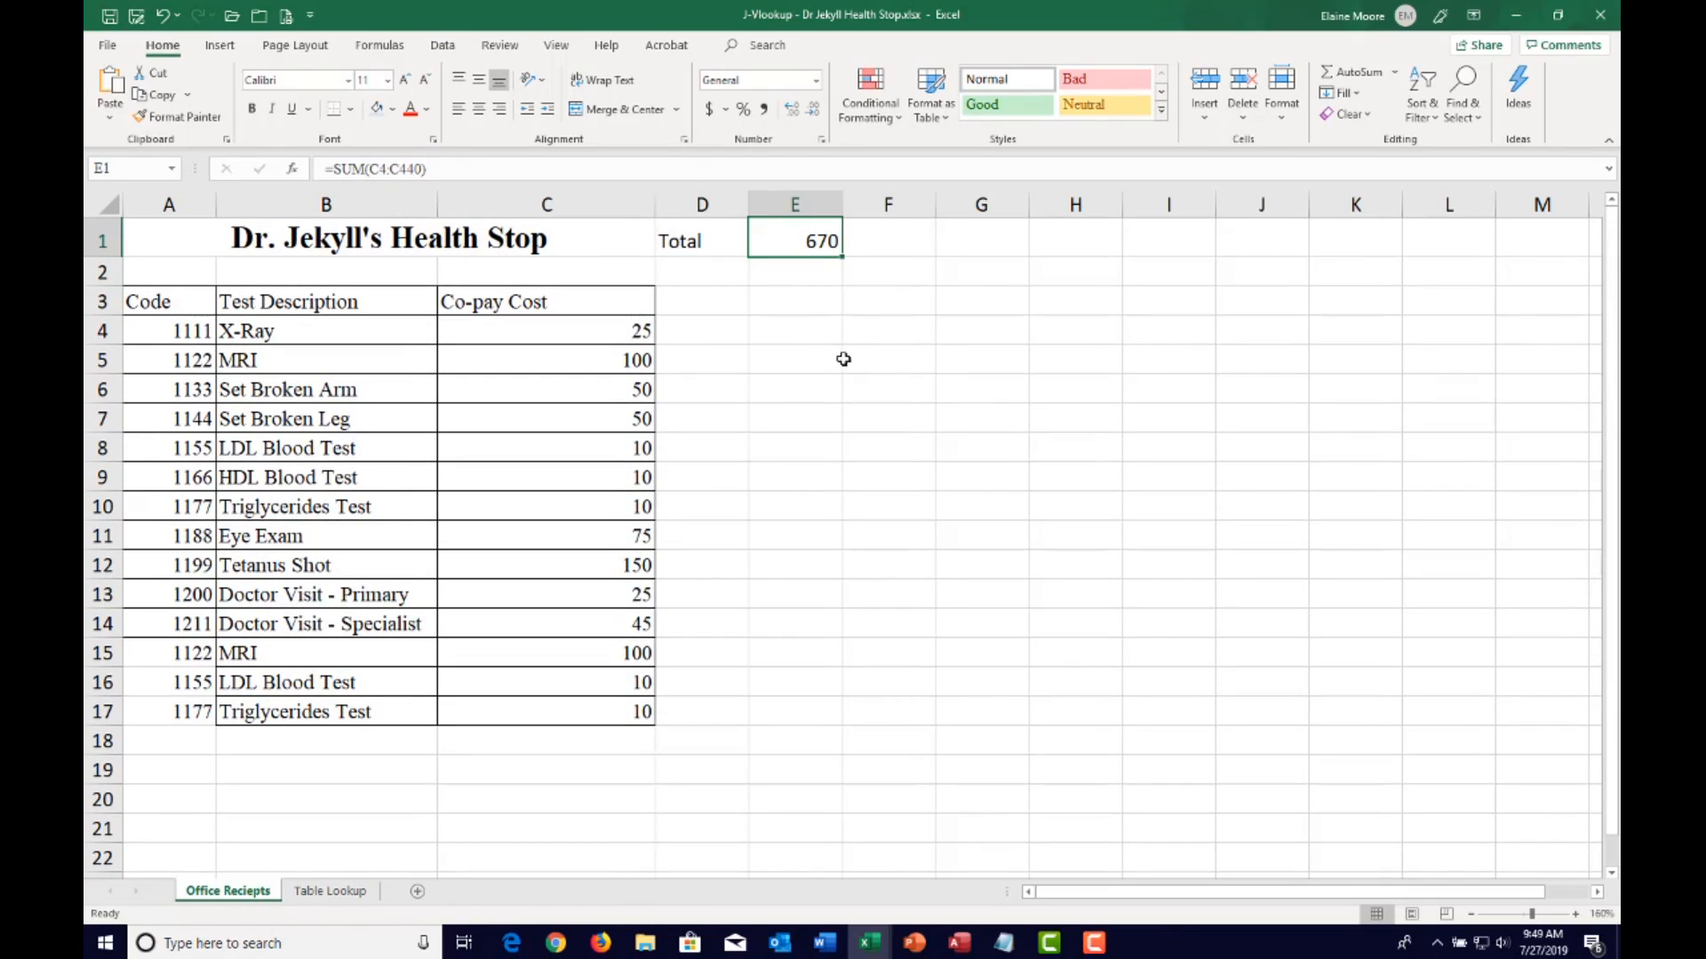
# Apply the comma number style to cells D1:E1
pyautogui.click(736, 242)
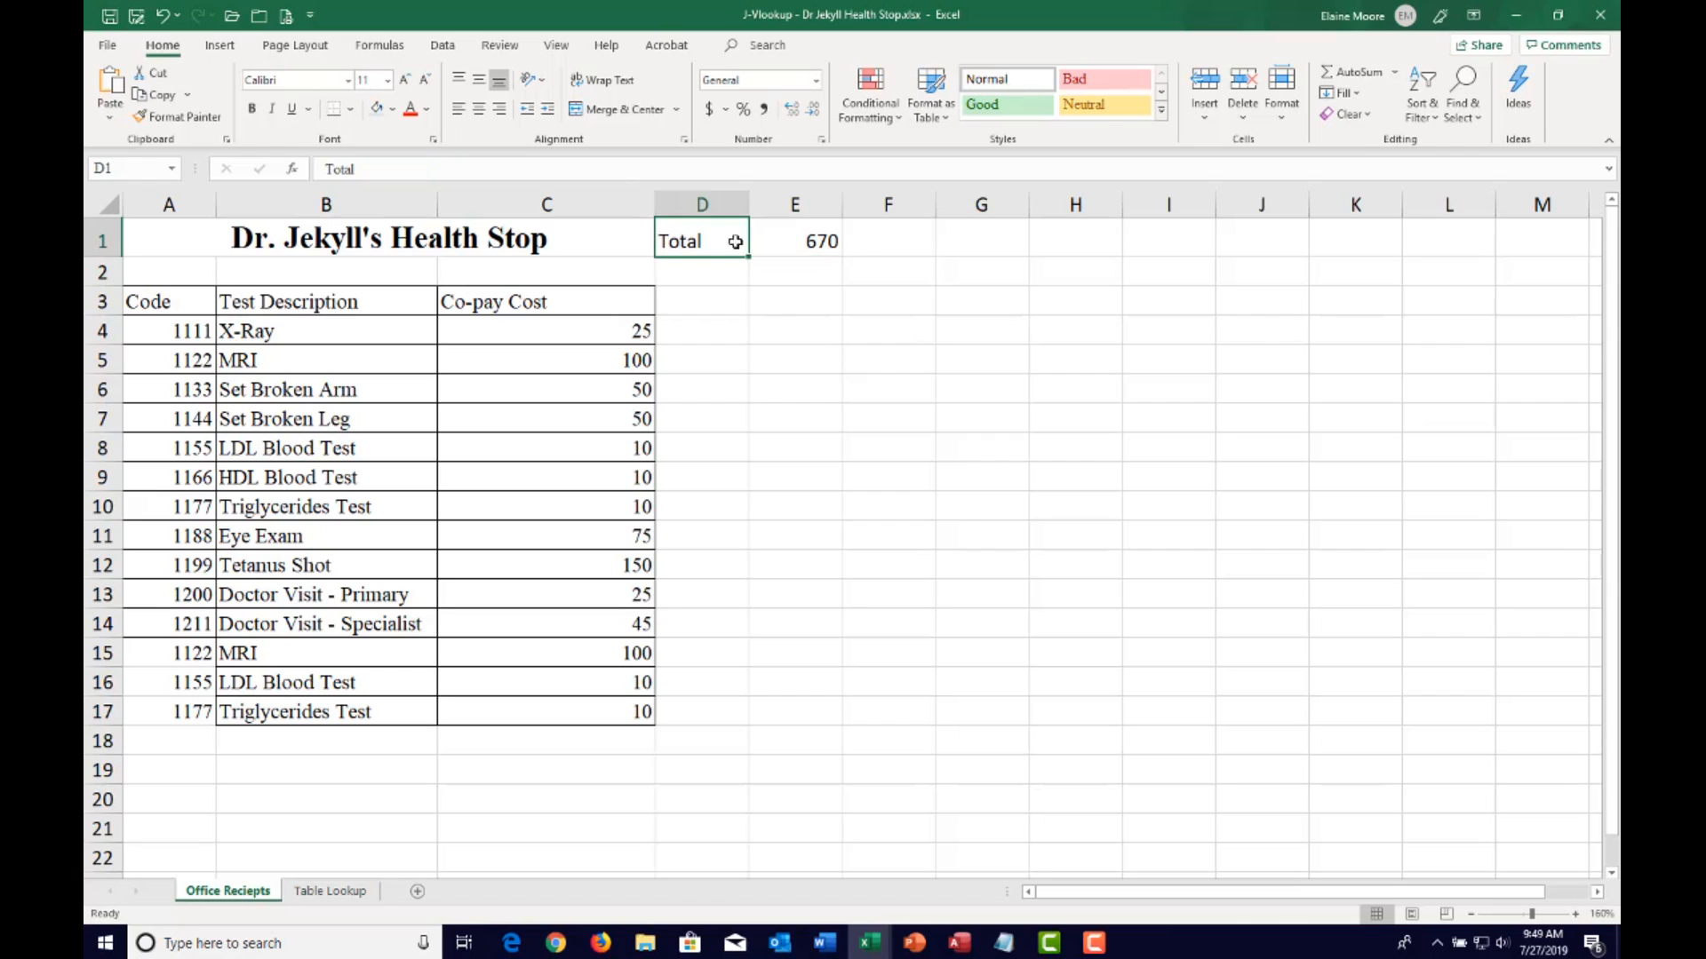
pyautogui.moveTo(736, 242); pyautogui.dragTo(782, 238)
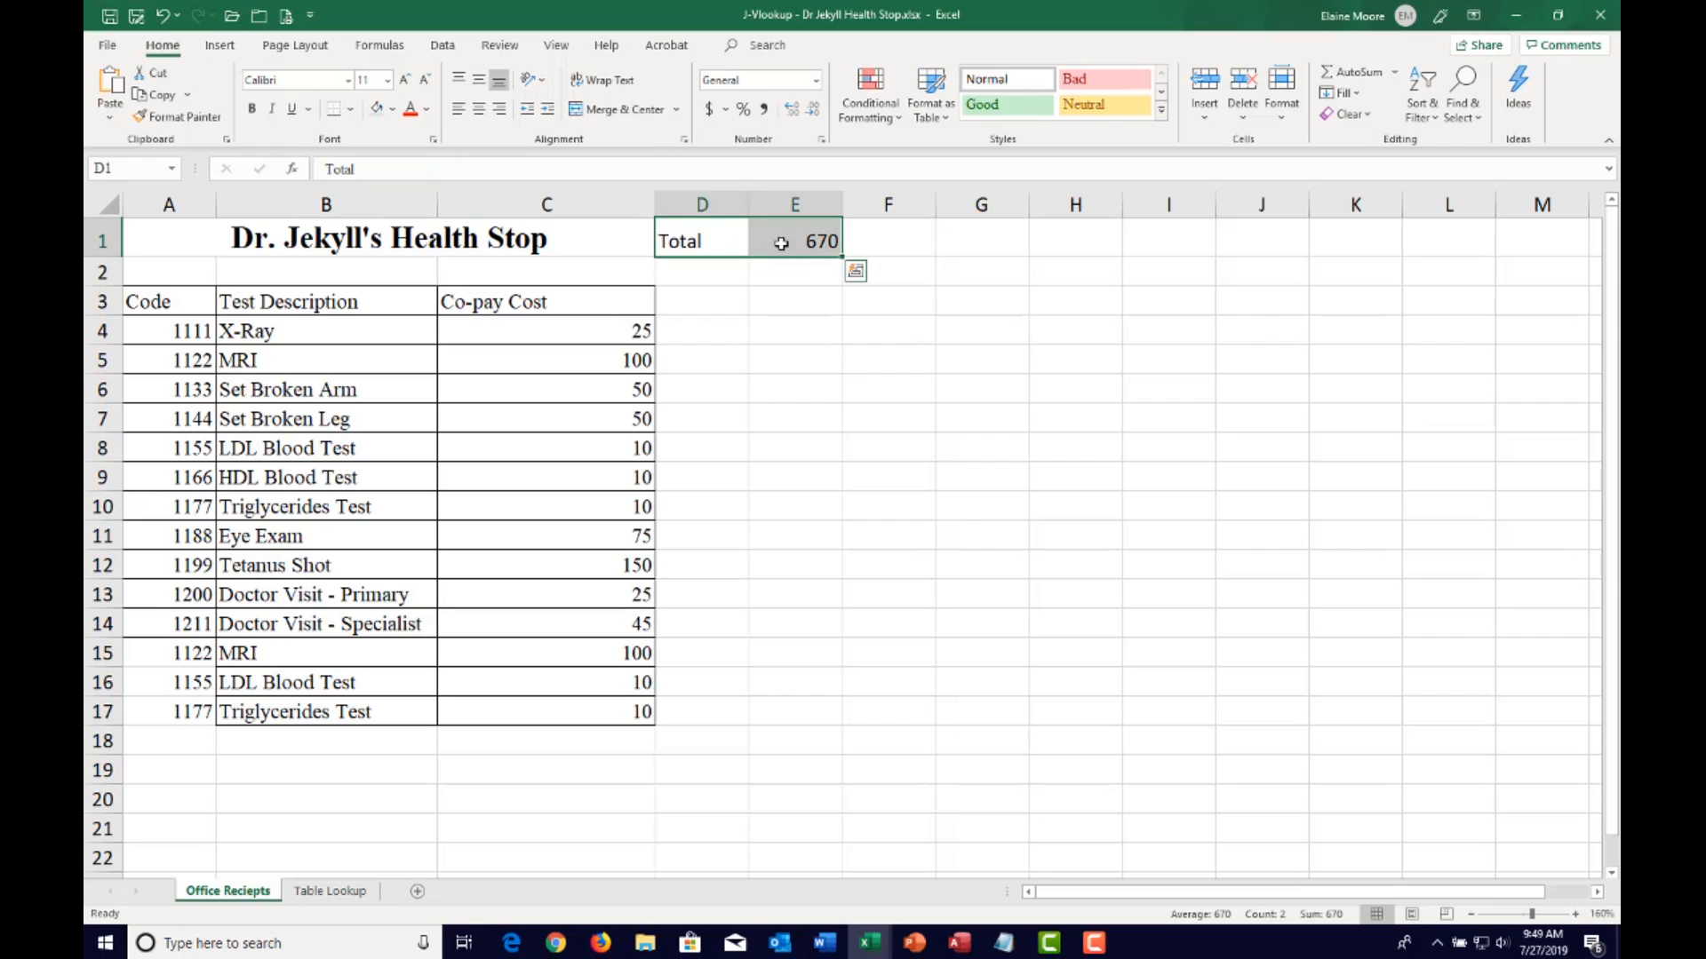
pyautogui.click(167, 105)
pyautogui.click(764, 109)
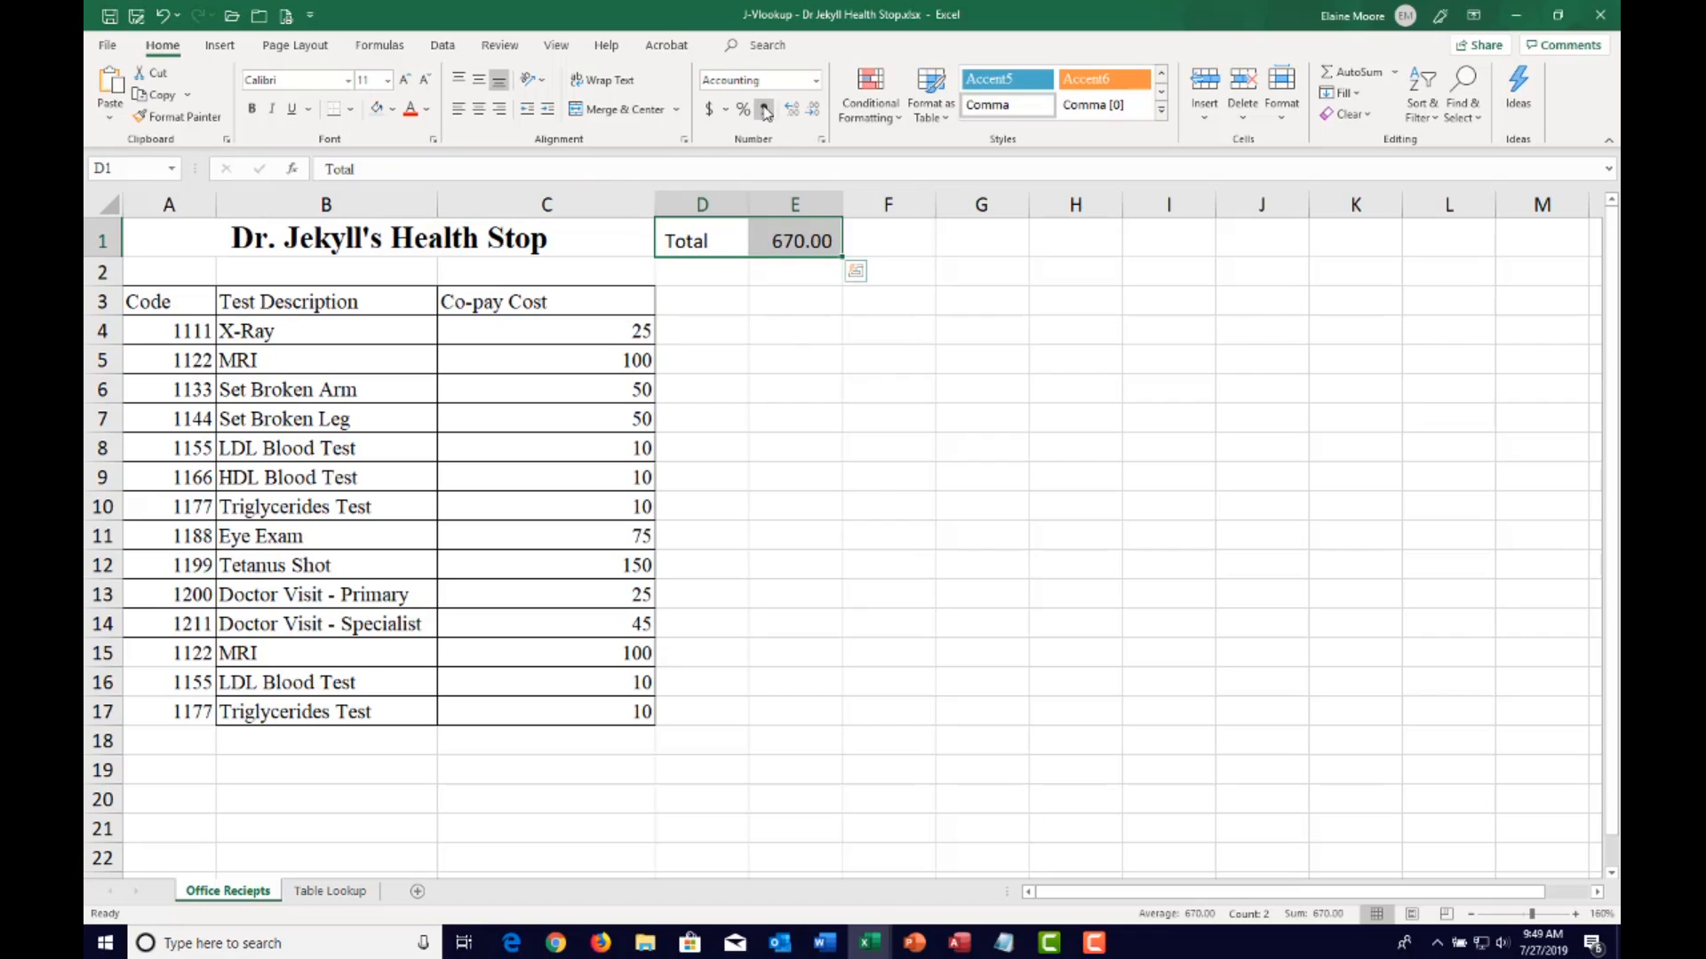
# Set the font of D1:E1 to Times New Roman at size 12
pyautogui.click(315, 81)
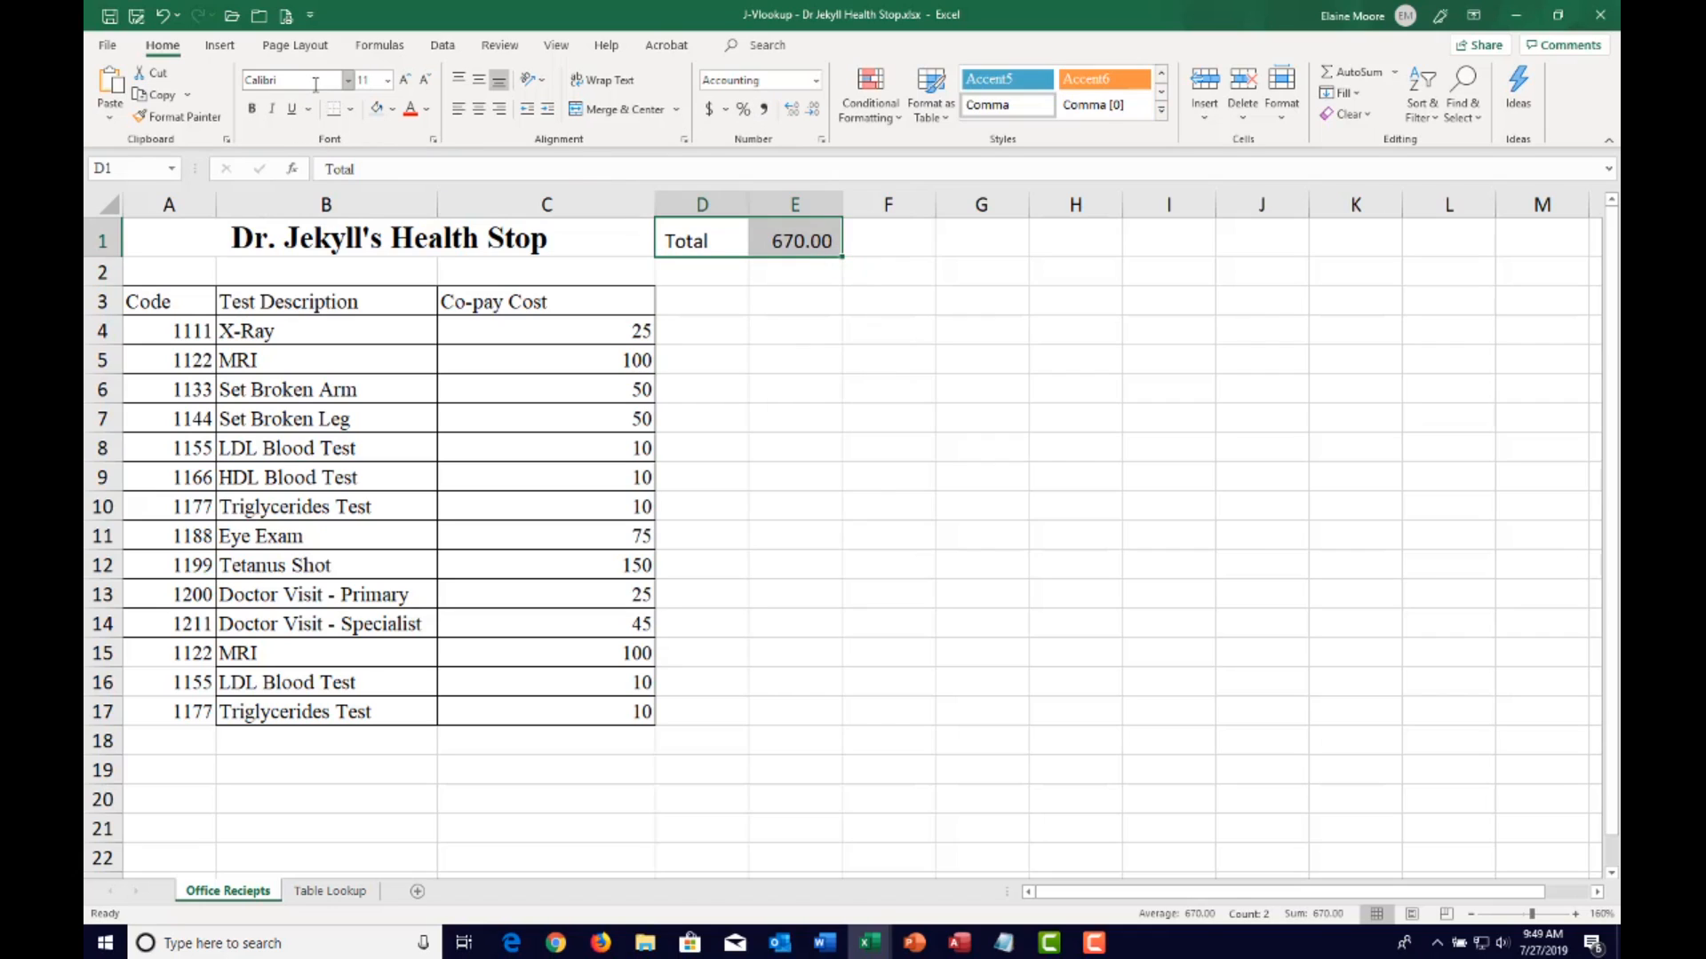
pyautogui.write('Times New Roman')
pyautogui.press('Tab')
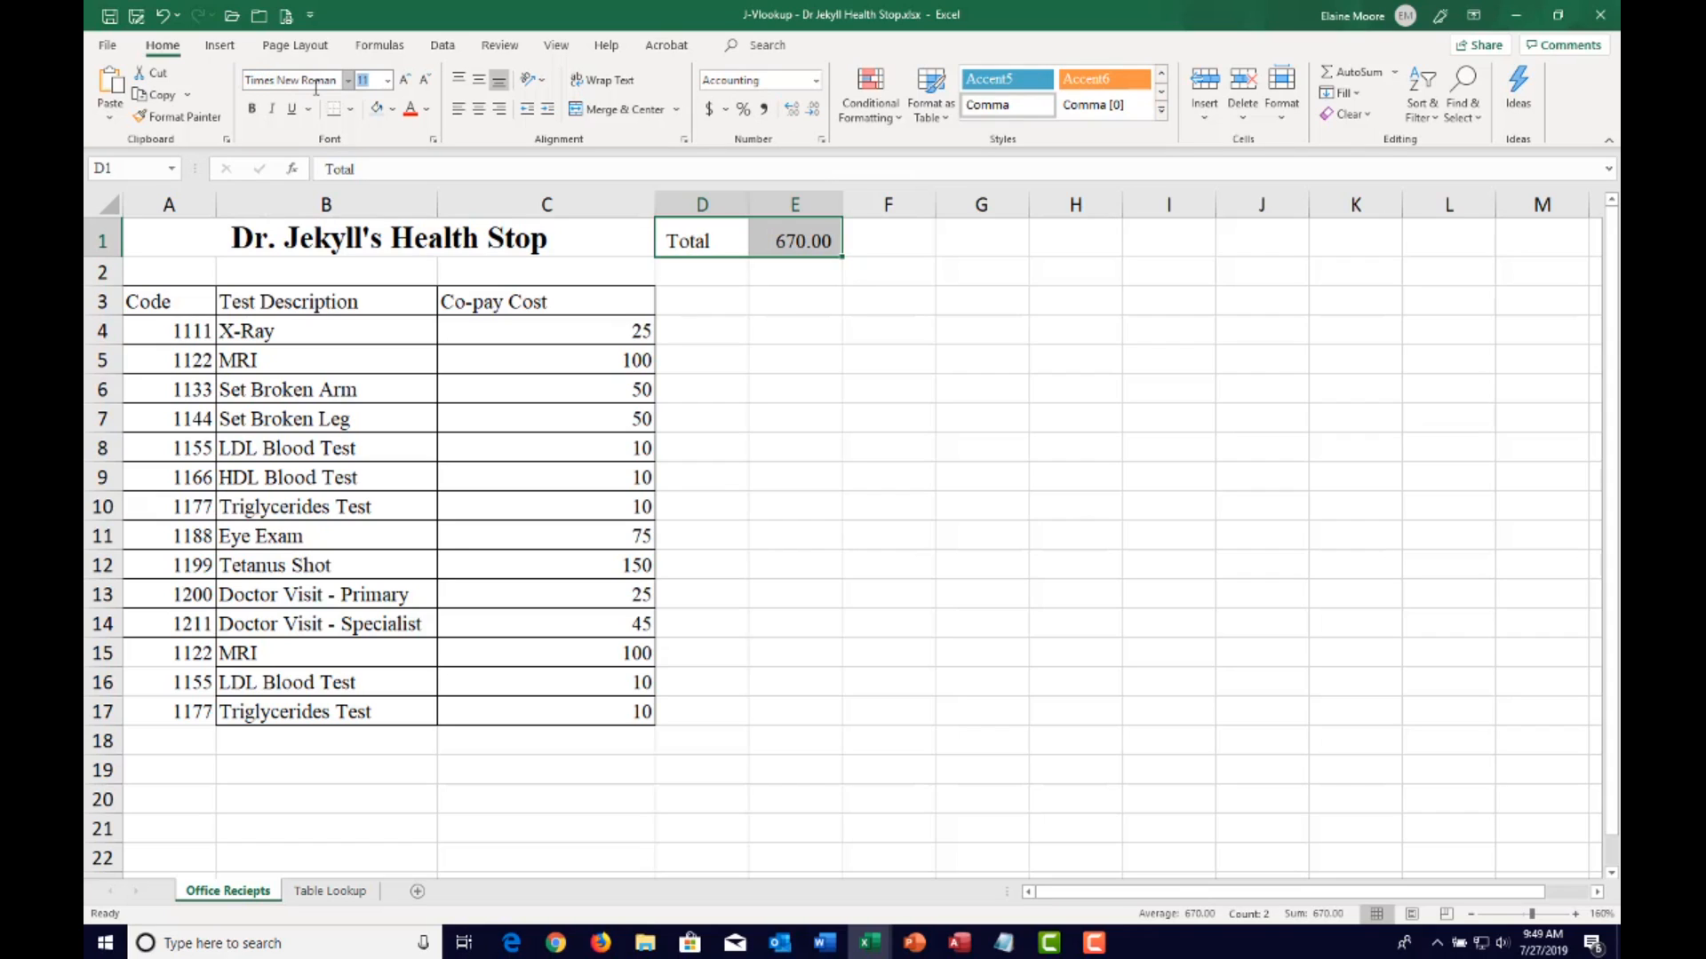
pyautogui.press('Return')
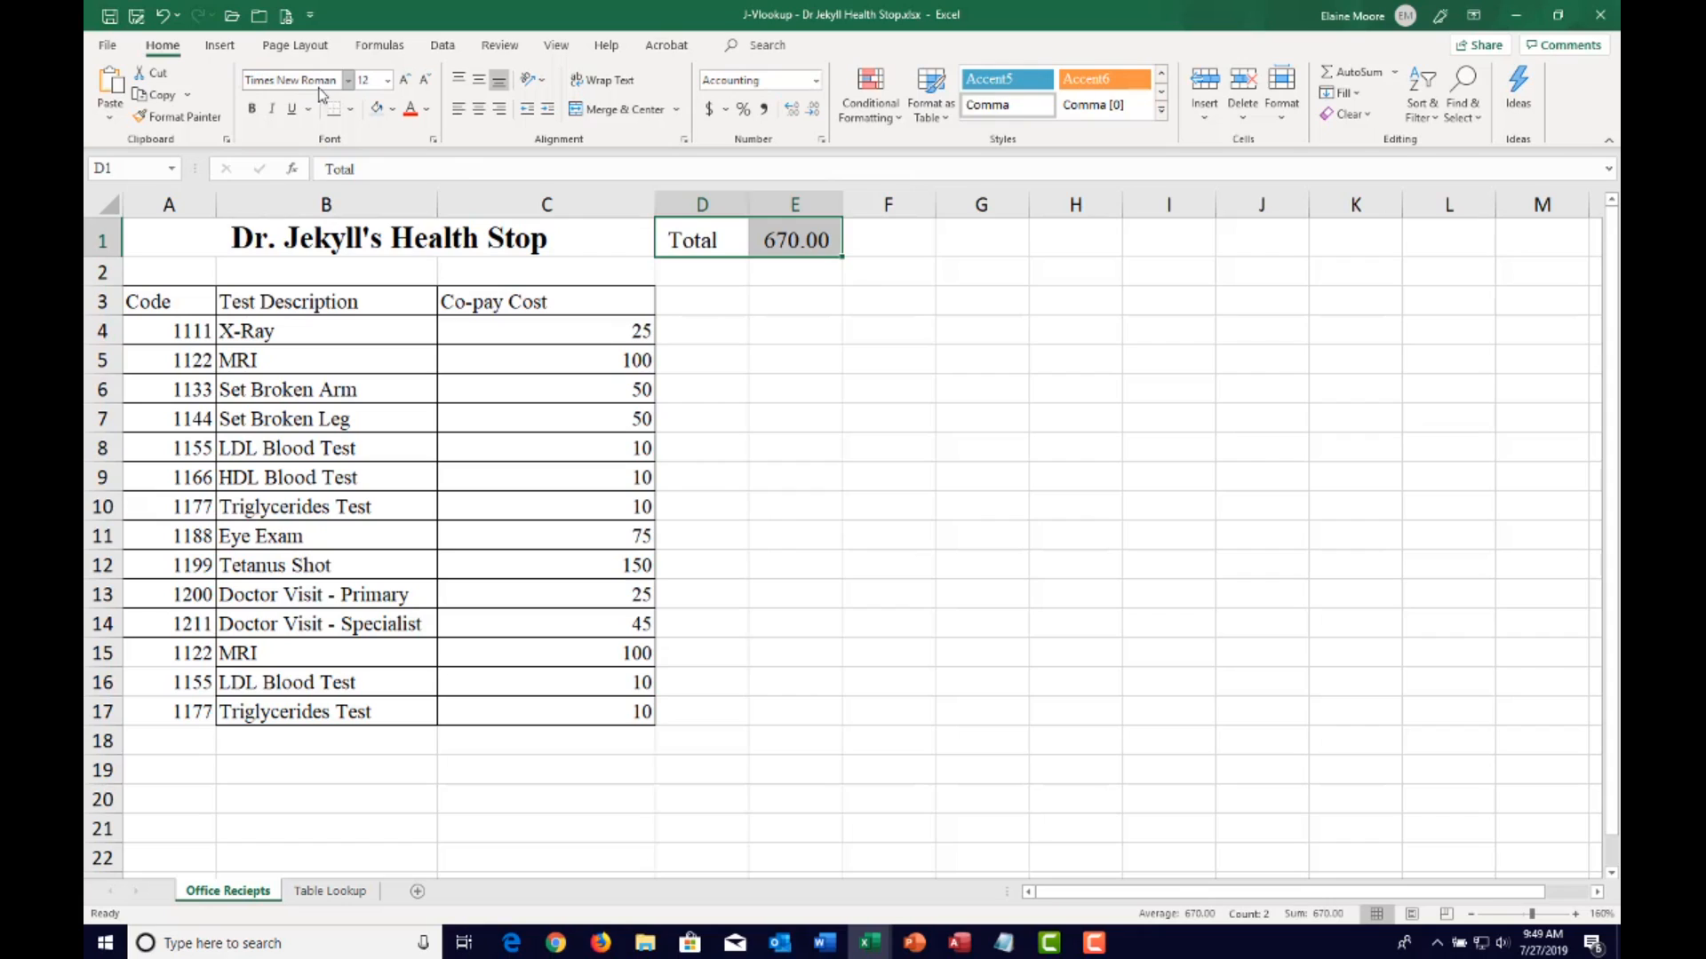
pyautogui.click(764, 328)
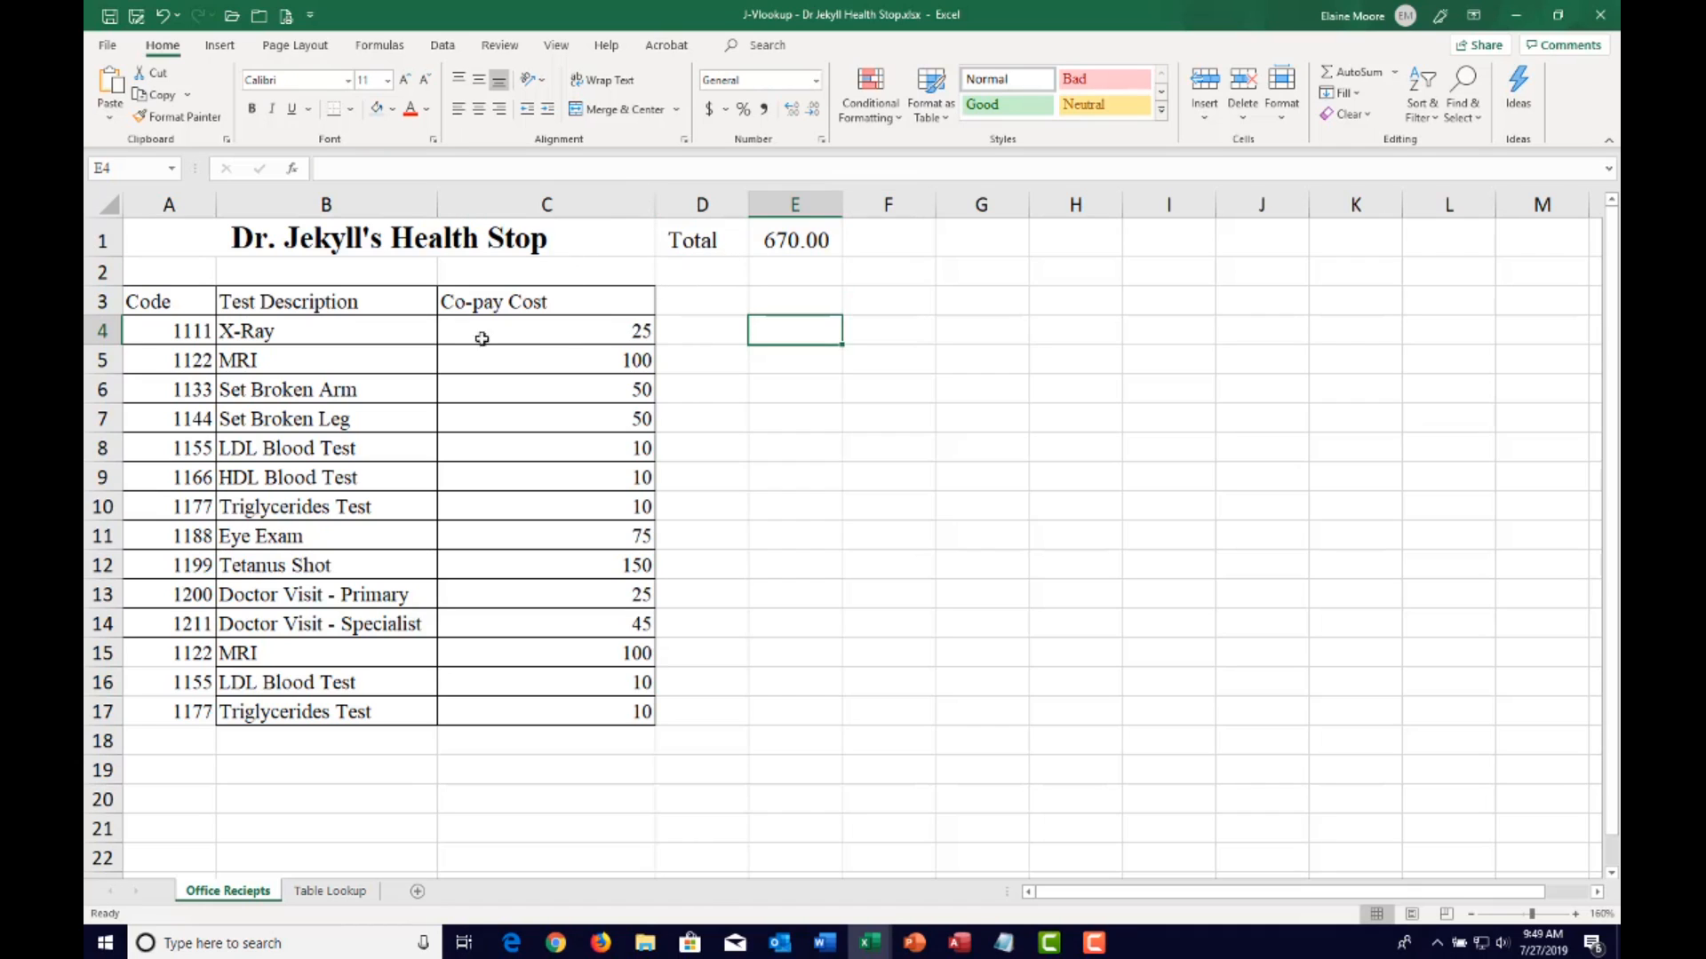
# Display the formulas across the worksheet to review the lookups and the sum, and return to showing values
pyautogui.click(424, 339)
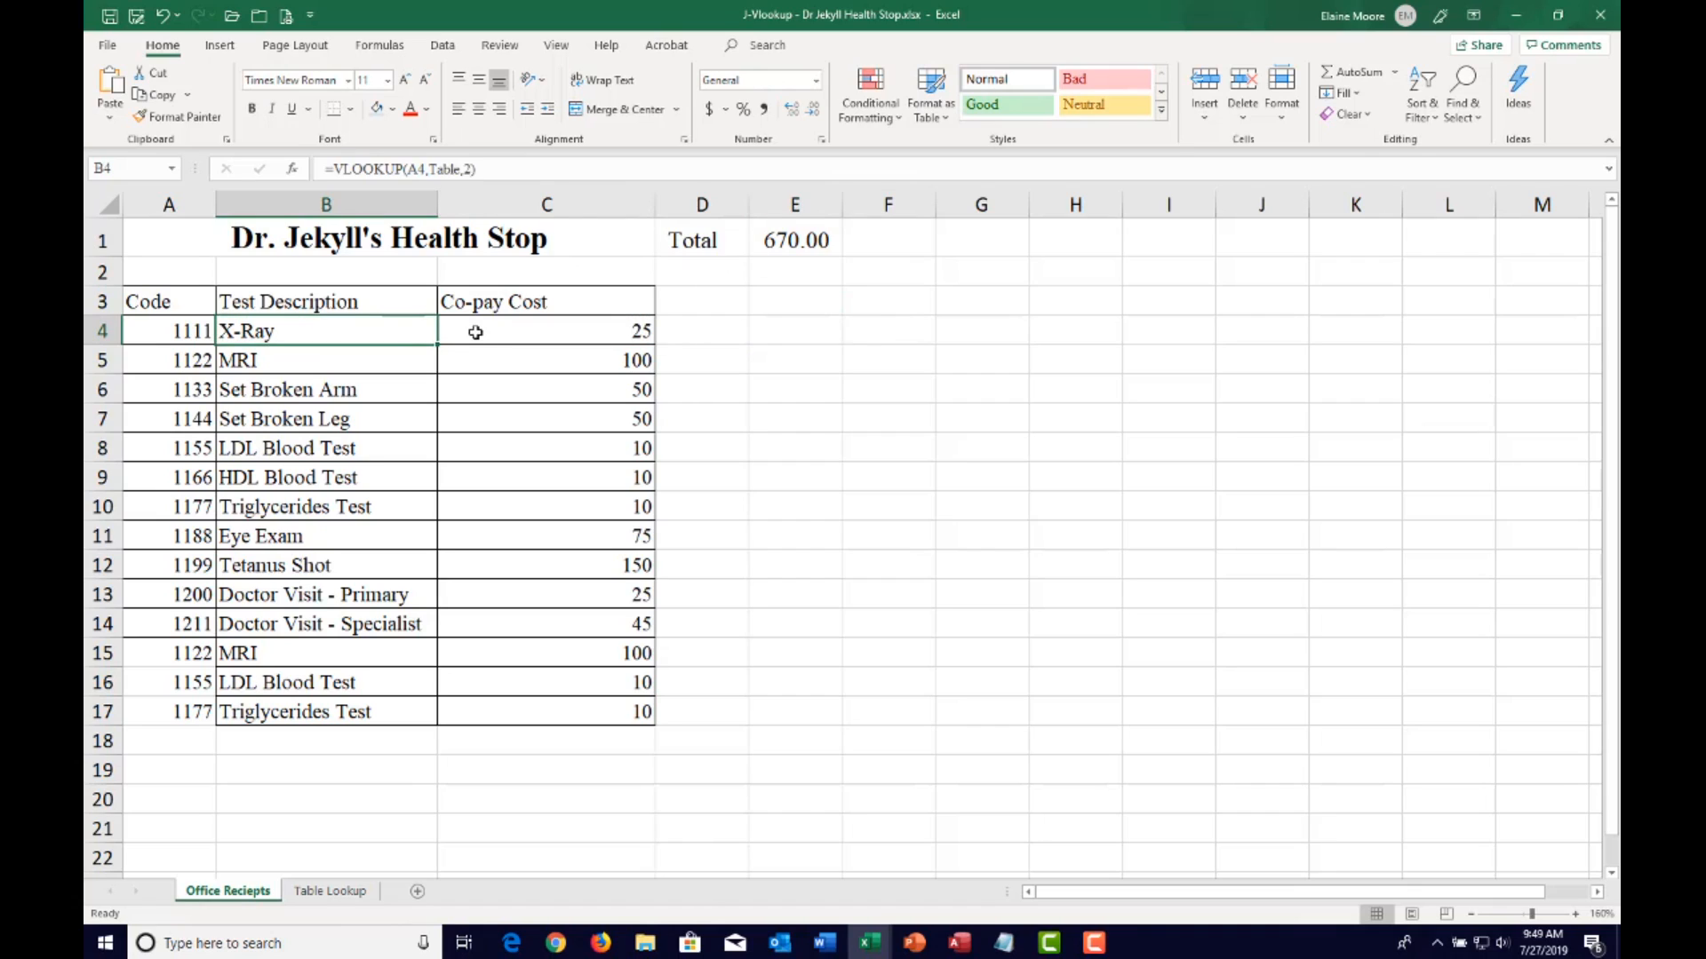
pyautogui.hotkey('ctrl', '`')
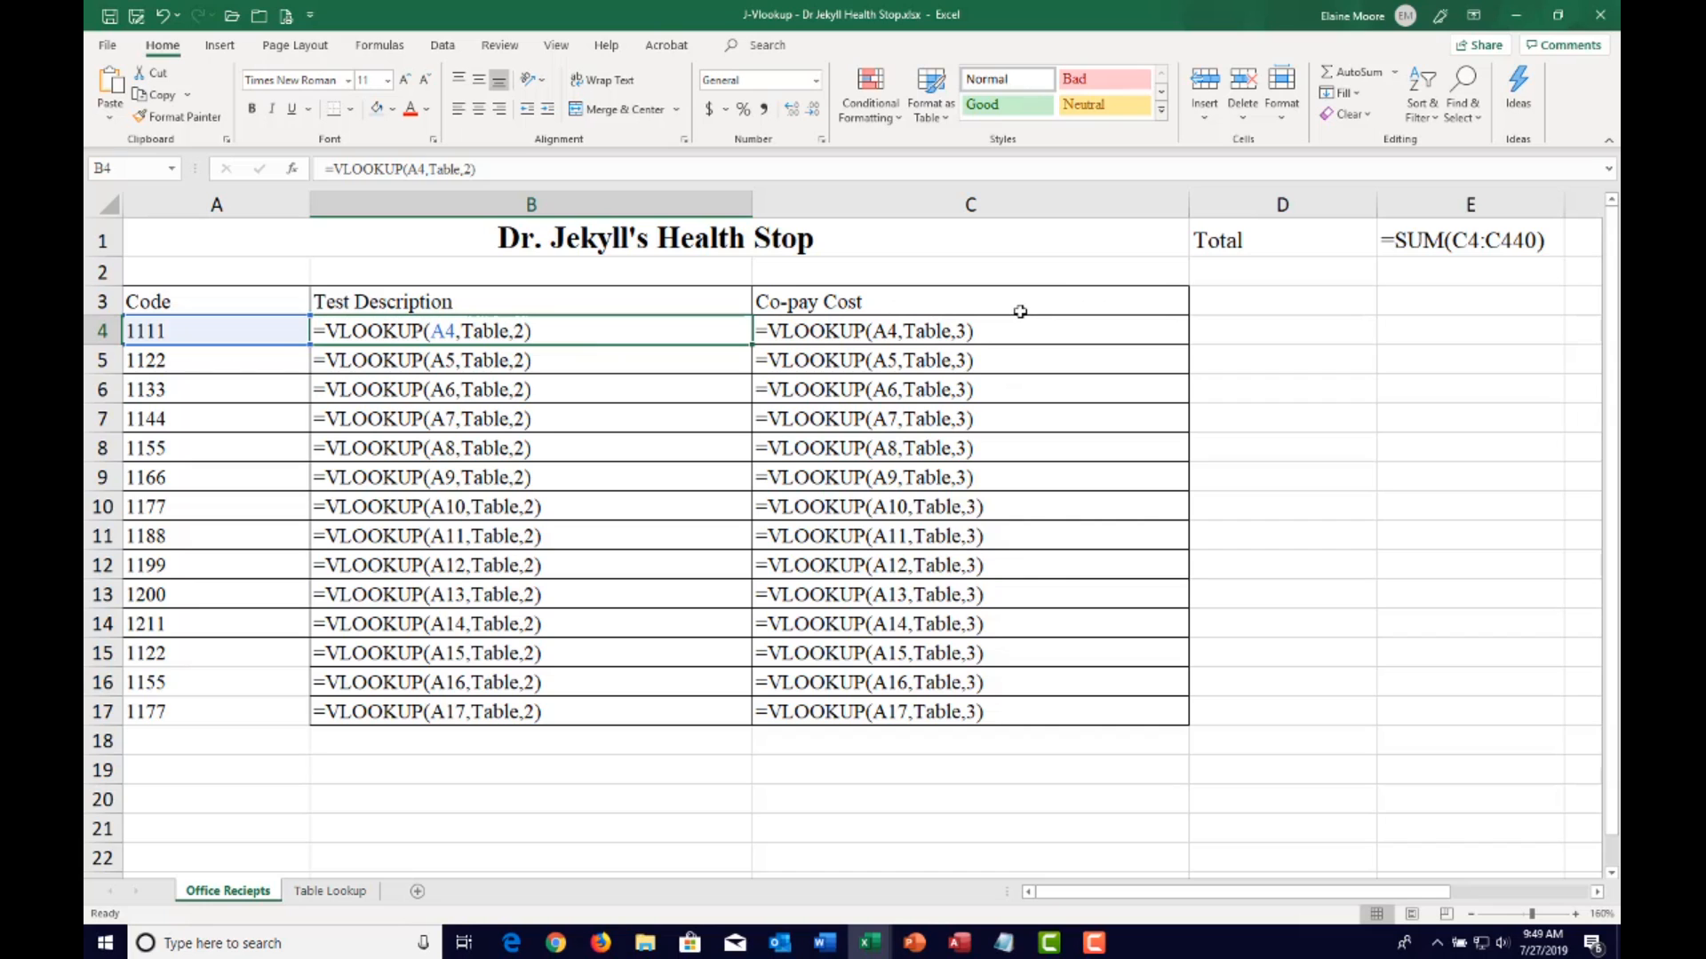
pyautogui.hotkey('ctrl', '`')
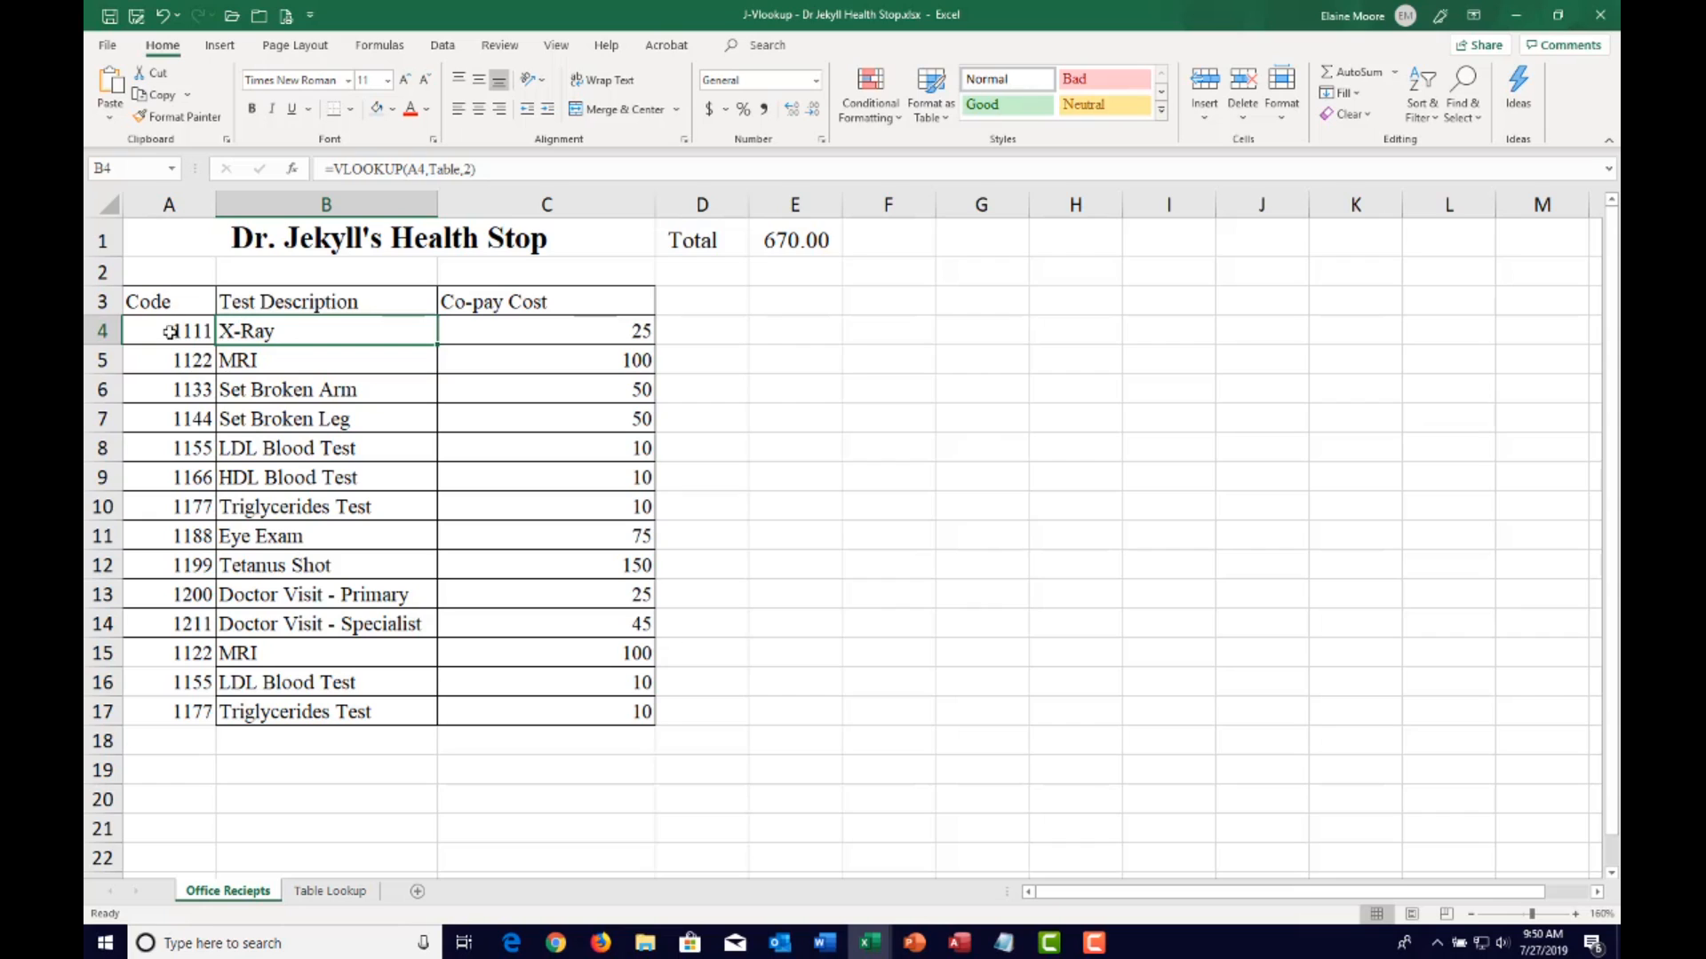
pyautogui.moveTo(174, 331); pyautogui.dragTo(168, 804)
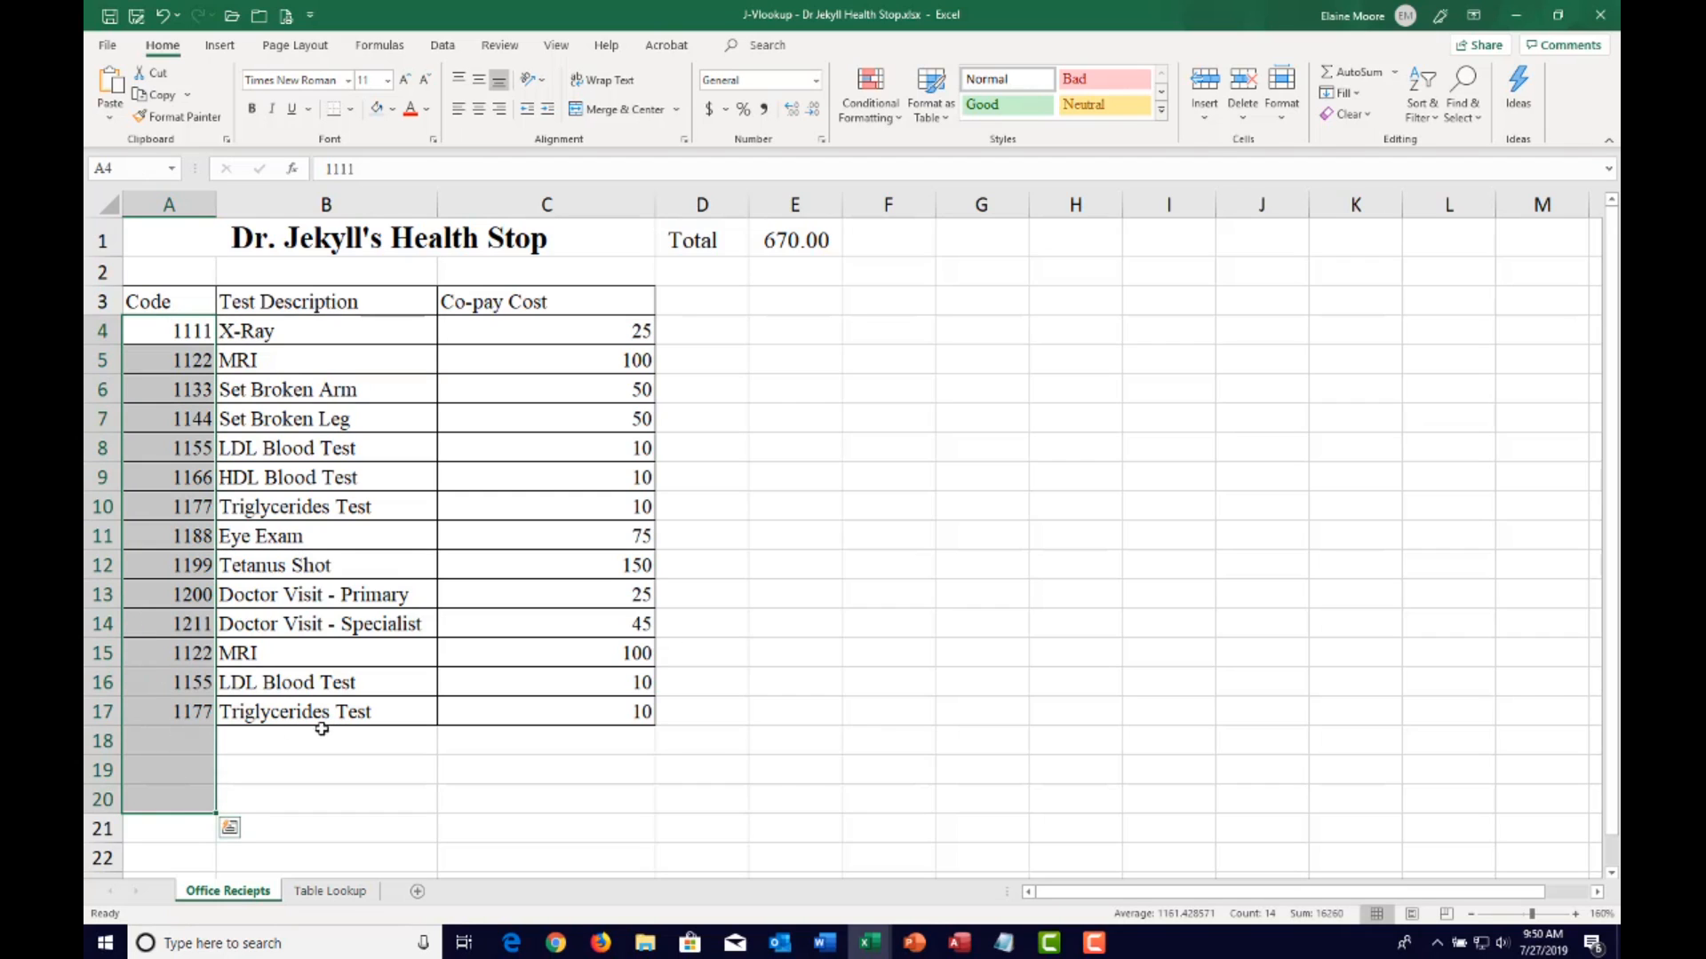
pyautogui.click(427, 483)
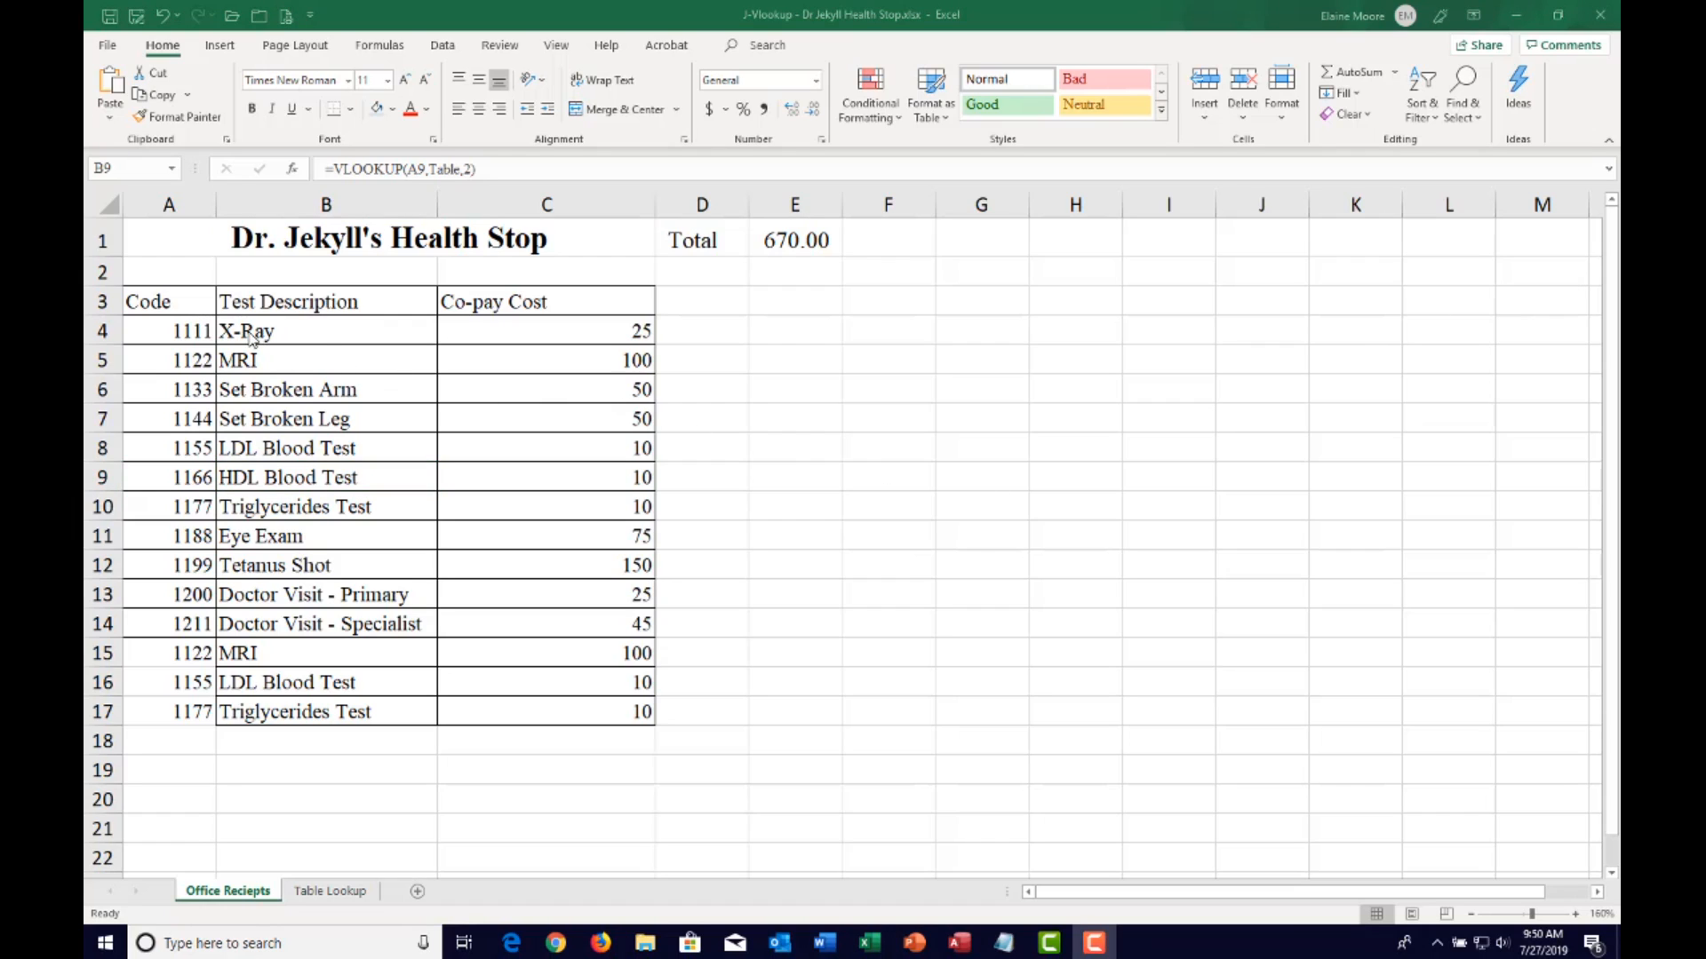
# Freeze panes at cell A4 so rows 1 to 3 stay in view, and check it on the lower rows
pyautogui.click(166, 343)
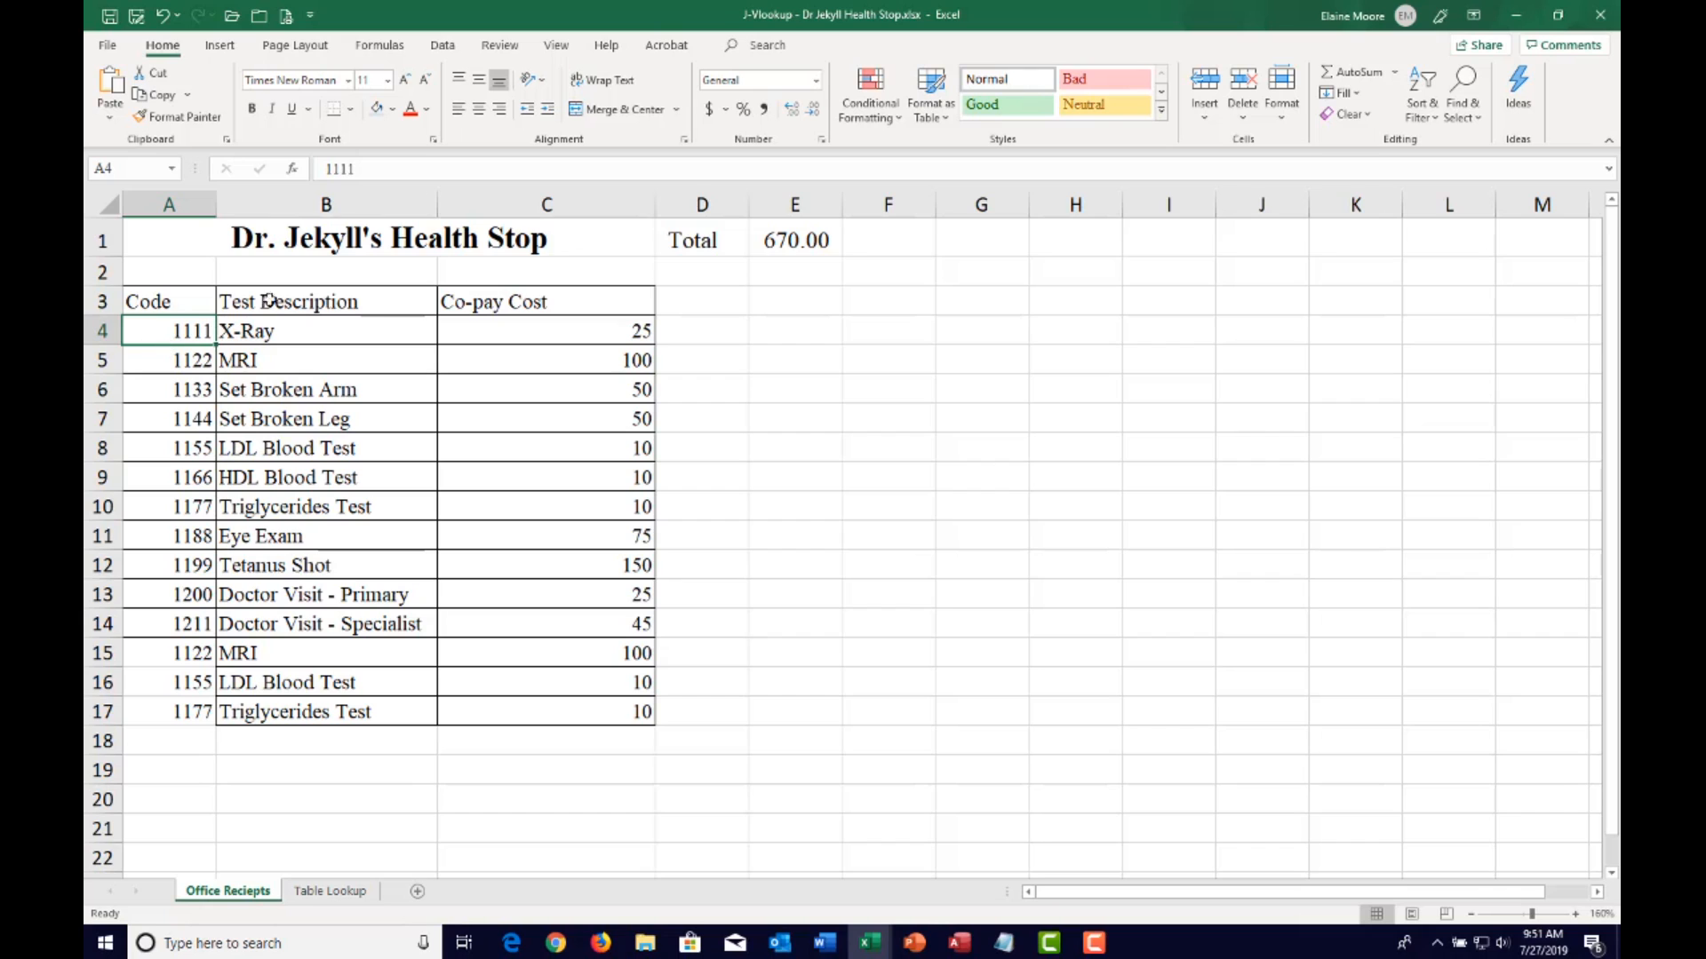
pyautogui.click(556, 47)
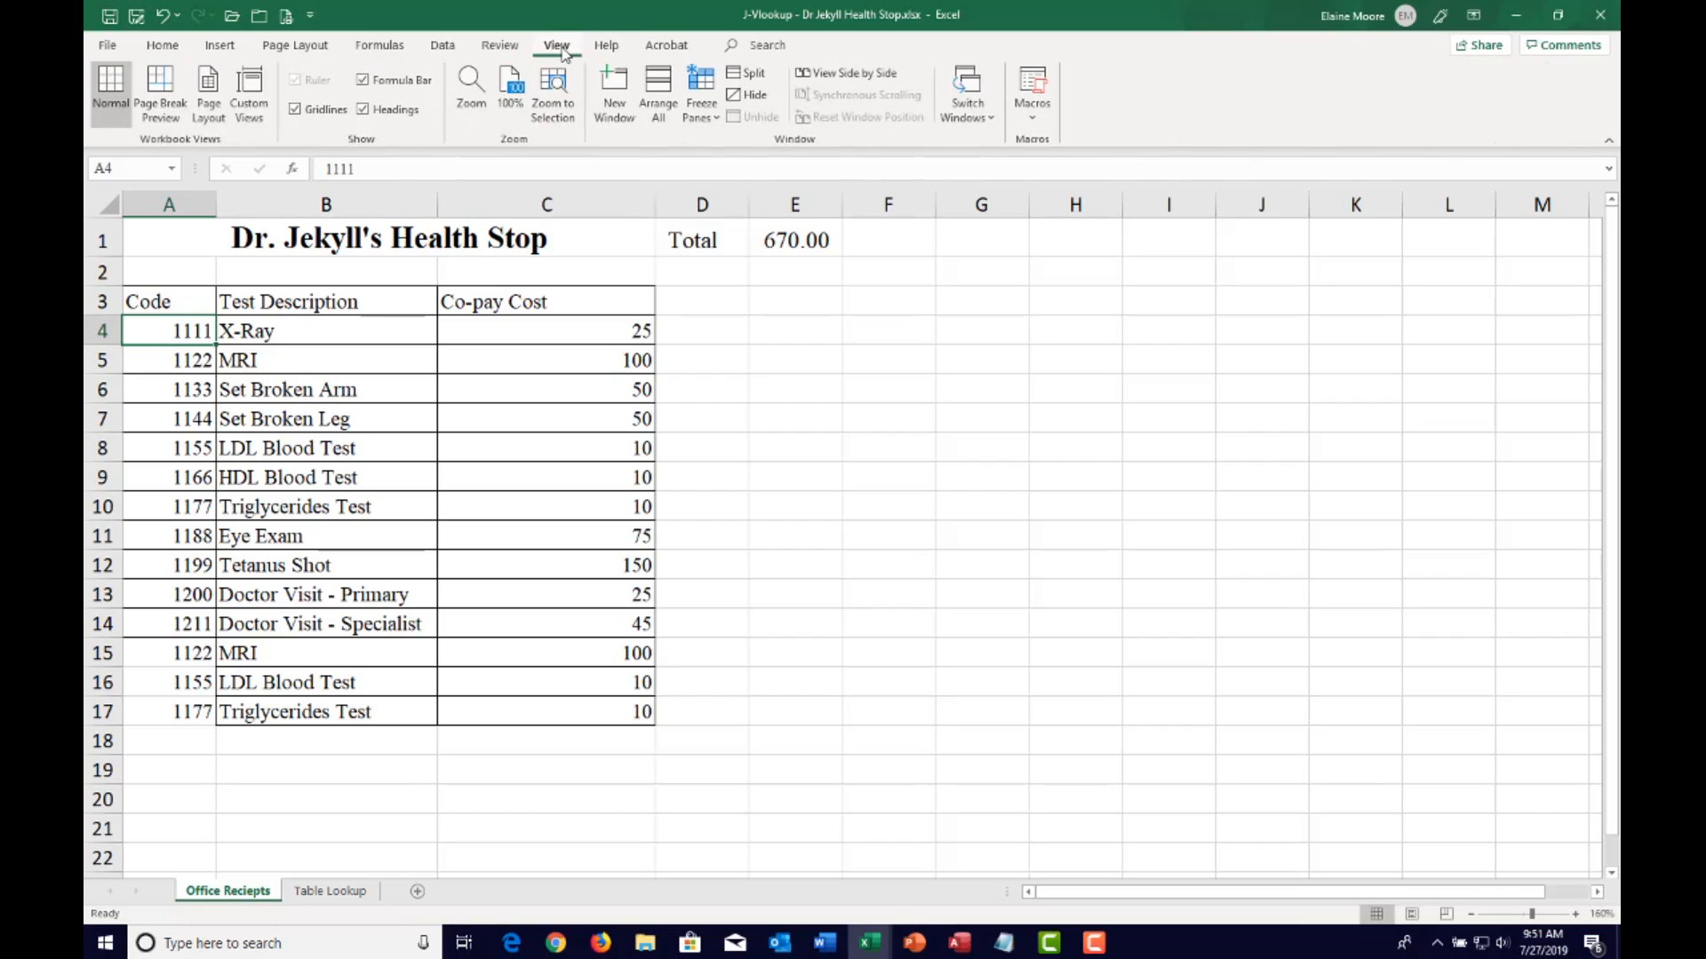
pyautogui.click(712, 114)
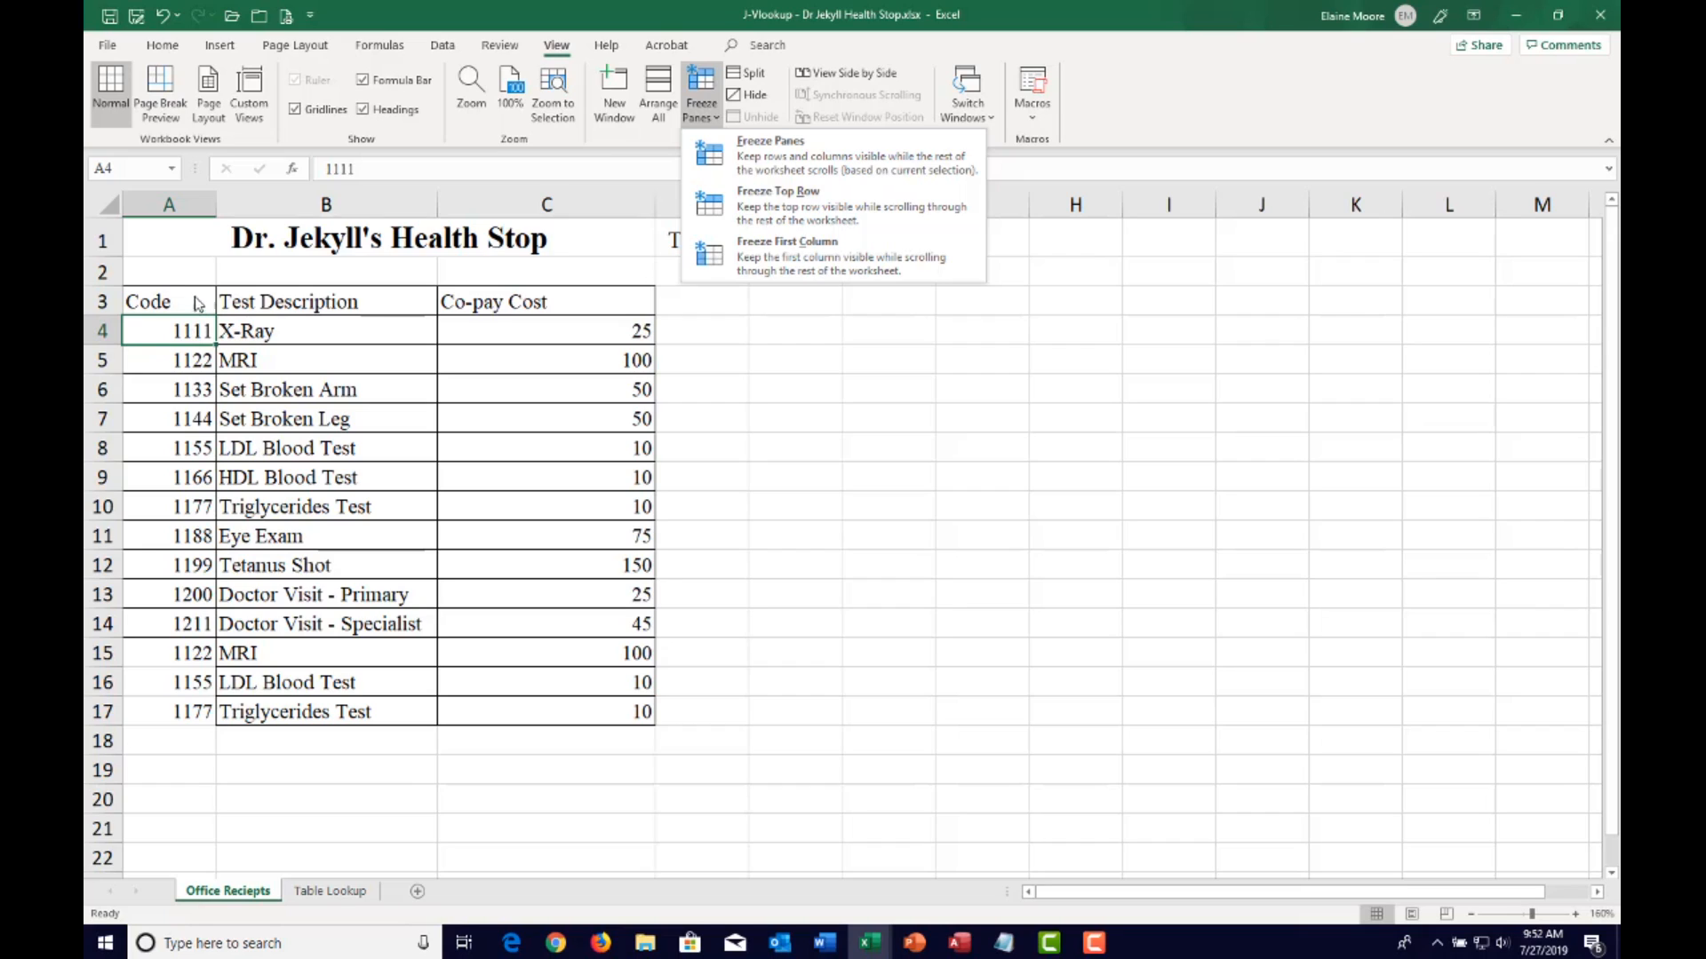
pyautogui.click(770, 156)
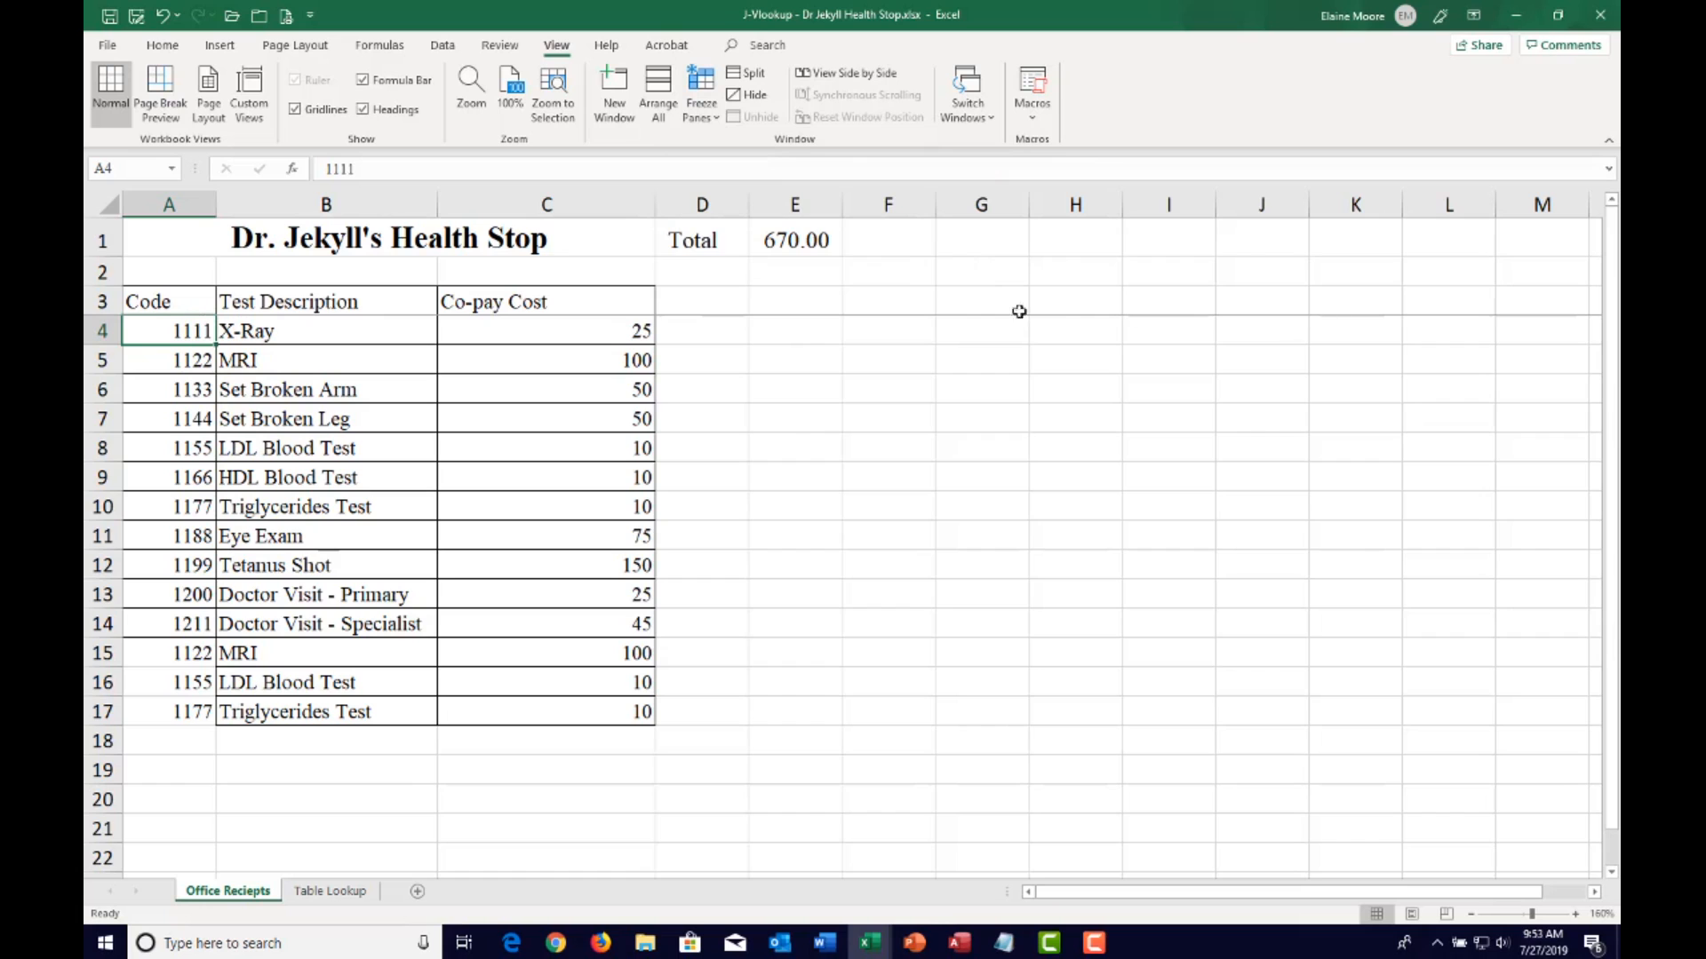
pyautogui.scroll(-2, 658, 331)
pyautogui.scroll(-2, 658, 330)
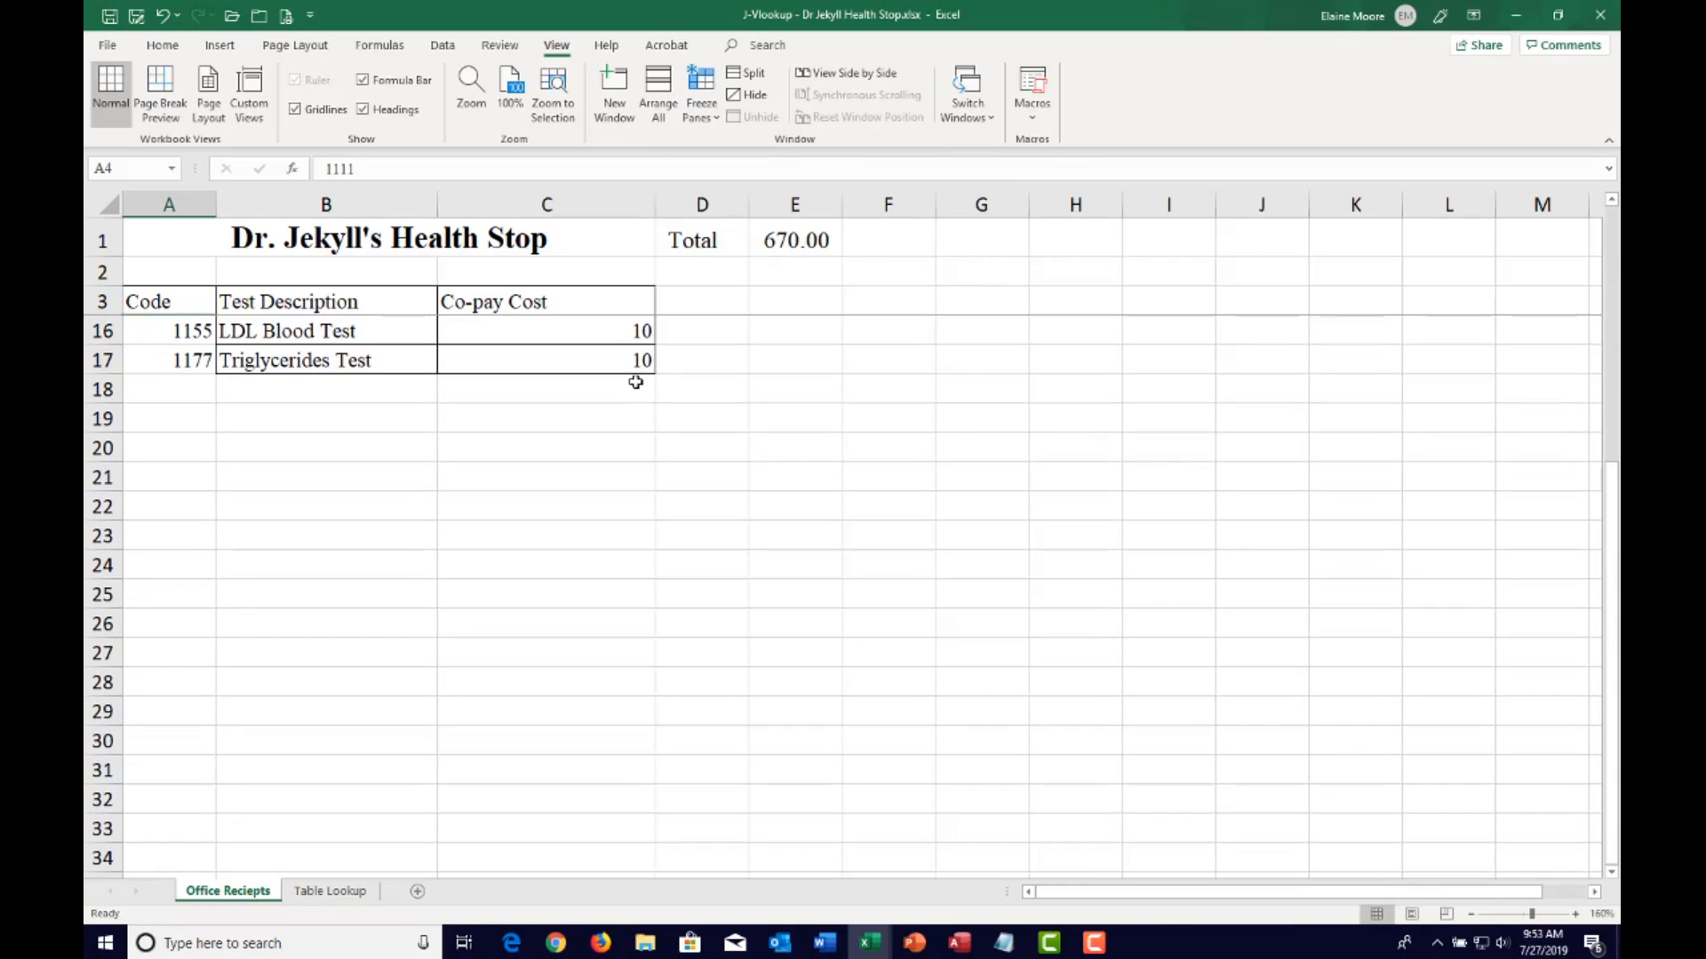
pyautogui.scroll(-1, 634, 379)
pyautogui.scroll(-5, 633, 379)
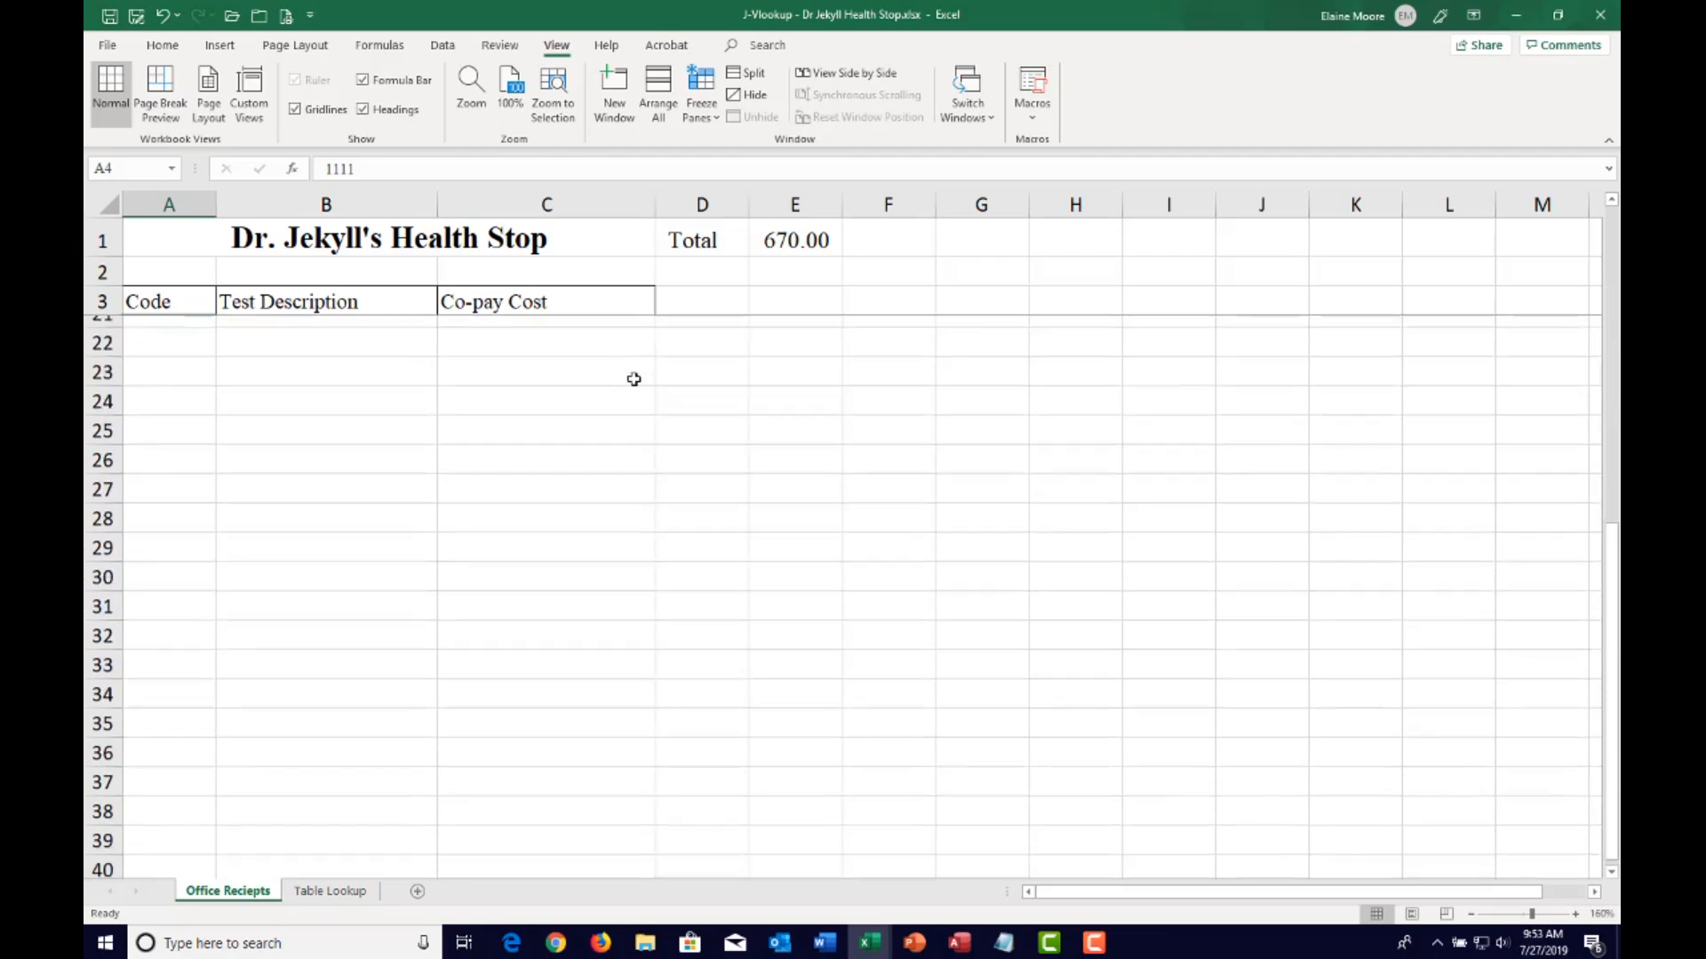
# Copy the receipt rows A7:C17 and paste them directly below the data, starting at A18
pyautogui.scroll(4, 632, 379)
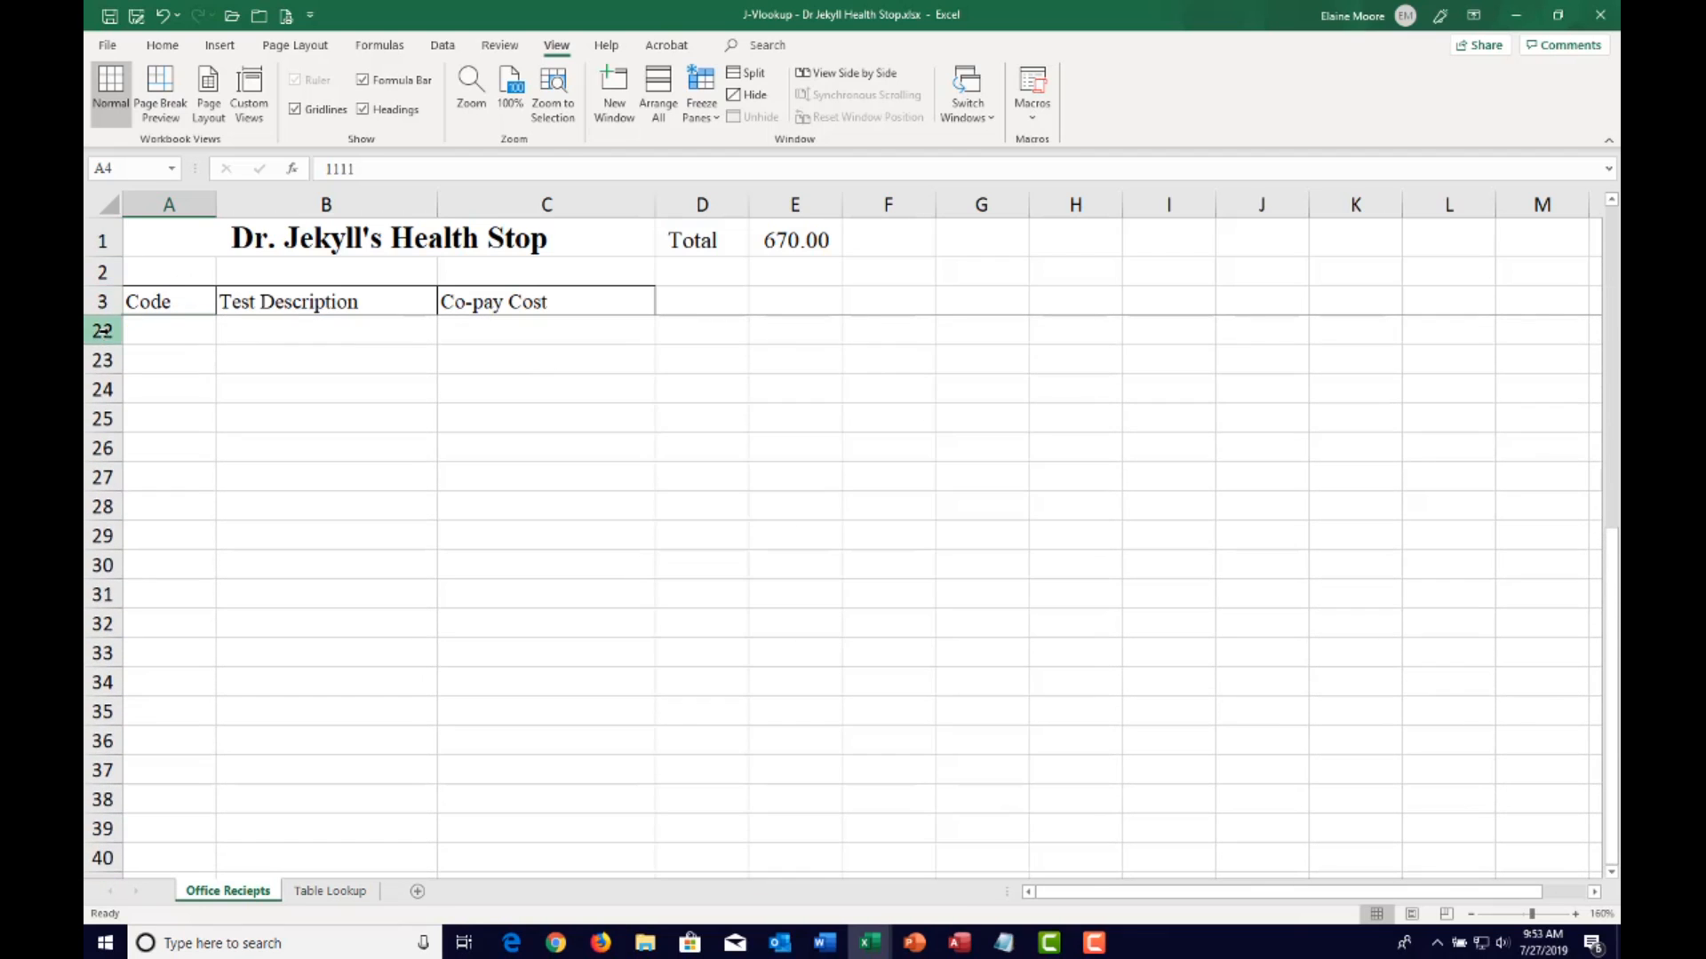
pyautogui.scroll(5, 183, 377)
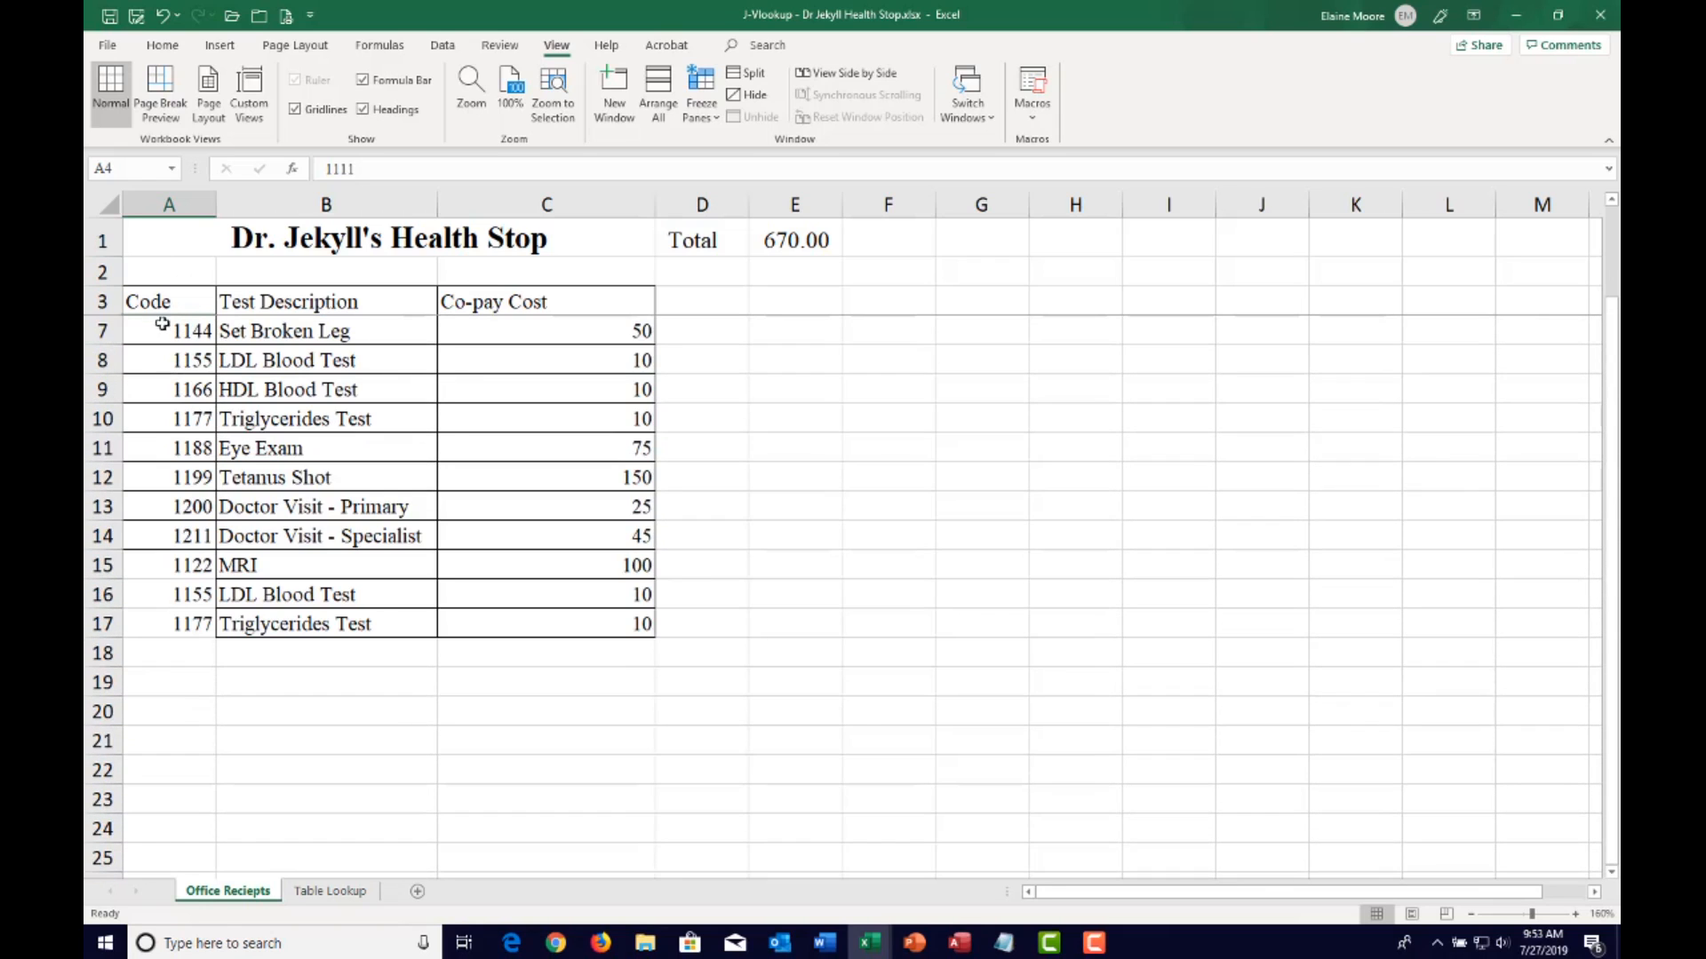
pyautogui.moveTo(149, 328); pyautogui.dragTo(524, 619)
pyautogui.hotkey('ctrl', 'c')
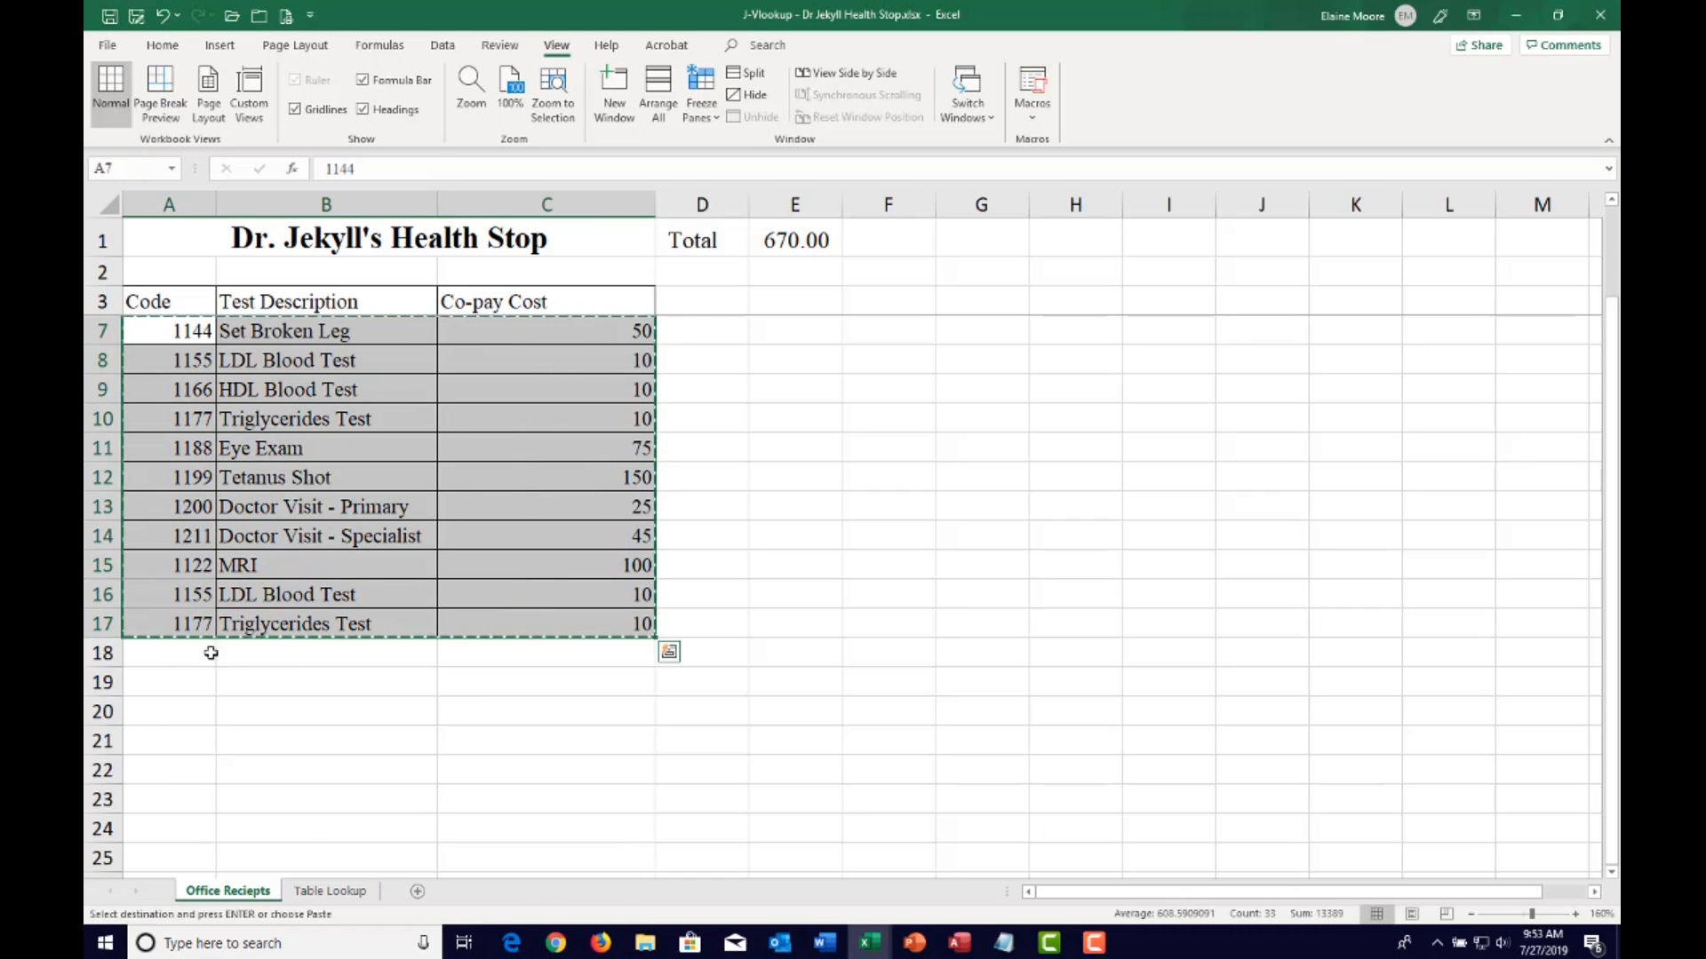
pyautogui.click(164, 654)
pyautogui.hotkey('ctrl', 'v')
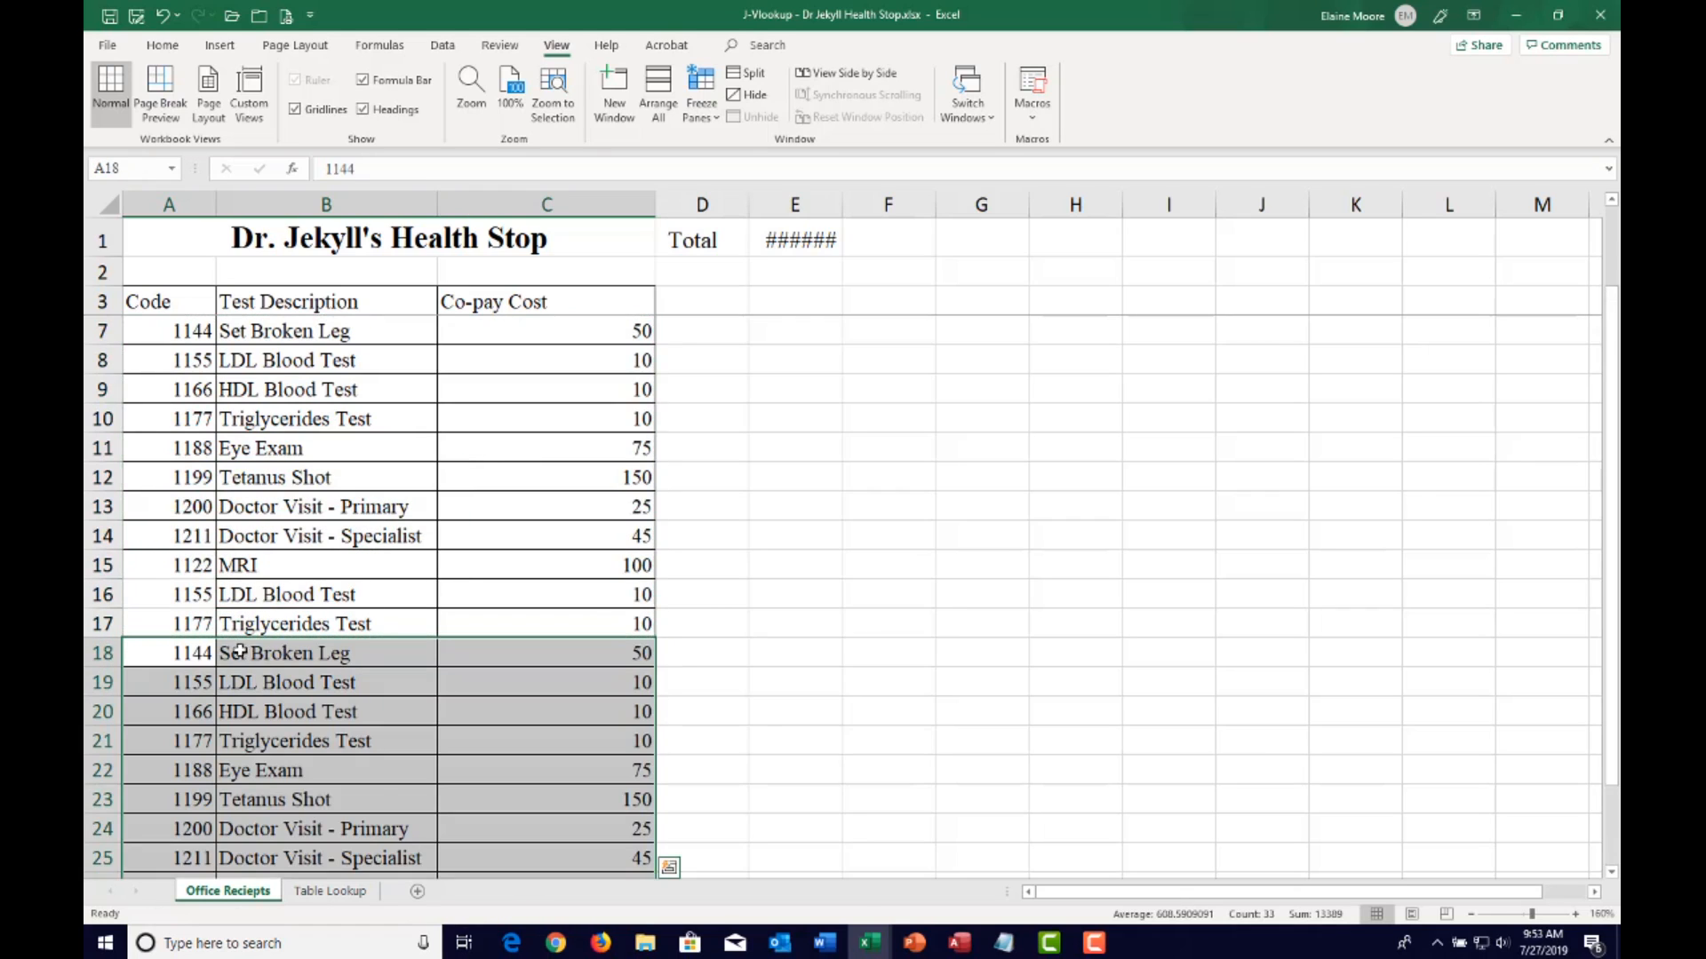
# Widen column E to fit the total in E1, with a little extra room
pyautogui.scroll(-3, 232, 655)
pyautogui.scroll(-2, 232, 656)
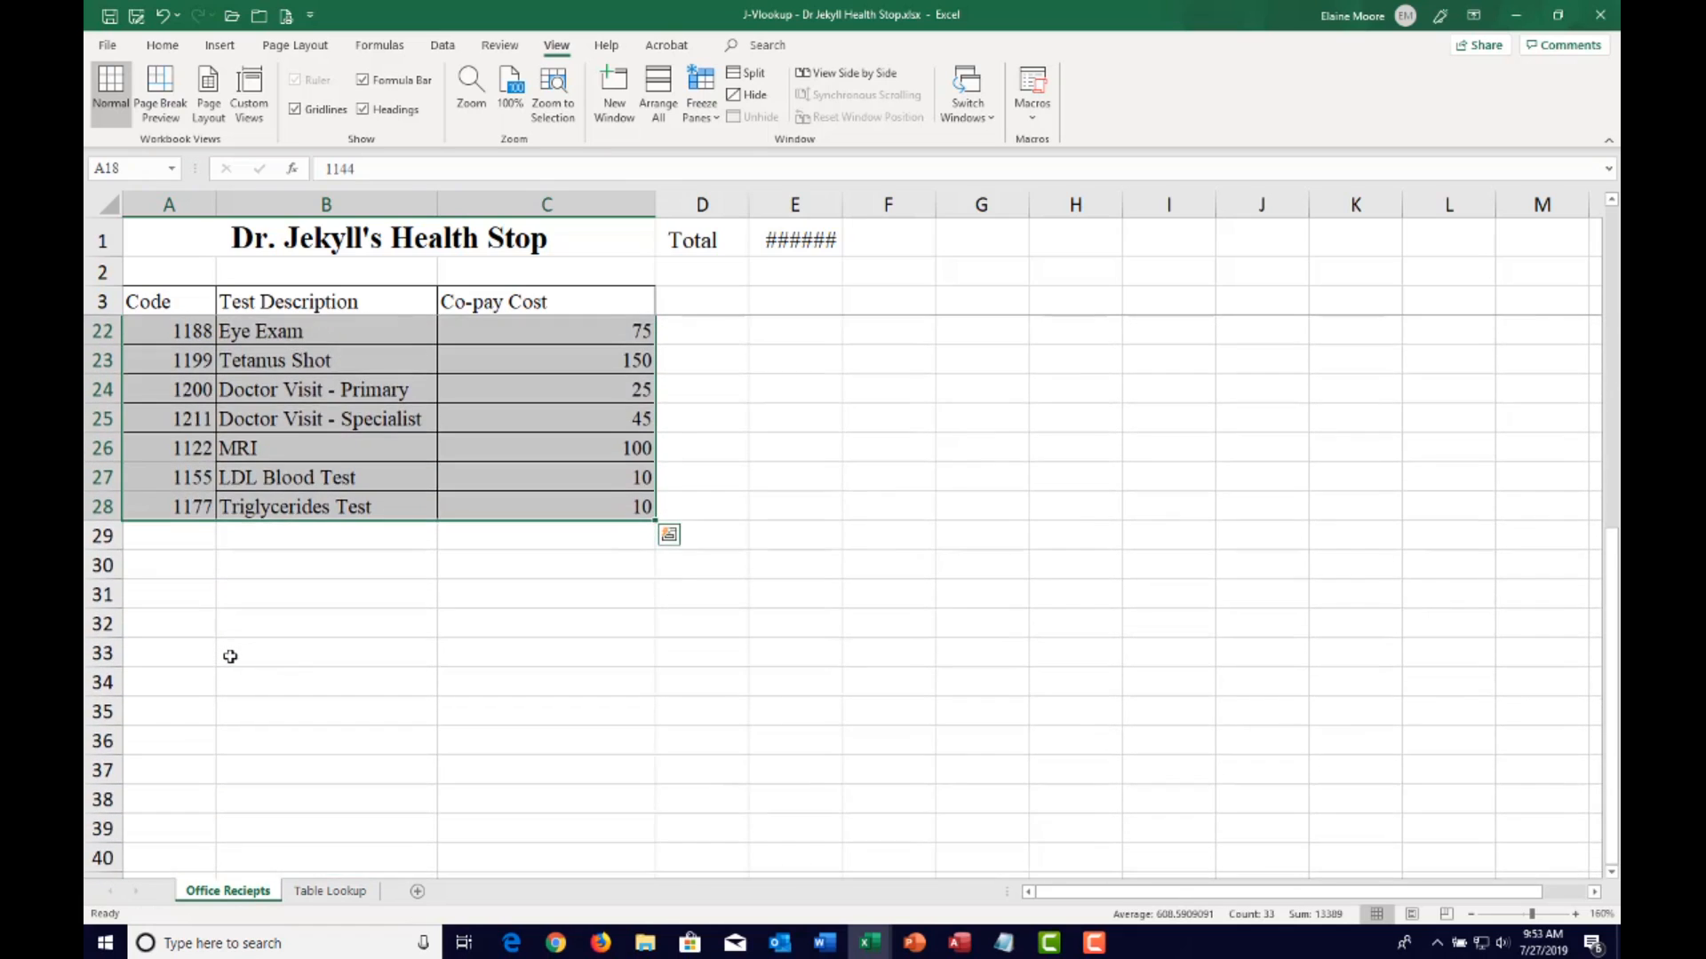
pyautogui.scroll(-1, 232, 655)
pyautogui.click(230, 640)
pyautogui.scroll(5, 230, 640)
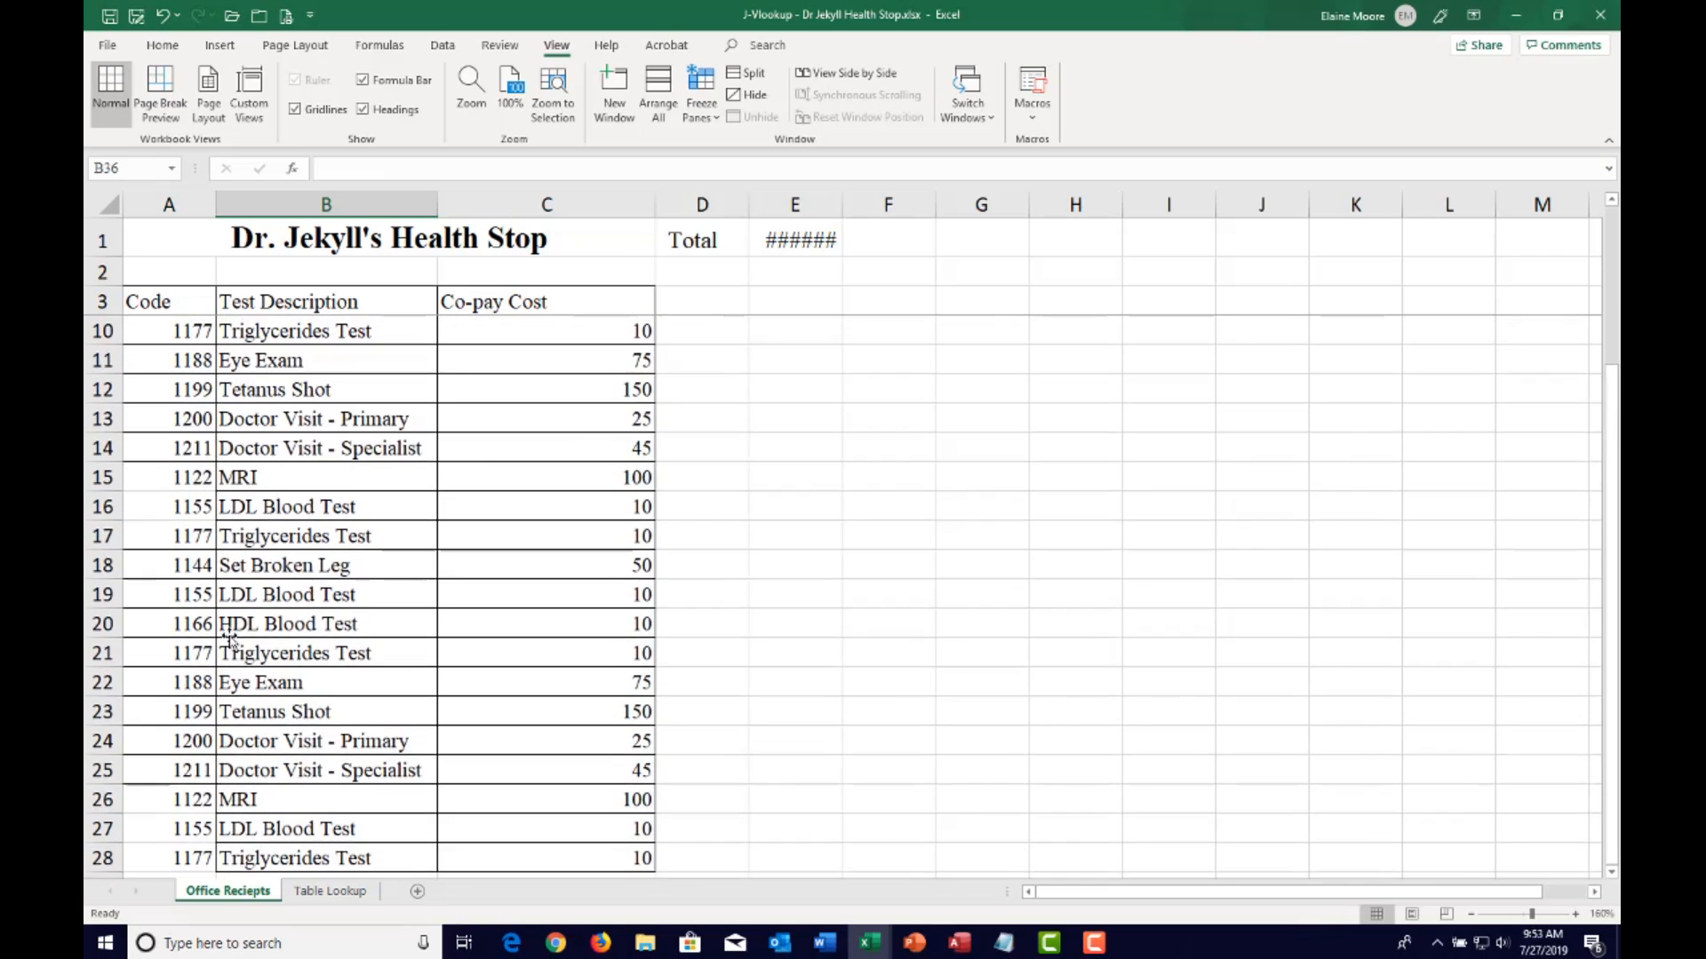
pyautogui.scroll(2, 478, 466)
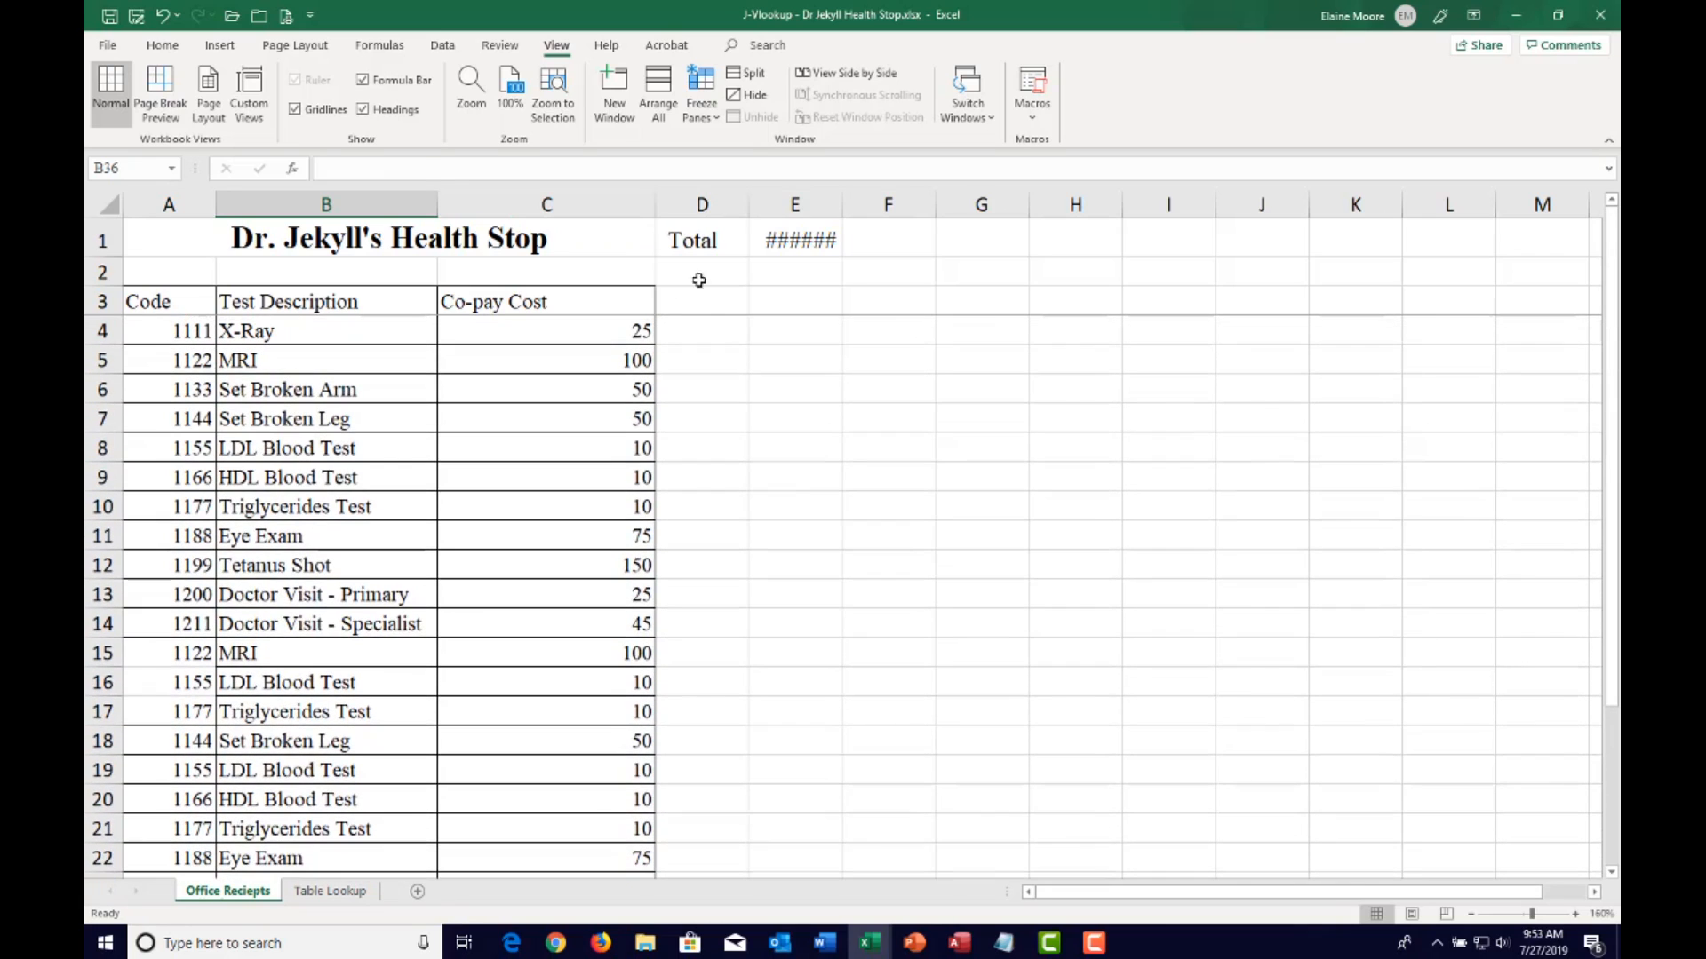
pyautogui.click(831, 240)
pyautogui.doubleClick(841, 203)
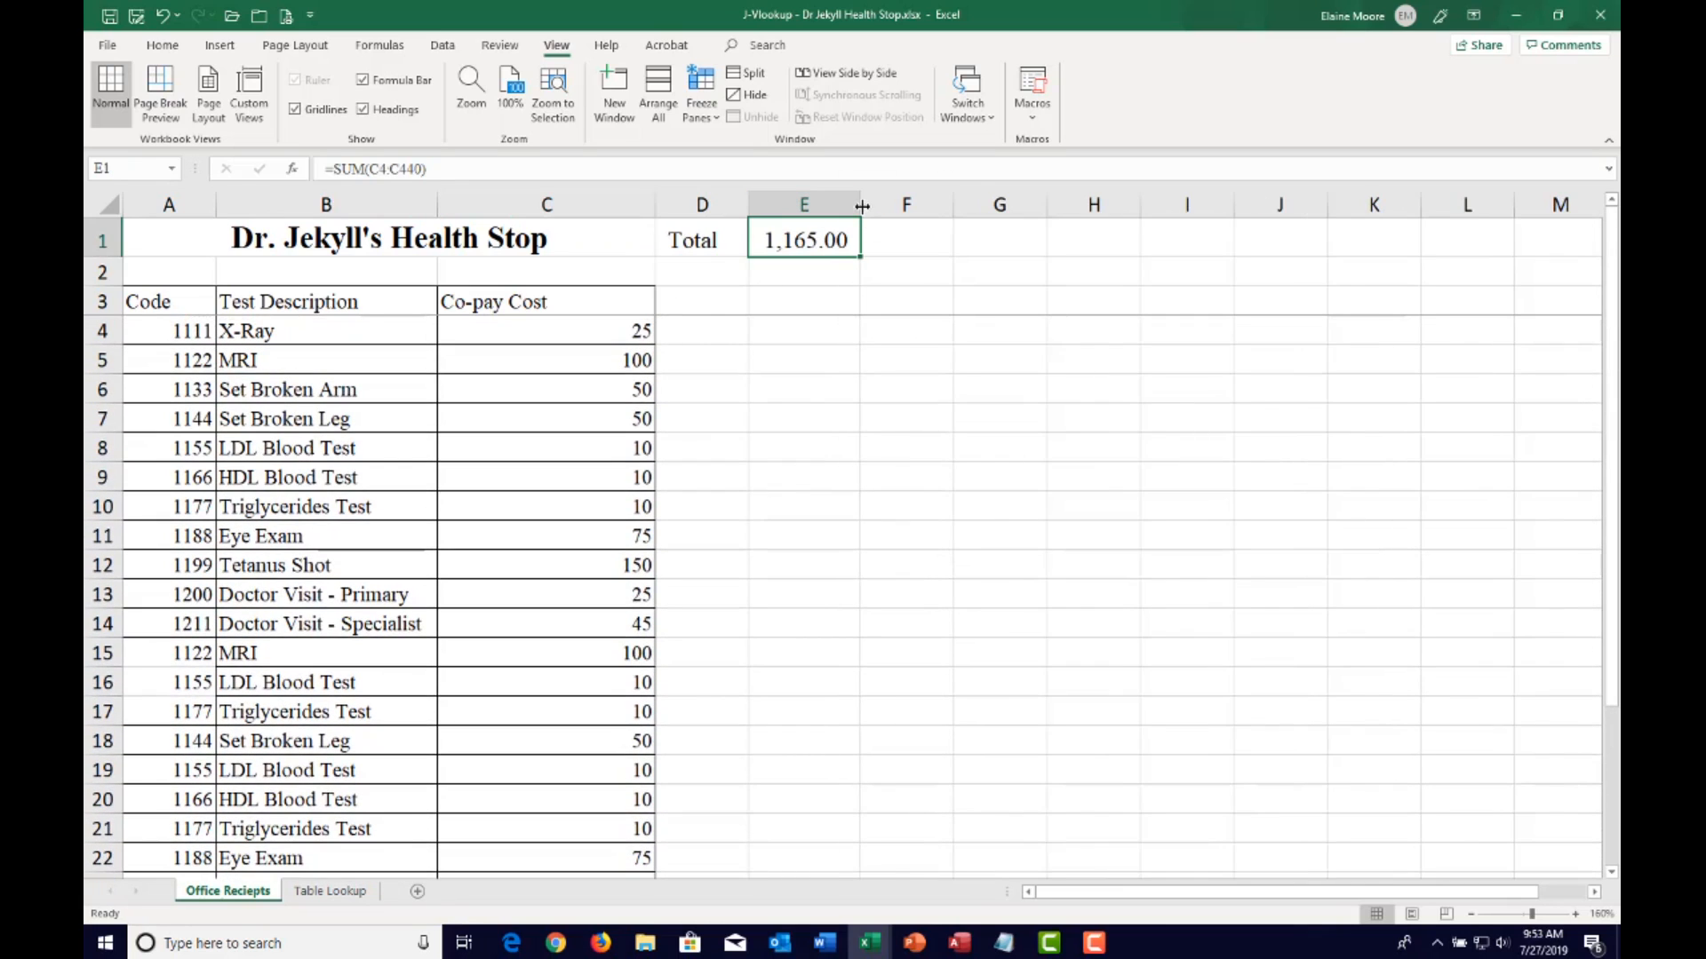
pyautogui.moveTo(861, 205); pyautogui.dragTo(881, 207)
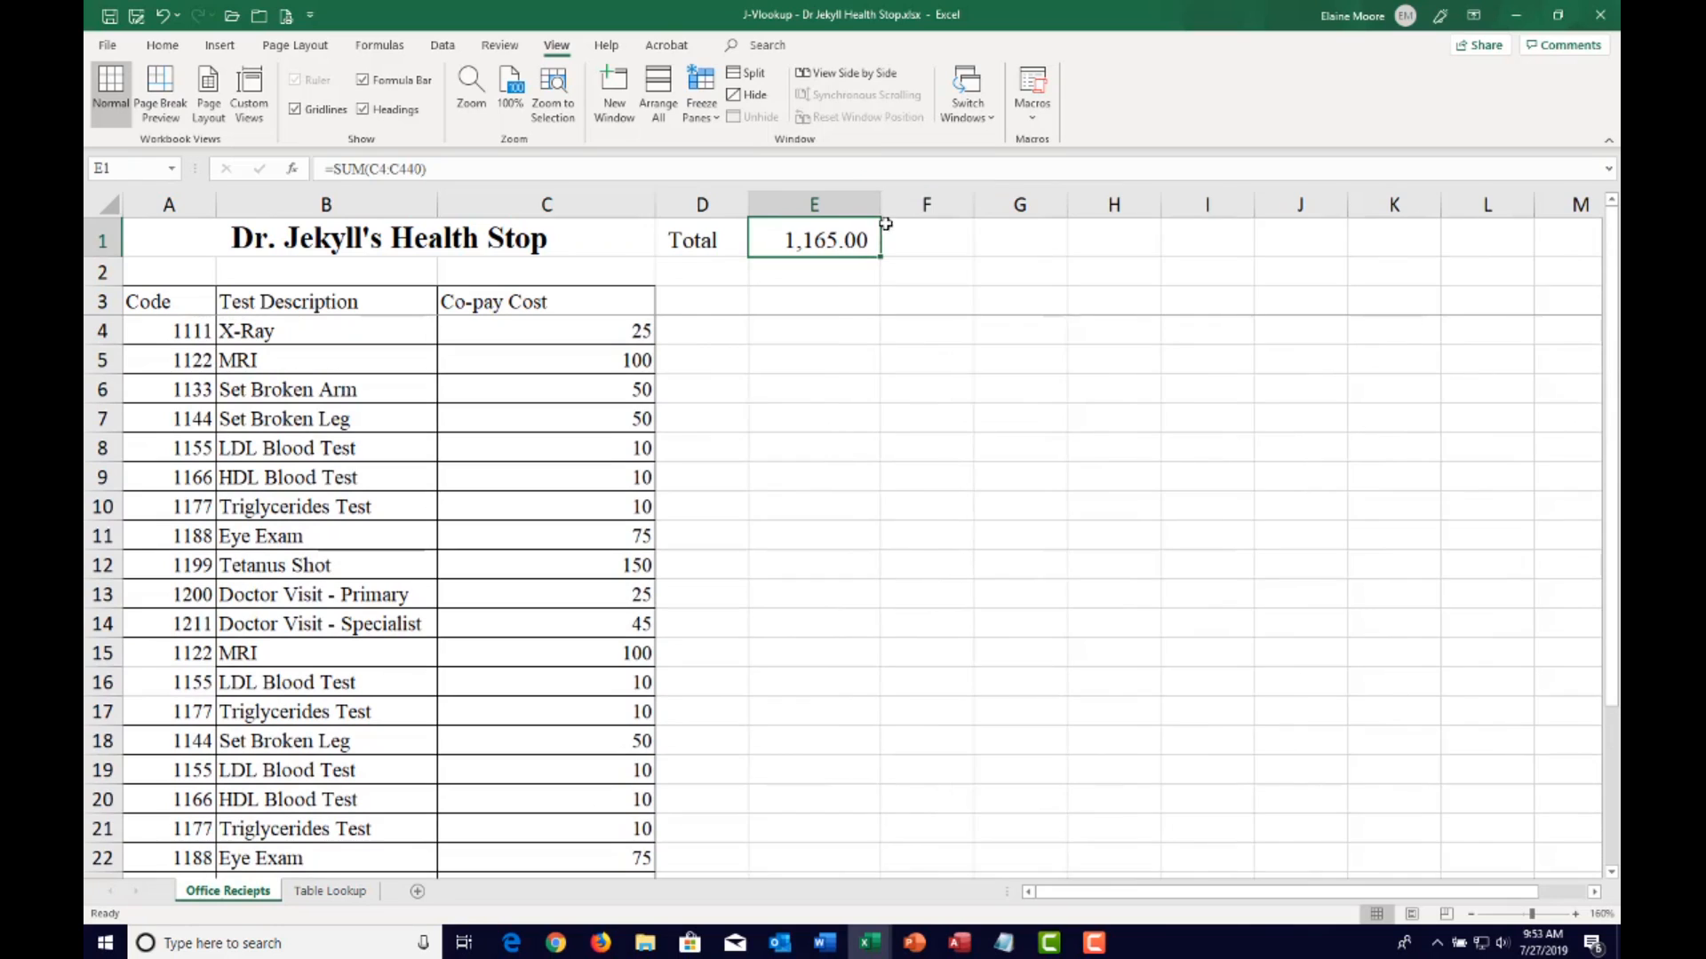
# Unfreeze the worksheet panes and check on the lower receipt rows that the header rows scroll with the data
pyautogui.click(387, 359)
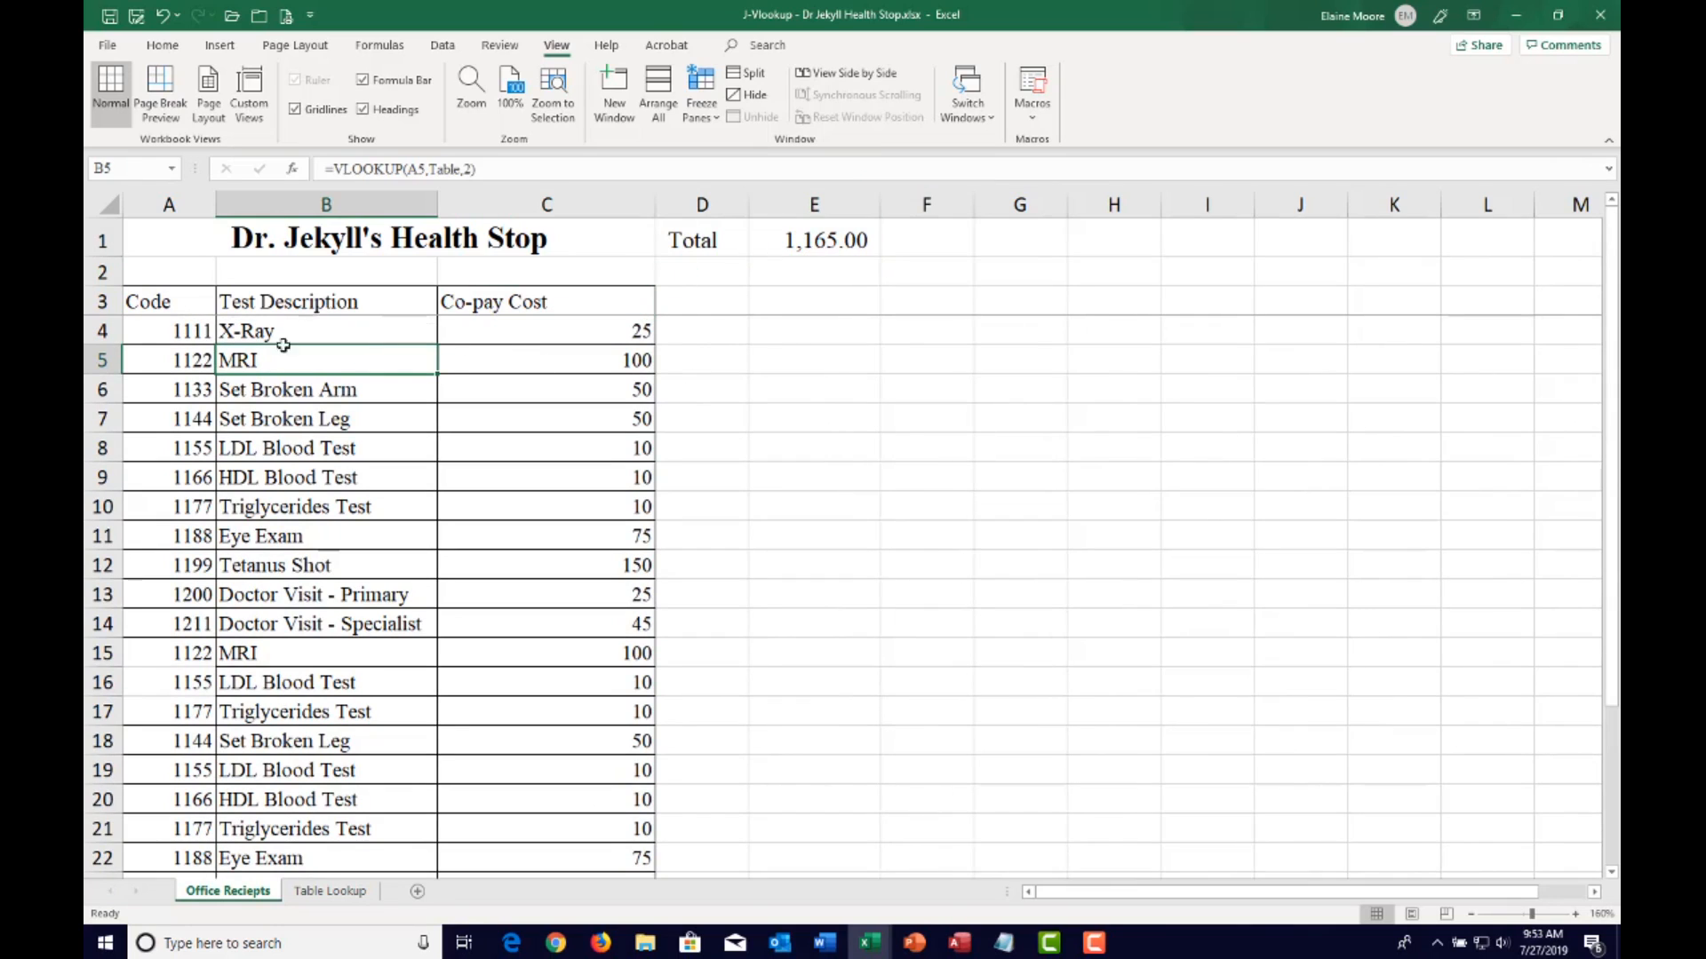
pyautogui.click(138, 332)
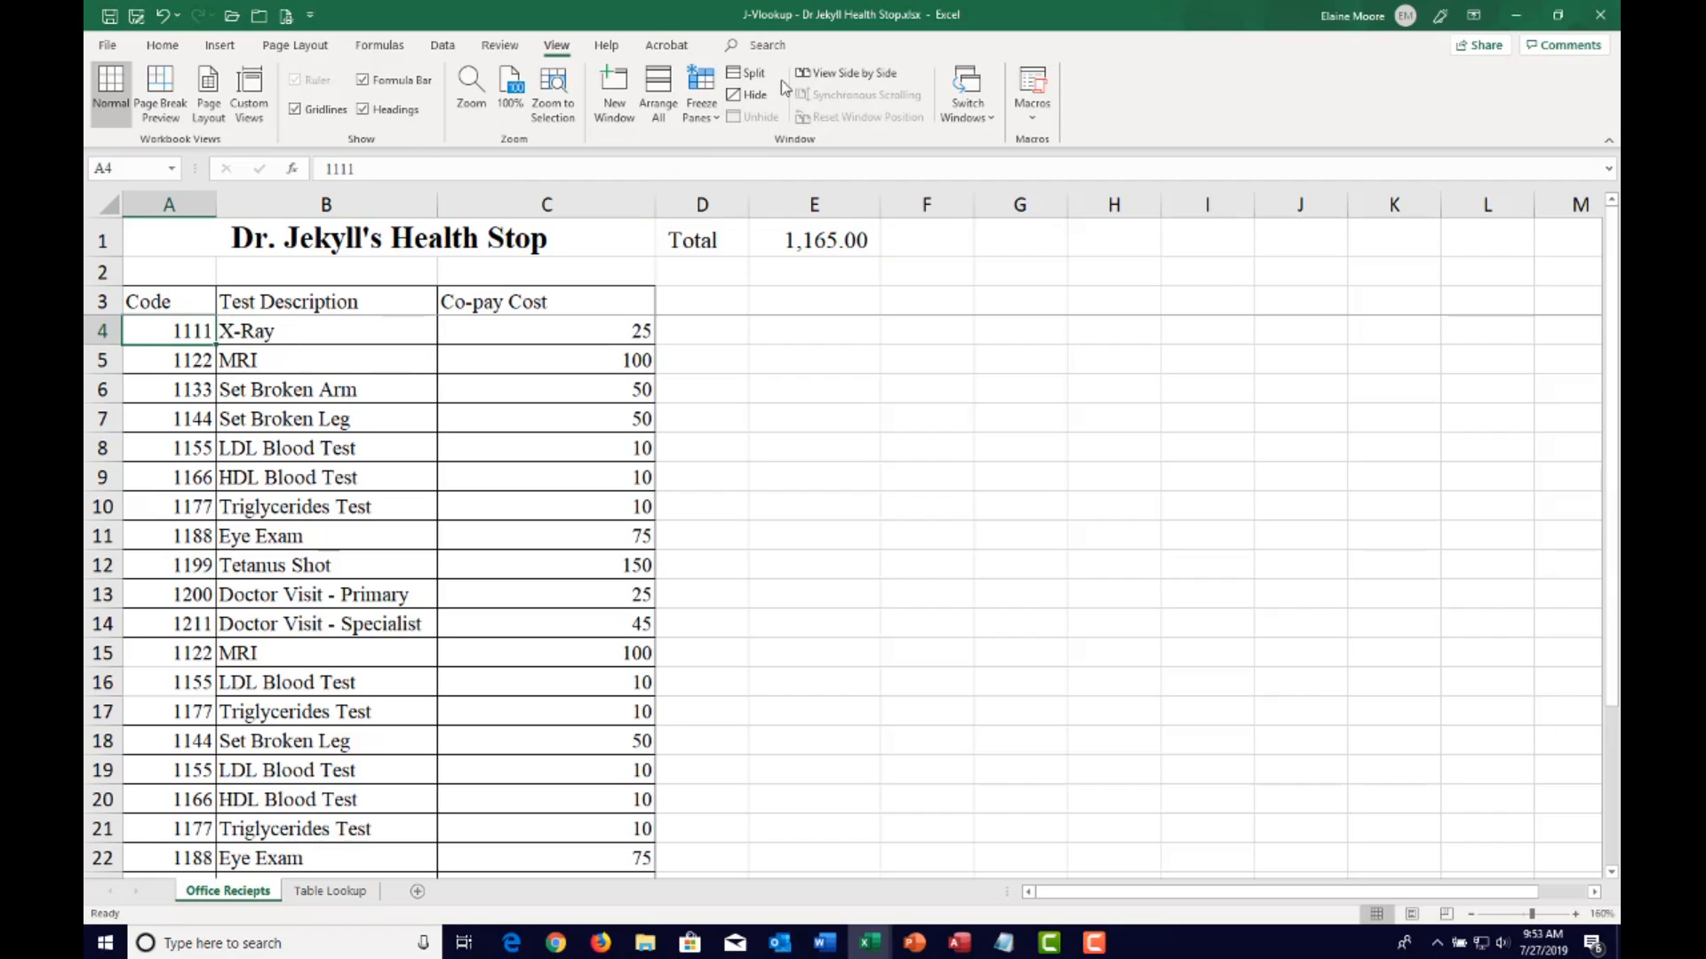
pyautogui.click(709, 122)
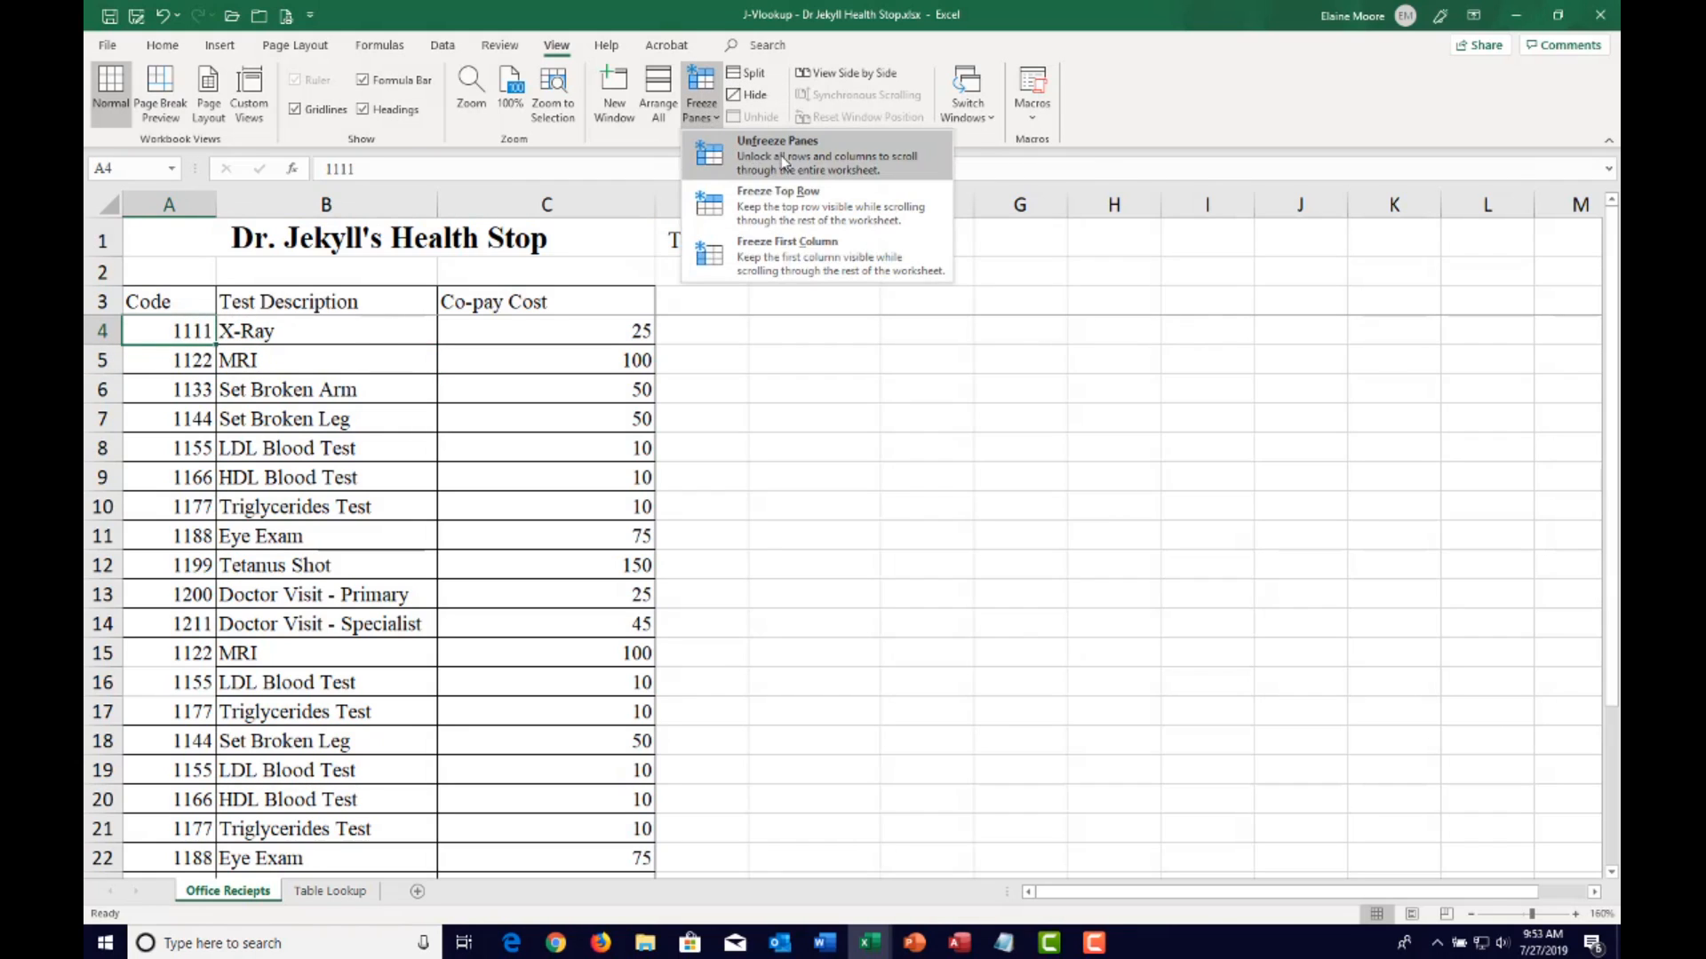
pyautogui.click(755, 145)
pyautogui.scroll(-5, 306, 437)
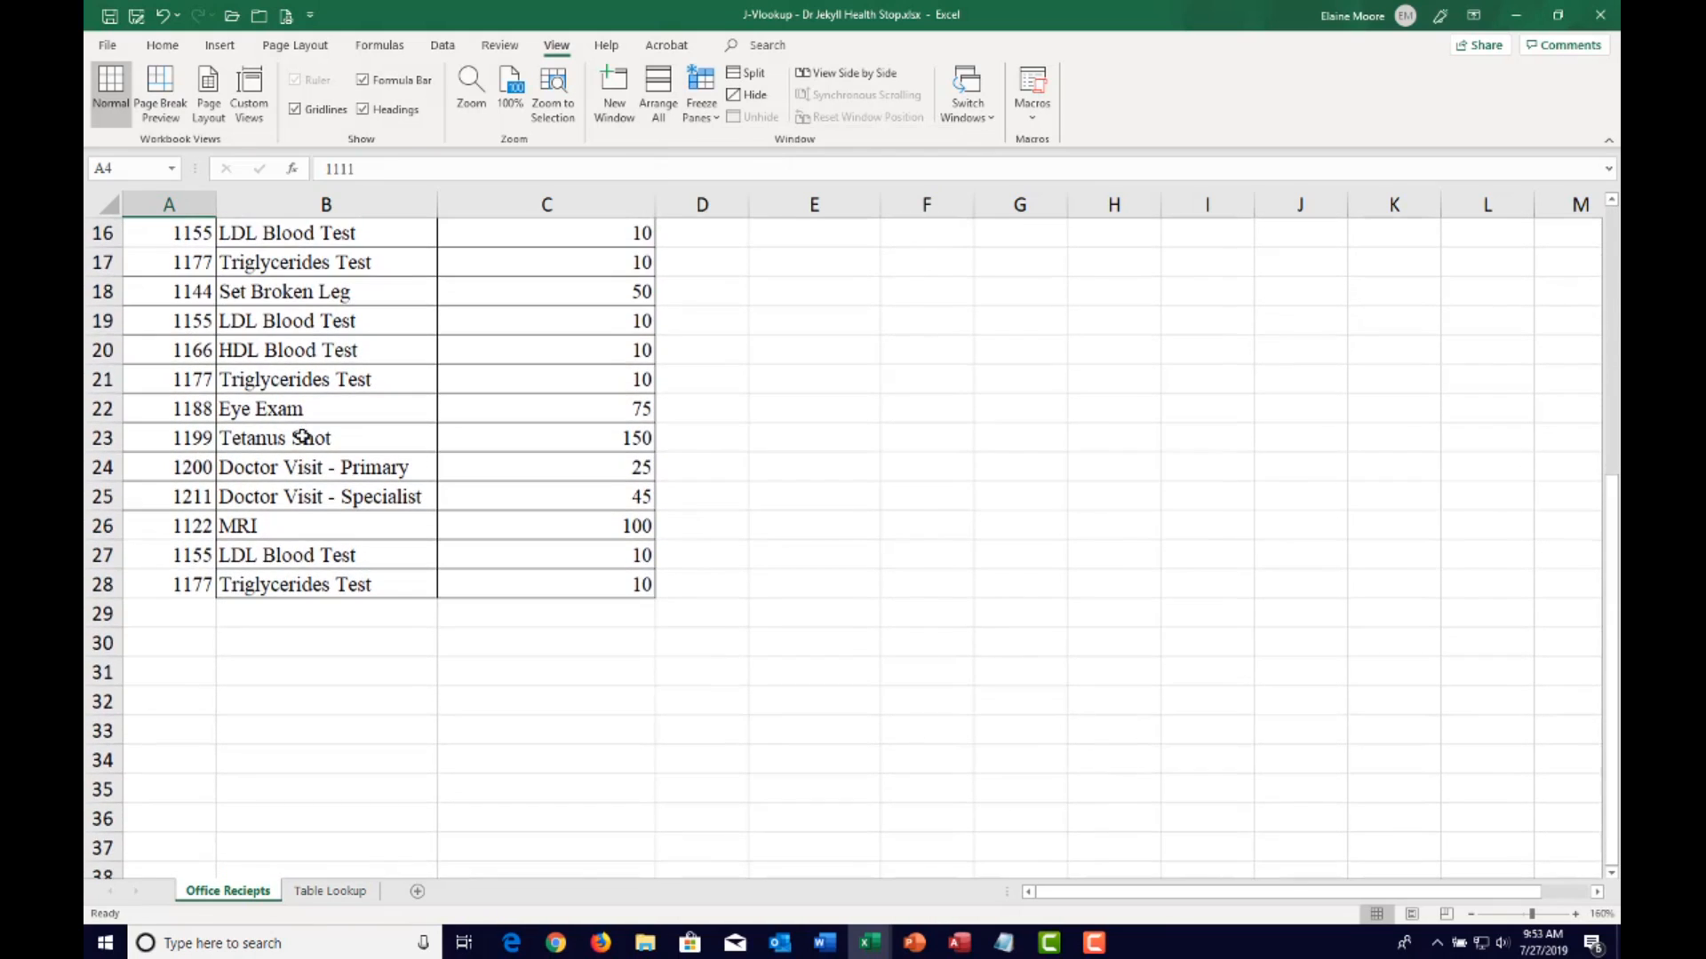
pyautogui.scroll(5, 303, 436)
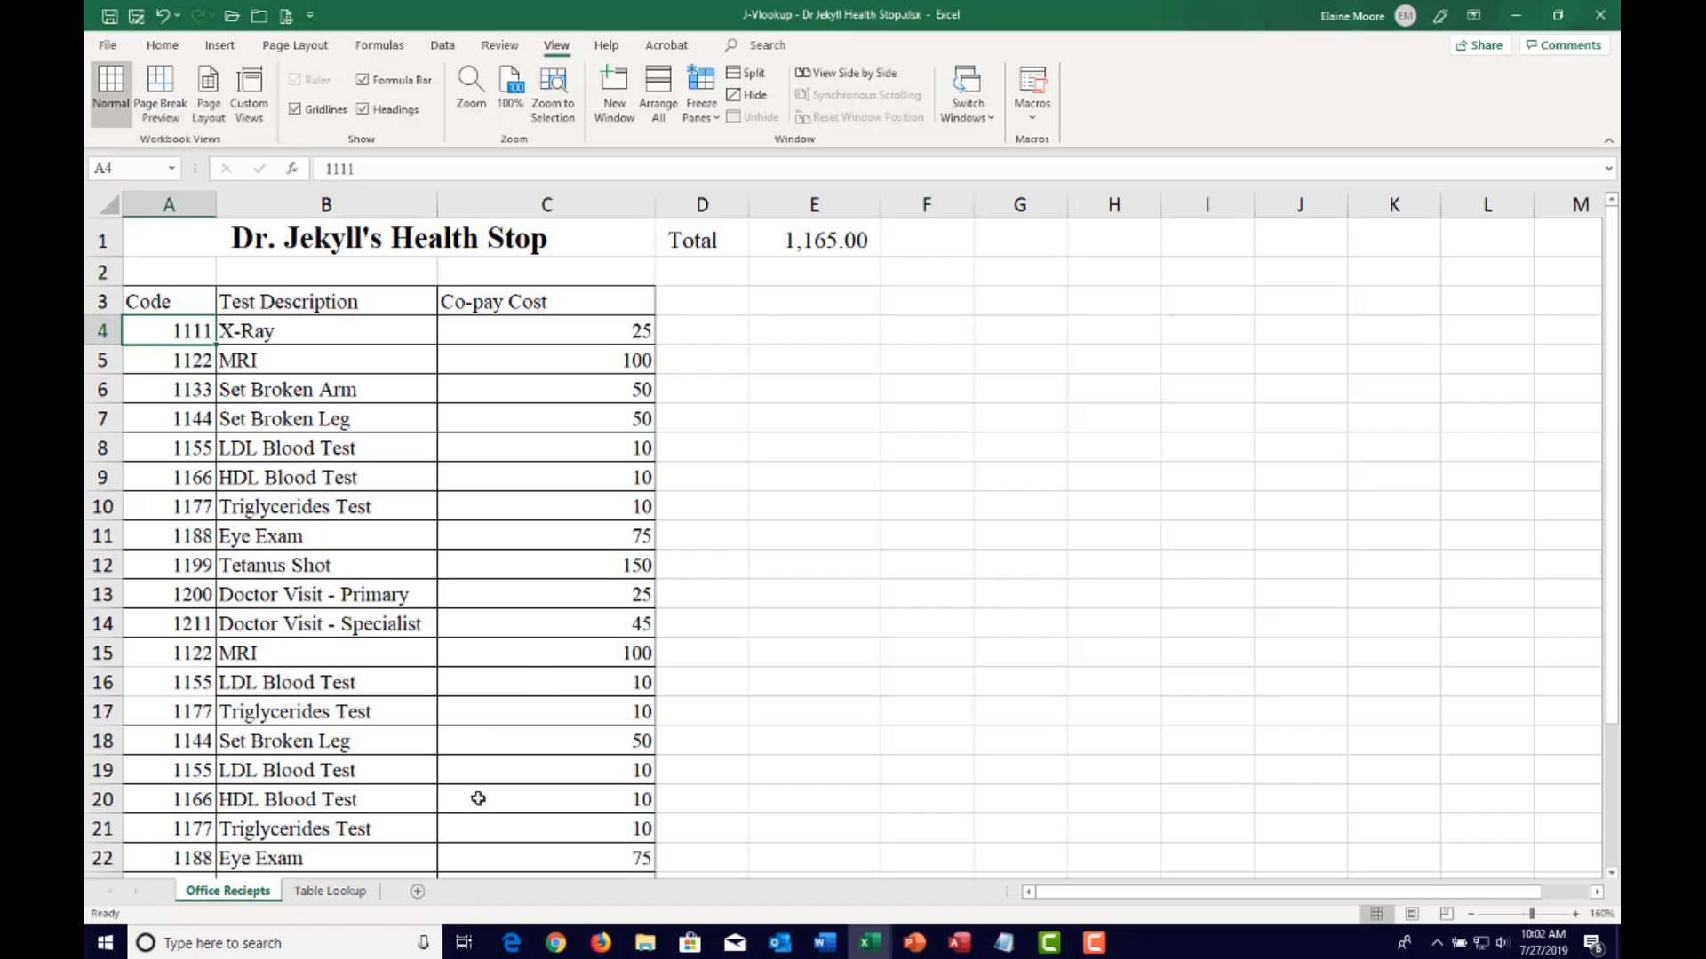
# Copy the code column A1:A12, including its heading, from the Table Lookup sheet
pyautogui.click(338, 892)
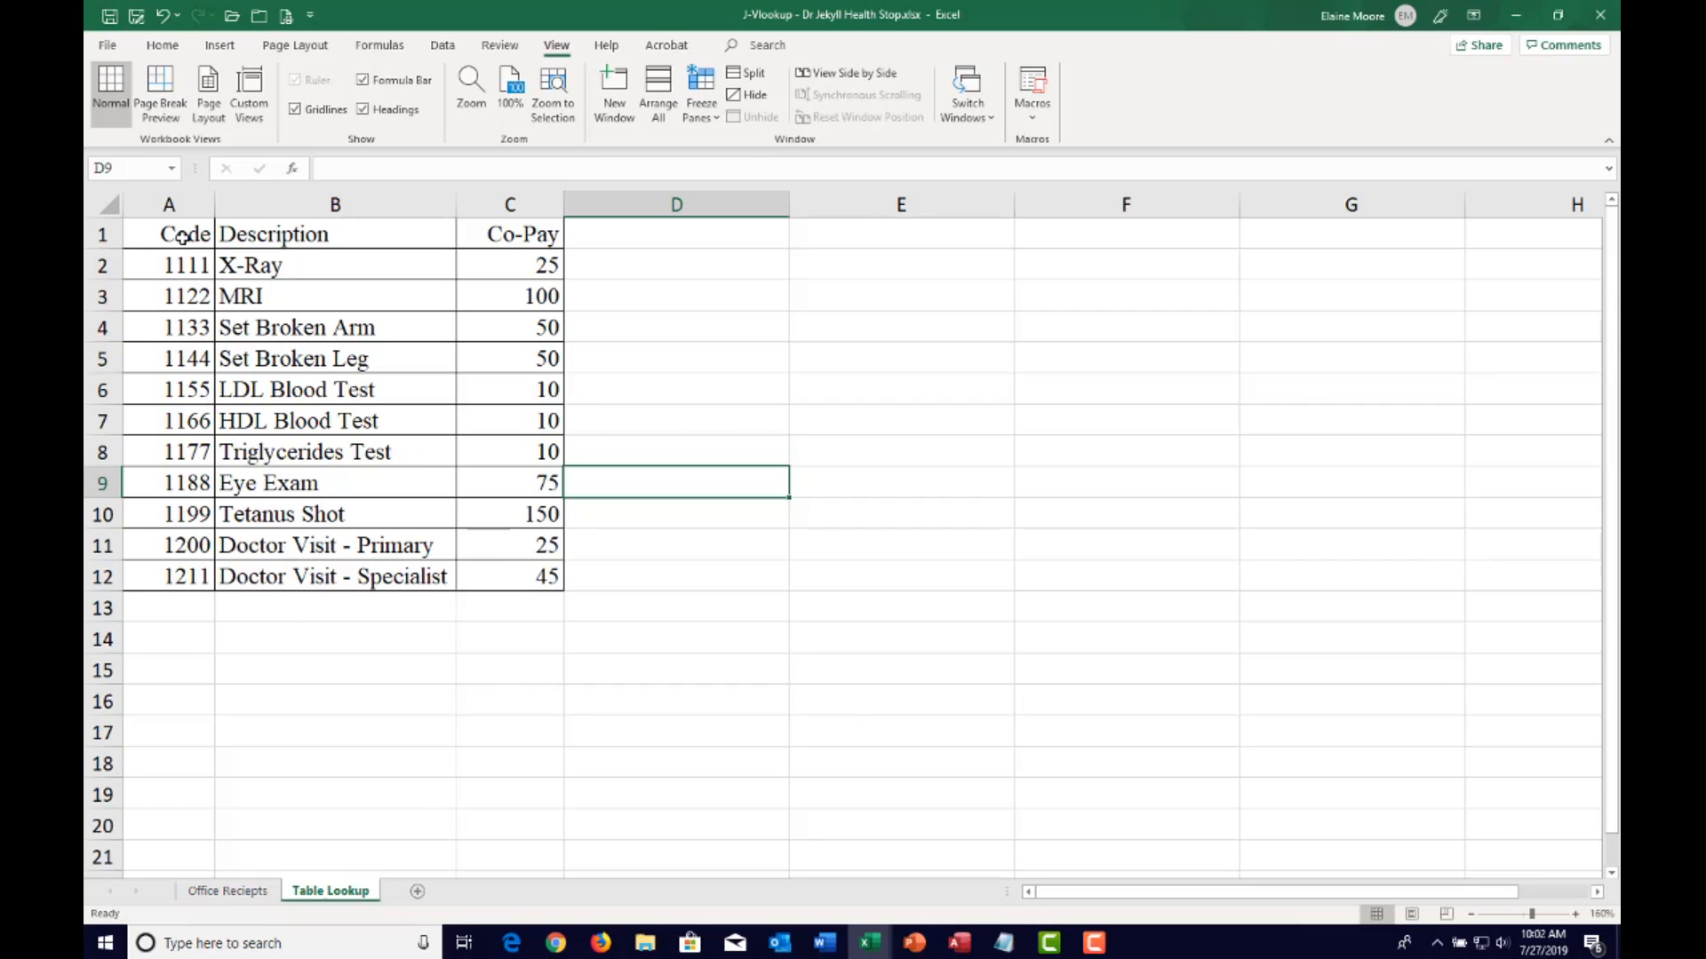
pyautogui.moveTo(181, 234); pyautogui.dragTo(181, 575)
pyautogui.hotkey('ctrl', 'c')
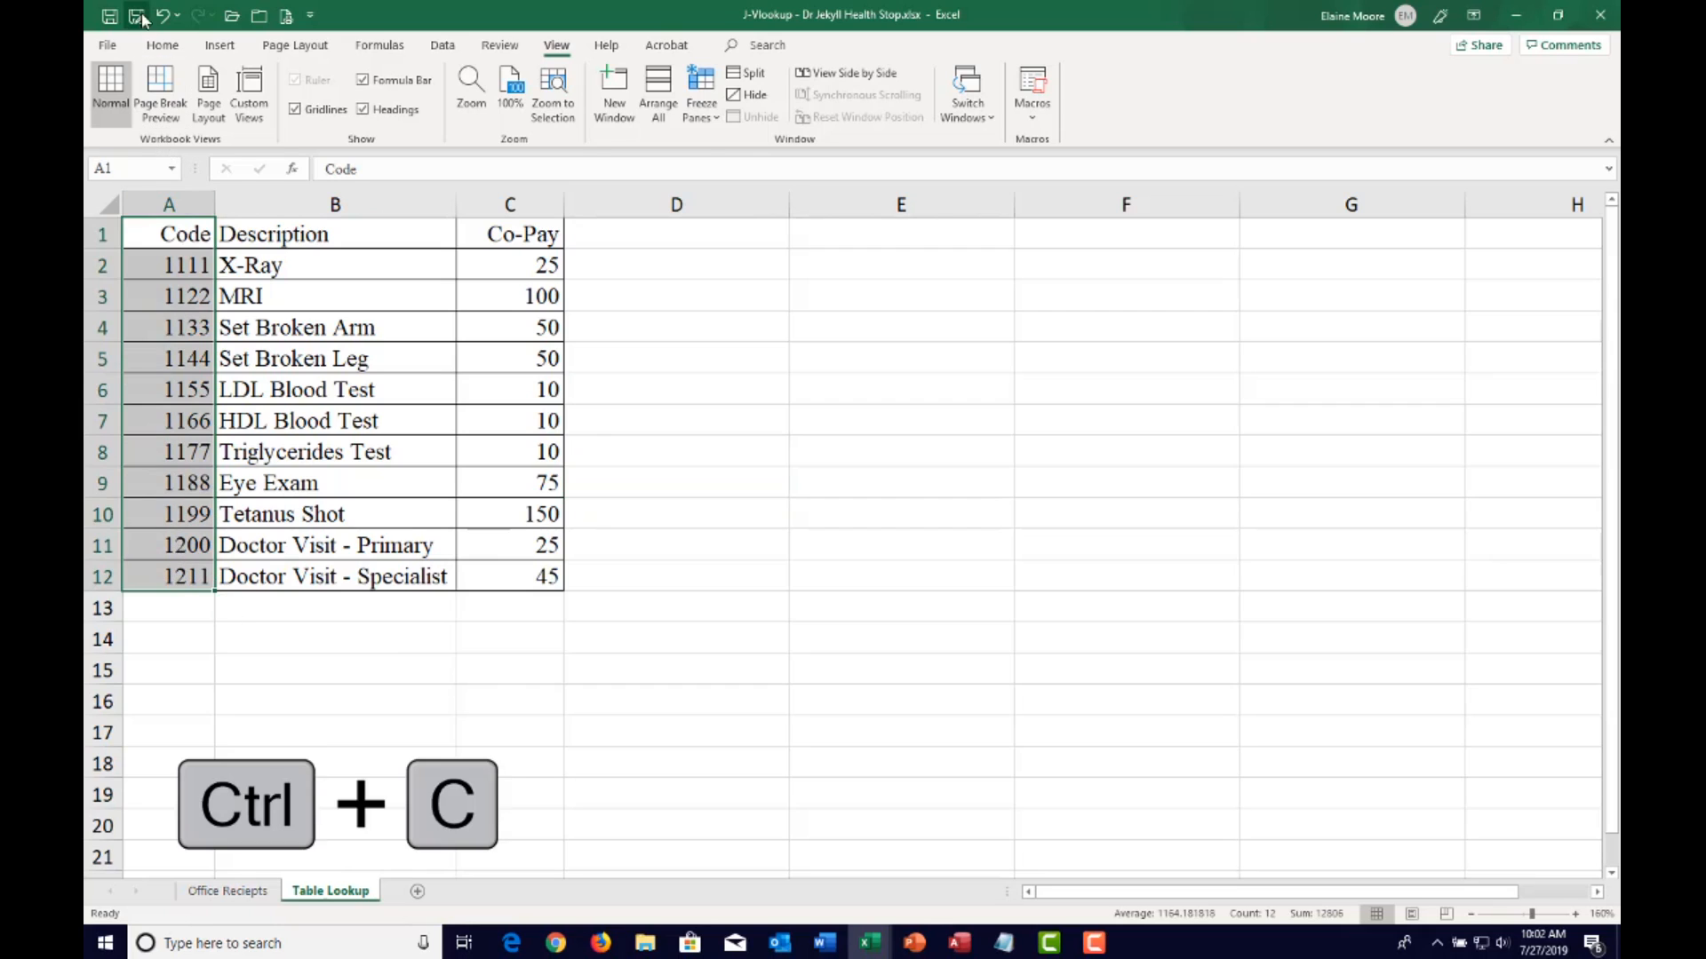
# Copy the Code column A1:A12 and paste it transposed into row 15, starting at cell A15
pyautogui.click(154, 44)
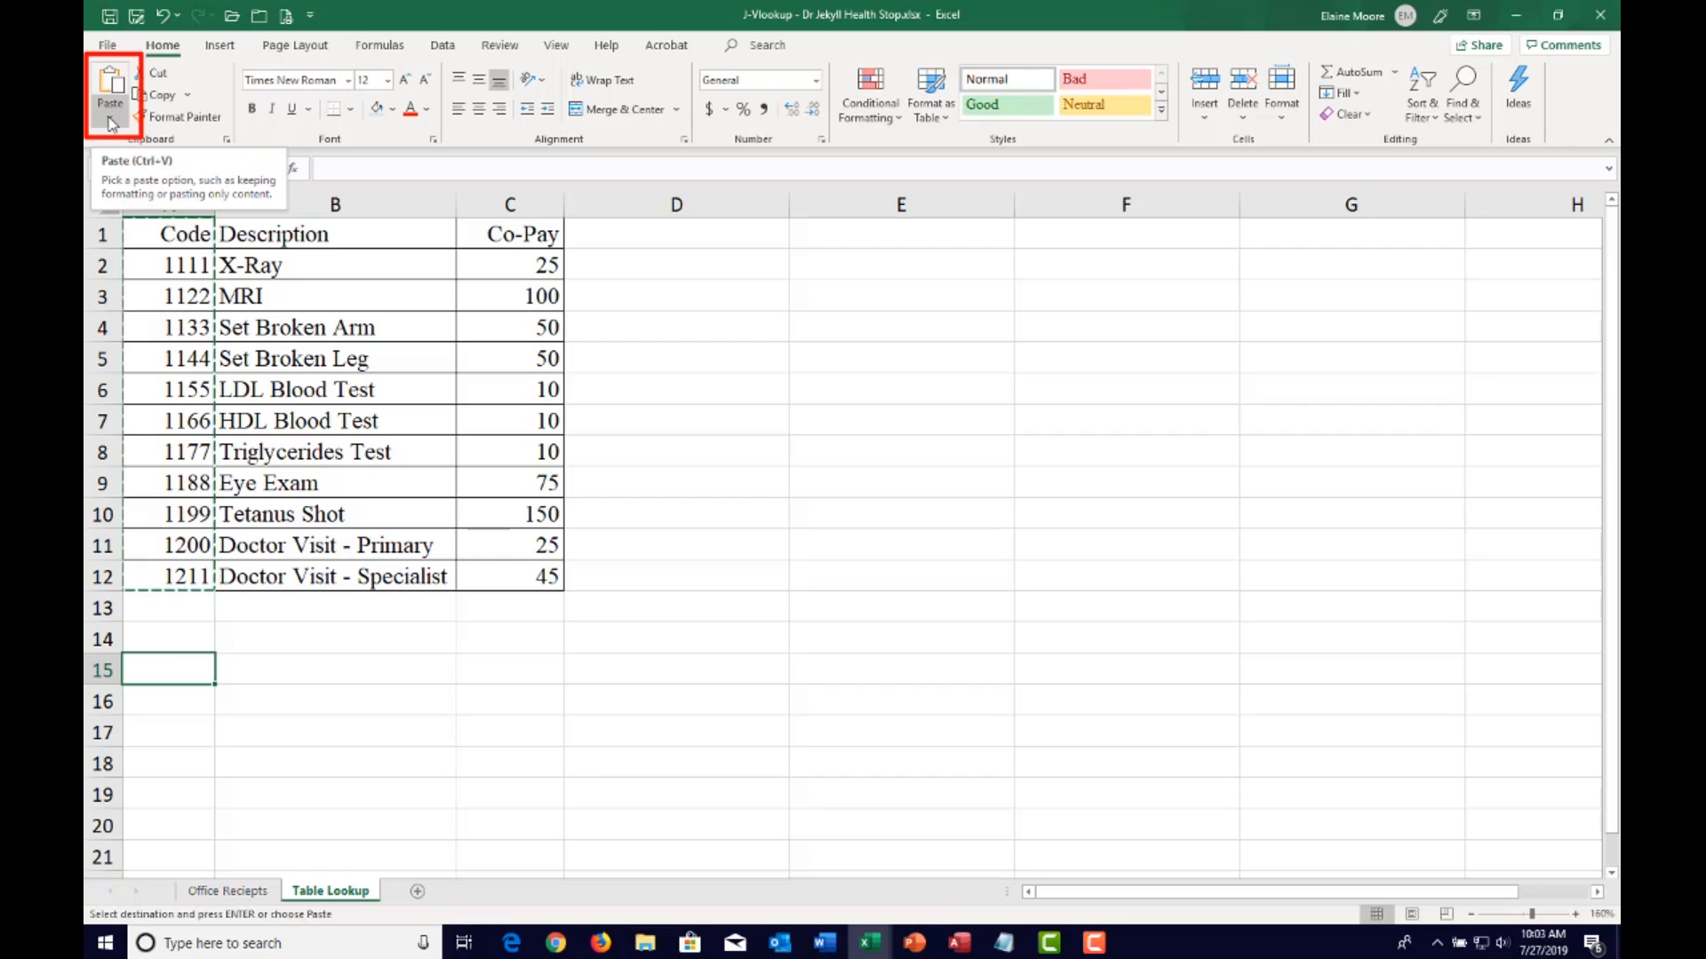
pyautogui.click(110, 120)
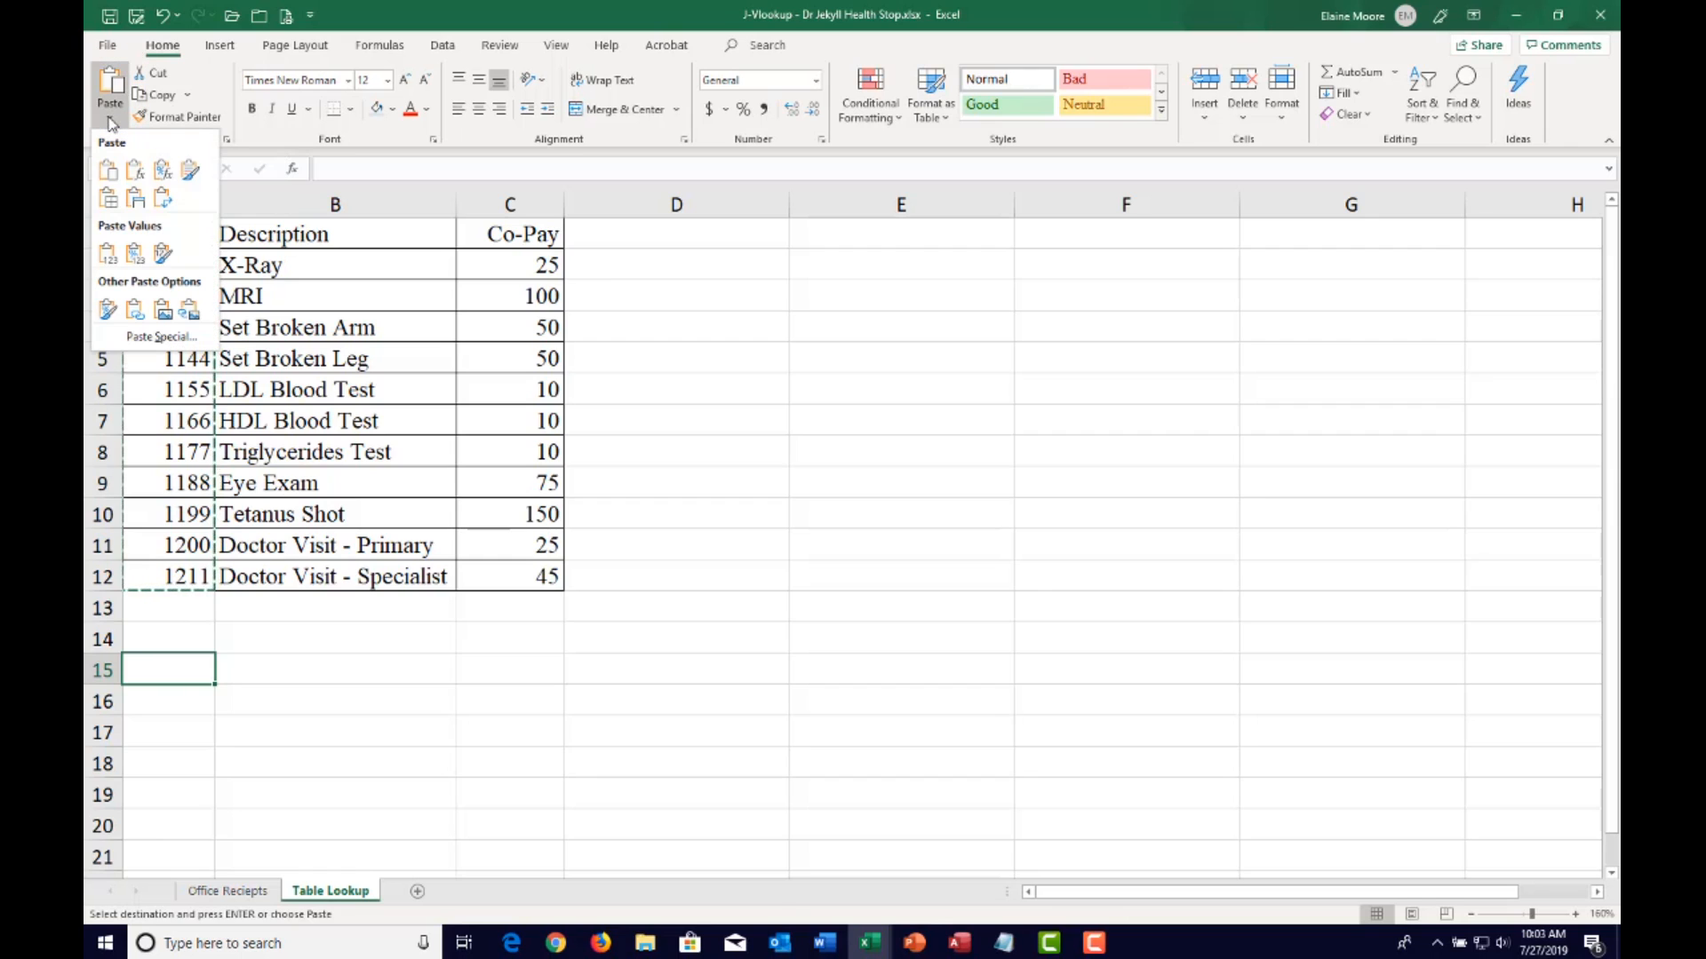
pyautogui.click(166, 201)
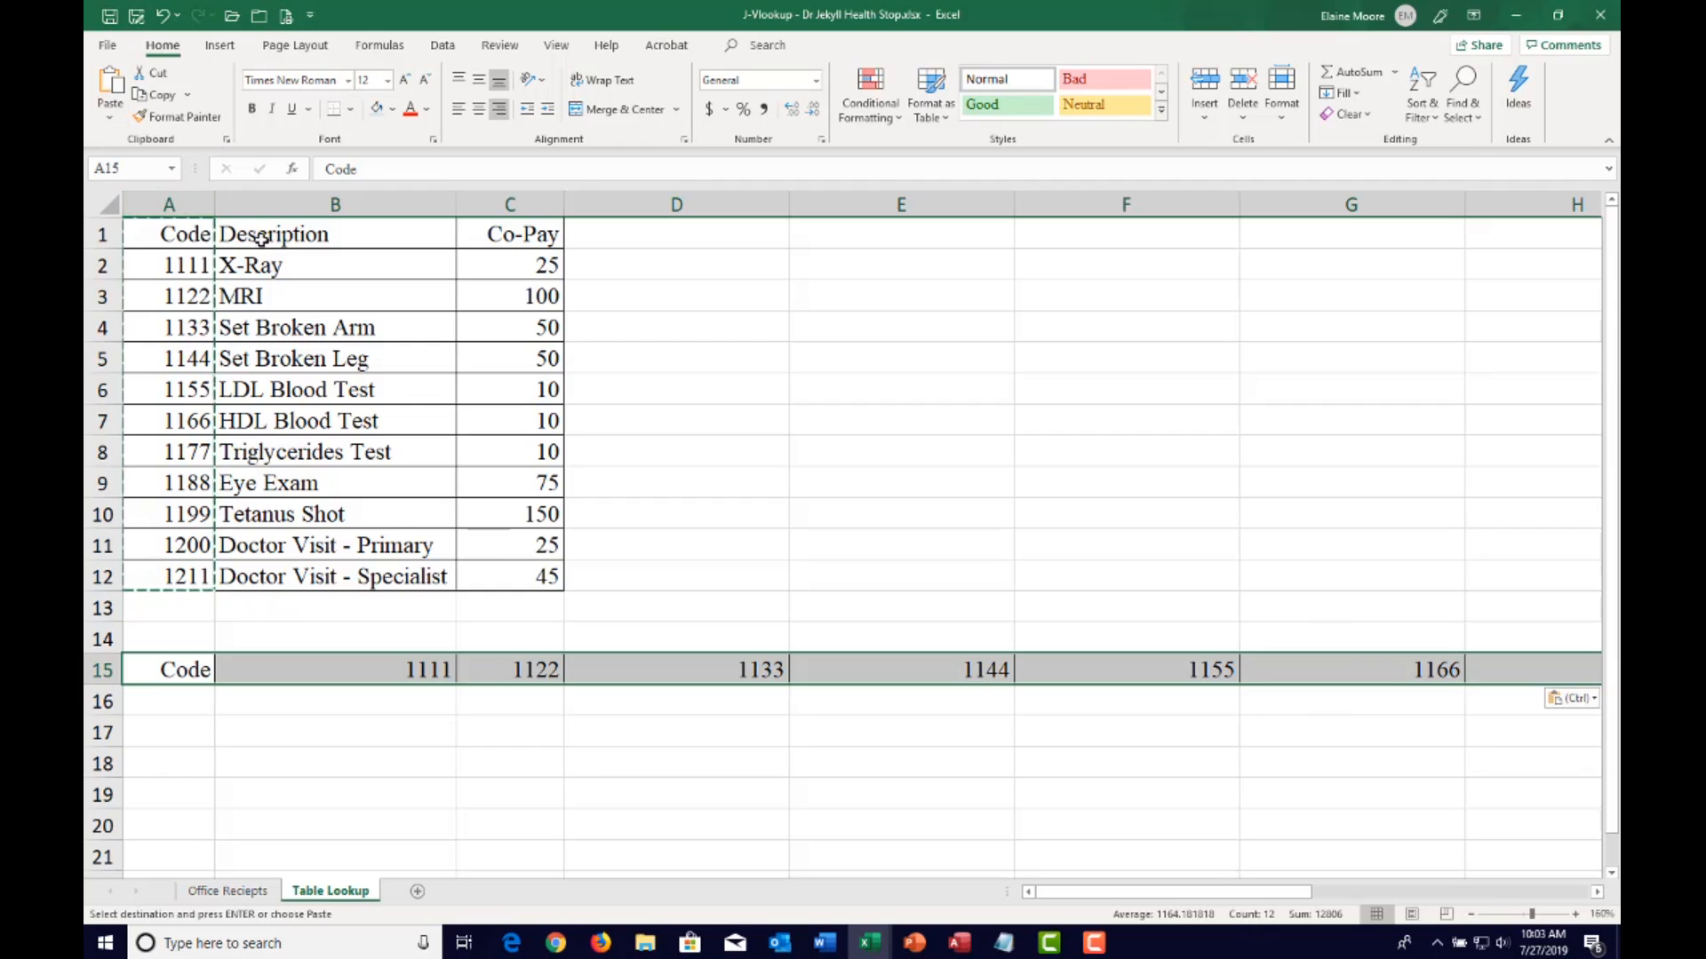
# Copy the Description column B1:B12 and paste it transposed into row 16, starting at cell A16
pyautogui.moveTo(268, 232); pyautogui.dragTo(243, 576)
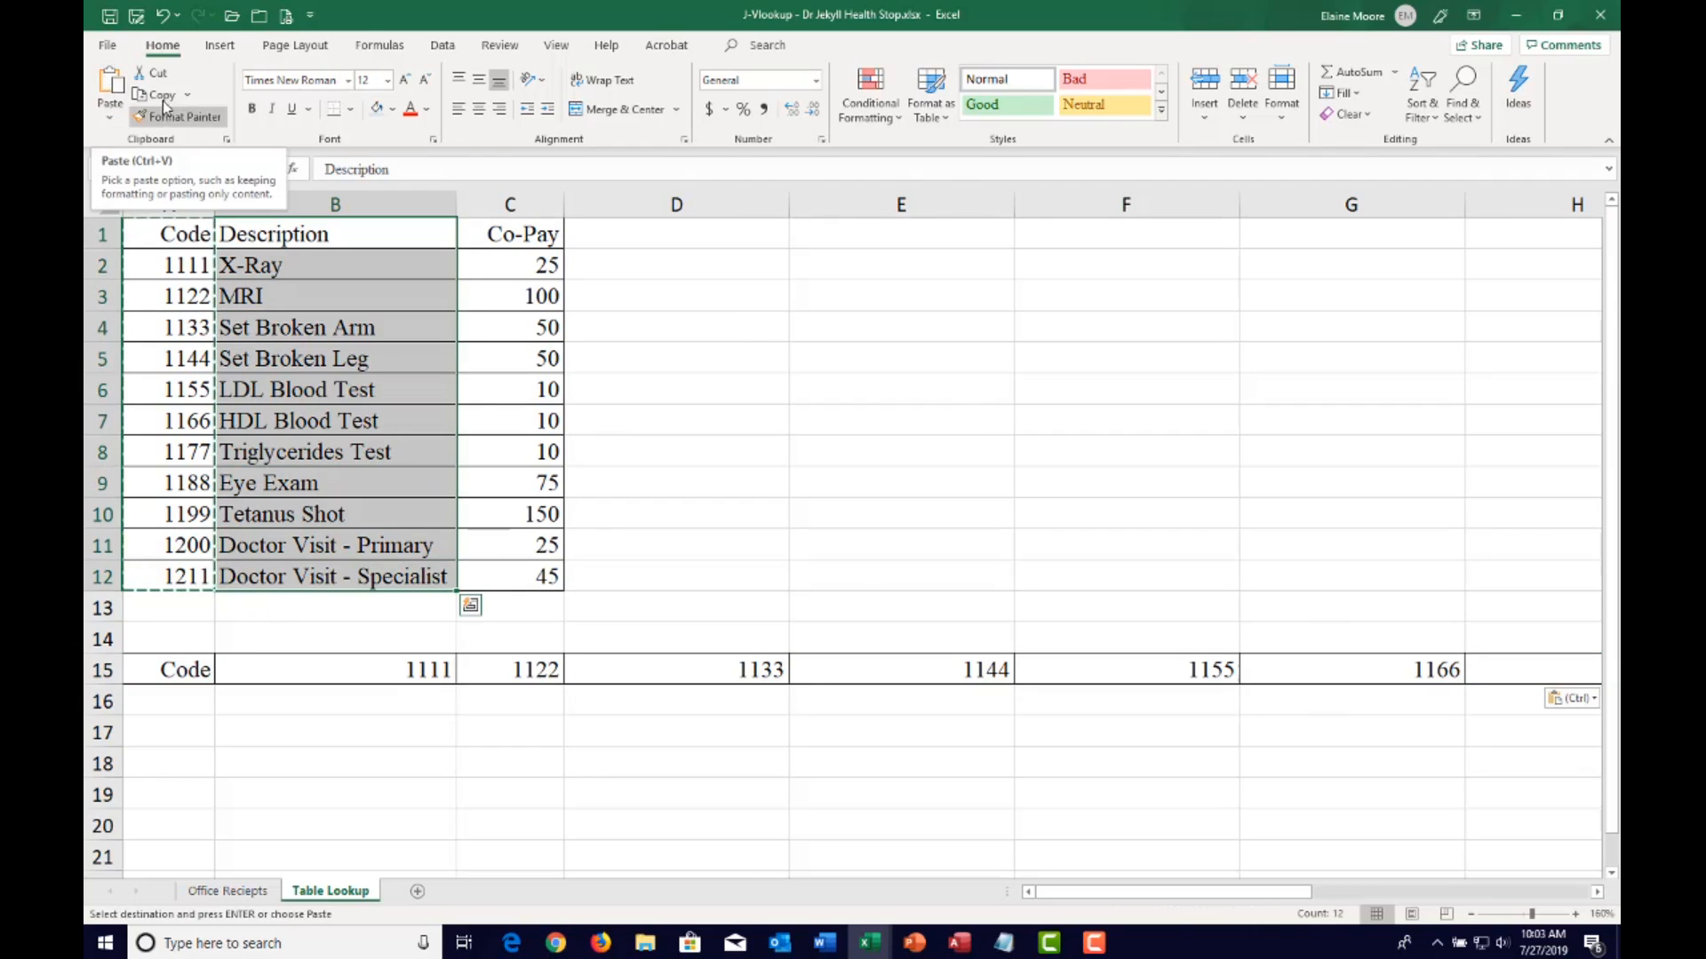
pyautogui.hotkey('ctrl', 'c')
pyautogui.click(110, 122)
pyautogui.click(111, 121)
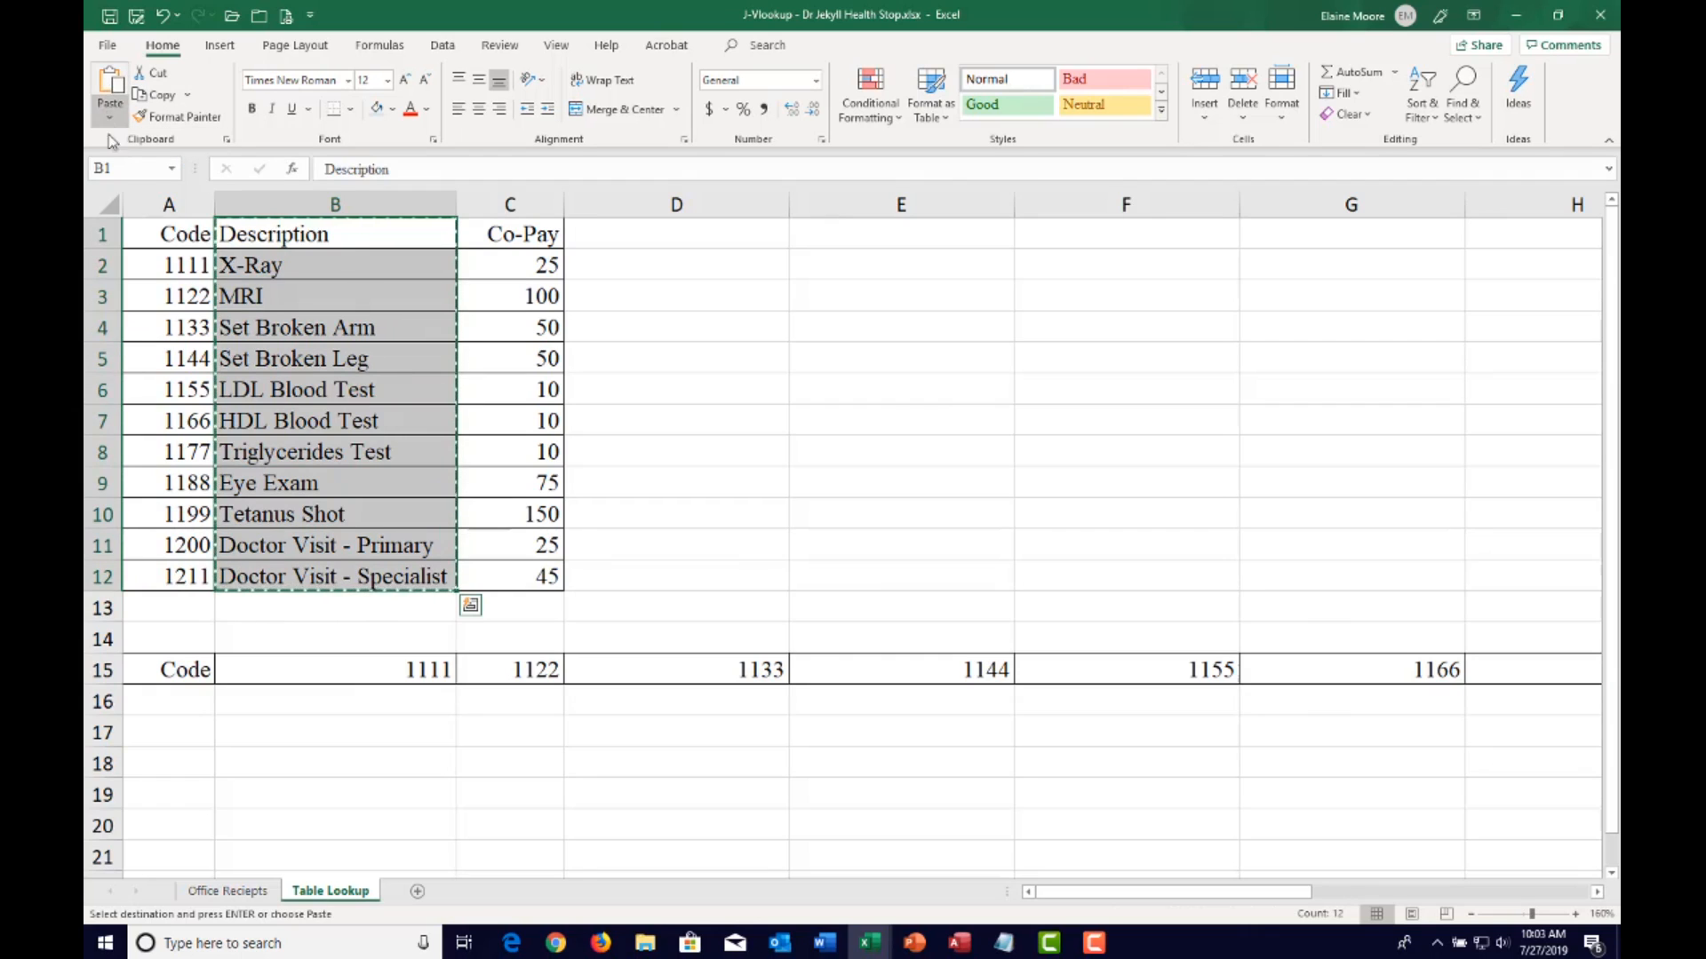
pyautogui.click(158, 689)
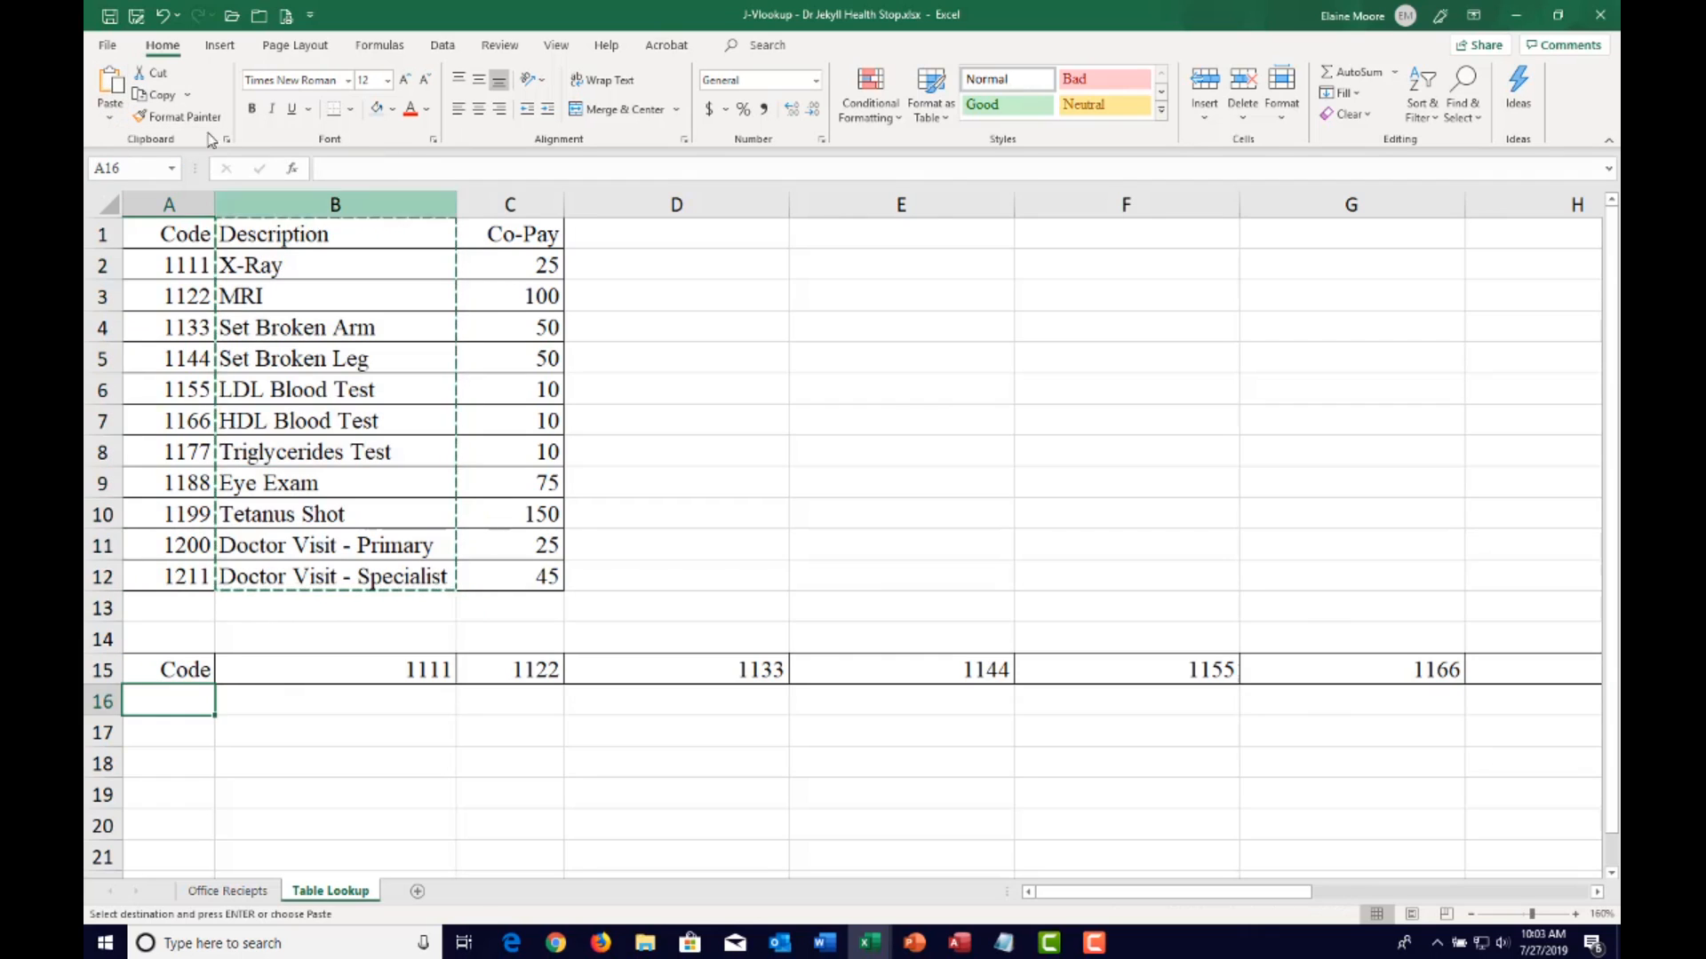
pyautogui.click(110, 122)
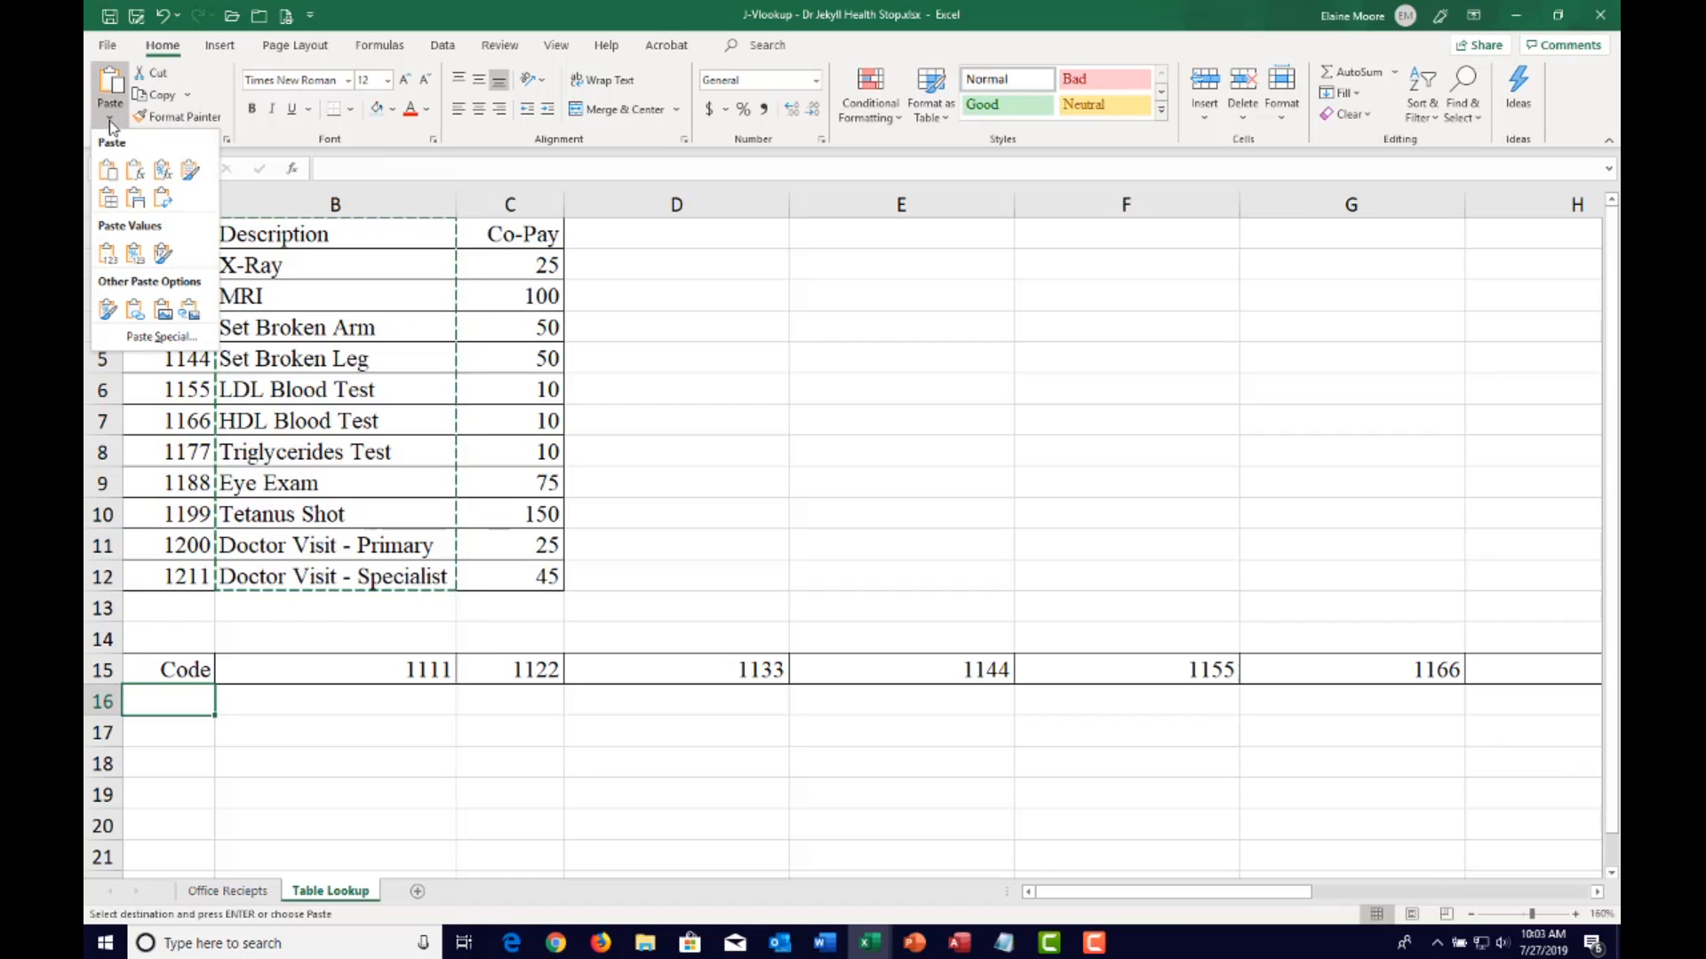
pyautogui.click(163, 197)
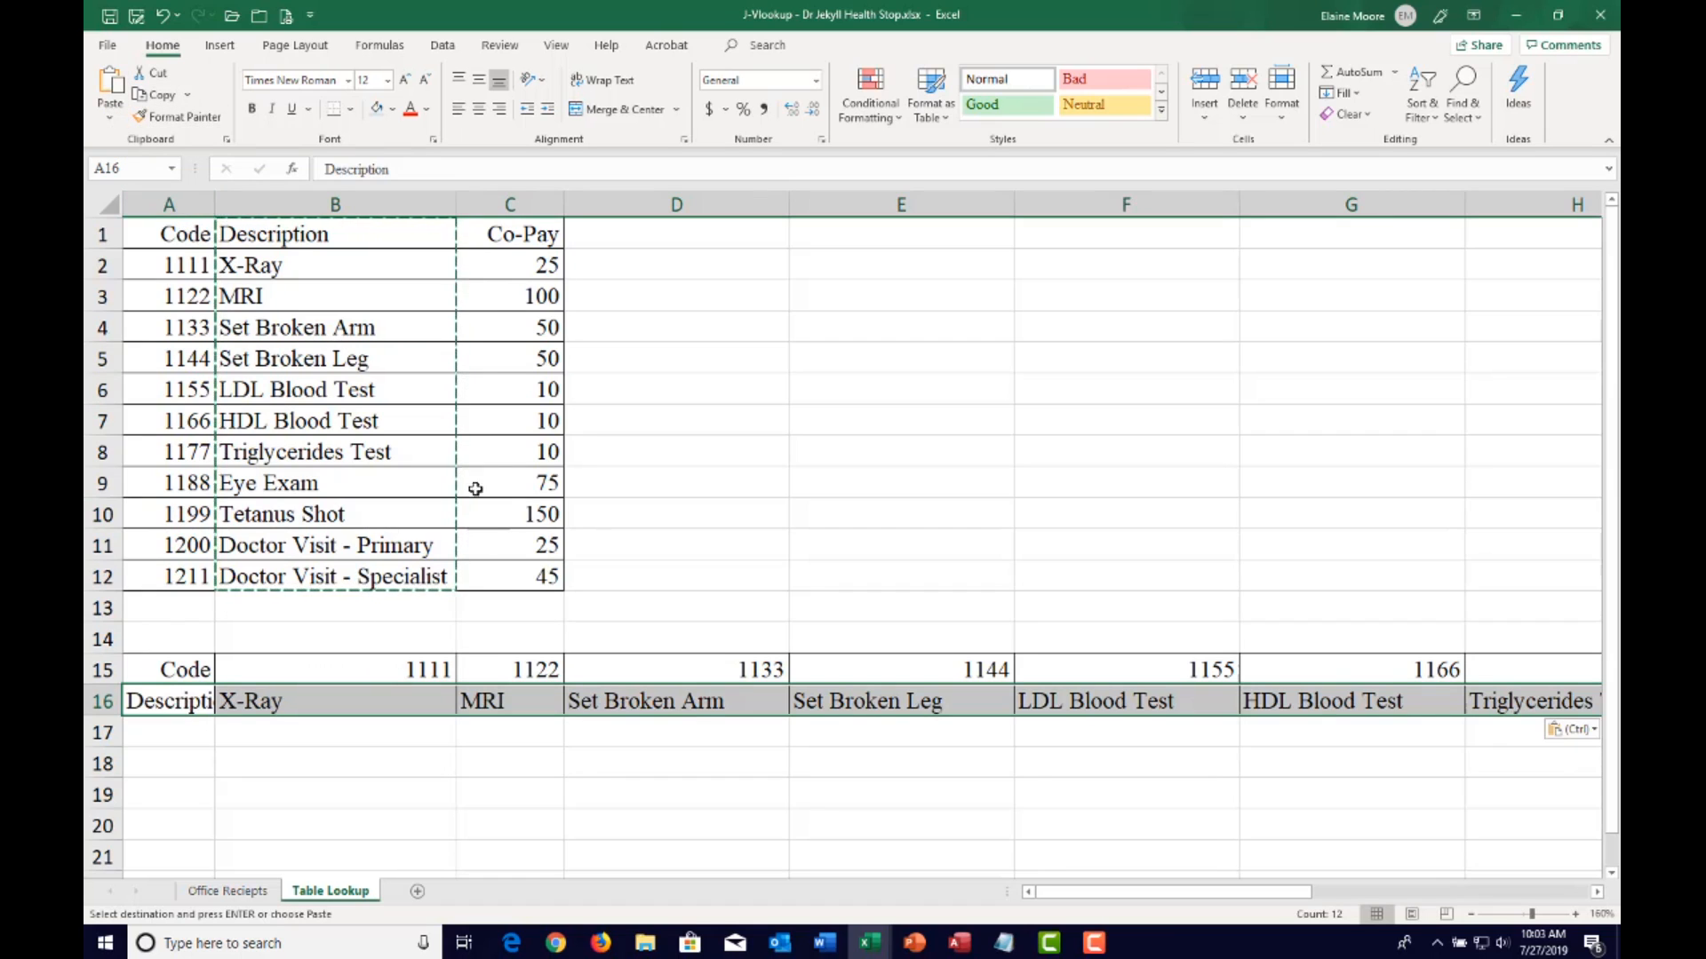
# Copy the Co-Pay column C1:C12 and paste it transposed into row 17, starting at cell A17
pyautogui.moveTo(511, 235); pyautogui.dragTo(539, 571)
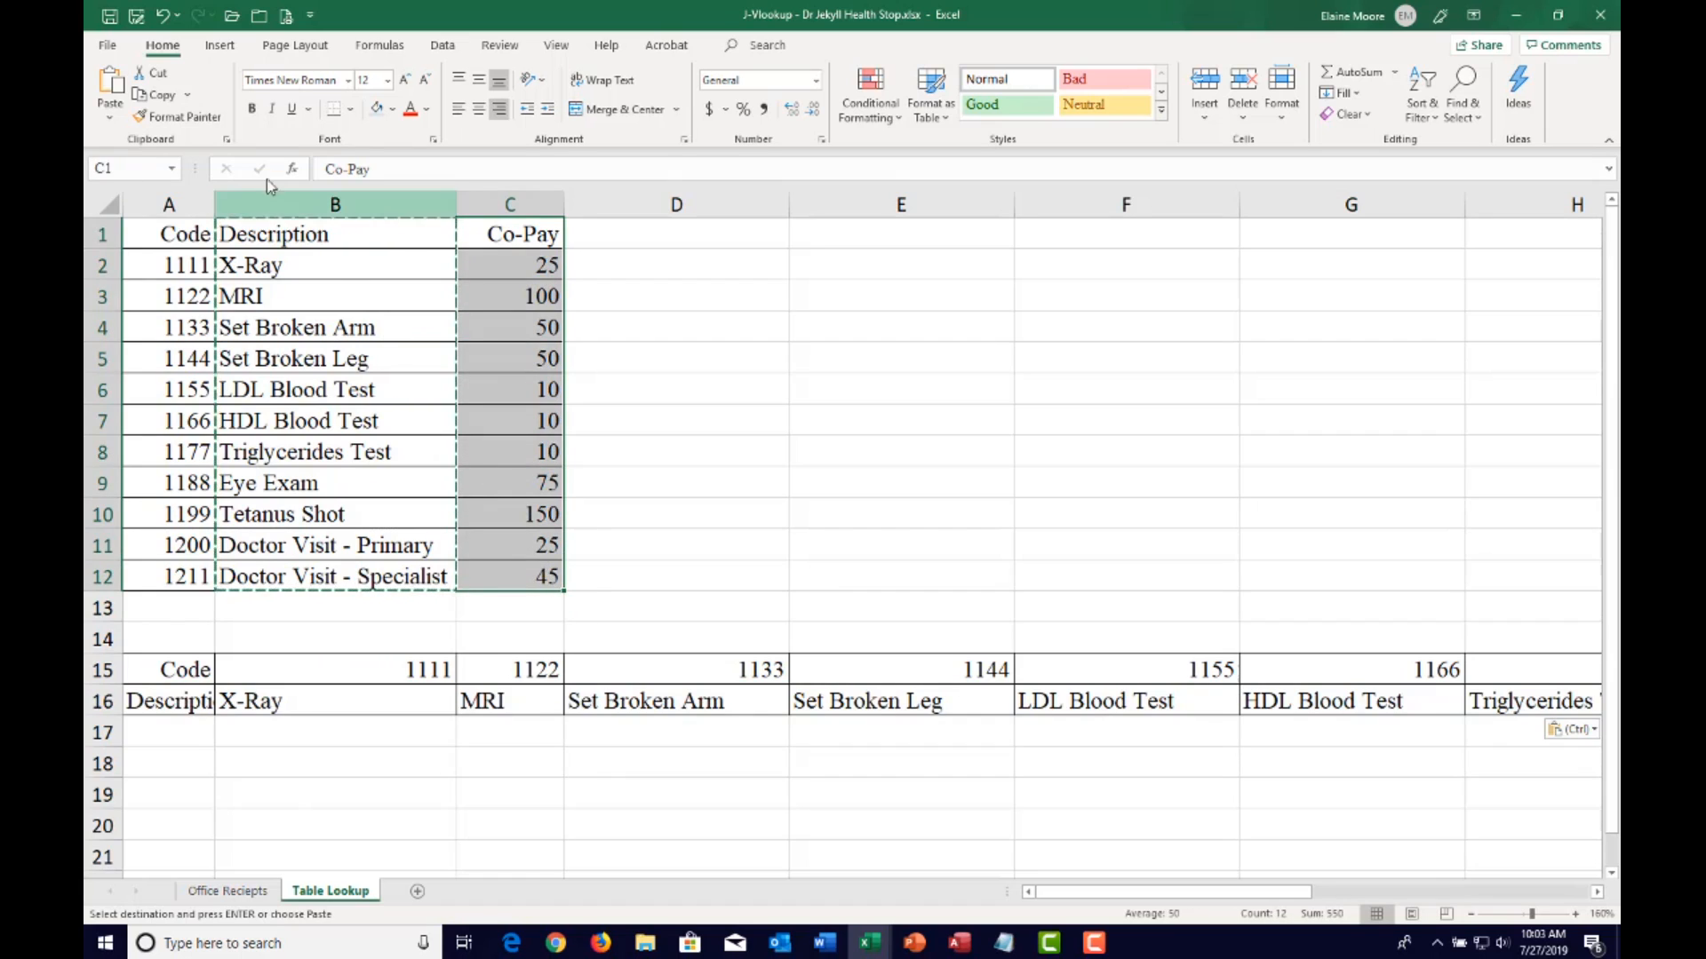
pyautogui.click(159, 99)
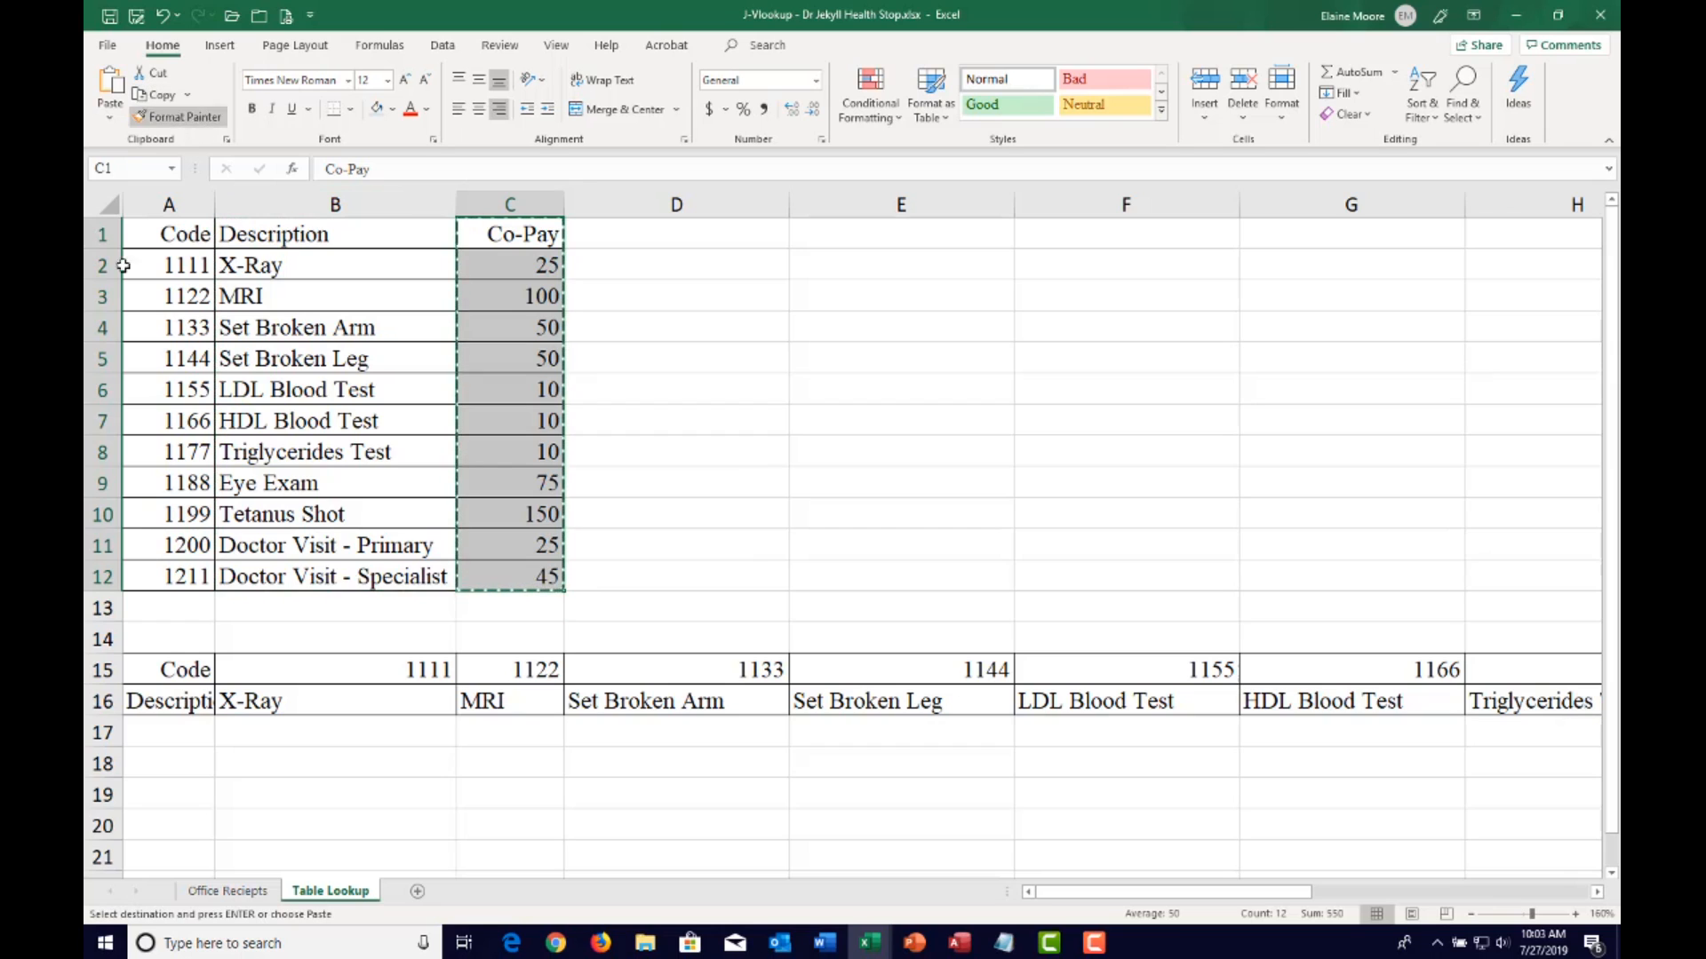
pyautogui.click(146, 733)
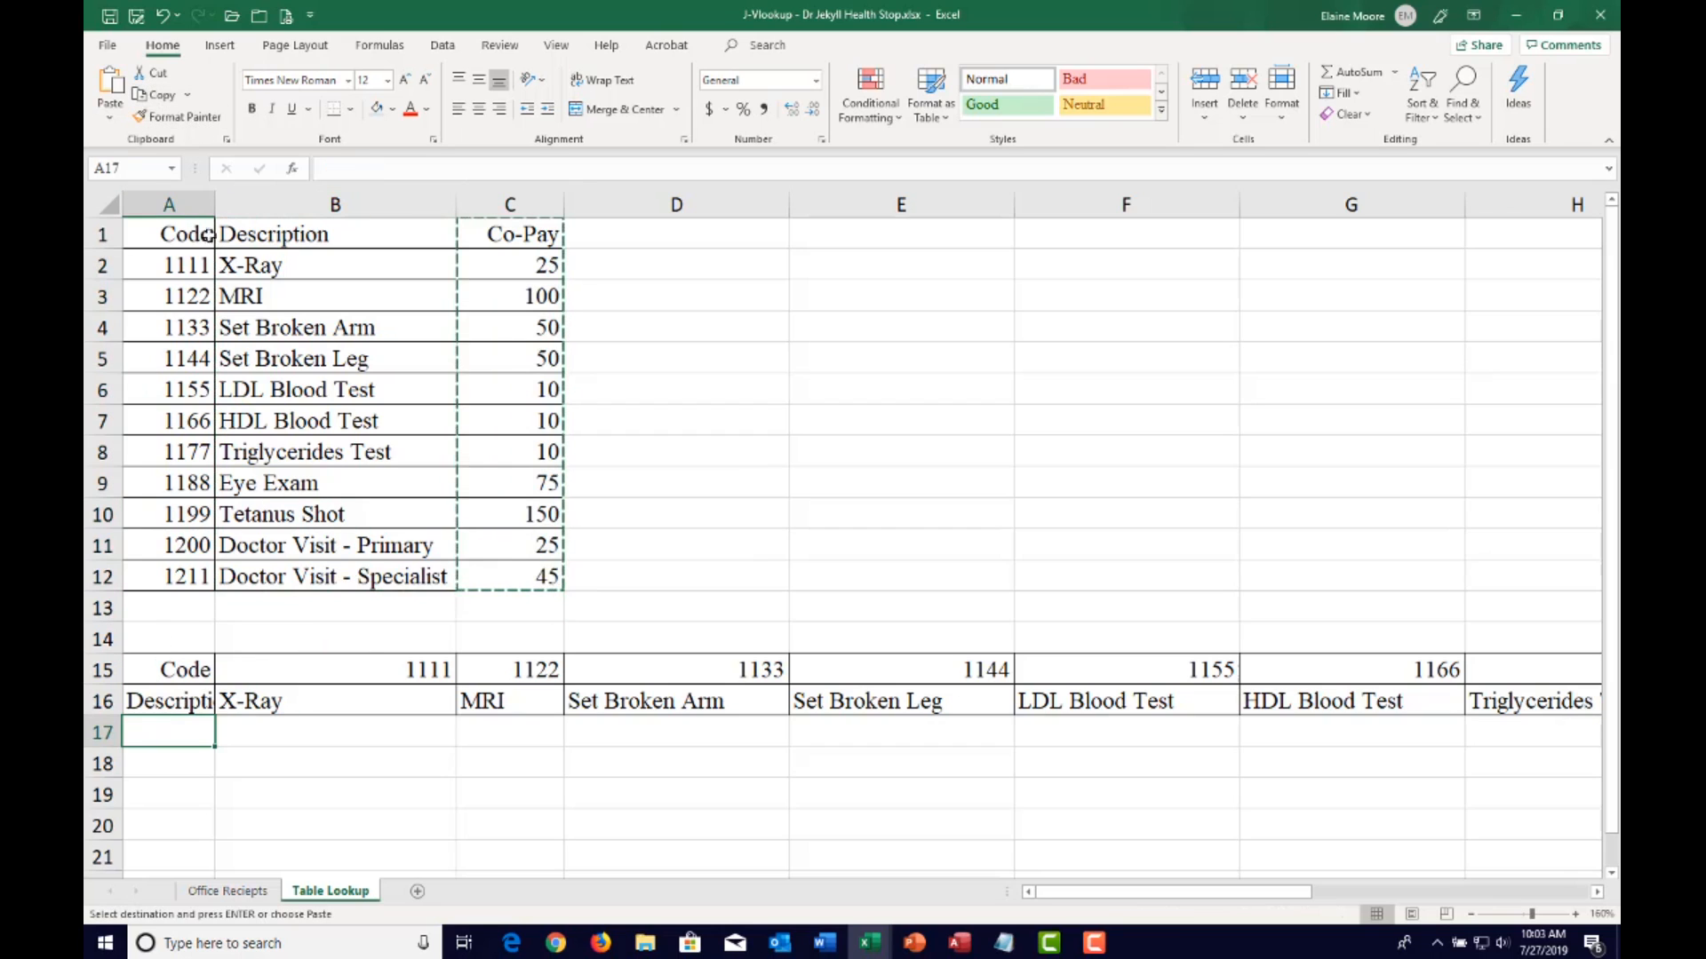
pyautogui.click(107, 122)
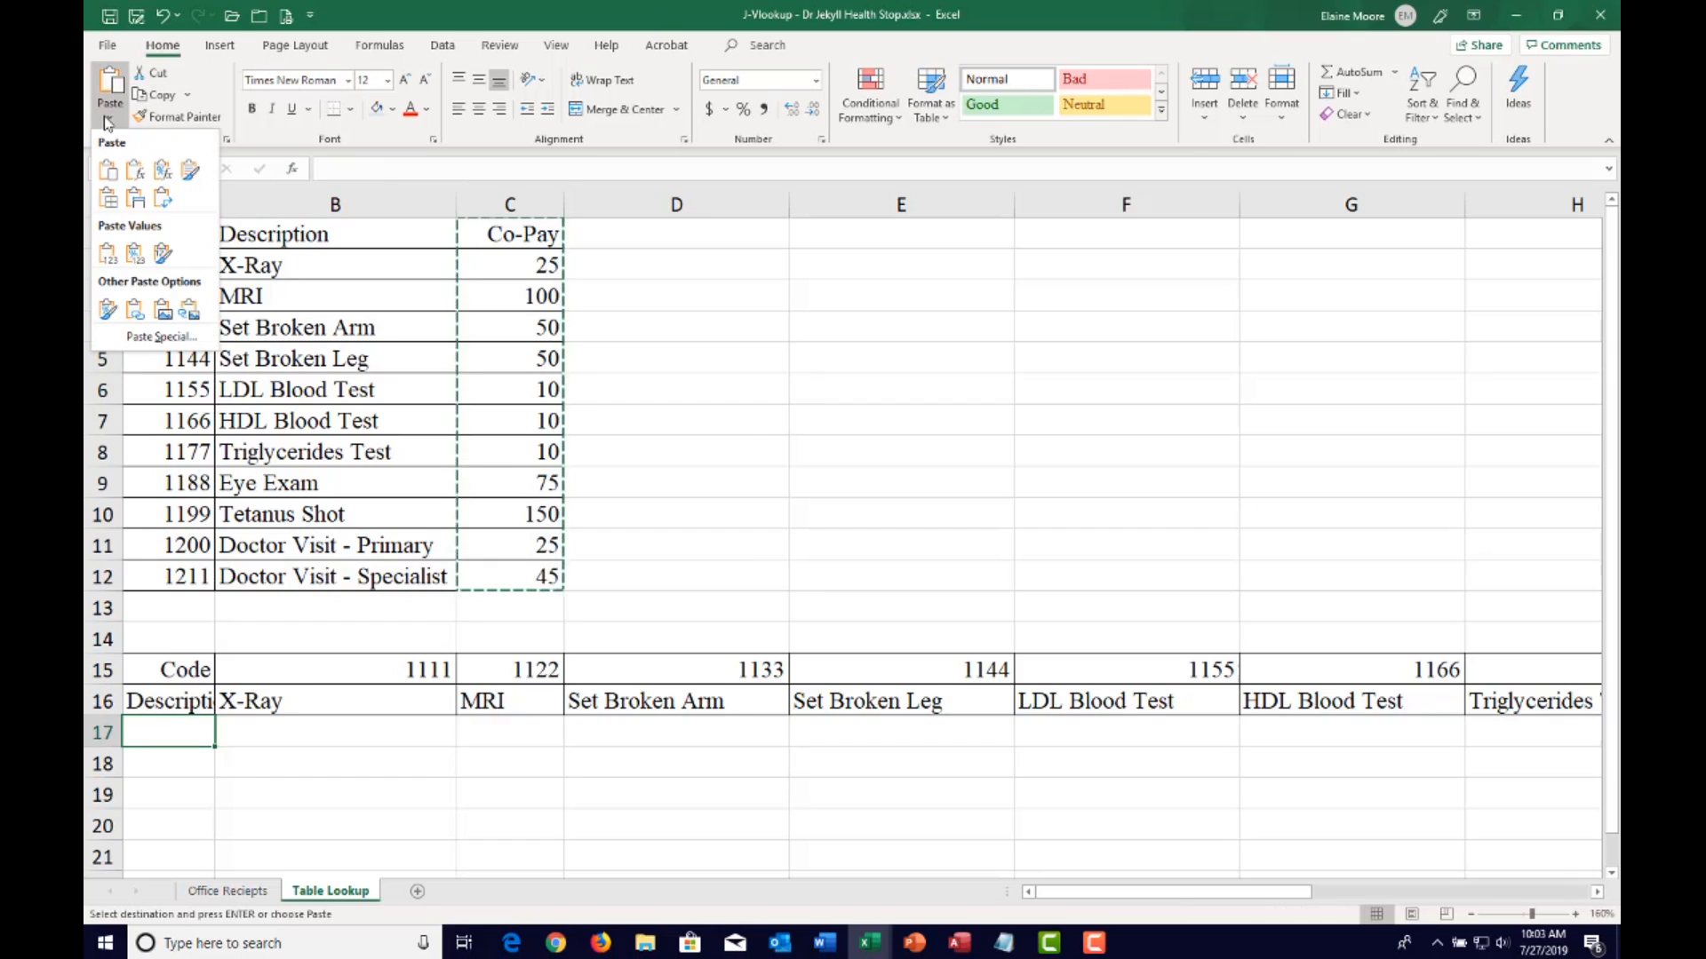
pyautogui.click(164, 203)
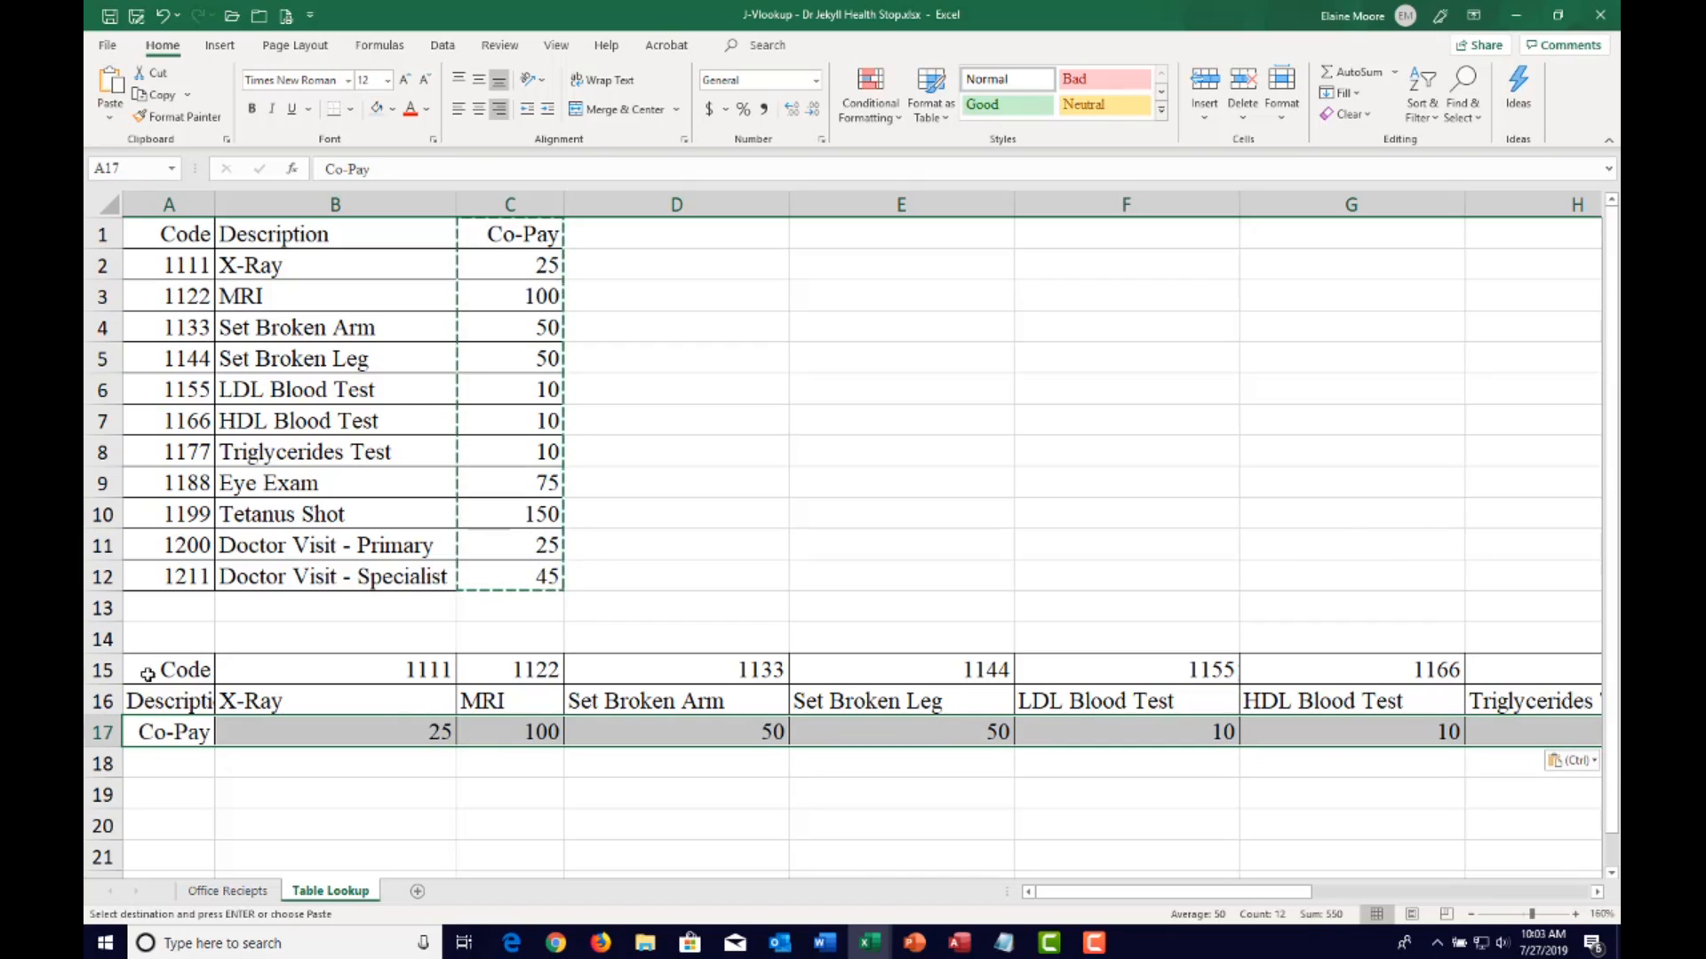
# Name the transposed table range A15:L17 "RowTabel" and reselect it by that name
pyautogui.moveTo(147, 671); pyautogui.dragTo(1173, 724)
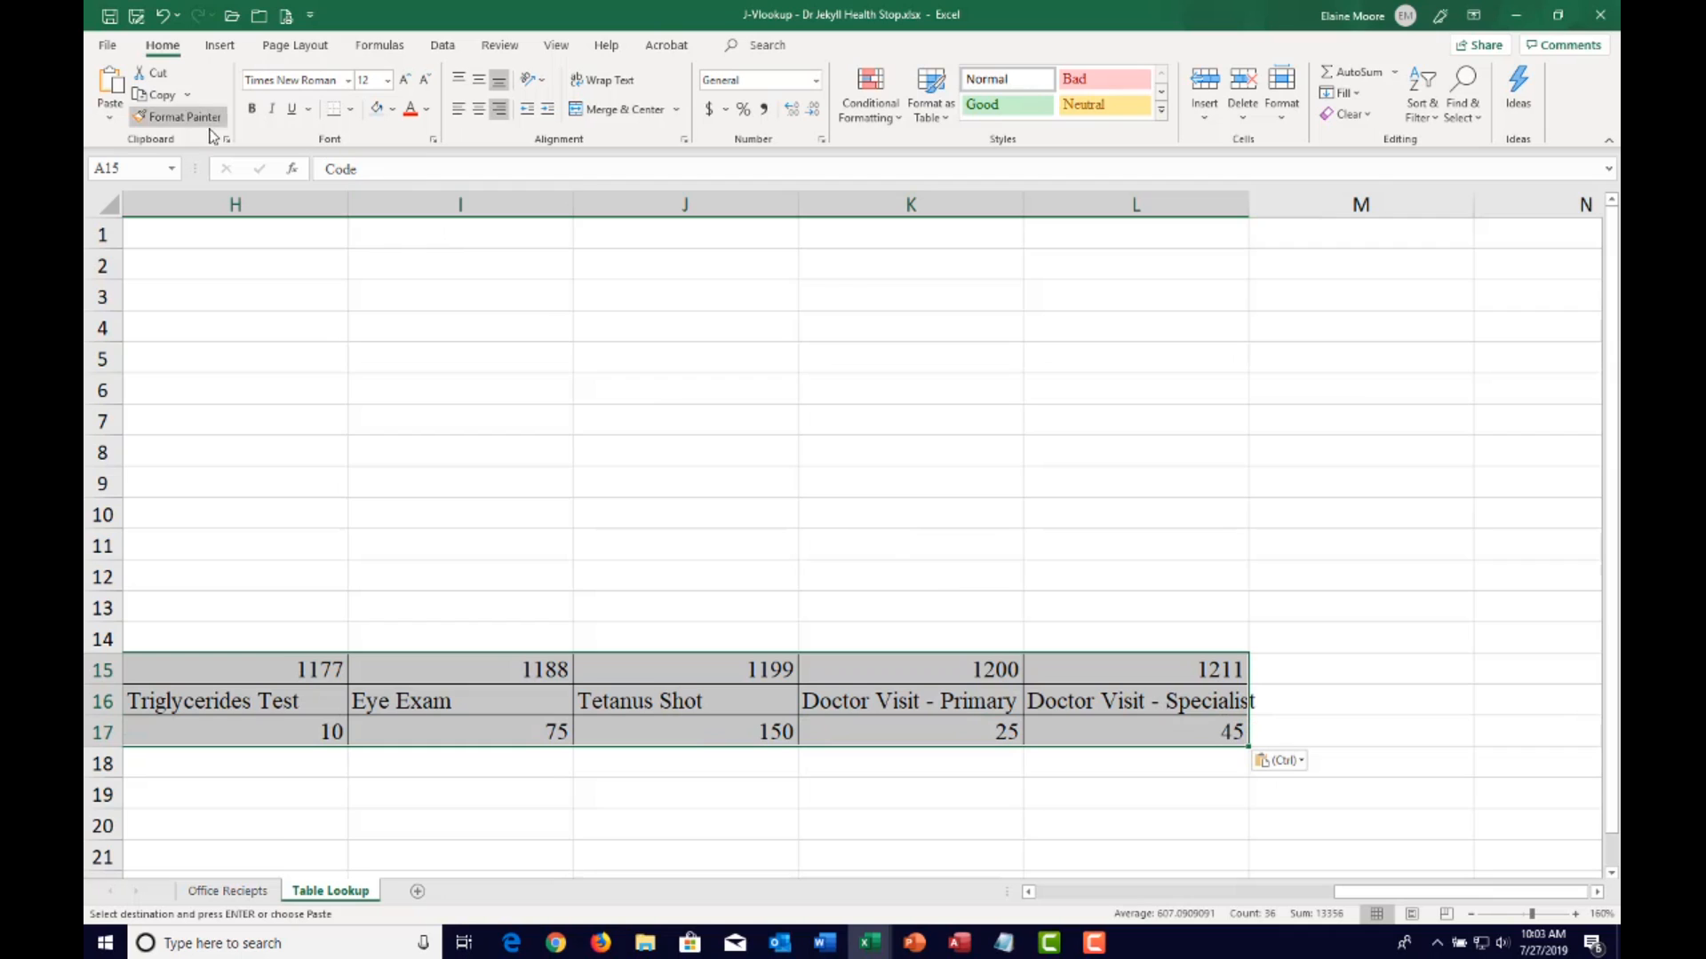
pyautogui.click(136, 169)
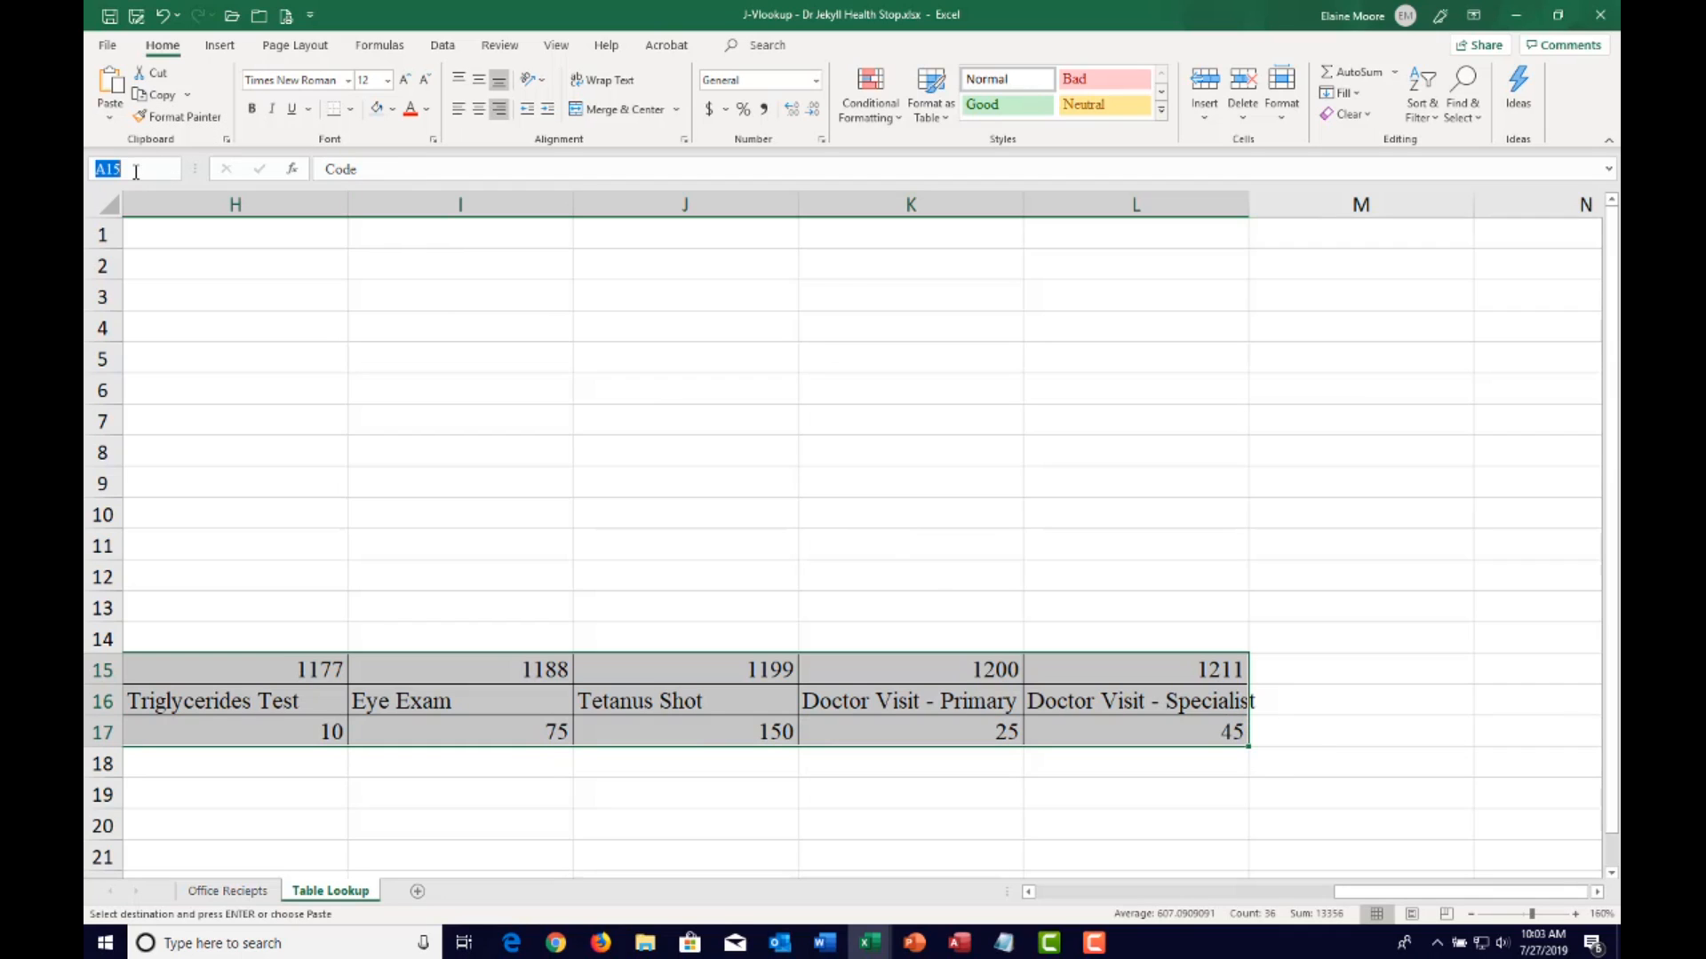
pyautogui.write('RowTabel')
pyautogui.press('Return')
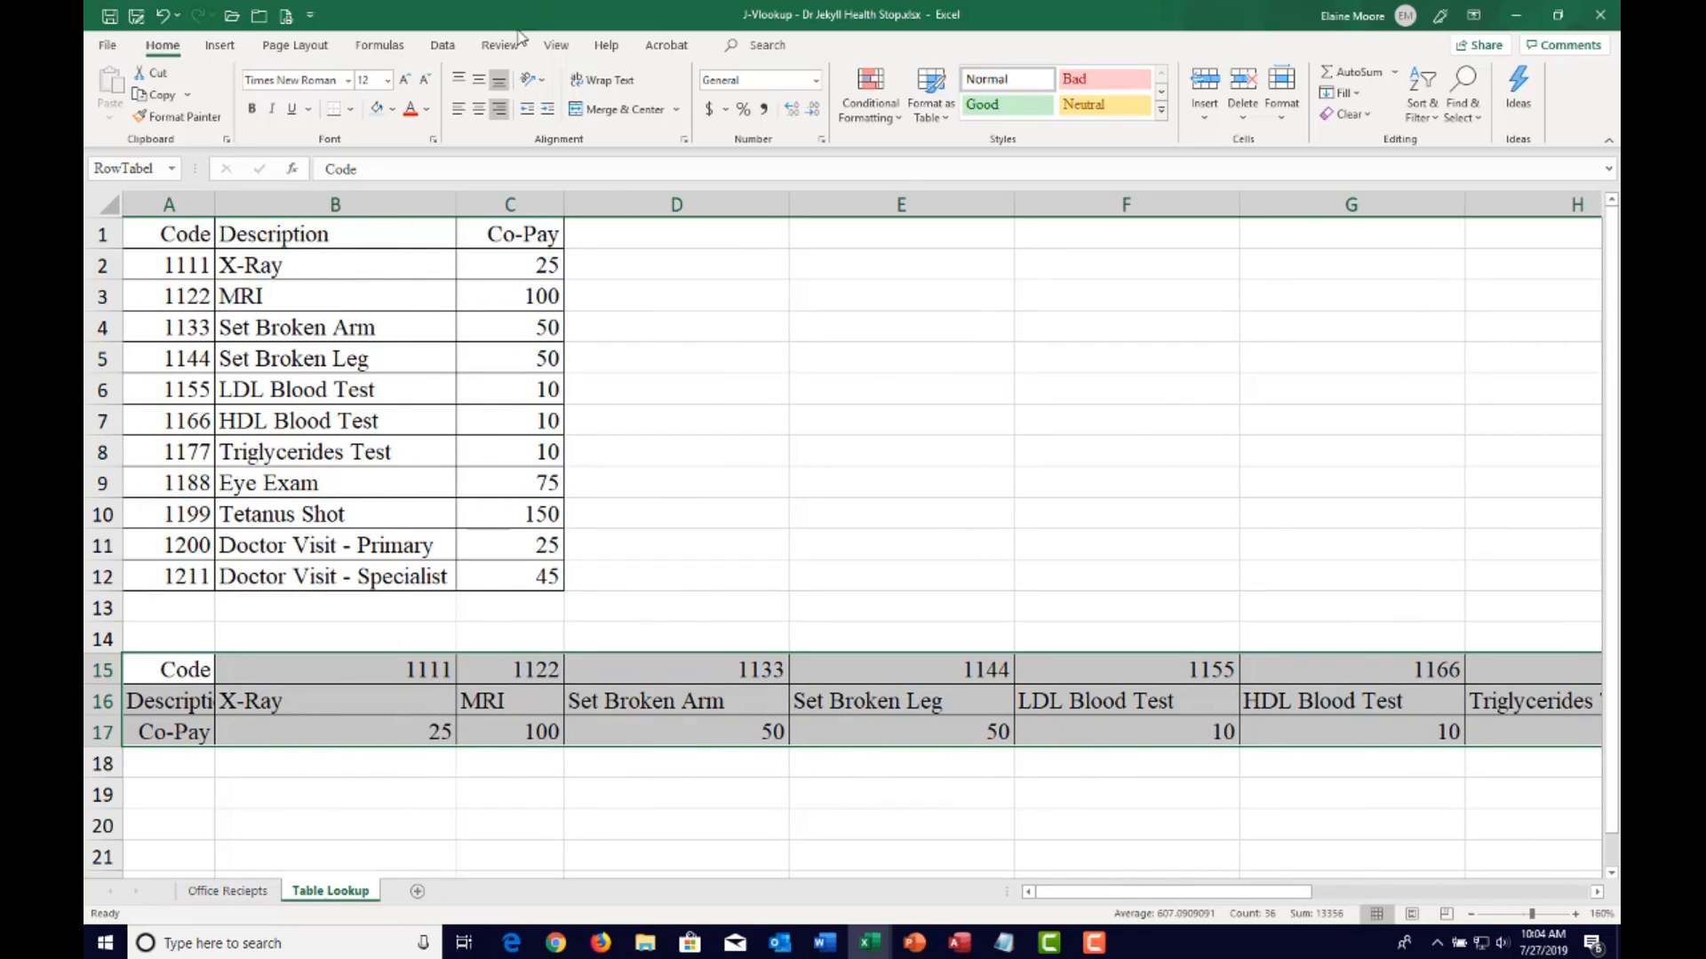
pyautogui.click(169, 670)
pyautogui.click(172, 169)
pyautogui.click(168, 190)
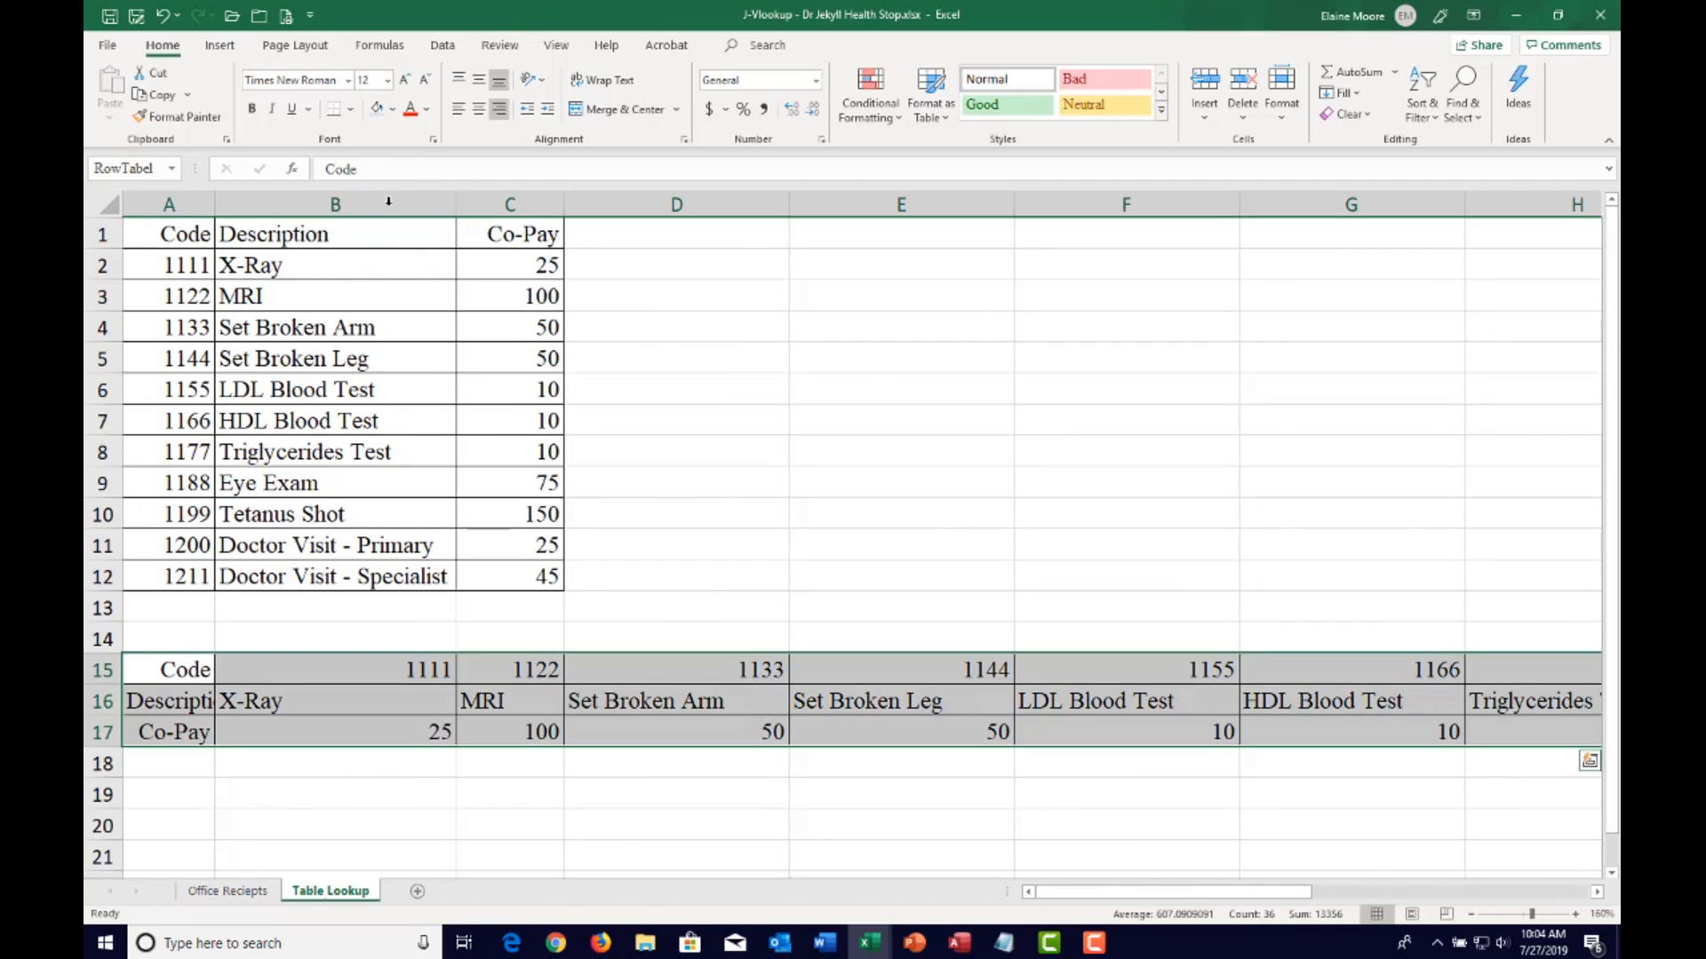
# Correct the spelling of the named range RowTabel to "RowTable"
pyautogui.click(382, 49)
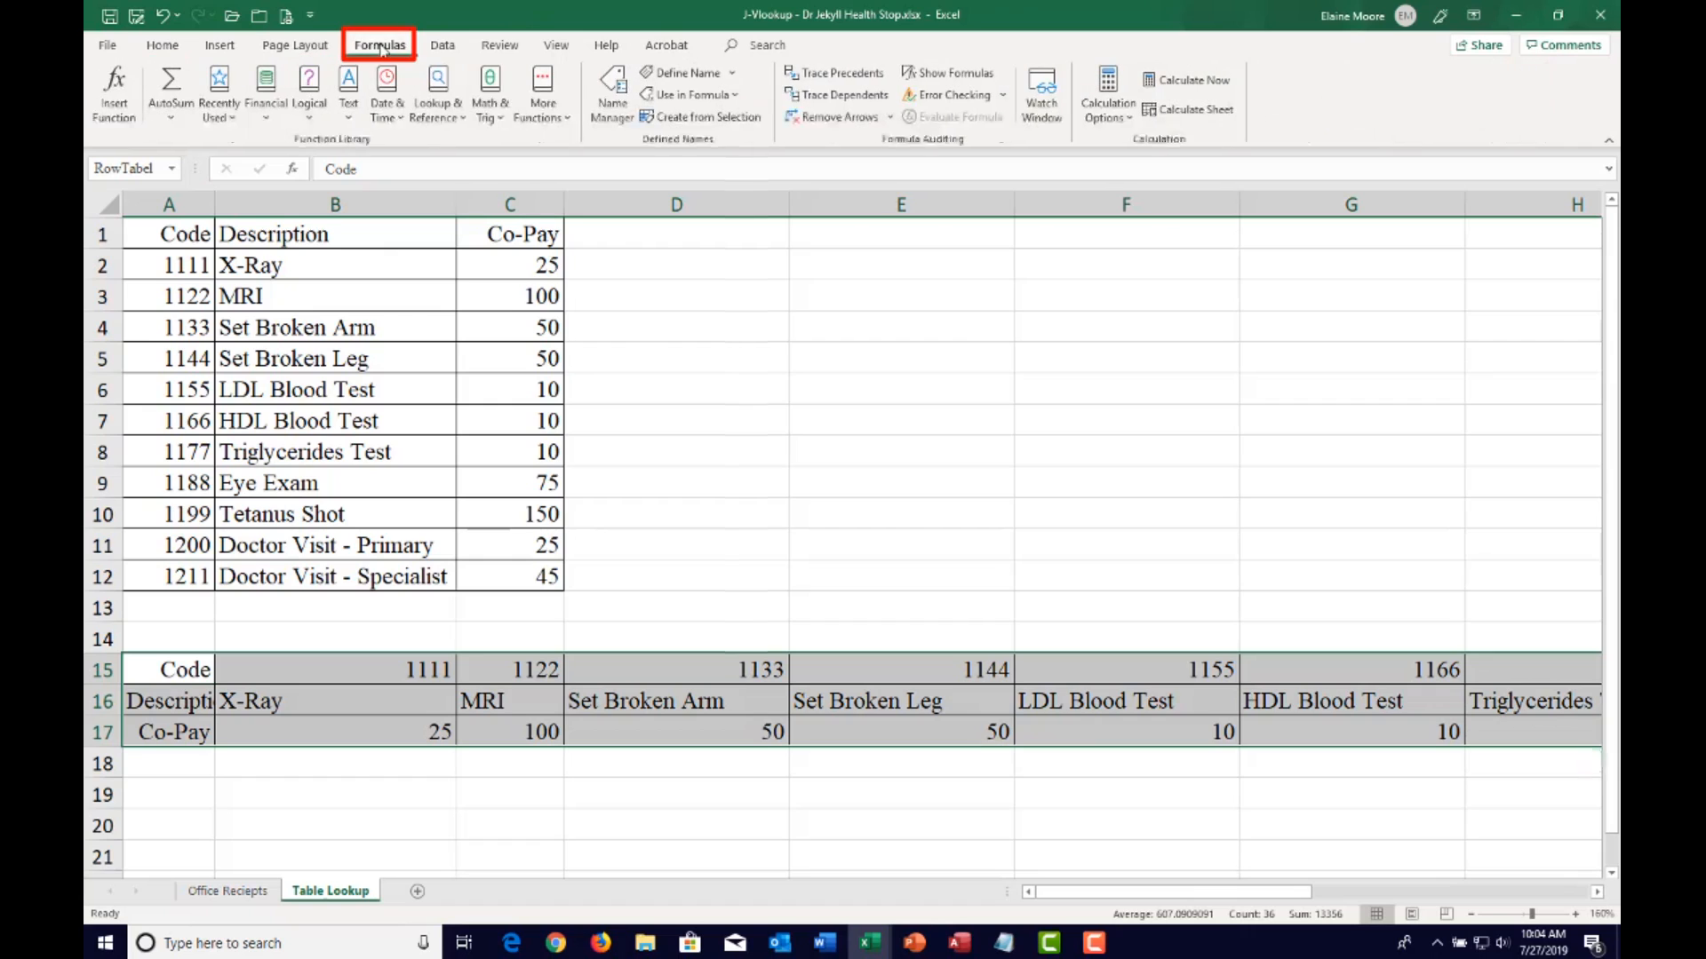
pyautogui.click(613, 97)
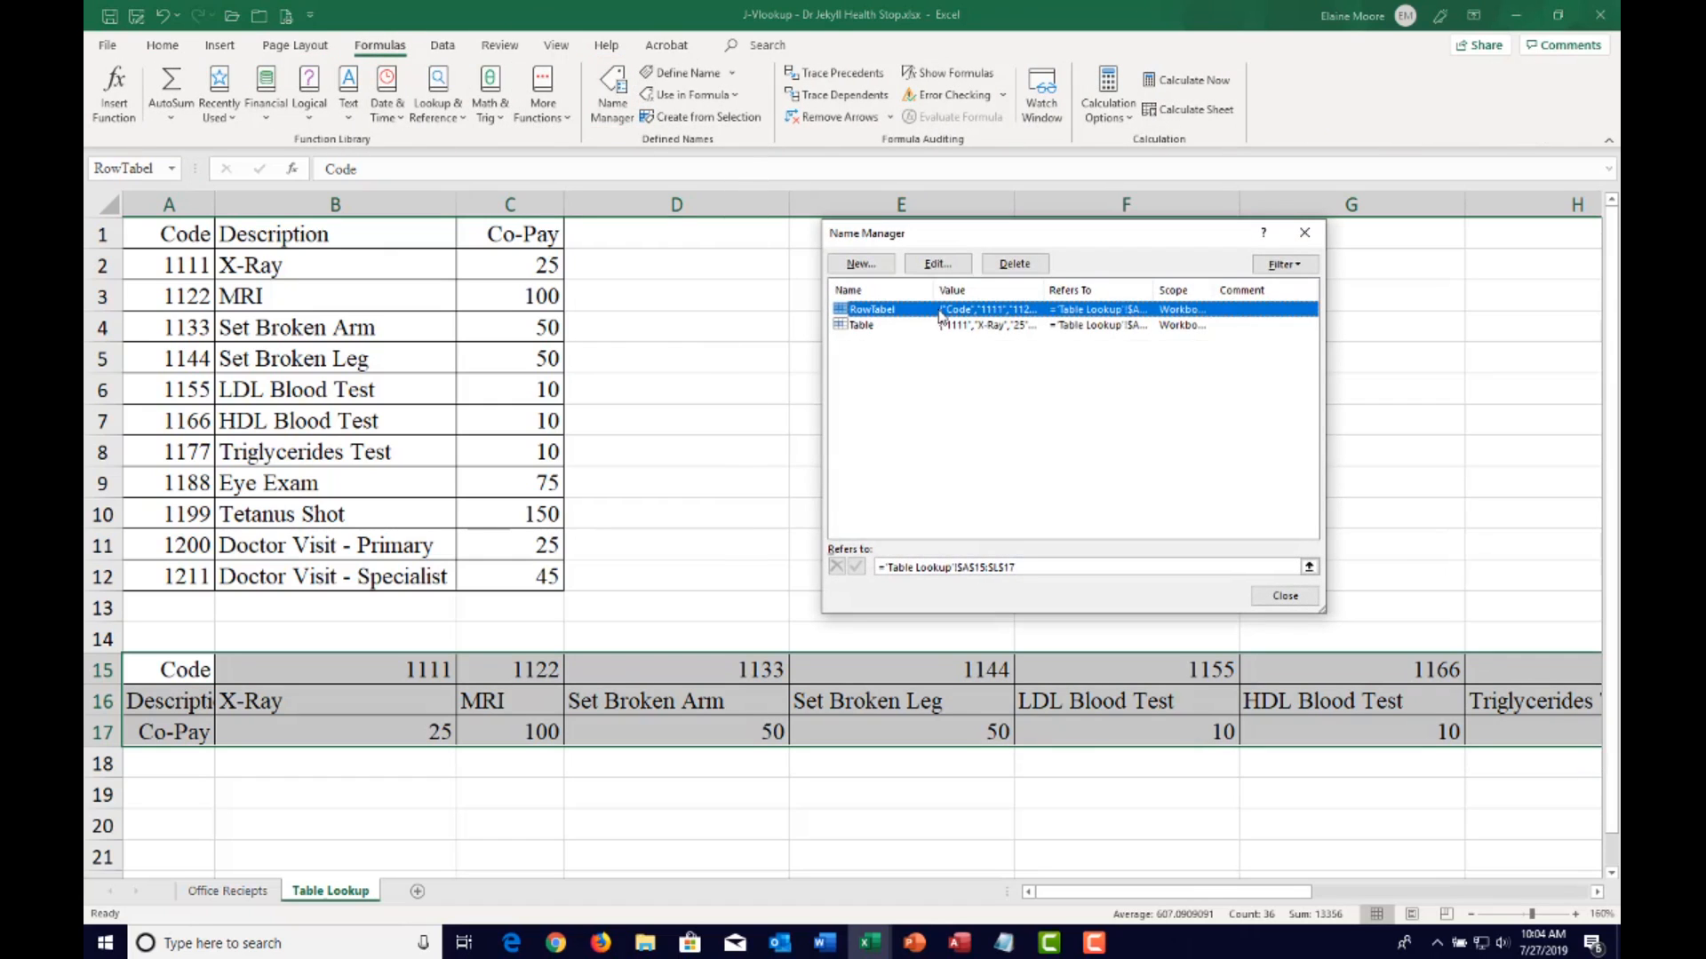
pyautogui.click(938, 264)
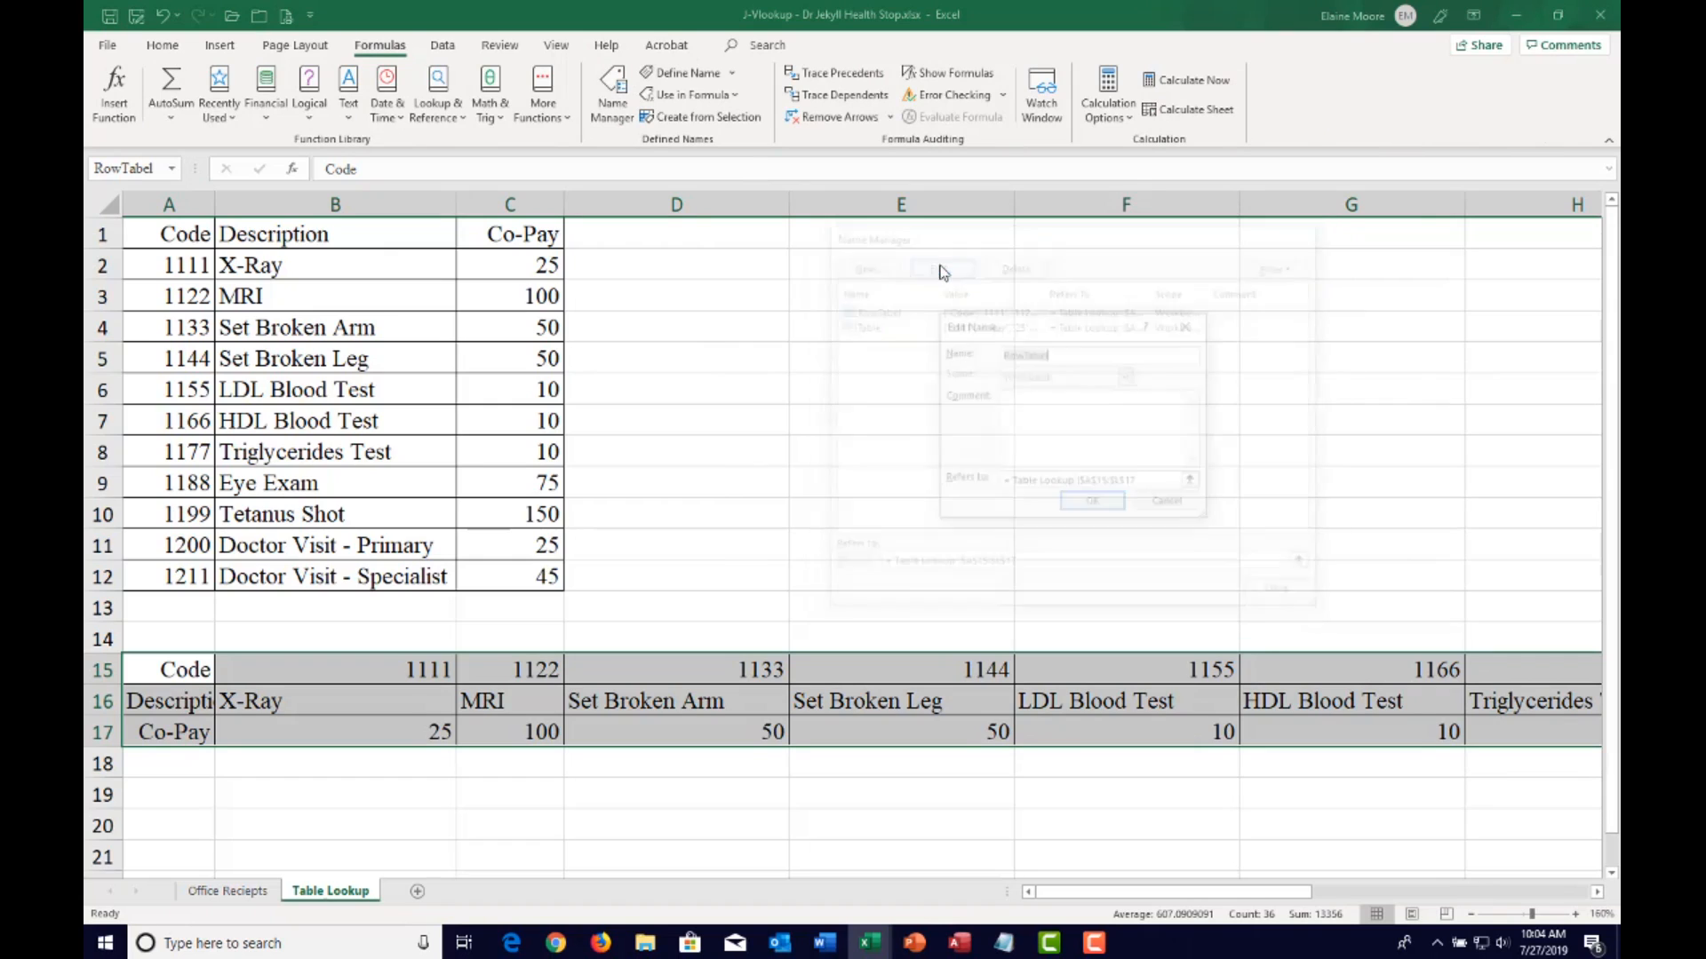
pyautogui.click(1044, 352)
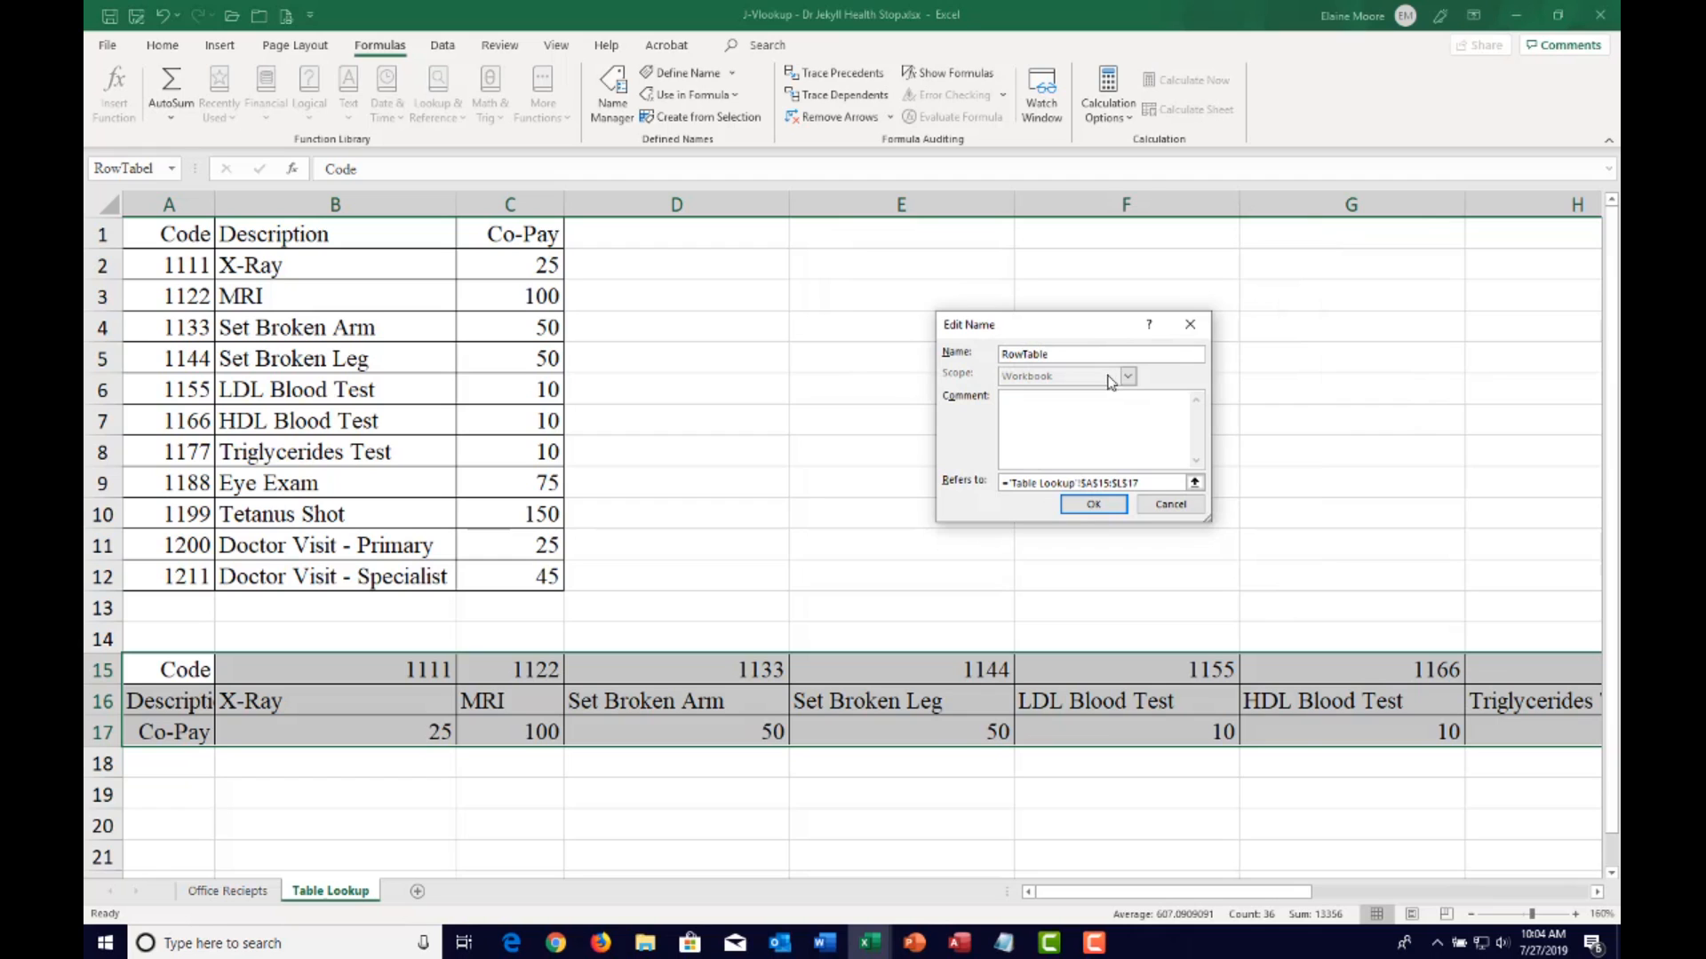
pyautogui.click(1100, 505)
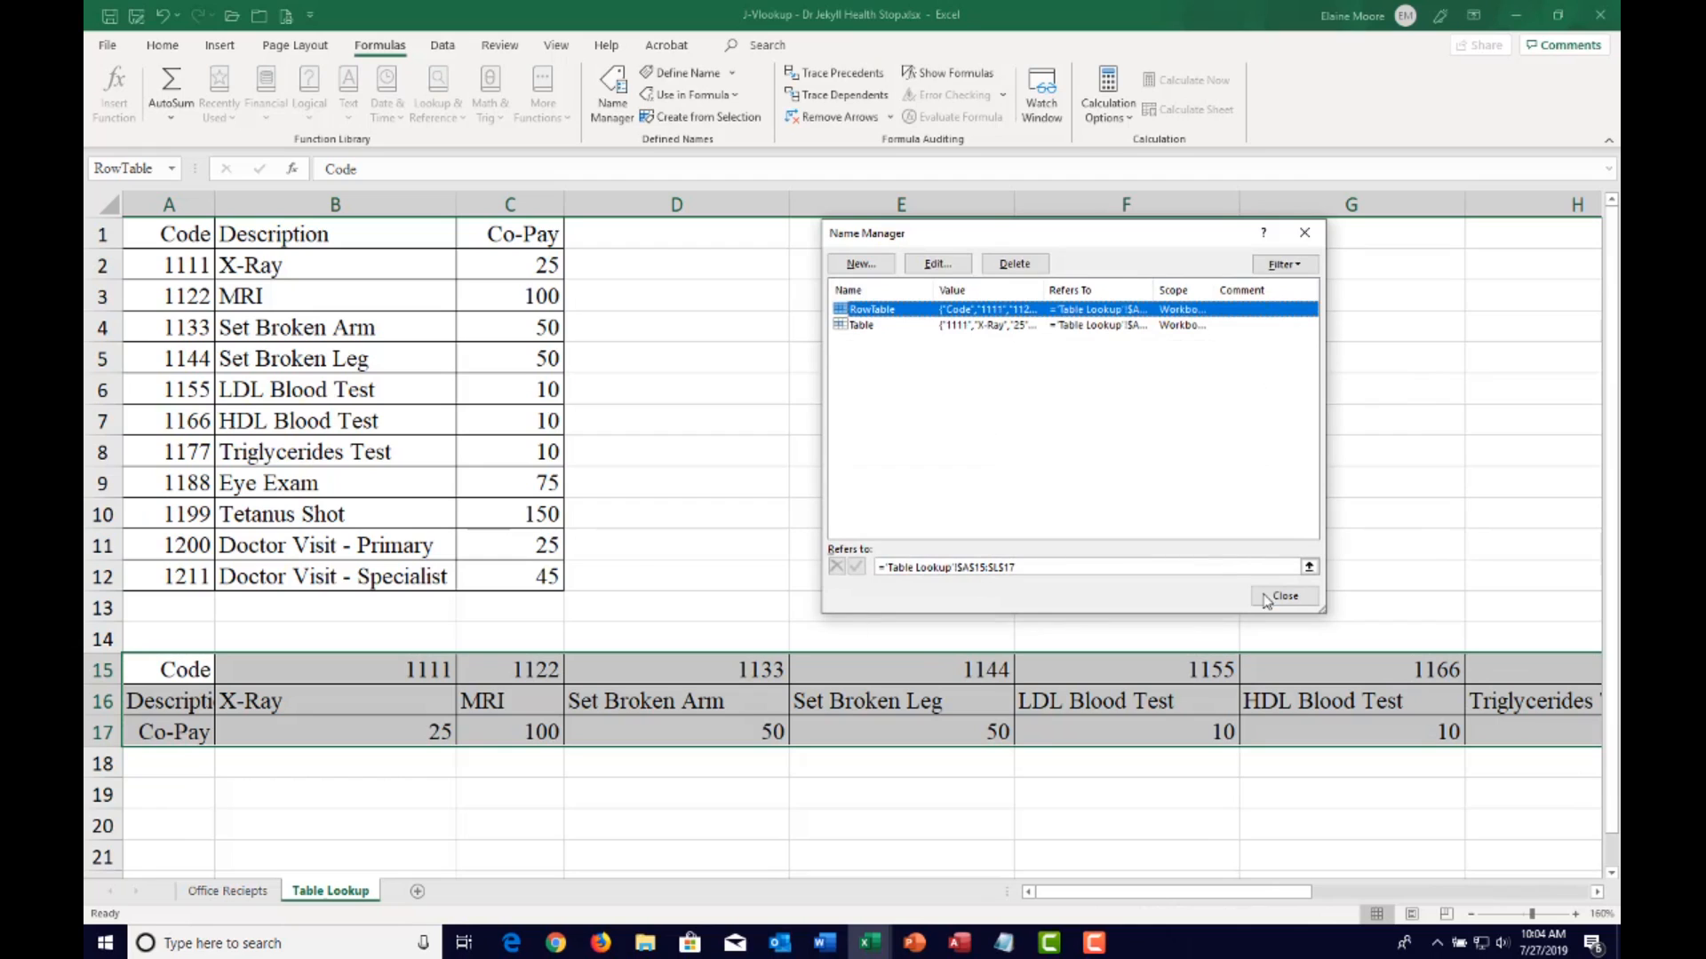
pyautogui.click(1267, 599)
pyautogui.click(389, 610)
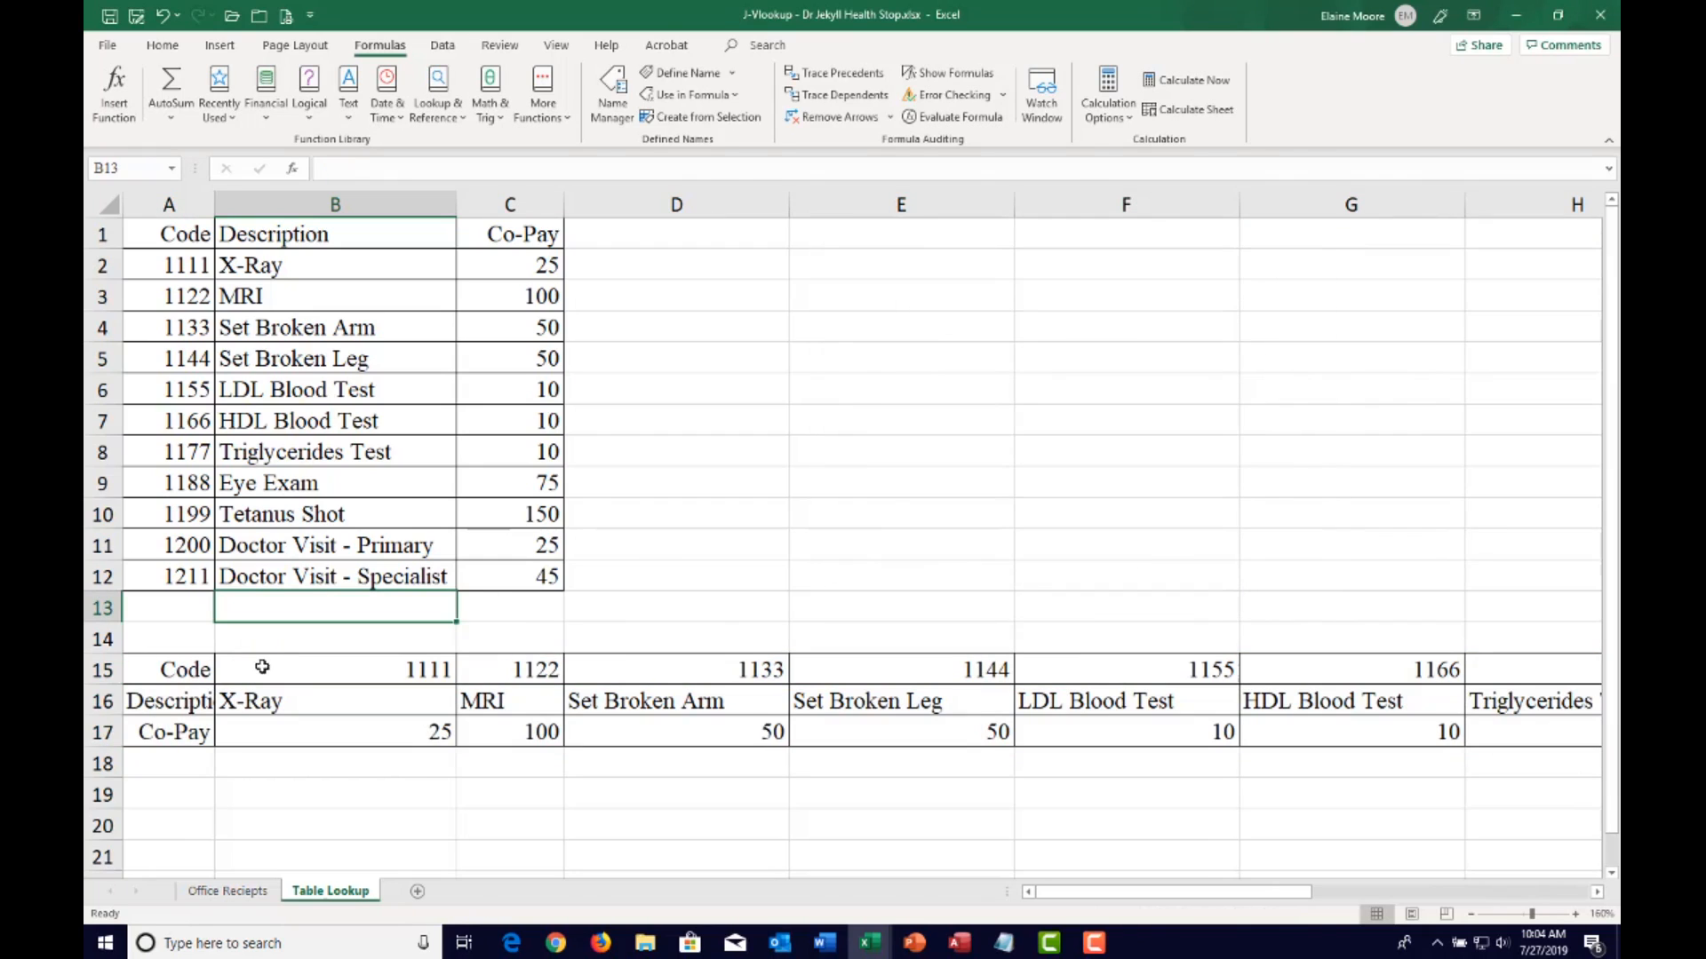
pyautogui.moveTo(282, 701); pyautogui.dragTo(373, 712)
pyautogui.click(371, 671)
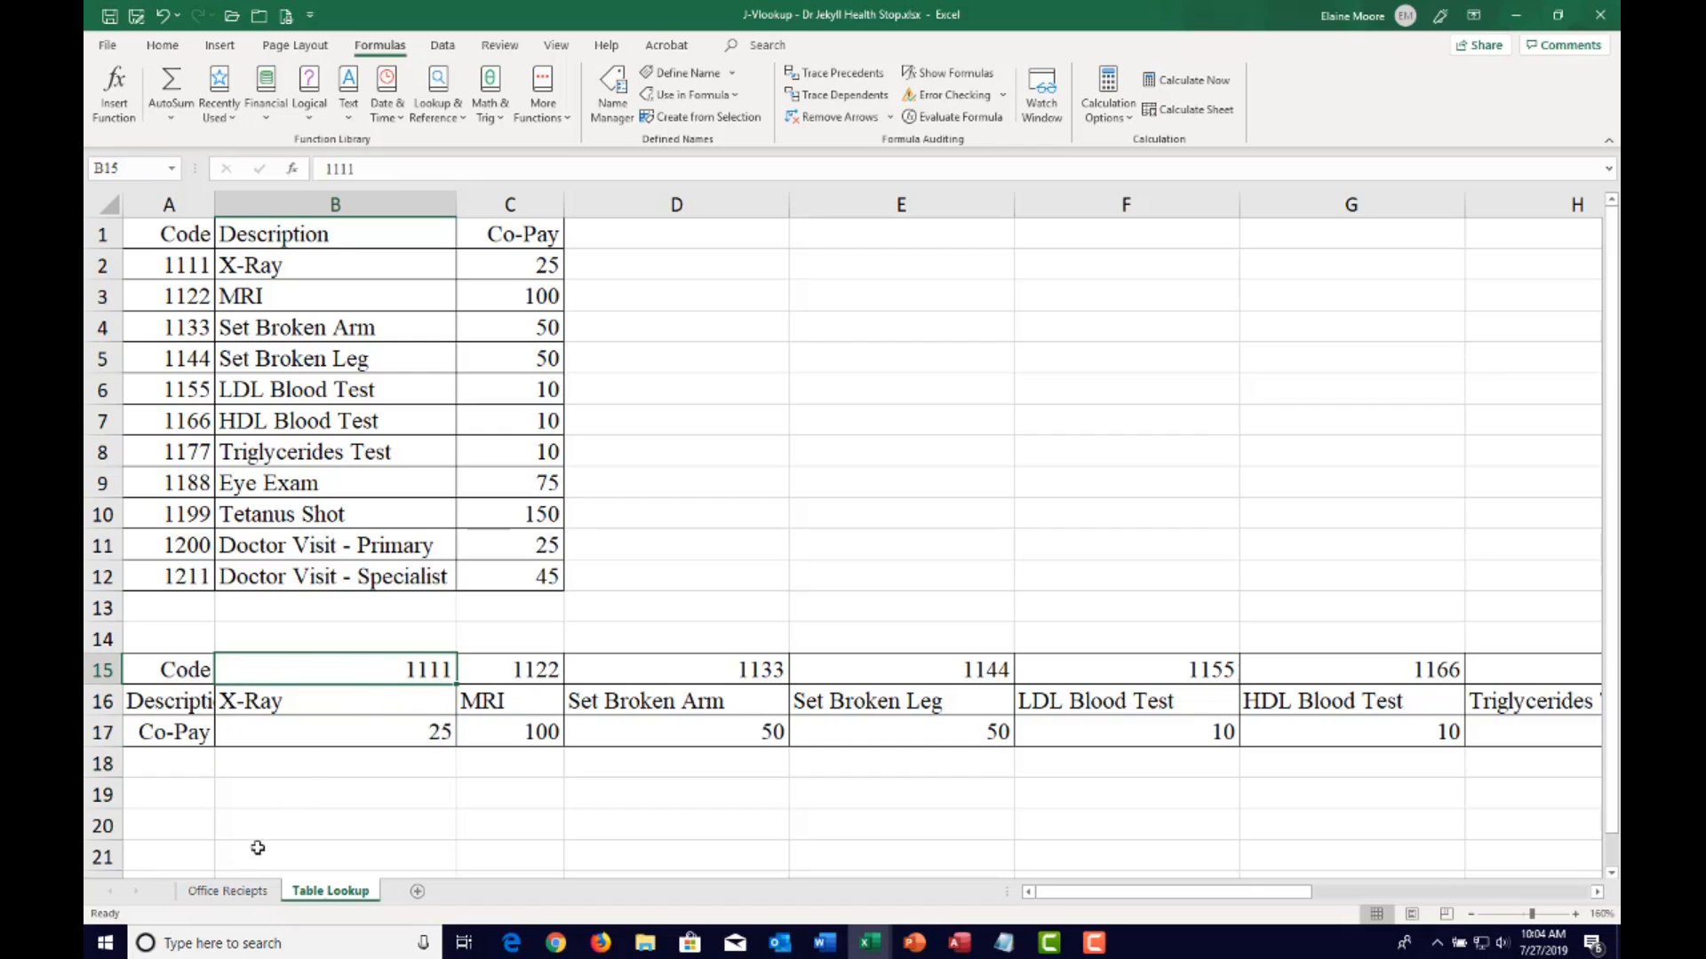
# On the Office Reciepts sheet, check the VLOOKUP formula in B4 and clear the contents of cells B4 and C4
pyautogui.click(228, 891)
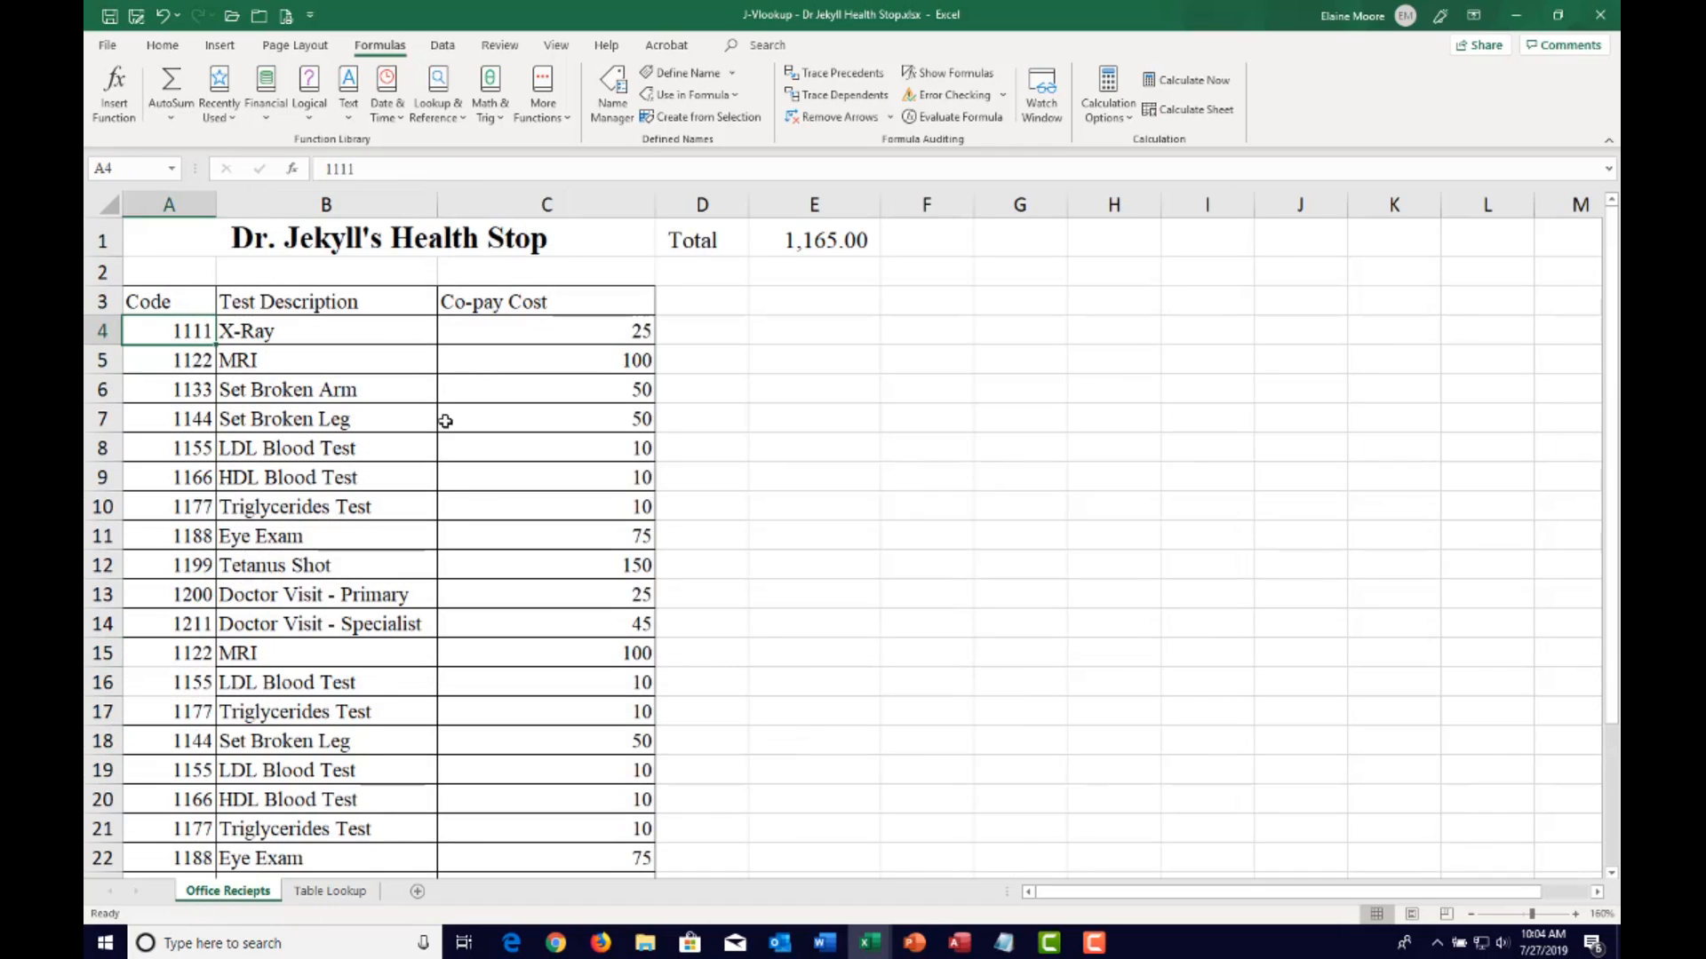
pyautogui.click(351, 325)
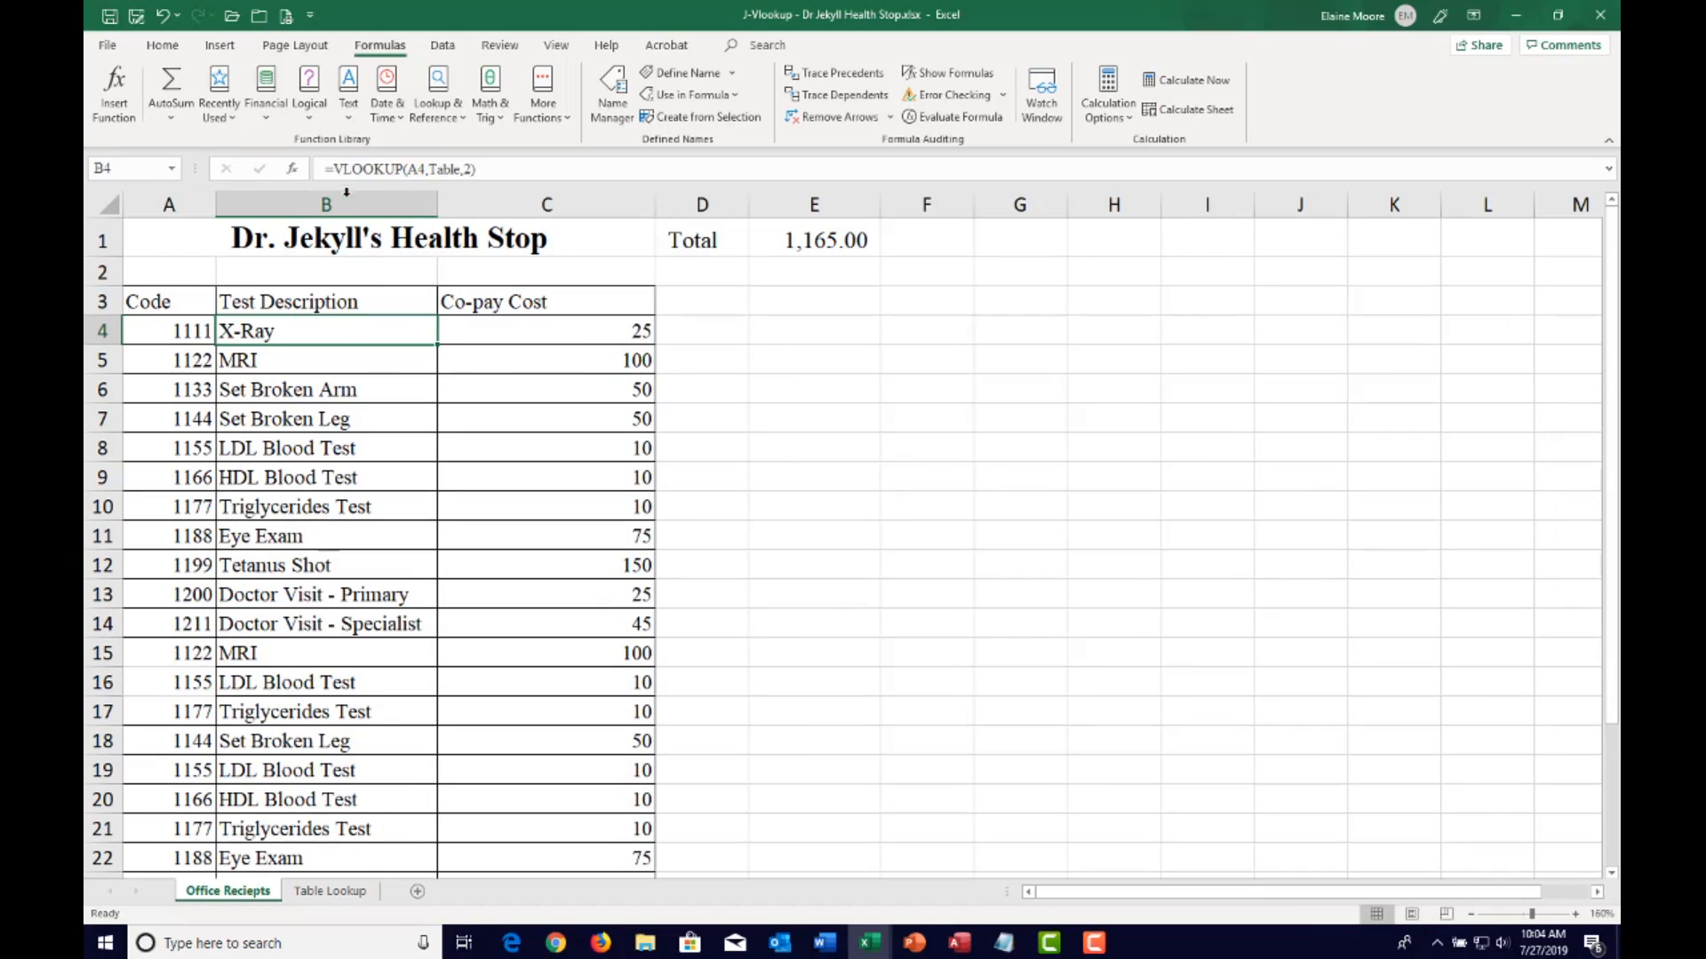
pyautogui.click(345, 168)
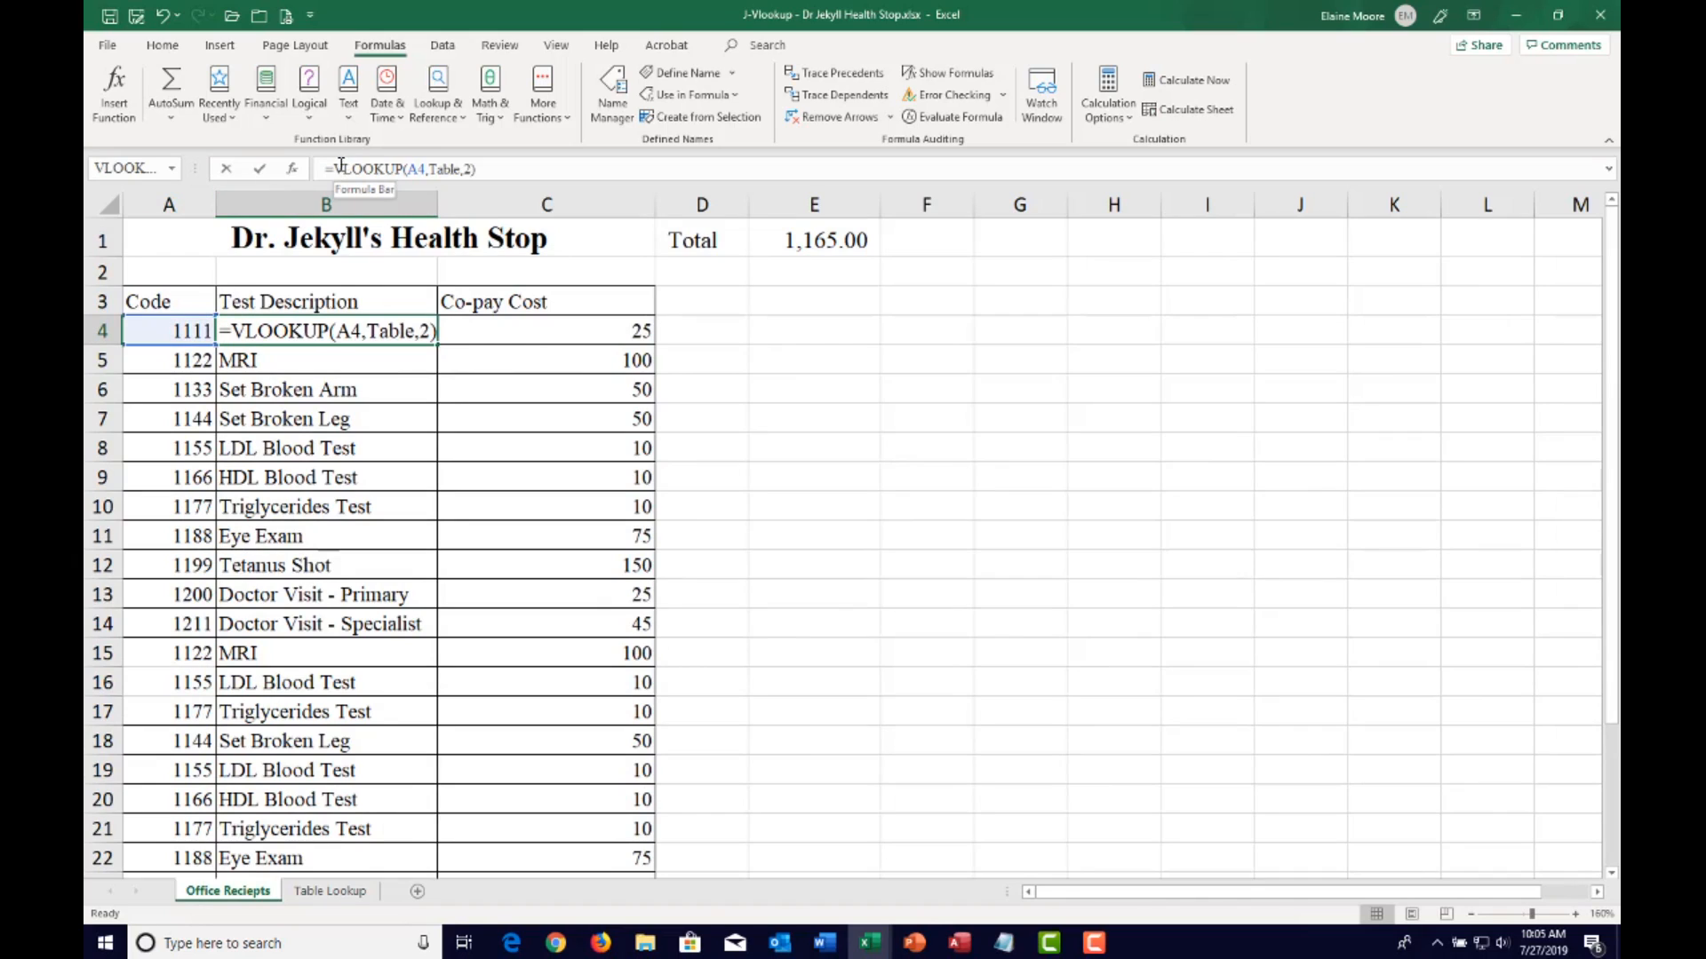
pyautogui.click(338, 168)
pyautogui.click(293, 341)
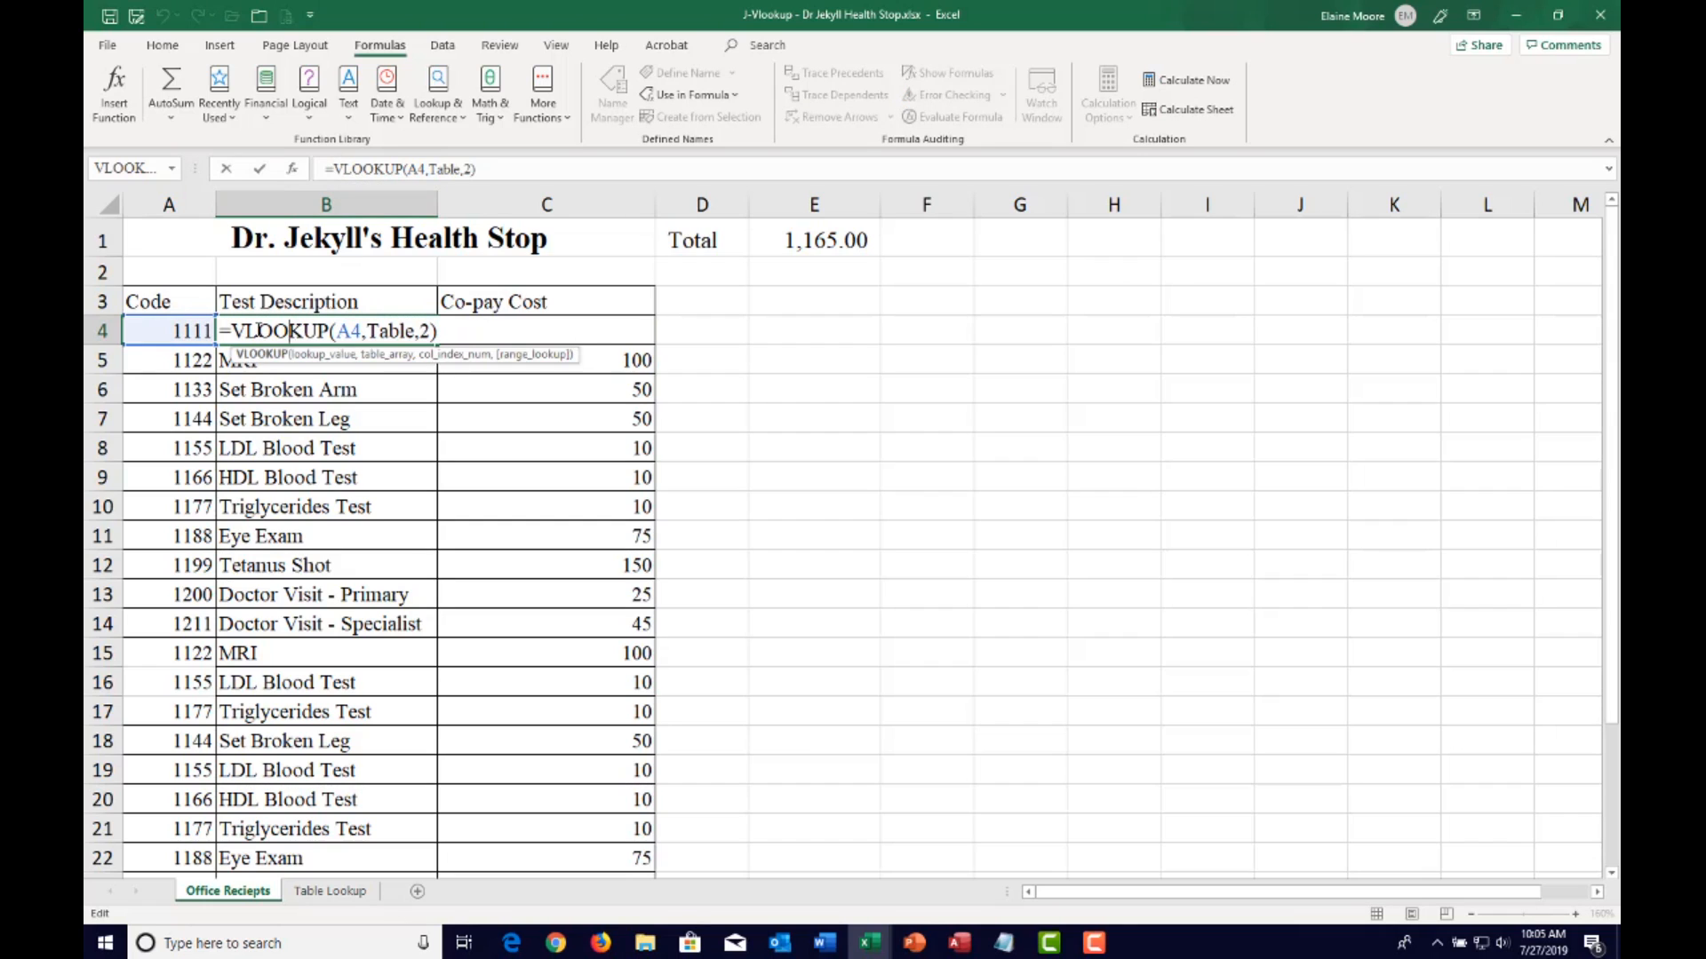
pyautogui.hotkey('ctrl', 'Return')
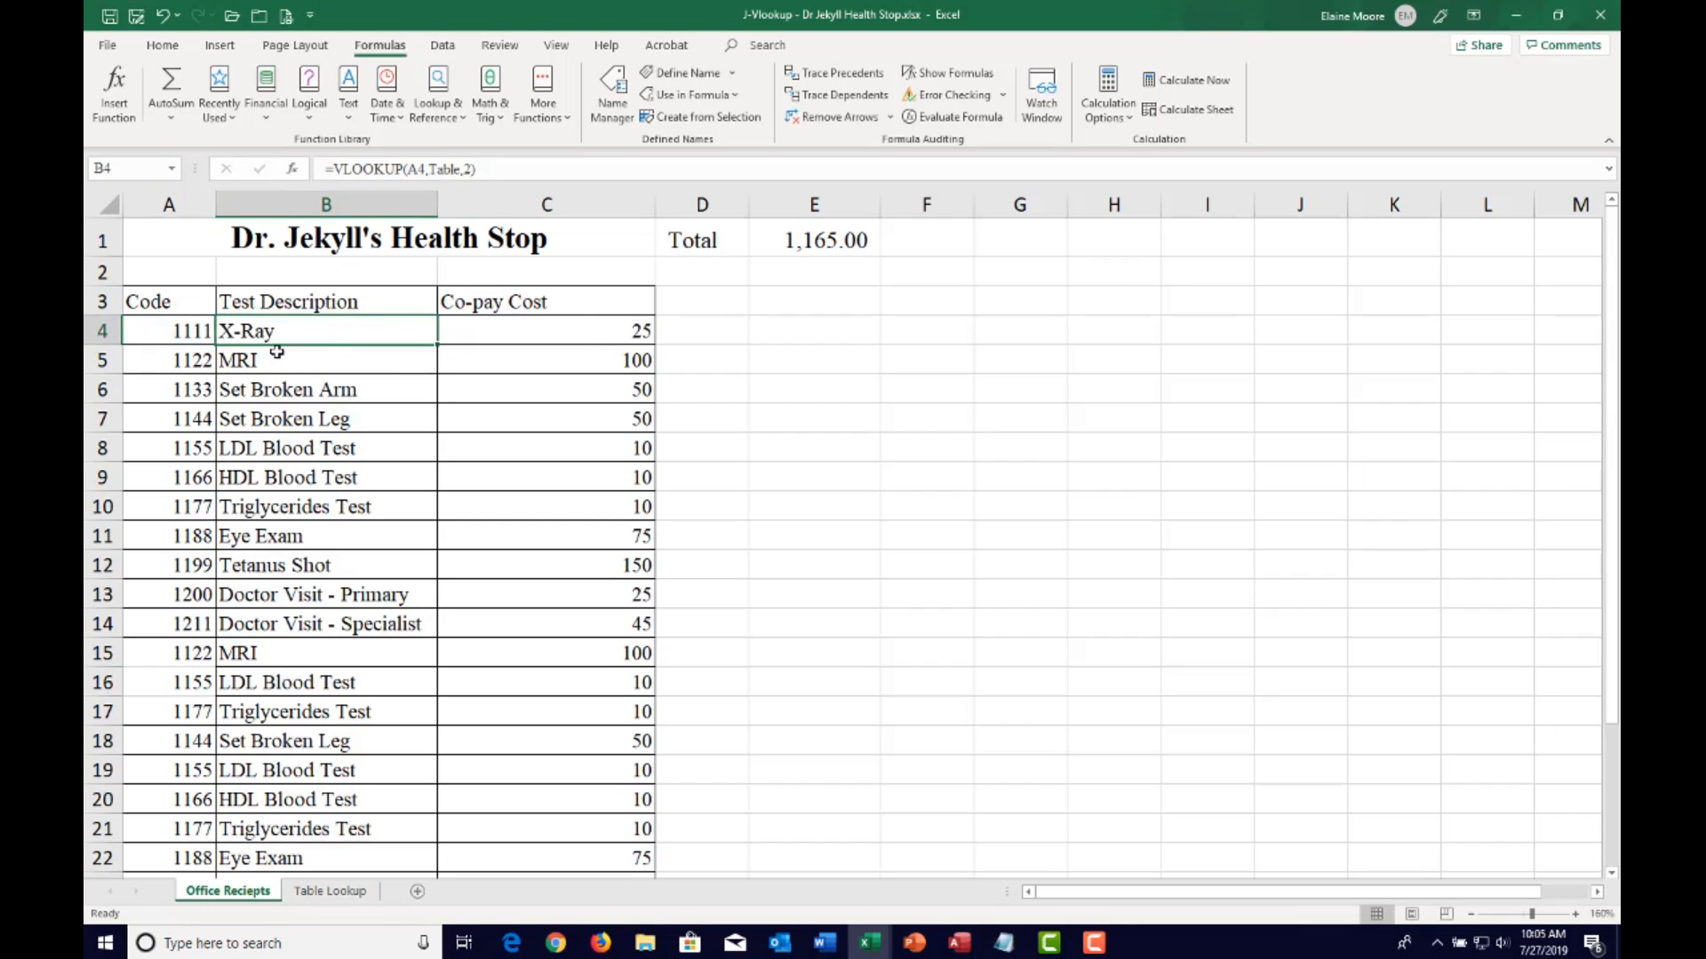
pyautogui.press('Delete')
pyautogui.press('Right')
pyautogui.press('Delete')
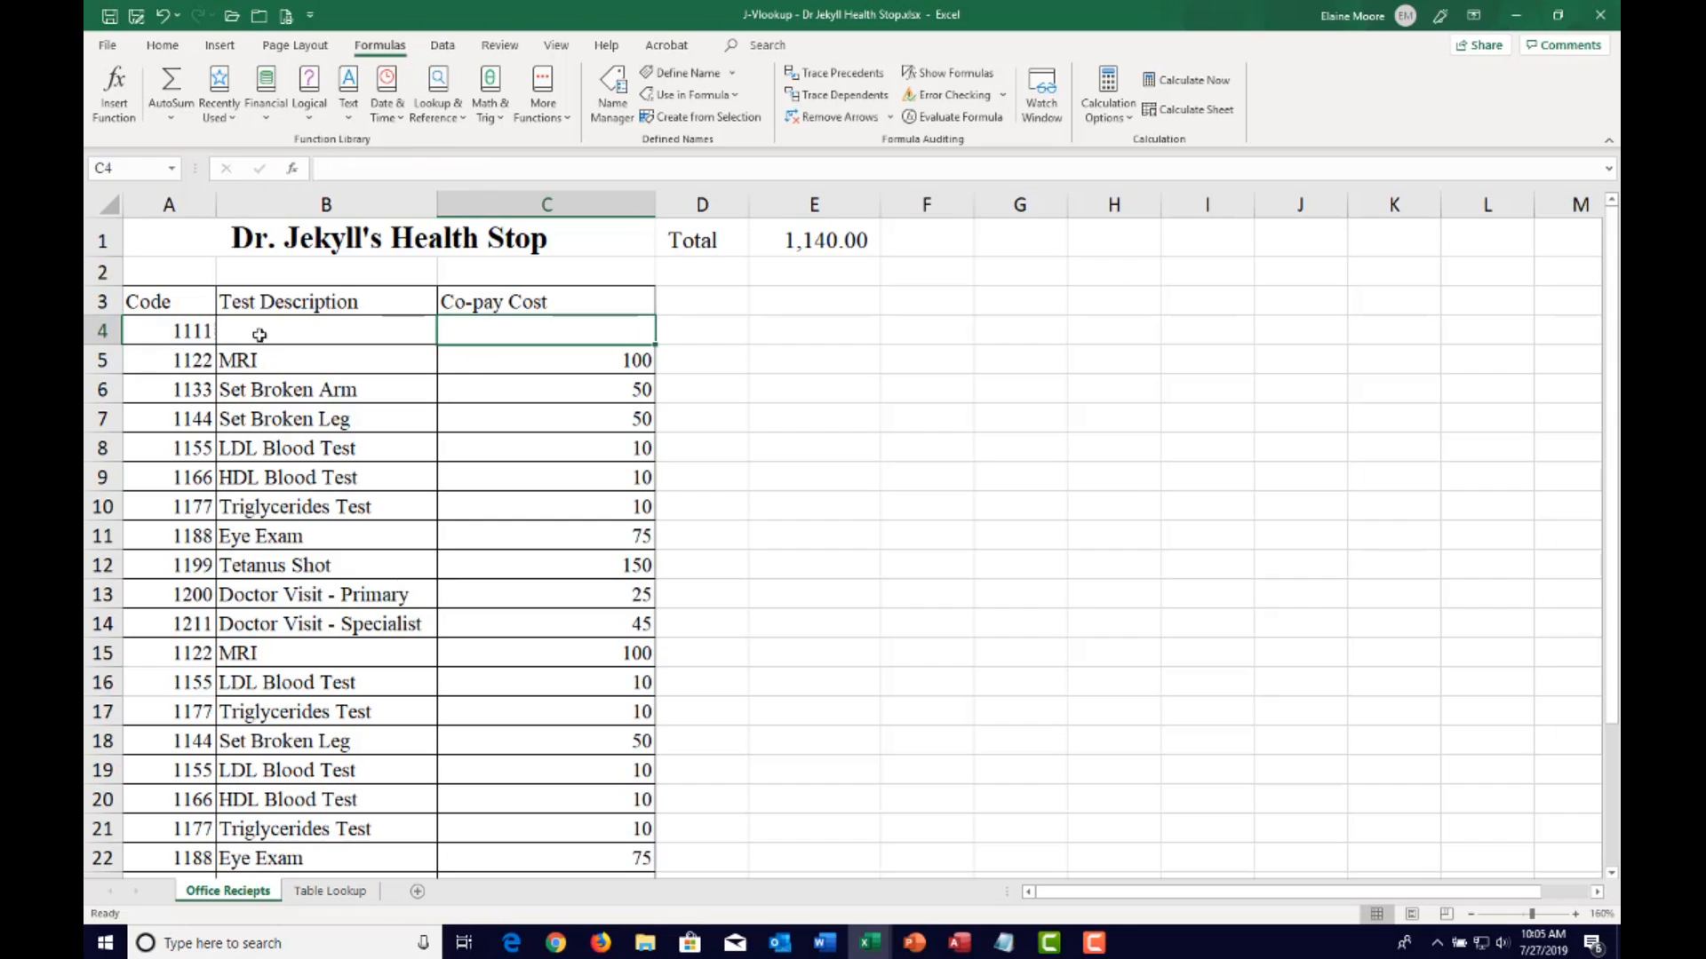
# Search for the HLOOKUP function and insert it into the empty Test Description cell B4
pyautogui.click(258, 336)
pyautogui.click(163, 45)
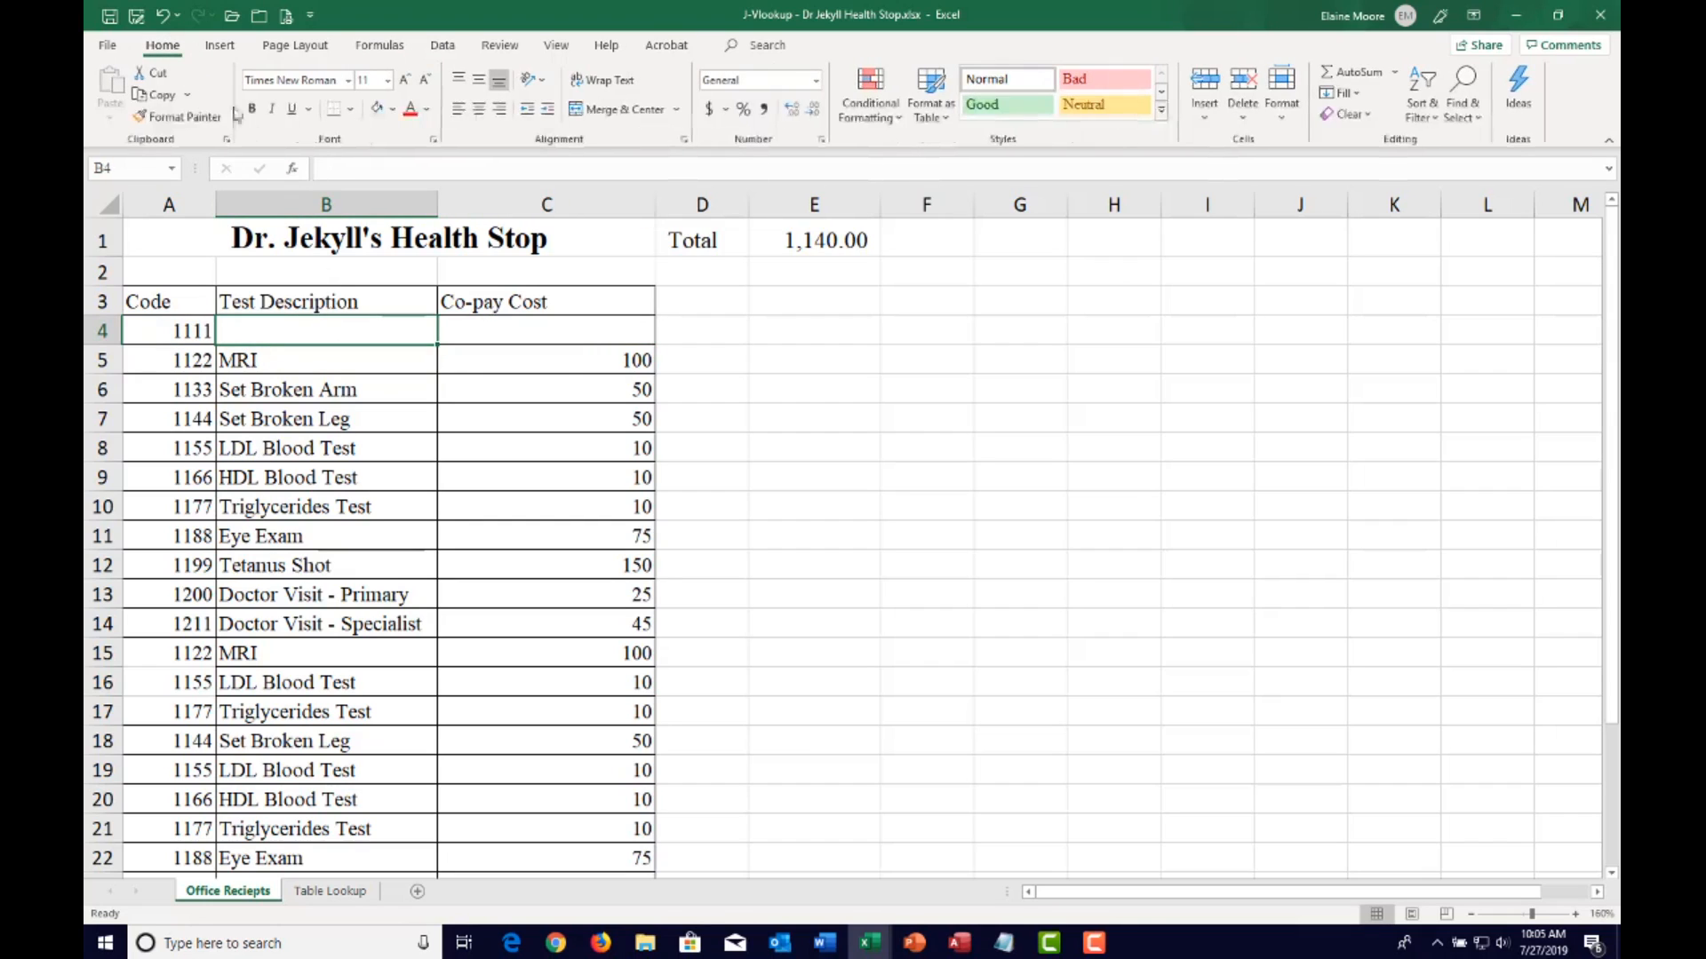
pyautogui.click(295, 170)
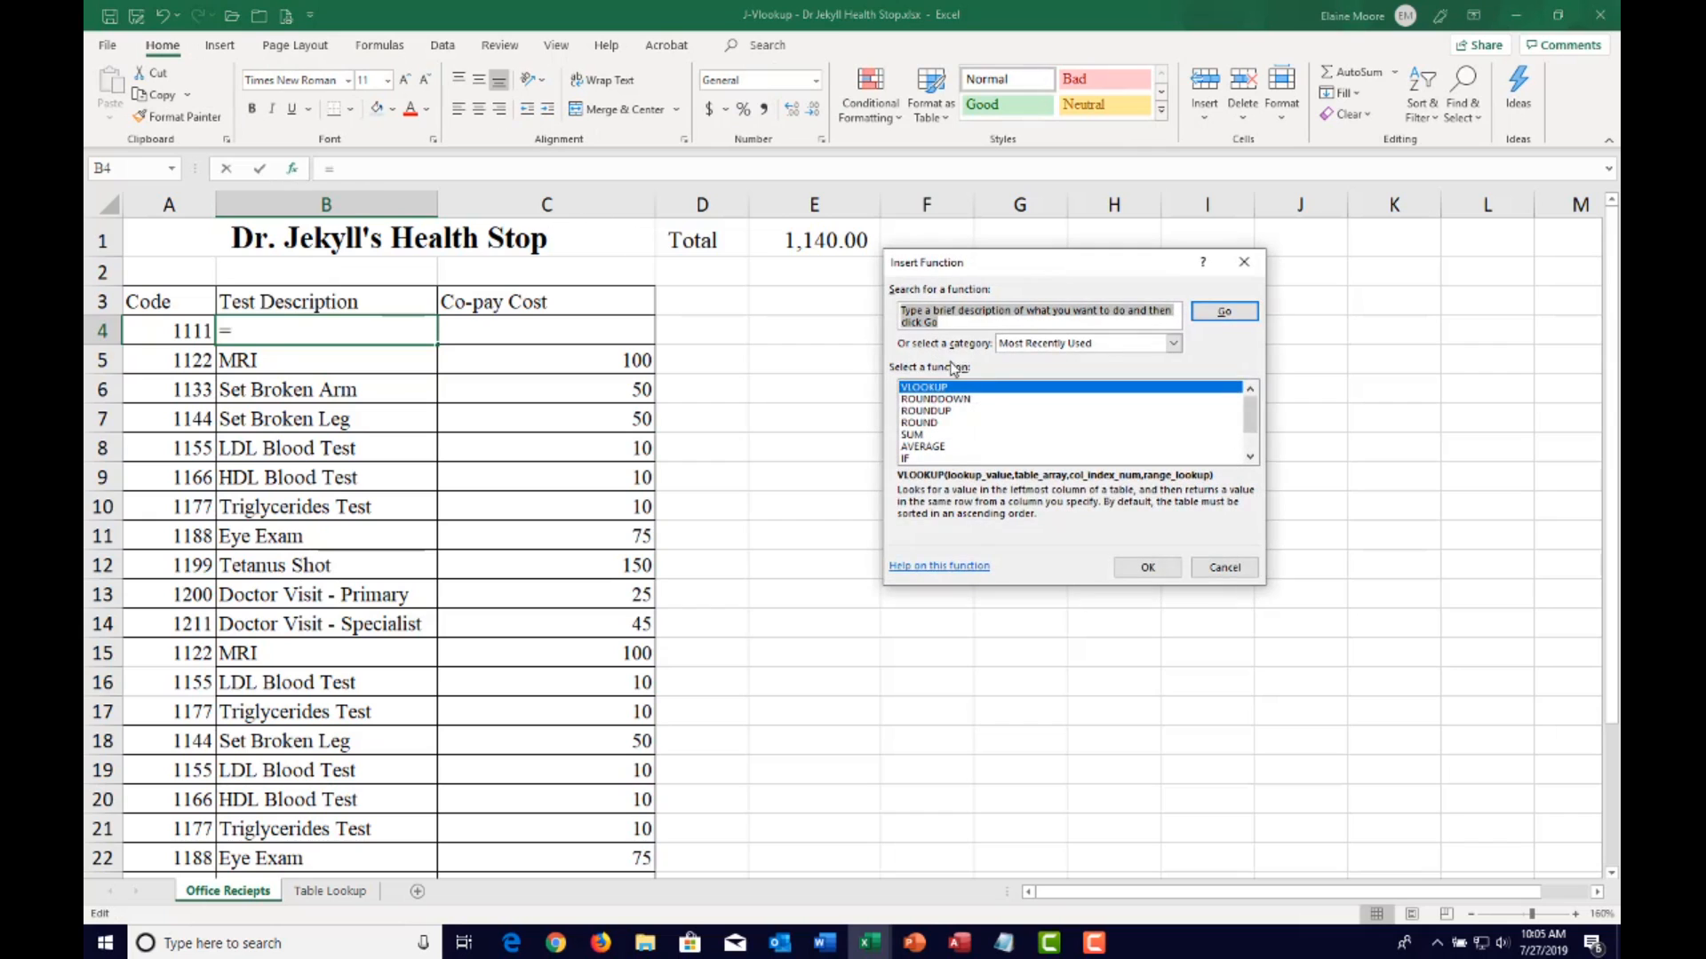
pyautogui.write('Hlo')
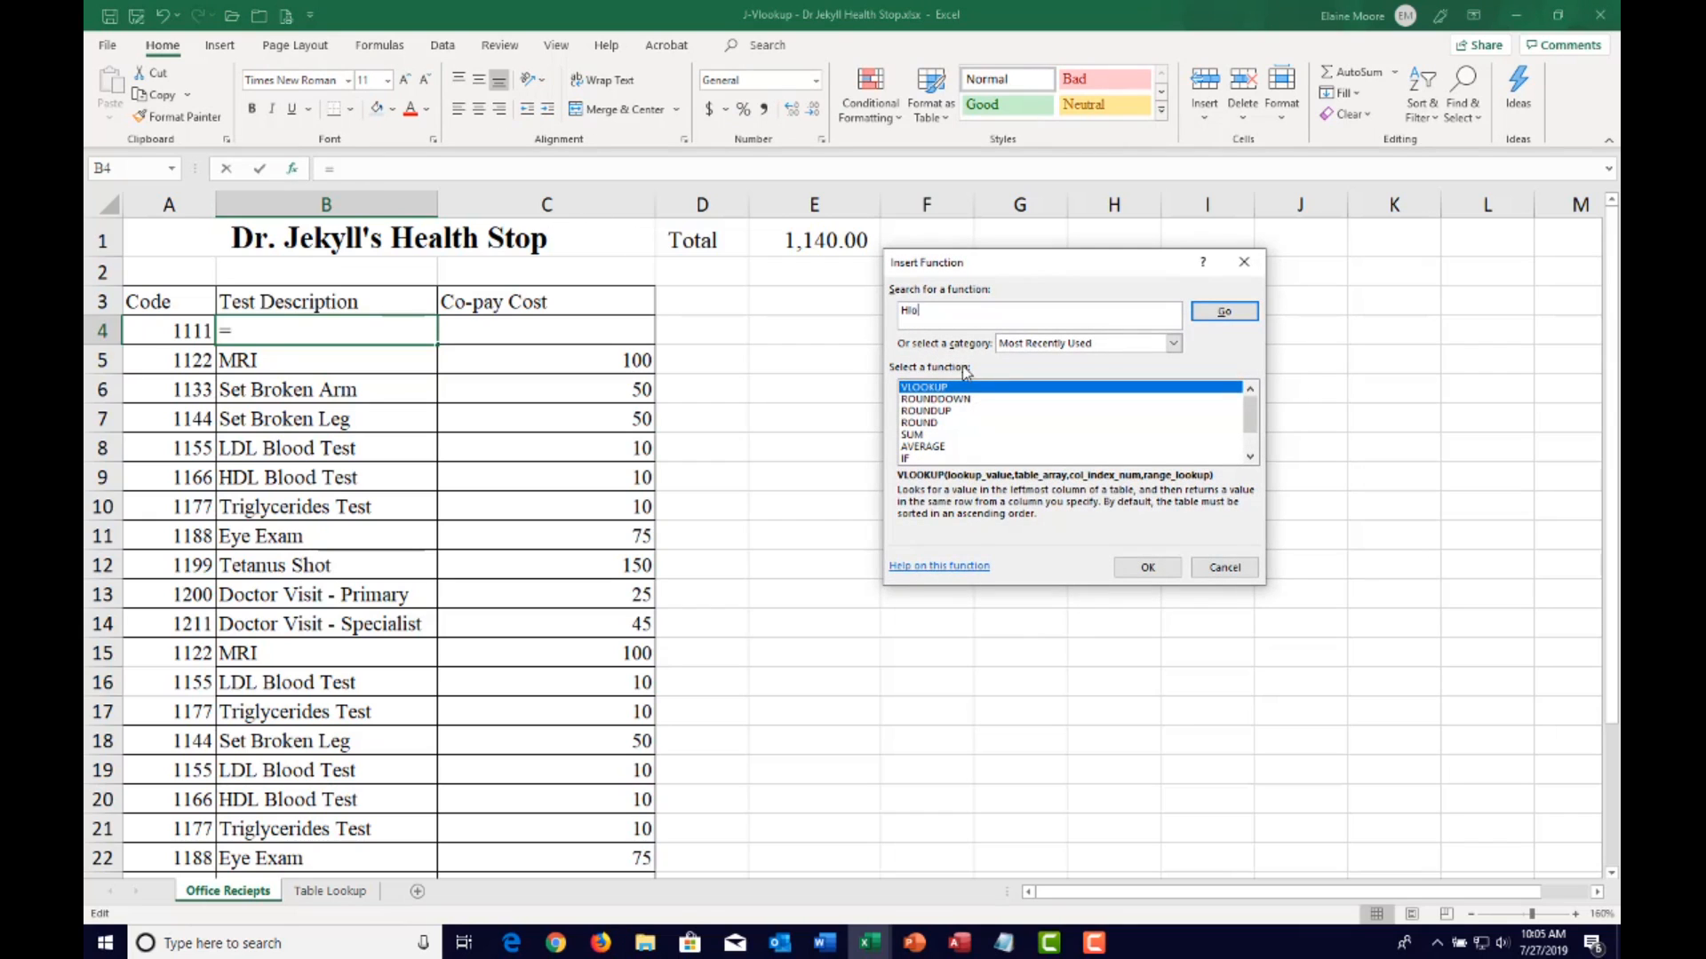
pyautogui.write('okup')
pyautogui.press('Return')
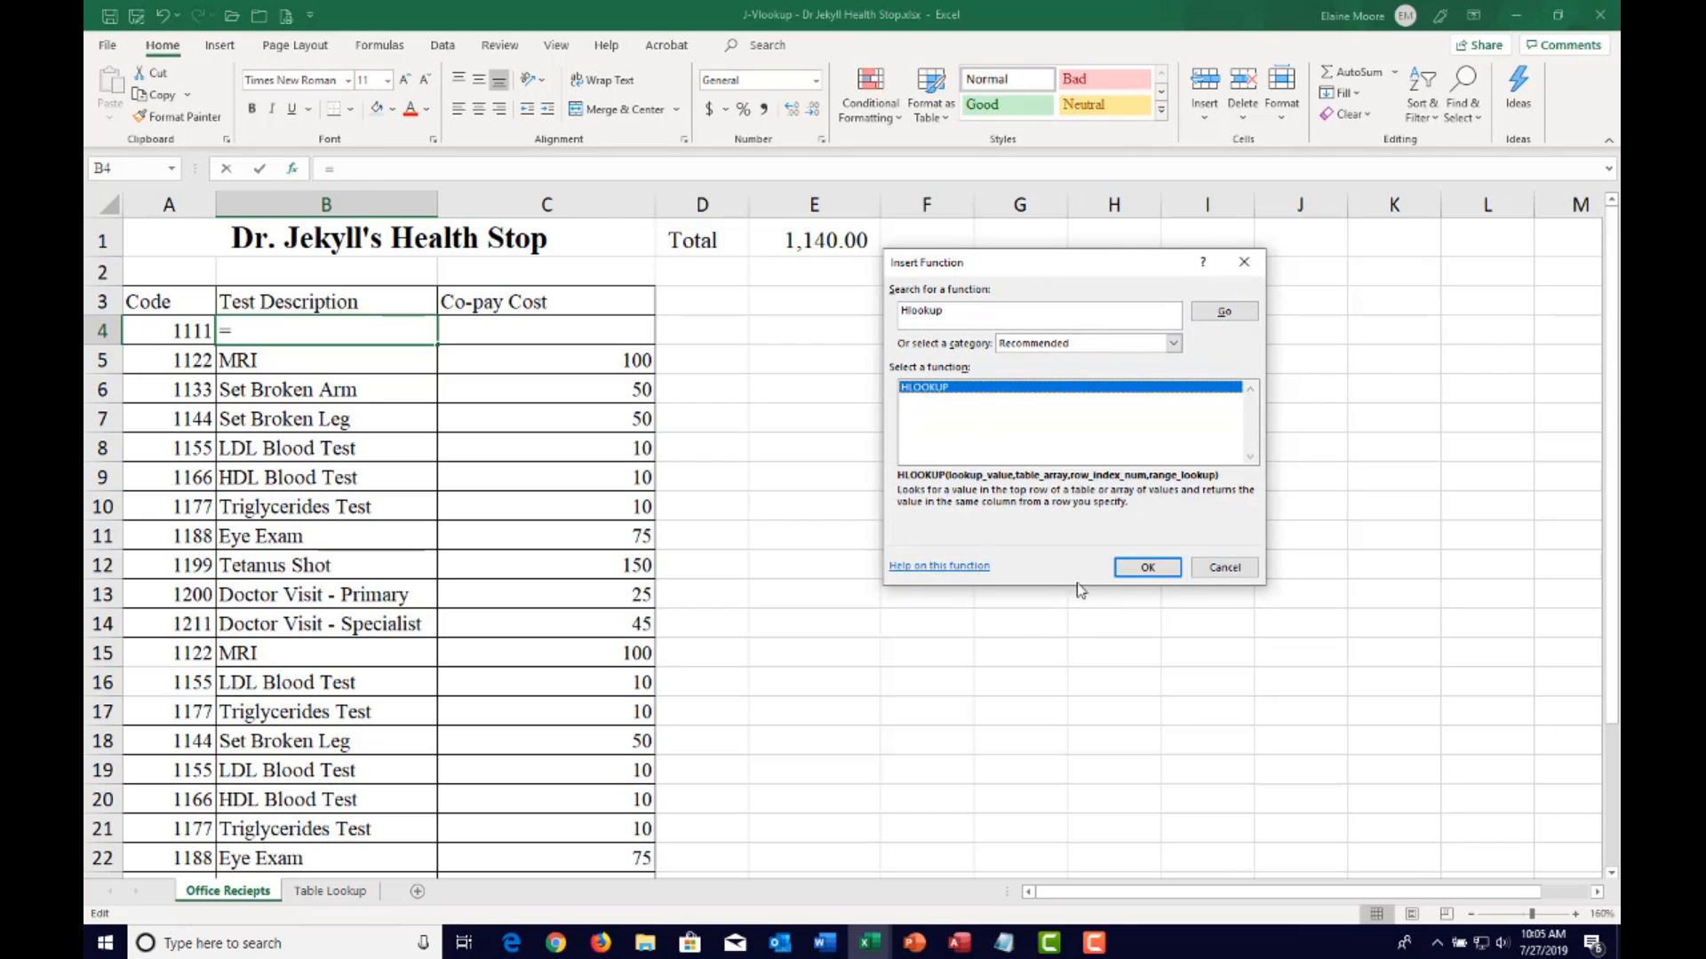
pyautogui.click(1146, 568)
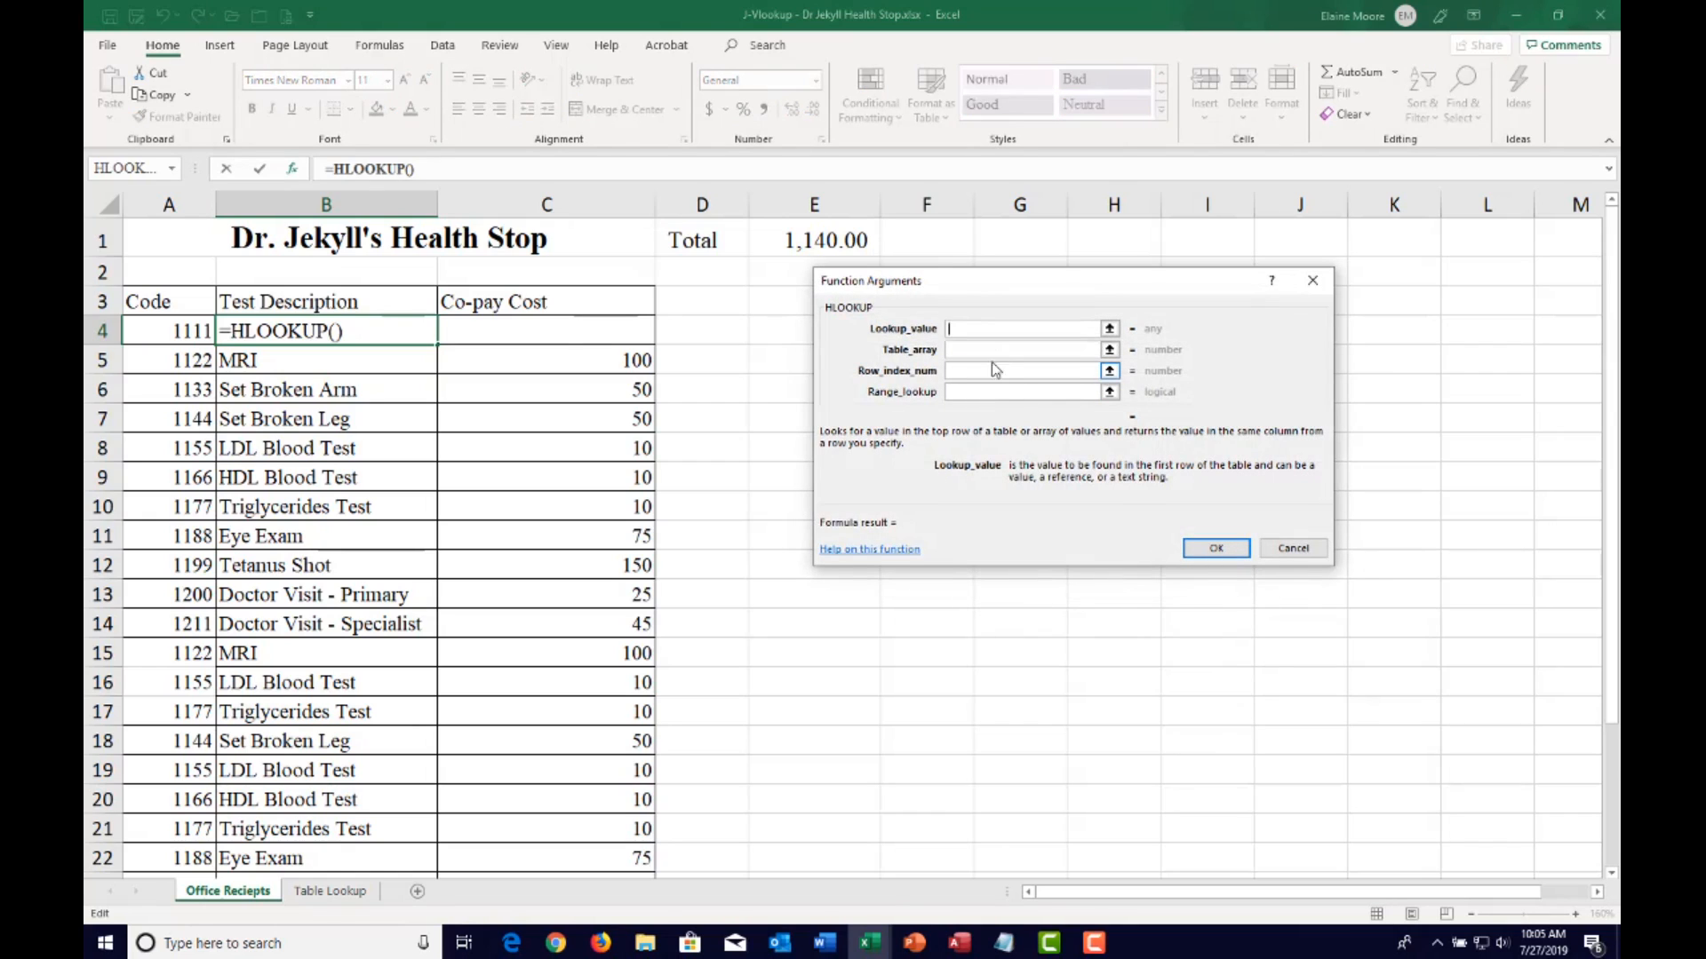
# Set the HLOOKUP arguments for B4 to lookup value A4, table array RowTable and row index 2
pyautogui.click(133, 334)
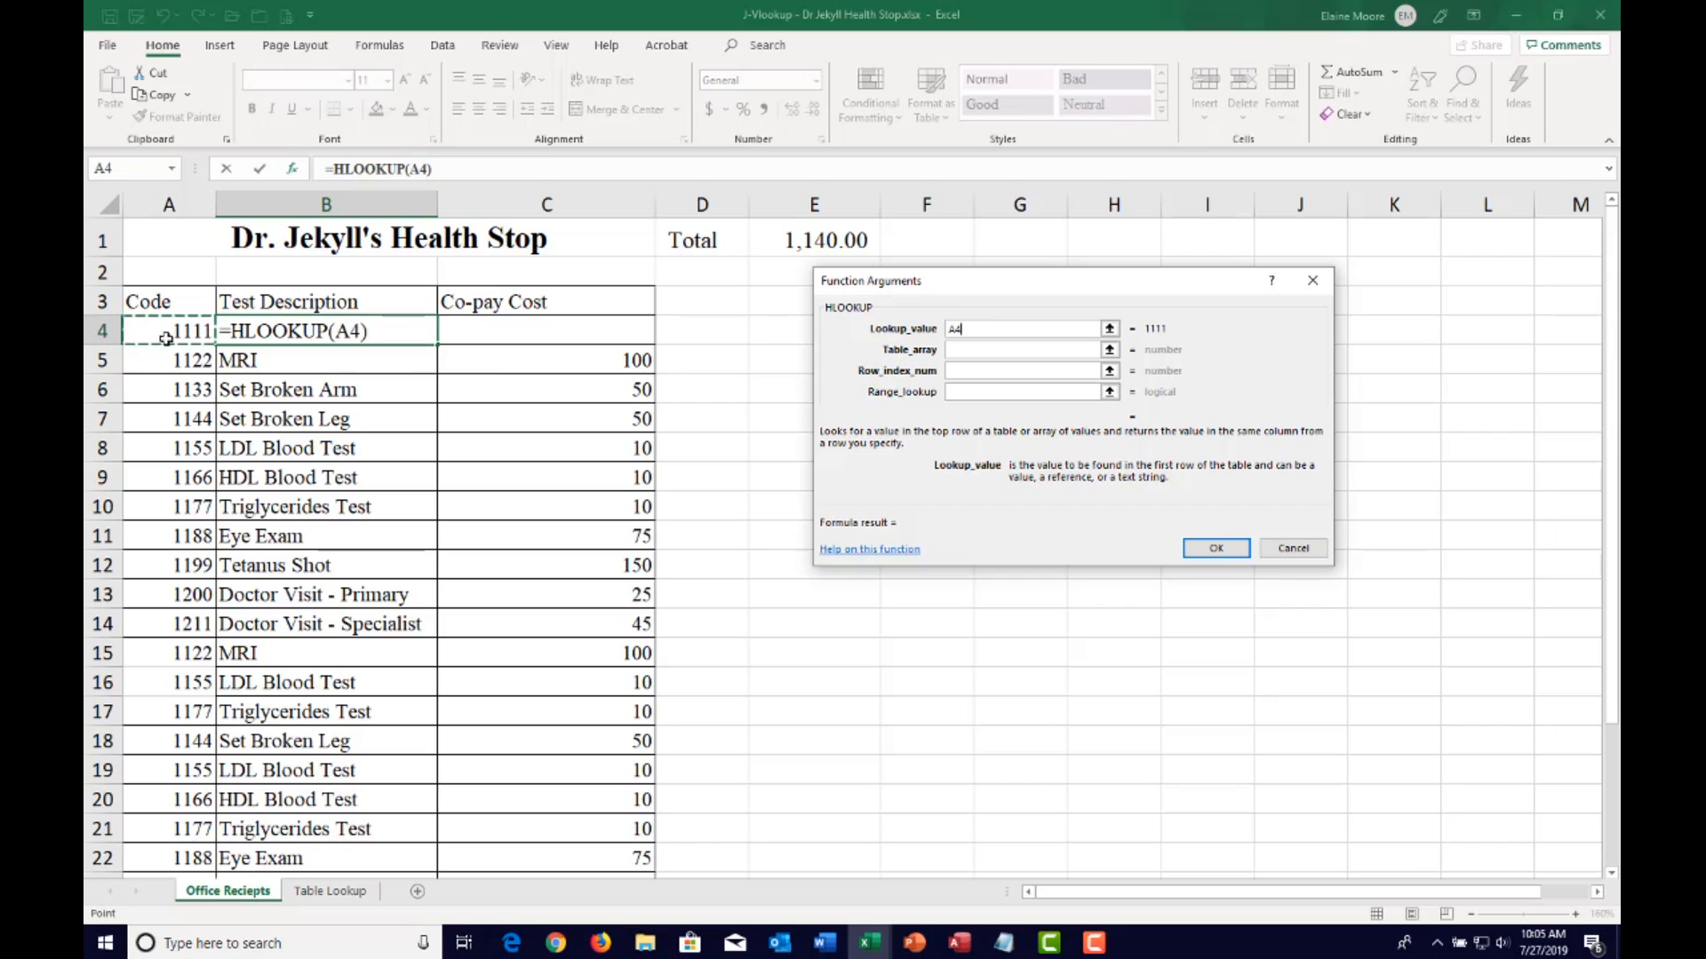
pyautogui.click(977, 352)
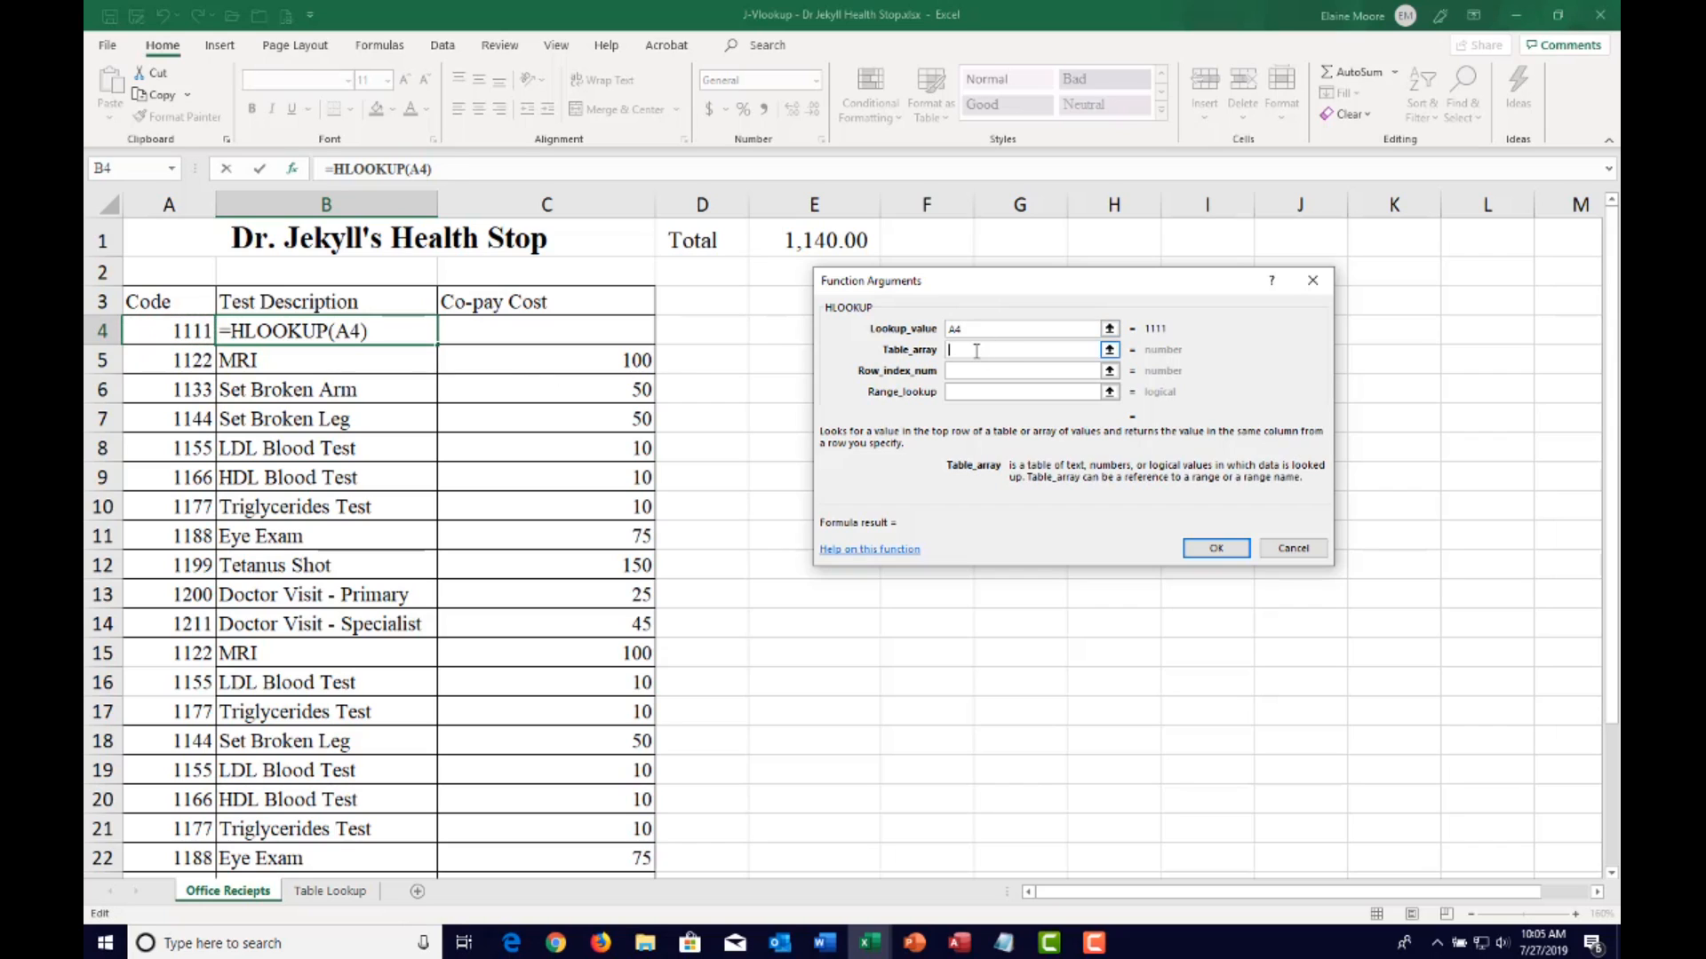
pyautogui.write('RowTa')
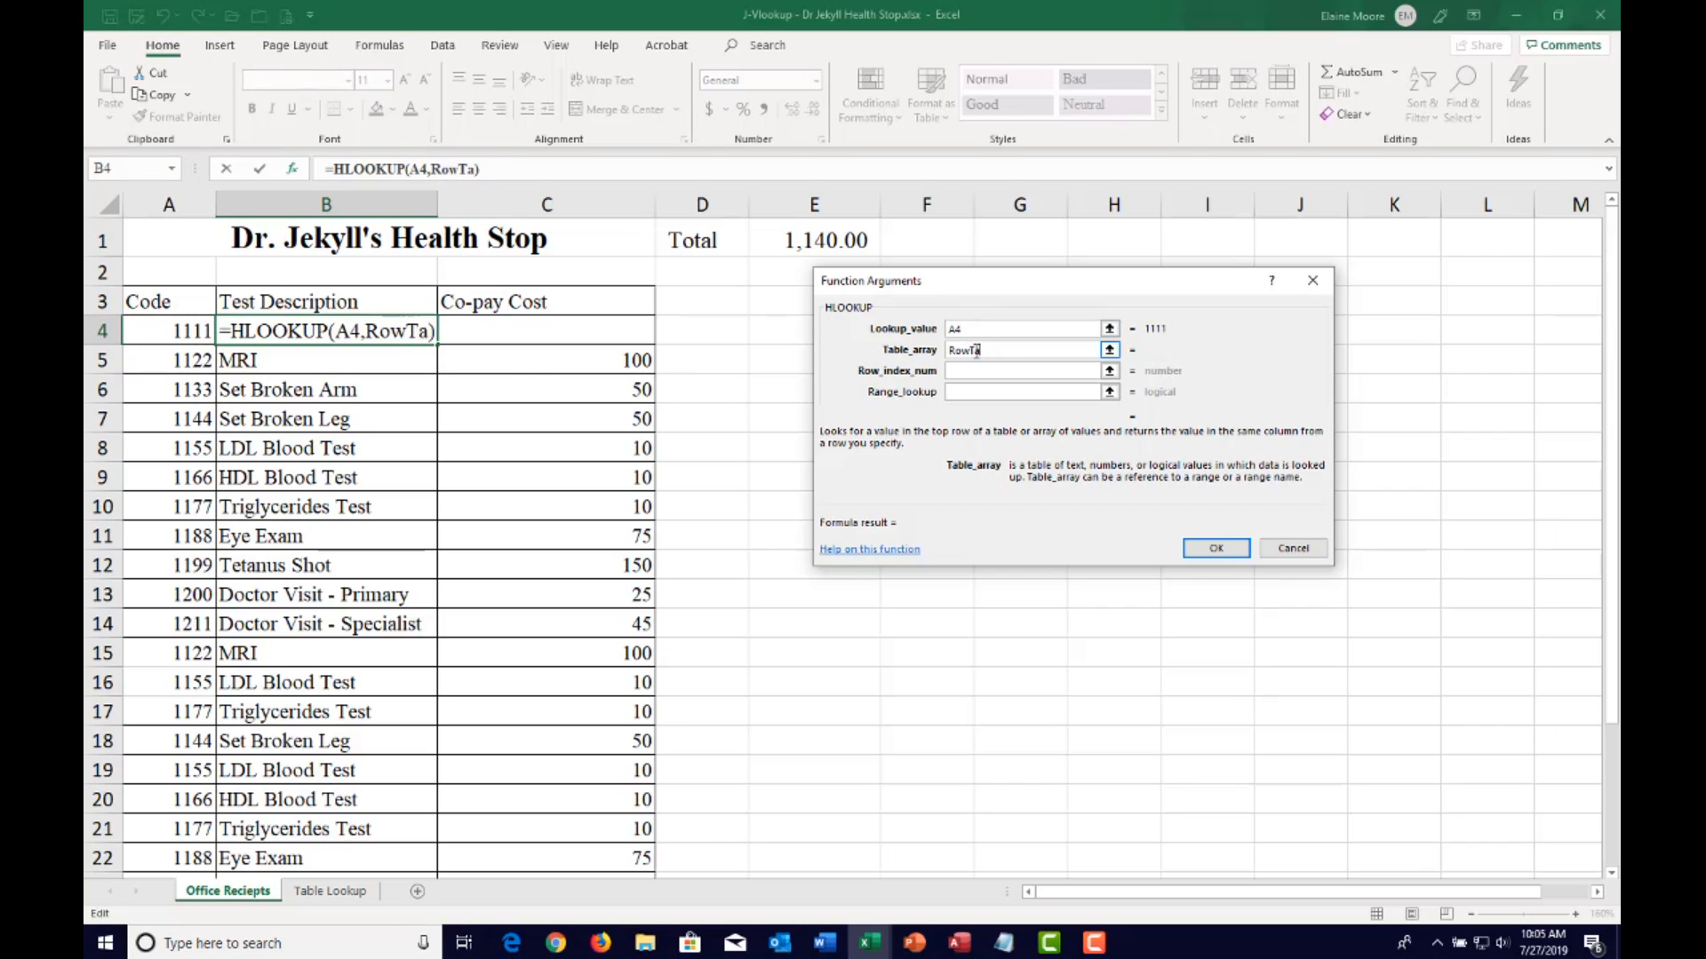
pyautogui.write('ble')
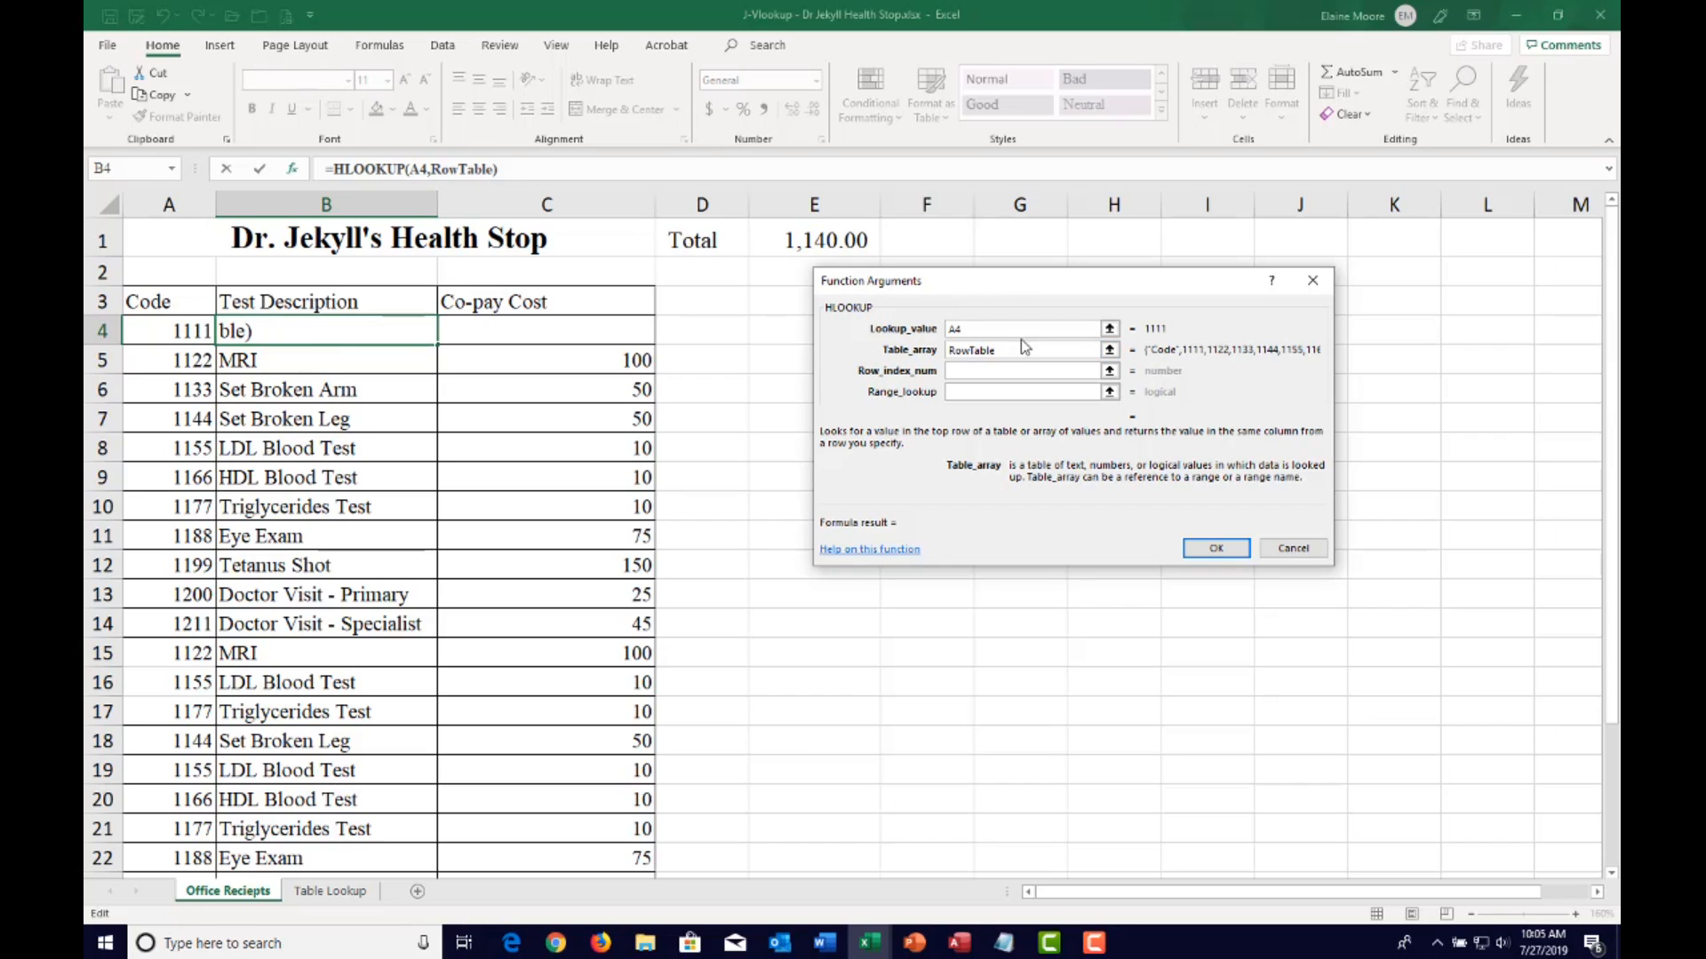
pyautogui.press('Tab')
pyautogui.click(962, 370)
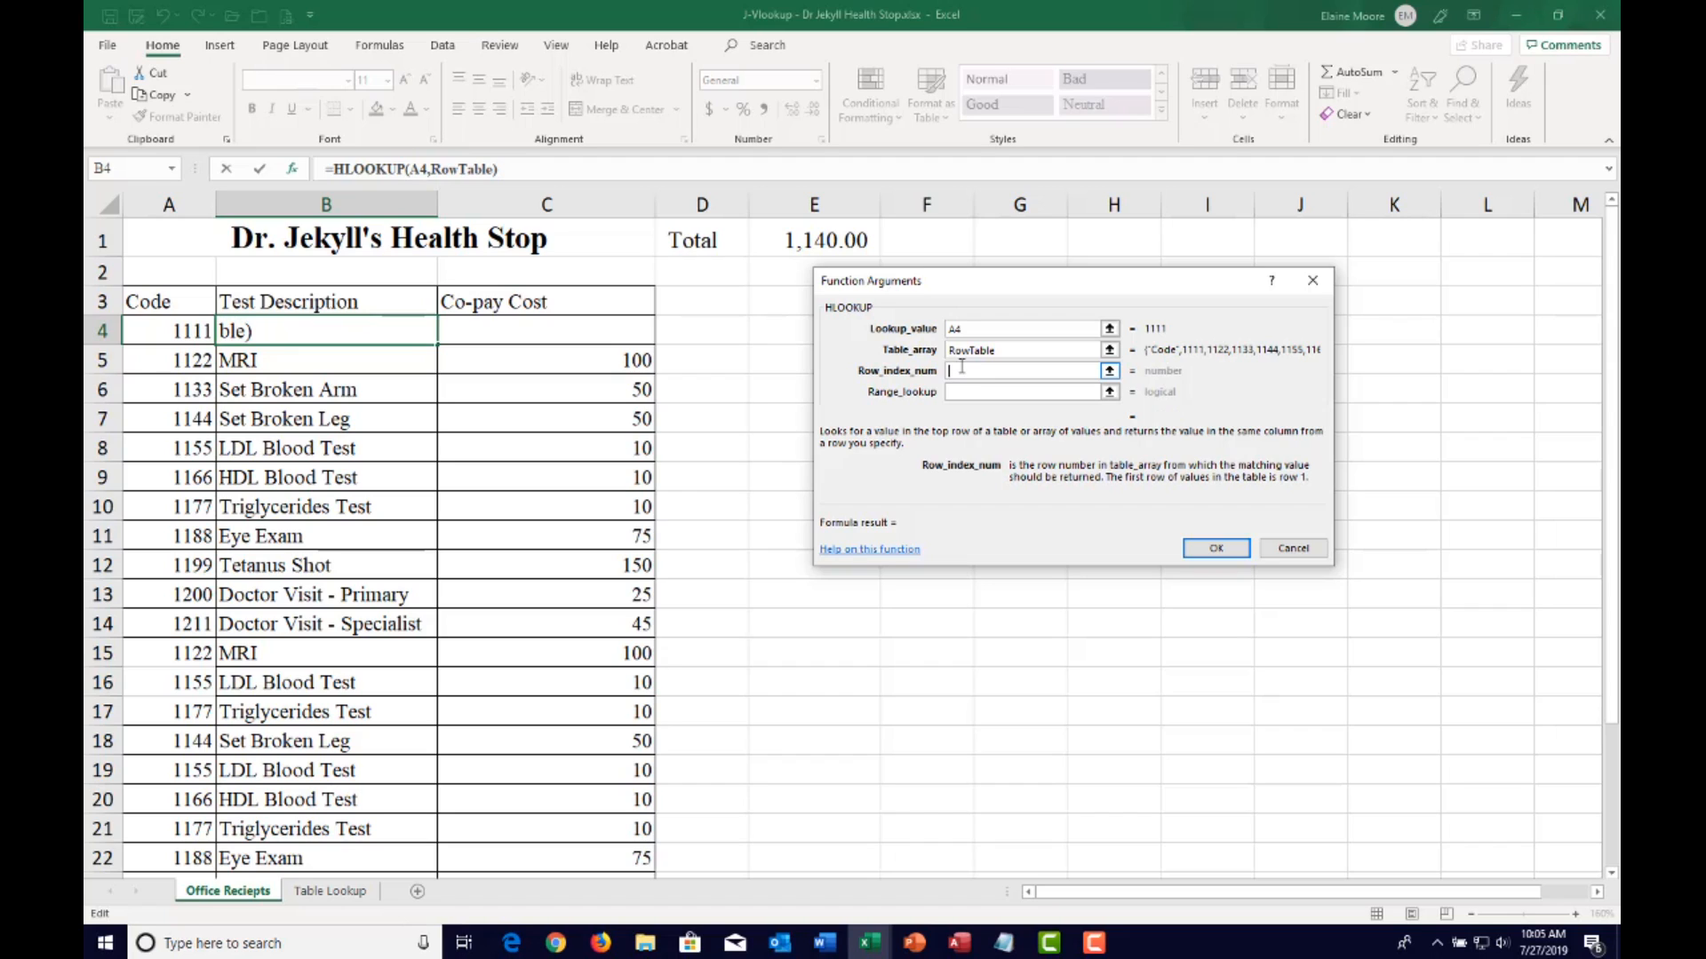
pyautogui.write('2')
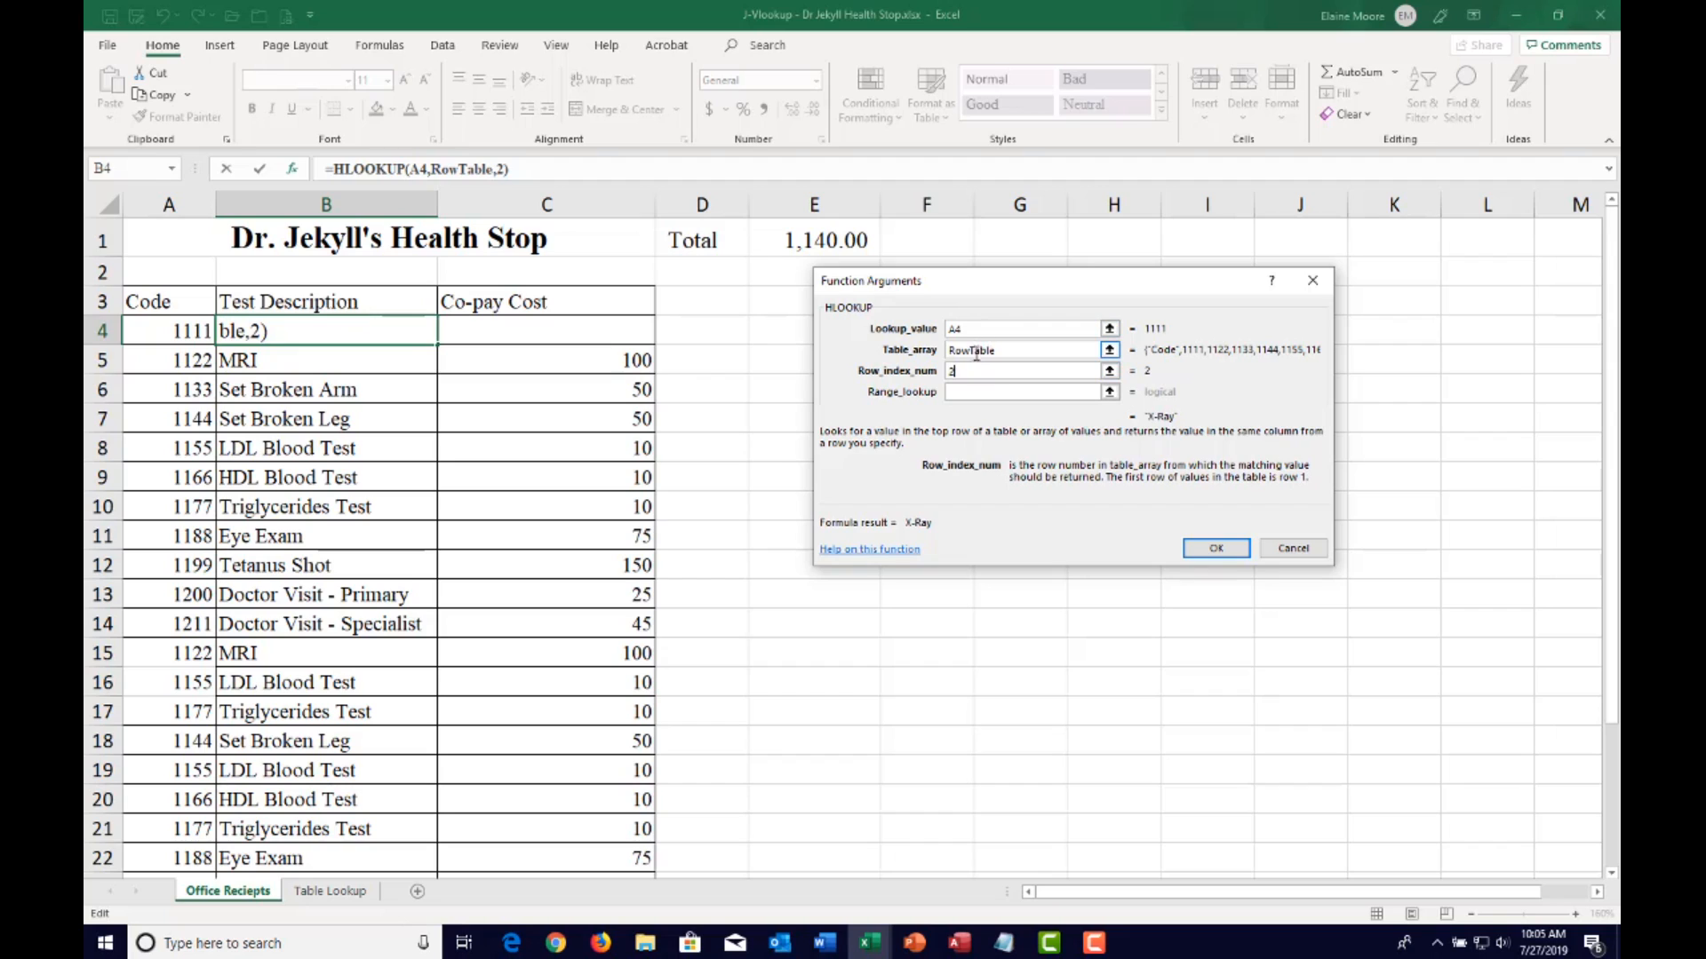
pyautogui.click(1208, 551)
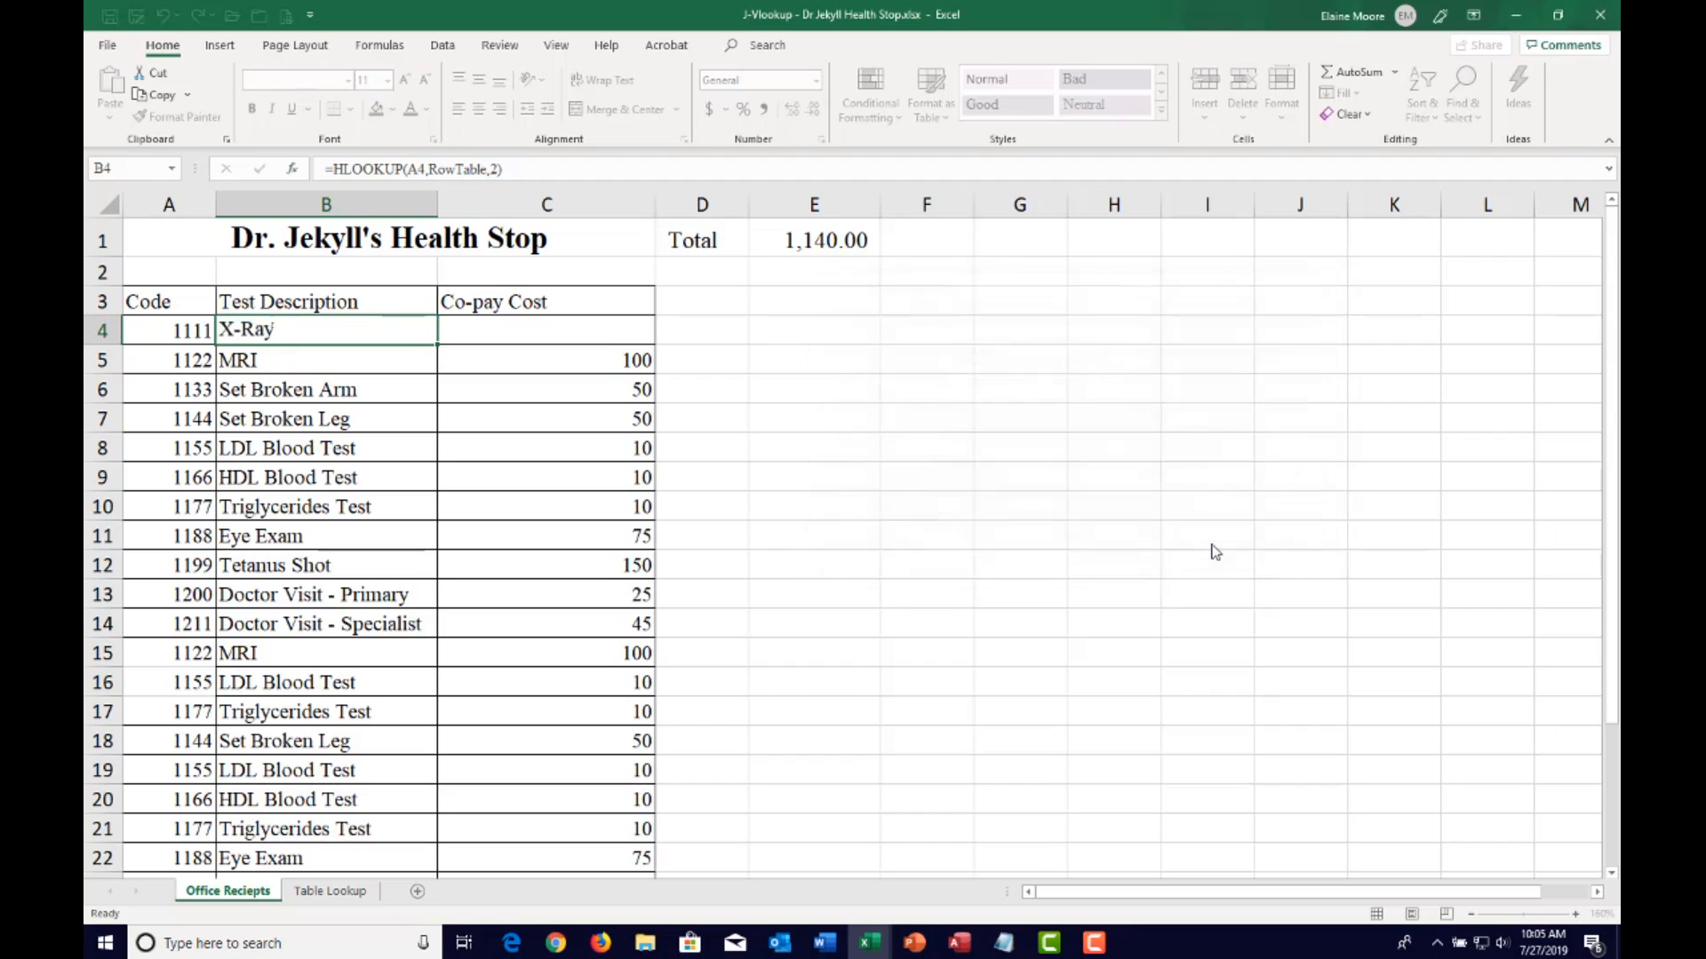
# Insert an HLOOKUP into Co-pay cell C4 with lookup value A4, table array RowTable and row index 3
pyautogui.click(546, 334)
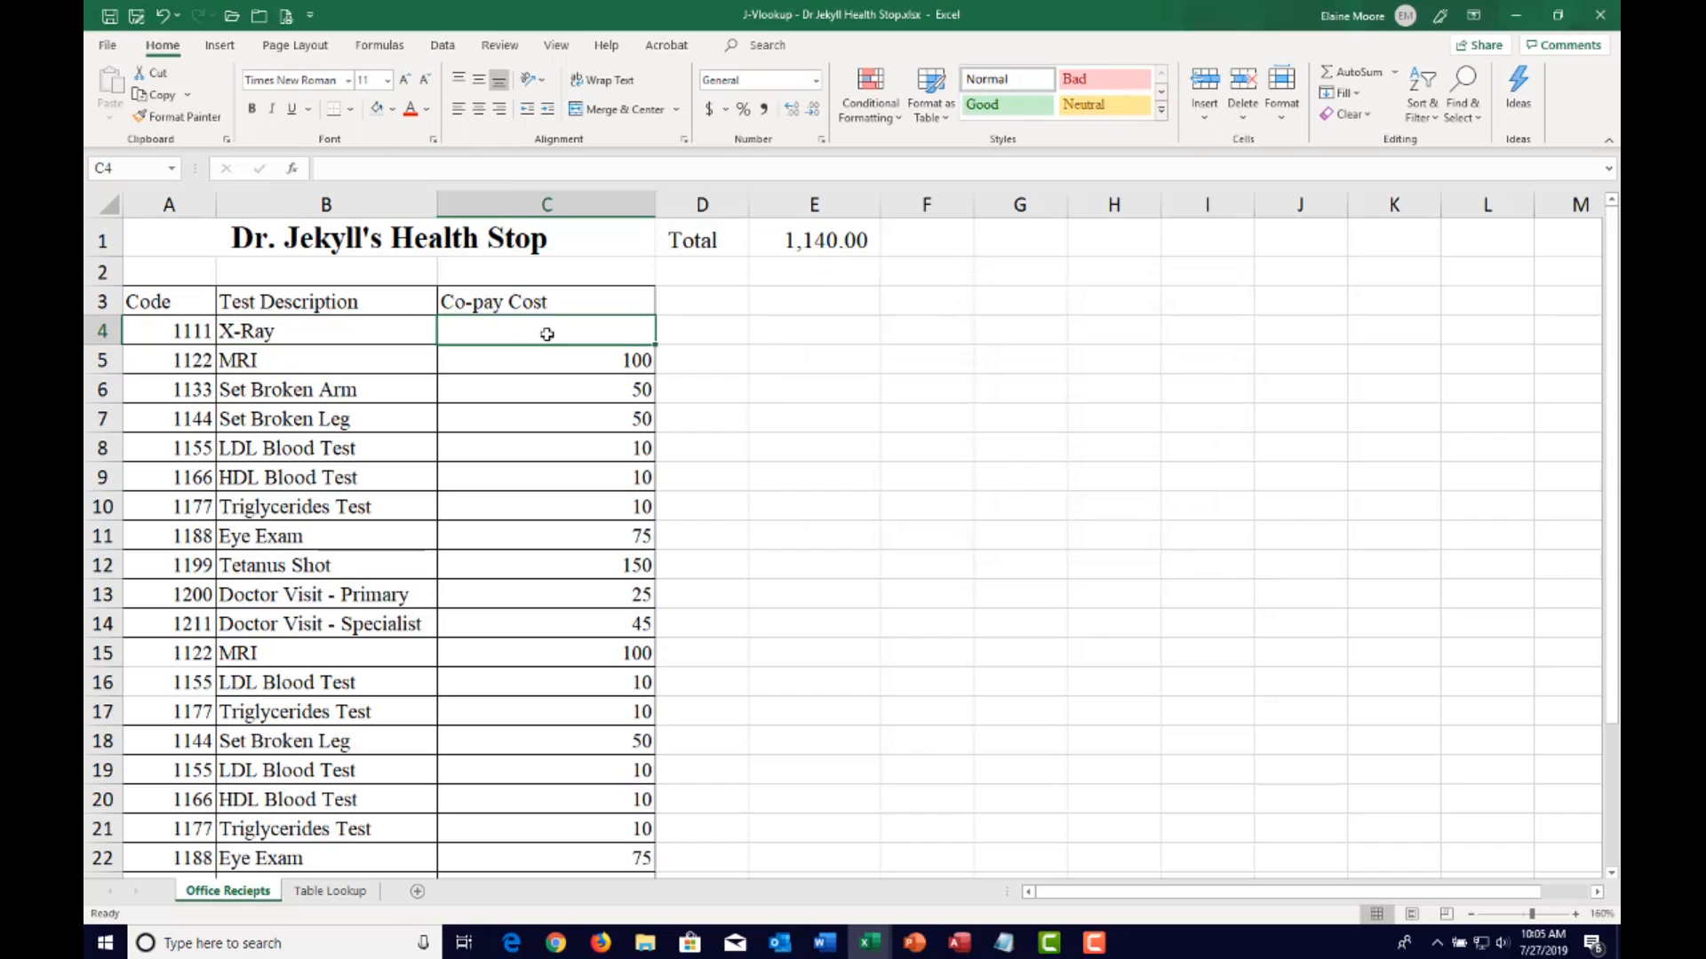
pyautogui.click(291, 169)
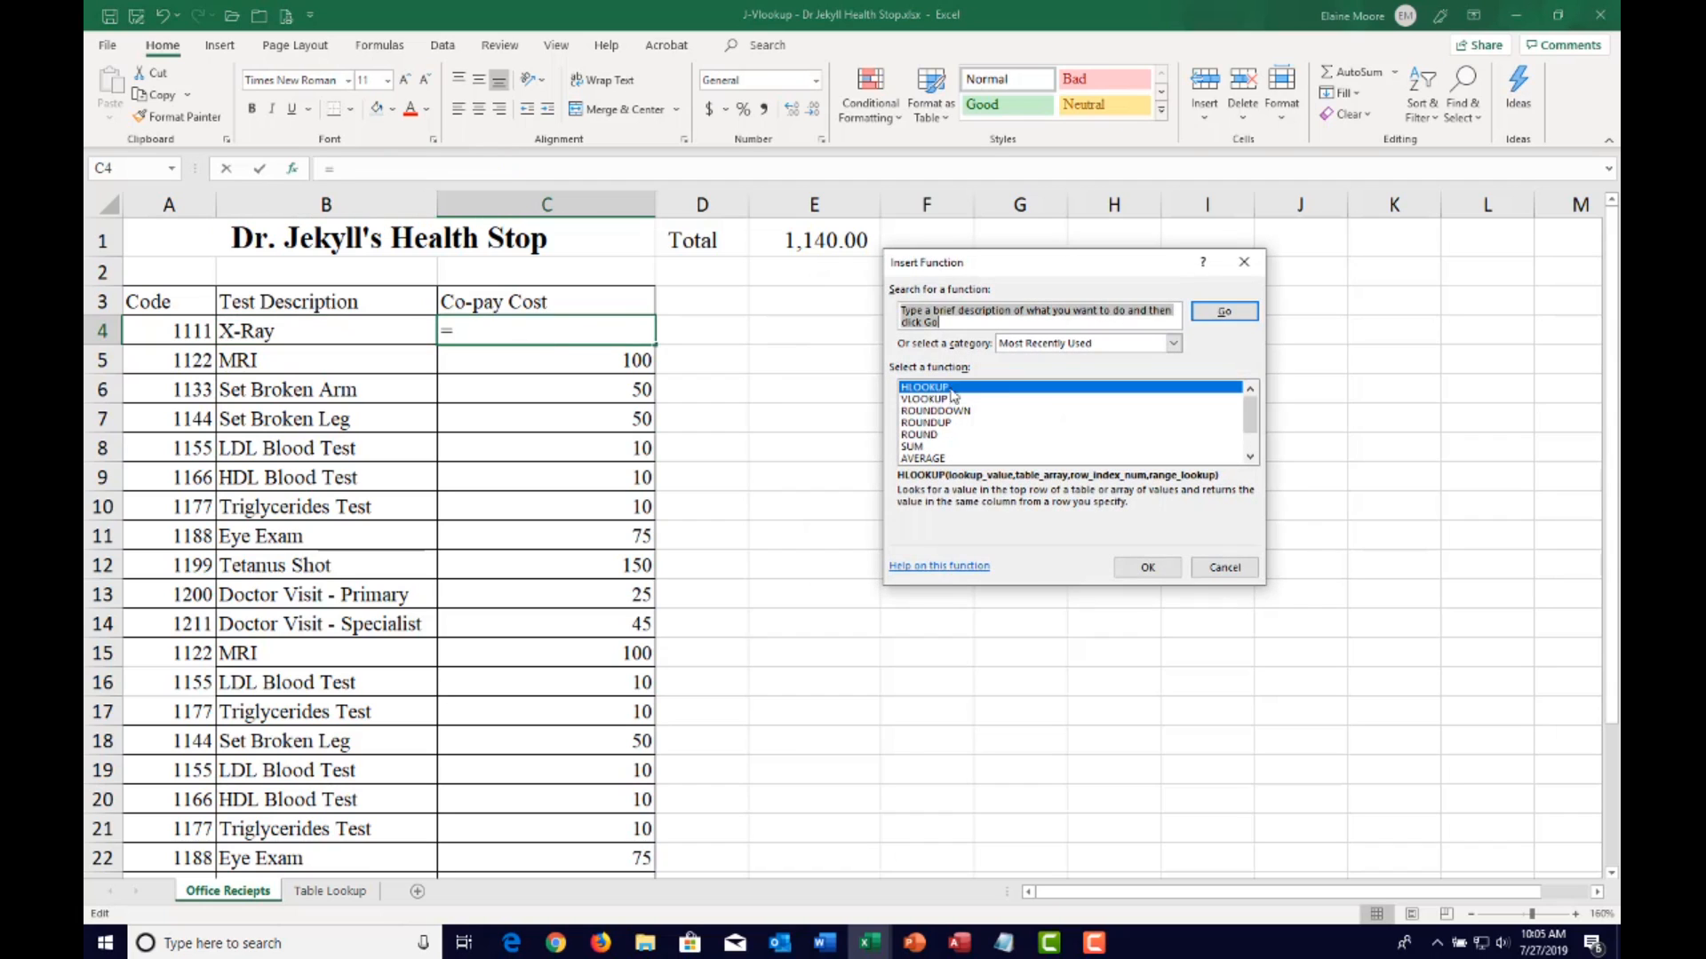
pyautogui.click(1147, 567)
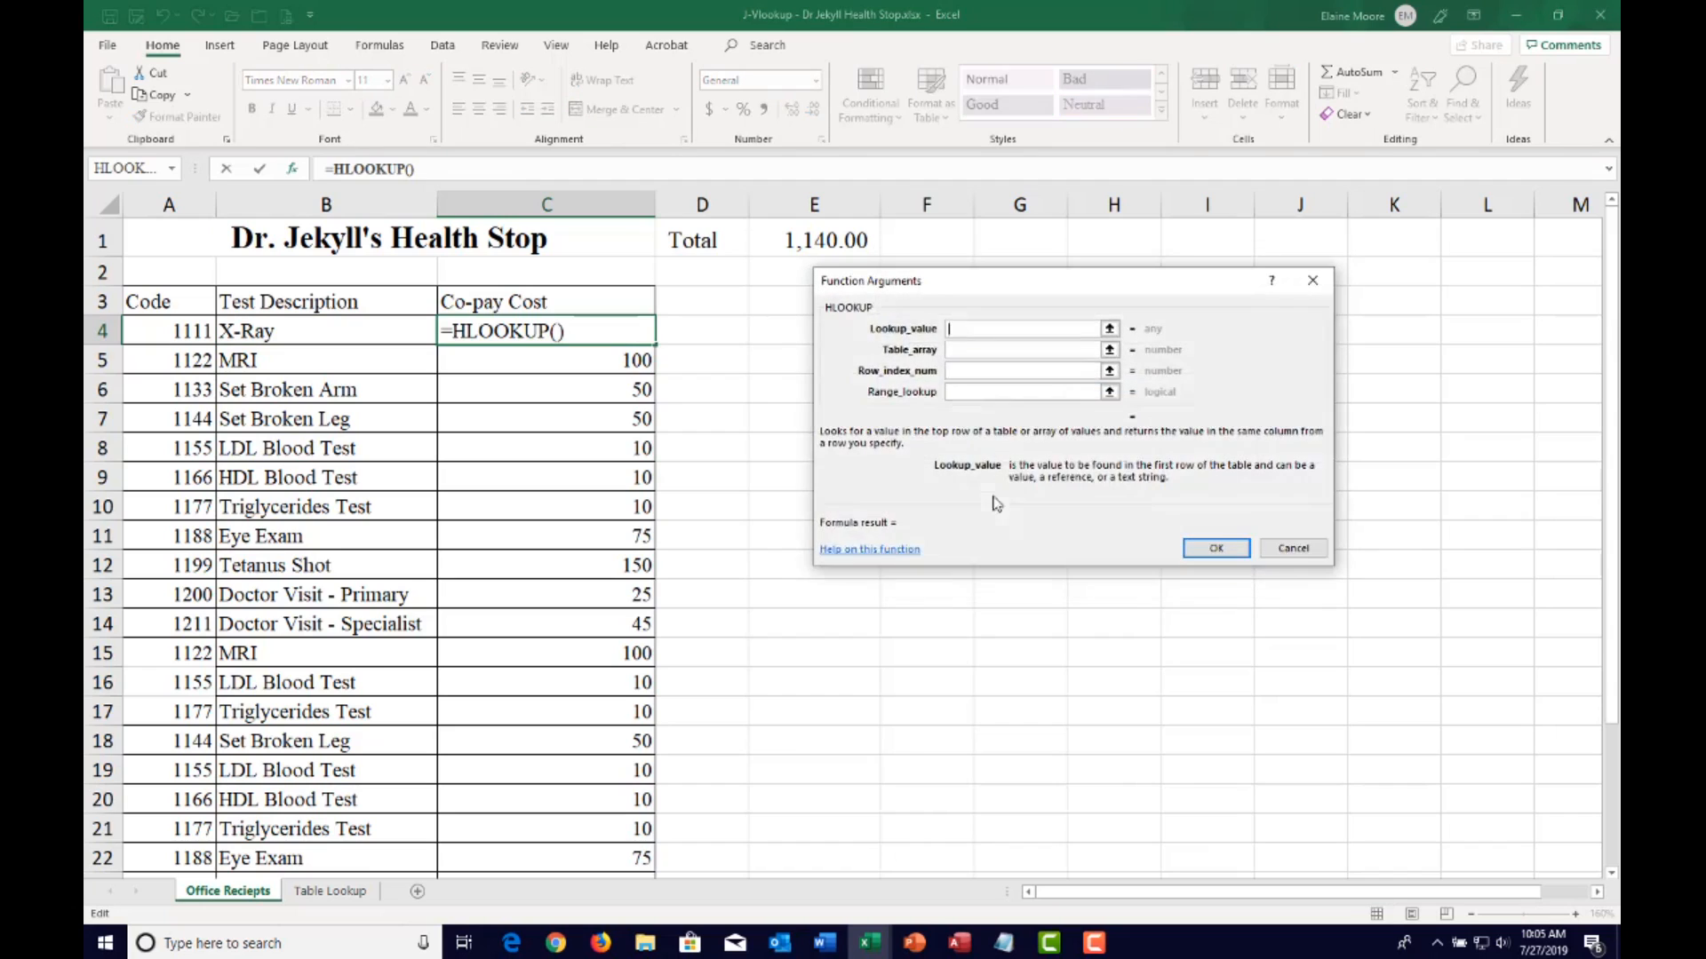
pyautogui.click(203, 334)
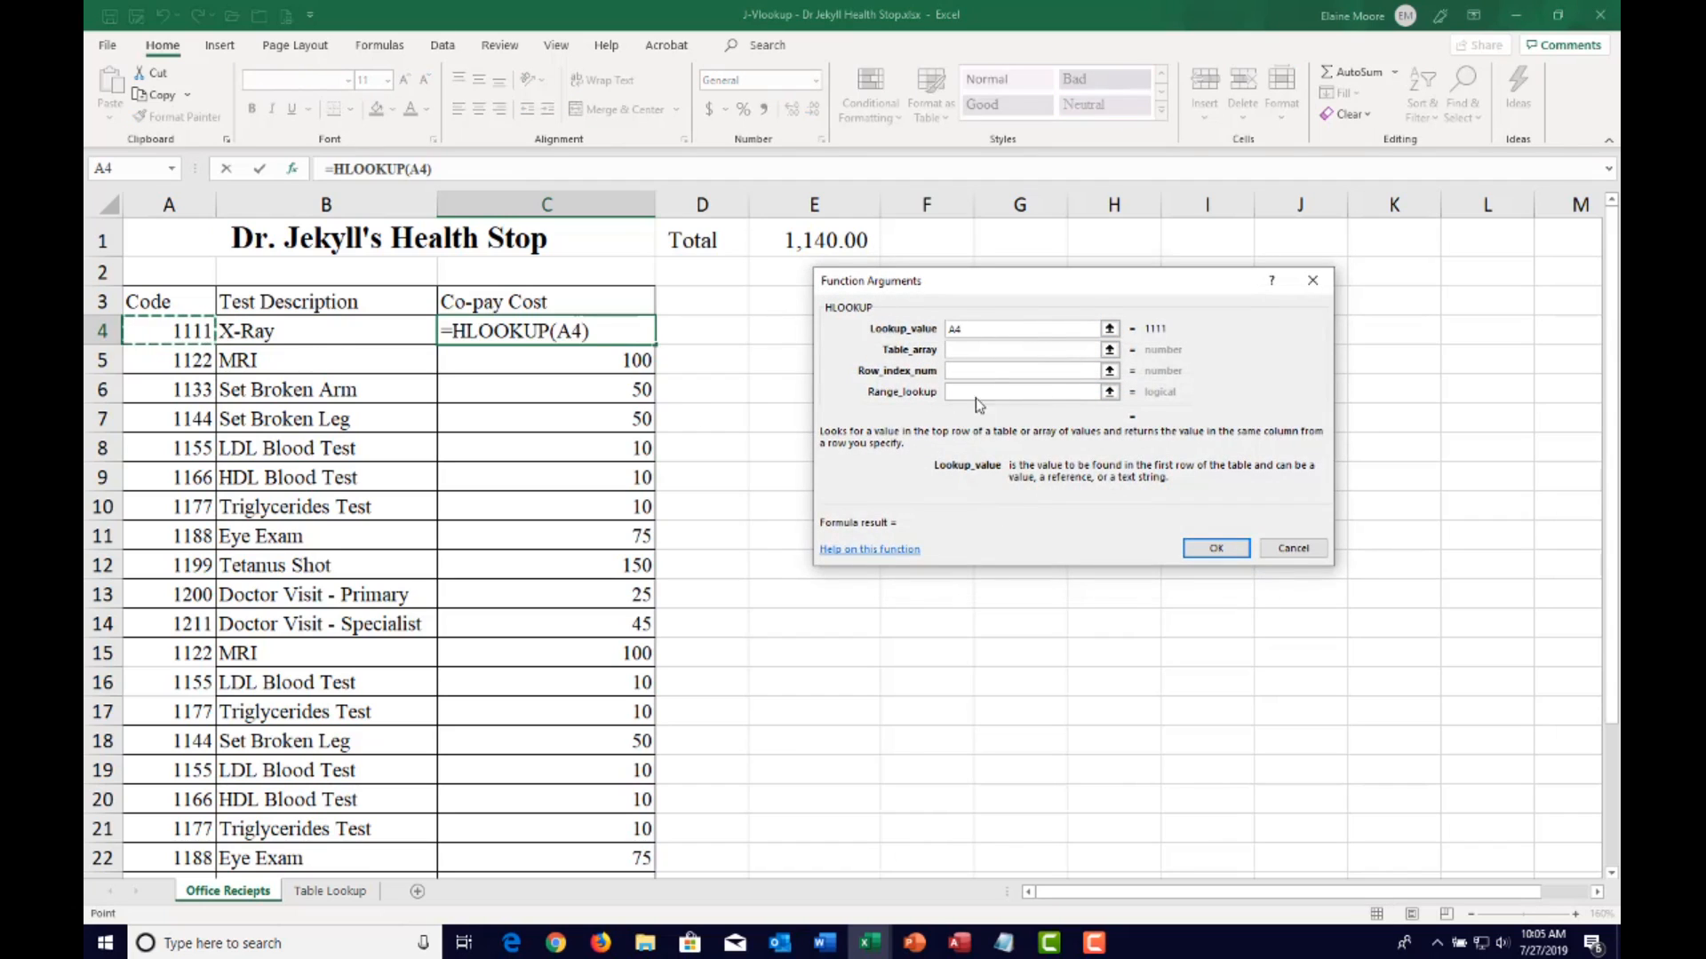
pyautogui.click(973, 350)
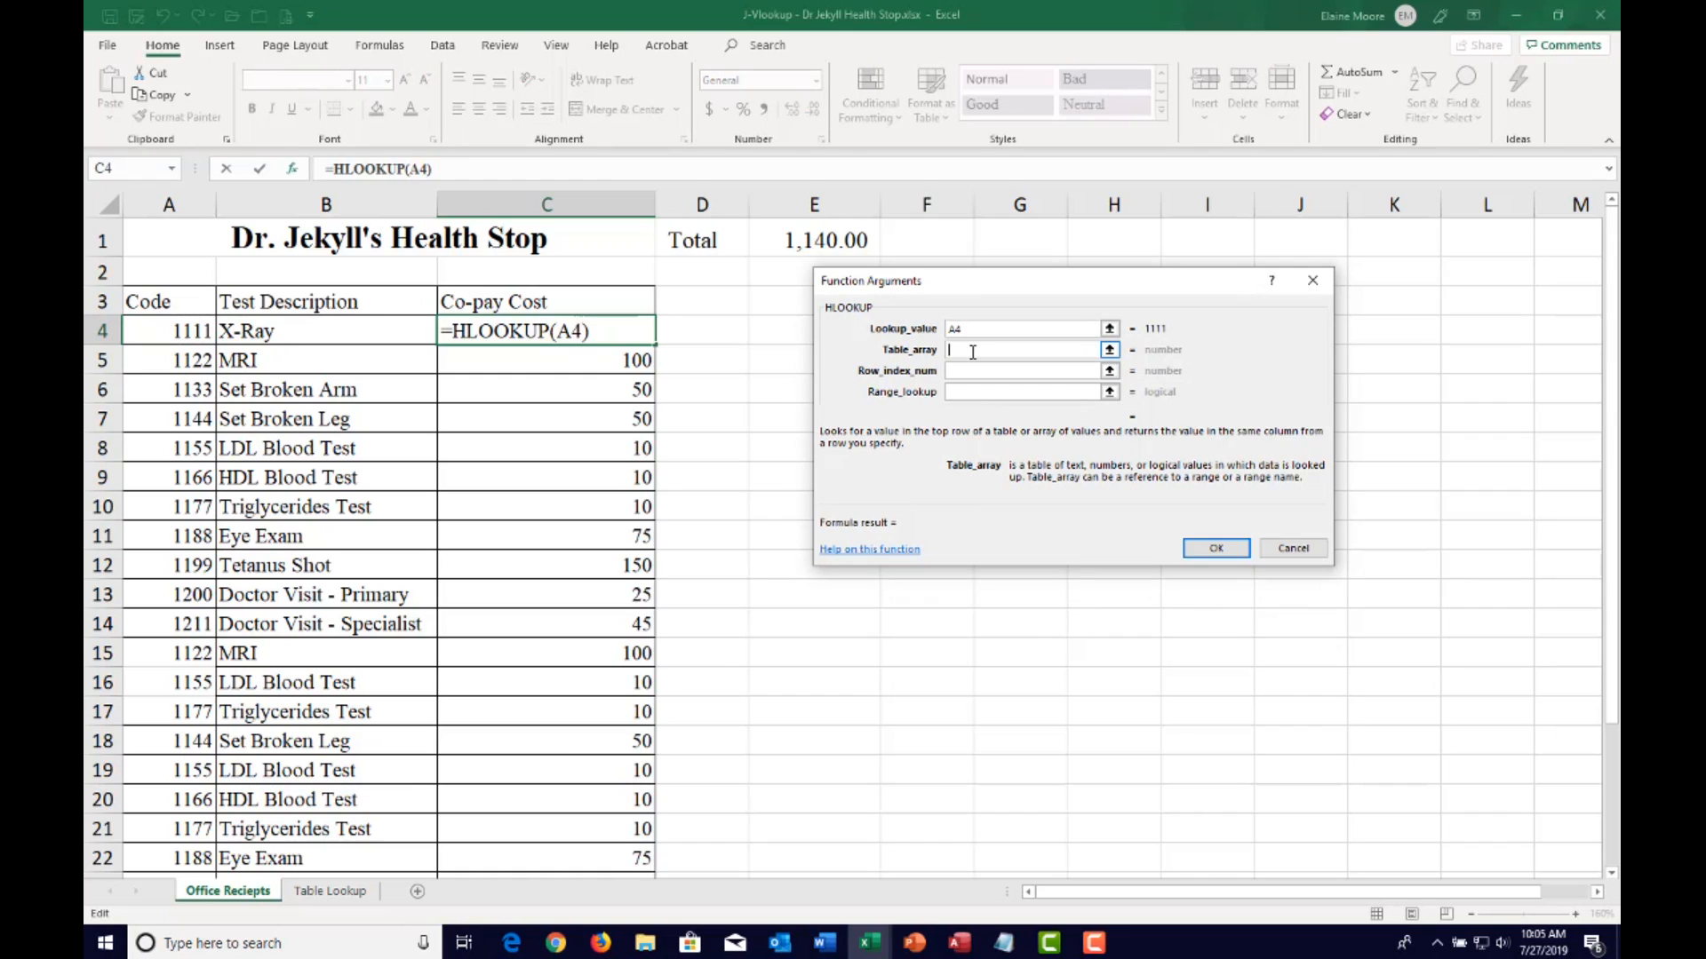
pyautogui.write('RowTable')
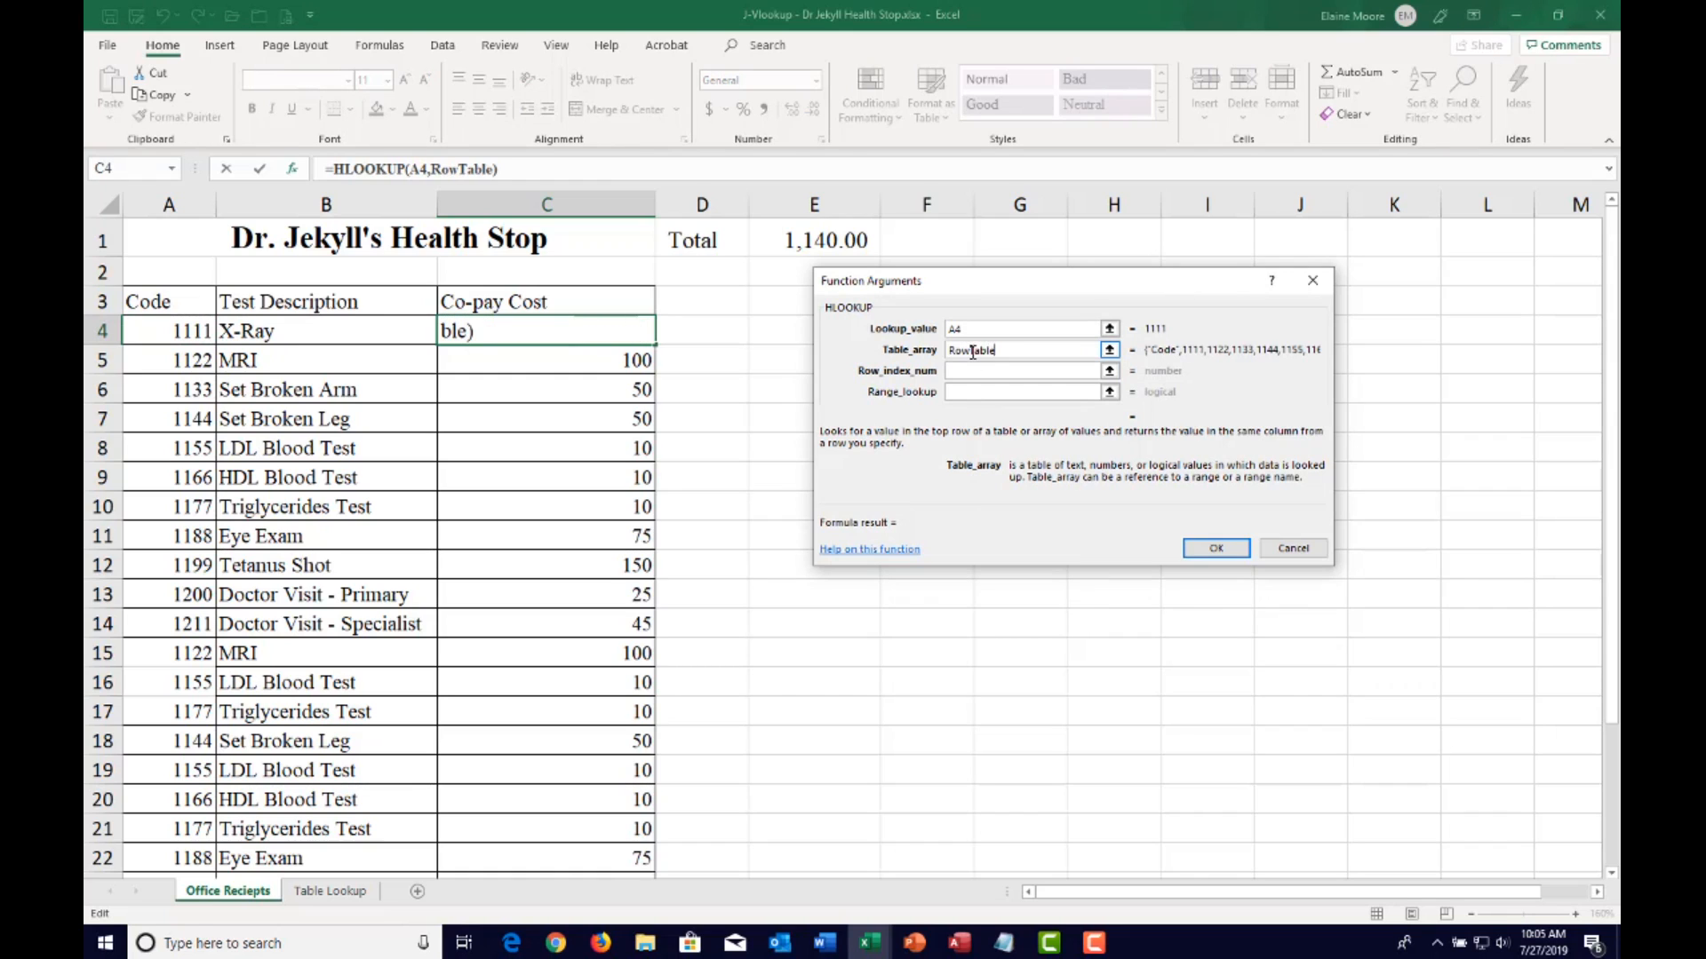
pyautogui.click(1025, 375)
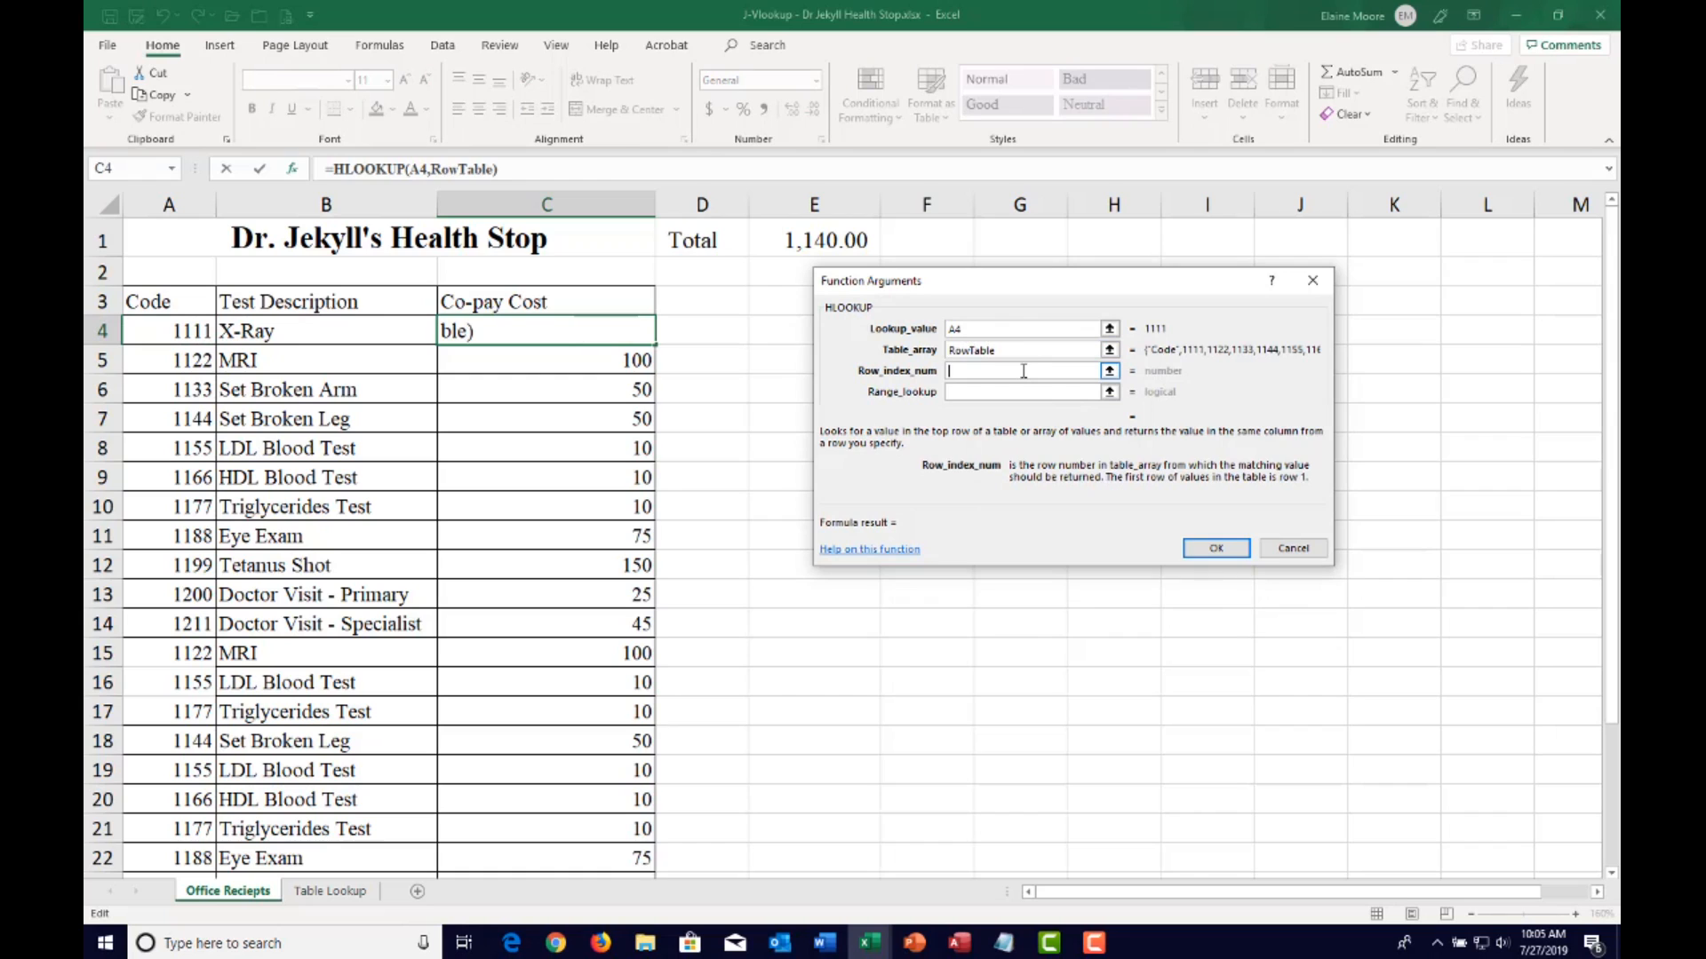
pyautogui.write('3')
pyautogui.click(1216, 548)
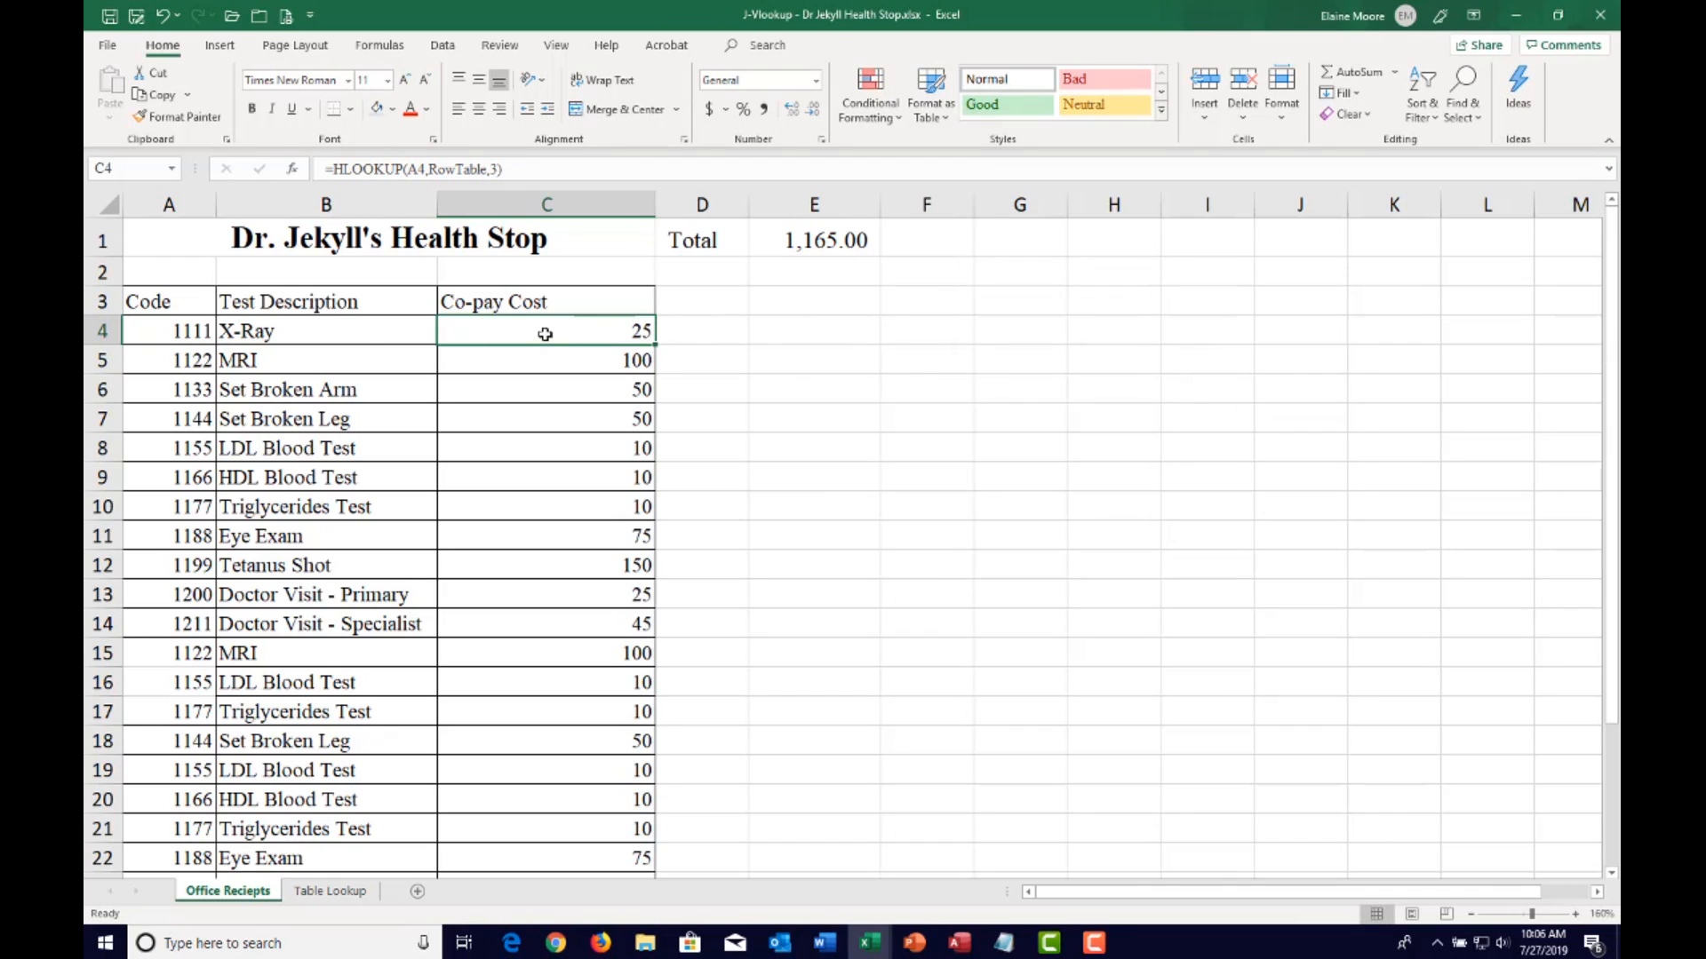
# Show the formulas on the Office Reciepts sheet and compare the HLOOKUP entries with the transposed table on the Table Lookup sheet
pyautogui.hotkey('ctrl', '`')
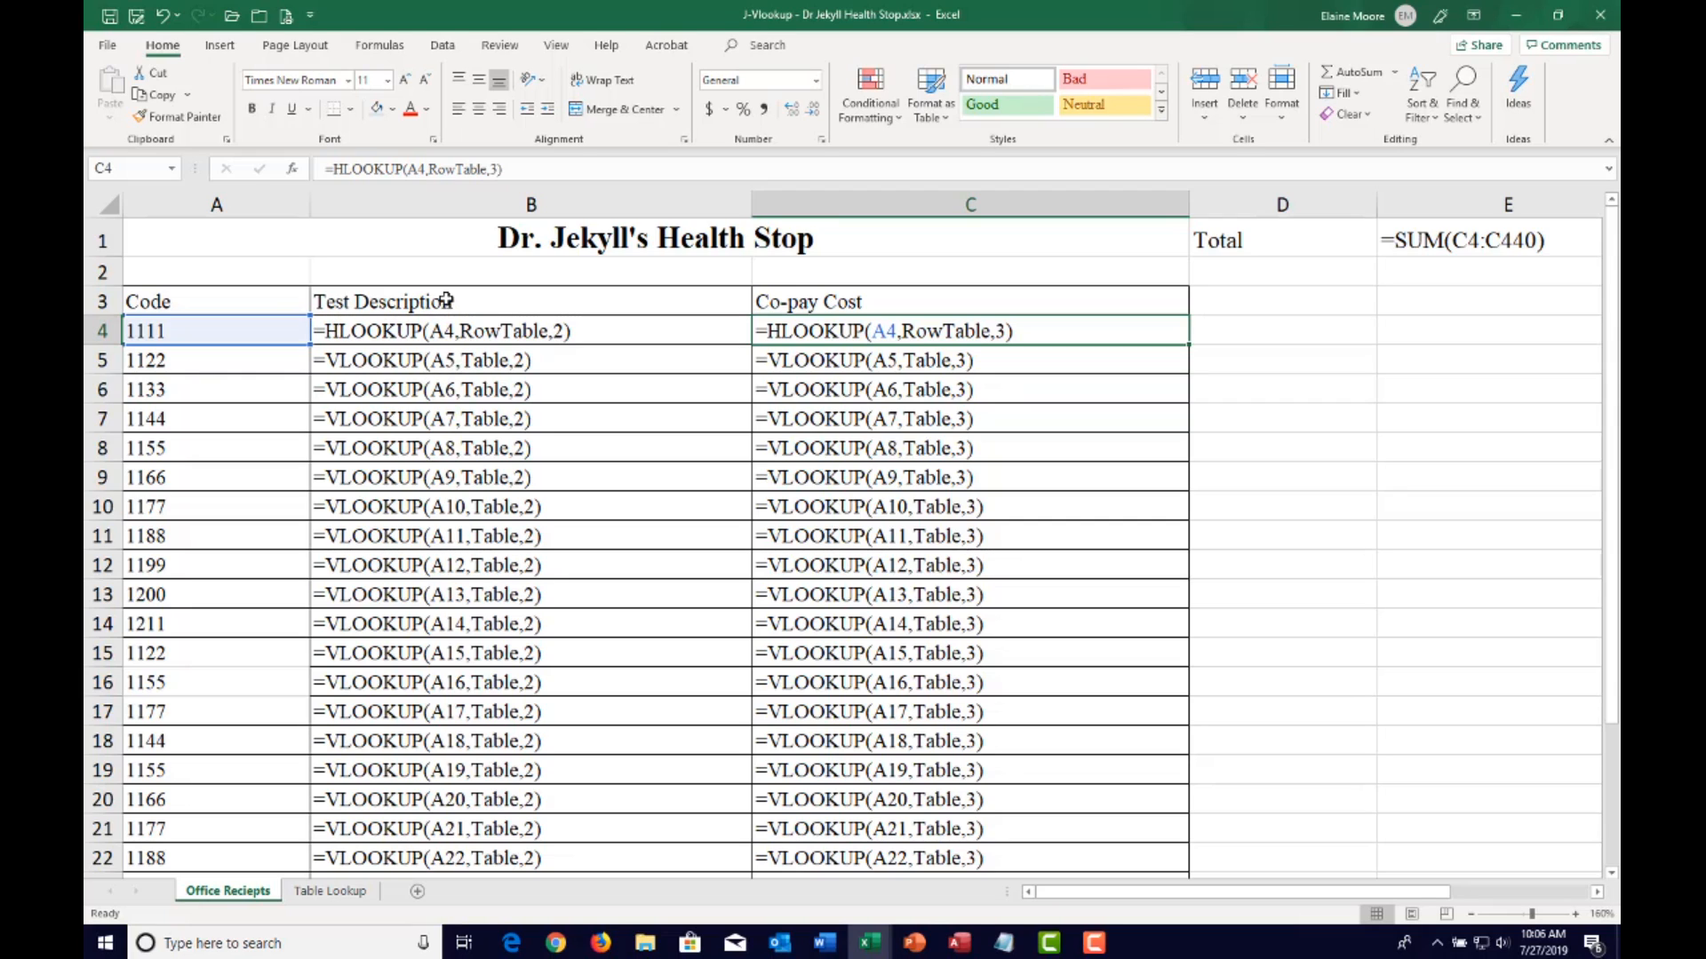
pyautogui.click(328, 892)
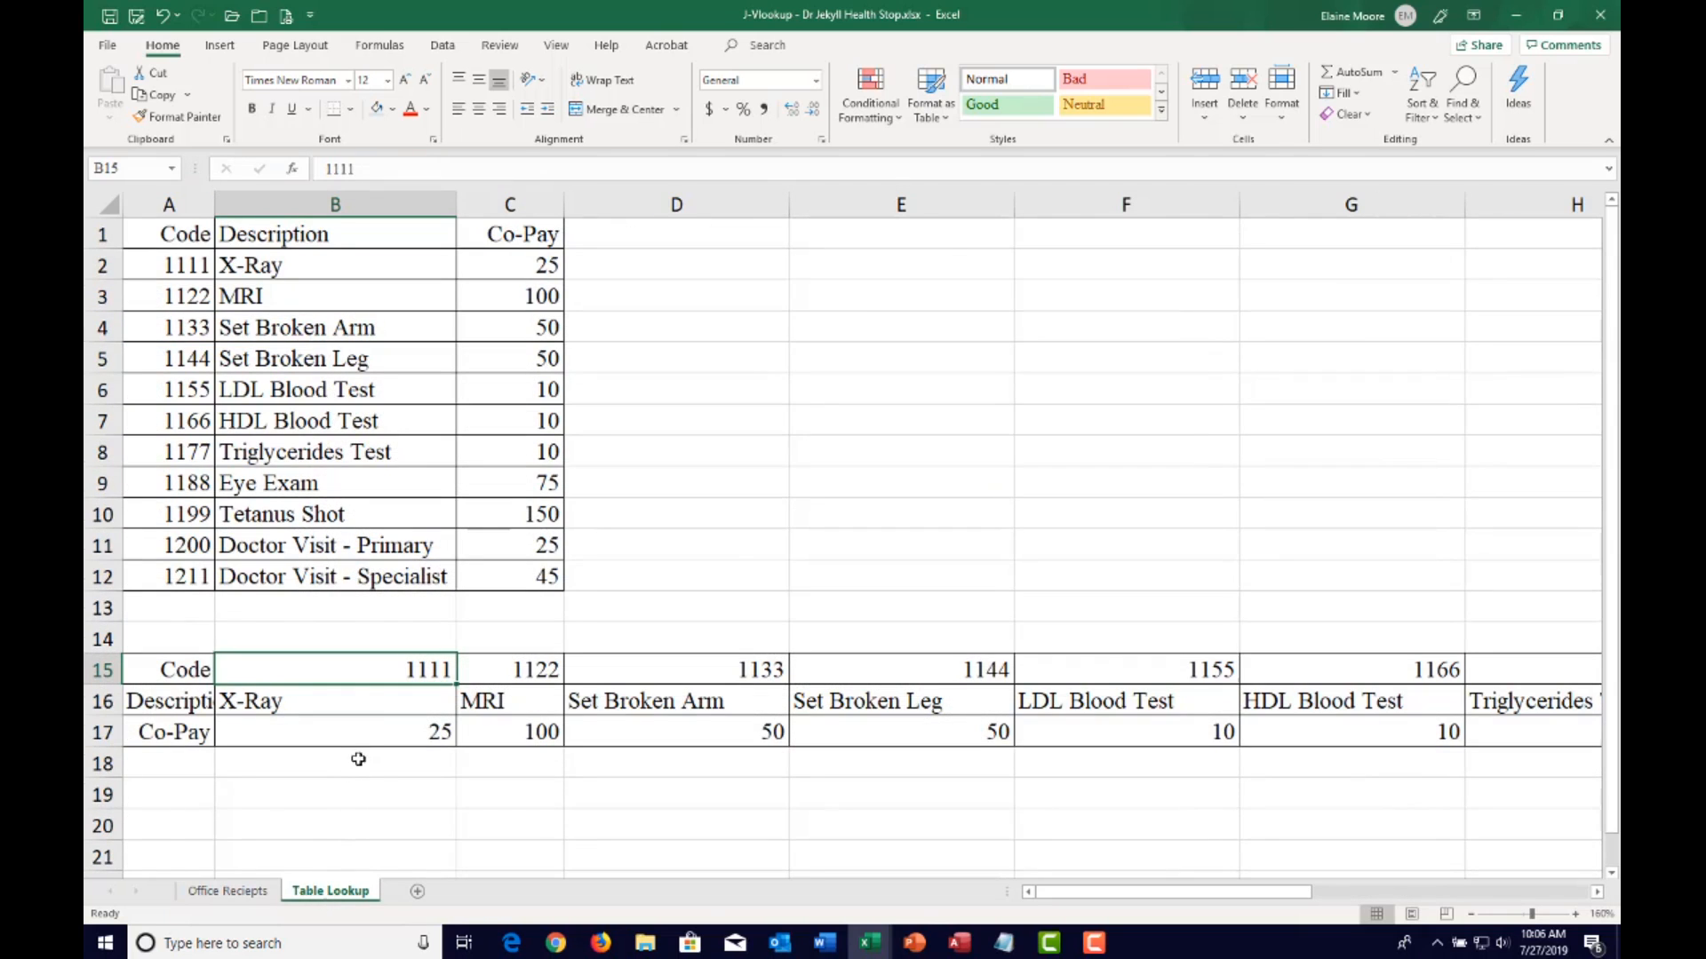
pyautogui.click(227, 891)
pyautogui.doubleClick(916, 325)
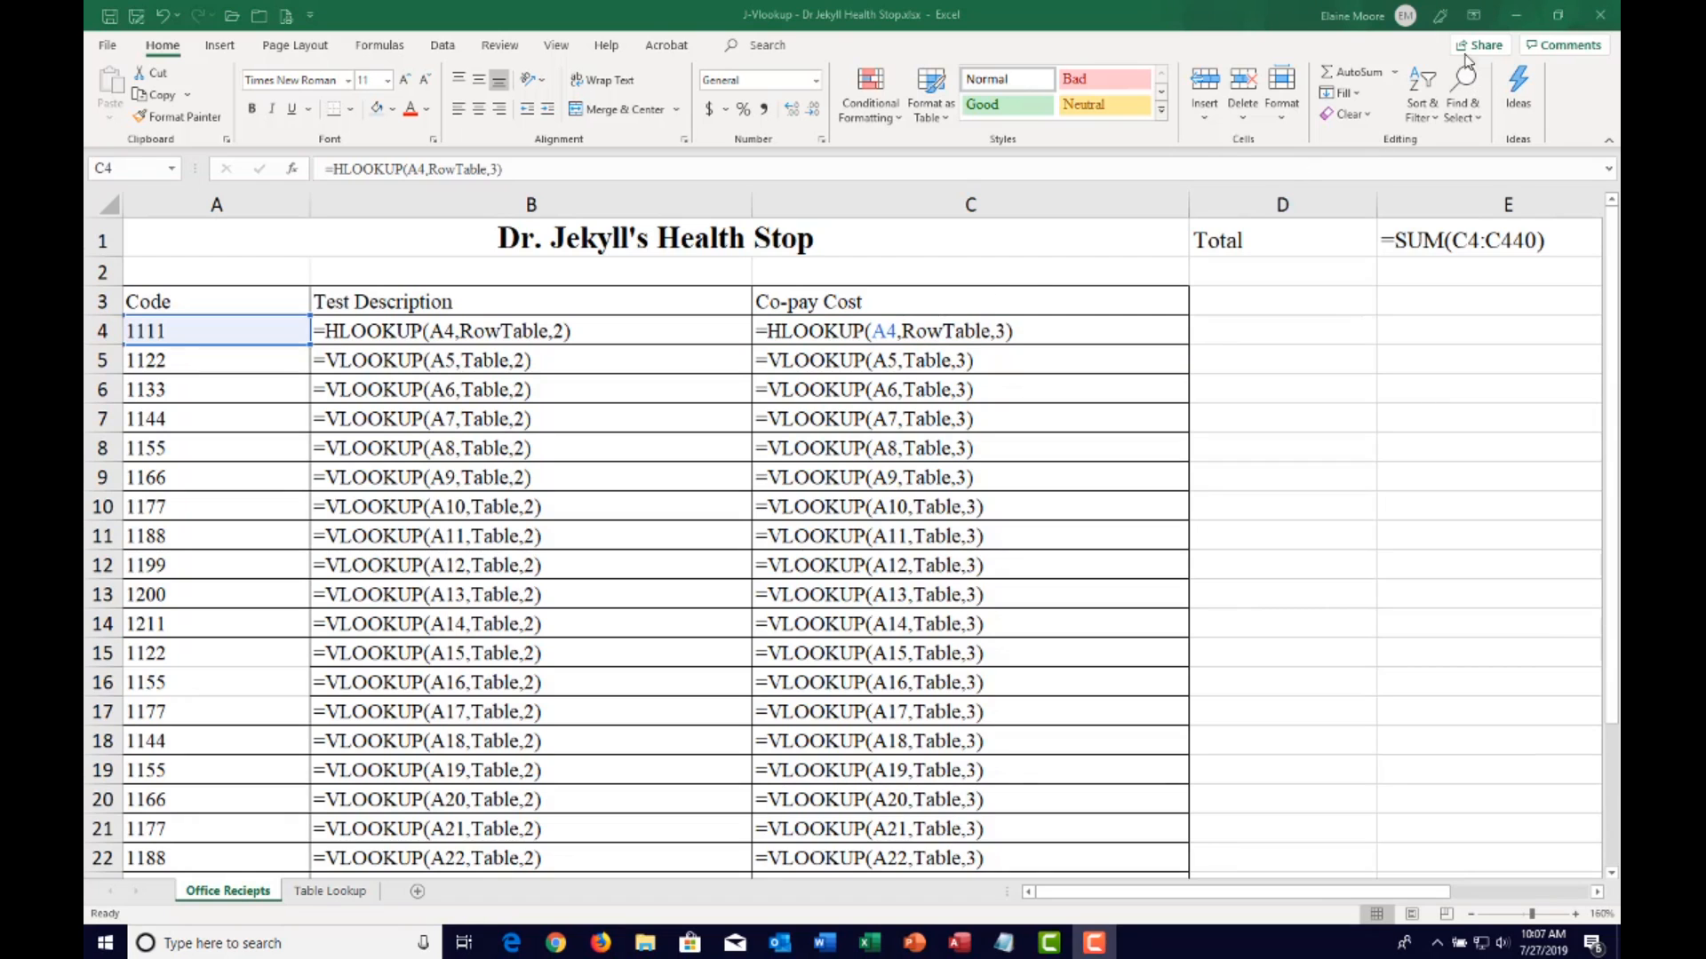
# Switch to the Text Strings workbook and examine the combined address, street, city, state and postal code cells in row 2 of Addresses
pyautogui.click(1518, 19)
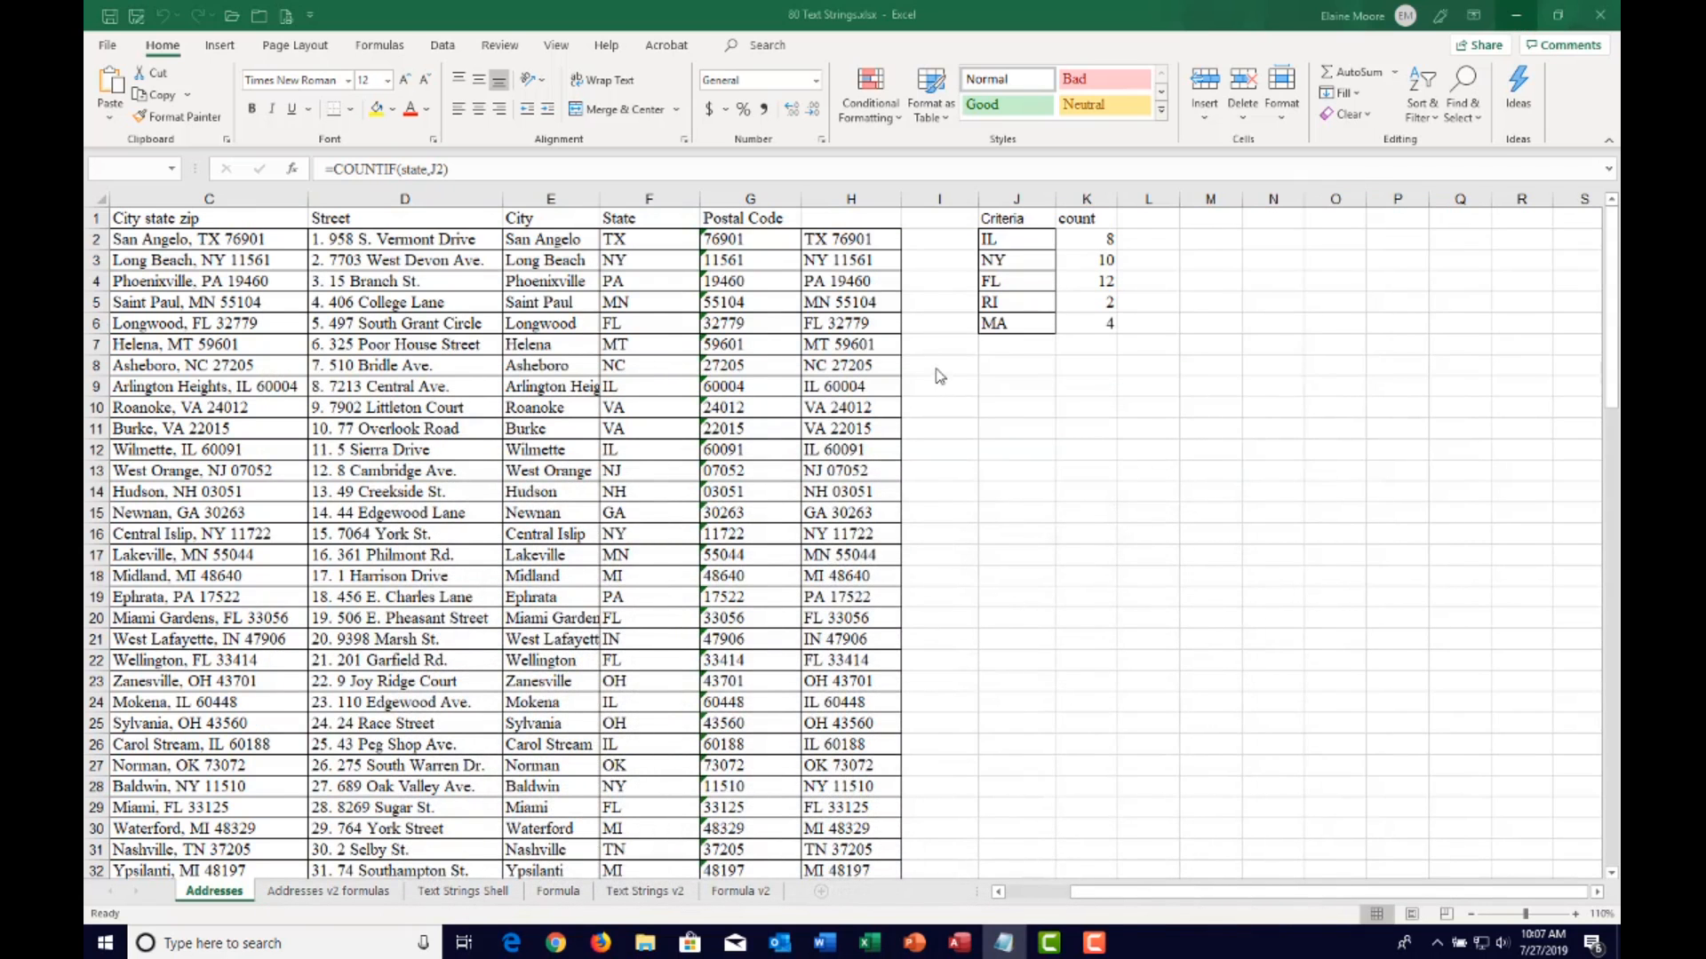
pyautogui.click(1077, 382)
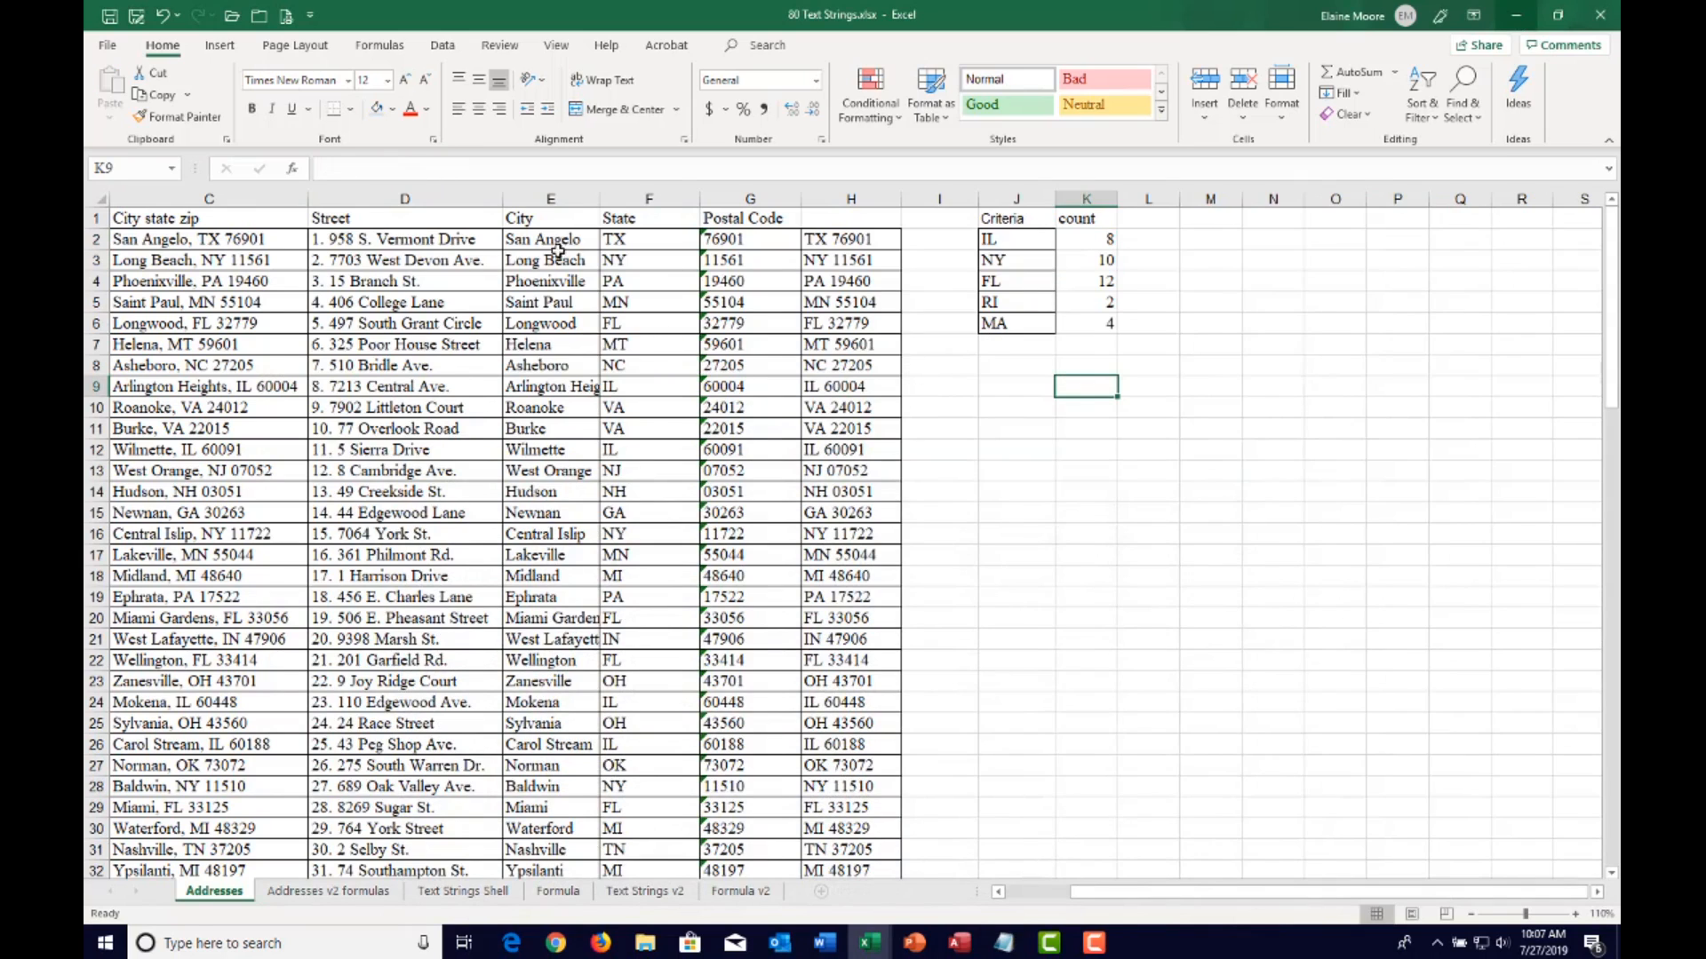
pyautogui.click(206, 246)
pyautogui.click(357, 242)
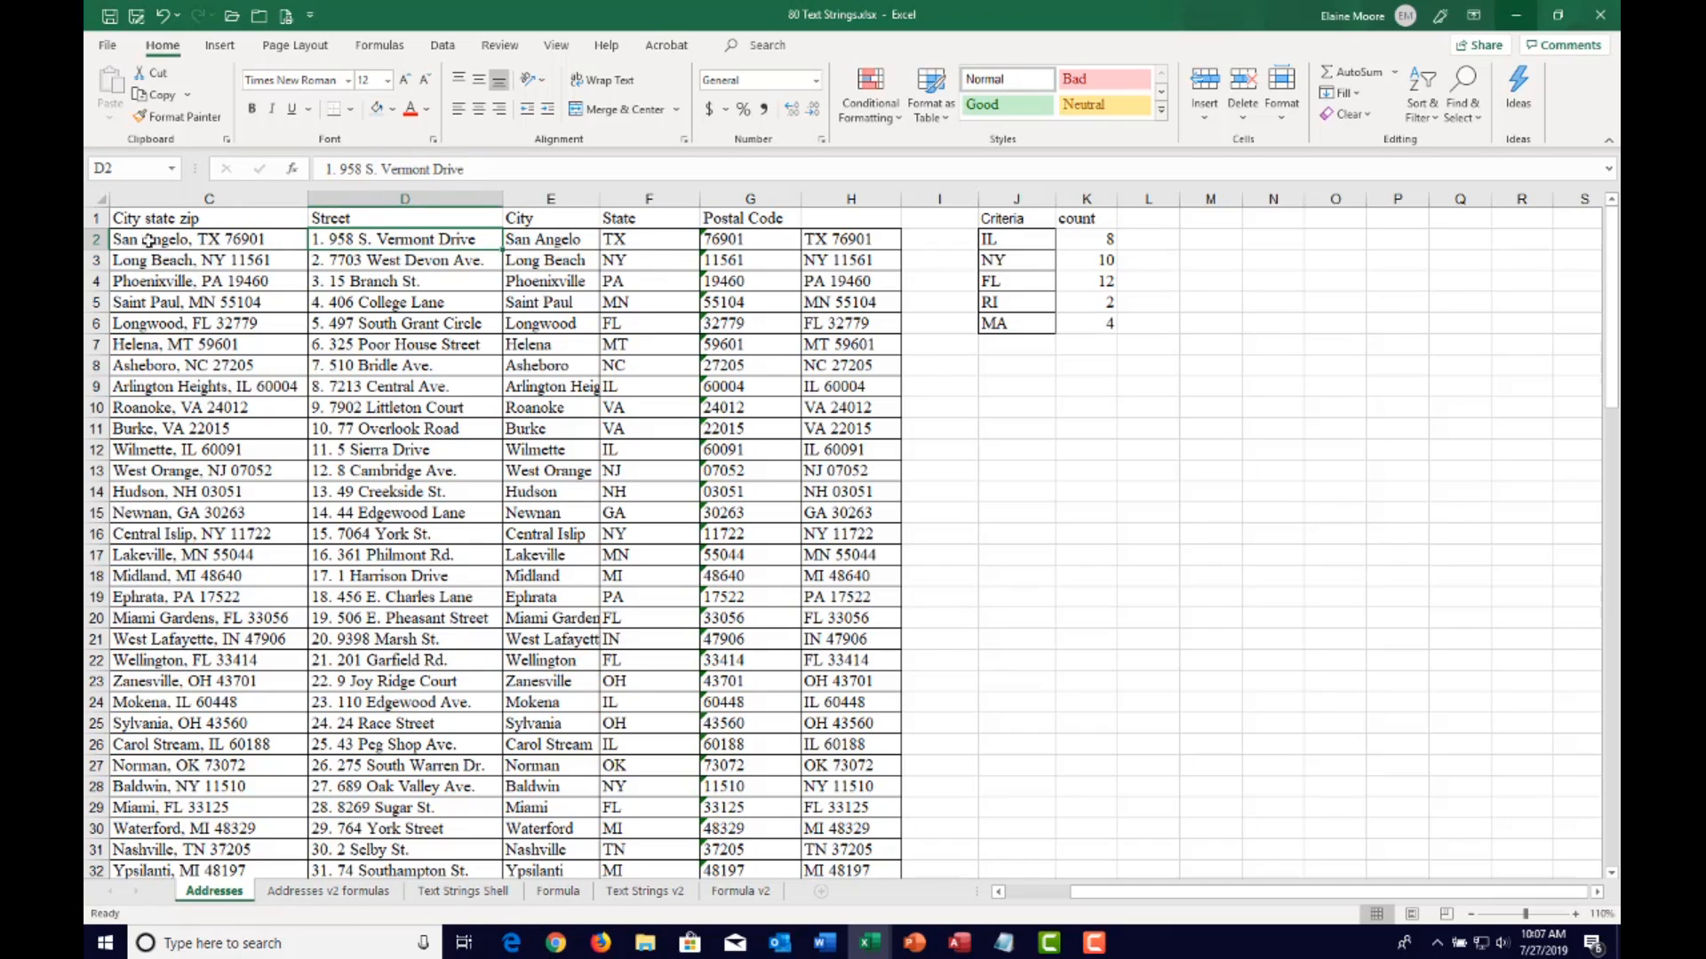
pyautogui.click(222, 238)
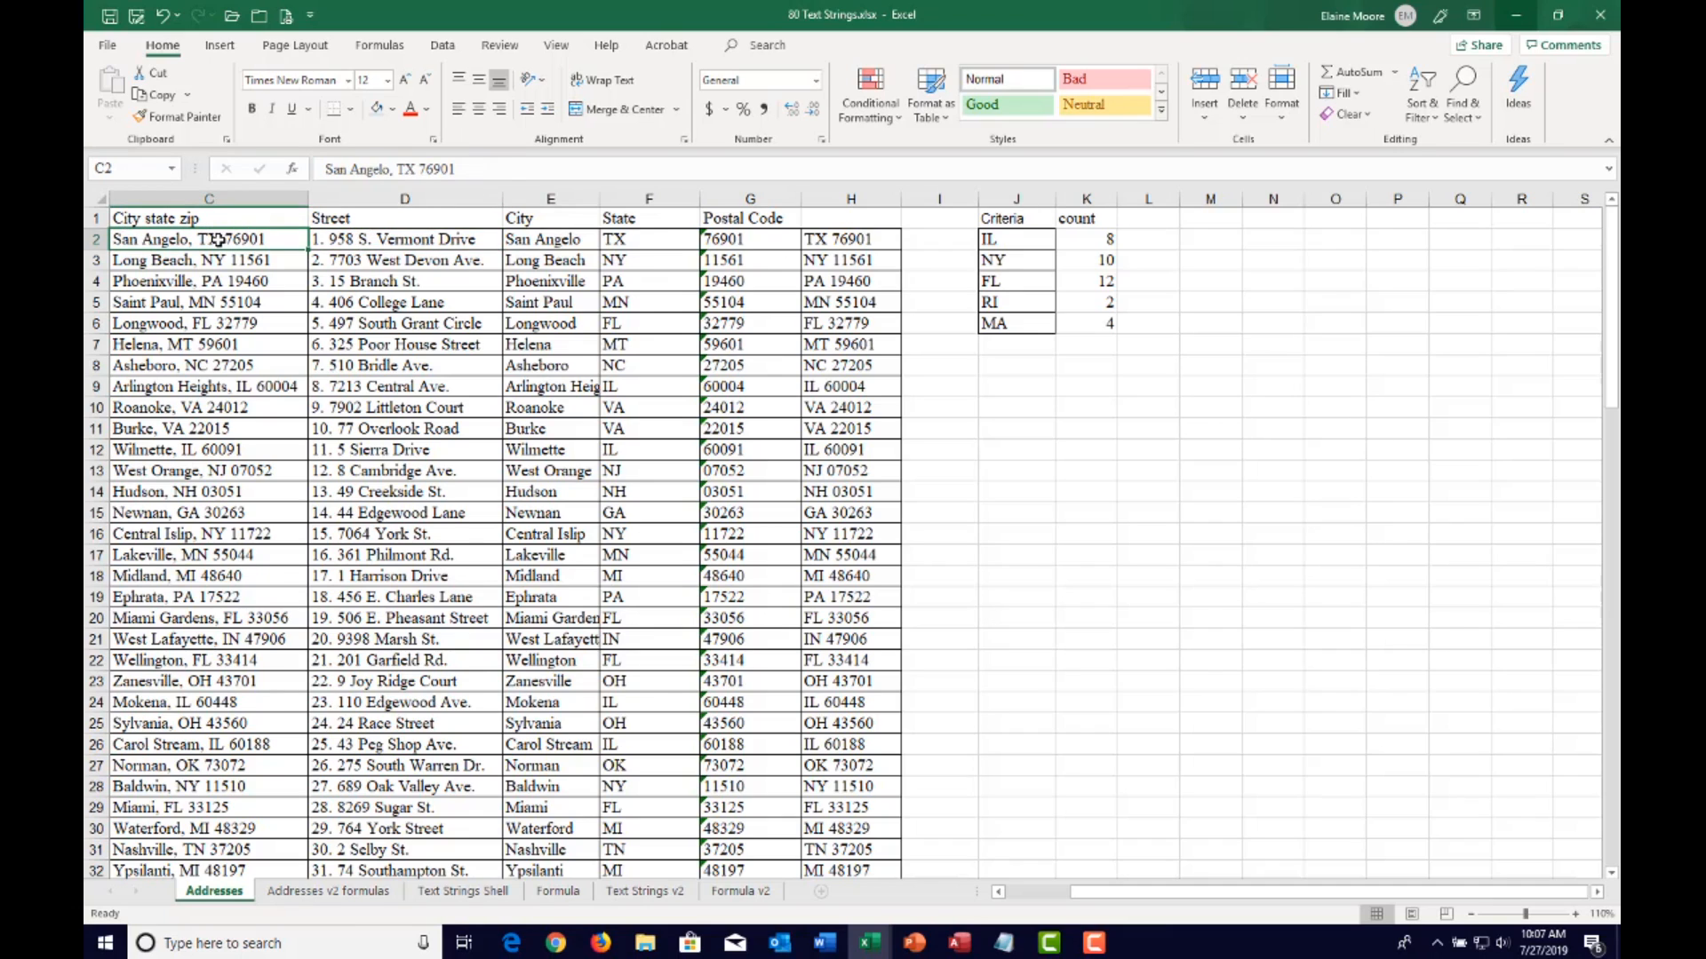
pyautogui.moveTo(394, 237)
pyautogui.mouseDown()
pyautogui.moveTo(408, 484)
pyautogui.moveTo(415, 235)
pyautogui.mouseUp()
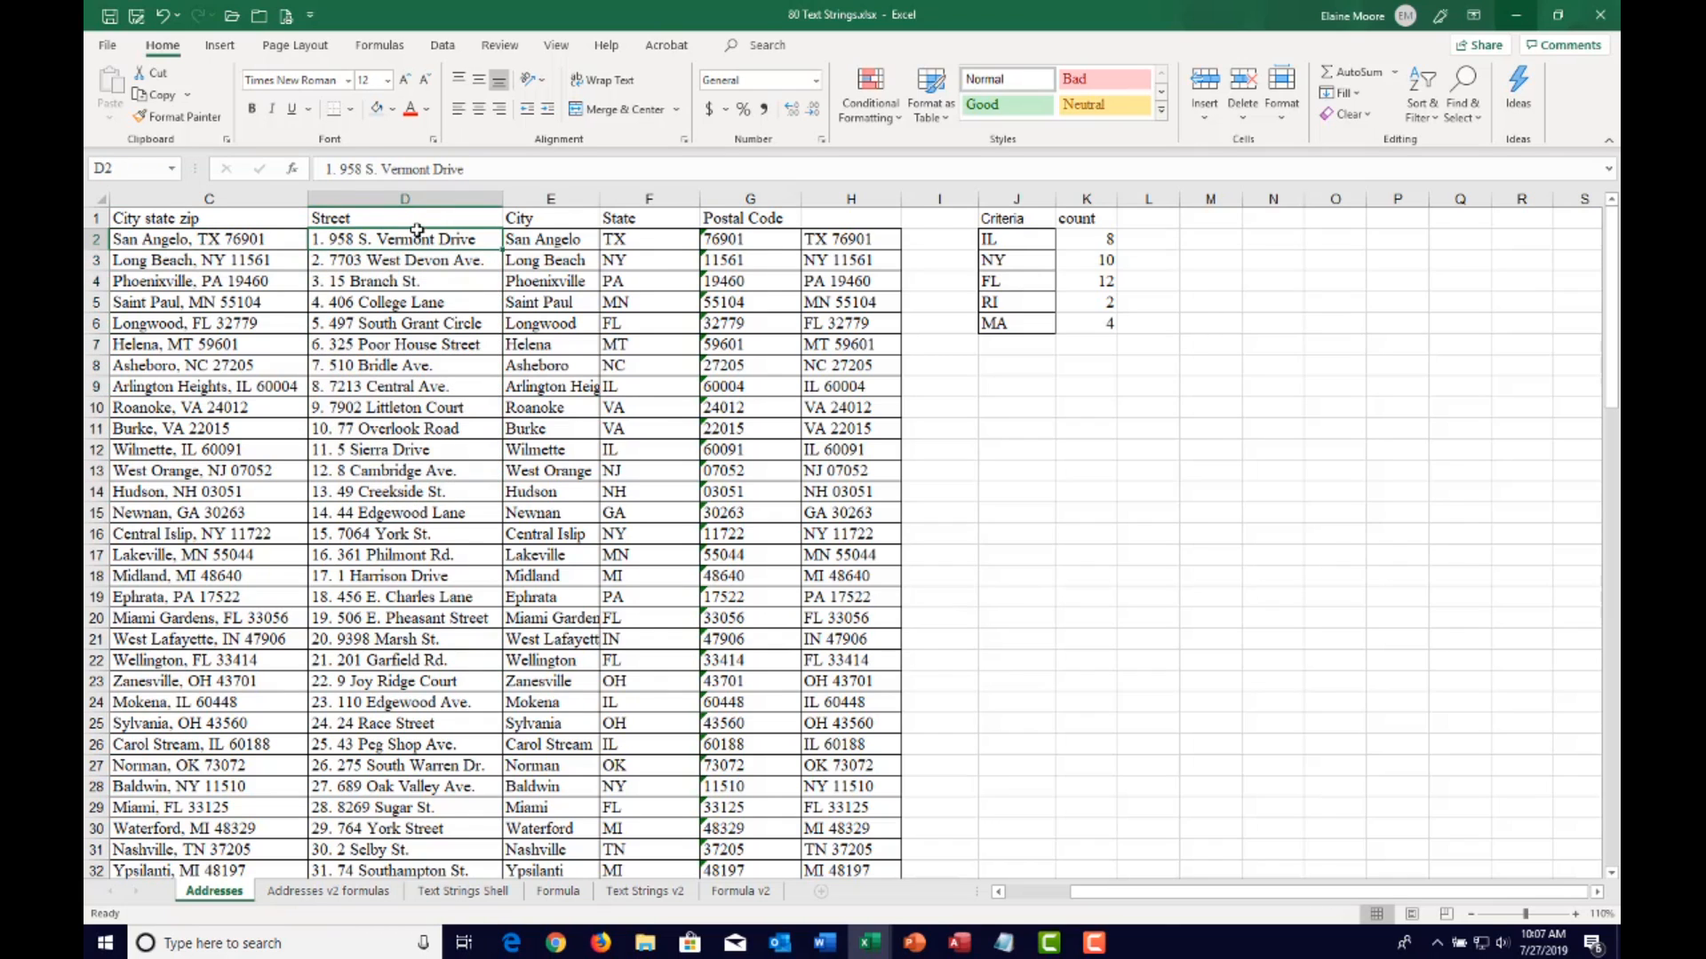
pyautogui.click(551, 238)
pyautogui.click(641, 238)
pyautogui.click(746, 238)
pyautogui.click(832, 237)
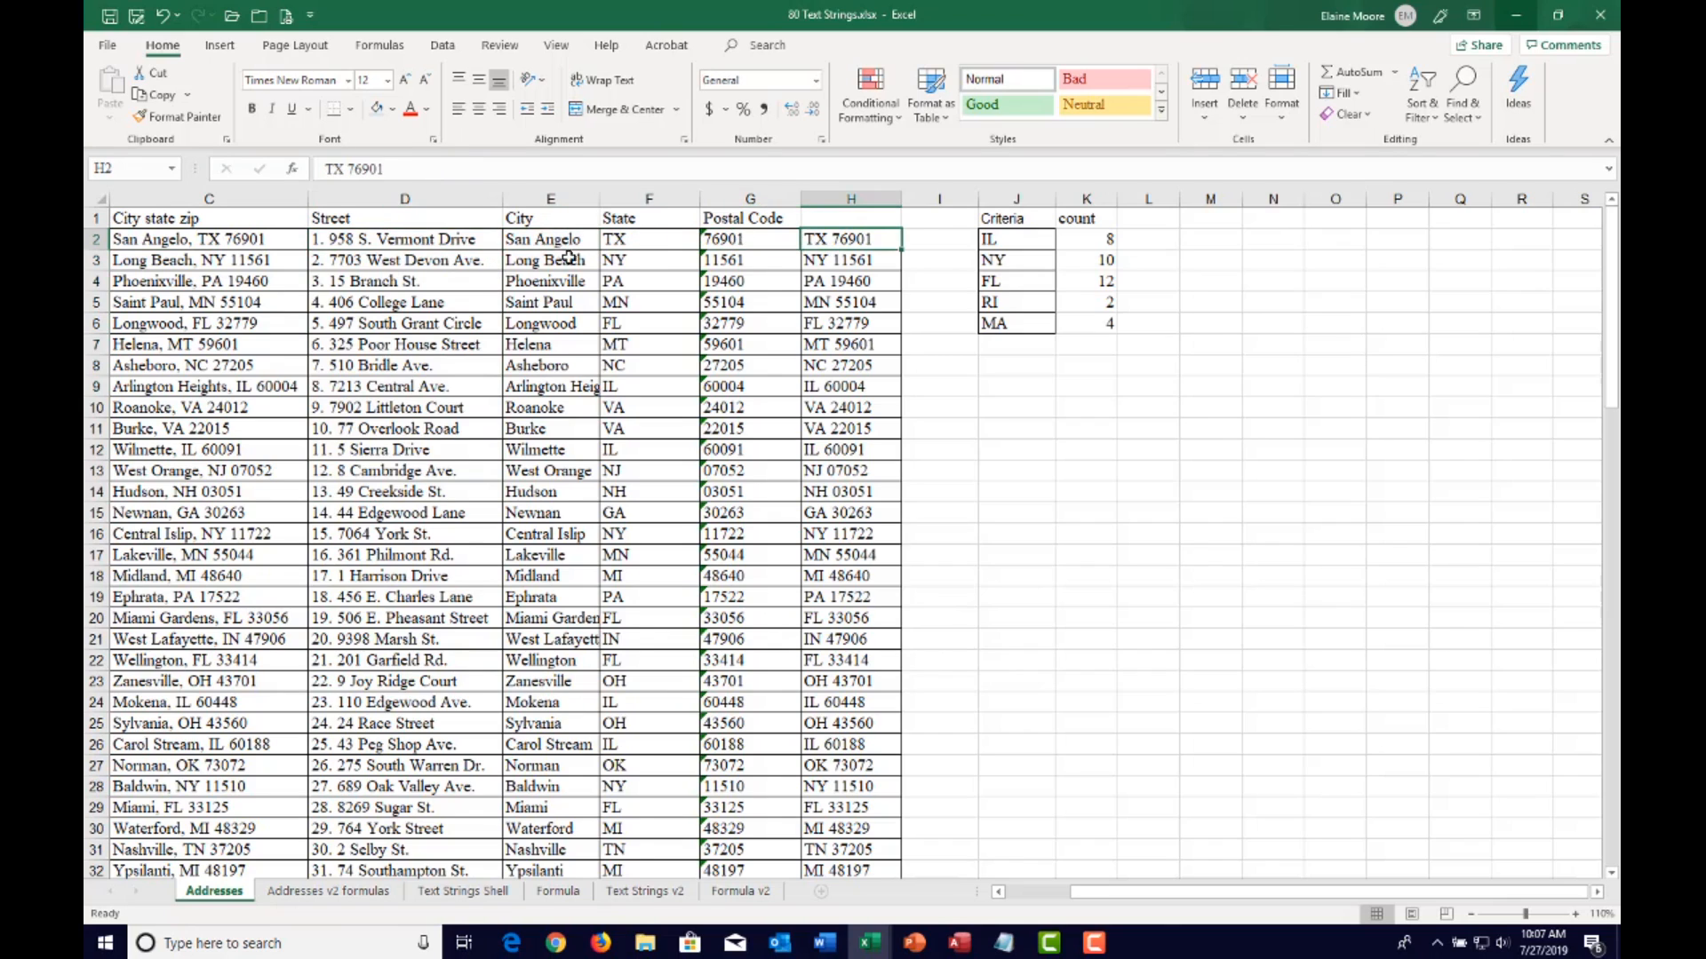
pyautogui.click(394, 239)
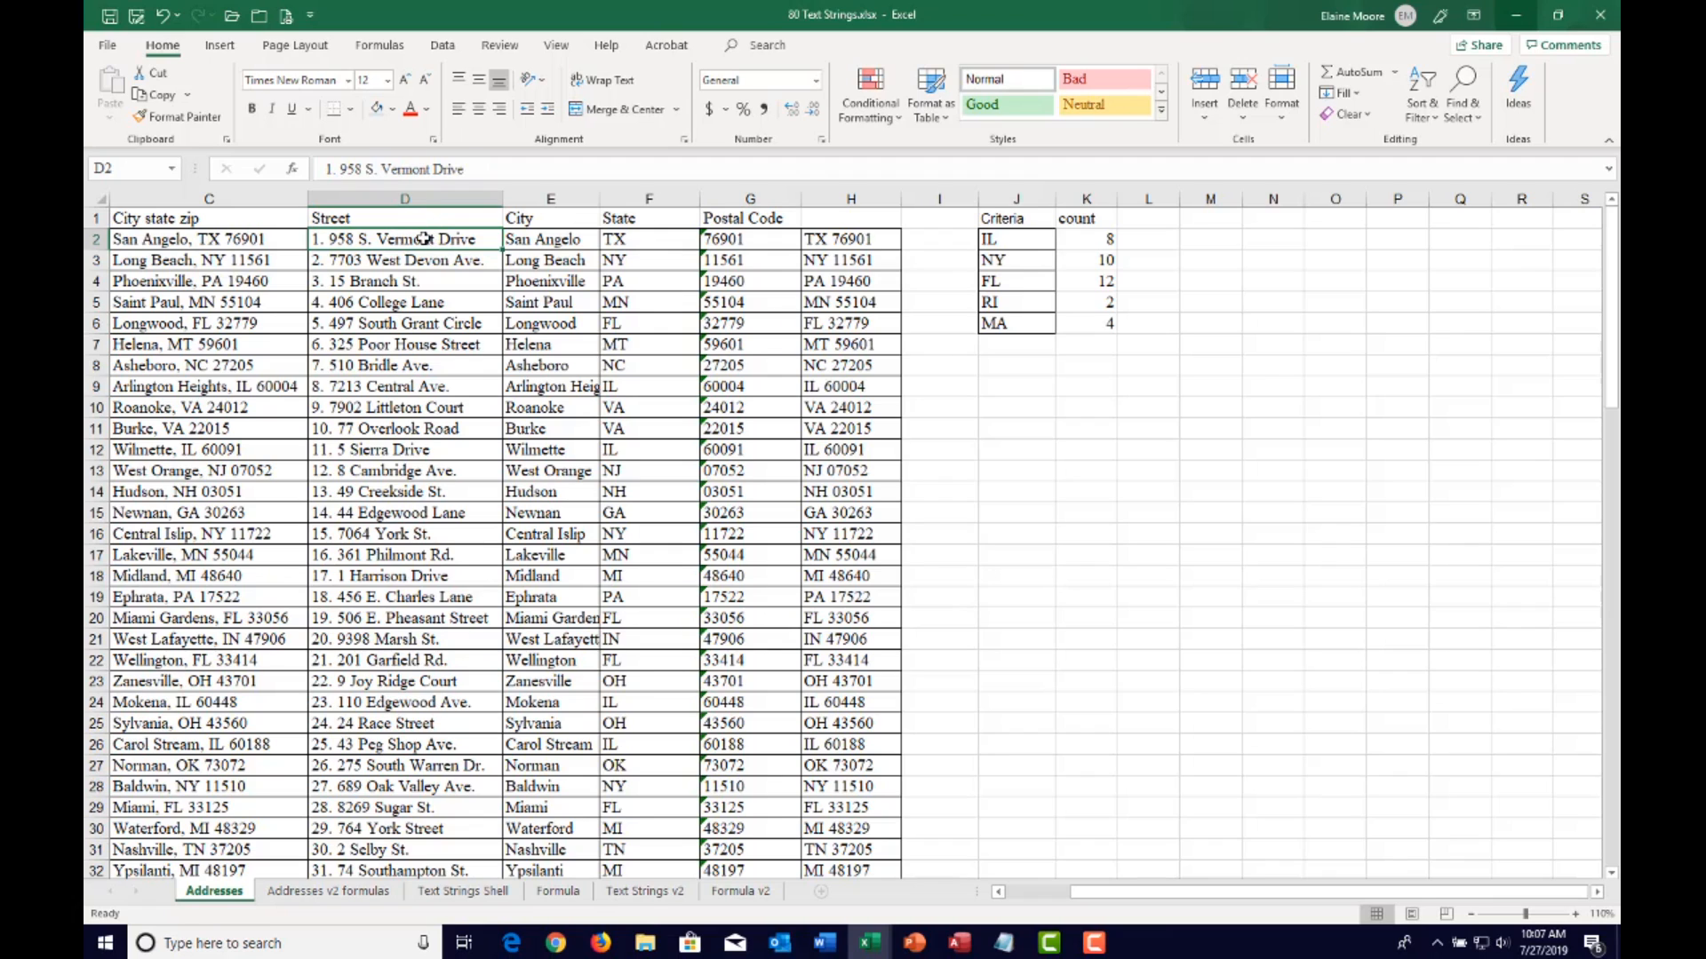
# On the Addresses v2 formulas sheet, review the name, street and city-state-zip cells in row 2 and widen column C slightly
pyautogui.click(338, 892)
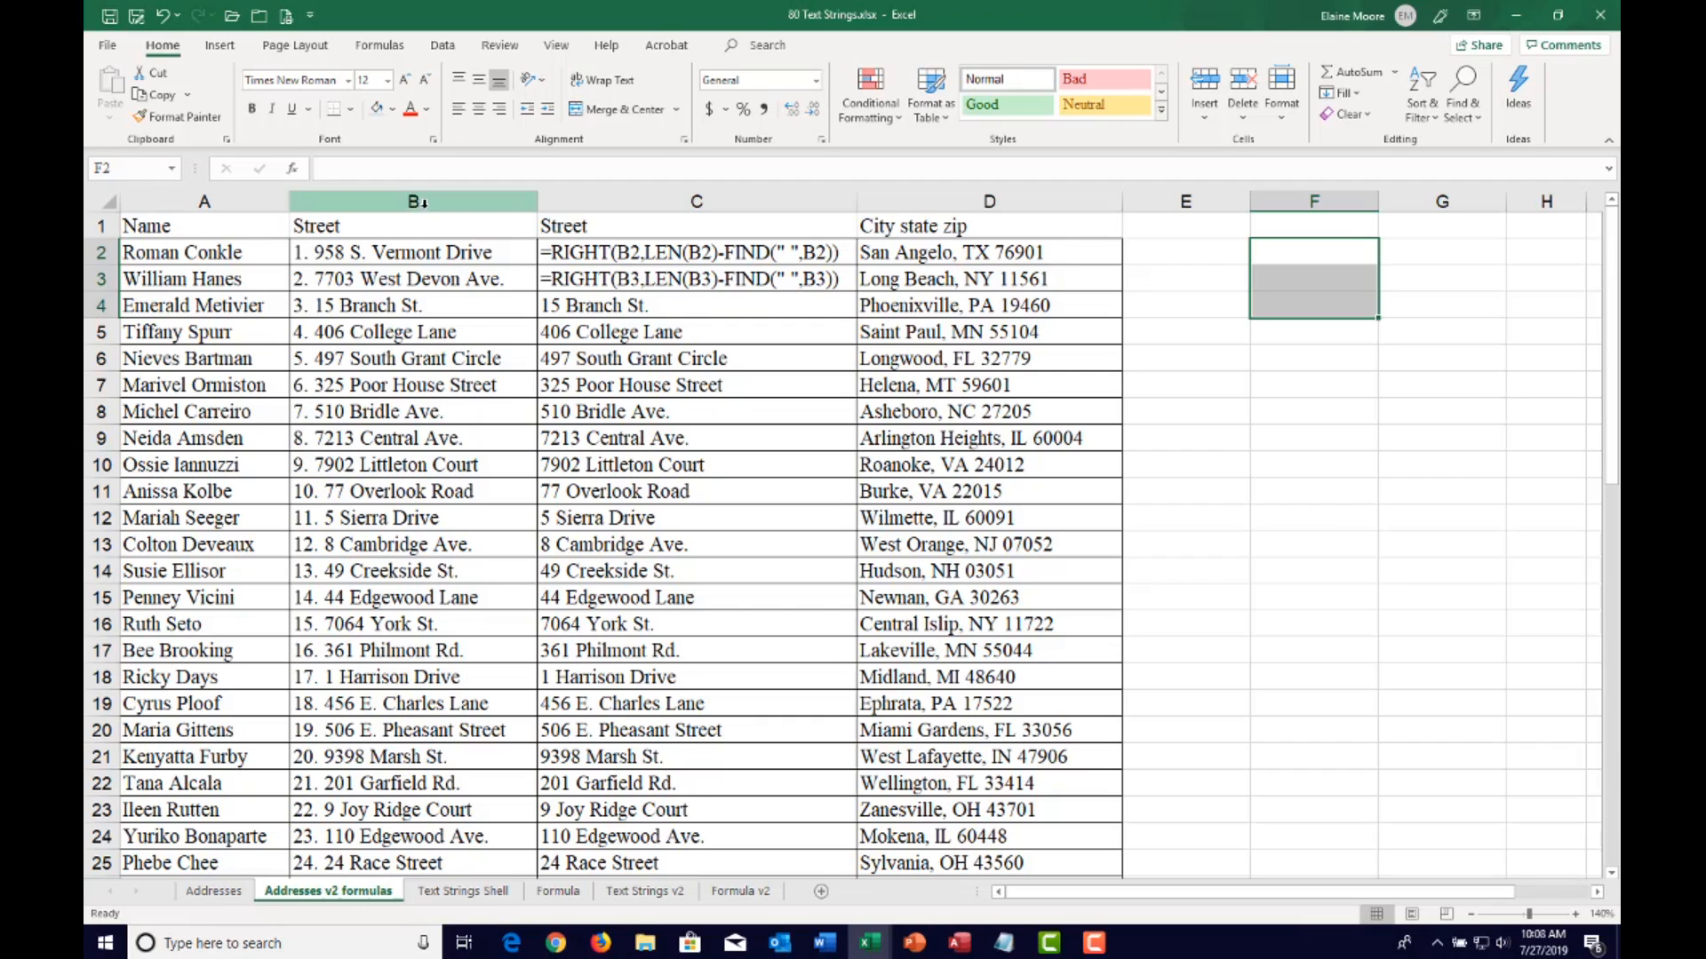
pyautogui.click(238, 258)
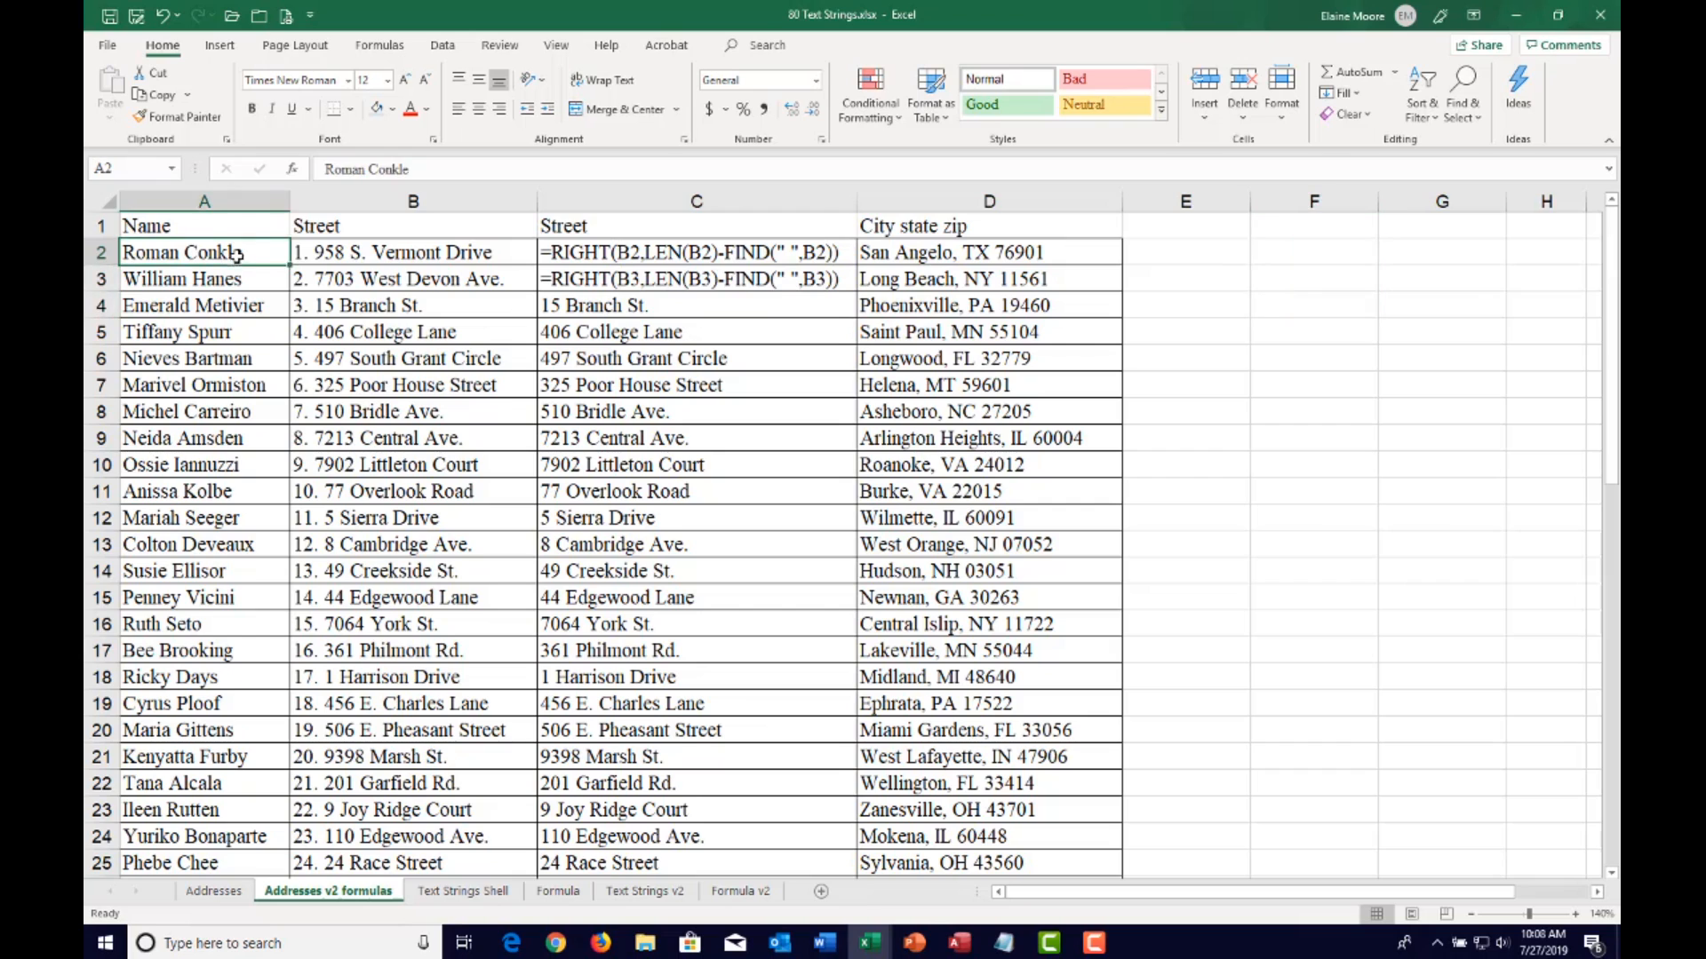
pyautogui.click(360, 258)
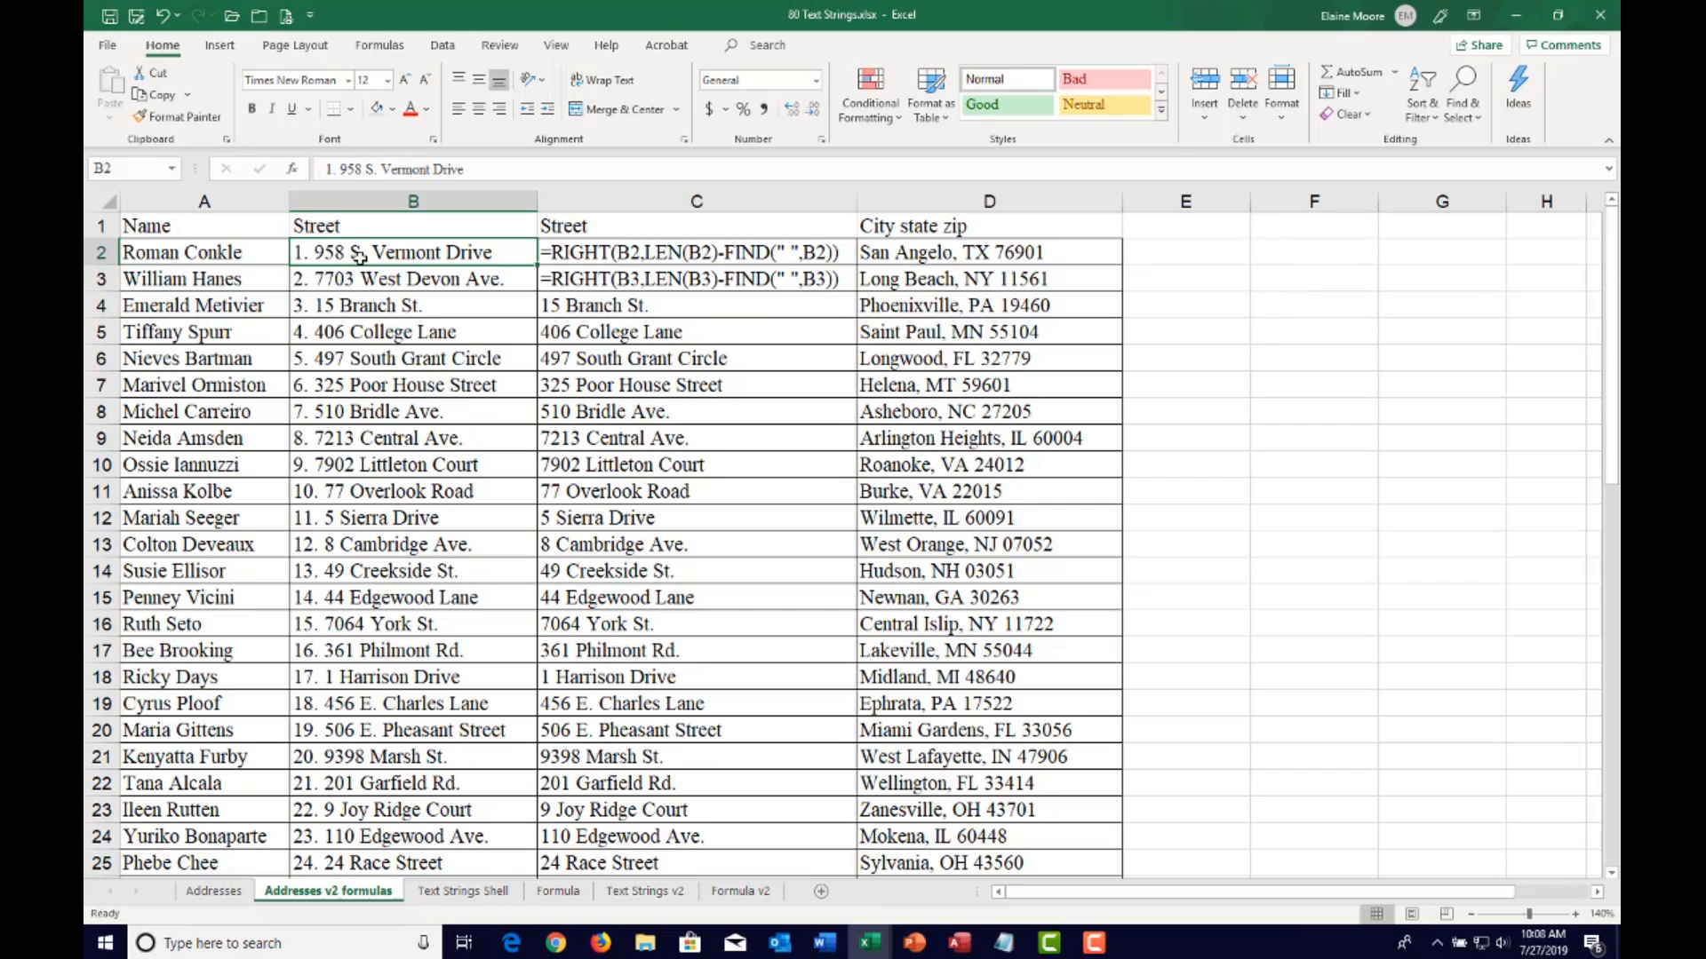
pyautogui.click(1007, 249)
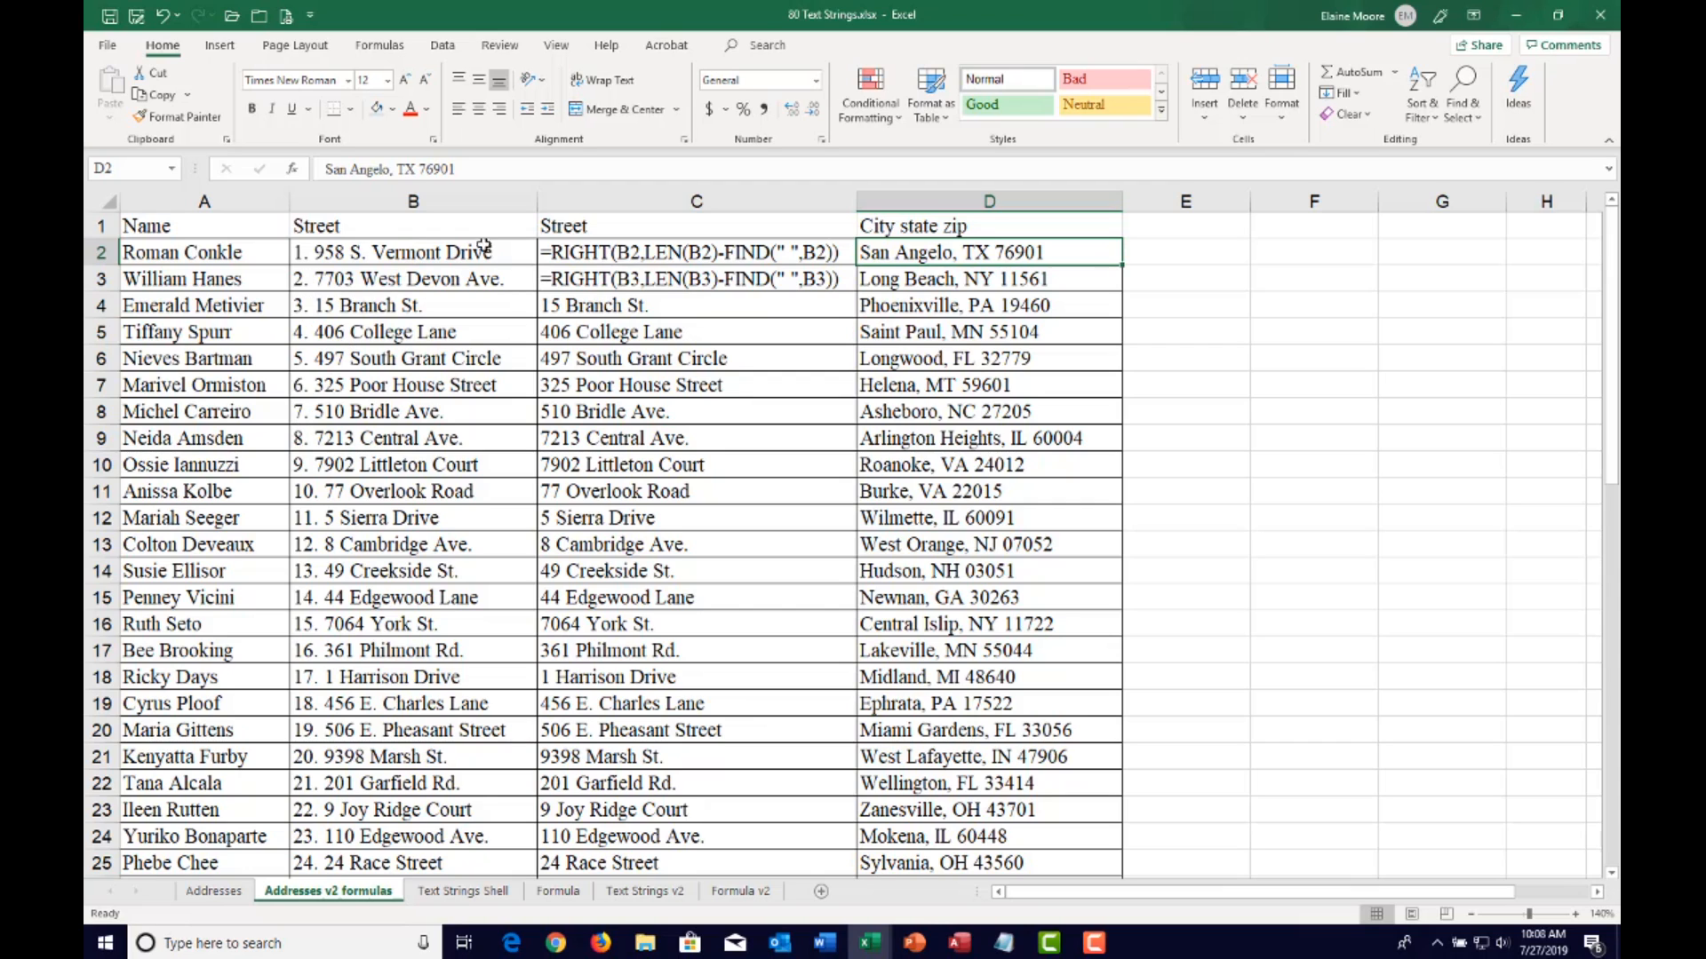
pyautogui.moveTo(859, 196); pyautogui.dragTo(894, 197)
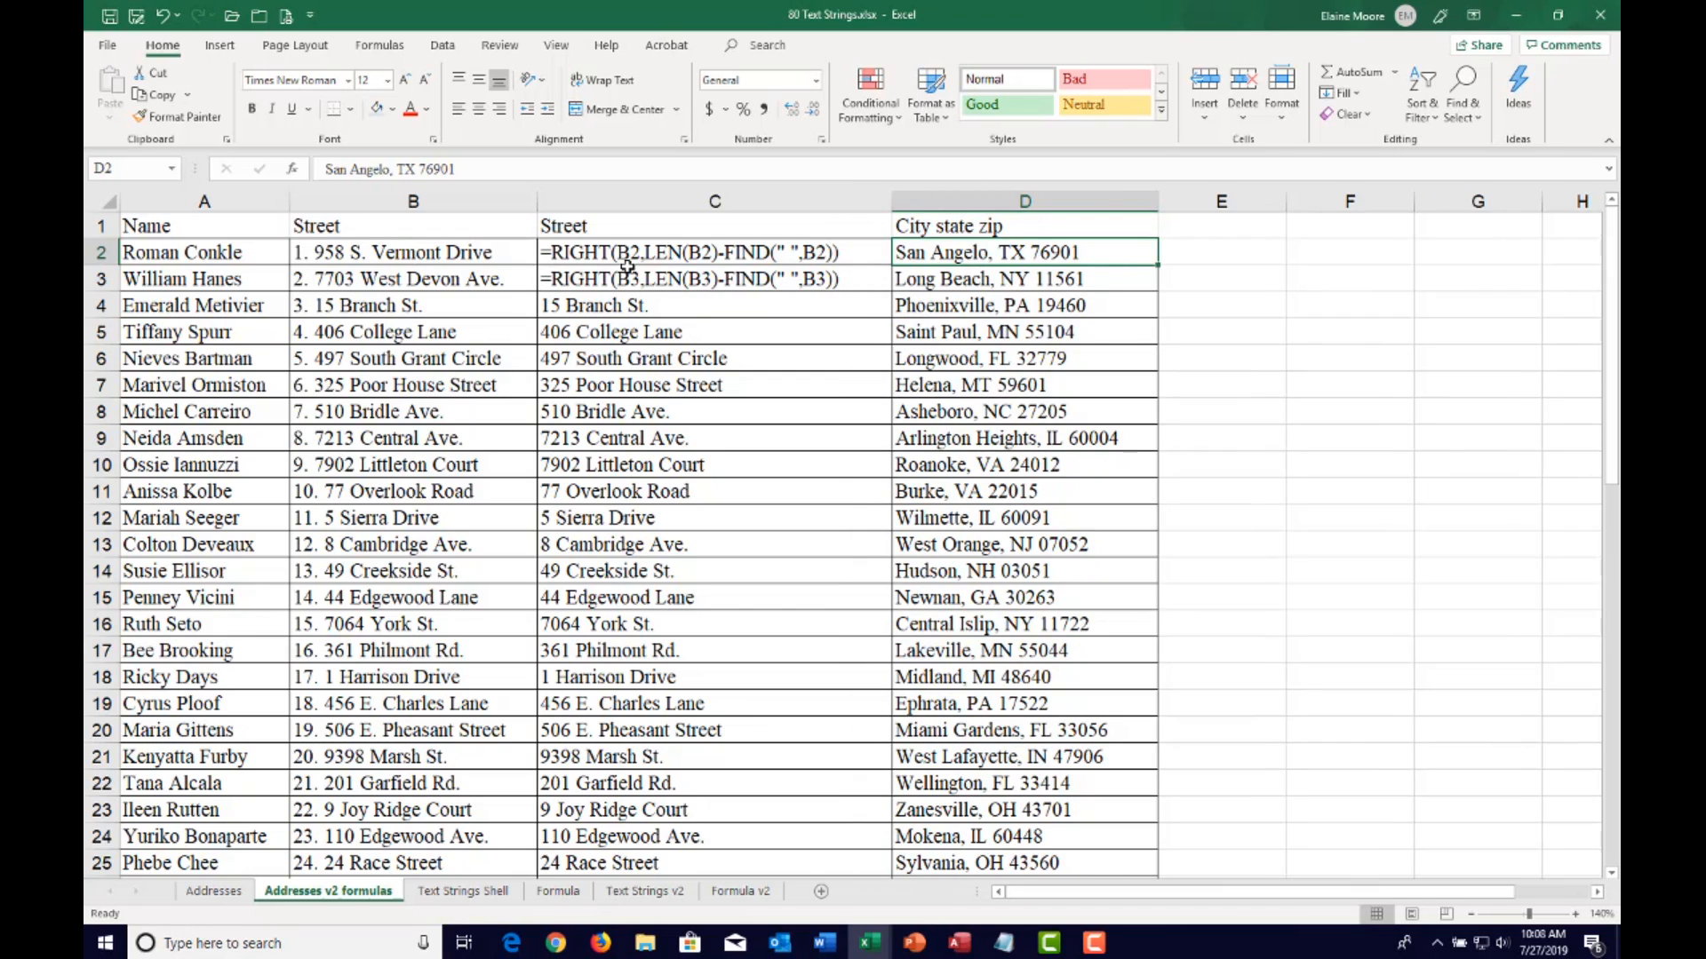
# Enter =LEFT(D2,FIND(",",D2)-1) in cell E2 to extract the city from the combined city-state-zip text
pyautogui.click(405, 249)
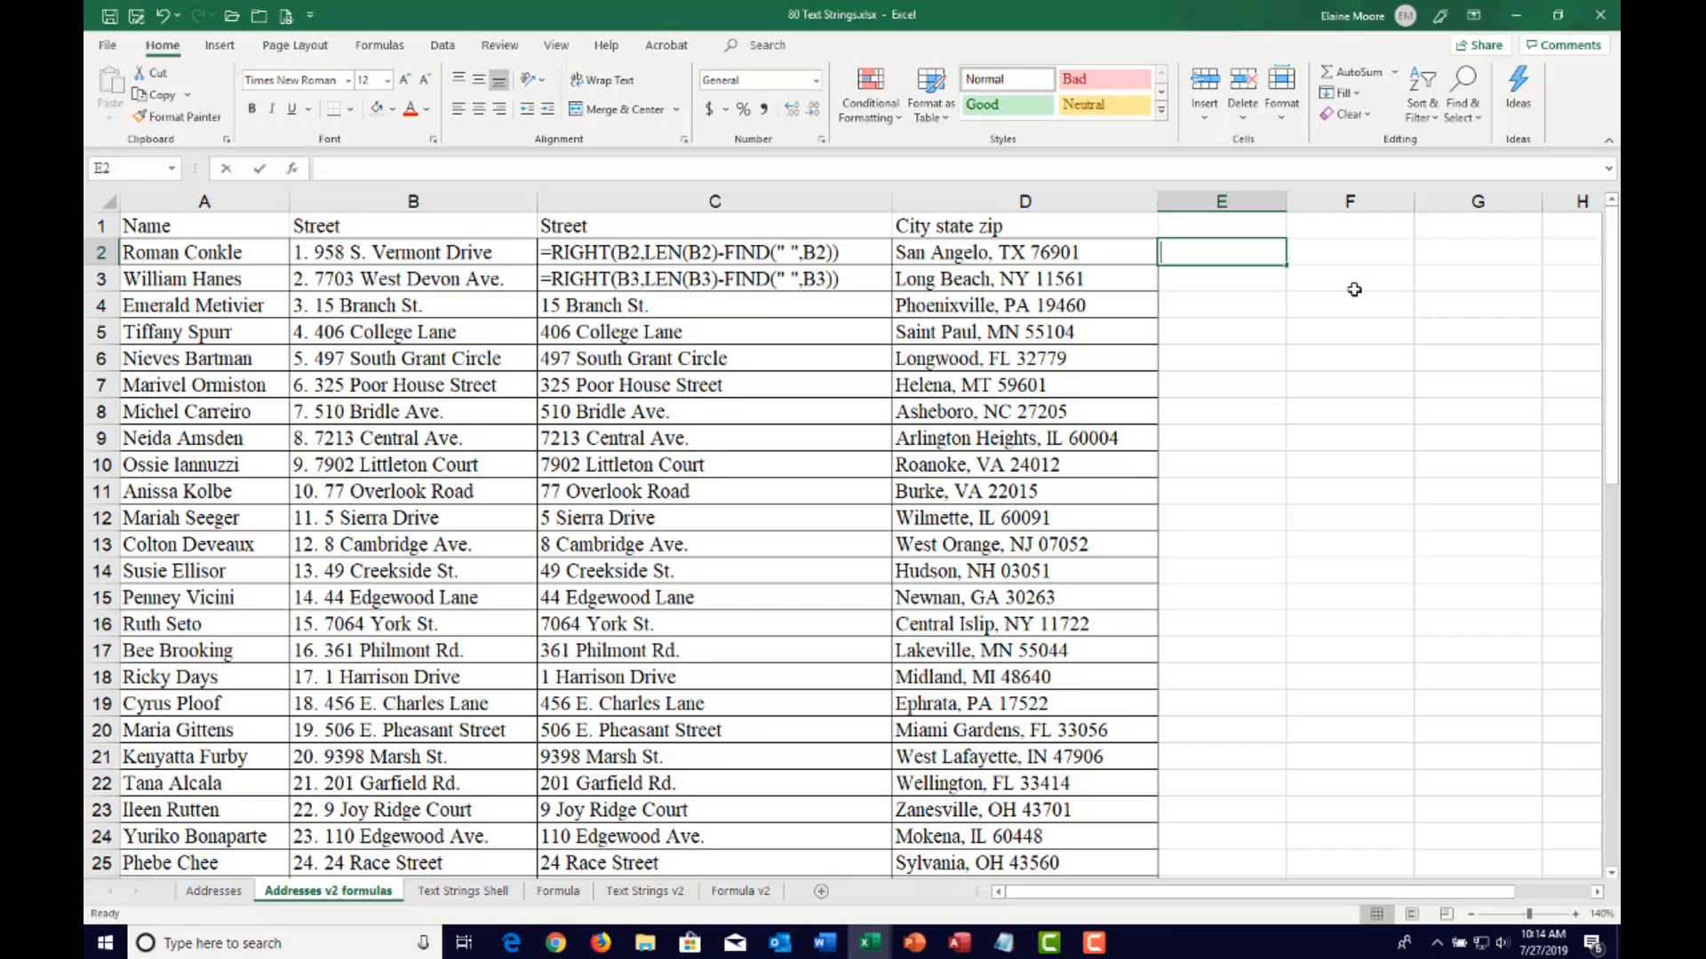
pyautogui.write('=lef')
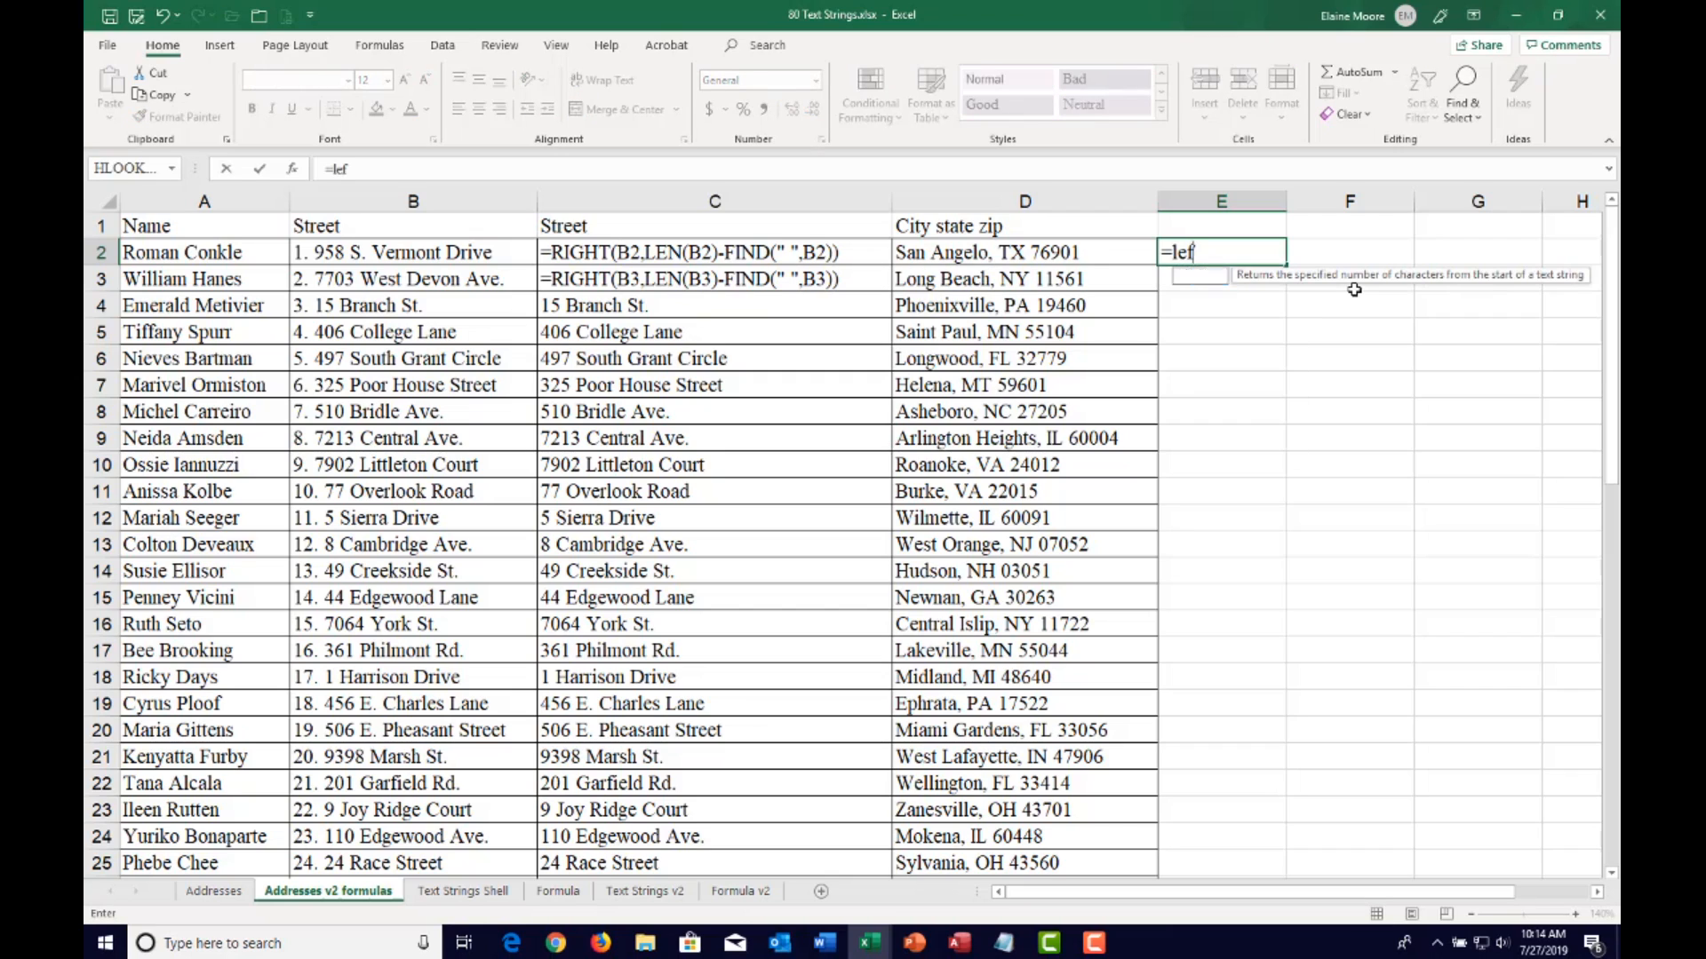
pyautogui.write('t(')
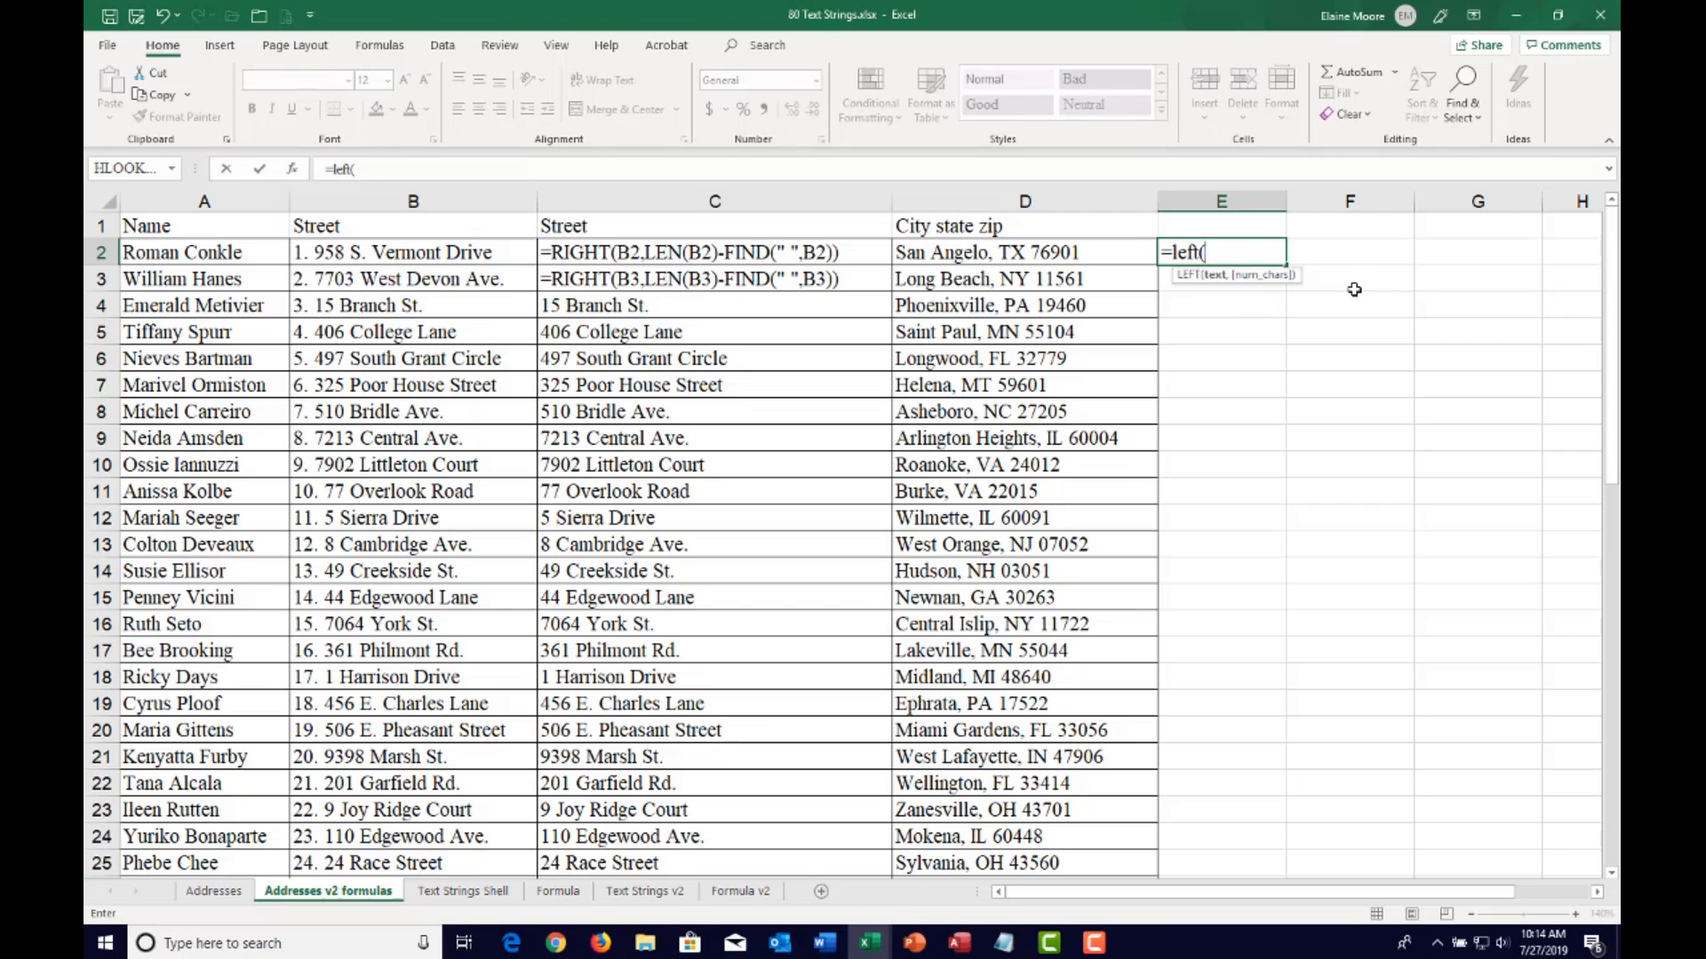
pyautogui.press('Left')
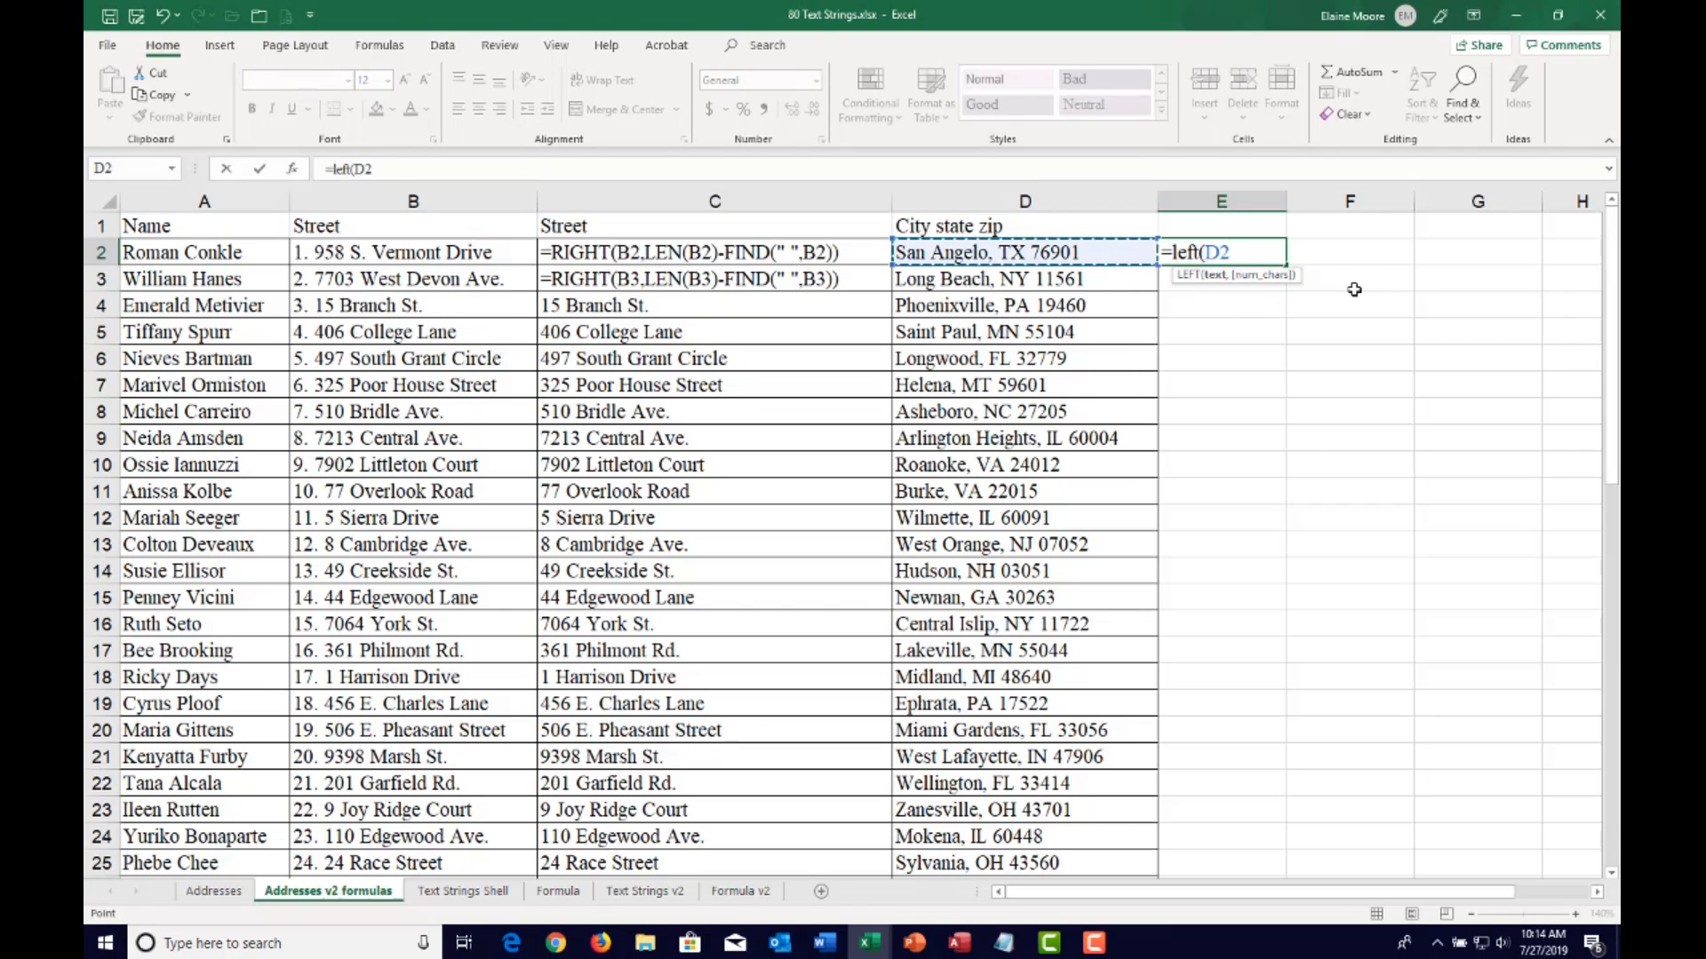
pyautogui.write(',Find')
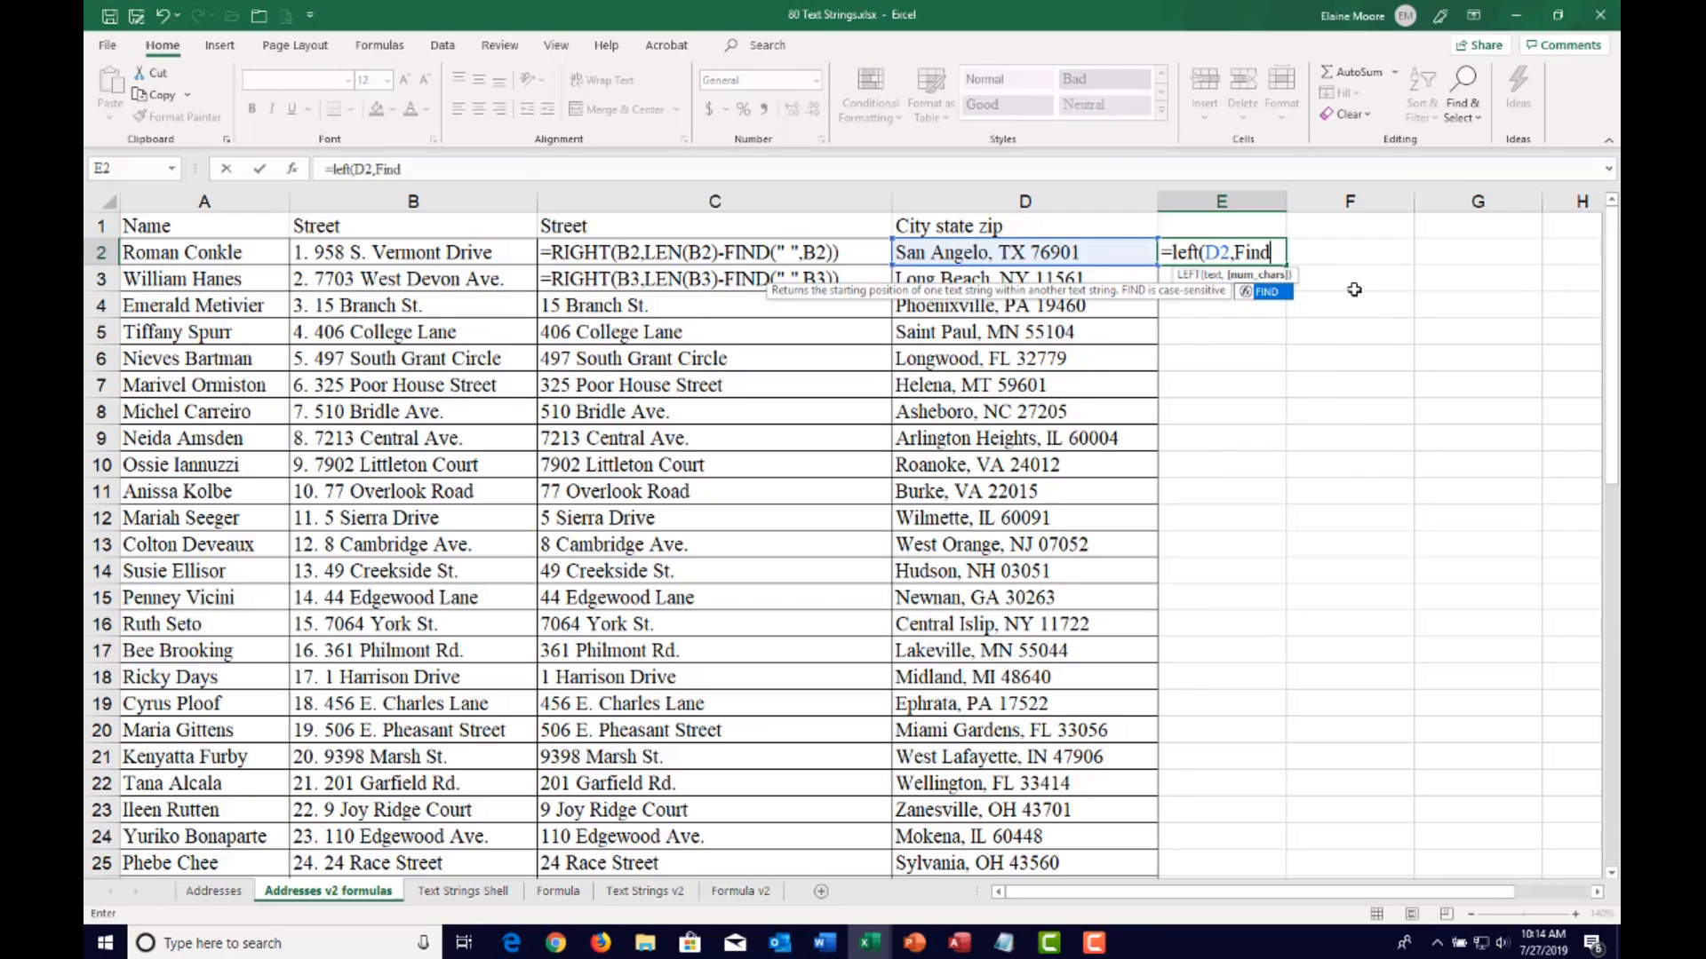
pyautogui.write('(')
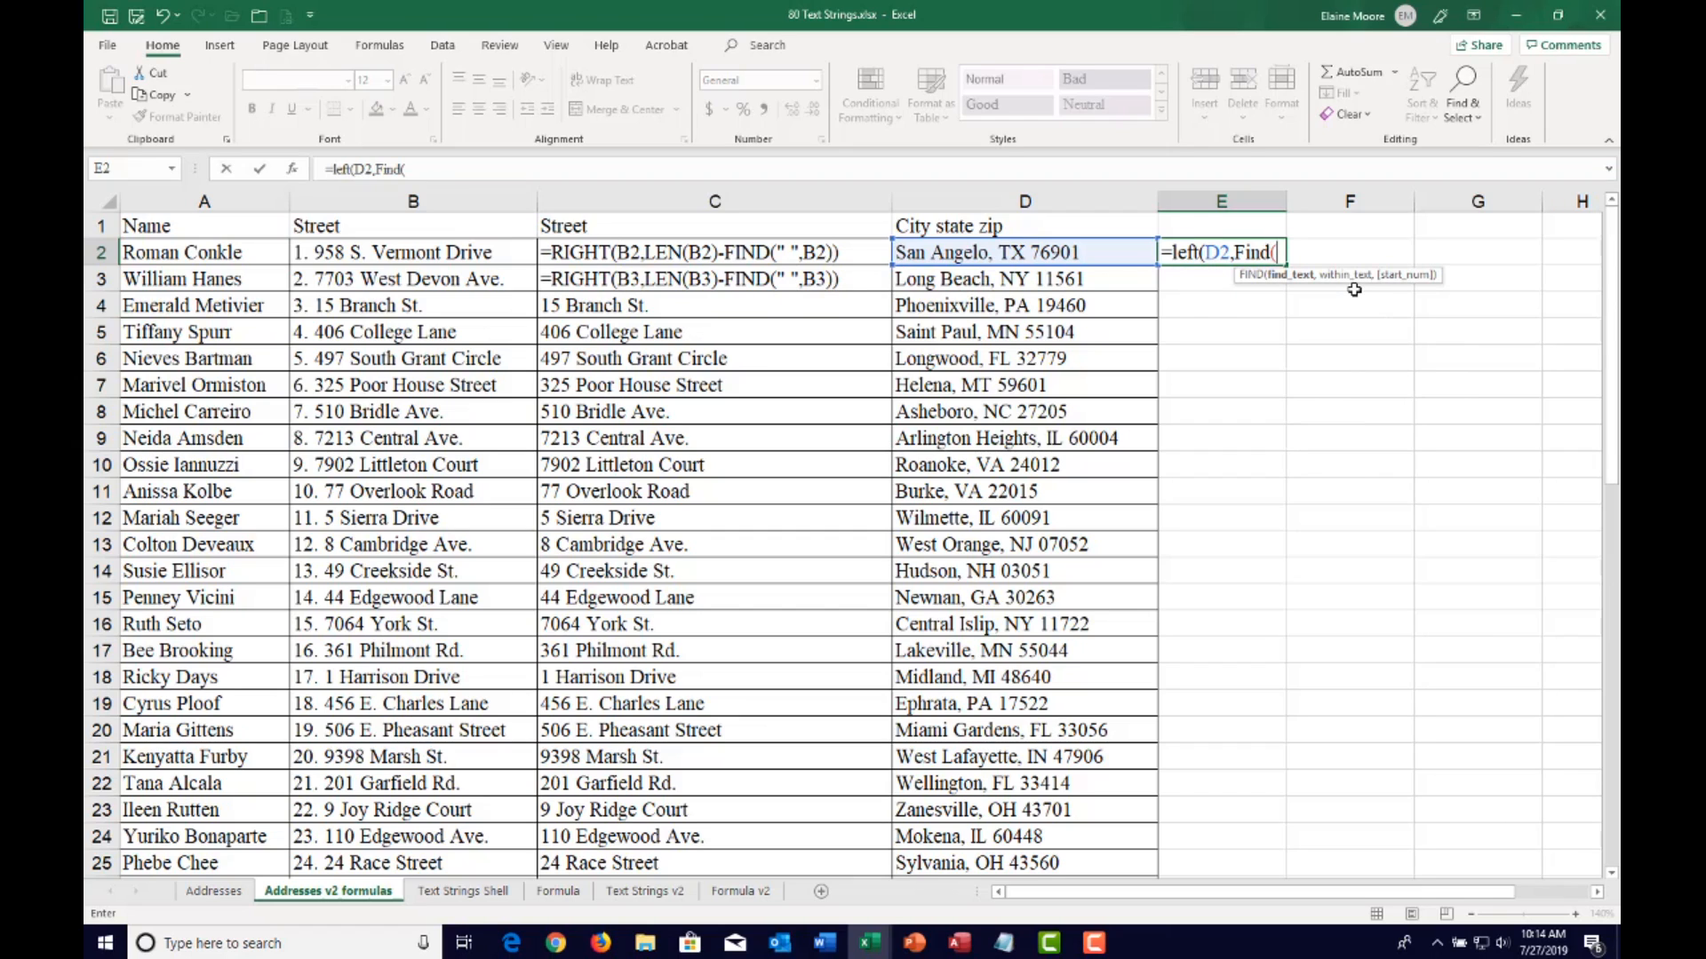
pyautogui.write('",",')
pyautogui.click(1033, 252)
pyautogui.write(')-1')
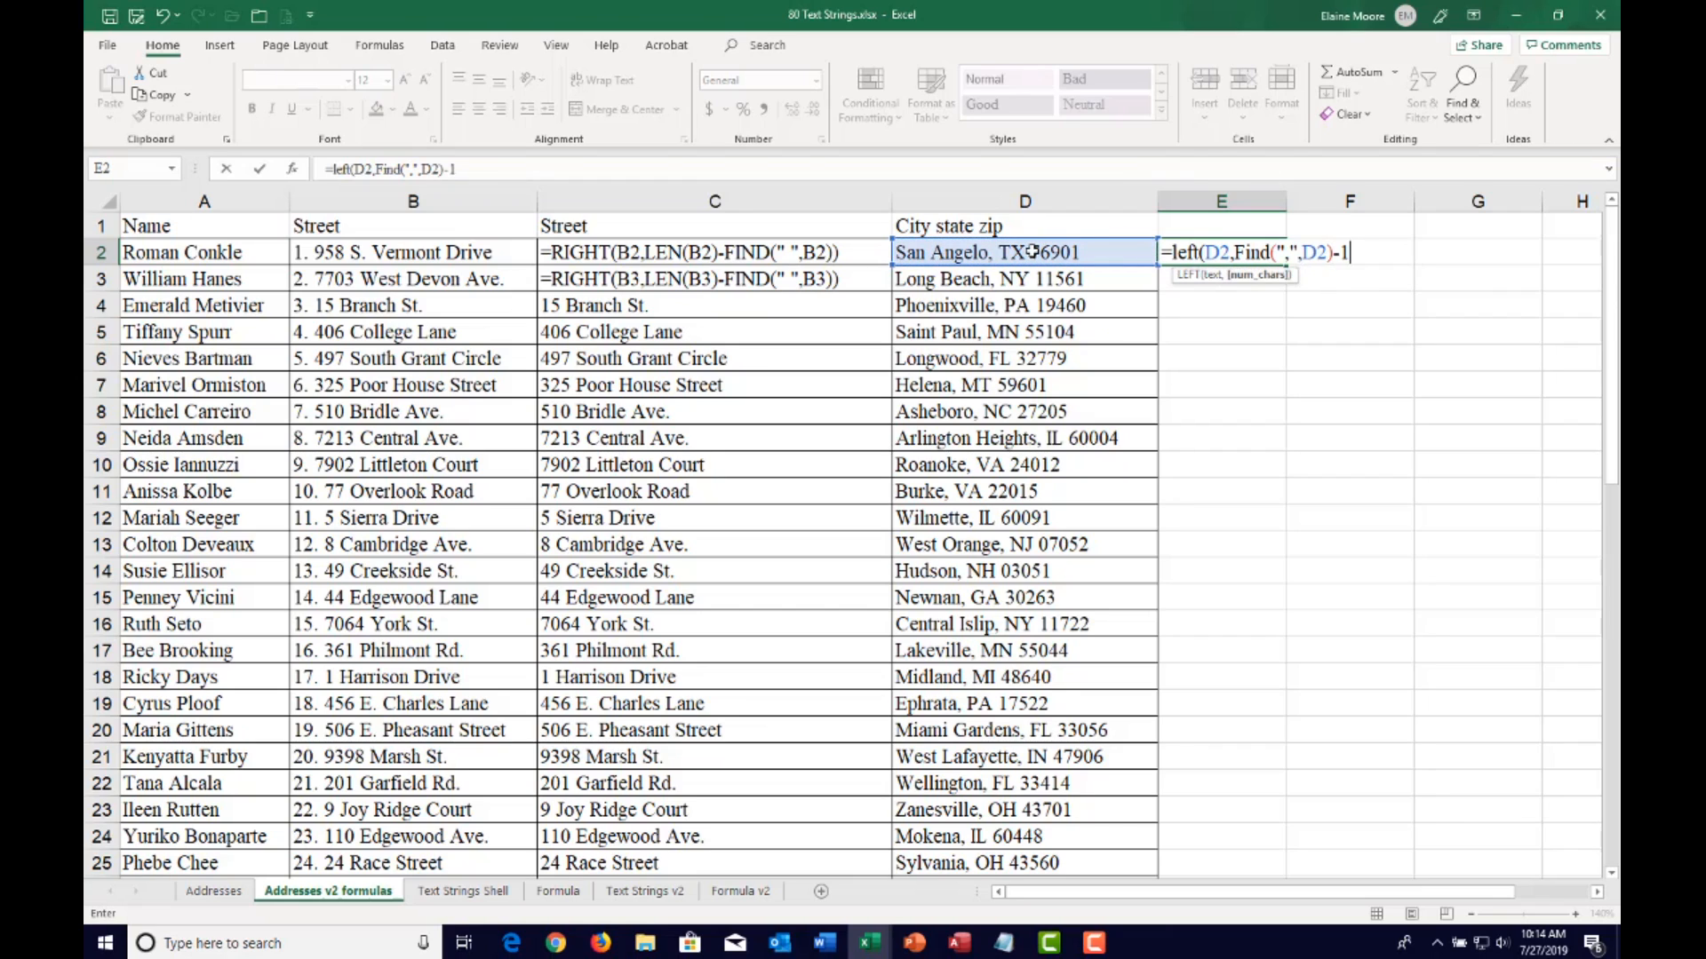
pyautogui.write(')')
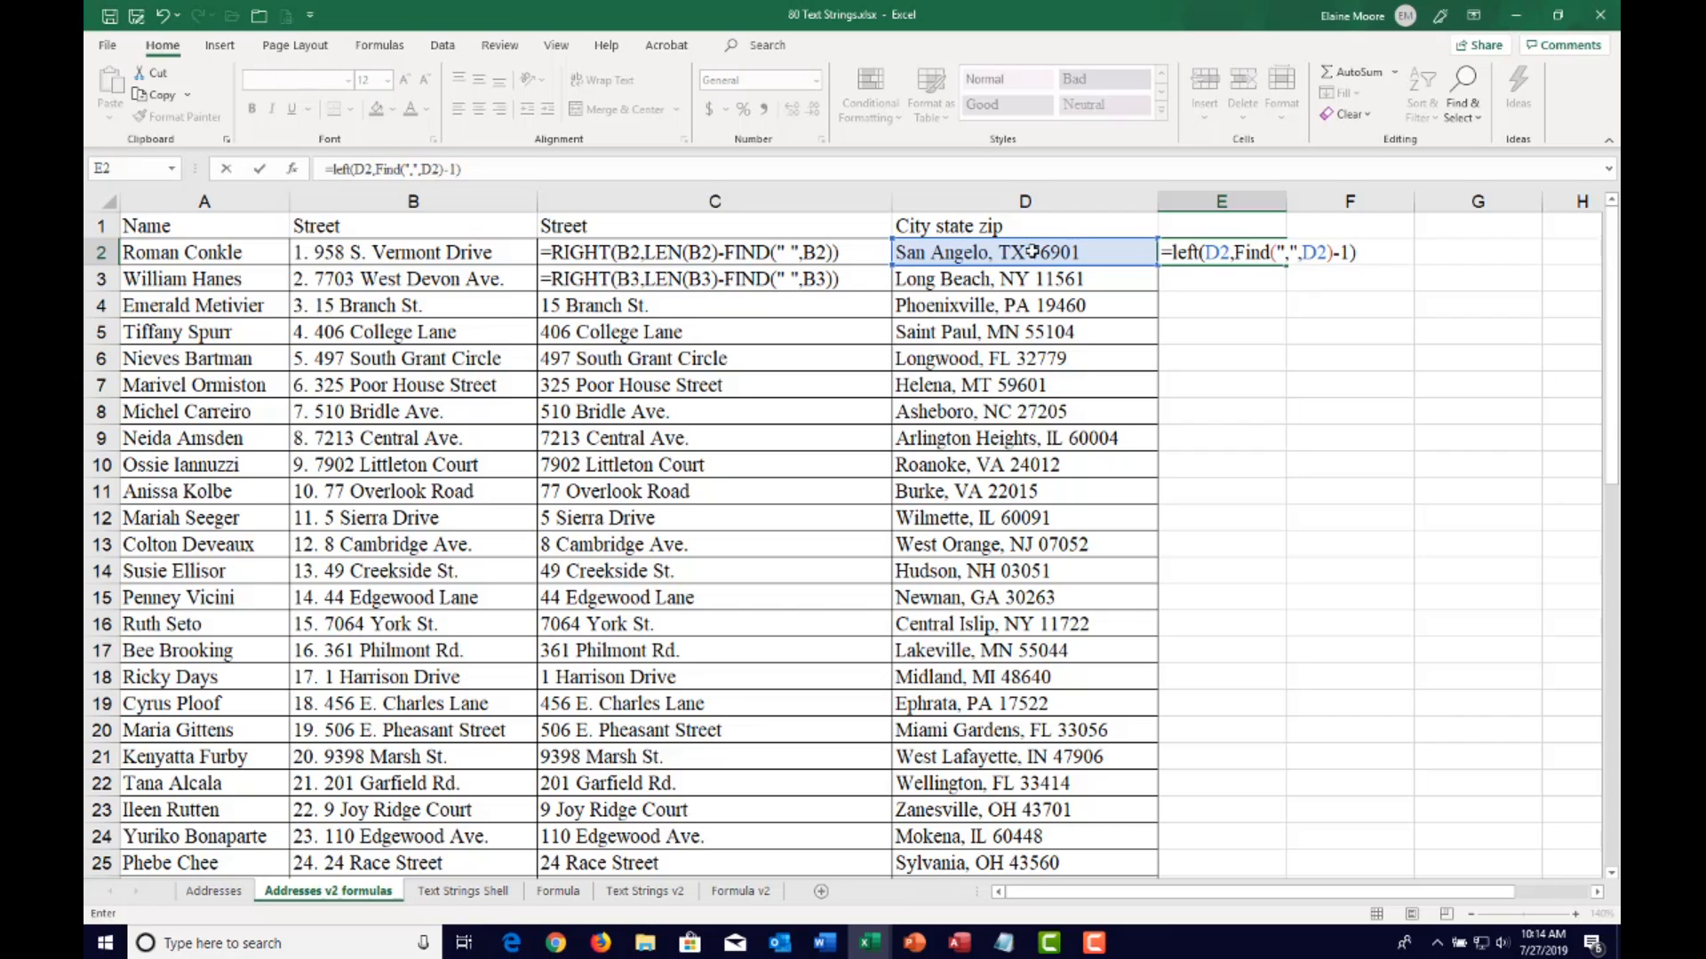
pyautogui.hotkey('ctrl', 'Return')
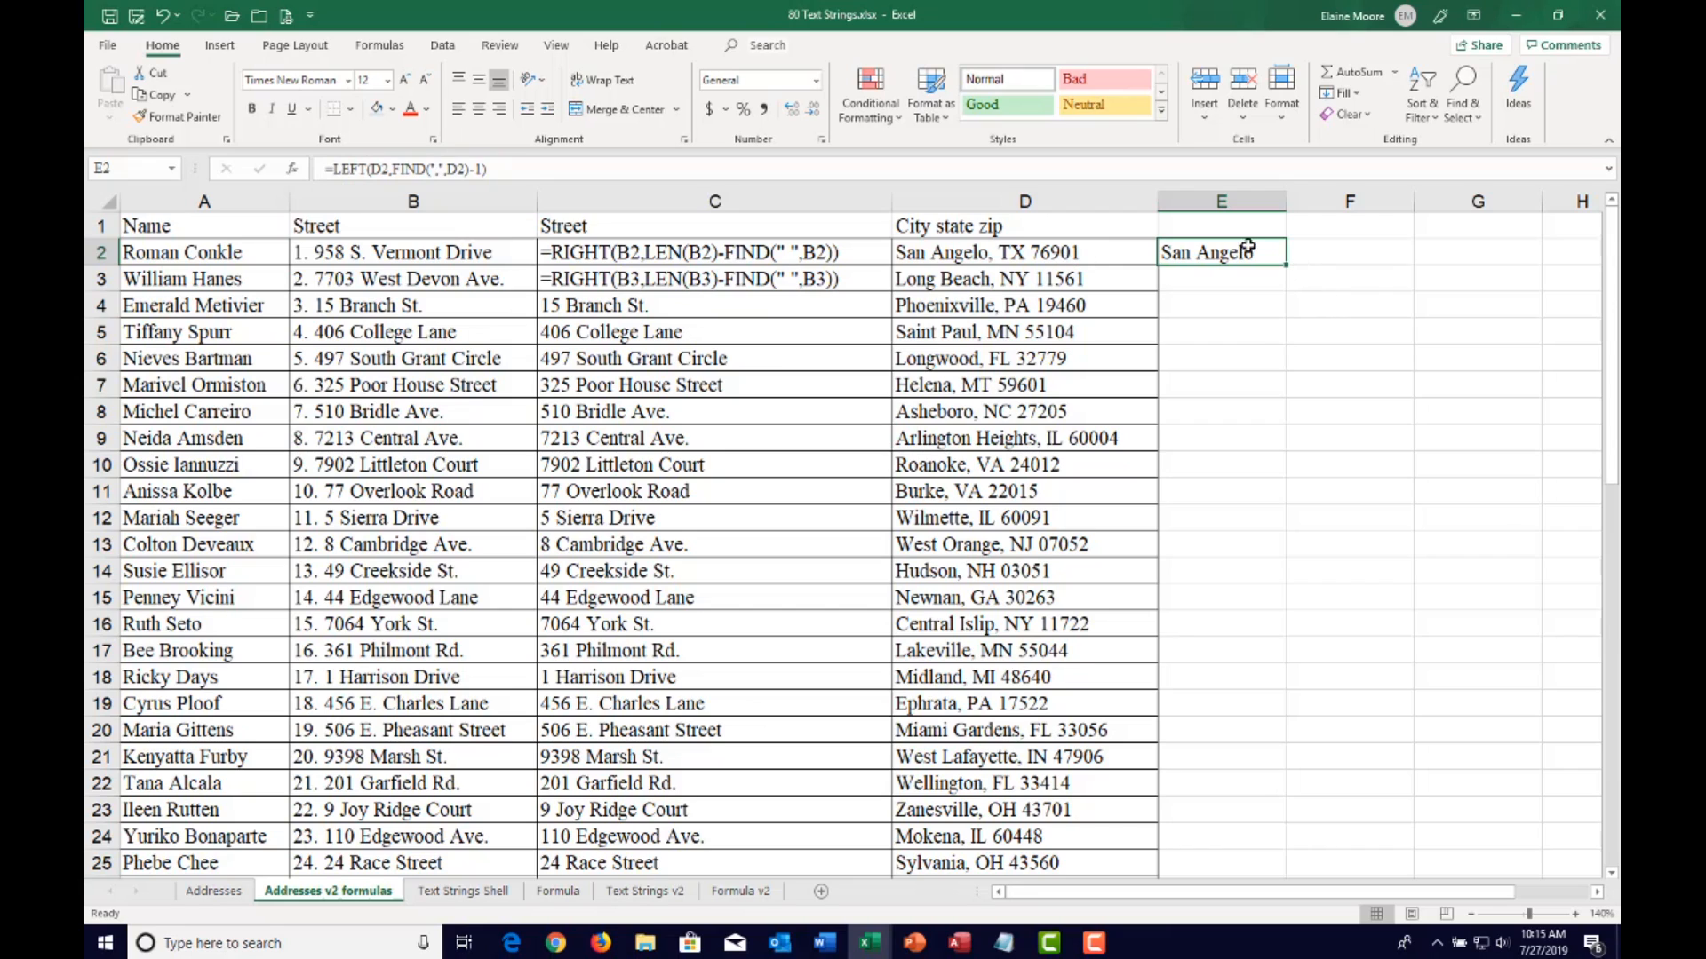
# Clear the LEFT formula from cell E2
pyautogui.click(1261, 333)
pyautogui.click(1241, 274)
pyautogui.click(1246, 250)
pyautogui.press('Delete')
# Start Text to Columns on the city-state-zip cells D2:D8, treating the data as delimited
pyautogui.click(1001, 247)
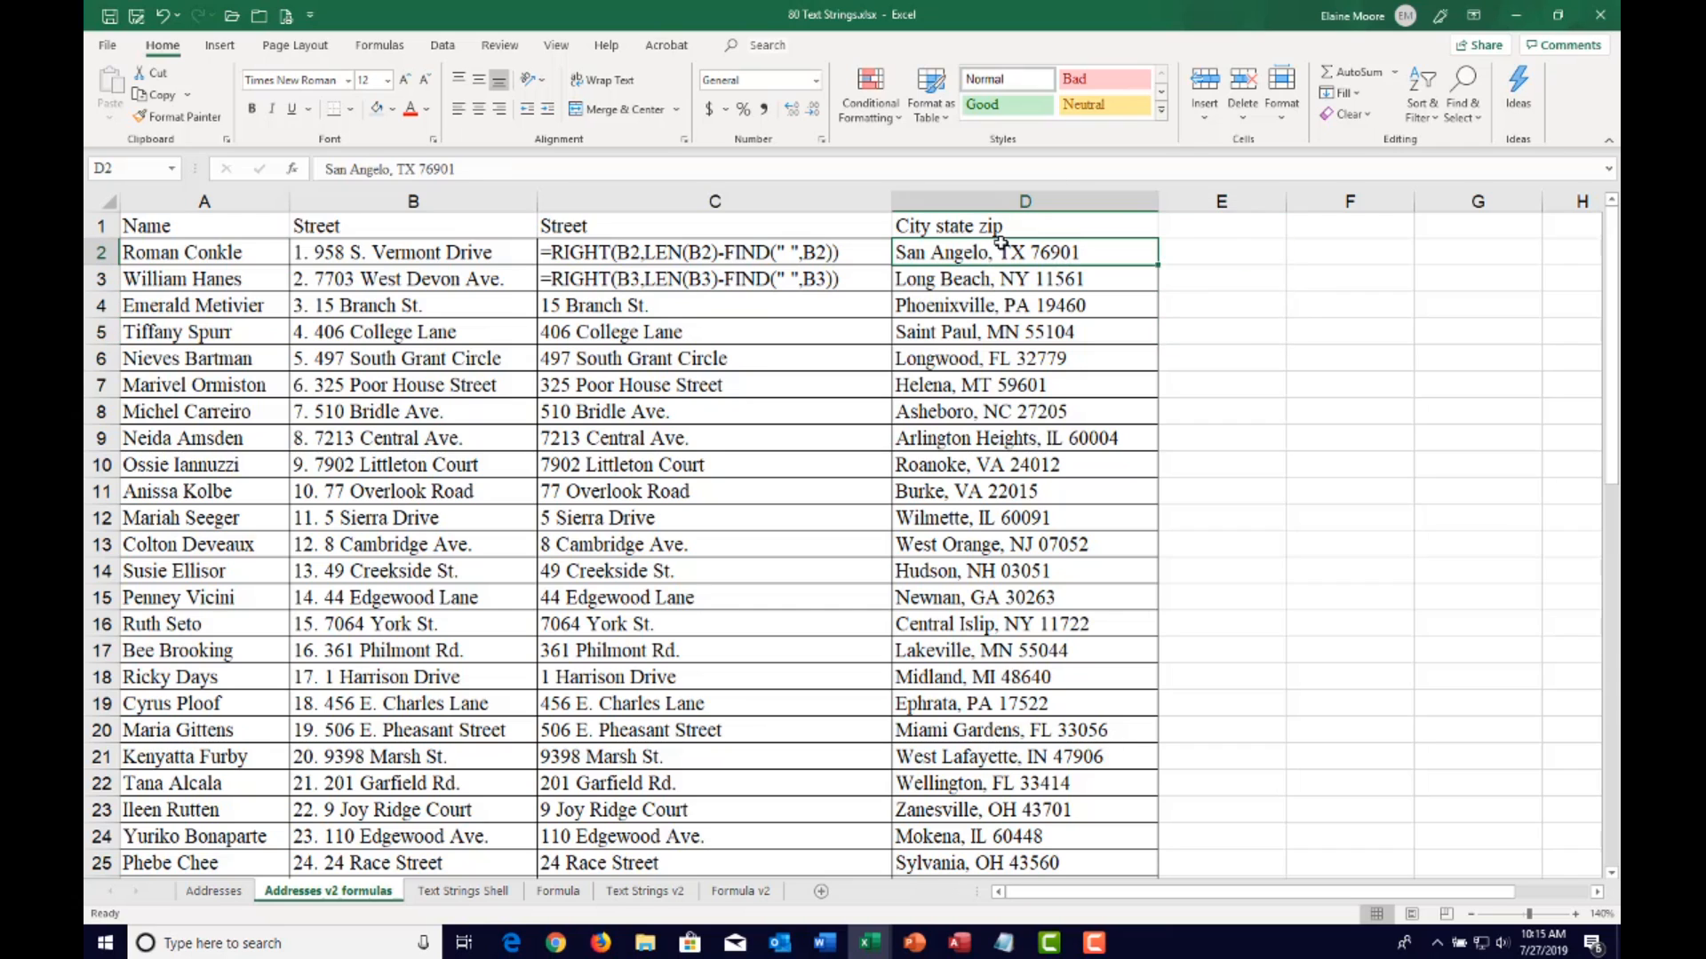
pyautogui.moveTo(1006, 256); pyautogui.dragTo(1008, 406)
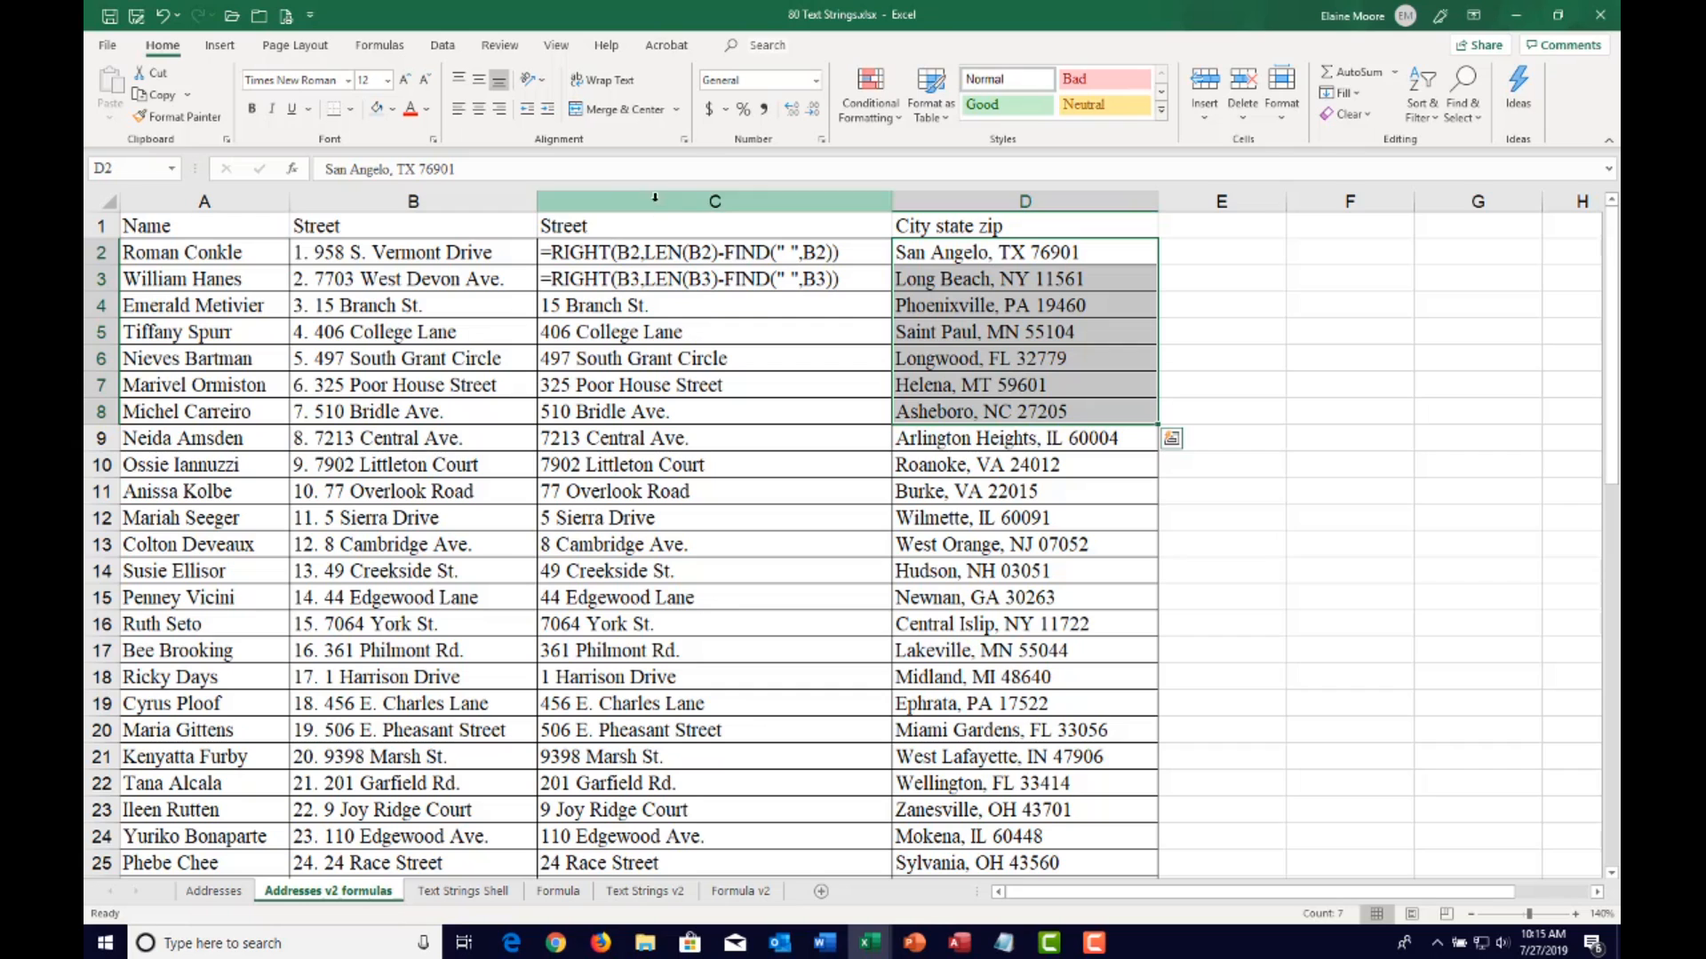
pyautogui.click(443, 49)
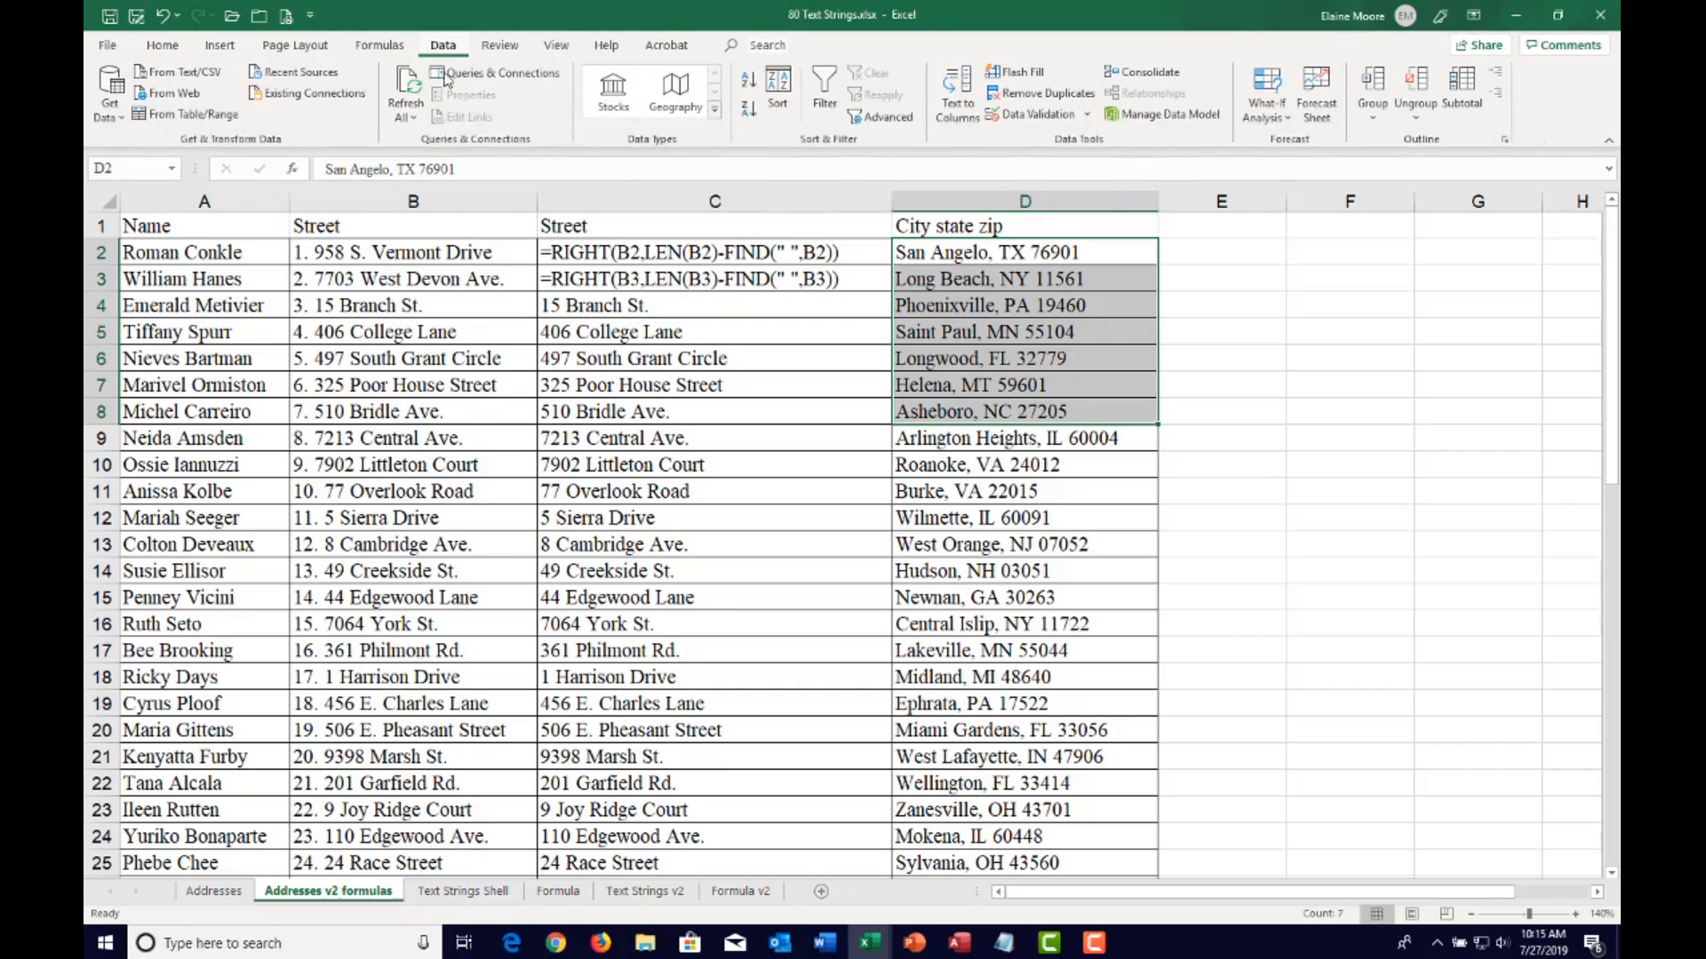
pyautogui.click(959, 112)
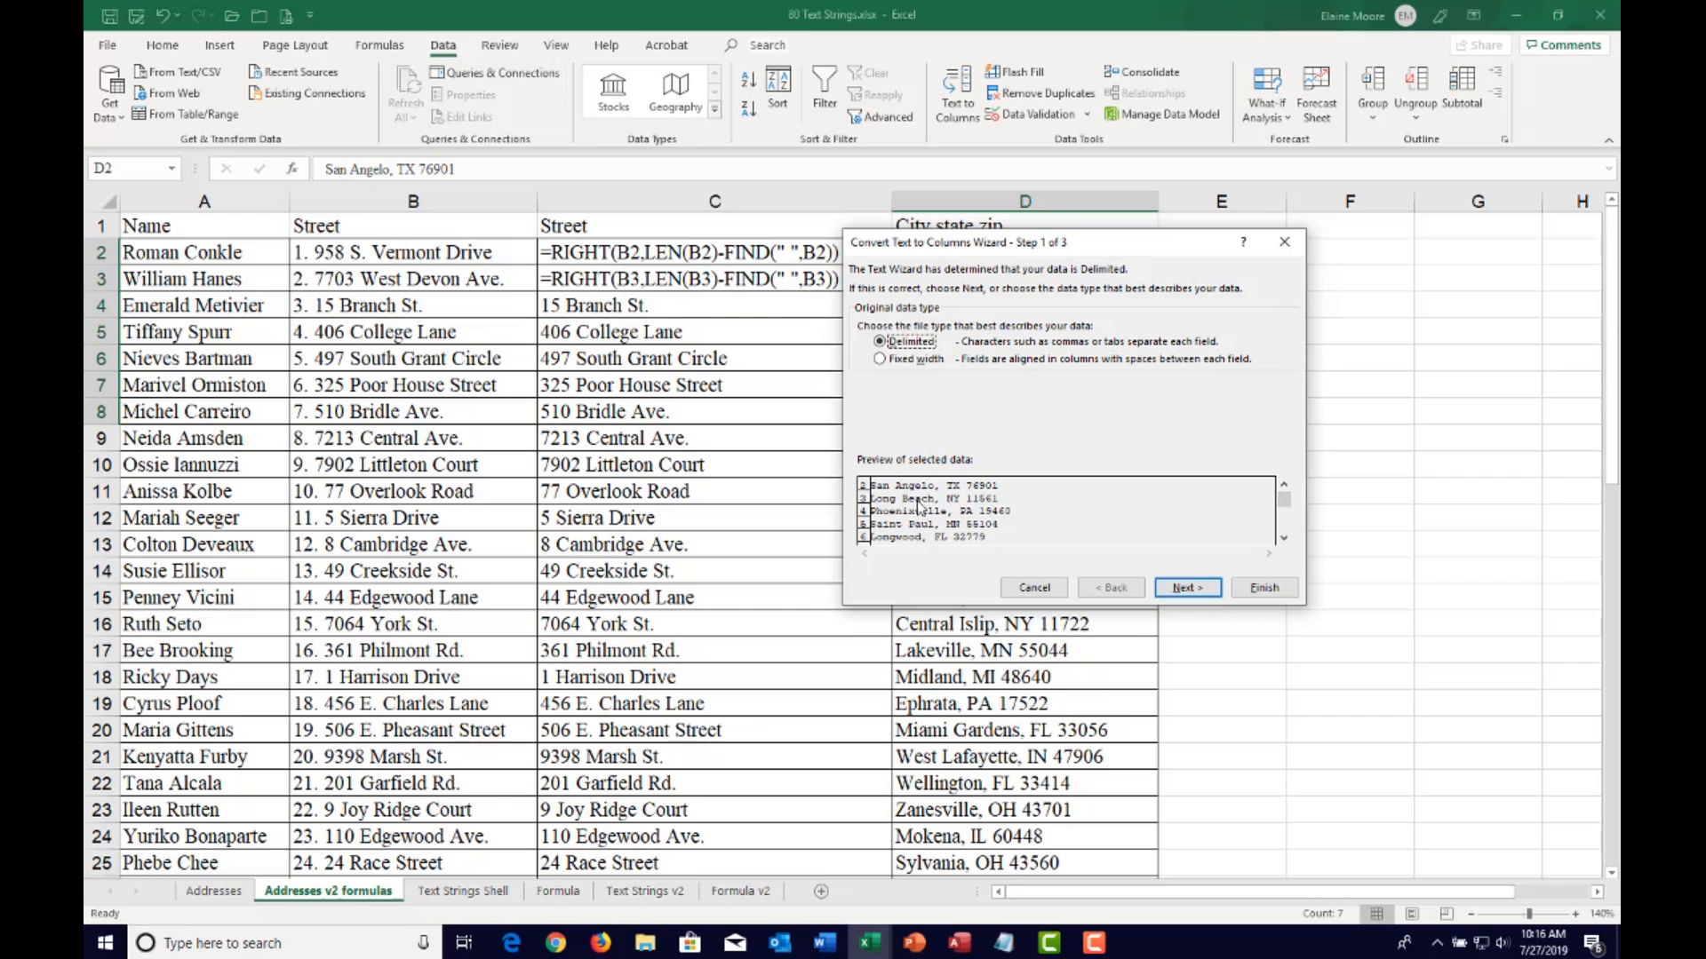
pyautogui.click(1188, 587)
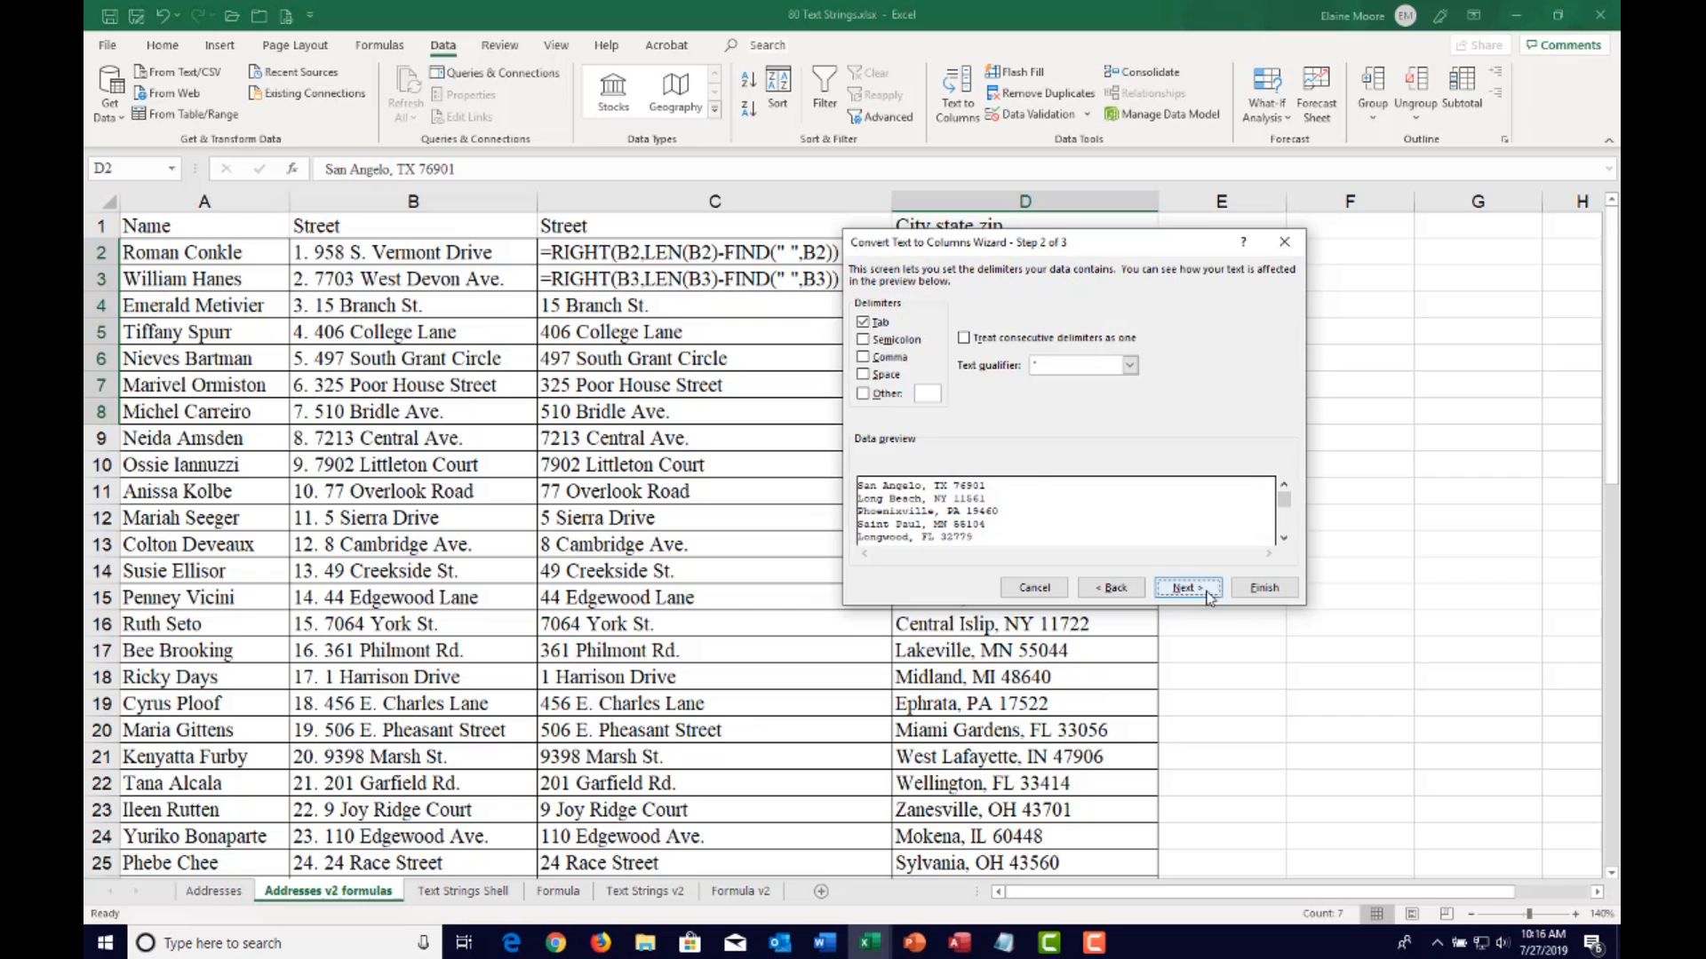
# Replace the Tab delimiter with Space and Comma, comparing the data preview with and without Comma
pyautogui.click(863, 374)
pyautogui.click(863, 321)
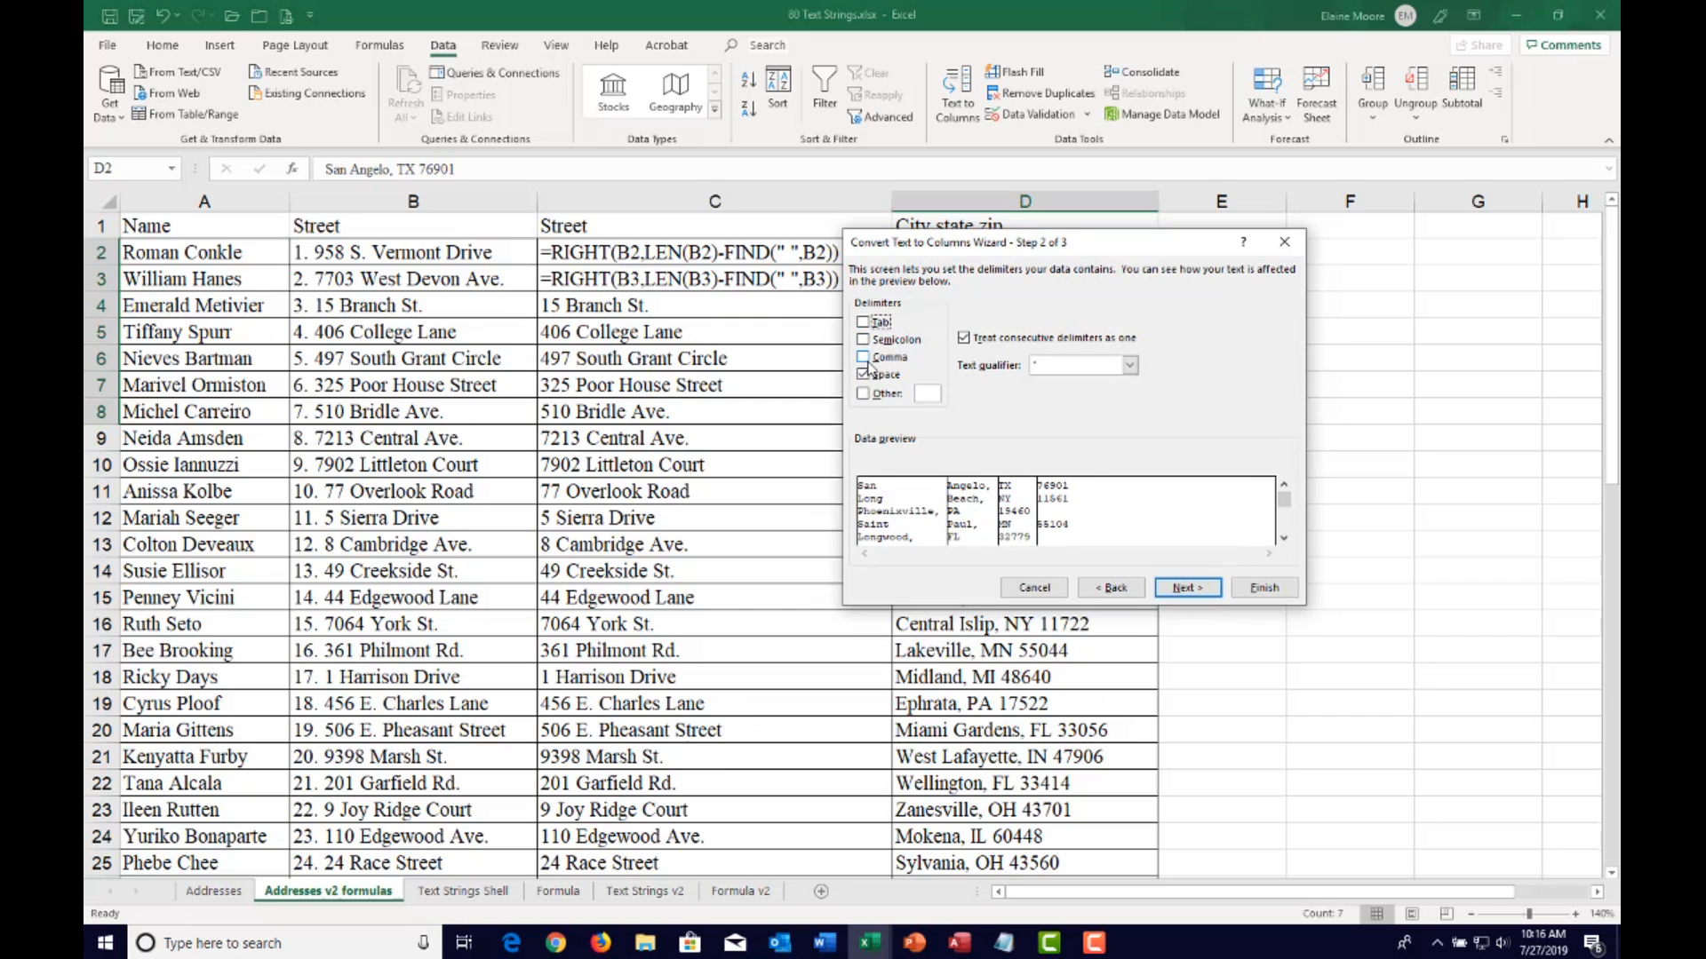
pyautogui.click(863, 358)
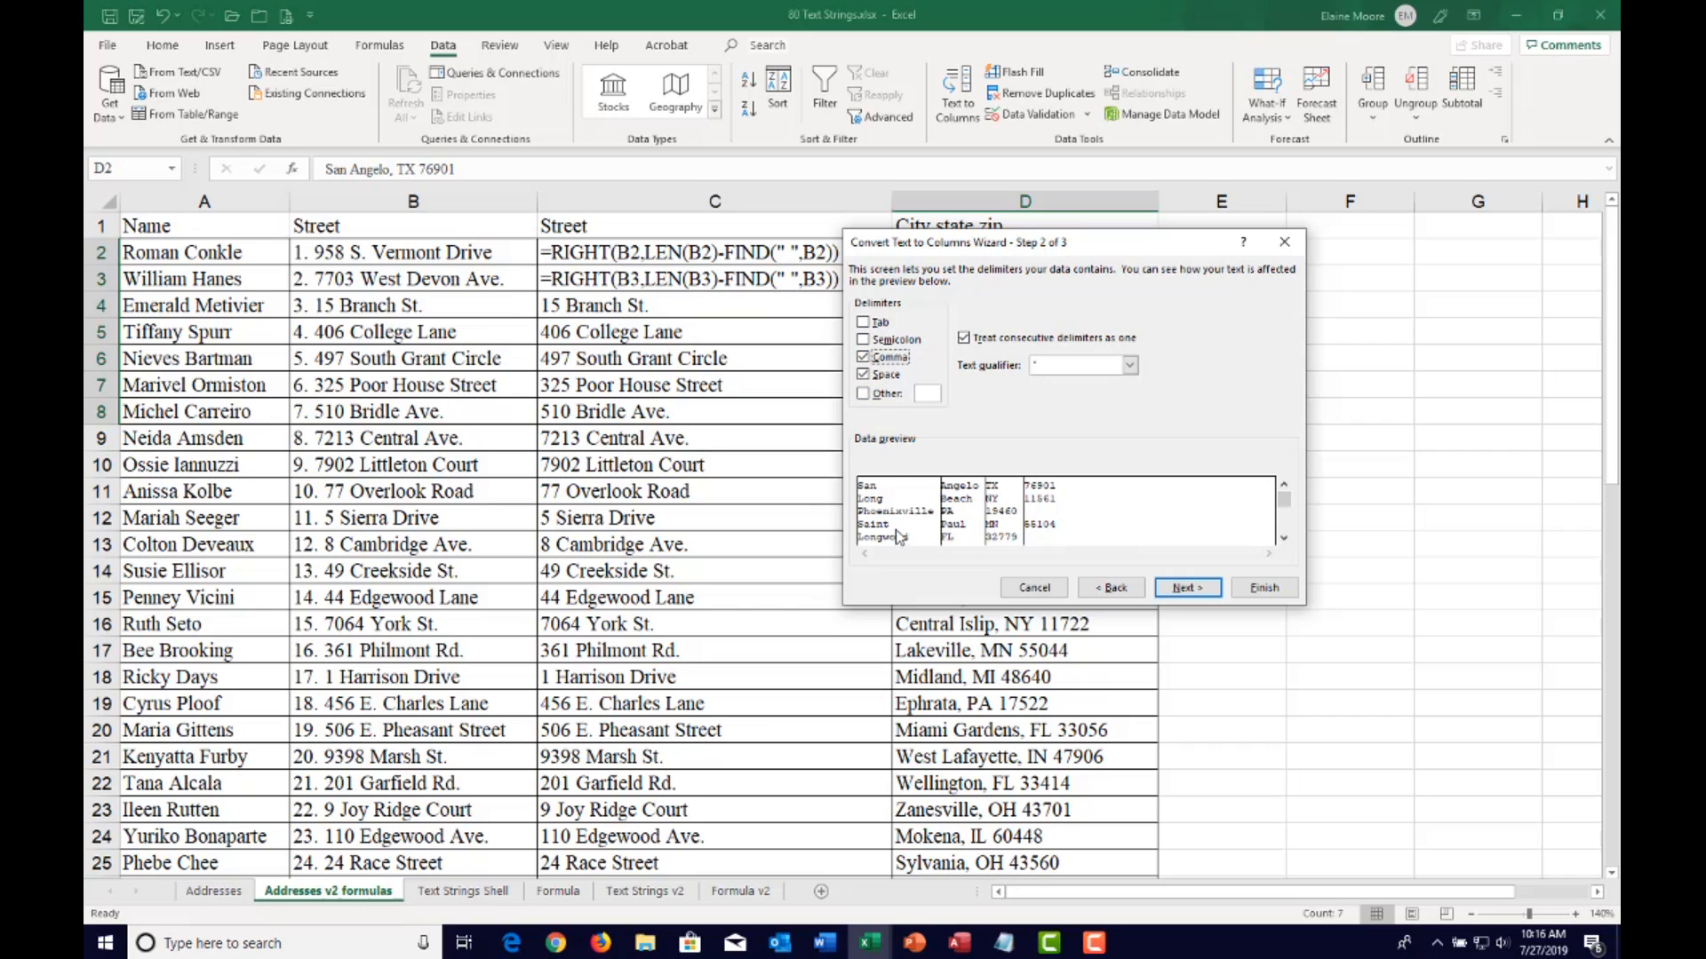
pyautogui.click(864, 358)
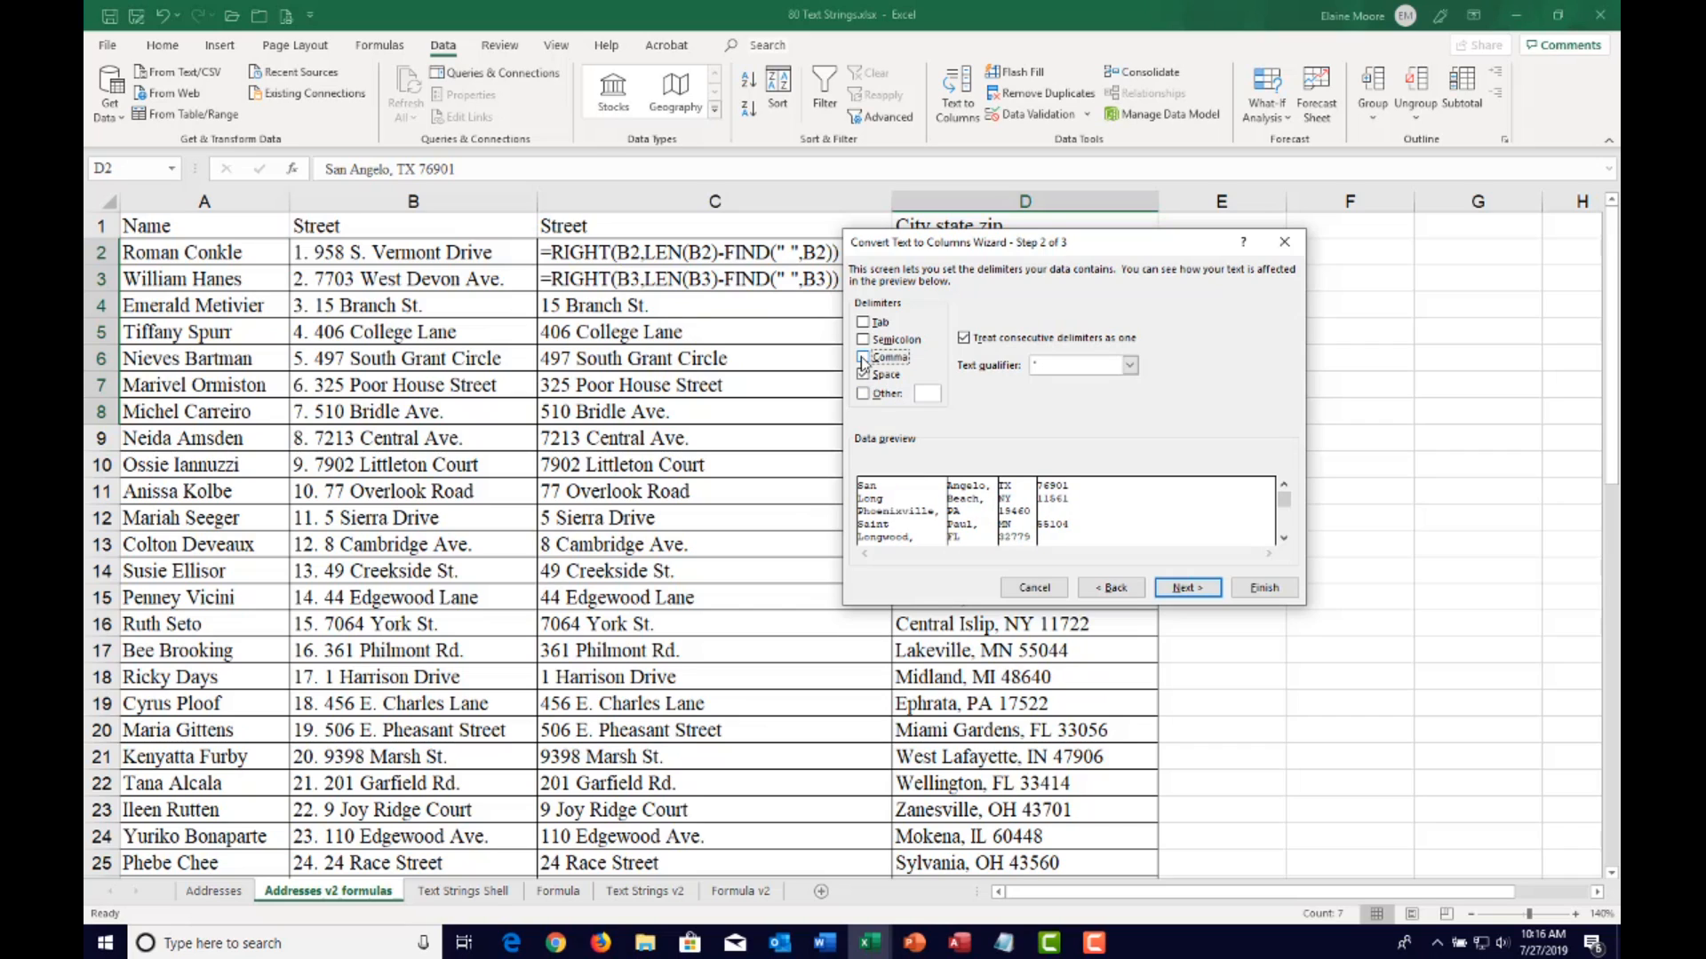
pyautogui.click(863, 358)
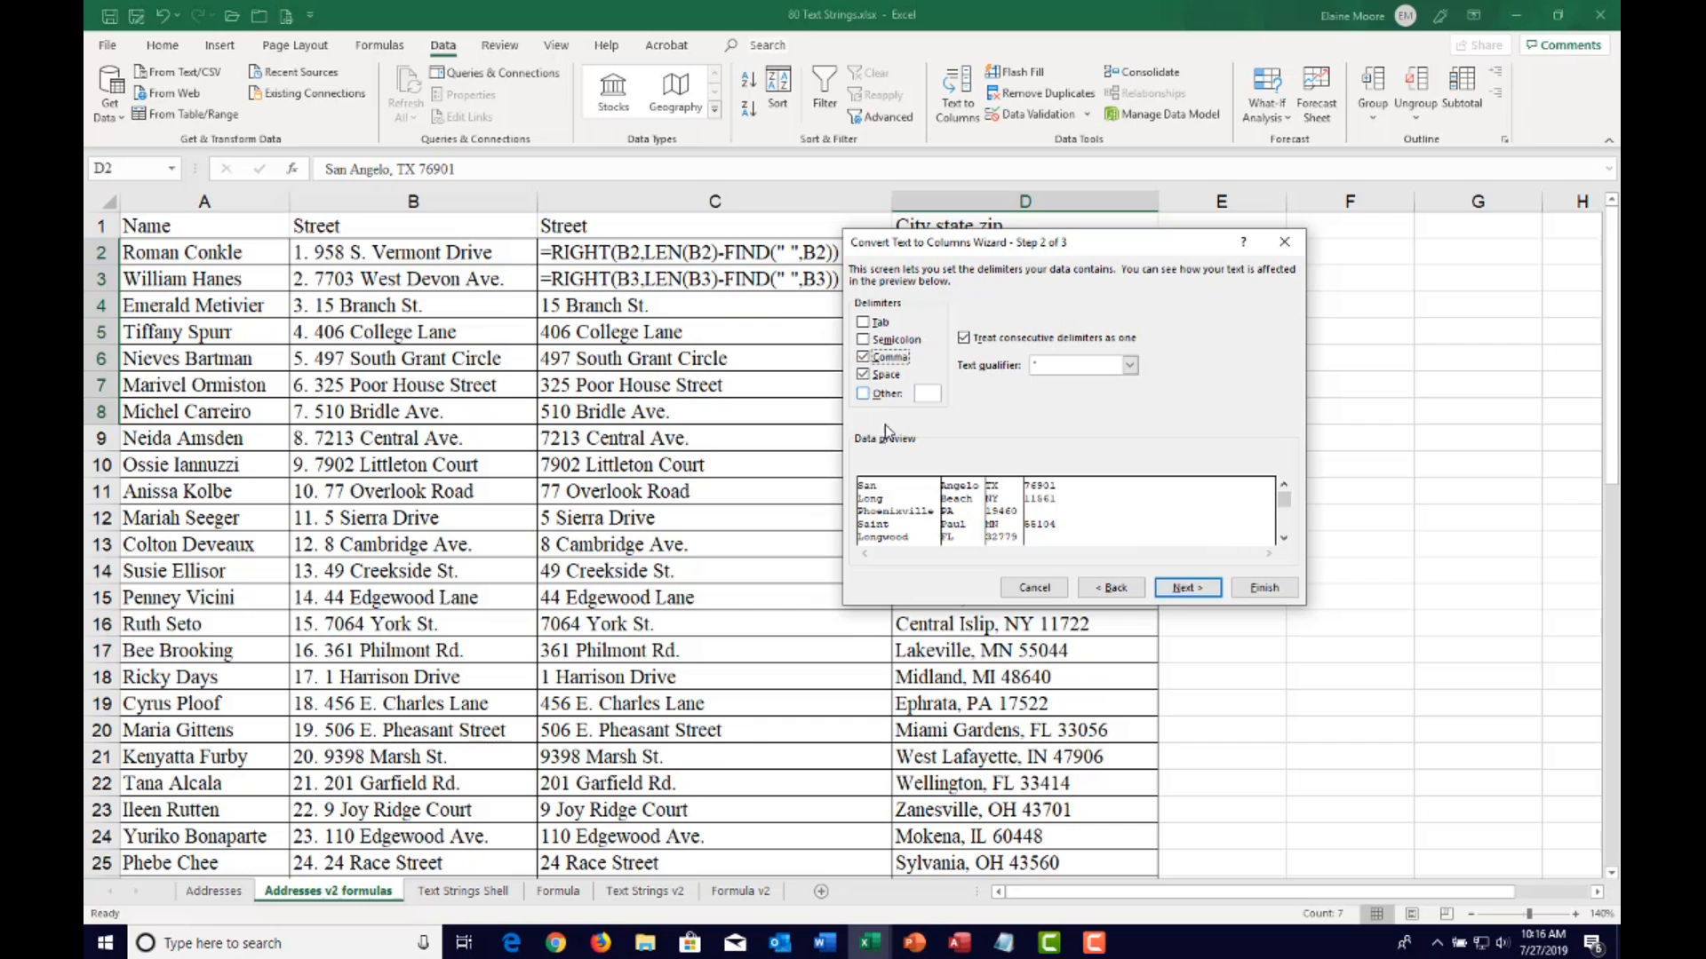
# Compare the preview with and without Space, and finish splitting D2:D8 at the comma only, in General format with destination $D$2
pyautogui.click(862, 376)
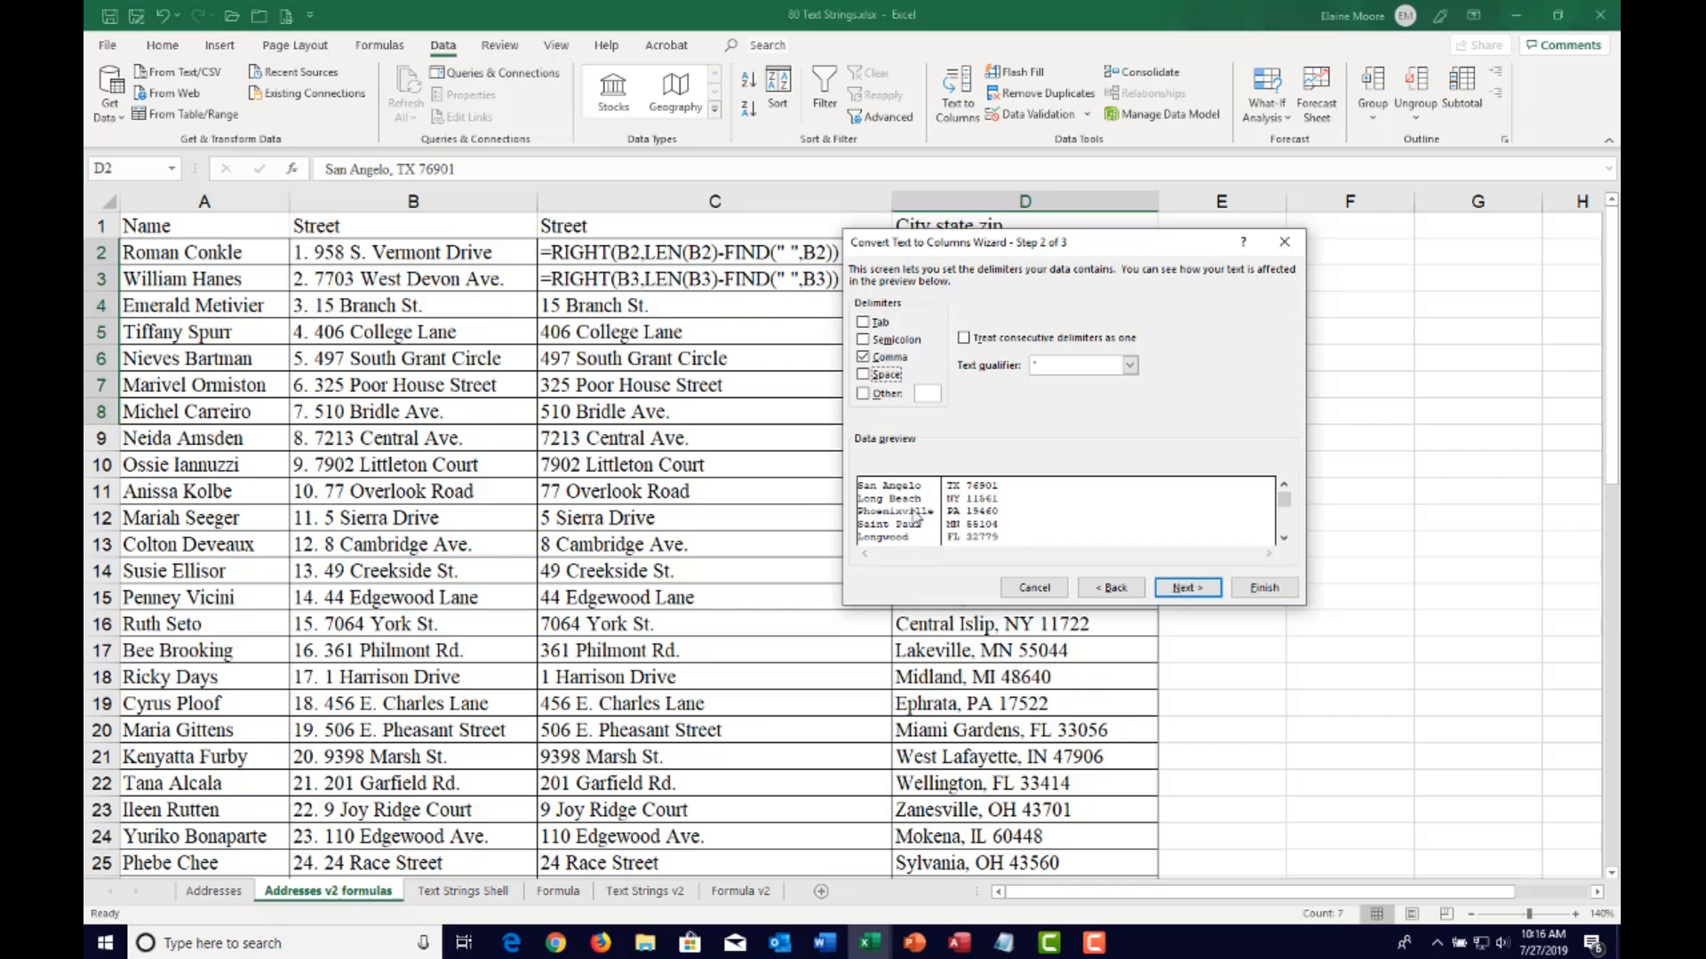
pyautogui.click(864, 375)
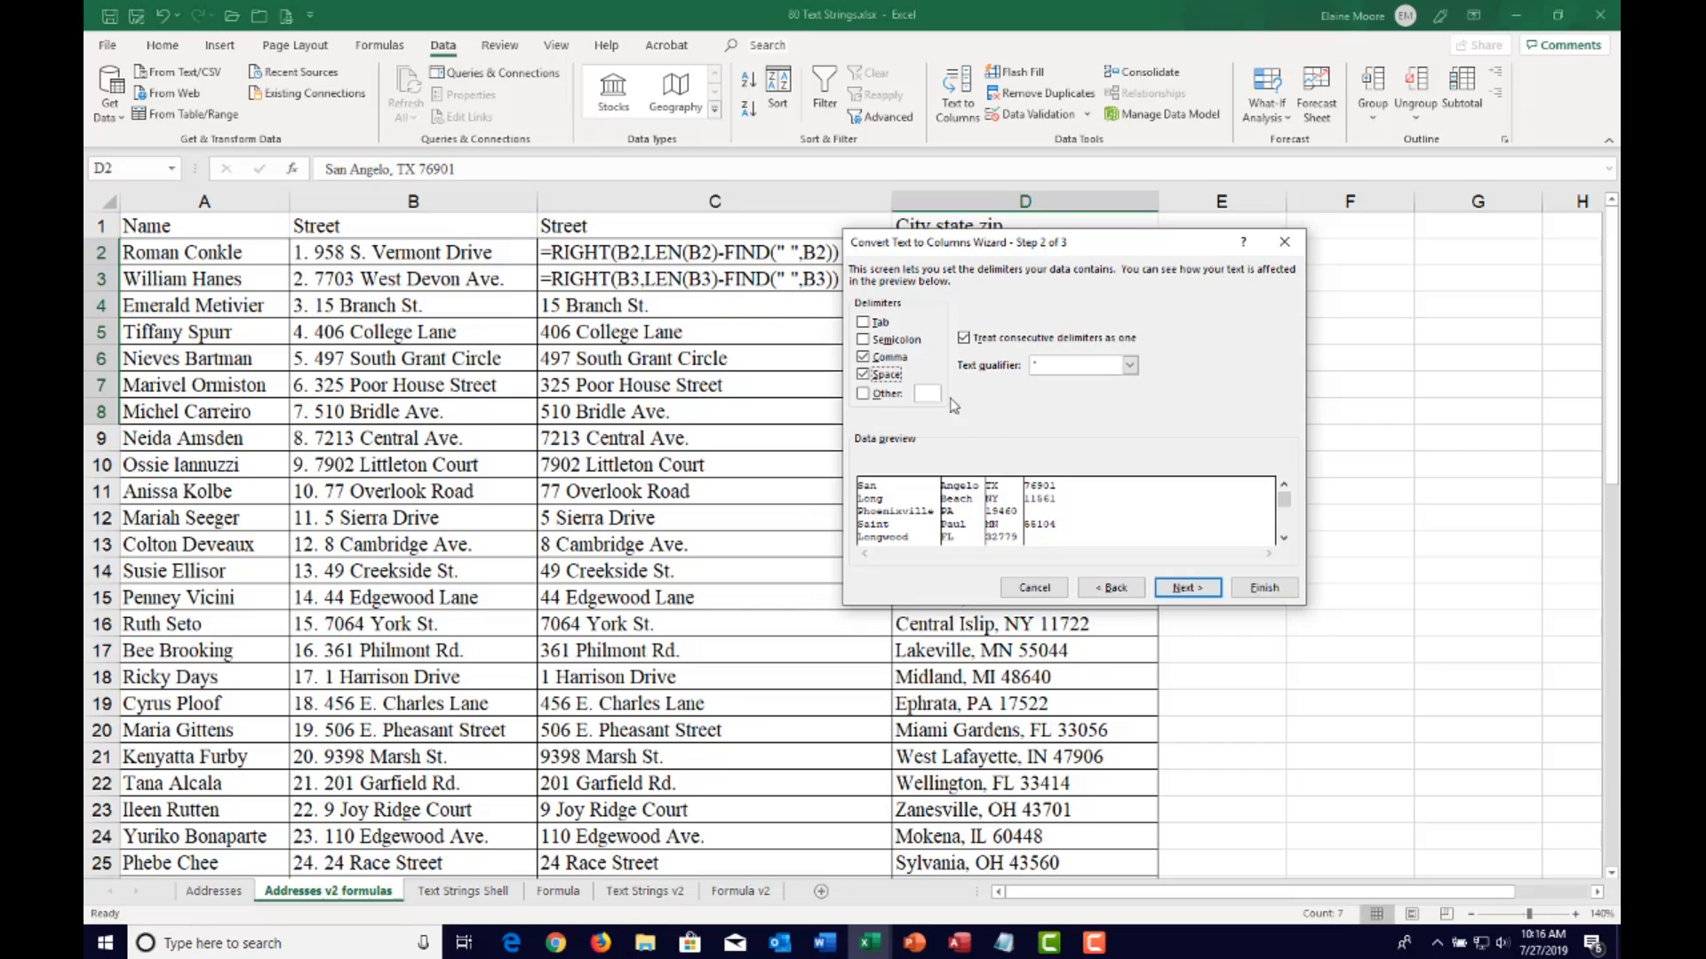
pyautogui.click(864, 376)
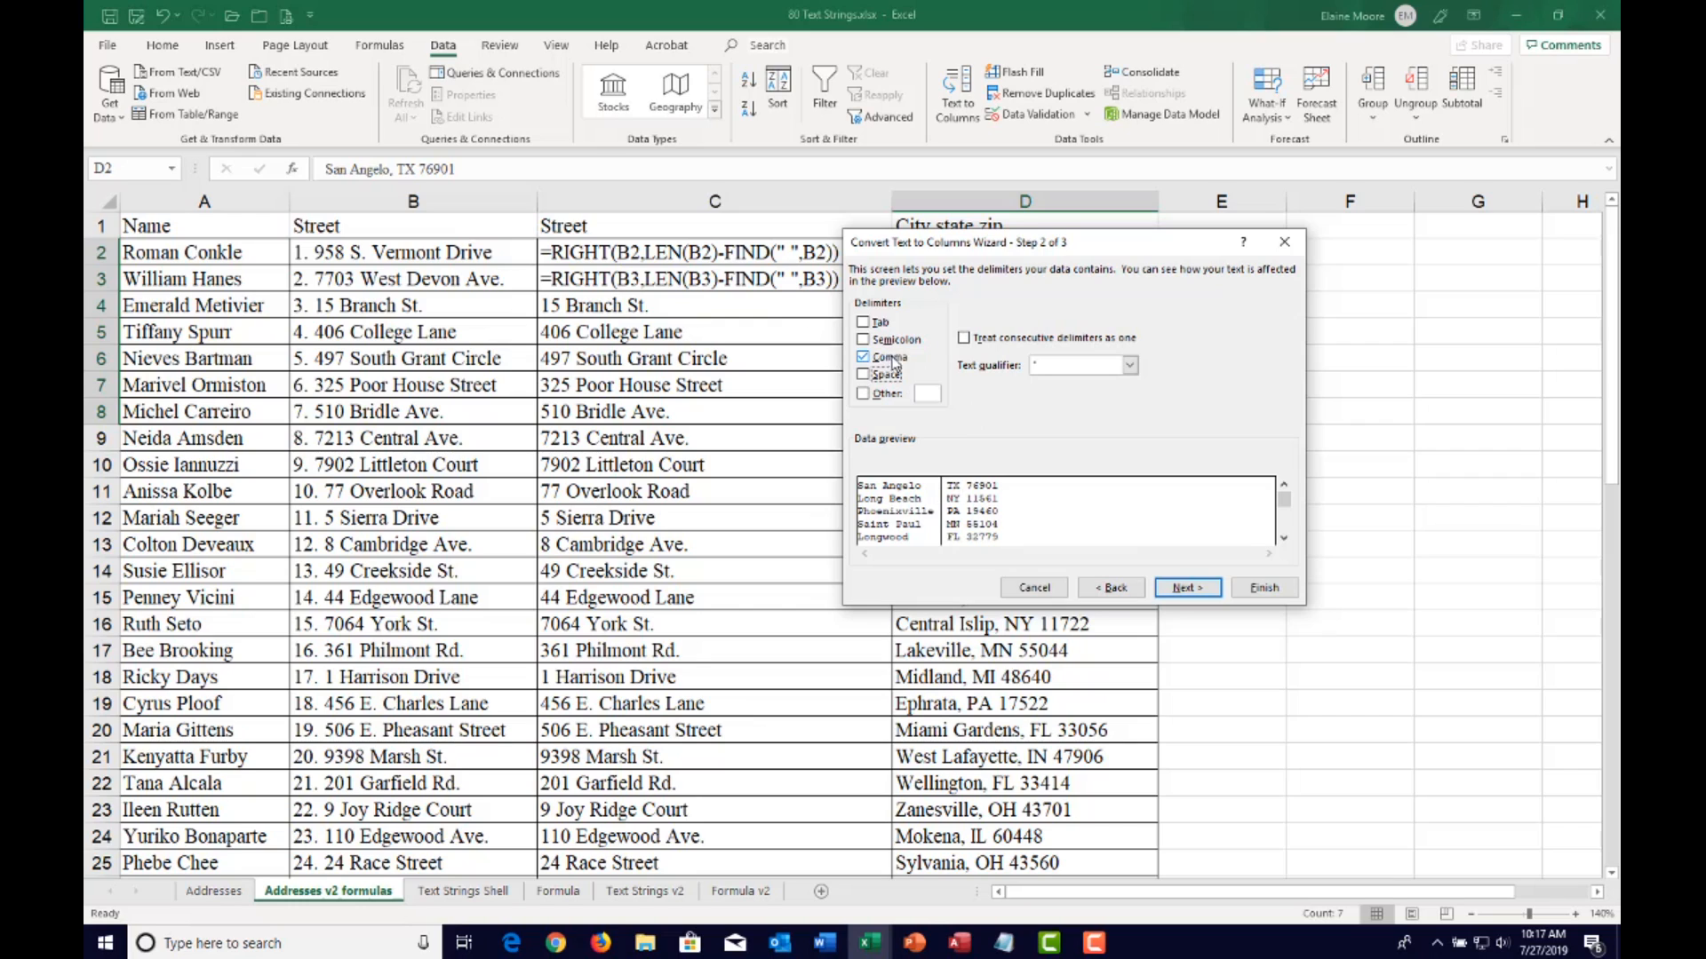
pyautogui.click(1188, 589)
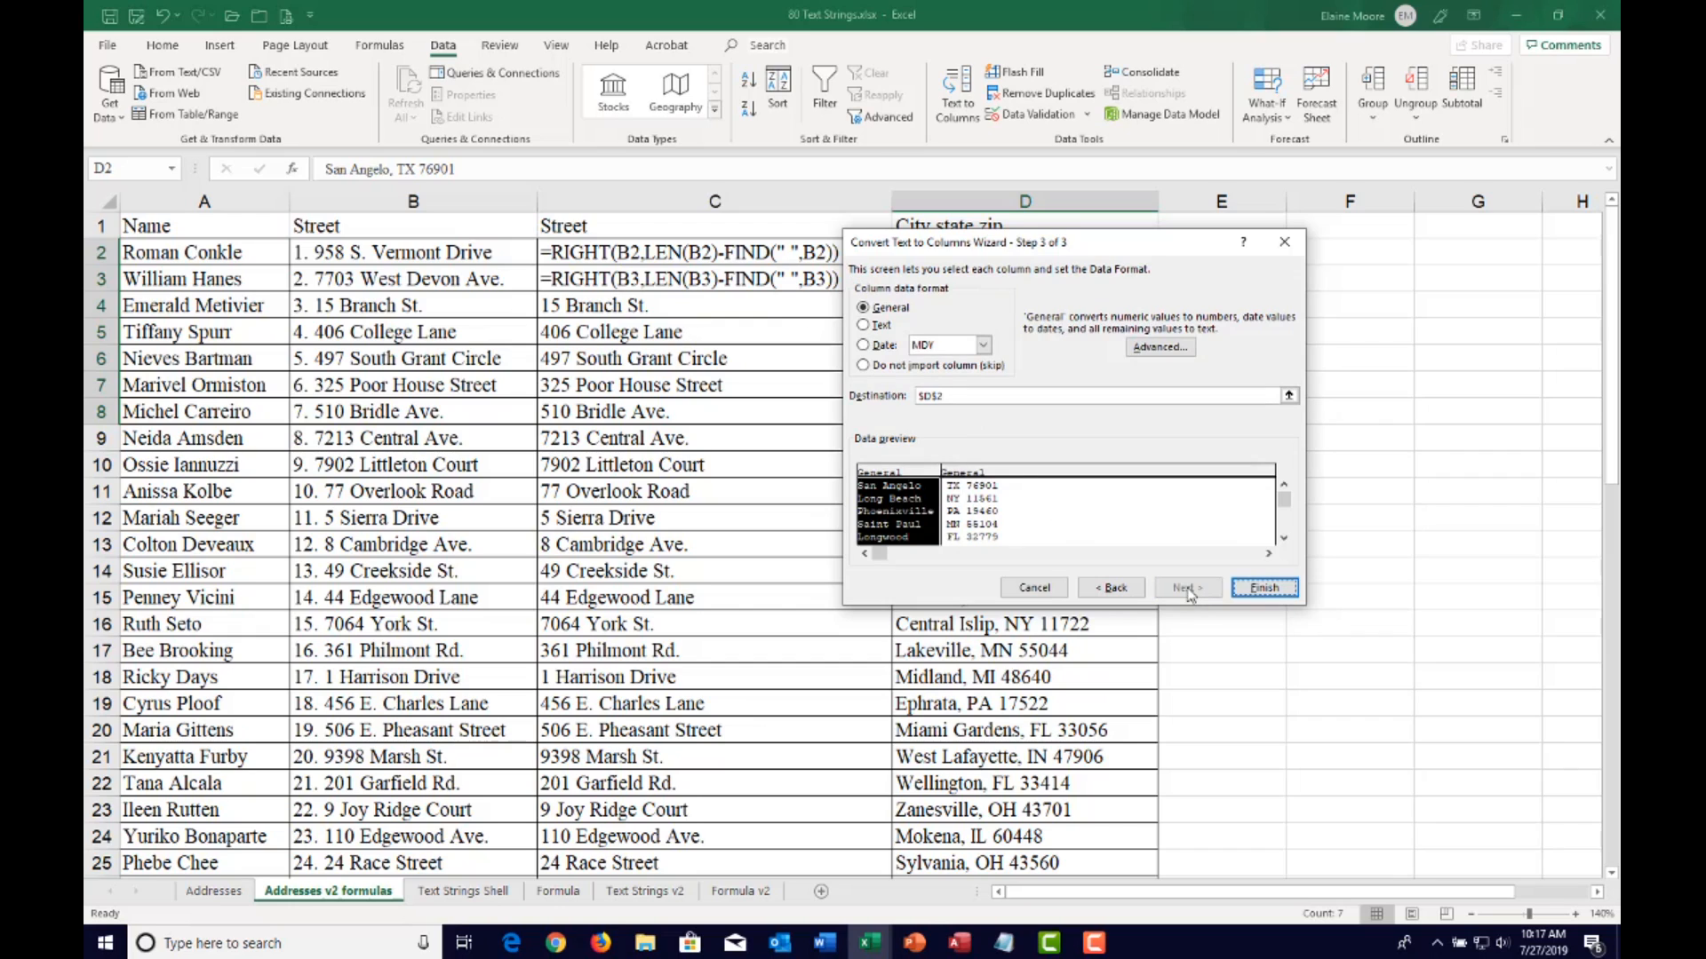
pyautogui.click(1265, 588)
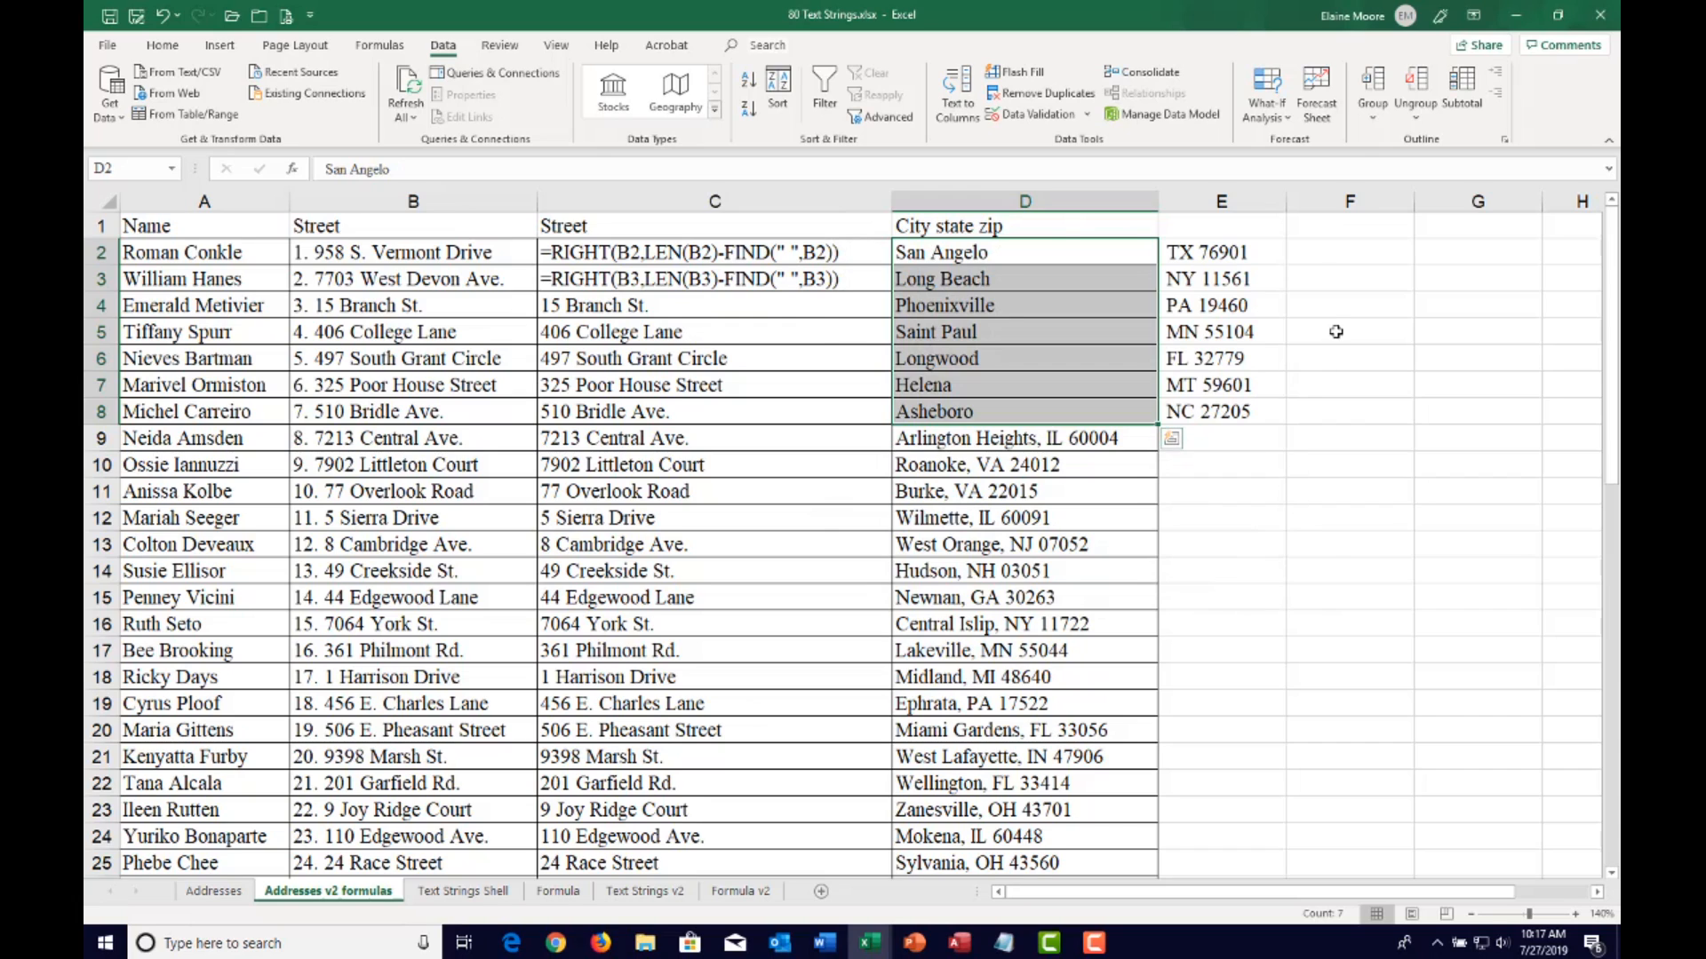
# Split the state and zip cells E2:E8 into separate columns using Text to Columns with Space as the only delimiter
pyautogui.click(1260, 249)
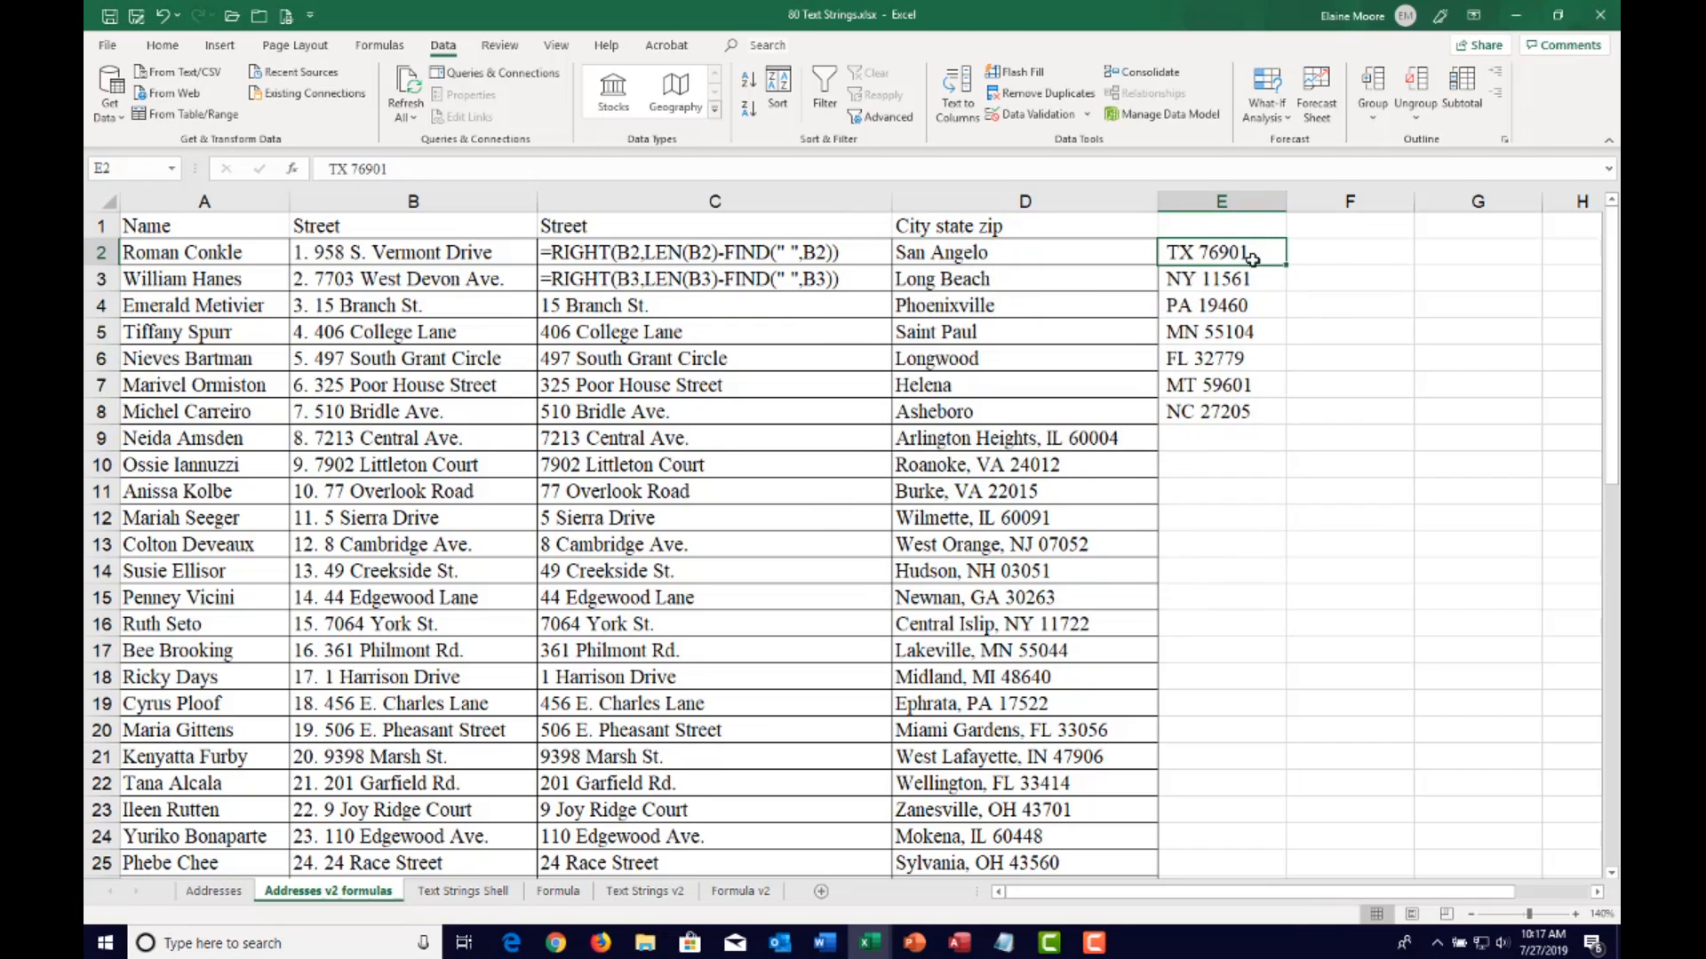
pyautogui.moveTo(1258, 252); pyautogui.dragTo(1253, 413)
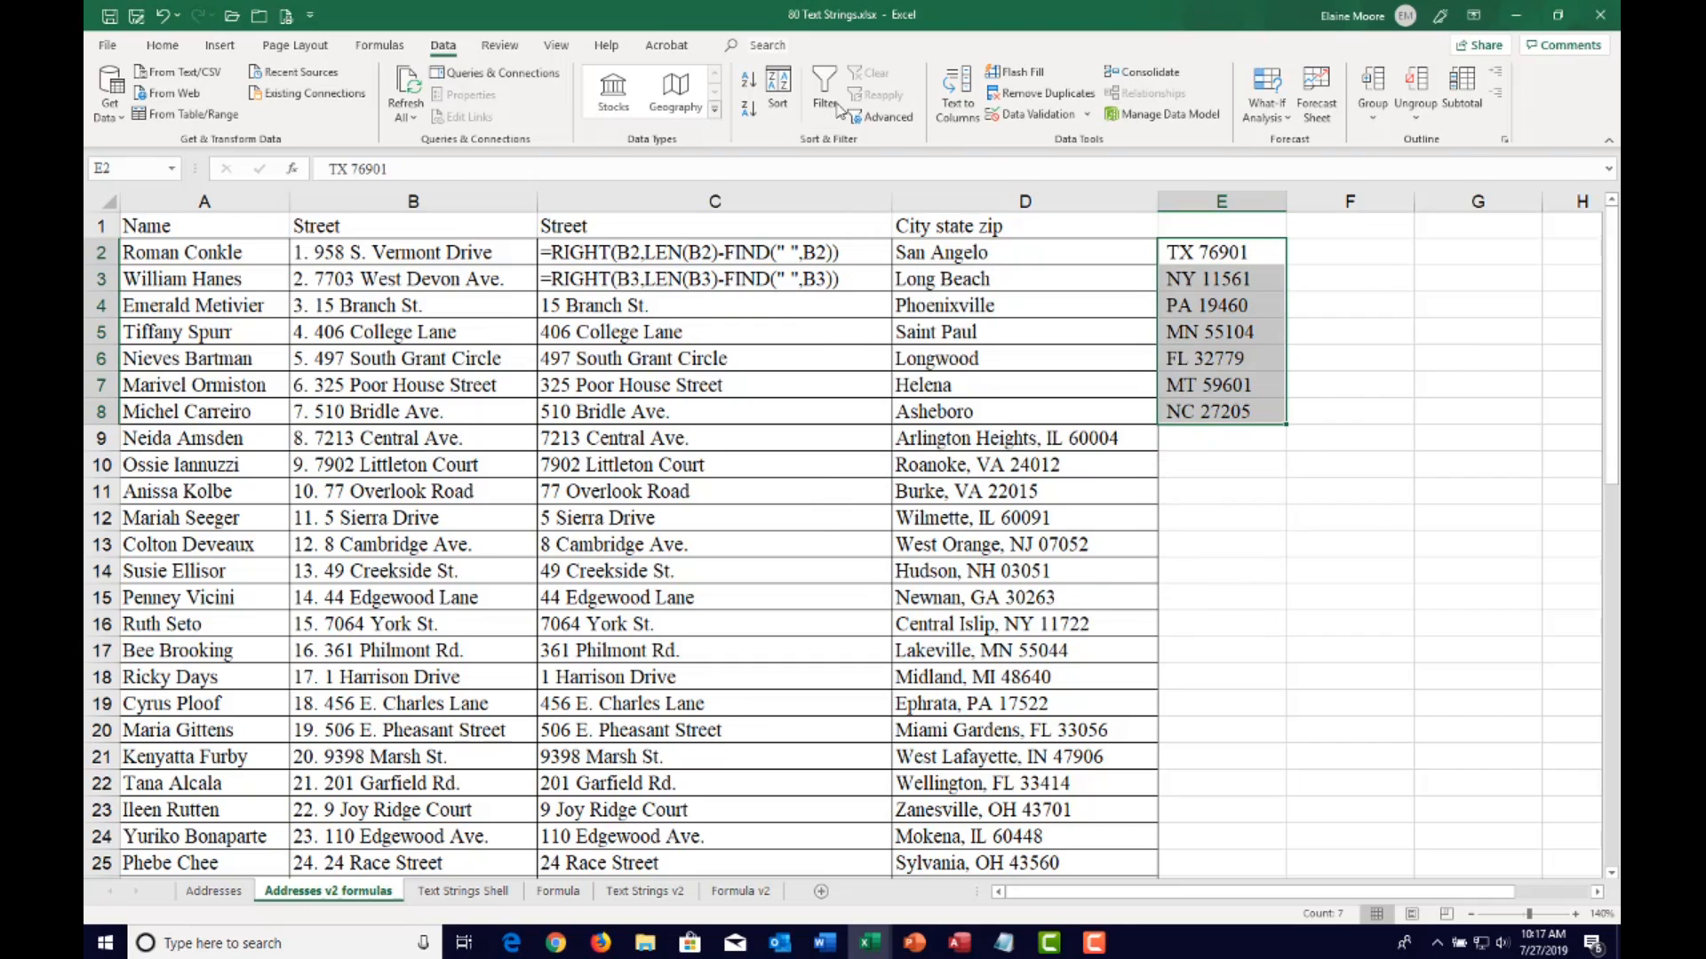
pyautogui.click(958, 93)
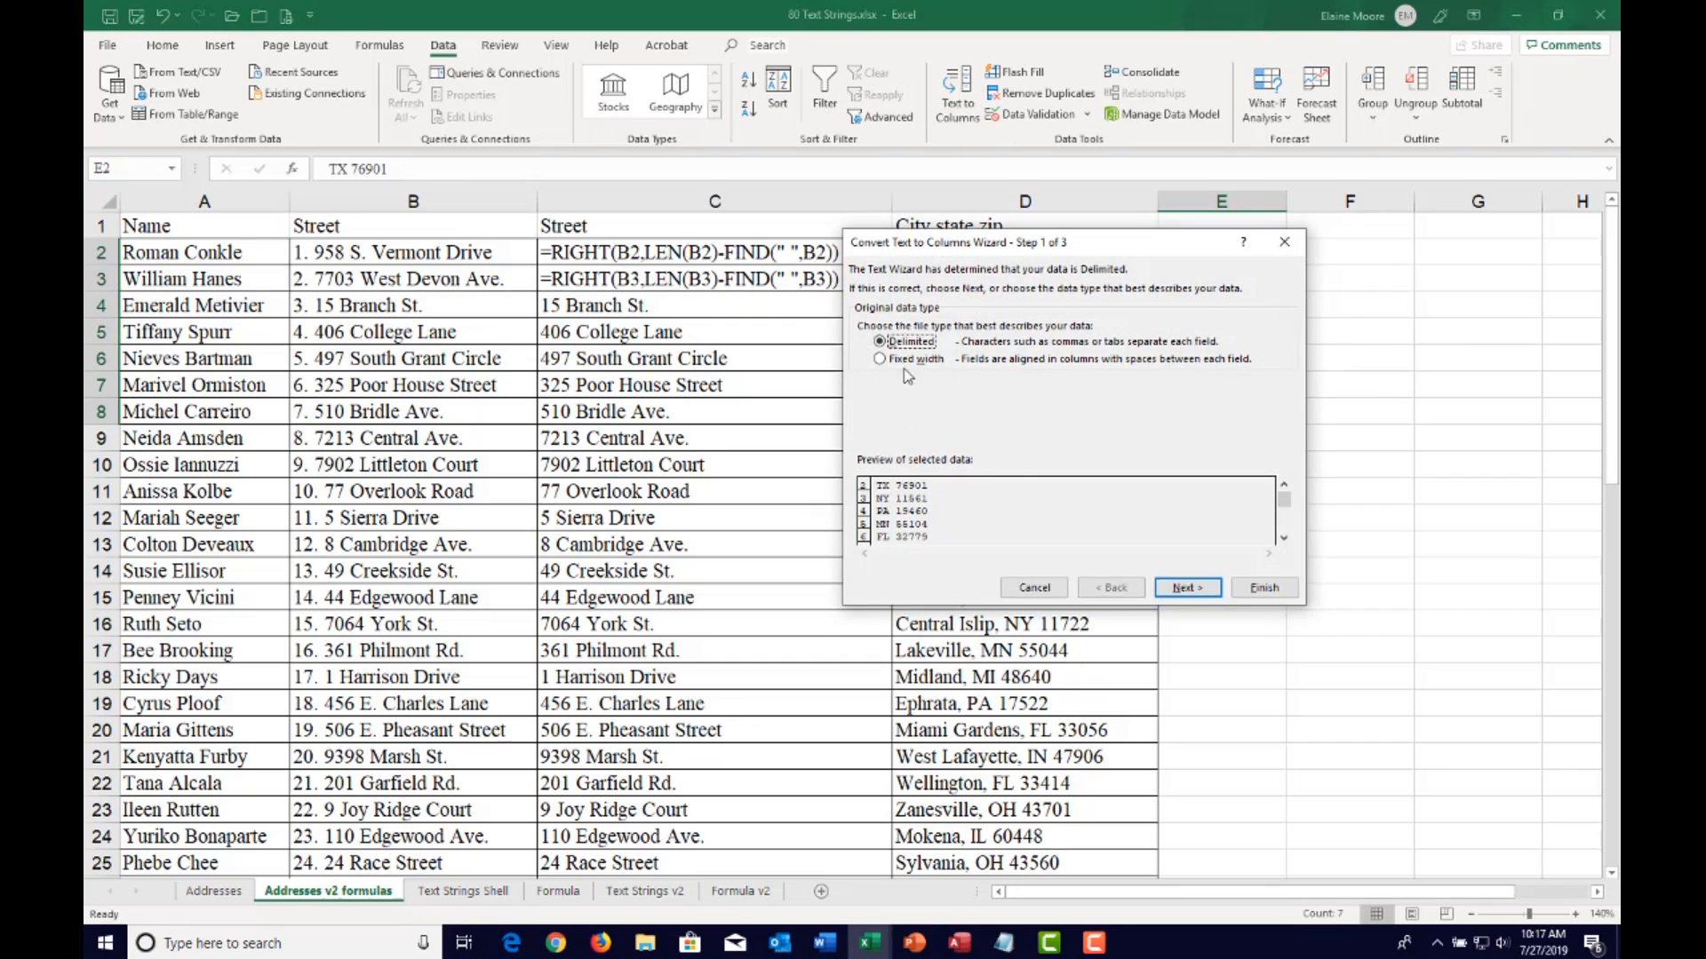
pyautogui.click(1187, 587)
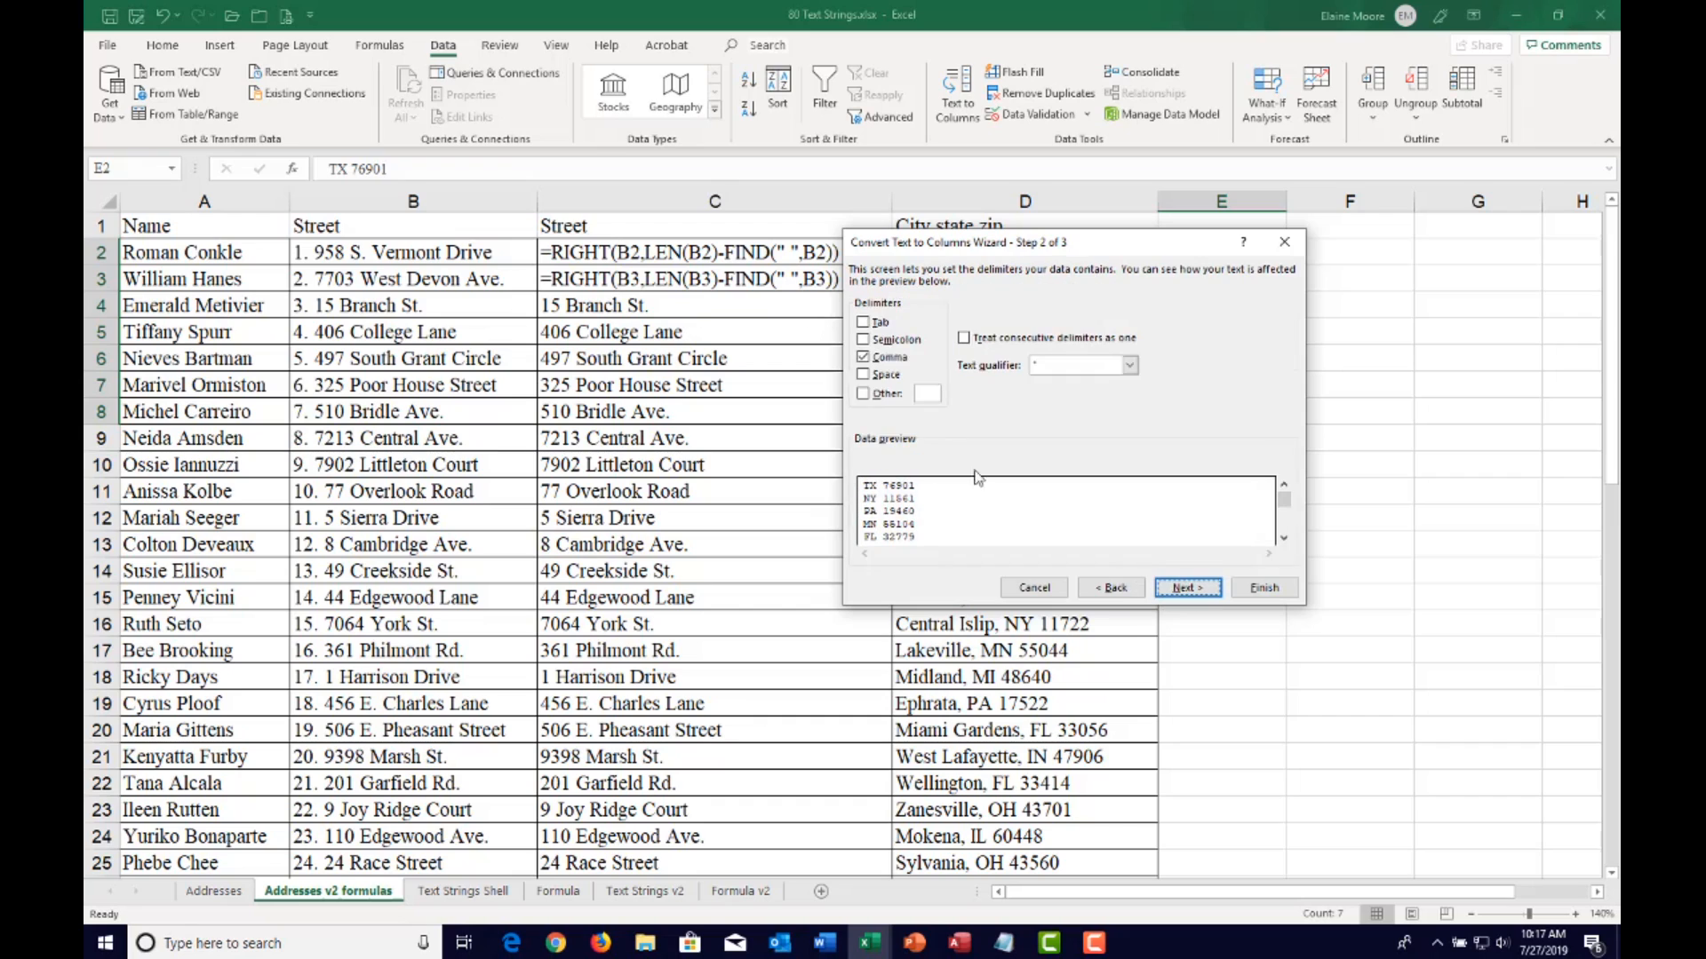
pyautogui.click(862, 356)
pyautogui.click(863, 374)
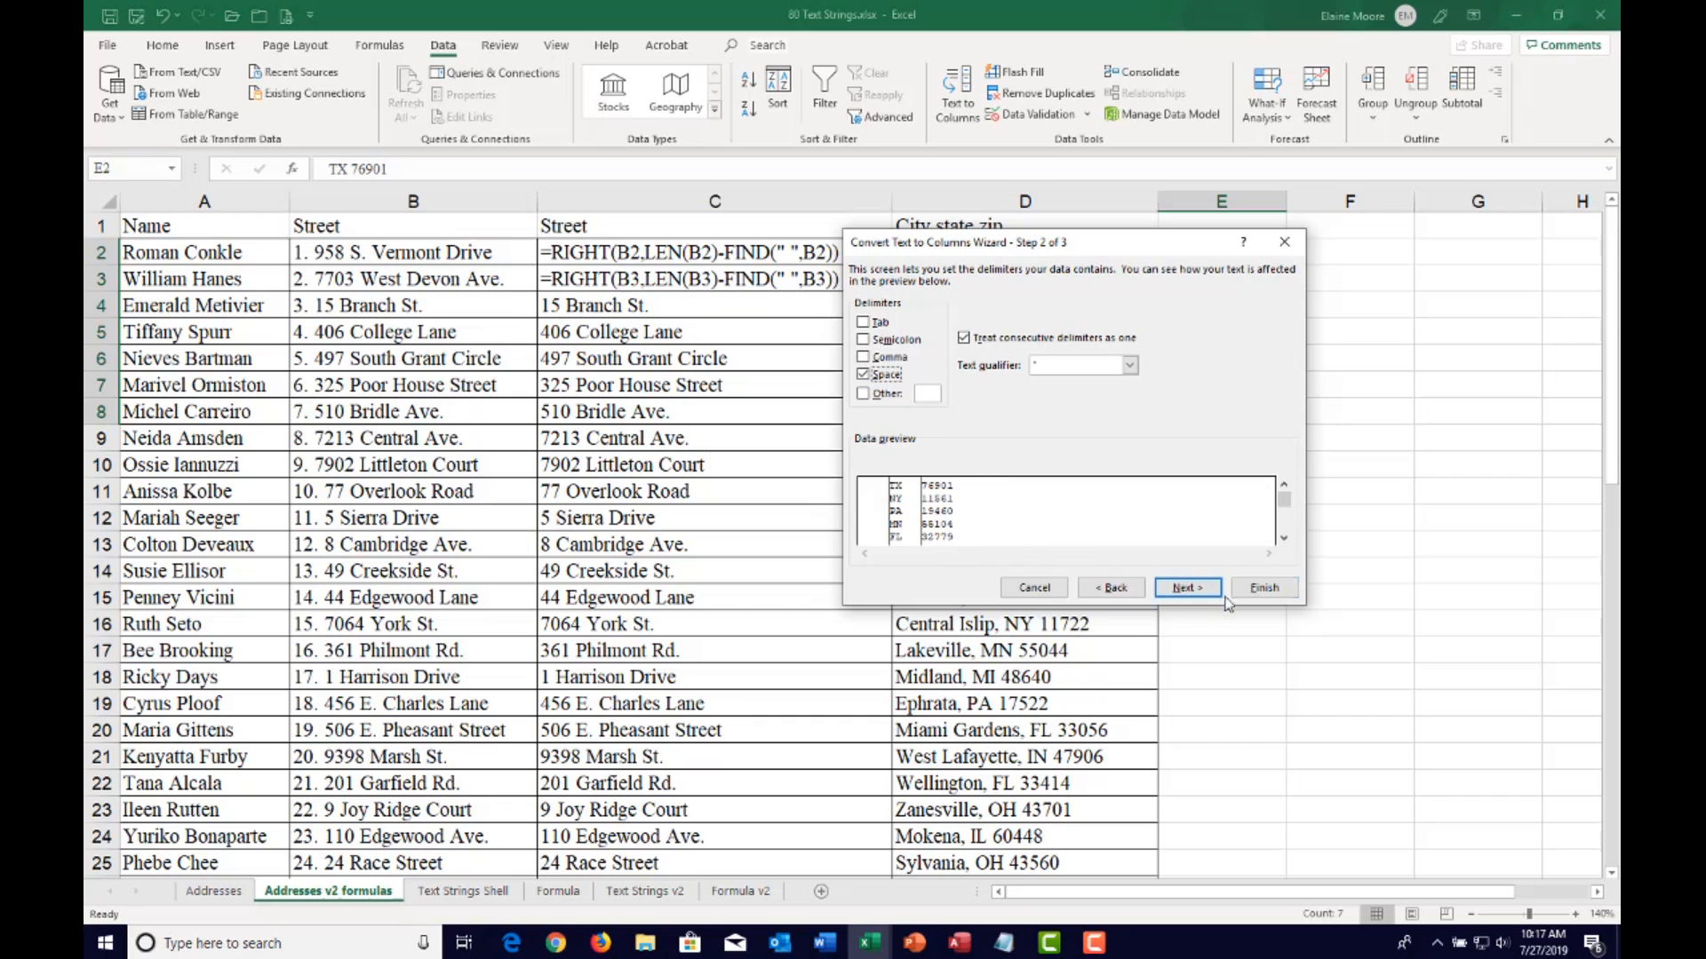
pyautogui.click(1264, 588)
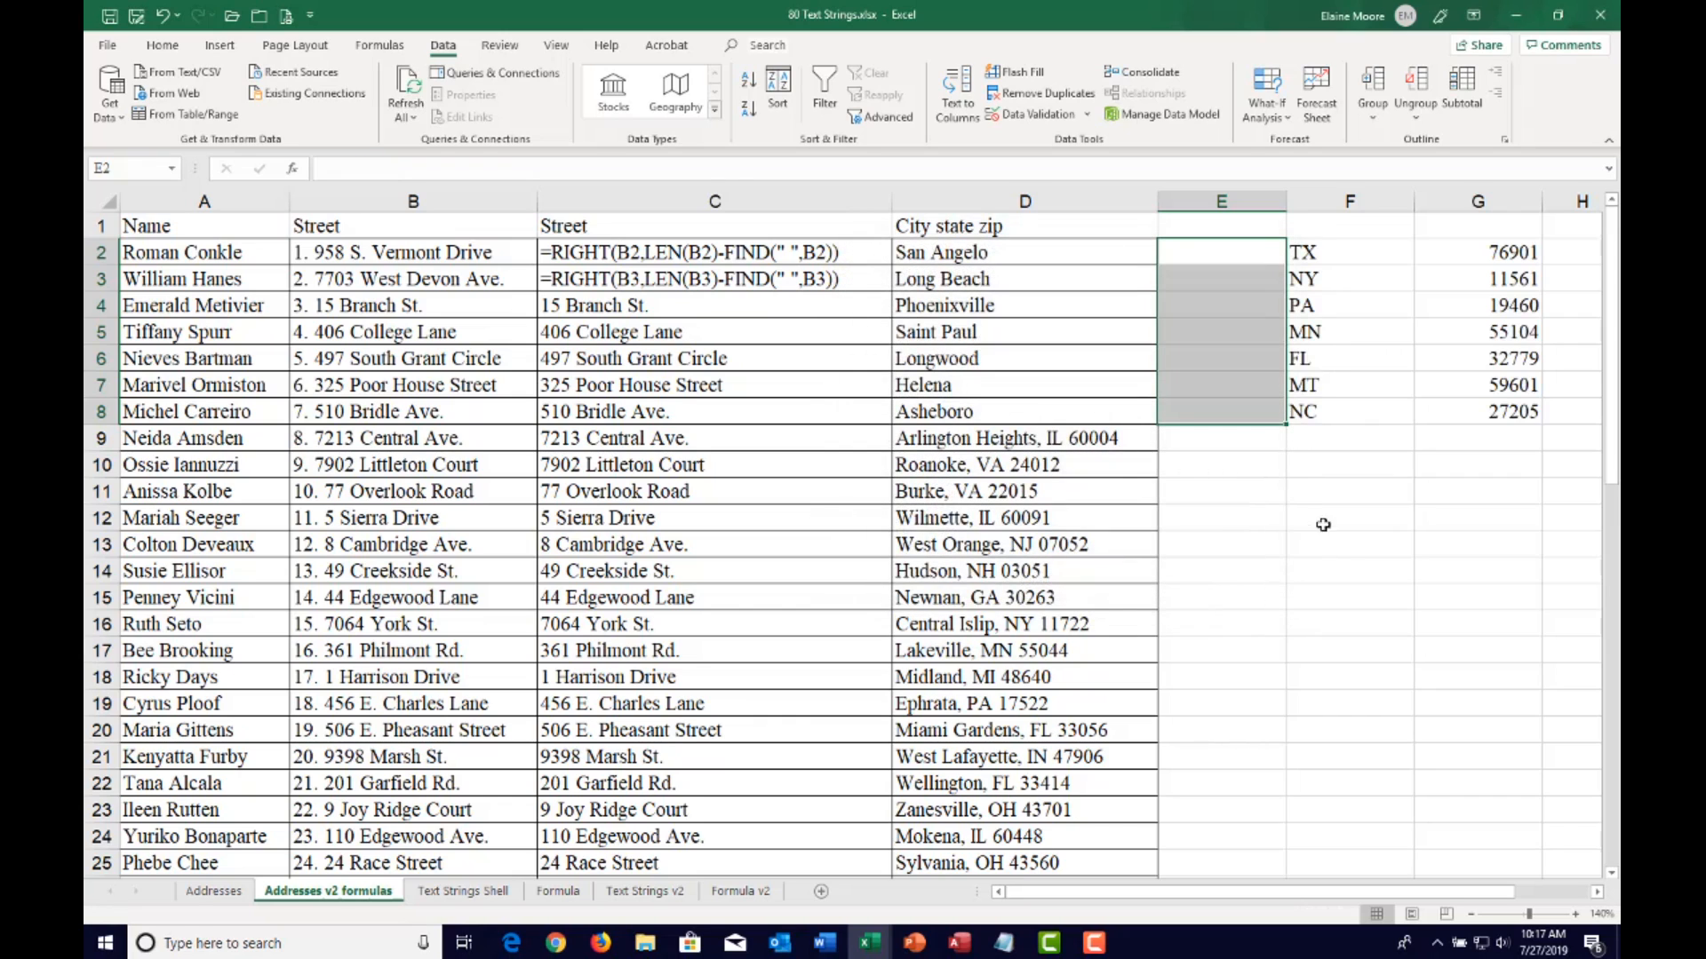
# Move the state and zip values from F2:G8 to E2:F8 to fill the blank column beside the cities
pyautogui.click(1343, 252)
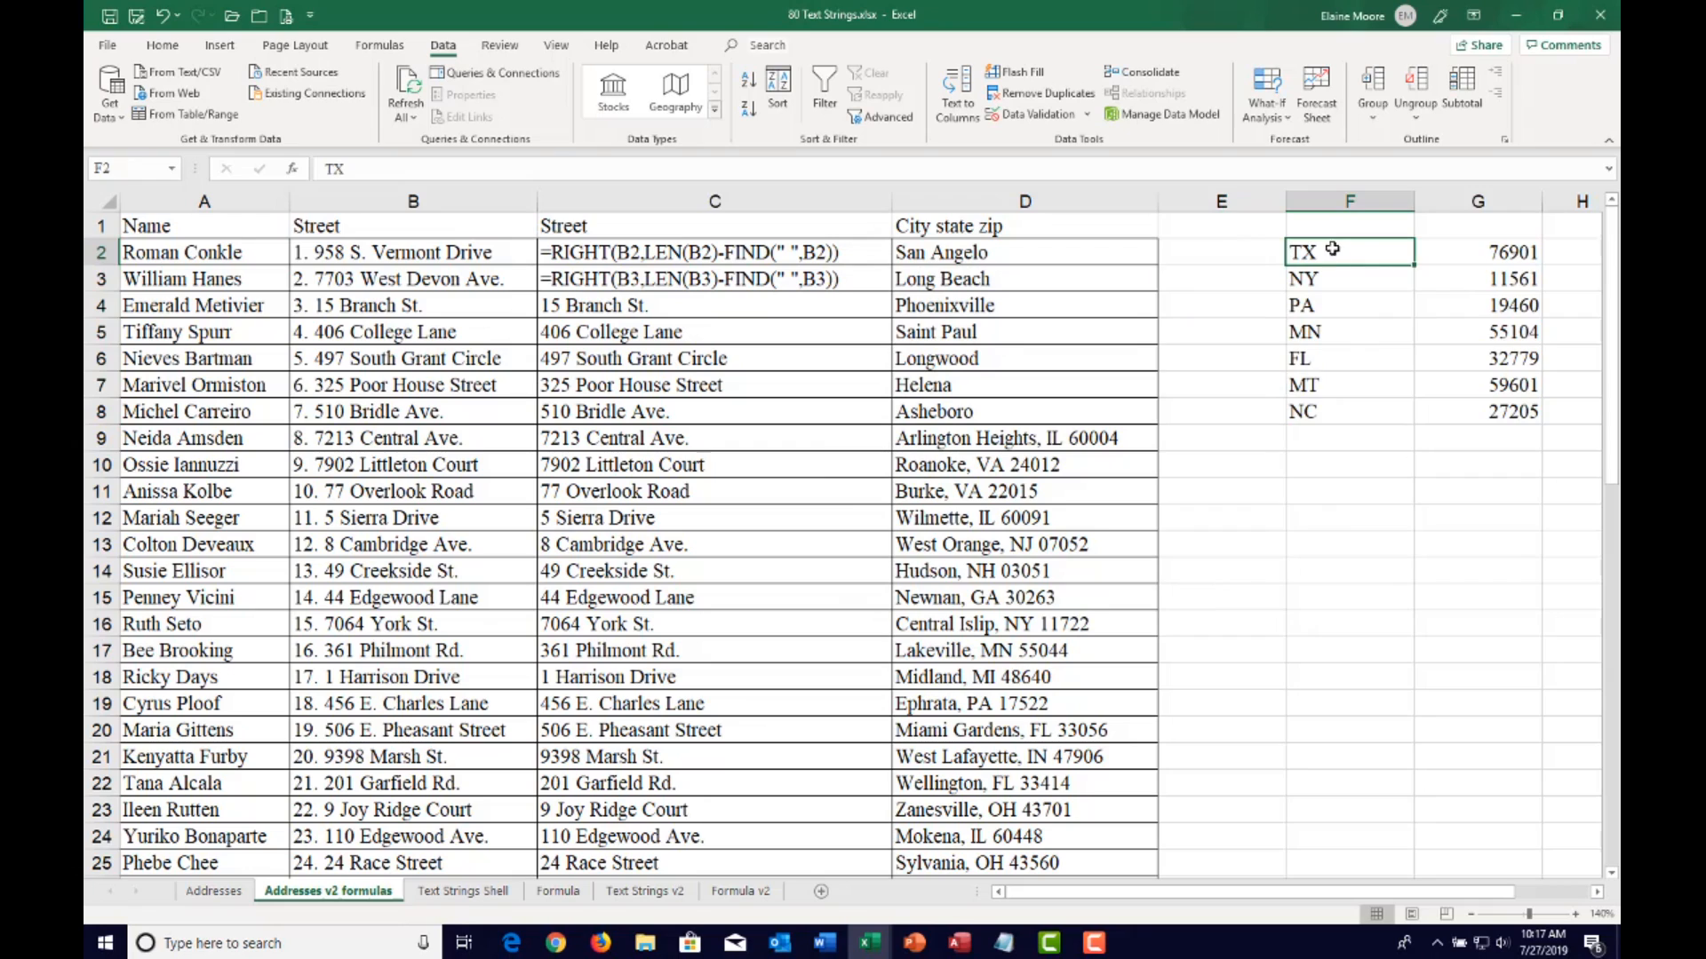
pyautogui.moveTo(1332, 253); pyautogui.dragTo(1502, 413)
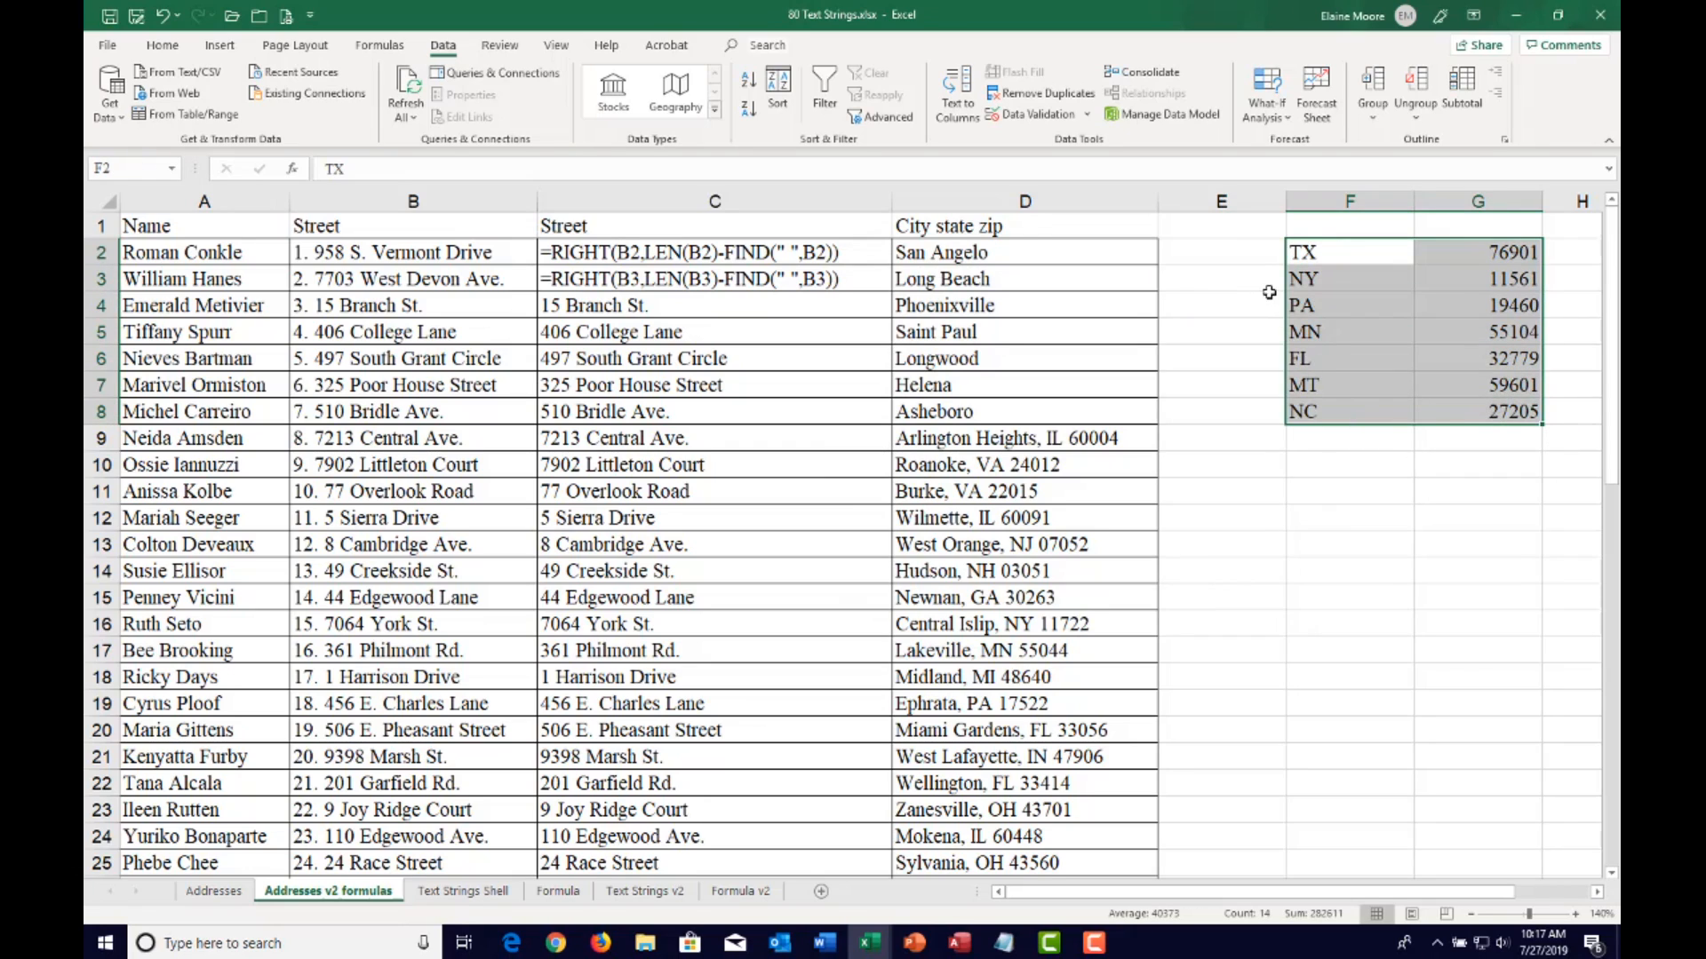
pyautogui.moveTo(1281, 286); pyautogui.dragTo(1239, 298)
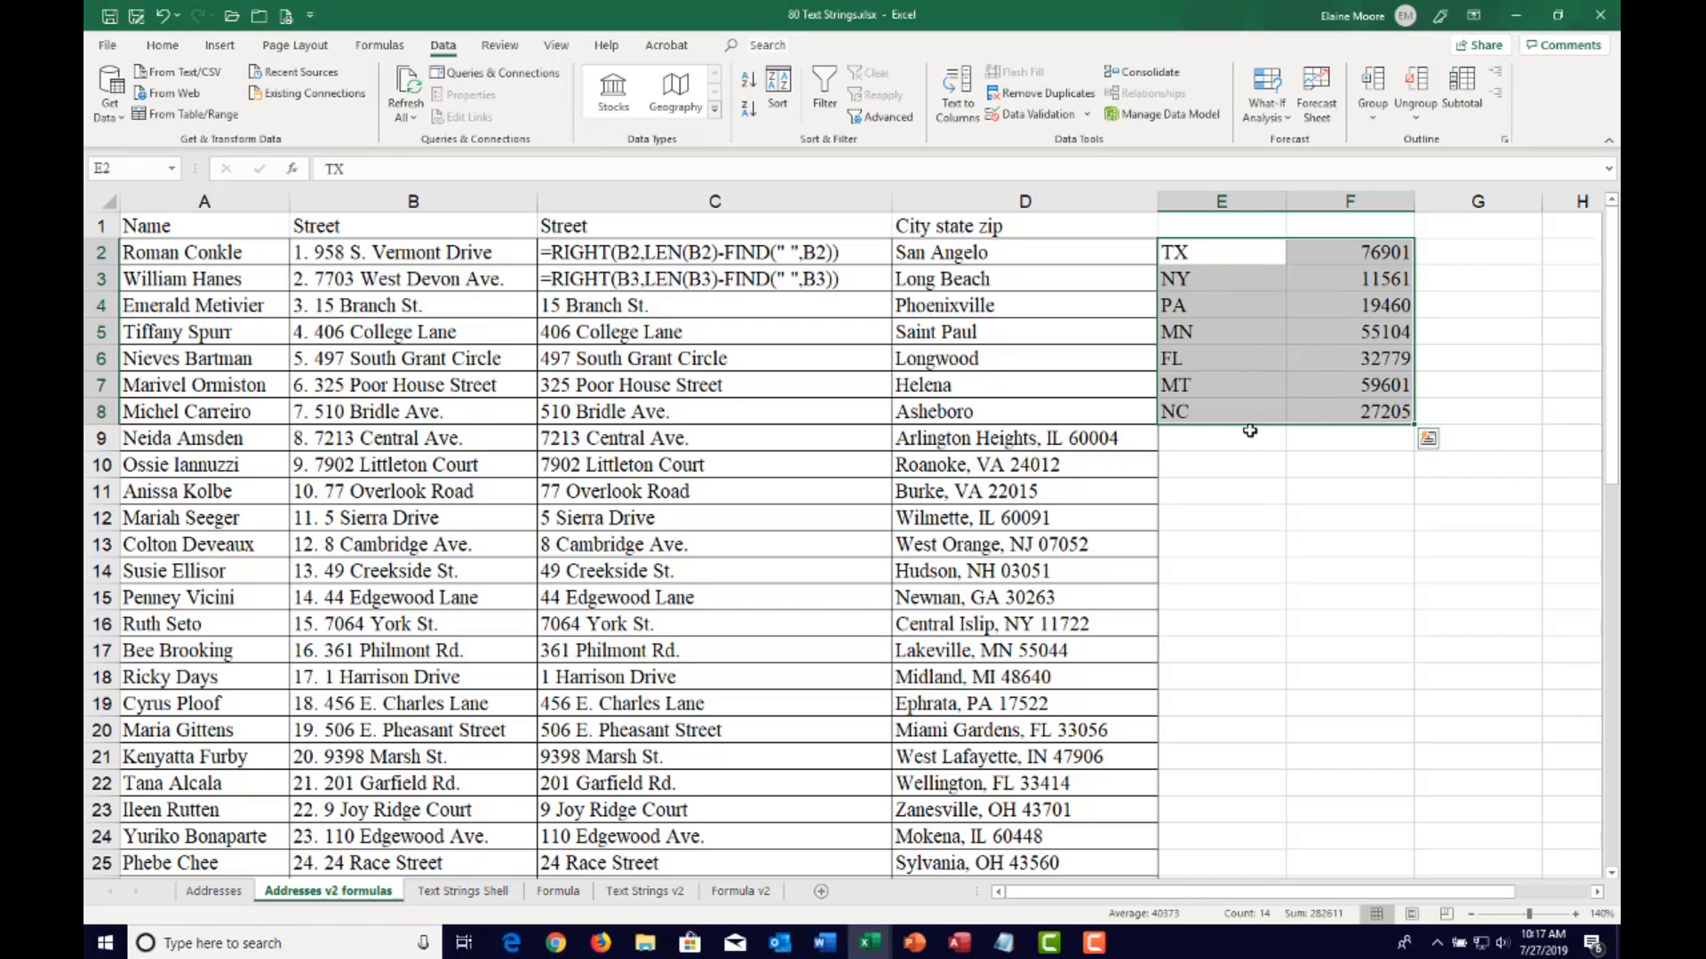
pyautogui.click(1248, 518)
# Review the separated city, state and zip cells in D2:F8 and the RIGHT formula in C2
pyautogui.moveTo(936, 252); pyautogui.dragTo(1355, 413)
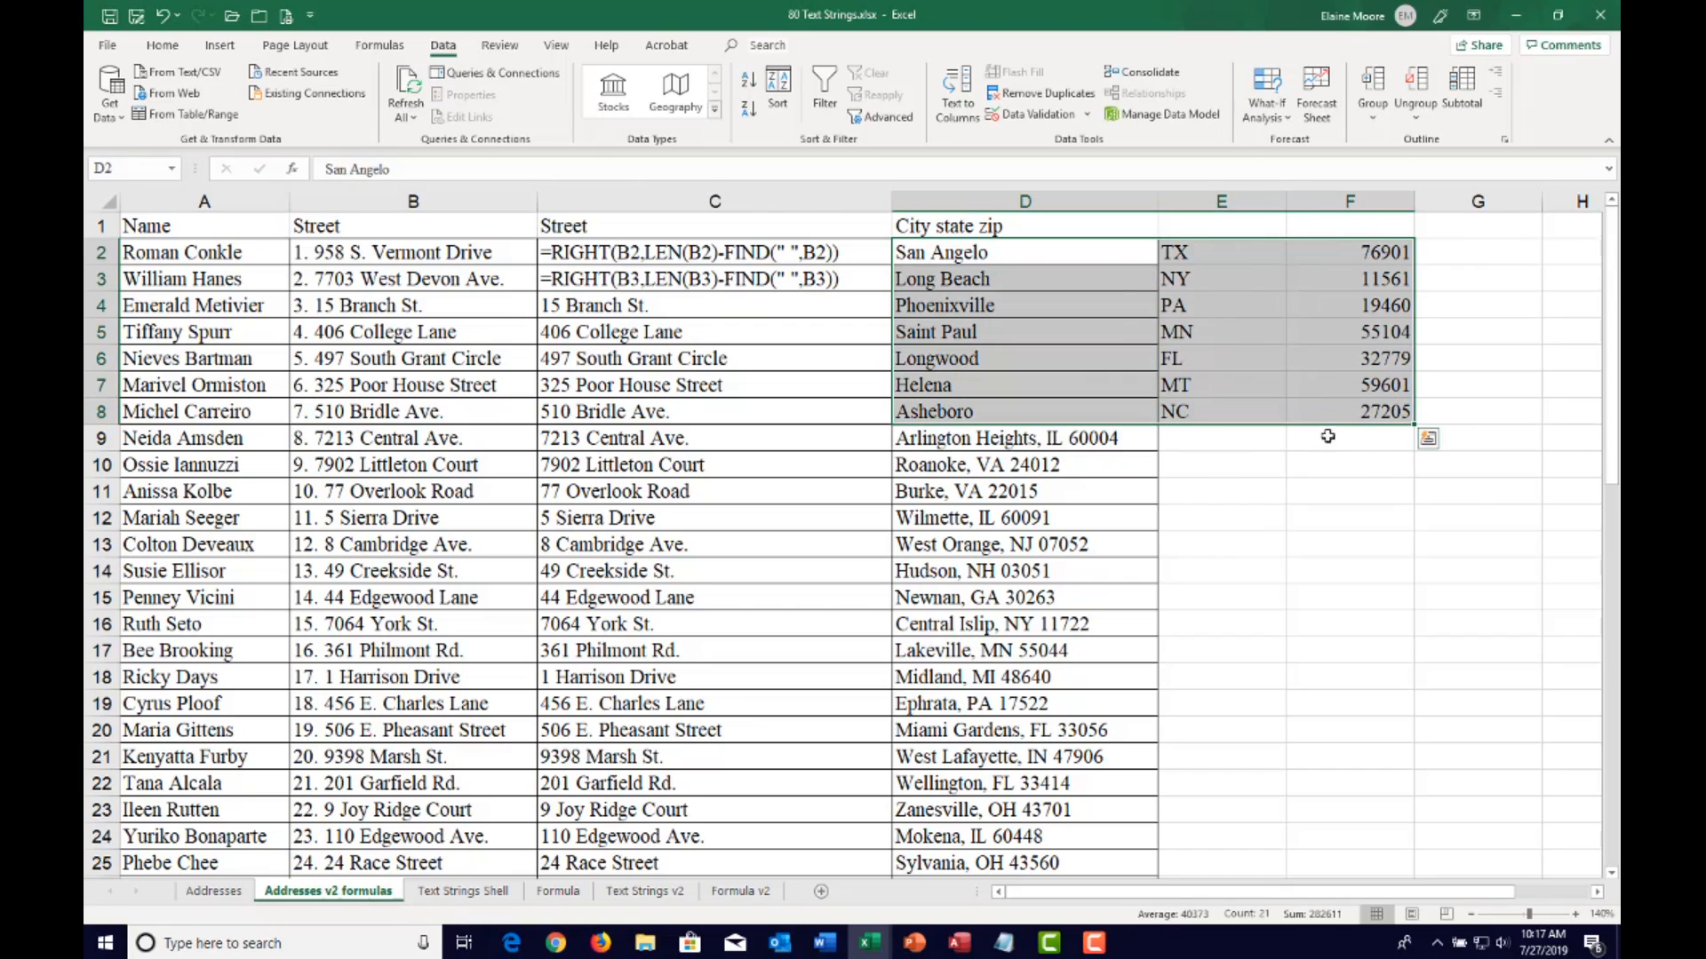
pyautogui.click(1214, 570)
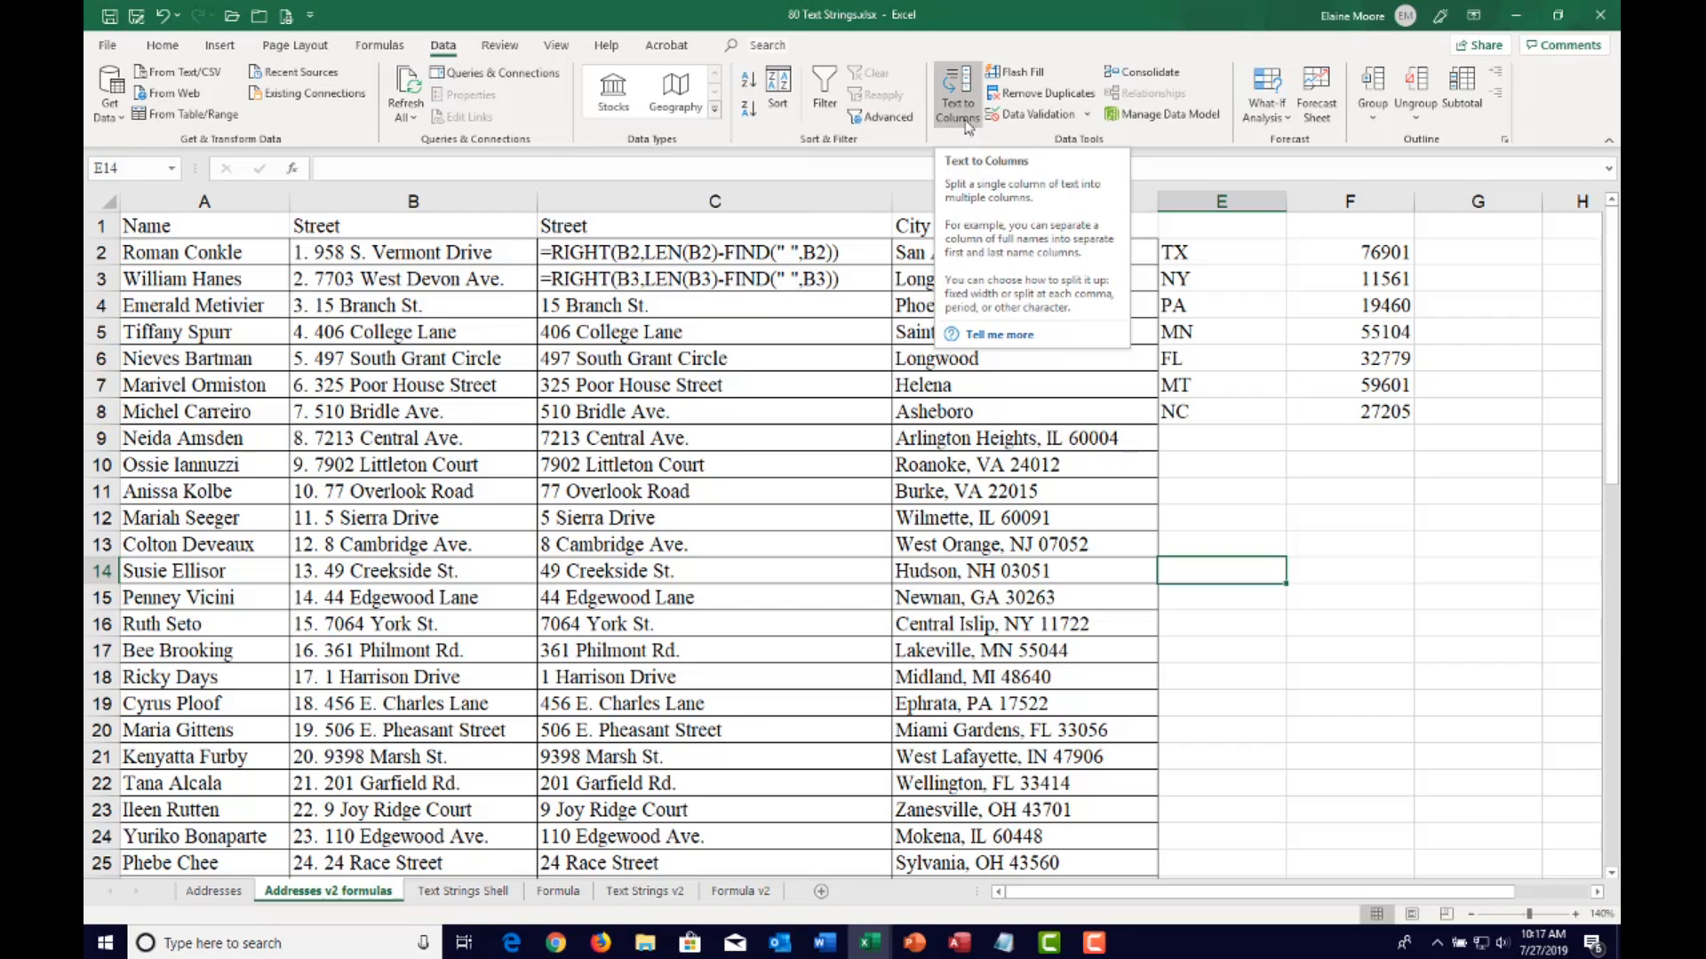
pyautogui.click(714, 255)
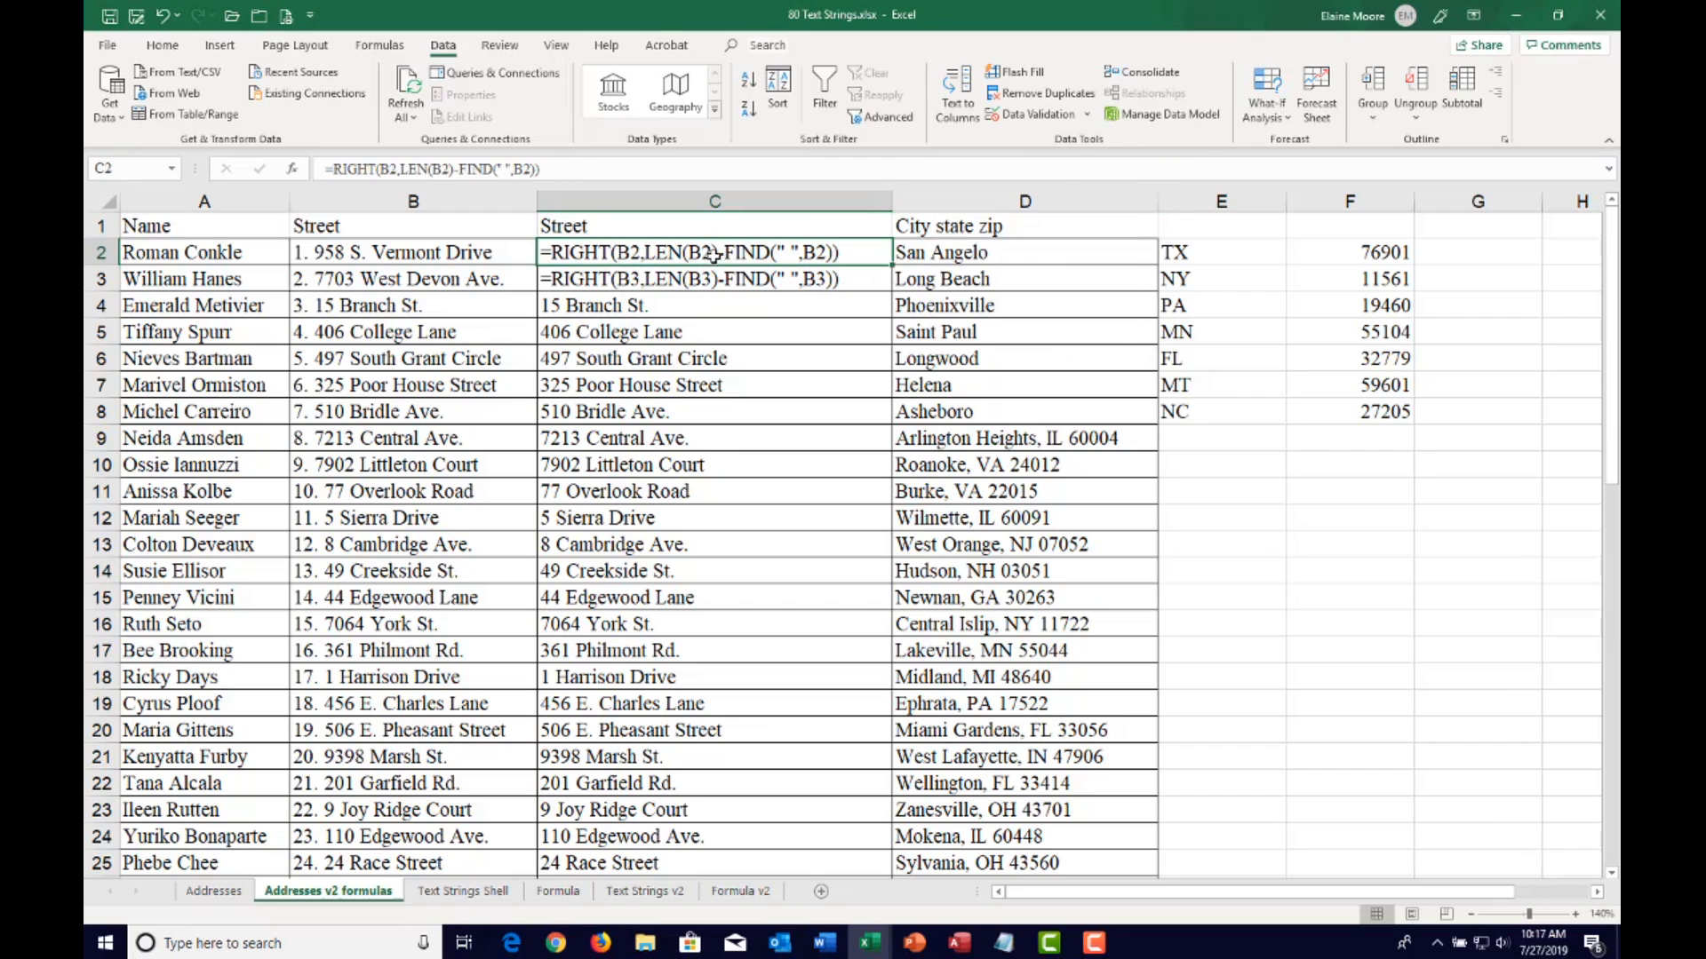
# On the Addresses sheet, copy the state abbreviations in F5:F10 to J9:J14 below the criteria list
pyautogui.click(713, 281)
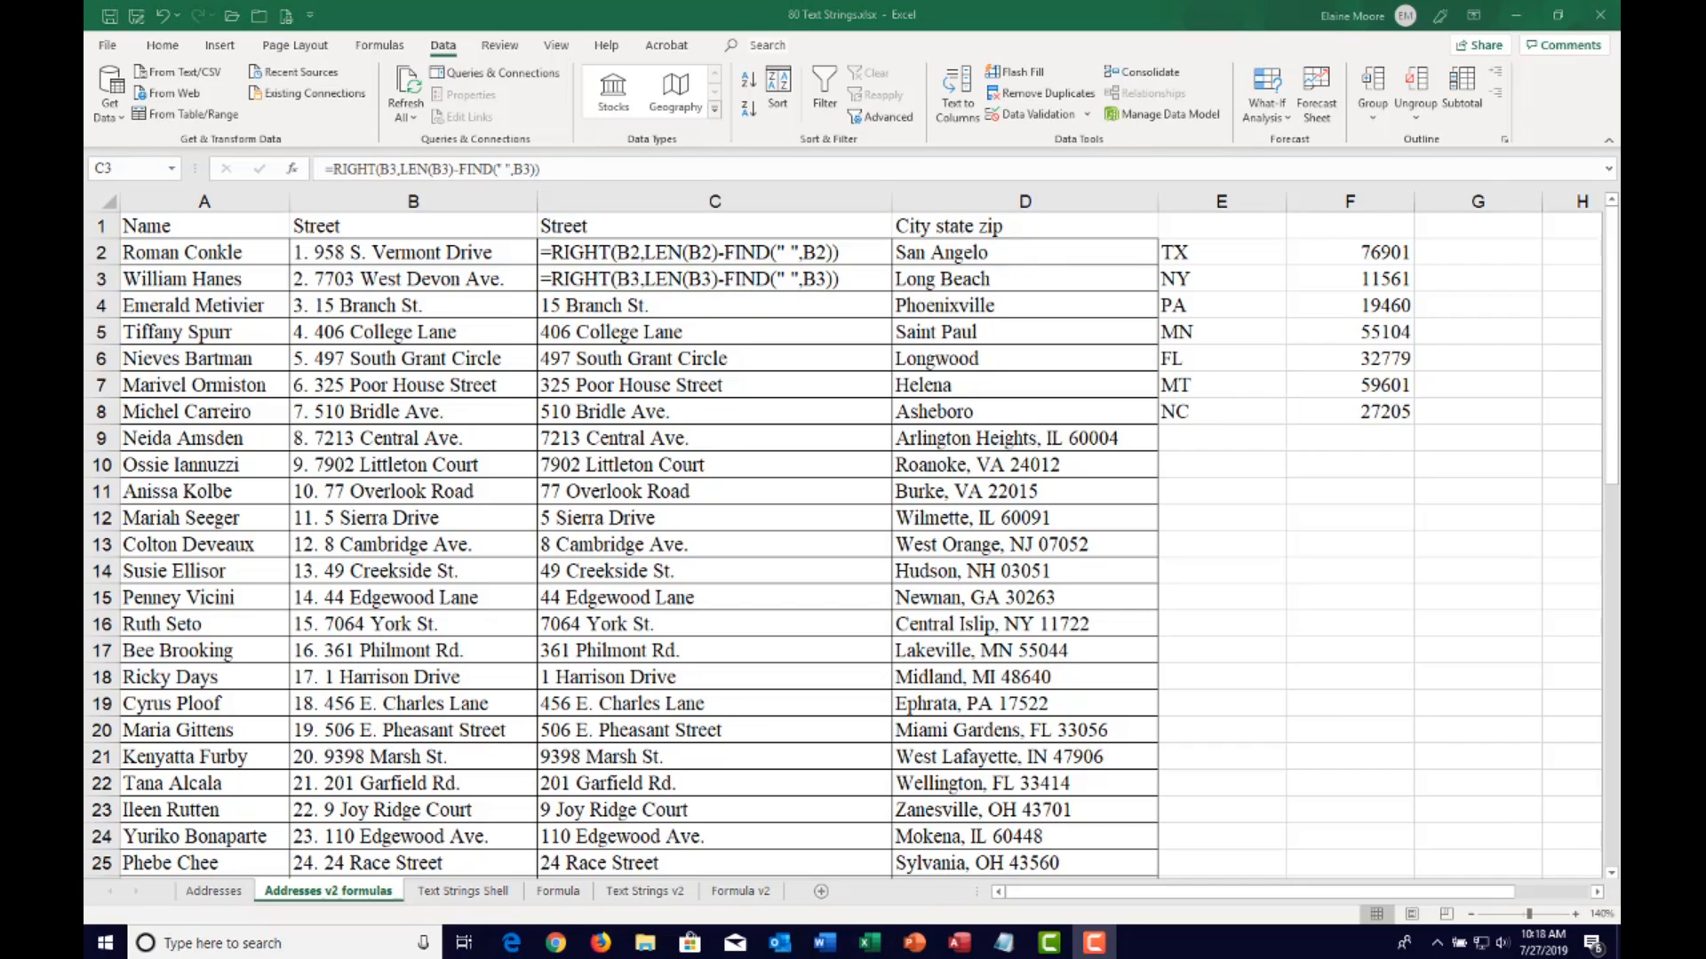
pyautogui.click(211, 891)
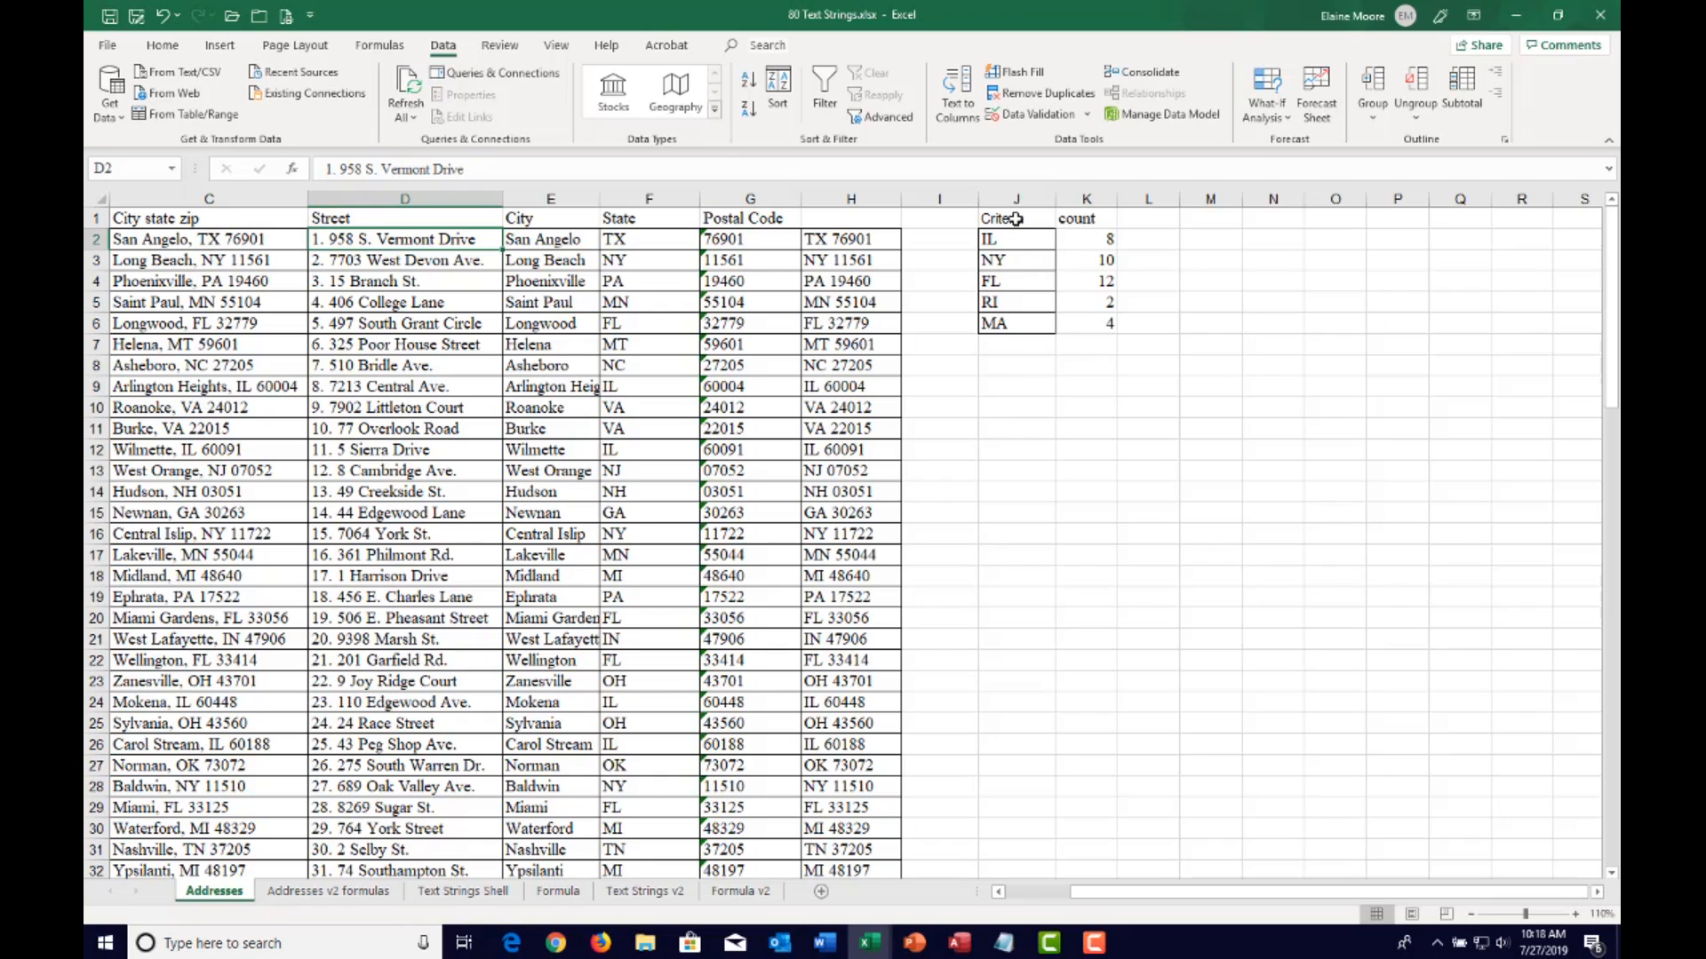
pyautogui.click(1008, 247)
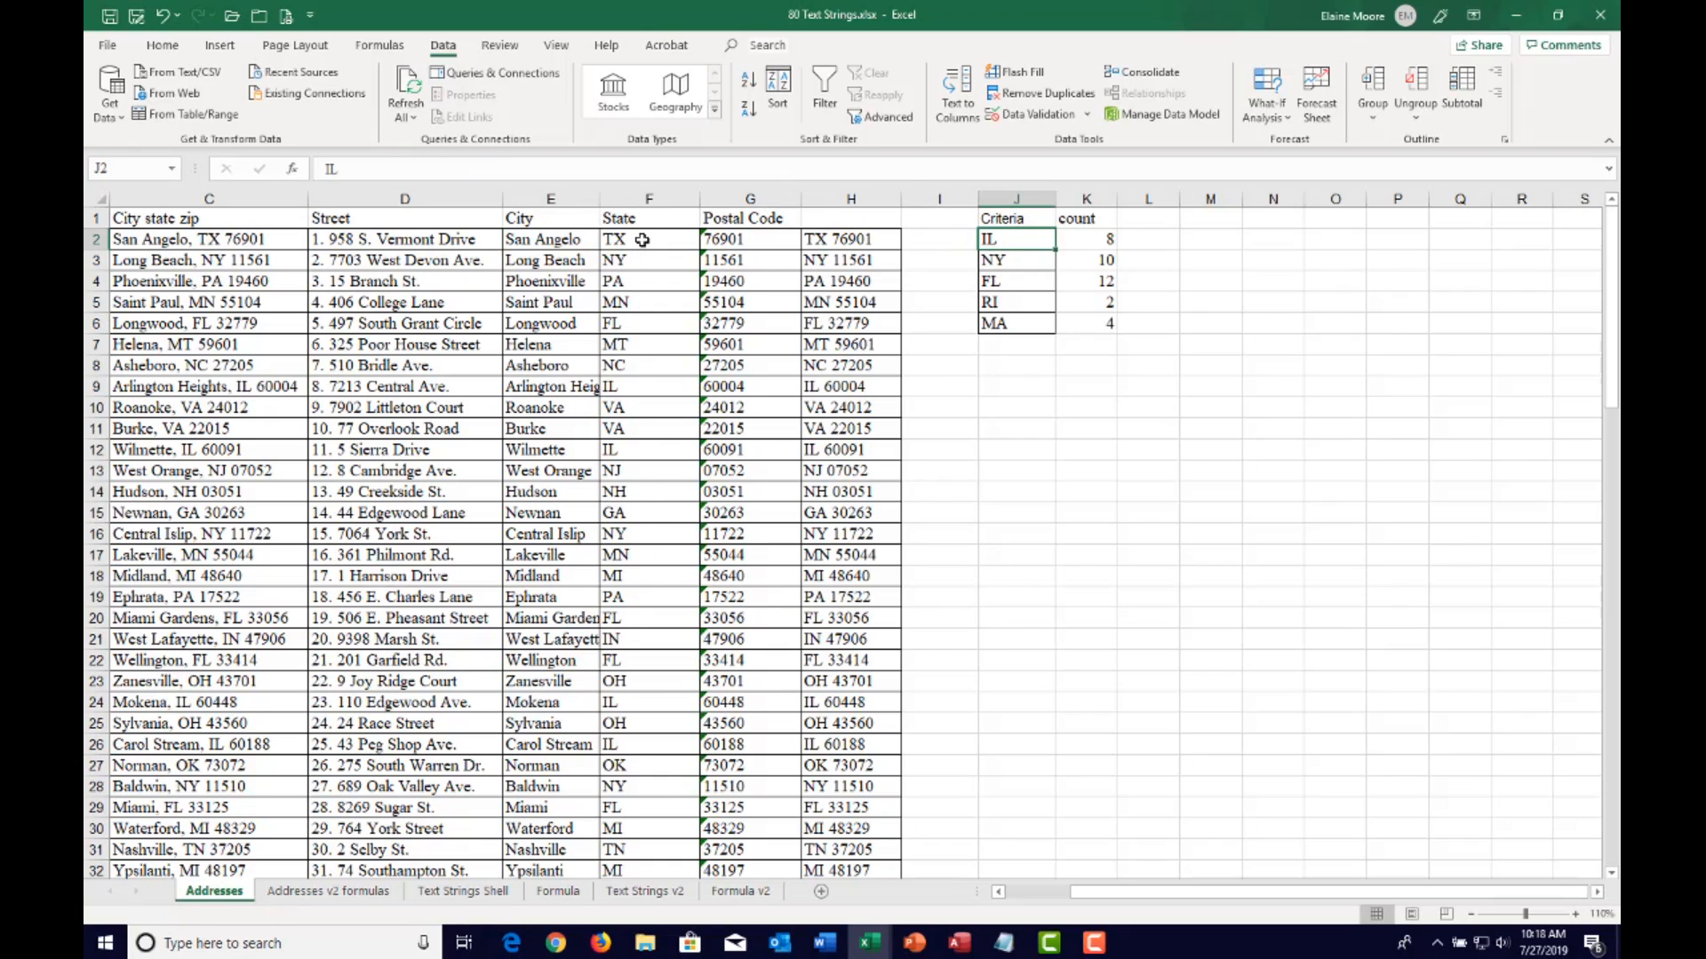
pyautogui.moveTo(642, 240); pyautogui.dragTo(646, 356)
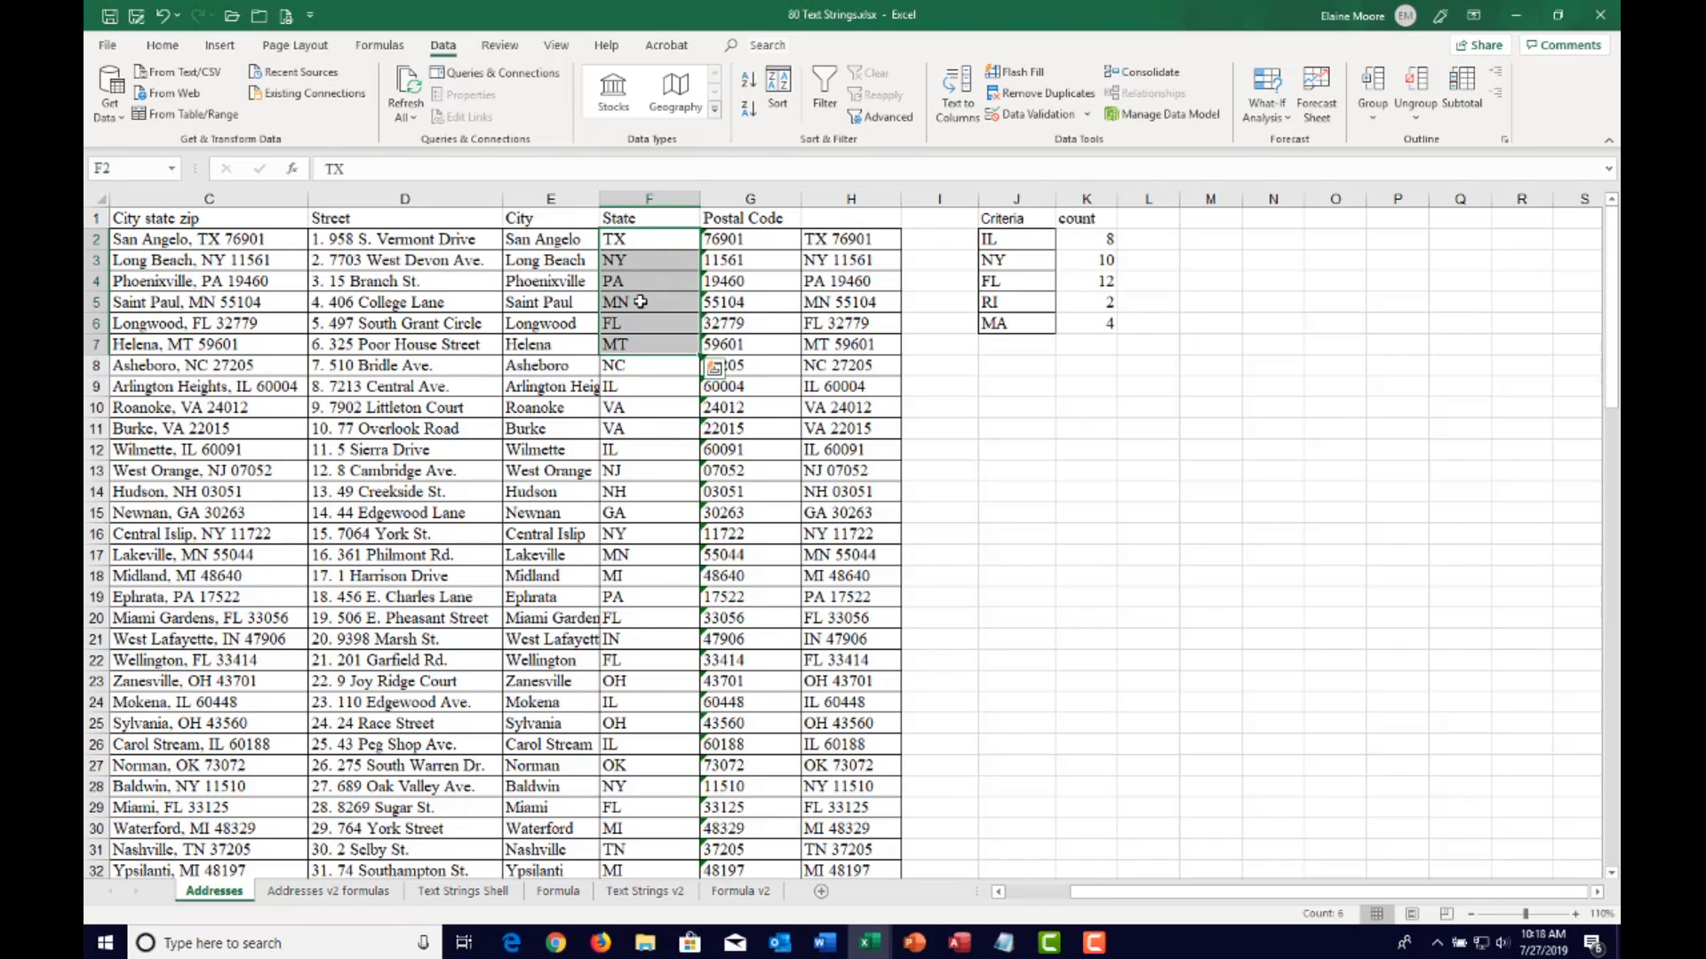
pyautogui.moveTo(640, 302); pyautogui.dragTo(647, 406)
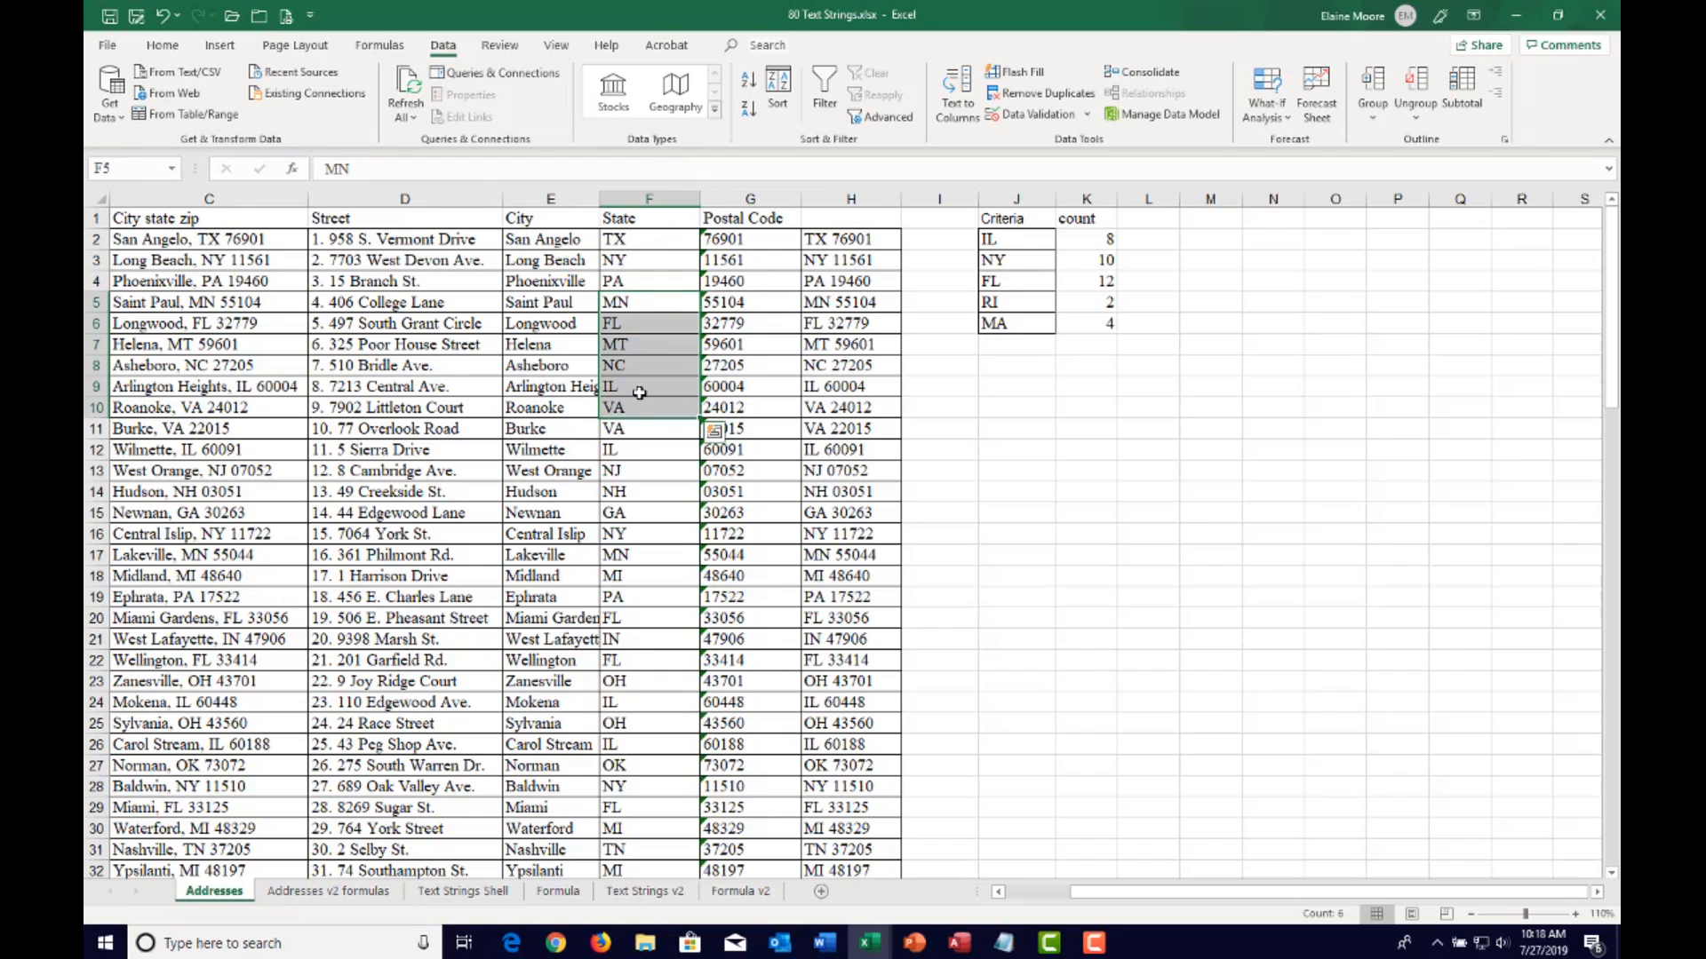
pyautogui.hotkey('ctrl', 'c')
pyautogui.click(1008, 387)
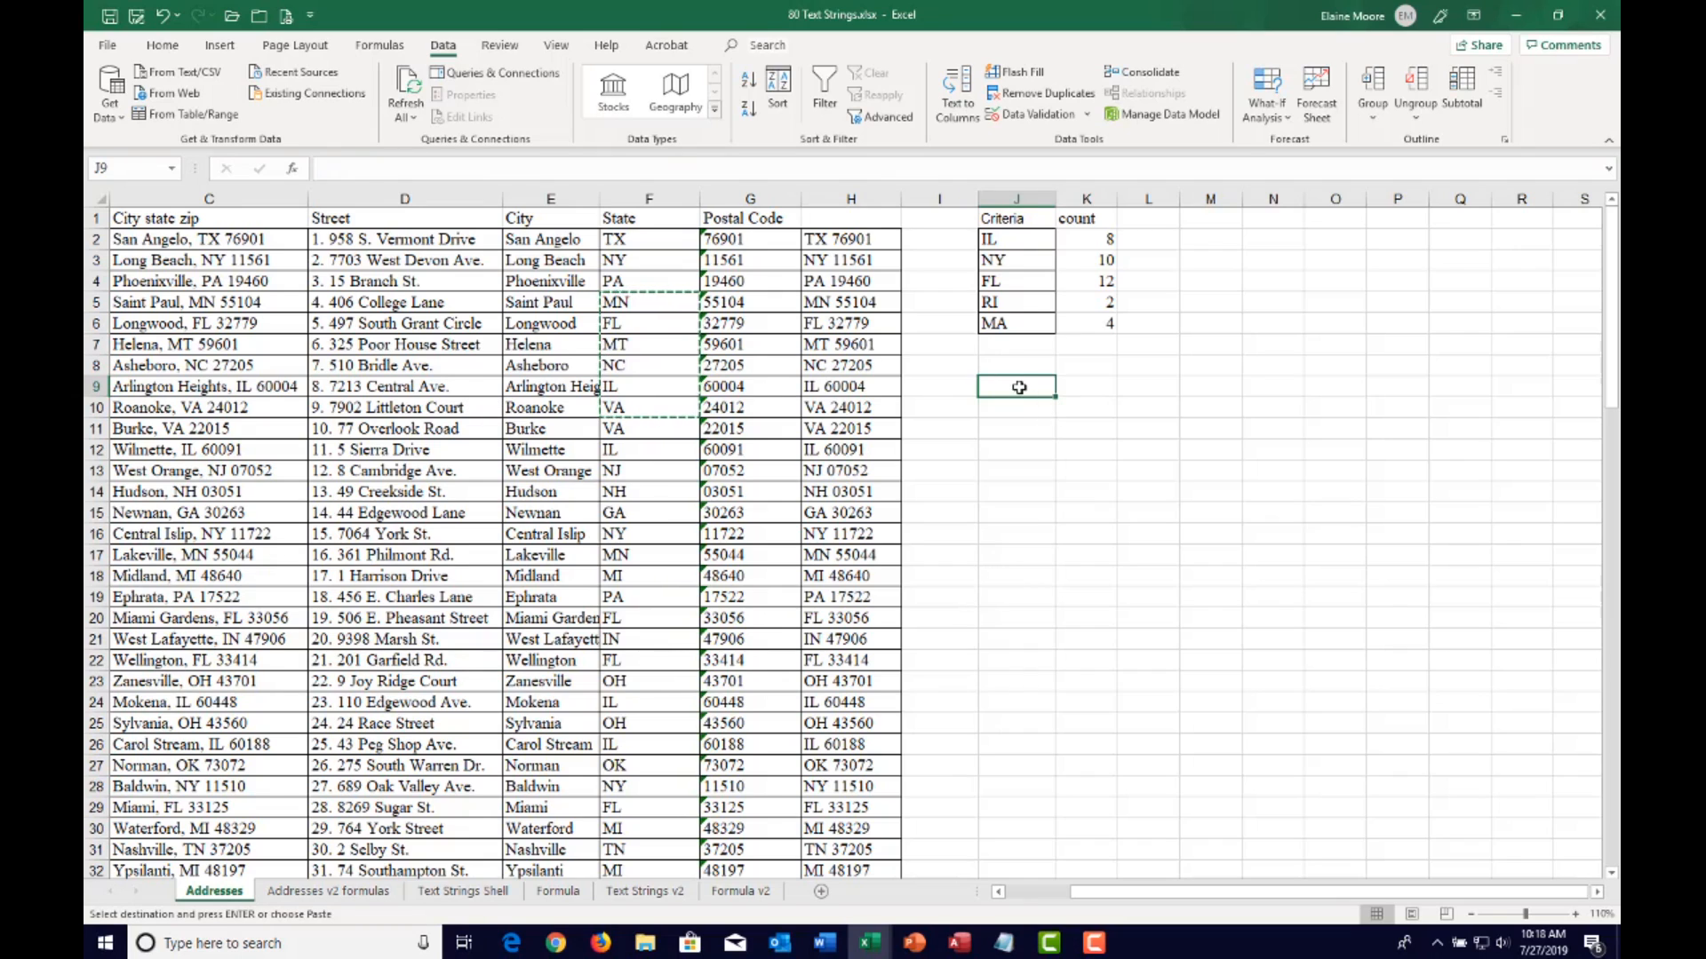
pyautogui.press('Return')
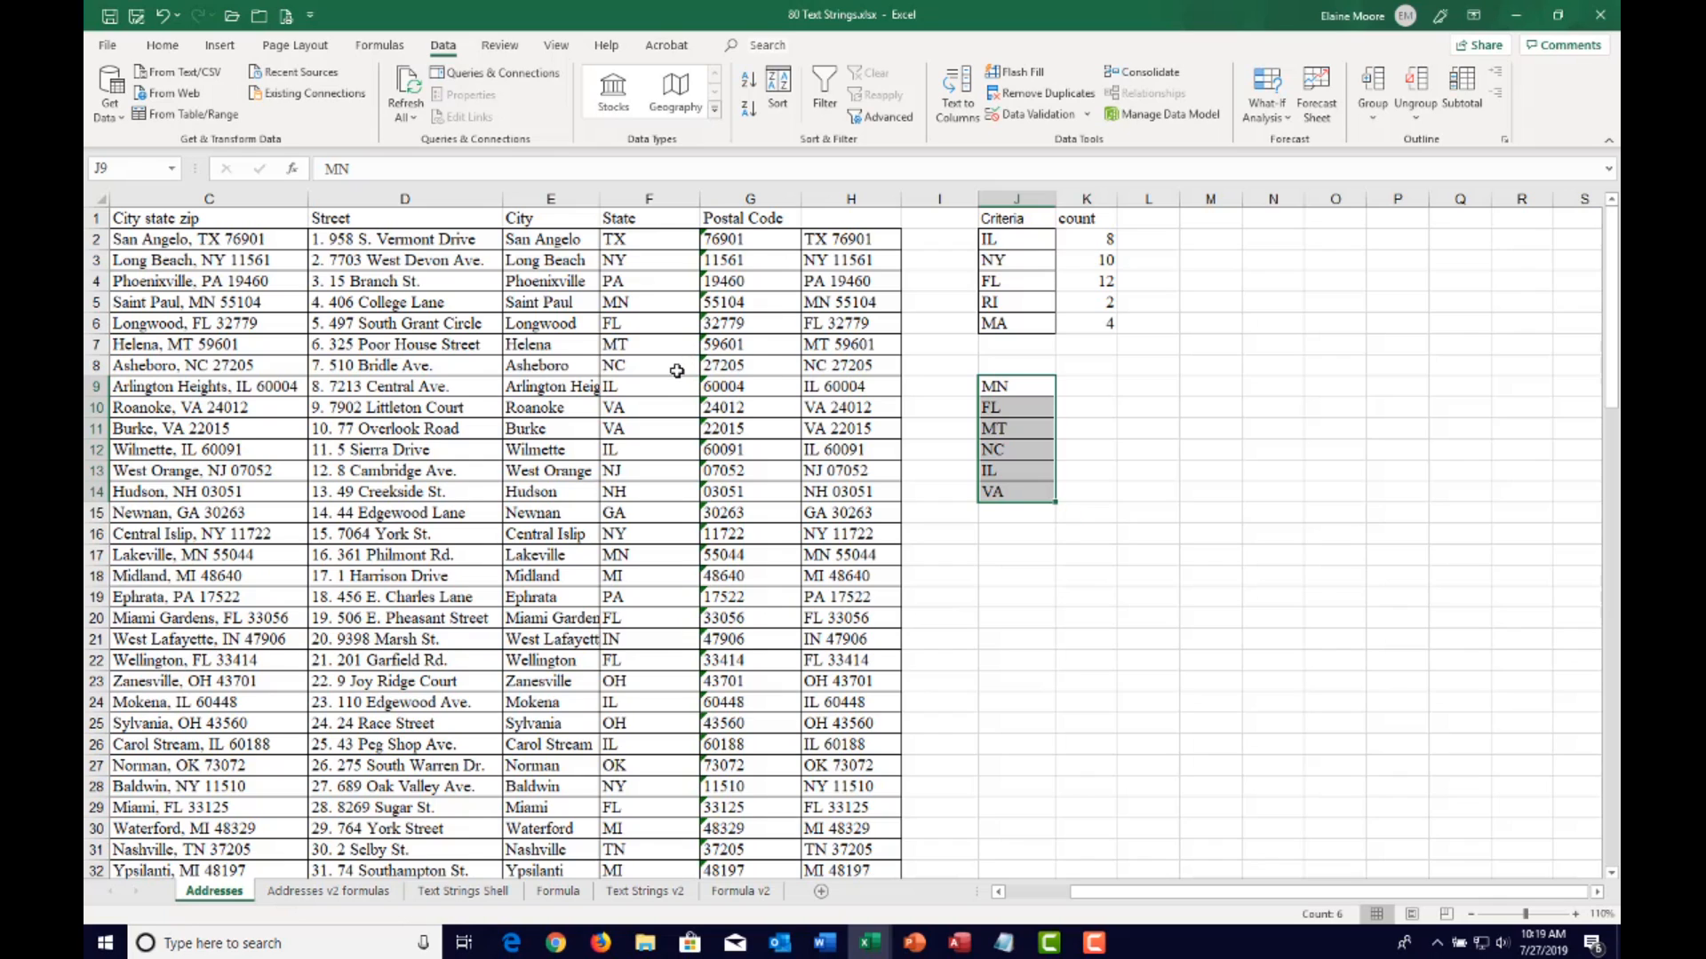
# Examine the COUNTIF formula in K2, including its state range and J2 criterion
pyautogui.click(1092, 386)
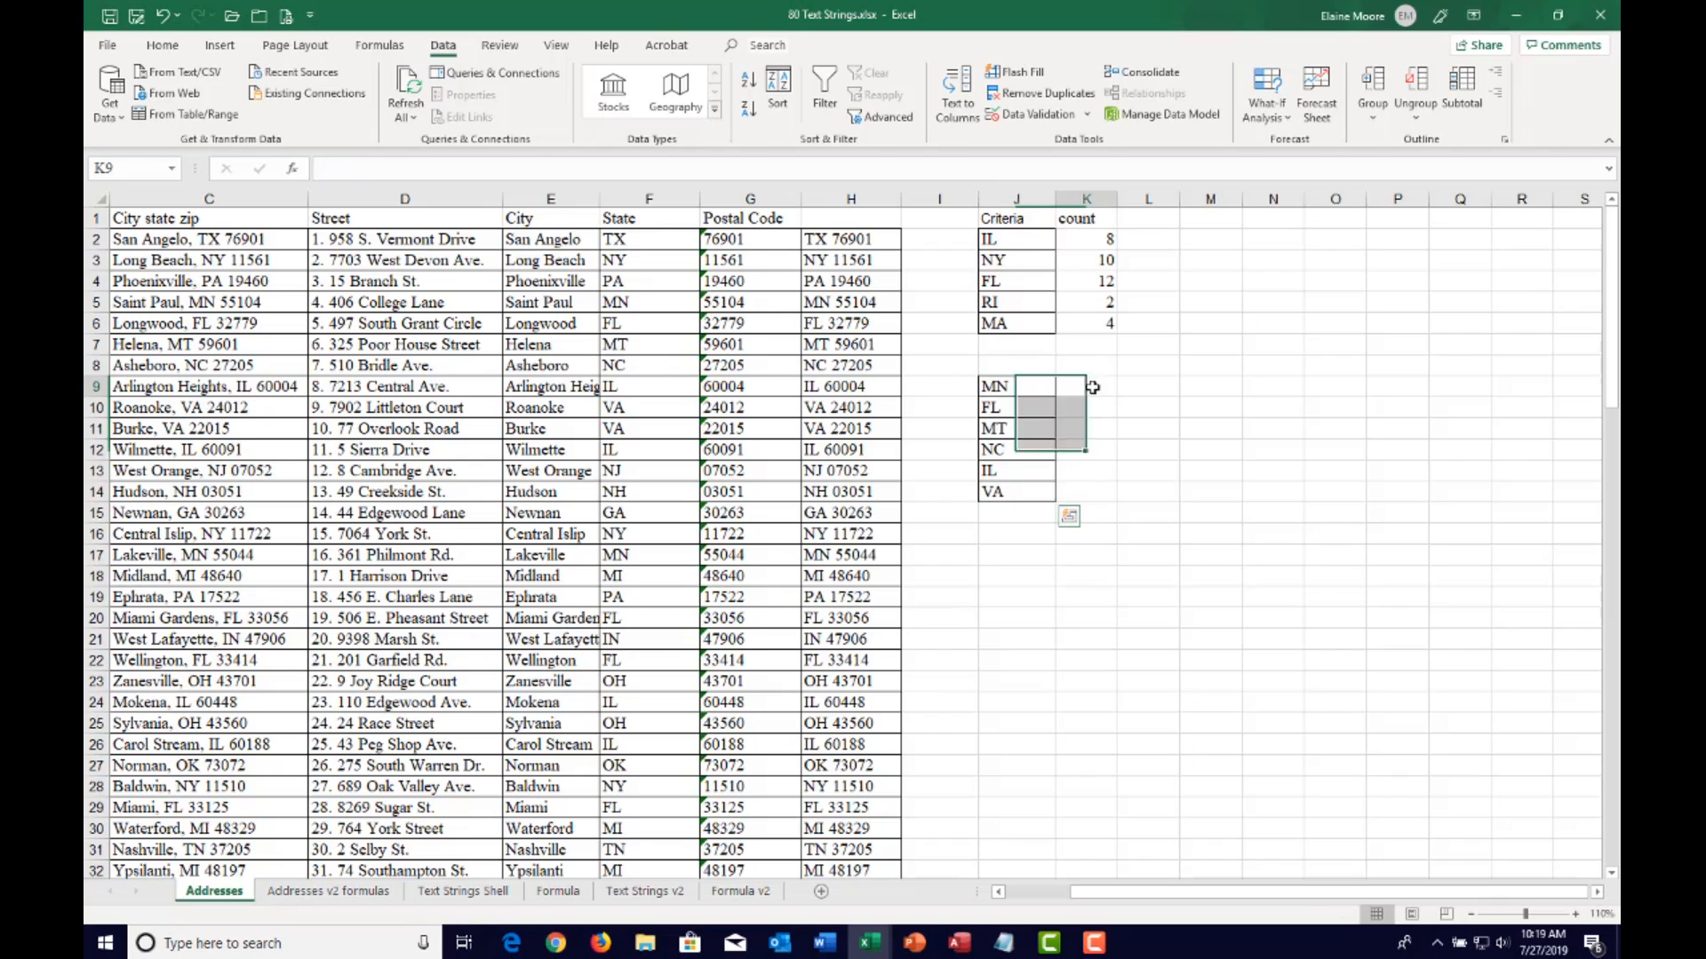
pyautogui.click(1095, 240)
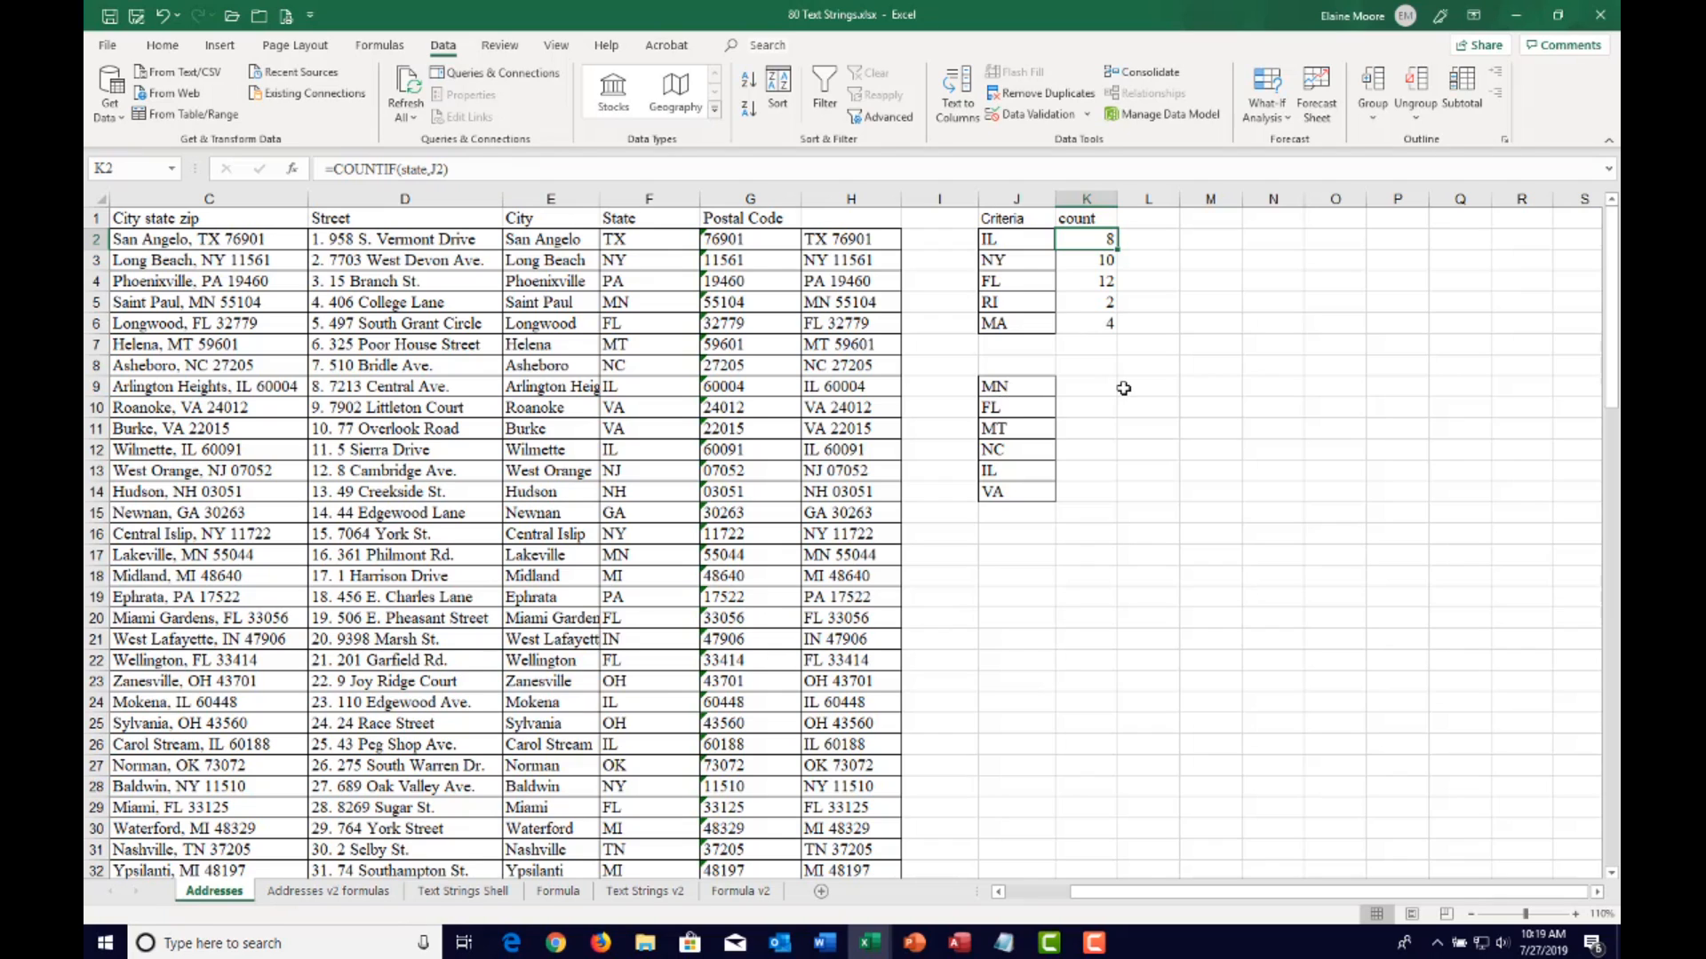
pyautogui.doubleClick(1083, 242)
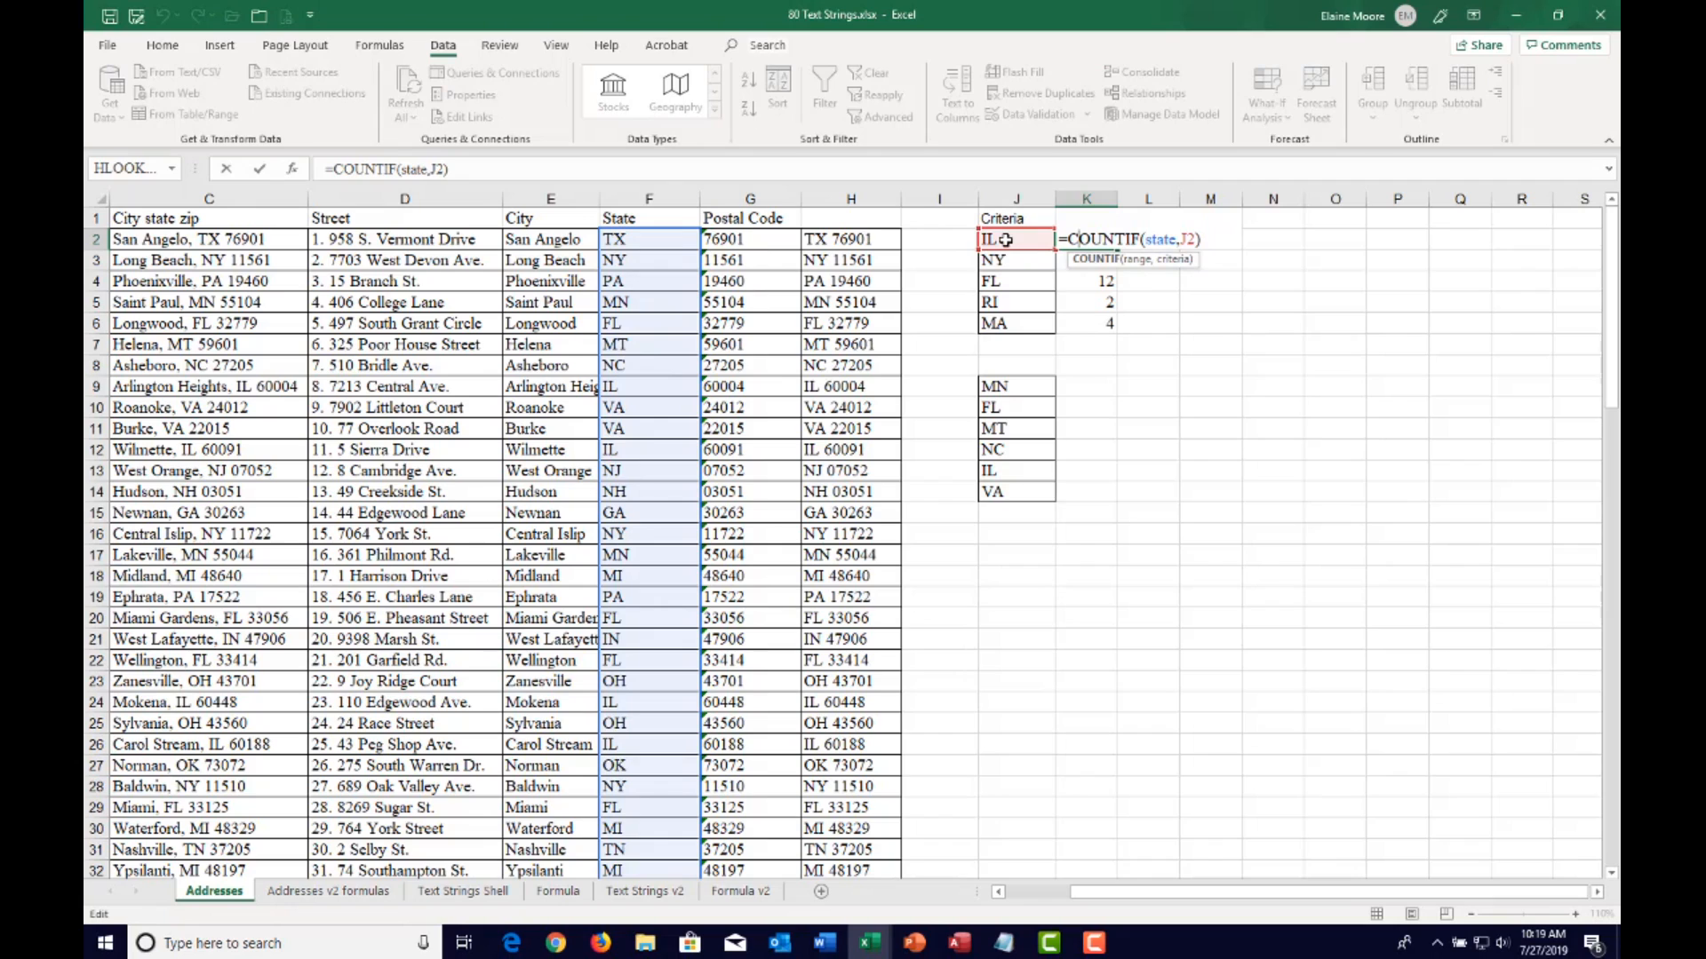
# Start inserting a function in K9 and search the function list for count
pyautogui.click(1091, 384)
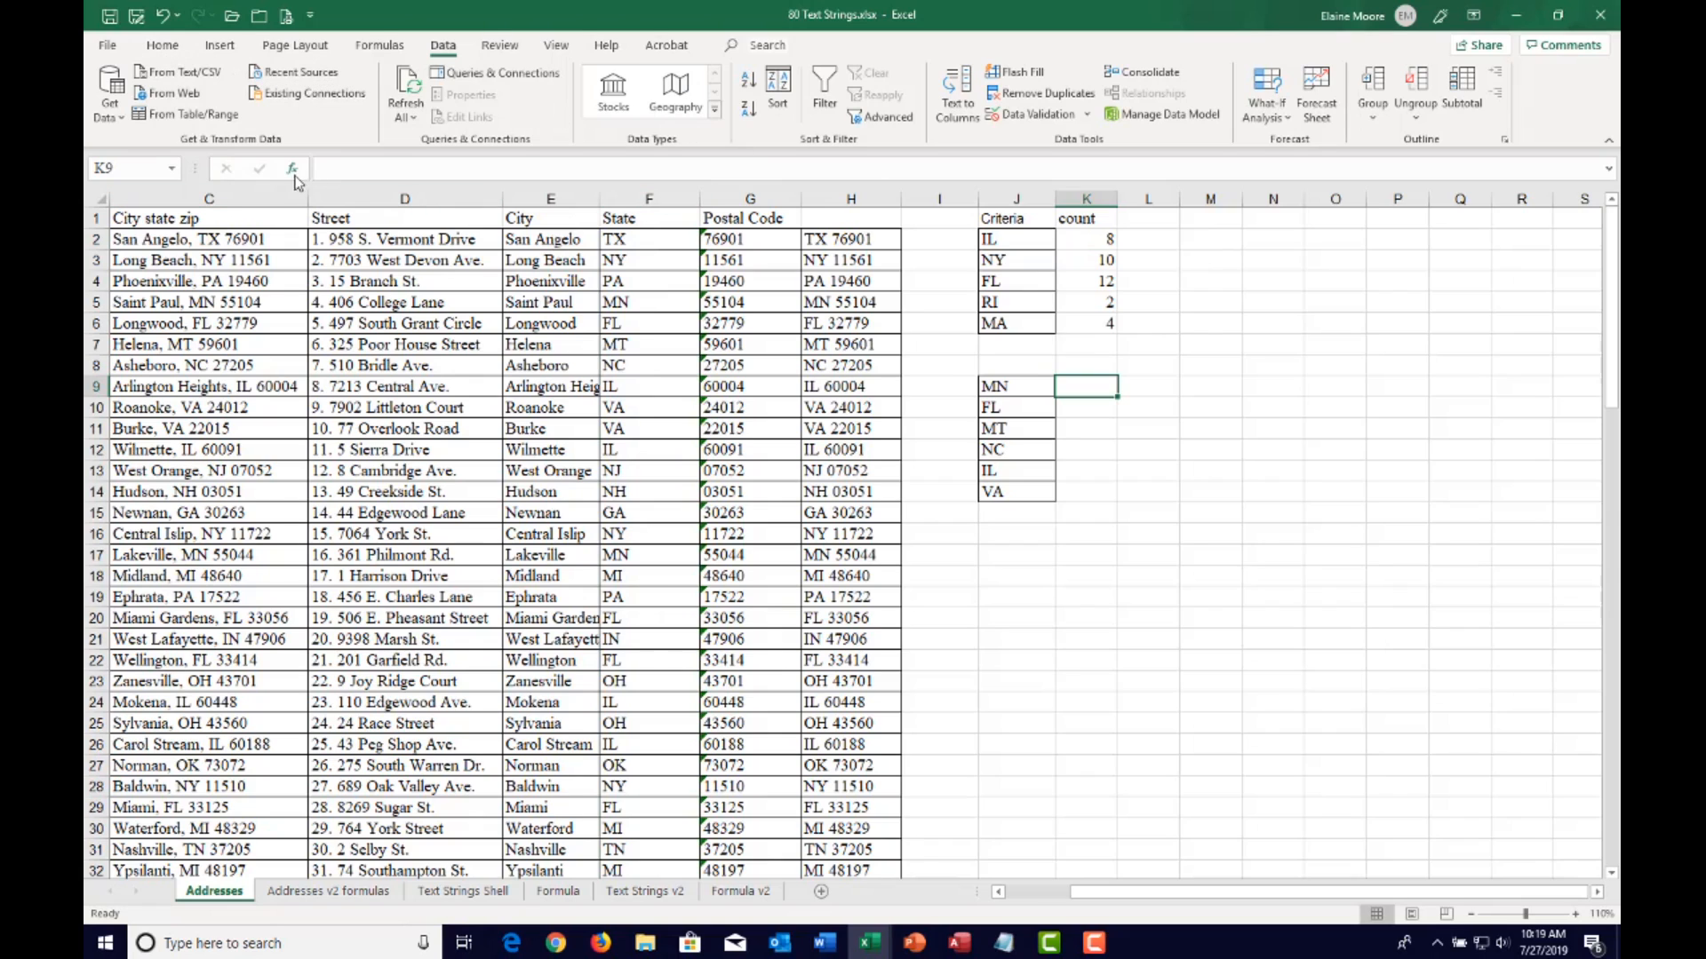
pyautogui.click(164, 47)
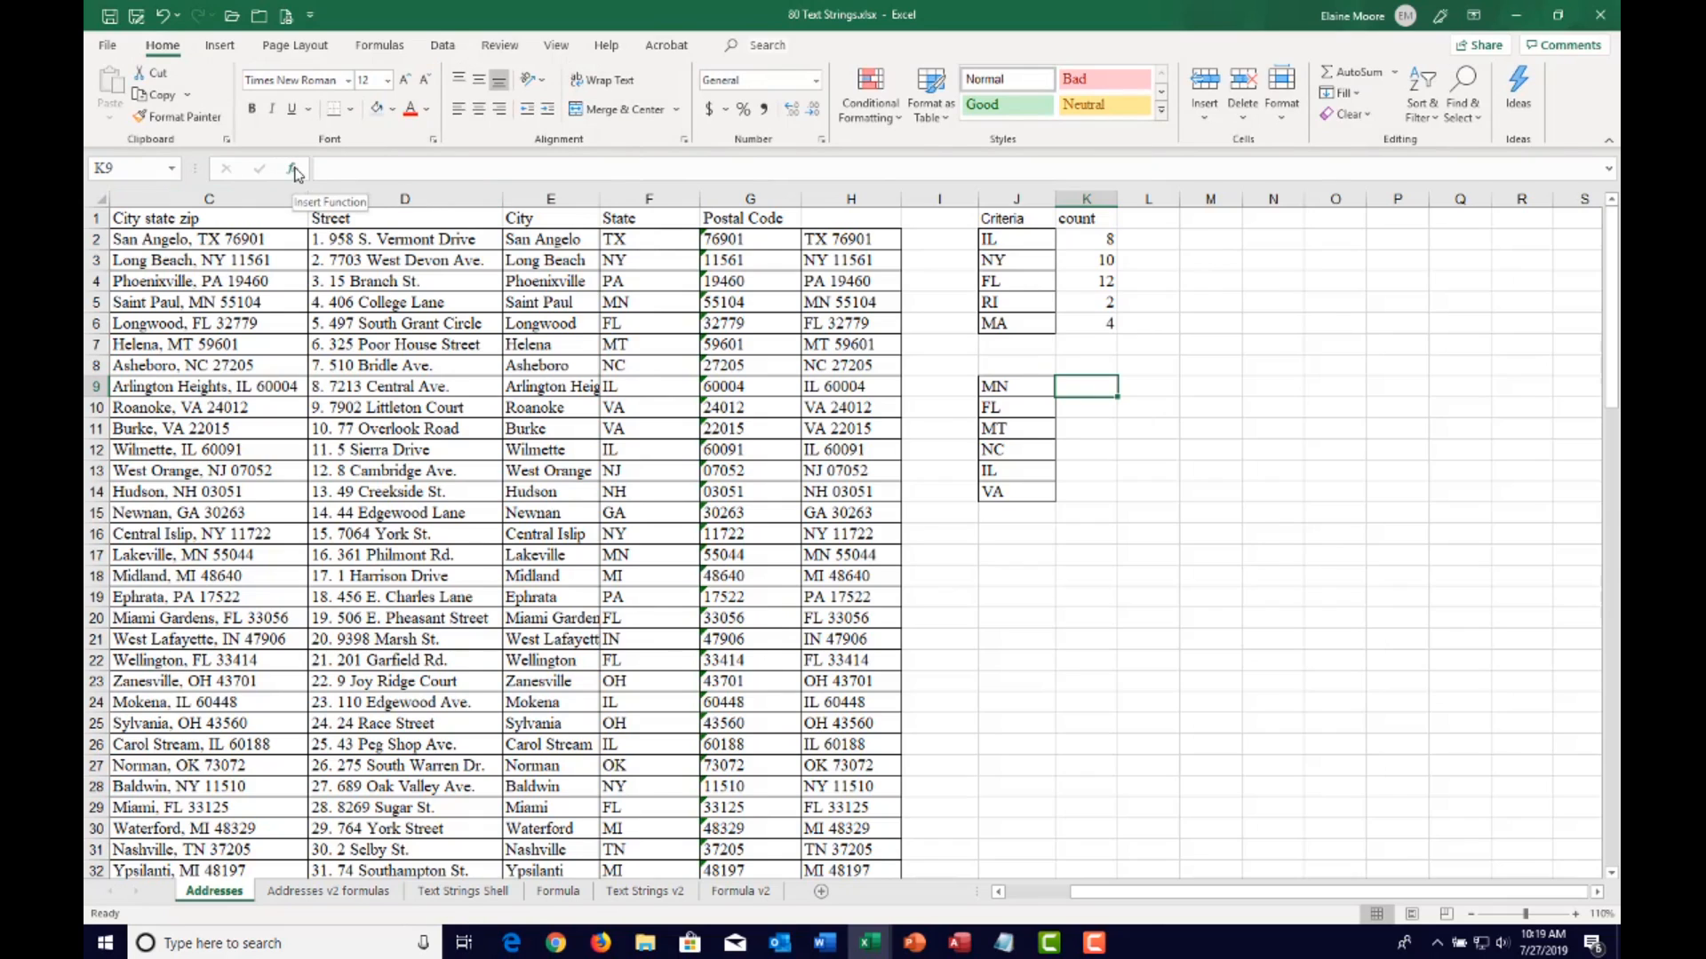
pyautogui.click(294, 170)
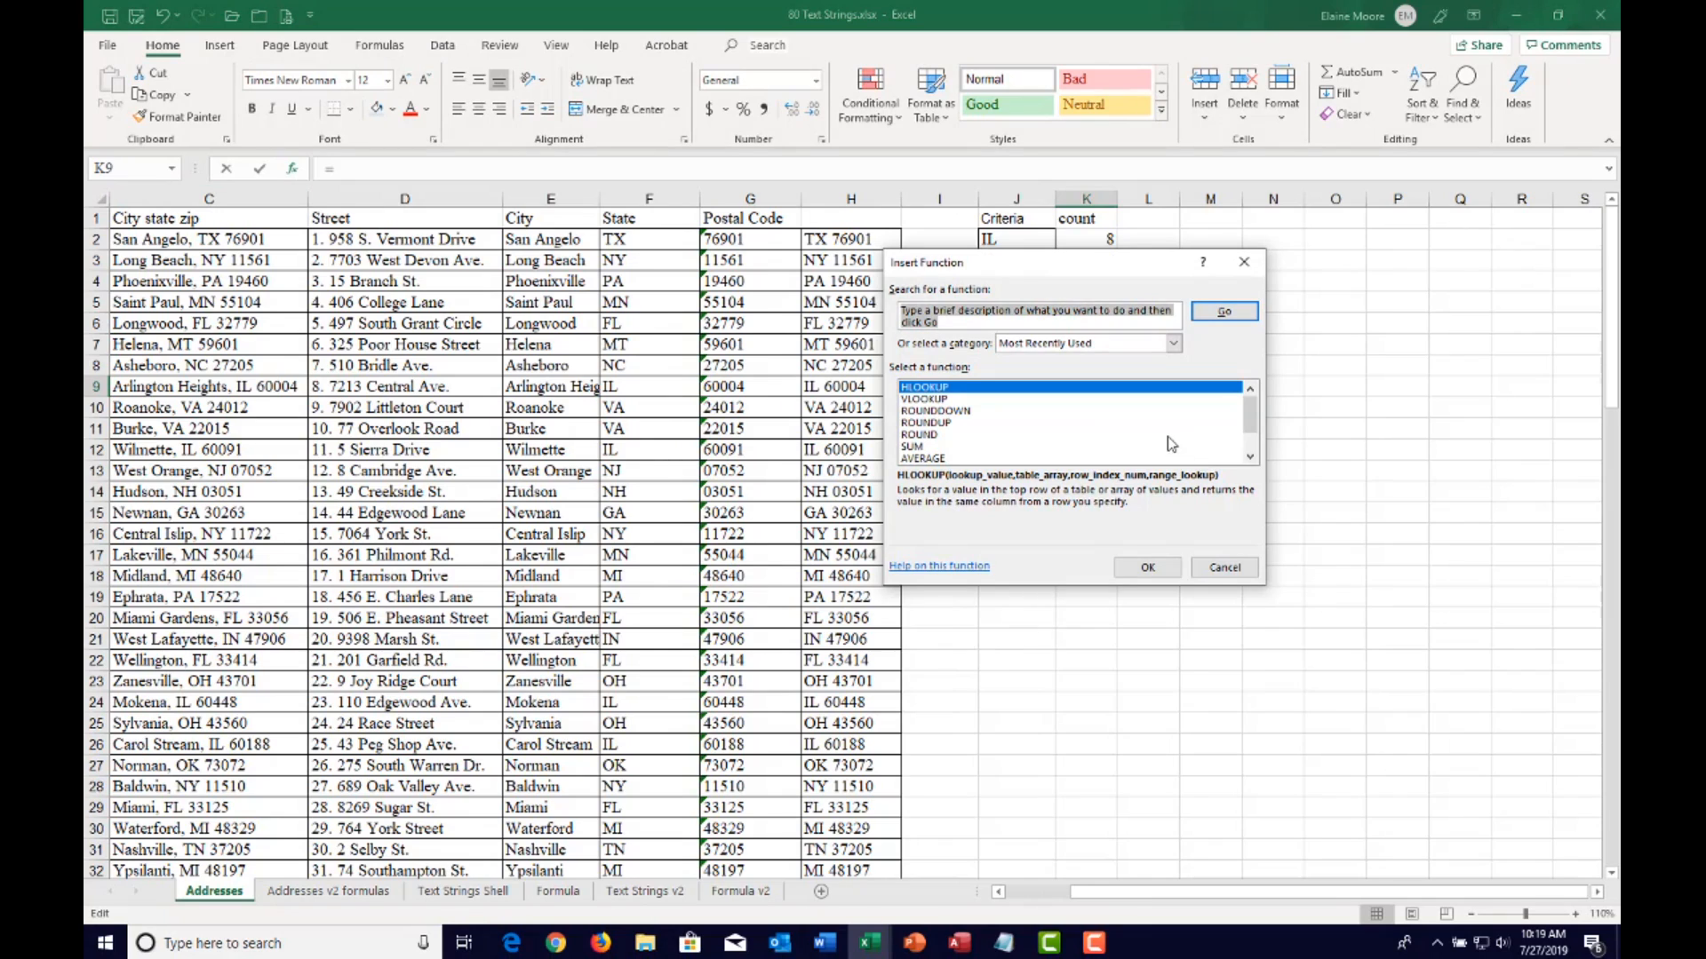
pyautogui.write('count')
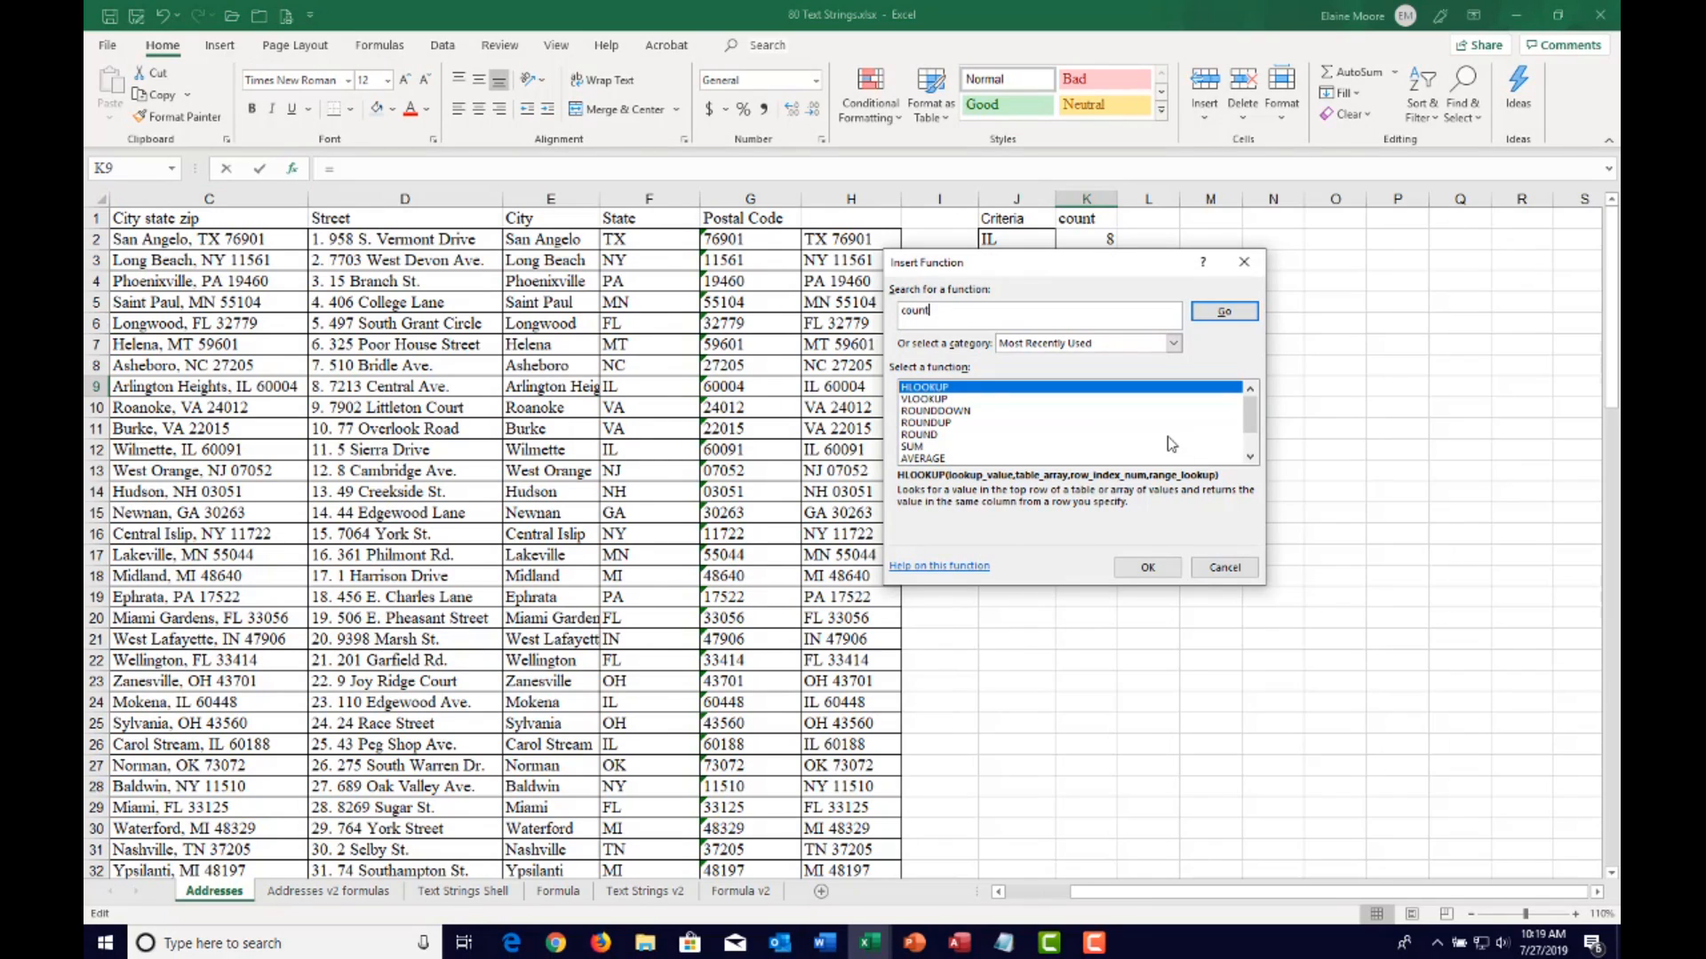
pyautogui.press('Return')
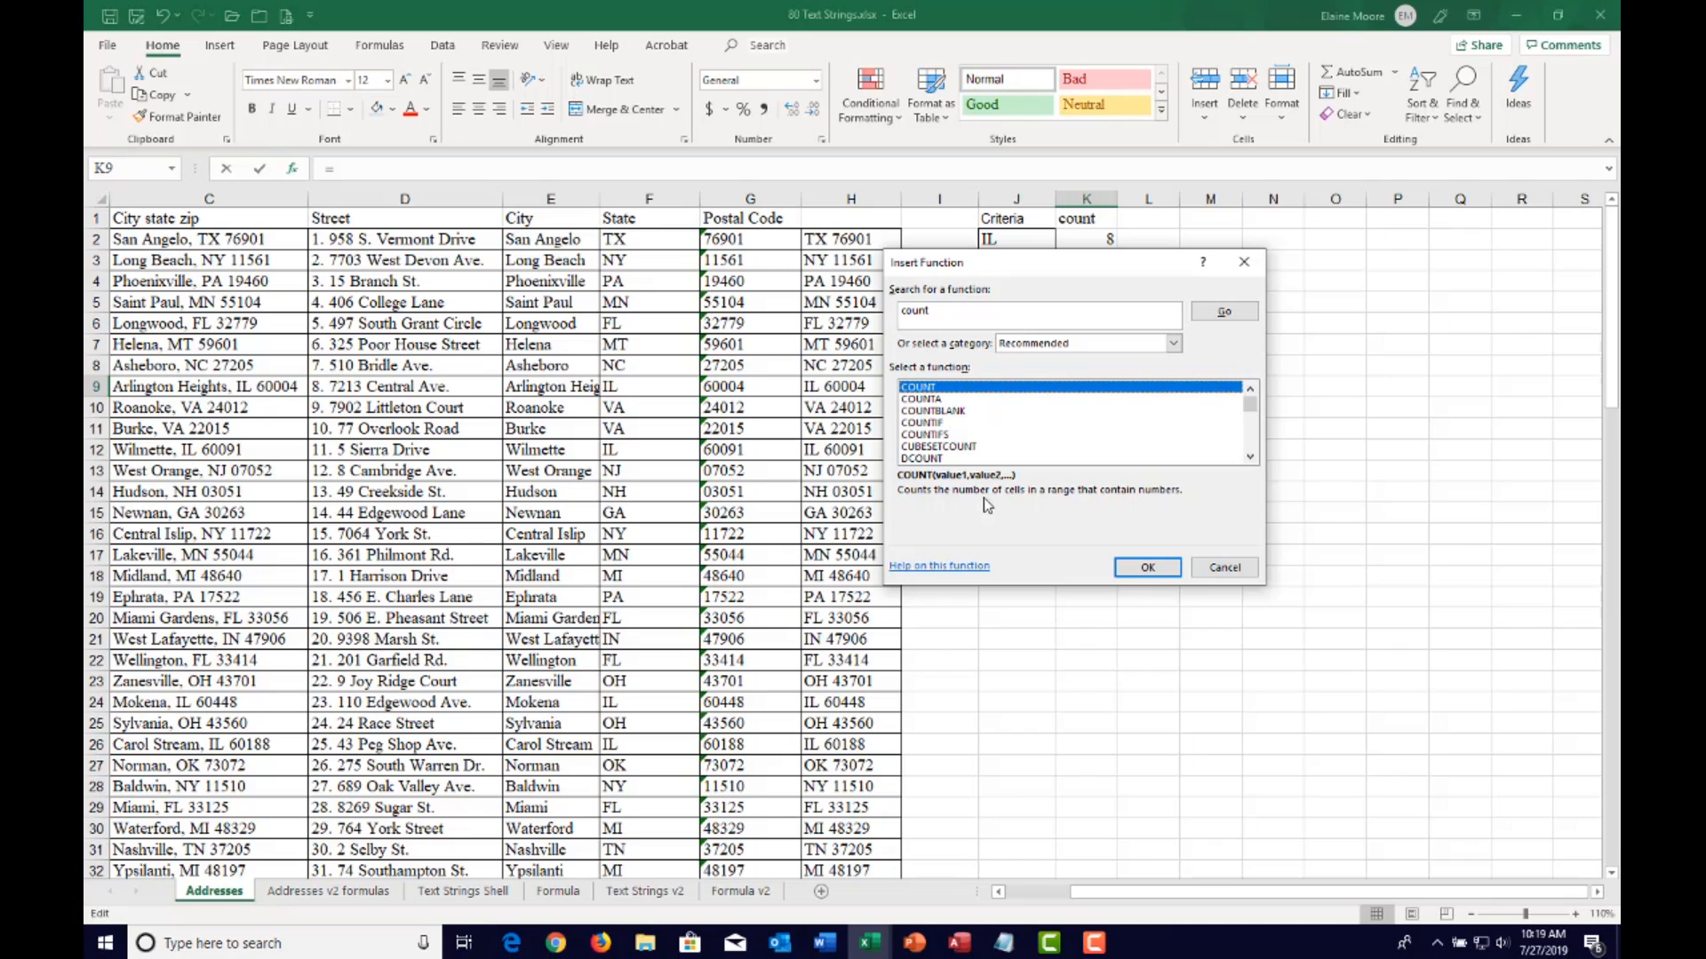
# Compare the descriptions of COUNTA, COUNTBLANK, COUNTIF and COUNTIFS, and choose COUNTIF for K9
pyautogui.click(924, 401)
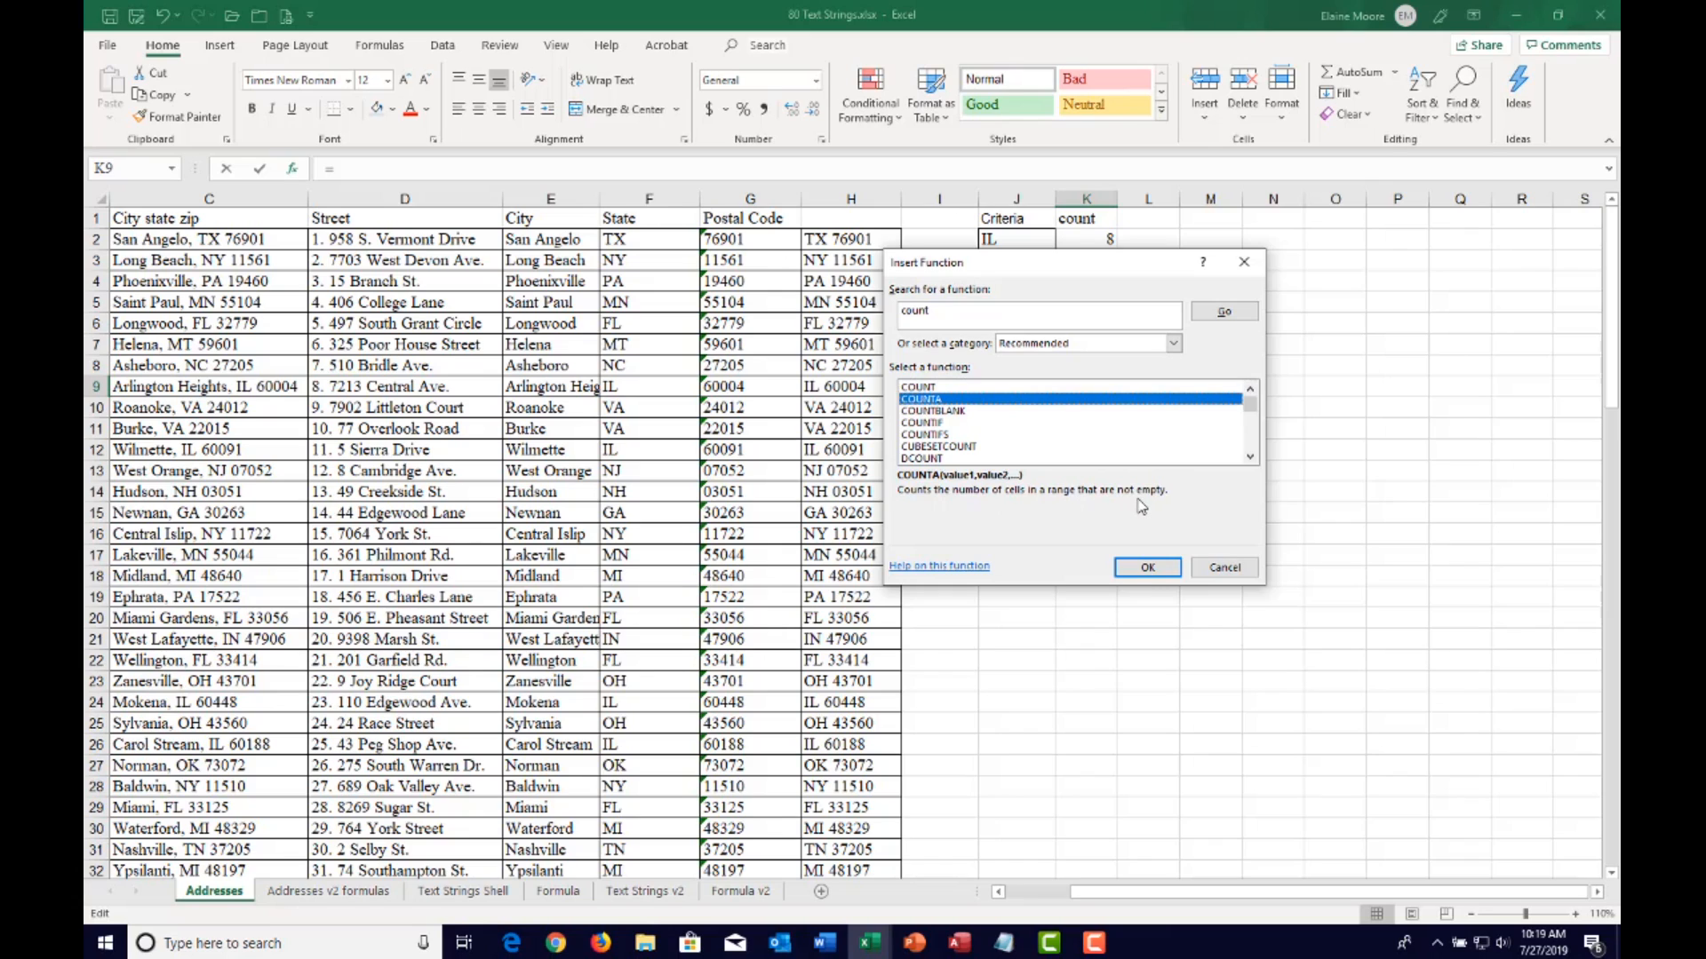
pyautogui.click(992, 412)
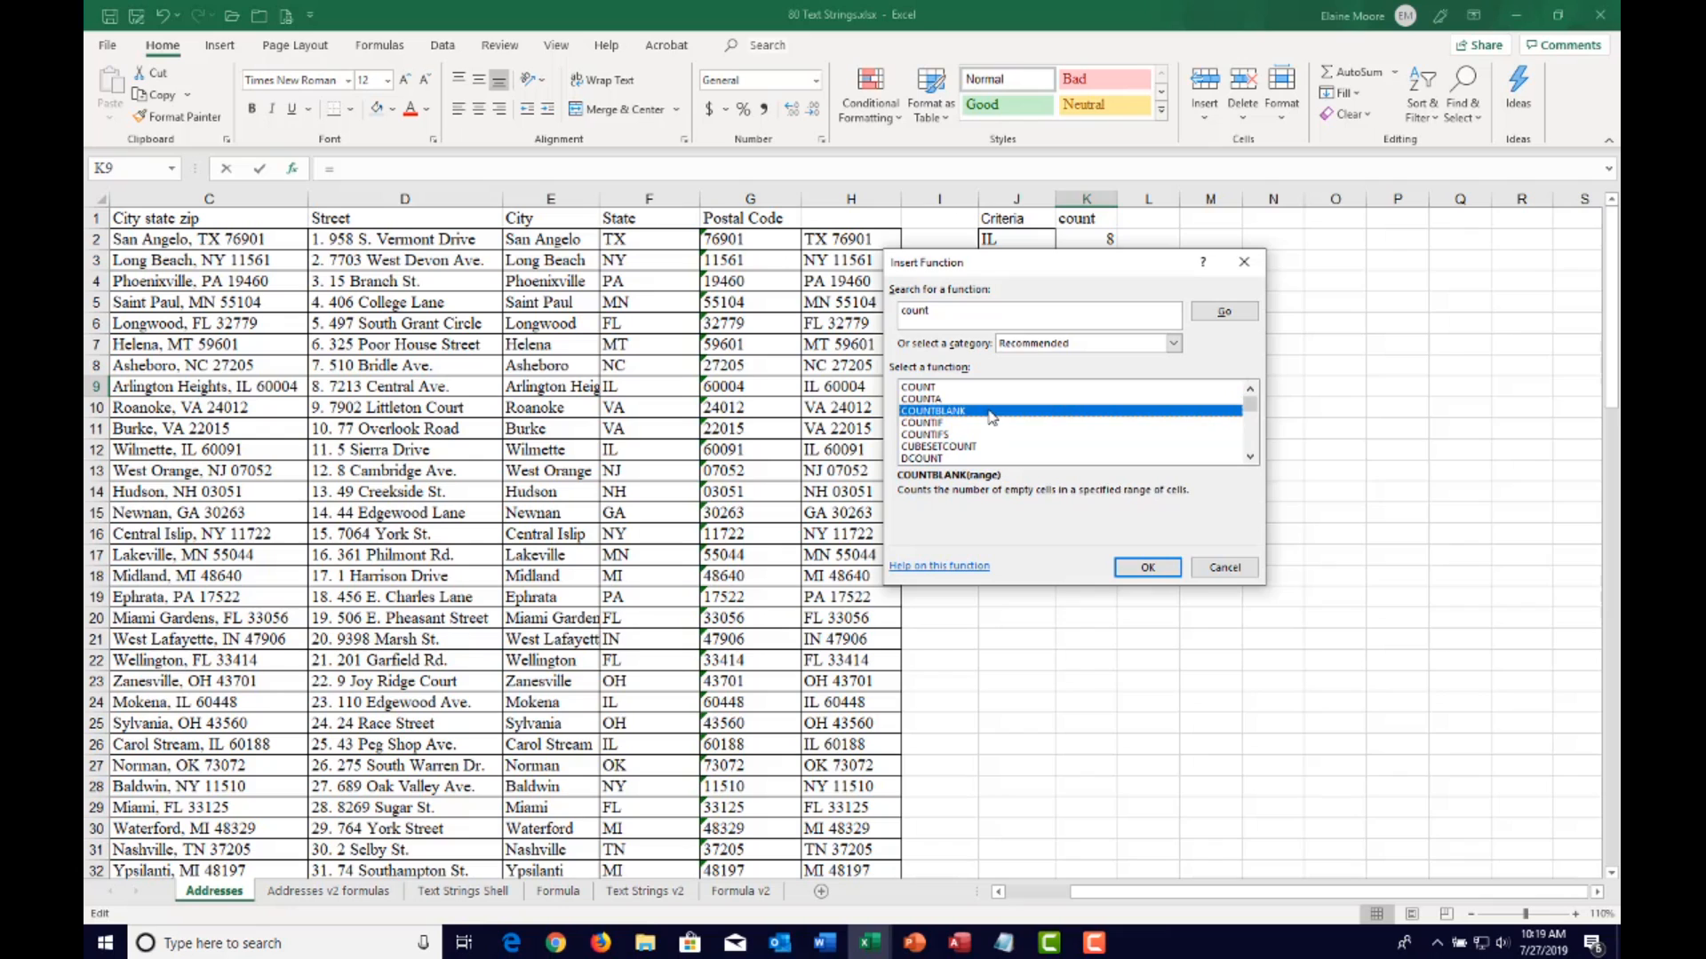
pyautogui.click(952, 425)
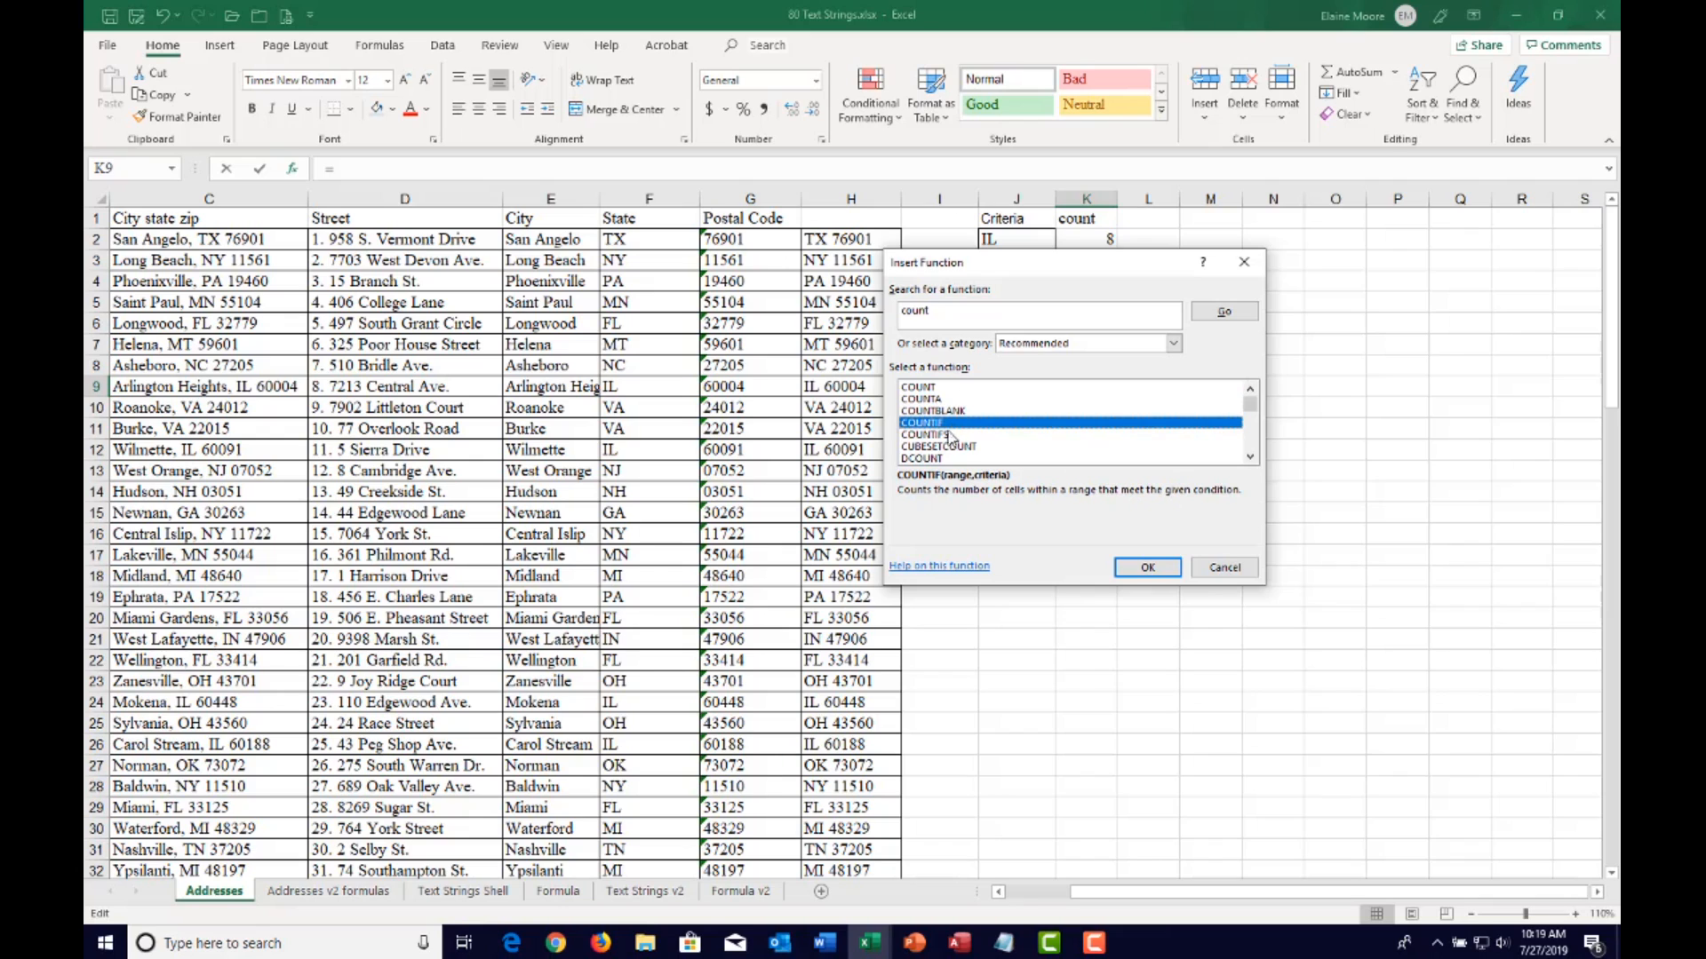
pyautogui.click(949, 435)
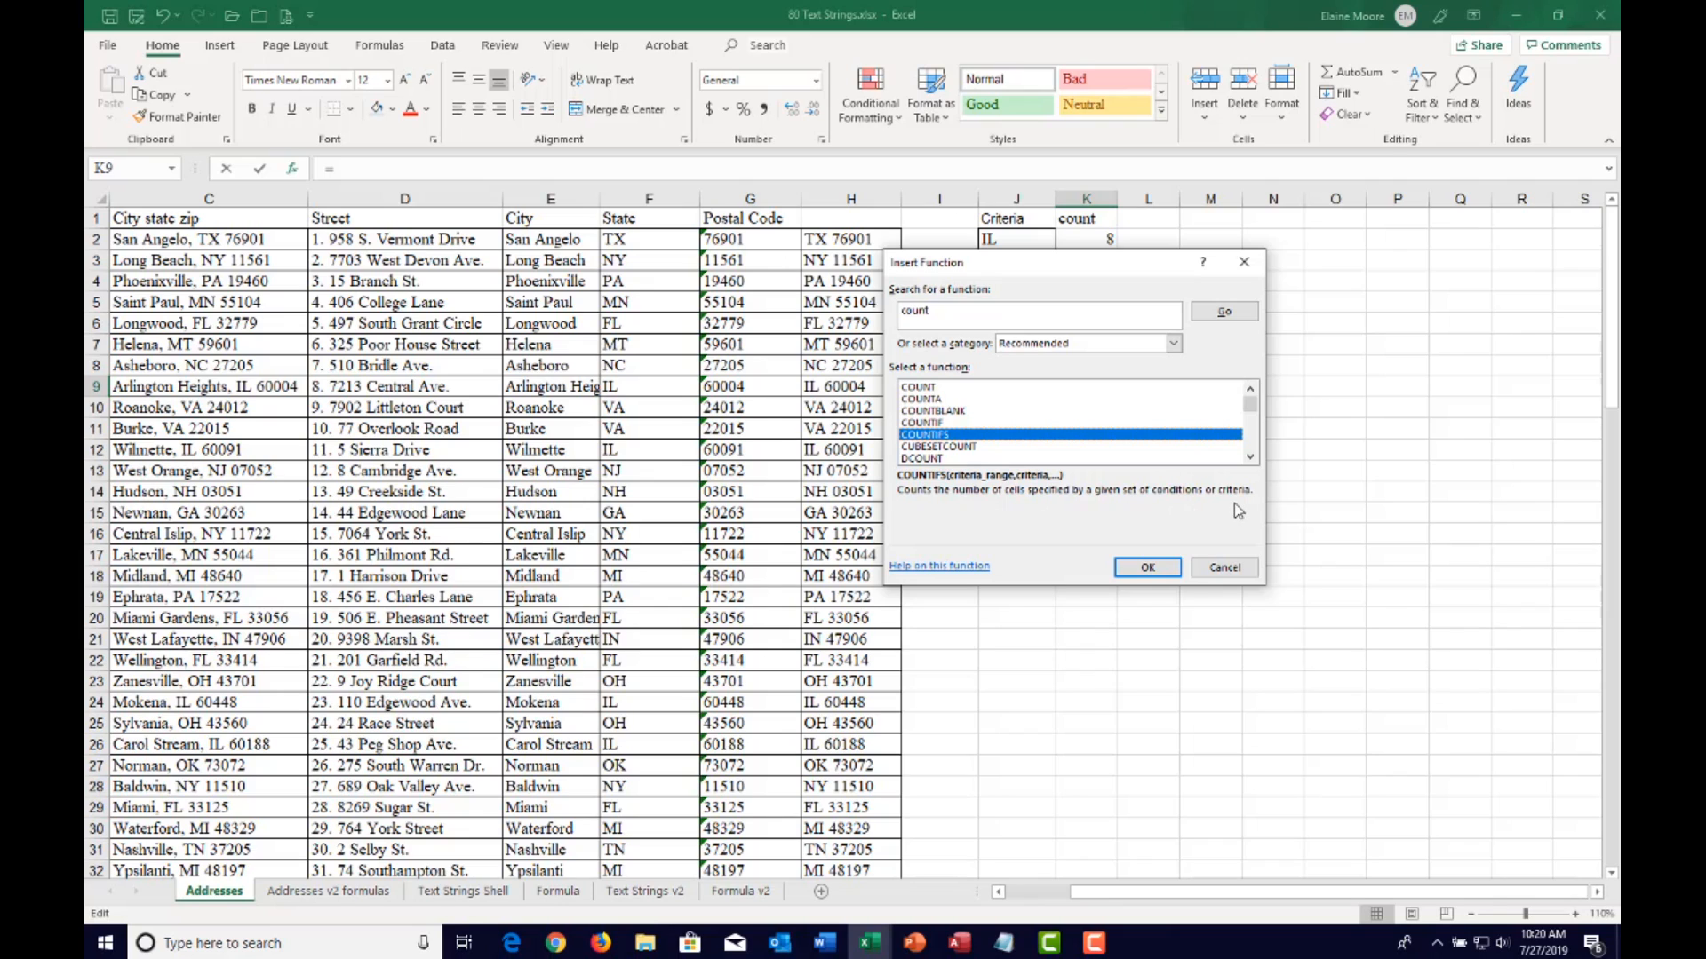
pyautogui.click(924, 426)
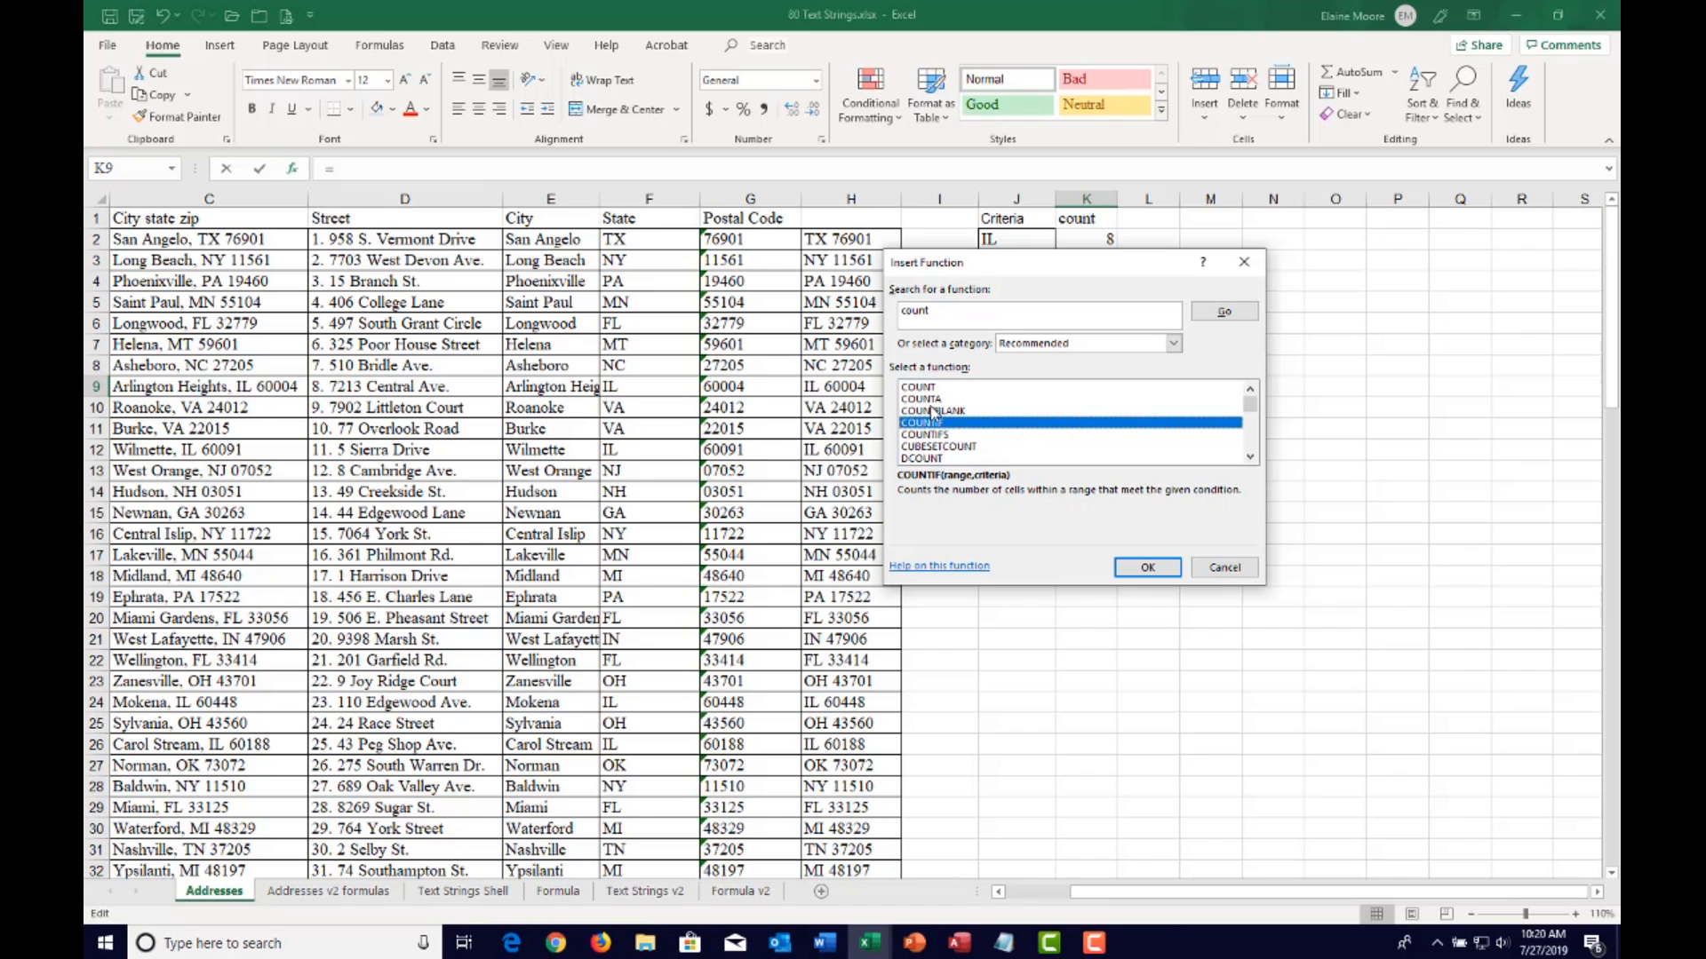
pyautogui.click(1147, 567)
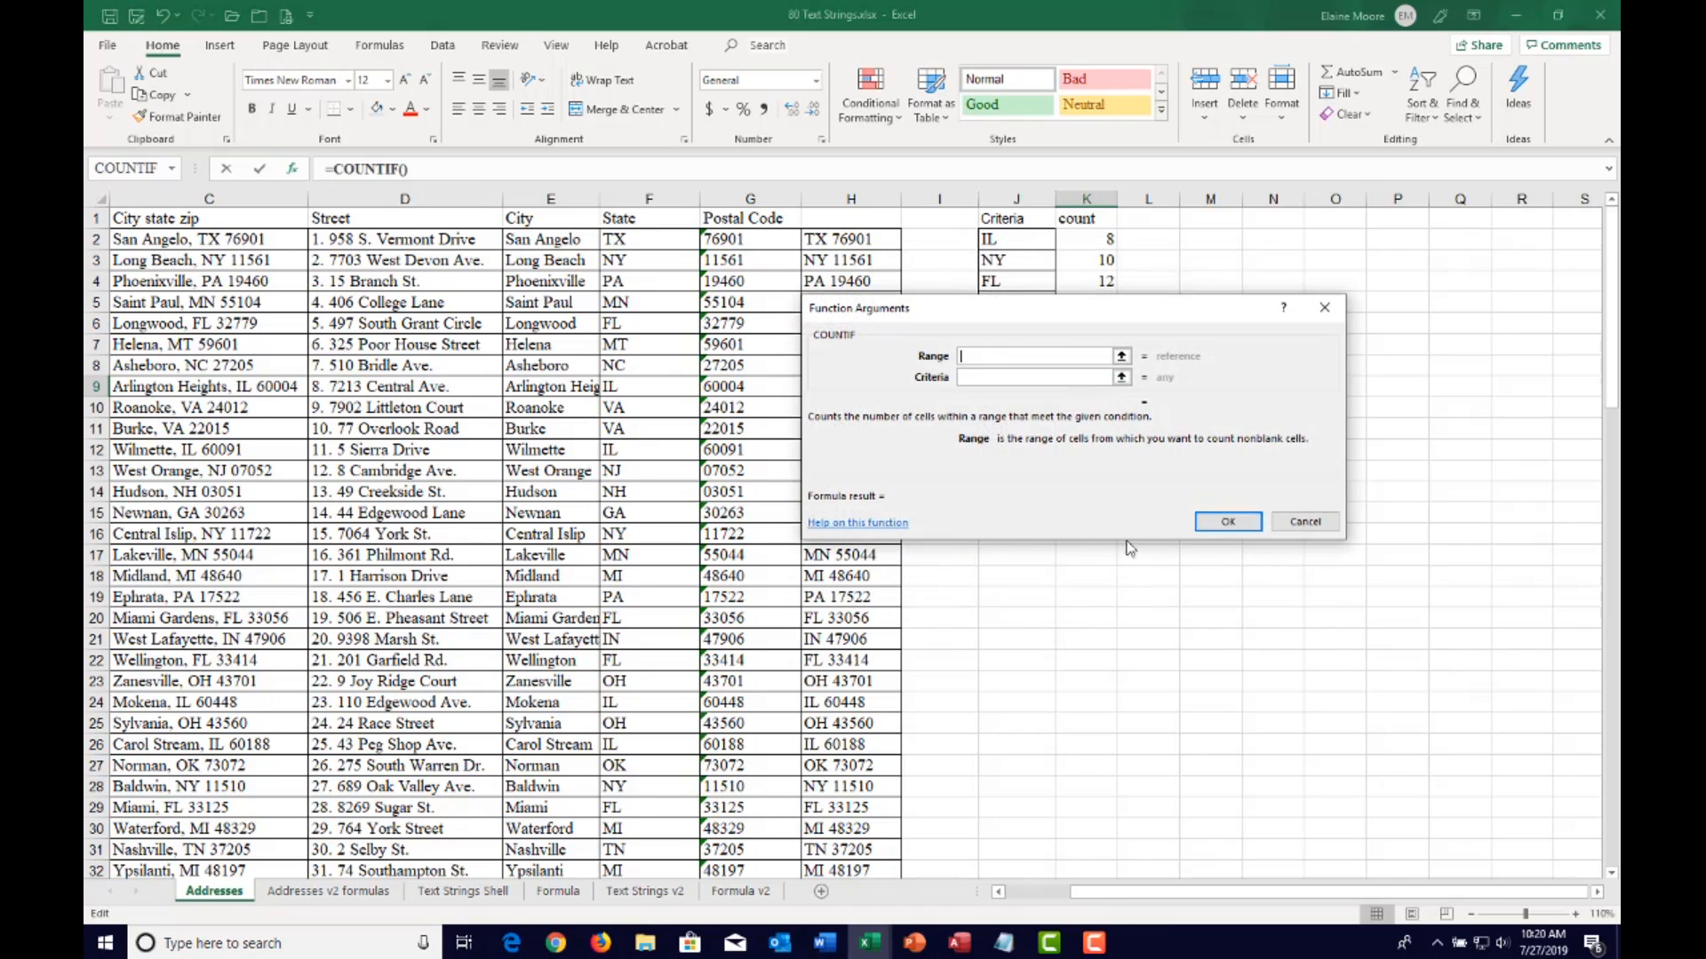
# Set the COUNTIF range argument to the named range state
pyautogui.moveTo(1015, 292); pyautogui.dragTo(1164, 358)
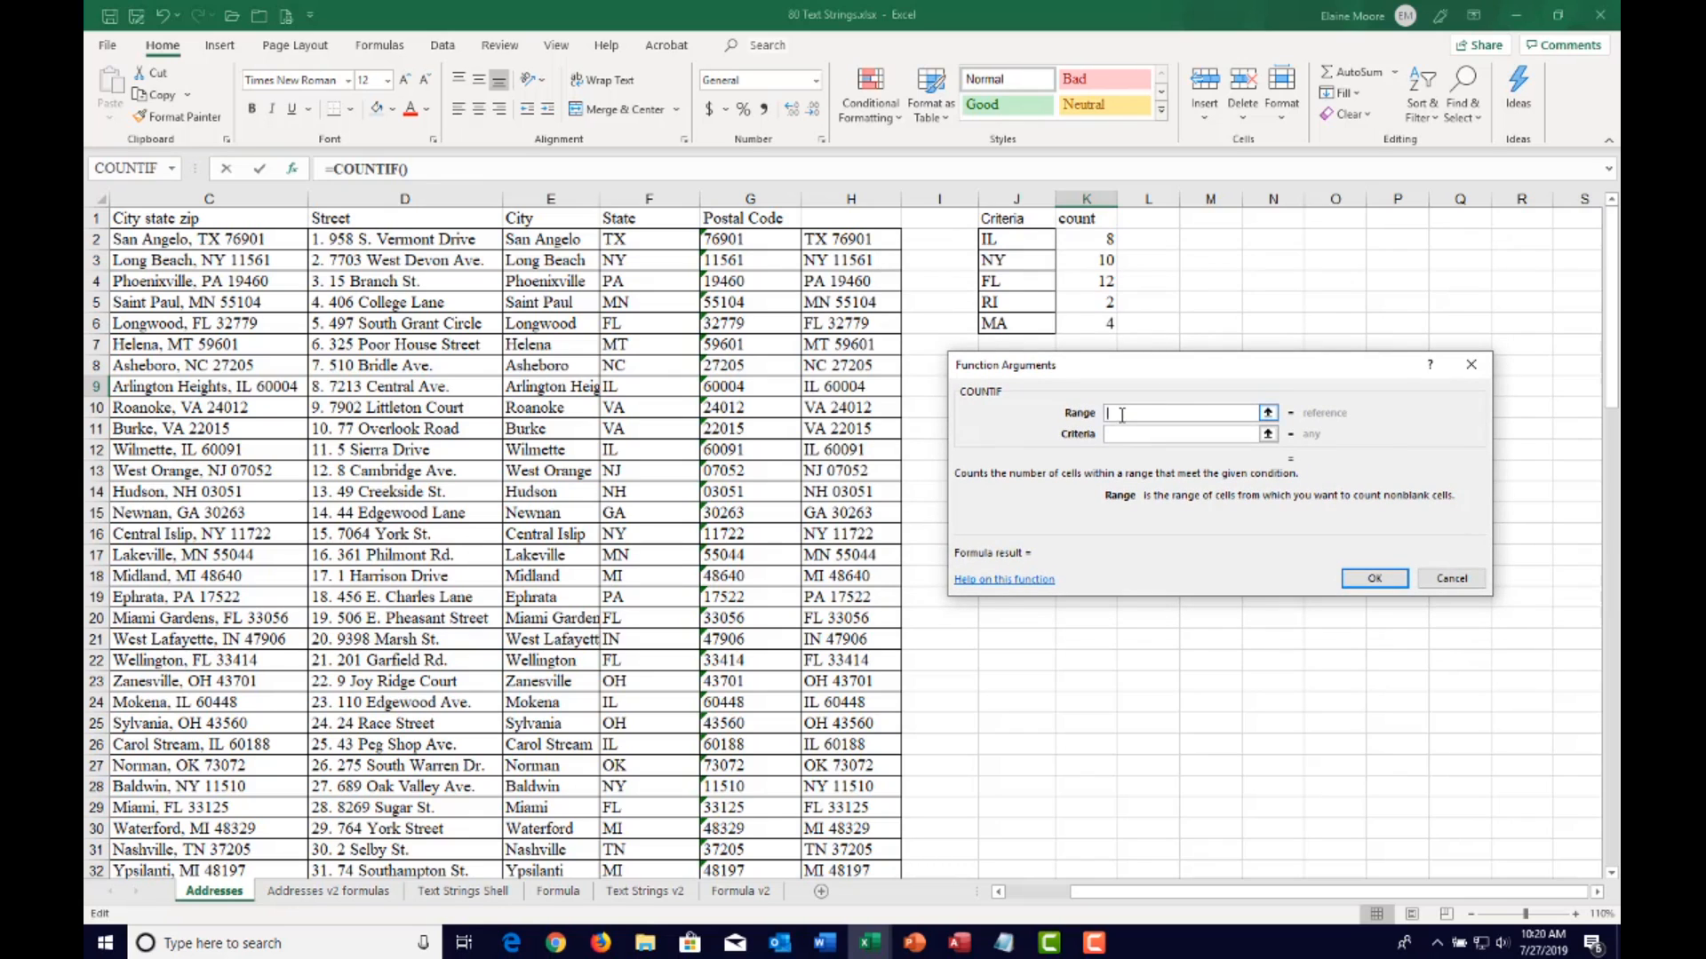
pyautogui.write('State')
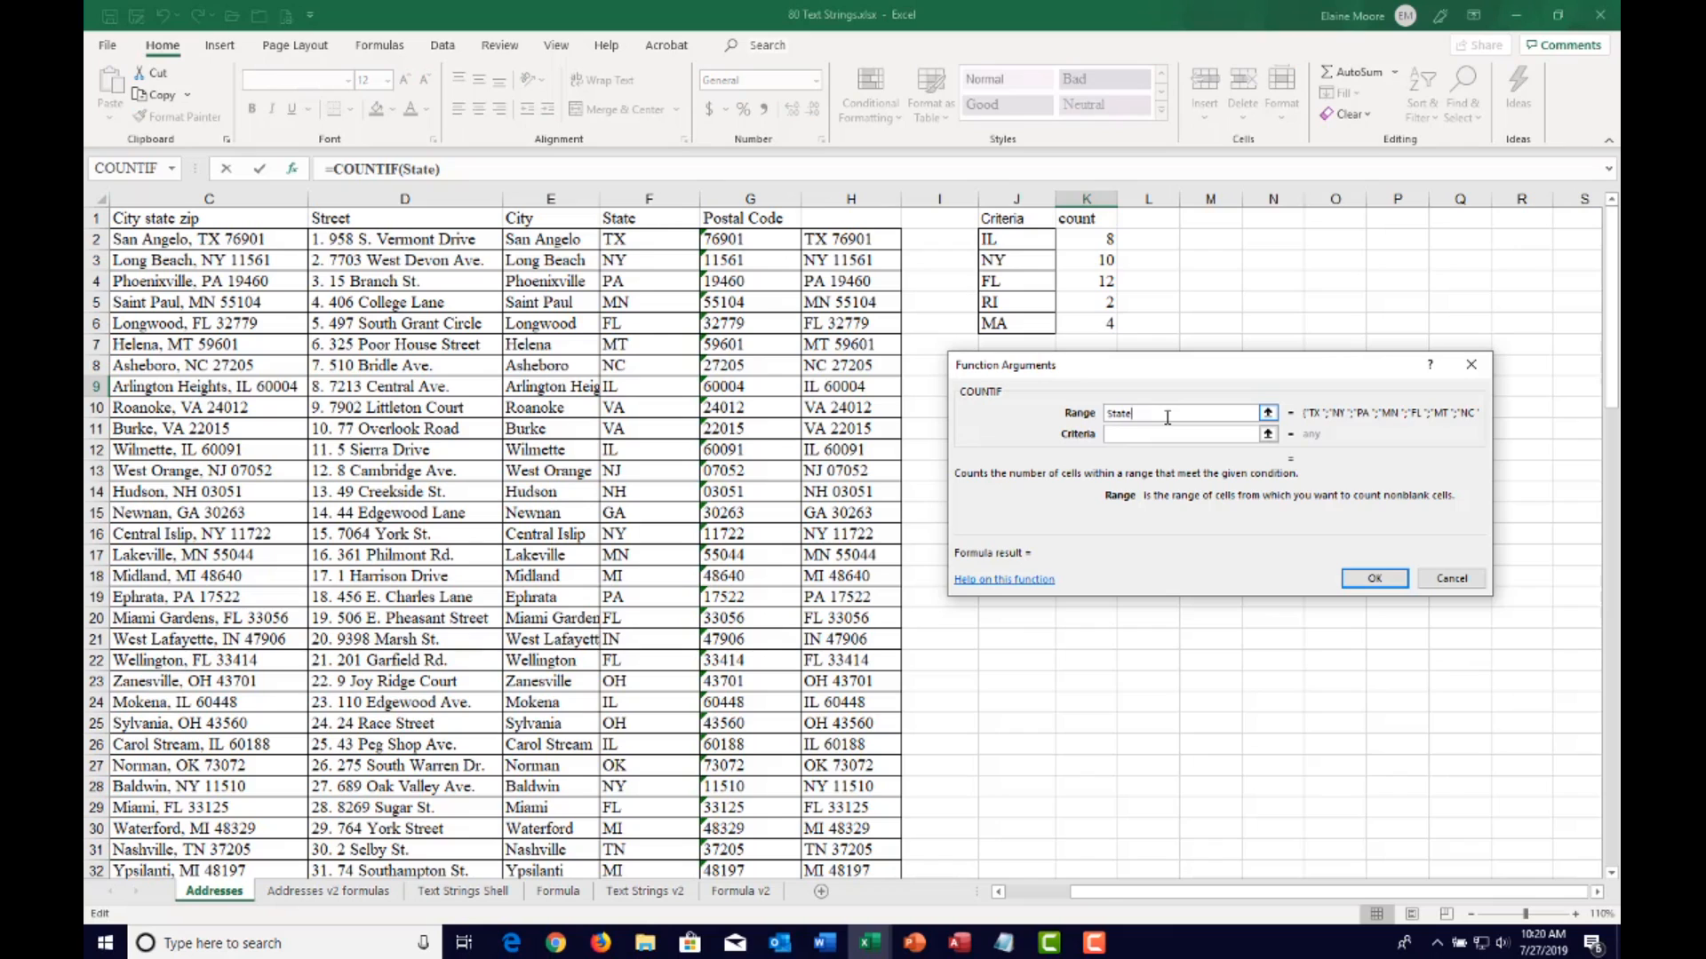
pyautogui.press('Delete')
pyautogui.write('s')
pyautogui.press('Tab')
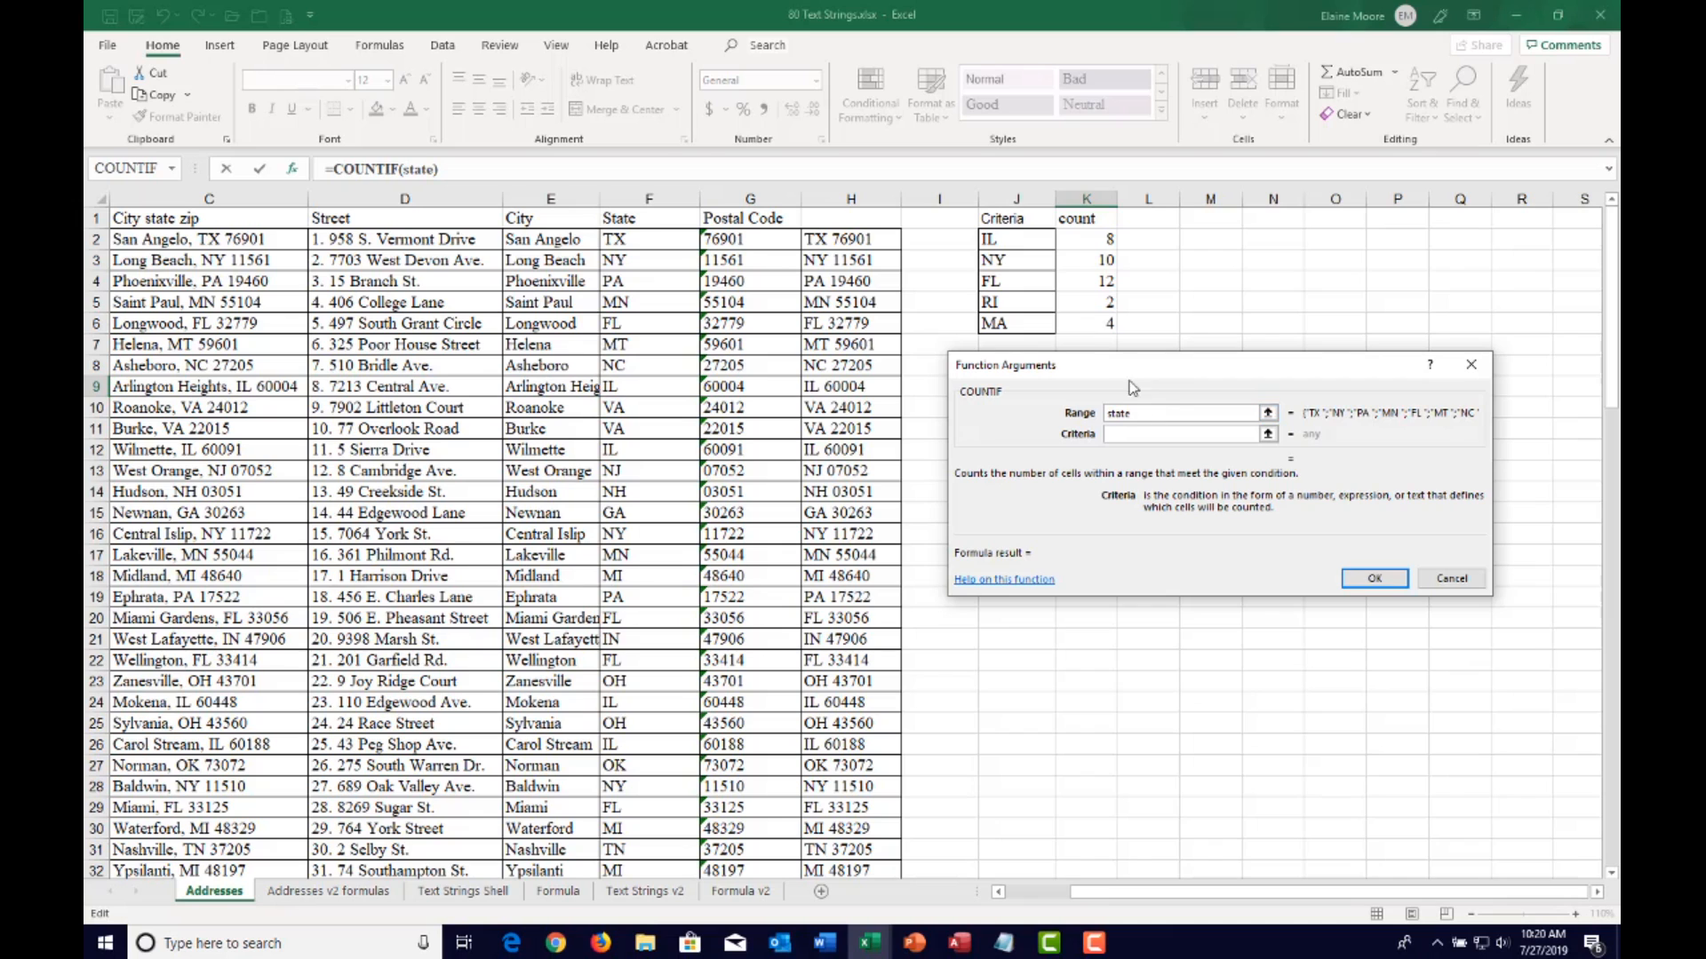
# Finish the COUNTIF formula with J9 as the criteria, and fill it from K9 down to K14
pyautogui.moveTo(1125, 375); pyautogui.dragTo(974, 516)
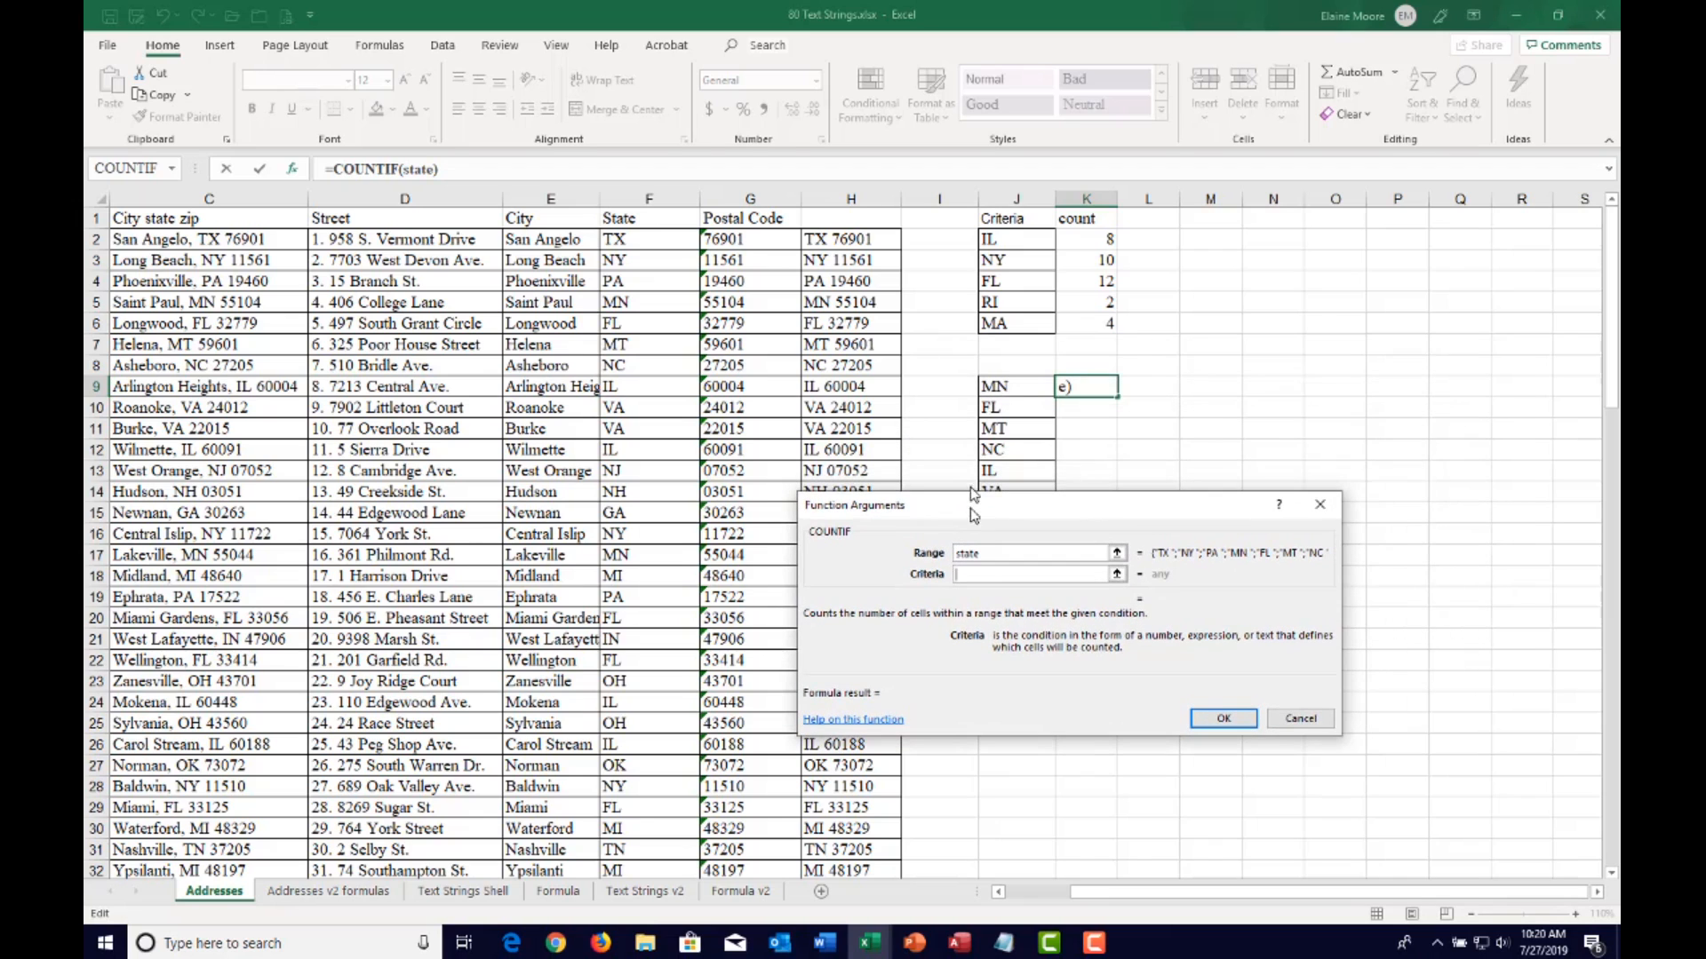
pyautogui.click(1020, 392)
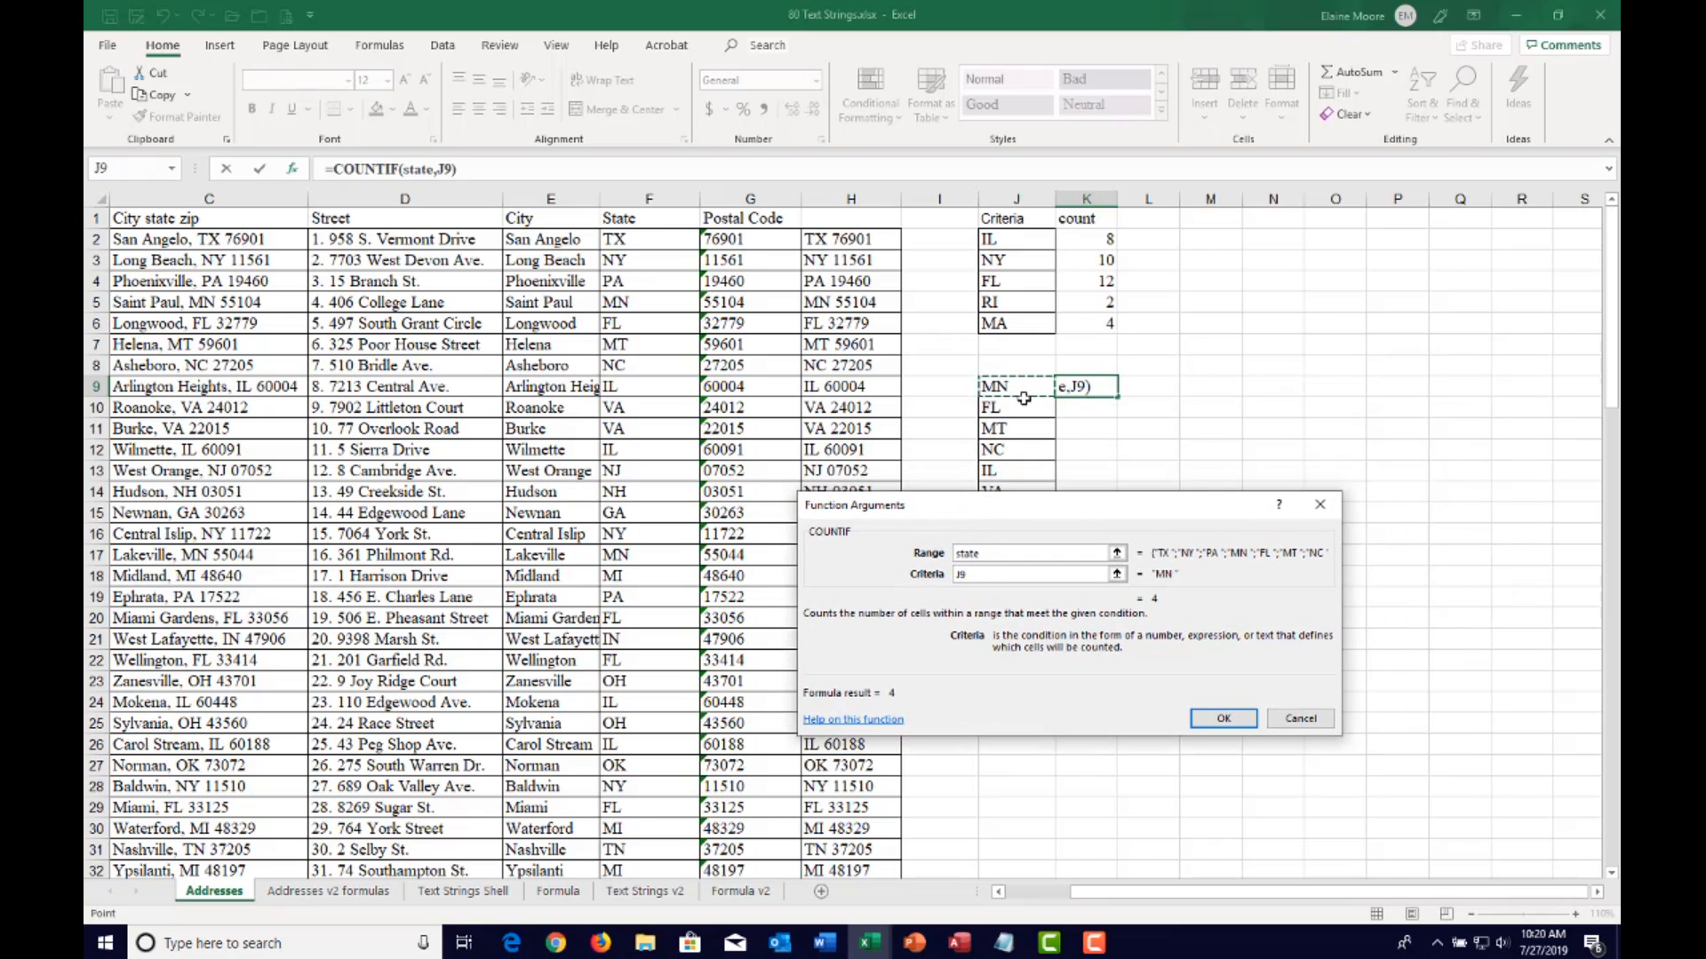
pyautogui.press('Return')
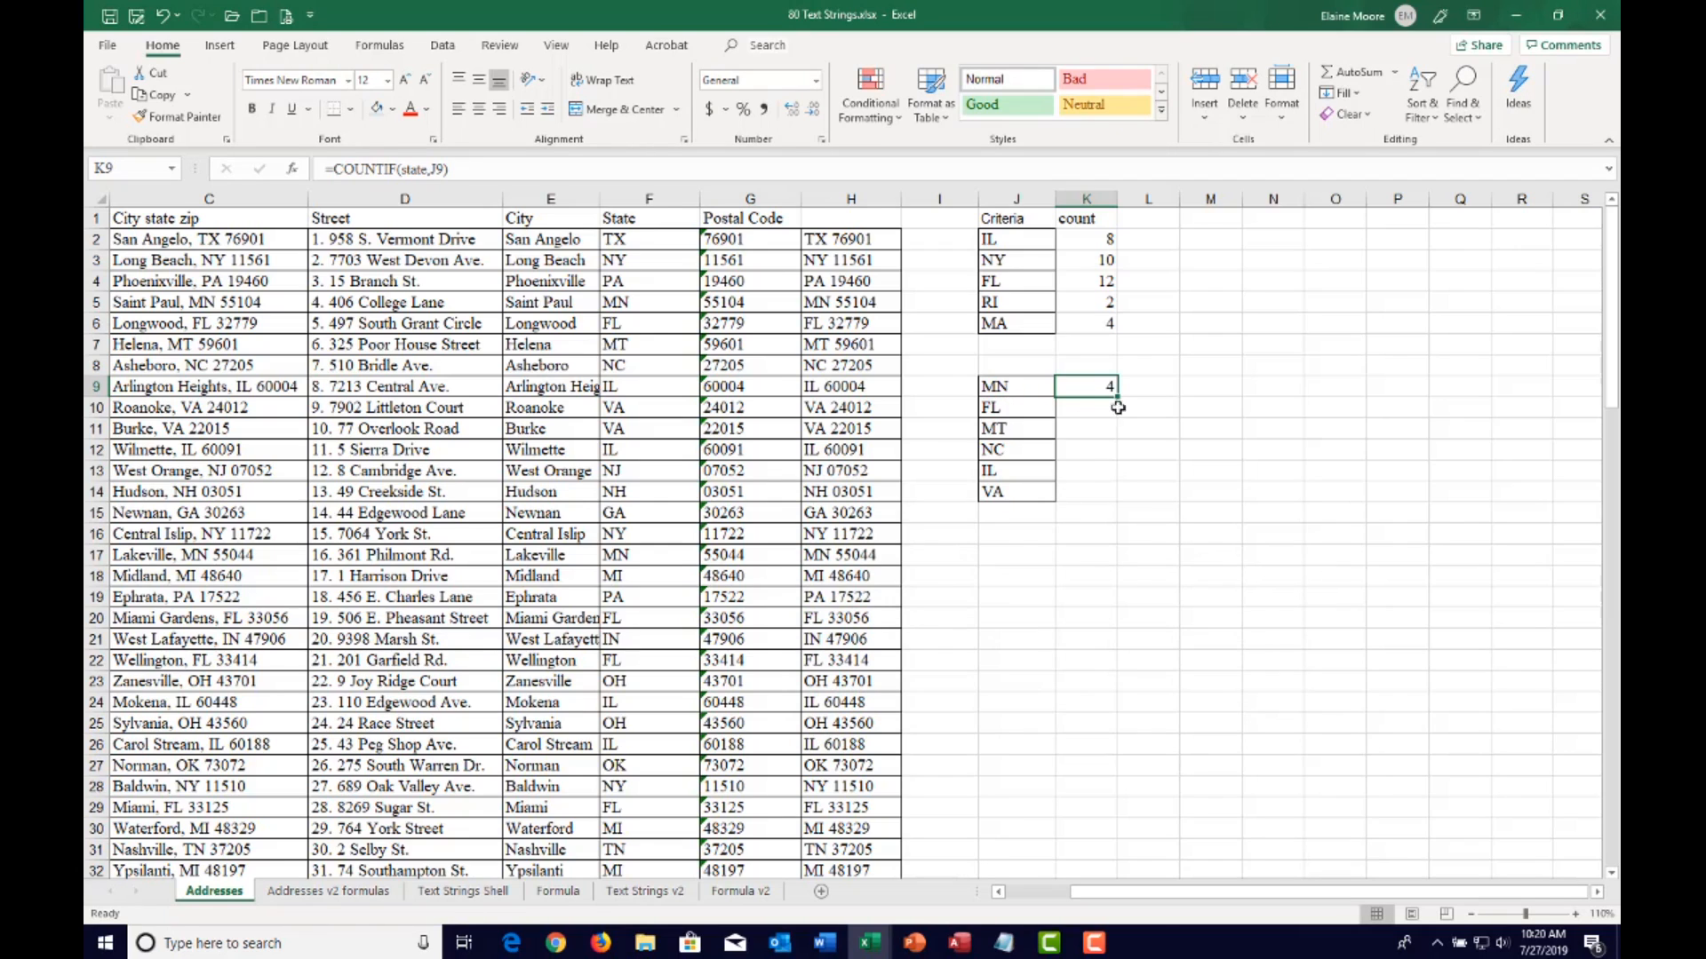
pyautogui.moveTo(1120, 398); pyautogui.dragTo(1123, 503)
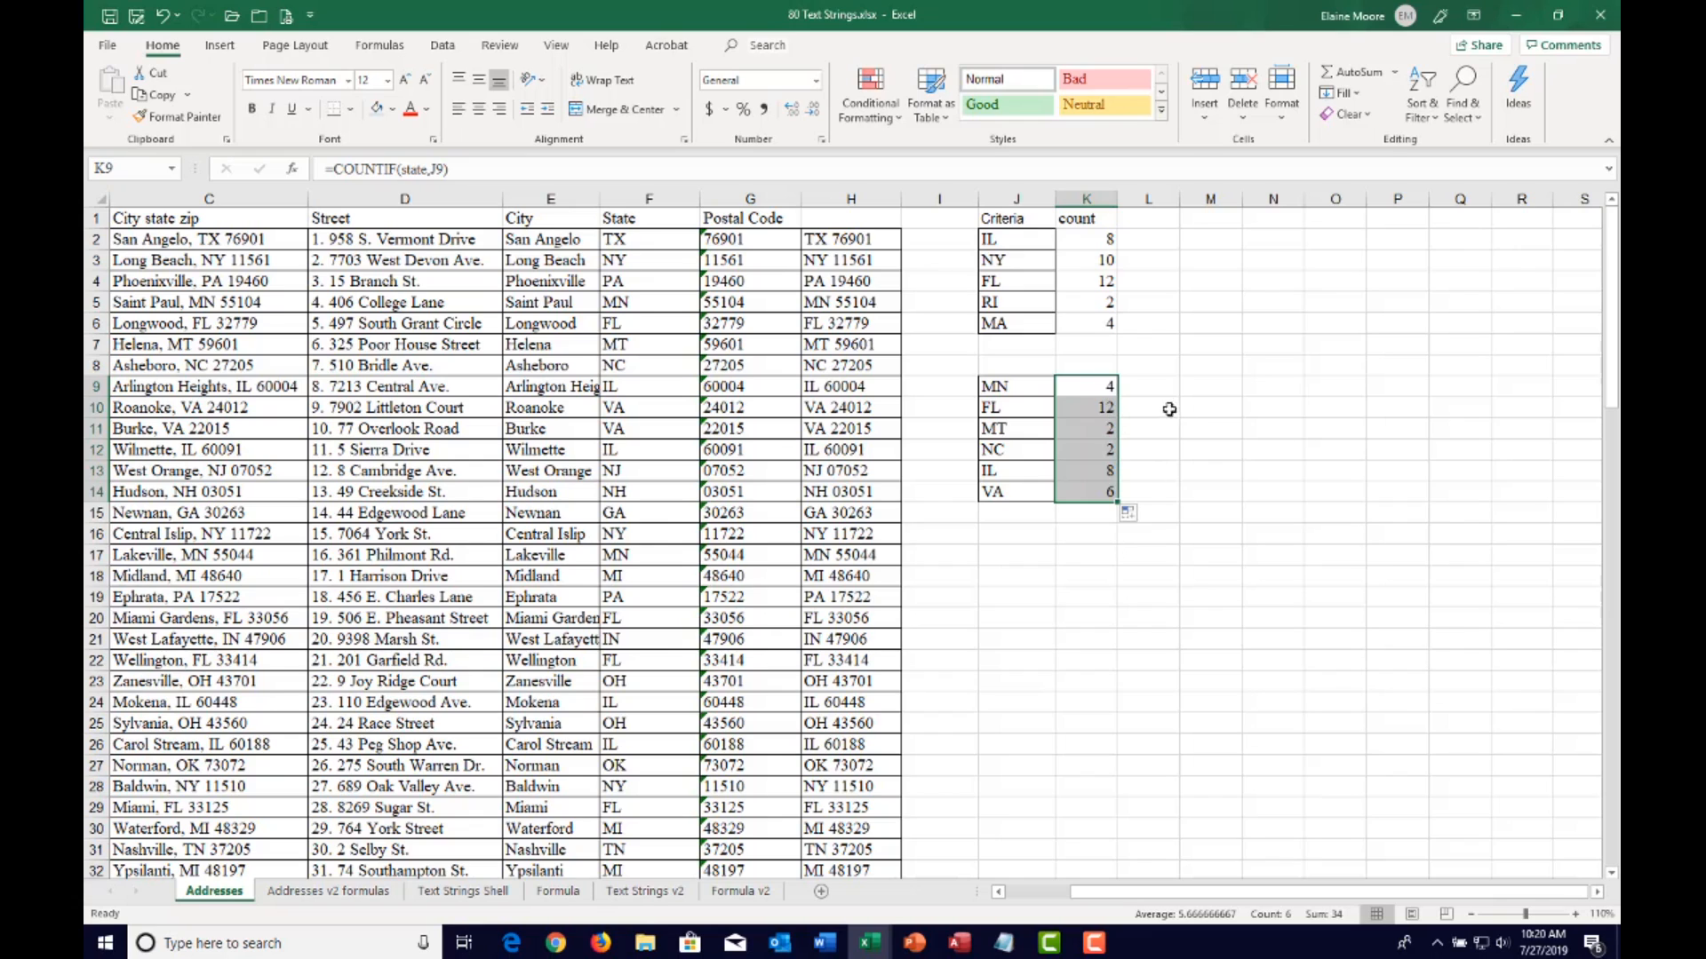
pyautogui.click(1078, 385)
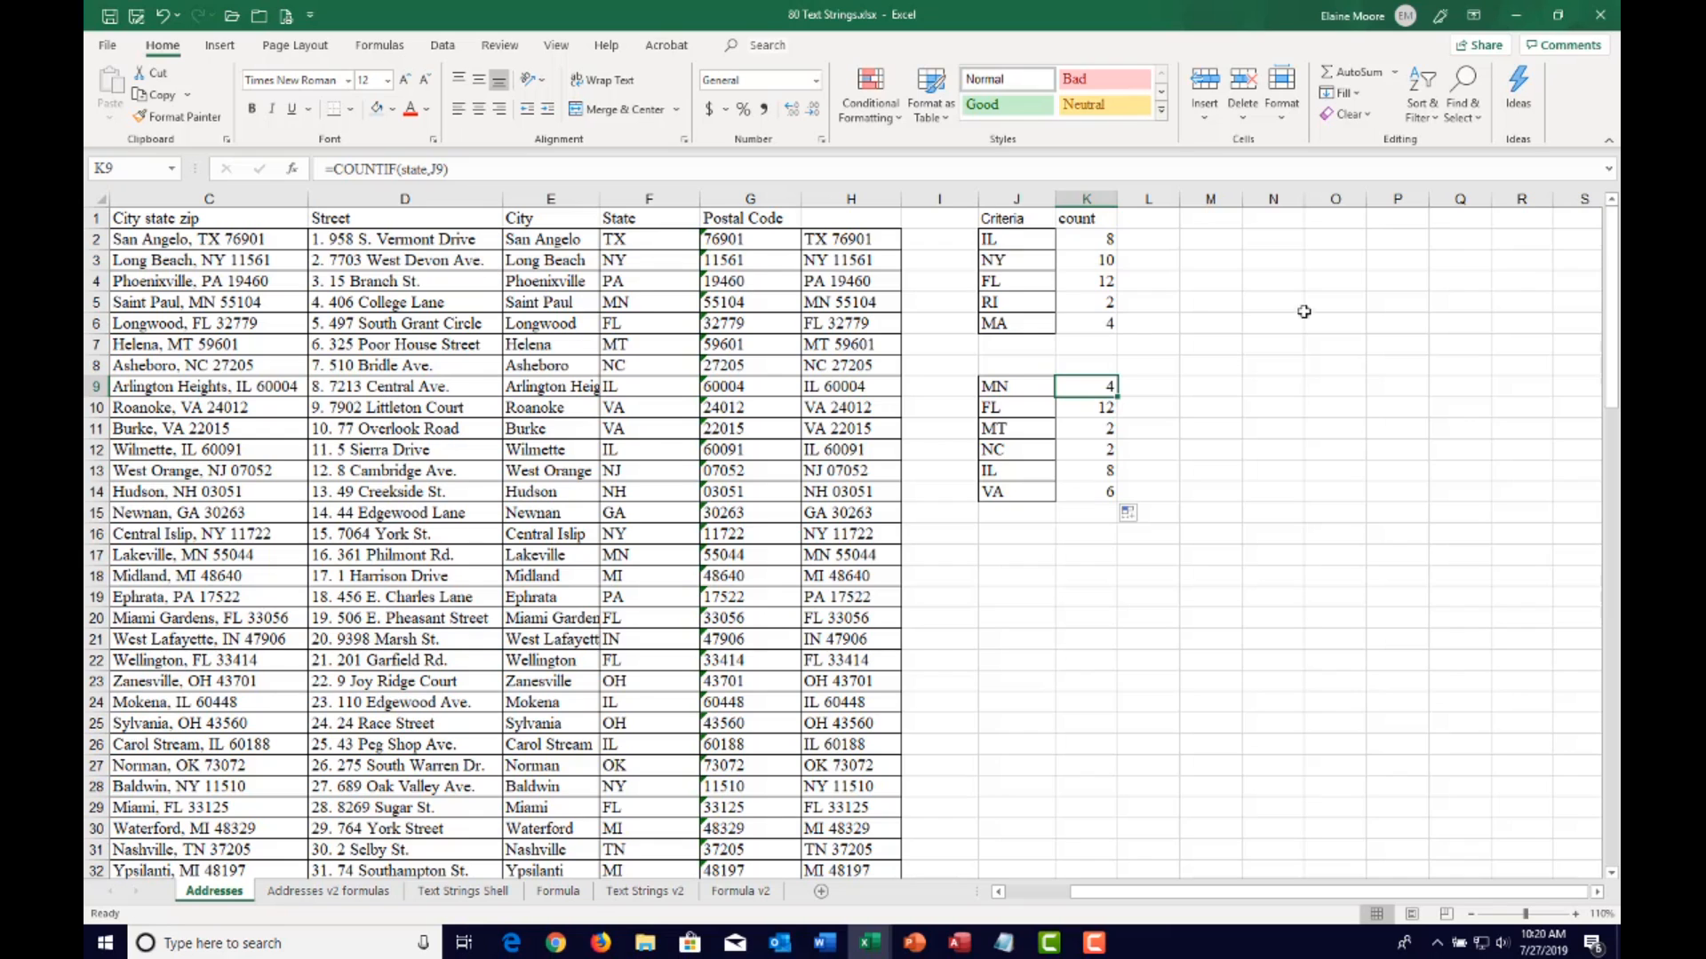
# Enter the heading Total Count in M1 and search the function list for count to fill M2
pyautogui.click(1225, 222)
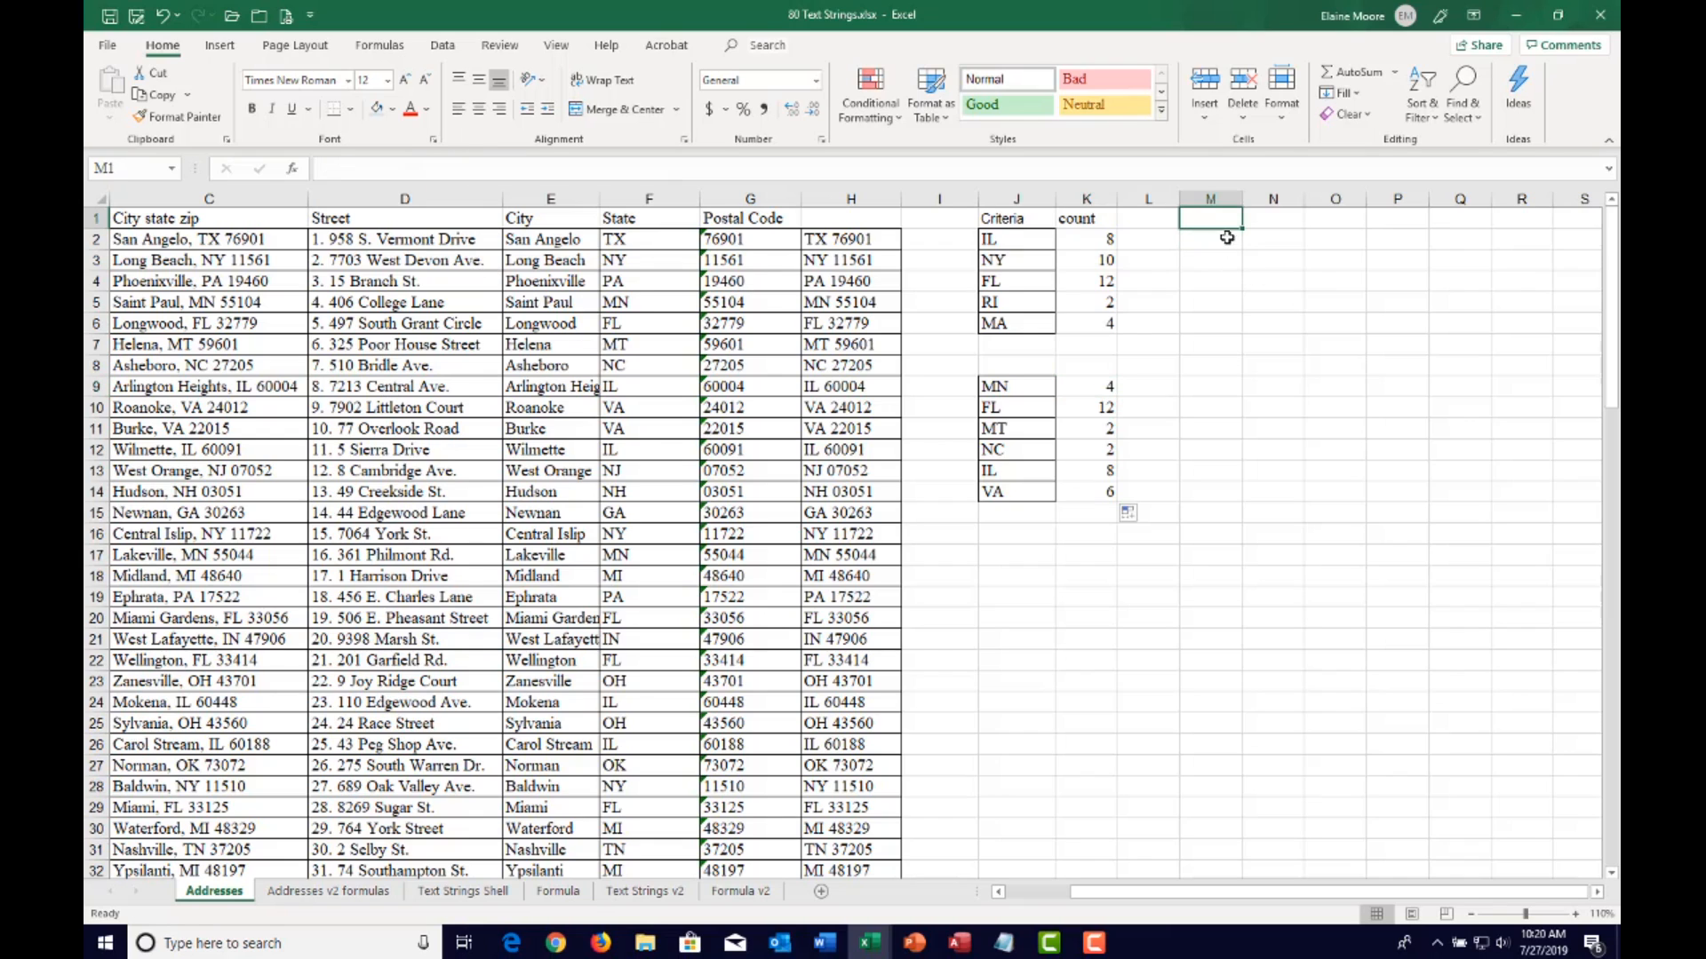
pyautogui.write('Total Count')
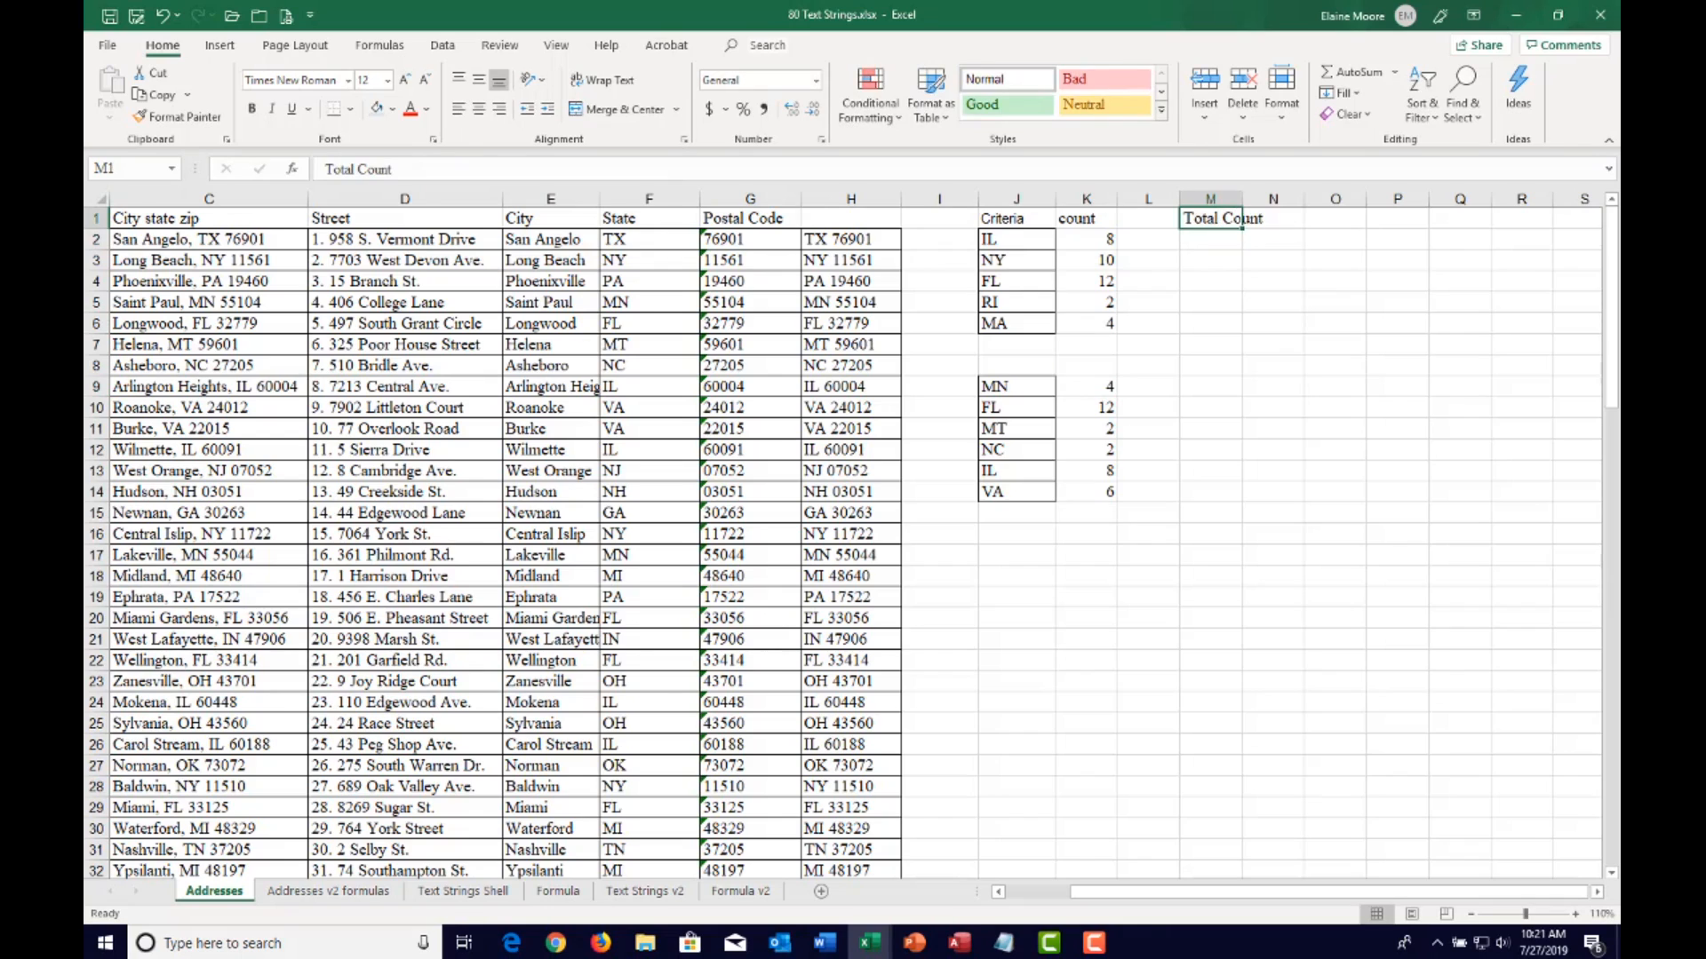
pyautogui.click(1190, 238)
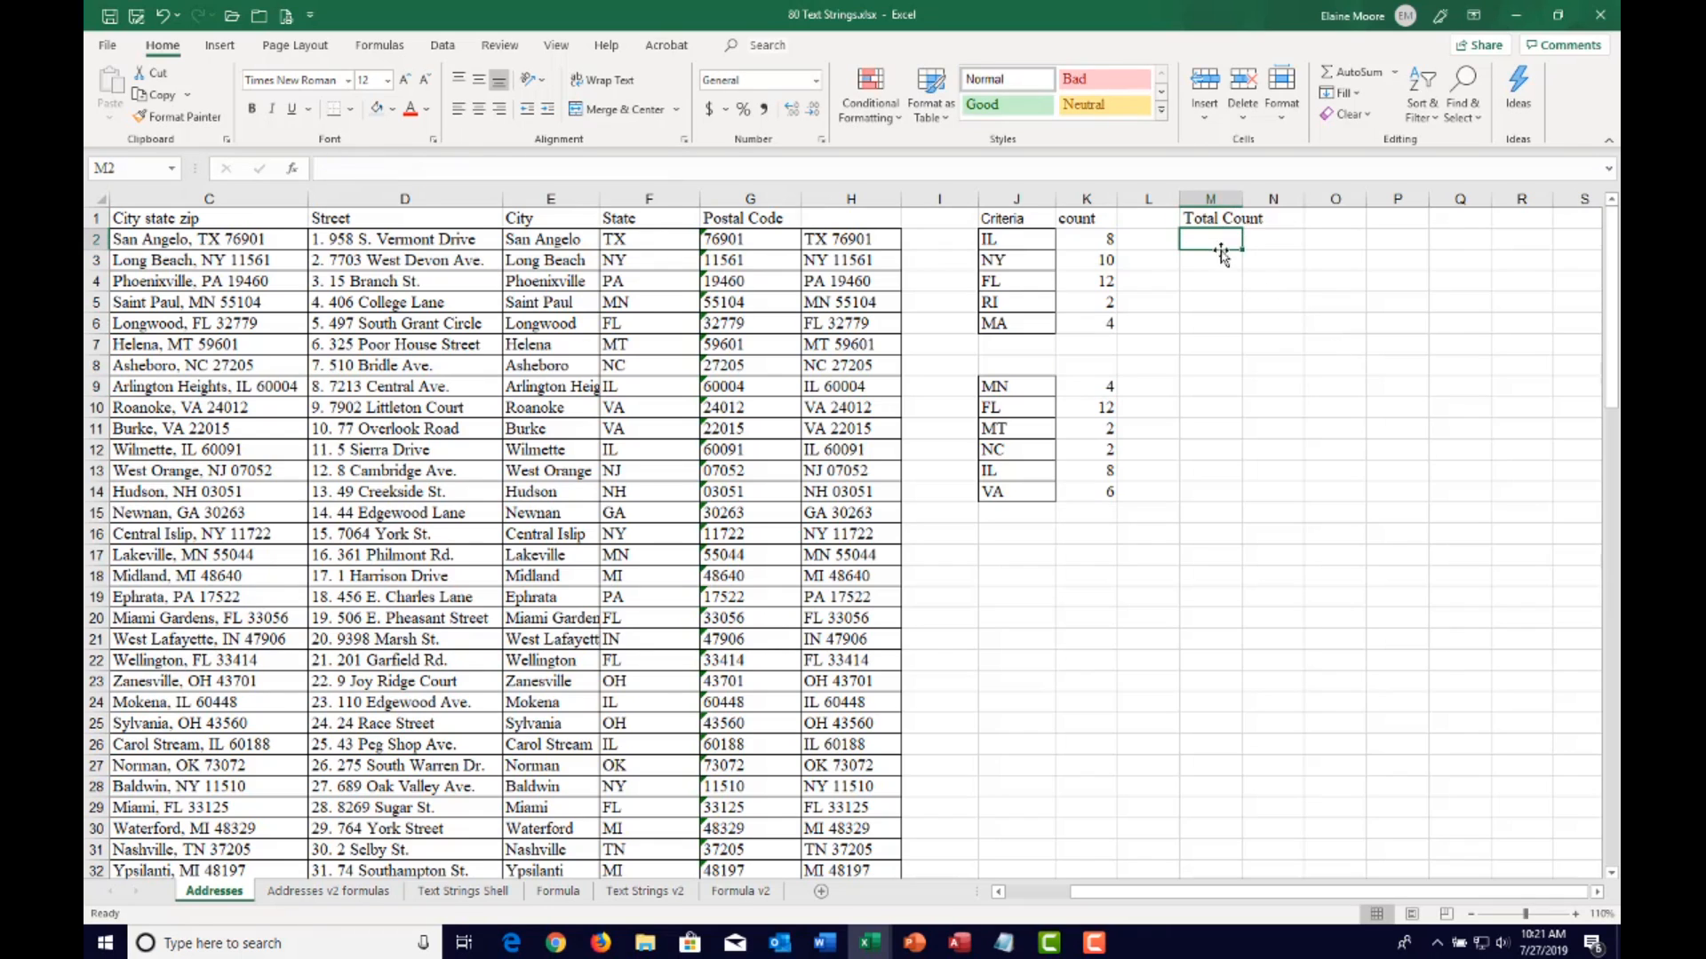
pyautogui.click(292, 168)
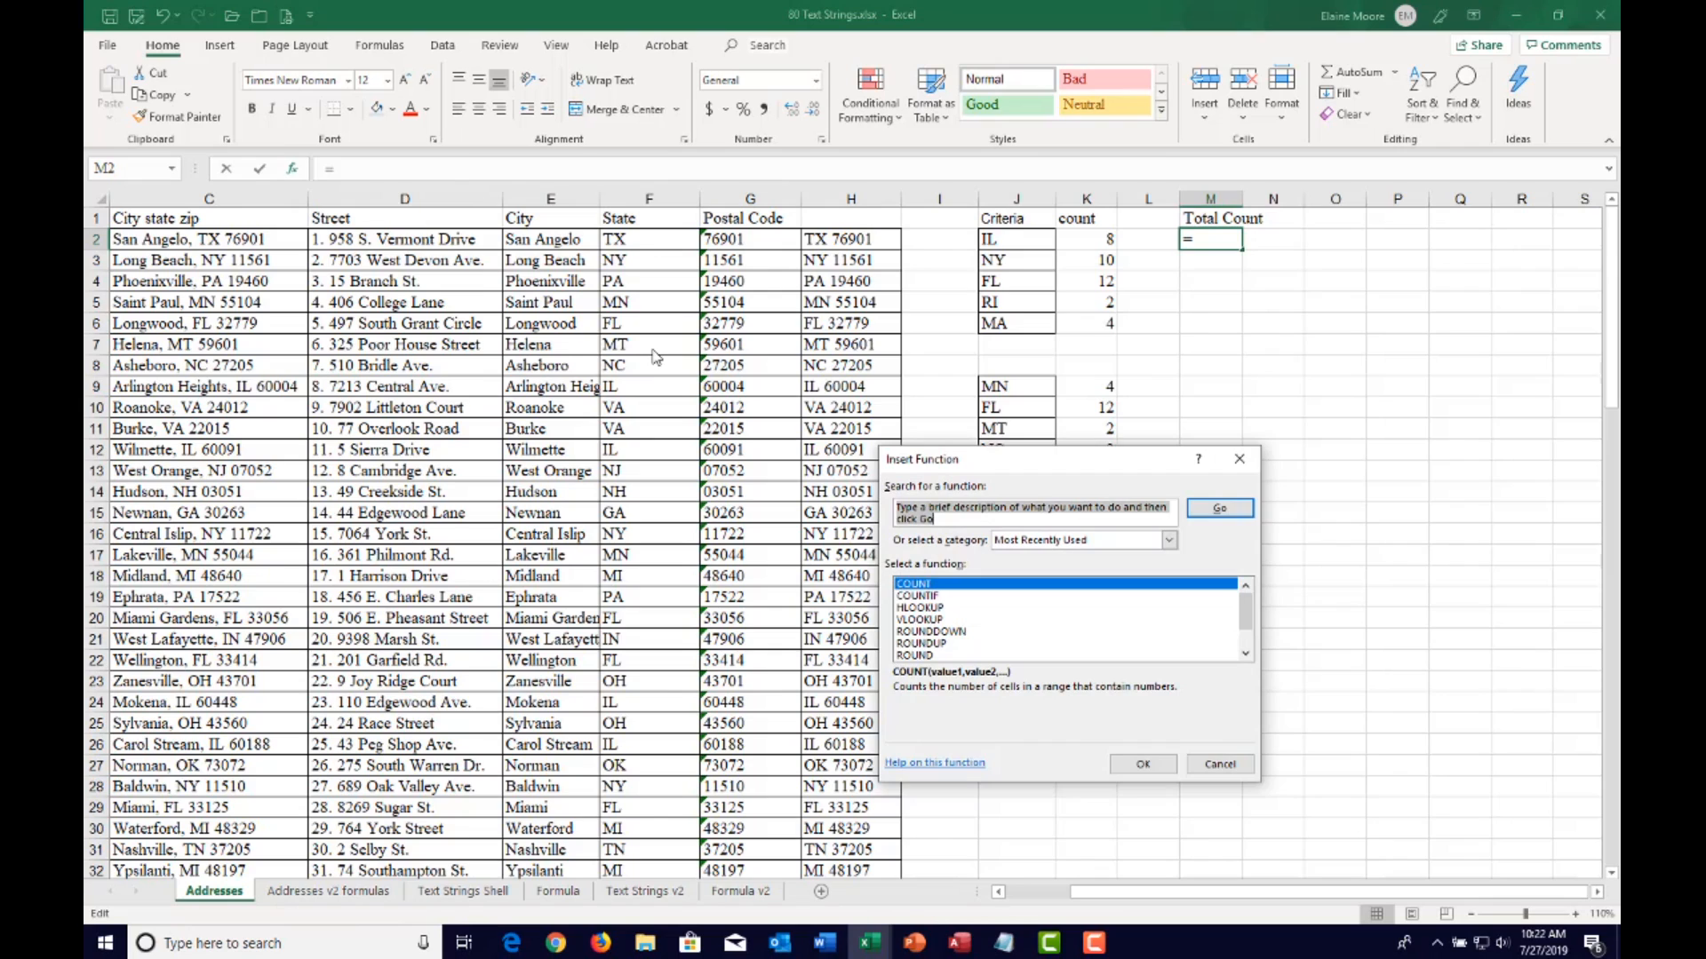
pyautogui.write('c')
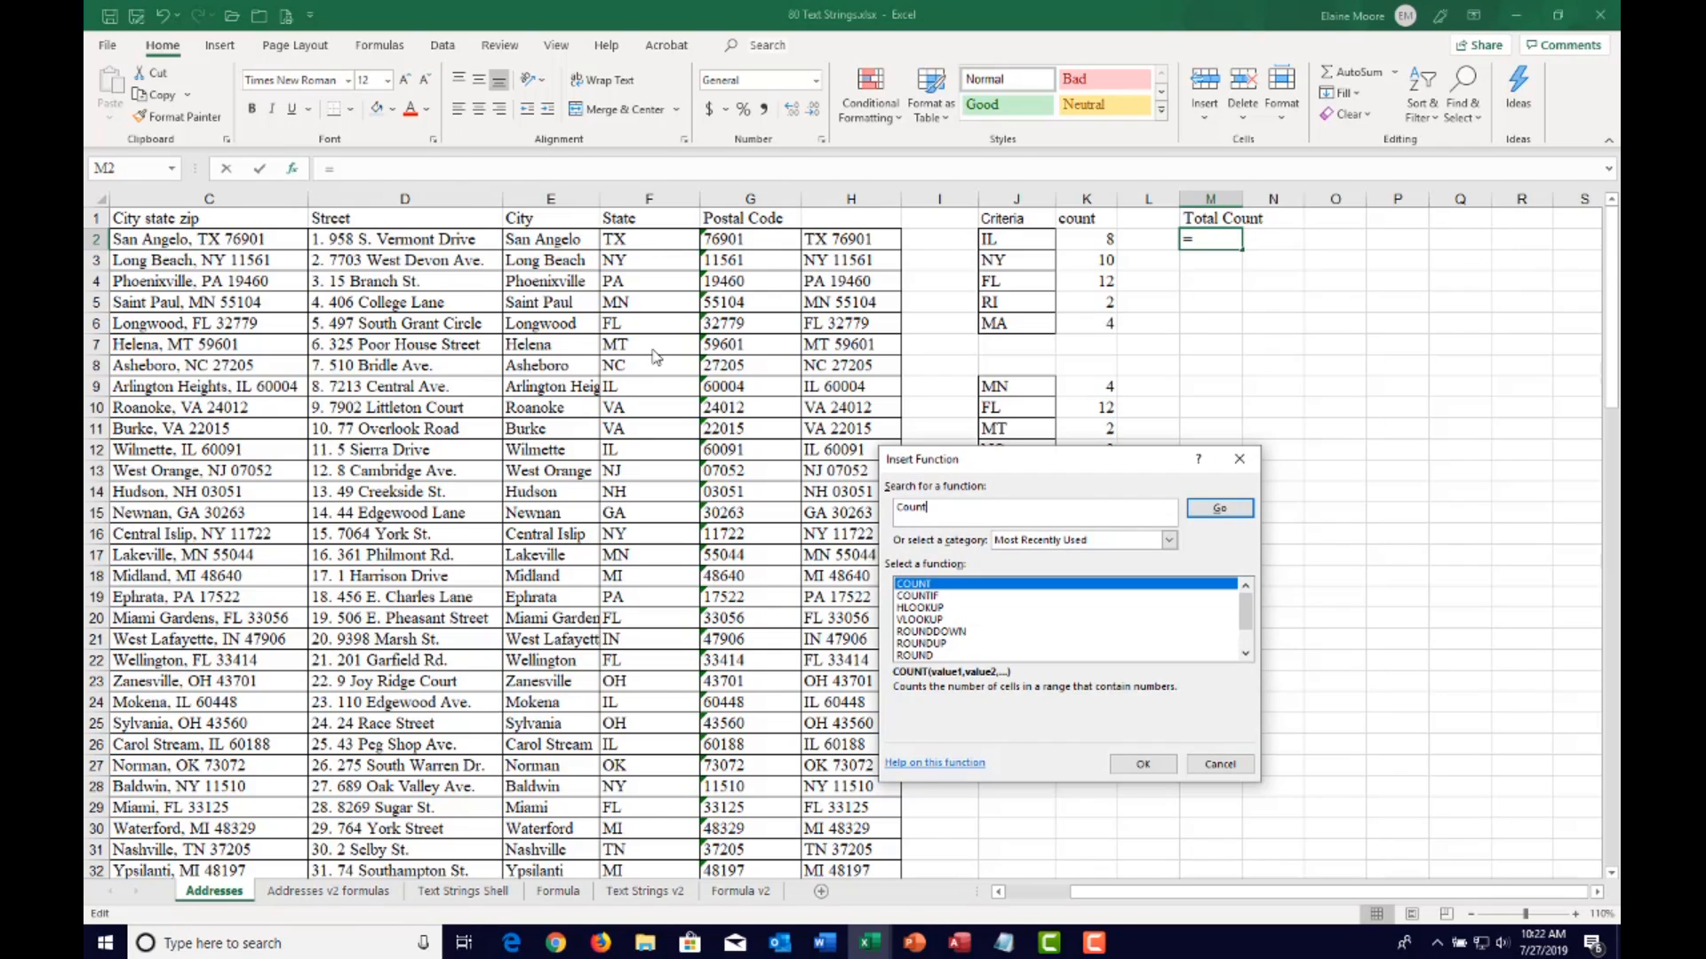
pyautogui.write('ount')
pyautogui.press('Return')
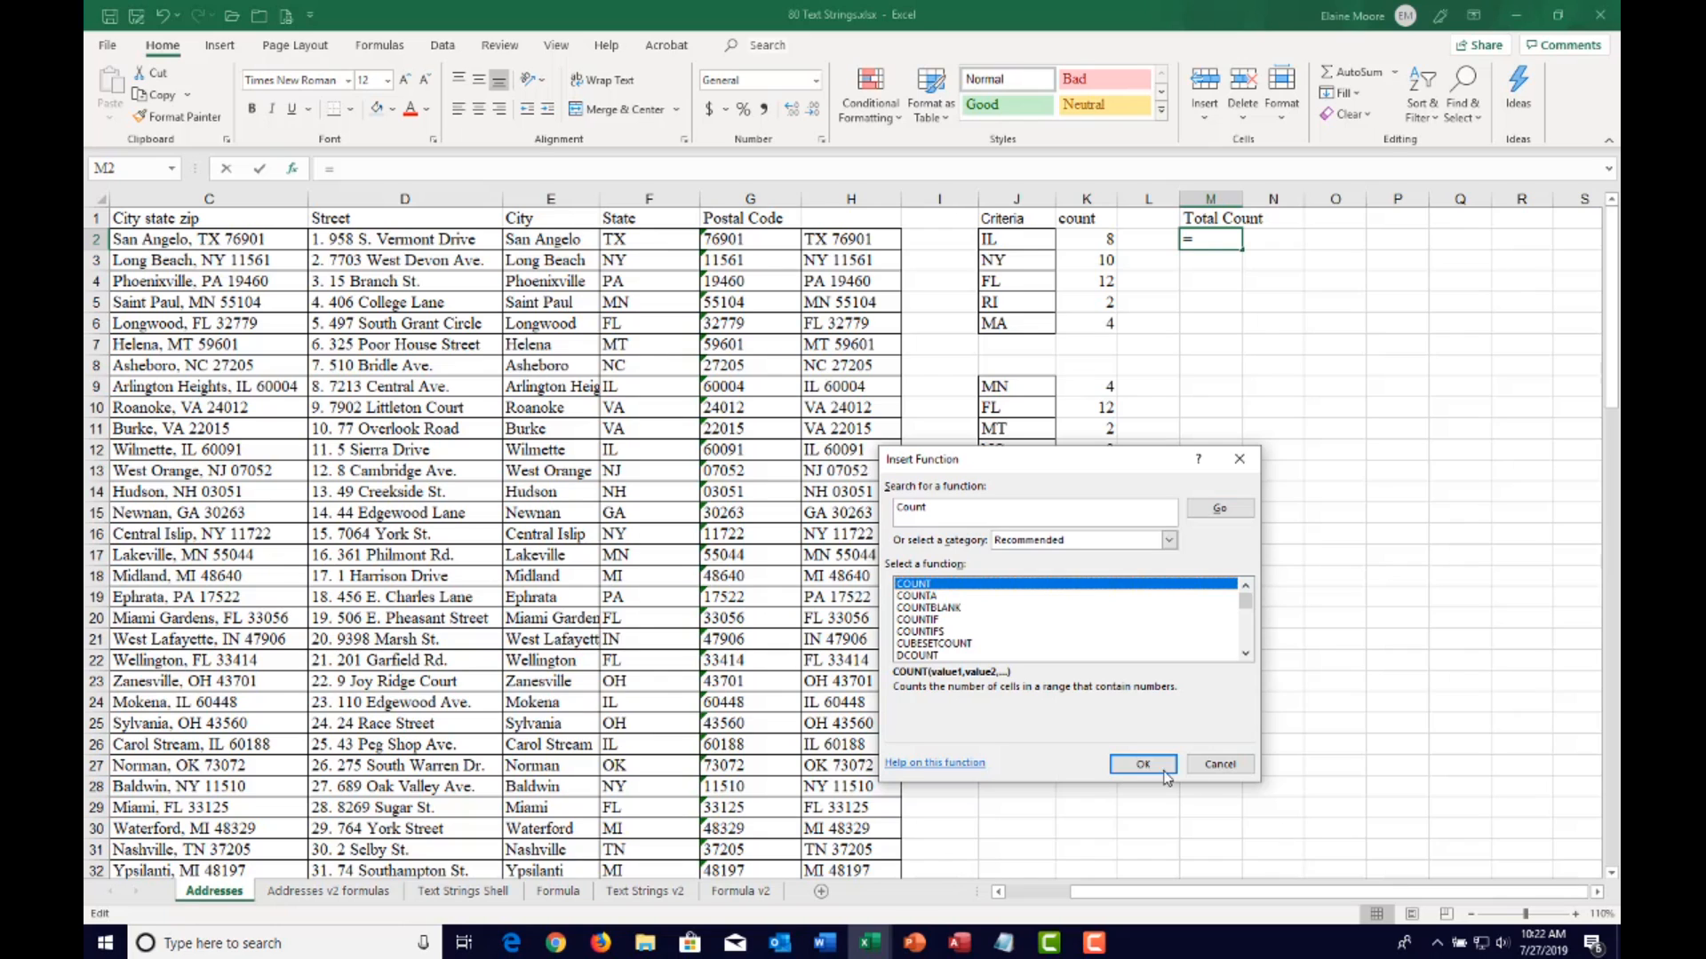
# Insert a COUNTA formula in M2 that counts the state entries from F2 to F101
pyautogui.click(932, 596)
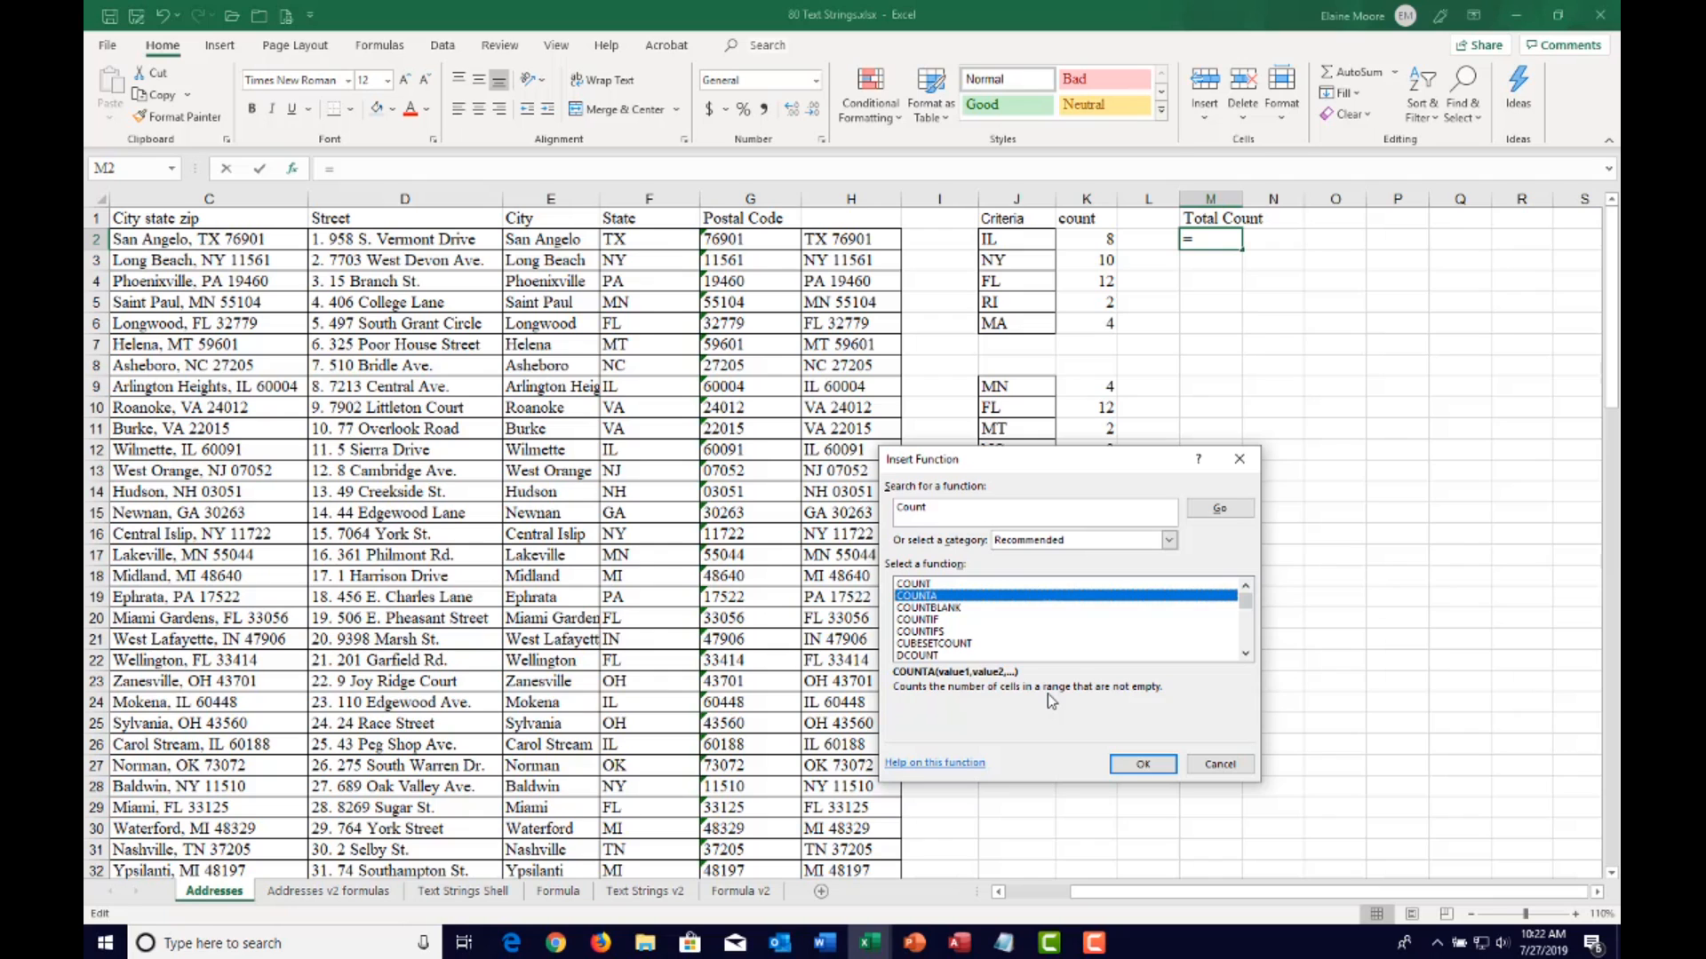
pyautogui.click(1144, 764)
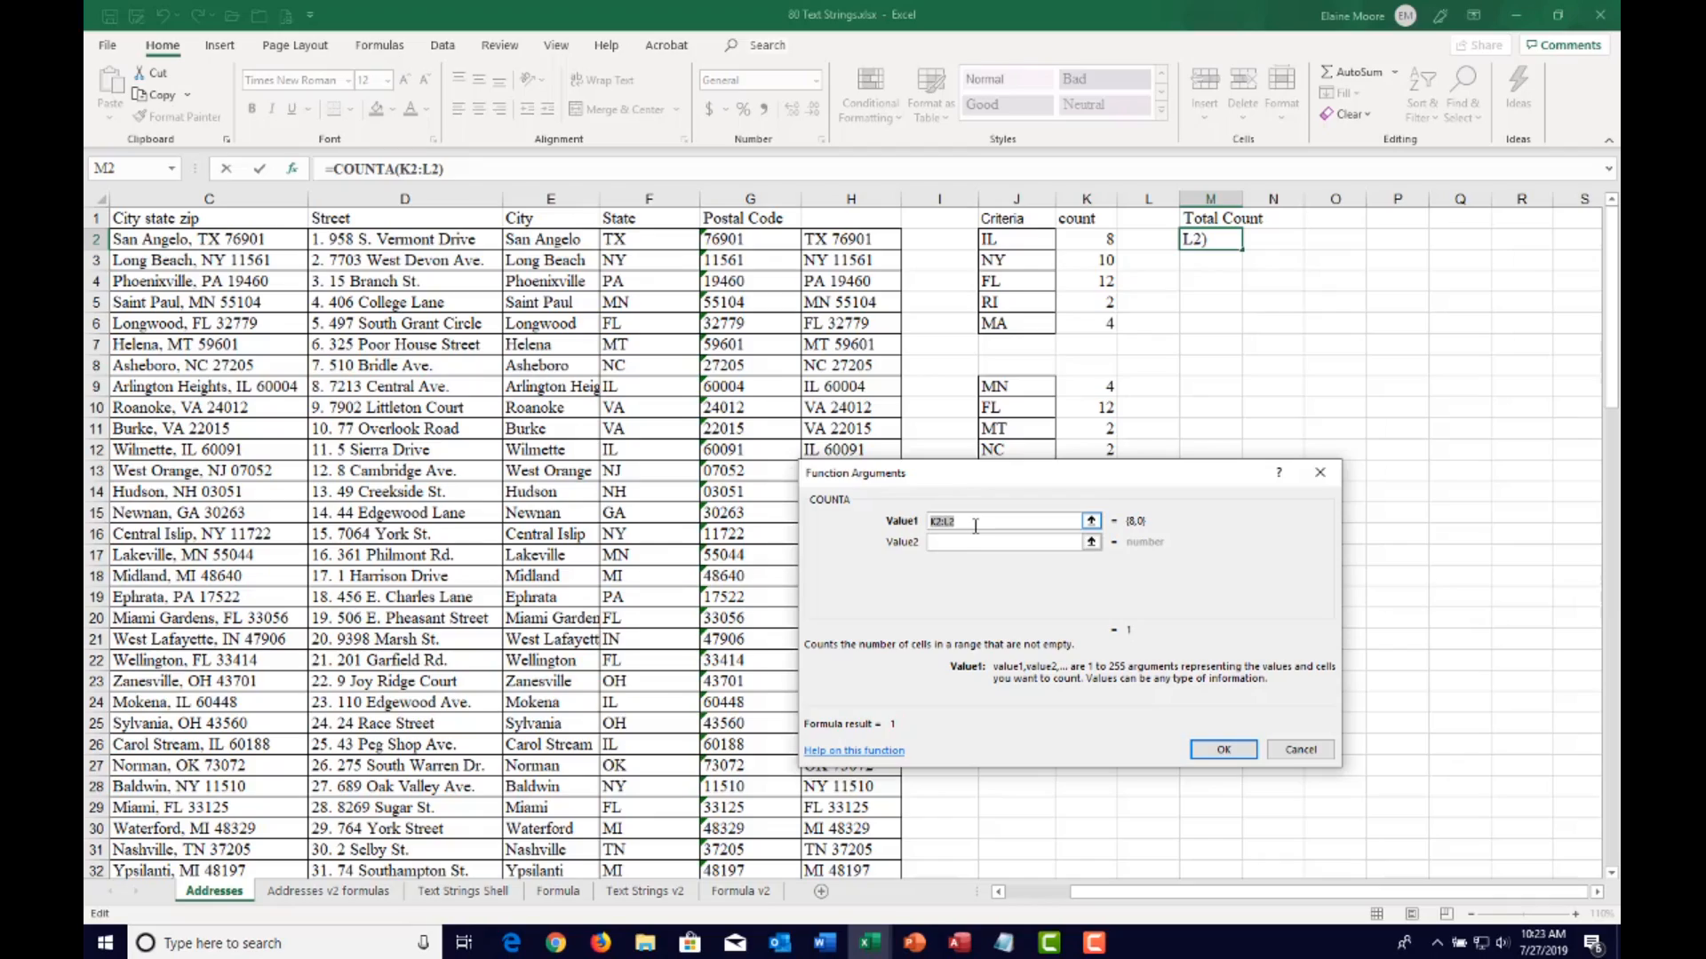
pyautogui.moveTo(648, 238); pyautogui.dragTo(617, 828)
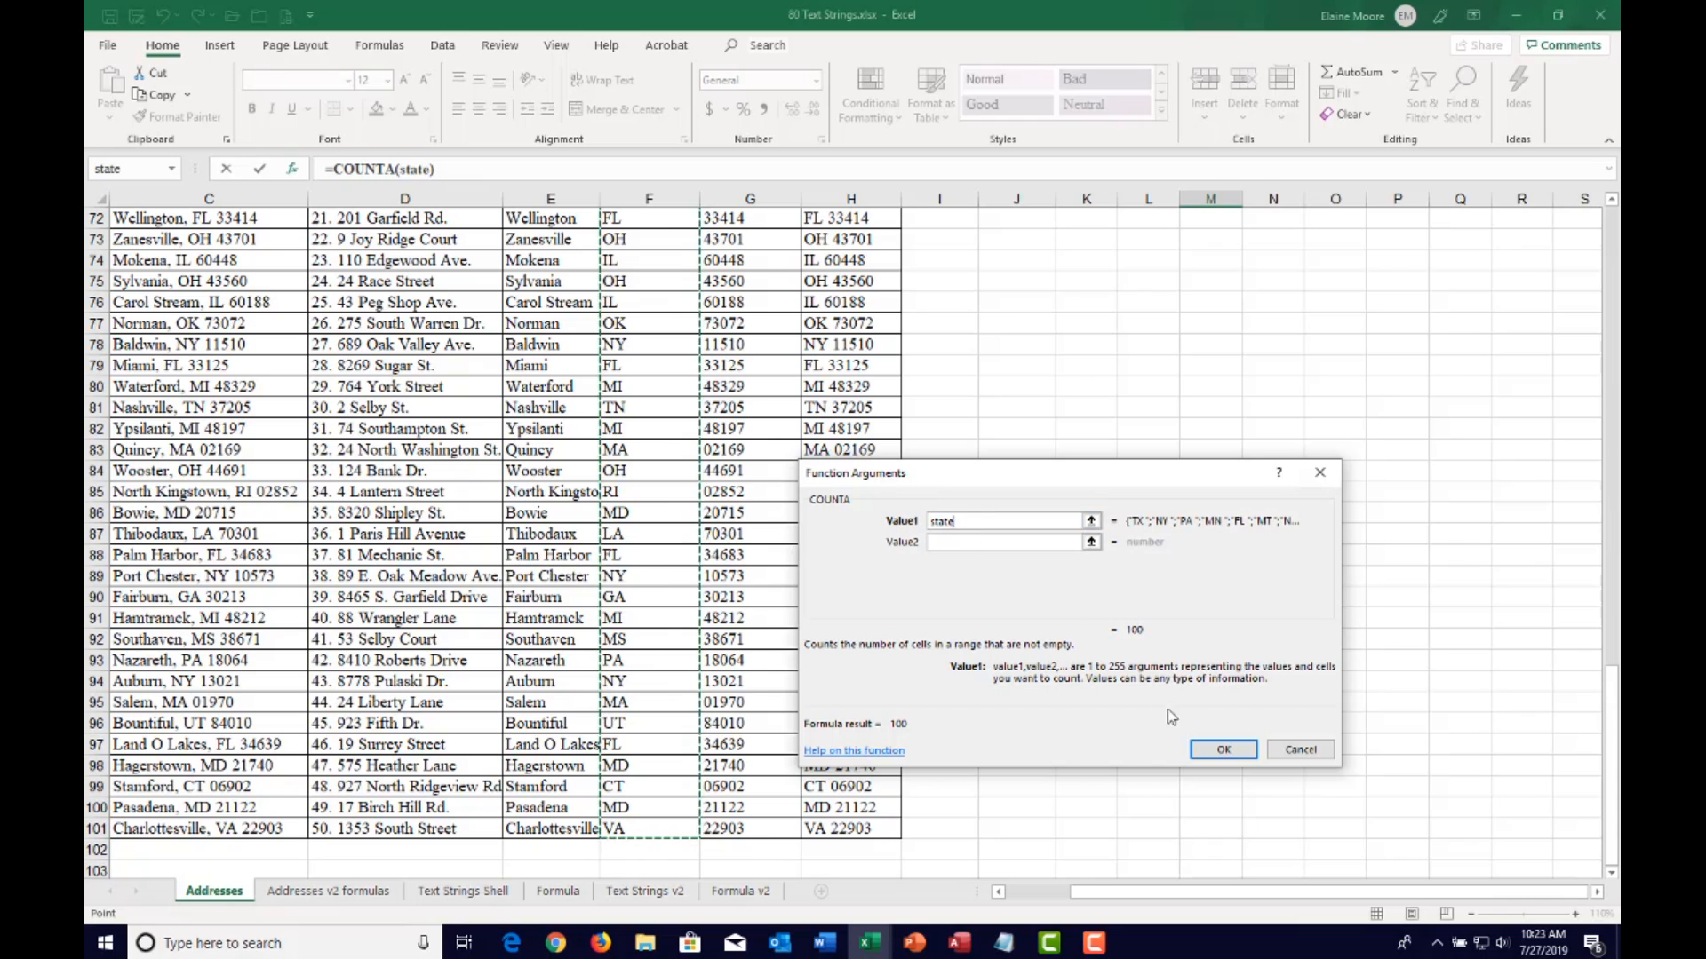
pyautogui.click(1223, 750)
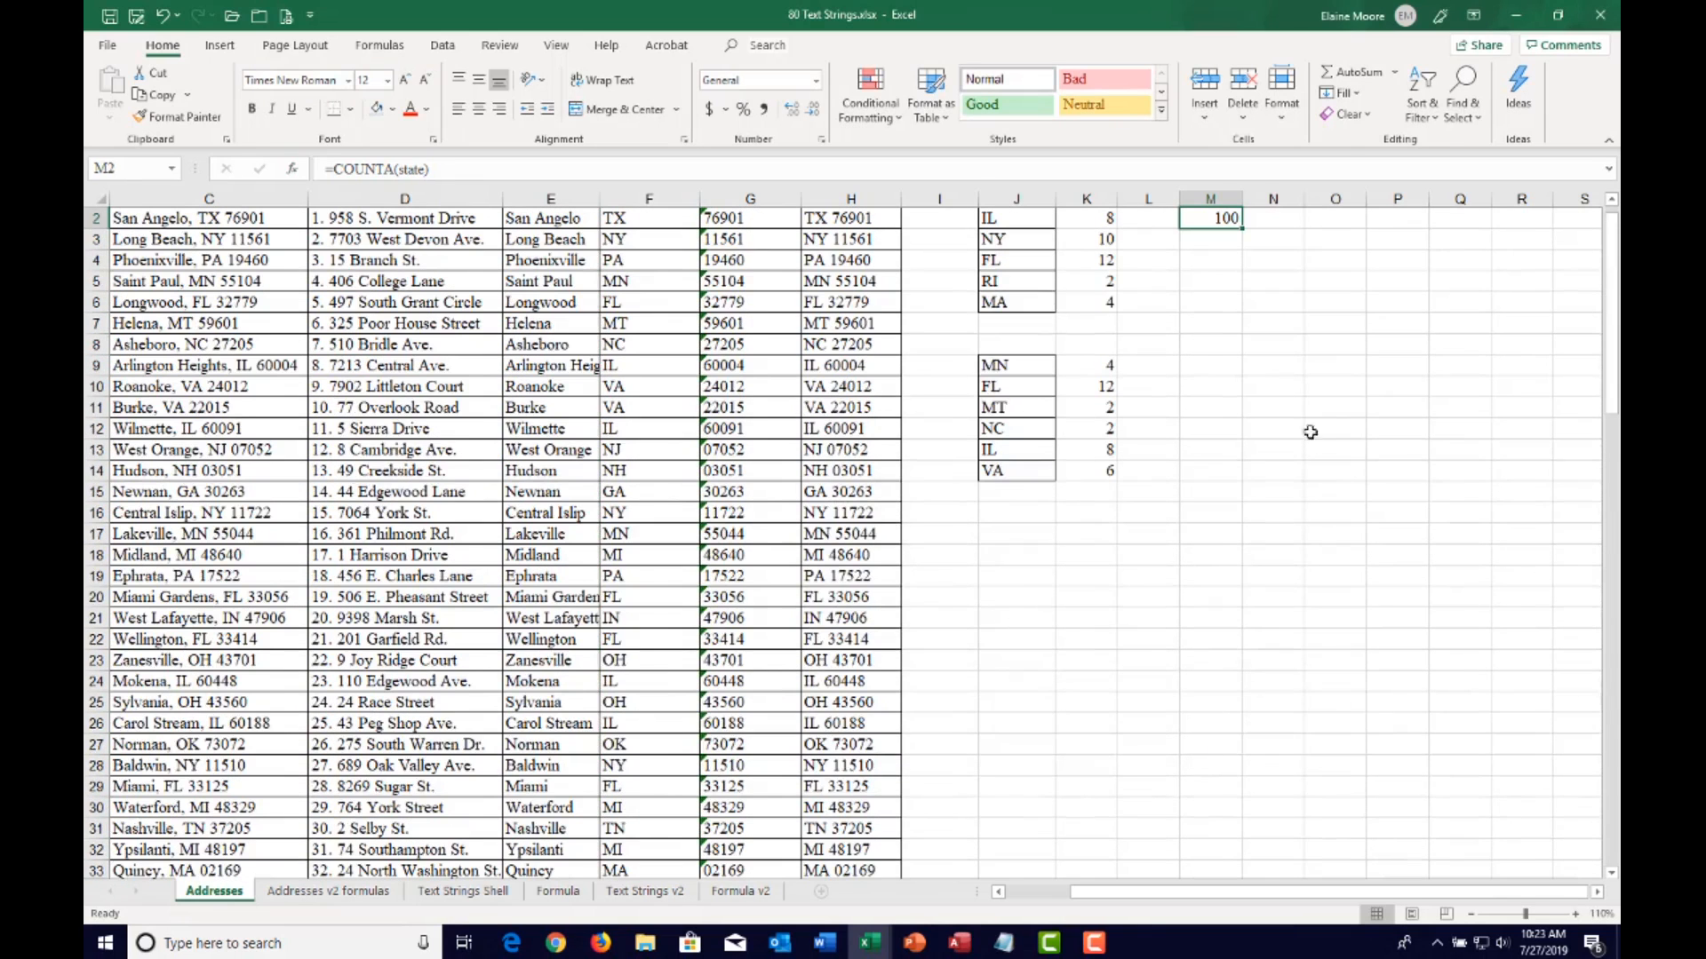
pyautogui.scroll(1, 1167, 388)
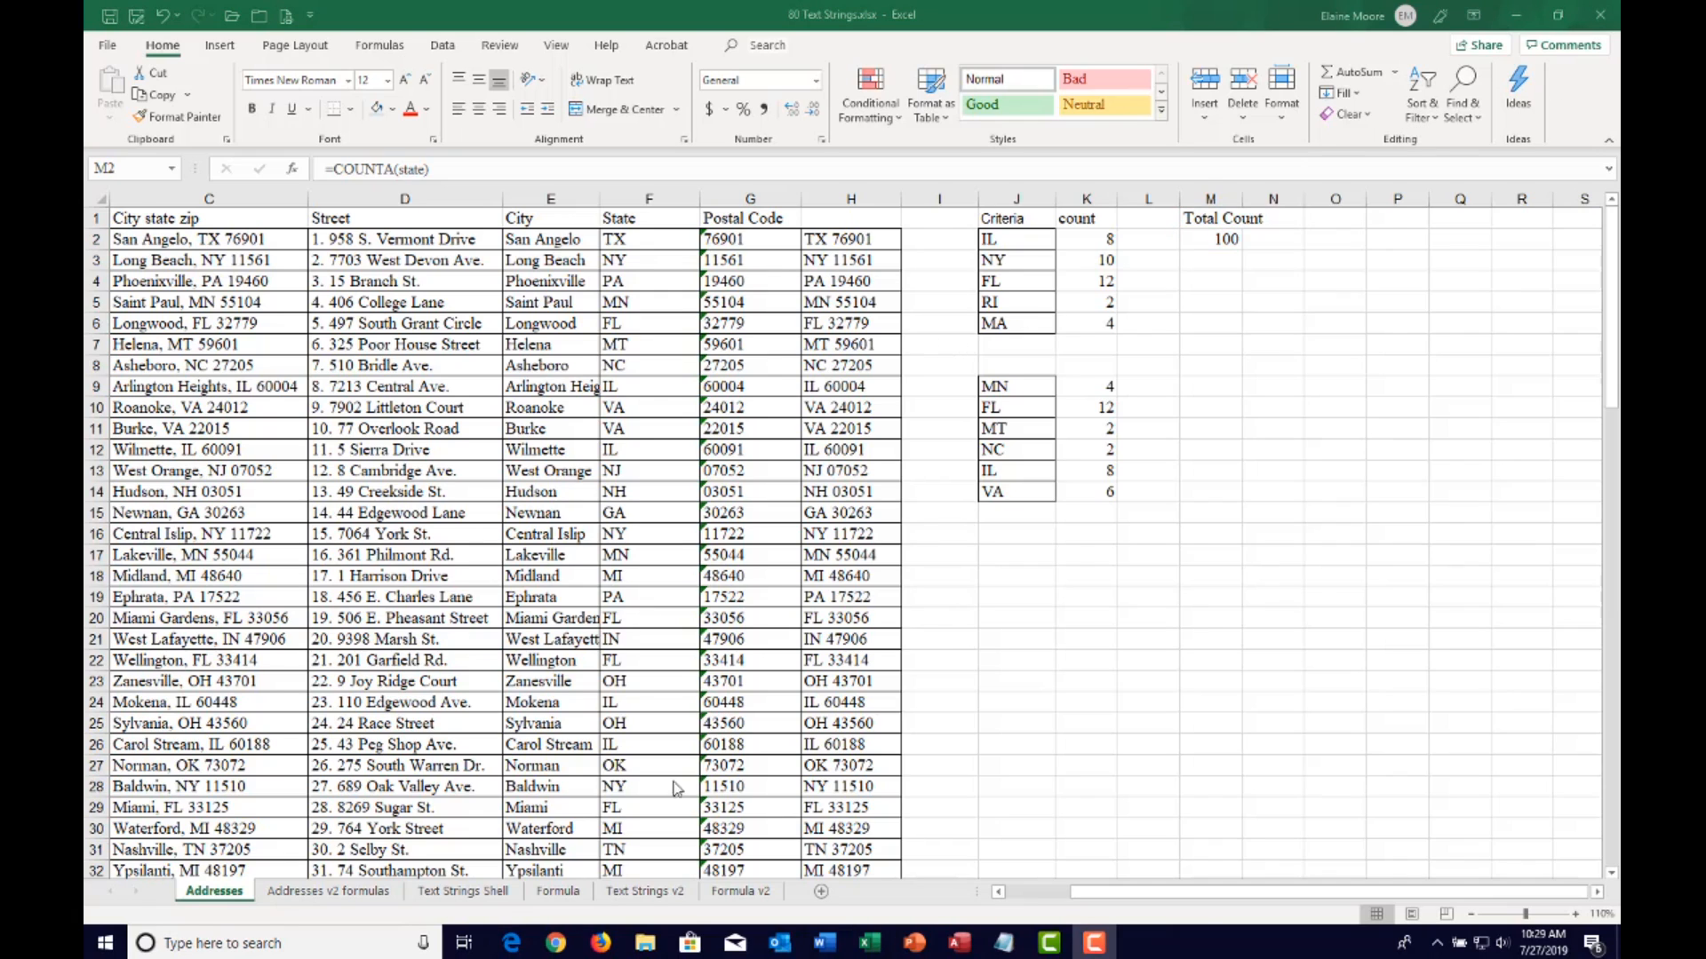
# Look over the Text Strings v2 sheet, and bring up the Formula v2 sheet at 170% zoom
pyautogui.click(617, 894)
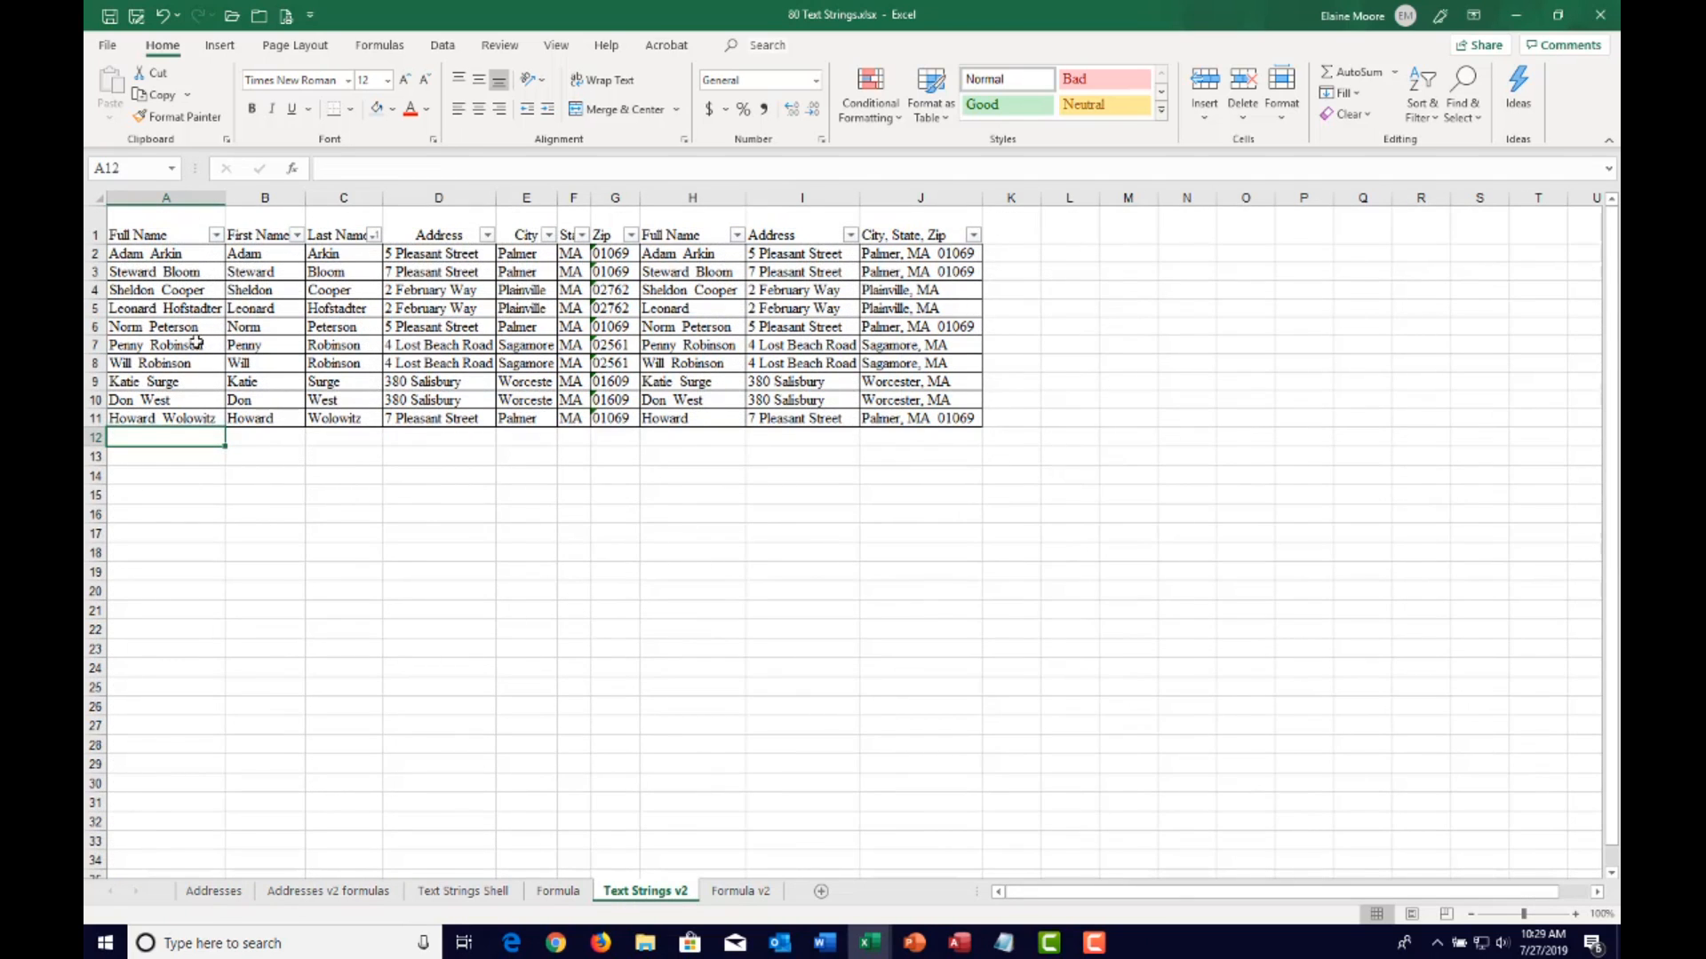
pyautogui.click(740, 892)
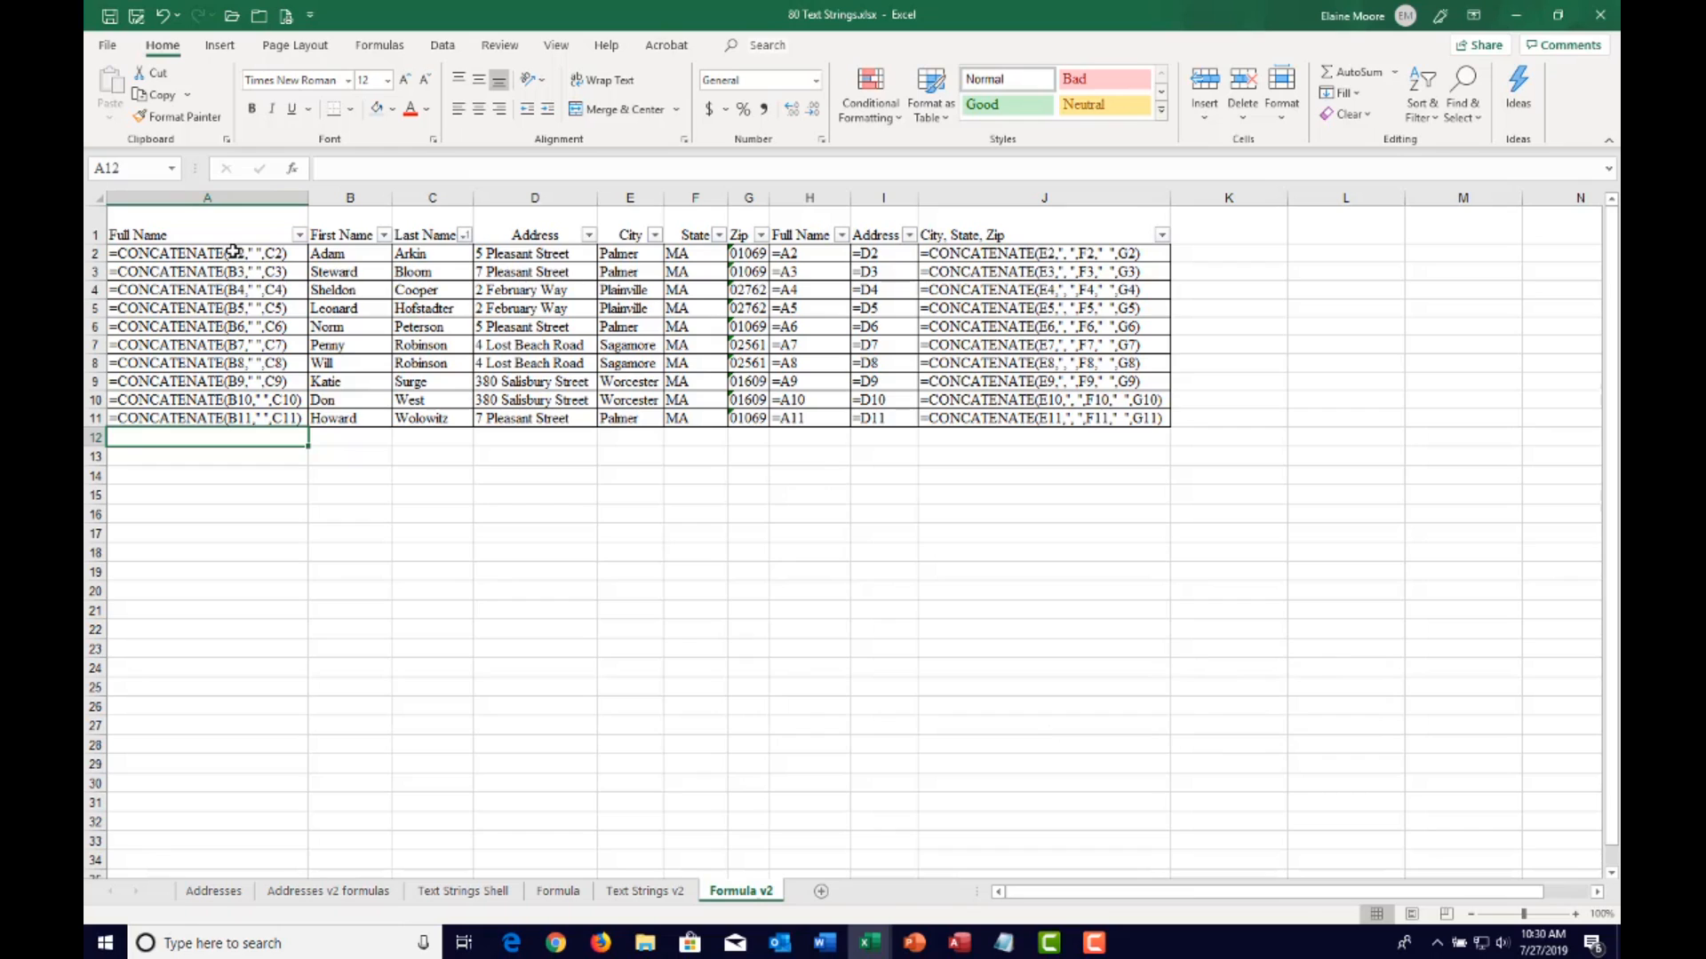
pyautogui.click(1575, 914)
pyautogui.click(1576, 914)
pyautogui.click(1575, 915)
pyautogui.click(1575, 915)
pyautogui.click(1575, 915)
pyautogui.click(1575, 915)
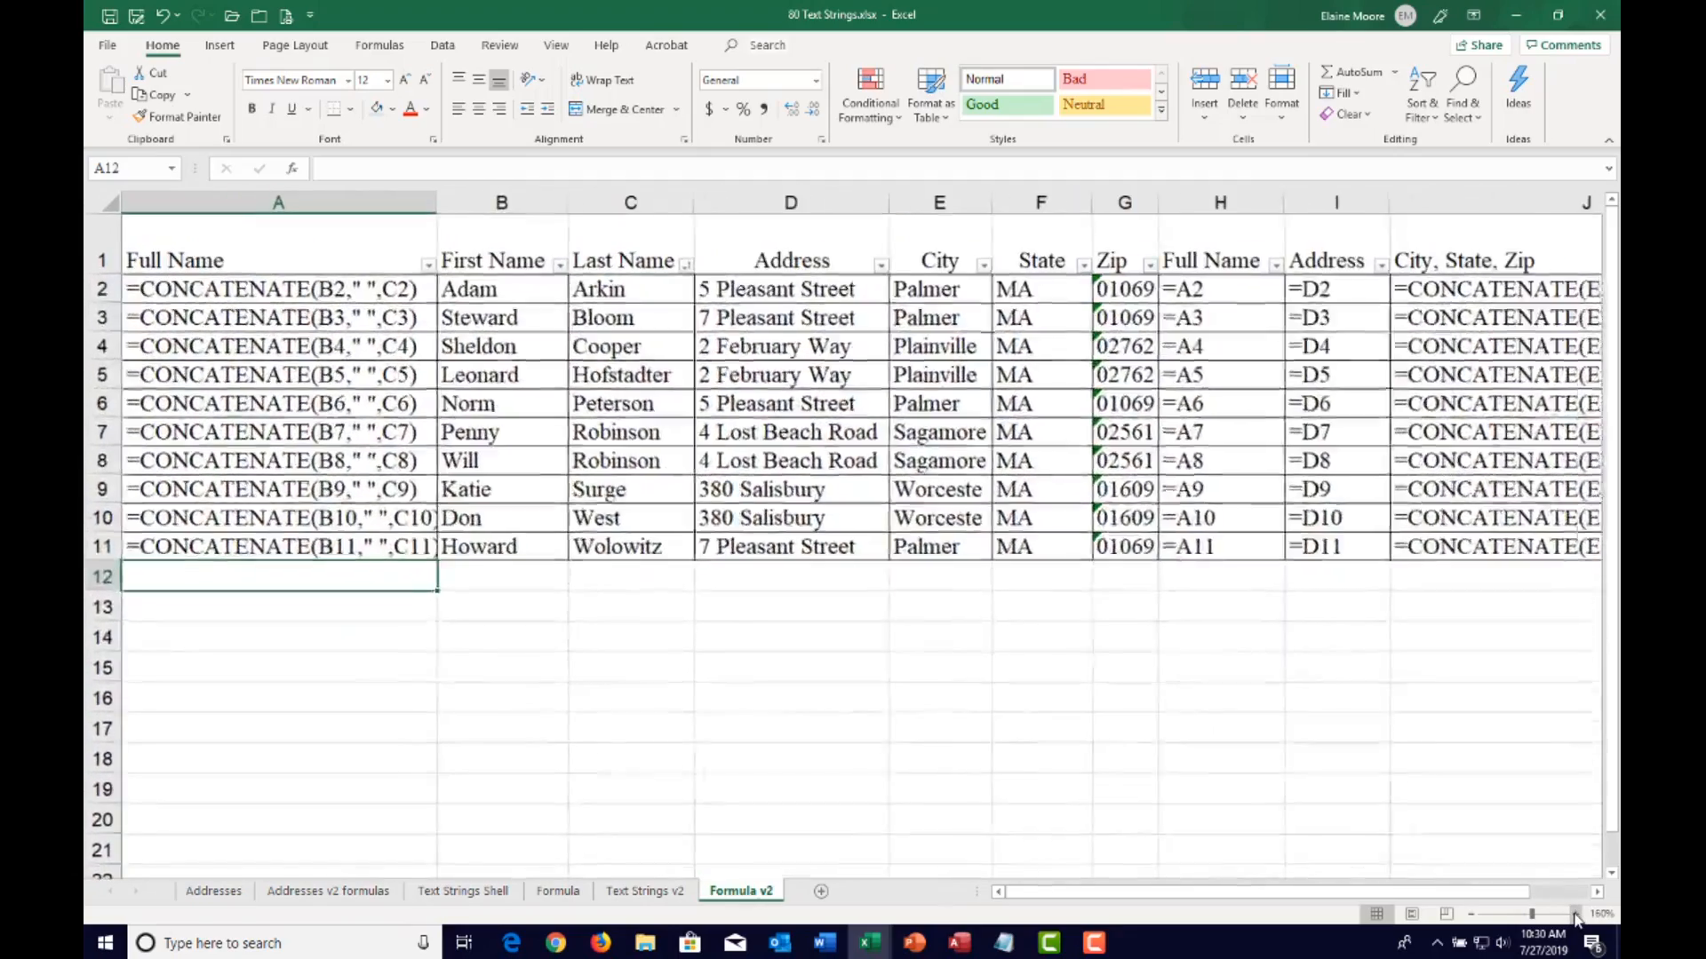
pyautogui.click(1575, 915)
pyautogui.click(1575, 915)
pyautogui.click(1575, 915)
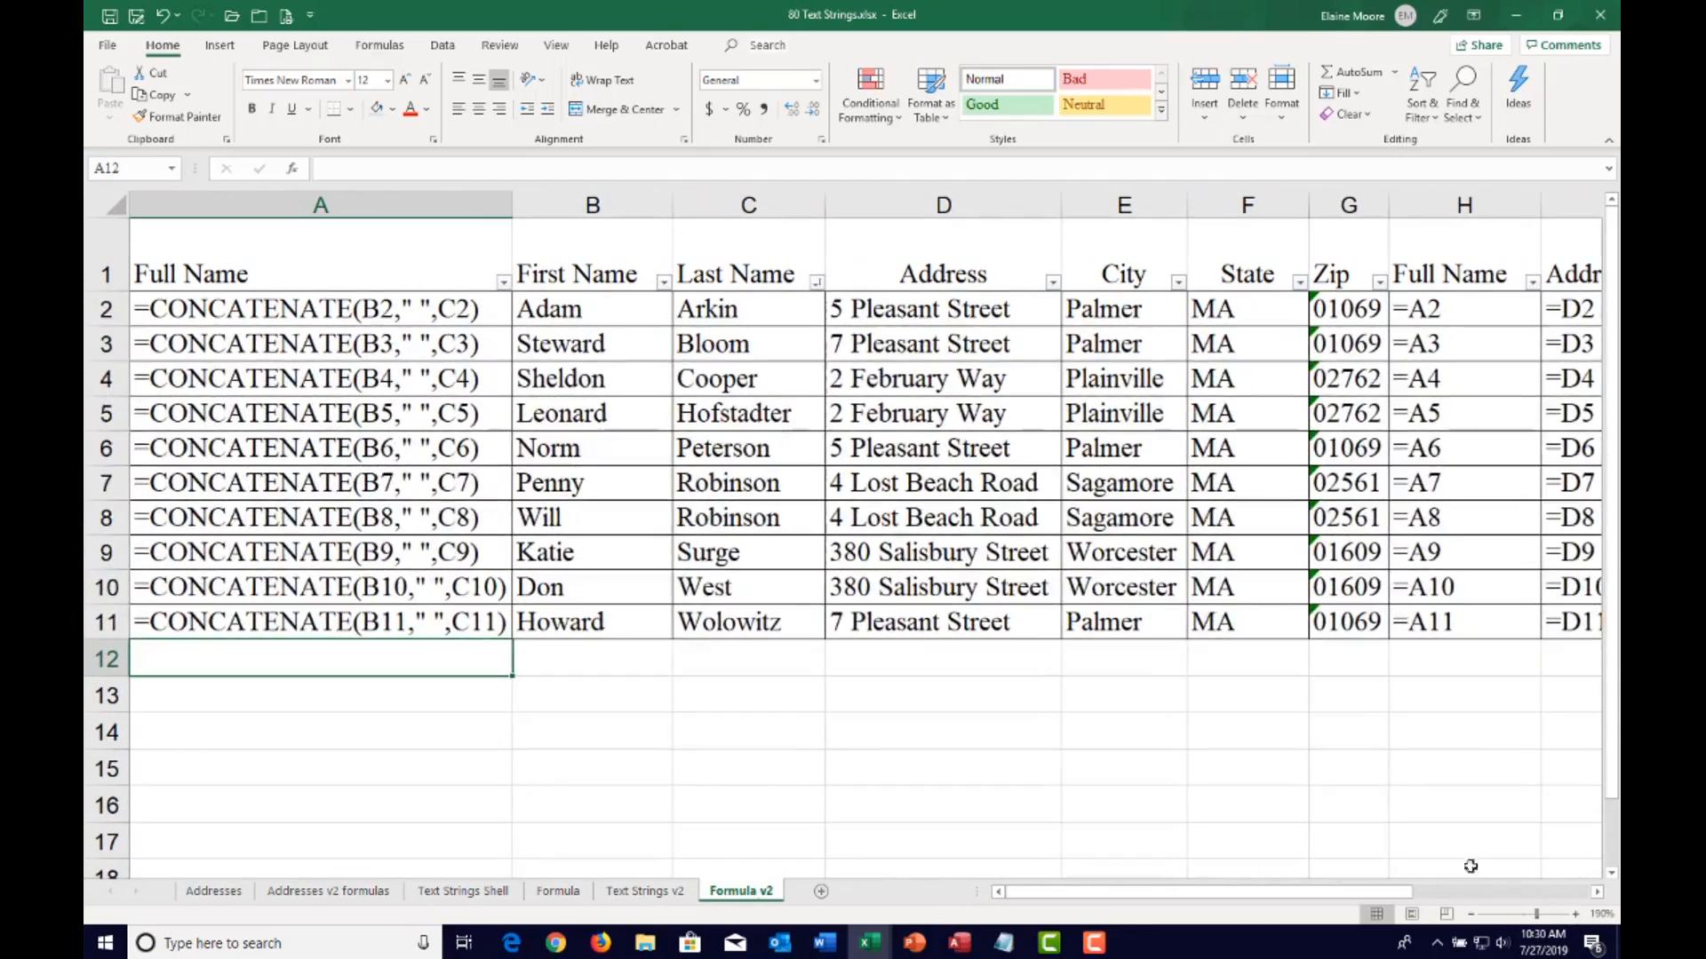
pyautogui.click(1471, 915)
pyautogui.click(1471, 915)
pyautogui.click(1471, 915)
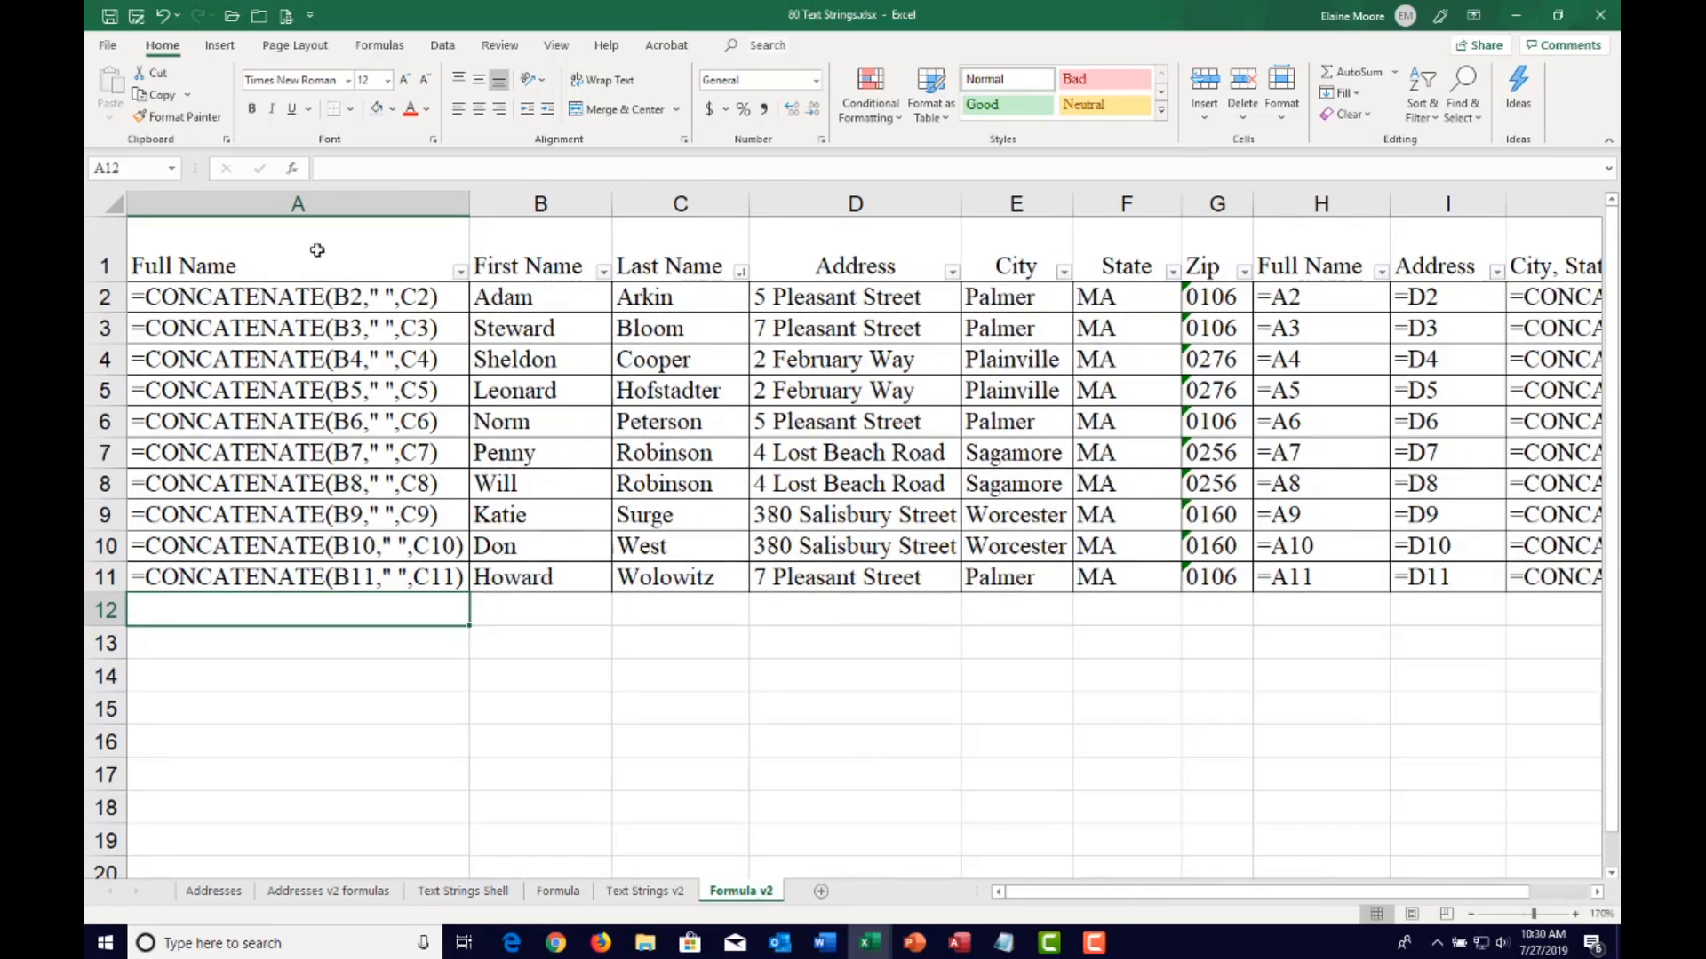
# Examine the Full Name formula in A2 and the first and last name cells it refers to
pyautogui.click(228, 293)
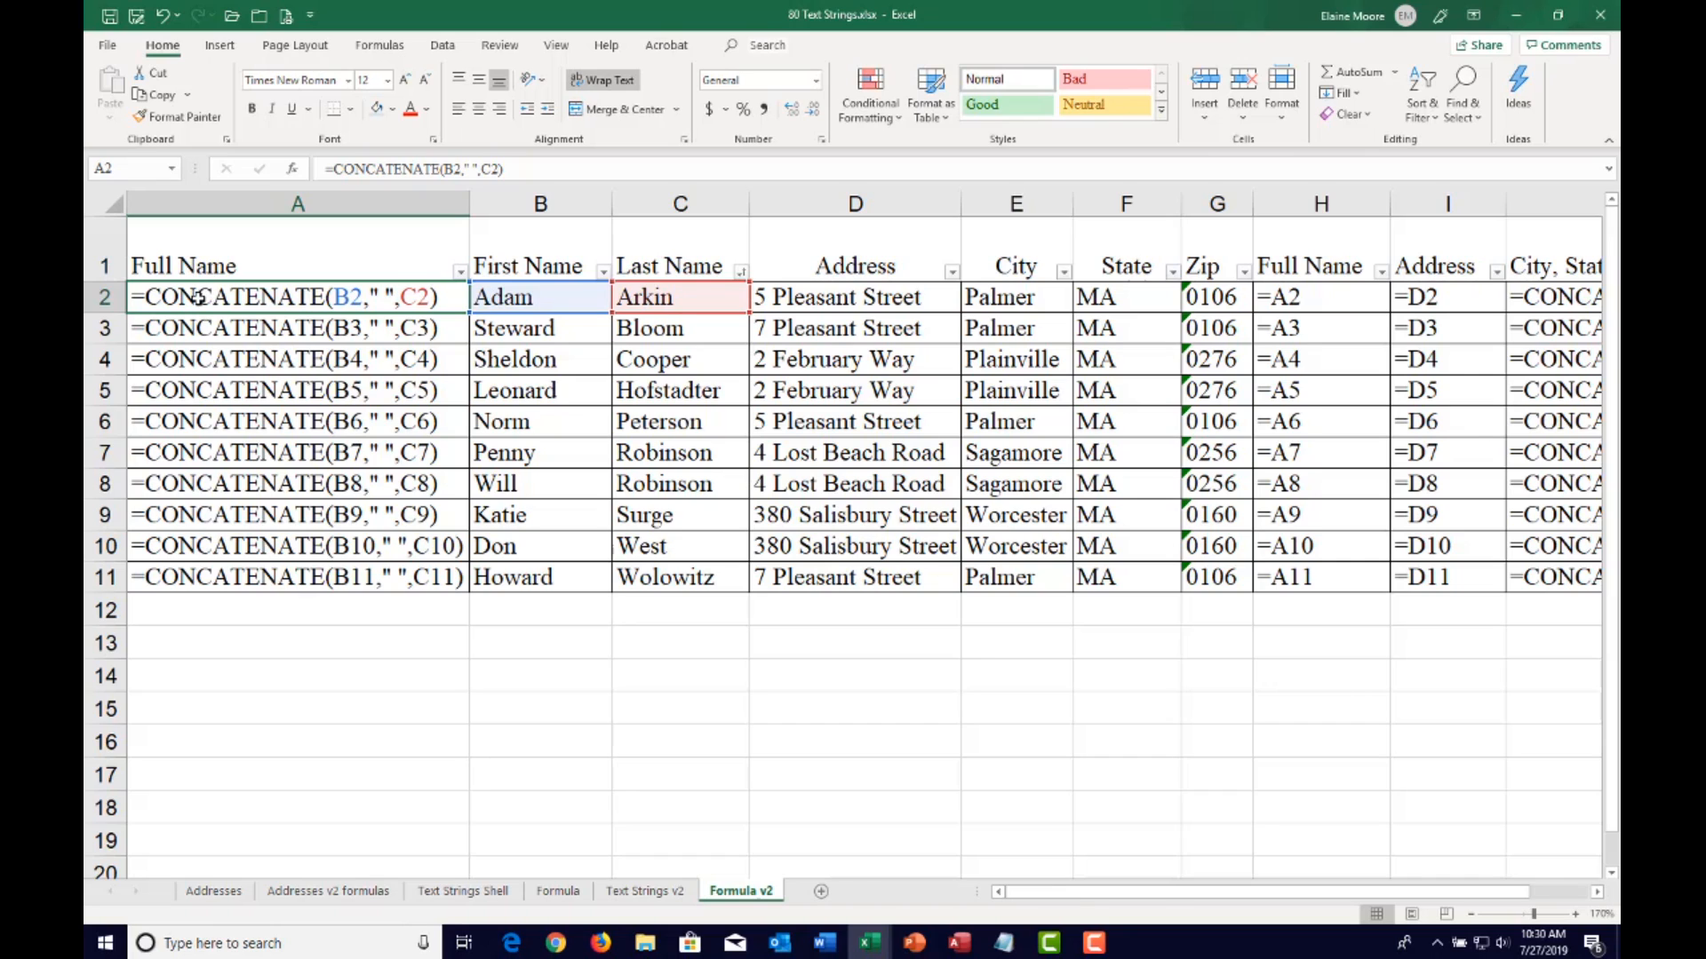
pyautogui.click(531, 294)
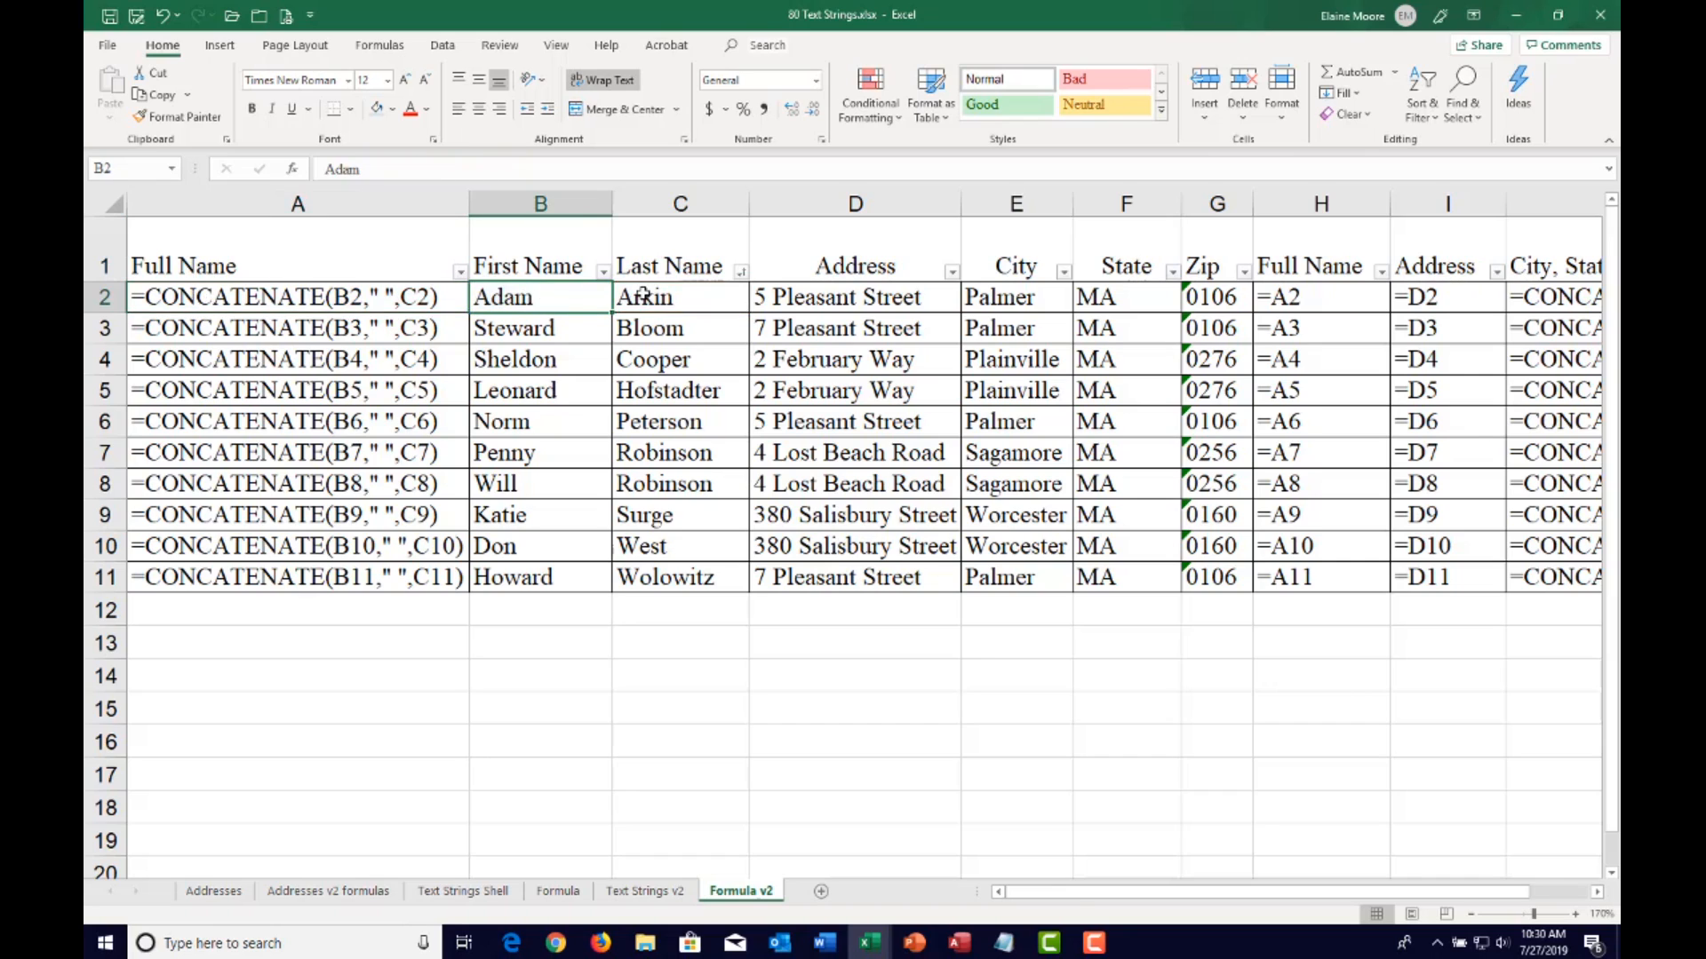
pyautogui.click(643, 294)
pyautogui.click(512, 295)
# Clear the Full Name formula in A2 and switch the sheet from showing formulas to showing values
pyautogui.doubleClick(311, 297)
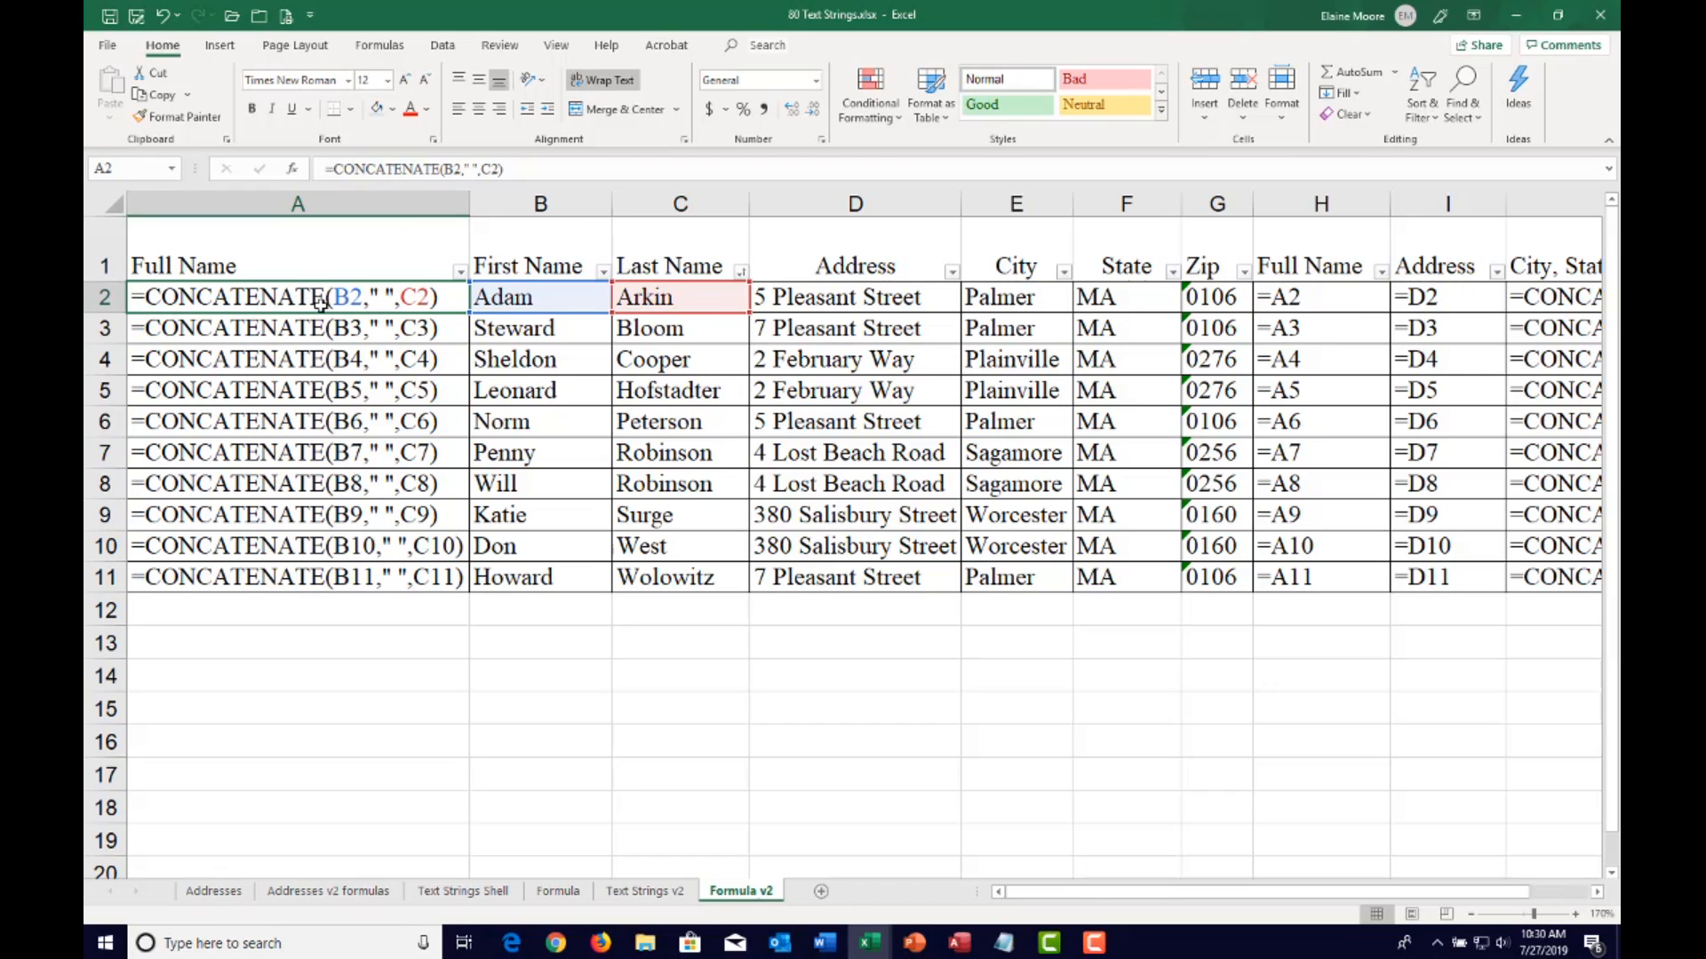
pyautogui.press('Delete')
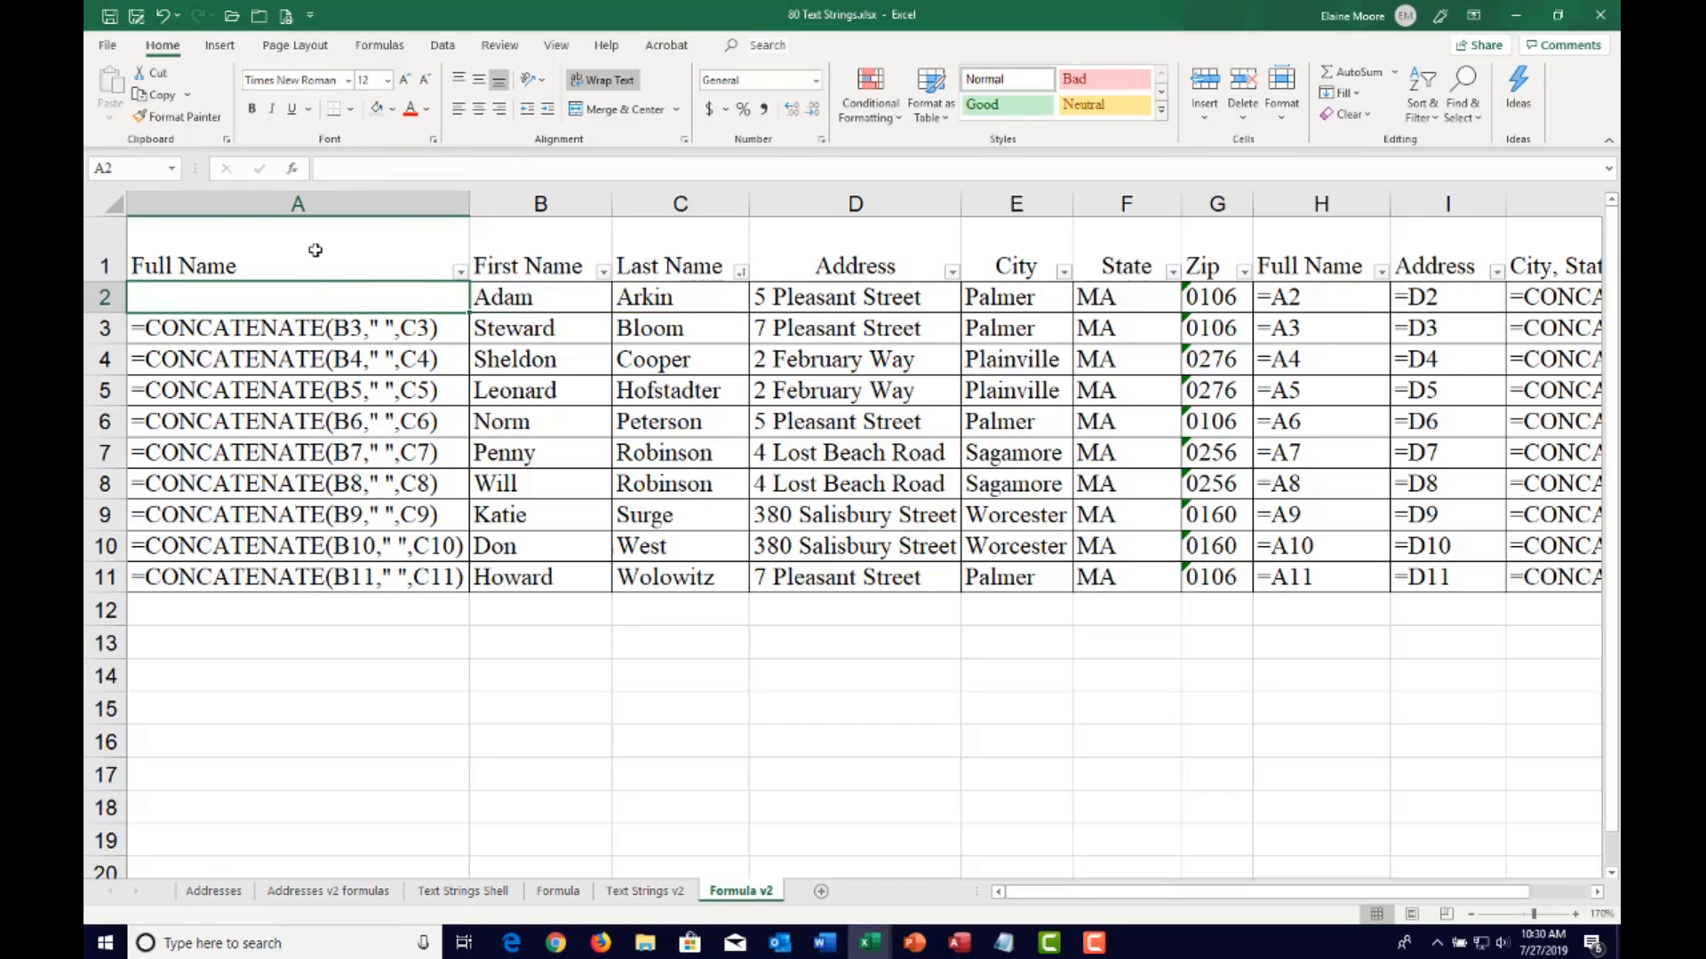
pyautogui.hotkey('ctrl', '`')
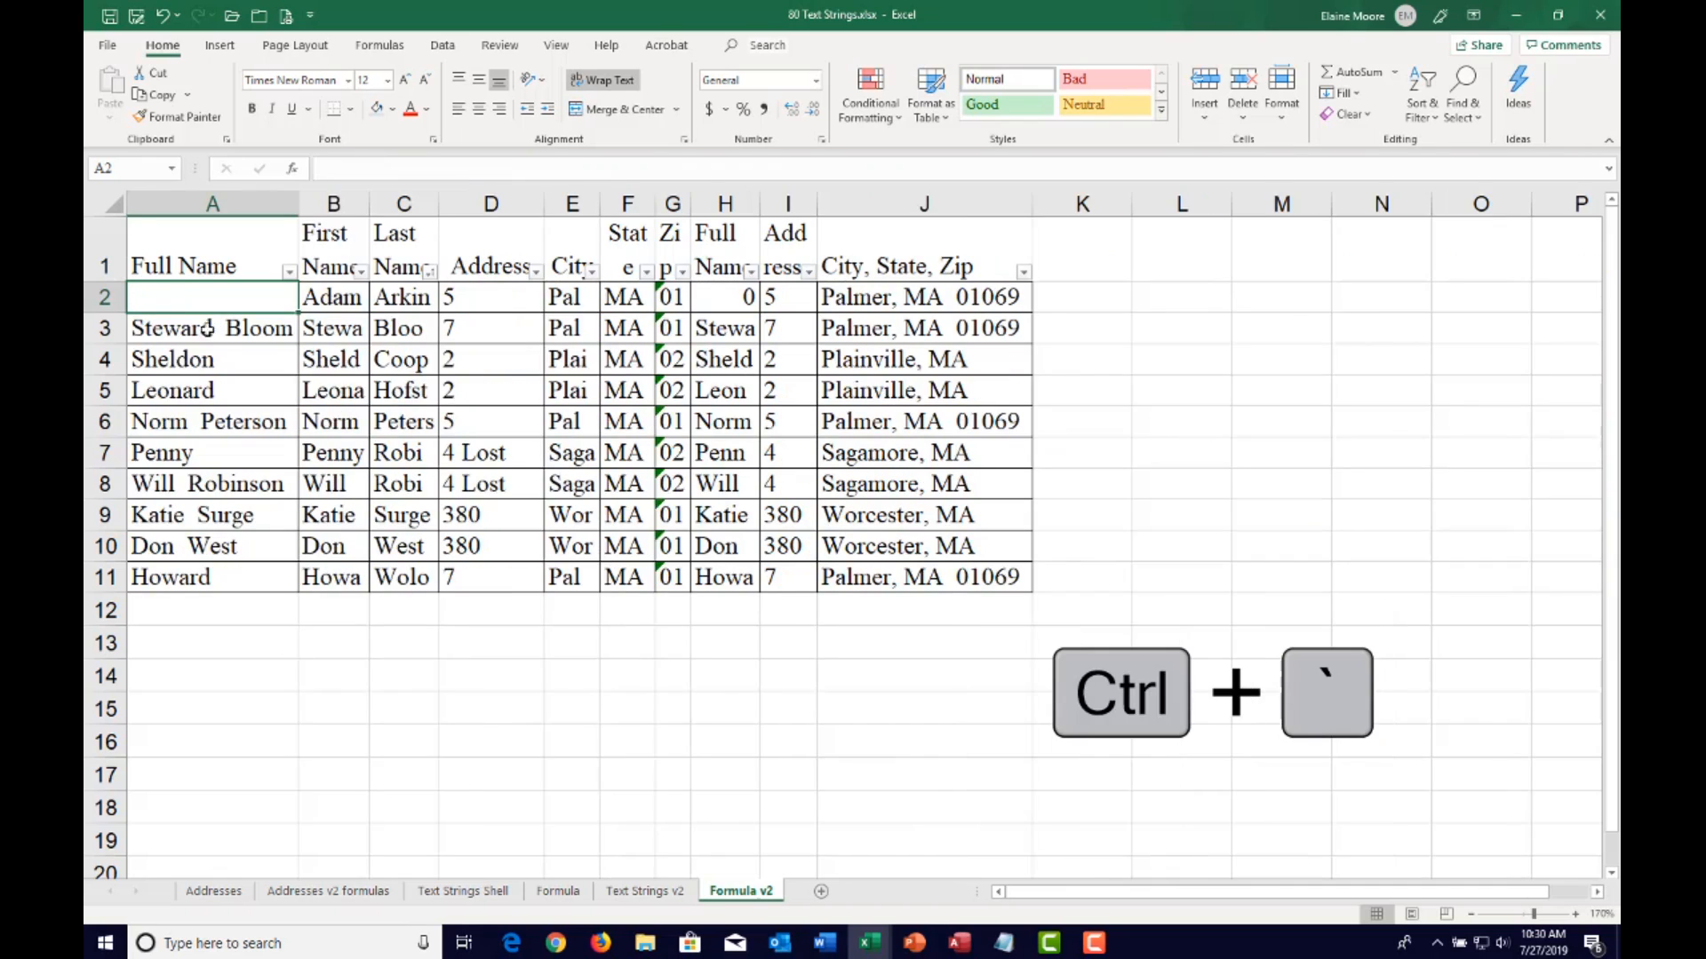
# Search the function list for concatenate and start a CONCATENATE function in A2
pyautogui.click(293, 171)
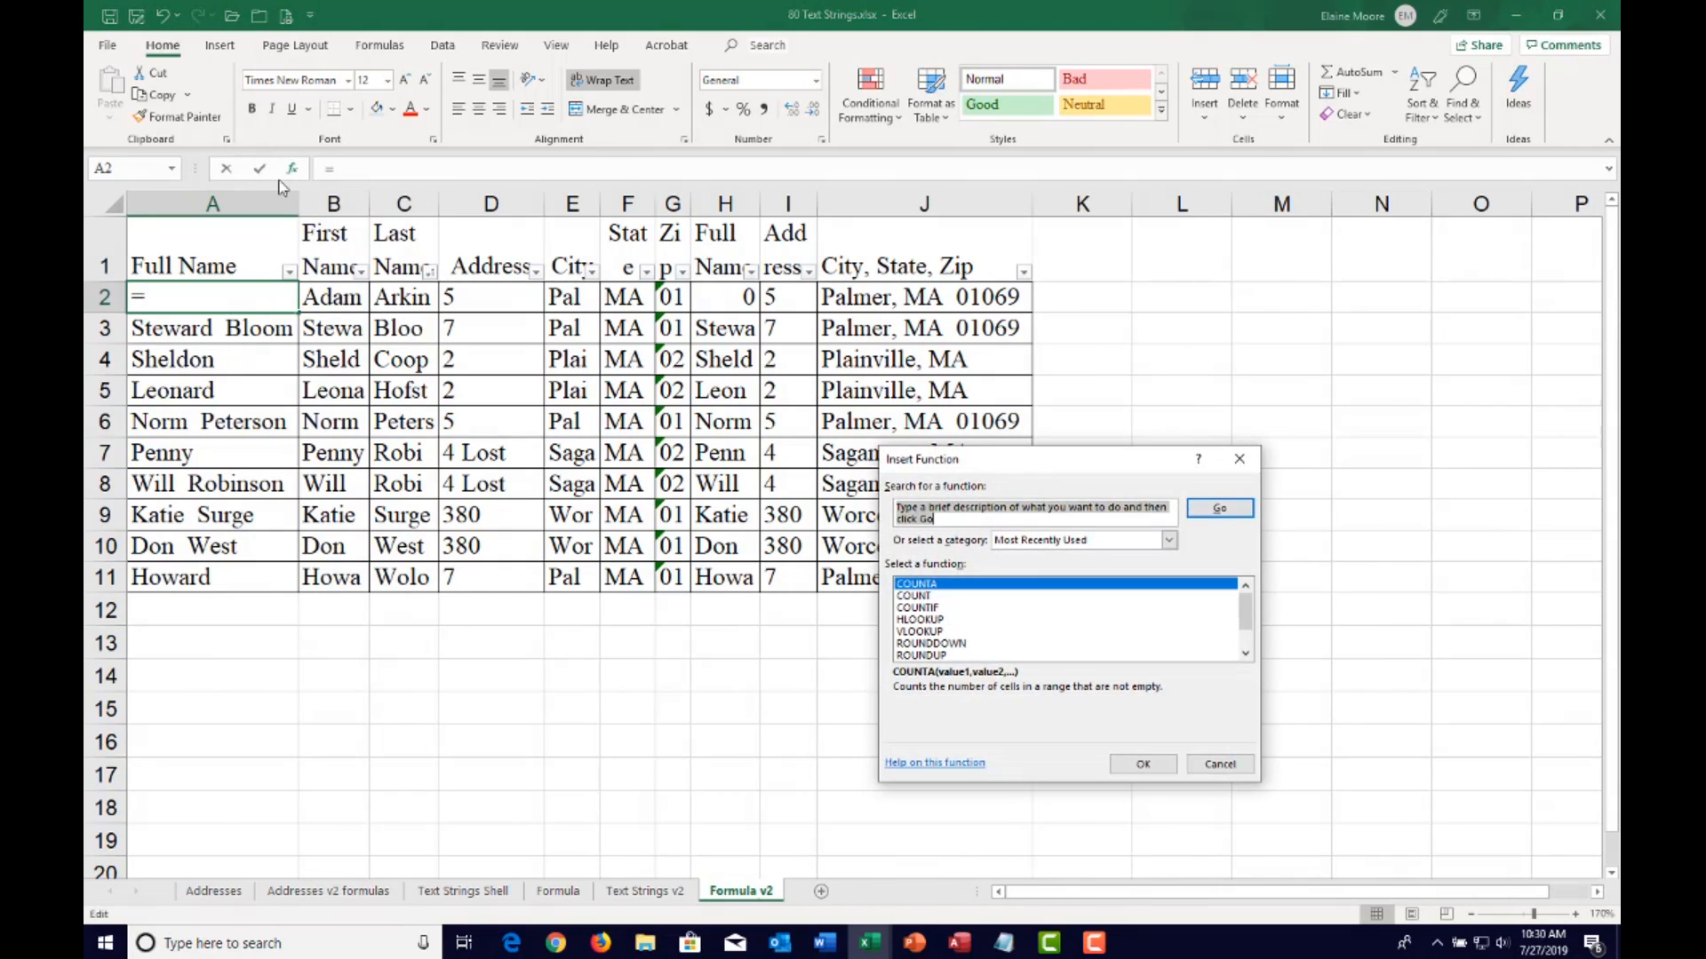
pyautogui.write('concatenate')
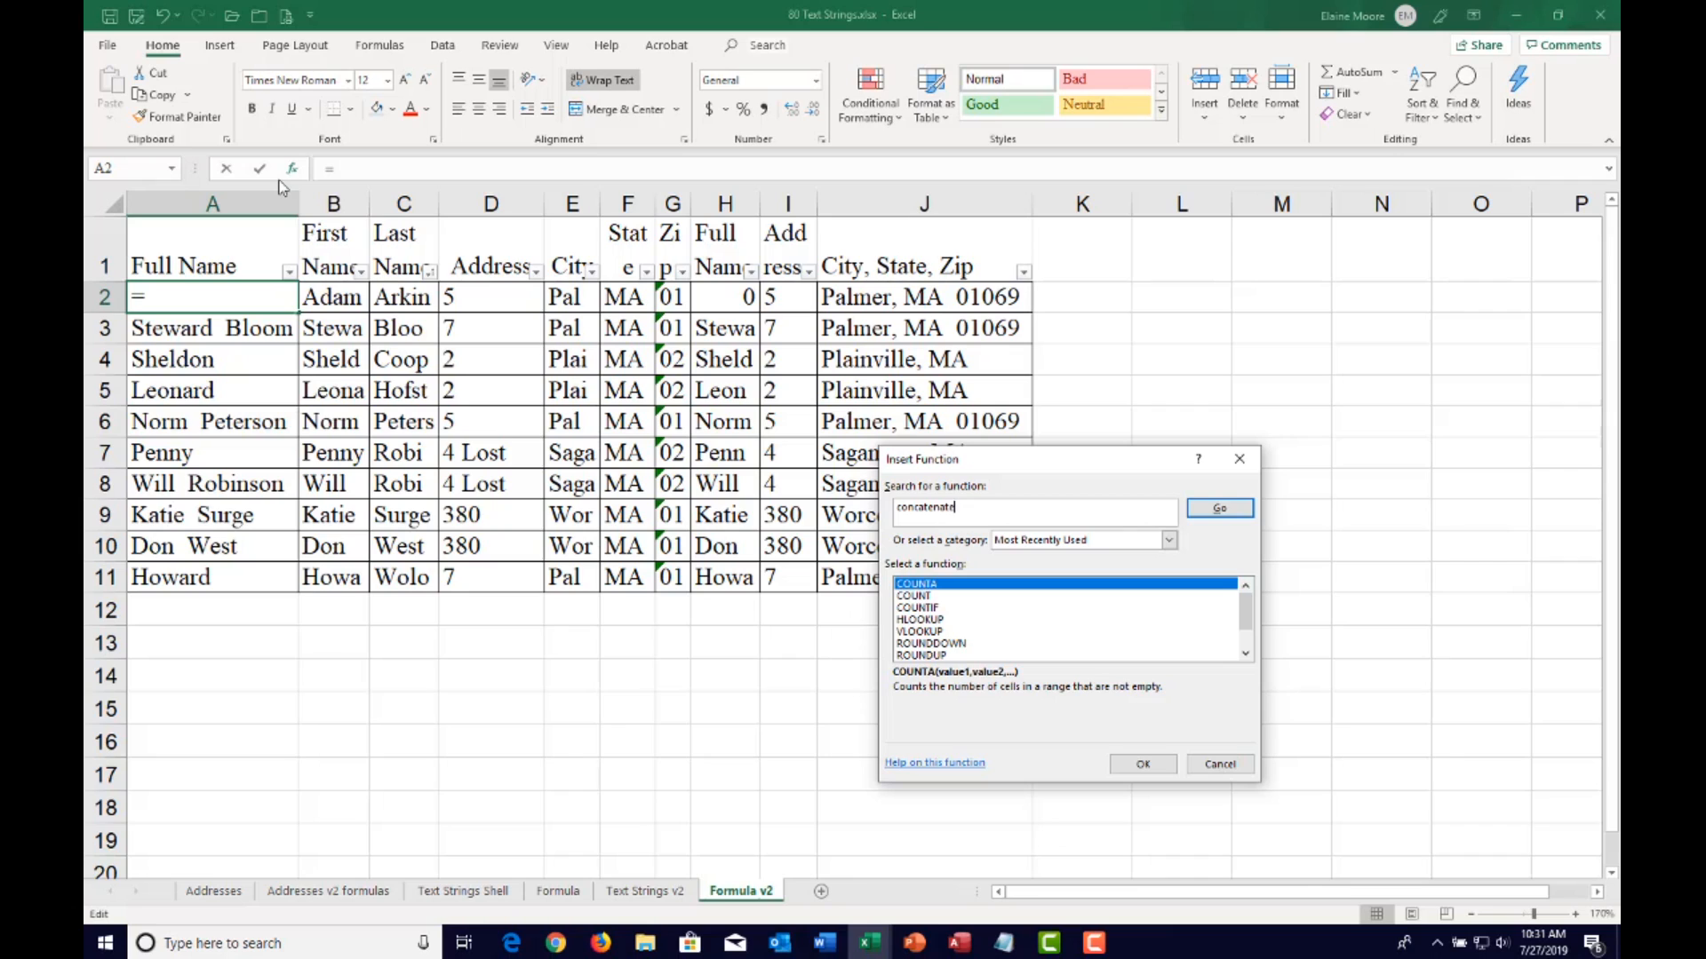
pyautogui.press('Return')
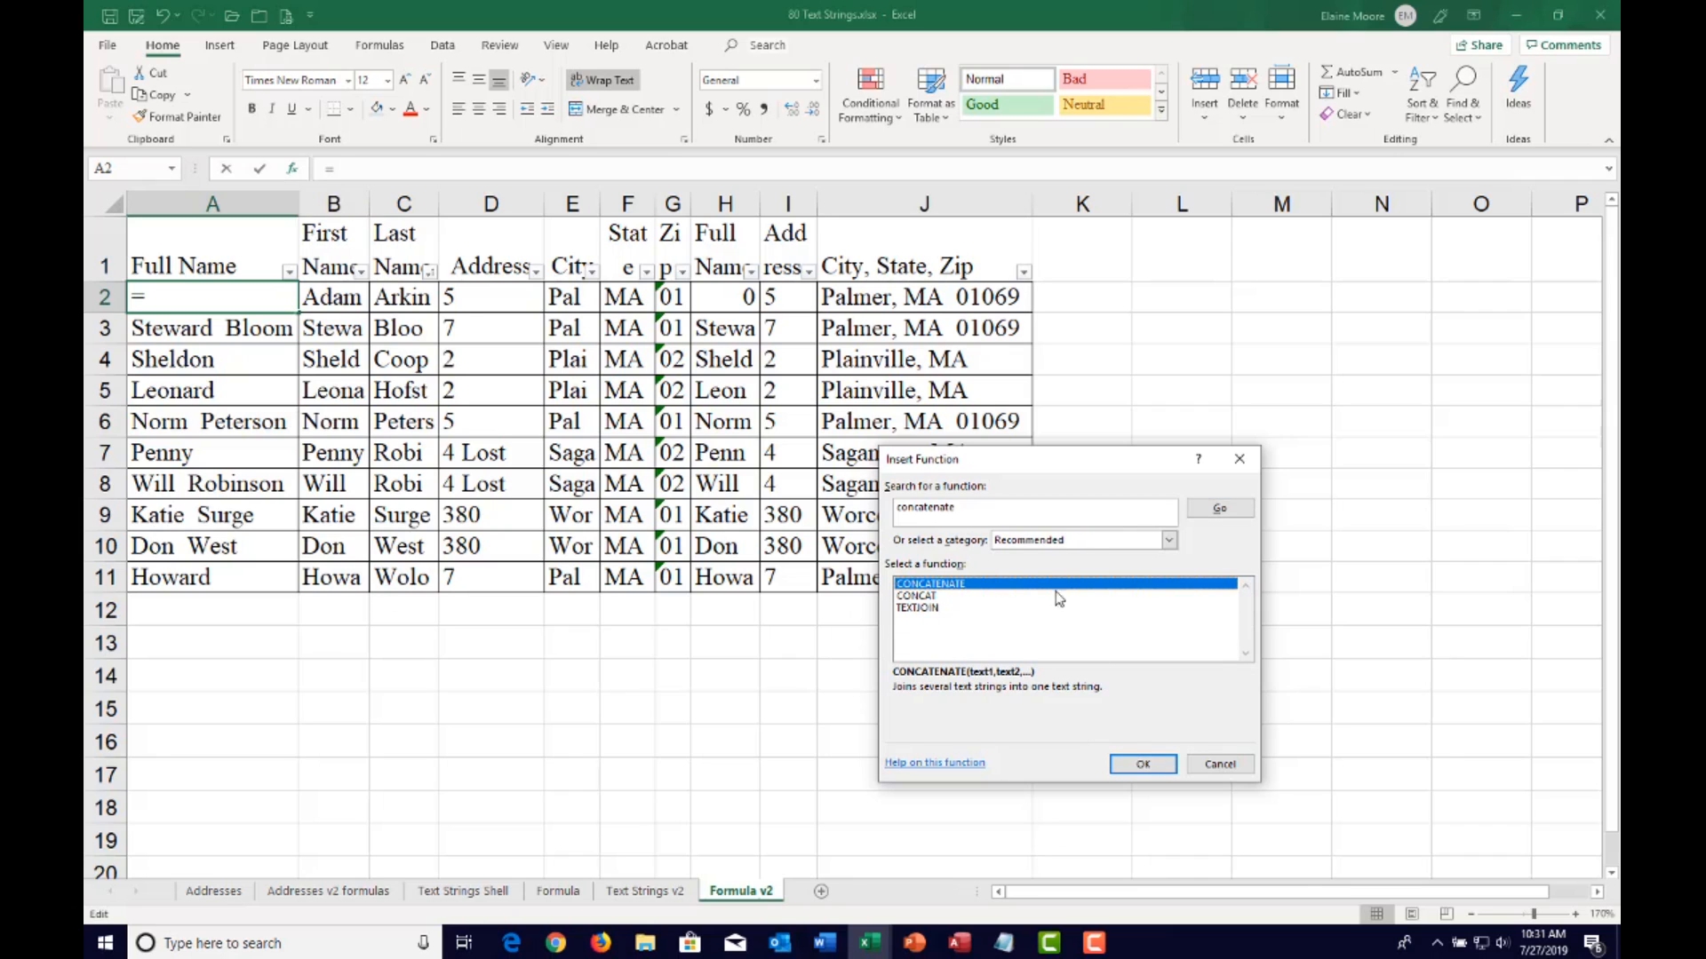
pyautogui.click(1137, 766)
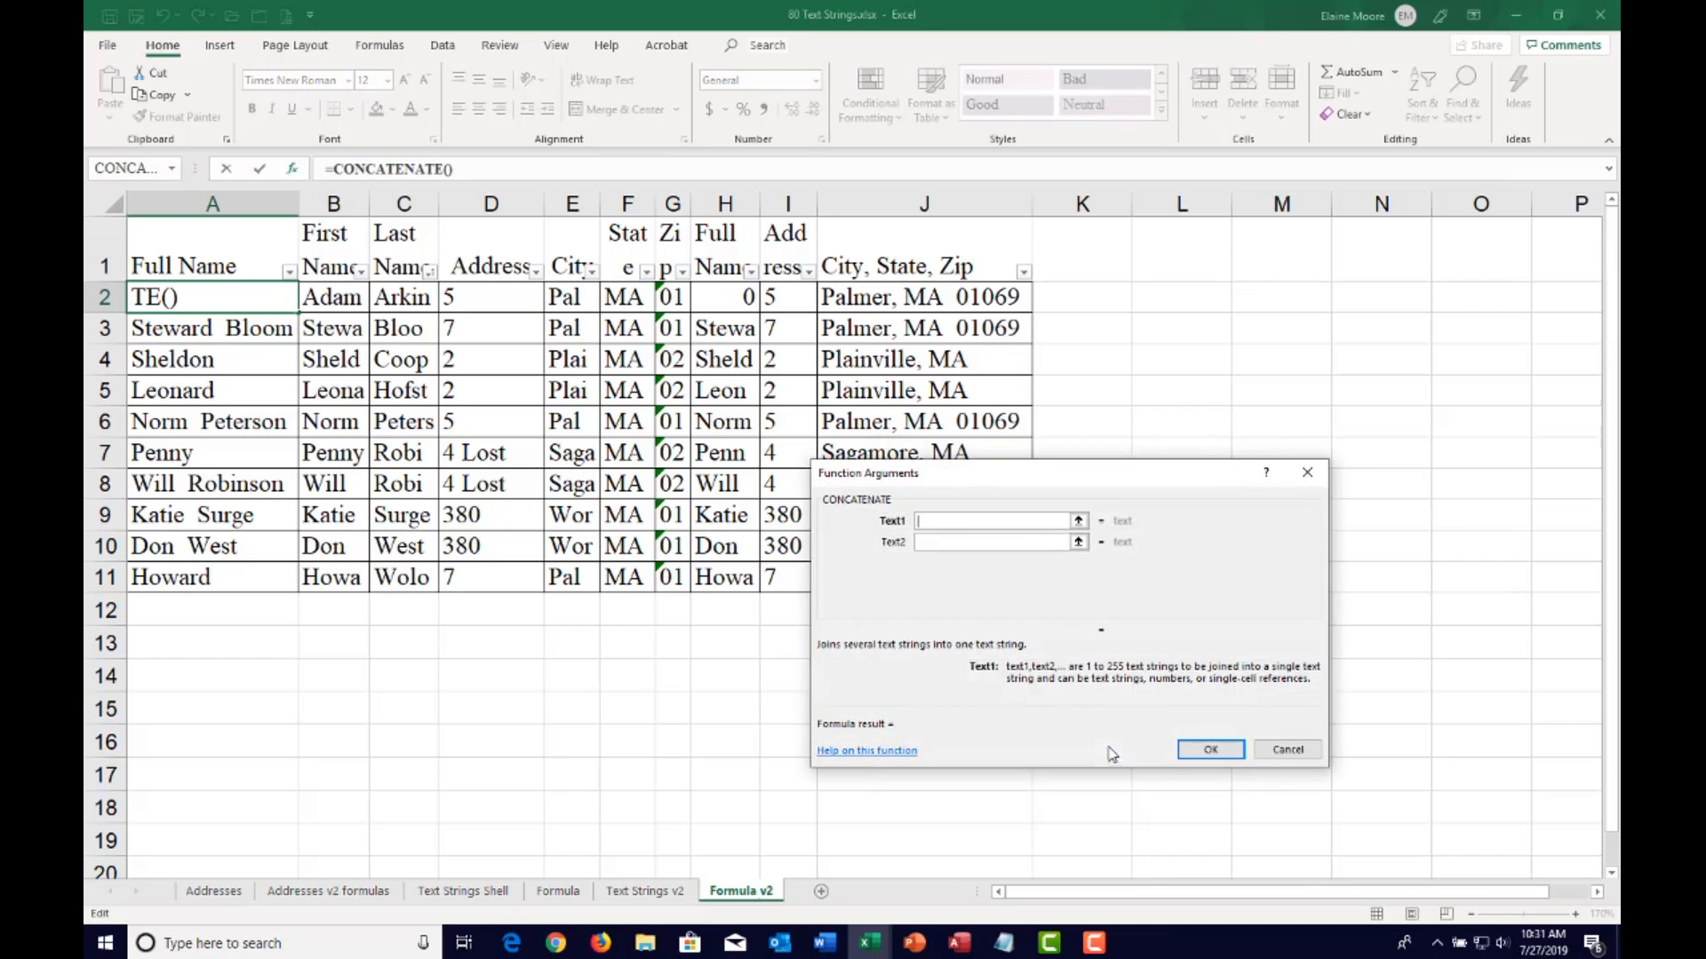
# Set the CONCATENATE arguments to B2, a quoted space and C2, and enter the formula in A2
pyautogui.click(329, 298)
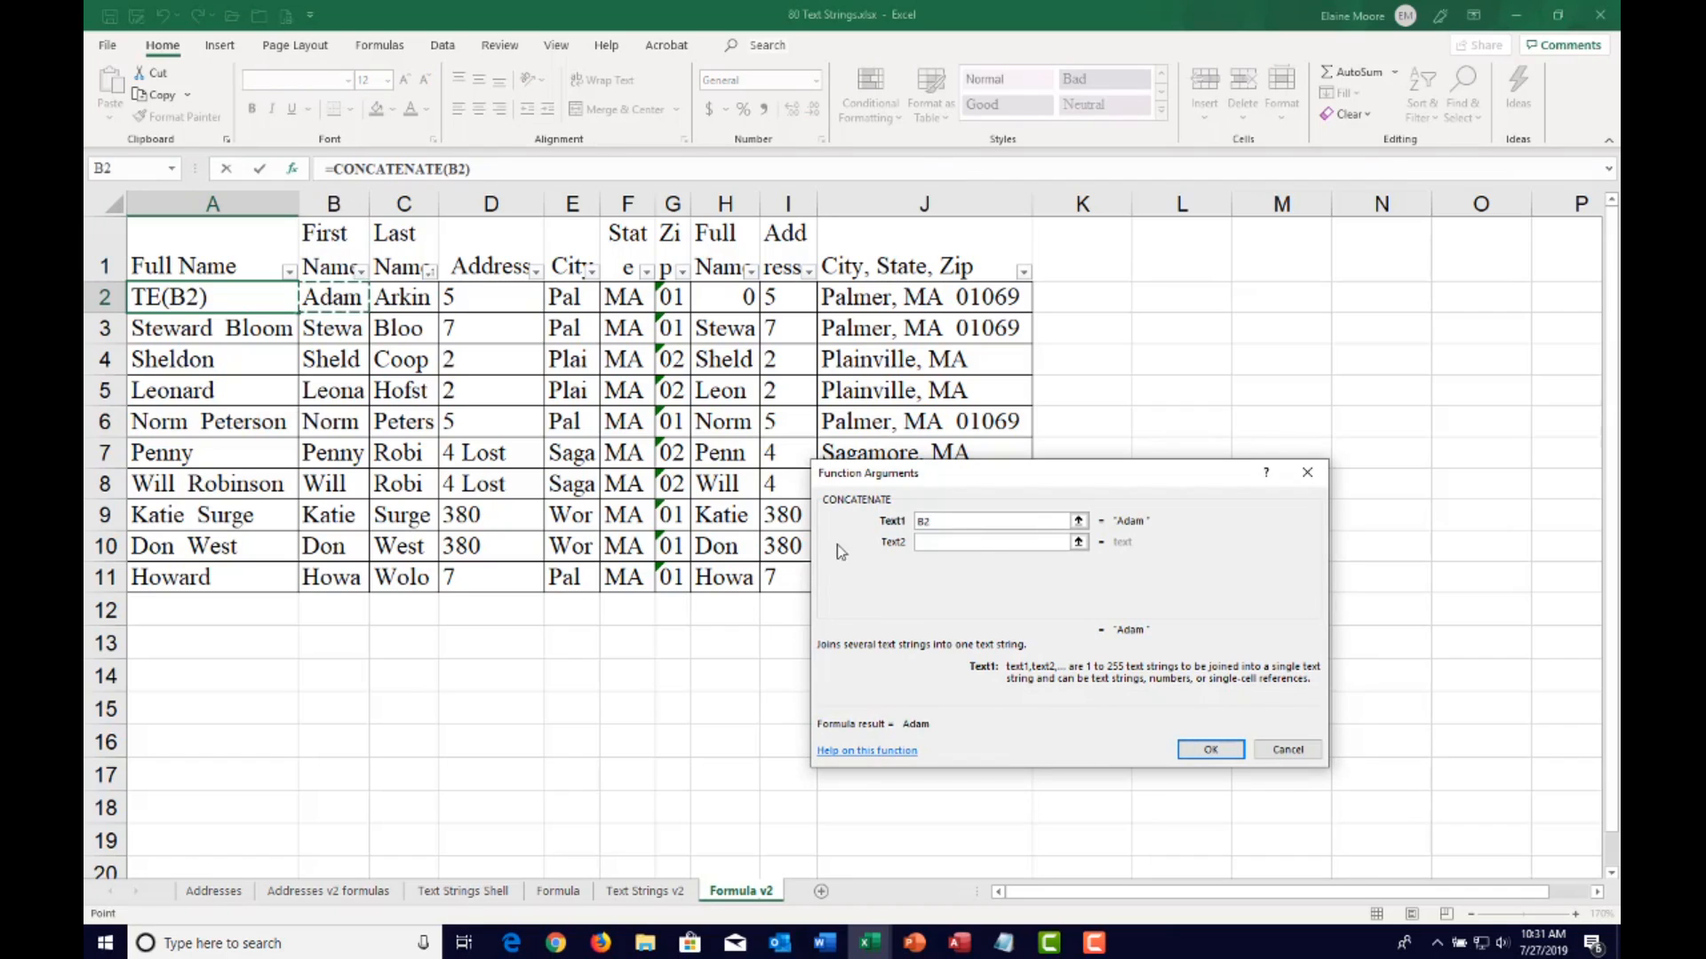
pyautogui.click(965, 541)
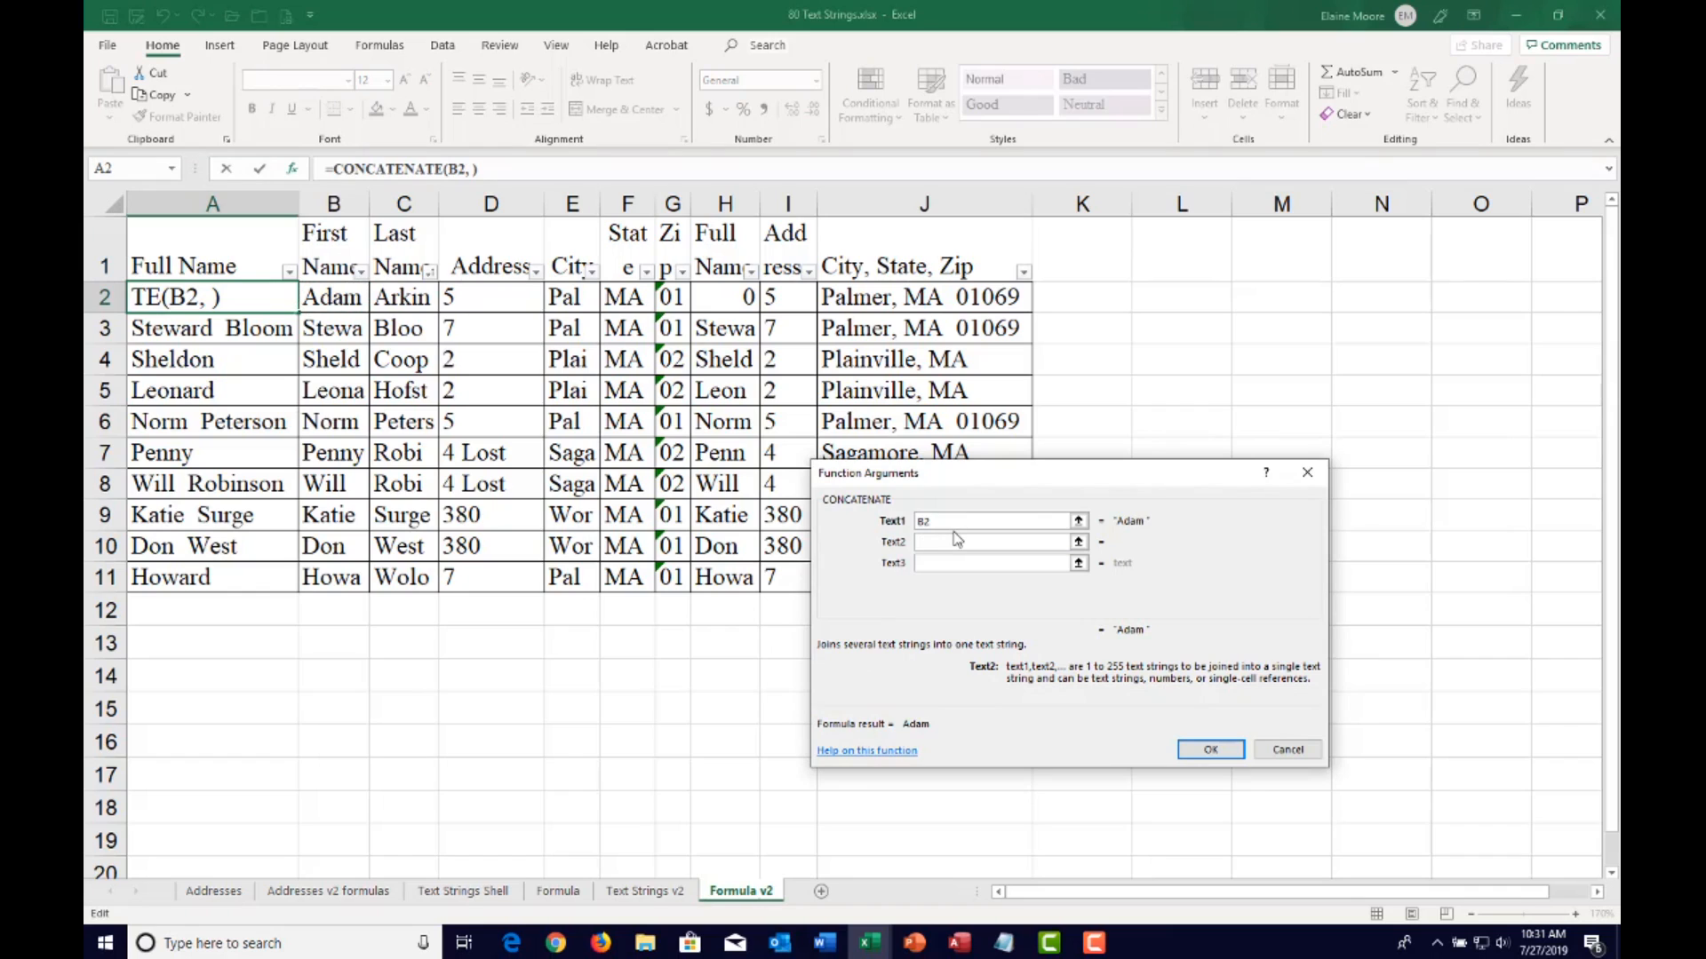
pyautogui.click(942, 565)
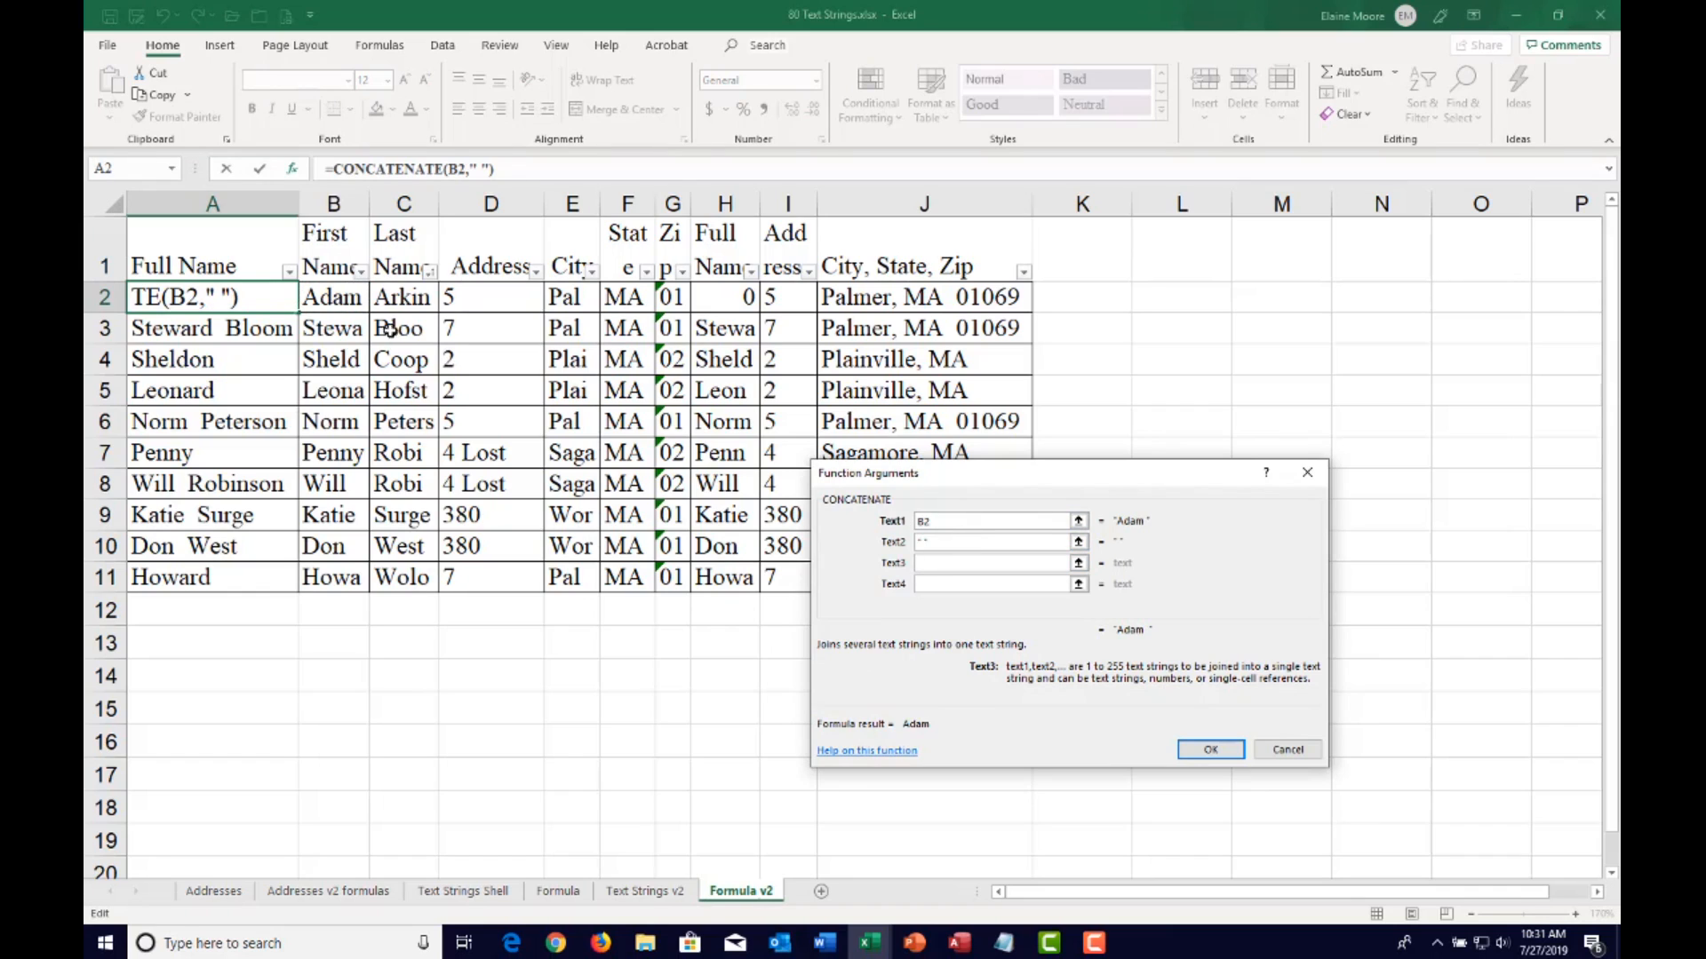
pyautogui.click(391, 299)
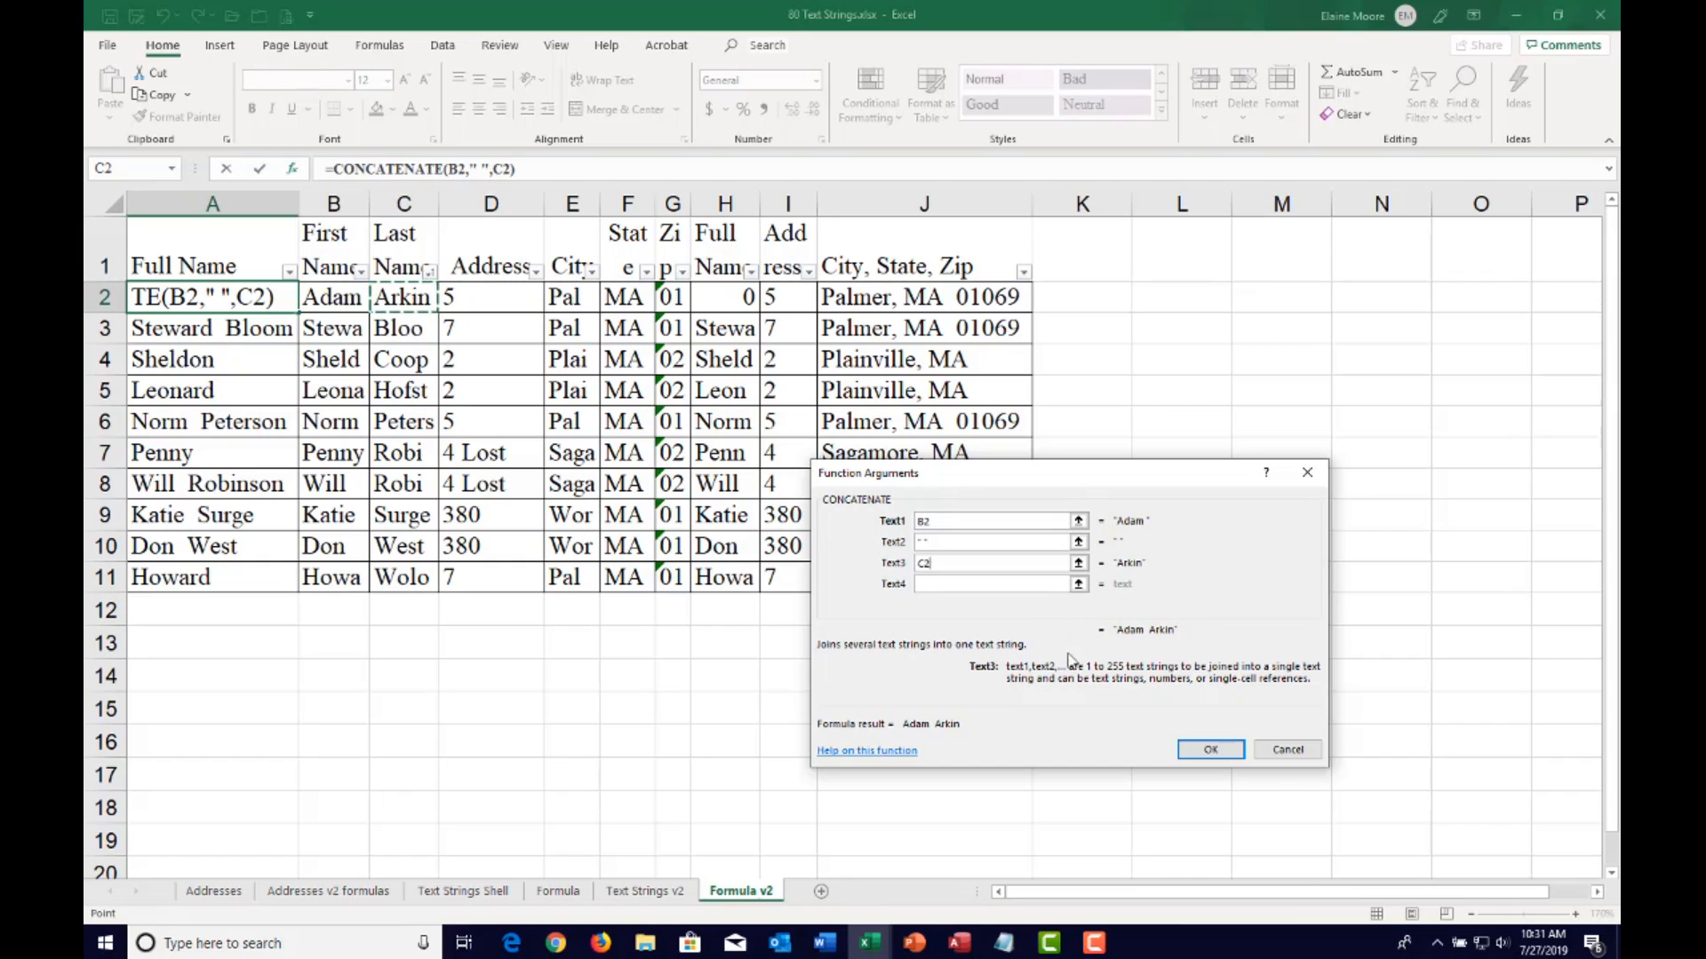
pyautogui.click(1210, 749)
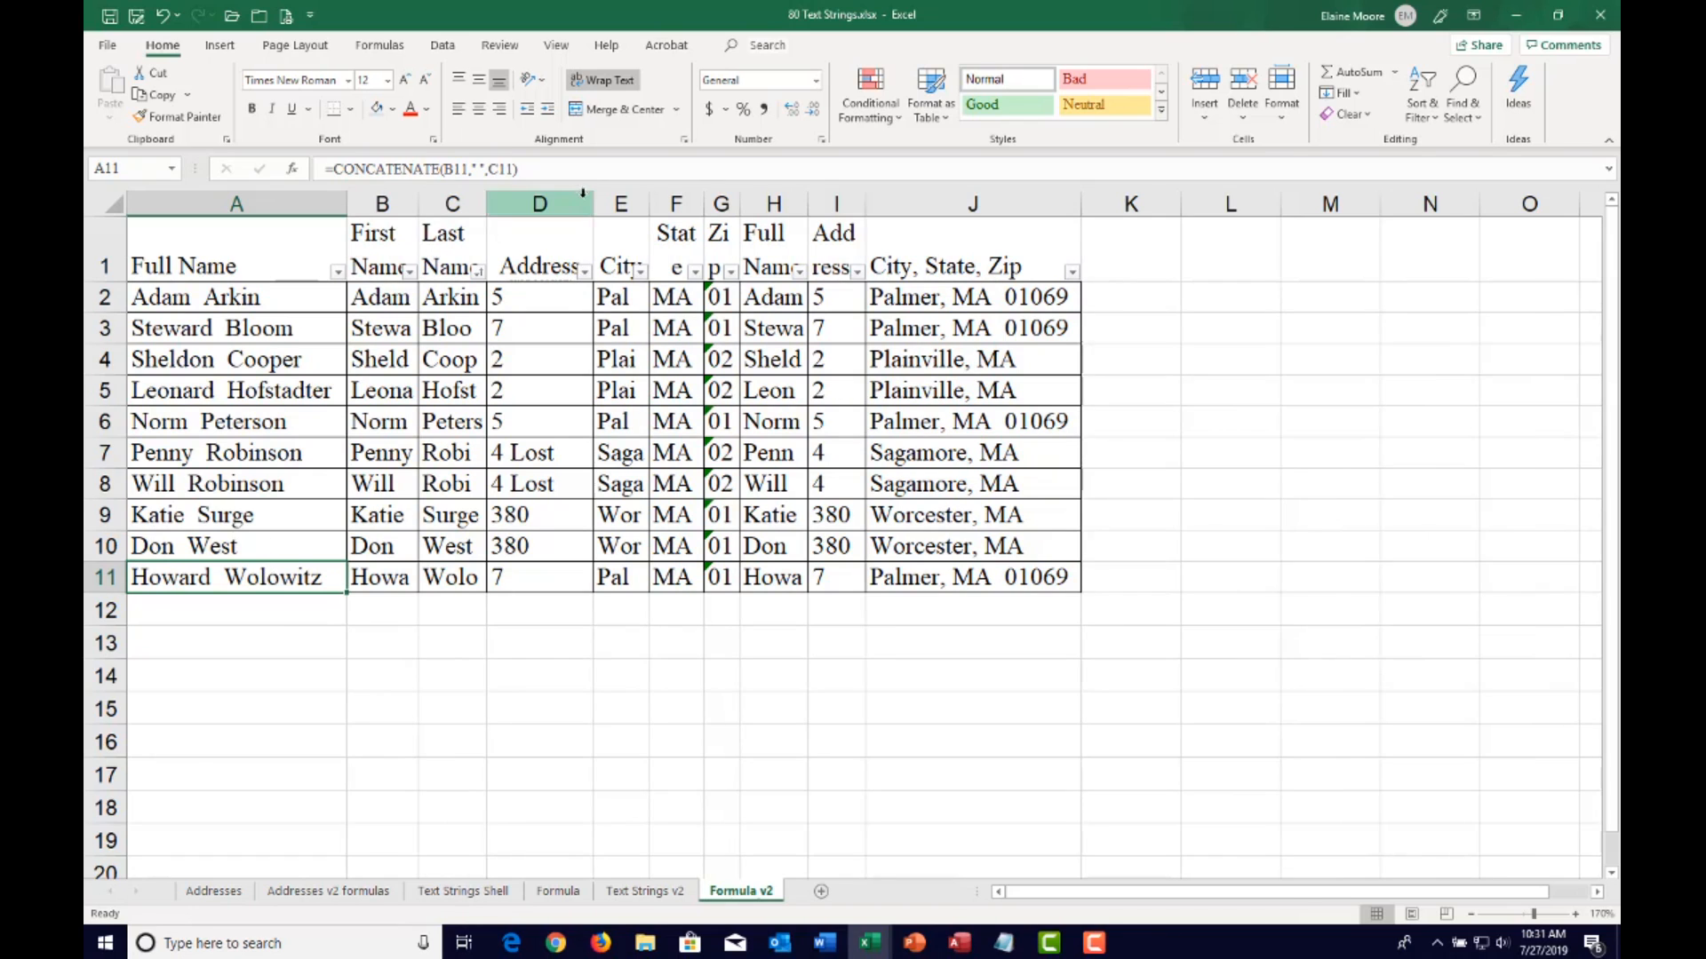
# Widen the Address column D to fit street addresses such as the one in D2
pyautogui.moveTo(589, 197); pyautogui.dragTo(679, 203)
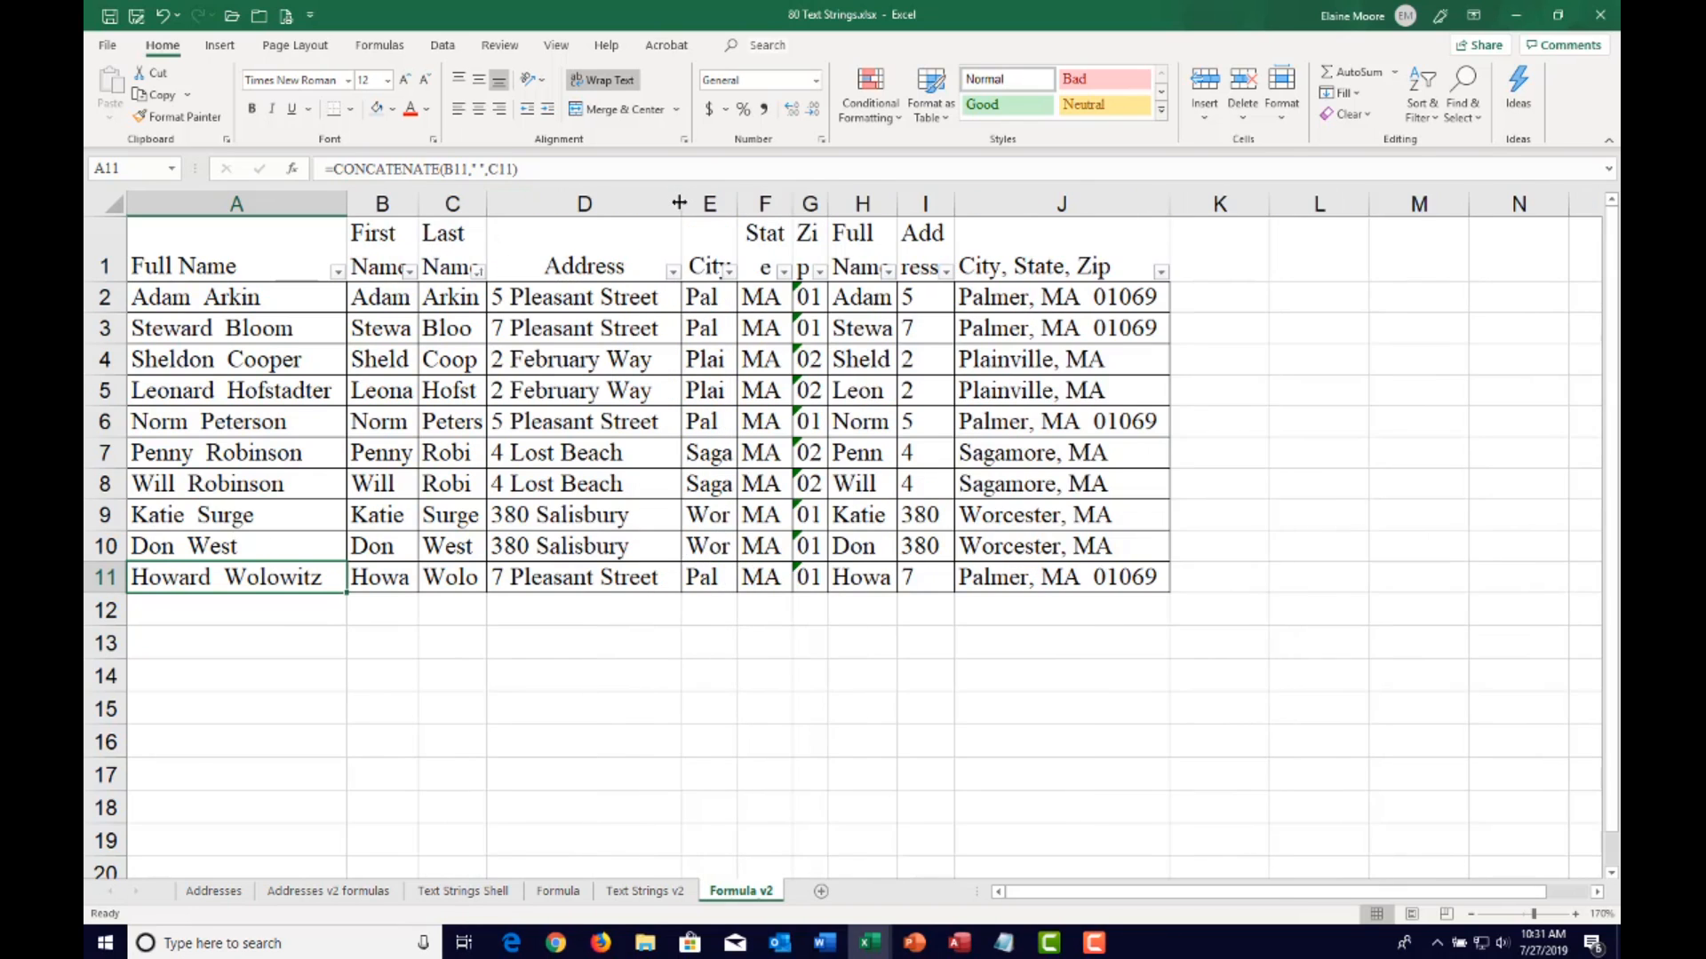
pyautogui.click(589, 302)
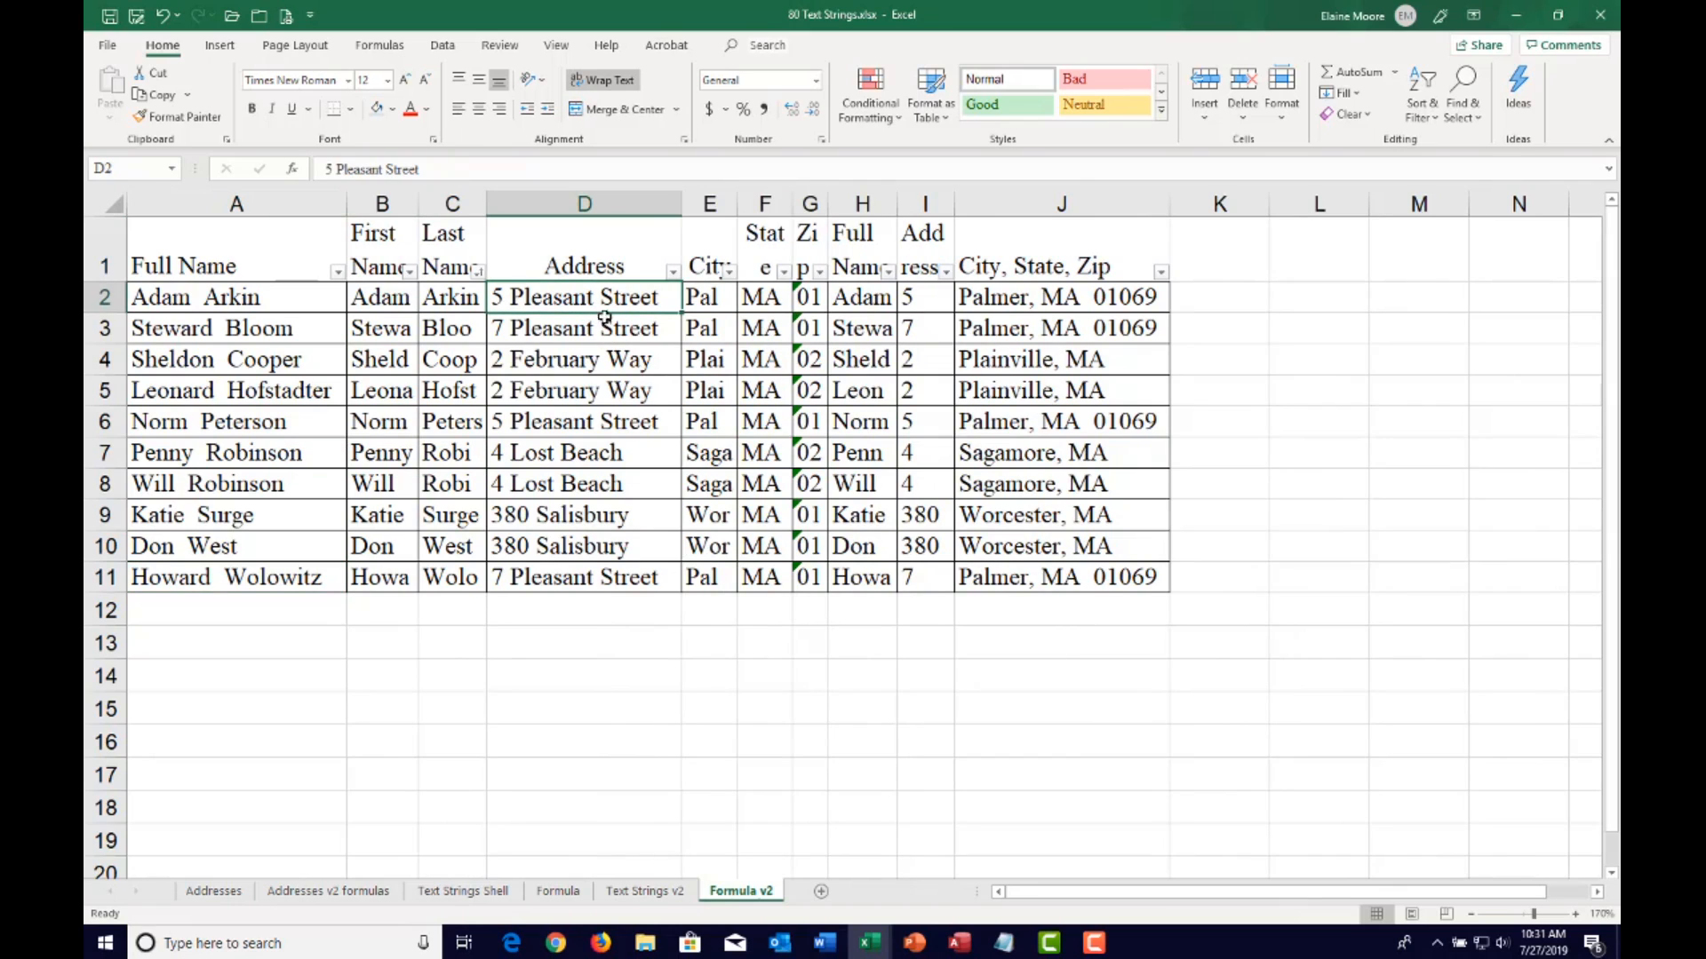
# Copy the City, State, Zip formulas in J2:J11, paste them in place as values only, and check the pasted cells
pyautogui.click(1072, 298)
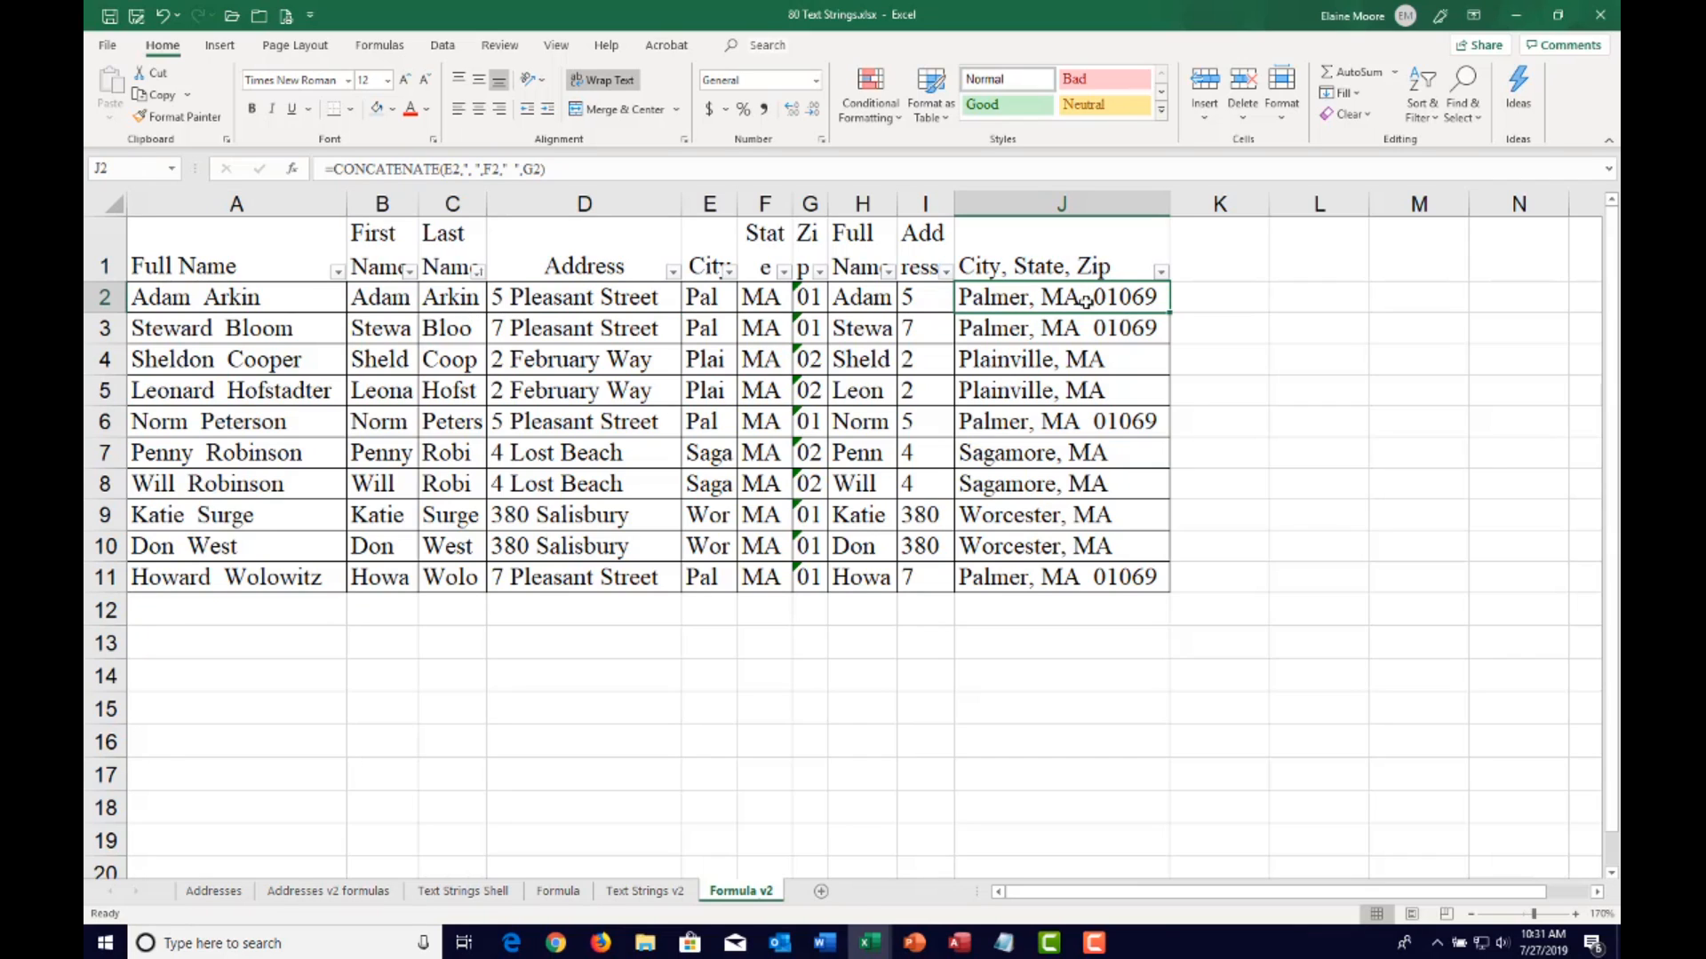
pyautogui.moveTo(1086, 302); pyautogui.dragTo(1117, 582)
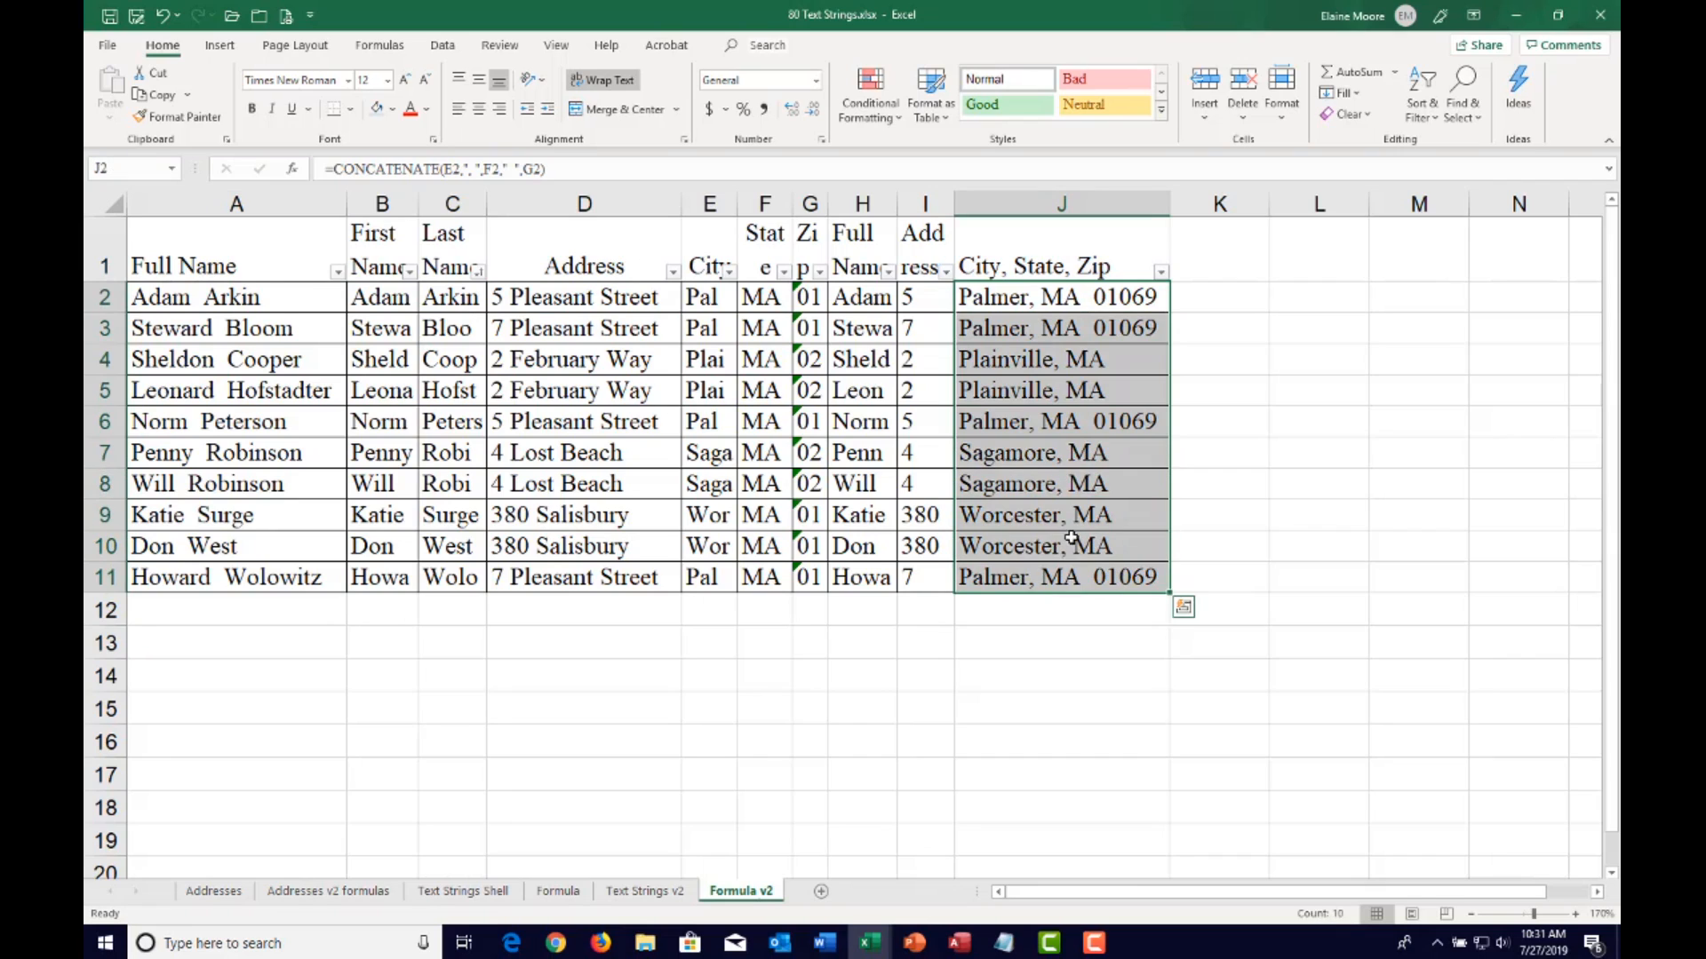
pyautogui.click(156, 94)
pyautogui.click(109, 124)
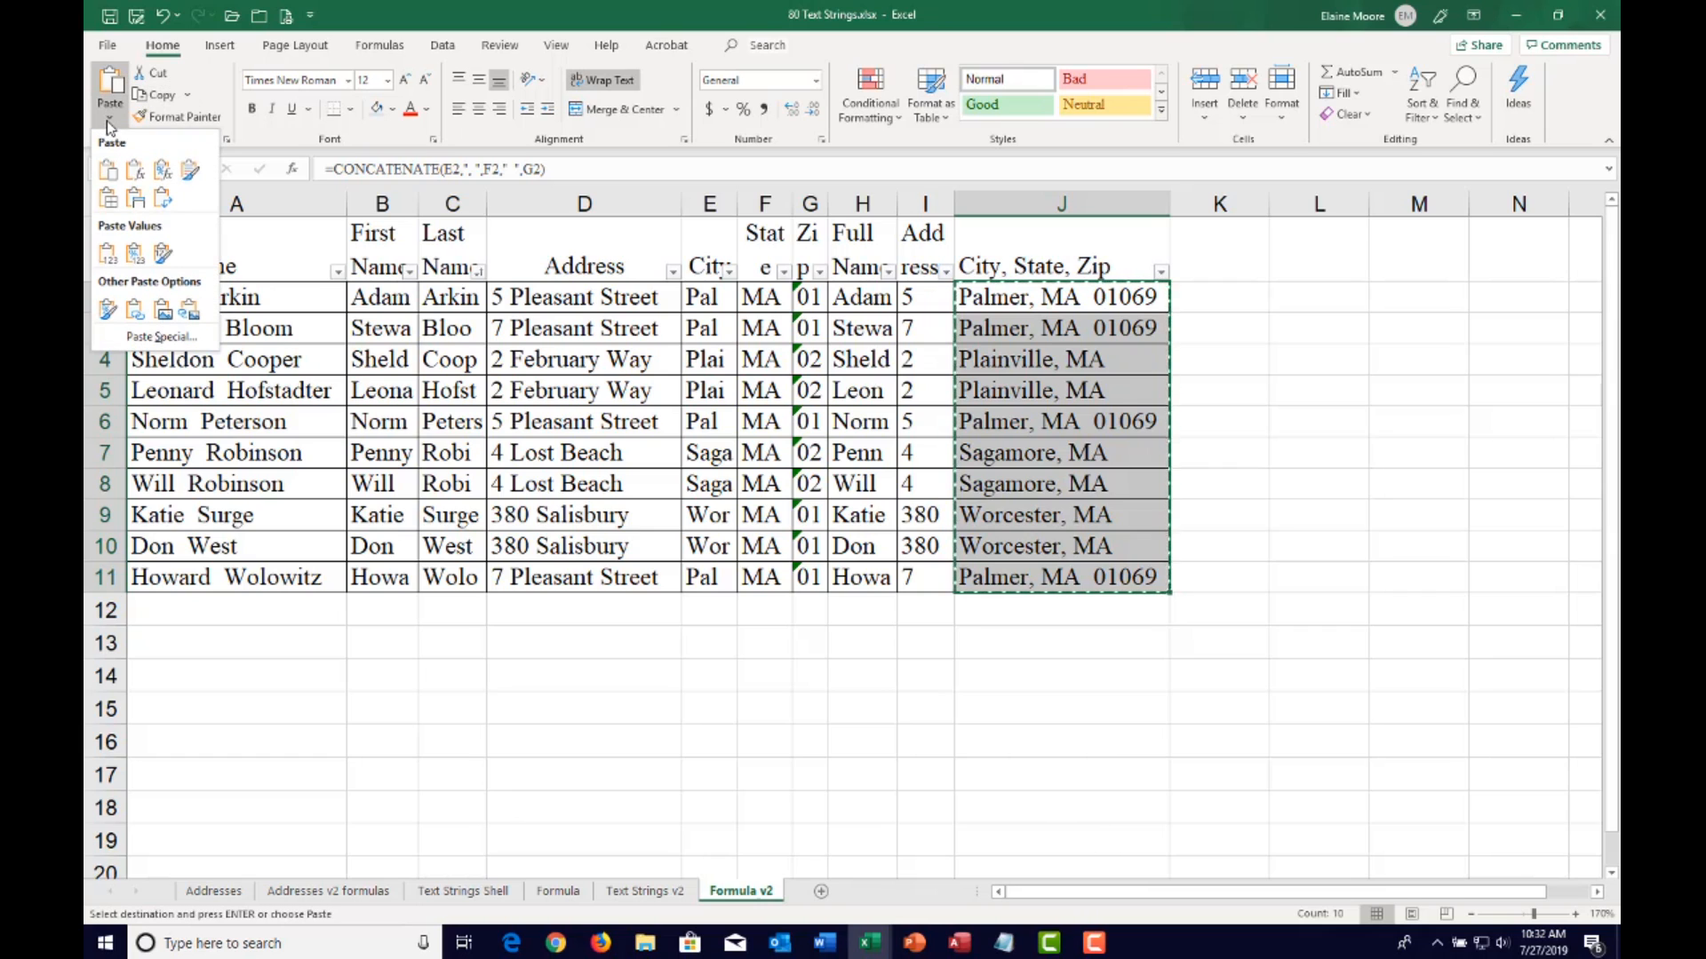
pyautogui.click(108, 255)
pyautogui.click(1044, 297)
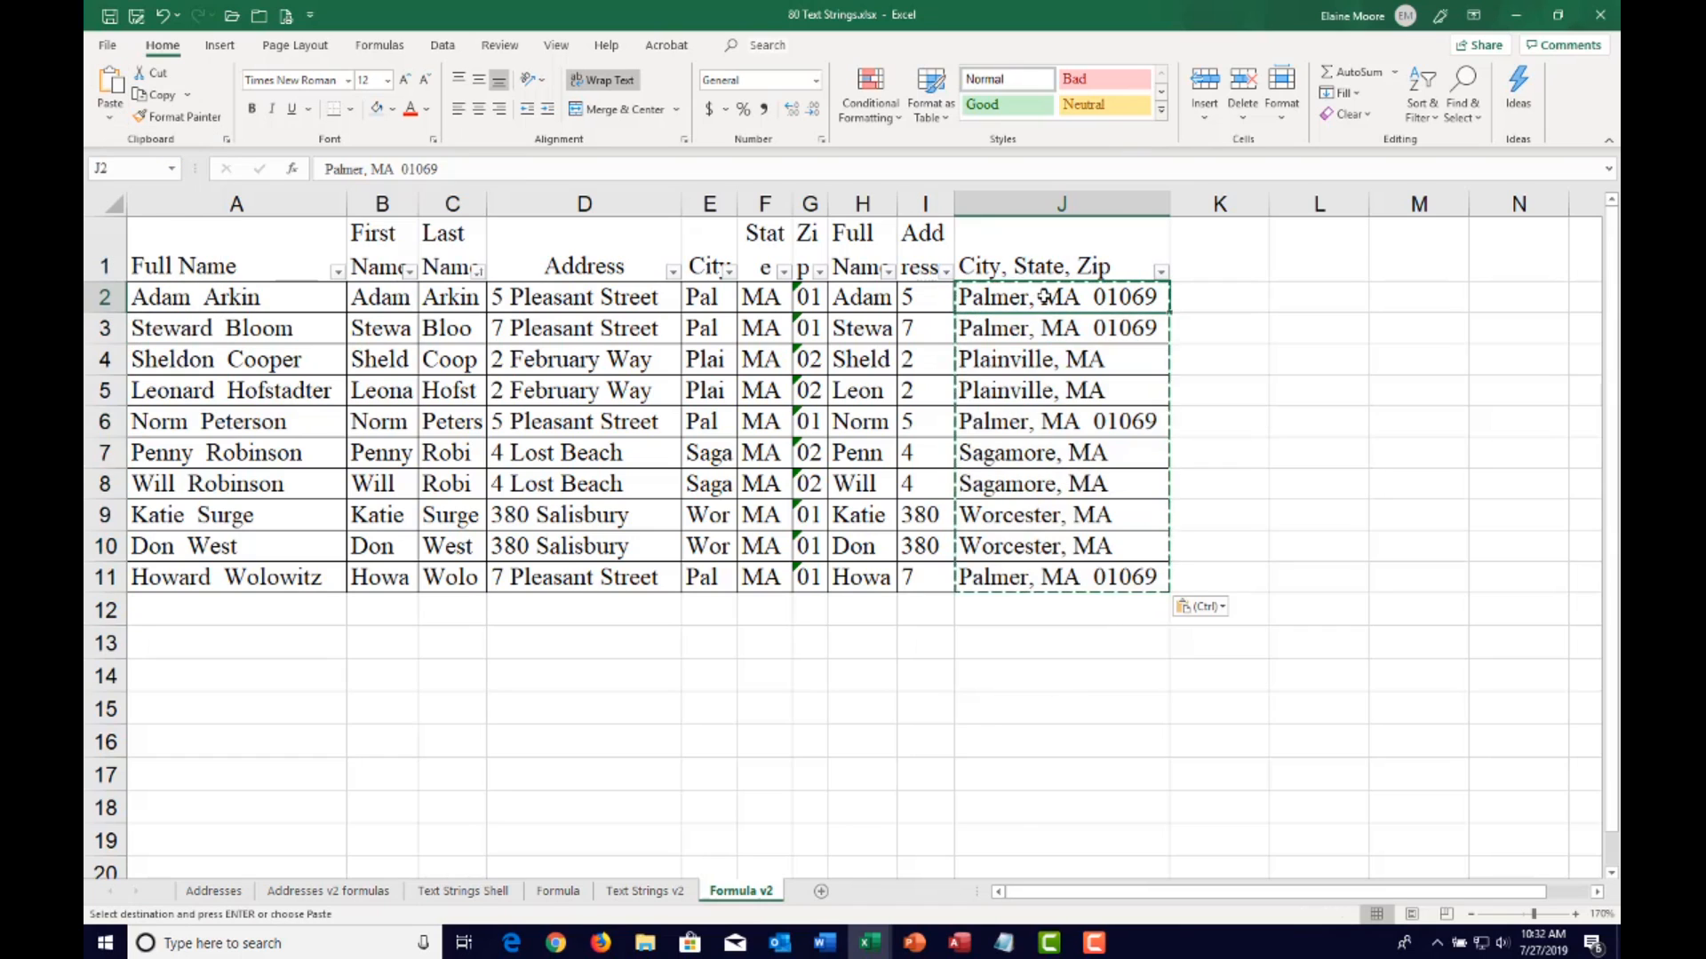
pyautogui.click(1054, 322)
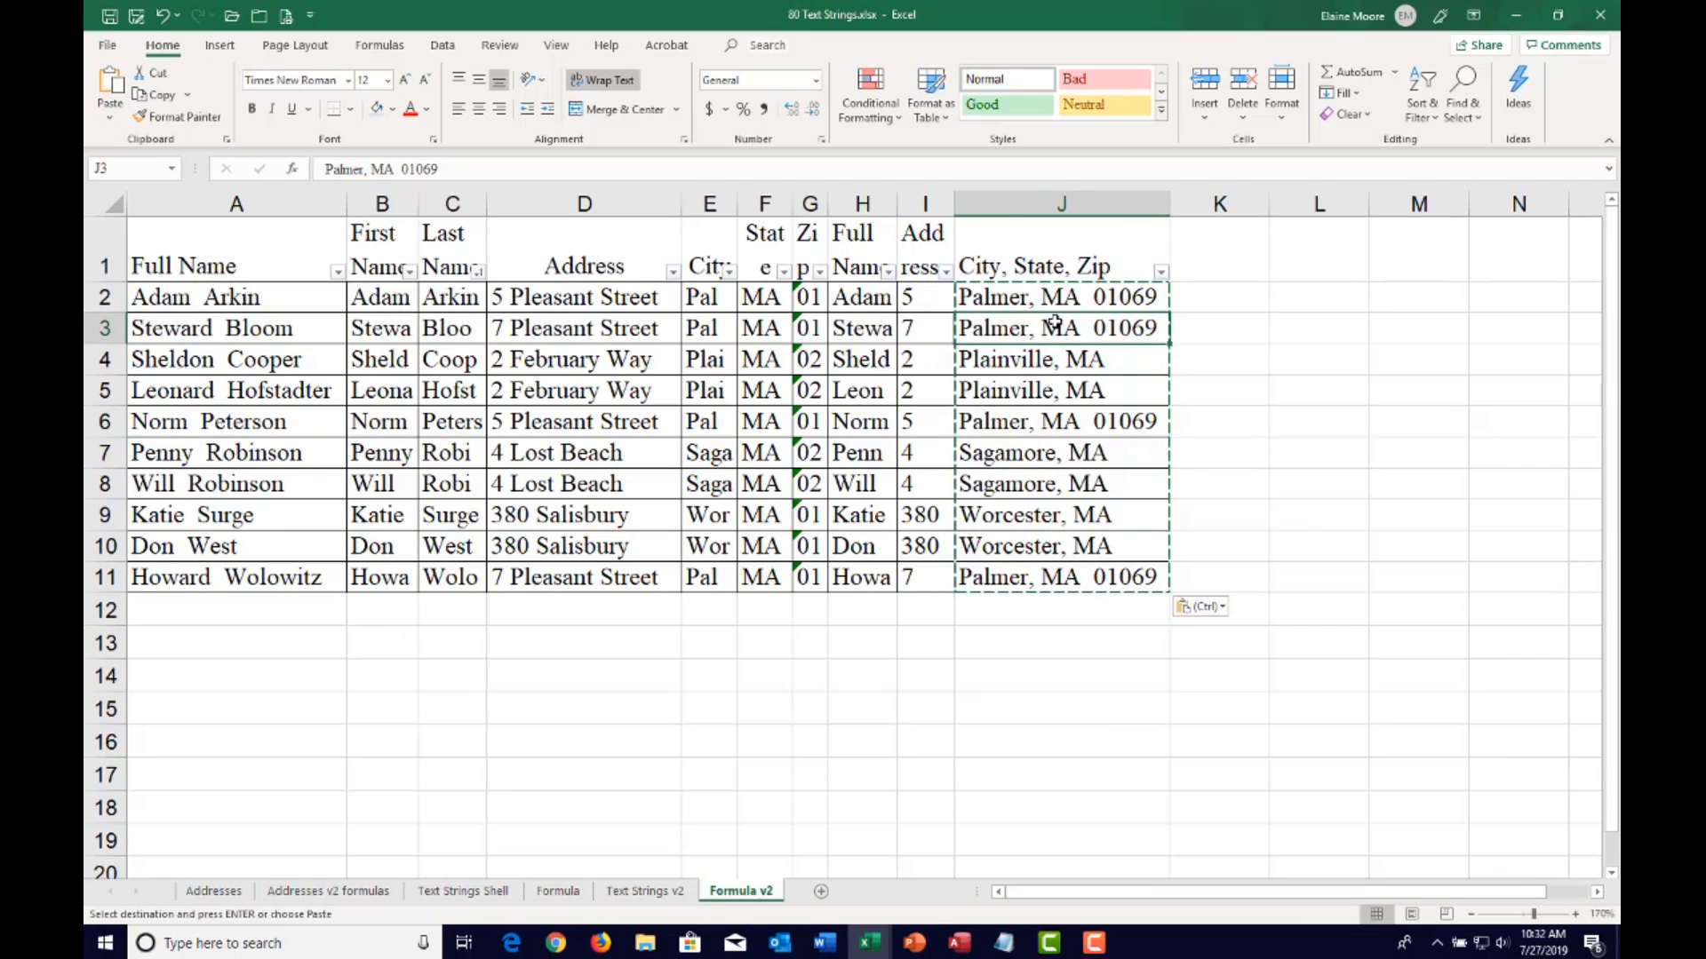
pyautogui.click(1059, 354)
pyautogui.click(1056, 388)
pyautogui.click(1053, 421)
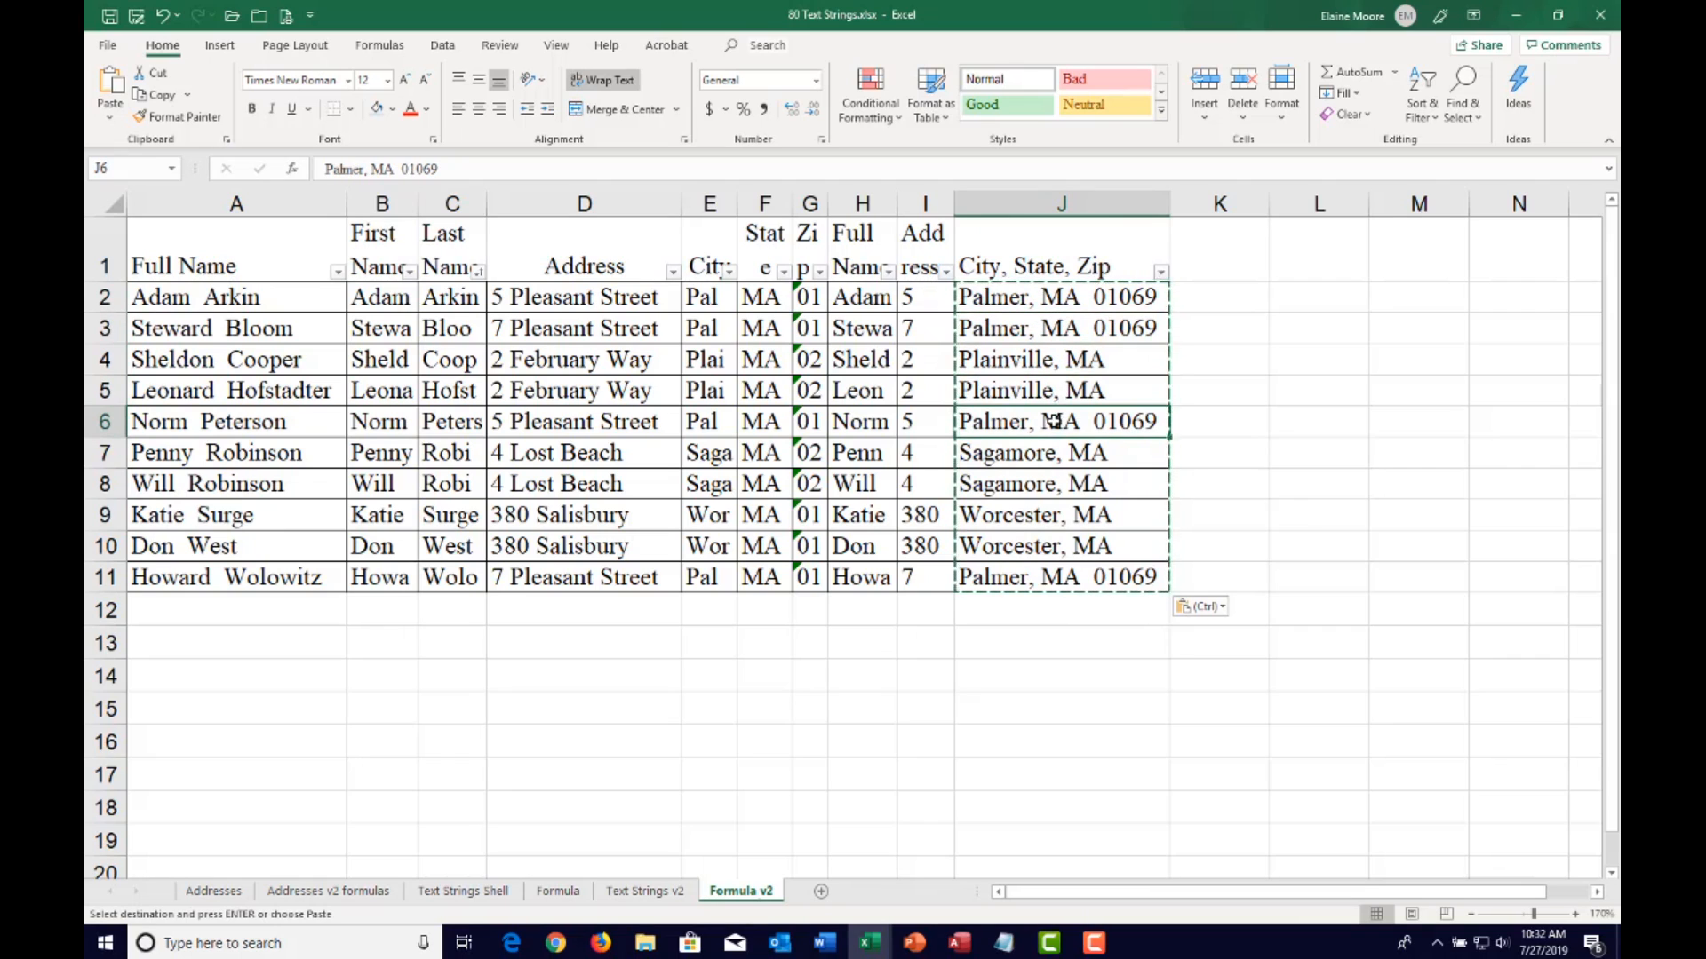
# Undo the values-only paste in J2:J11 and clear the copy marquee
pyautogui.click(1213, 417)
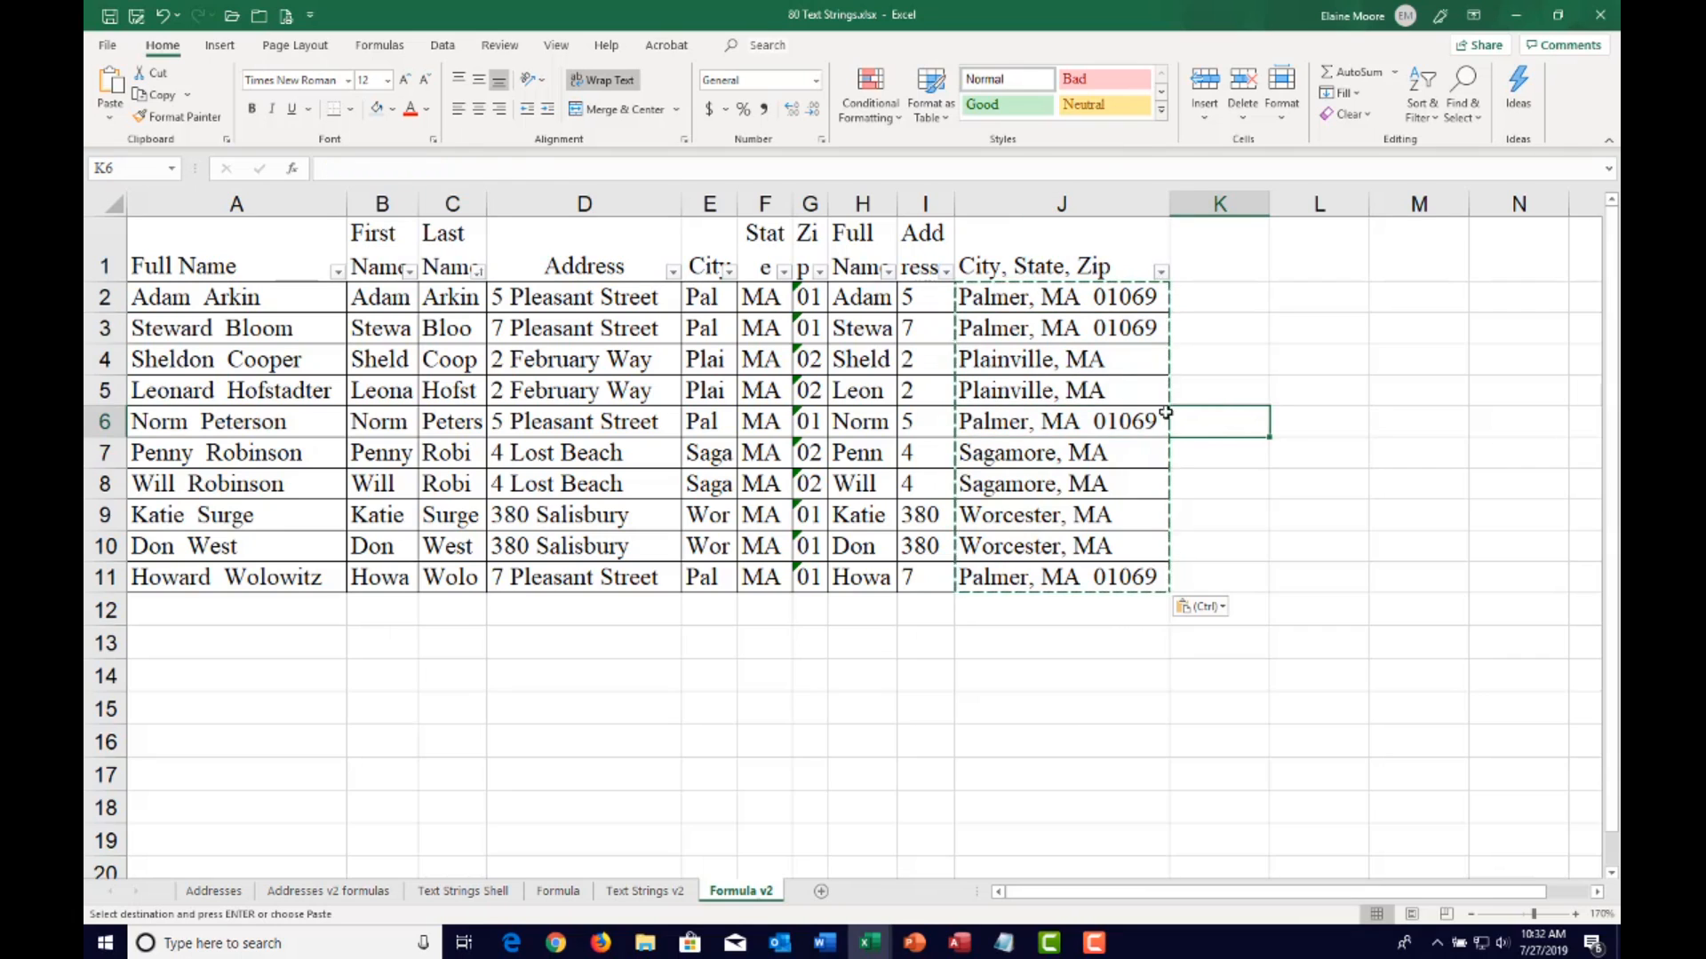
pyautogui.hotkey('ctrl', 'z')
pyautogui.click(1192, 326)
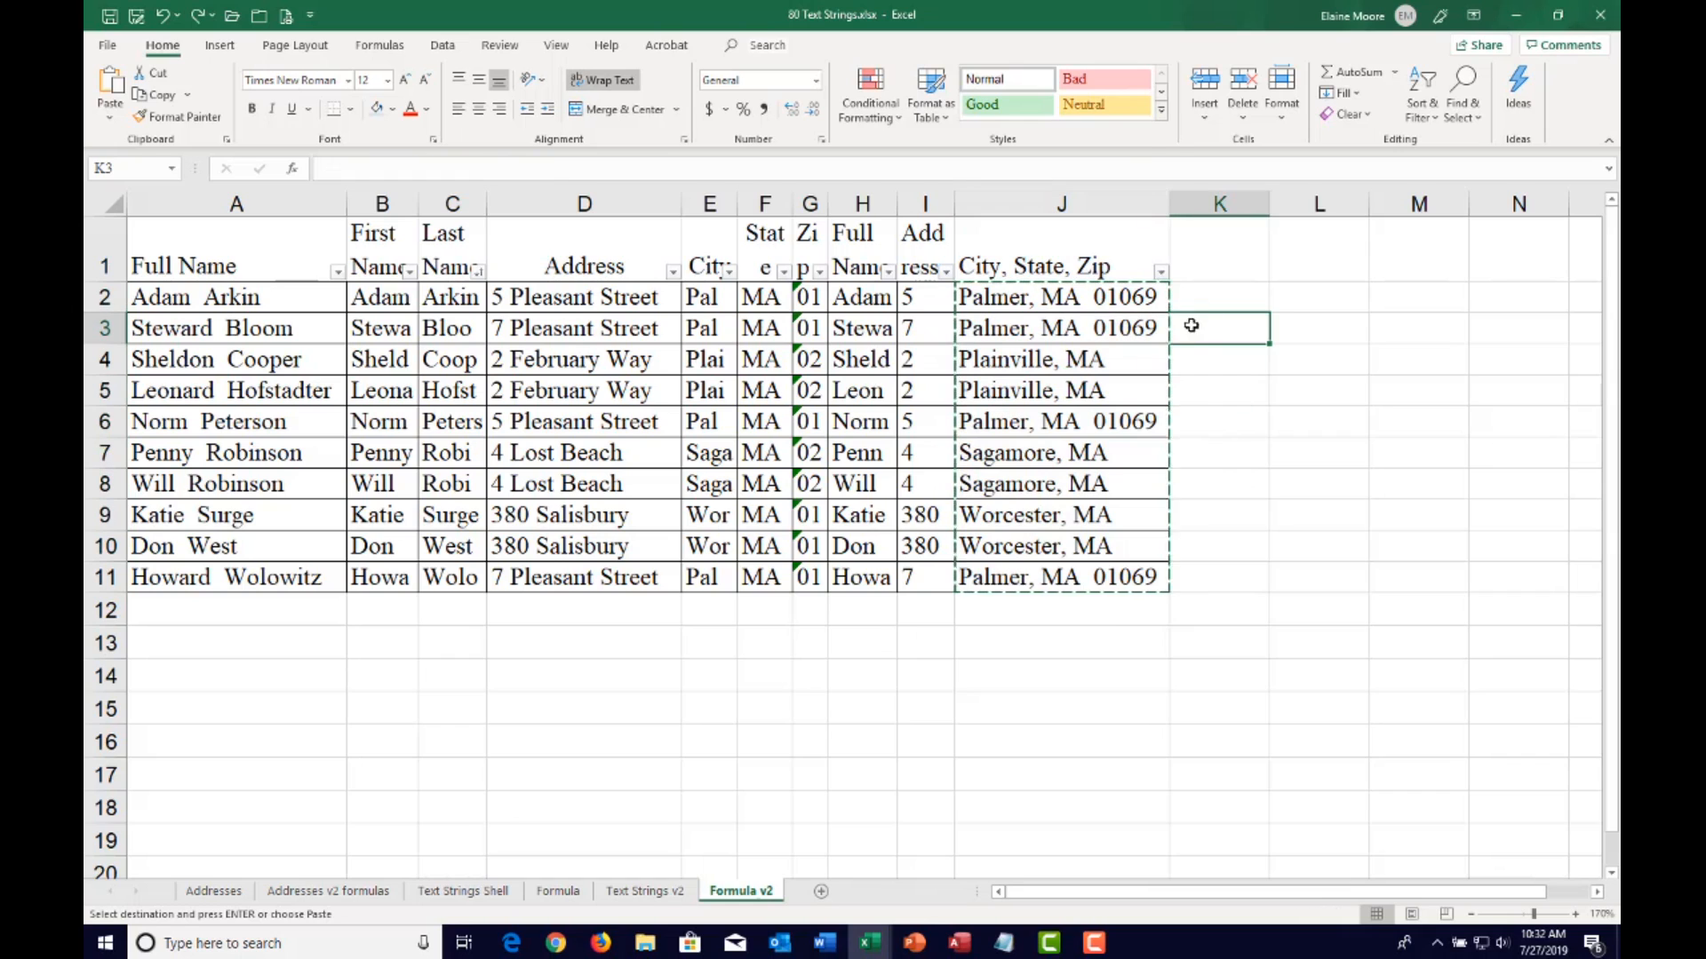
pyautogui.press('Escape')
# Show the sheet's formulas and examine the CONCATENATE formulas in the City, State, Zip column
pyautogui.click(1057, 297)
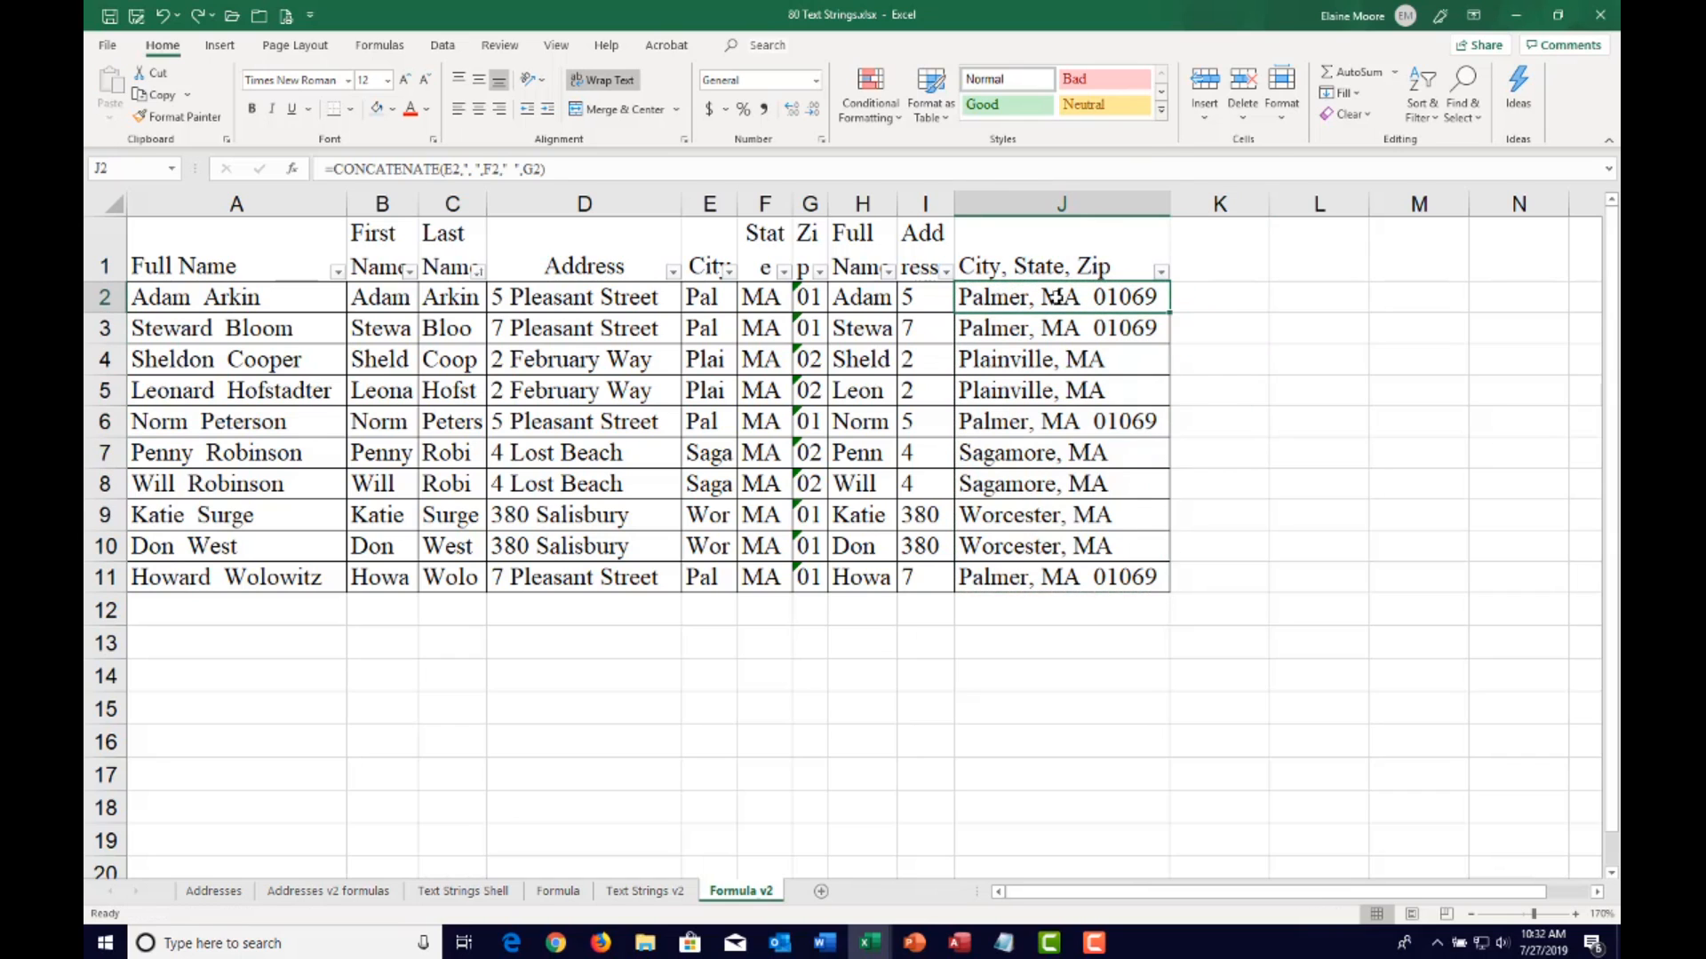
pyautogui.hotkey('ctrl', '`')
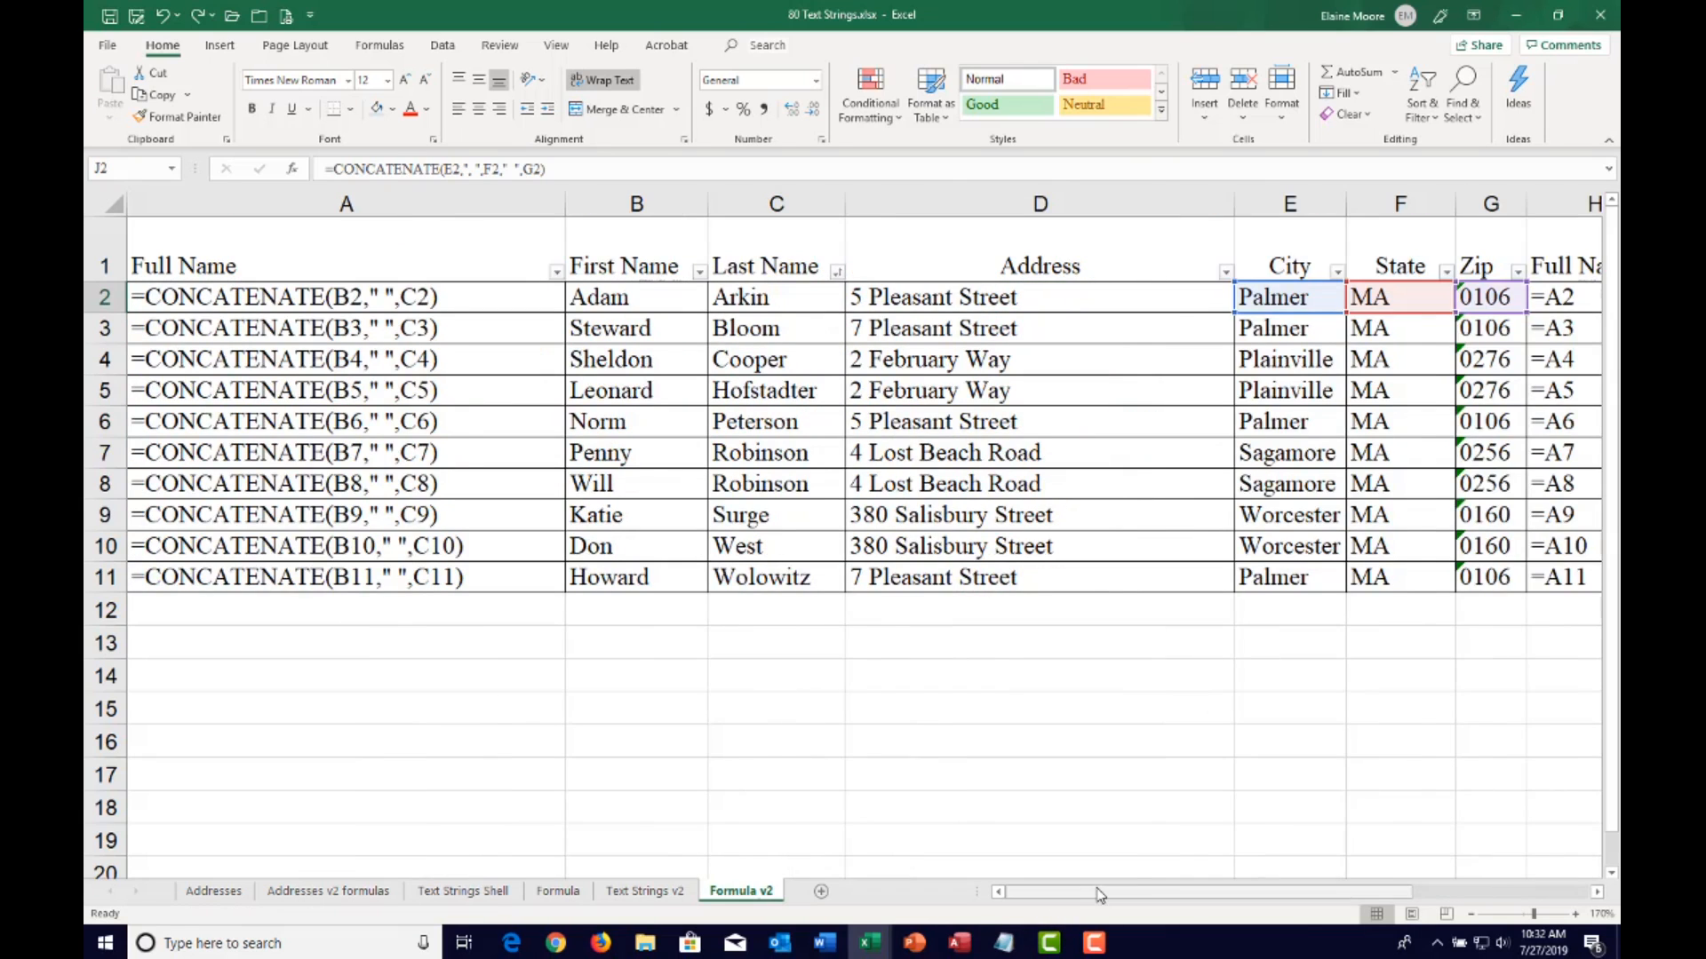
pyautogui.moveTo(1106, 892); pyautogui.dragTo(1282, 904)
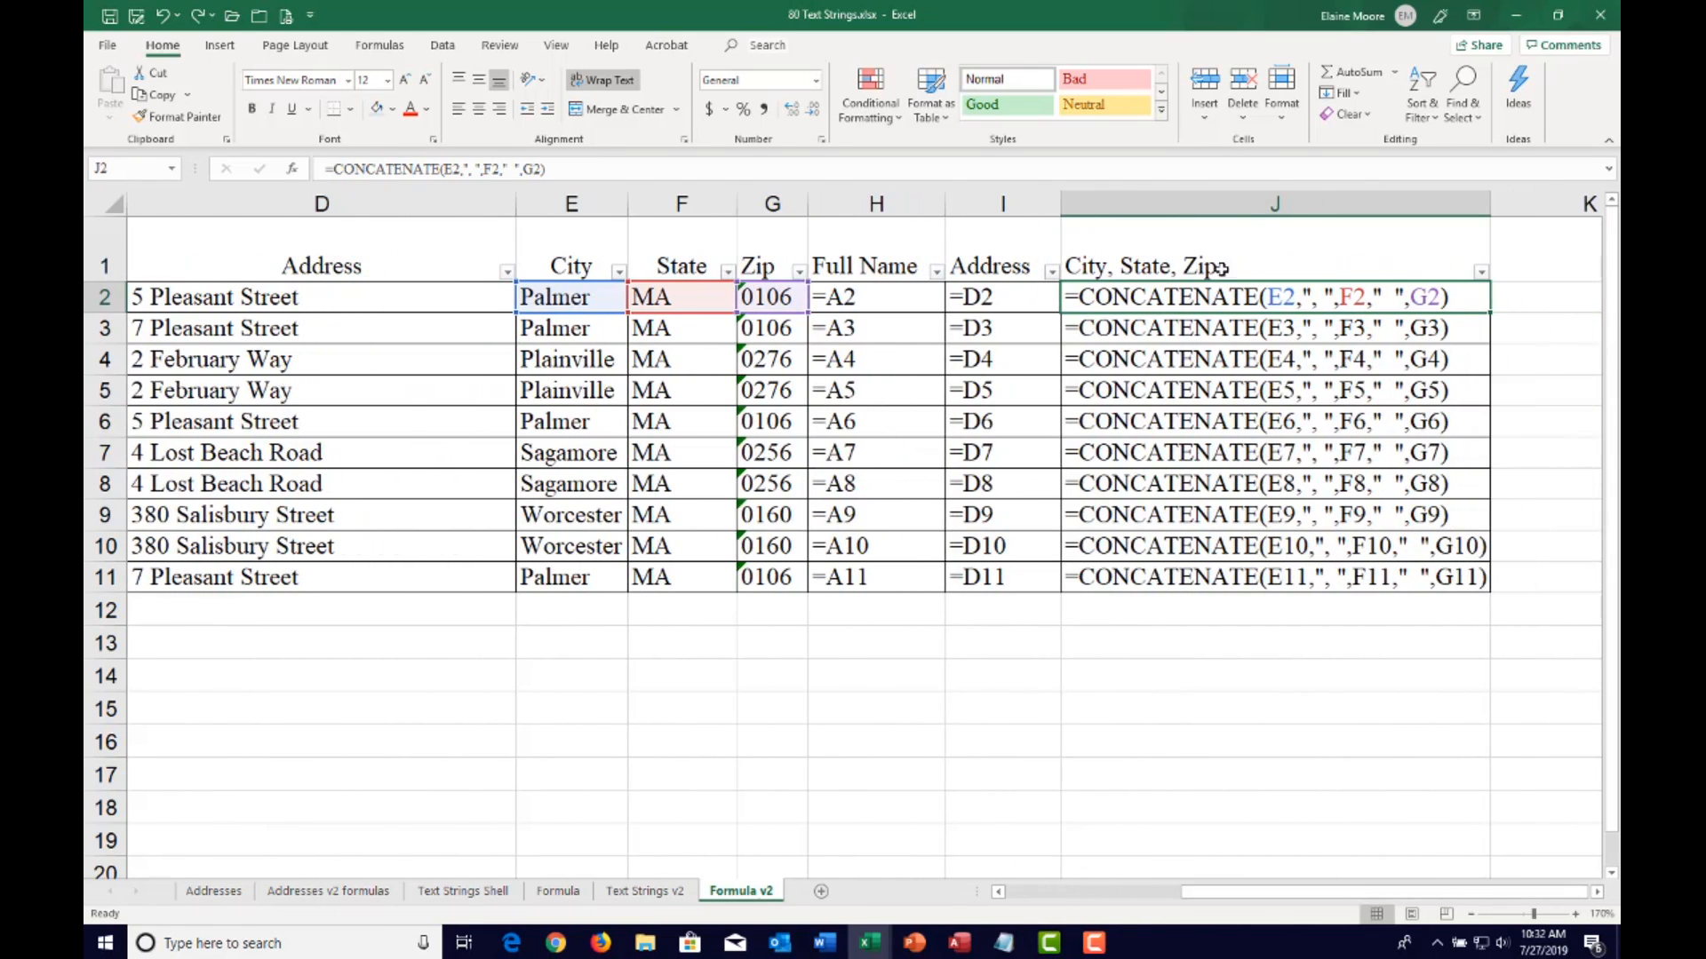
# Return the sheet to showing values and replace the formulas in J2:J11 with their values by copying and pasting in place
pyautogui.moveTo(1190, 297); pyautogui.dragTo(1194, 579)
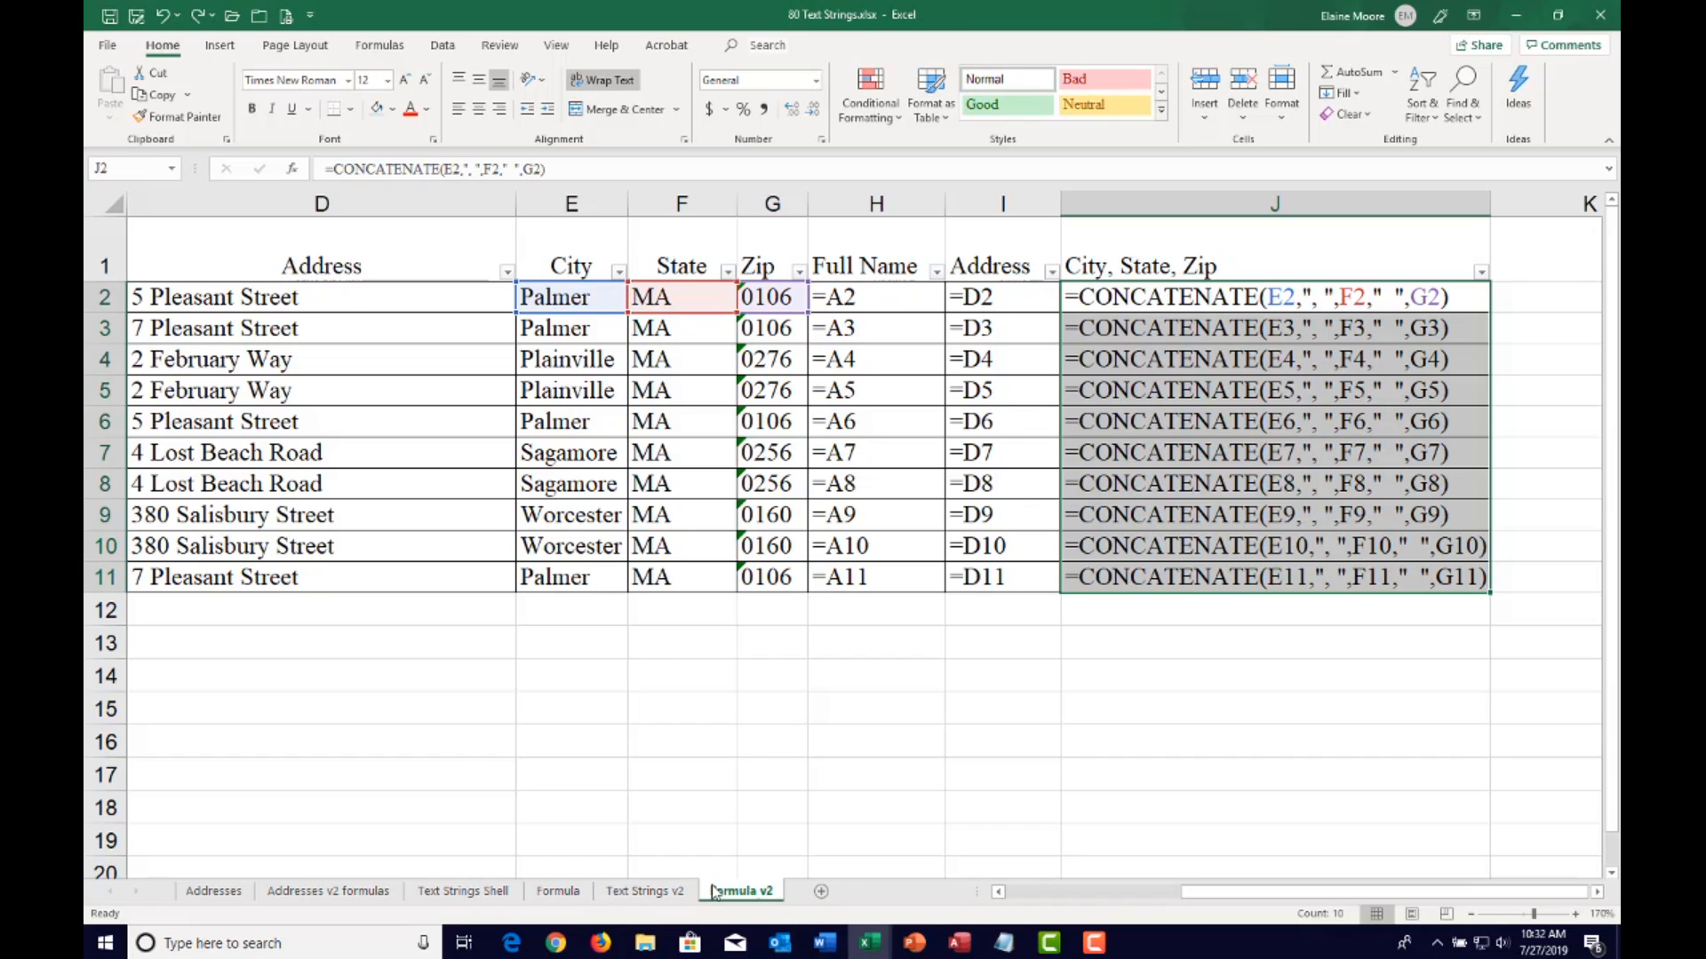
pyautogui.hotkey('ctrl', '`')
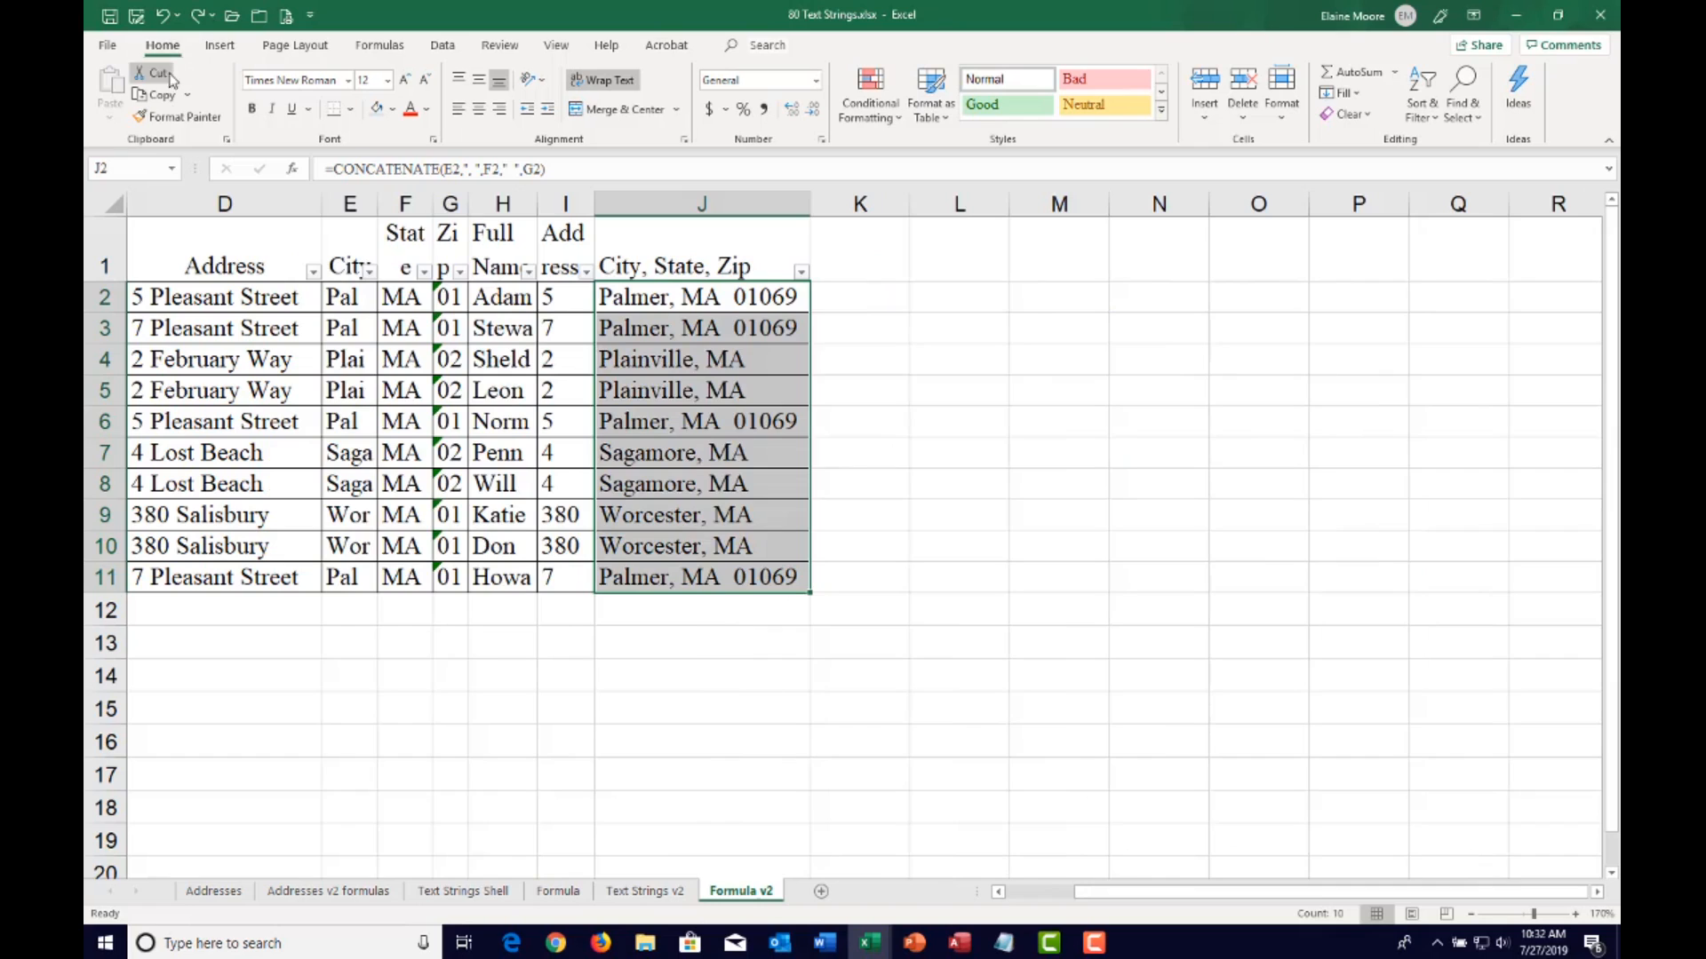
pyautogui.click(157, 96)
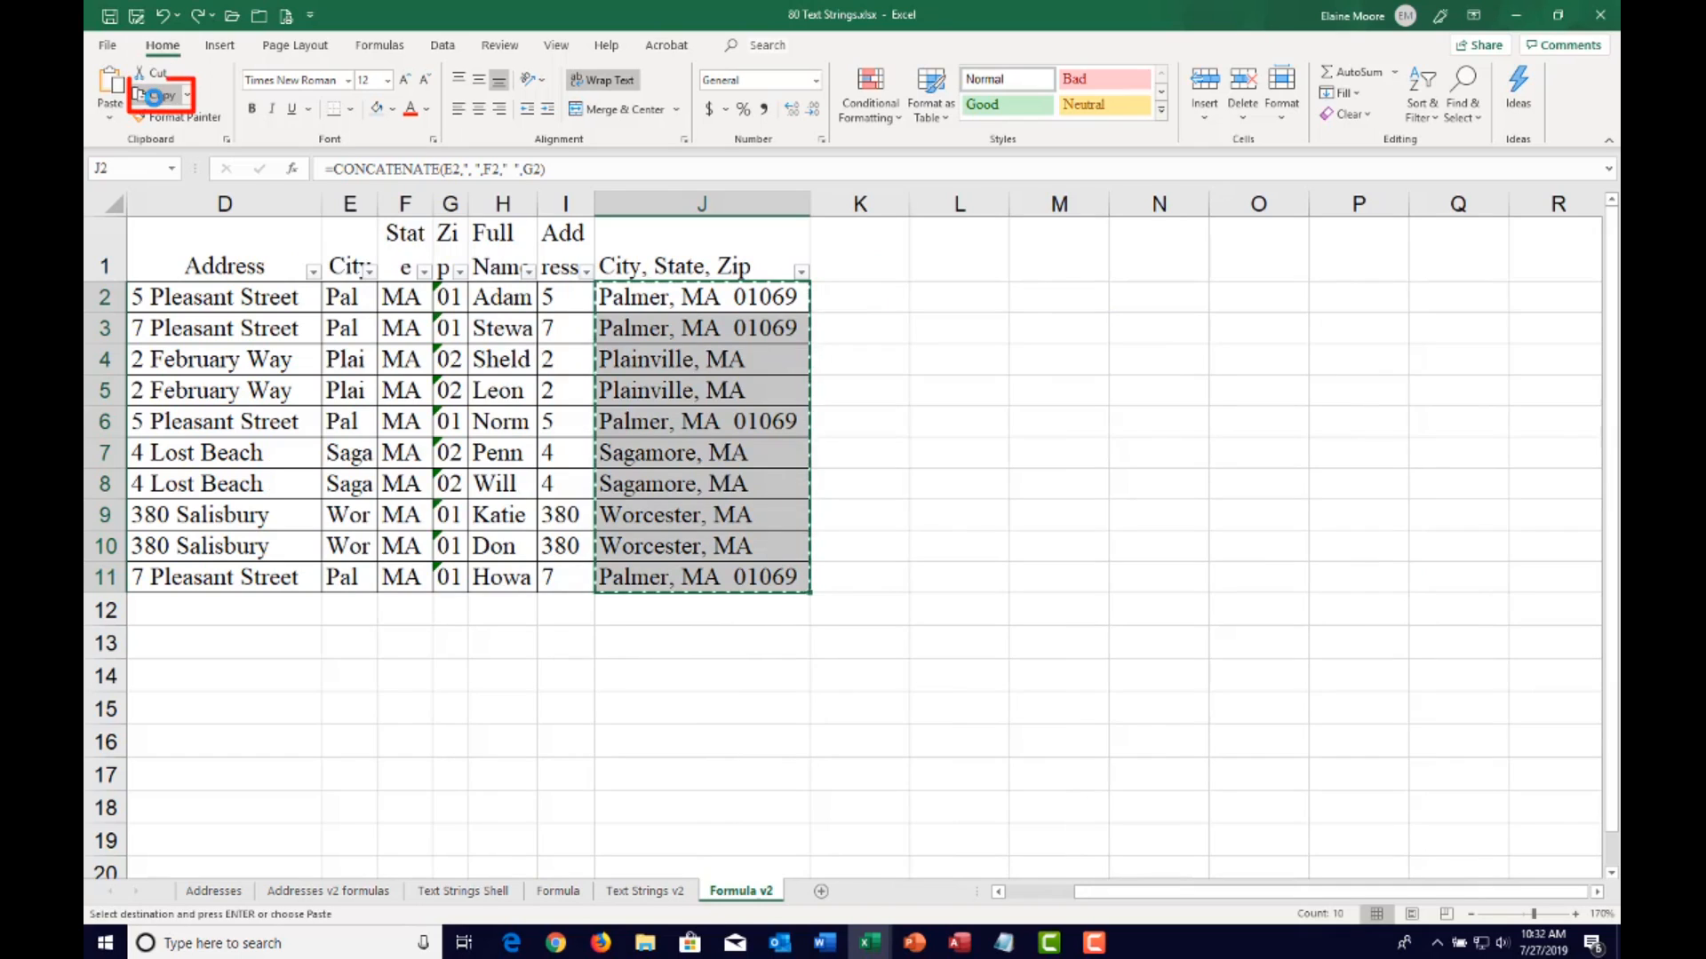
pyautogui.click(111, 123)
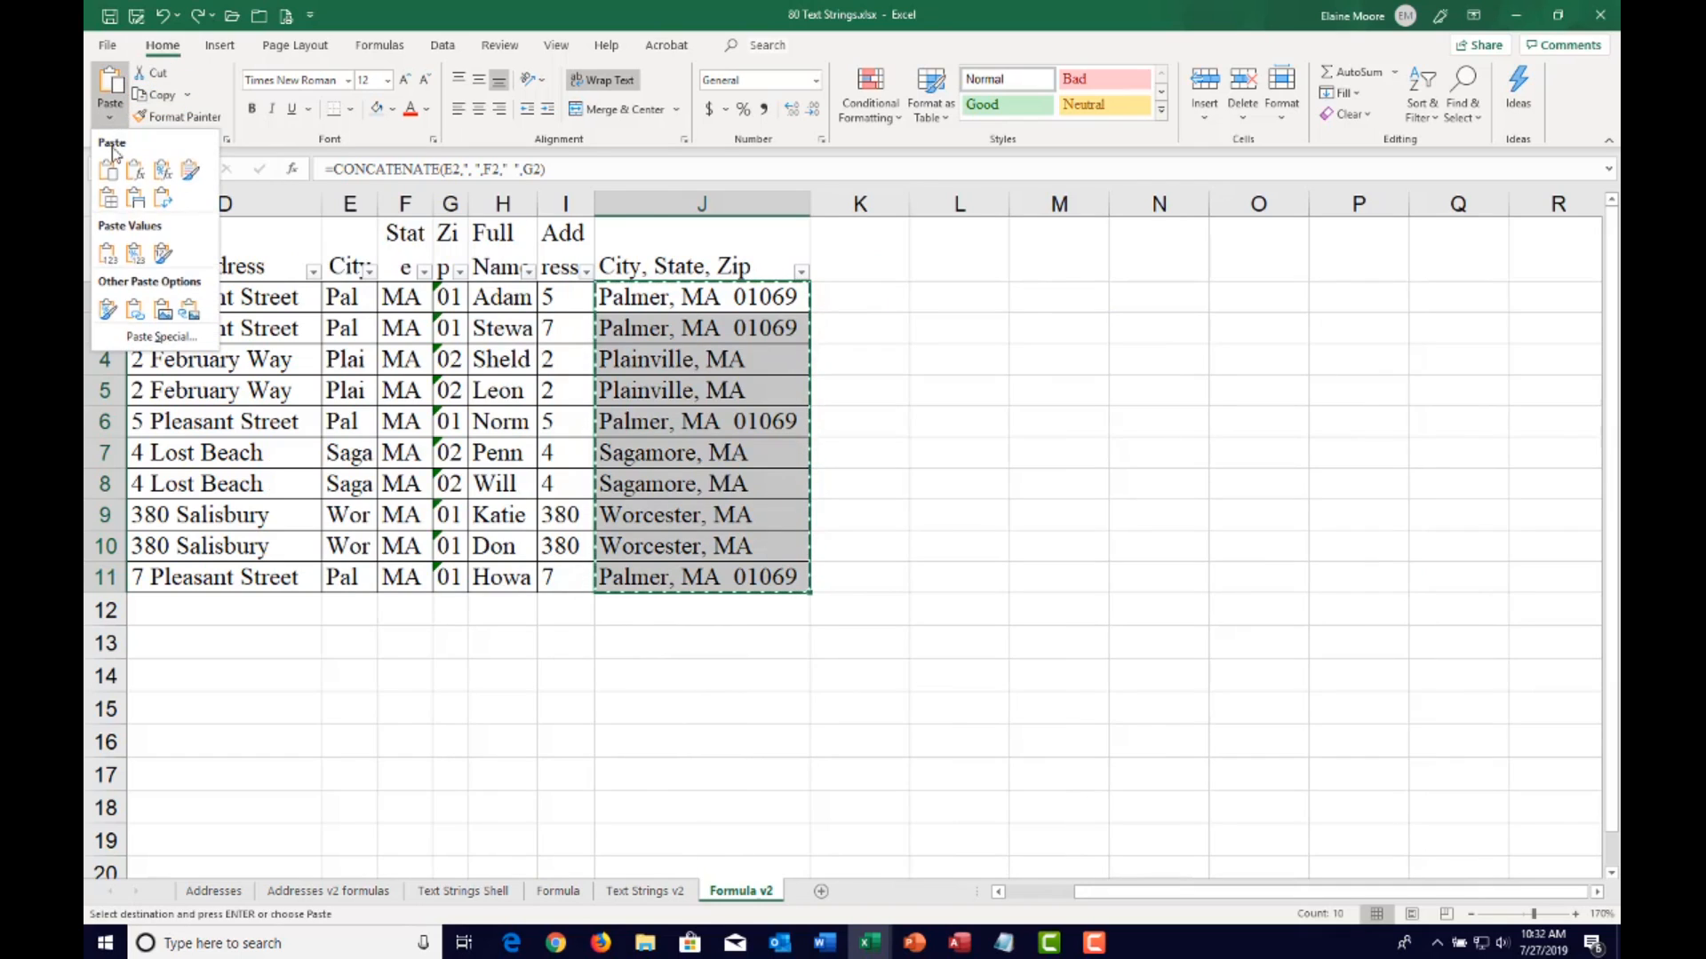
pyautogui.click(106, 256)
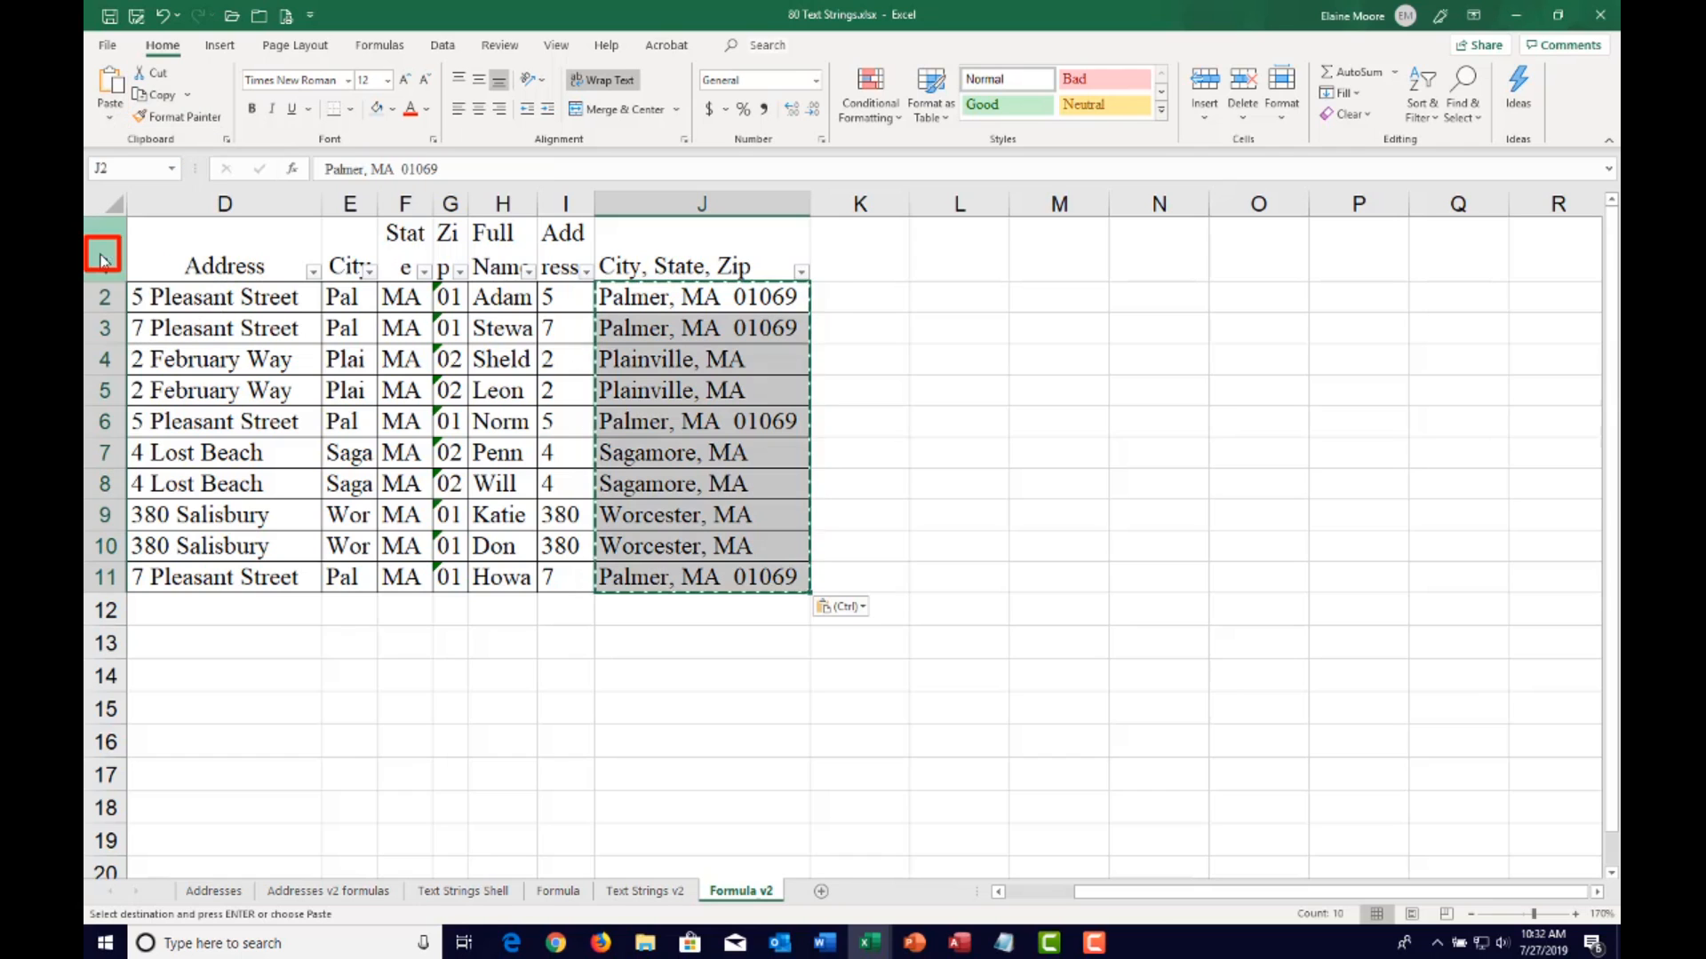
pyautogui.click(609, 613)
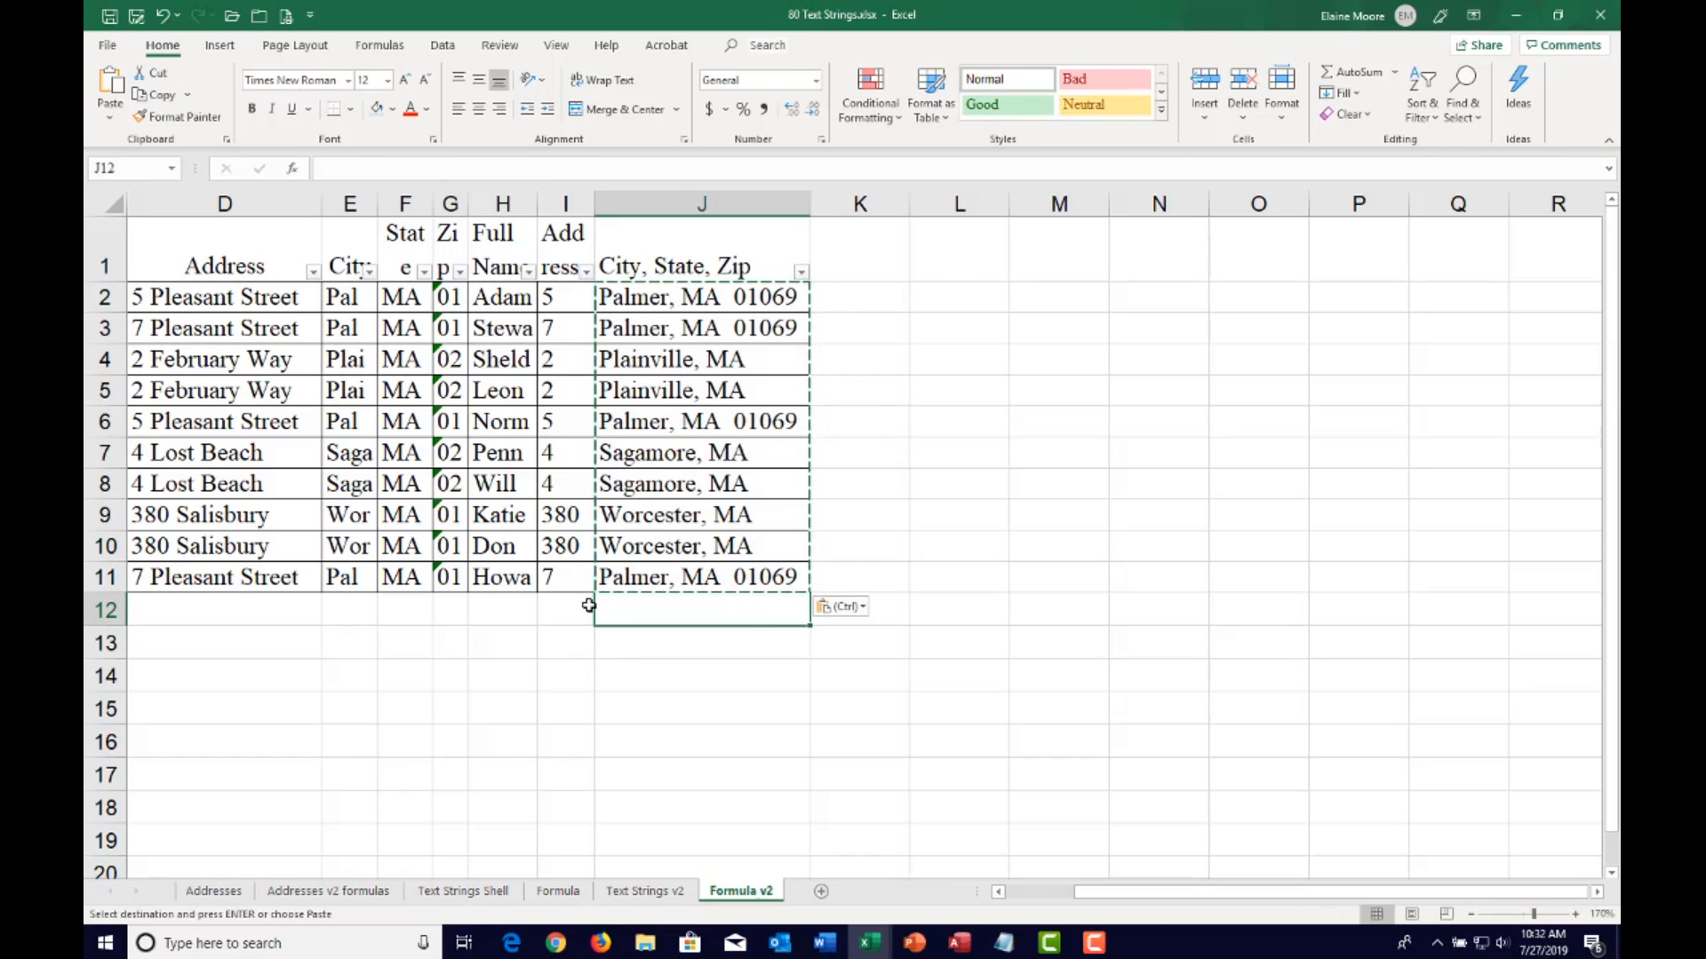
pyautogui.press('Escape')
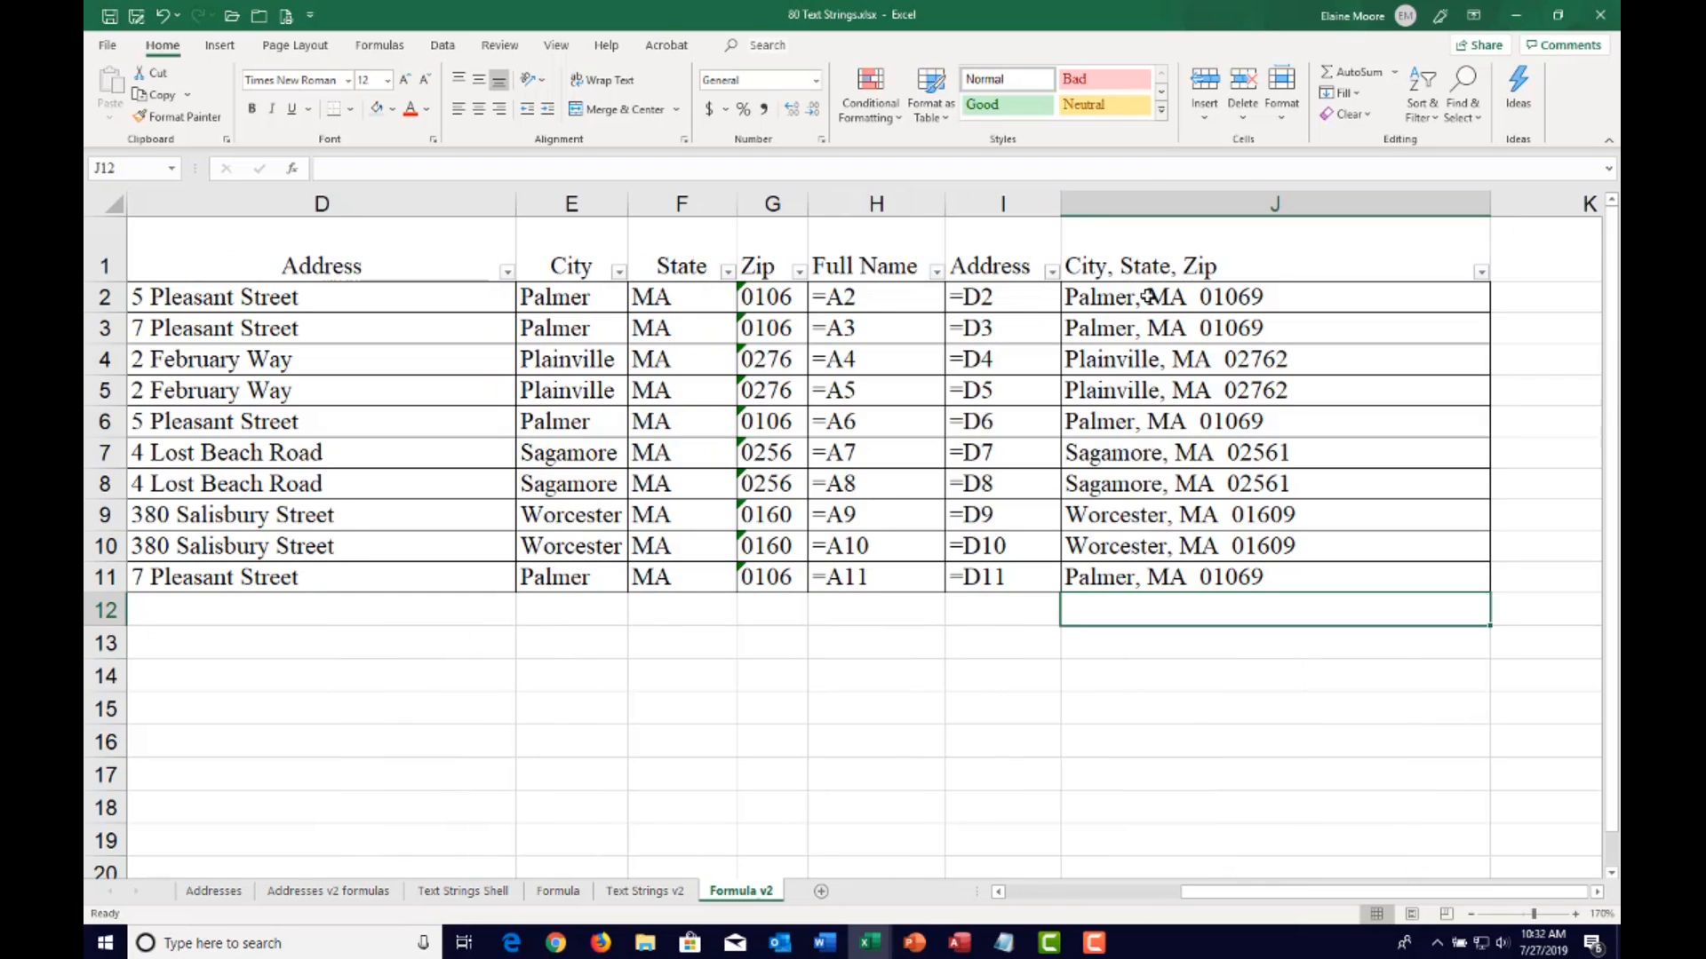
# With formulas shown, compare the pasted City, State, Zip text in J2:J11 with the Full Name formulas in A2:A11, and switch back to values
pyautogui.moveTo(1146, 295); pyautogui.dragTo(1139, 576)
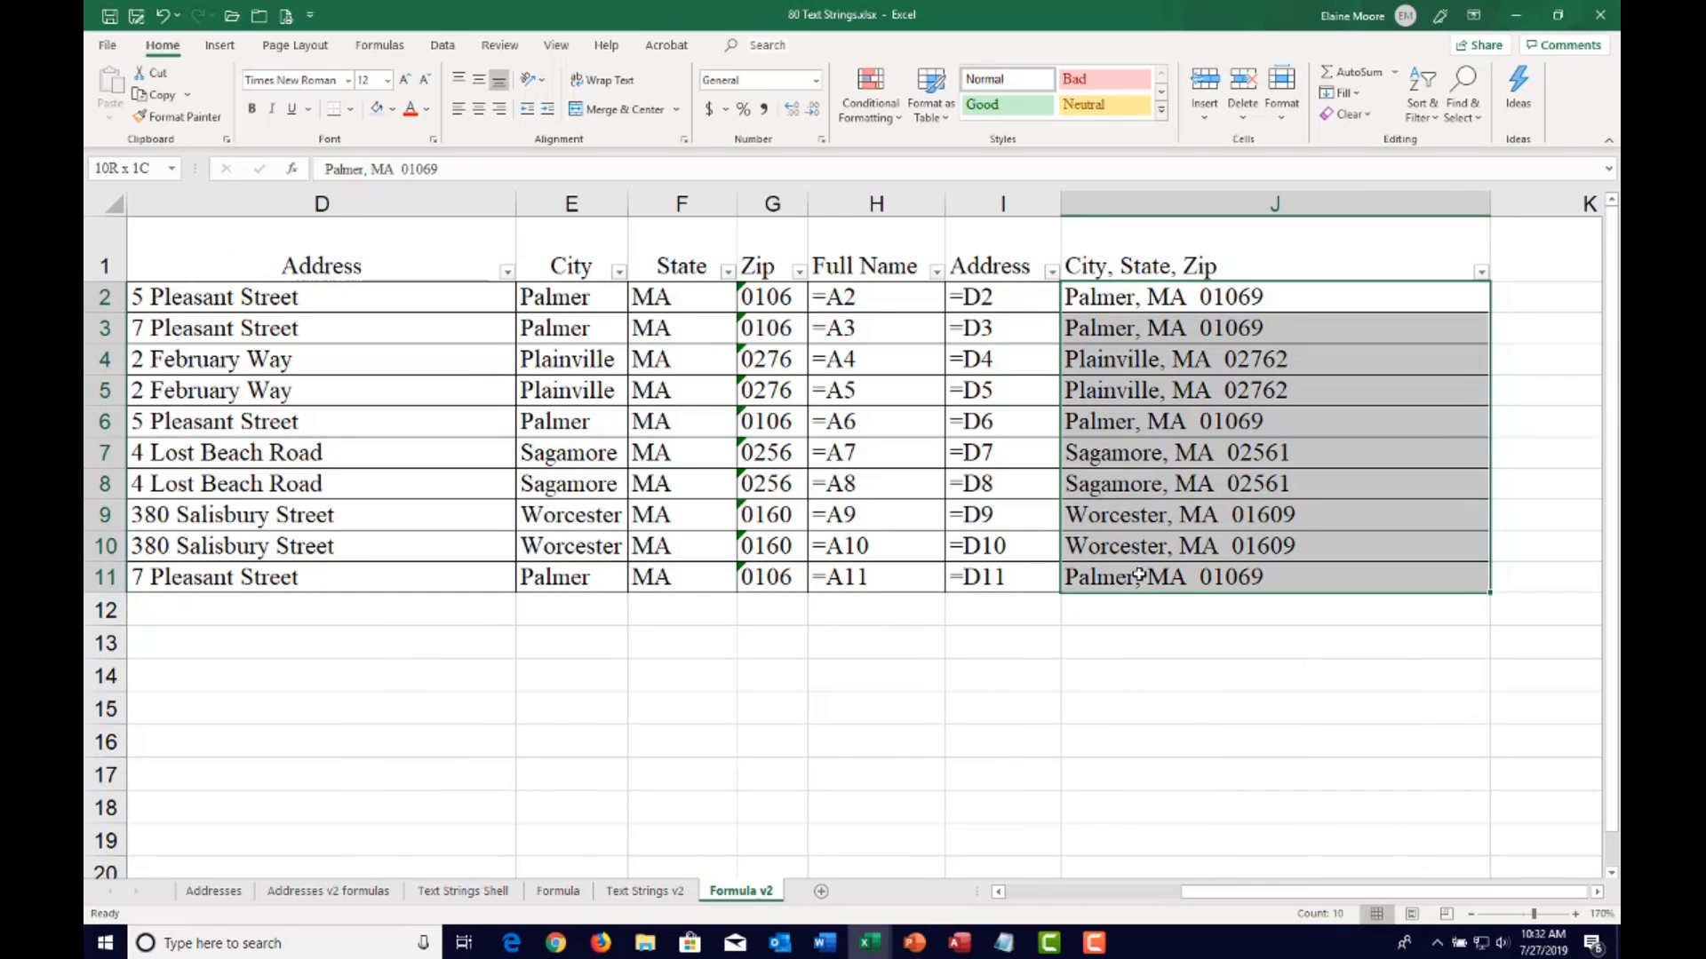
pyautogui.moveTo(1130, 296); pyautogui.dragTo(1139, 573)
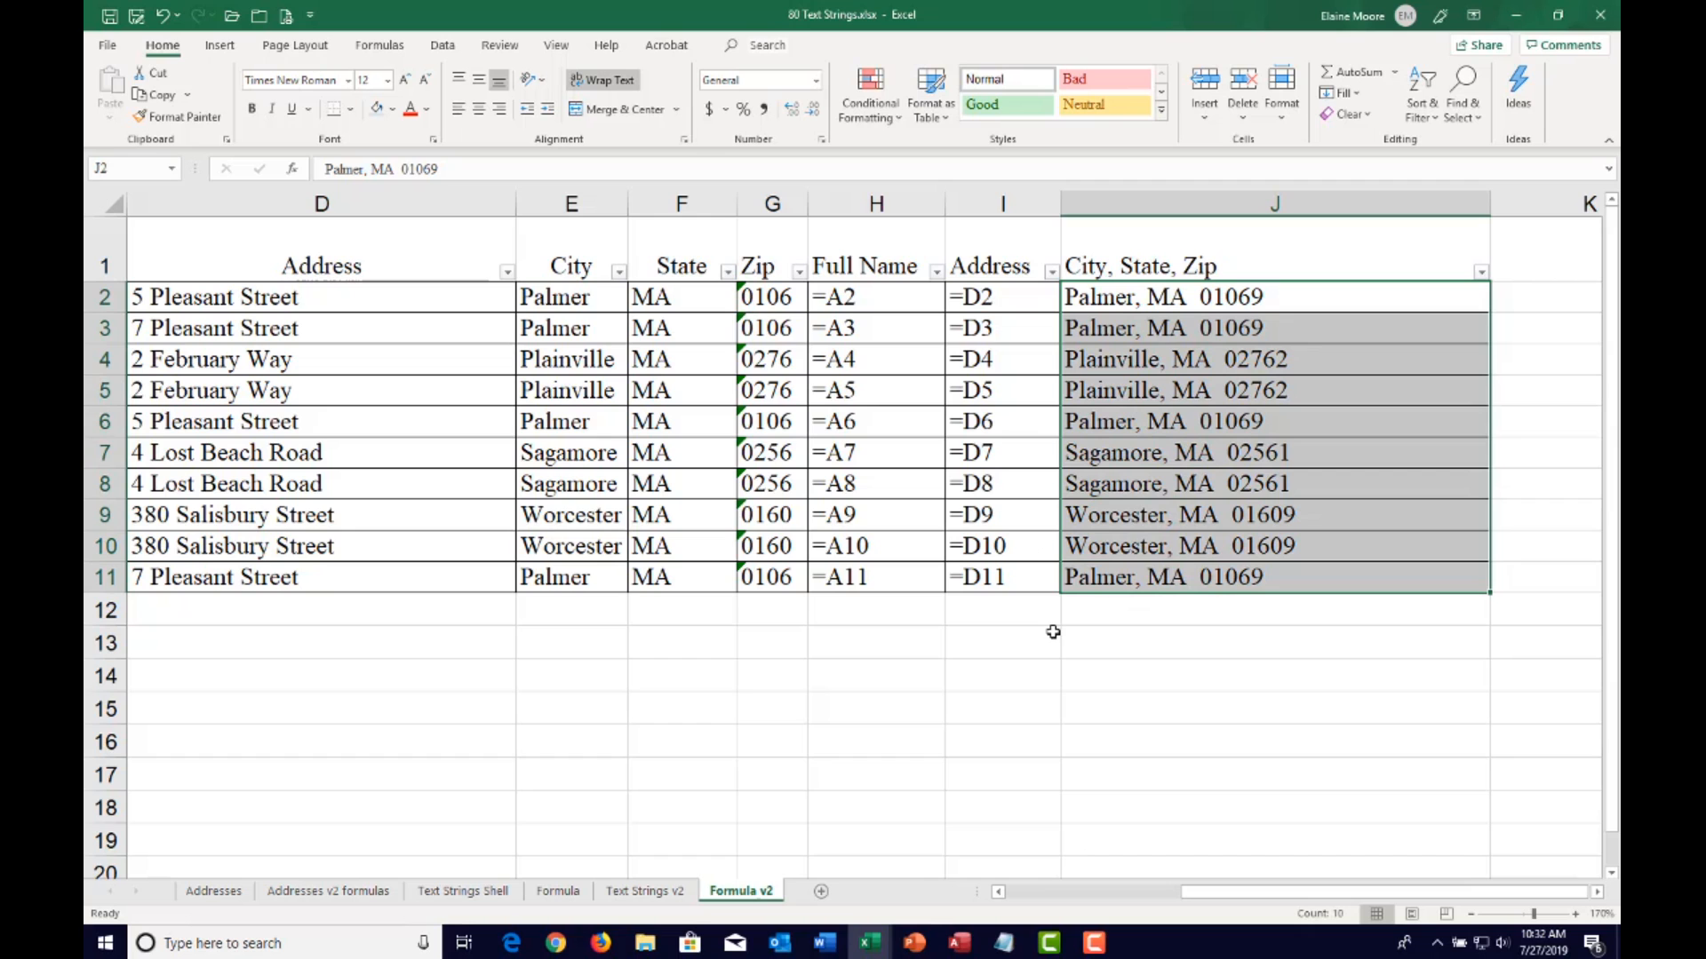
pyautogui.click(1080, 893)
pyautogui.moveTo(488, 302); pyautogui.dragTo(533, 579)
pyautogui.click(711, 633)
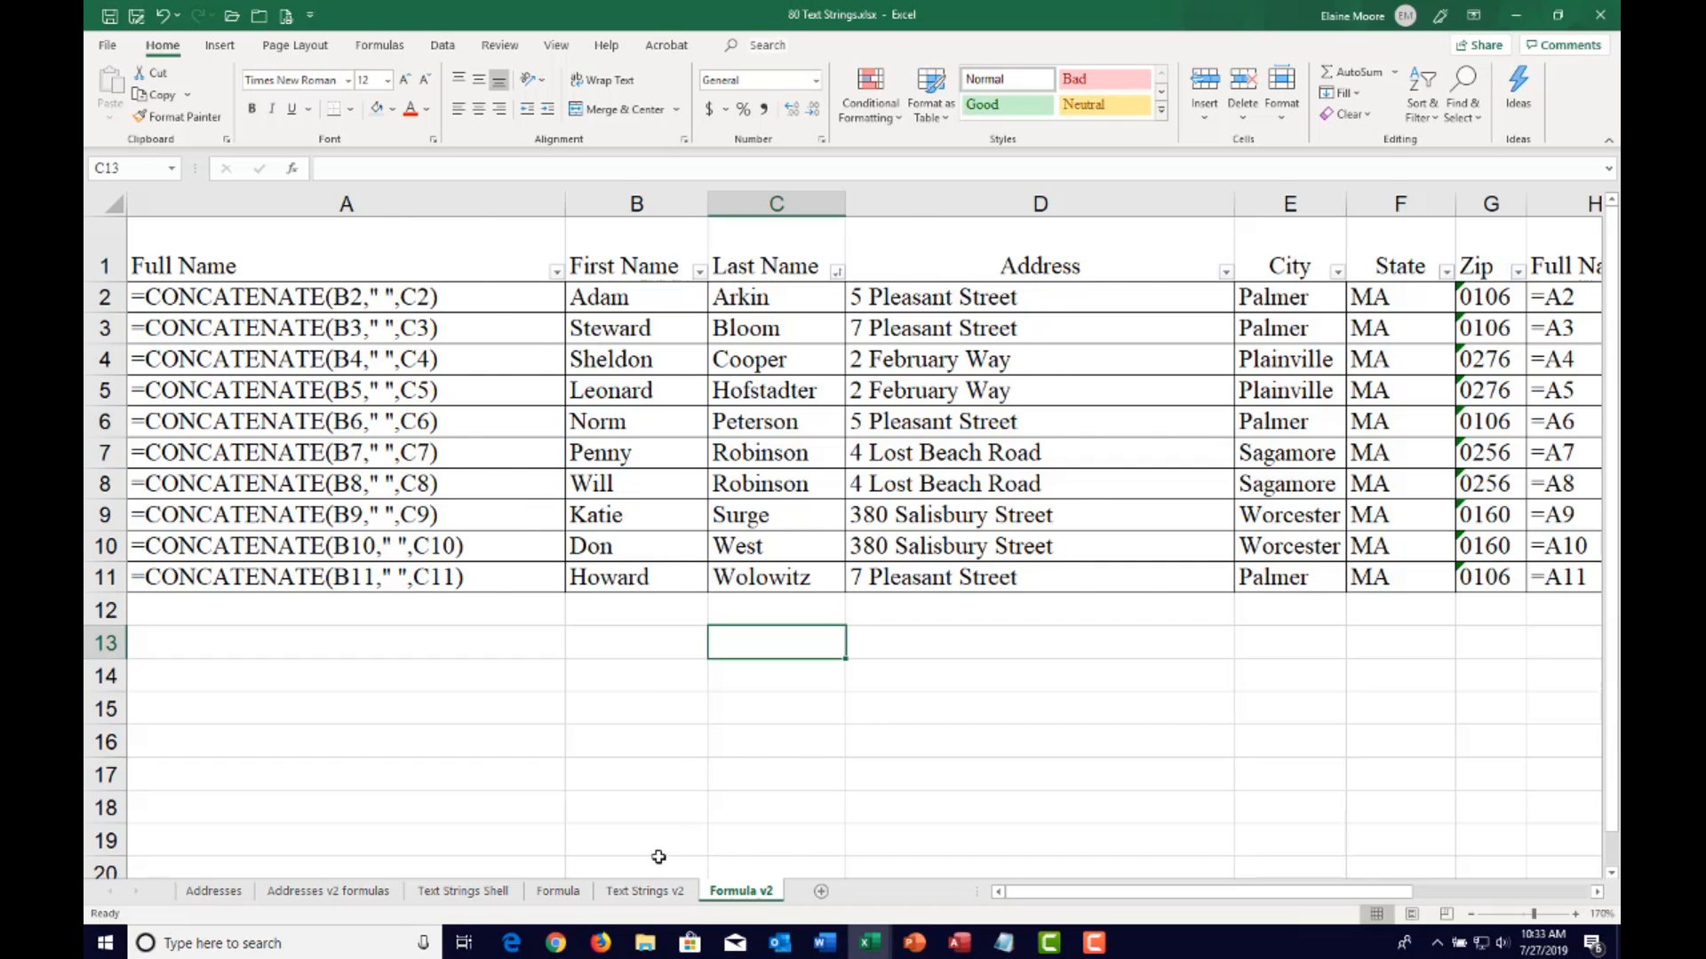
pyautogui.hotkey('ctrl', '`')
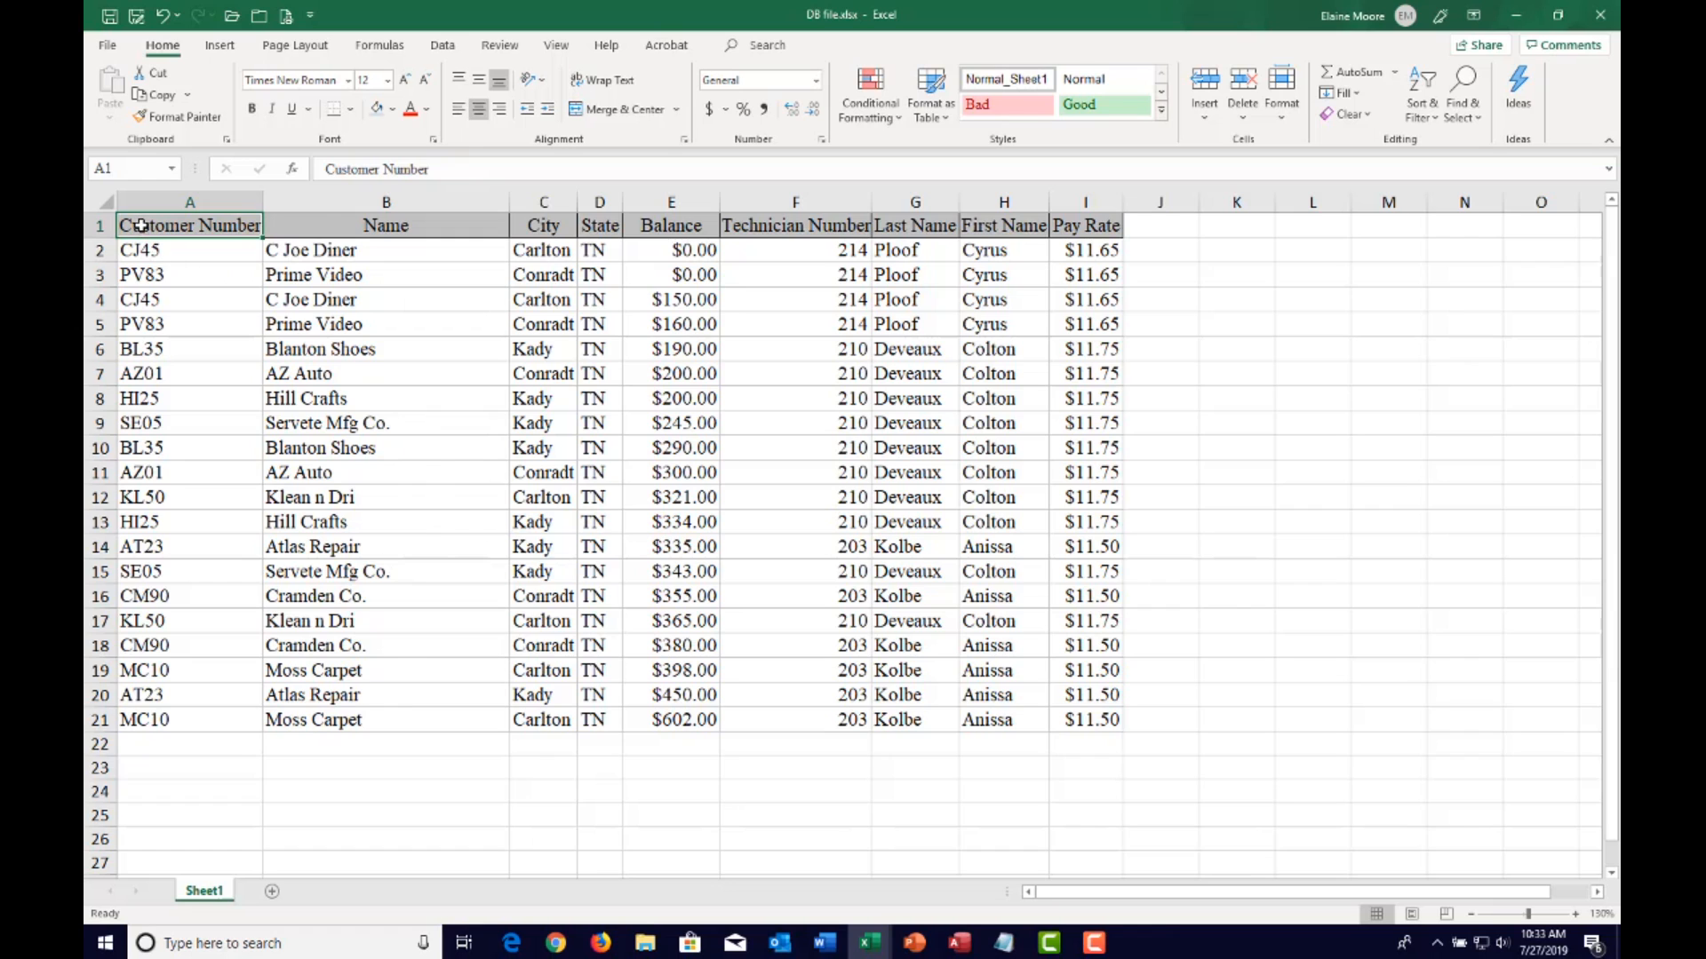
# Turn on filtering for the customer table A1:I21 in the DB file.xlsx workbook
pyautogui.moveTo(140, 226); pyautogui.dragTo(850, 575)
pyautogui.moveTo(998, 676); pyautogui.dragTo(1085, 720)
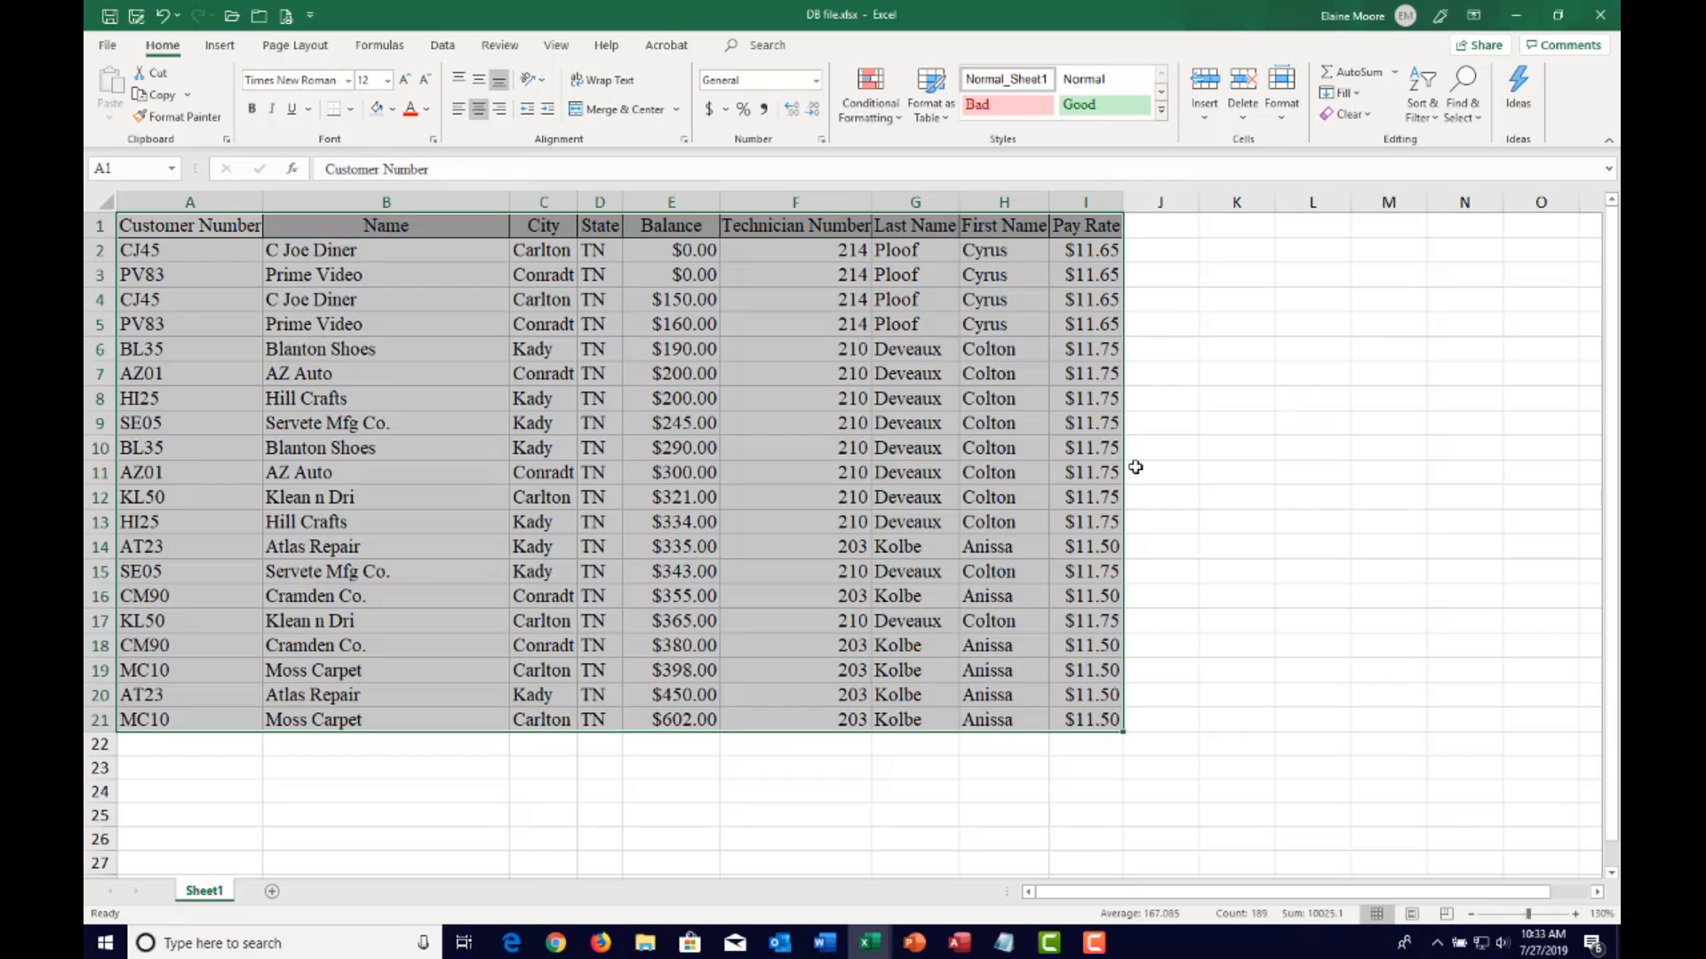
pyautogui.click(1432, 118)
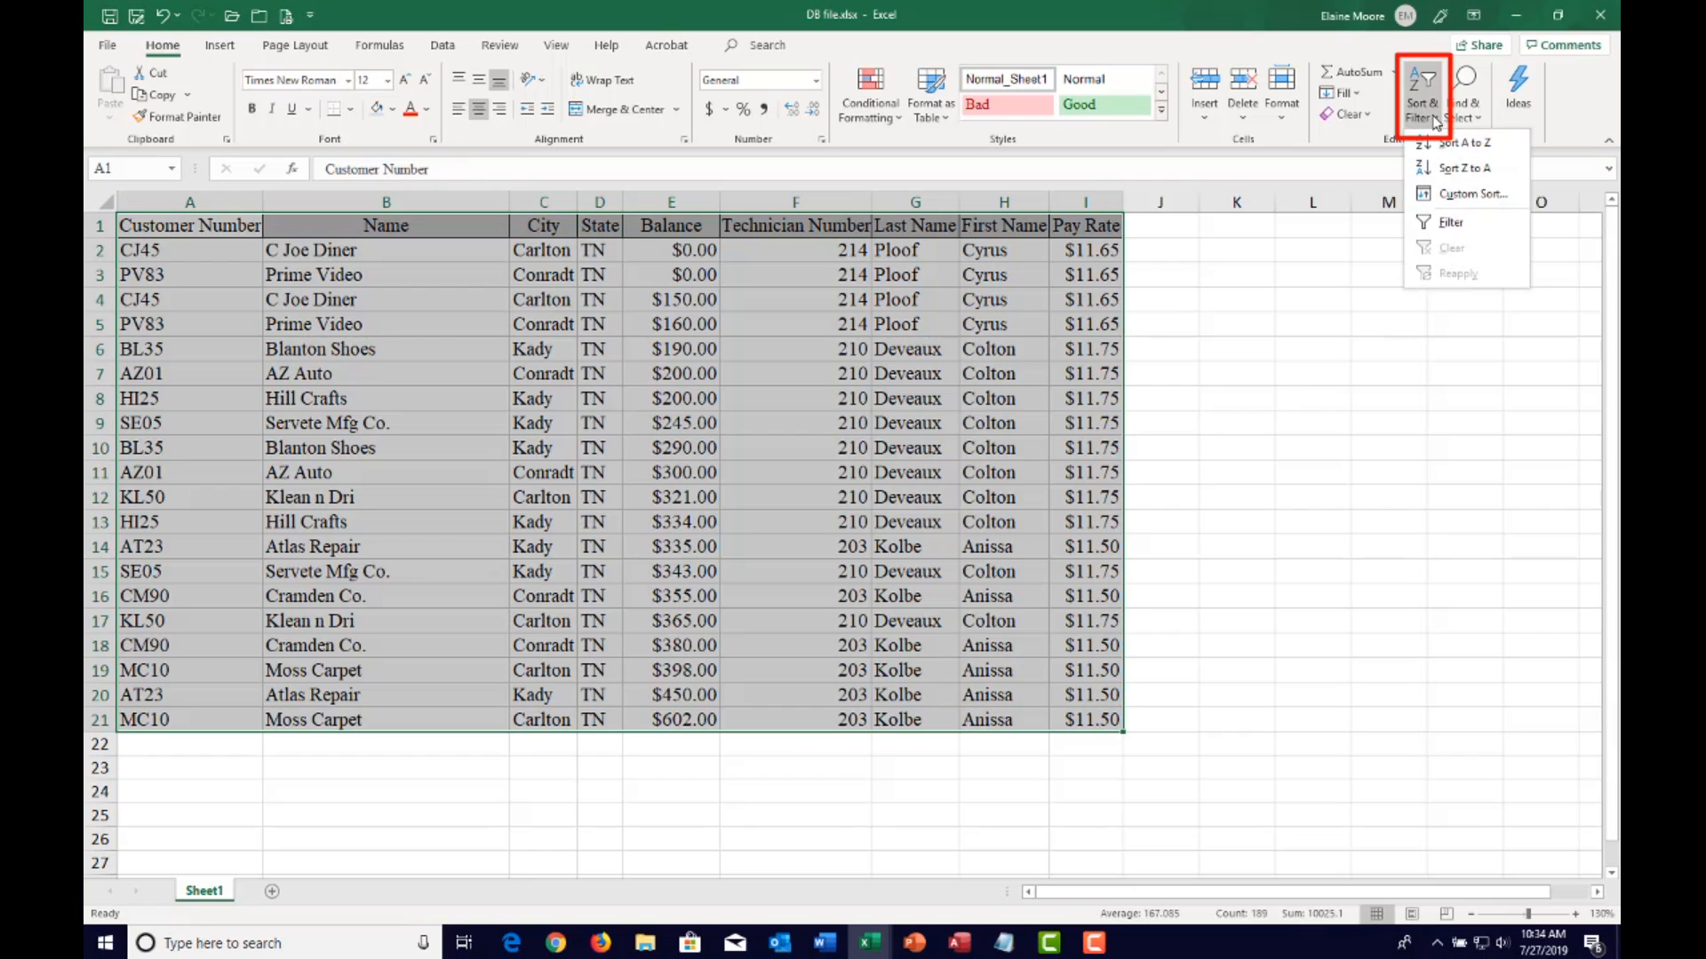
pyautogui.click(1450, 225)
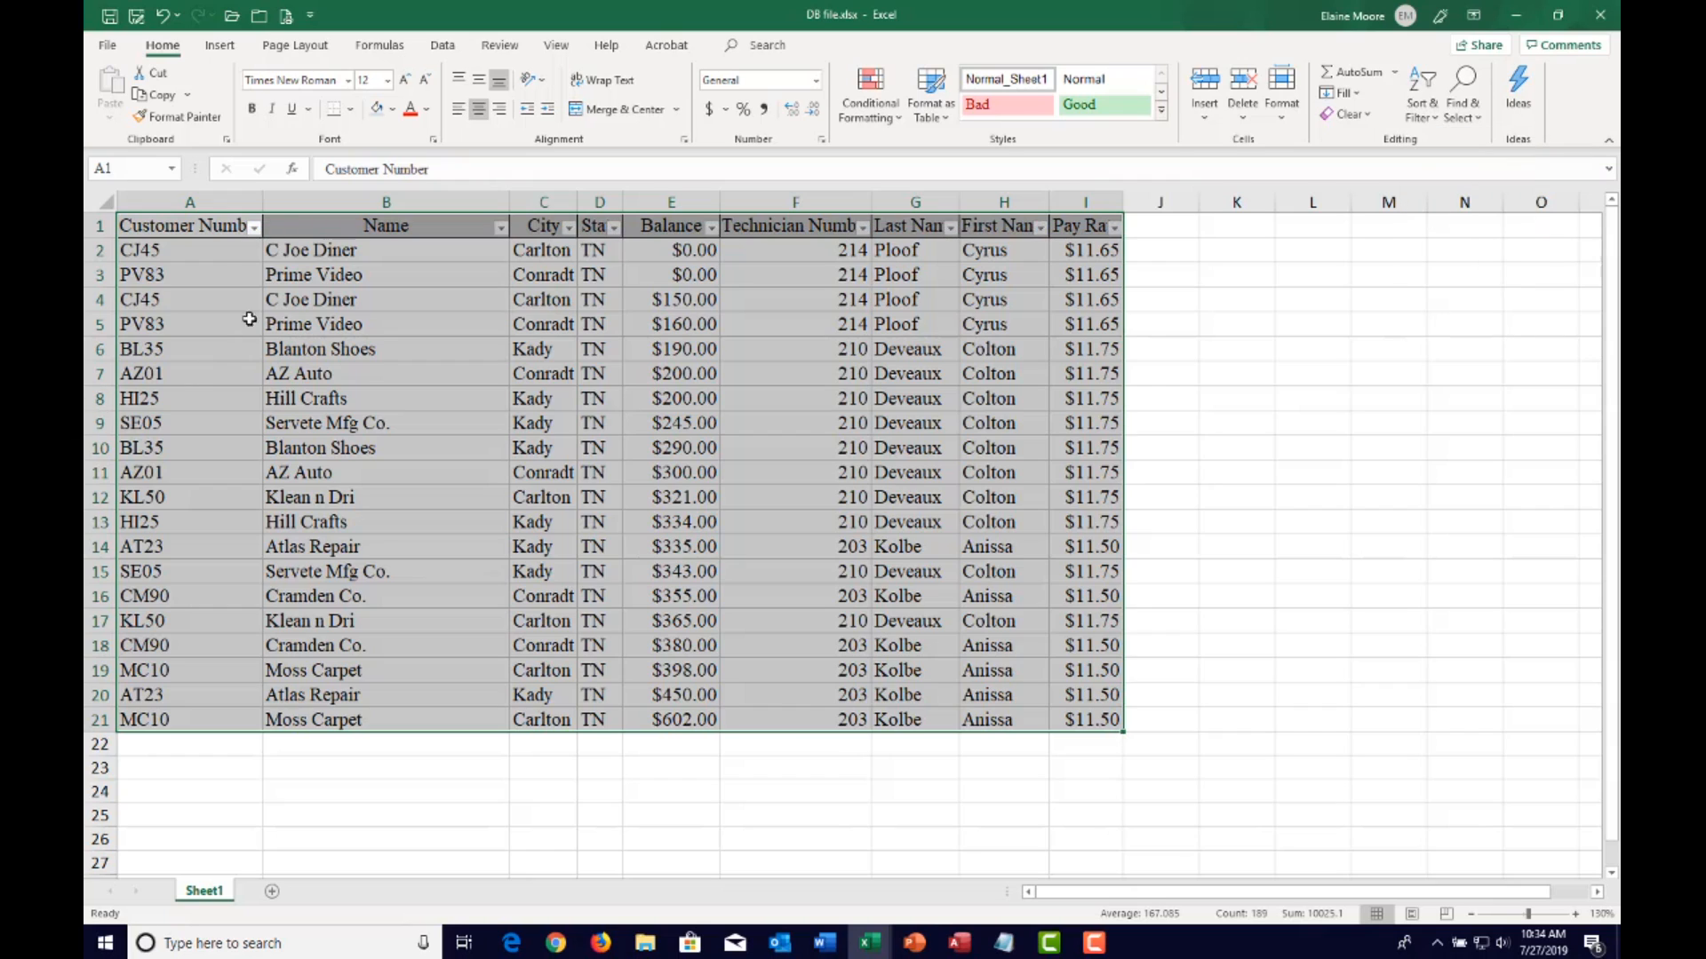
# Sort the table by Customer Number from A to Z and check the customer numbers and names for repeated entries
pyautogui.click(254, 229)
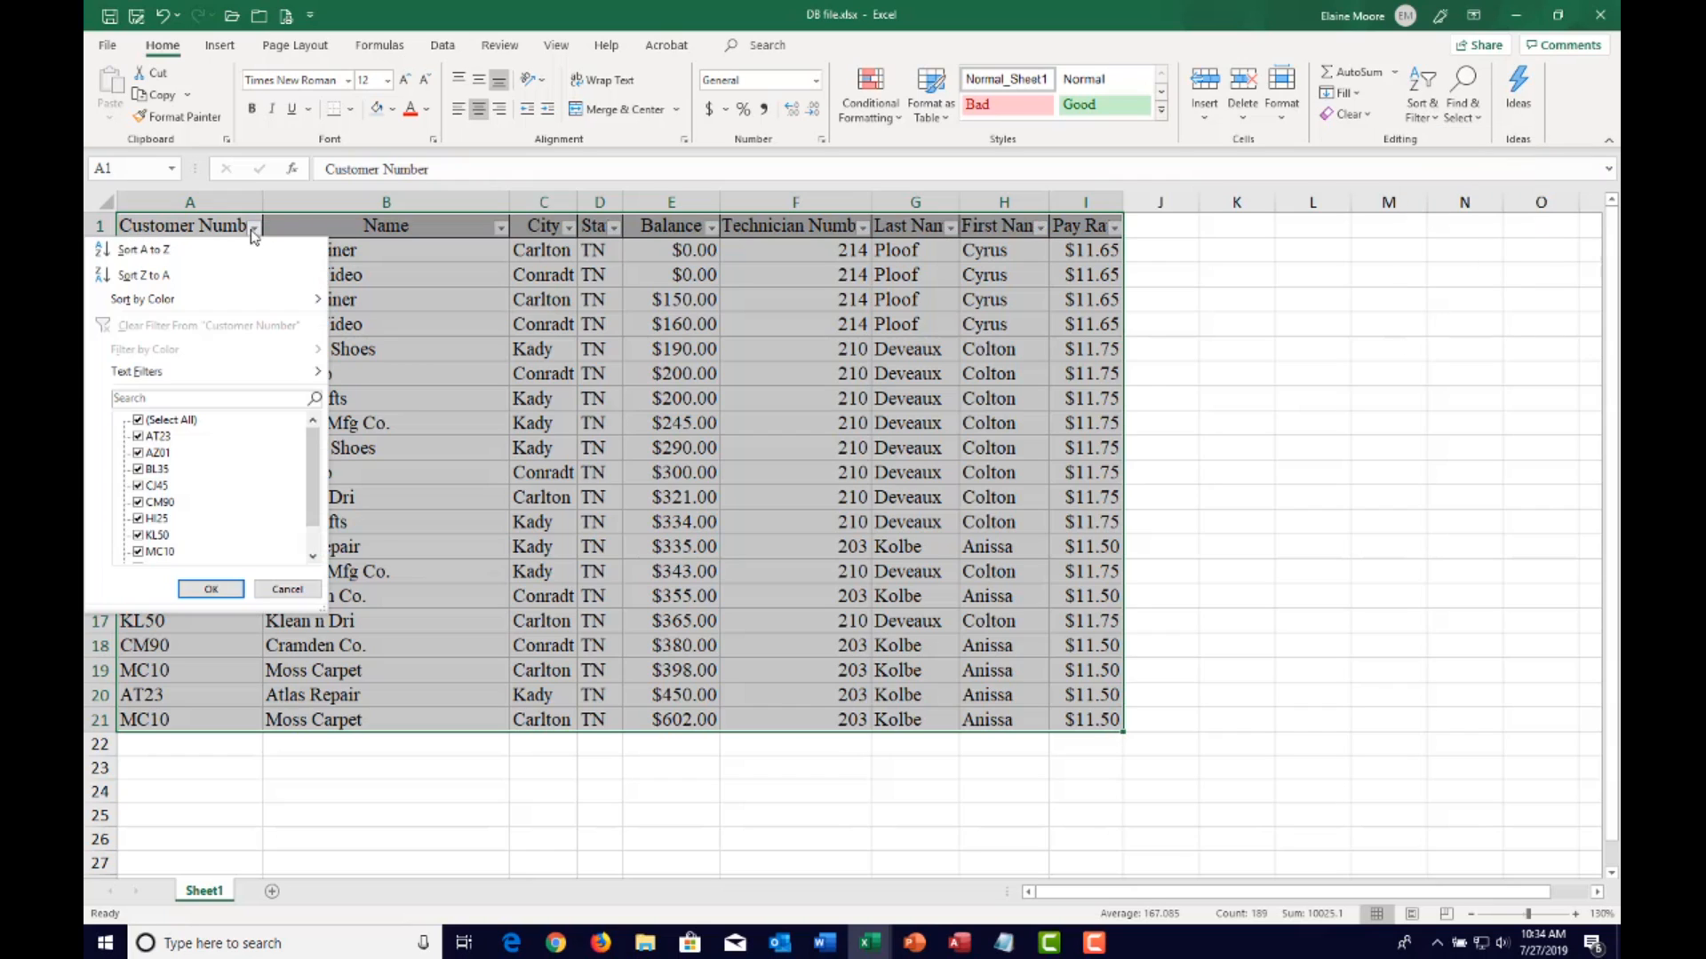
pyautogui.click(203, 257)
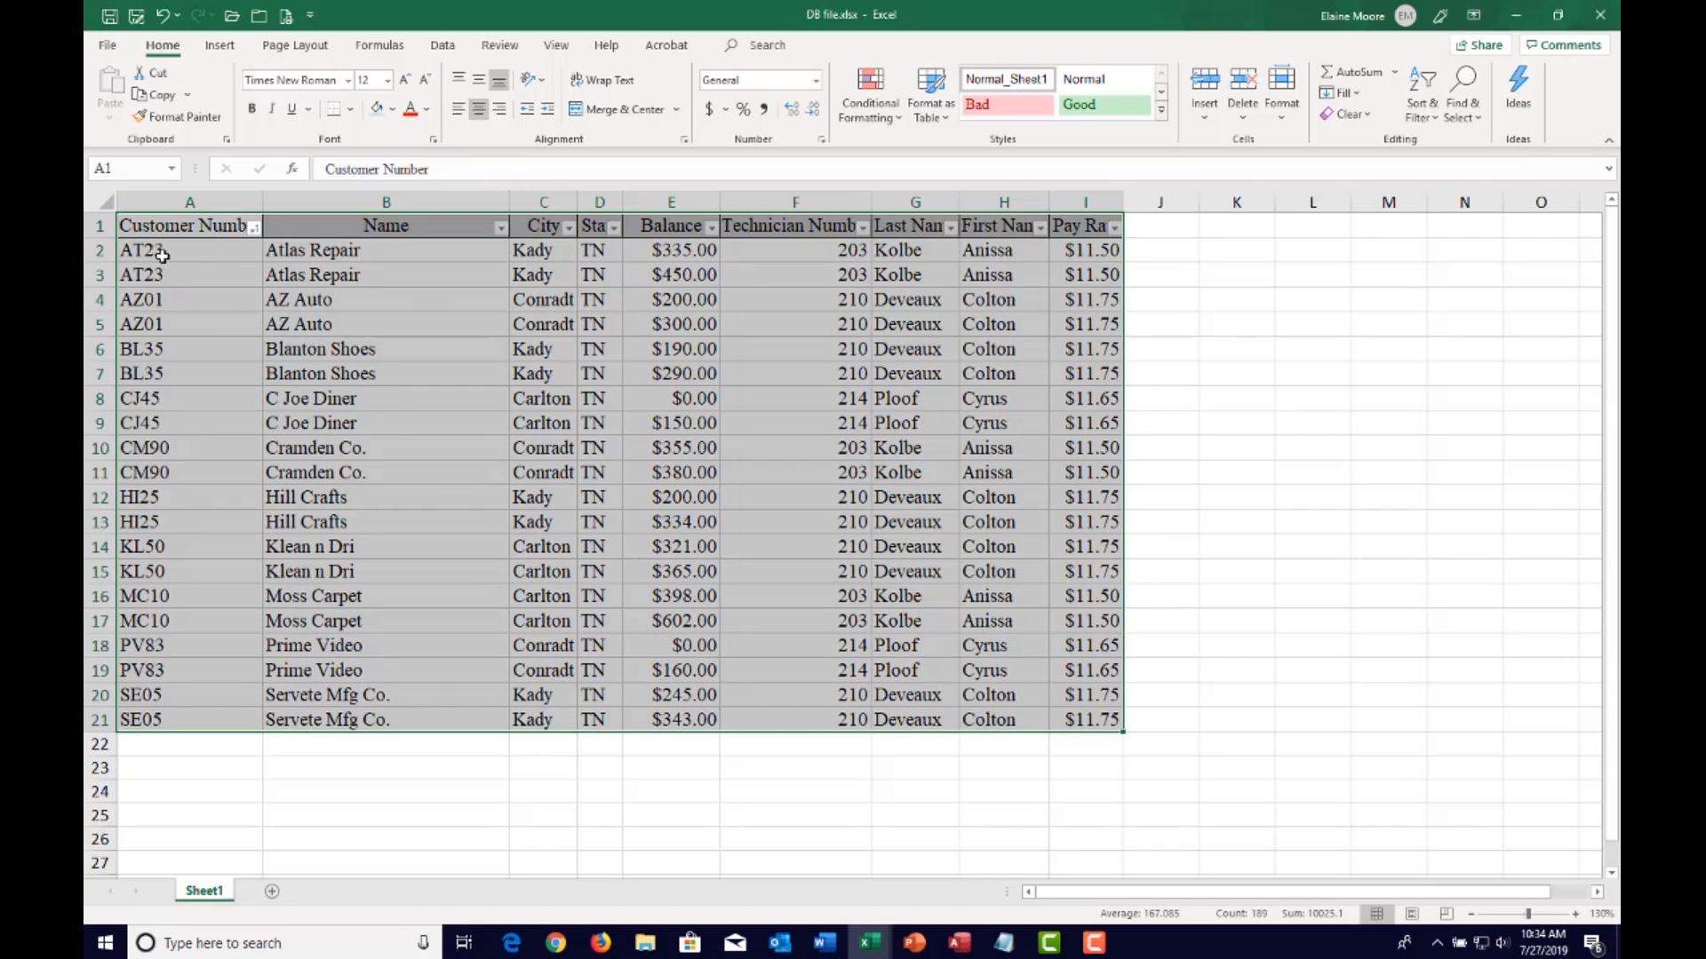
pyautogui.click(172, 276)
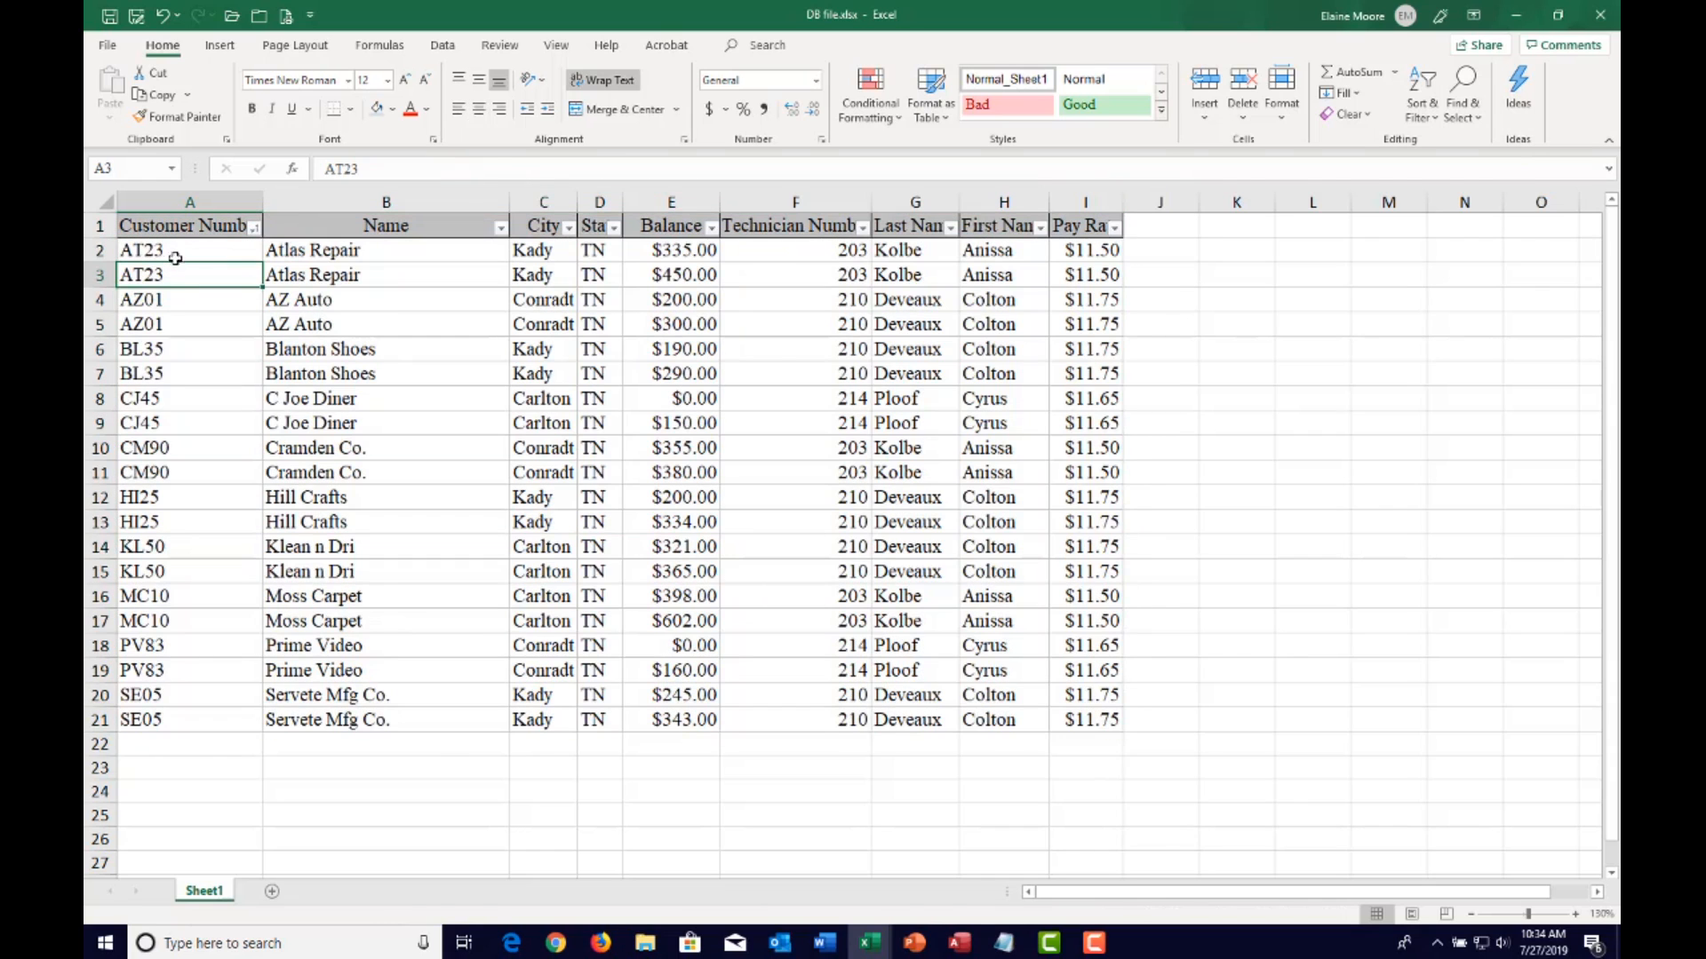
pyautogui.moveTo(175, 258); pyautogui.dragTo(175, 275)
pyautogui.moveTo(278, 256); pyautogui.dragTo(359, 424)
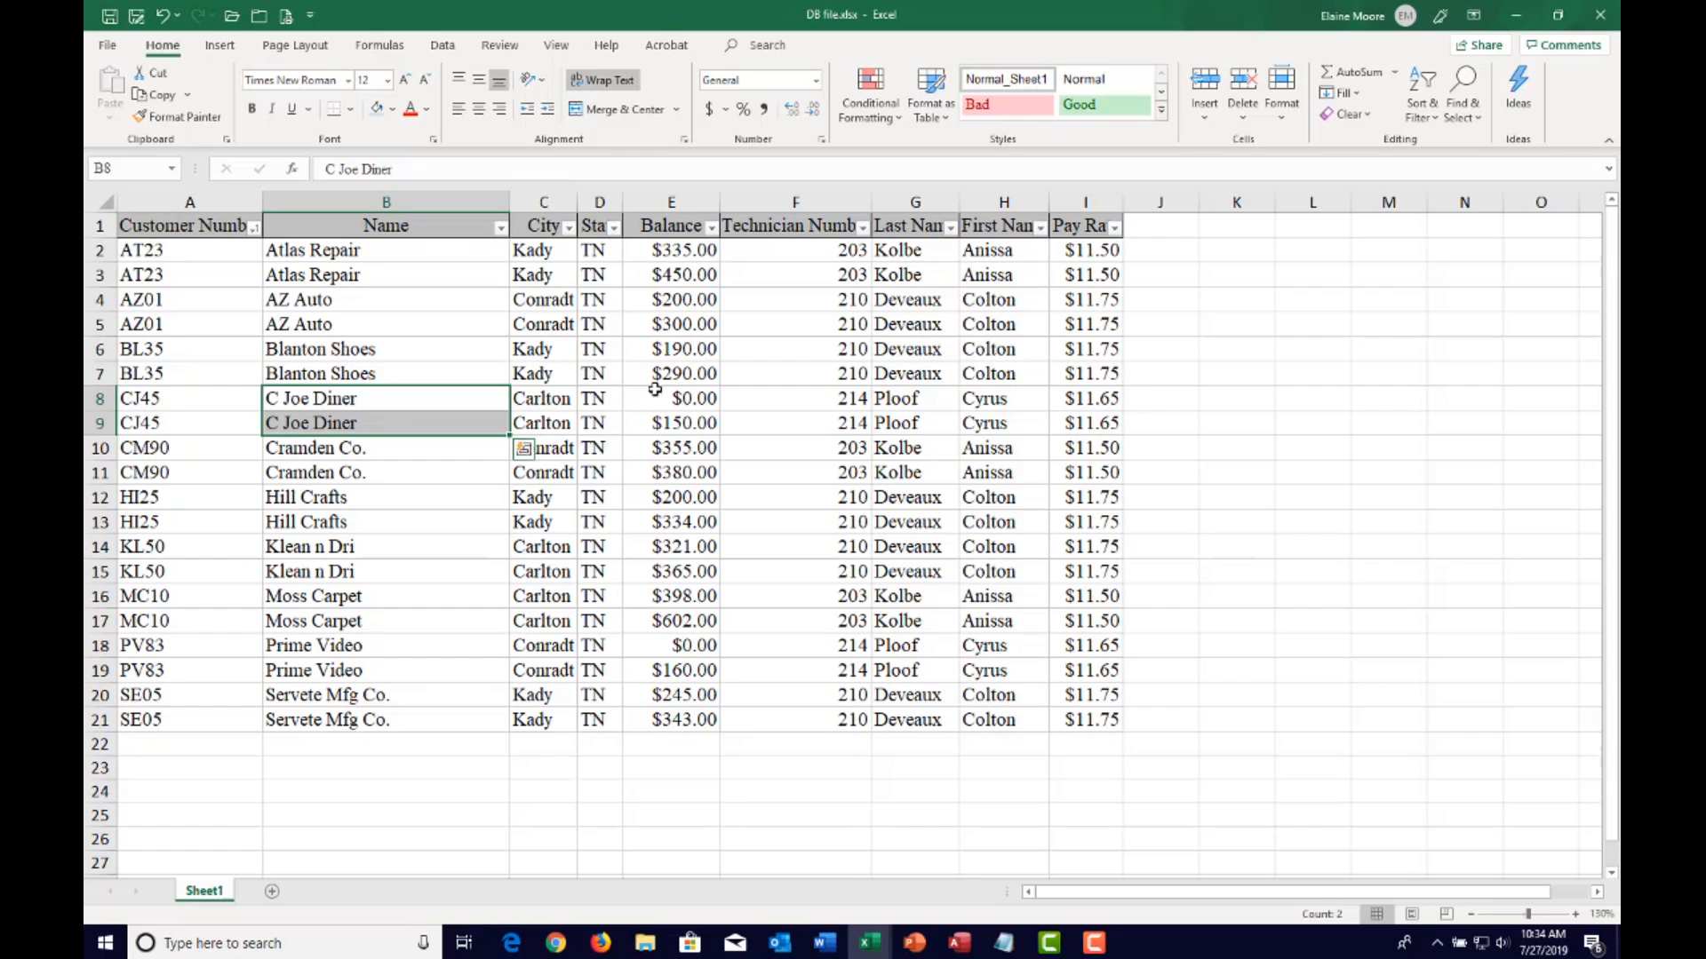
# Highlight Balance cells E2:E21 greater than 301 using Light Red Fill with Dark Red Text
pyautogui.moveTo(692, 256); pyautogui.dragTo(699, 724)
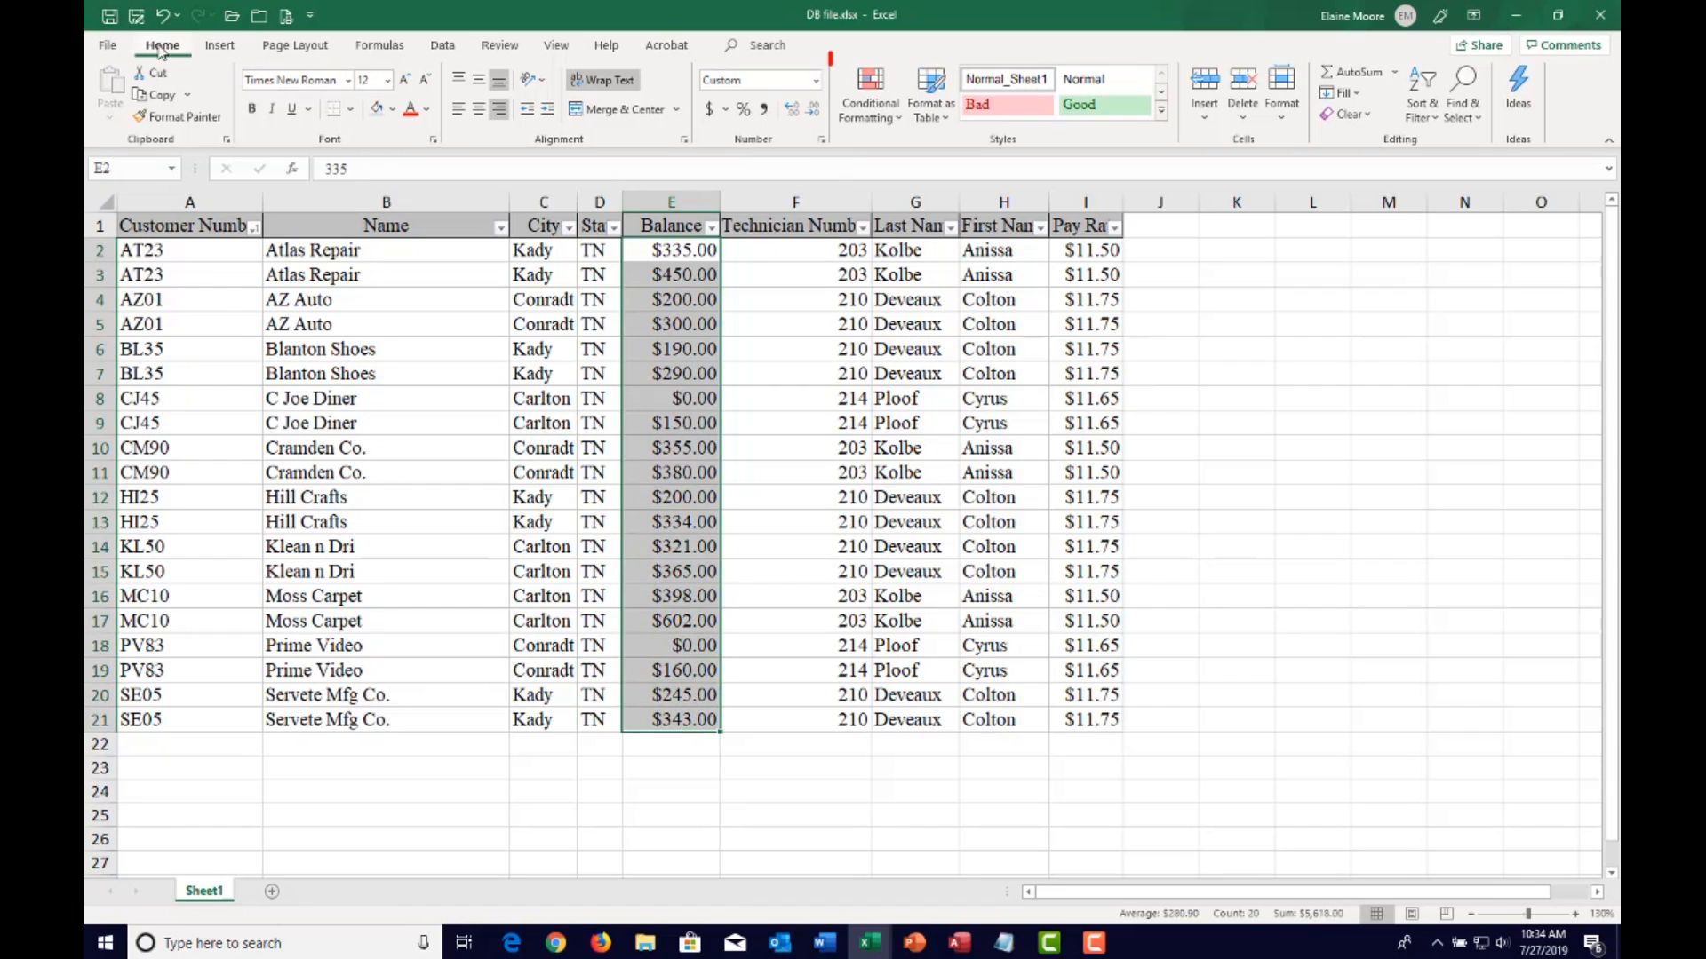
pyautogui.click(871, 122)
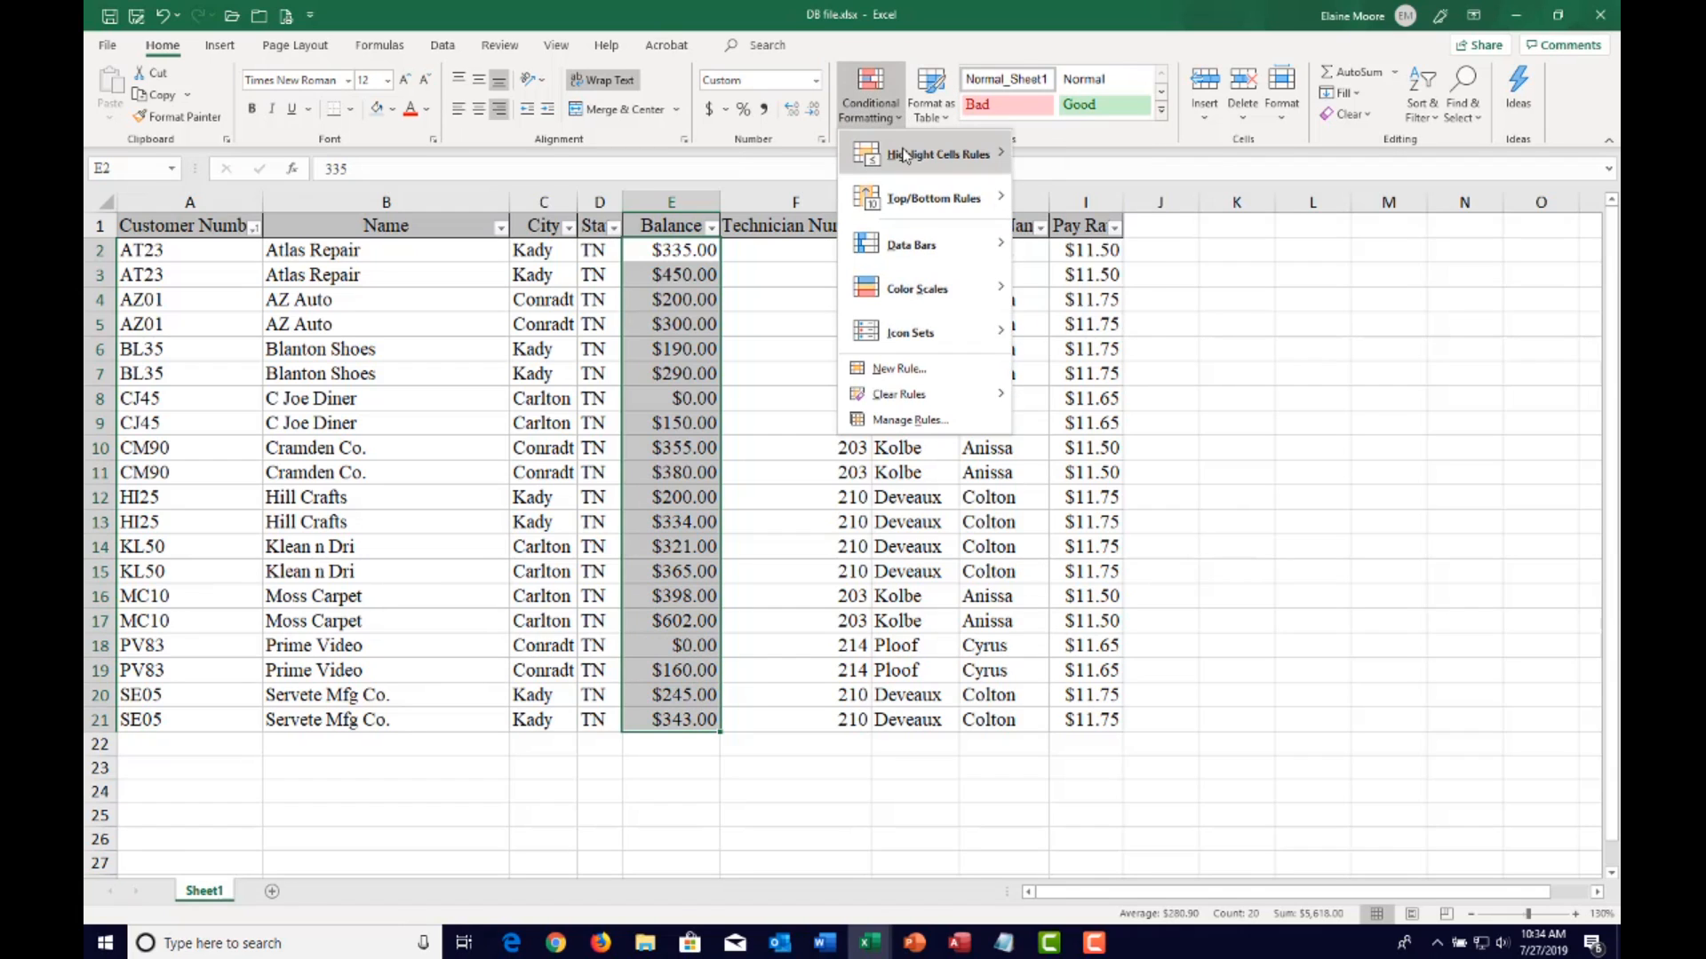
pyautogui.moveTo(908, 157)
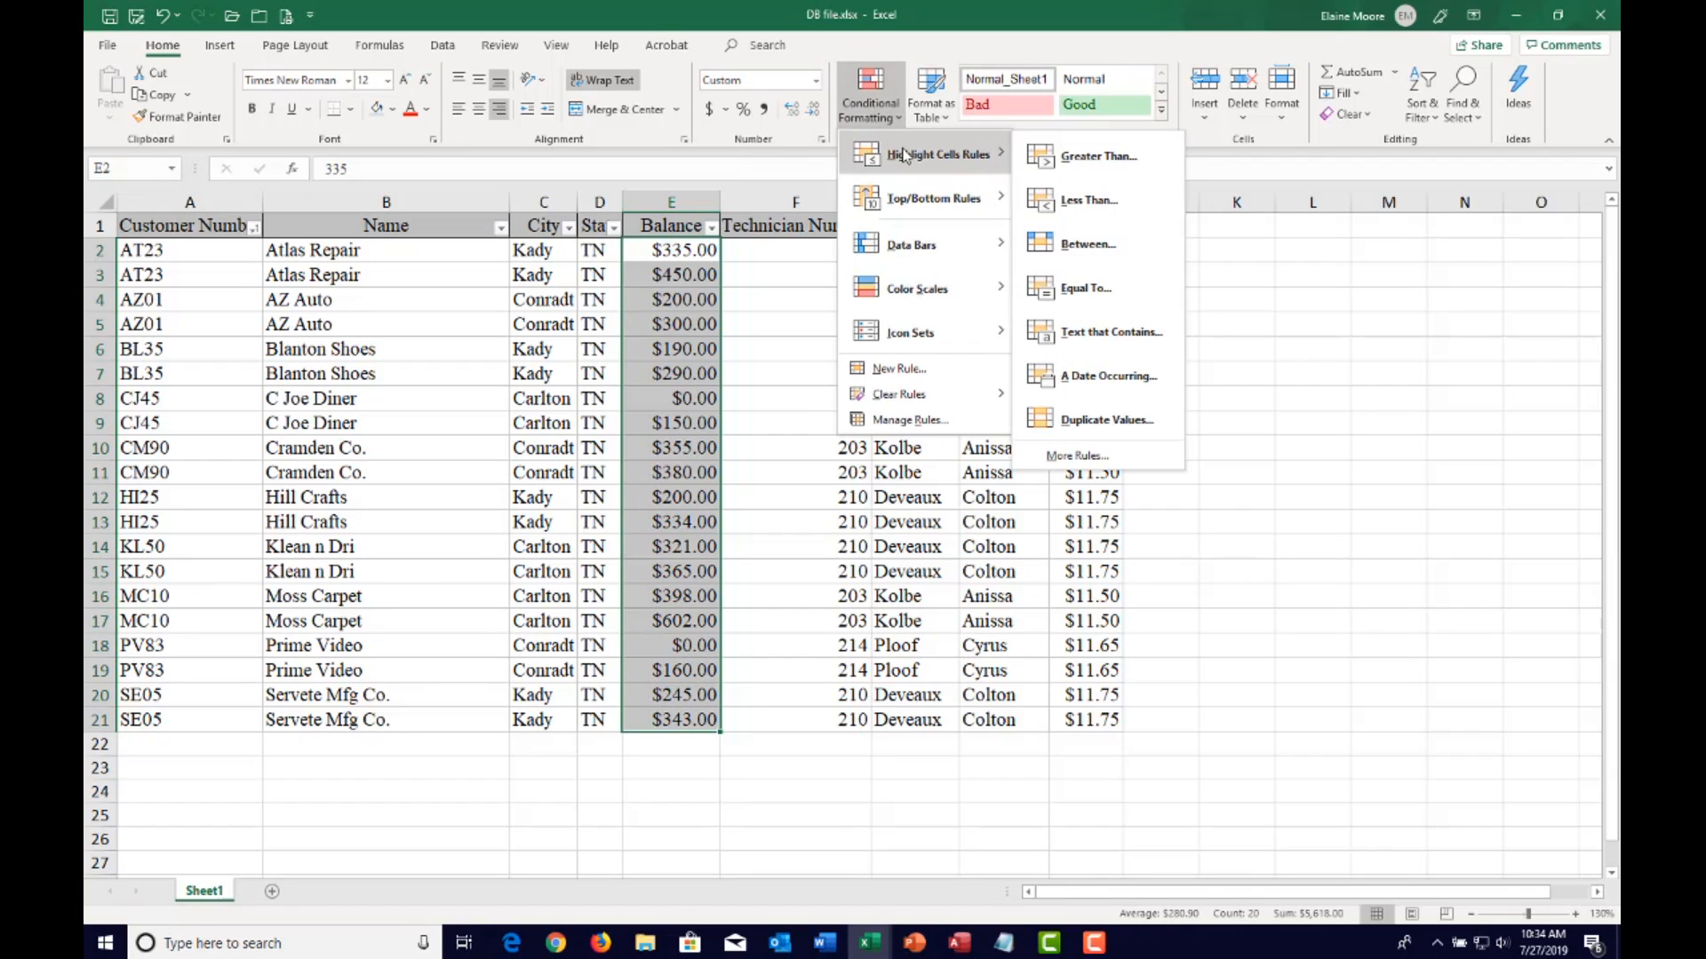
pyautogui.click(1099, 158)
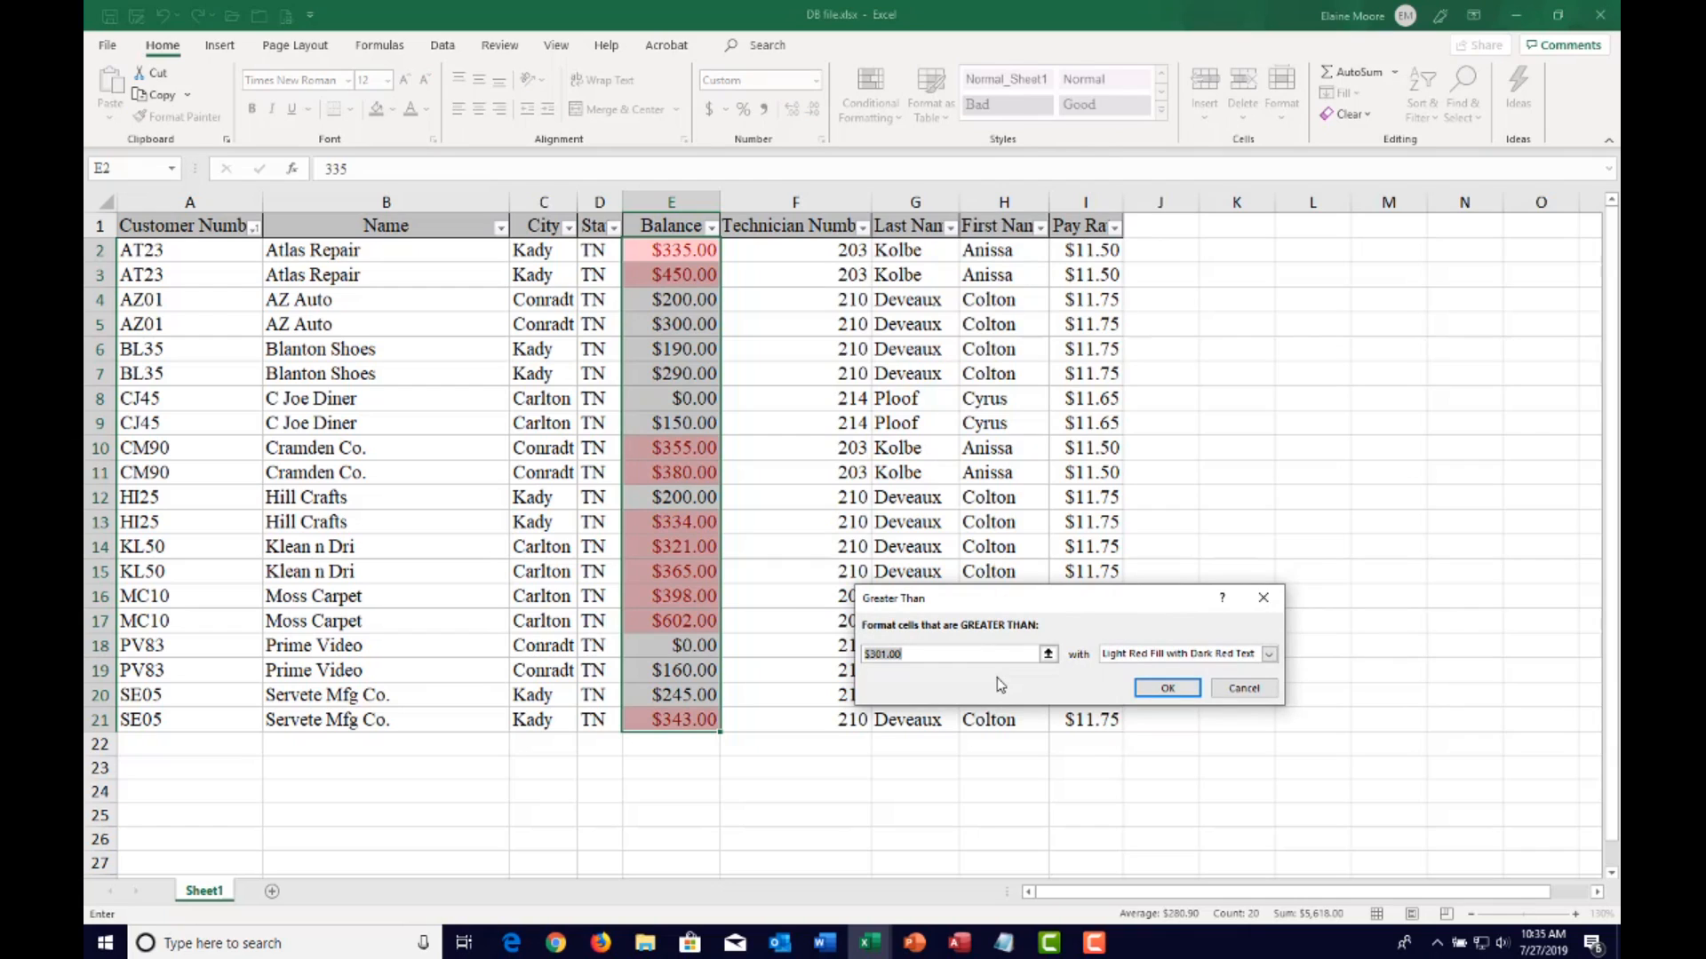
pyautogui.write('301')
pyautogui.click(1166, 687)
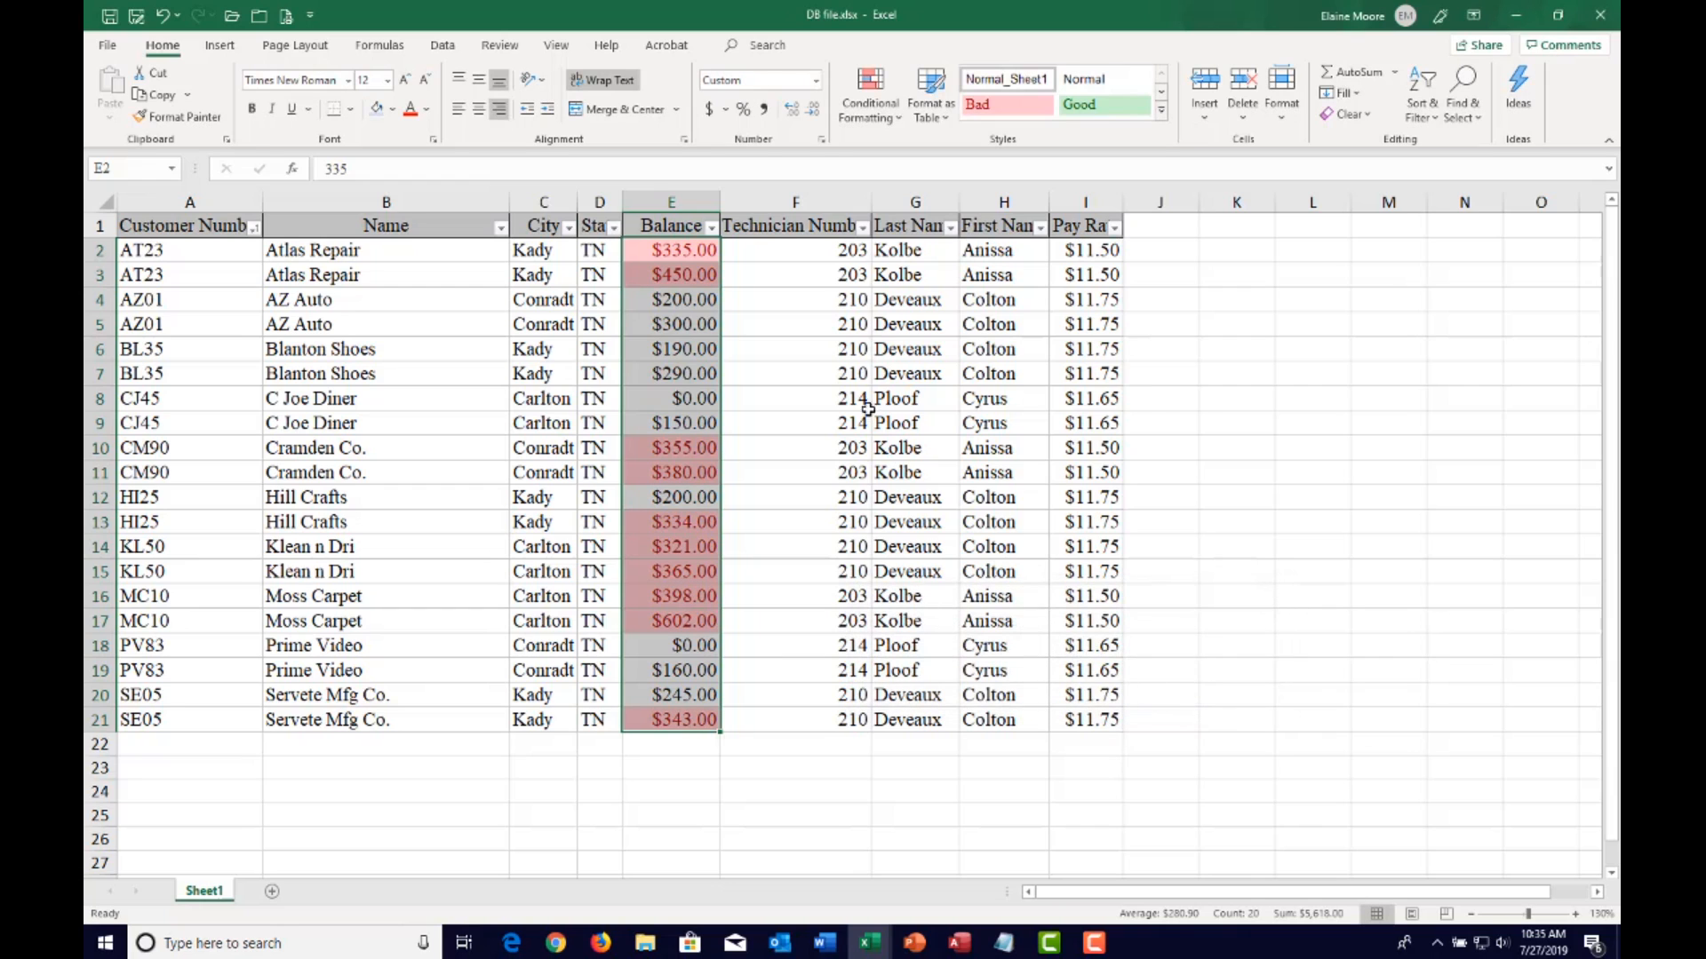
pyautogui.moveTo(867, 414); pyautogui.dragTo(867, 404)
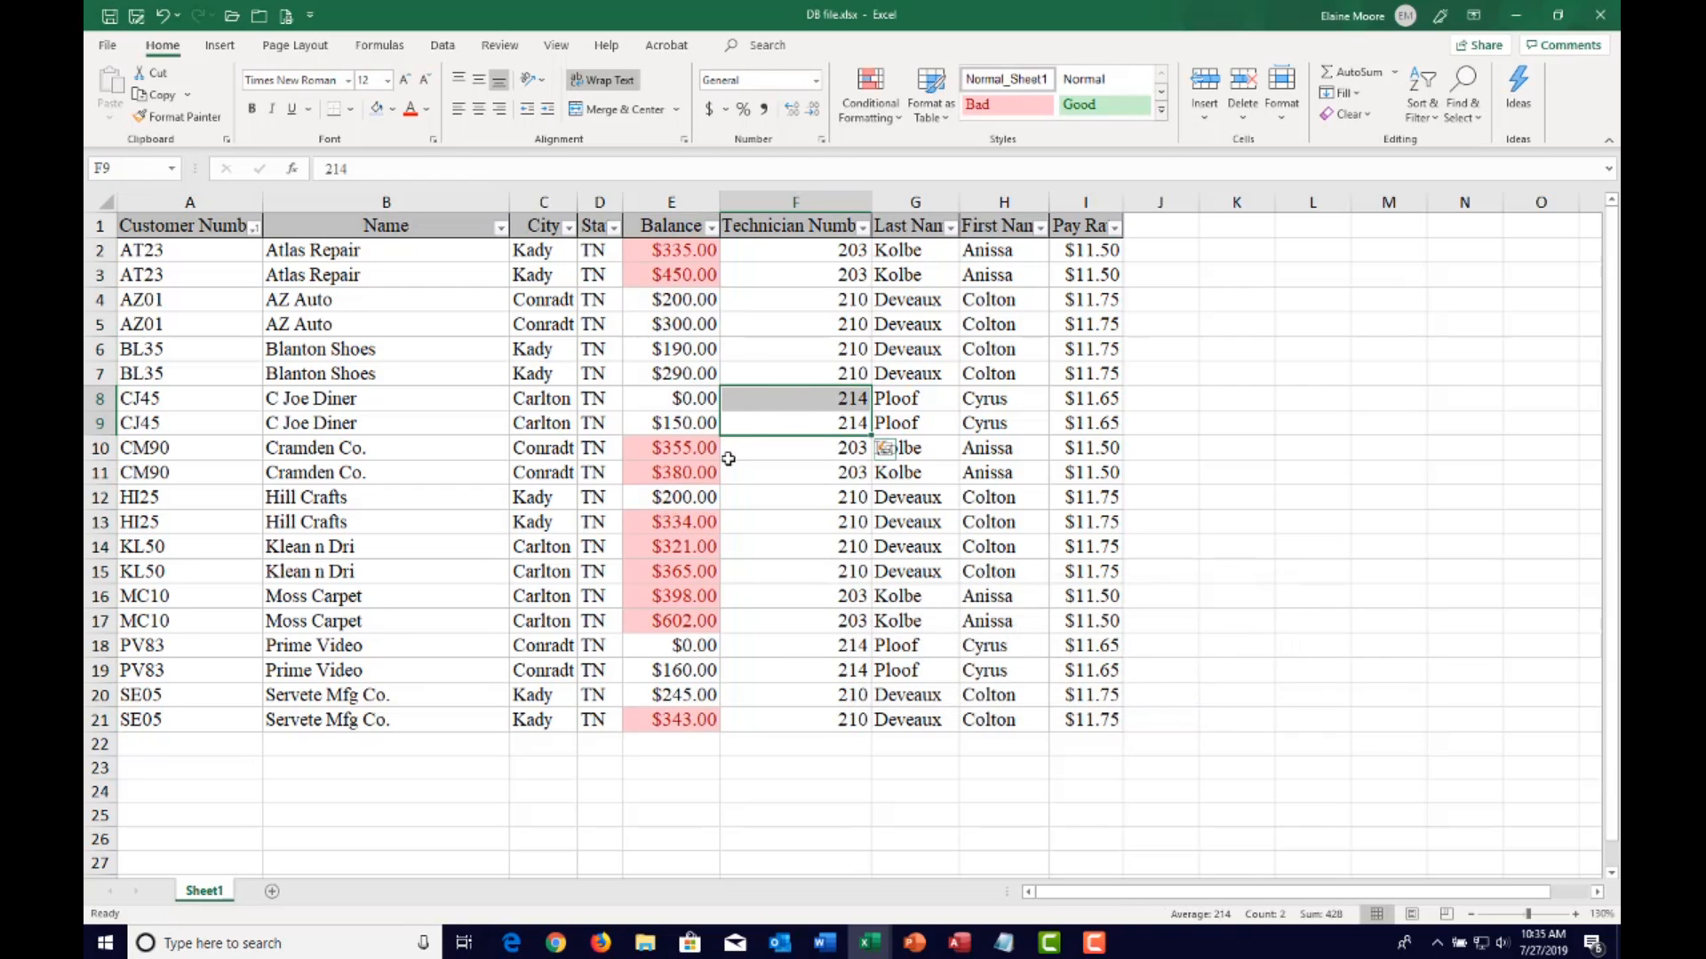
# Start a Greater Than 301 highlight rule with a custom format for Balance cells E2:E21
pyautogui.click(691, 325)
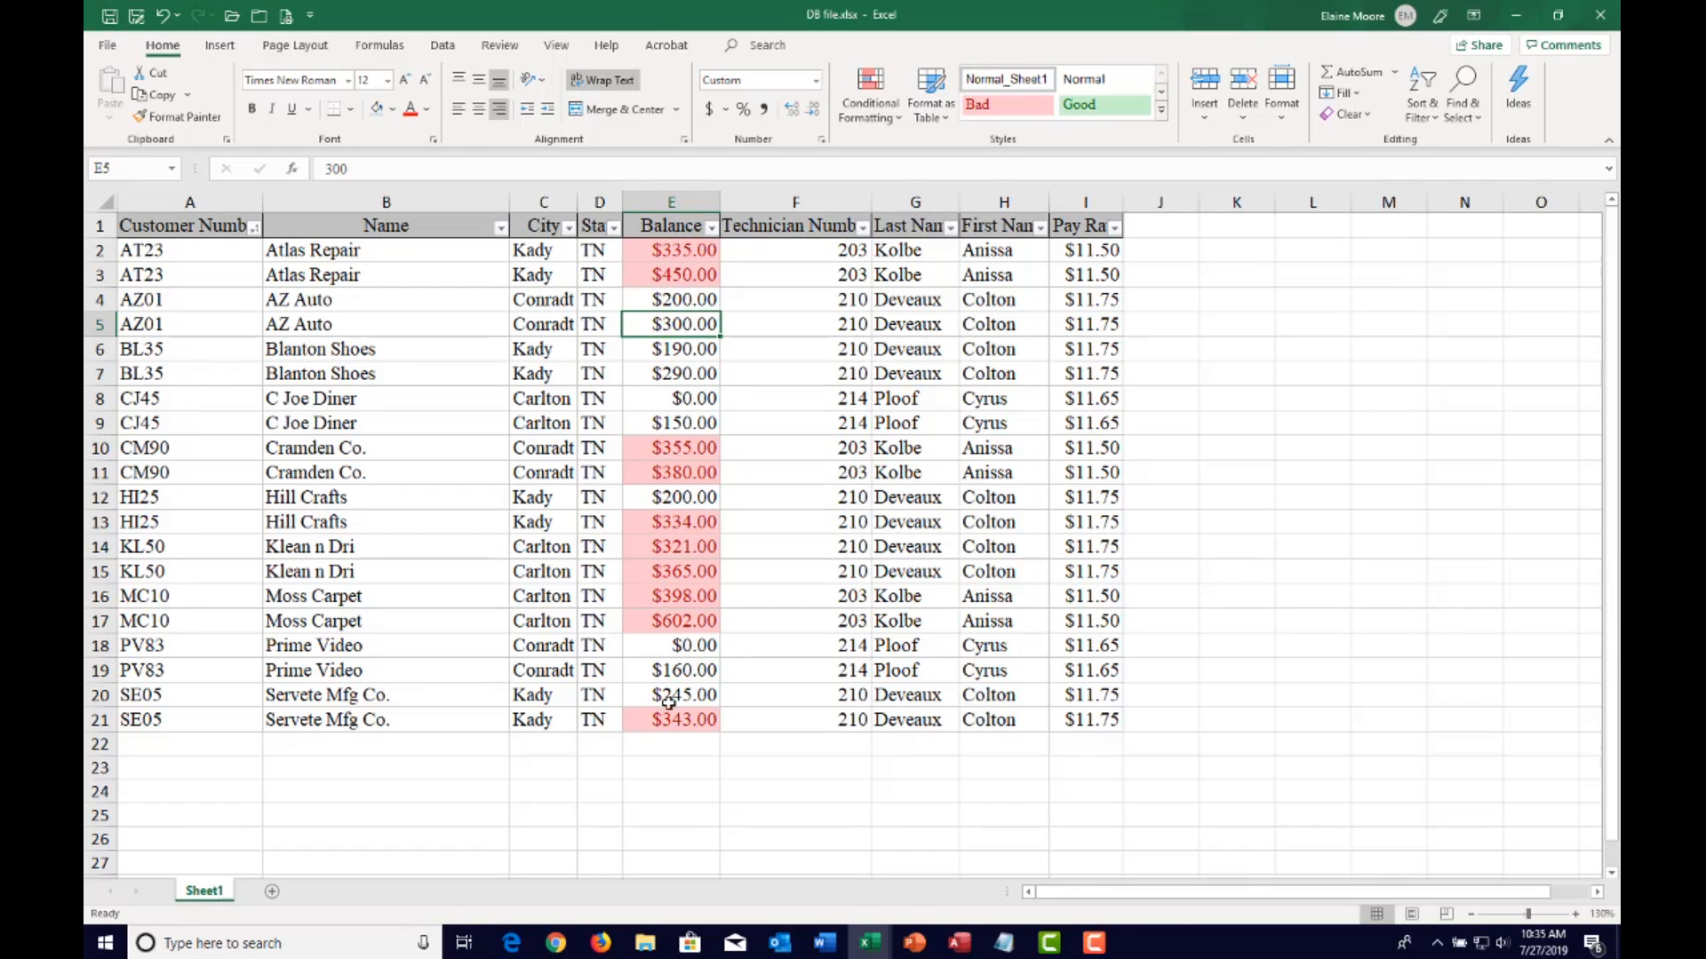
pyautogui.click(672, 257)
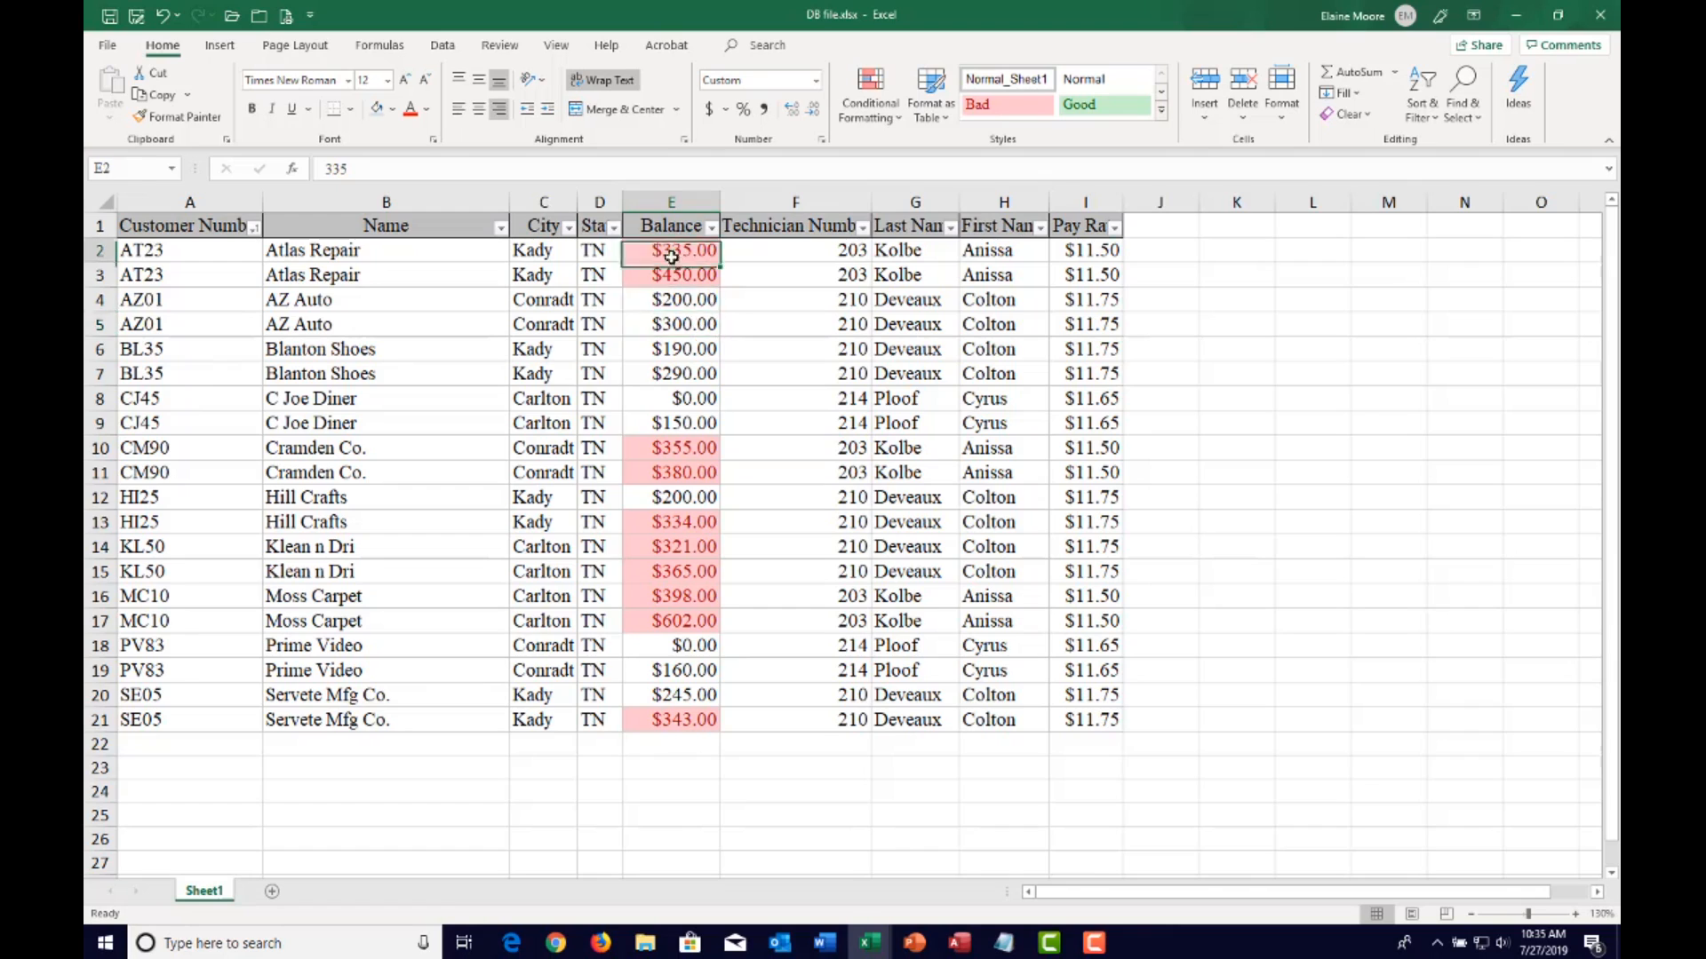
pyautogui.moveTo(672, 257); pyautogui.dragTo(684, 720)
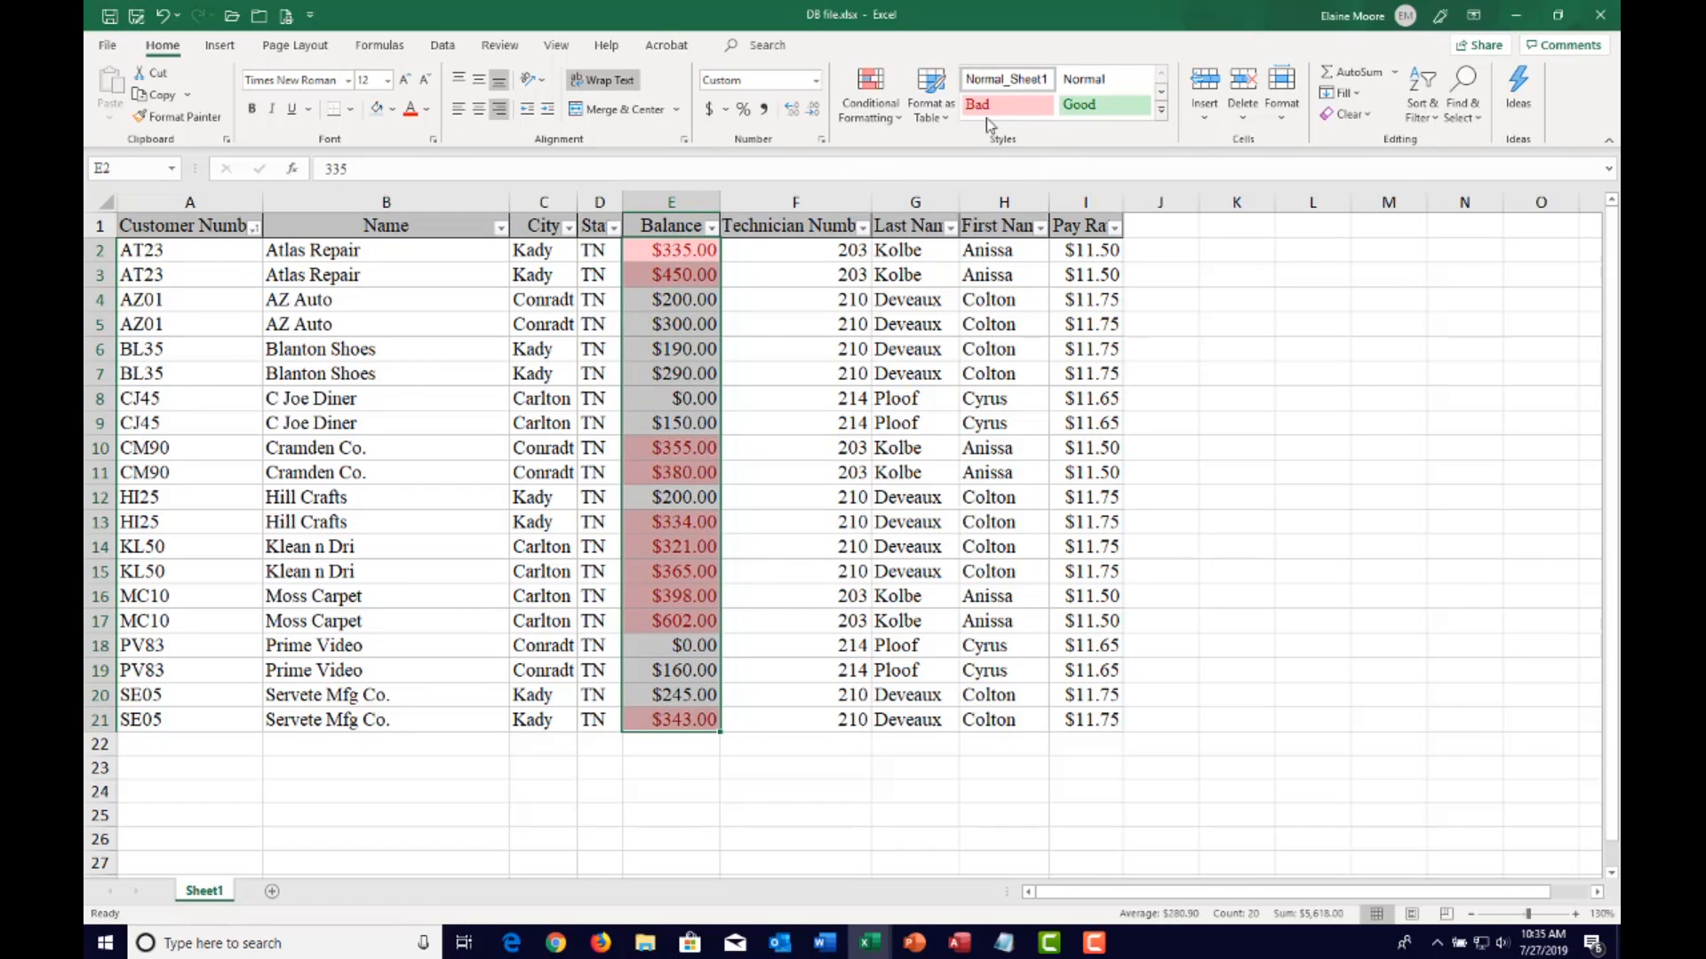
pyautogui.click(855, 106)
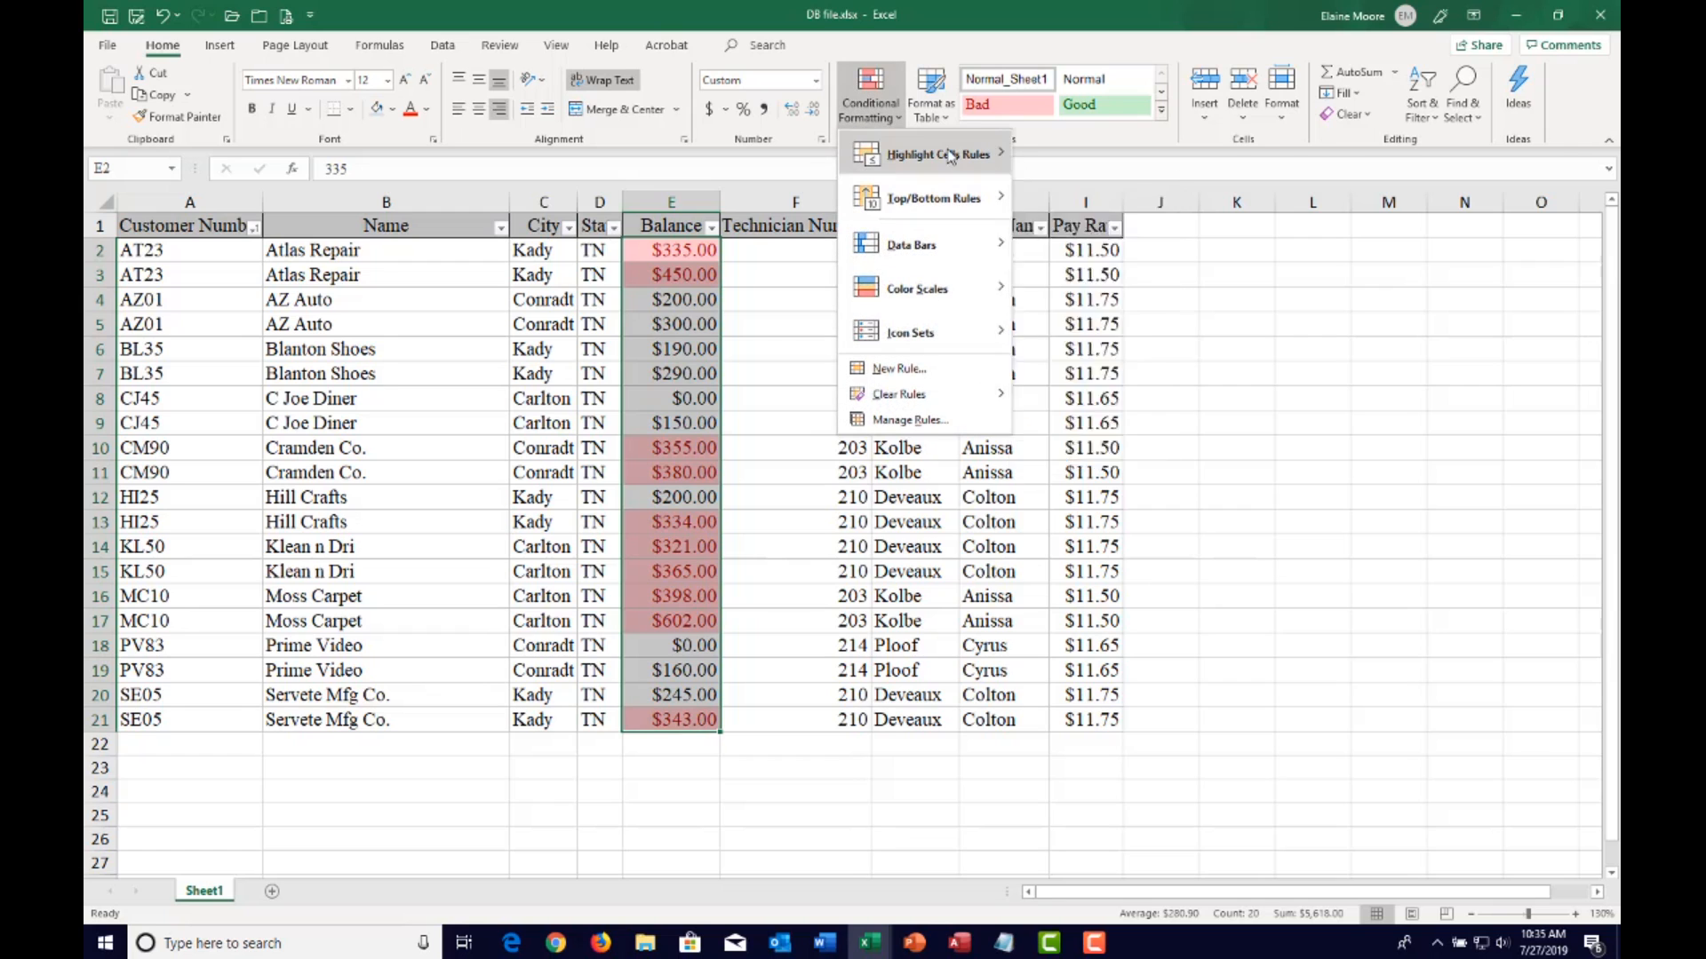
pyautogui.moveTo(950, 156)
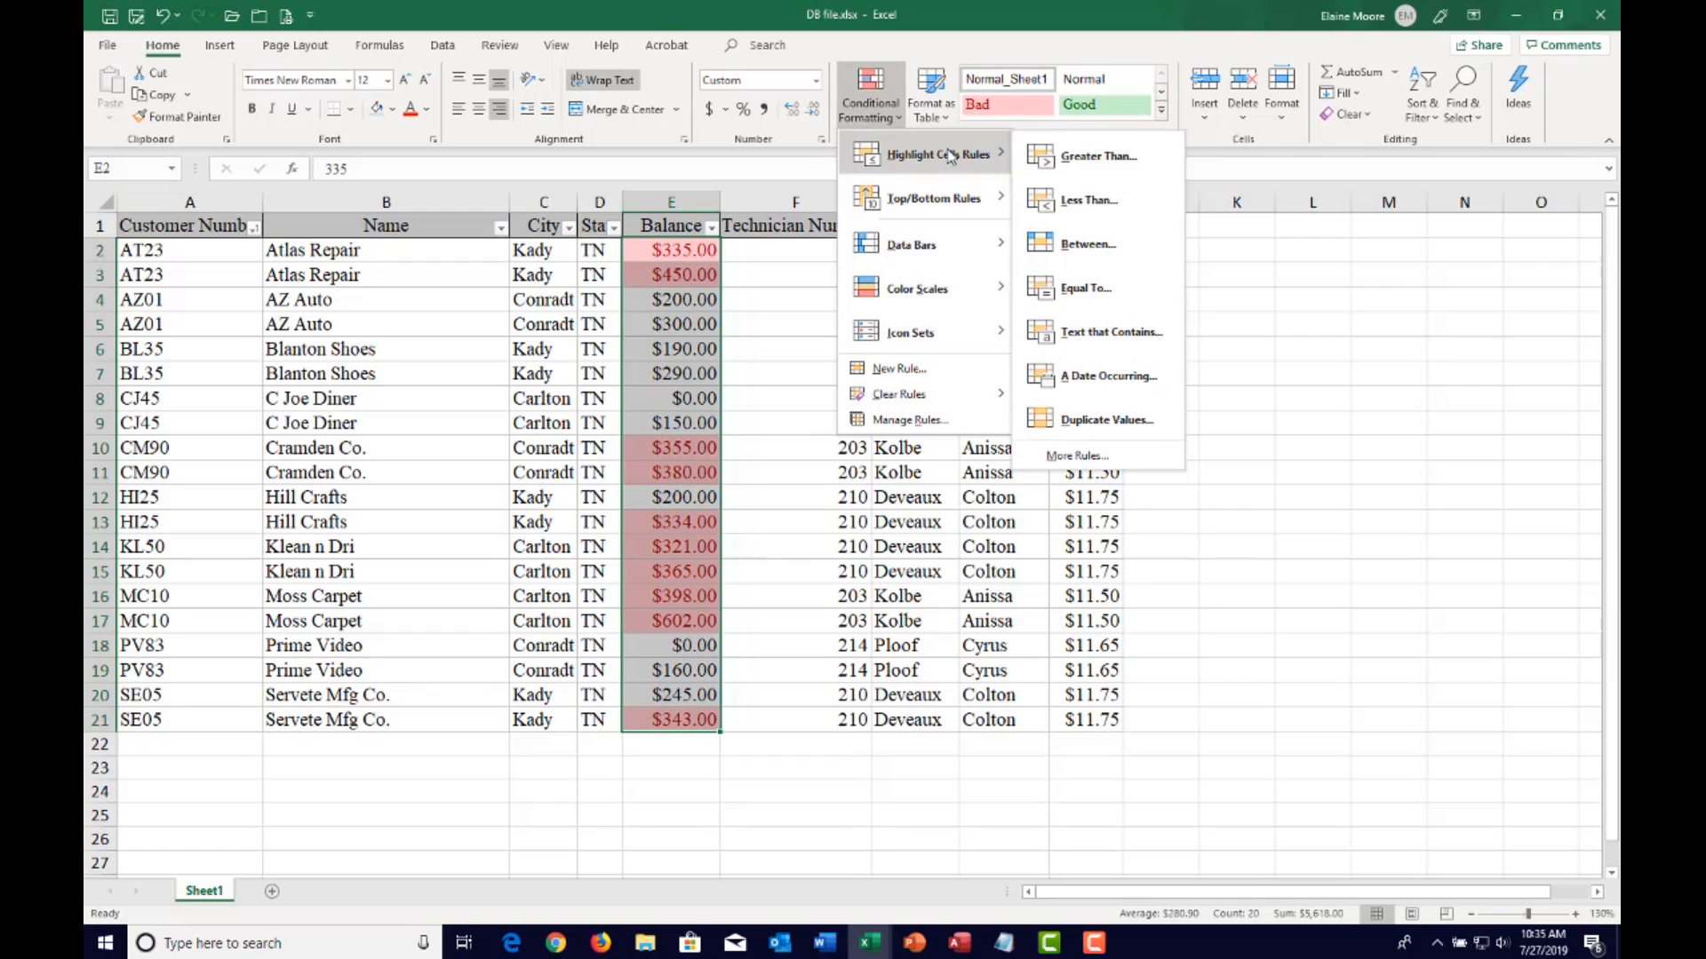
pyautogui.click(1102, 156)
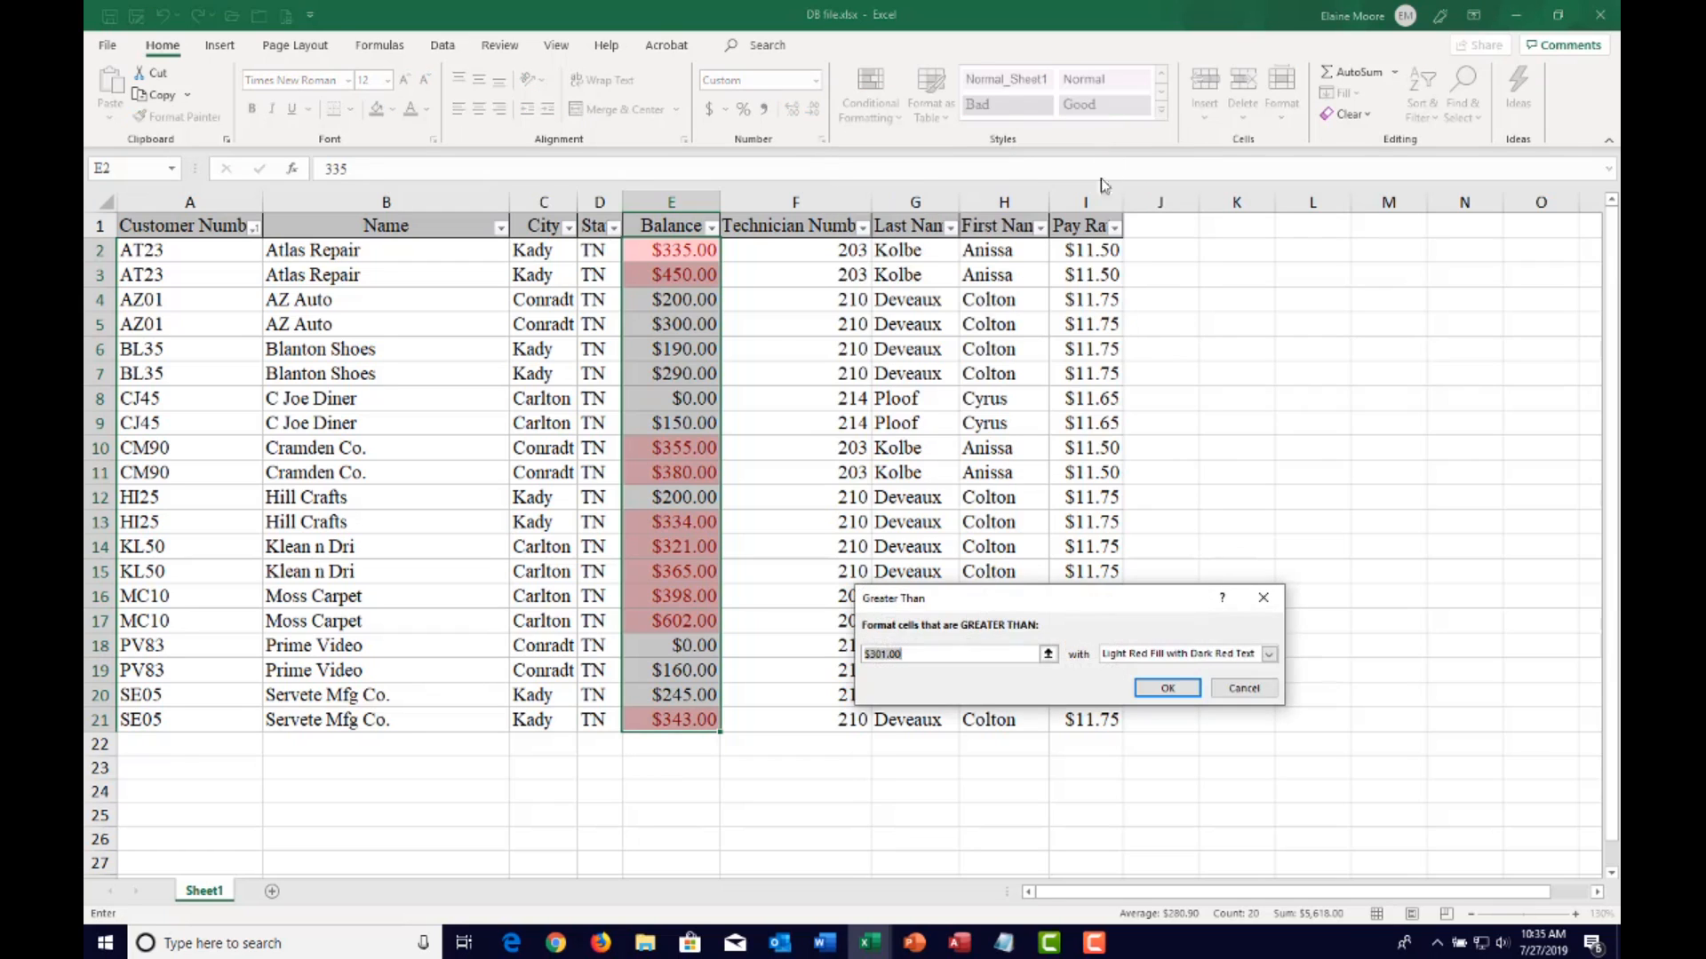
pyautogui.click(1269, 655)
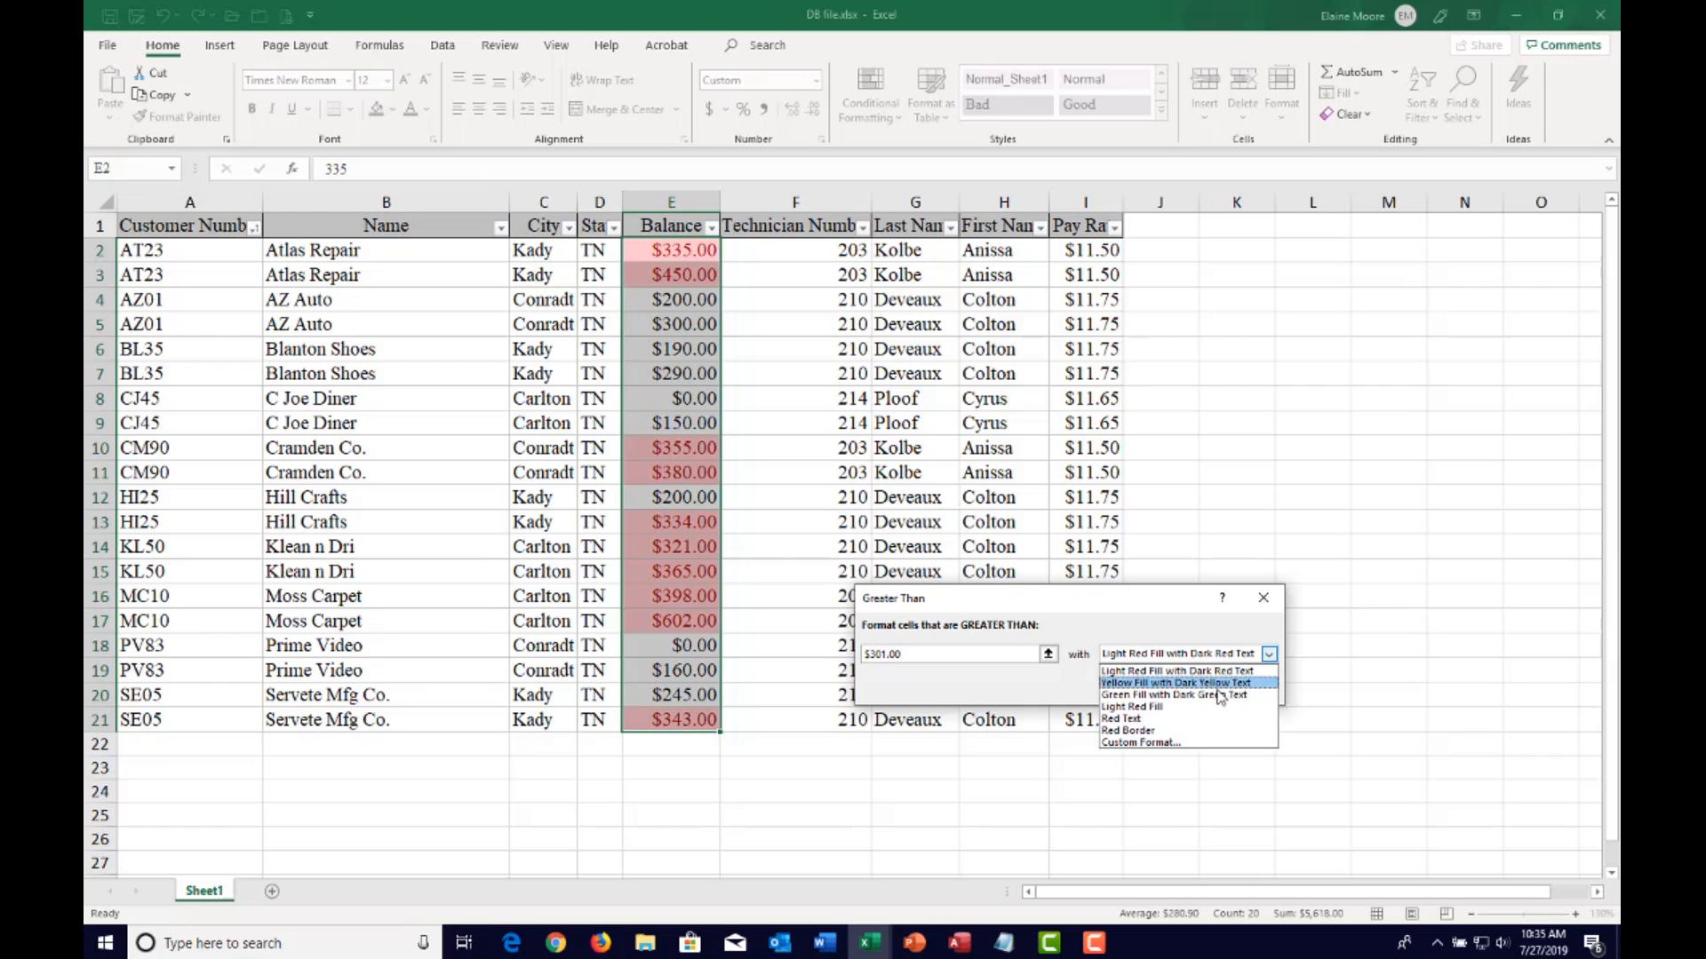
pyautogui.click(1147, 744)
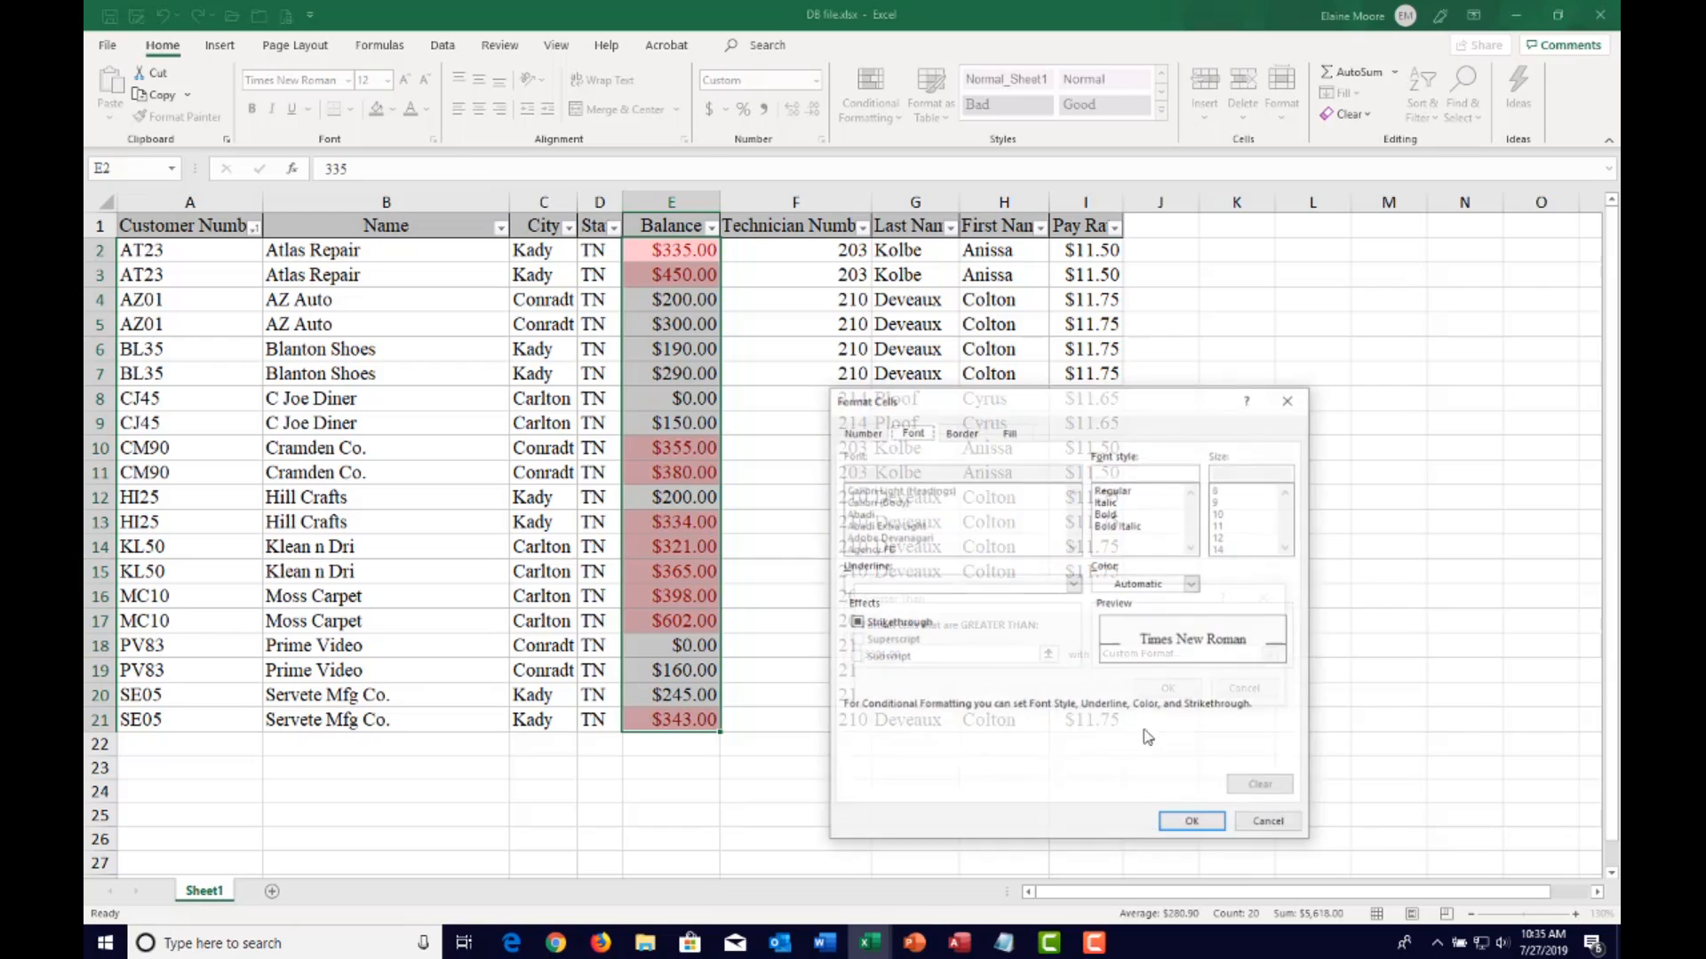
# Set the background fill of the rule's custom format to the lightest gray theme color
pyautogui.click(973, 435)
pyautogui.click(991, 435)
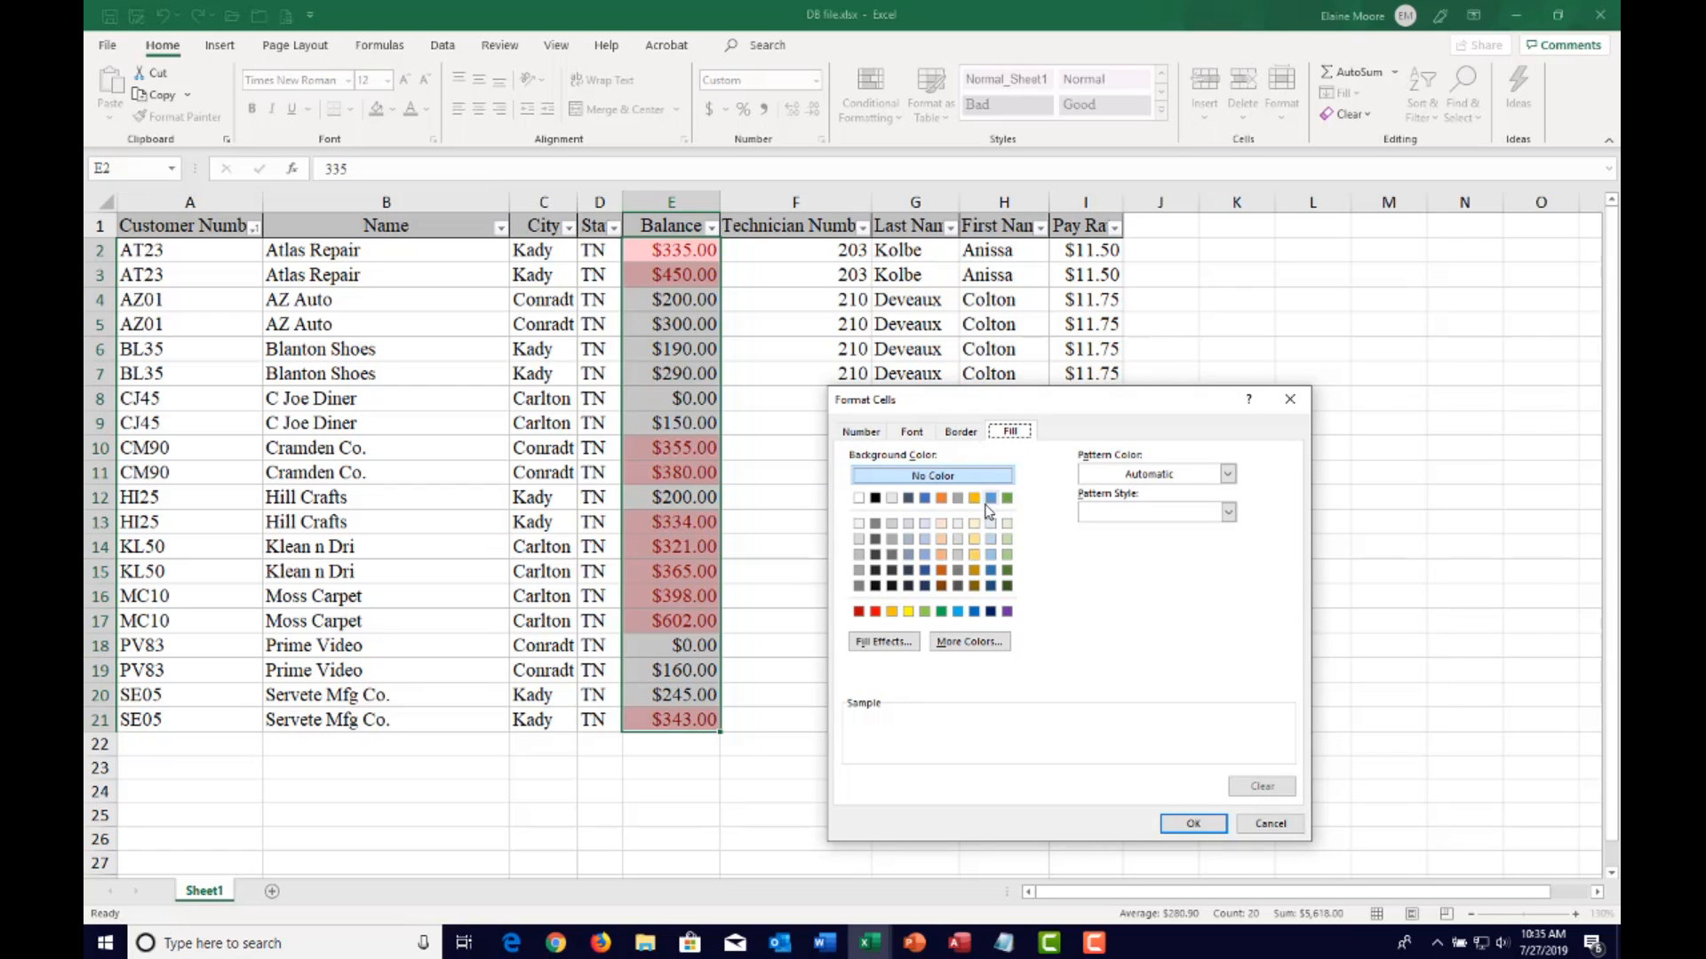
pyautogui.click(861, 538)
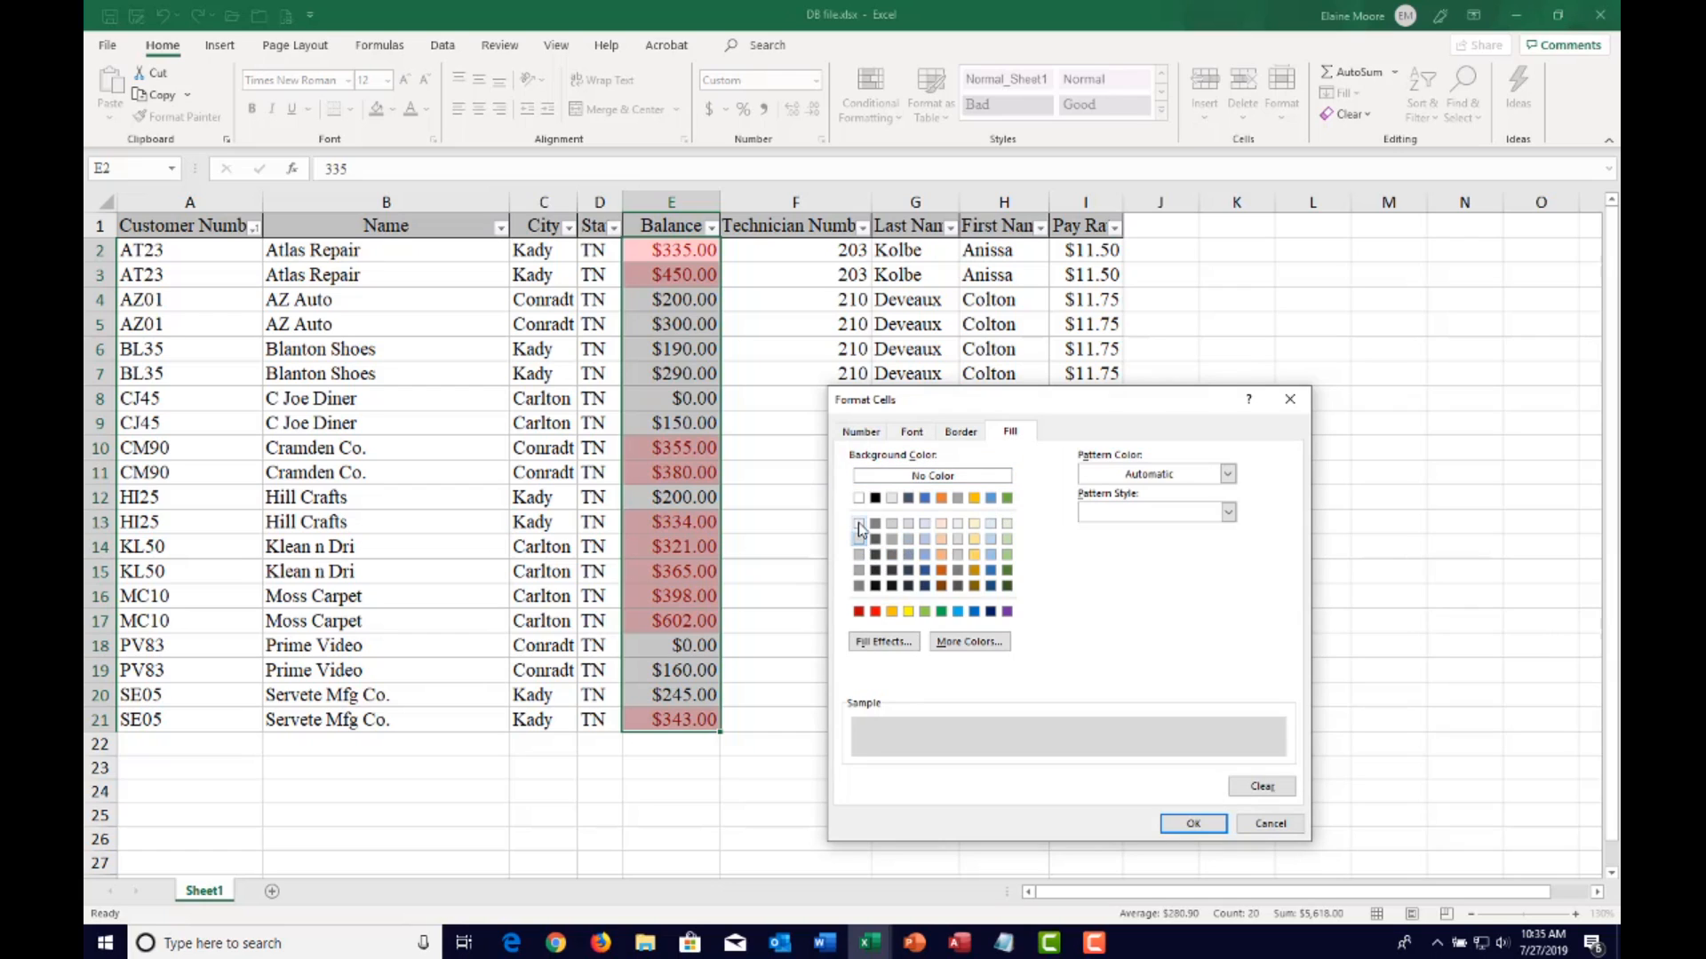
pyautogui.click(858, 524)
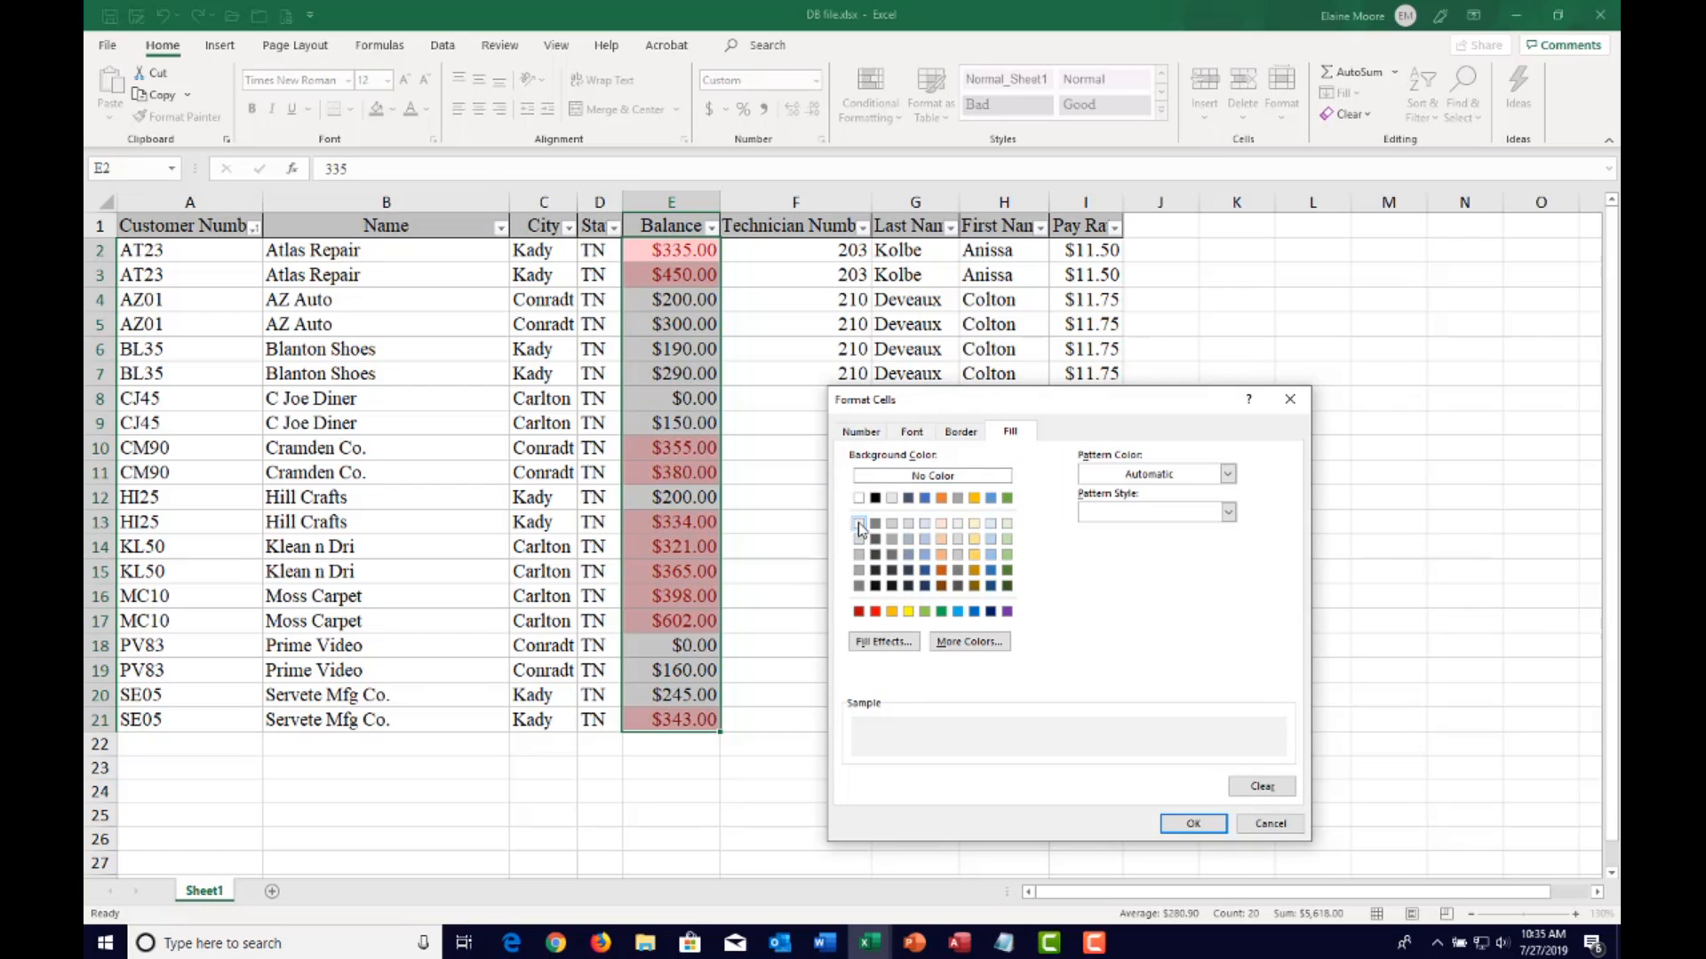
# Set the custom format's font color to black and apply the Greater Than 301 rule to the Balance cells
pyautogui.click(910, 434)
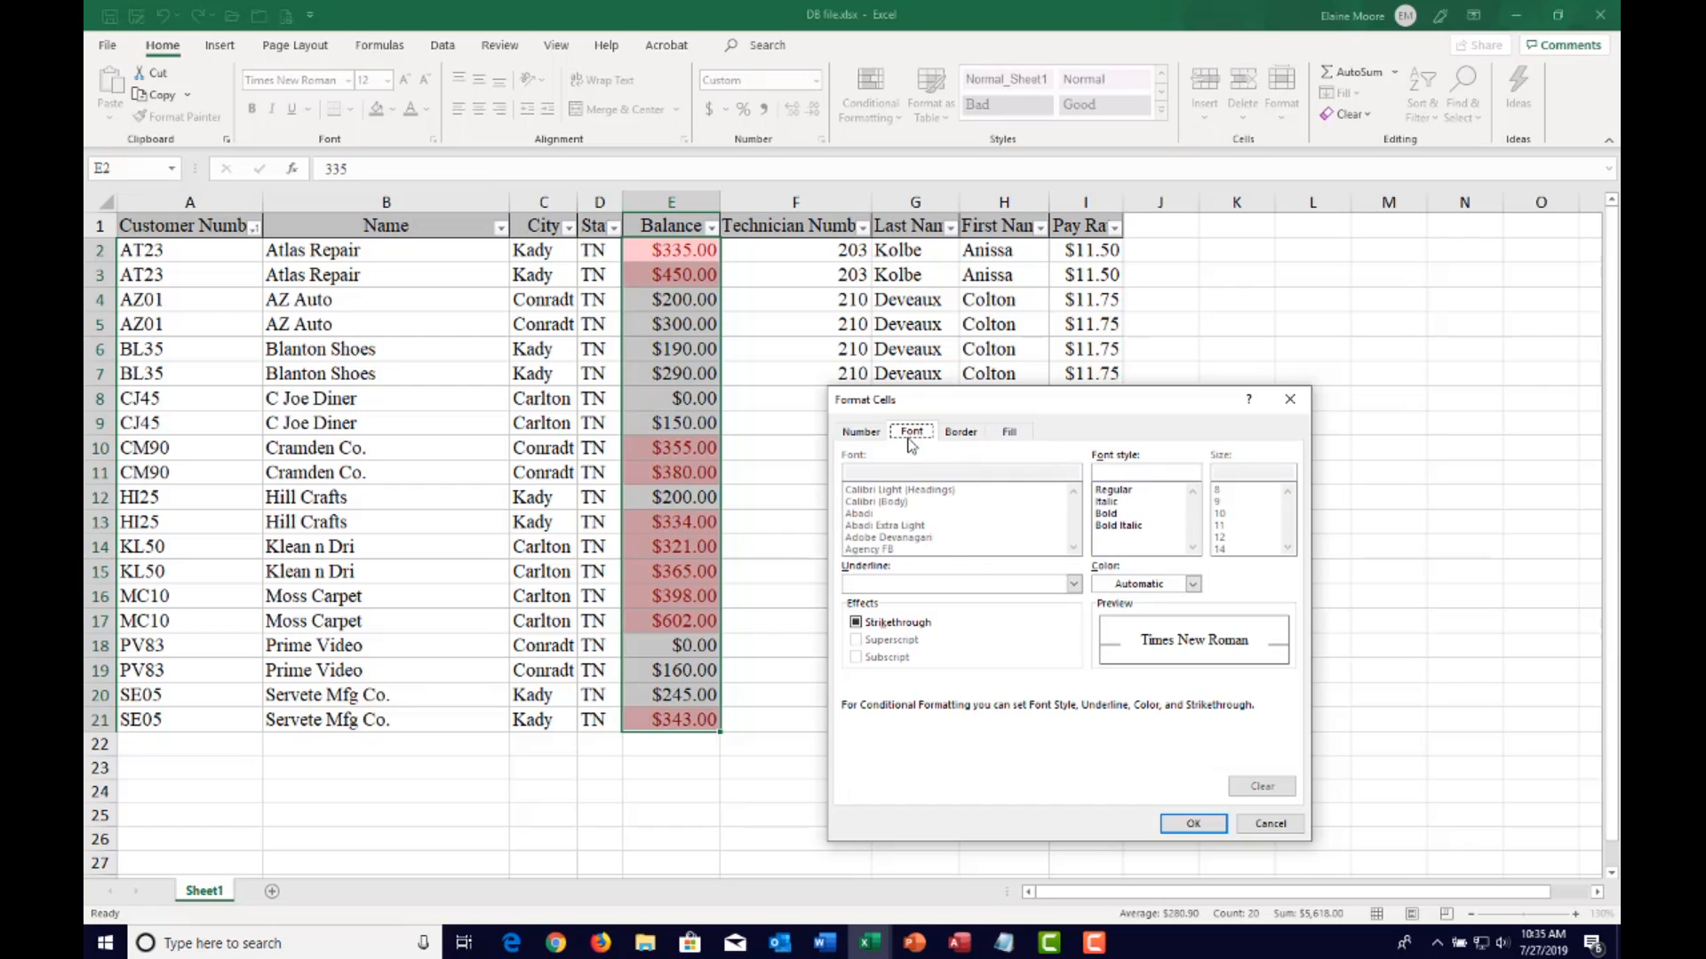
pyautogui.click(1193, 583)
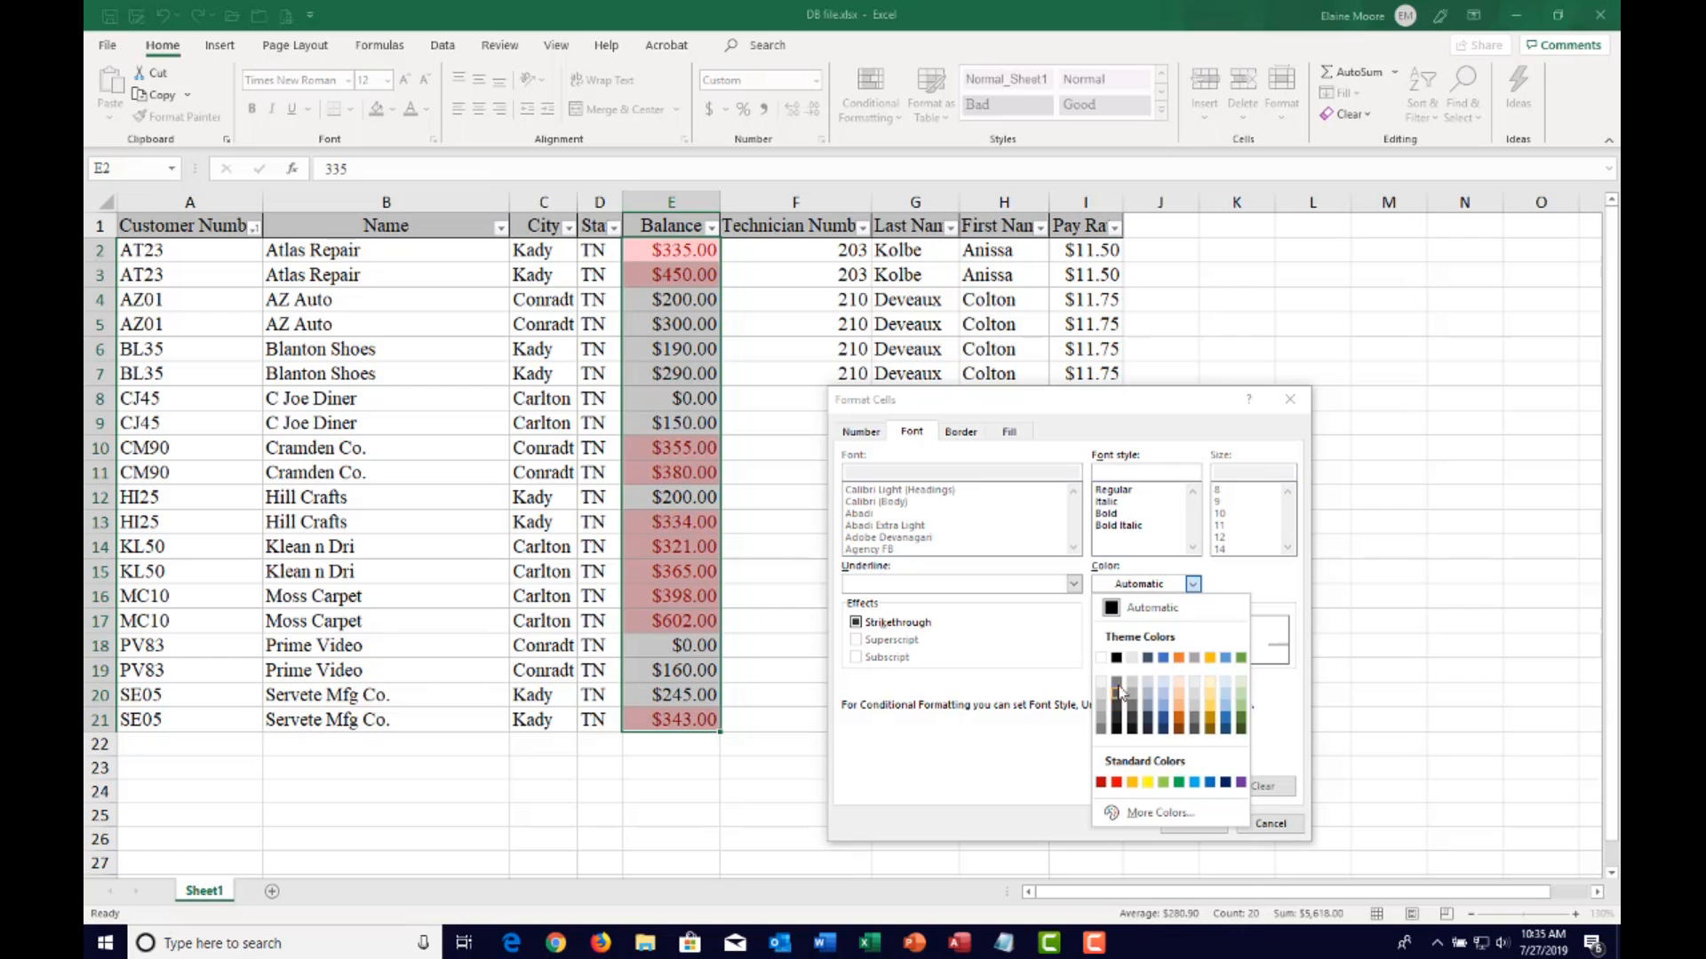
pyautogui.click(1115, 658)
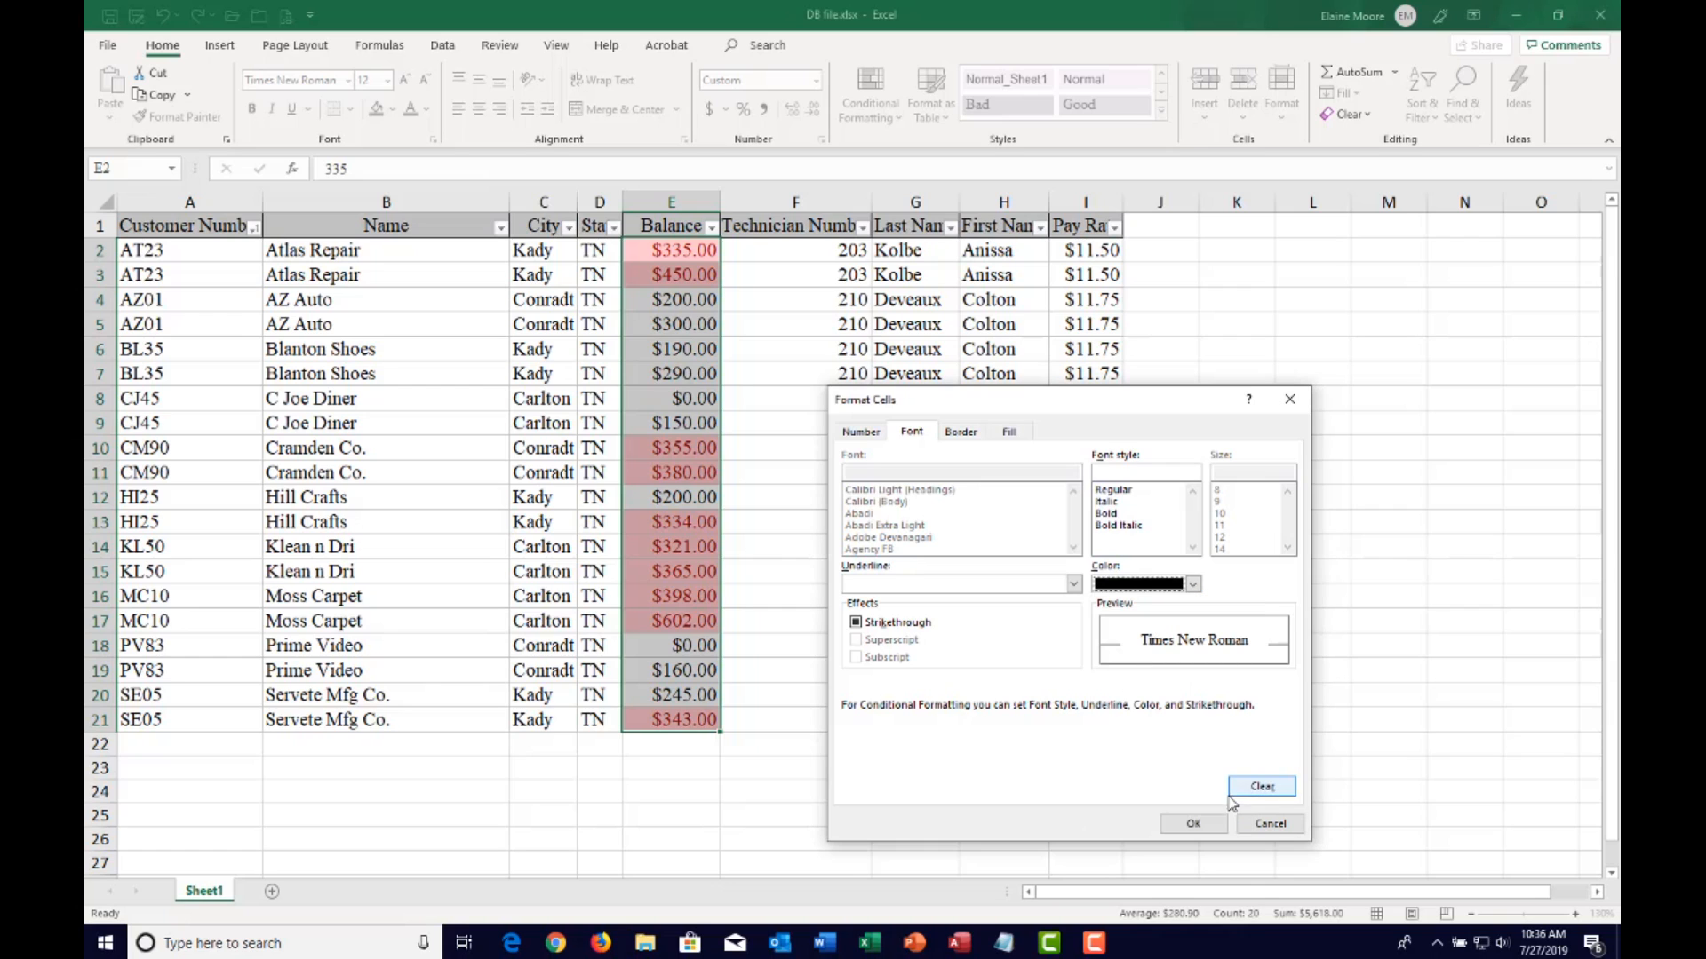
pyautogui.click(1195, 825)
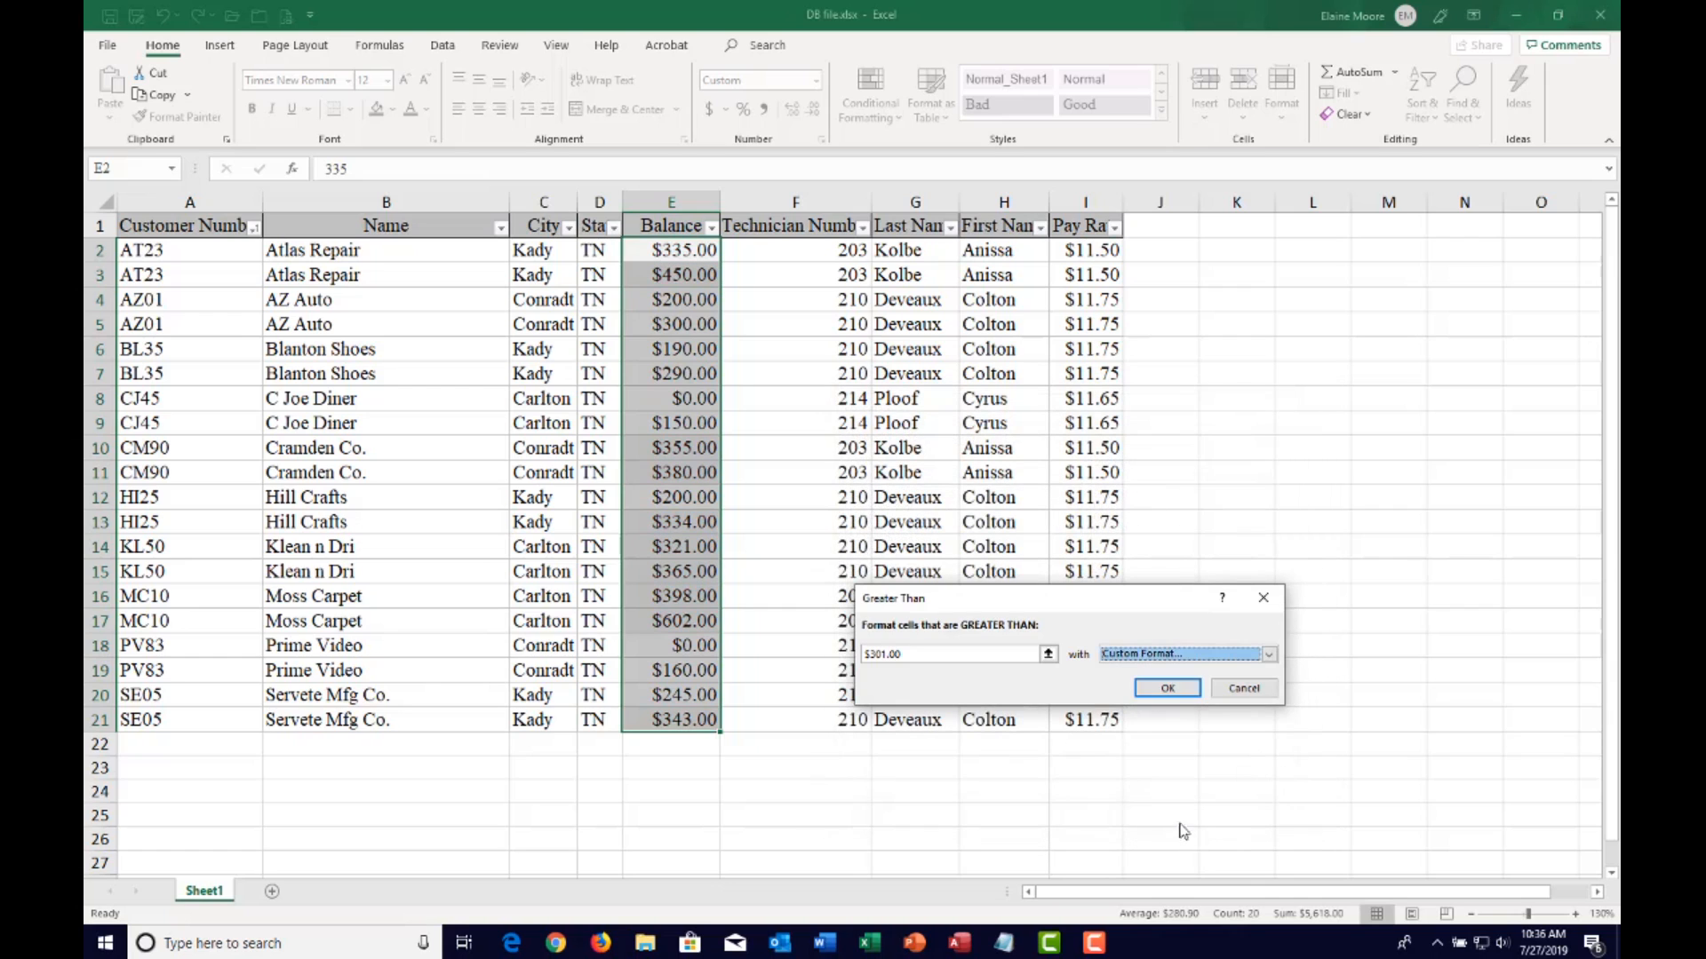
pyautogui.click(1180, 692)
pyautogui.click(1165, 742)
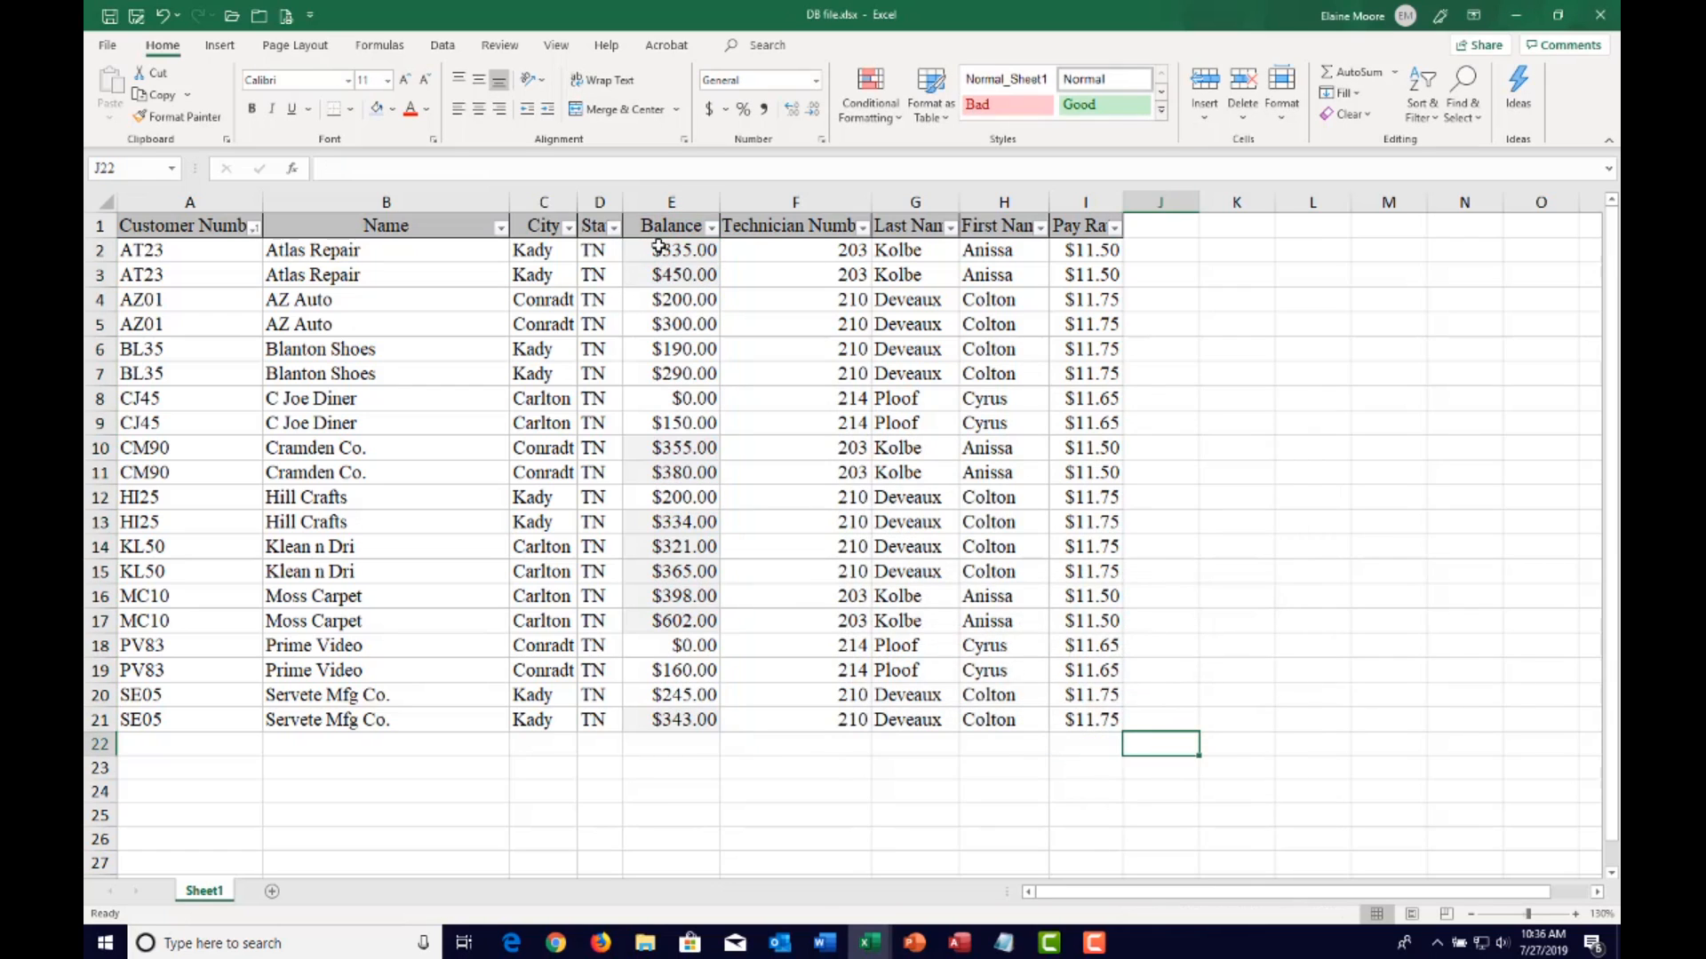
# Highlight Balance cells E2:E21 greater than 301 using Green Fill with Dark Green Text
pyautogui.moveTo(658, 246); pyautogui.dragTo(697, 671)
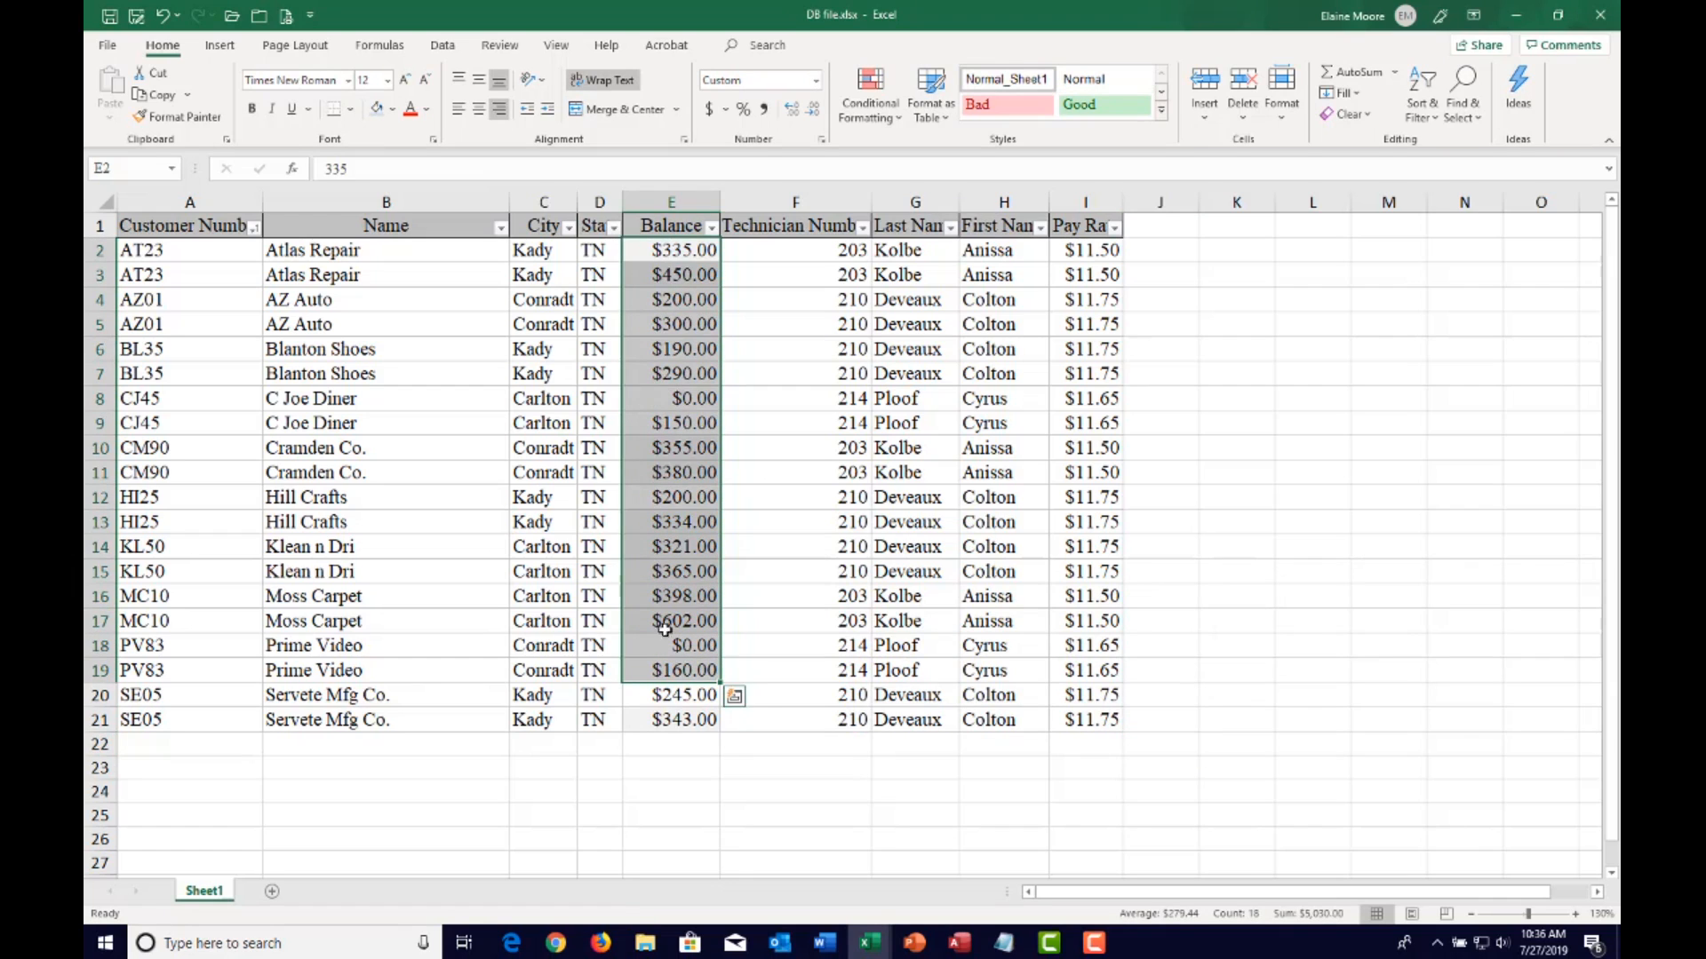
pyautogui.moveTo(680, 250); pyautogui.dragTo(699, 718)
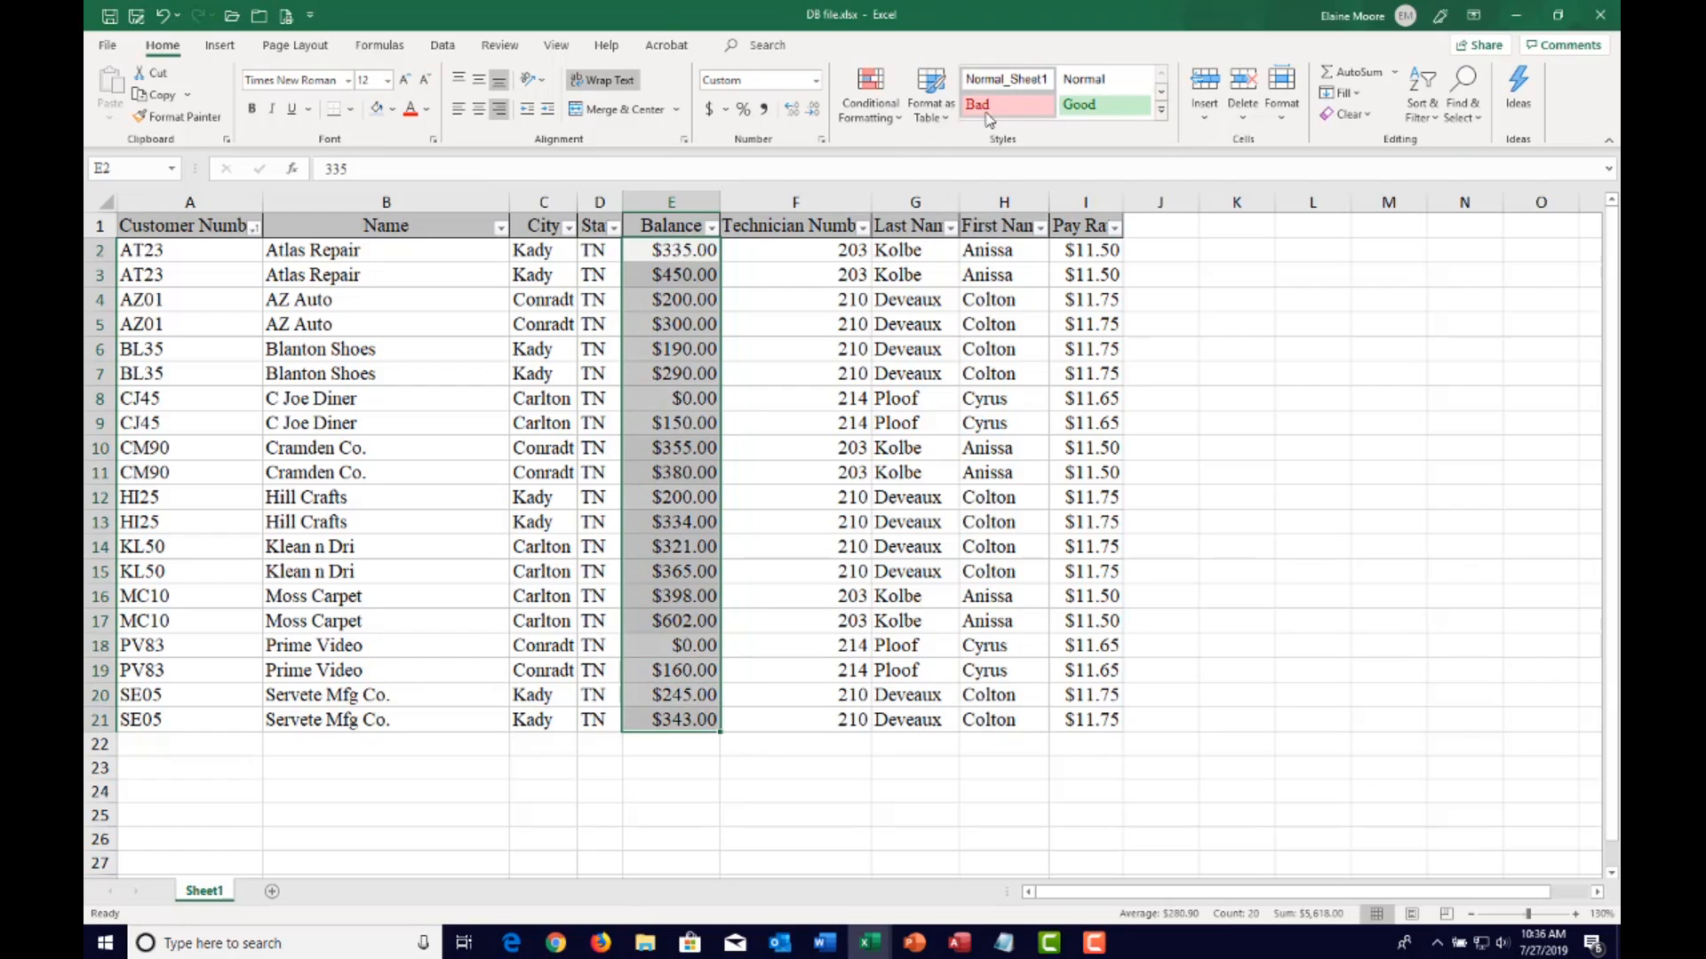
pyautogui.click(903, 120)
pyautogui.moveTo(969, 155)
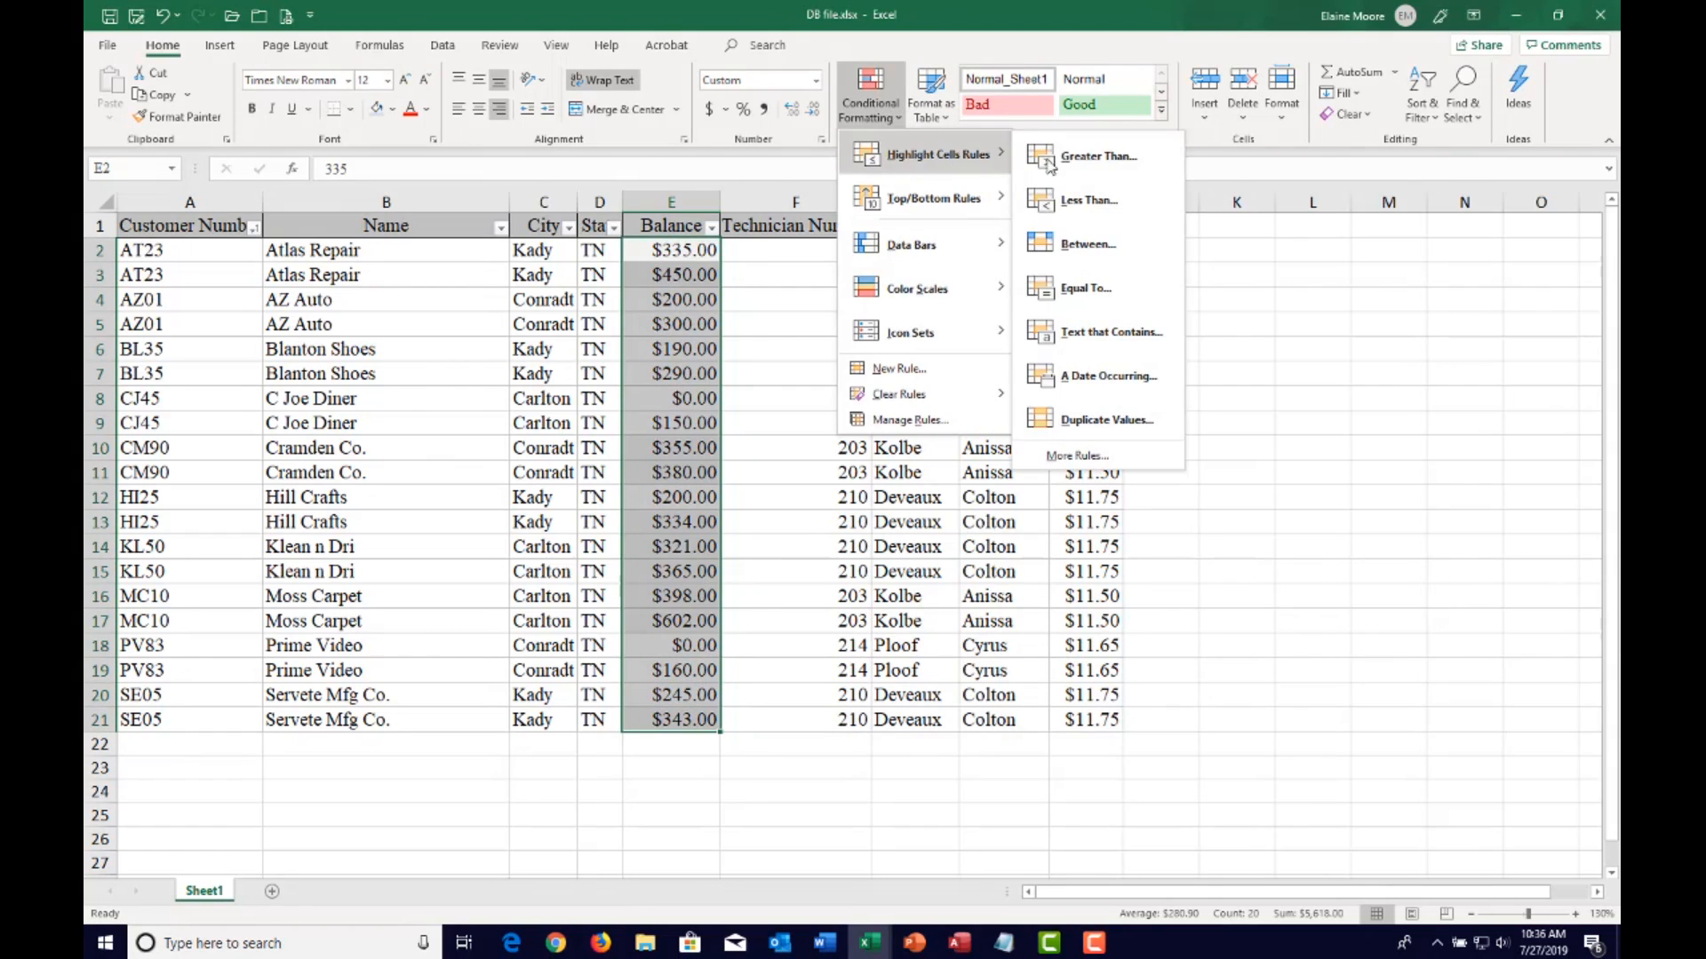
pyautogui.click(1103, 160)
pyautogui.click(1224, 655)
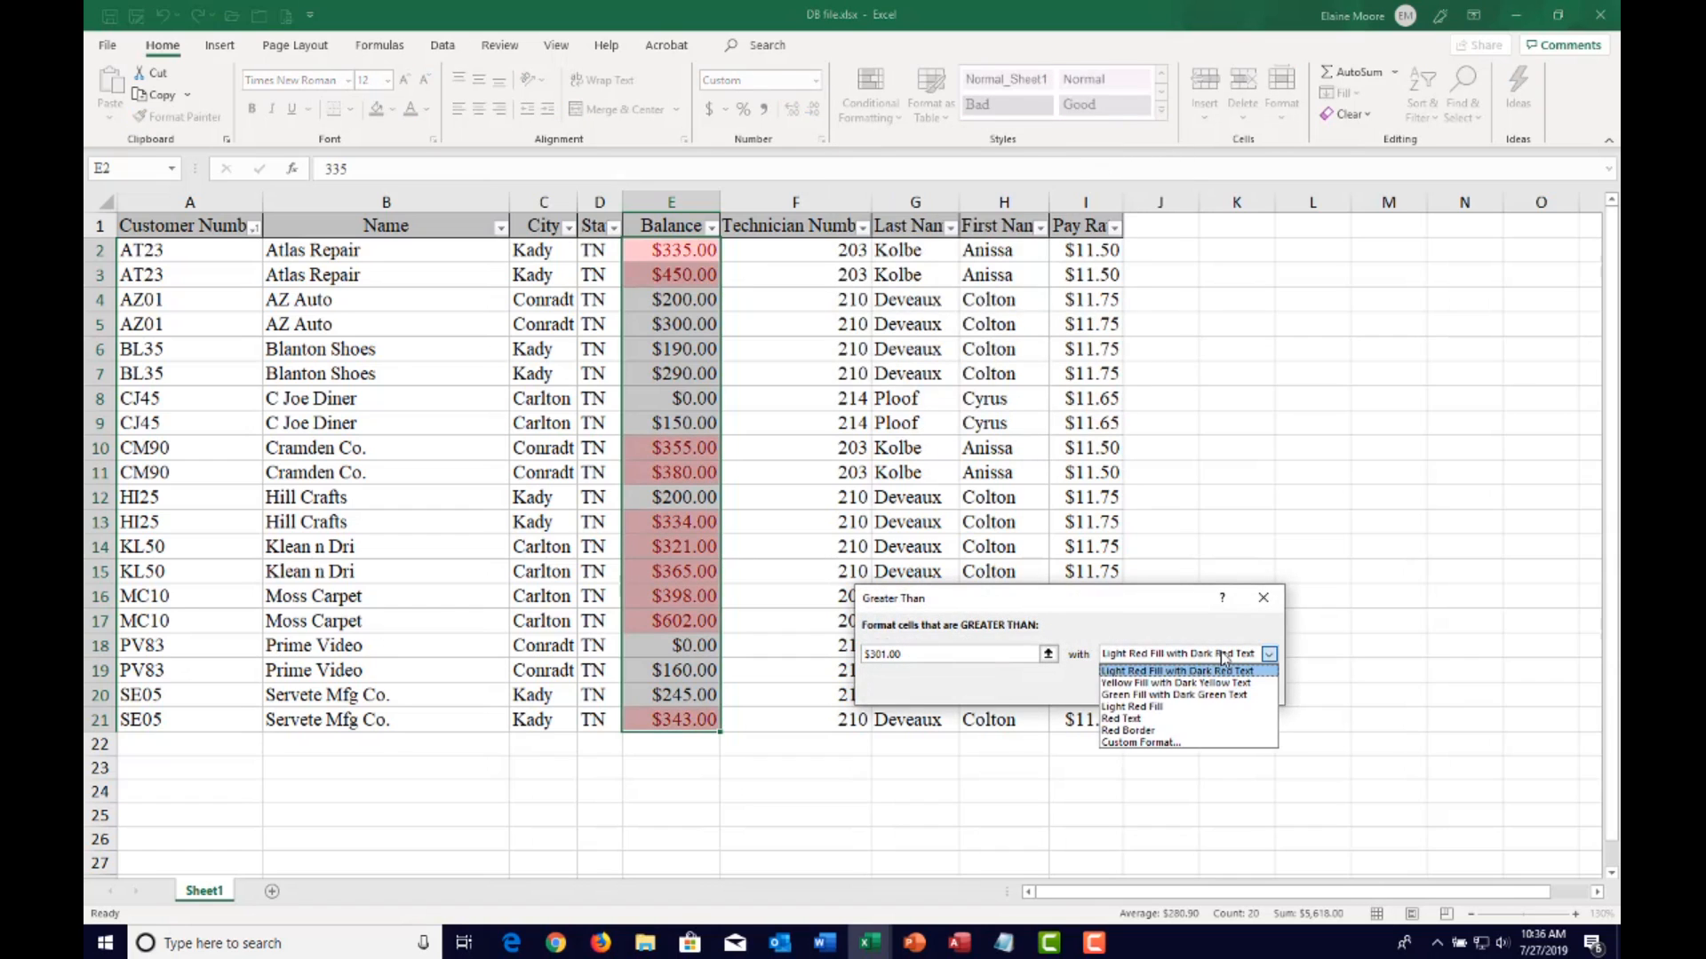
pyautogui.click(1191, 696)
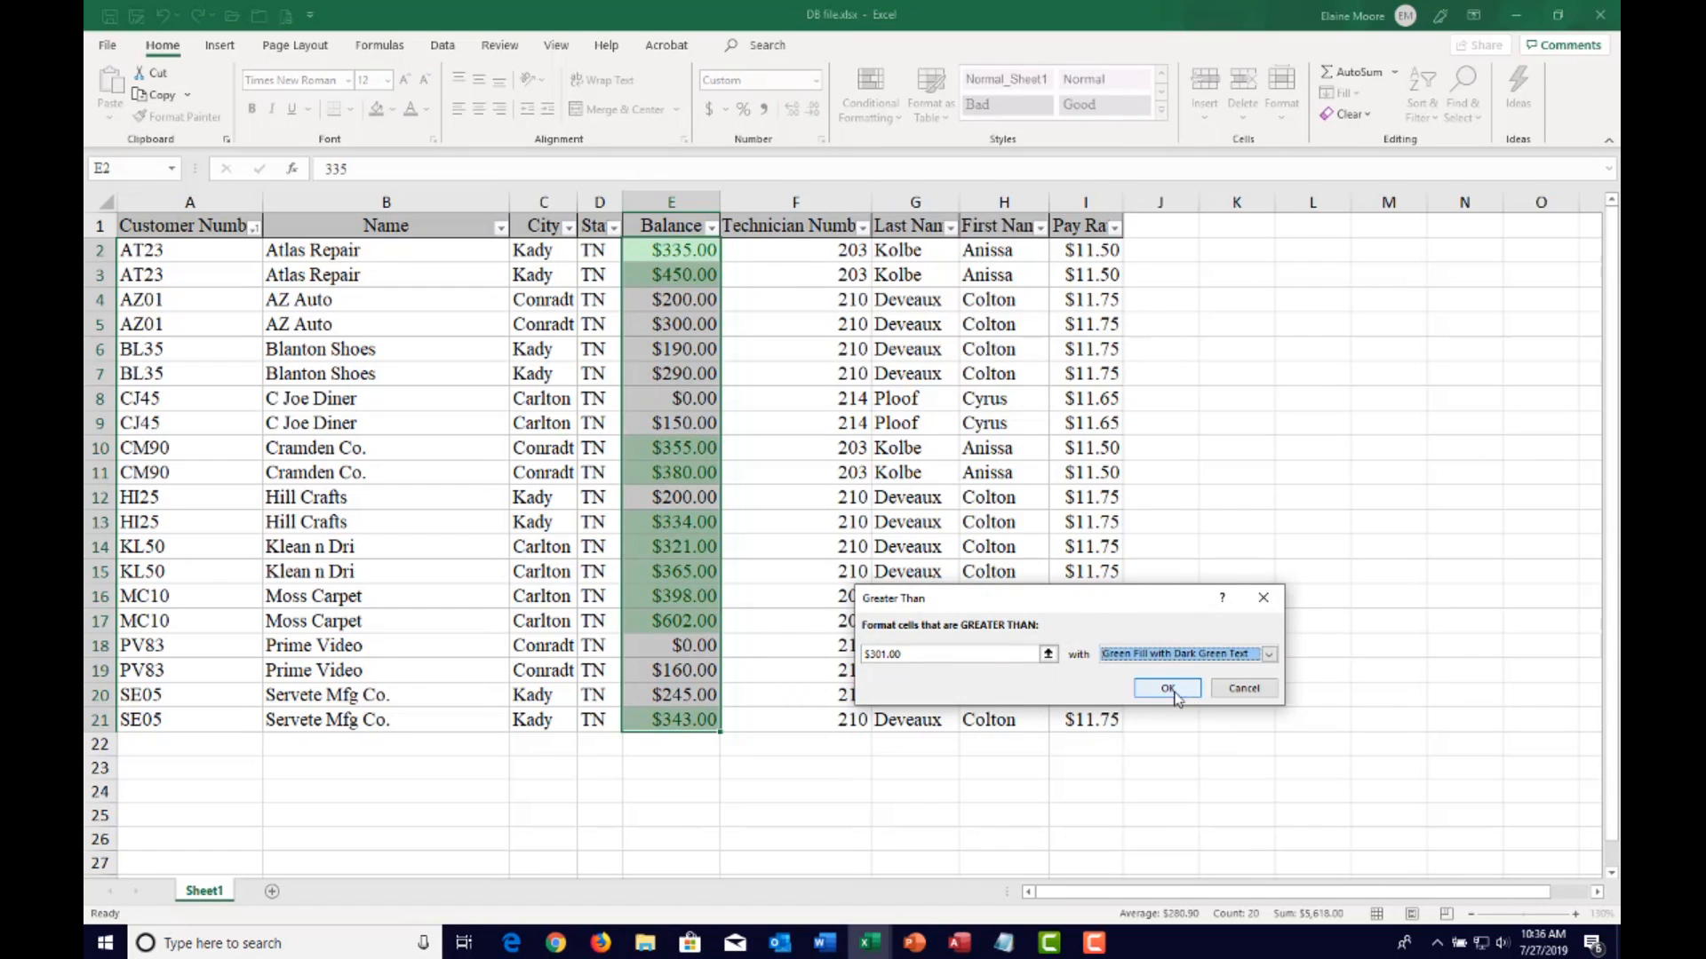
pyautogui.click(1177, 692)
pyautogui.click(787, 811)
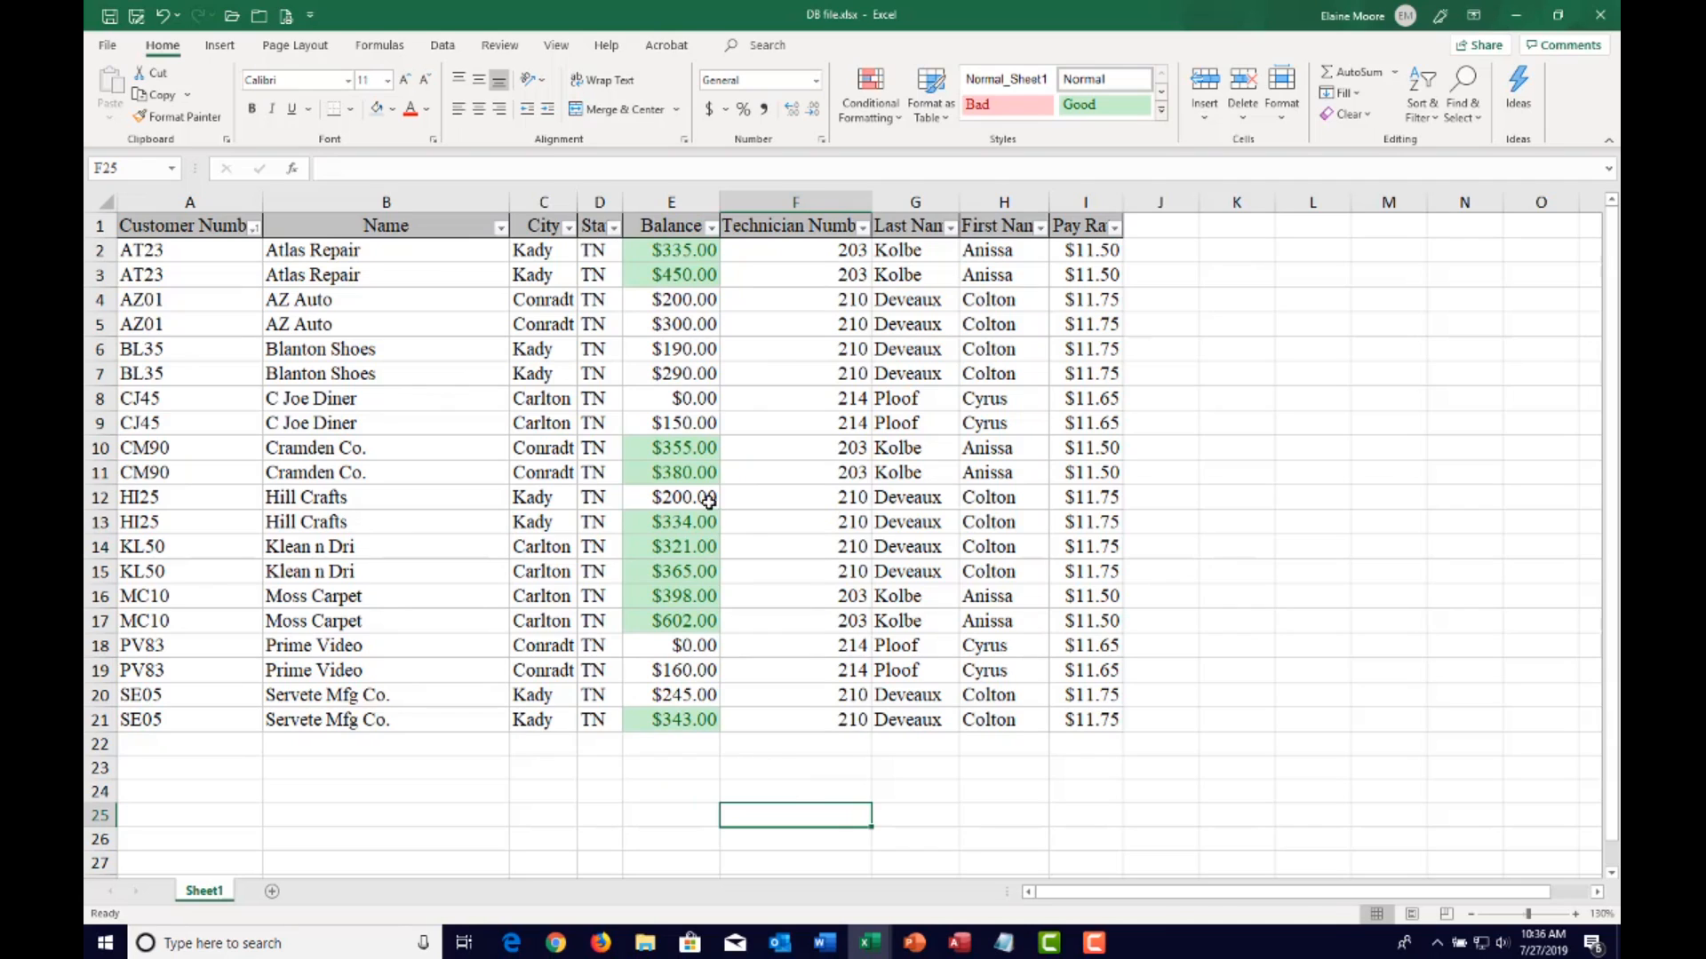
# Examine the Highlight Cells, Top/Bottom, Data Bars, Color Scales and Icon Sets options for Technician Number cells F2:F21 without applying any
pyautogui.click(794, 358)
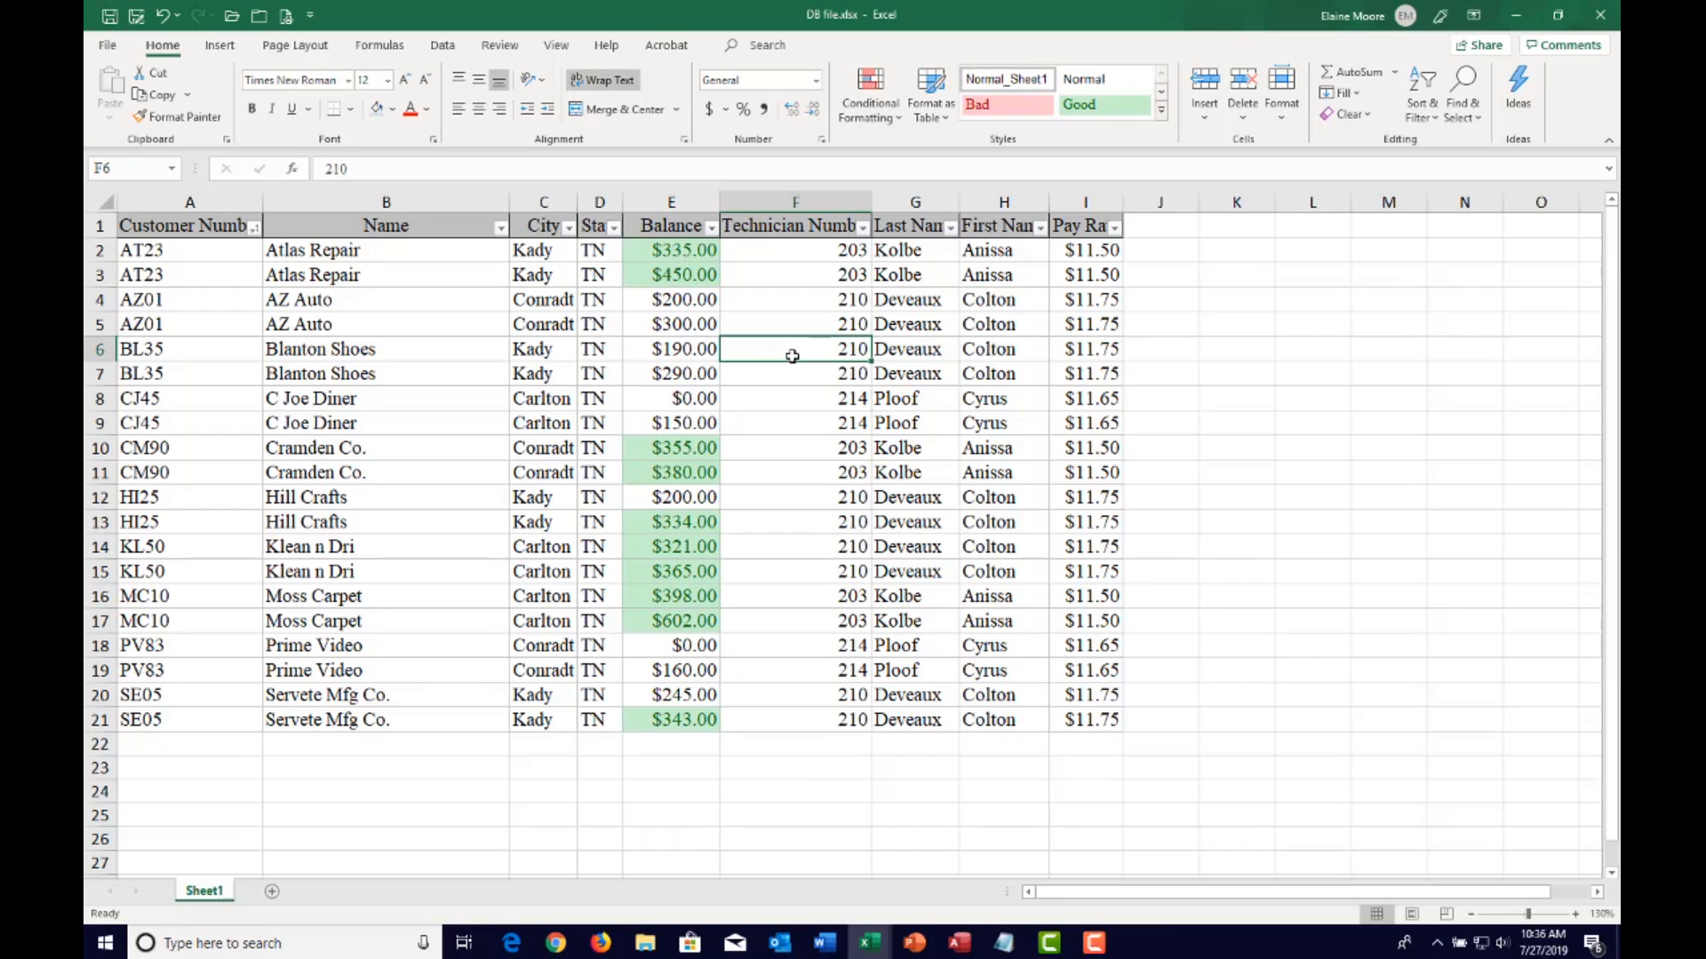
pyautogui.click(664, 246)
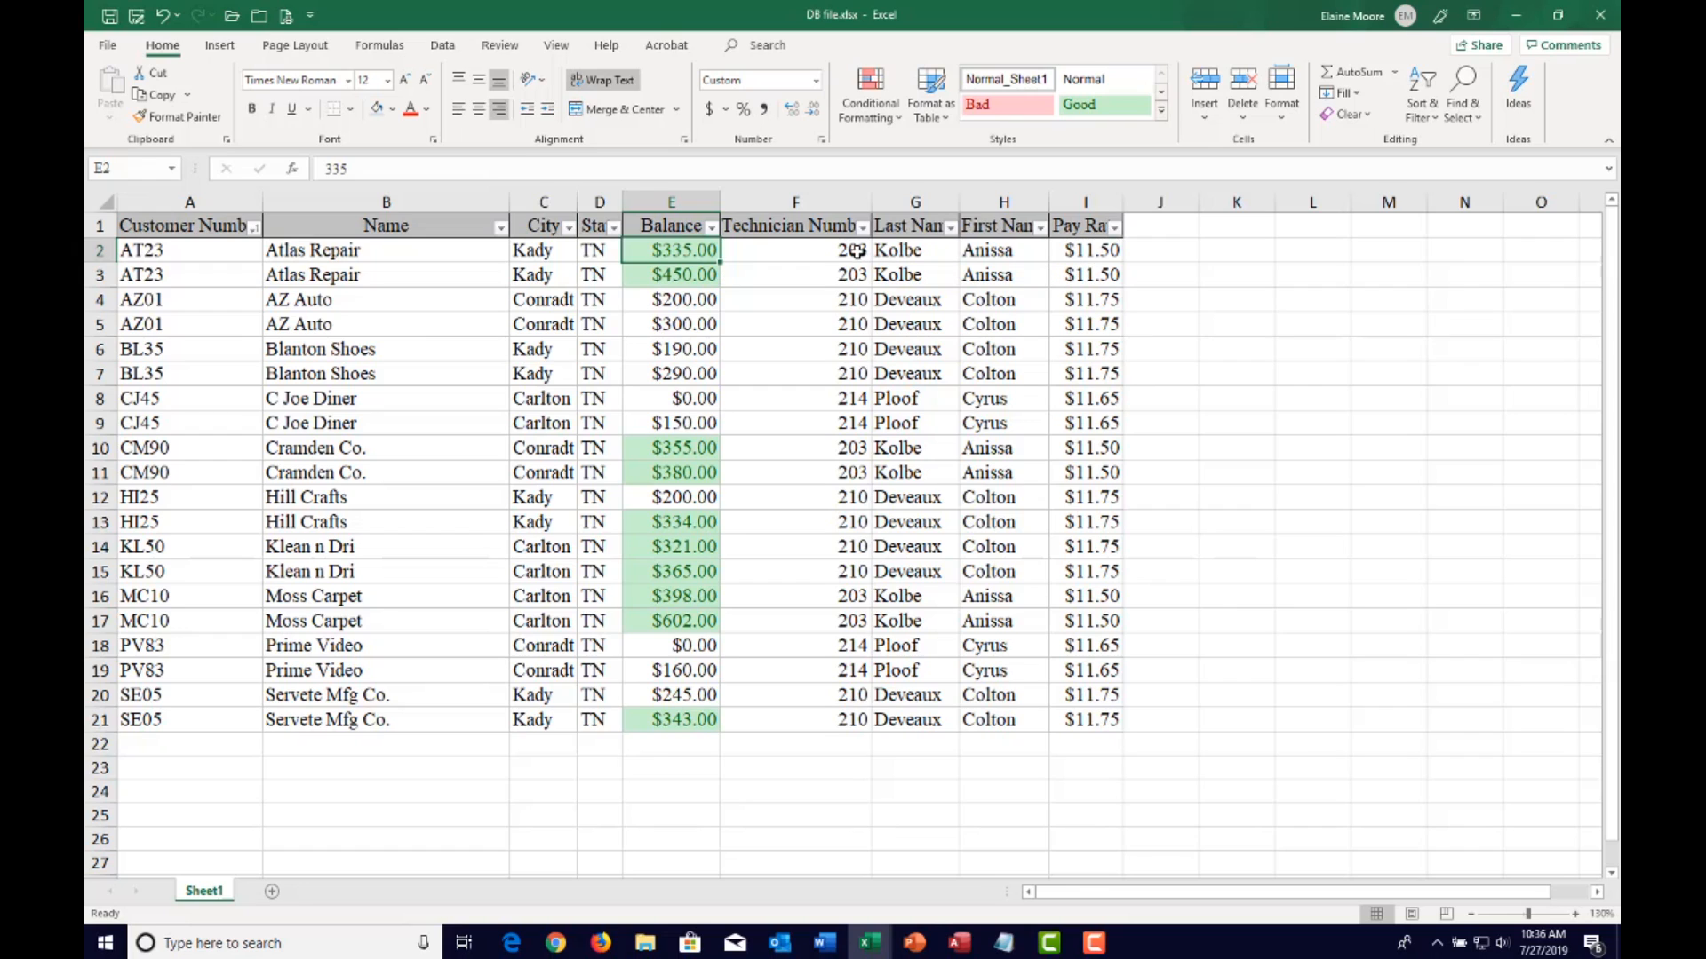
pyautogui.moveTo(856, 252); pyautogui.dragTo(857, 722)
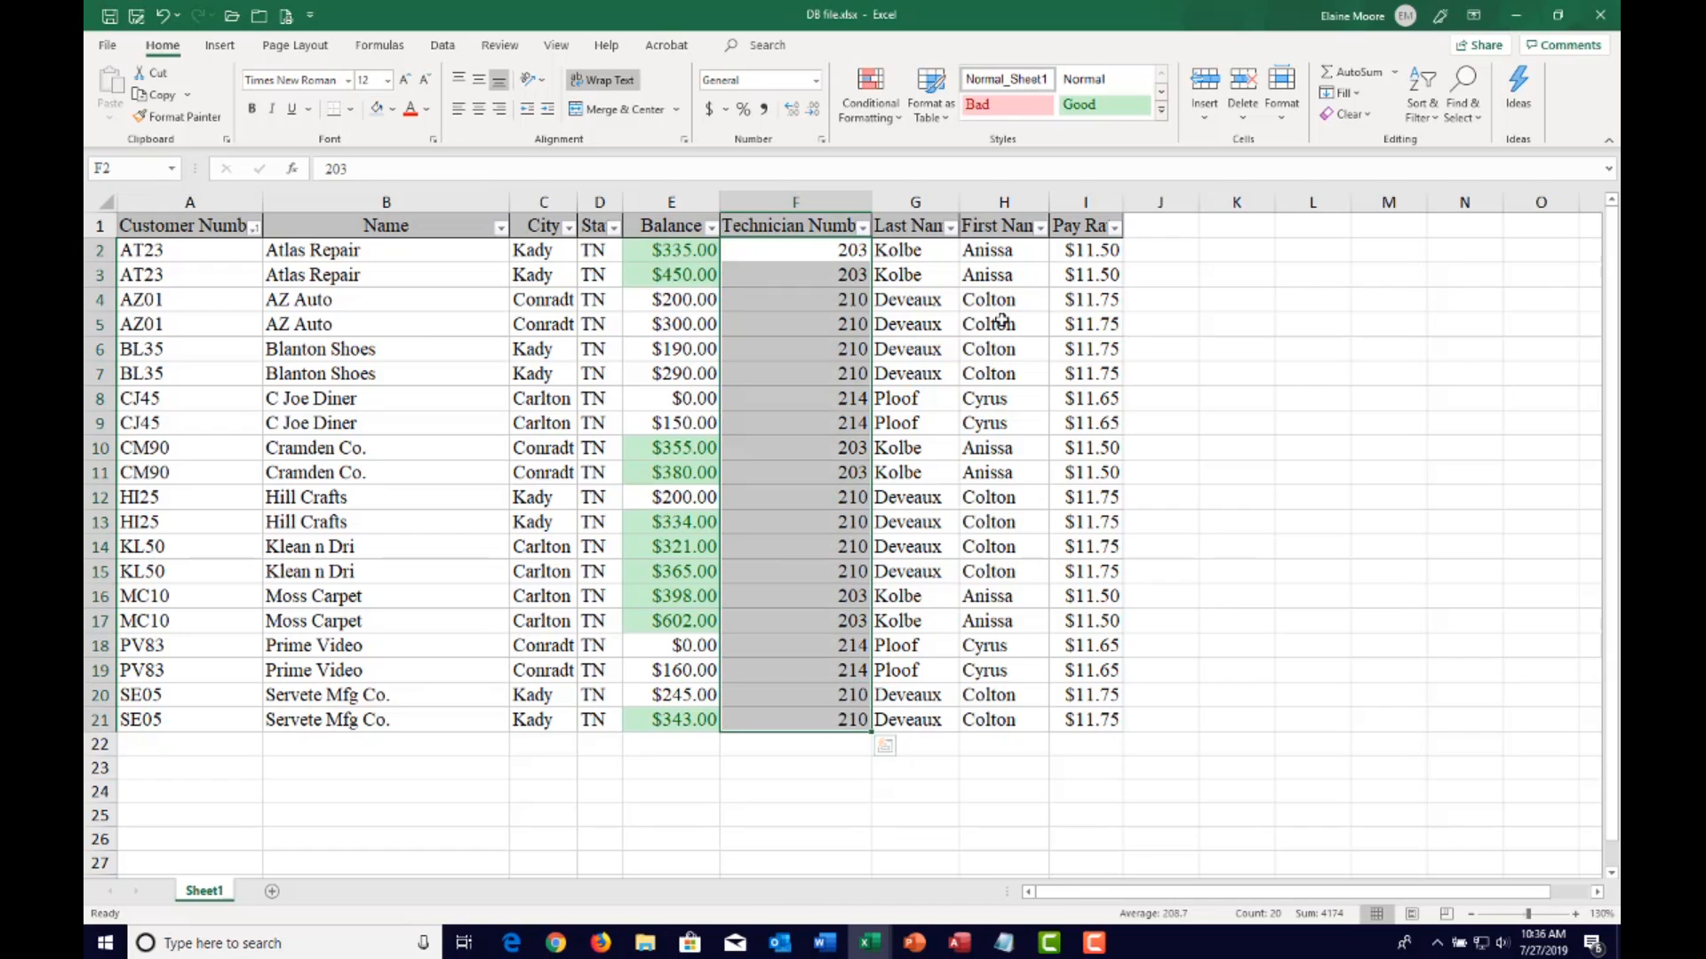
pyautogui.click(896, 120)
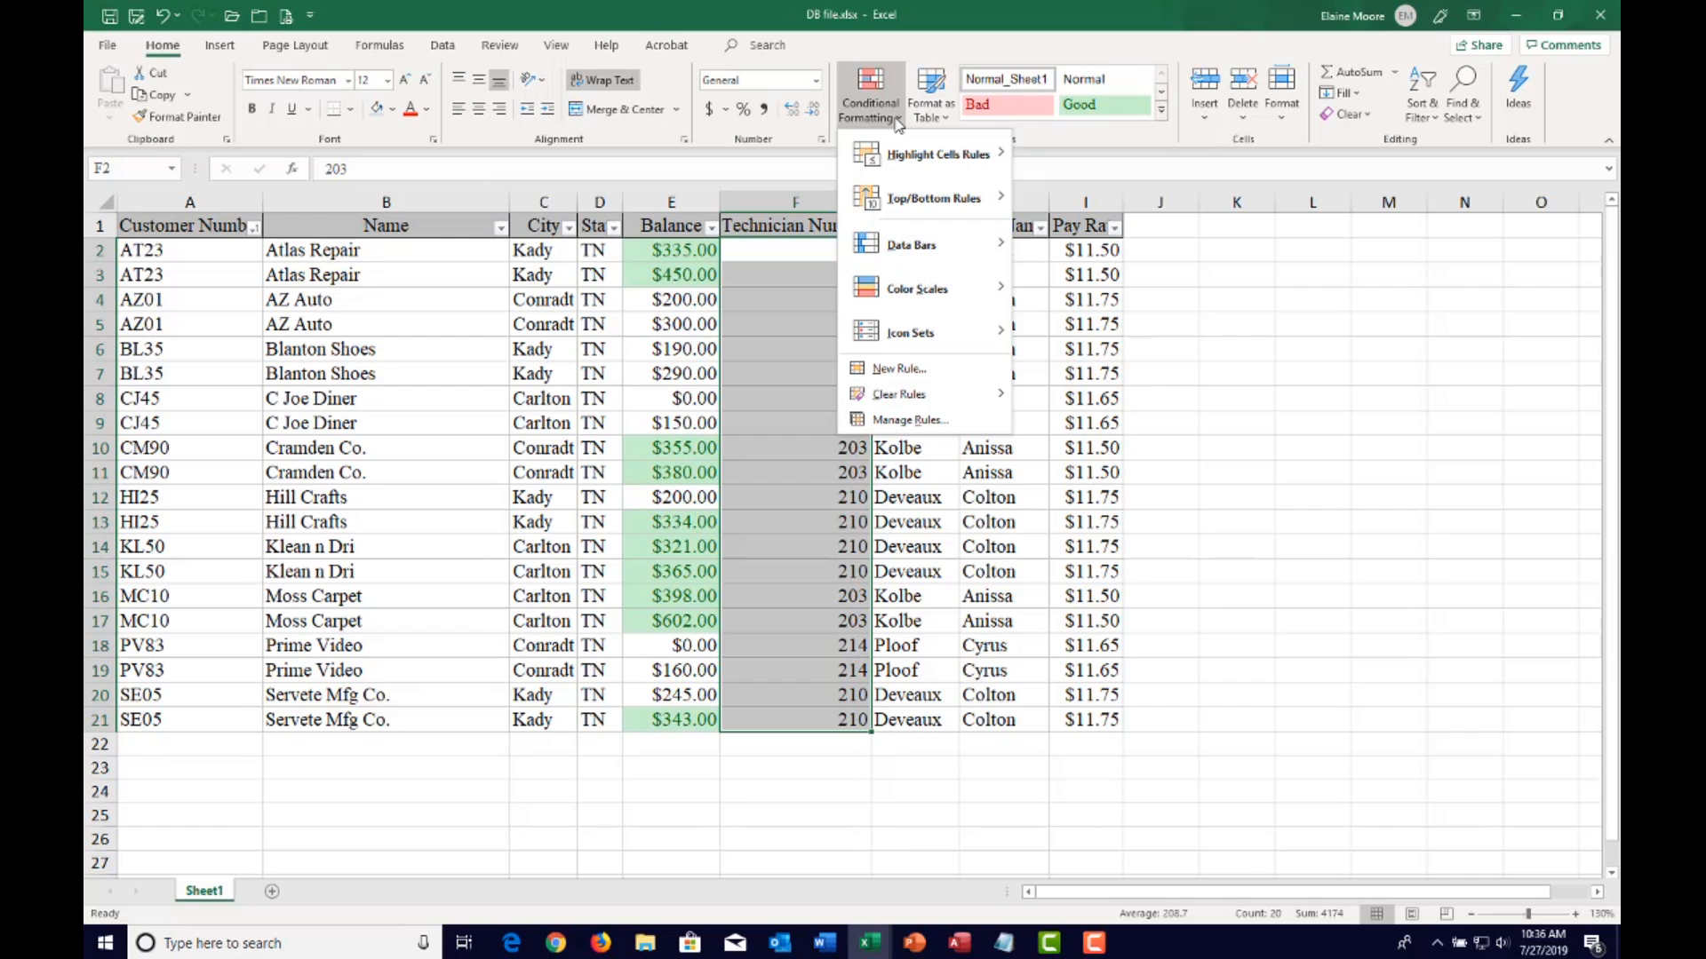
pyautogui.moveTo(903, 166)
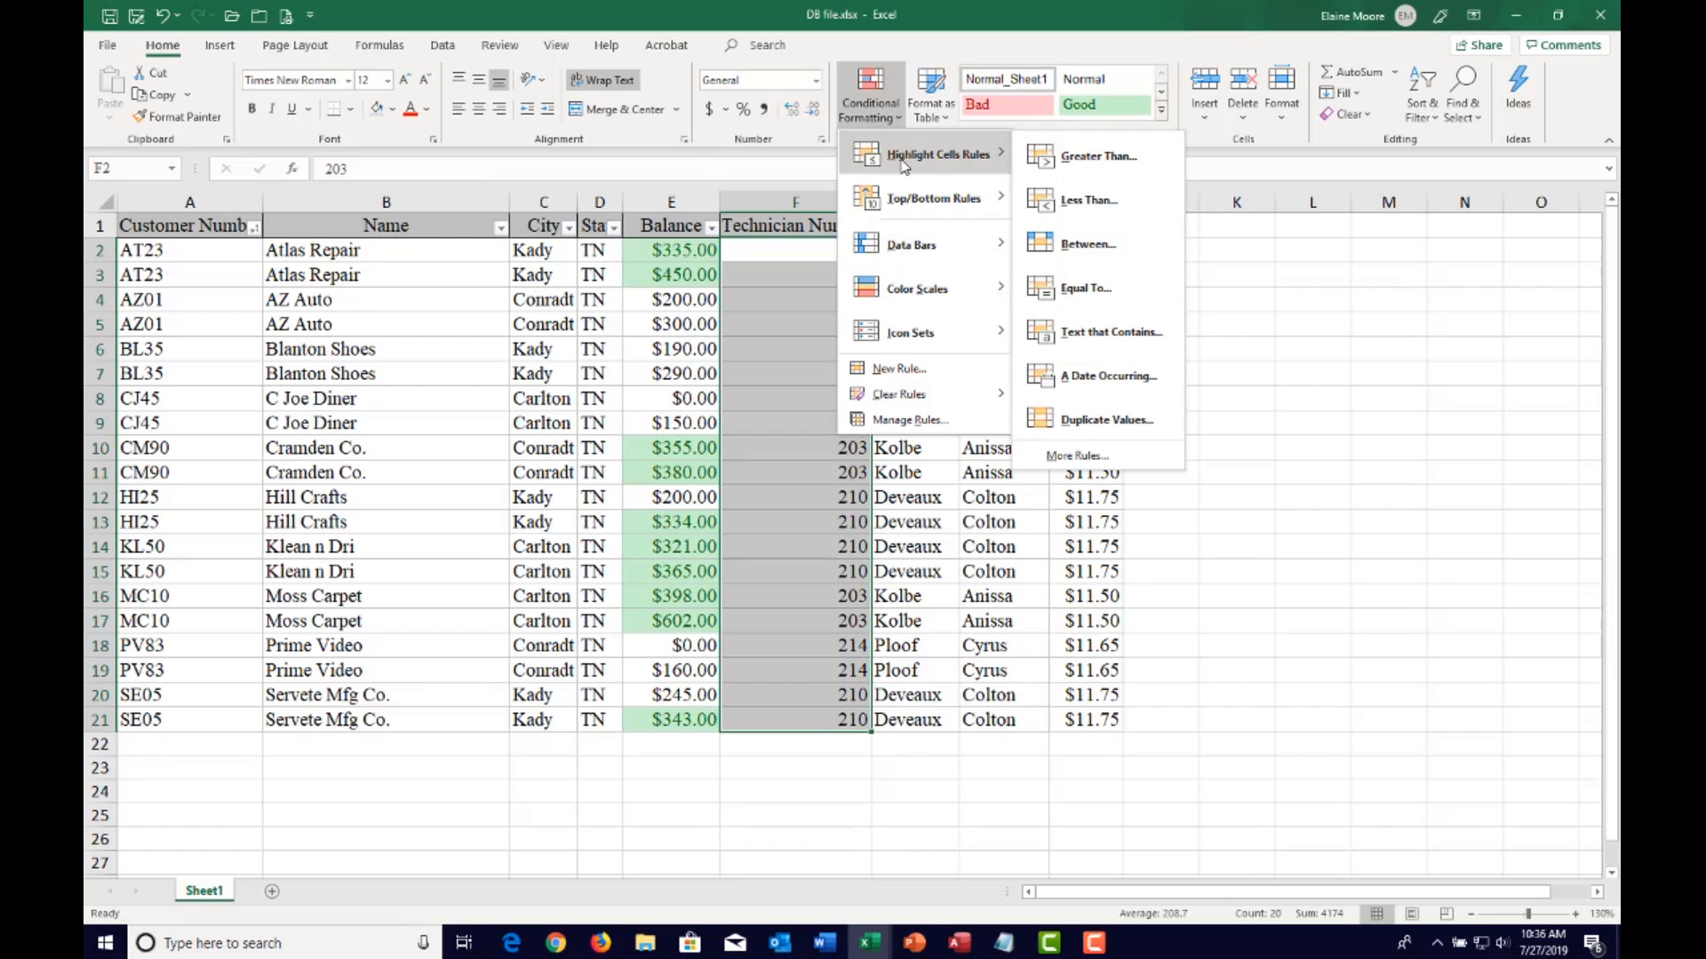
pyautogui.moveTo(945, 214)
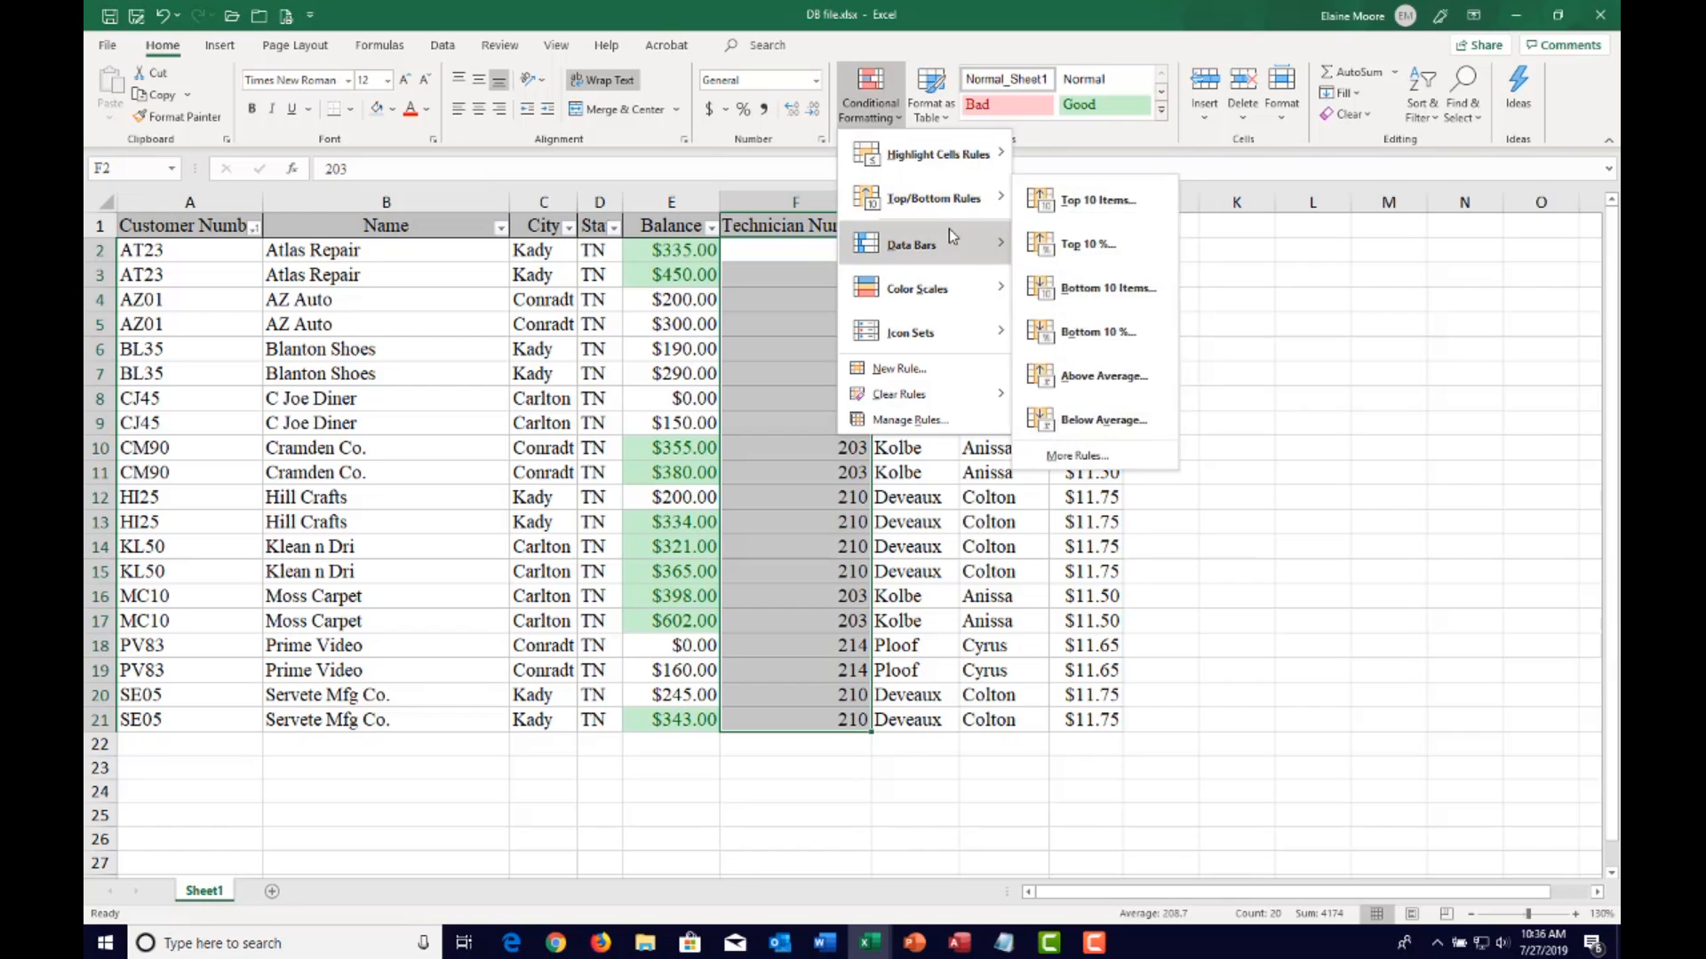
pyautogui.moveTo(951, 285)
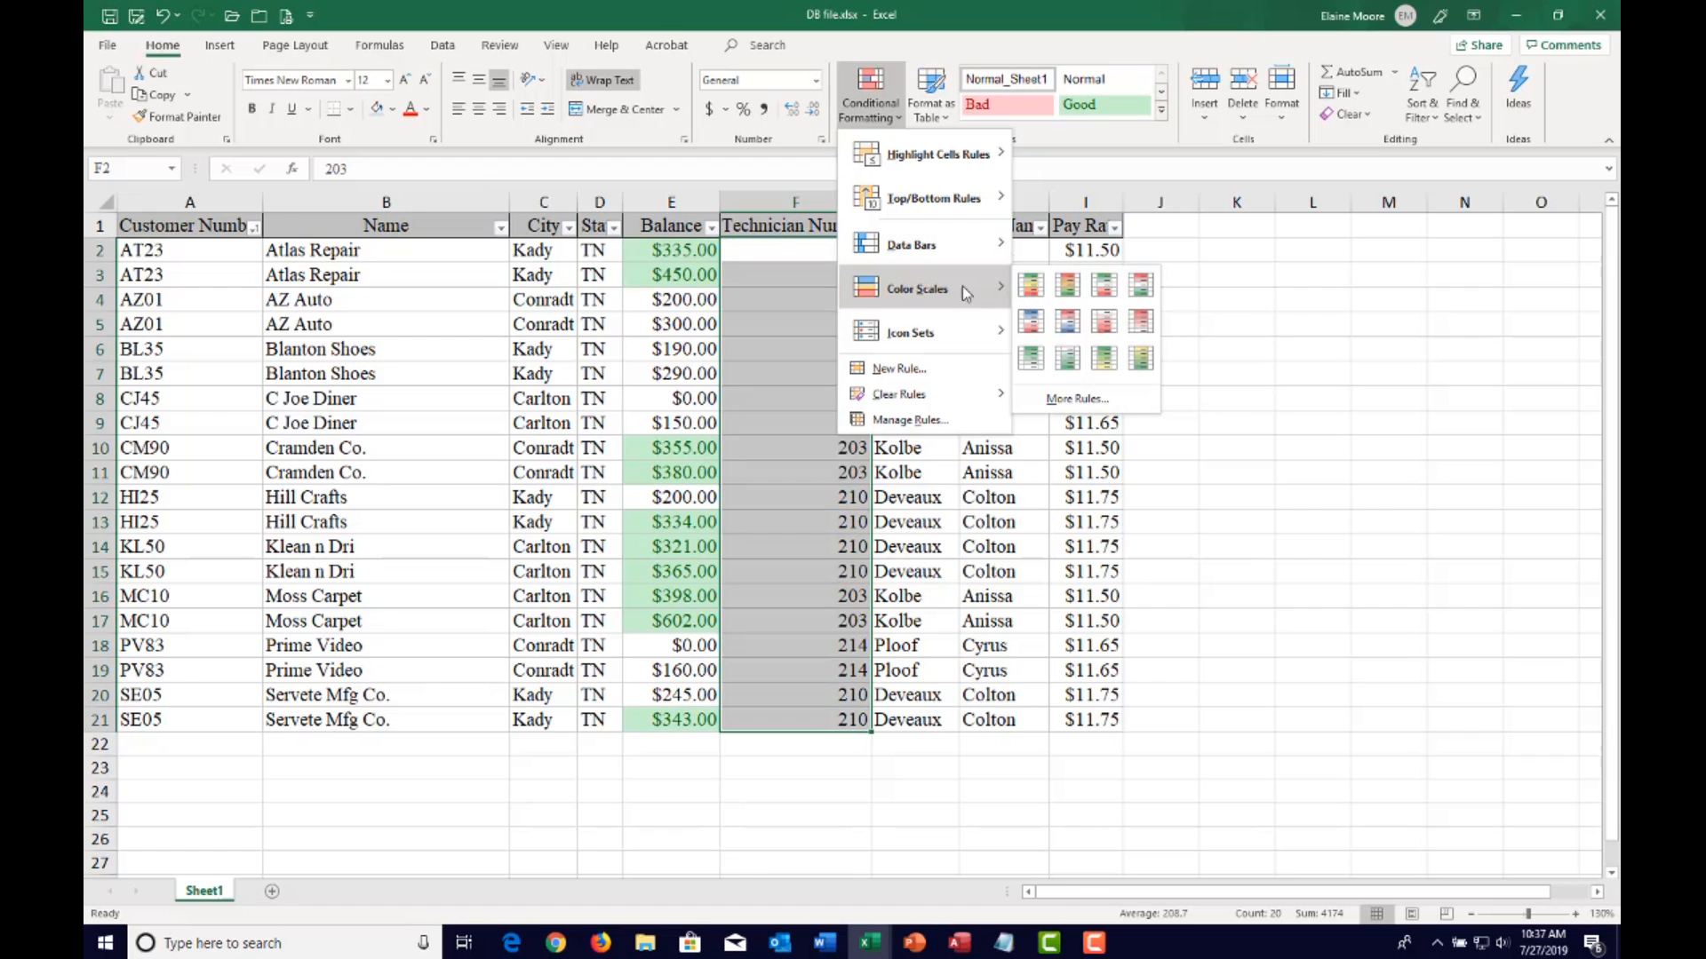
pyautogui.moveTo(955, 332)
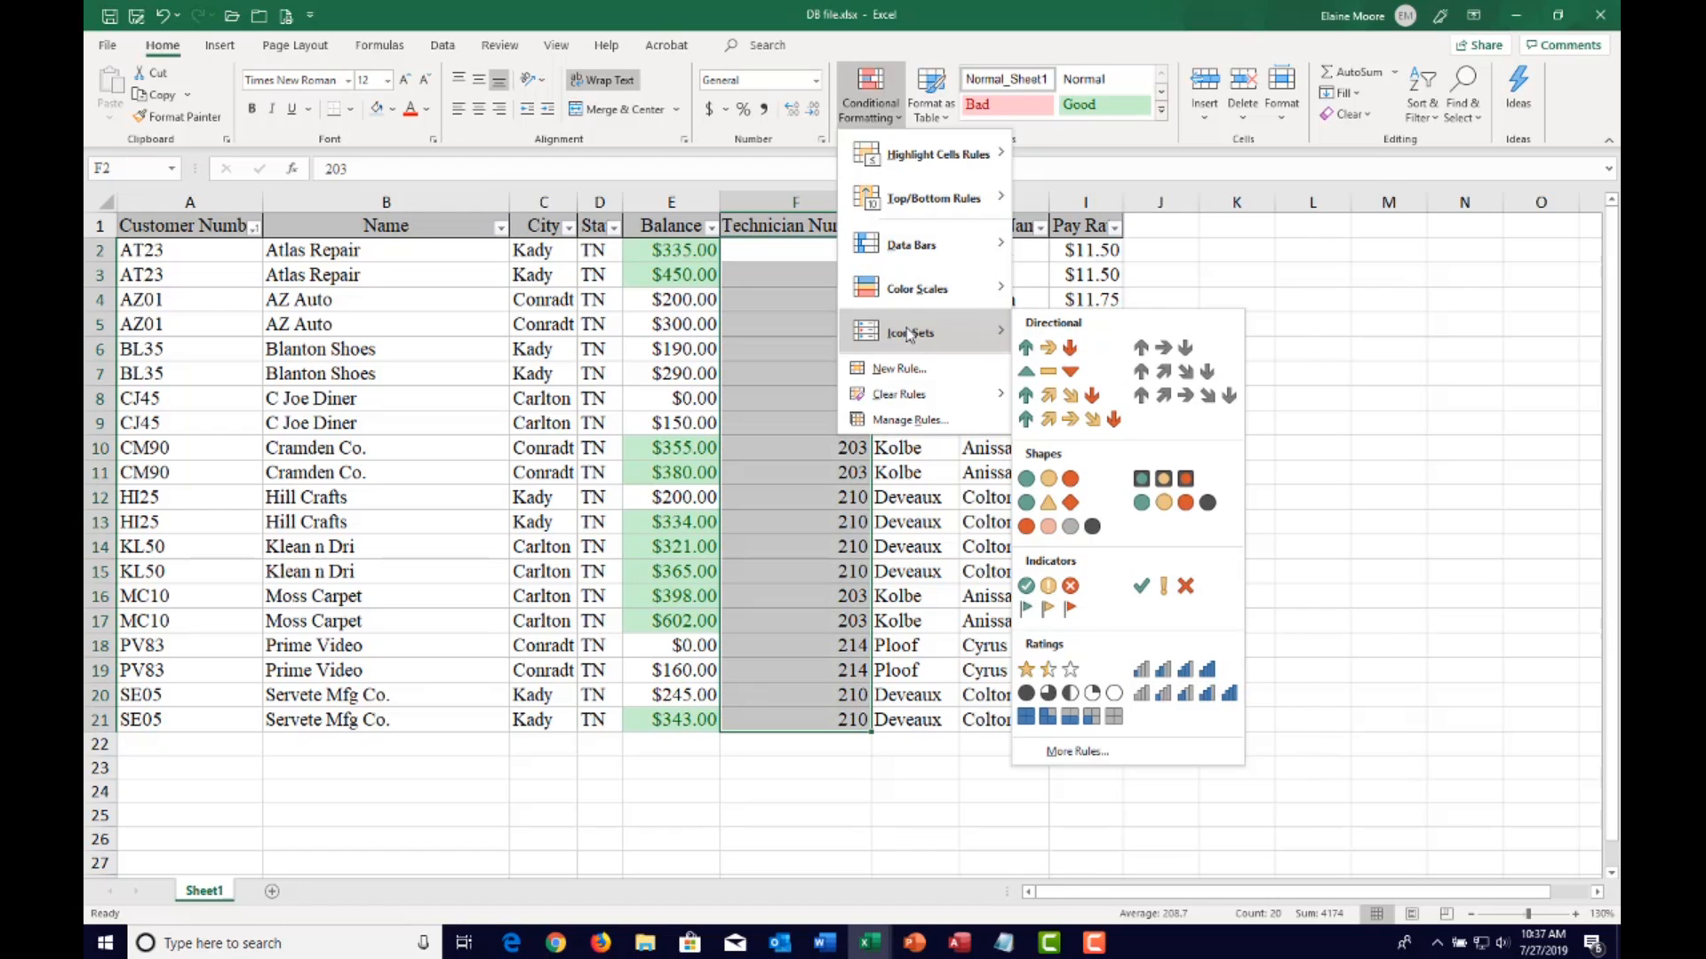
pyautogui.moveTo(906, 245)
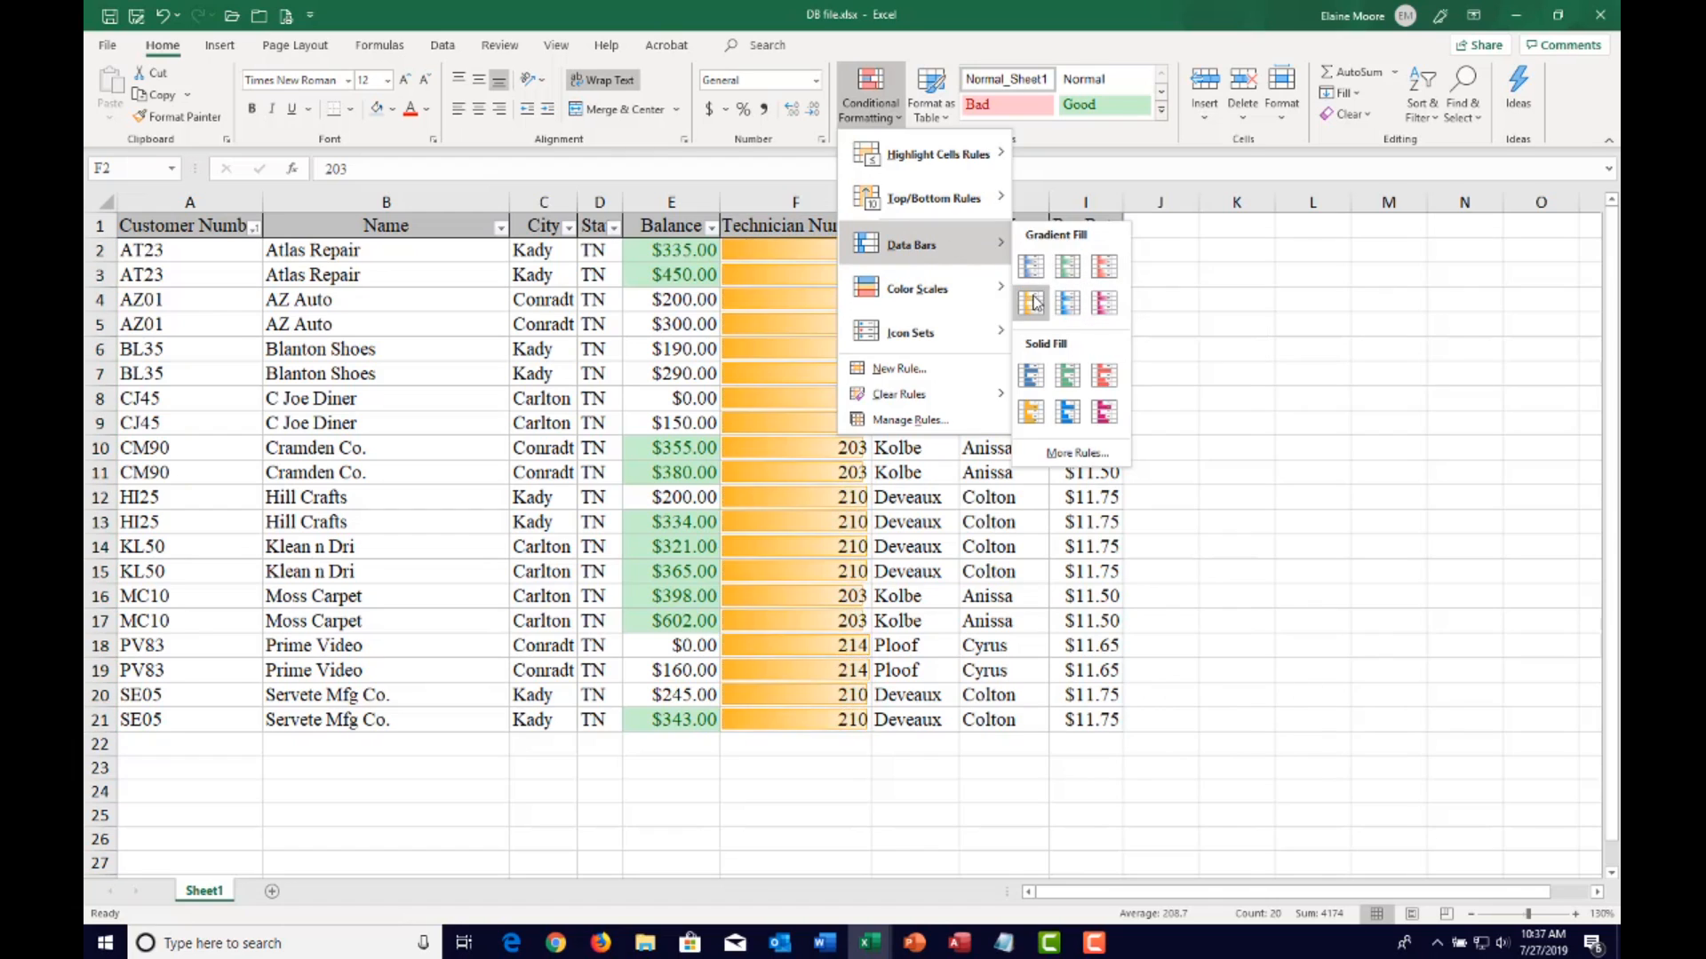
pyautogui.moveTo(933, 203)
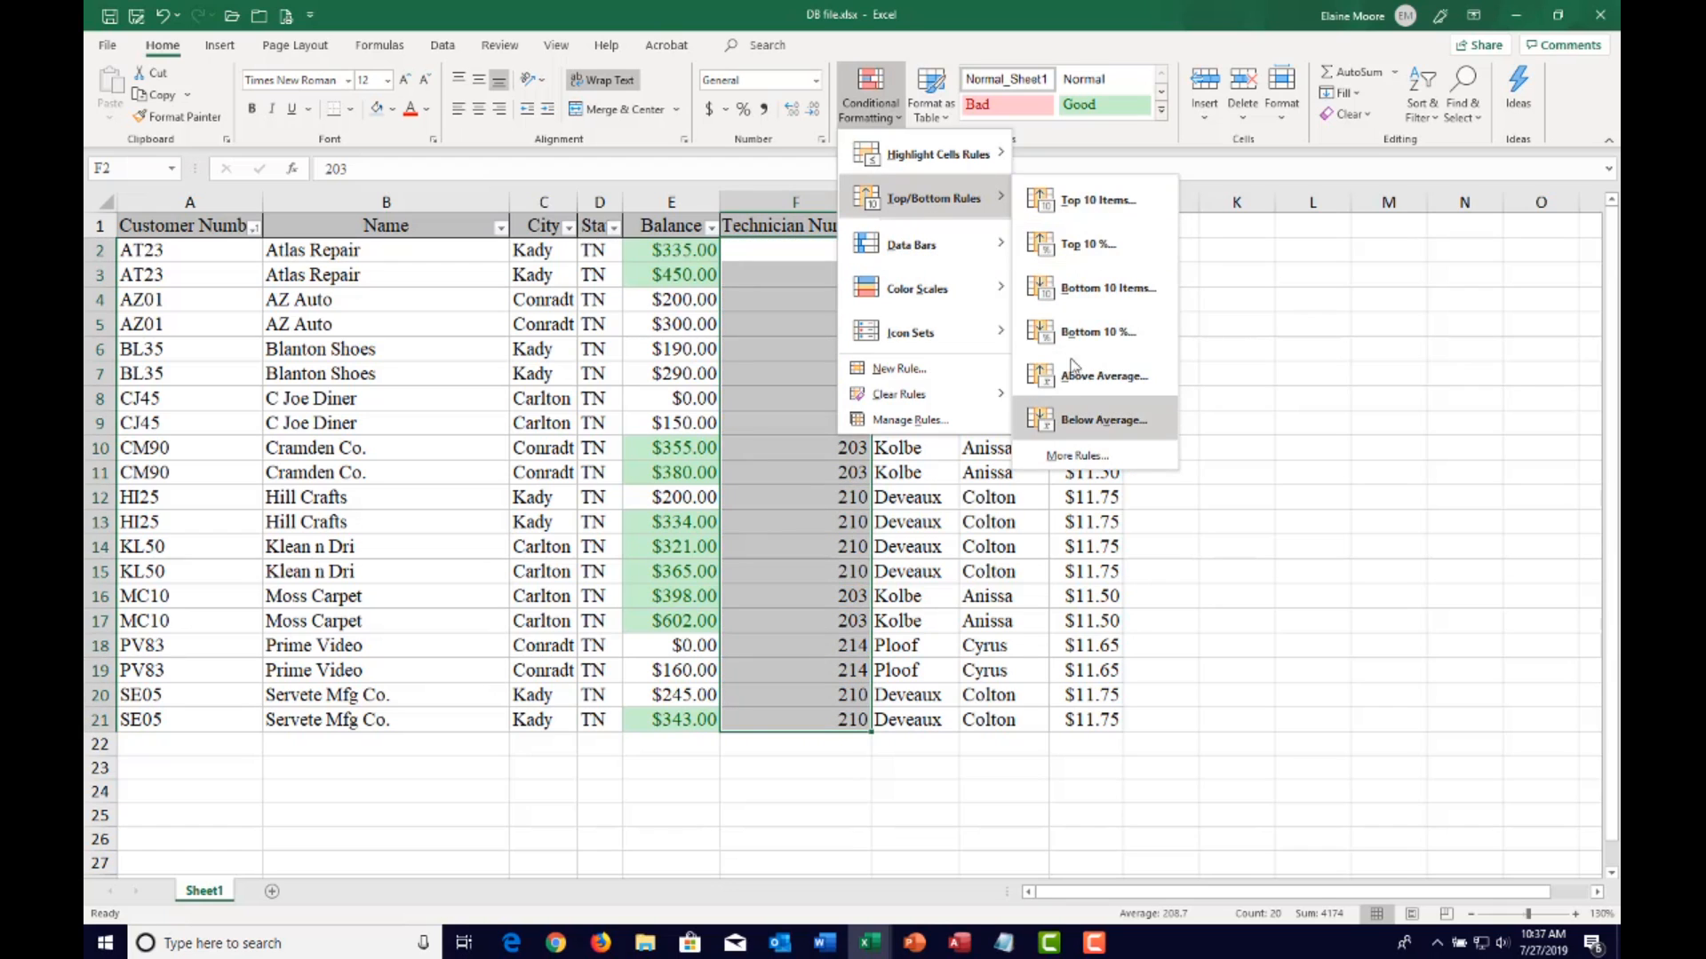
pyautogui.moveTo(937, 155)
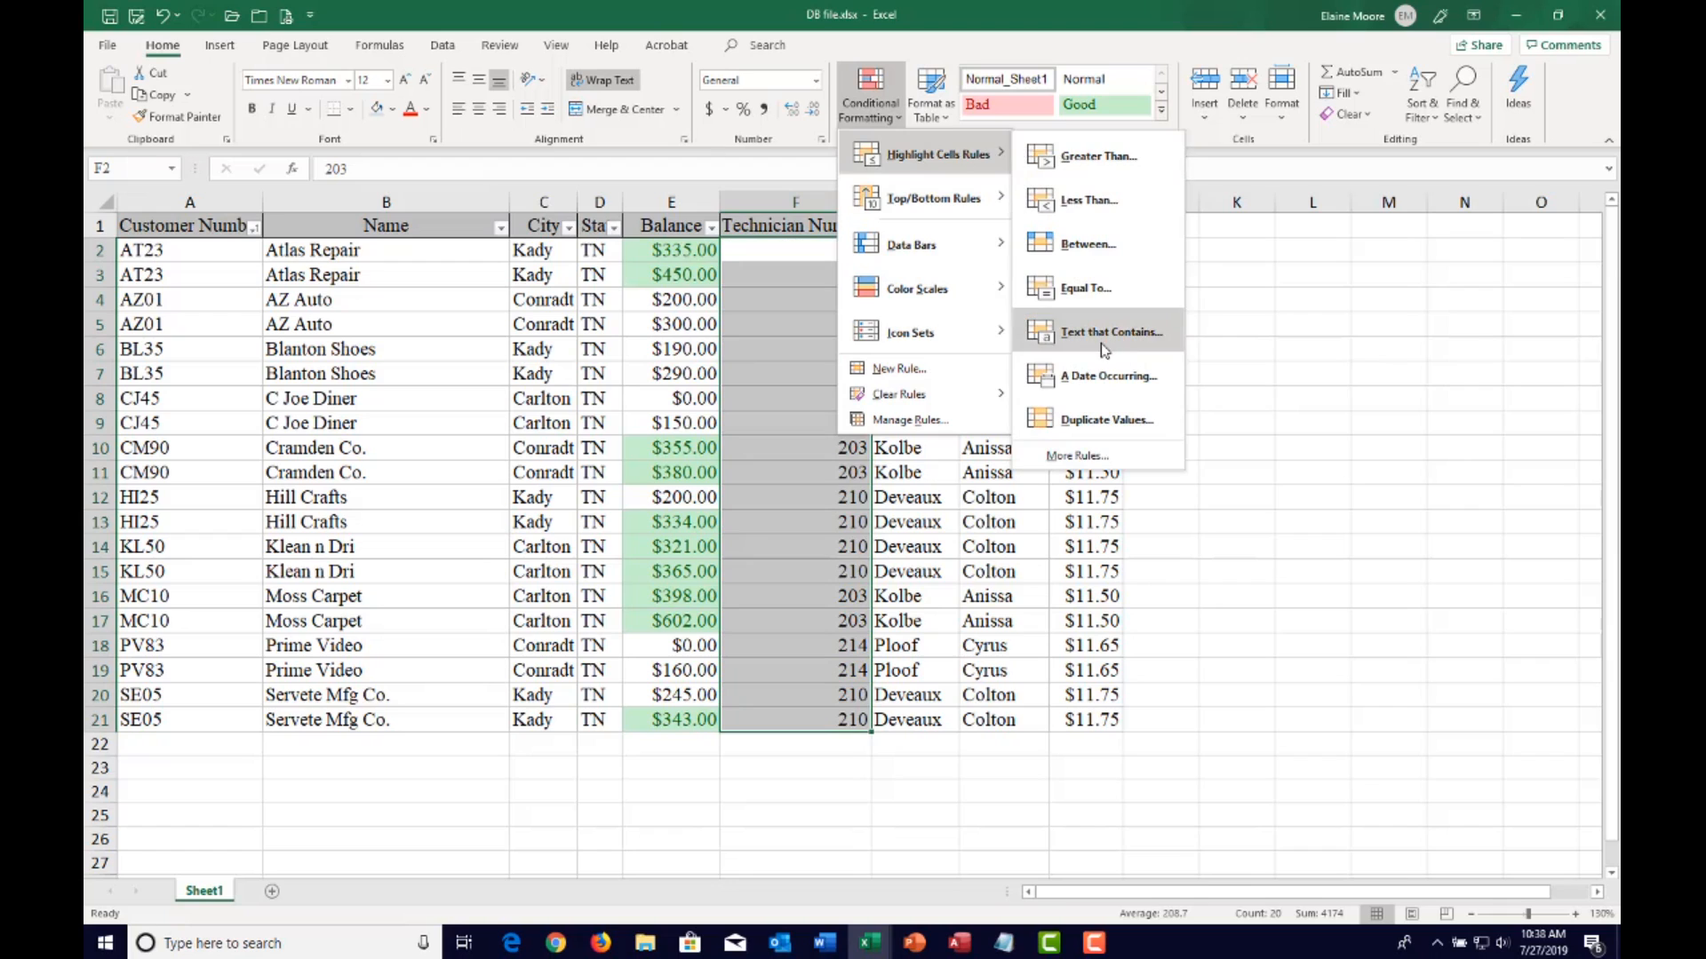
pyautogui.click(1219, 555)
pyautogui.click(779, 491)
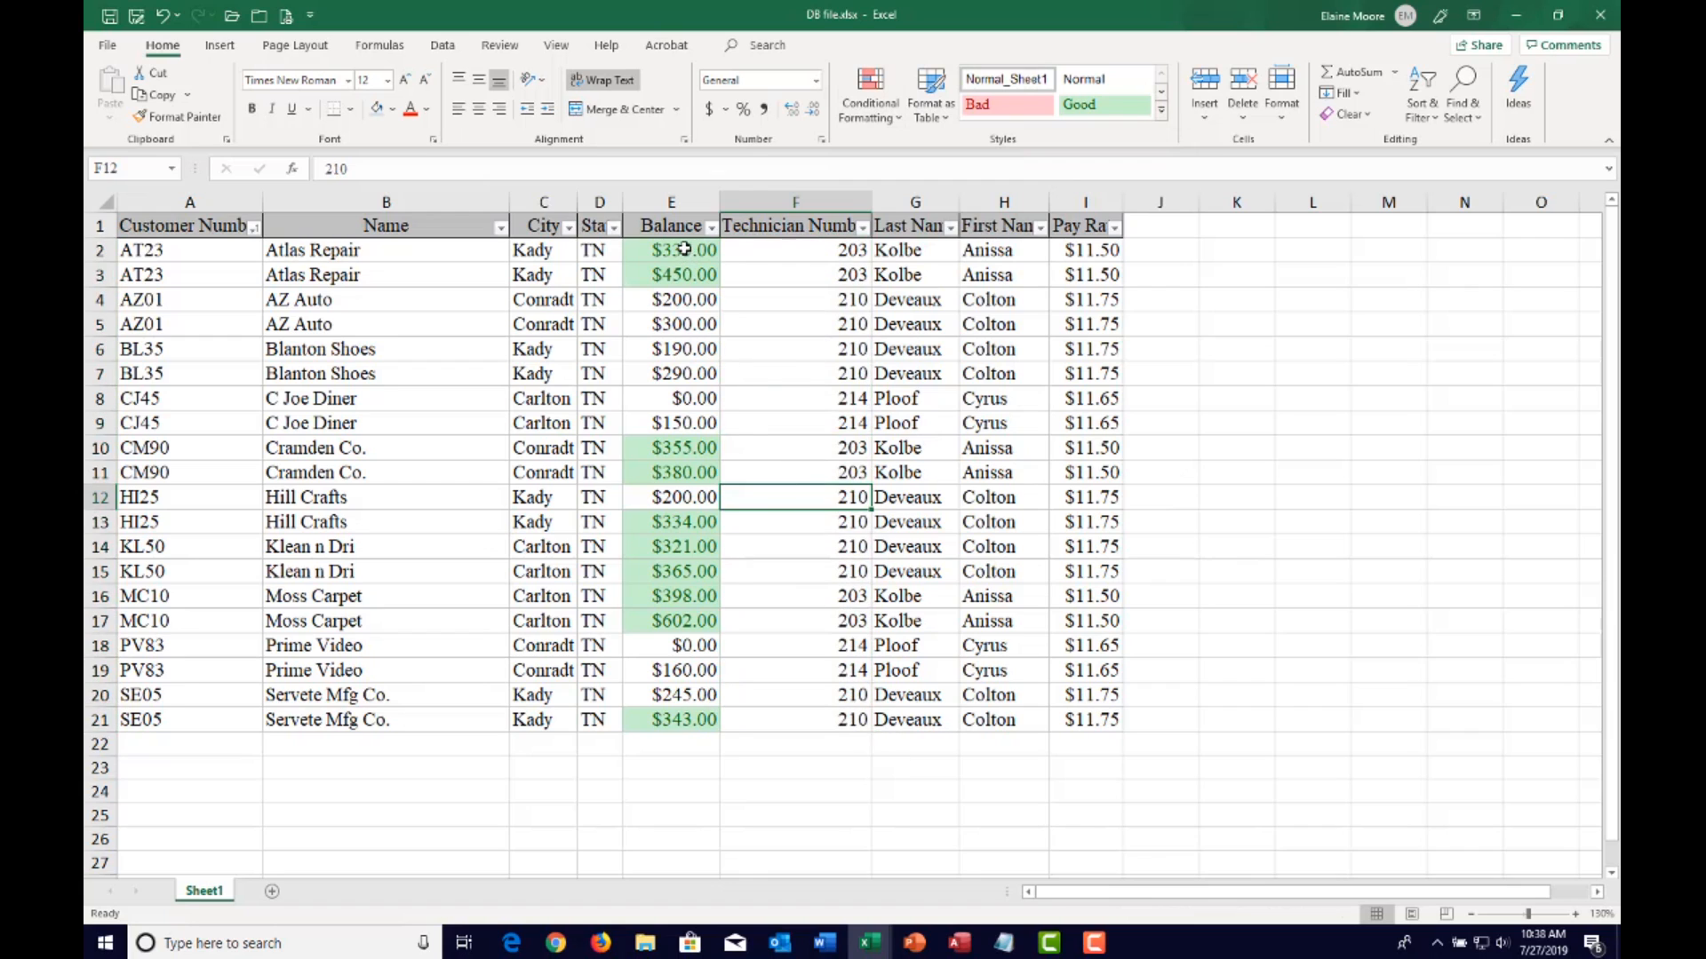
pyautogui.moveTo(684, 249); pyautogui.dragTo(691, 719)
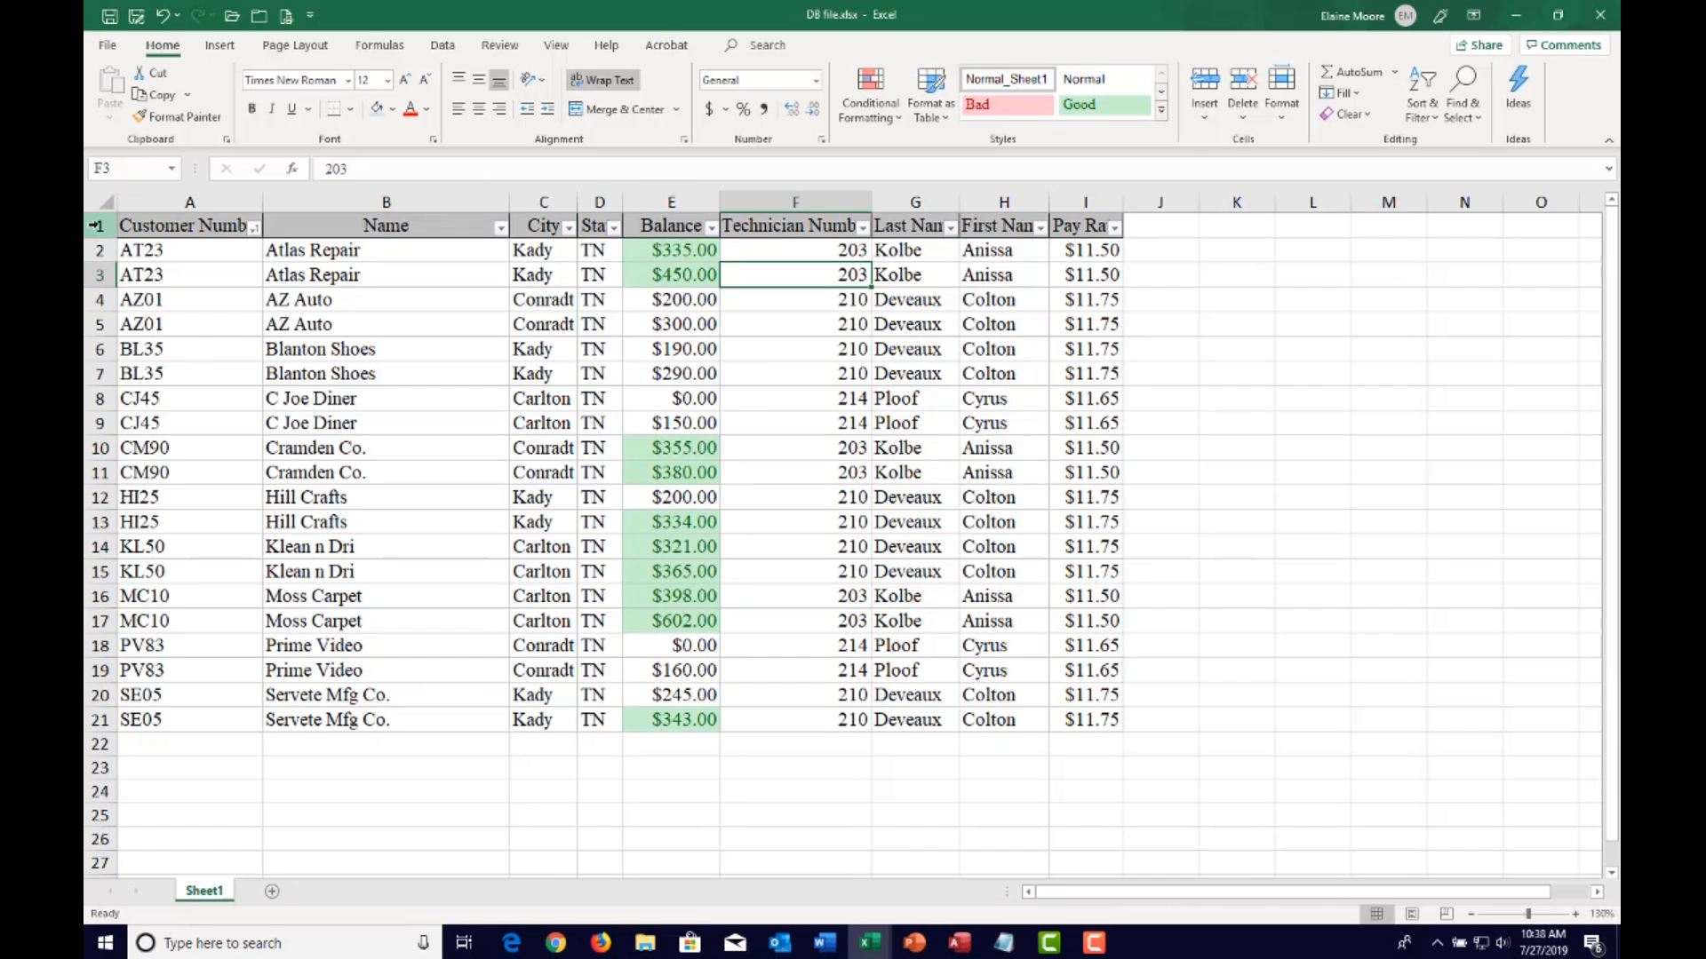
# Add Sum subtotals to table A1:I21 at each change in Customer Number, totalling Customer Number and Pay Rate
pyautogui.moveTo(131, 229); pyautogui.dragTo(1093, 719)
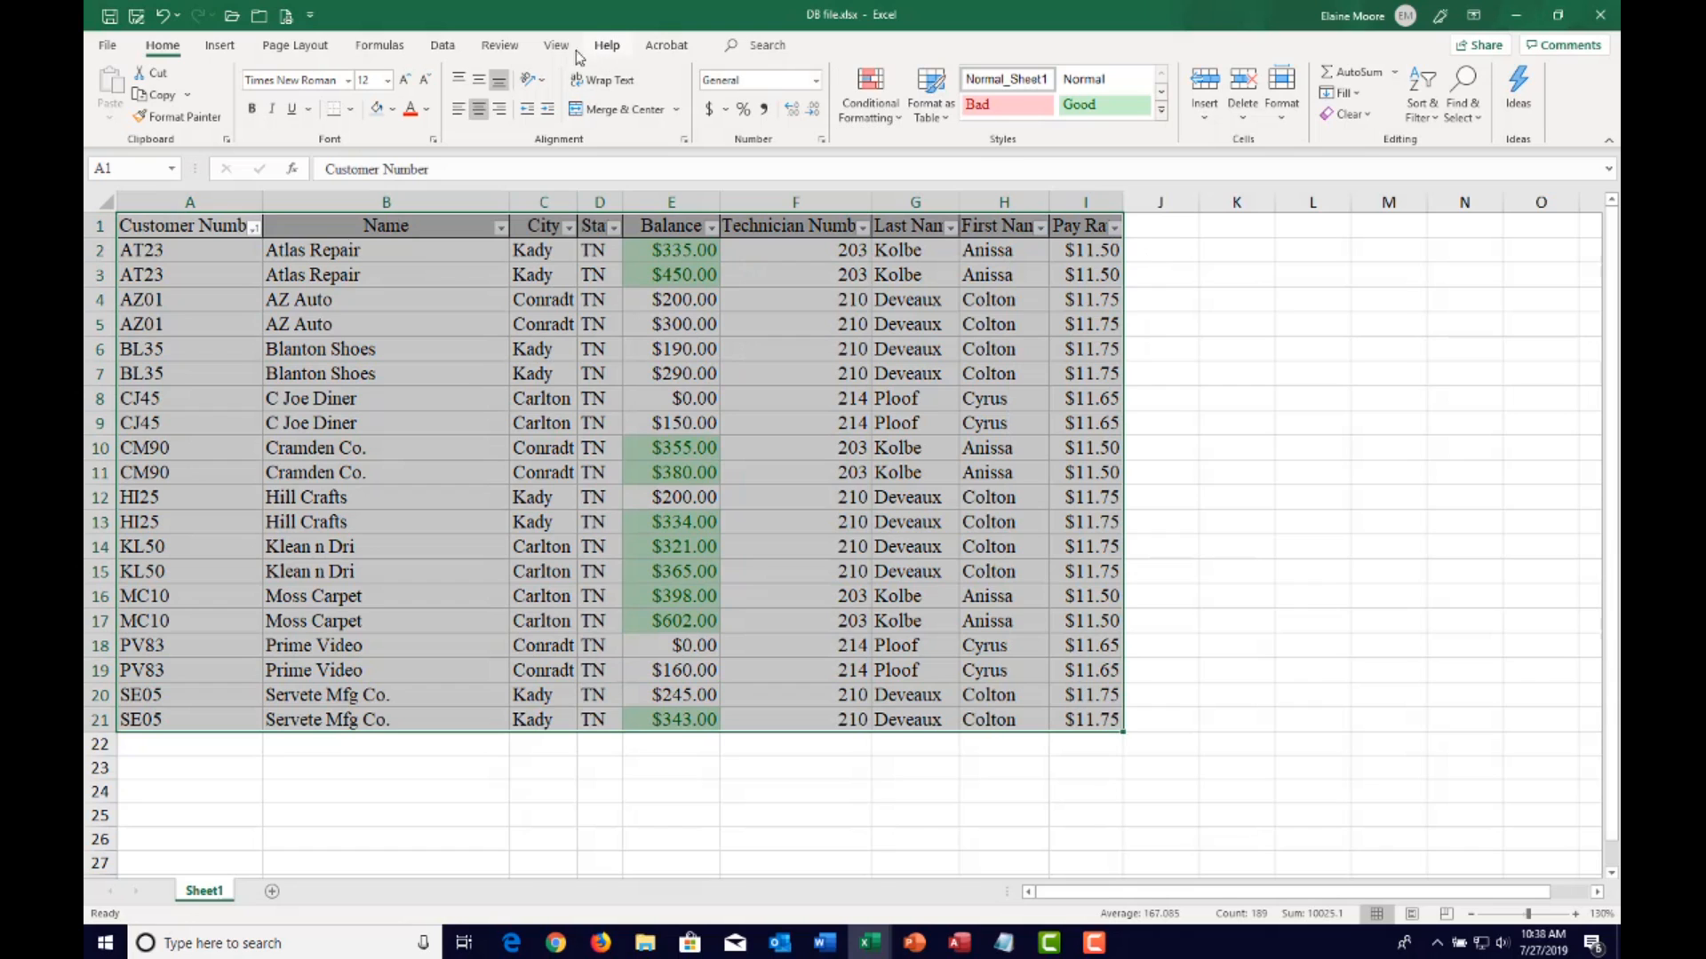
pyautogui.click(443, 45)
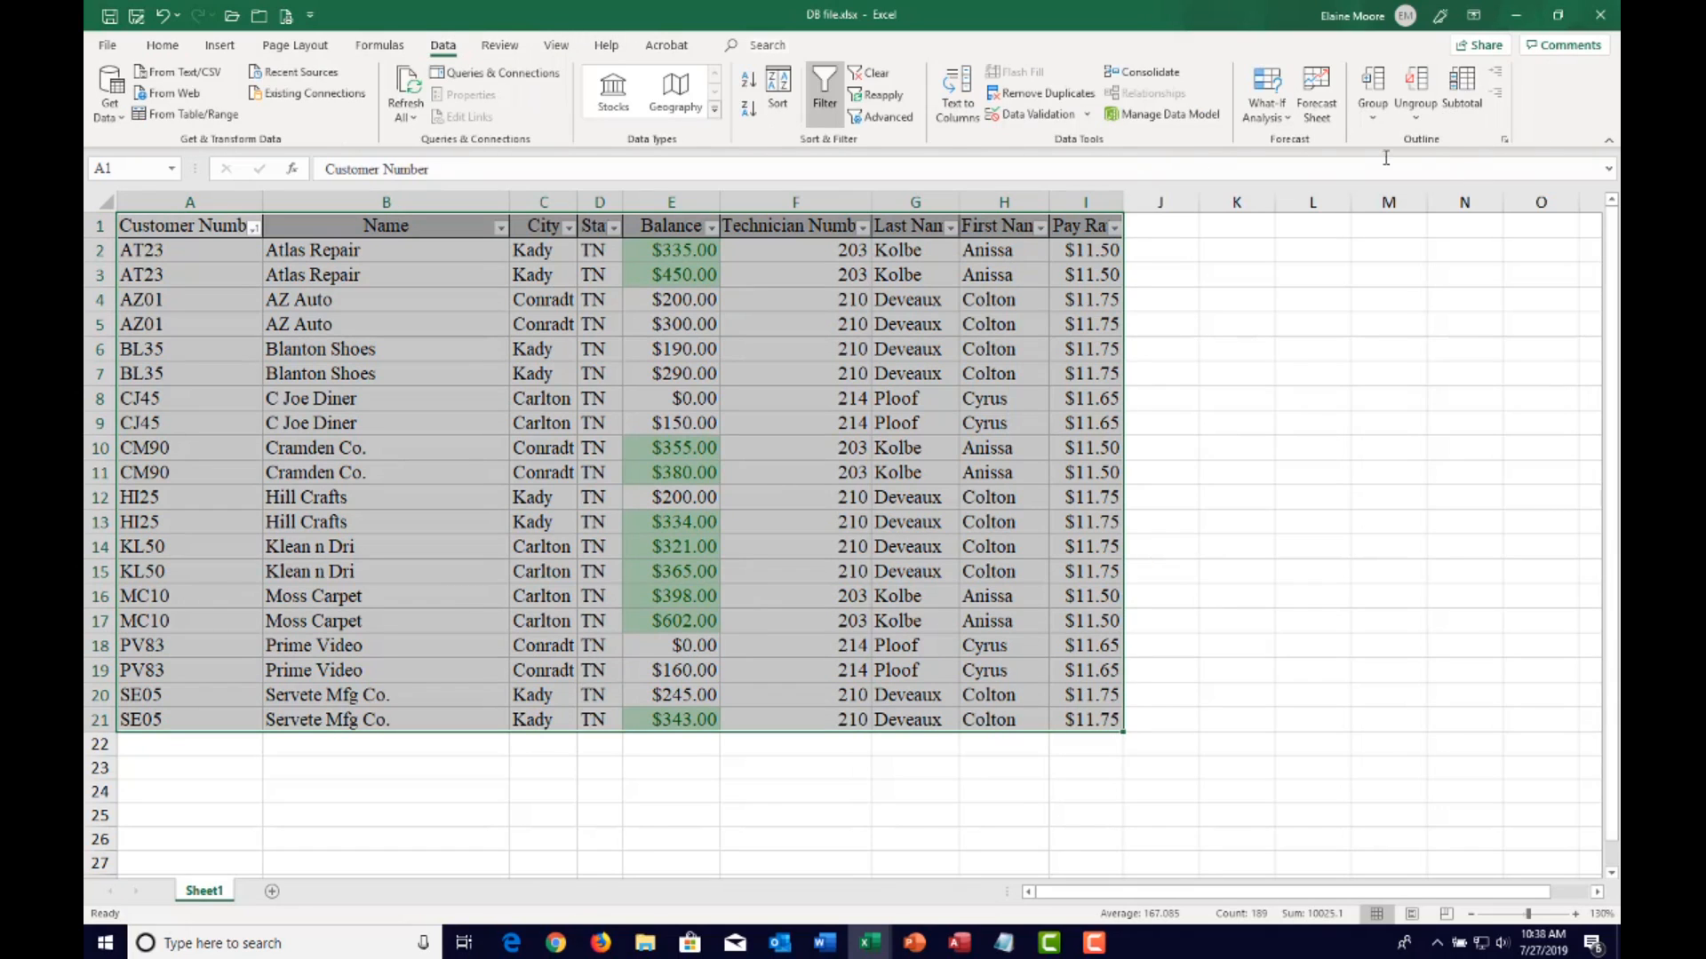
pyautogui.click(1462, 89)
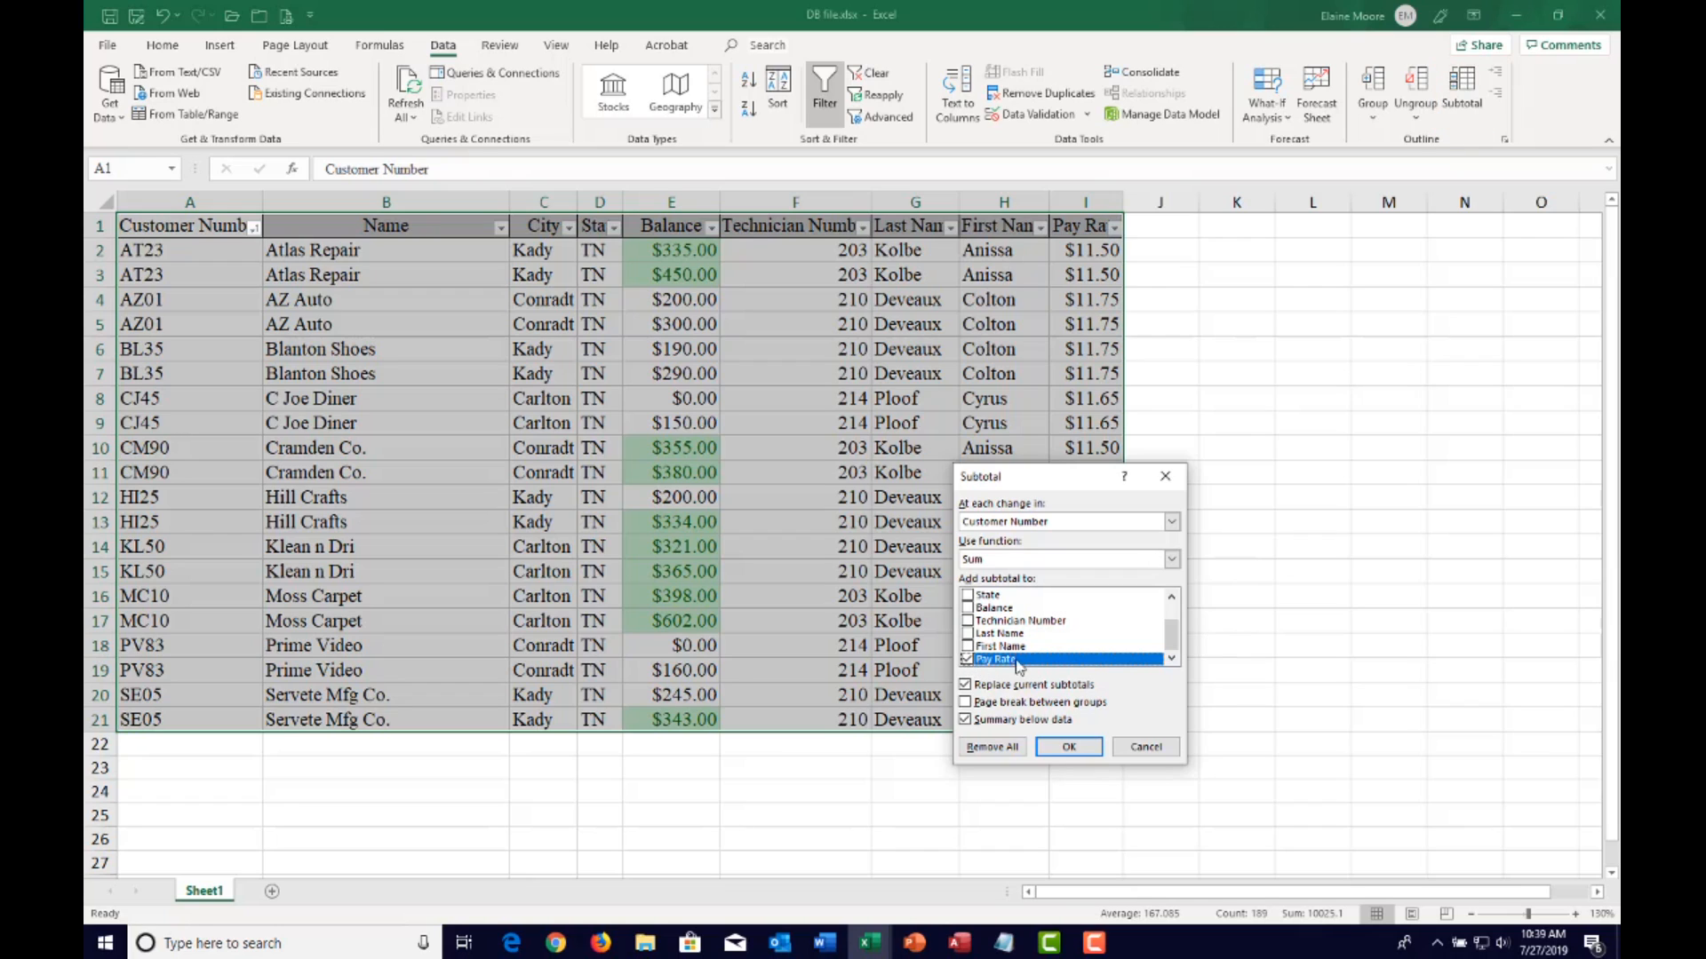
pyautogui.scroll(1, 1041, 650)
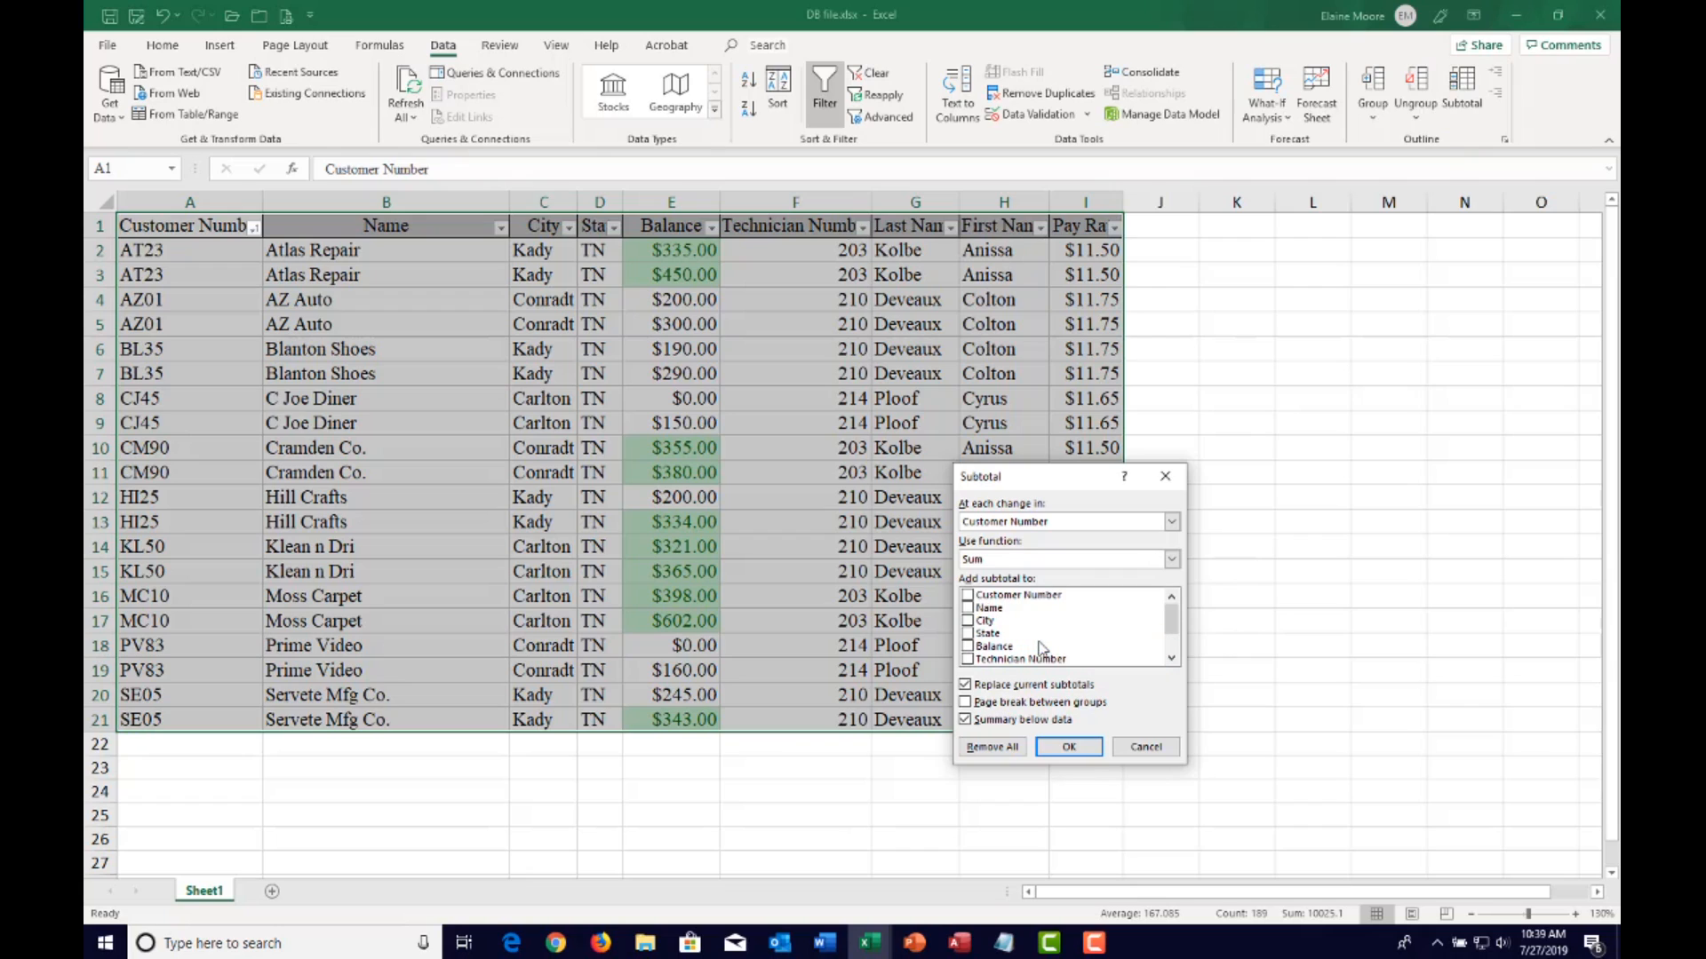
pyautogui.click(1051, 597)
pyautogui.click(968, 596)
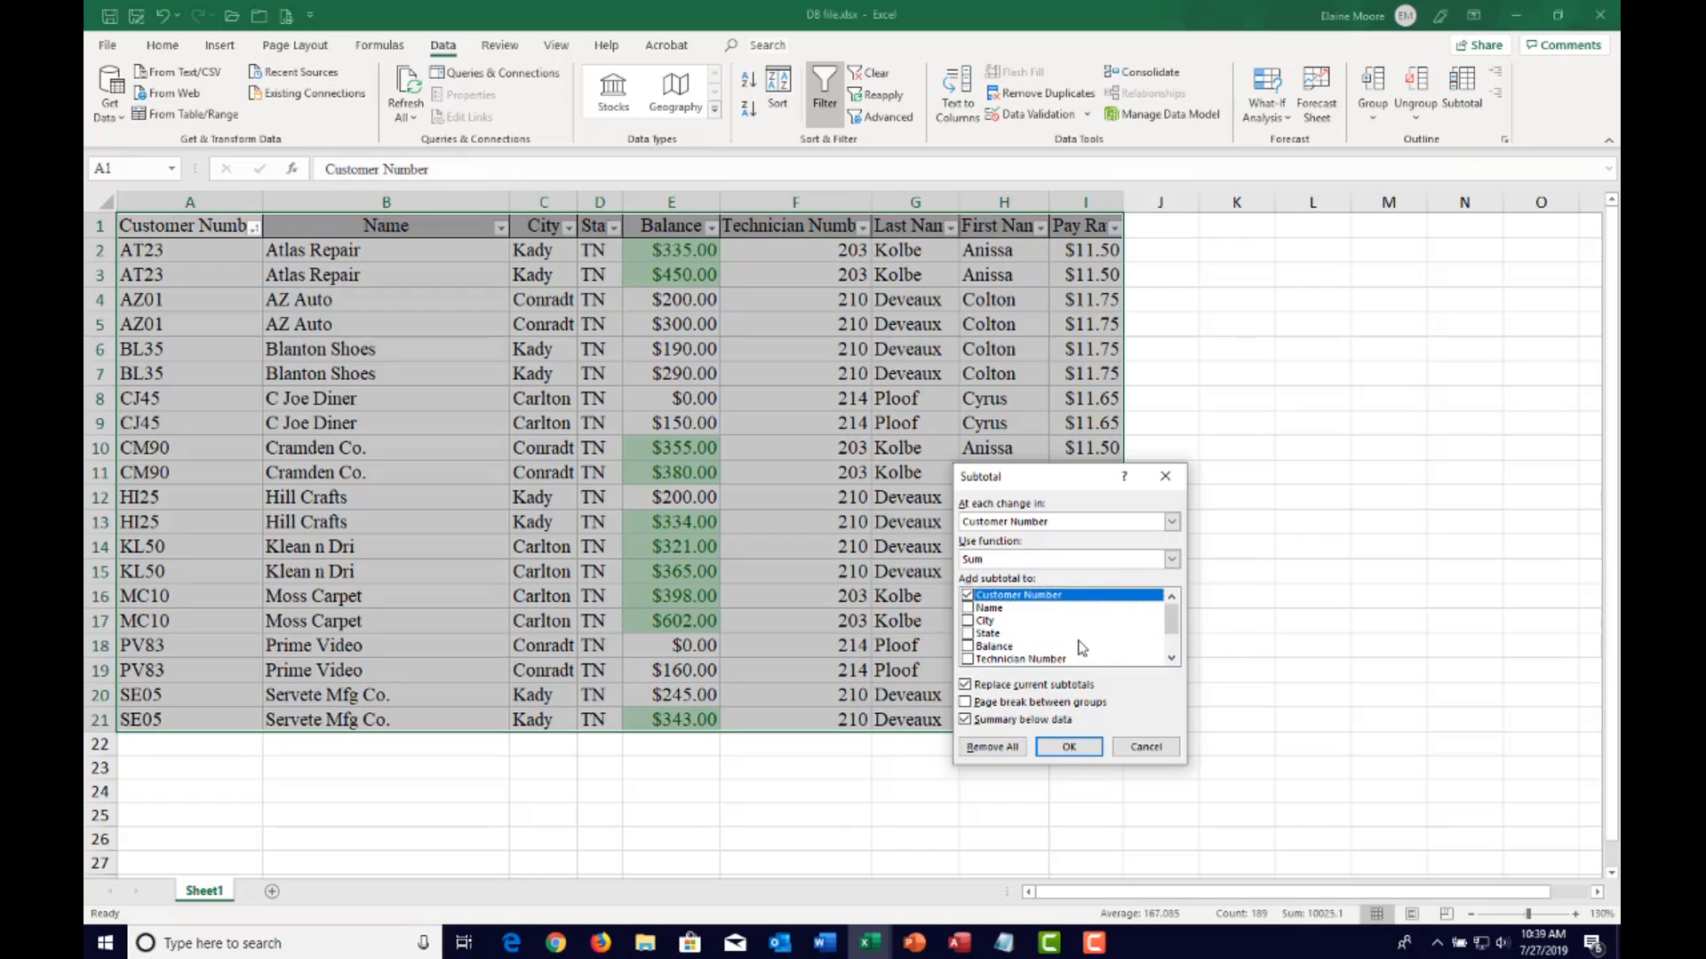
pyautogui.click(1072, 748)
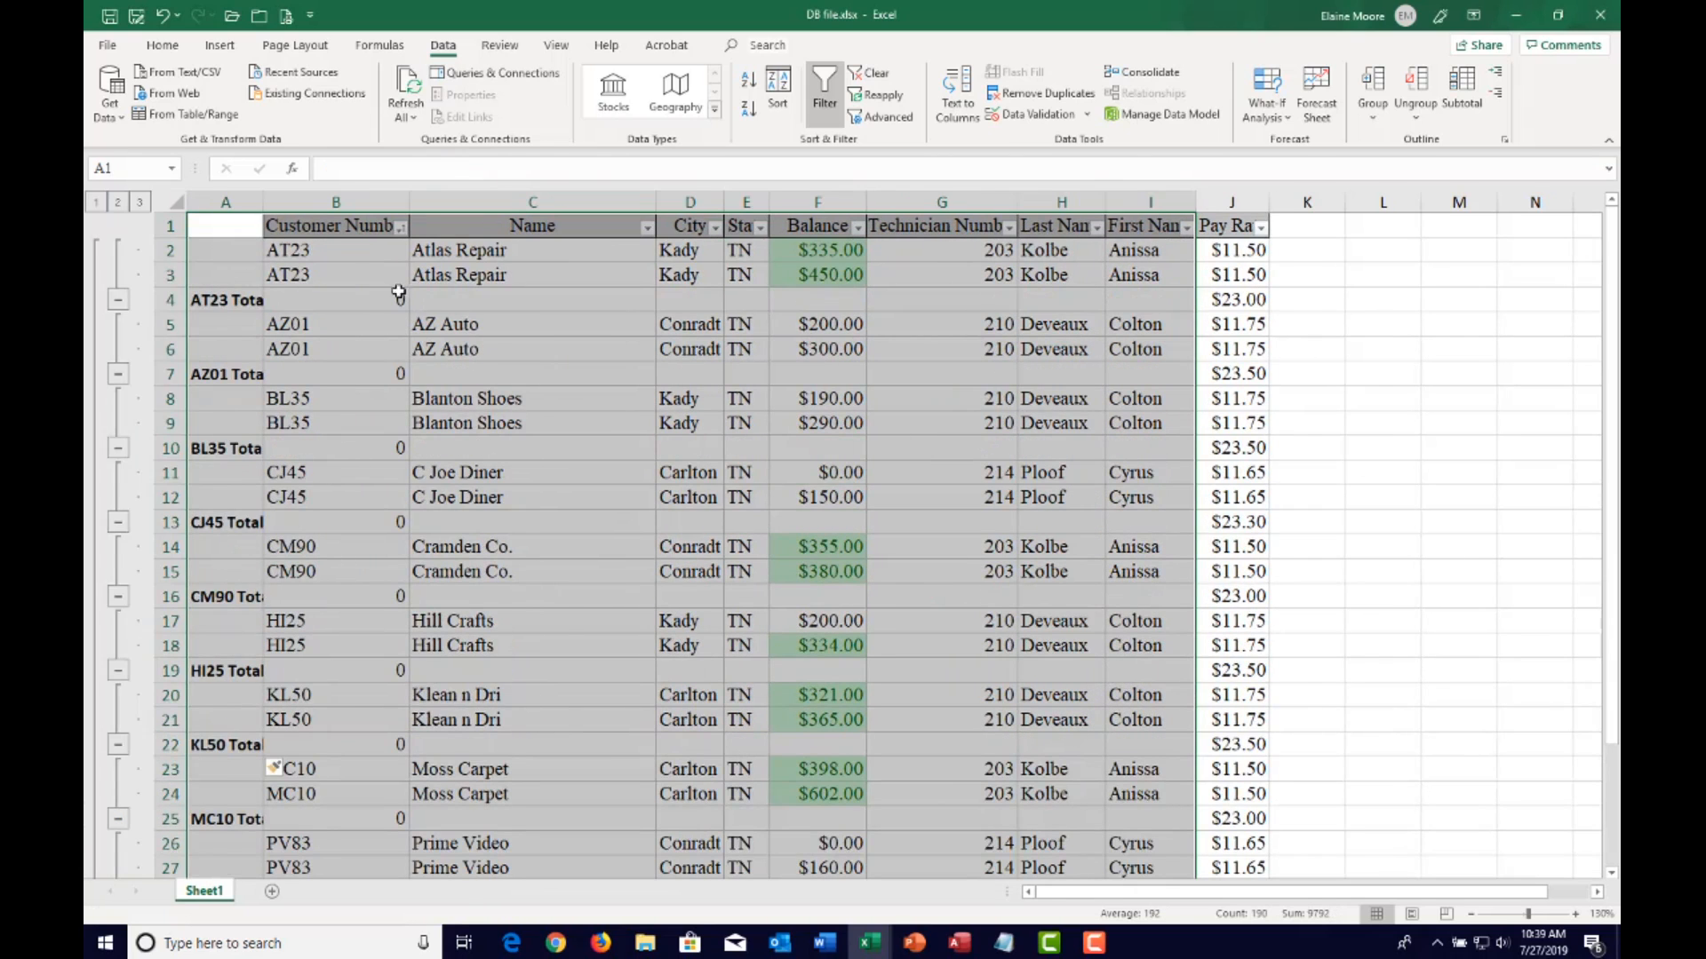
# Widen the Pay Rate column to fit its heading, and check the AT23 pay rate subtotal formula and the Grand Total row
pyautogui.click(1222, 299)
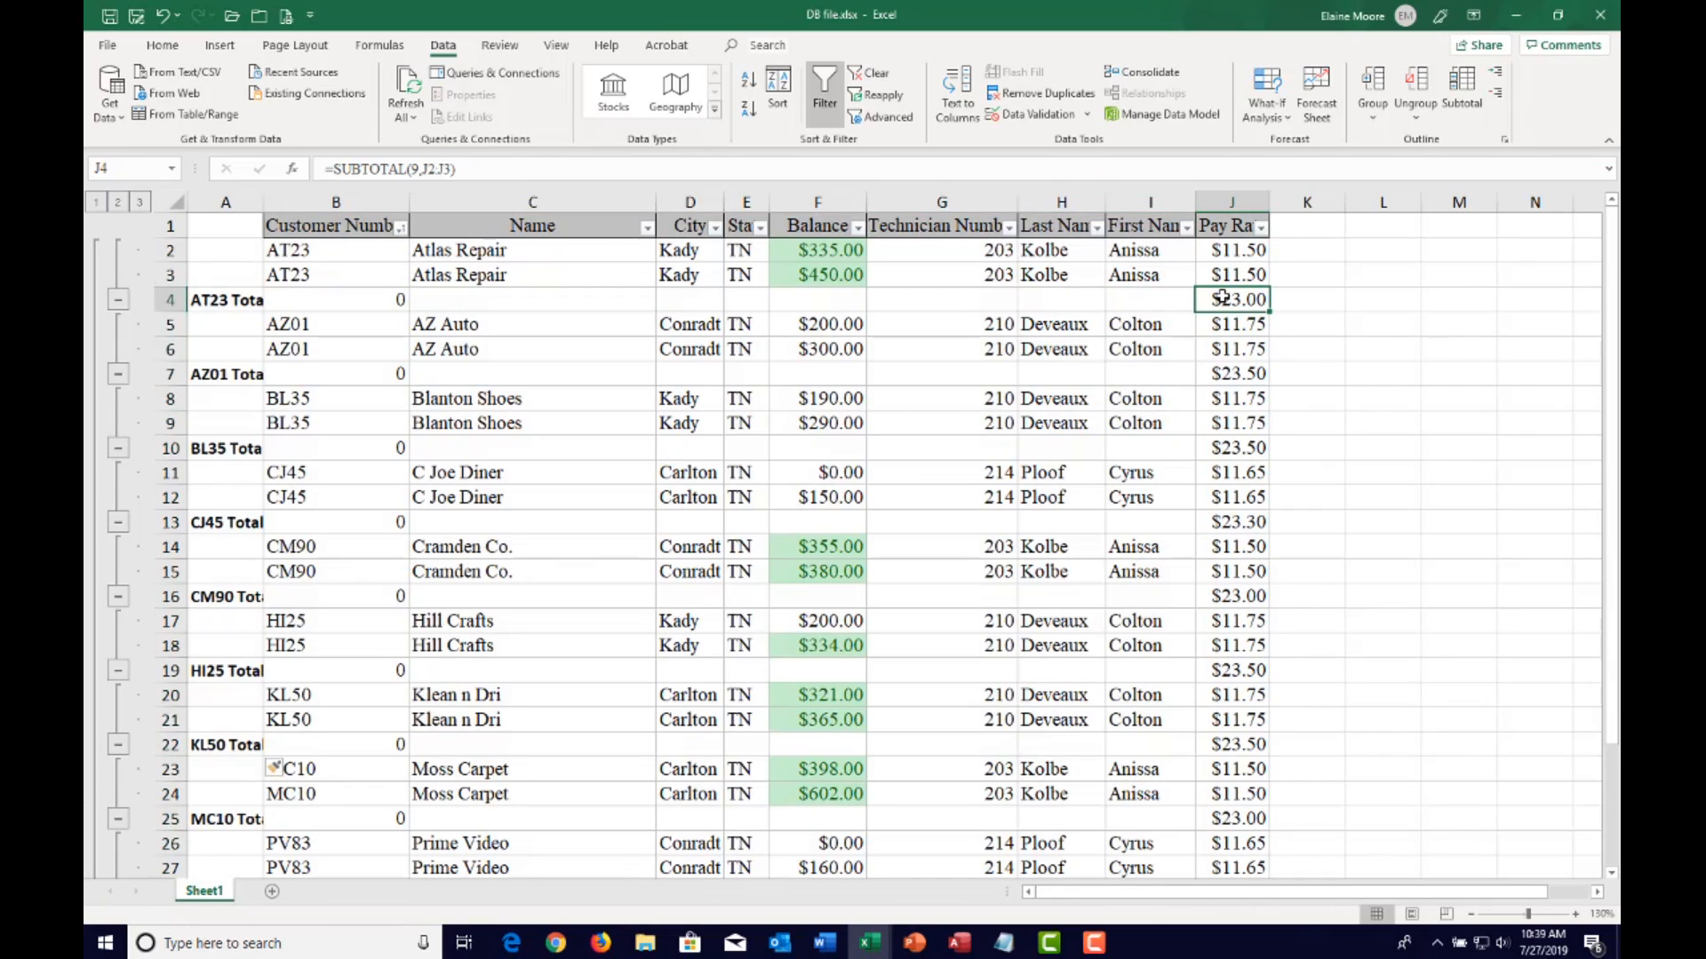
pyautogui.moveTo(1269, 202); pyautogui.dragTo(1296, 203)
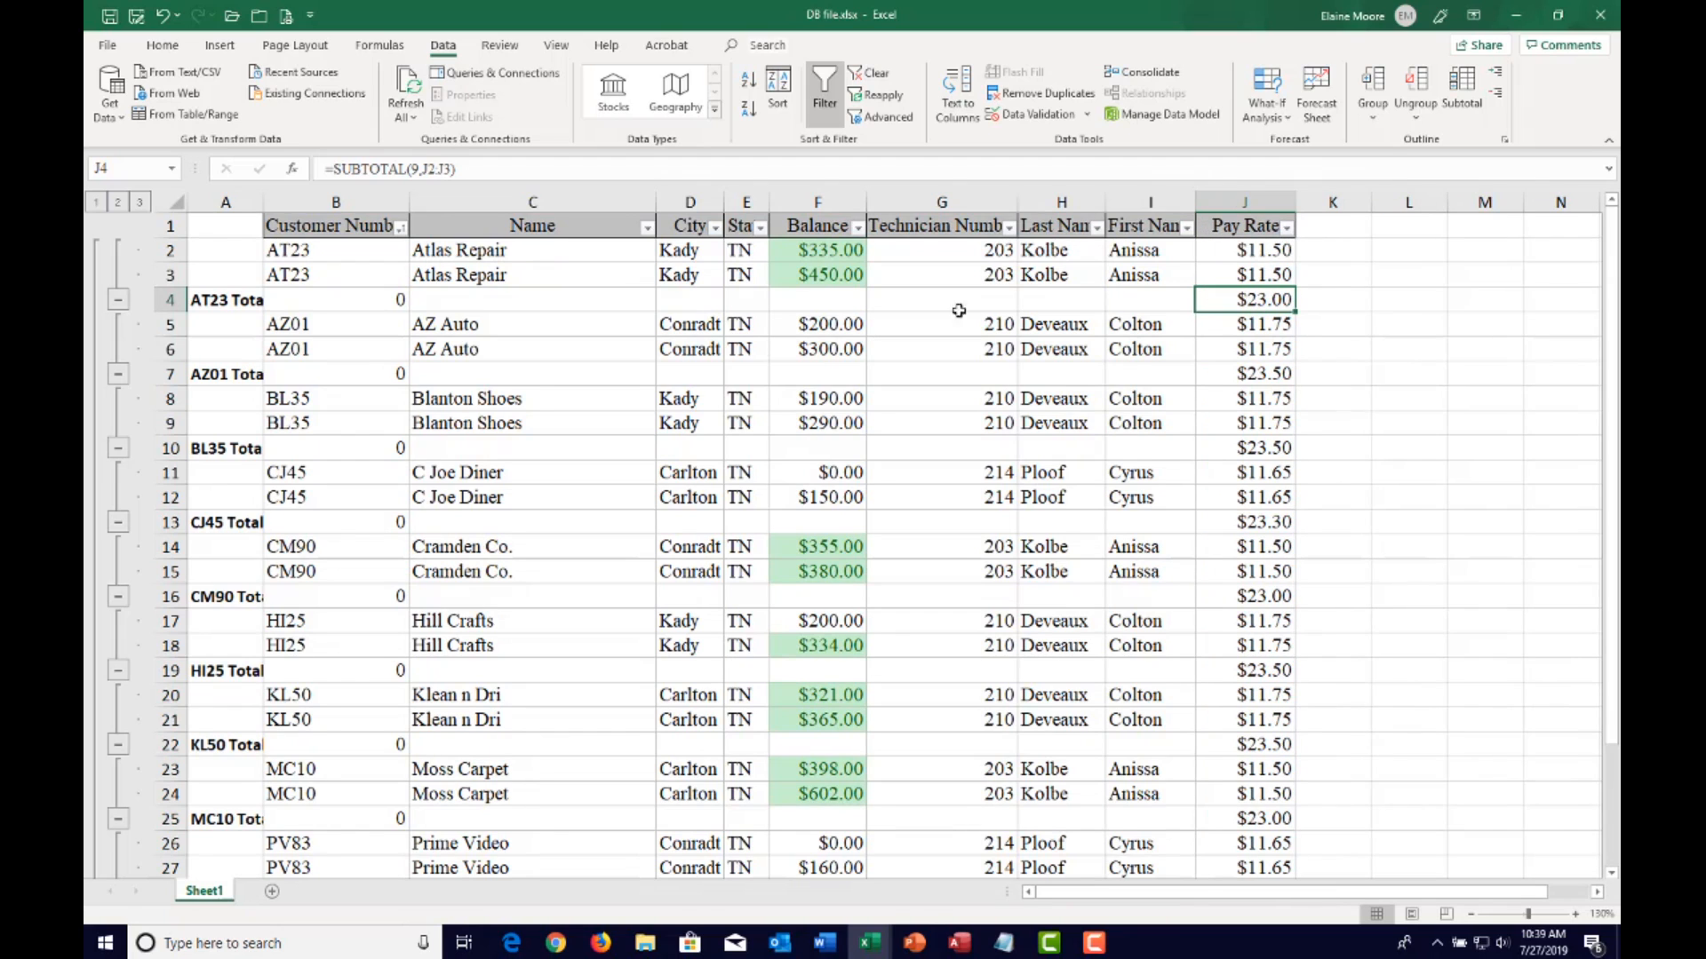
pyautogui.scroll(-4, 970, 541)
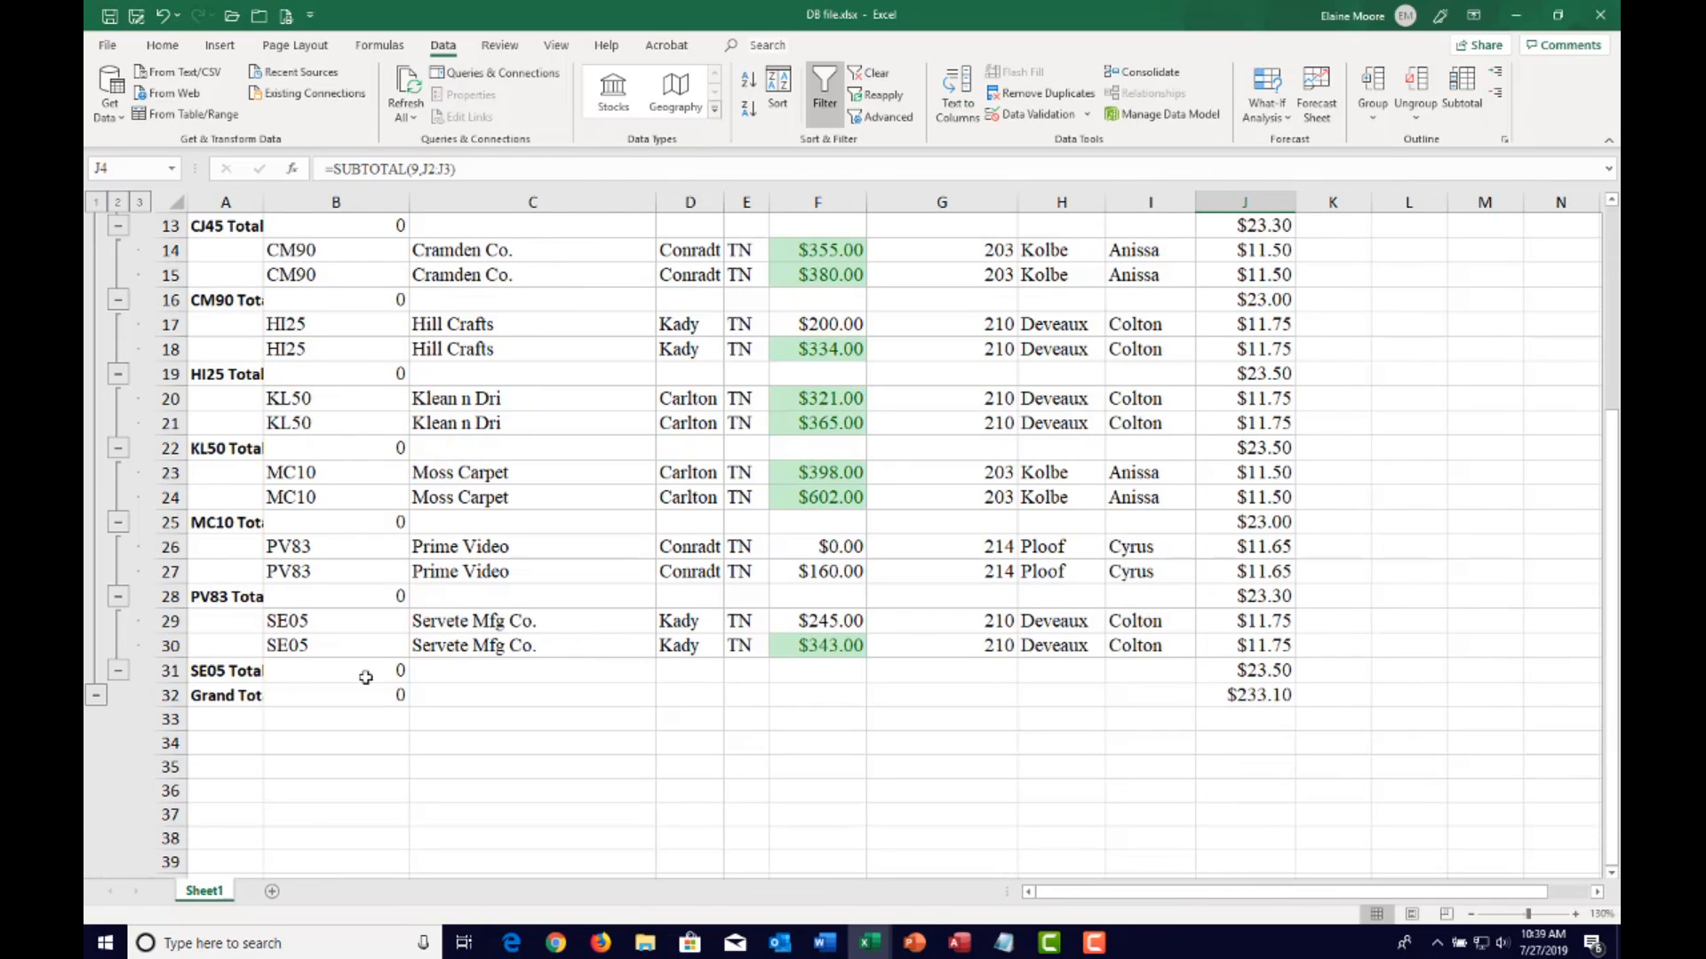
pyautogui.click(162, 696)
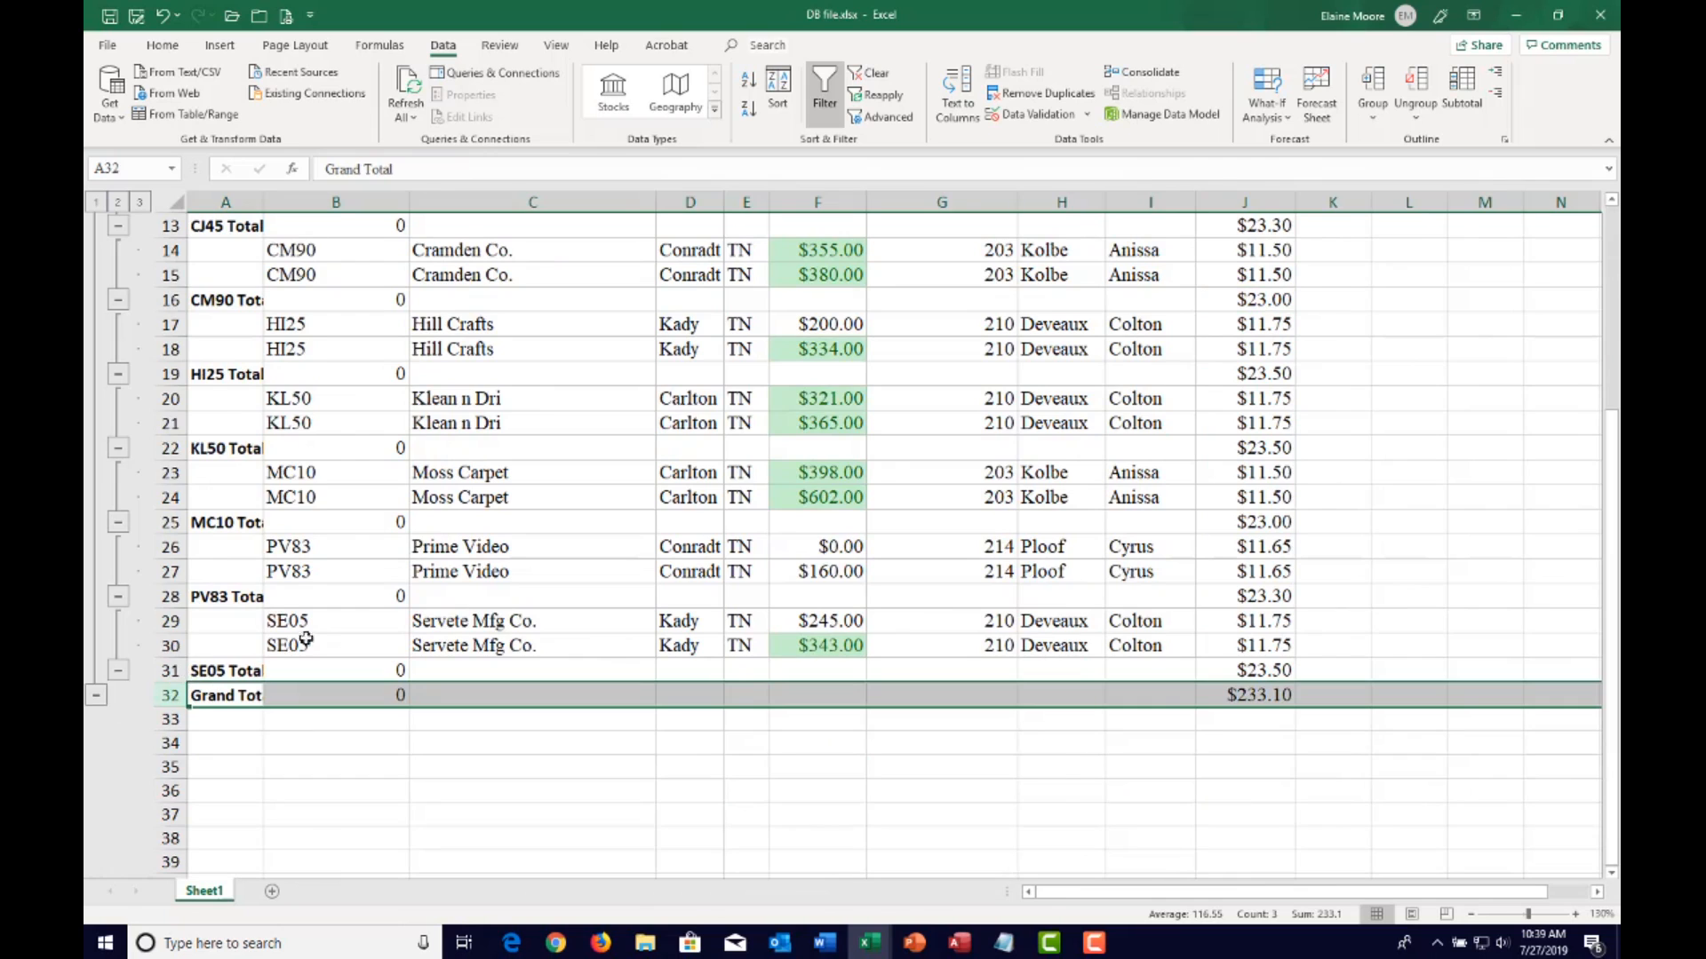
pyautogui.scroll(4, 311, 638)
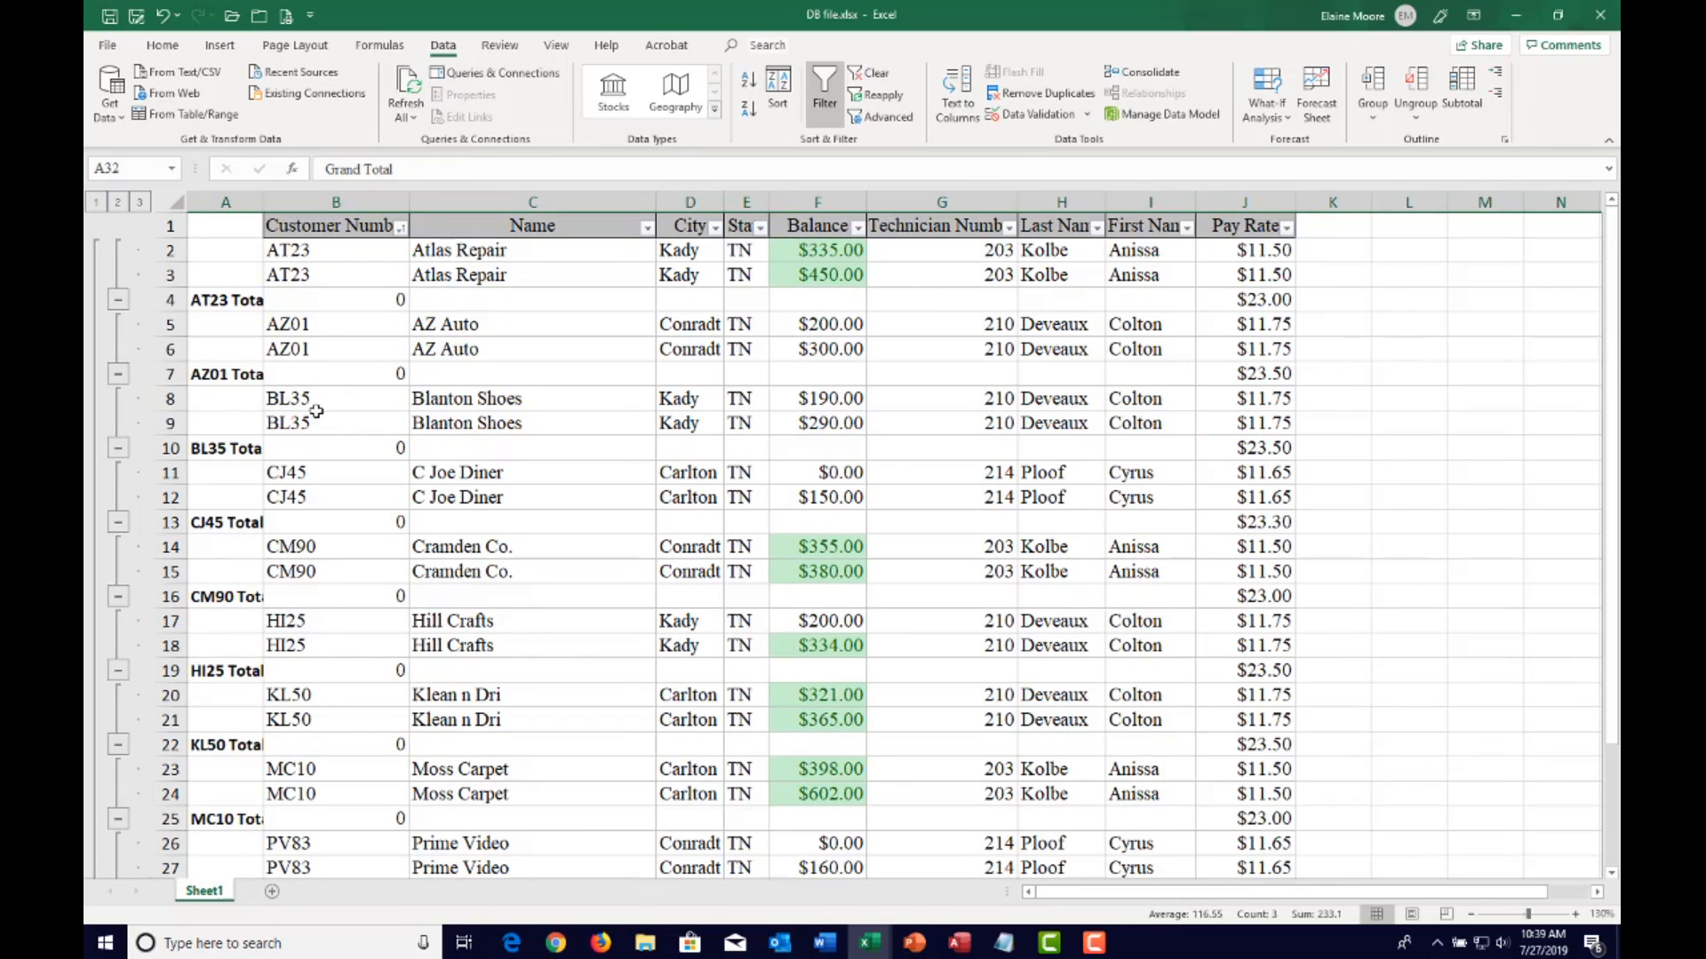
# Collapse the outline to show only the subtotals and grand total, and widen column A to fit the total labels
pyautogui.click(118, 300)
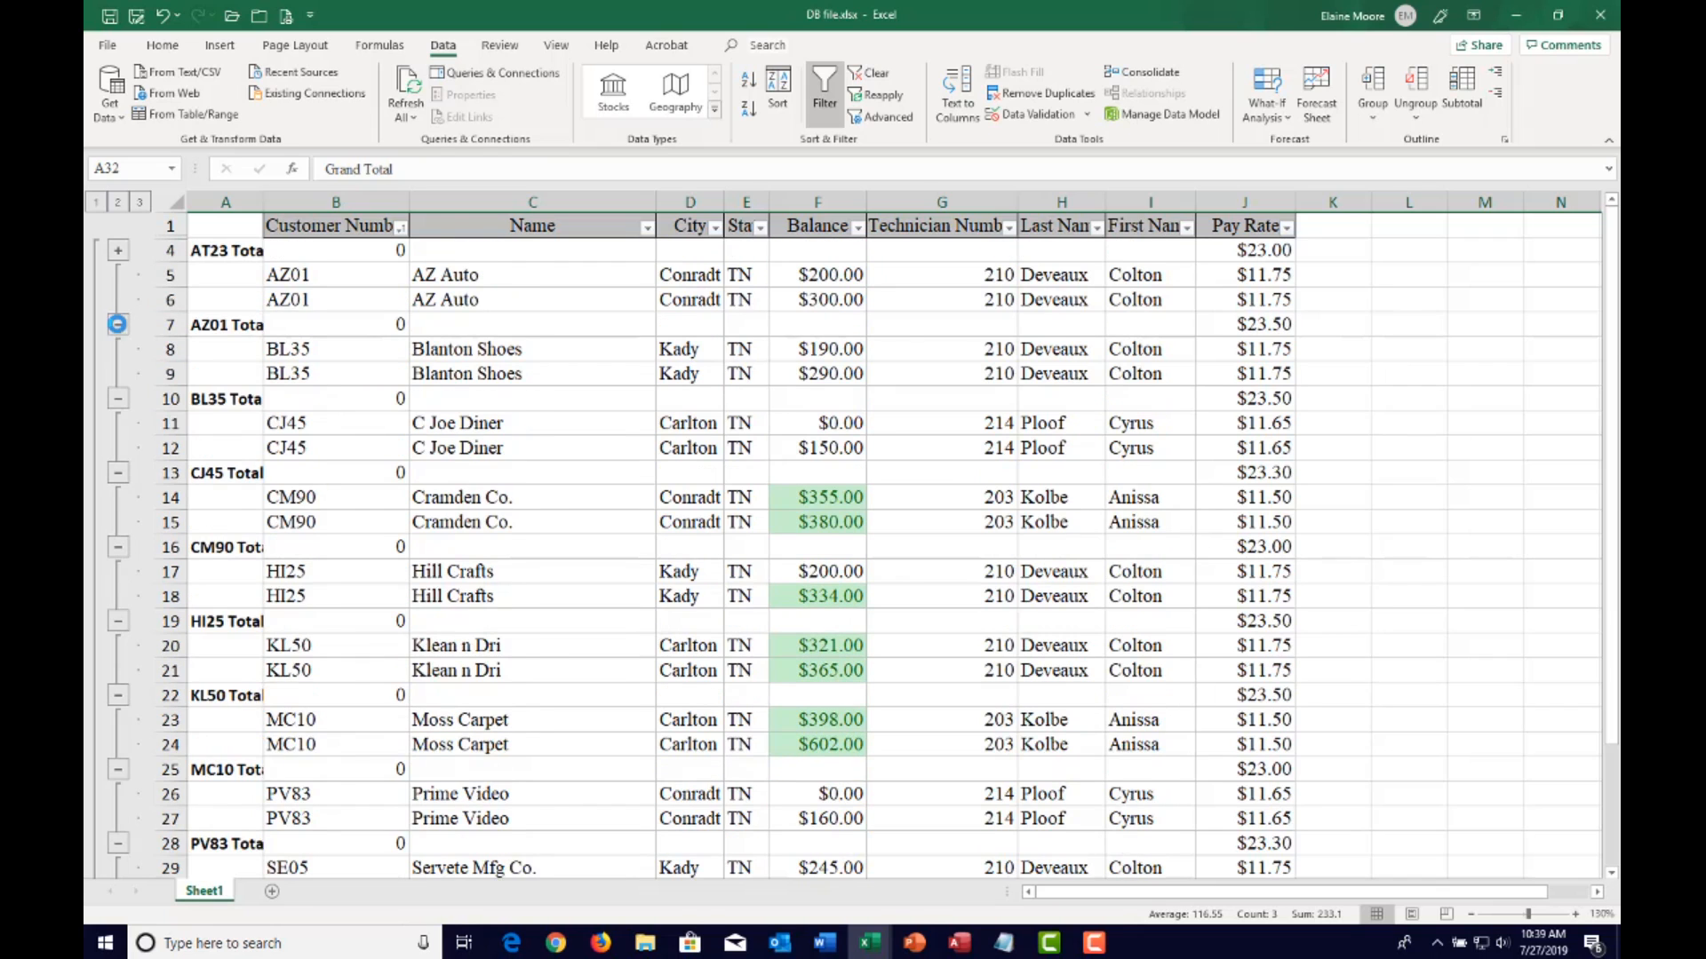
pyautogui.click(119, 325)
pyautogui.click(117, 204)
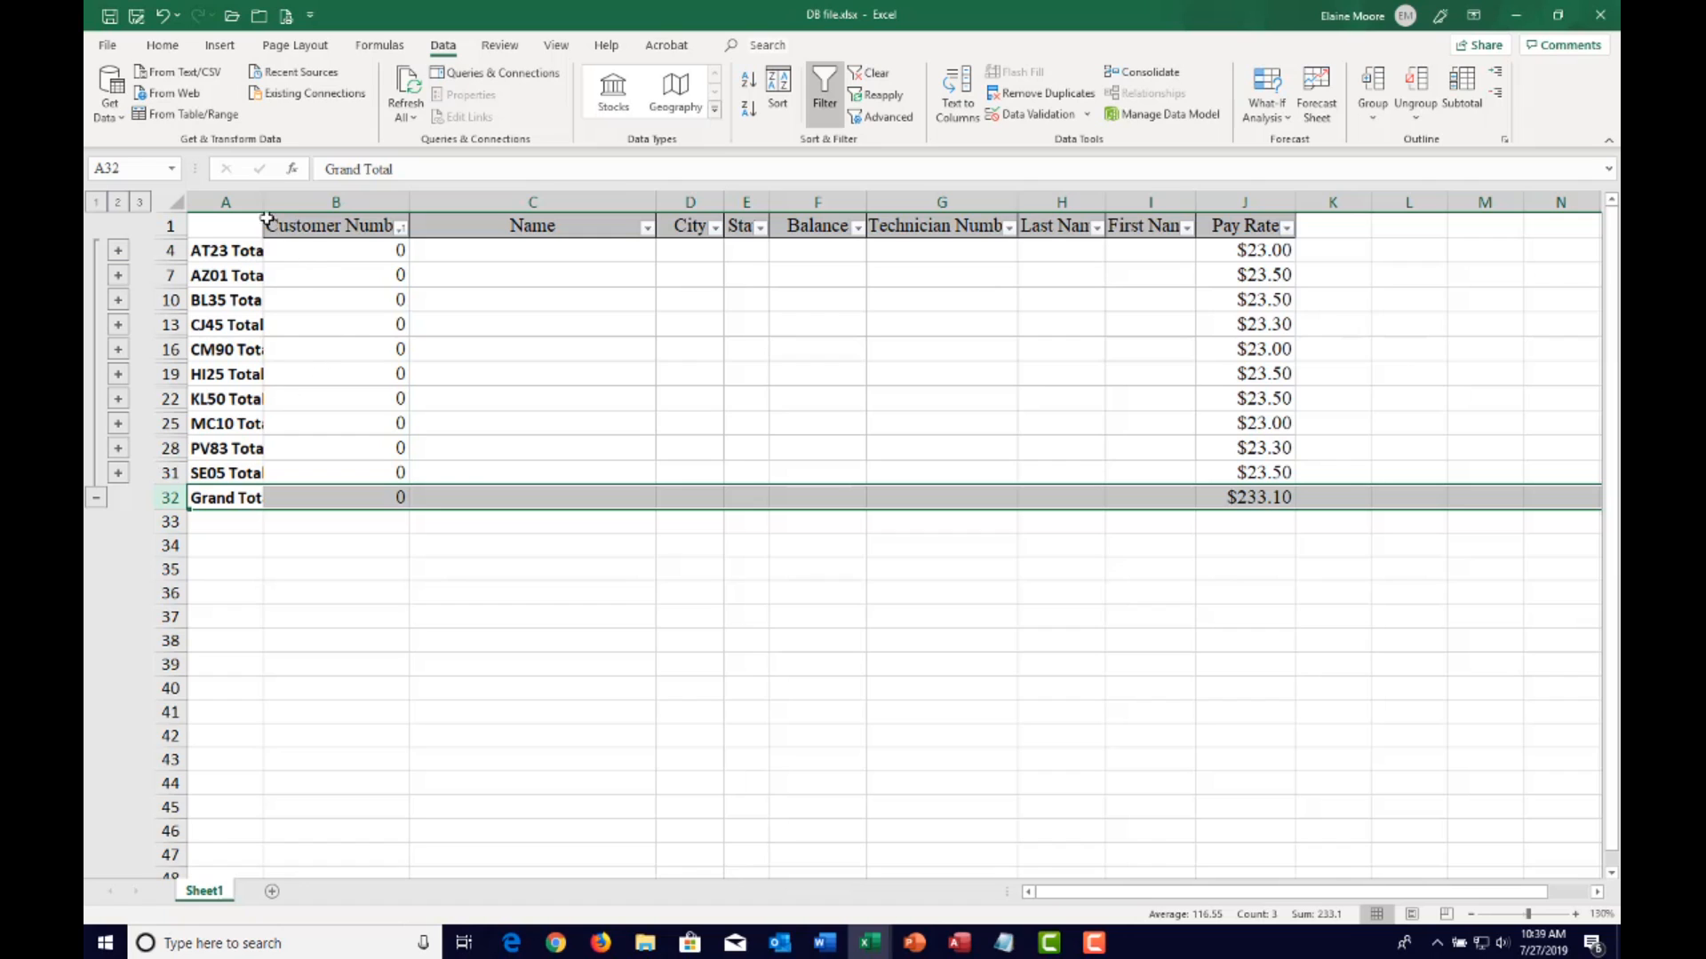
pyautogui.moveTo(264, 204); pyautogui.dragTo(296, 204)
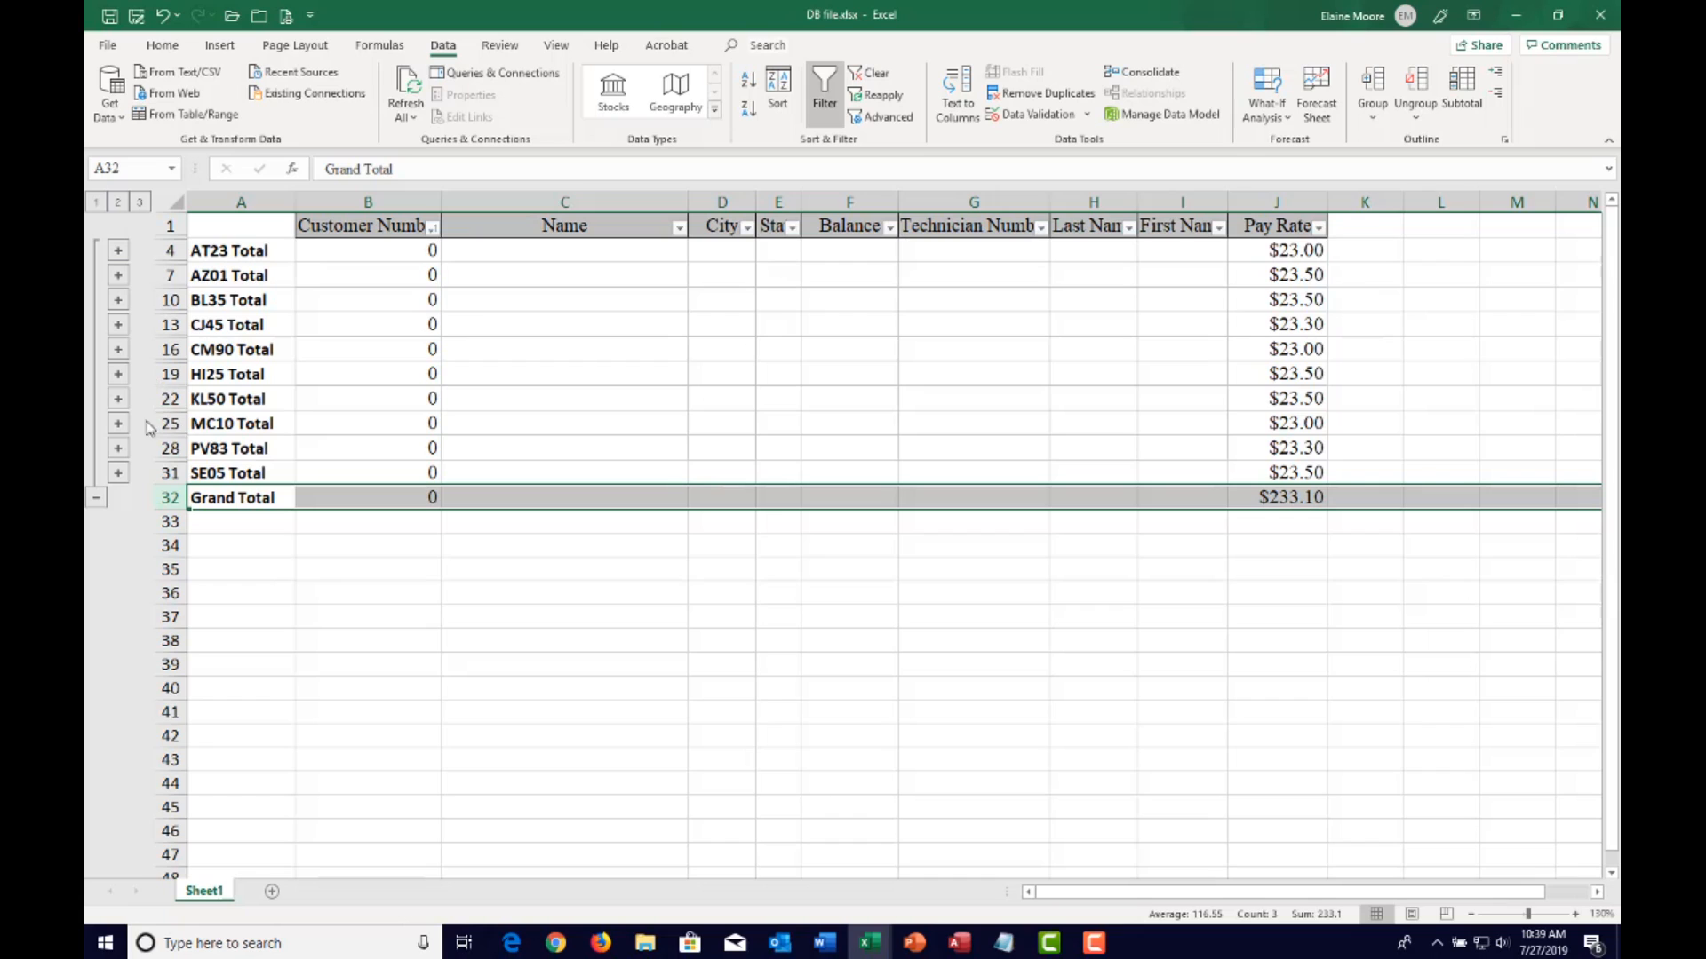
# Expand the AT23, CJ45, HI25 and MC10 groups to view their detail rows, and collapse them again
pyautogui.click(117, 251)
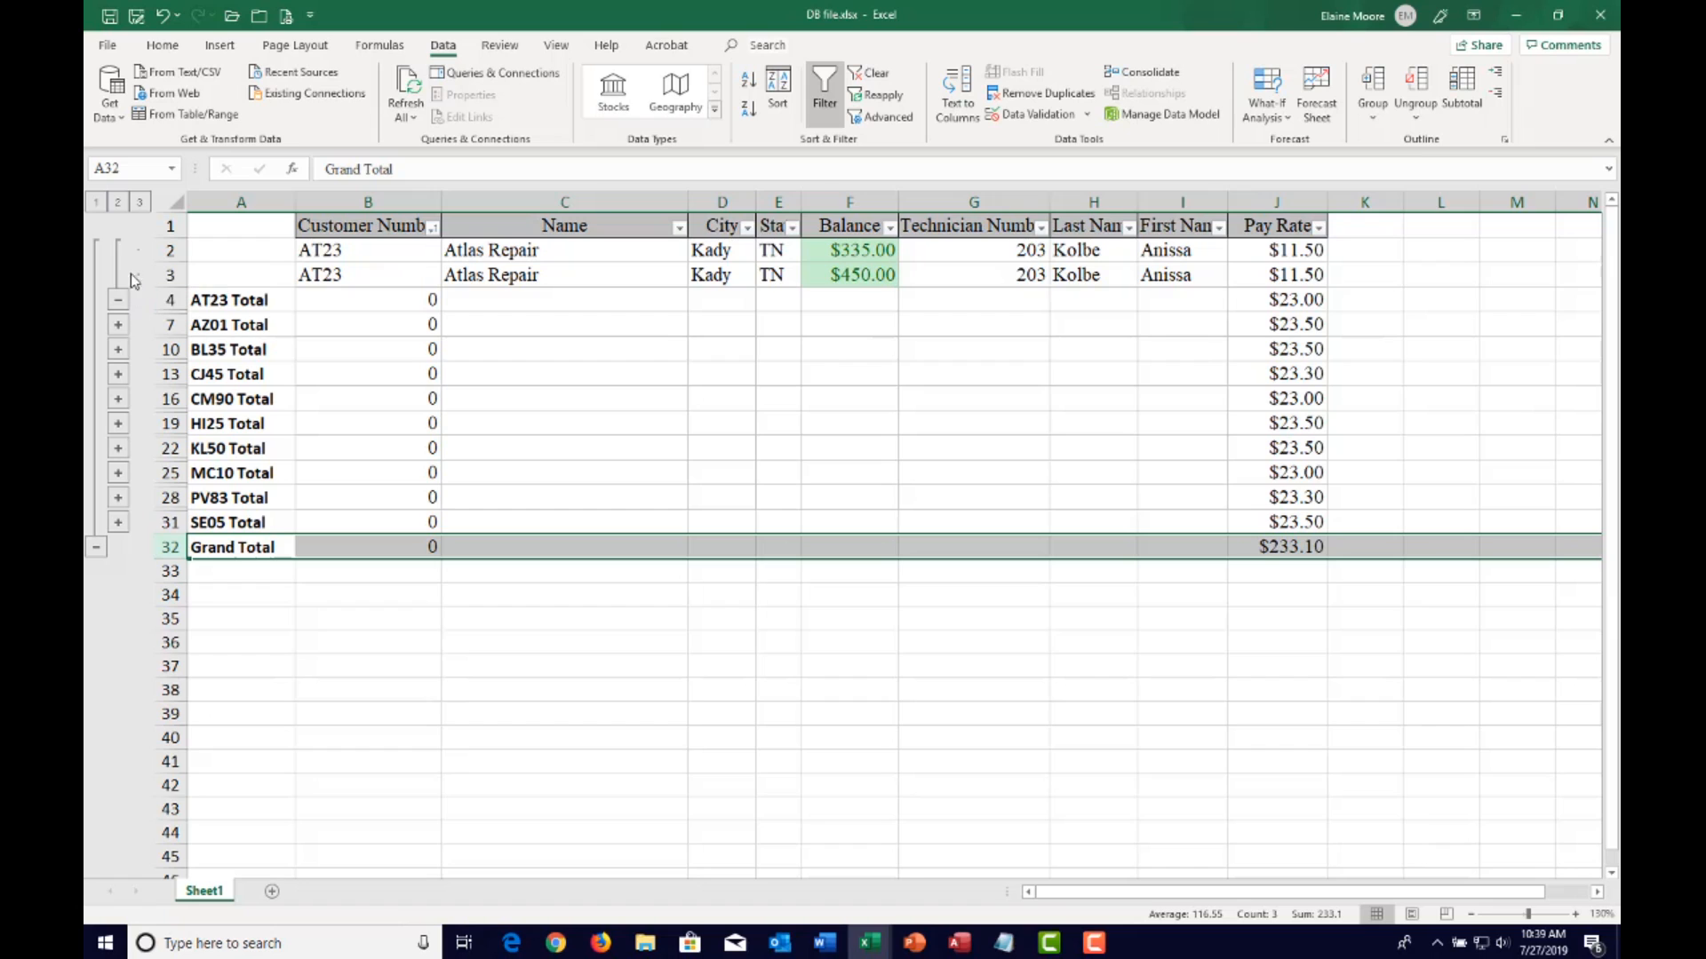
pyautogui.click(118, 300)
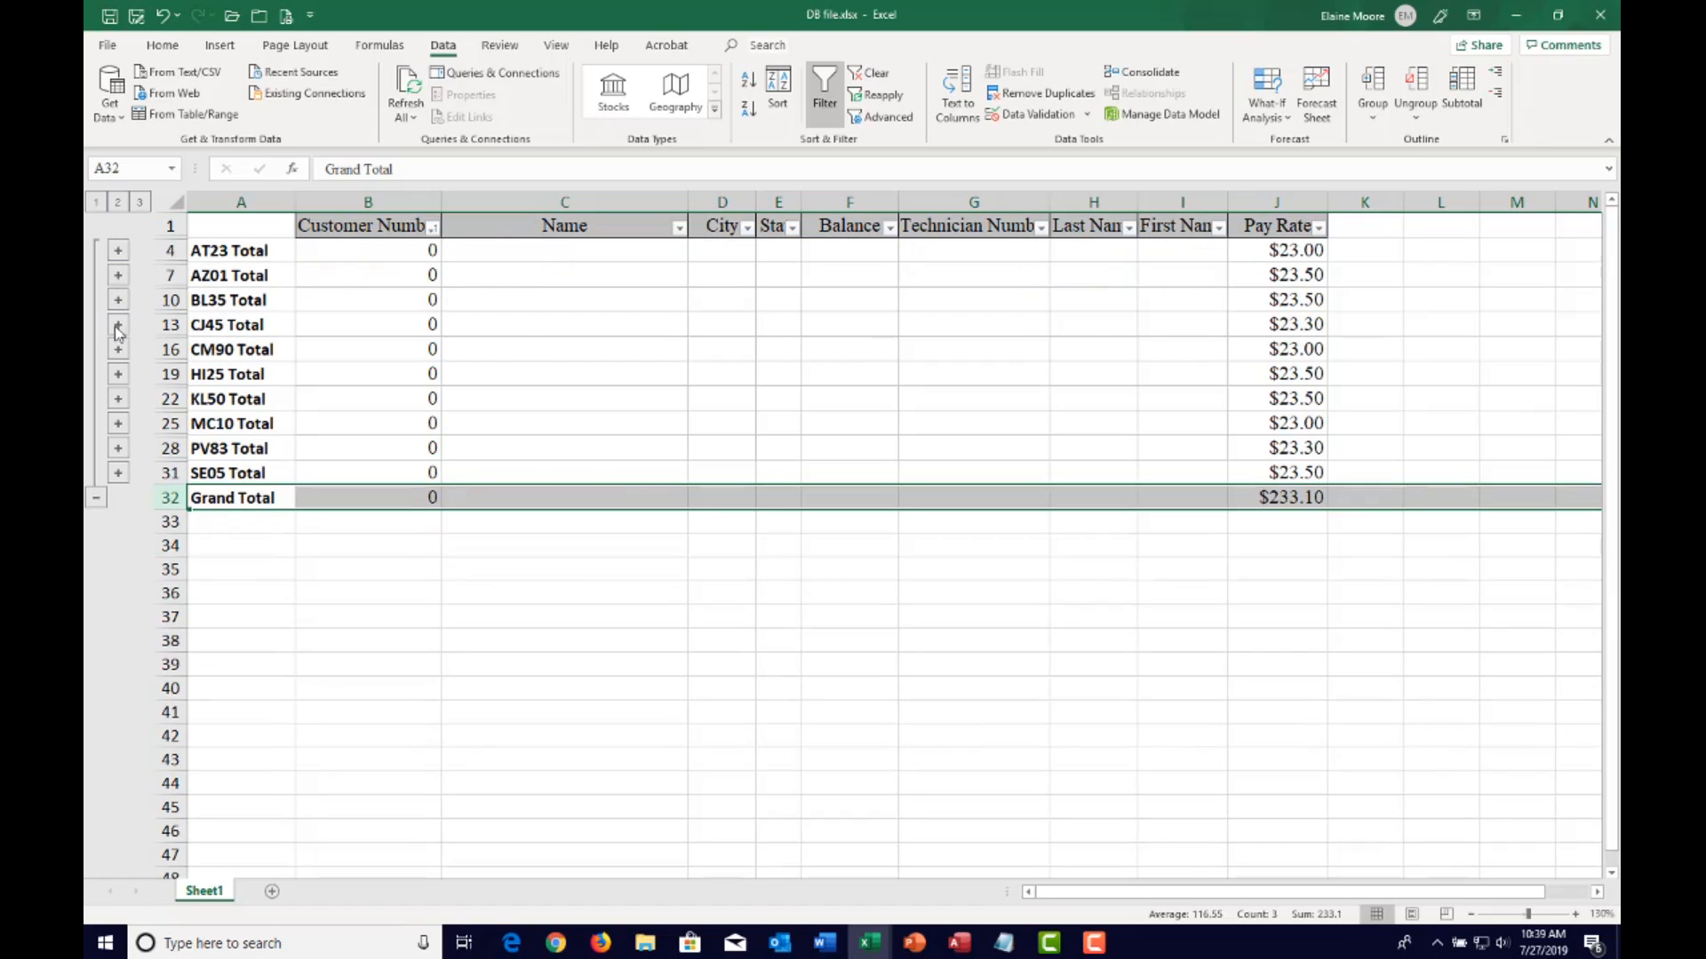
pyautogui.click(118, 327)
pyautogui.click(119, 424)
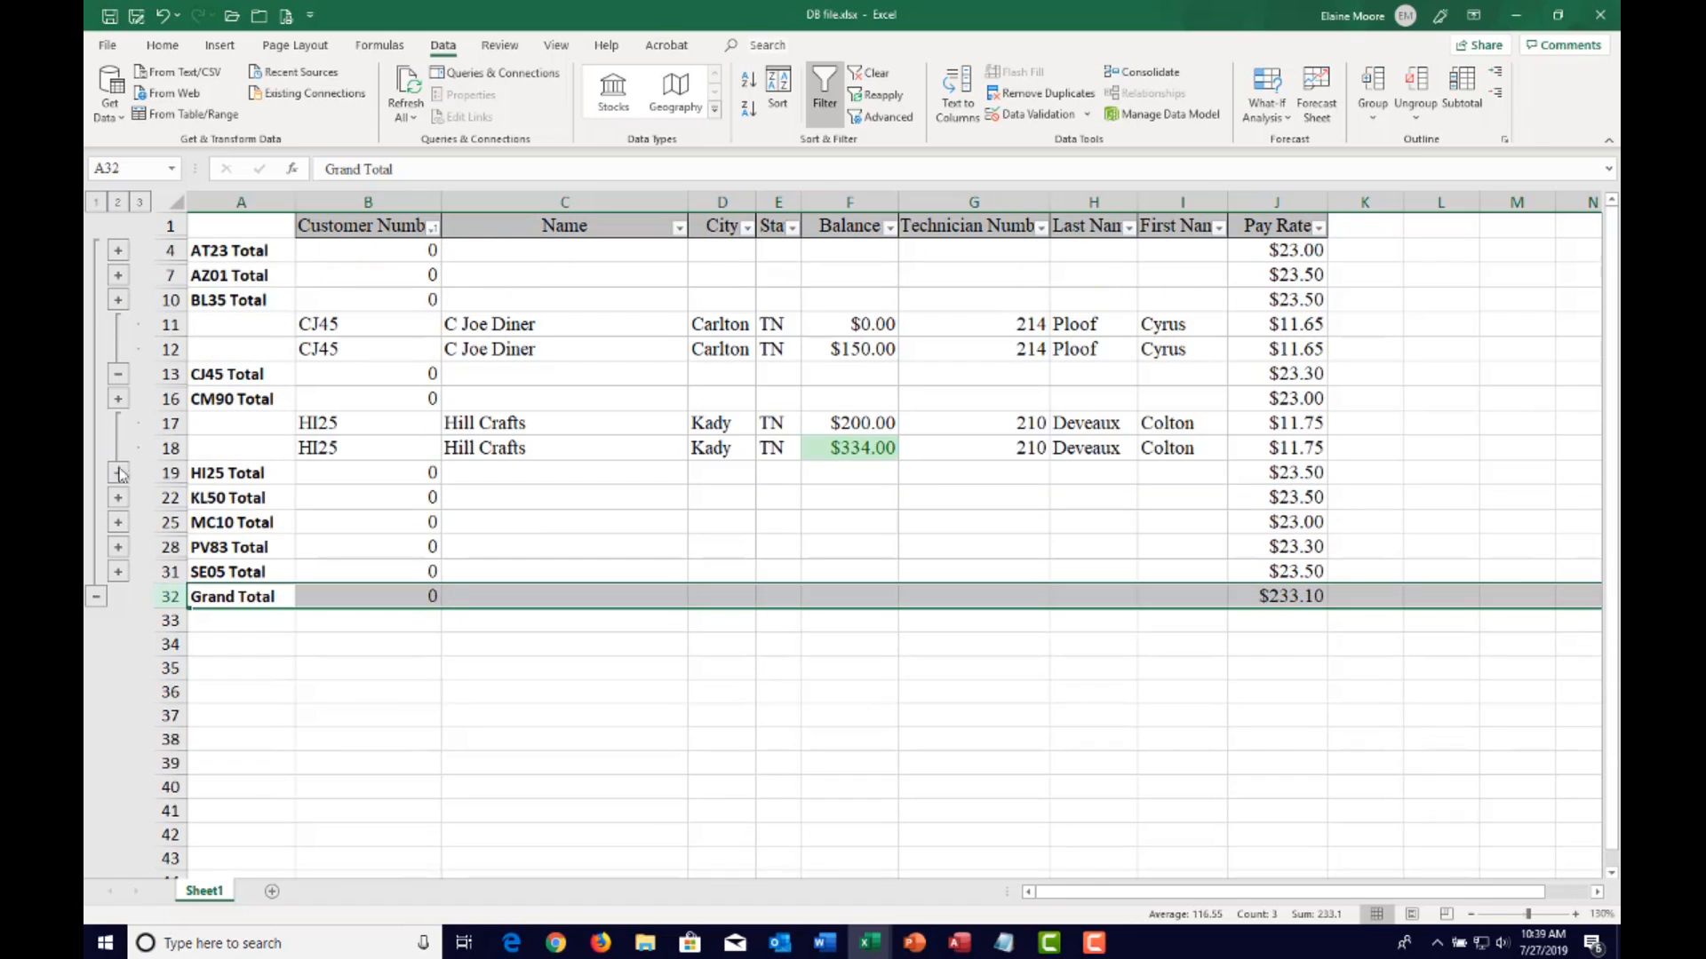
pyautogui.click(118, 523)
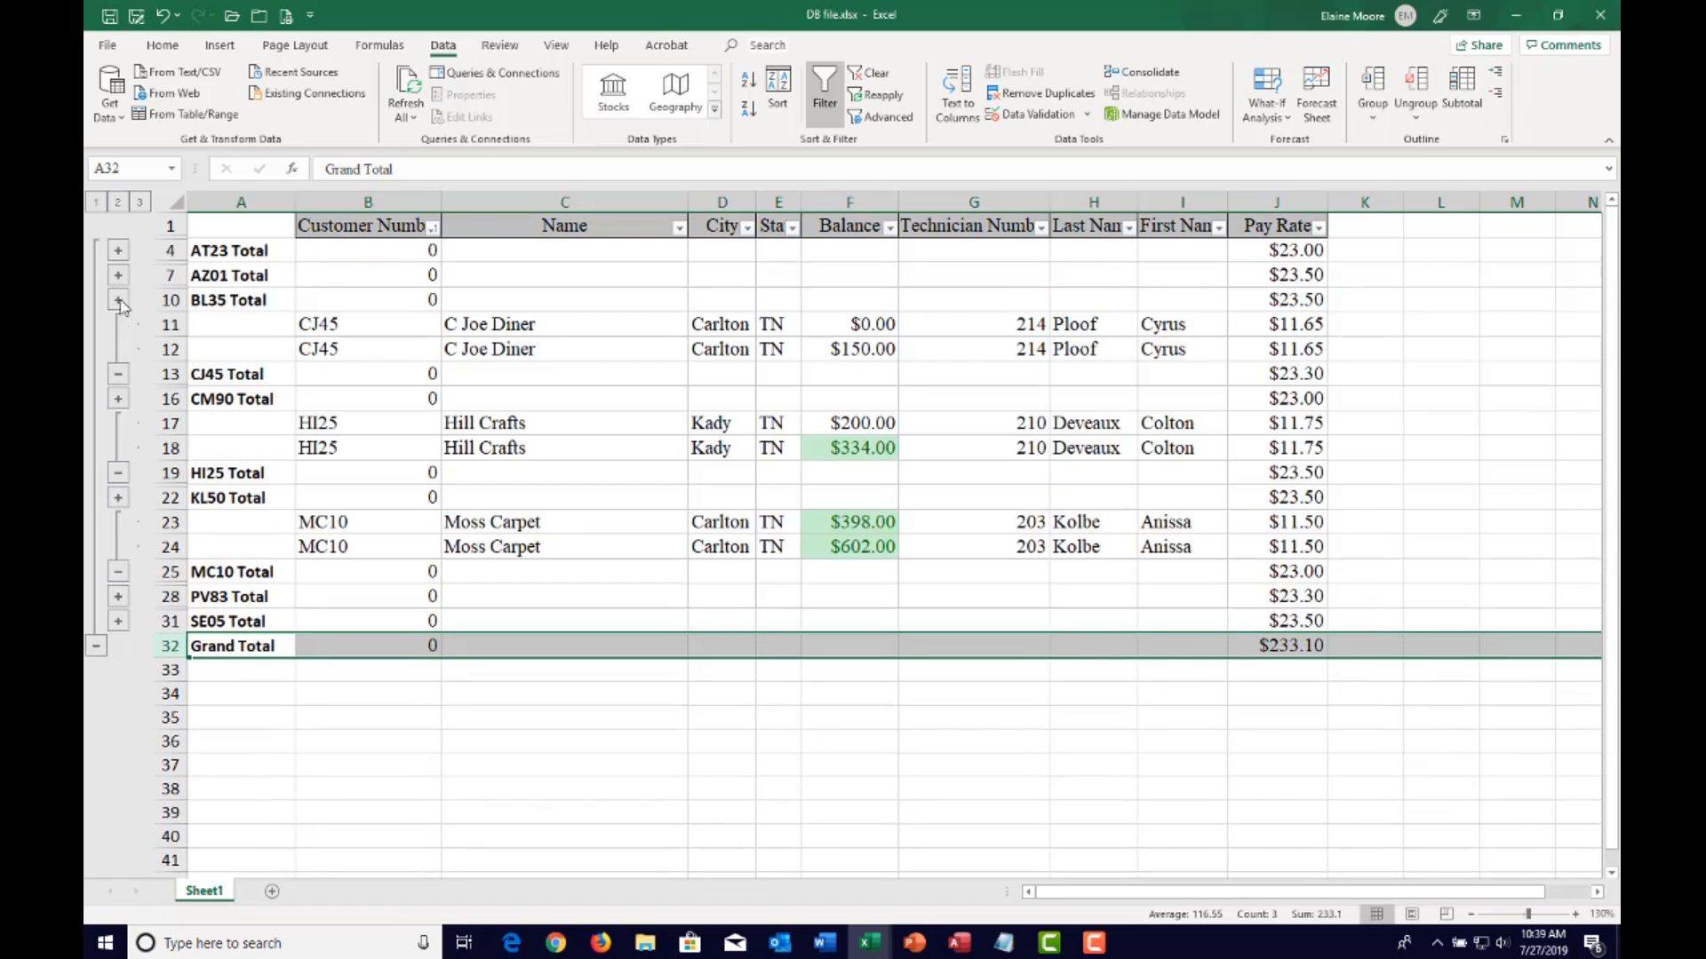
pyautogui.click(118, 377)
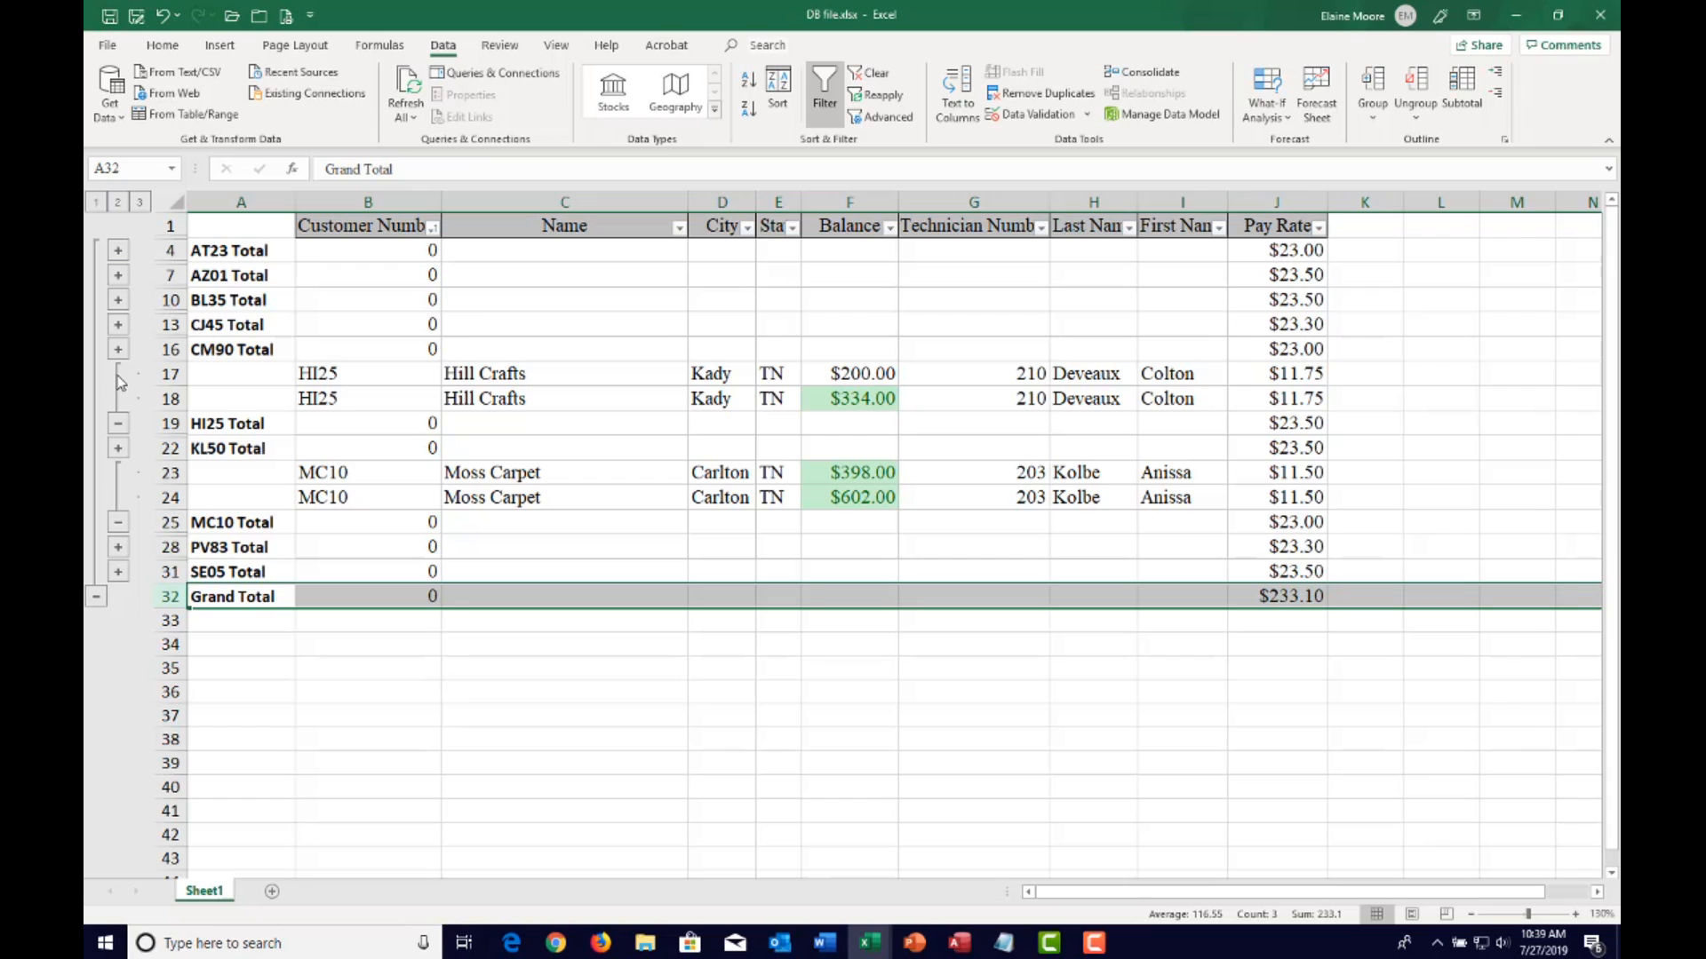
pyautogui.click(118, 423)
pyautogui.click(118, 472)
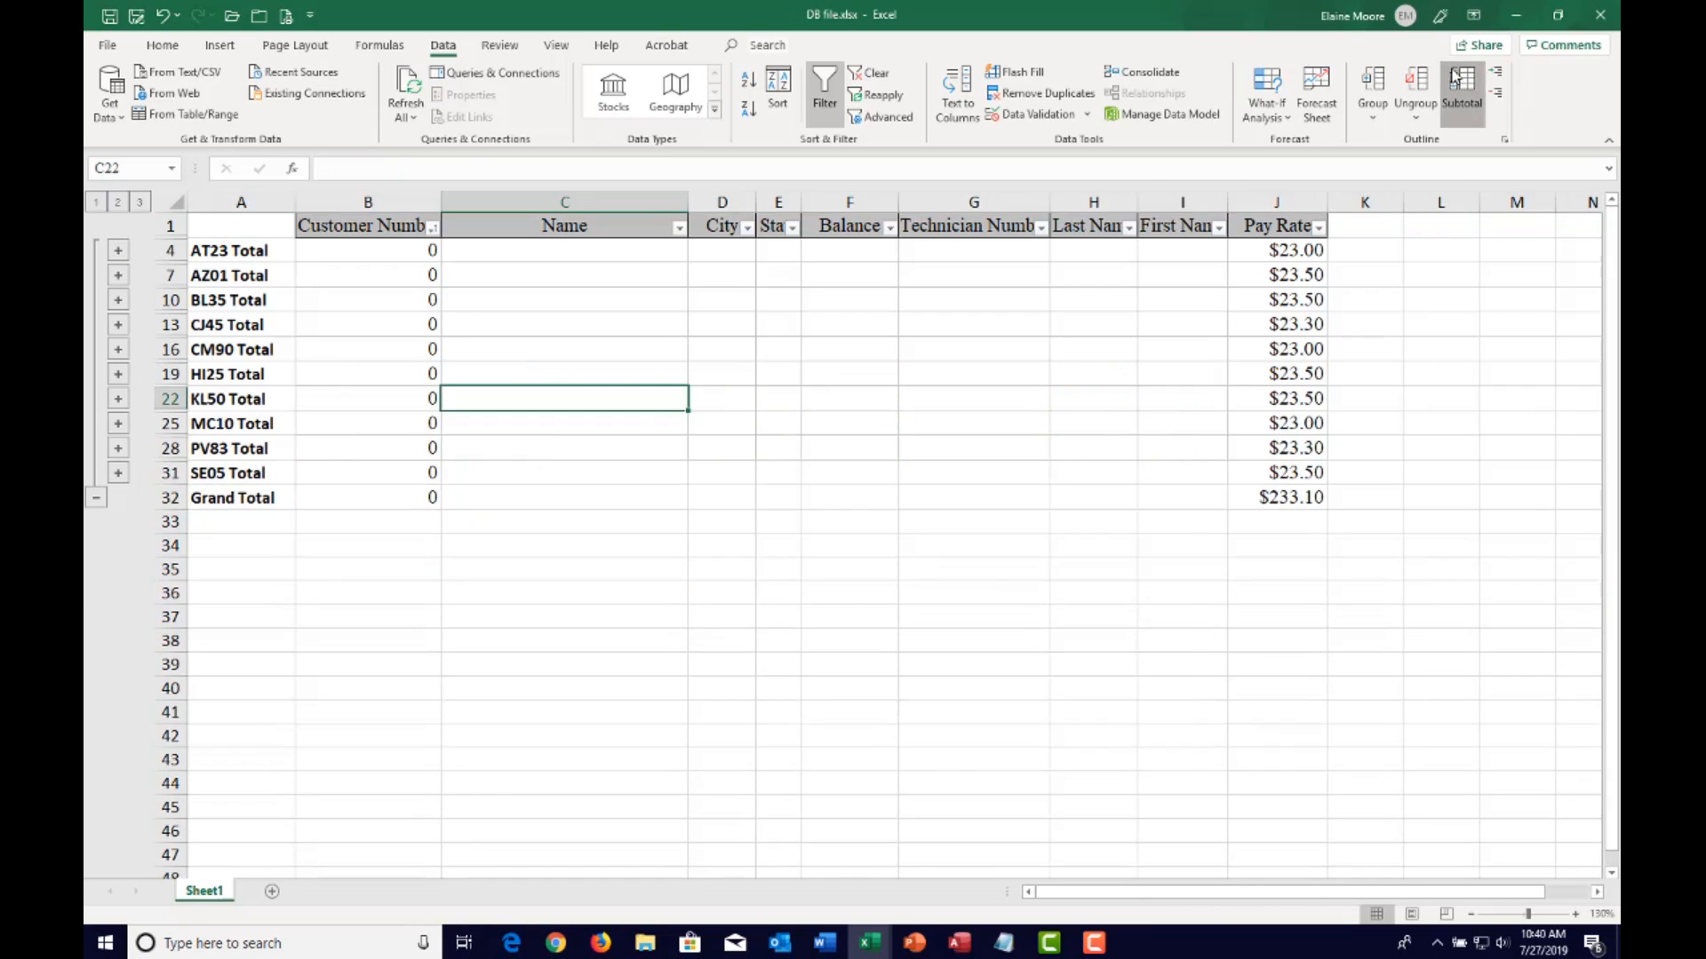
# Remove all Customer Number and Pay Rate subtotals from the table and select the empty column A
pyautogui.click(1461, 93)
pyautogui.click(992, 747)
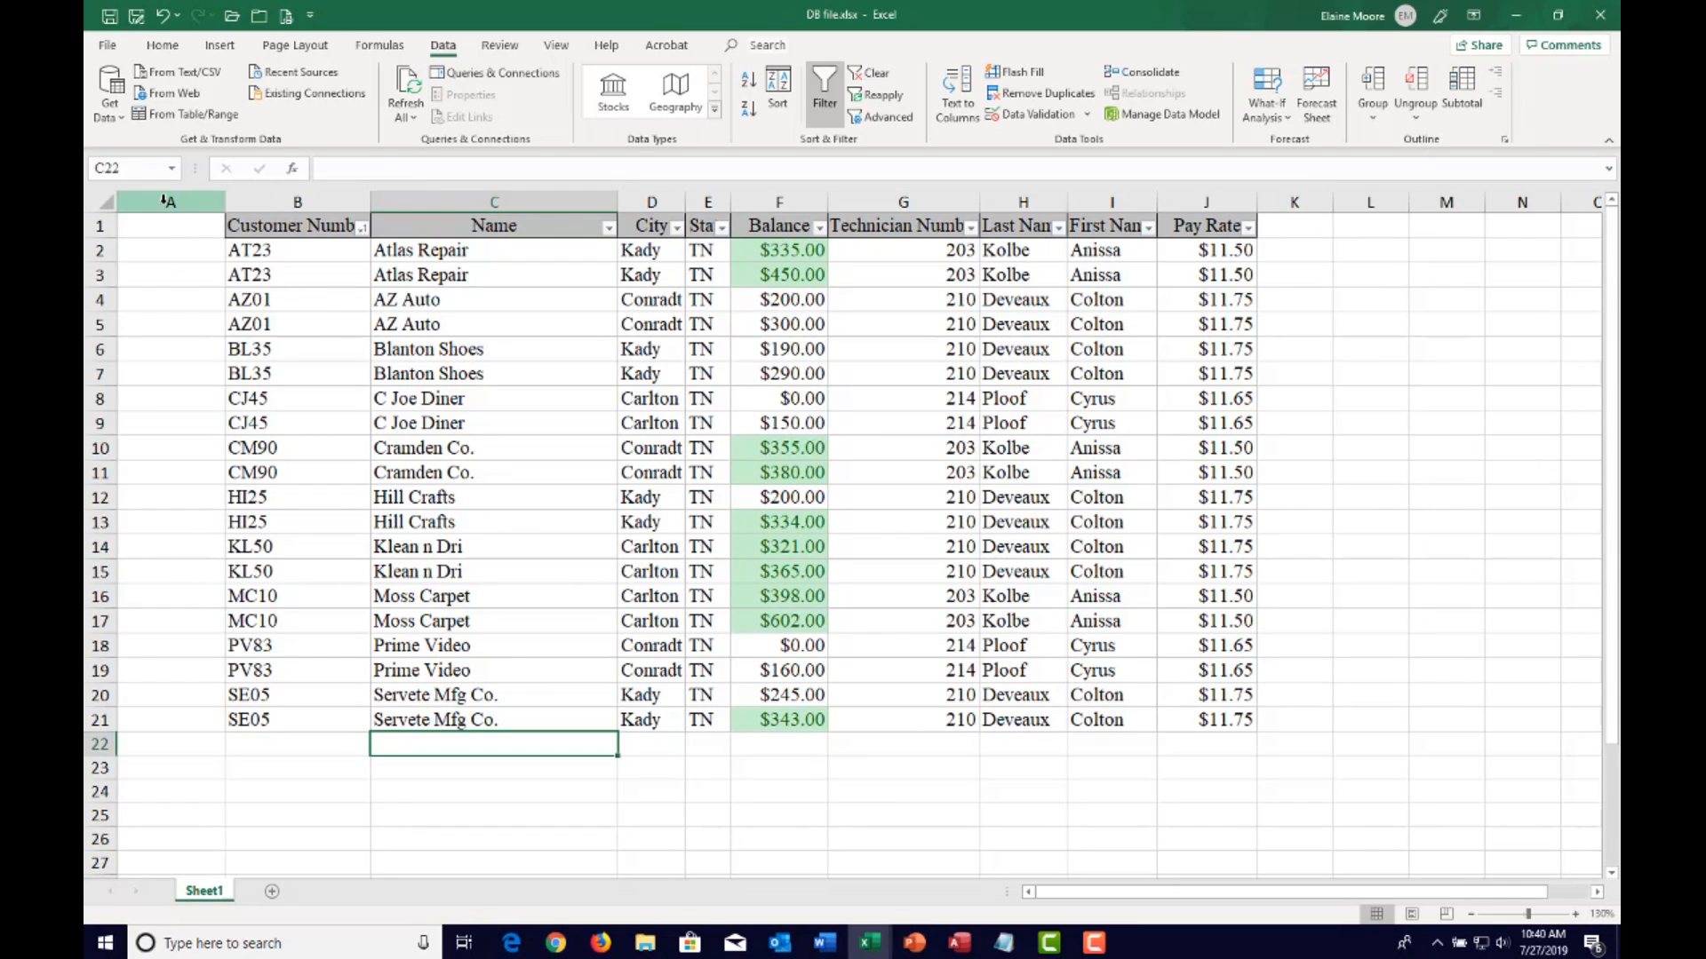
pyautogui.click(165, 203)
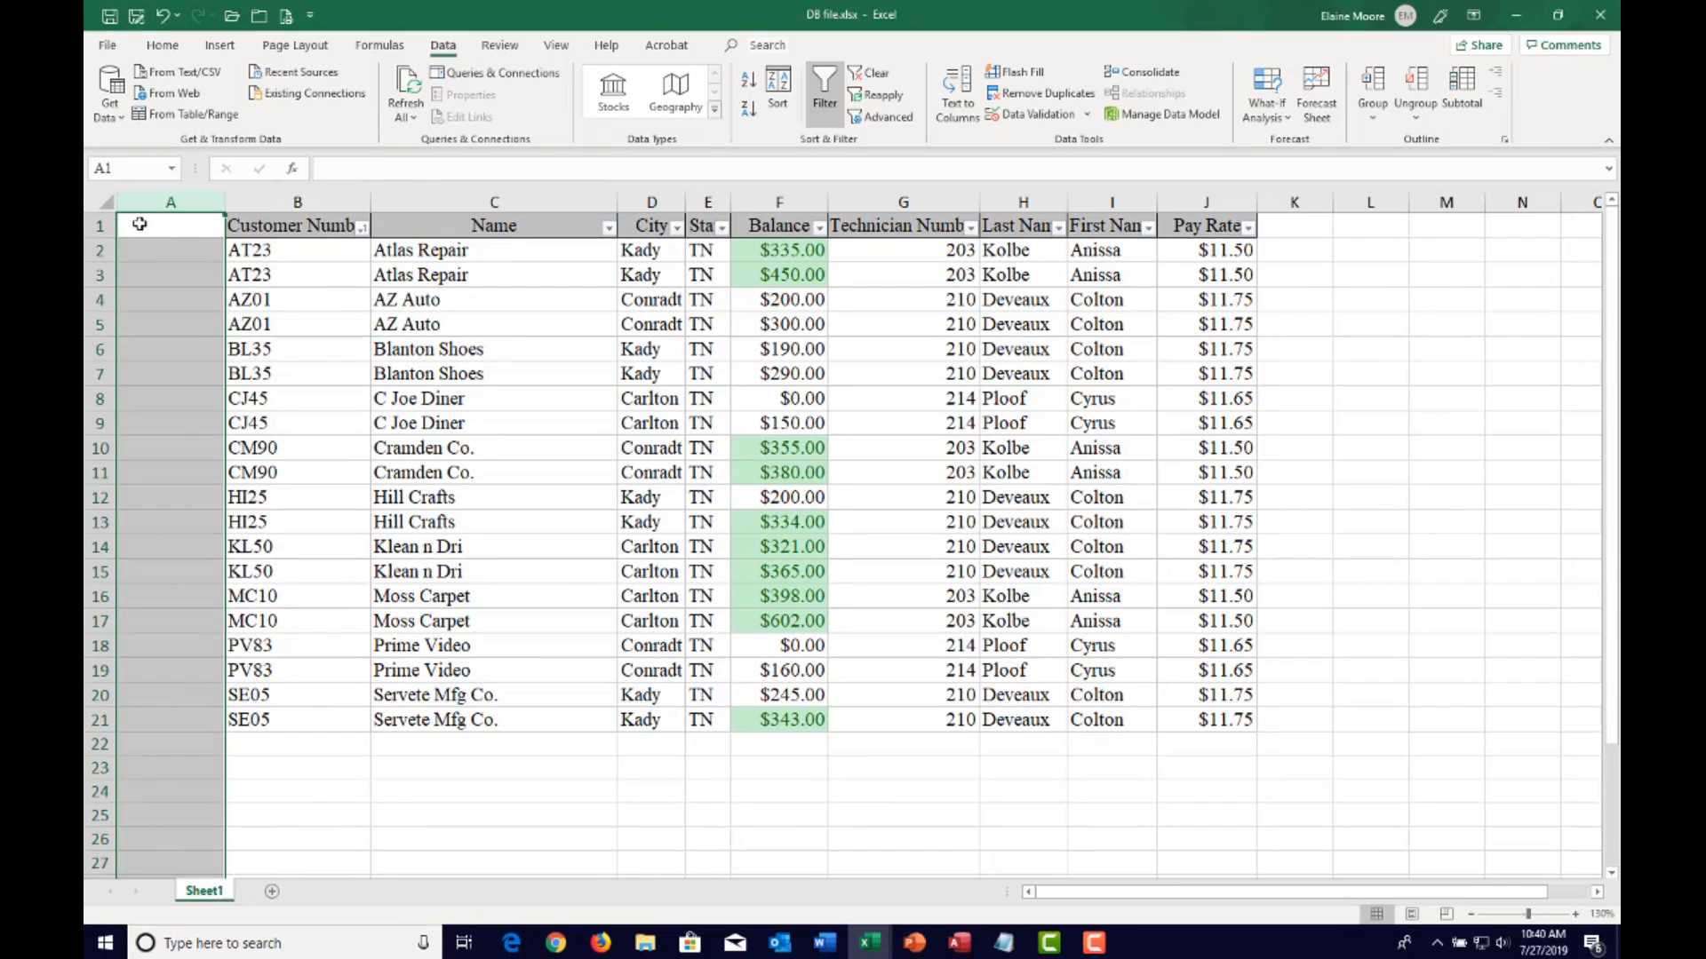
# Add Sum subtotals to table B1:J21 at each change in Customer Number, totalling Customer Number and Balance instead of Pay Rate
pyautogui.click(246, 252)
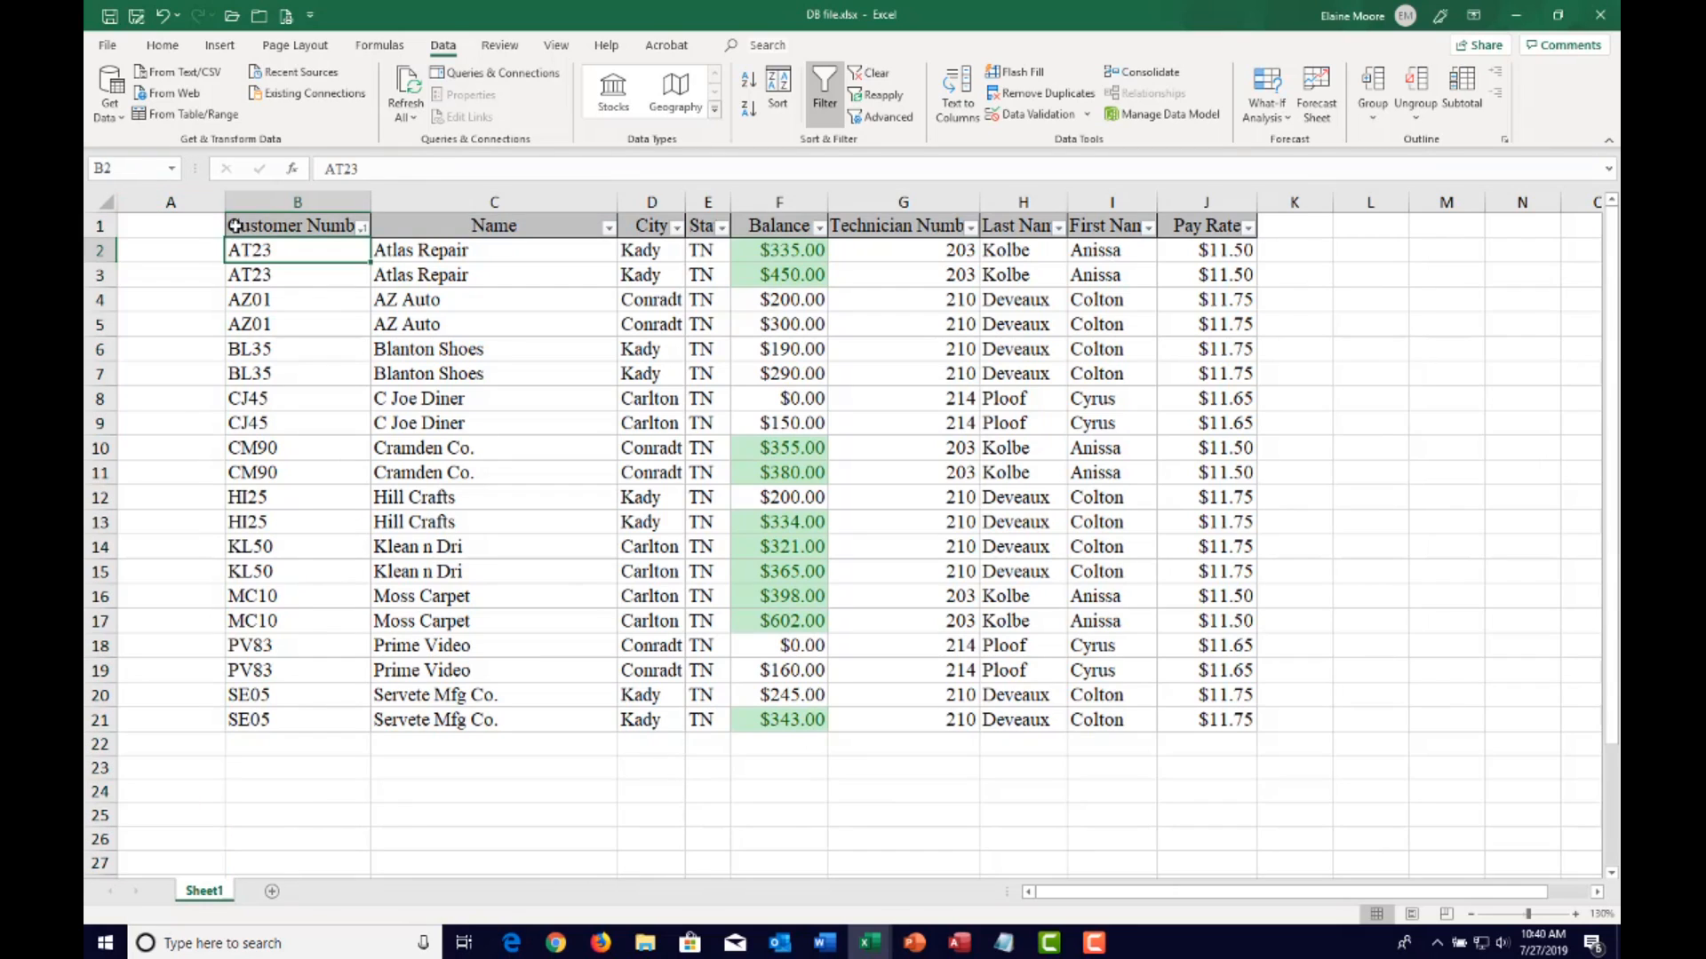
pyautogui.click(240, 227)
pyautogui.hotkey('ctrl', 'a')
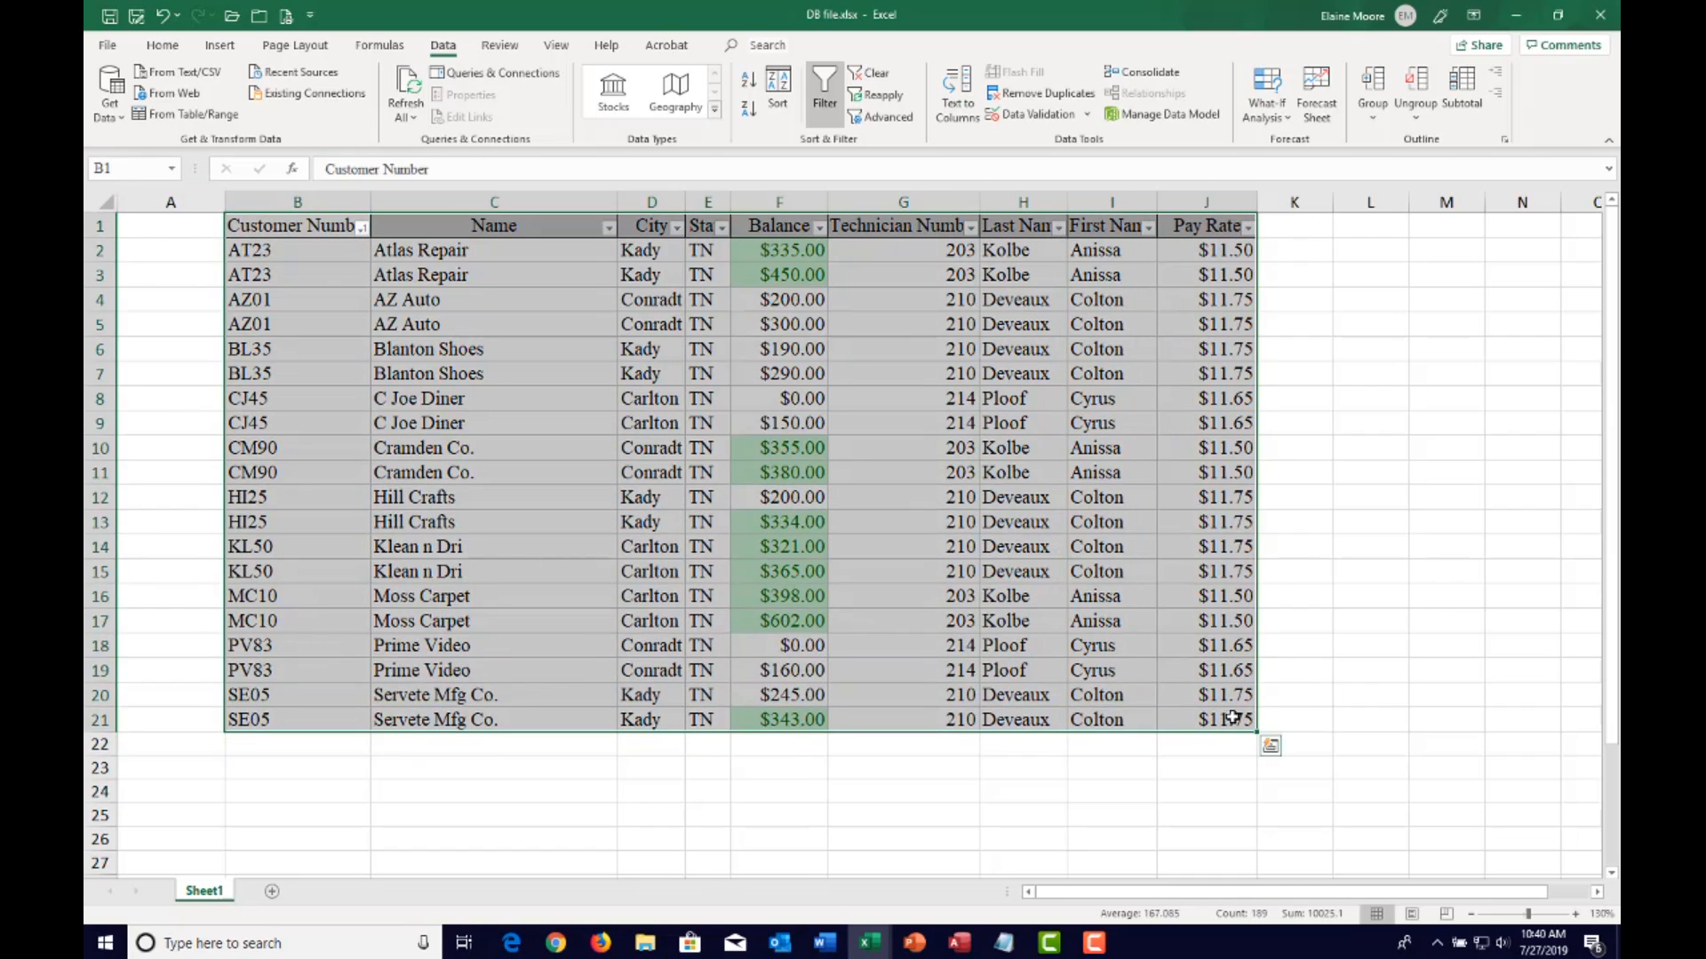
pyautogui.click(1464, 94)
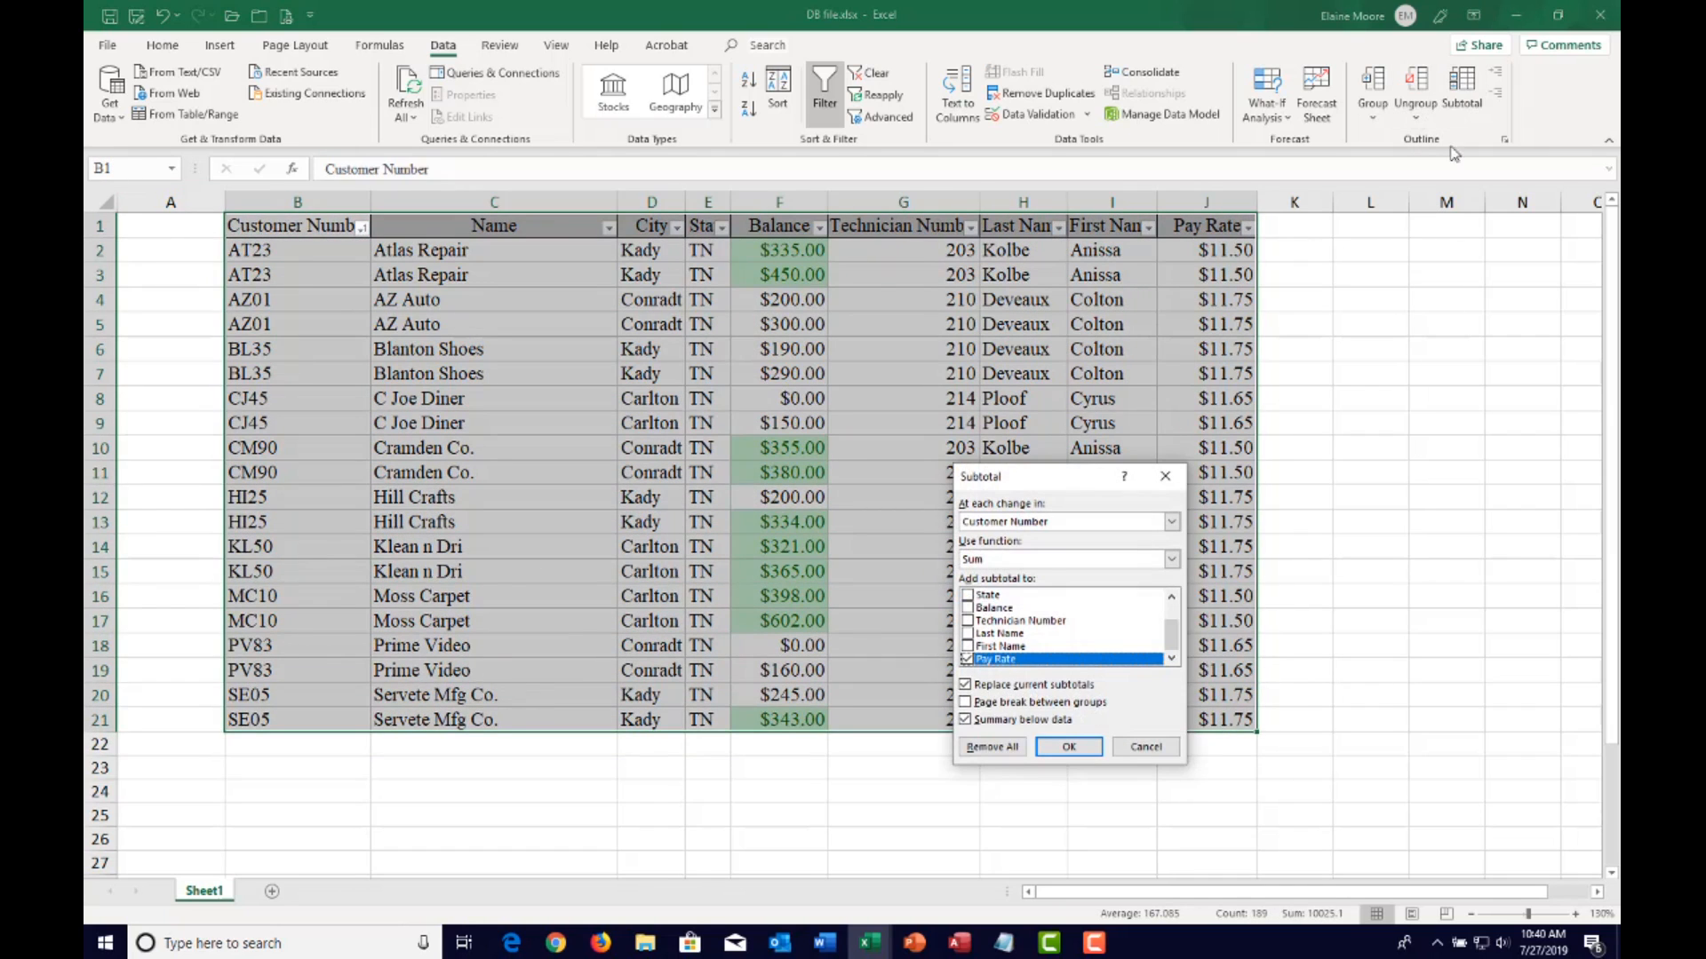
pyautogui.click(967, 660)
pyautogui.click(967, 609)
pyautogui.scroll(1, 1032, 649)
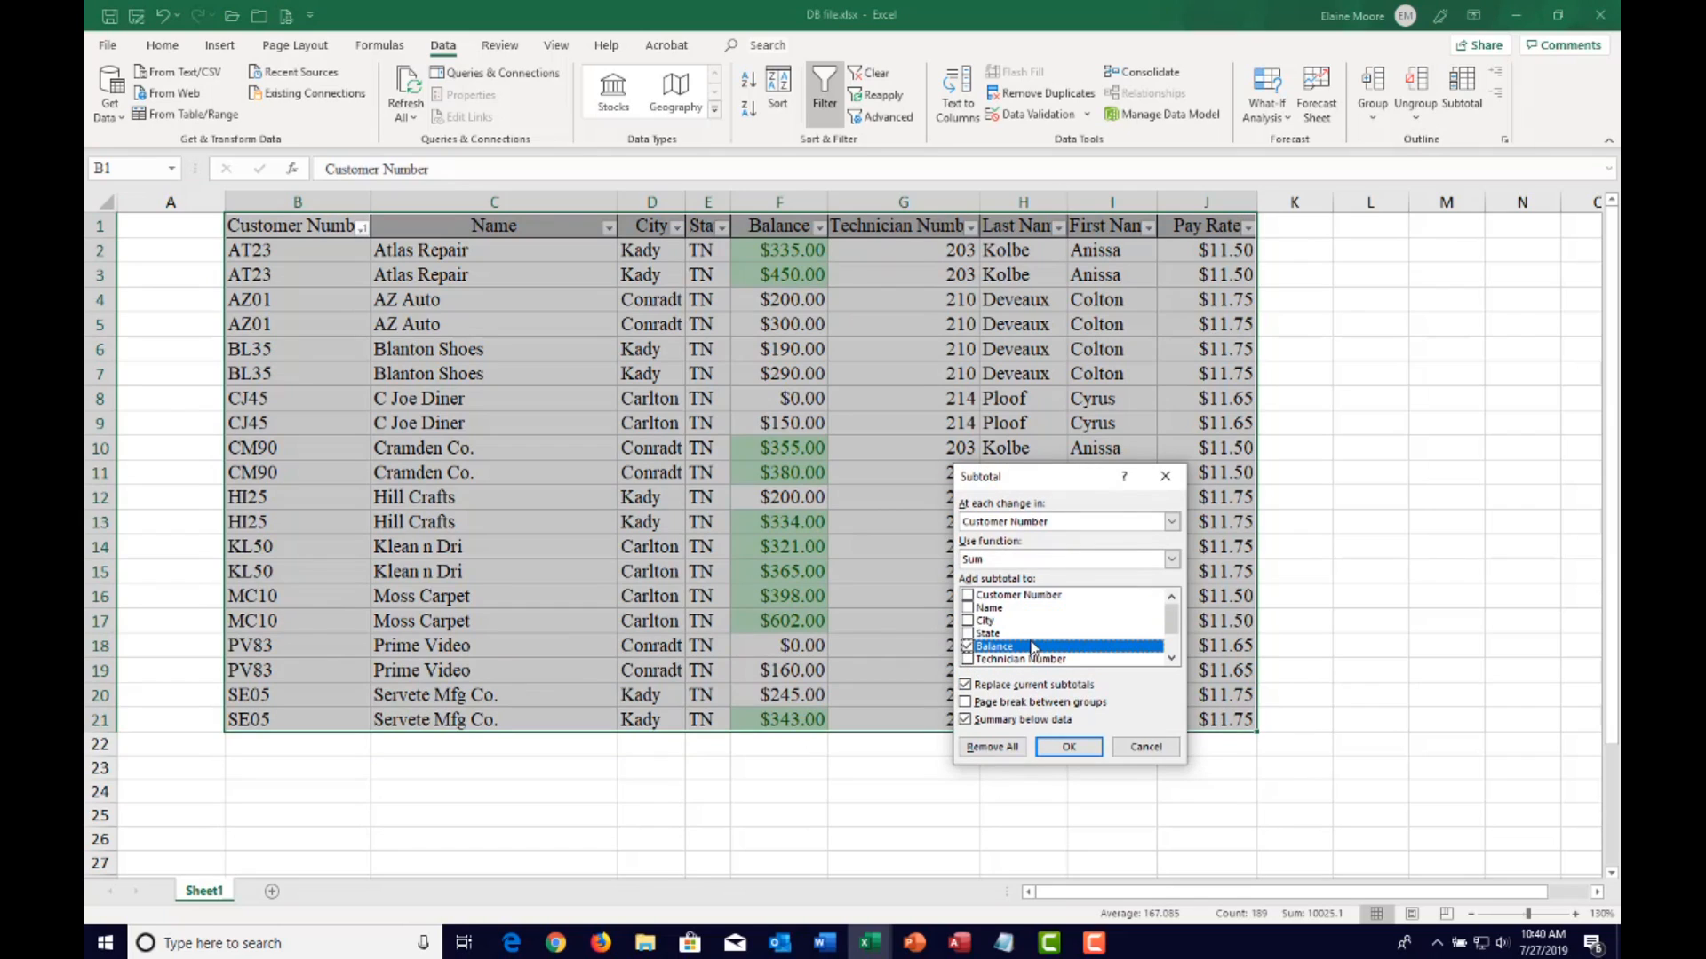
pyautogui.click(967, 595)
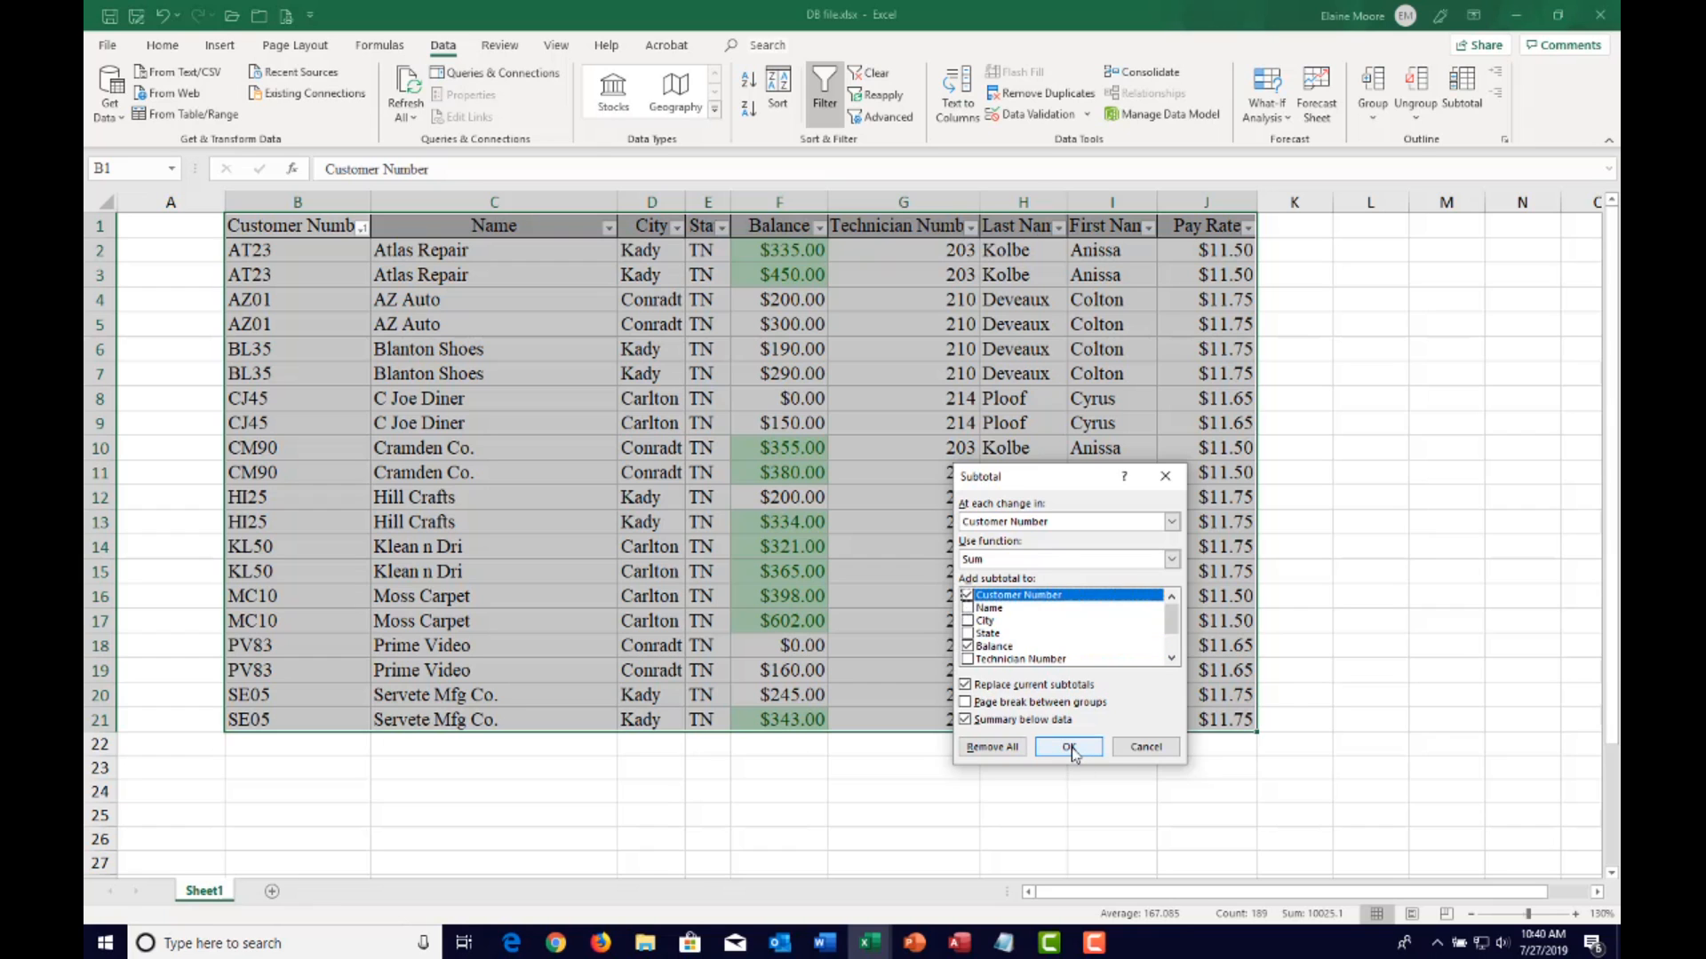
pyautogui.click(1070, 748)
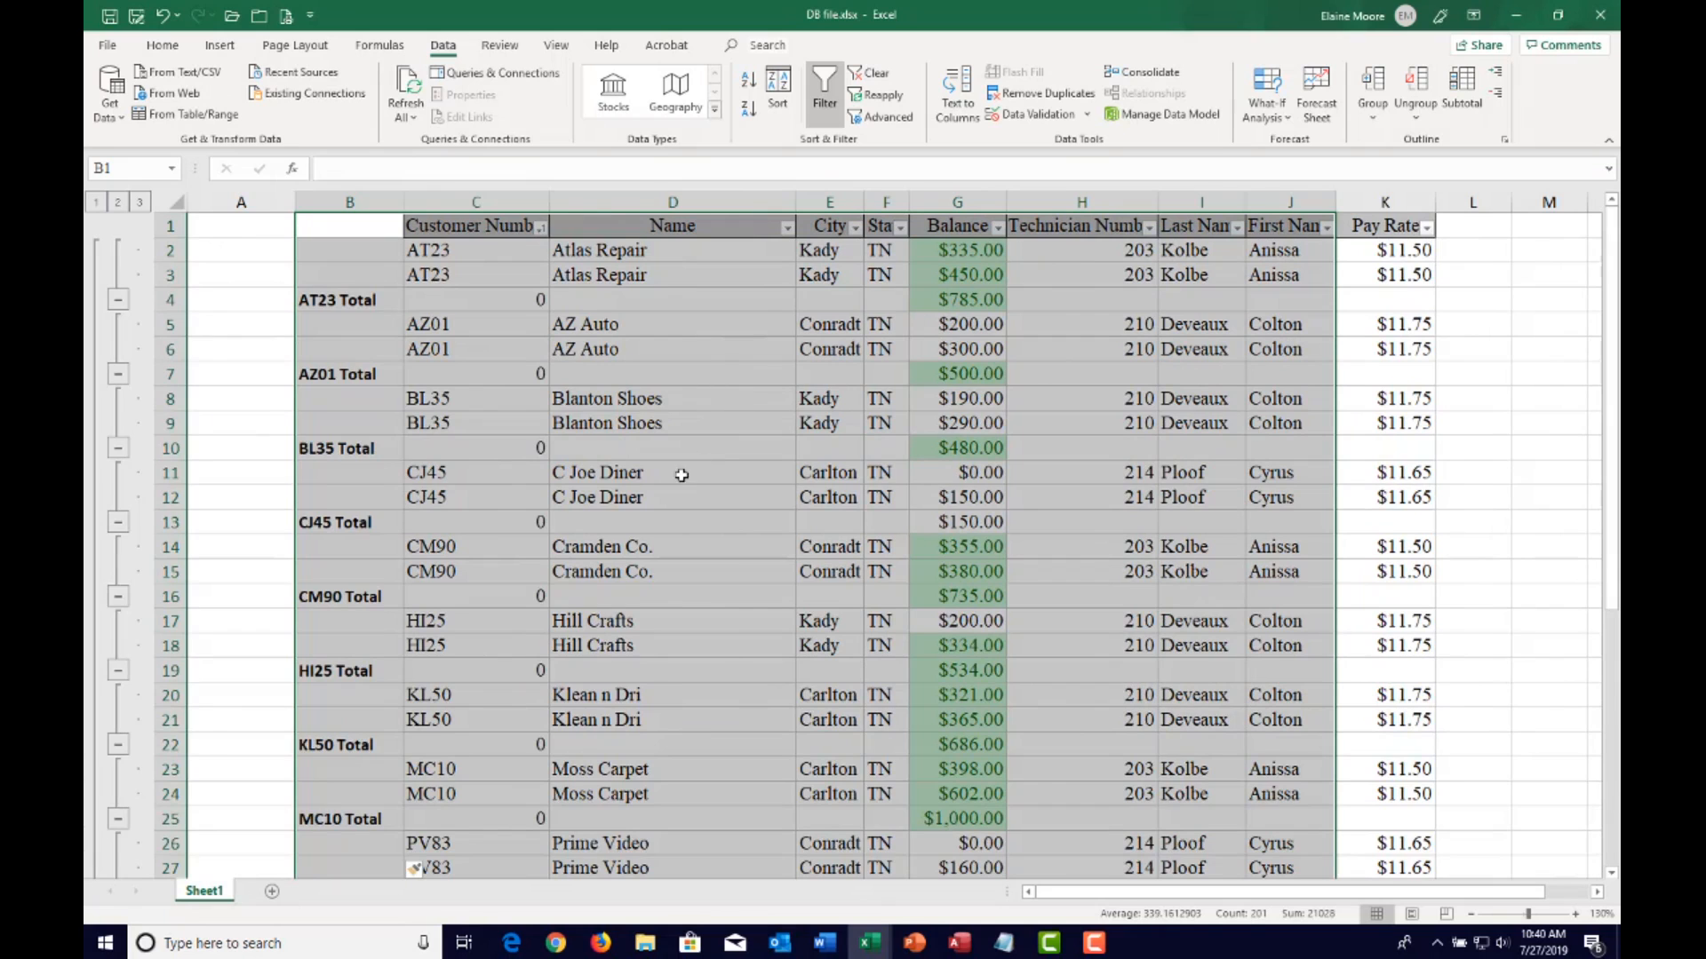
# Examine the AT23 balance subtotal and its label, and collapse the outline to show only the subtotals and grand total
pyautogui.scroll(-1, 484, 312)
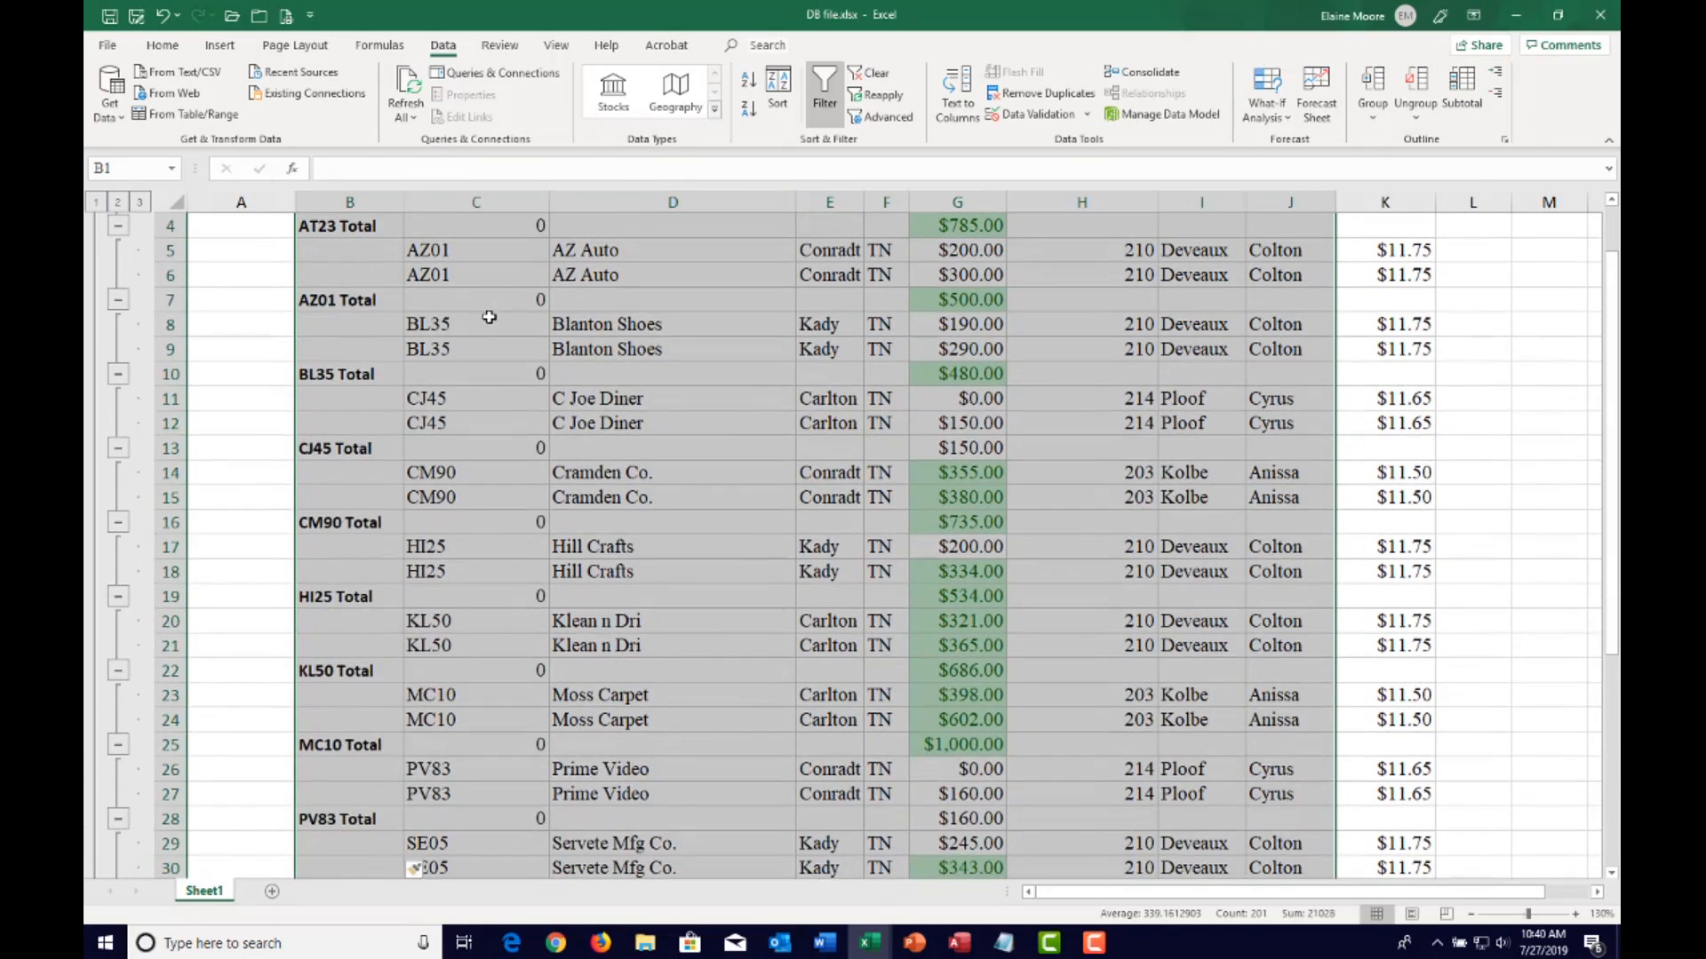
pyautogui.scroll(1, 489, 317)
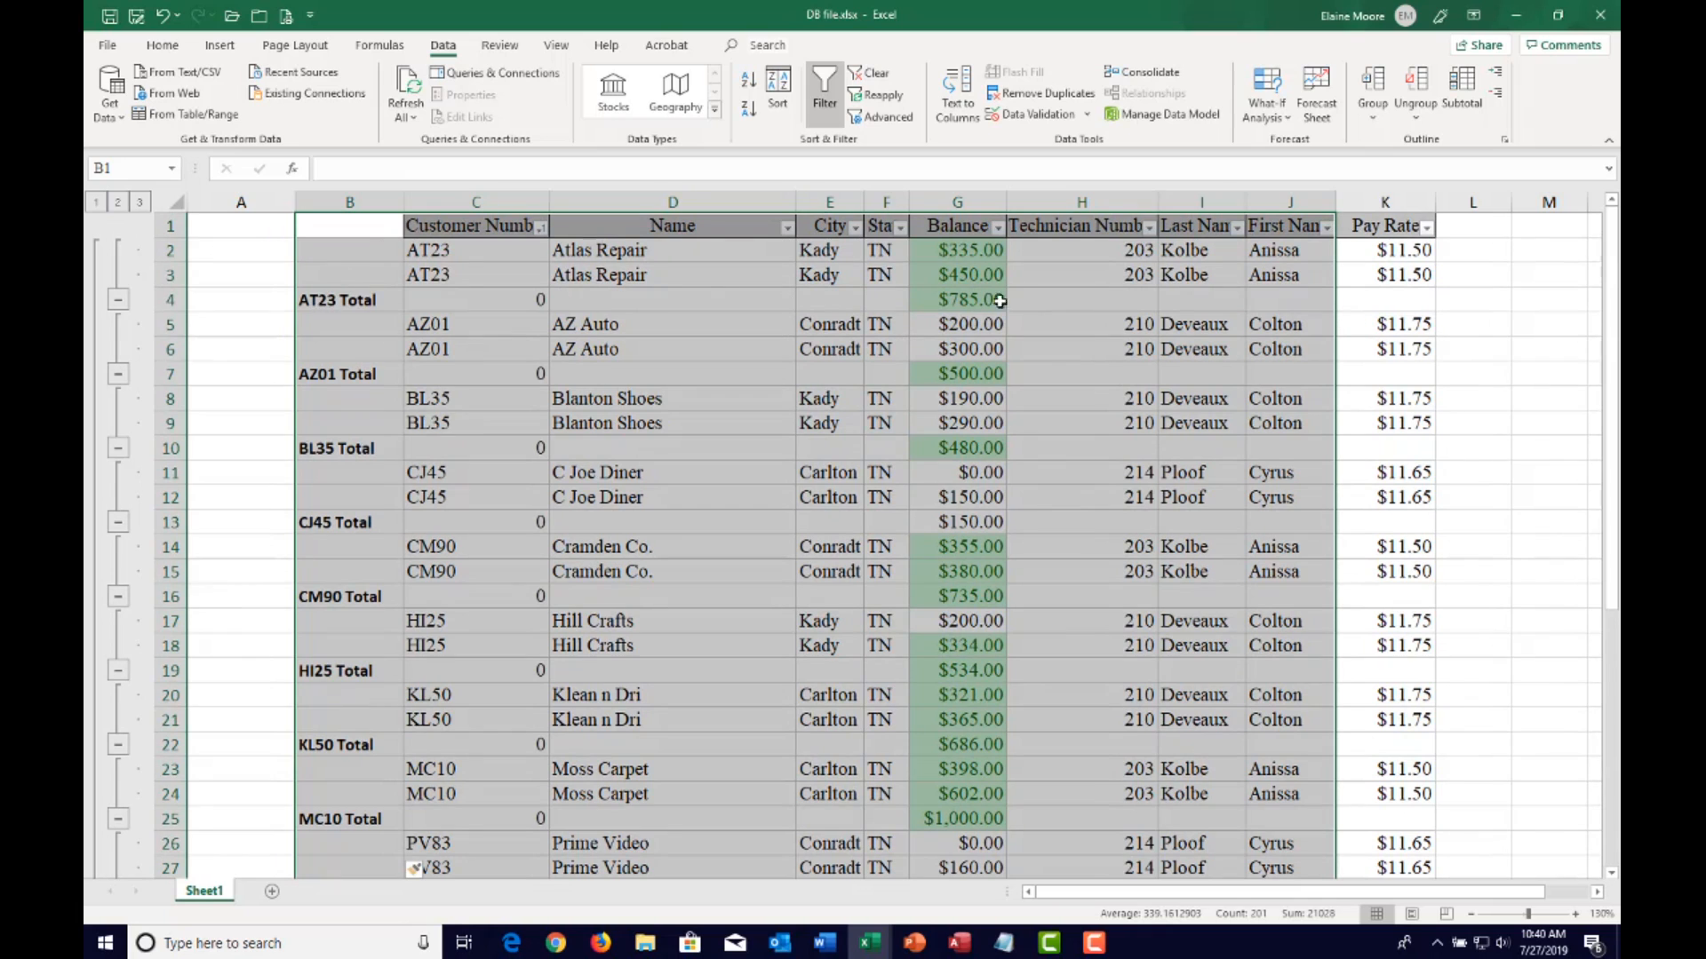
pyautogui.click(942, 297)
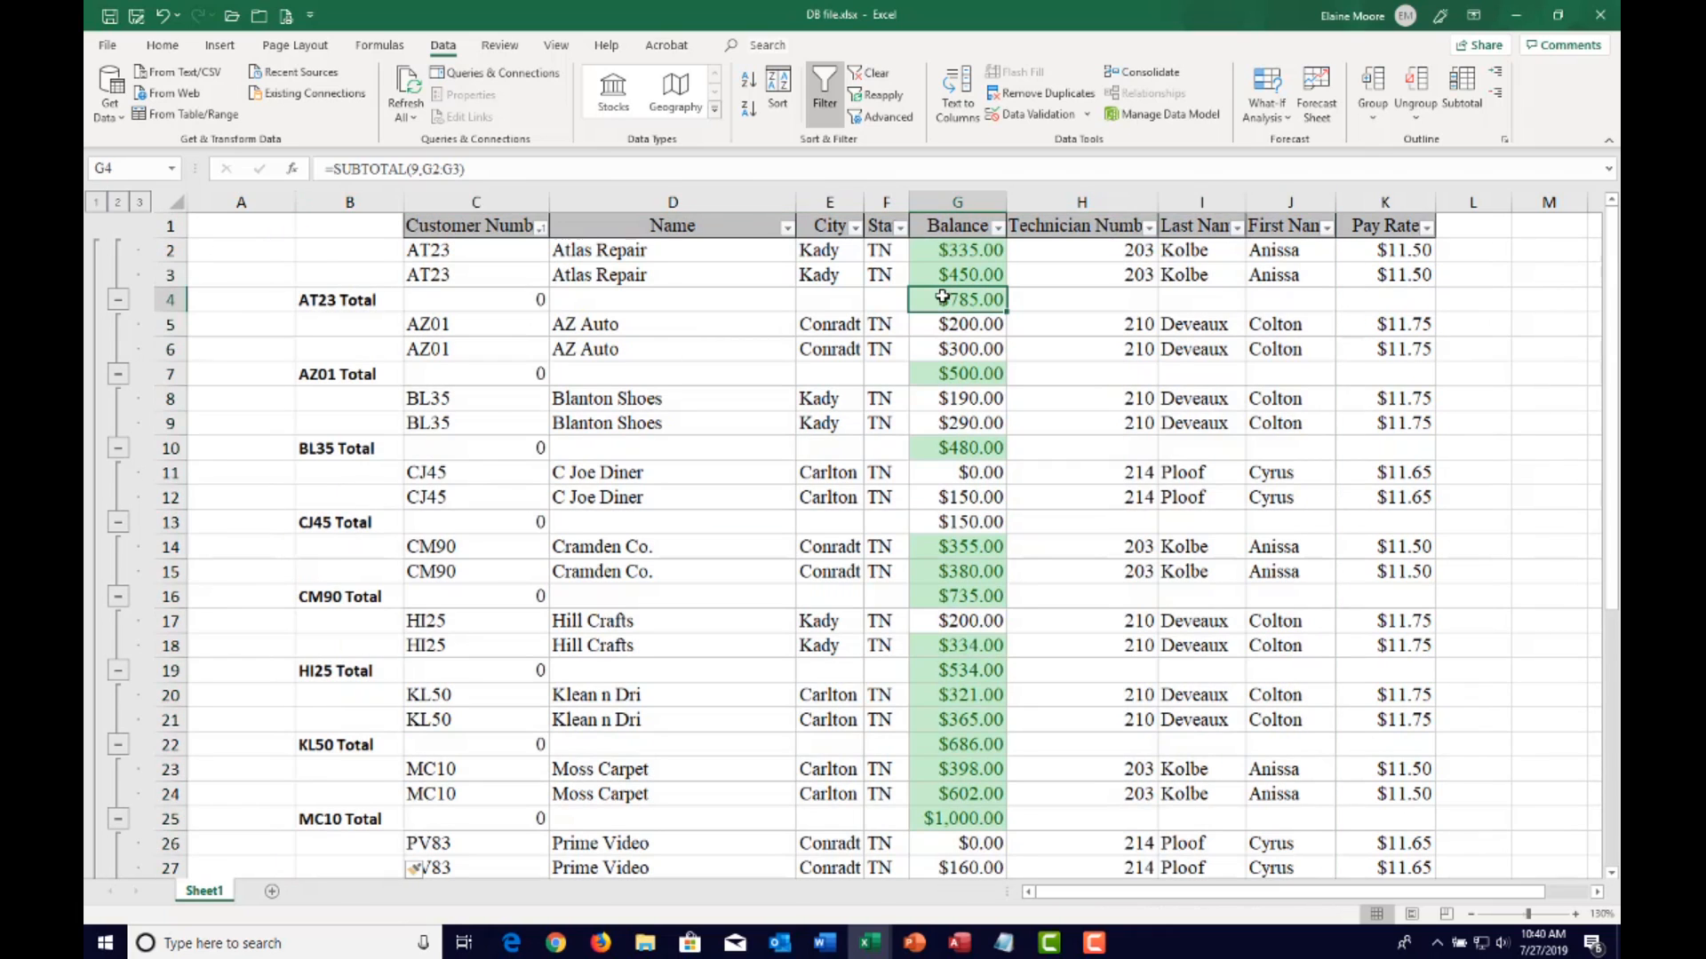
pyautogui.click(347, 300)
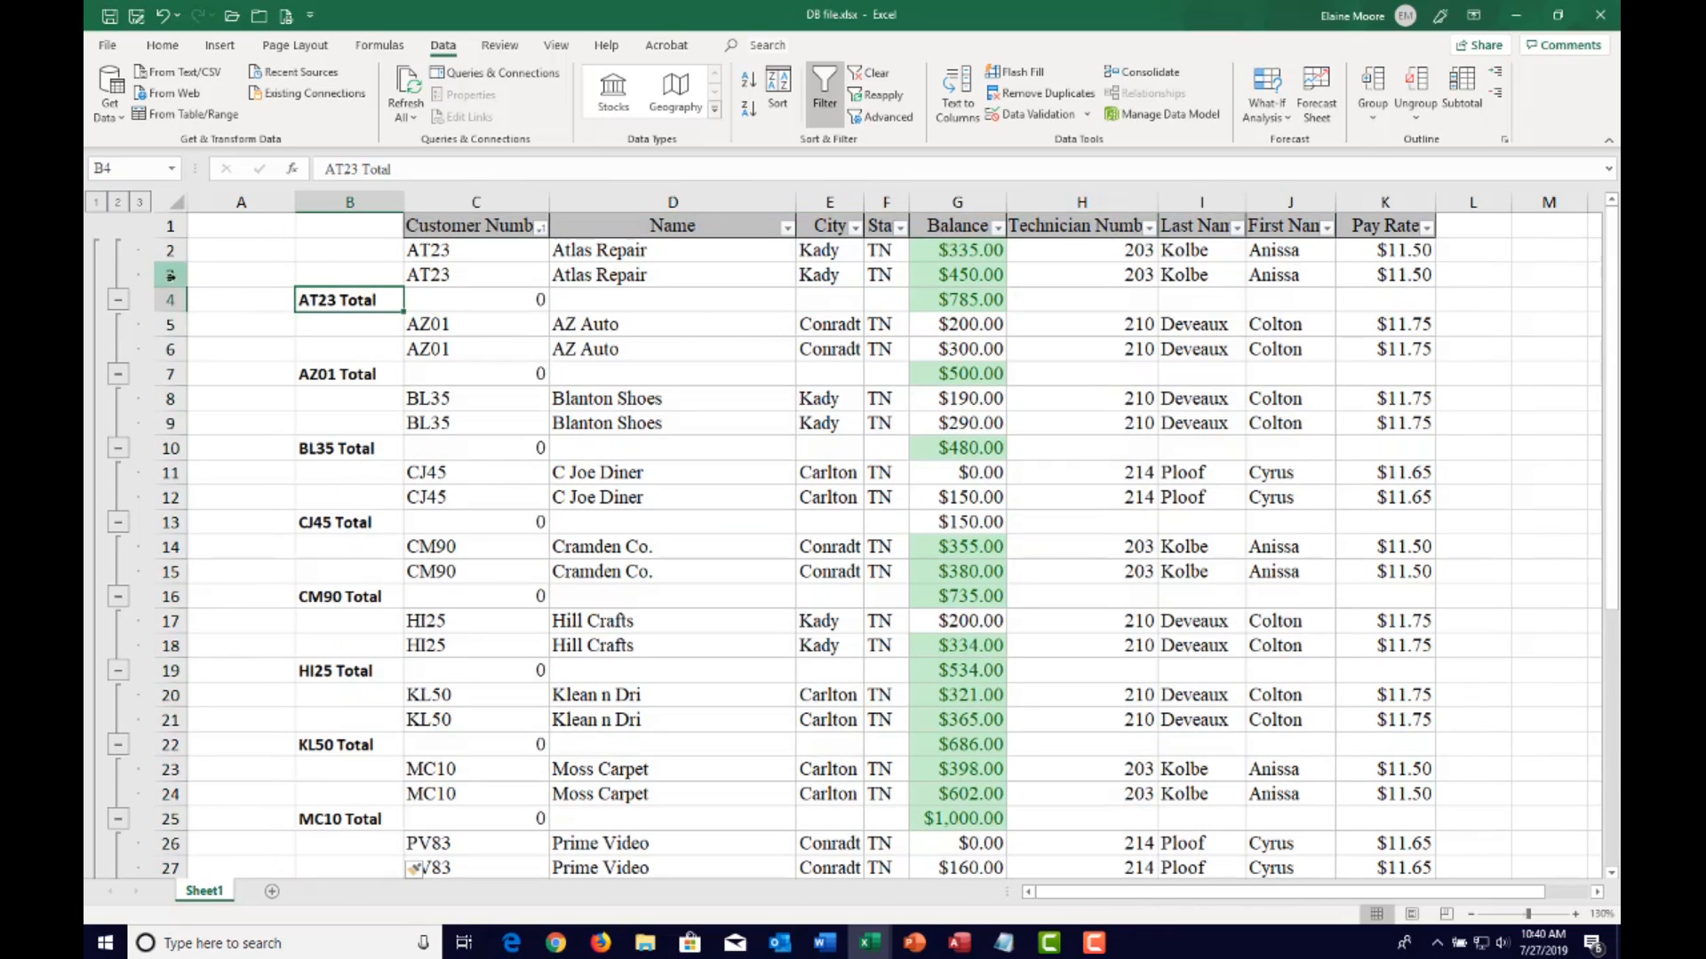
pyautogui.click(119, 204)
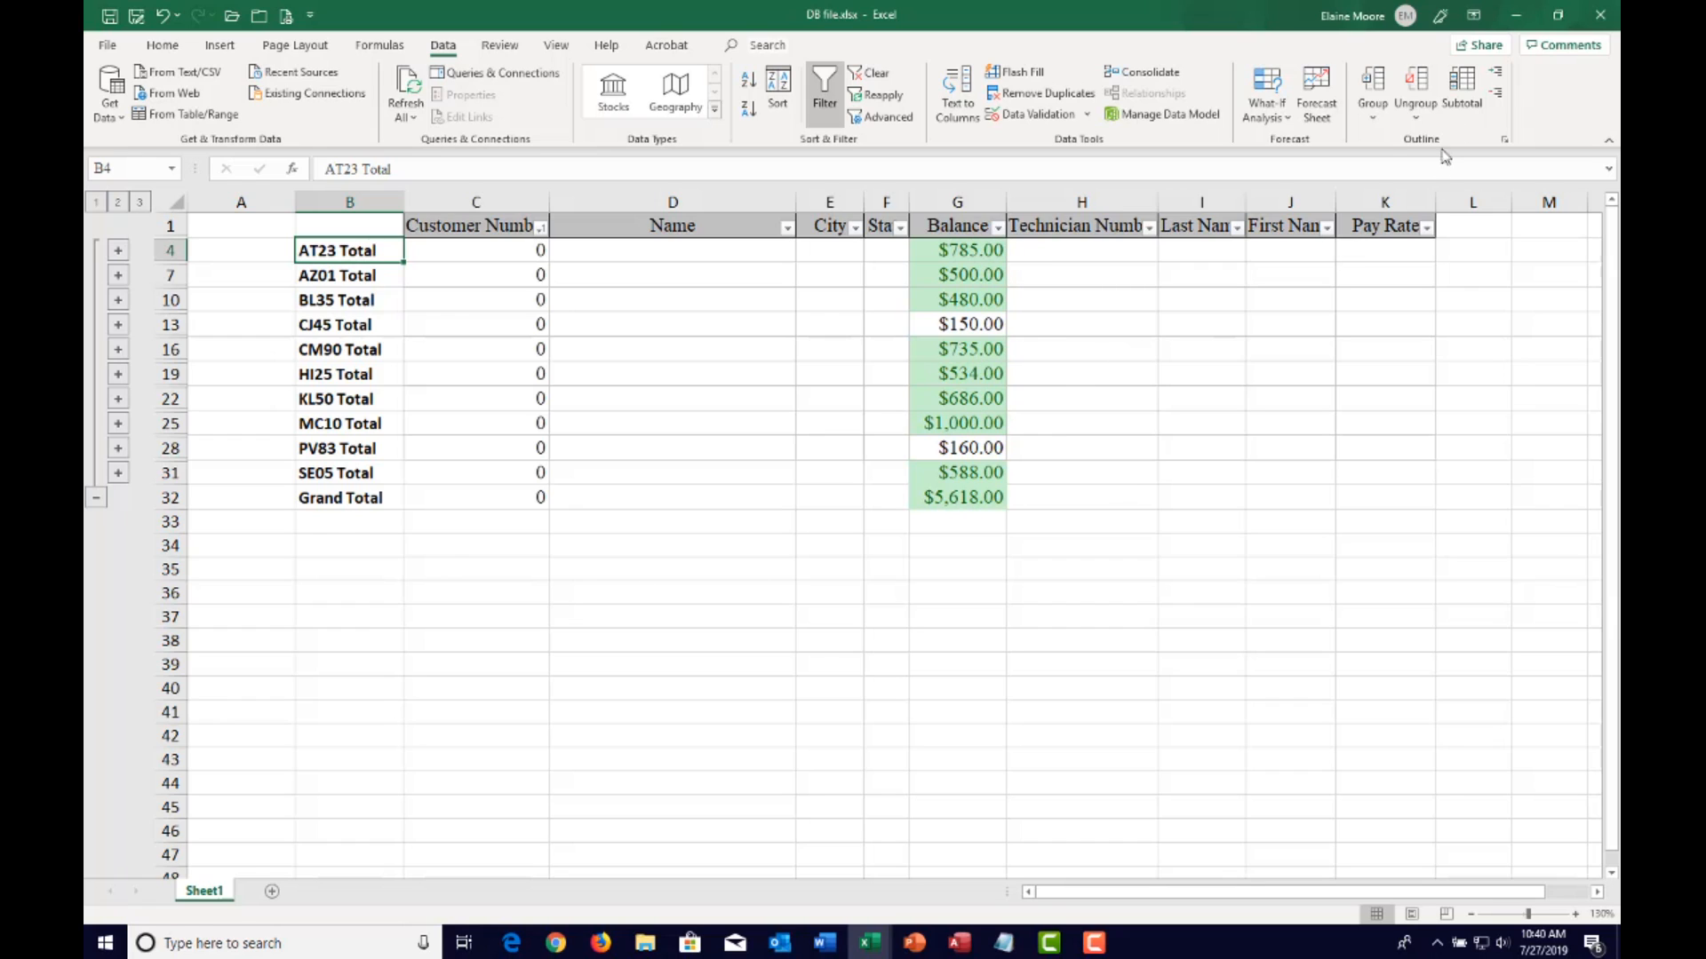
# Remove the Balance subtotals from the table and delete the empty columns A and B
pyautogui.click(1462, 93)
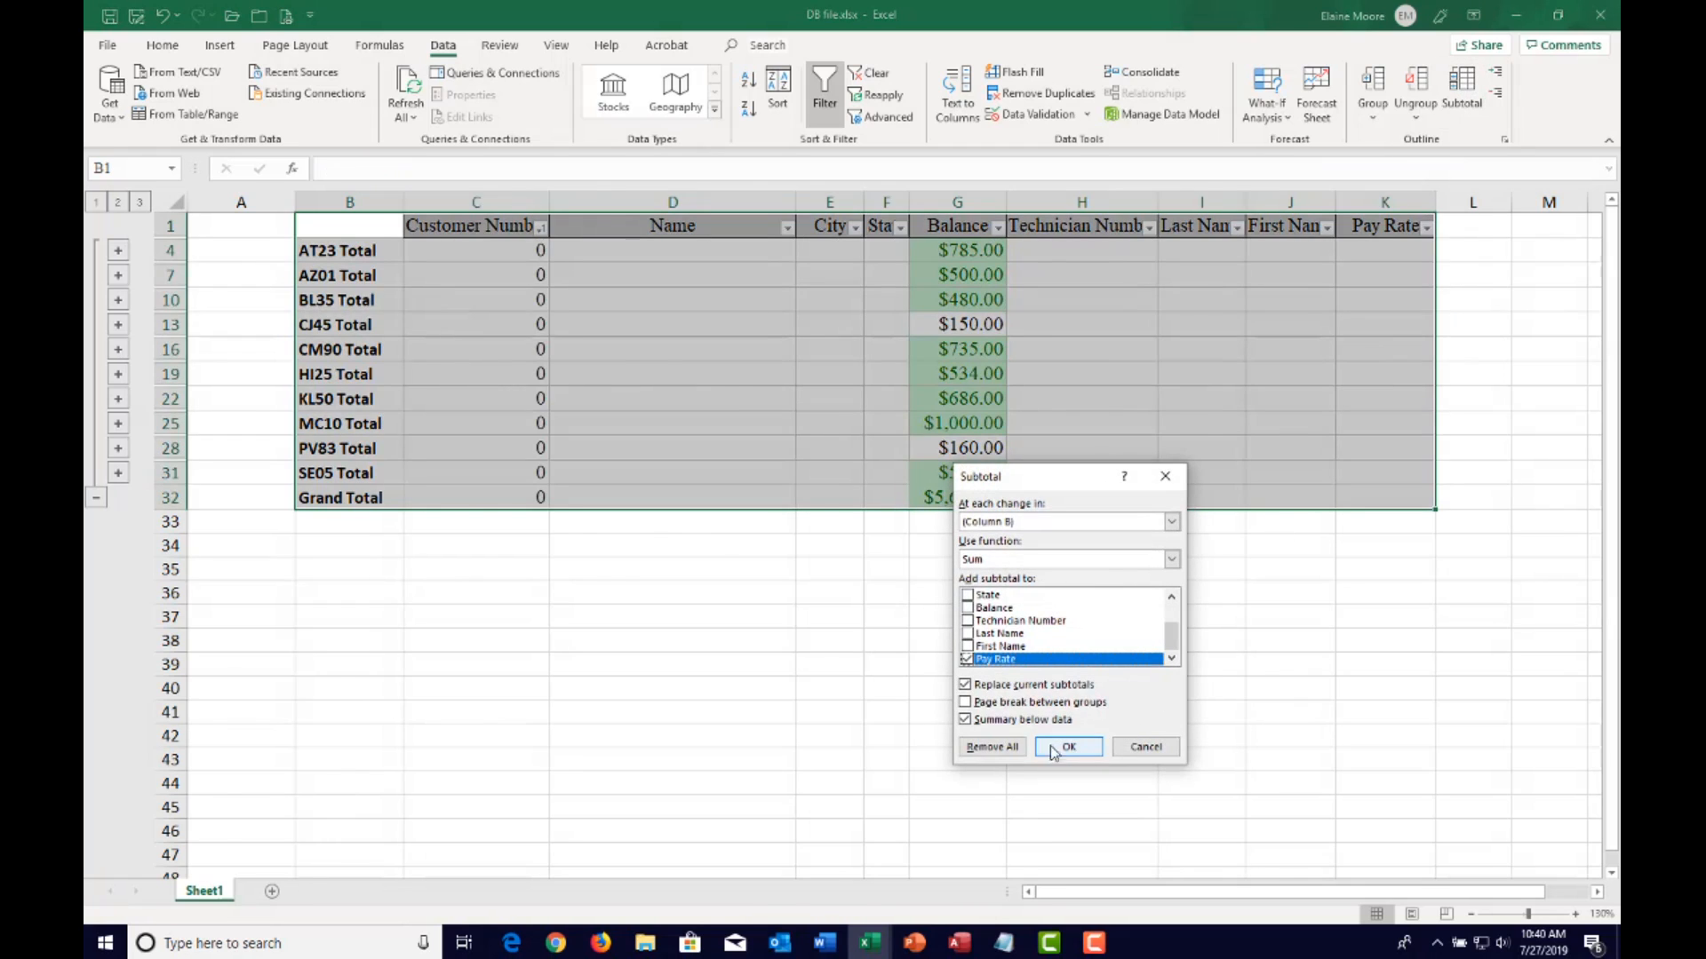
pyautogui.click(992, 745)
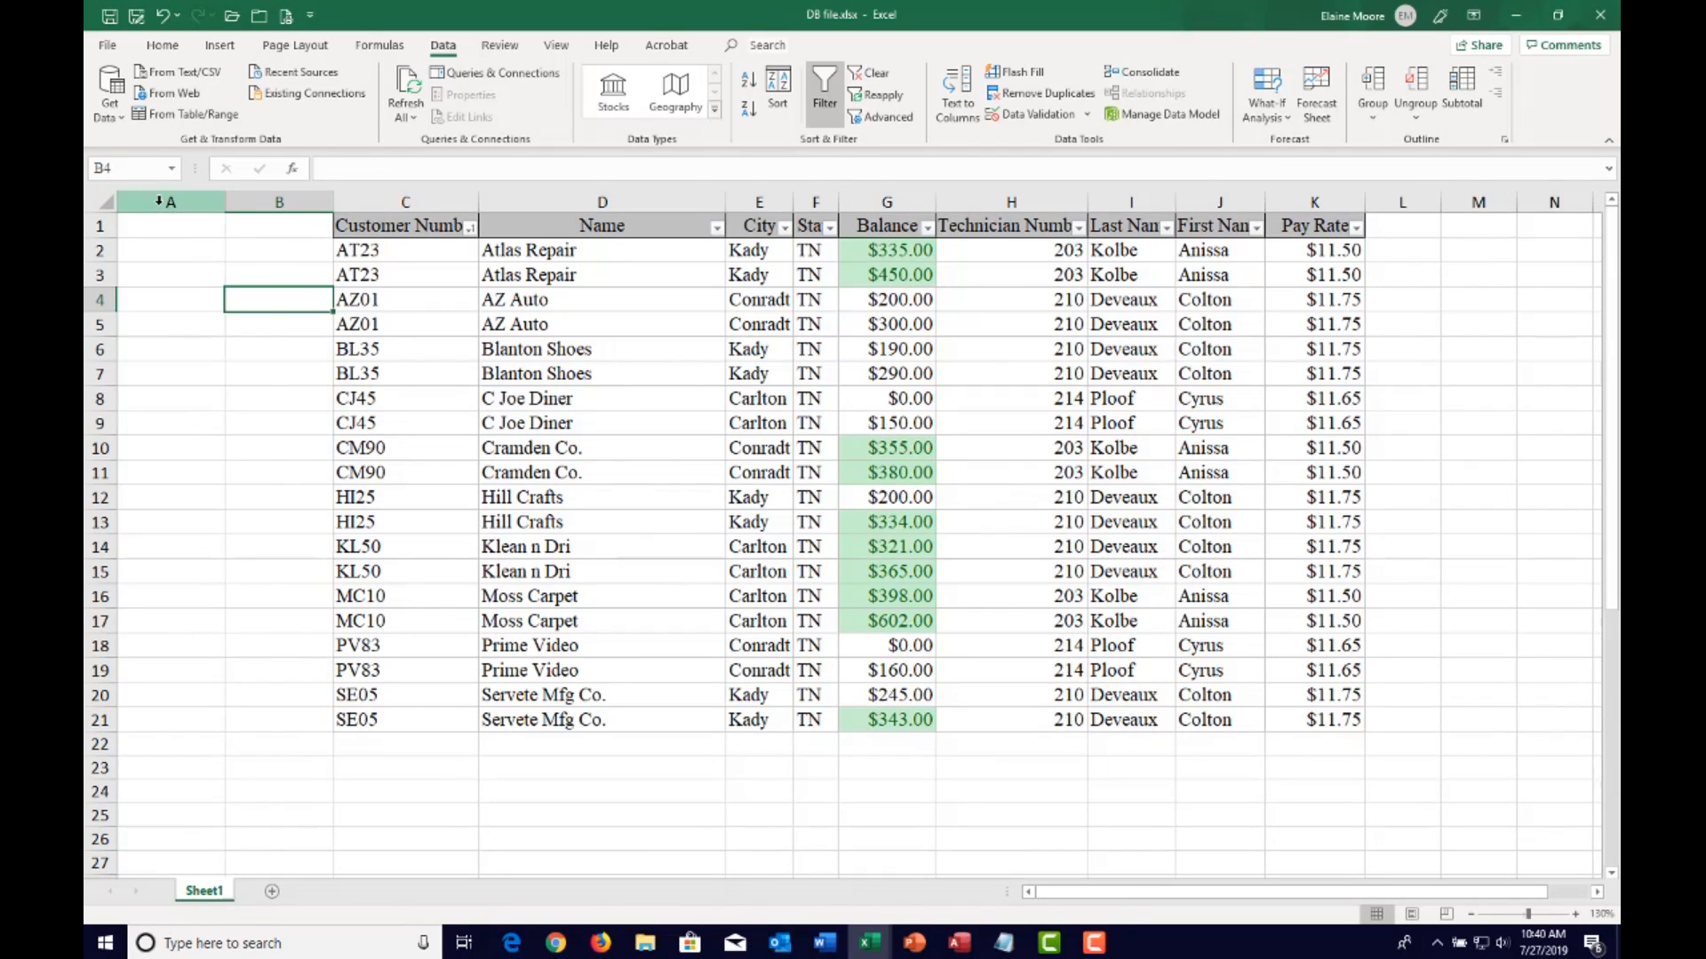
pyautogui.moveTo(164, 202); pyautogui.dragTo(274, 202)
pyautogui.click(169, 302)
pyautogui.rightClick(270, 202)
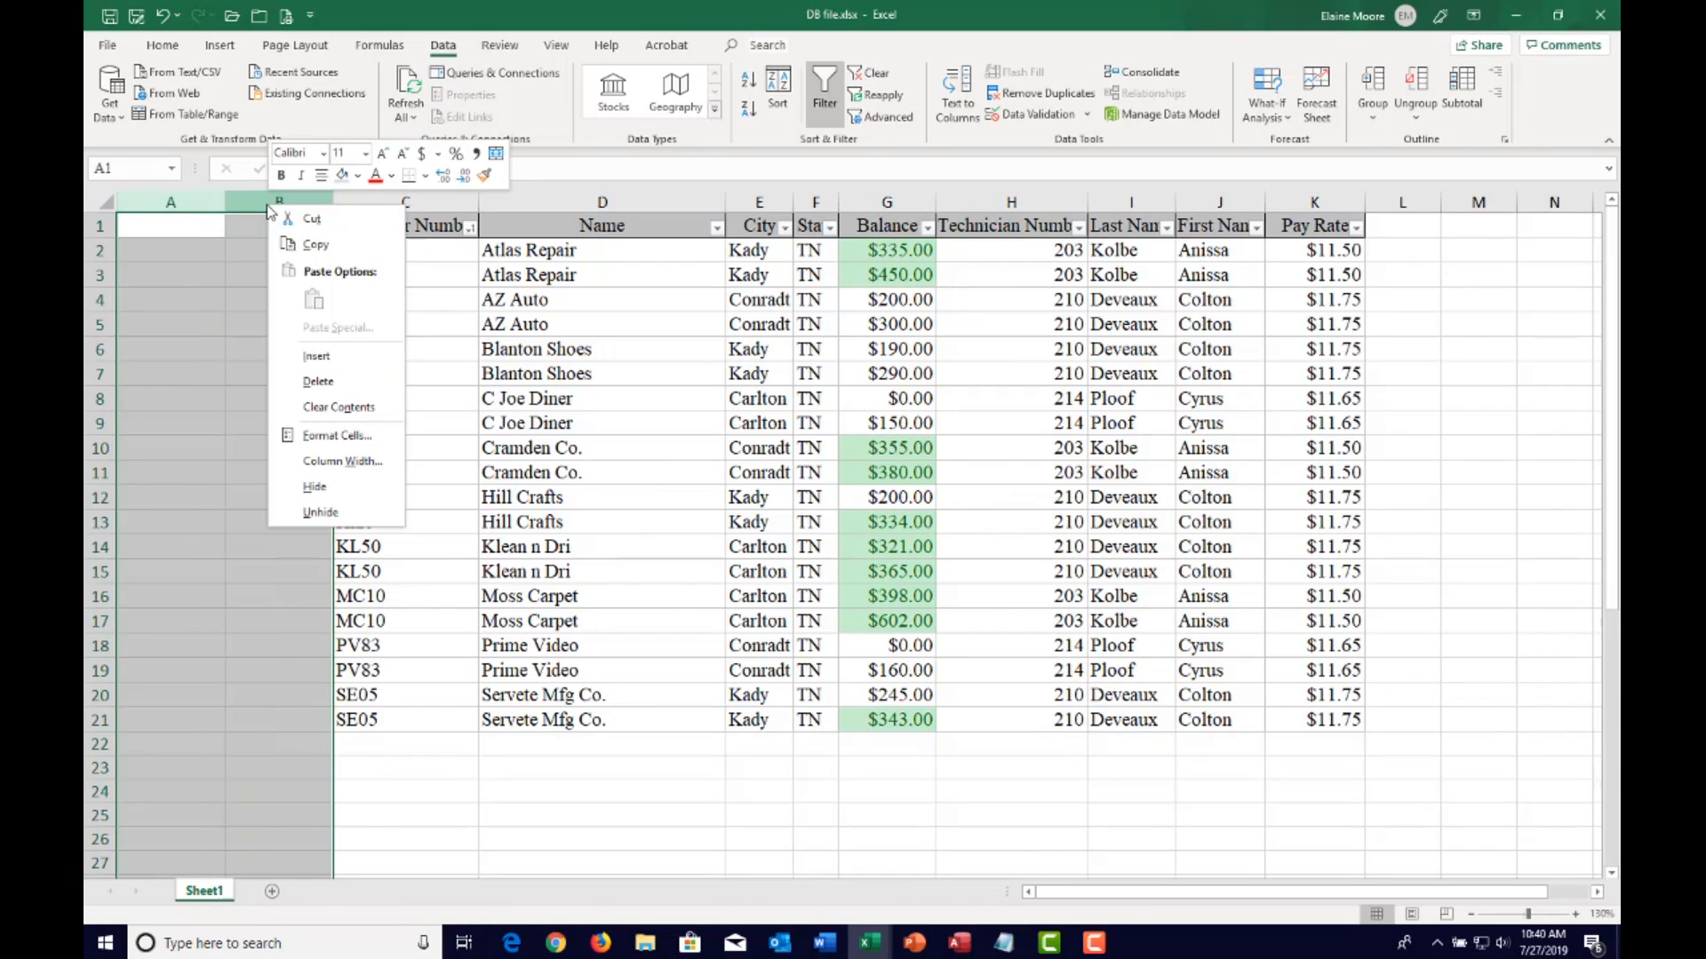
pyautogui.click(319, 383)
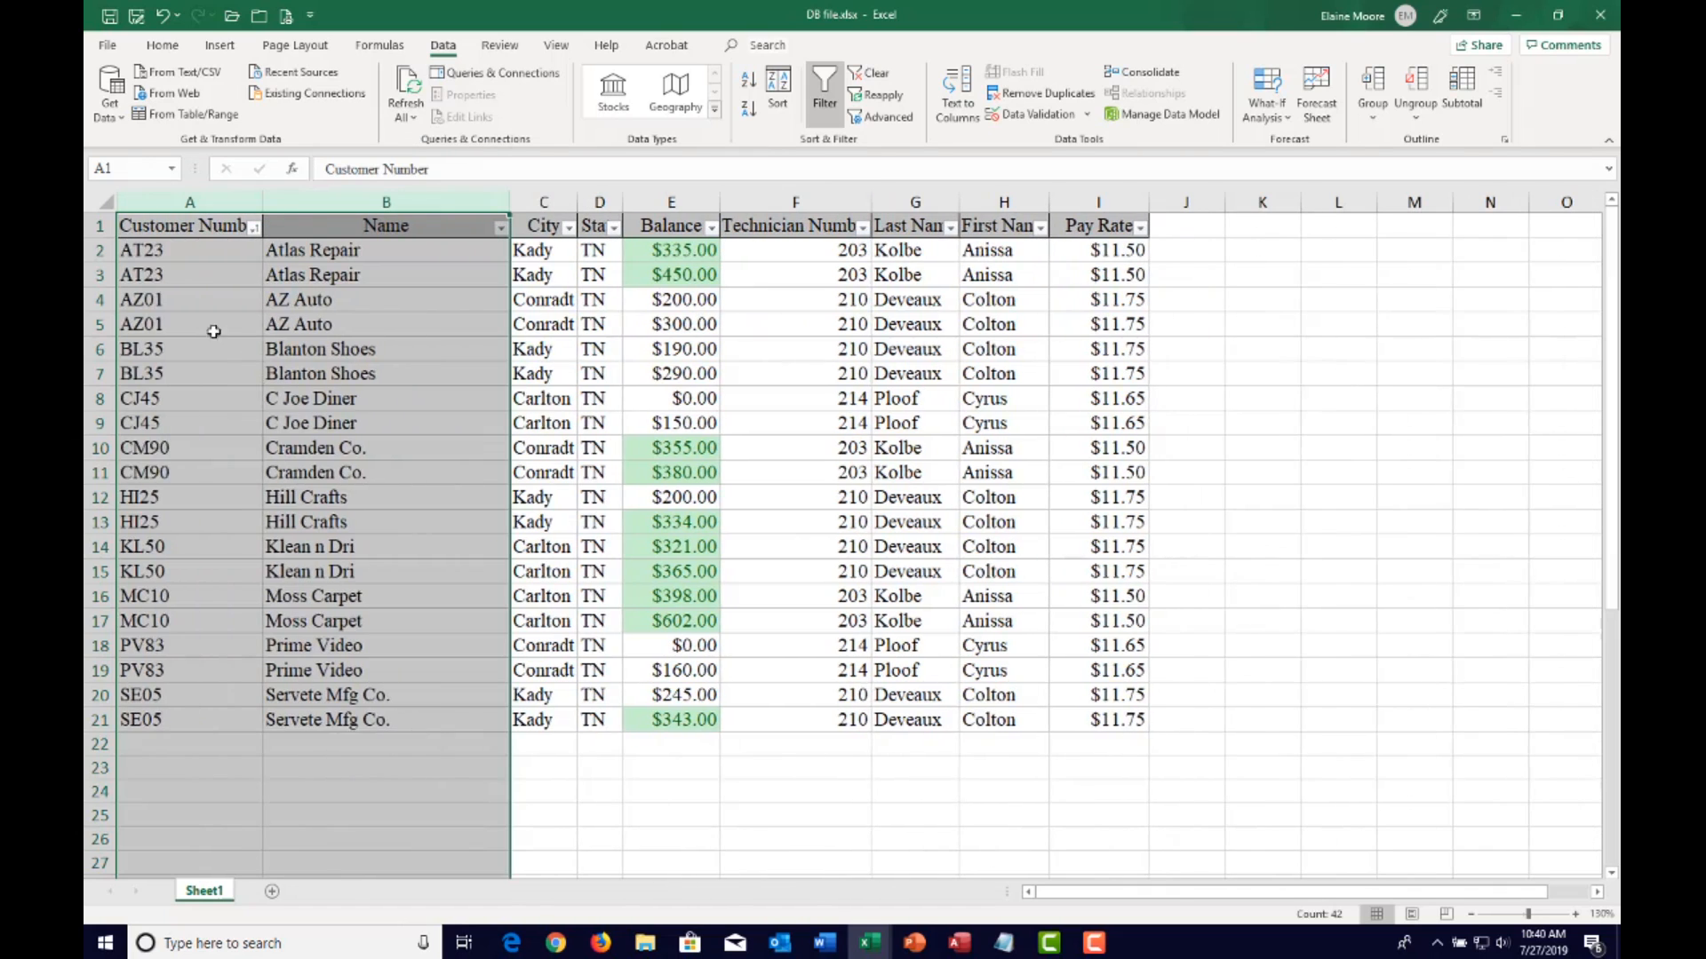